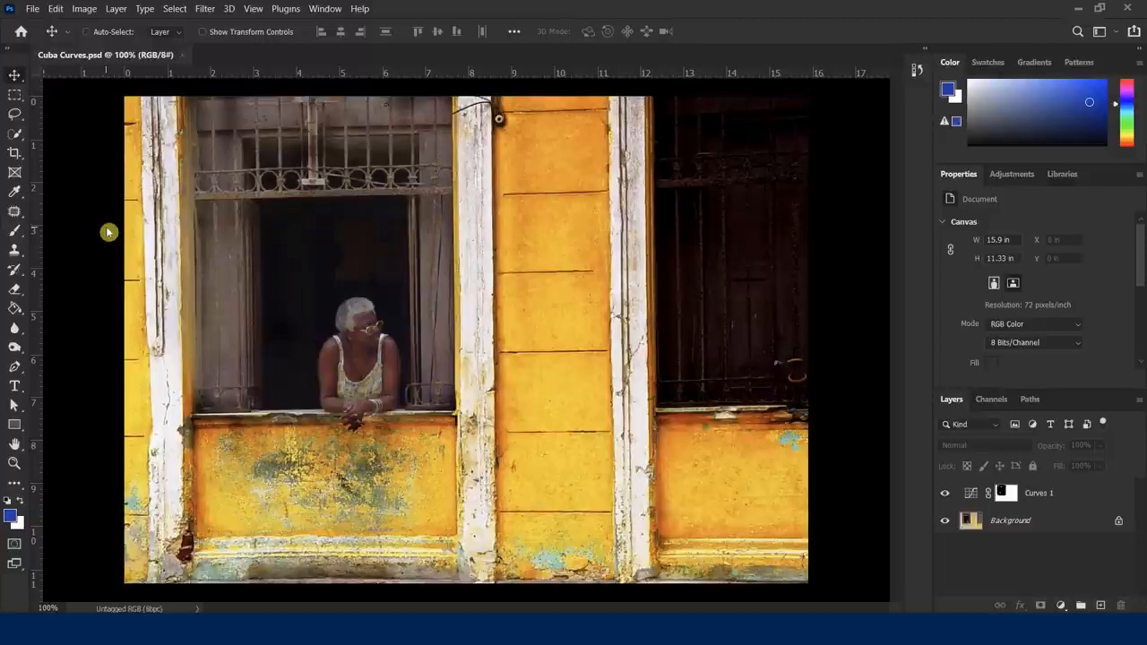
Step: Switch to the 3D workspace to see its layout and return to the Essentials workspace
left_click(1119, 36)
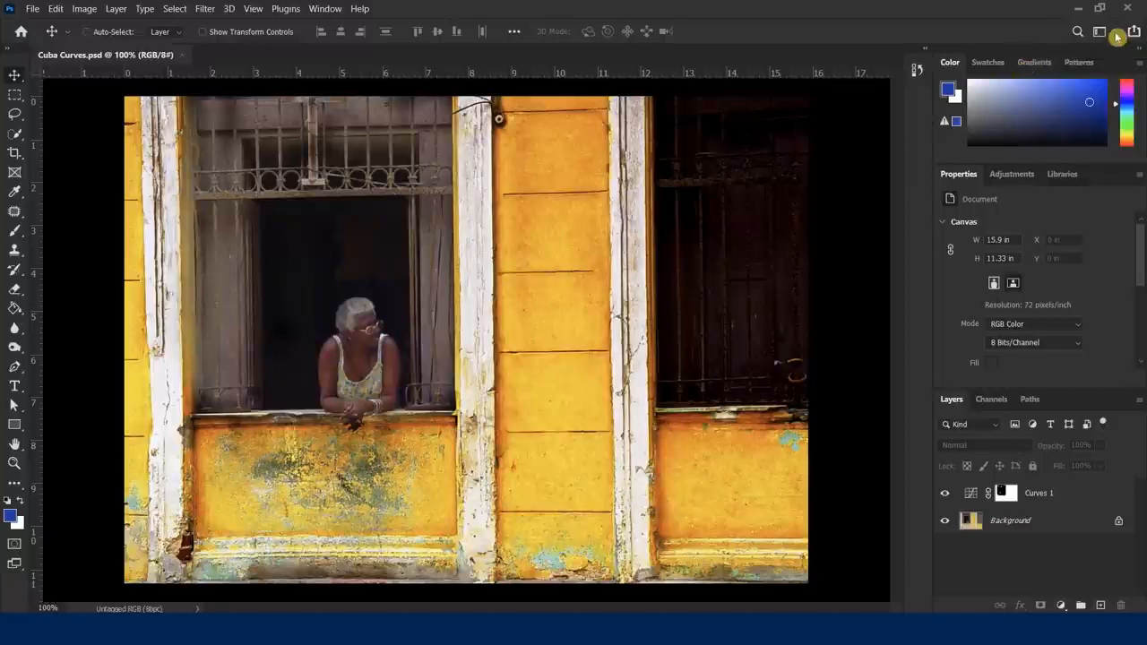
left_click(1116, 34)
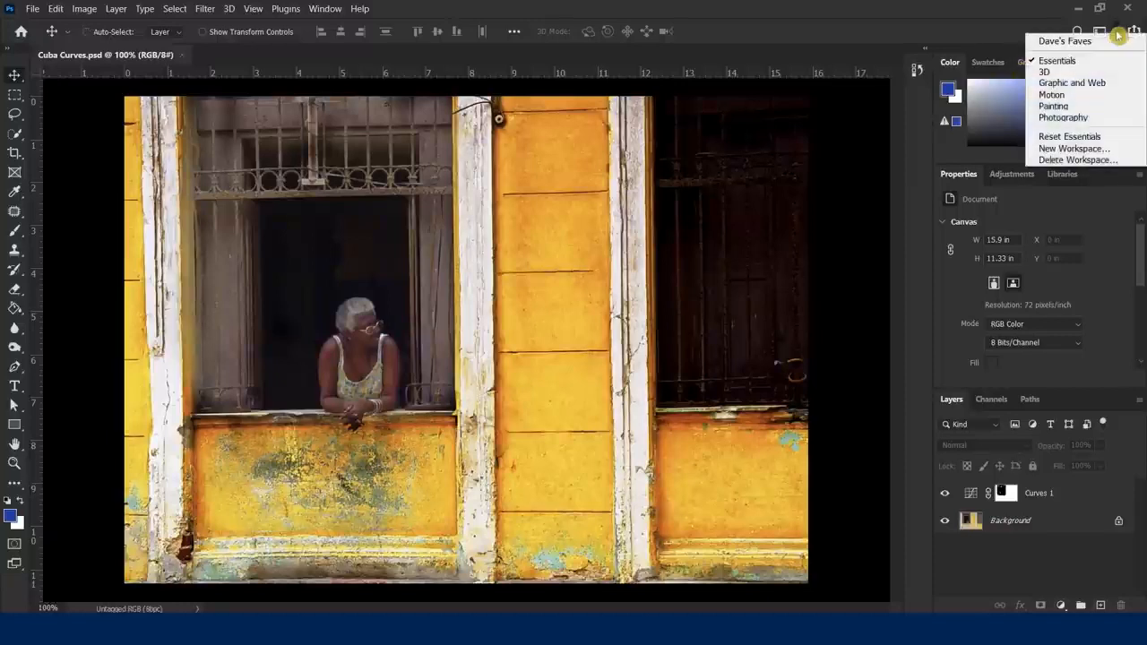
left_click(1056, 73)
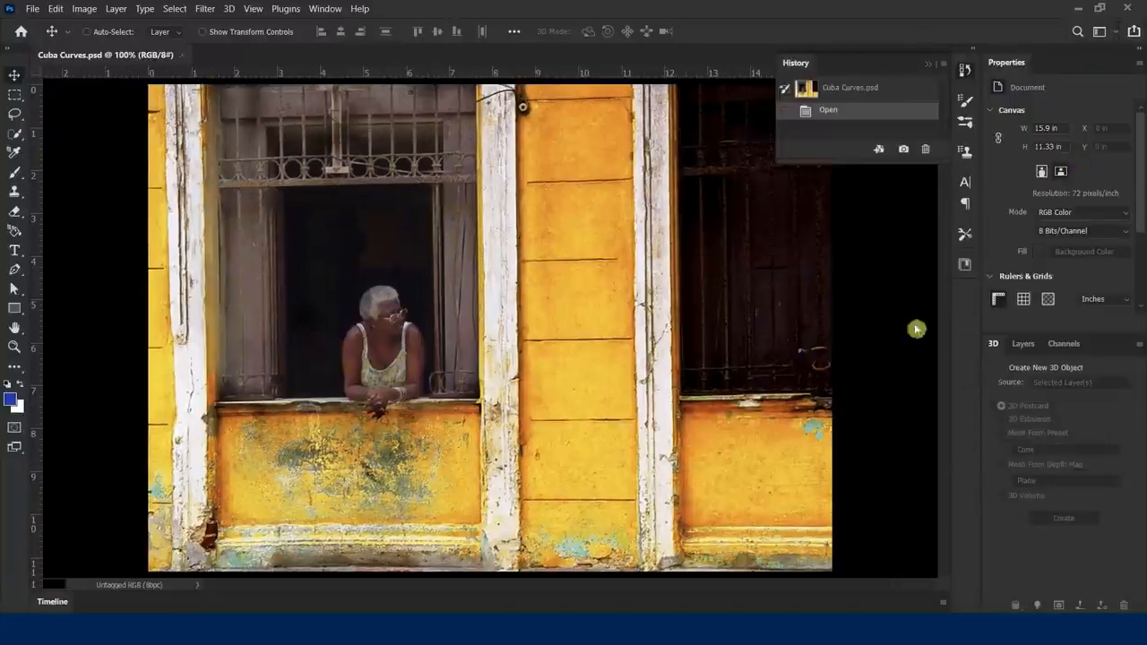
left_click(1121, 32)
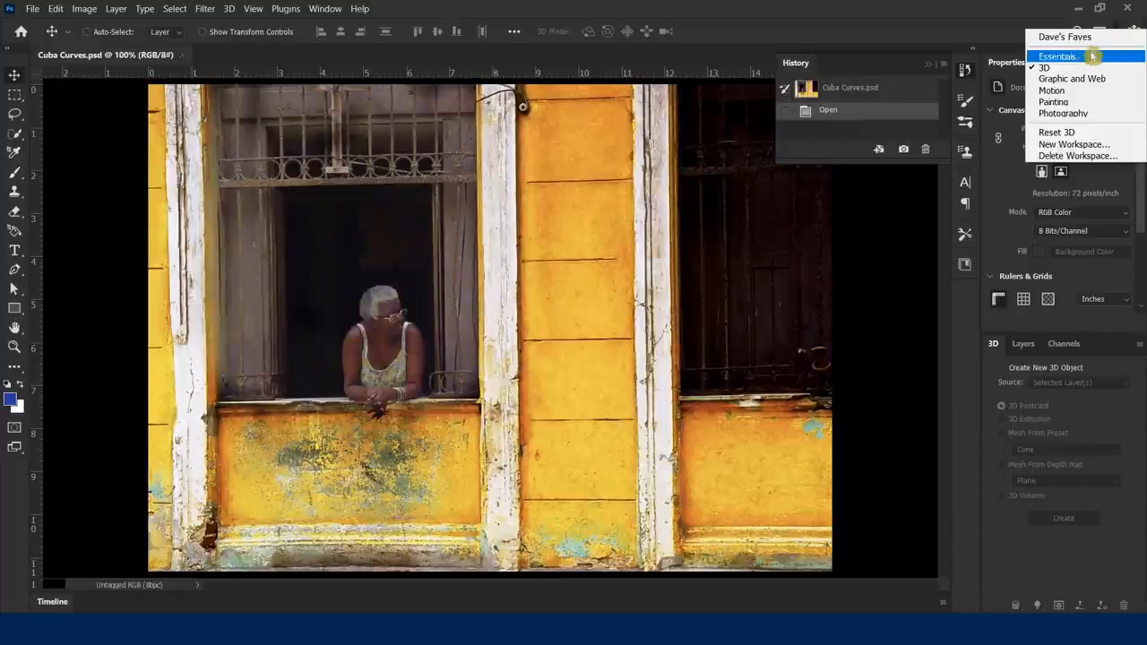
left_click(1092, 57)
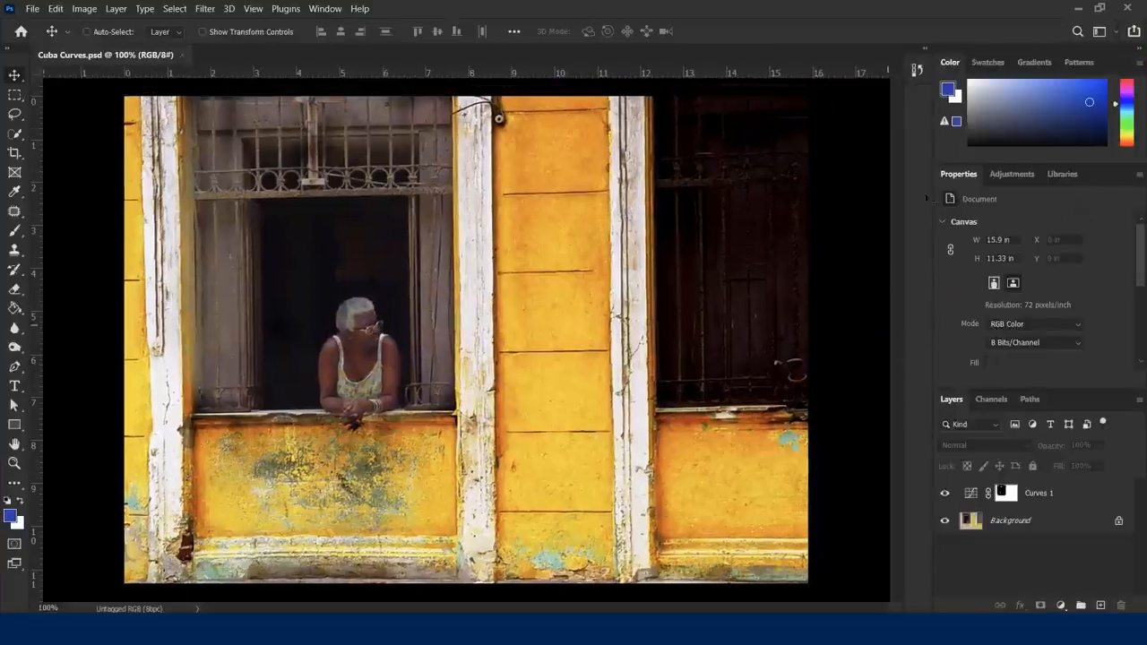
Step: Try the Photography workspace and the Graphic and Web workspace, returning to Essentials at the end
left_click(1119, 34)
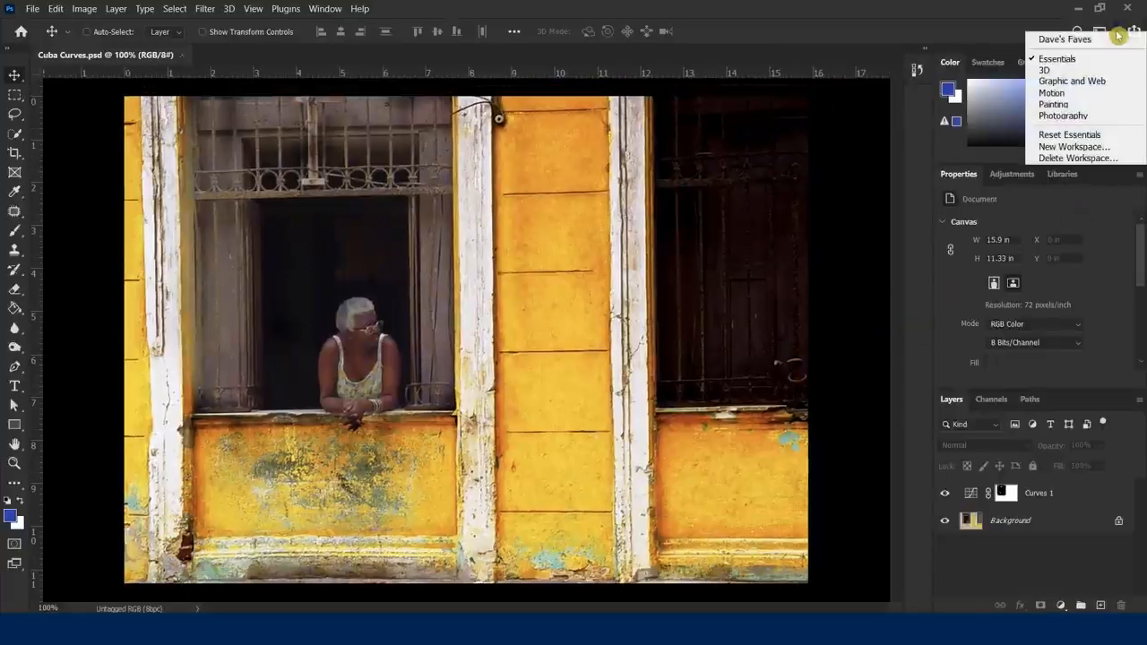
left_click(1092, 116)
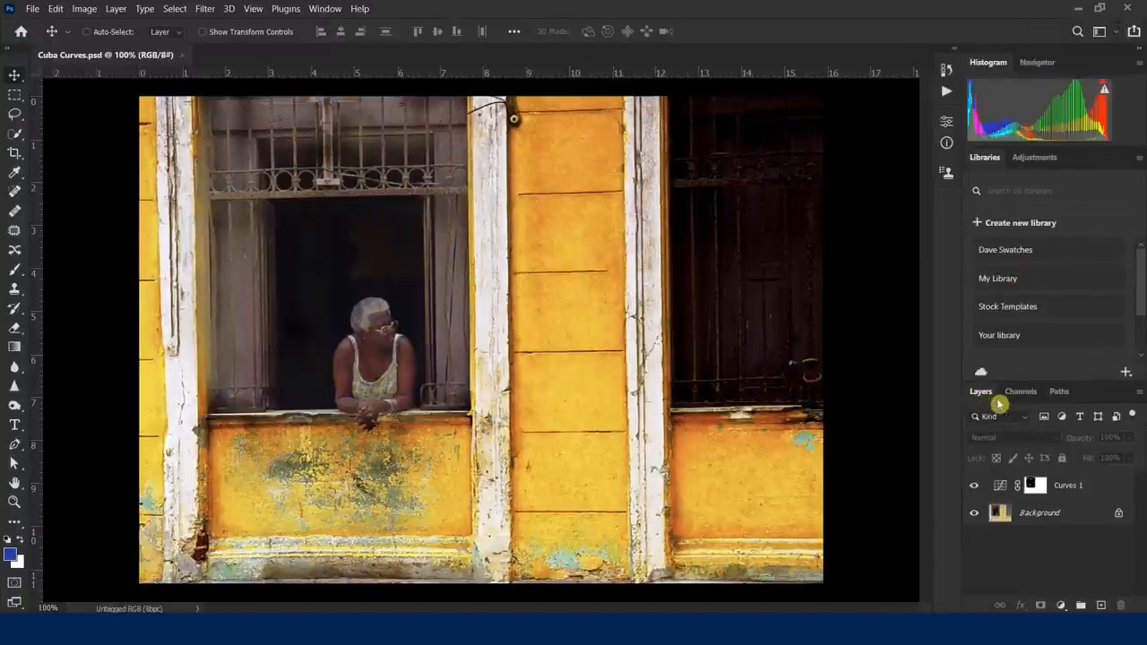
left_click(1123, 34)
left_click(1100, 82)
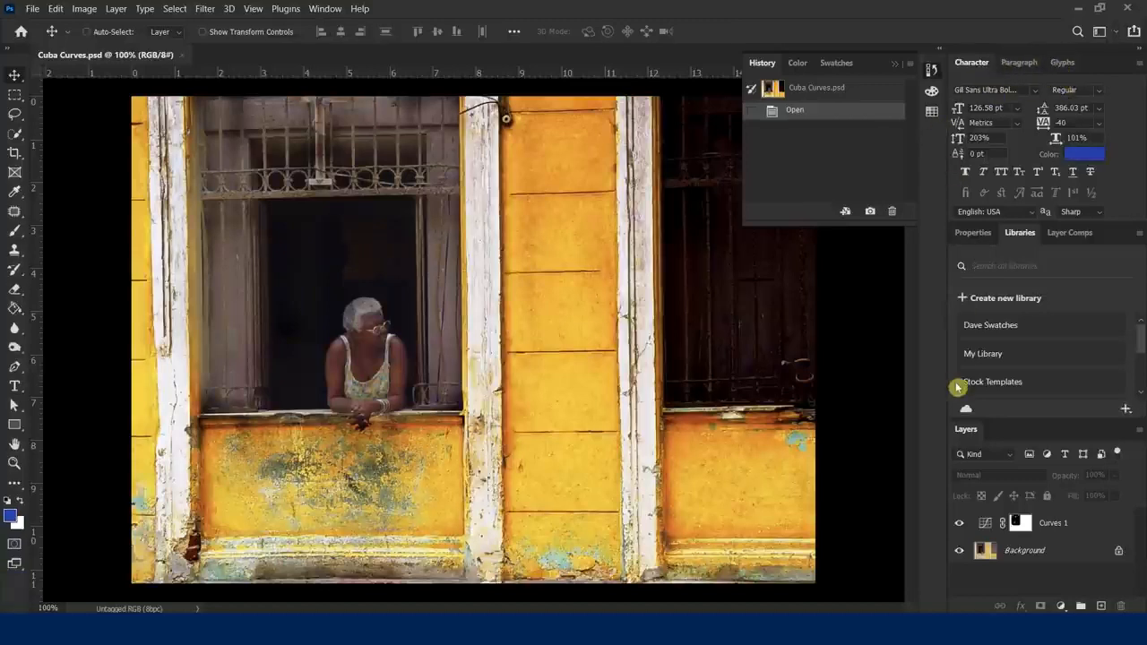
left_click(1116, 33)
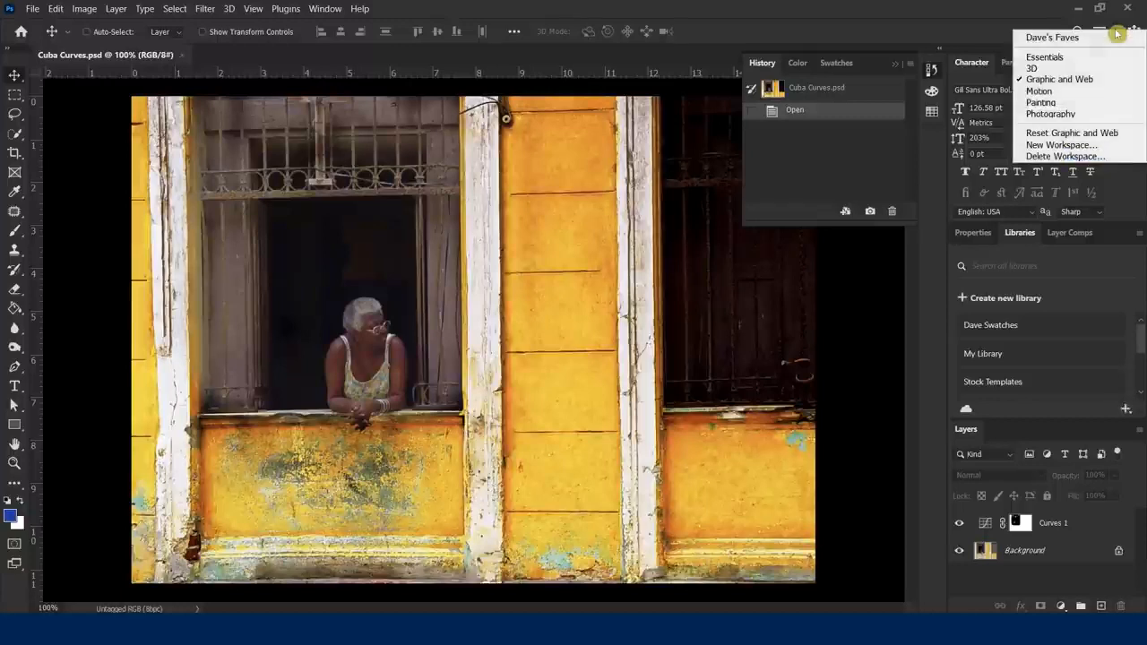
left_click(1087, 58)
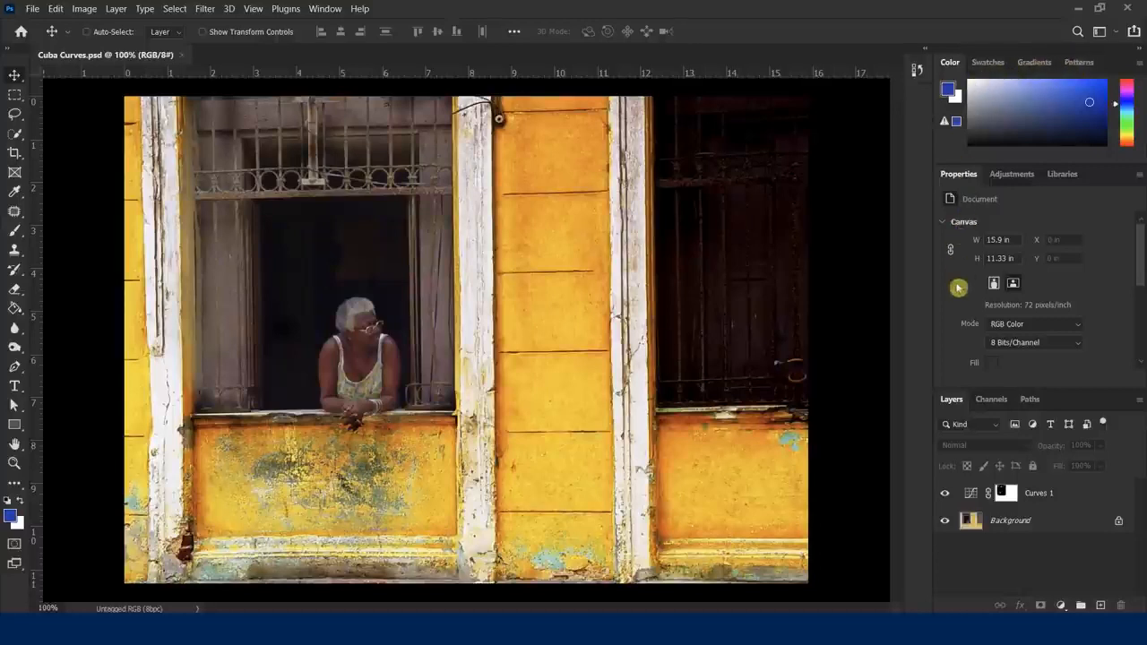
Step: Close the Channels panel and dock the Layers panel as the first tab of the Color panel group
right_click(985, 406)
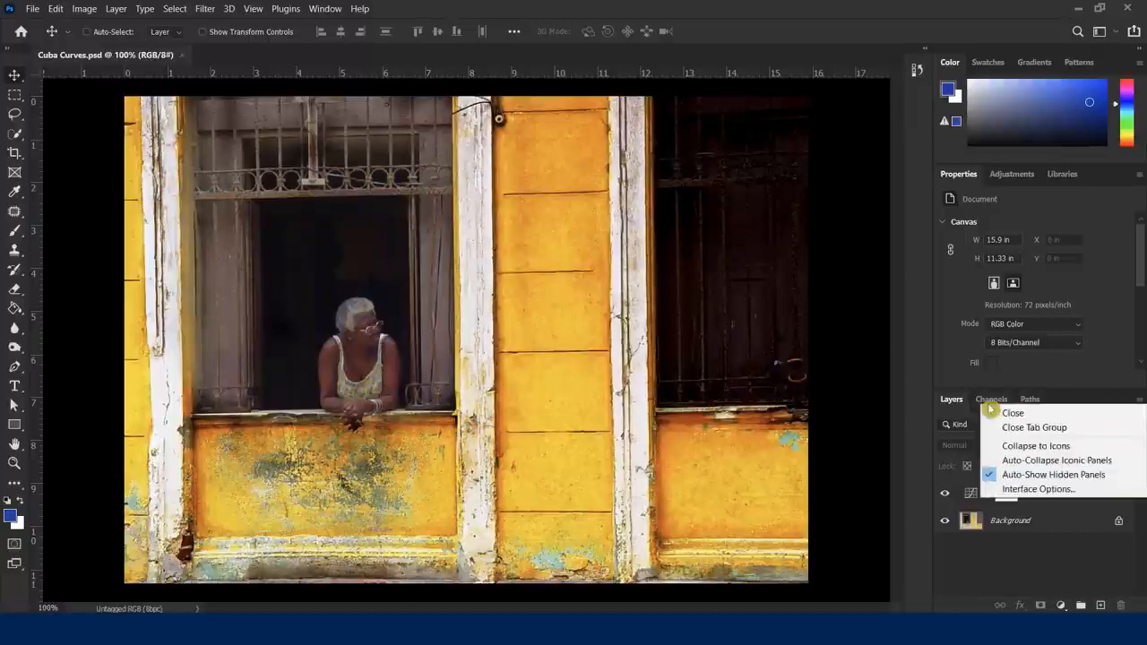
left_click(1015, 413)
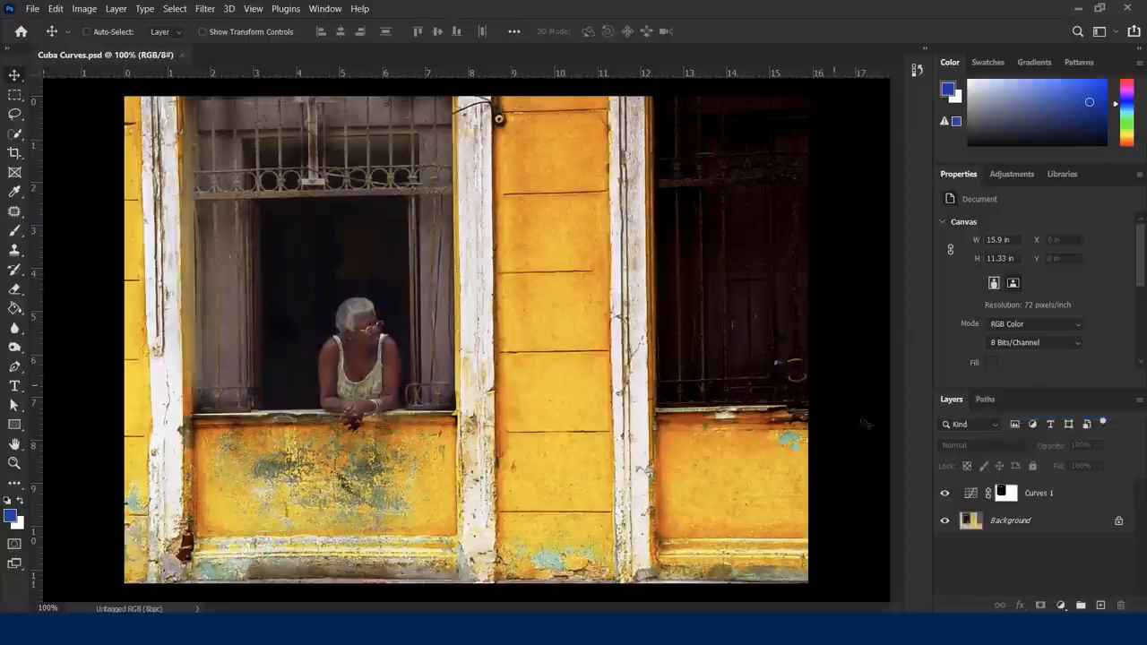
left_click_drag(951, 406, 953, 78)
left_click_drag(1108, 66, 955, 67)
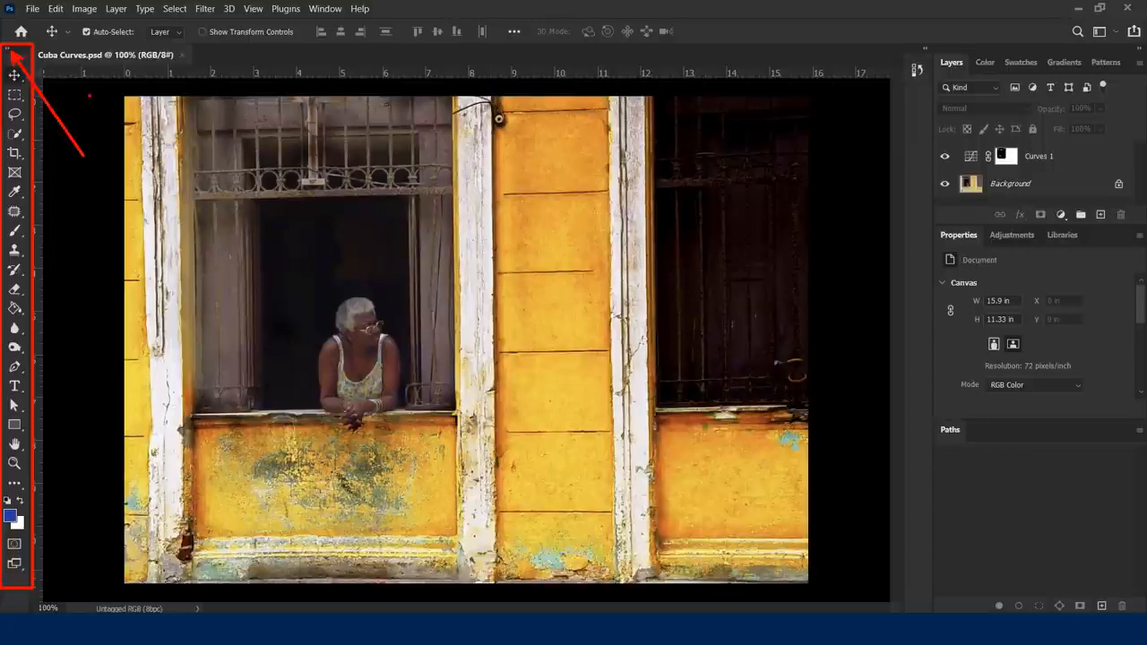
Step: Switch the toolbar to a two-column layout
left_click(8, 50)
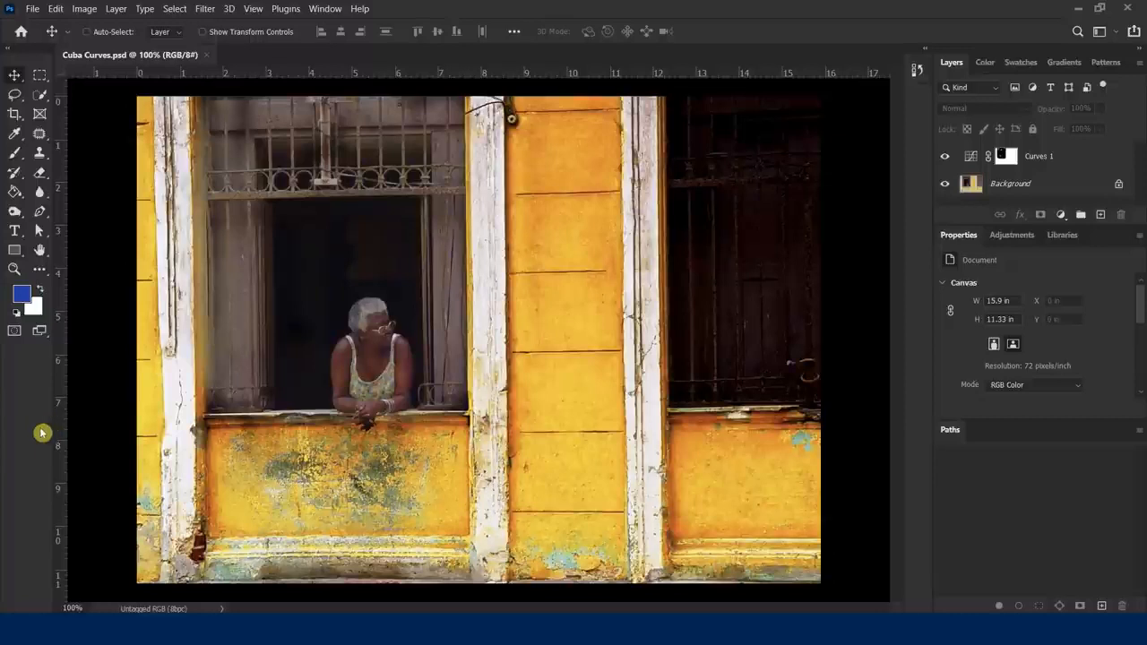
Step: Hide the Options bar and restore it
left_click(321, 11)
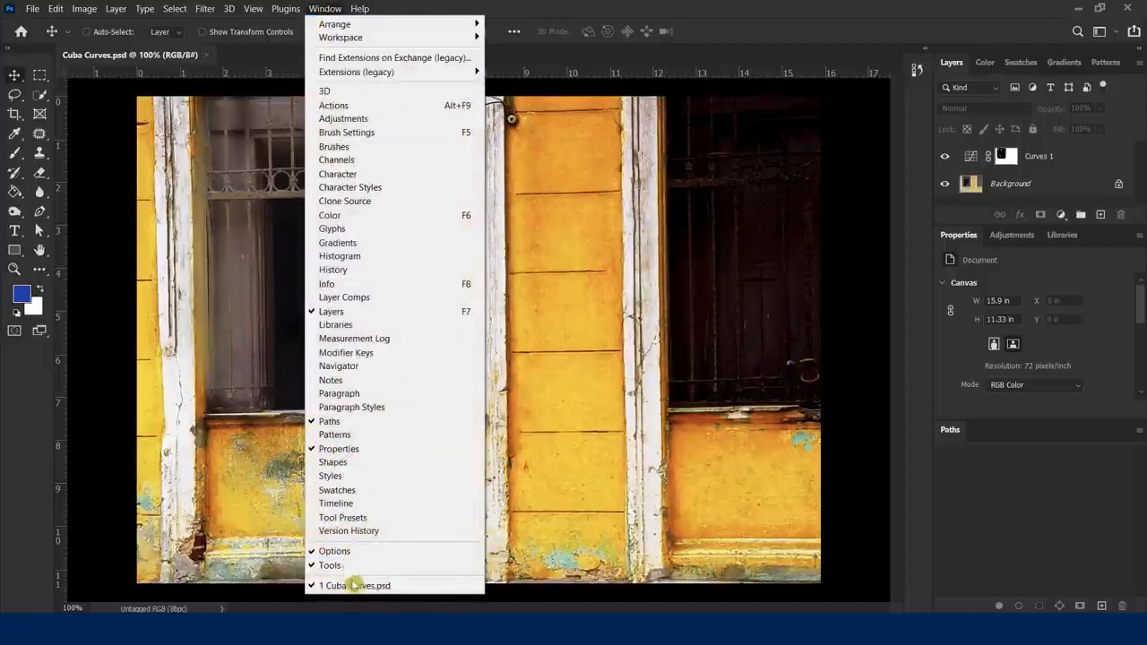
left_click(345, 552)
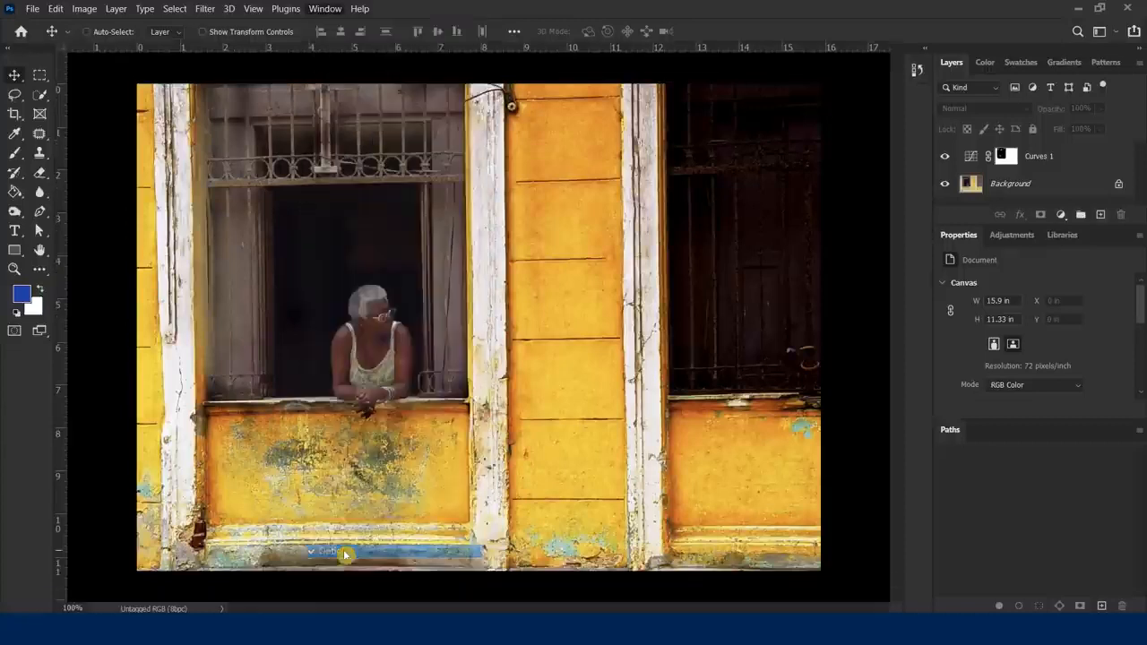
left_click(320, 11)
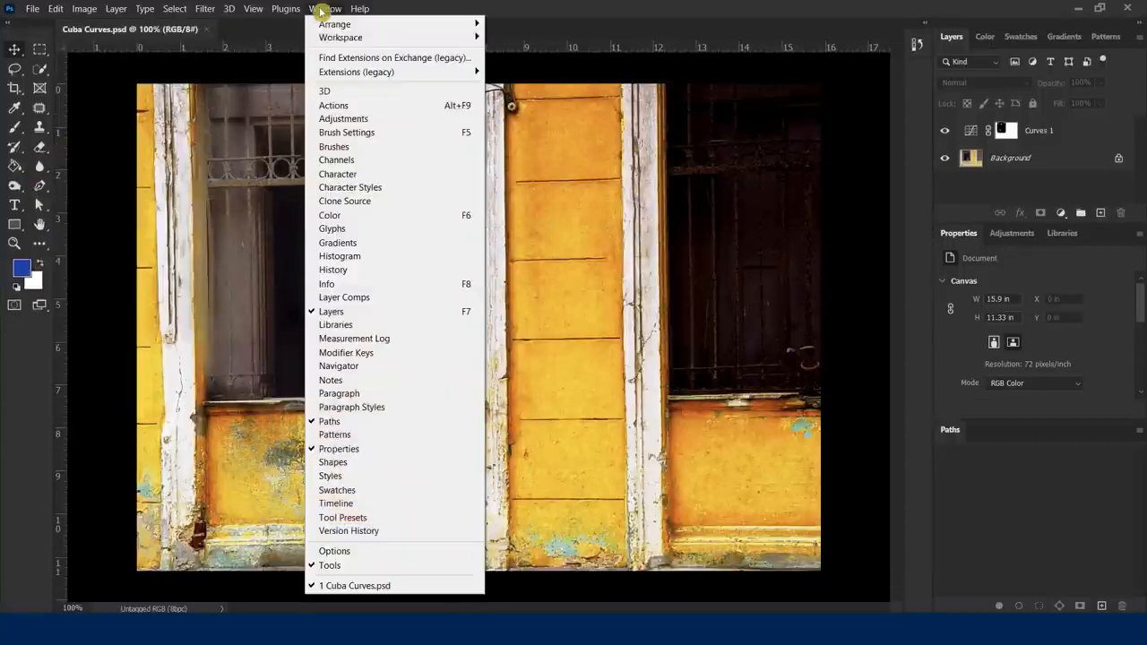
left_click(352, 553)
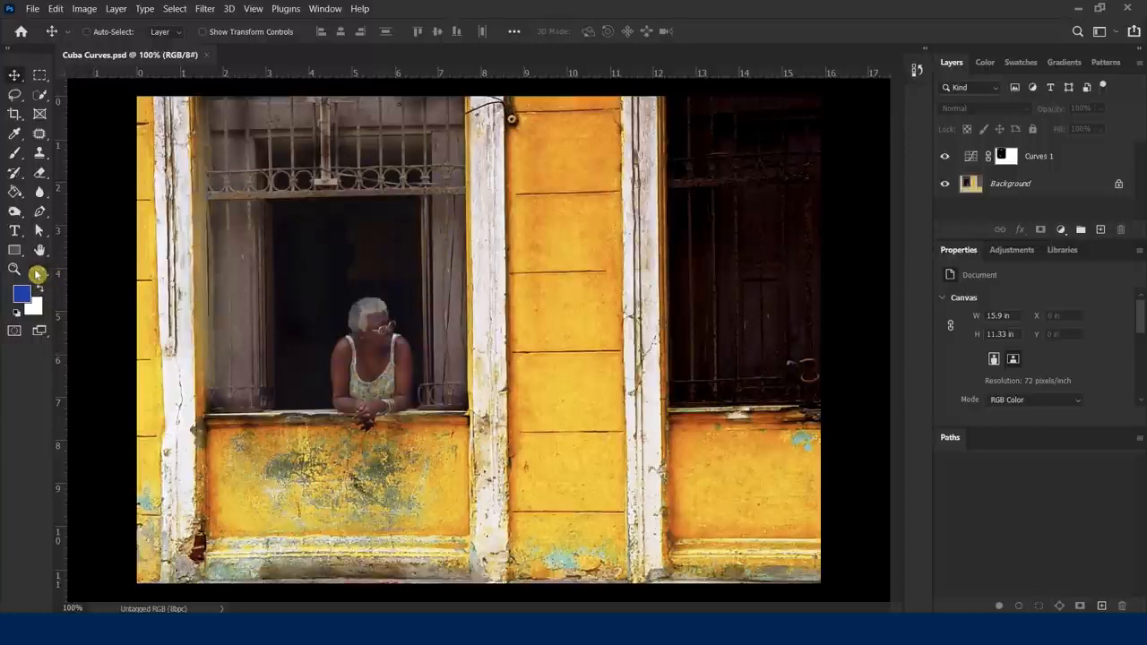
Step: Open the toolbar customization and move the Single Row Marquee and Single Column Marquee tools to Extra Tools
left_click(37, 272)
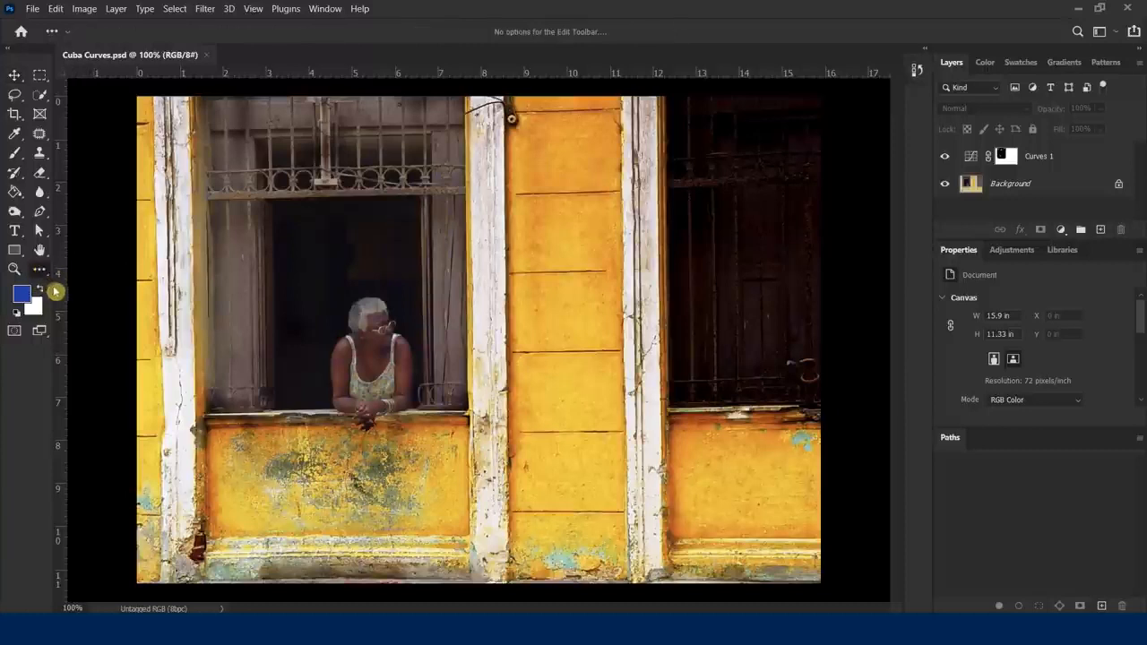
left_click(42, 272)
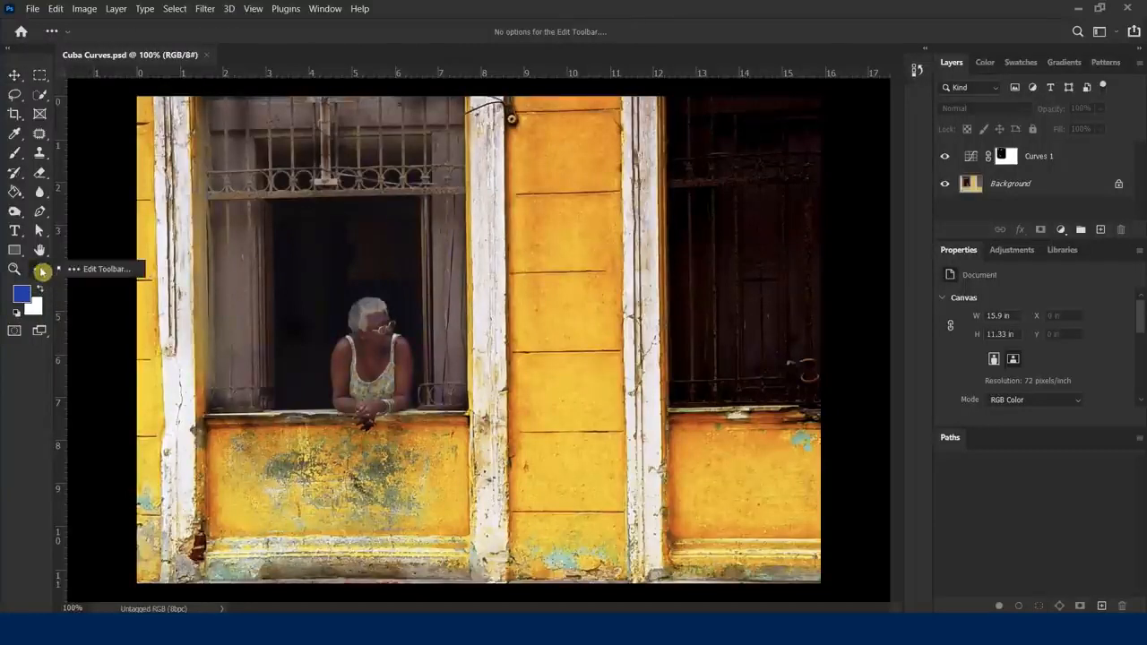
left_click(87, 276)
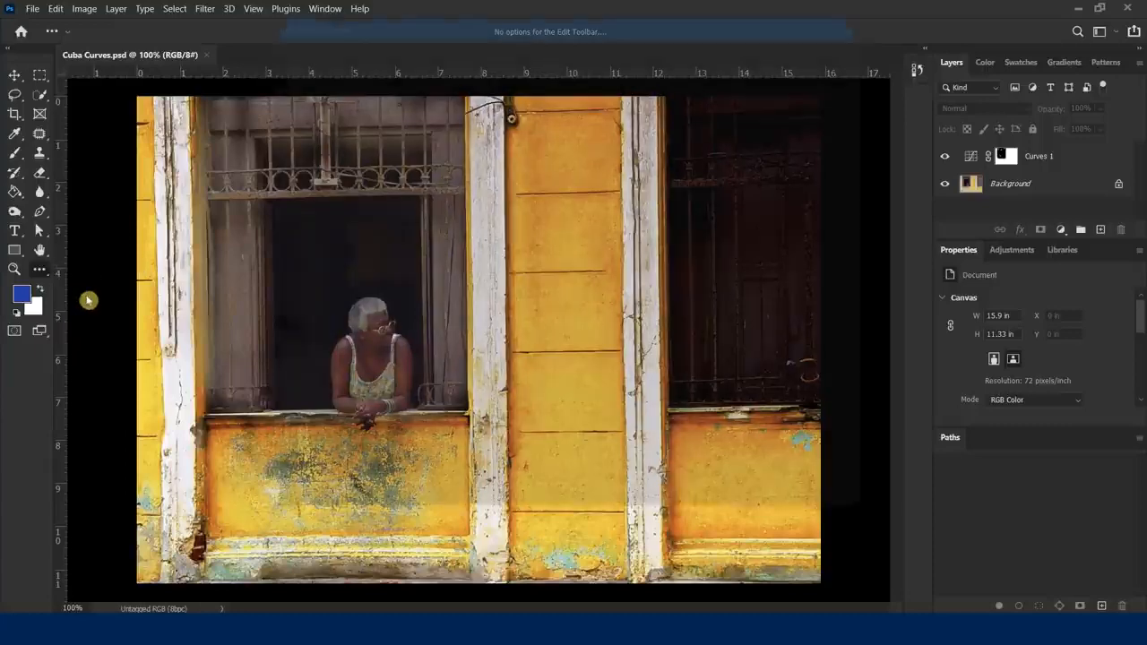
left_click_drag(469, 29, 347, 51)
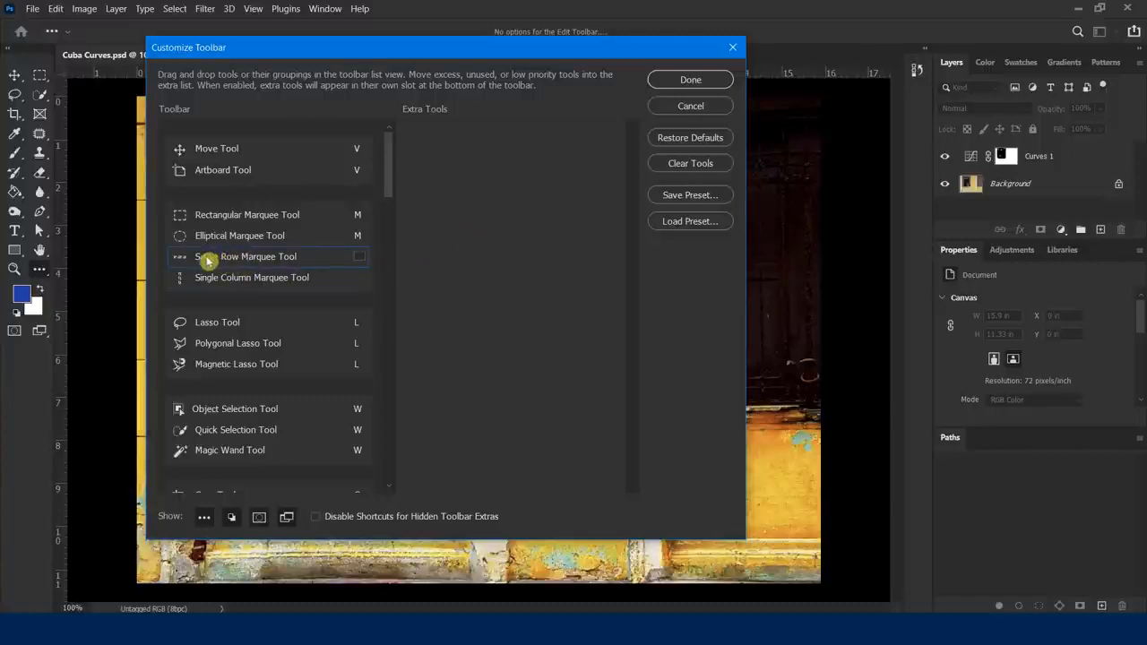
left_click_drag(218, 260, 470, 172)
left_click_drag(244, 255, 468, 302)
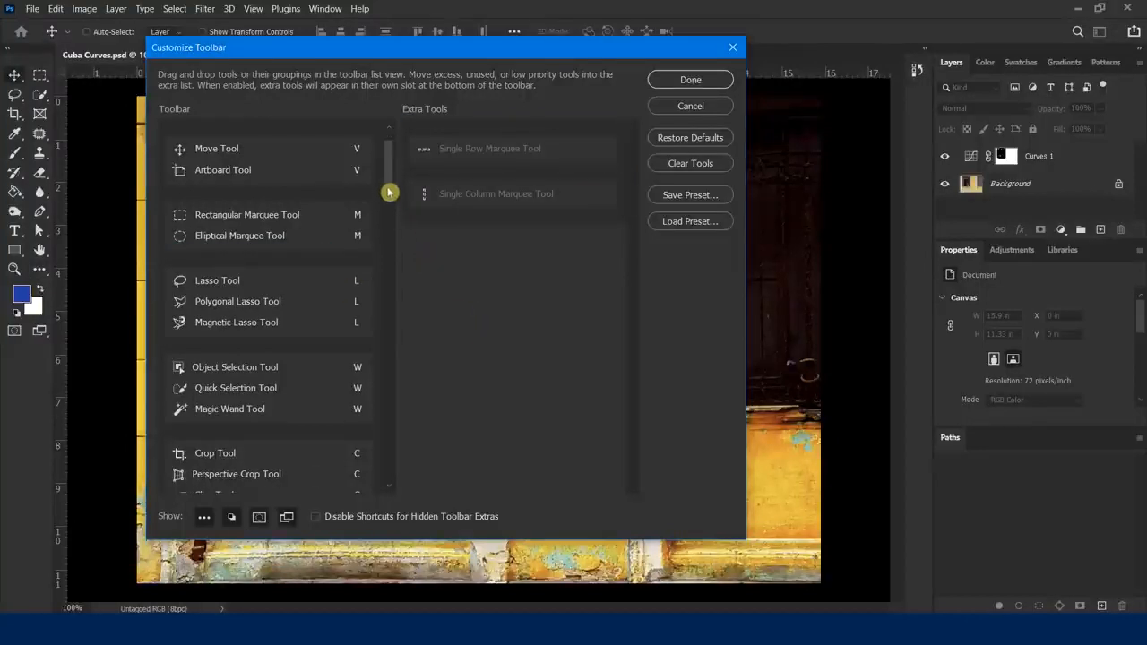
Step: Move the Slice Tool, Slice Select Tool and Count Tool from the toolbar list to Extra Tools
left_click_drag(385, 187, 390, 227)
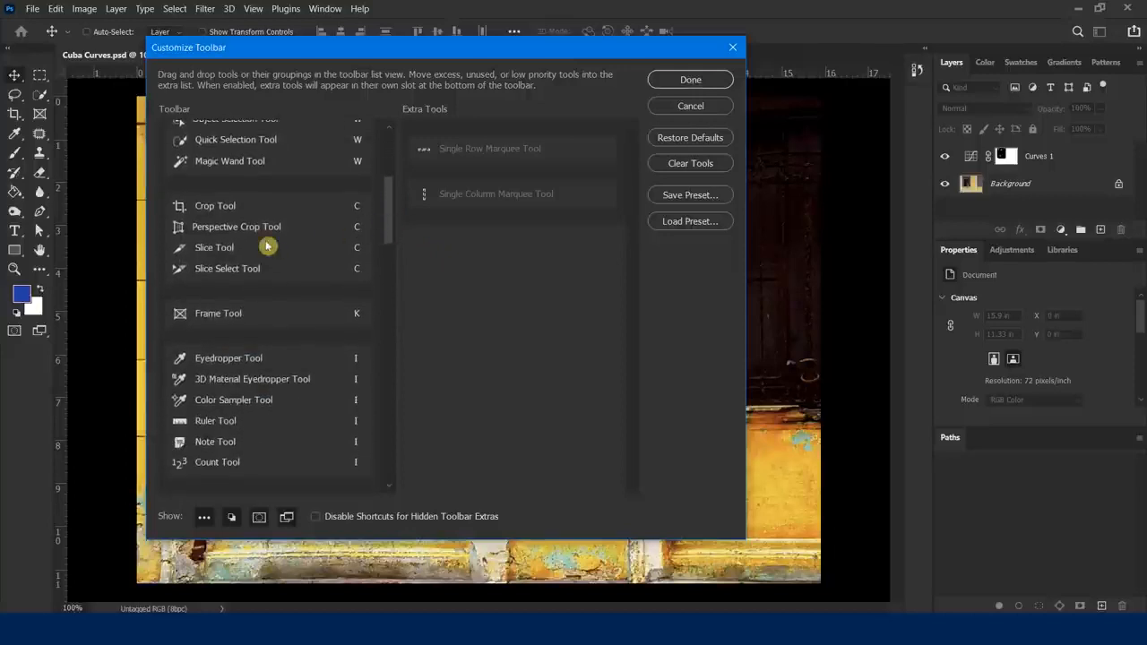
mouse_move(257, 252)
left_mouse_down()
mouse_move(322, 254)
mouse_move(256, 264)
mouse_move(487, 295)
mouse_move(423, 333)
left_mouse_up()
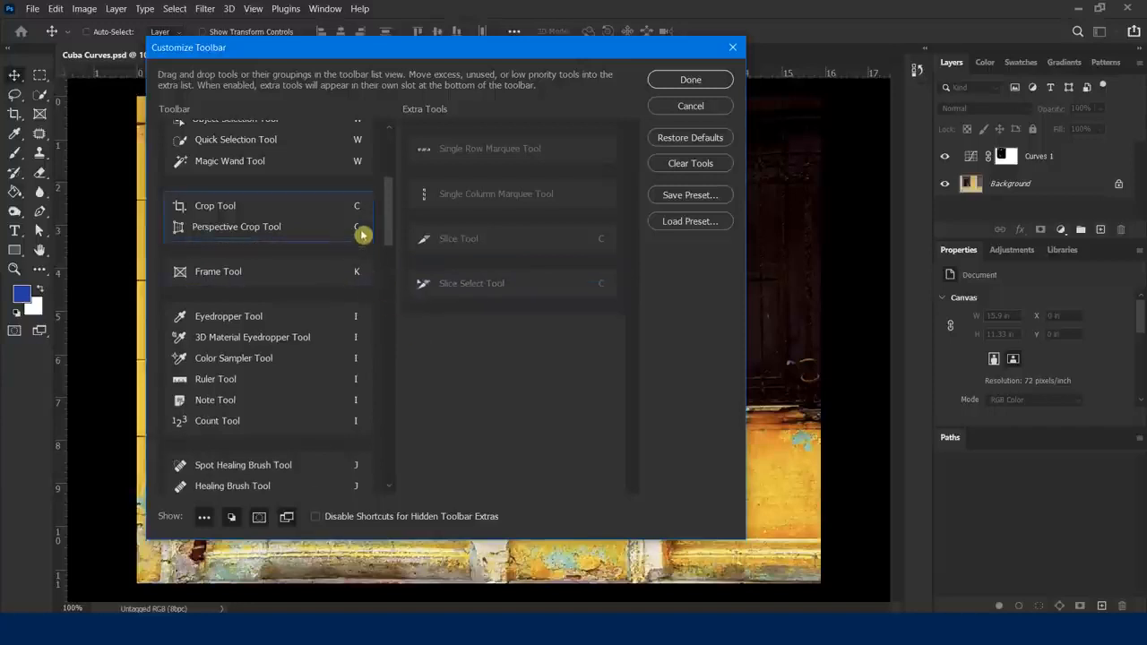
left_click_drag(392, 209, 395, 244)
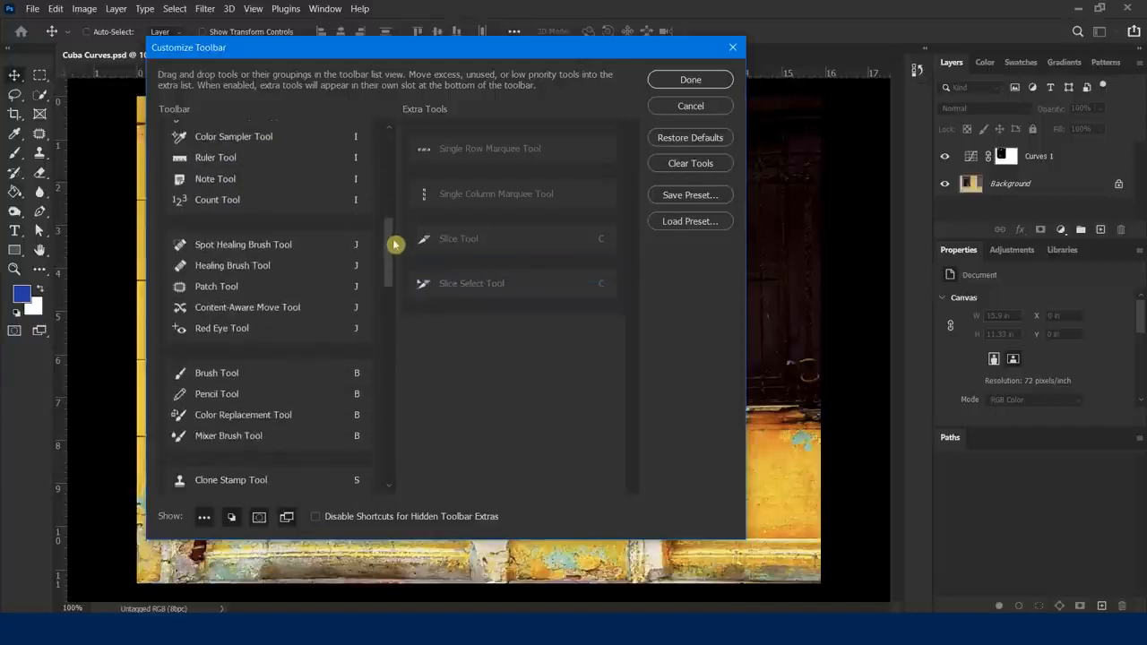
left_click_drag(299, 208, 454, 328)
Step: Try the Lasso tool group at the start of the toolbar list and return it below the marquee tools
mouse_move(386, 251)
left_mouse_down()
mouse_move(407, 393)
mouse_move(384, 153)
left_mouse_up()
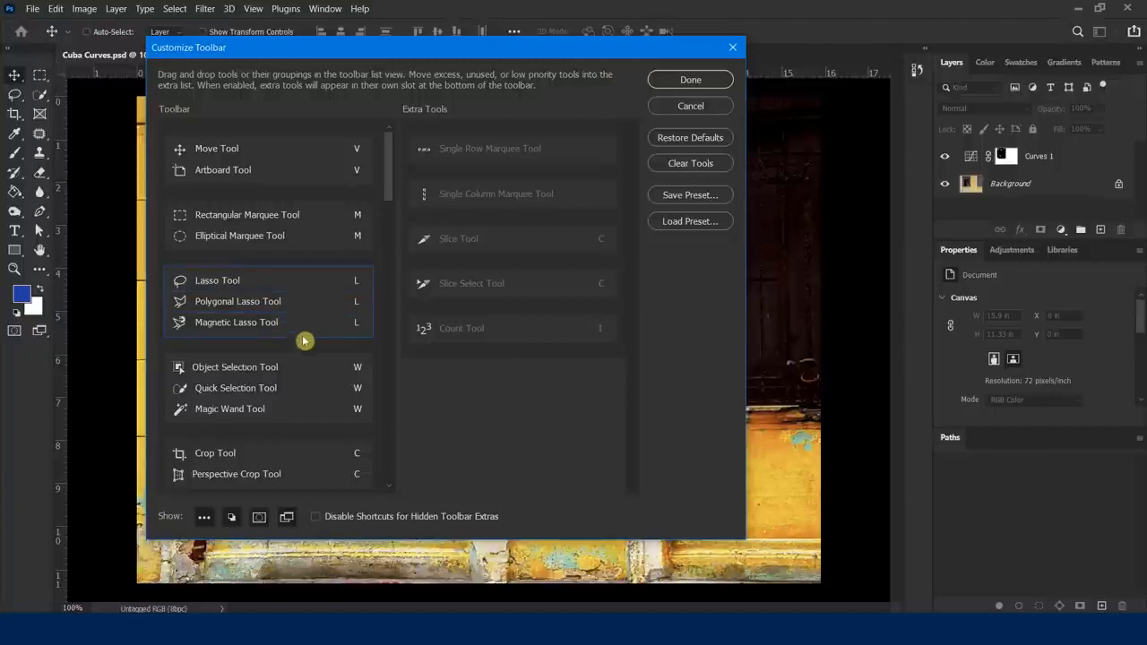
left_click_drag(305, 337, 294, 137)
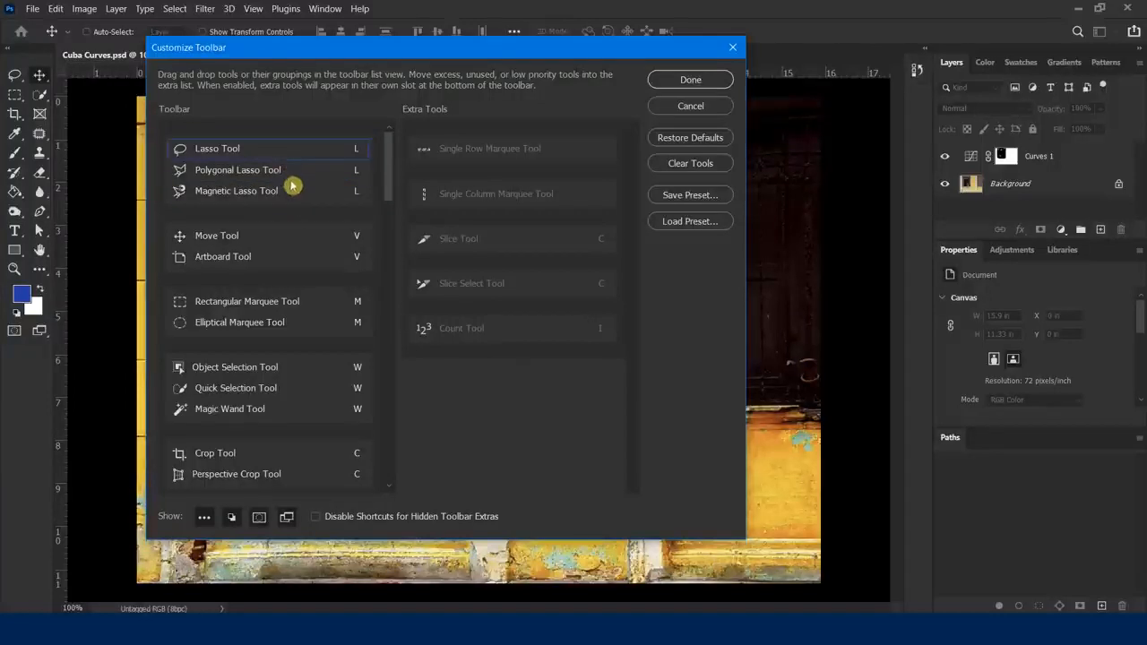
left_click_drag(301, 208, 289, 345)
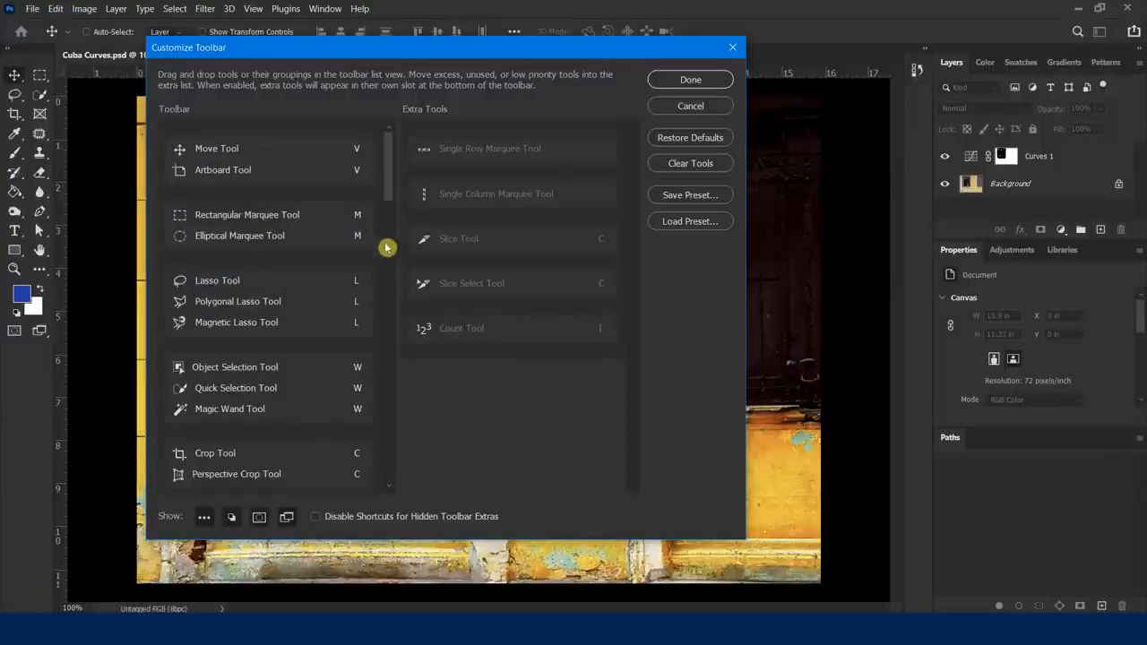
mouse_move(230, 283)
left_mouse_down()
mouse_move(244, 228)
mouse_move(236, 285)
mouse_move(258, 286)
left_mouse_up()
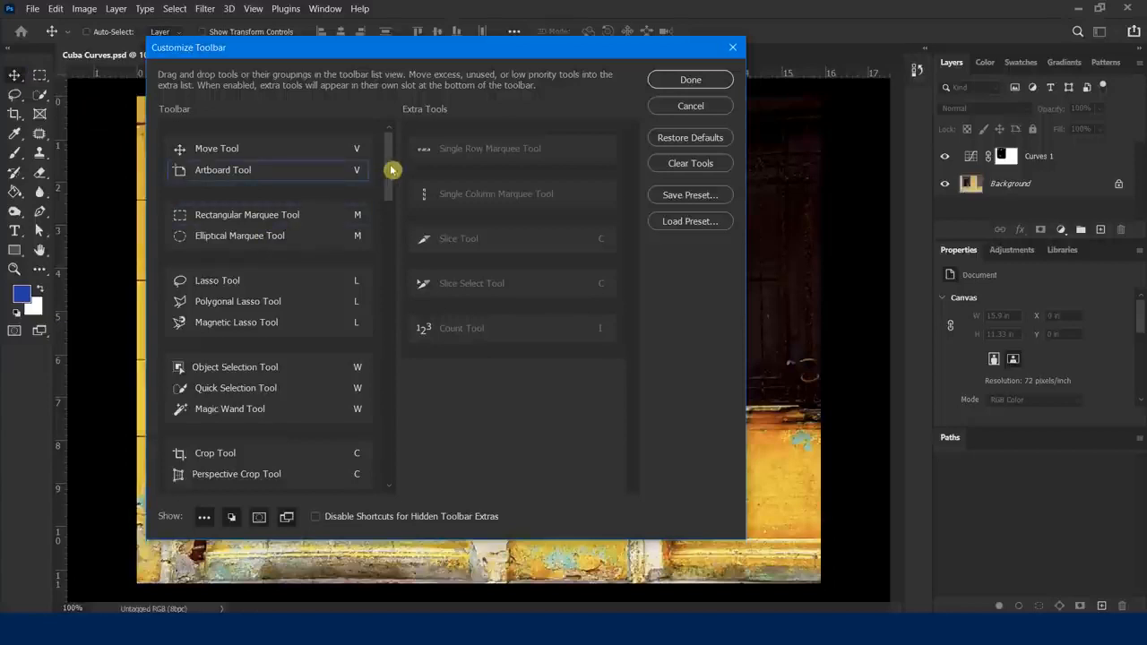
mouse_move(389, 156)
left_mouse_down()
mouse_move(400, 197)
mouse_move(389, 332)
mouse_move(387, 146)
mouse_move(389, 422)
mouse_move(389, 150)
mouse_move(392, 412)
mouse_move(416, 81)
left_mouse_up()
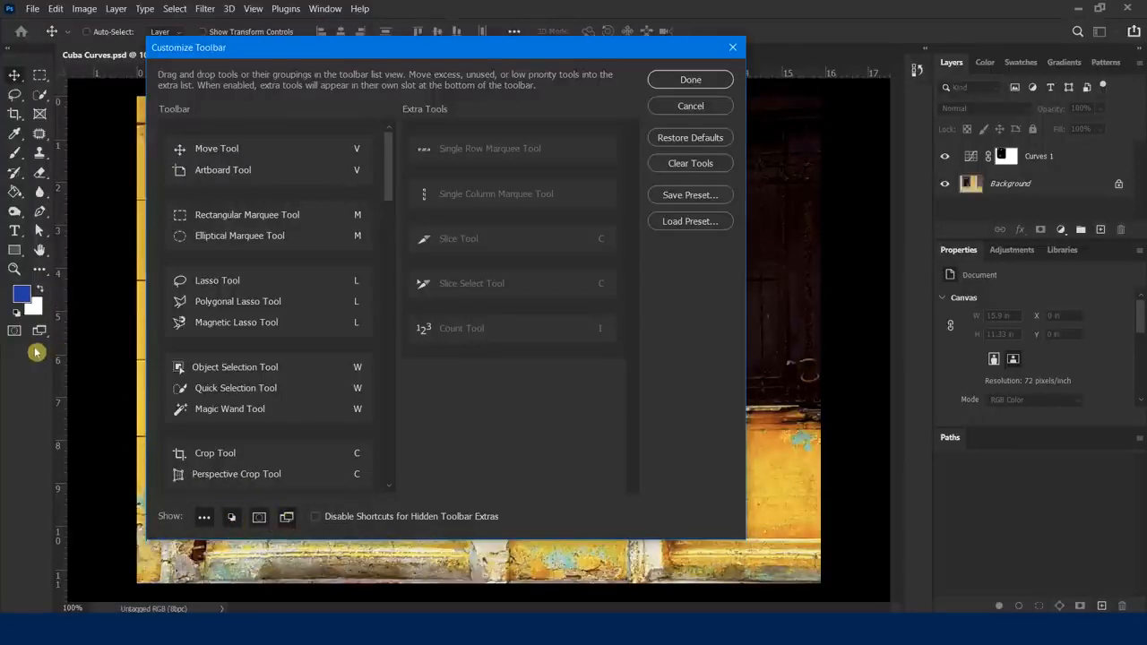
Step: Turn off the Quick Mask control's display in the toolbar and turn it back on
left_click(260, 520)
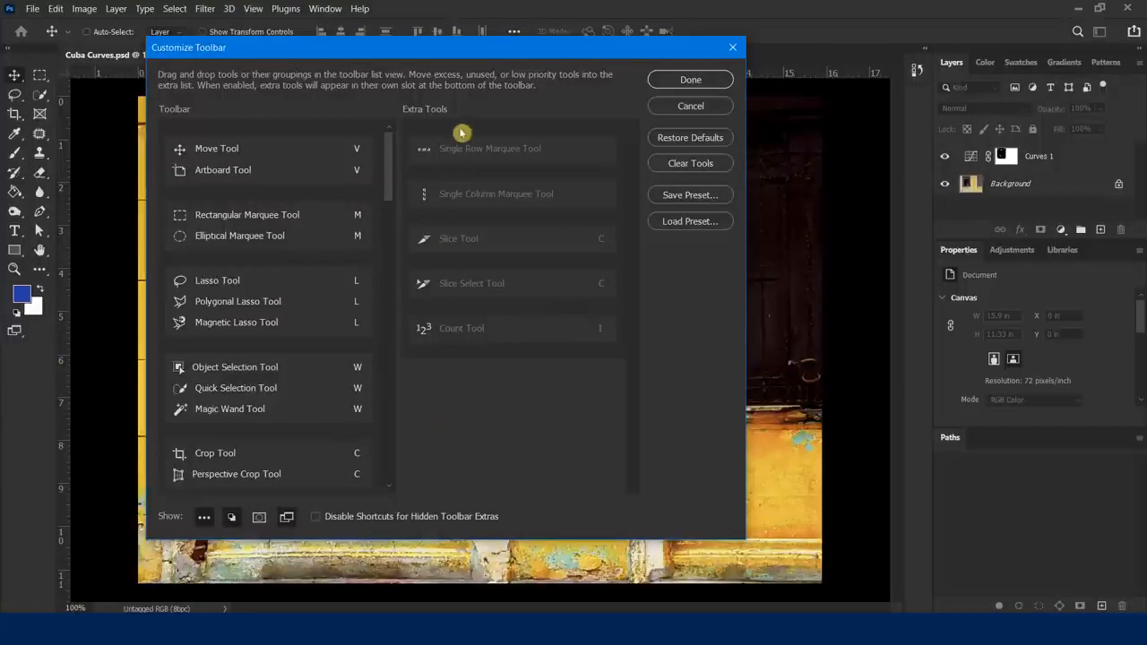
left_click(259, 518)
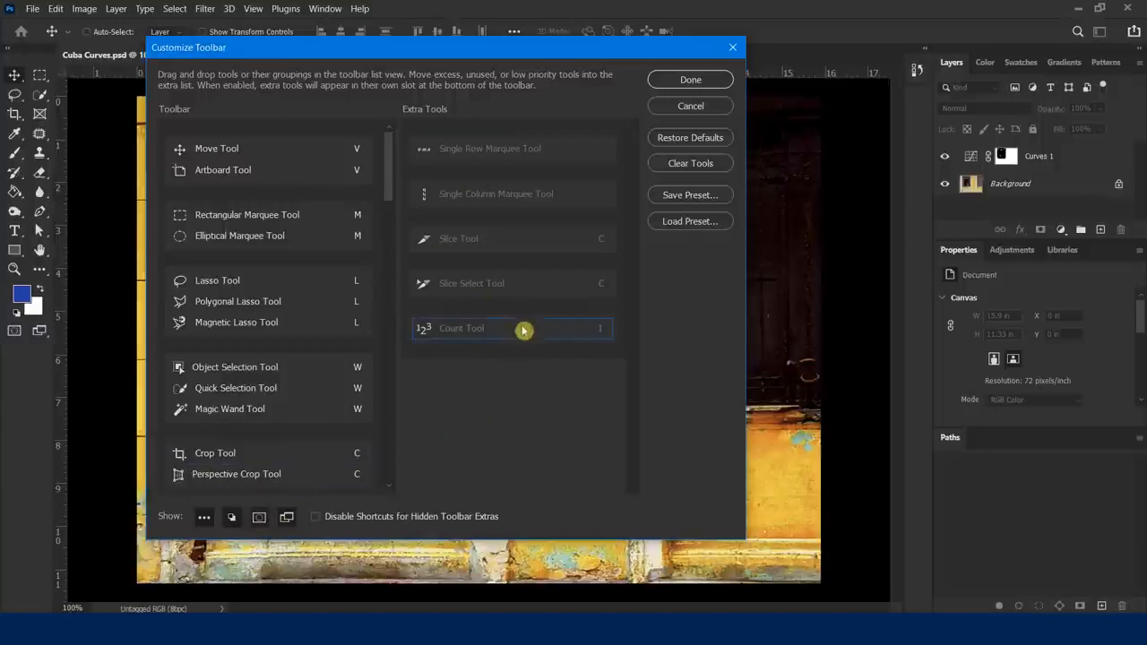
left_click_drag(523, 328, 494, 332)
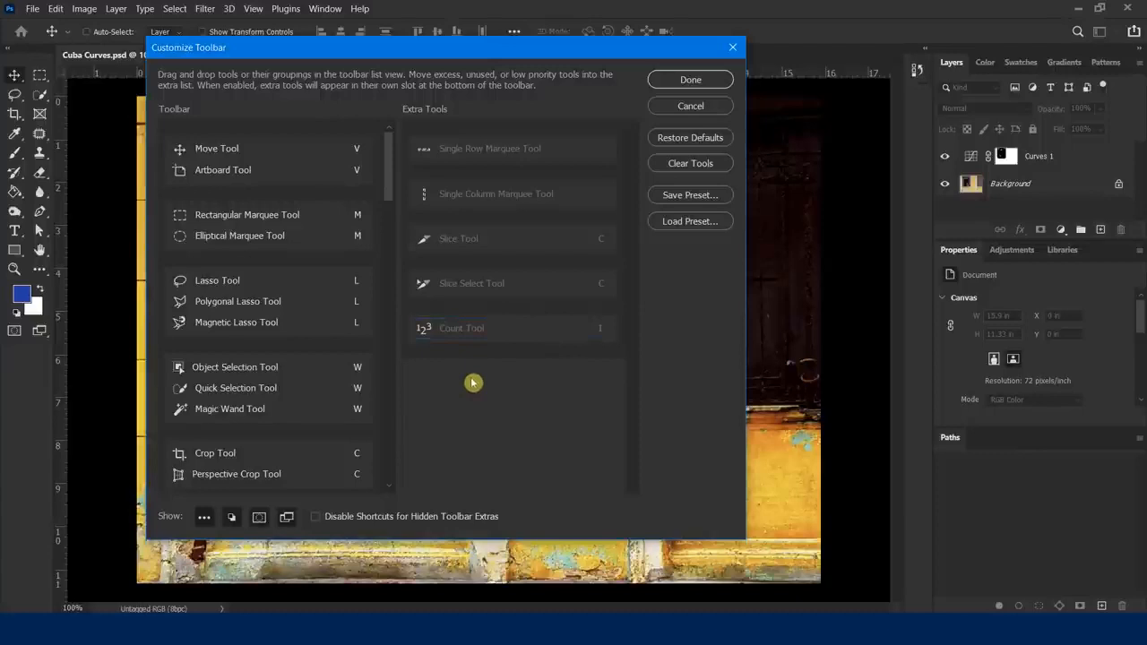
mouse_move(392, 153)
left_mouse_down()
mouse_move(397, 212)
mouse_move(401, 144)
mouse_move(398, 217)
mouse_move(397, 146)
left_mouse_up()
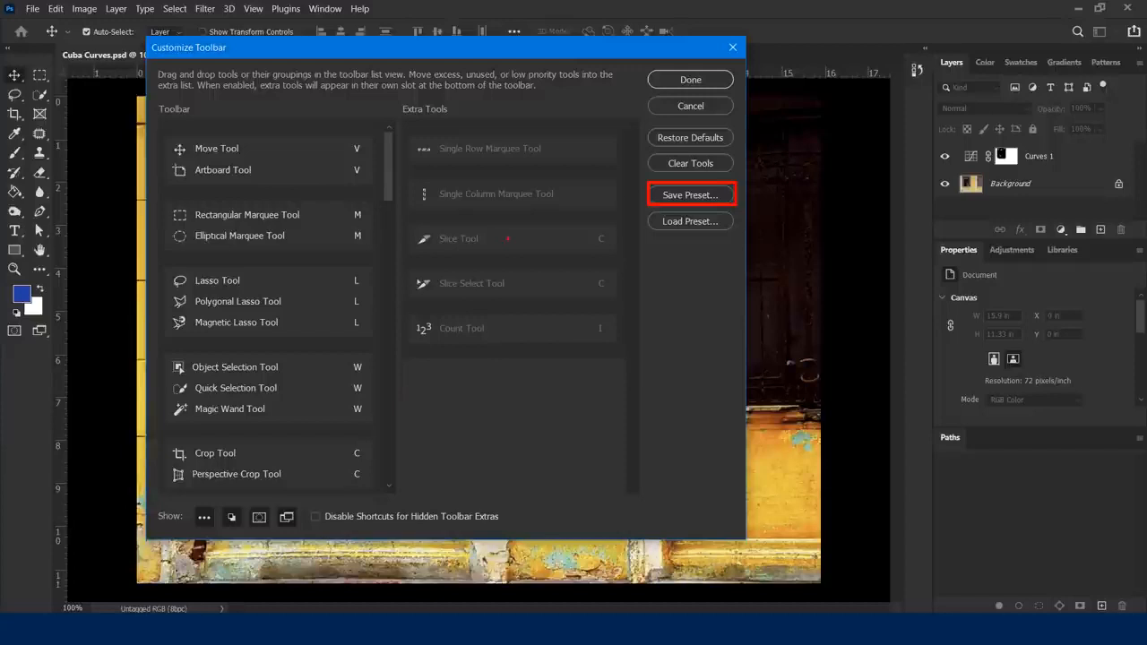
Step: Open the option to save the toolbar as a preset, cancel it, and apply the customized toolbar
left_click(682, 195)
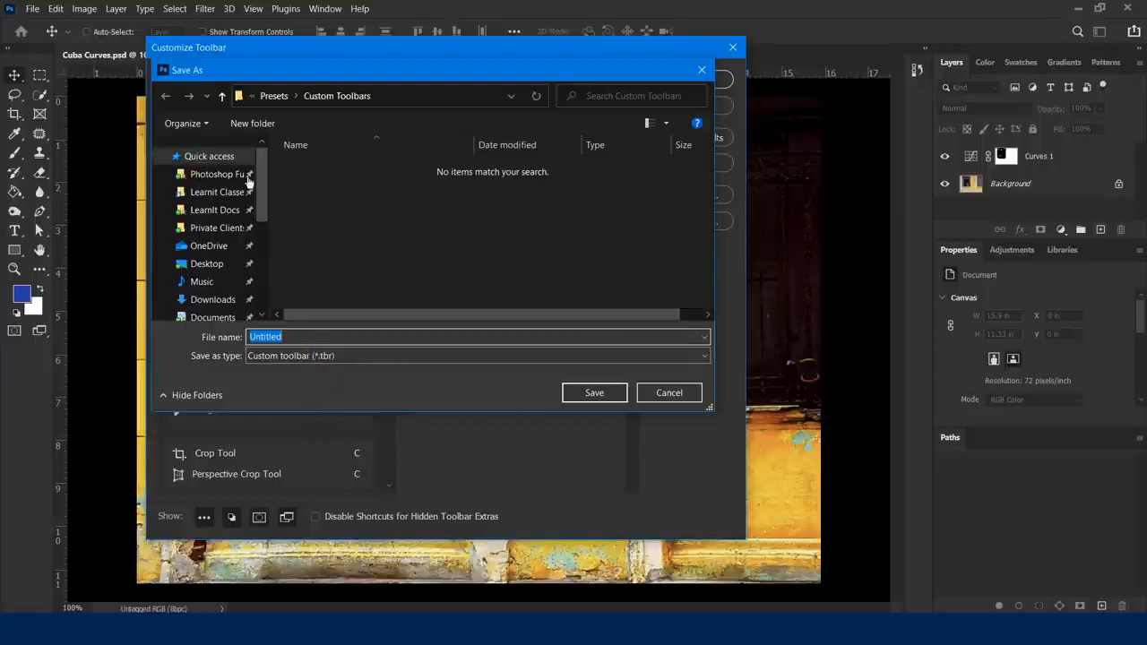
left_click(670, 396)
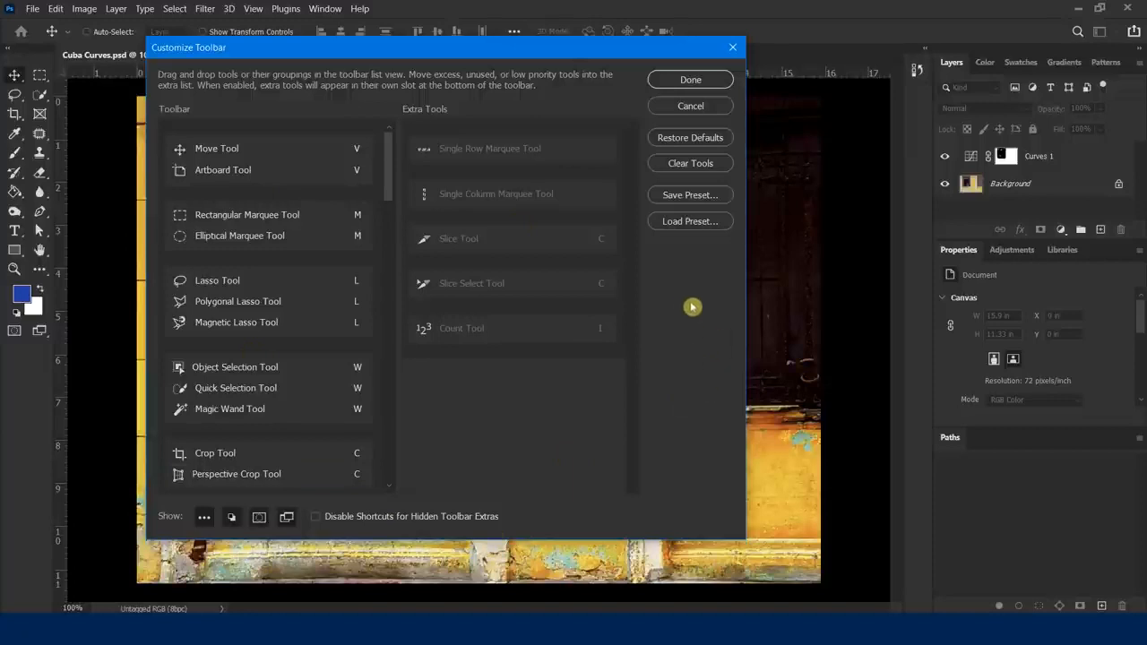
left_click(685, 81)
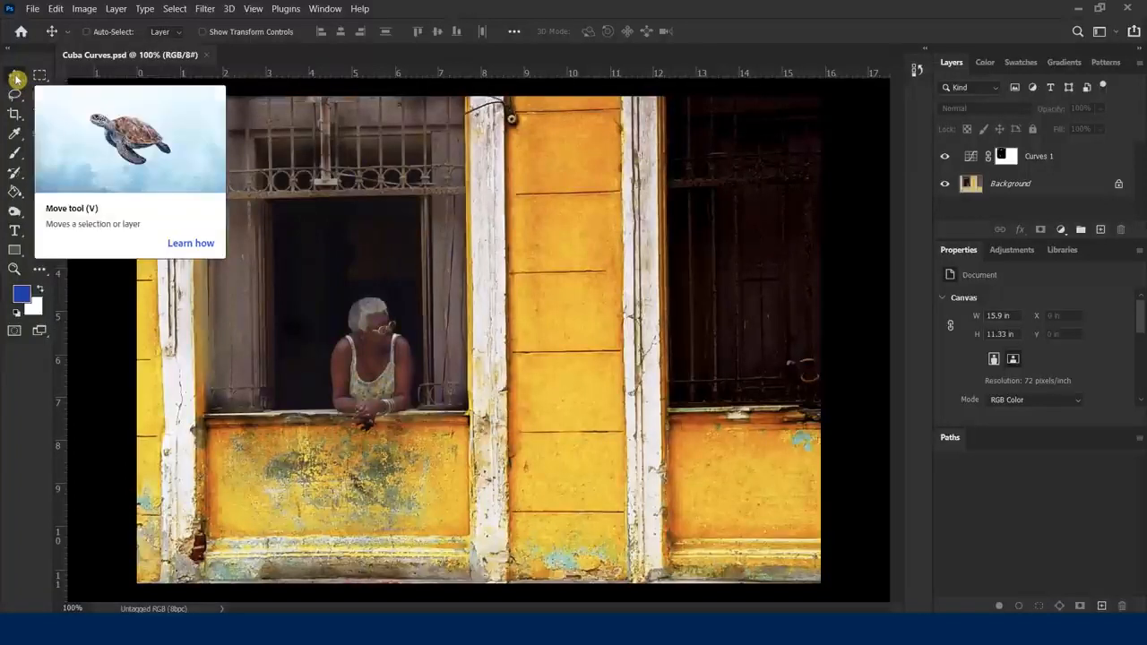
Step: Turn on Auto-Select and Show Transform Controls for the Move tool
left_click(88, 33)
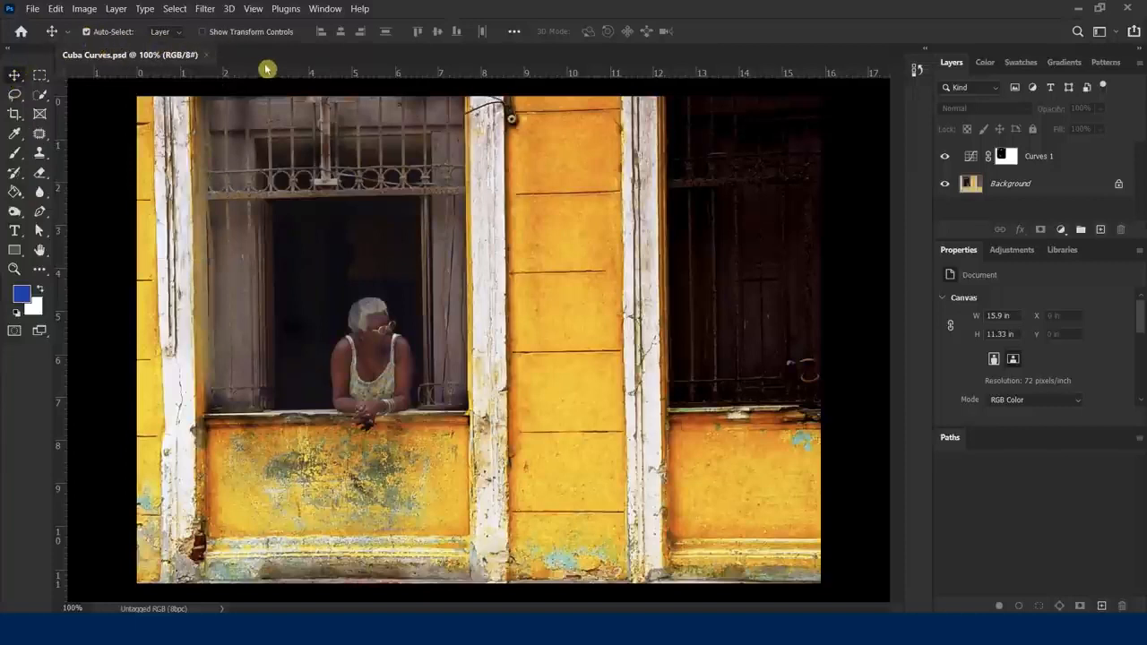
left_click(202, 33)
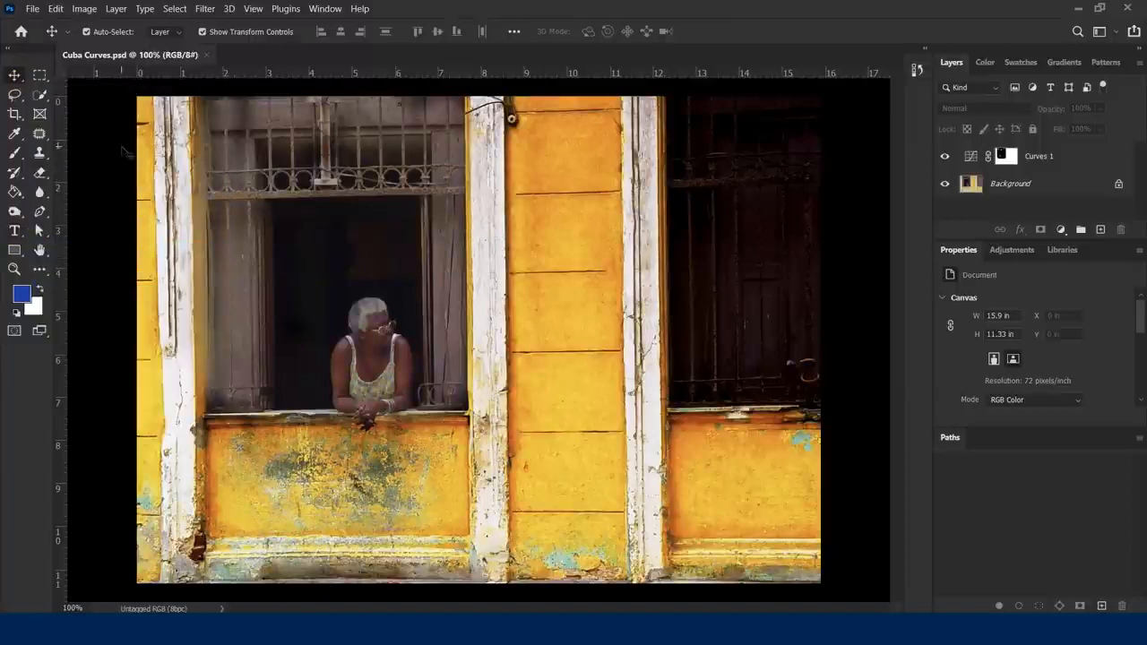
Step: Switch in turn to the Type, Rectangular Marquee, Move and Lasso tools
key("t")
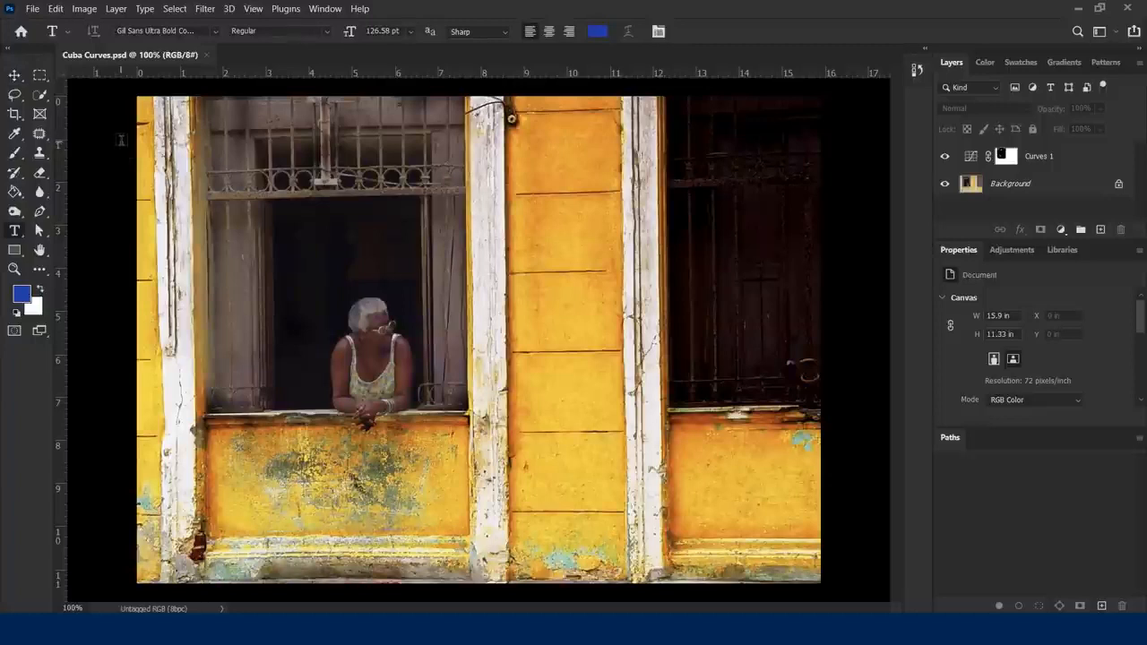
key("m")
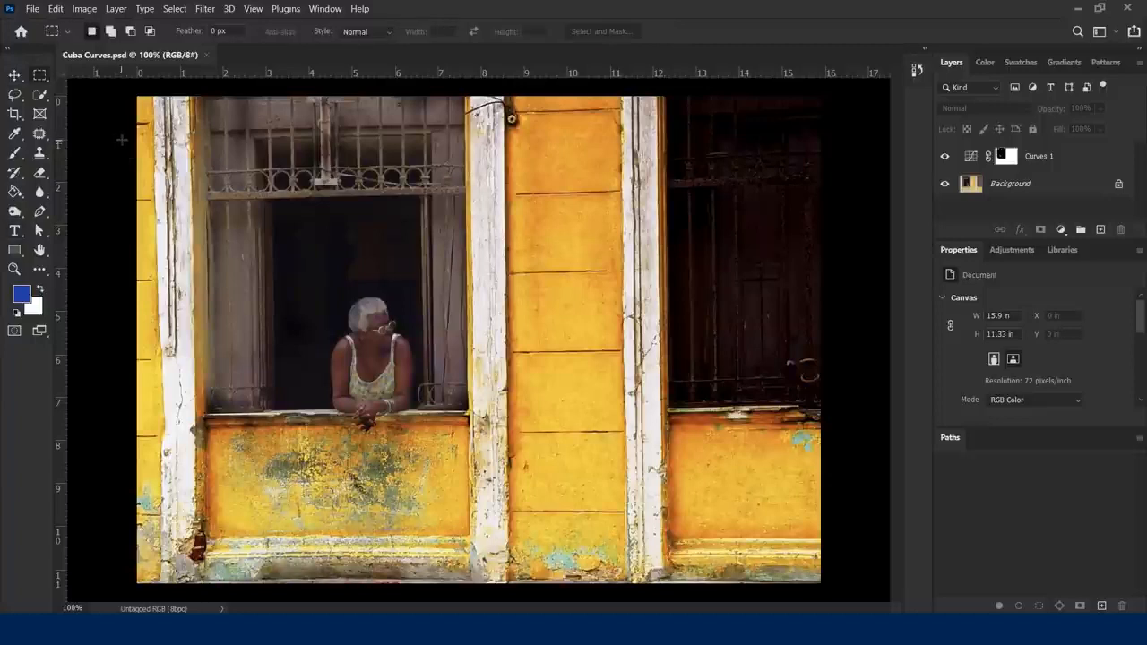
key("v")
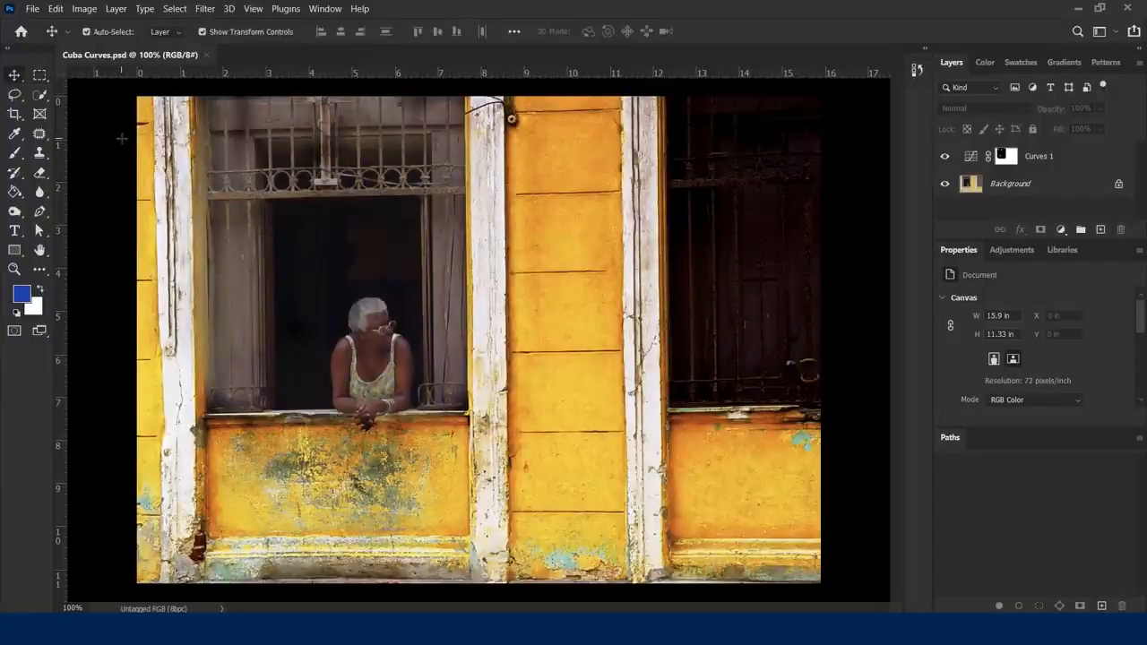
key("l")
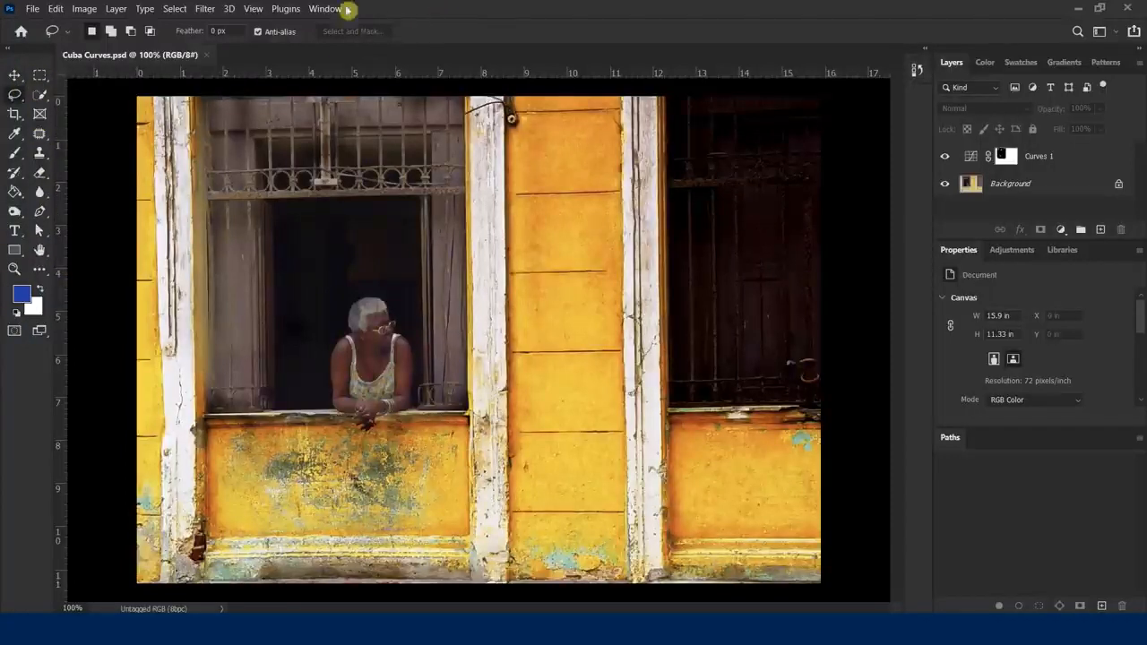
left_click(84, 11)
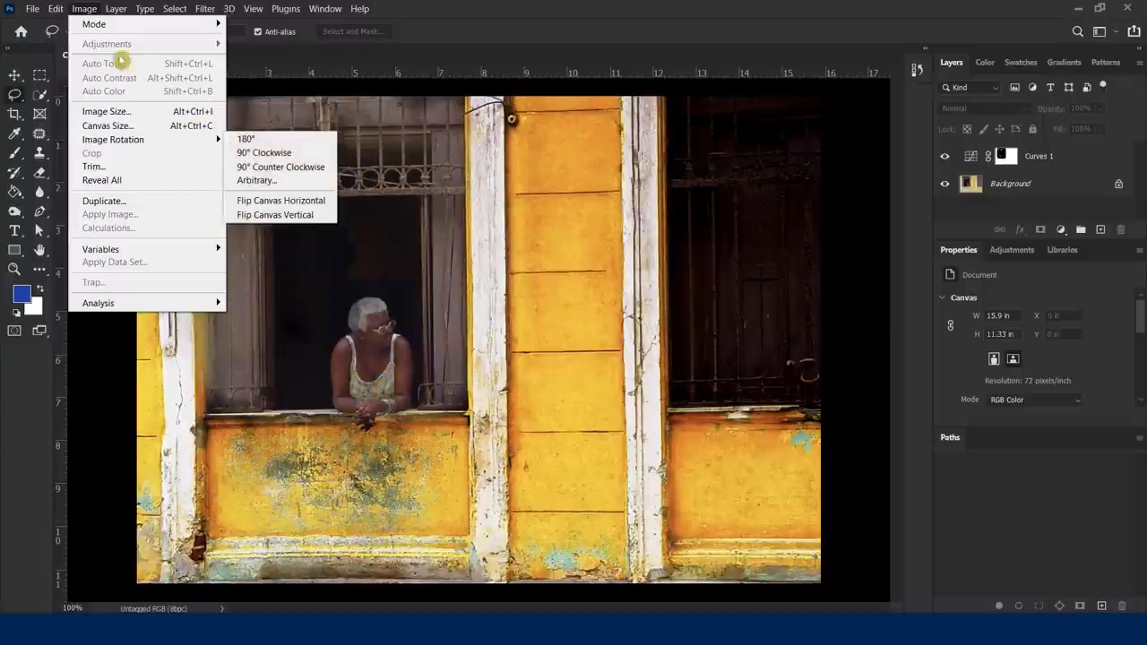
mouse_move(34, 8)
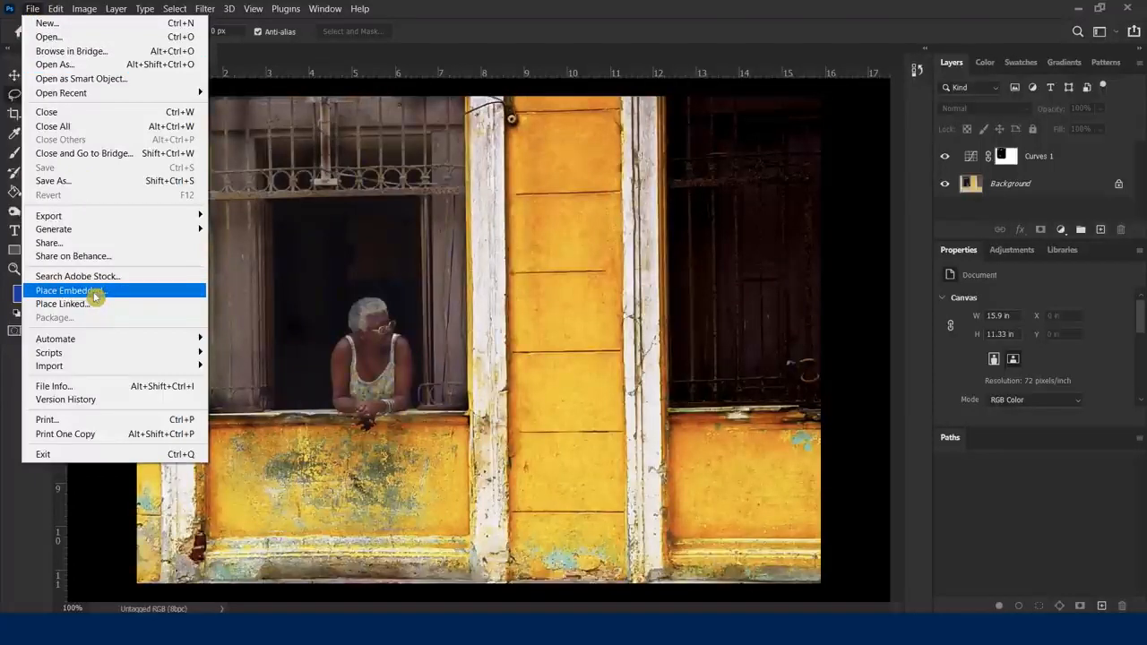
left_click(475, 29)
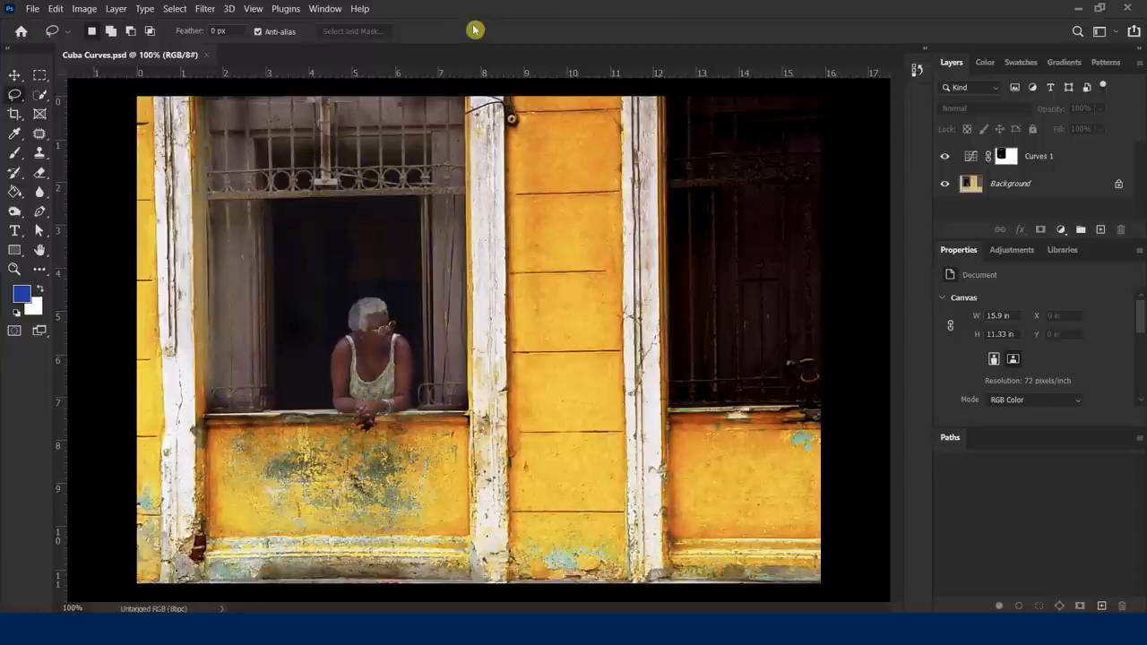
Step: Open the keyboard shortcut settings, shift the dialog aside, and expand the File commands under Application Menus
left_click(56, 9)
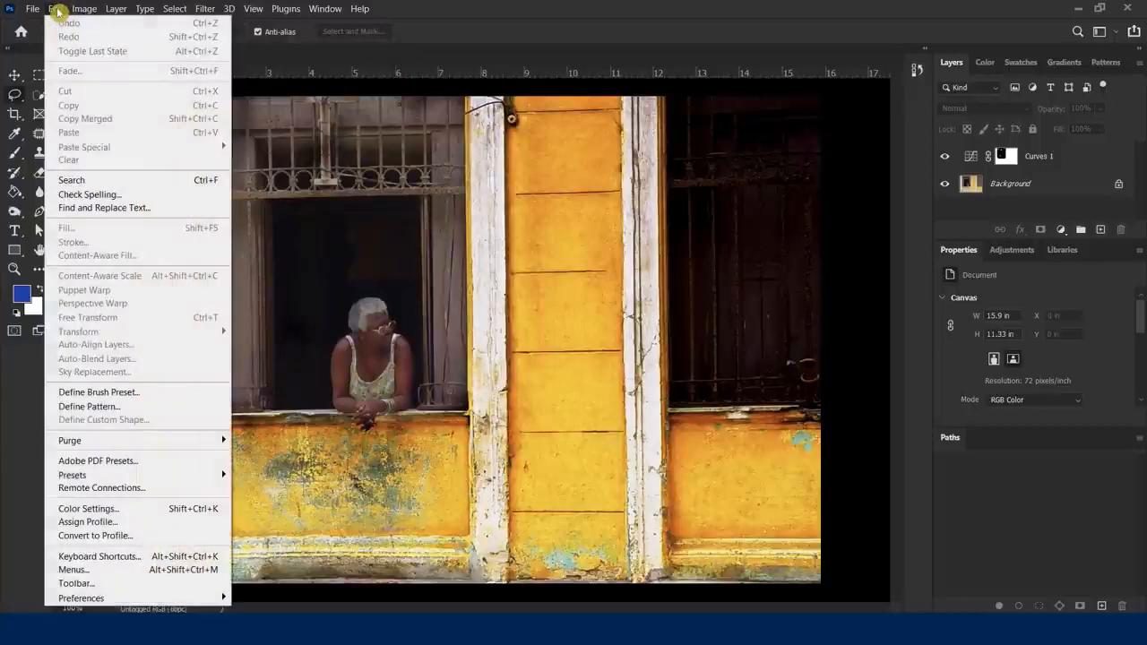
left_click(103, 560)
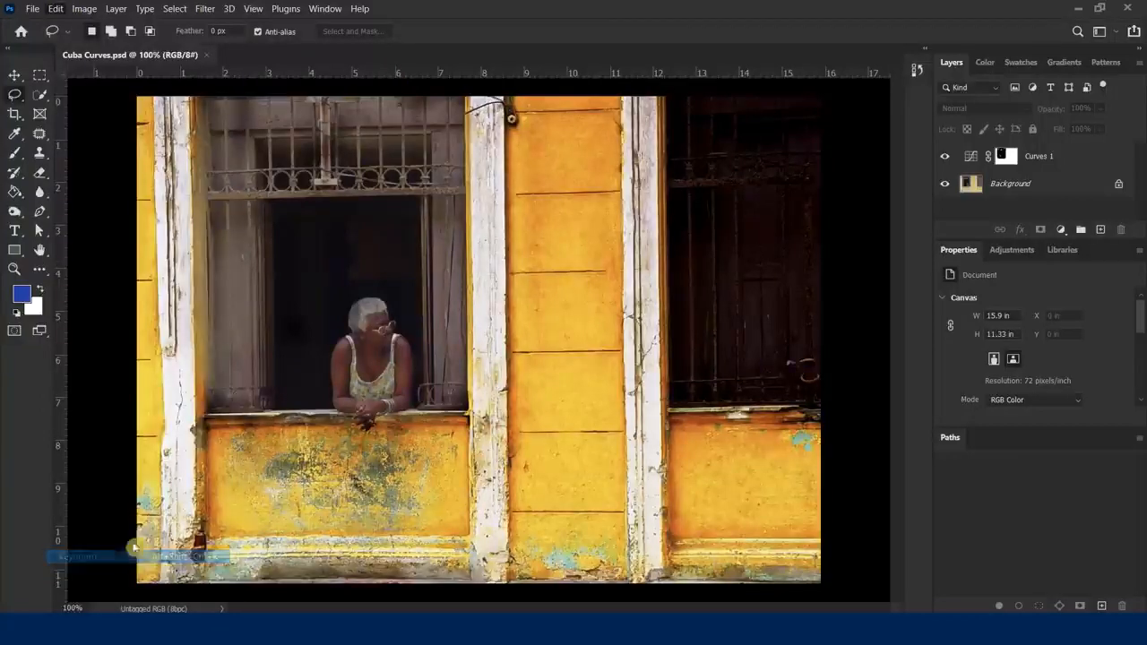
left_click_drag(497, 30, 465, 32)
left_click(248, 172)
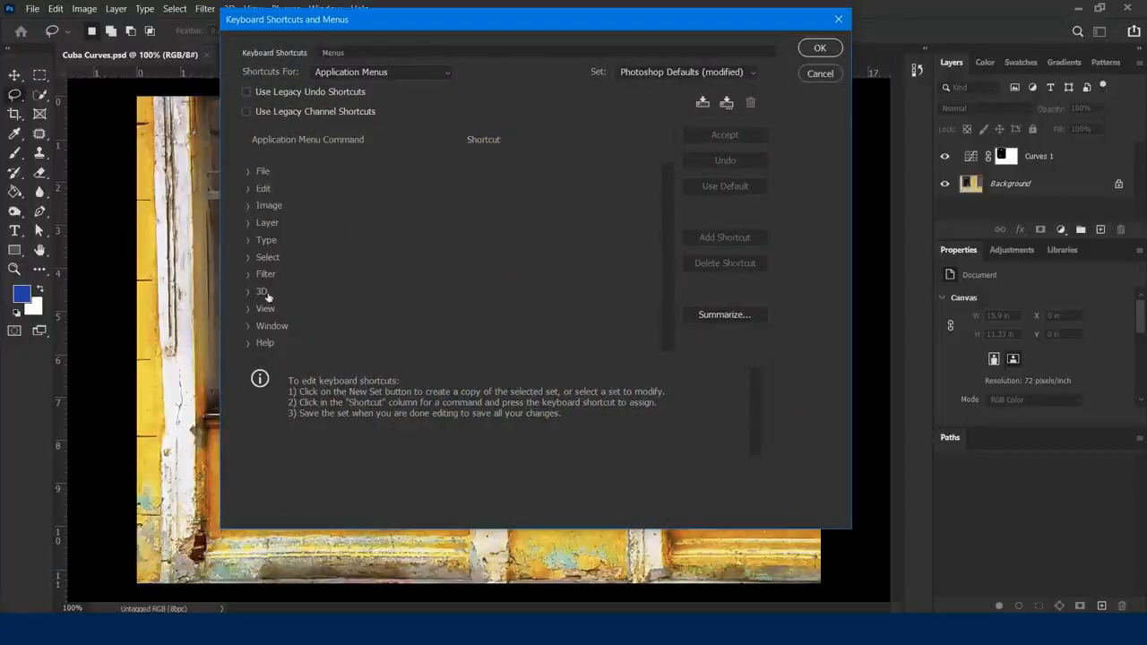
left_click_drag(358, 26, 475, 38)
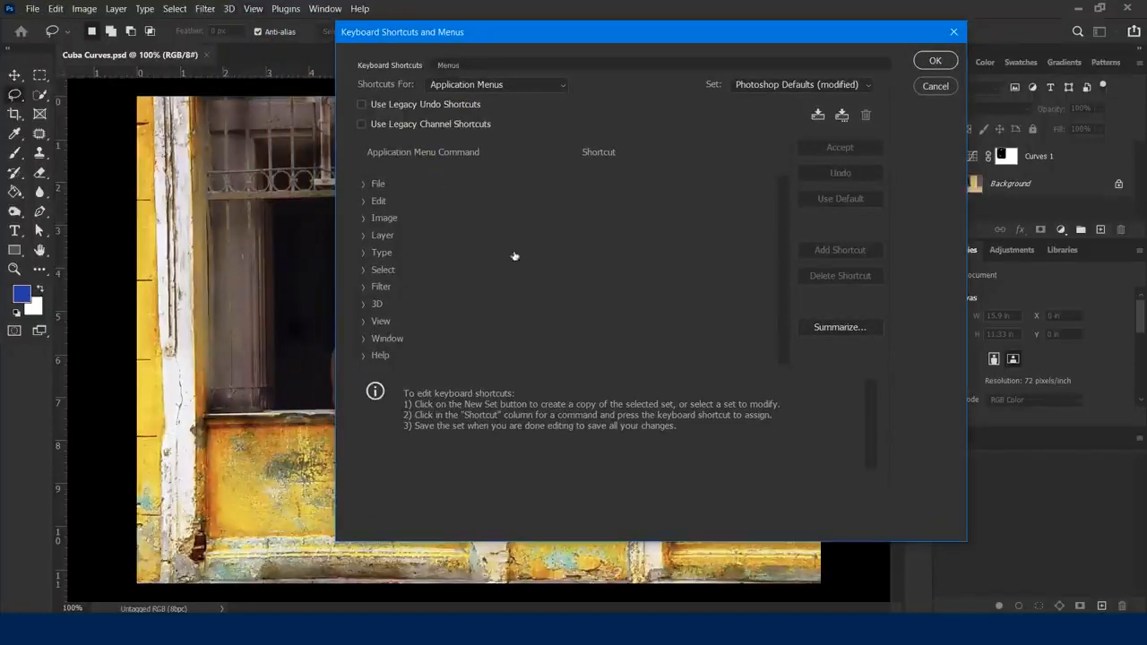
left_click(362, 183)
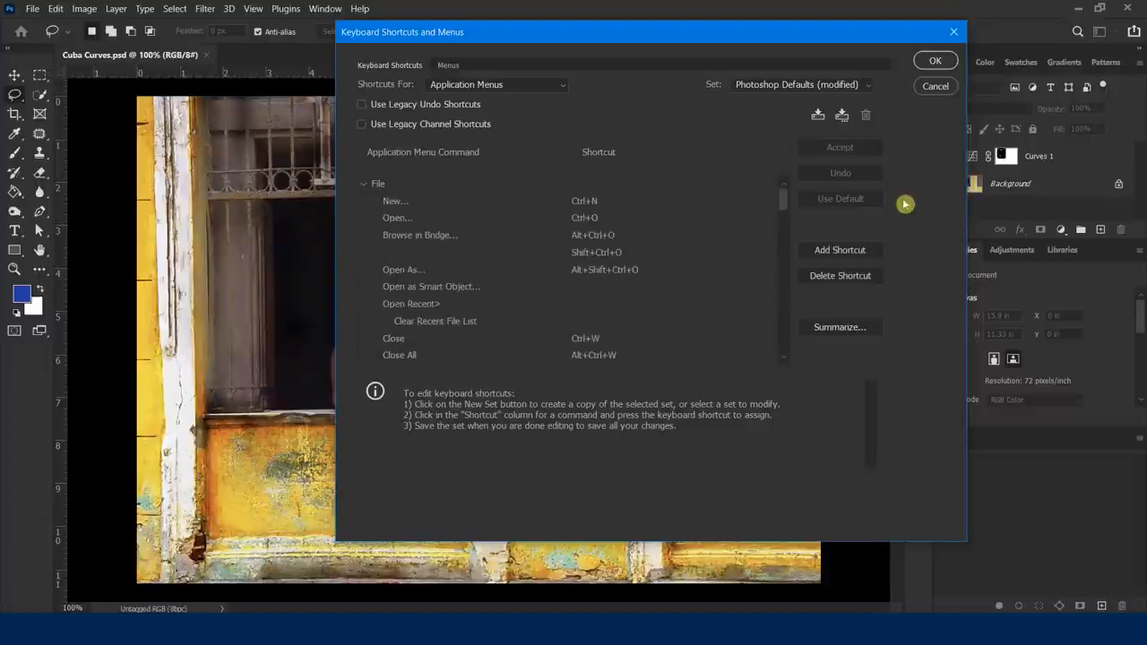
Step: Assign the shortcut Shift+Ctrl+P to the File command Place Embedded and save the shortcut changes
scroll(721, 280, "down", 4)
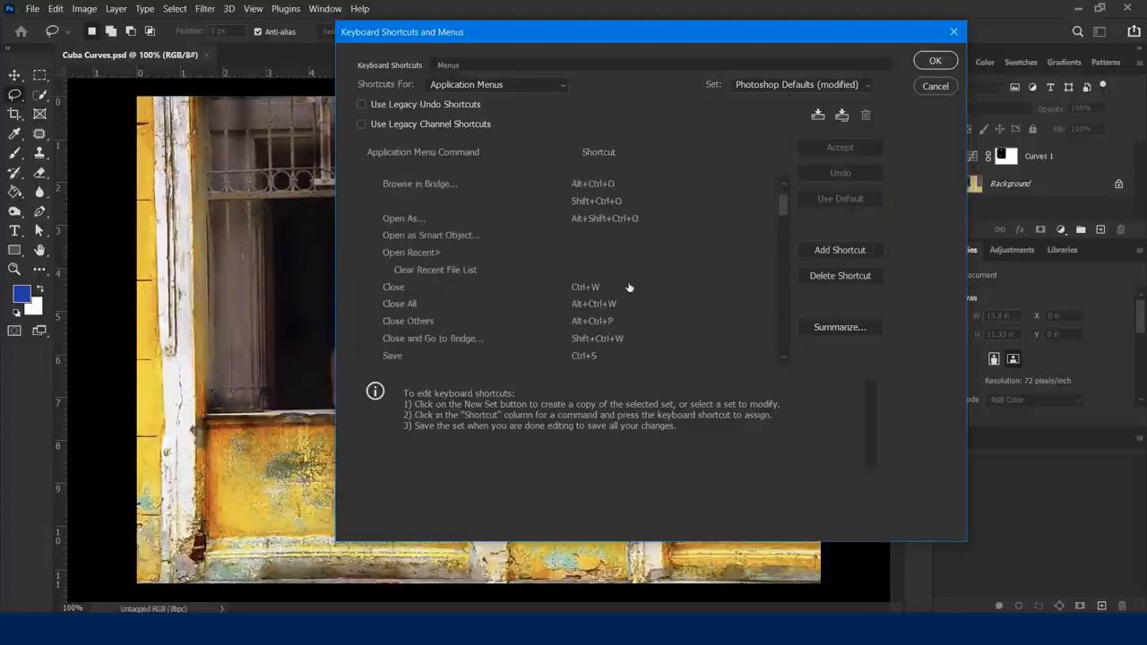
scroll(629, 287, "down", 5)
scroll(627, 287, "up", 3)
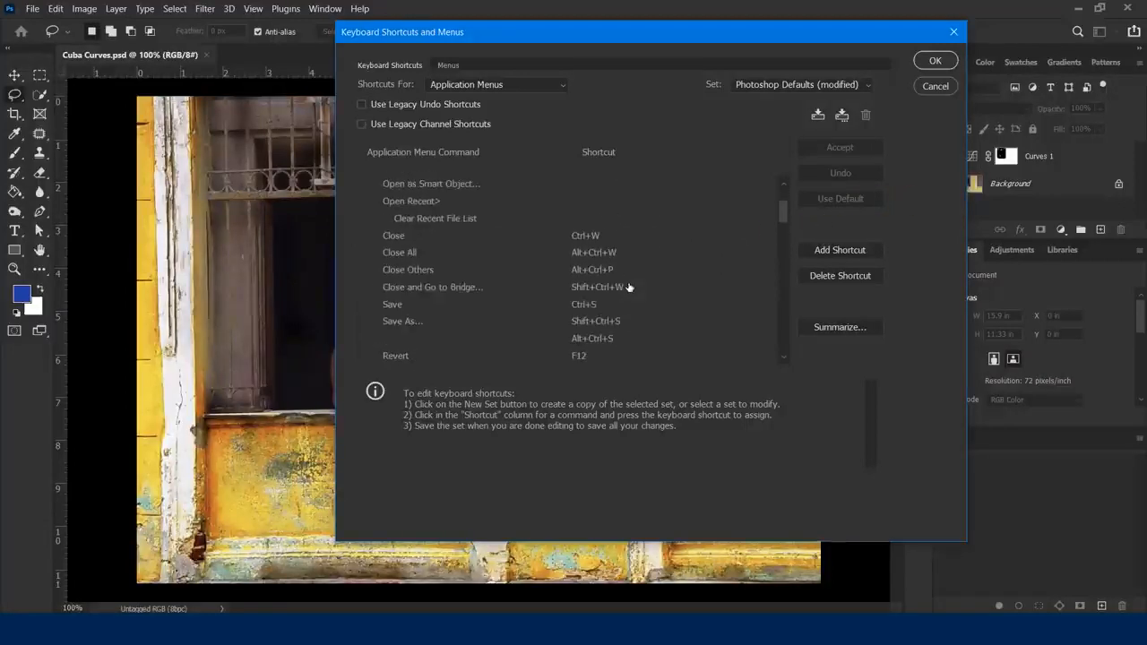
scroll(620, 282, "down", 5)
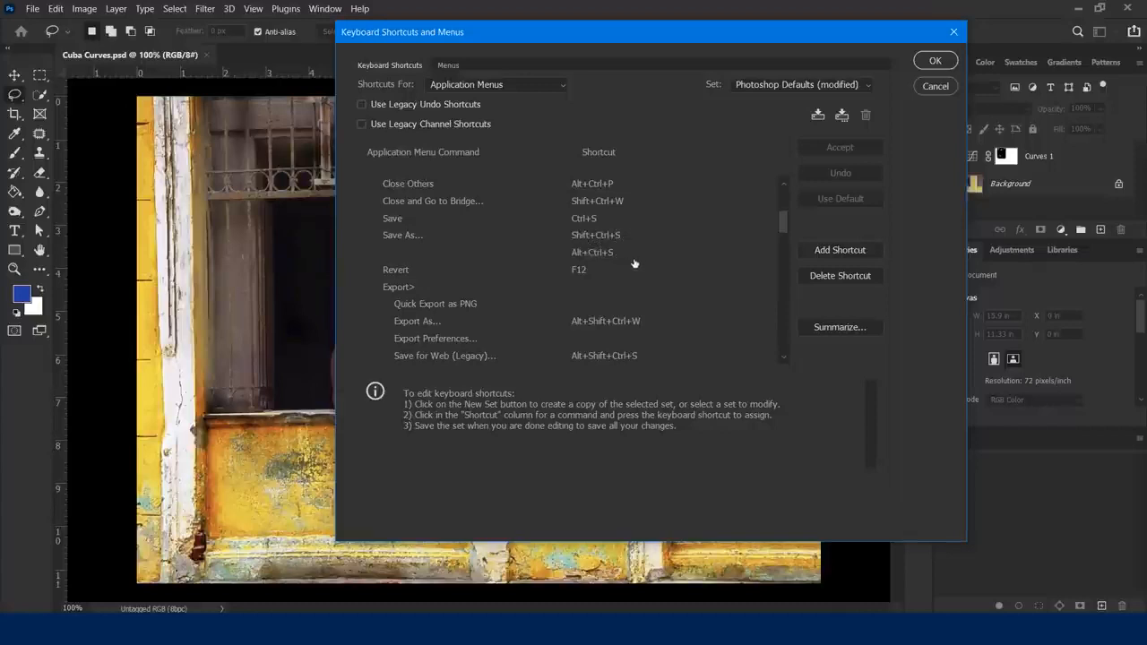
scroll(635, 264, "down", 2)
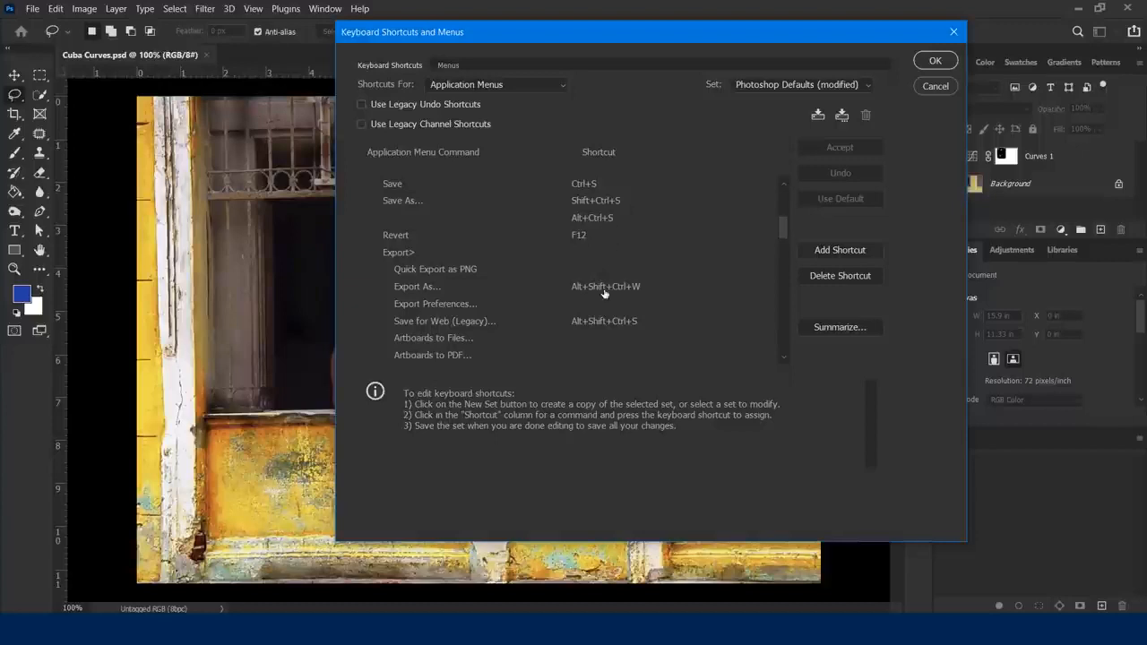
scroll(606, 294, "down", 9)
scroll(610, 298, "down", 2)
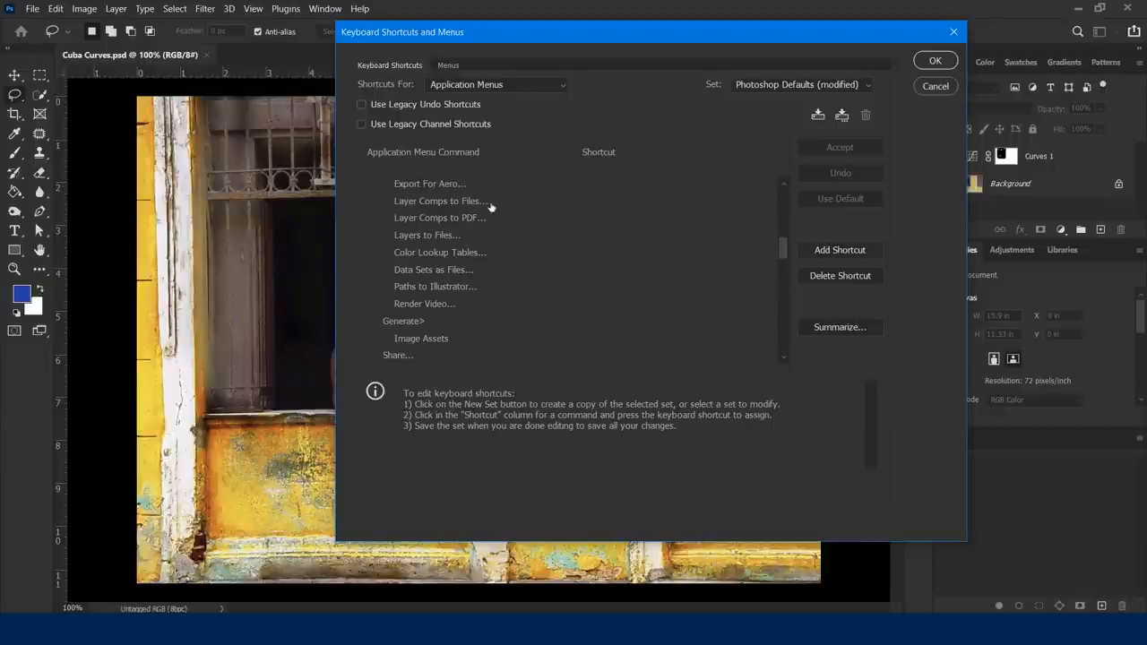
scroll(505, 245, "down", 5)
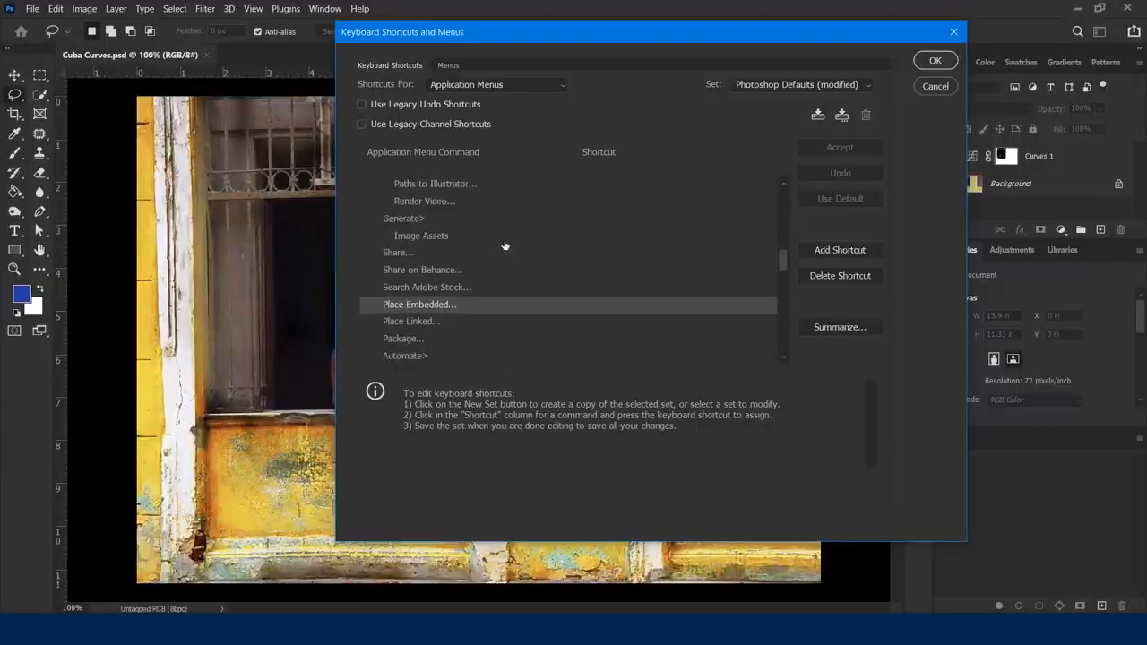
scroll(505, 246, "down", 3)
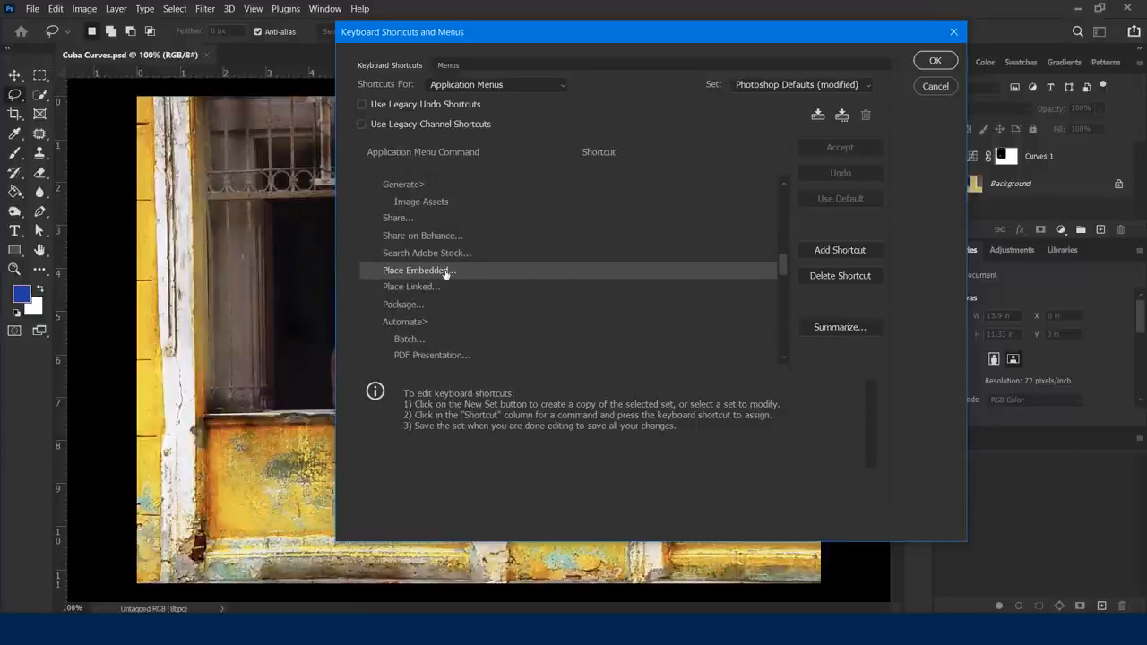
left_click(604, 270)
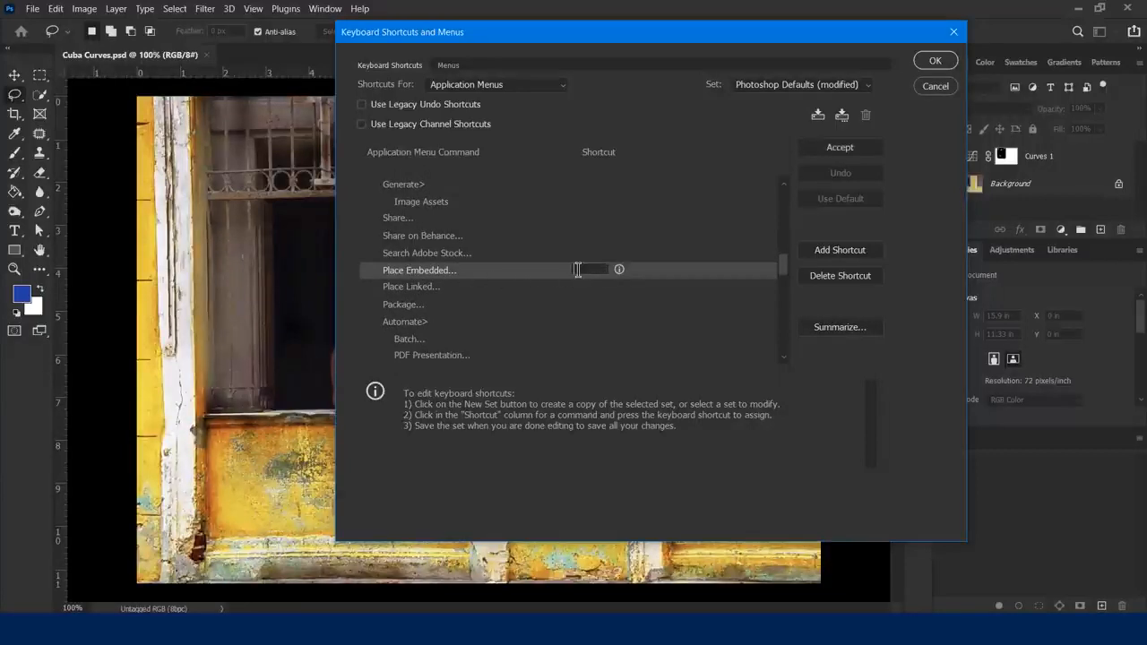
left_click(599, 158)
key("BackSpace")
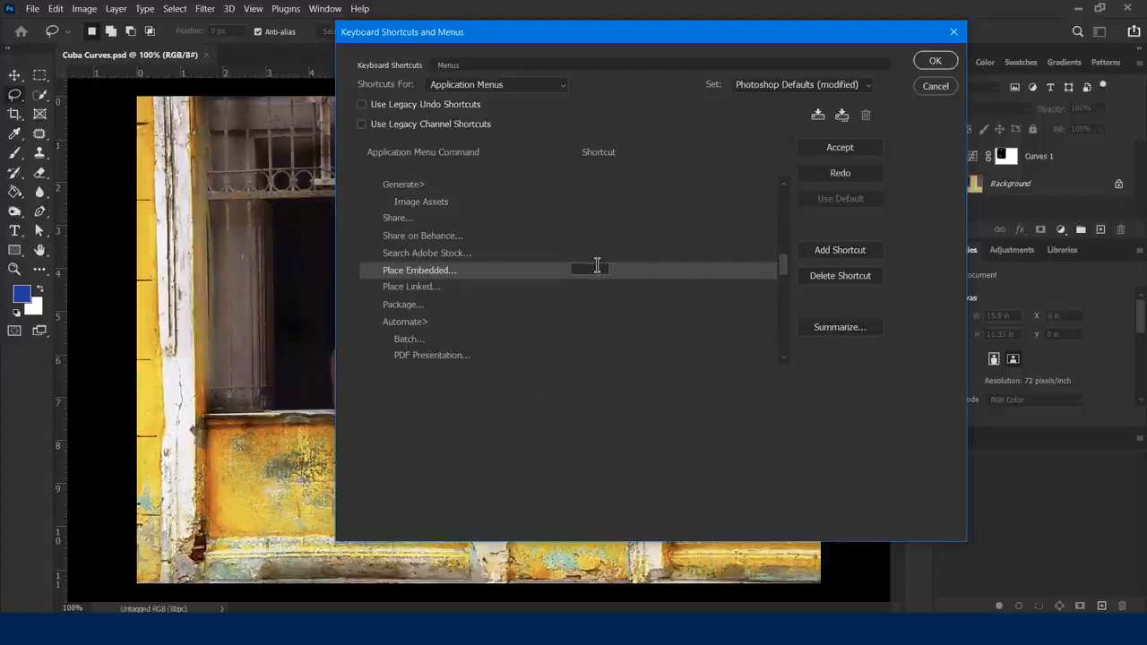
key("ctrl+shift+p")
left_click(840, 147)
left_click(603, 391)
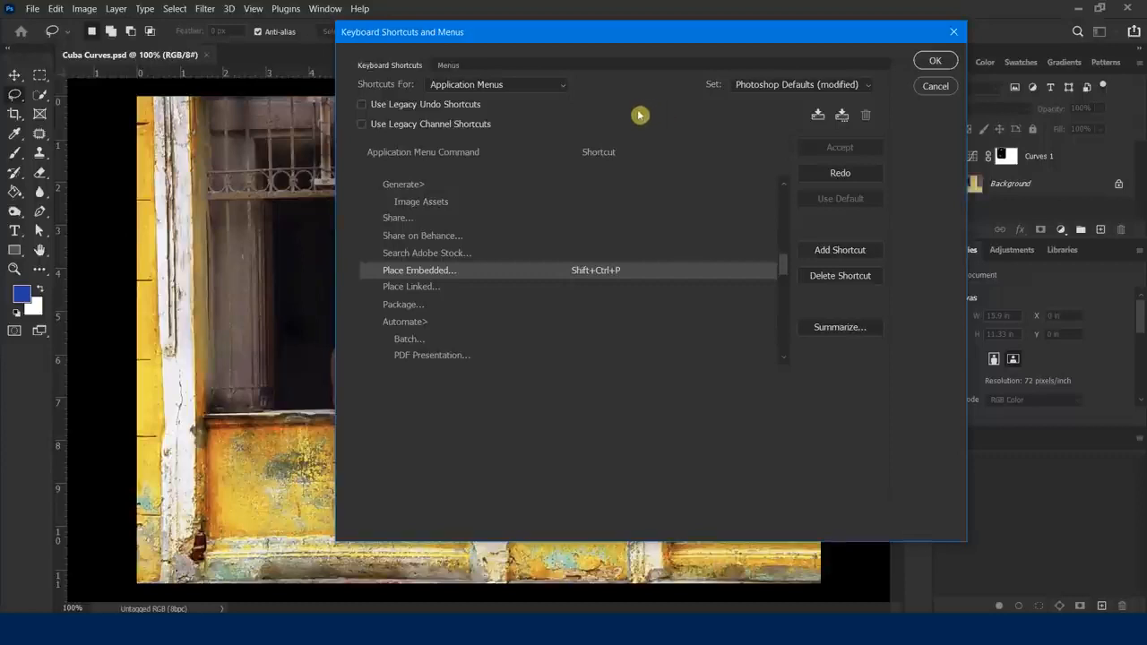
left_click(934, 63)
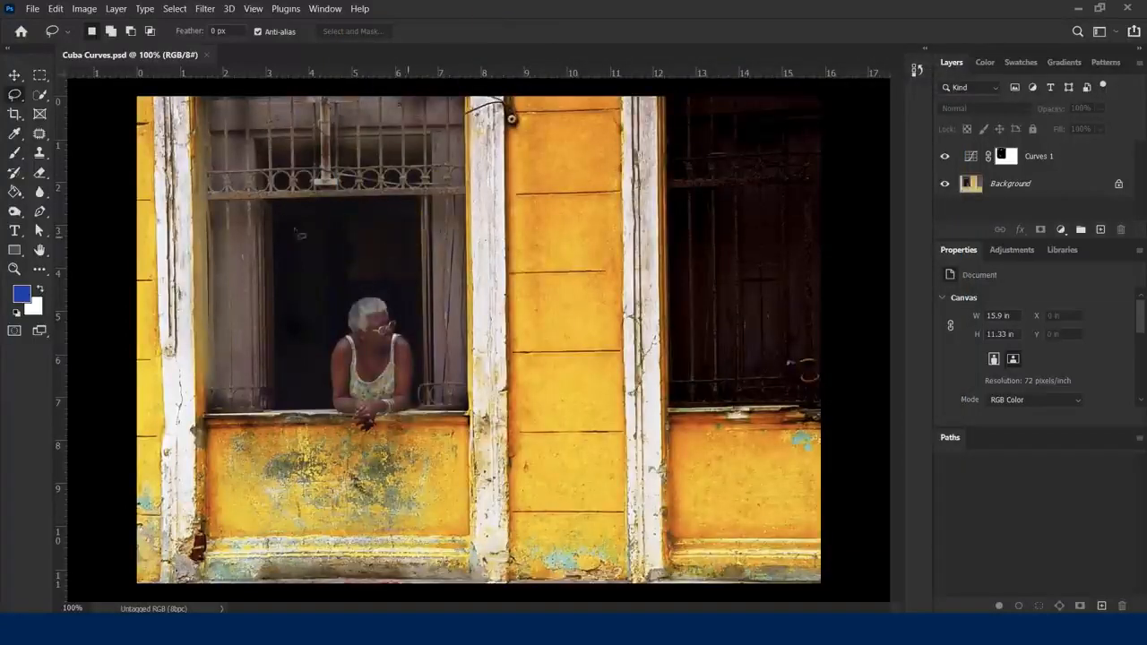
Step: Activate the Move tool
left_click(15, 74)
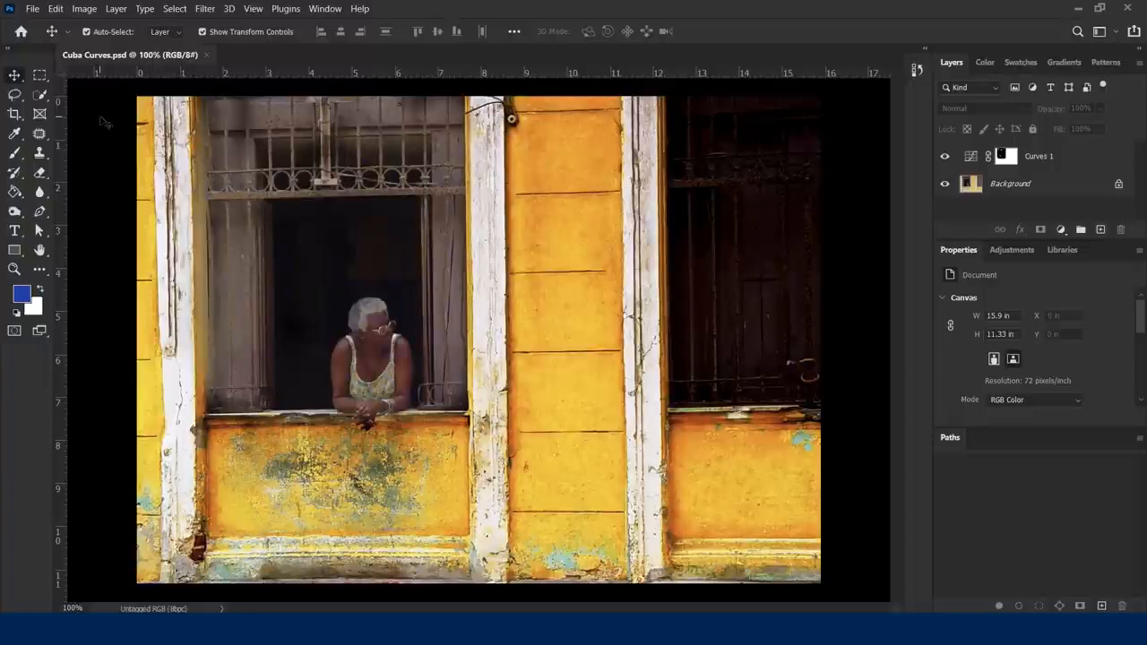
left_click(58, 10)
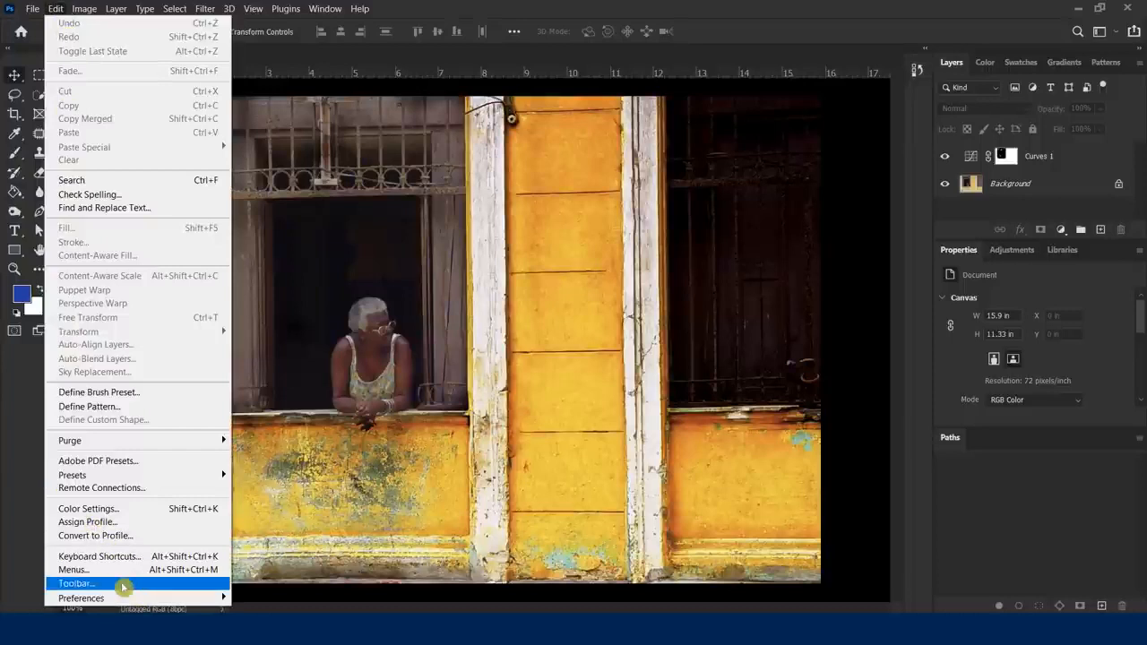
mouse_move(123, 596)
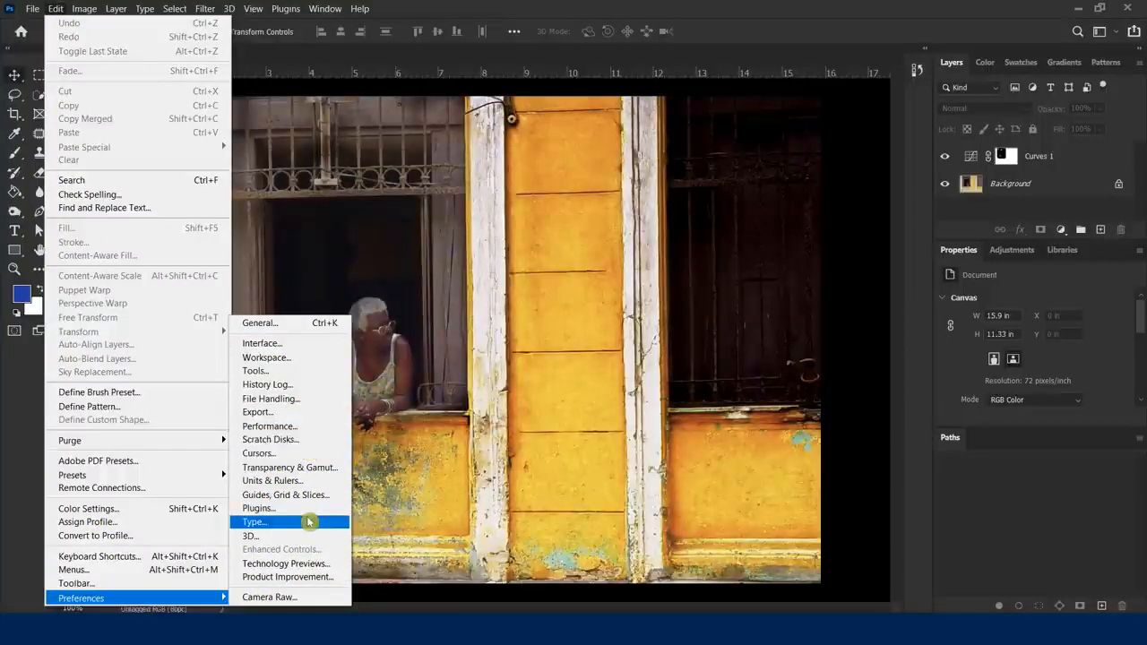
left_click(483, 8)
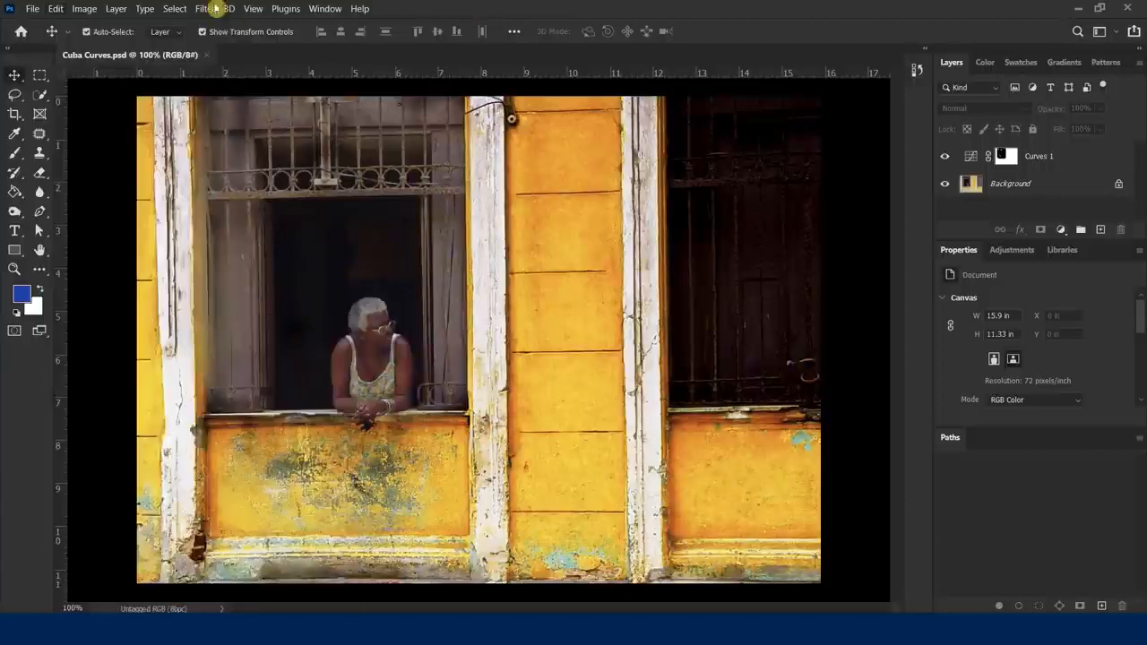
Step: Open the General preferences
left_click(55, 9)
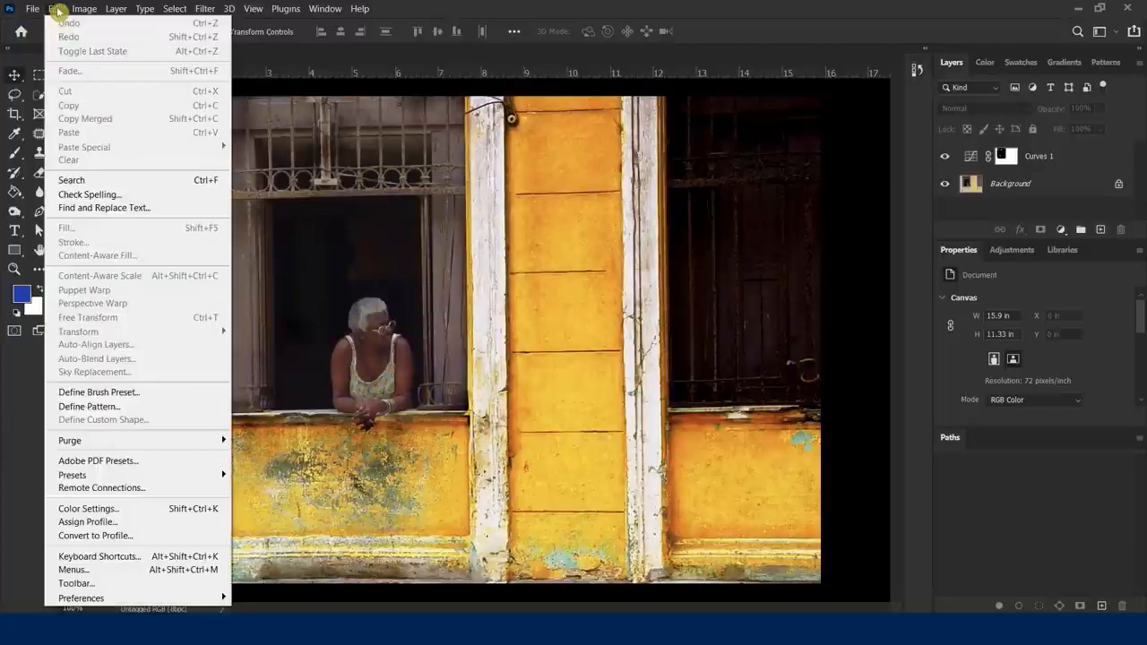
mouse_move(153, 599)
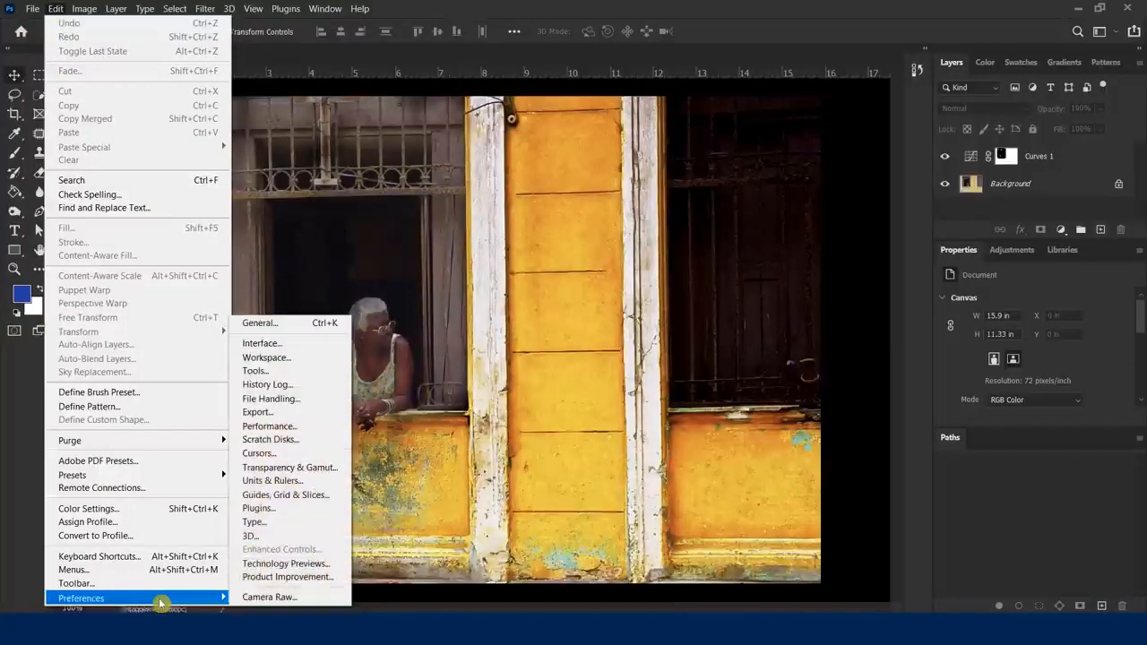
left_click(258, 324)
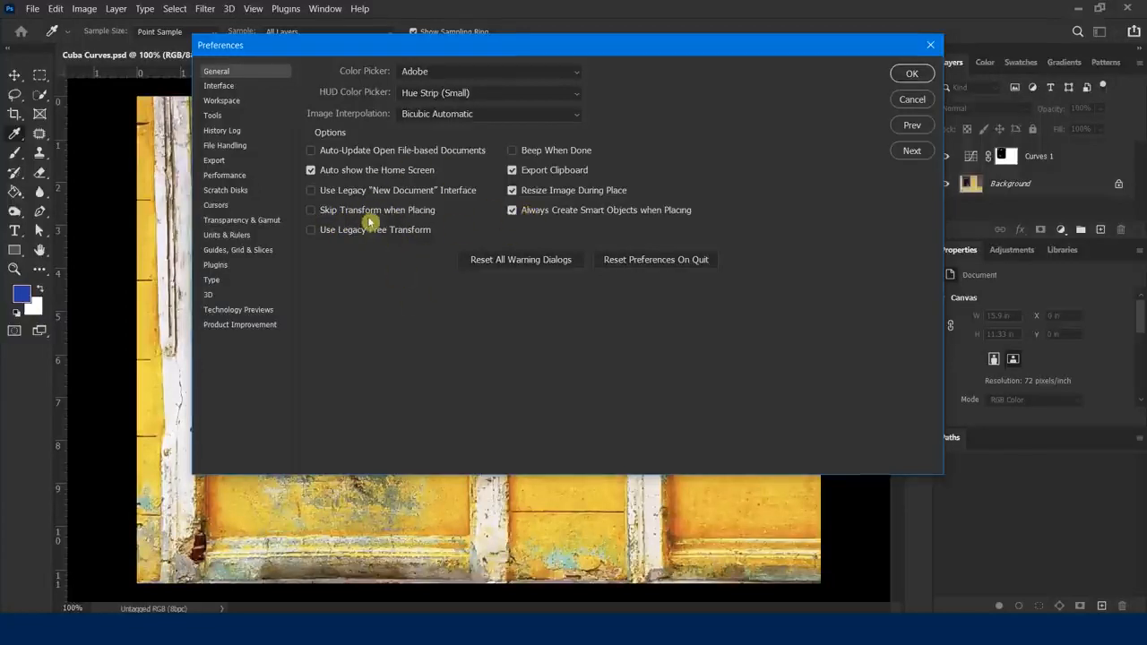
Step: Try the different color themes in the Interface preferences and return to the darkest one
left_click(220, 86)
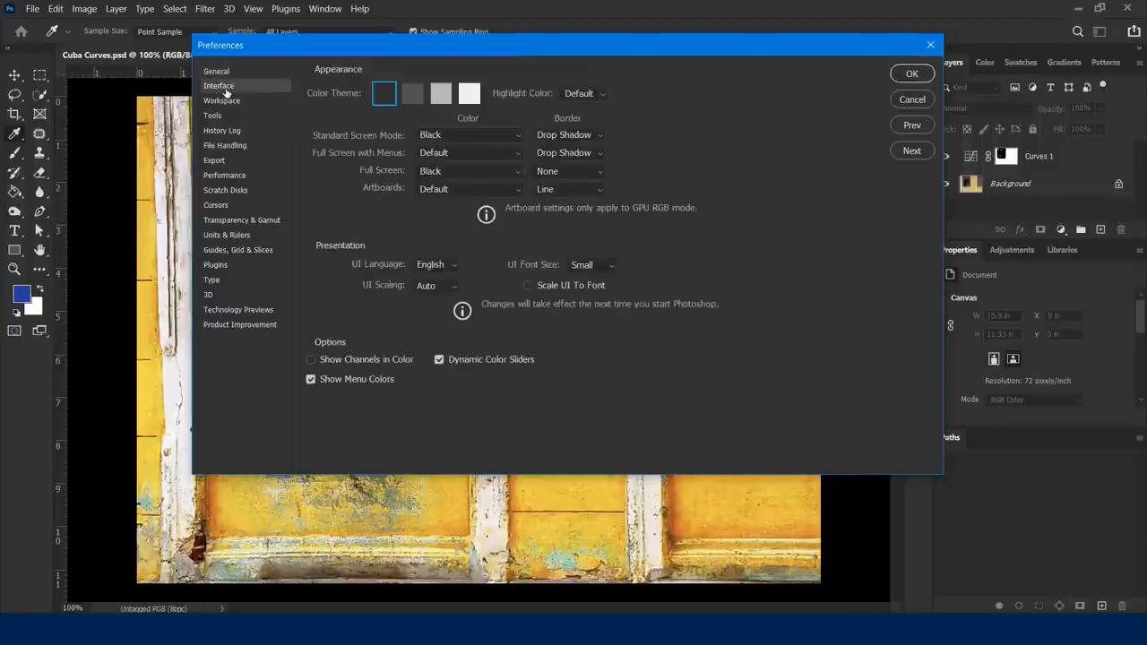
left_click(412, 95)
left_click(443, 95)
left_click(469, 95)
left_click(433, 97)
left_click(414, 96)
left_click(394, 99)
left_click(412, 95)
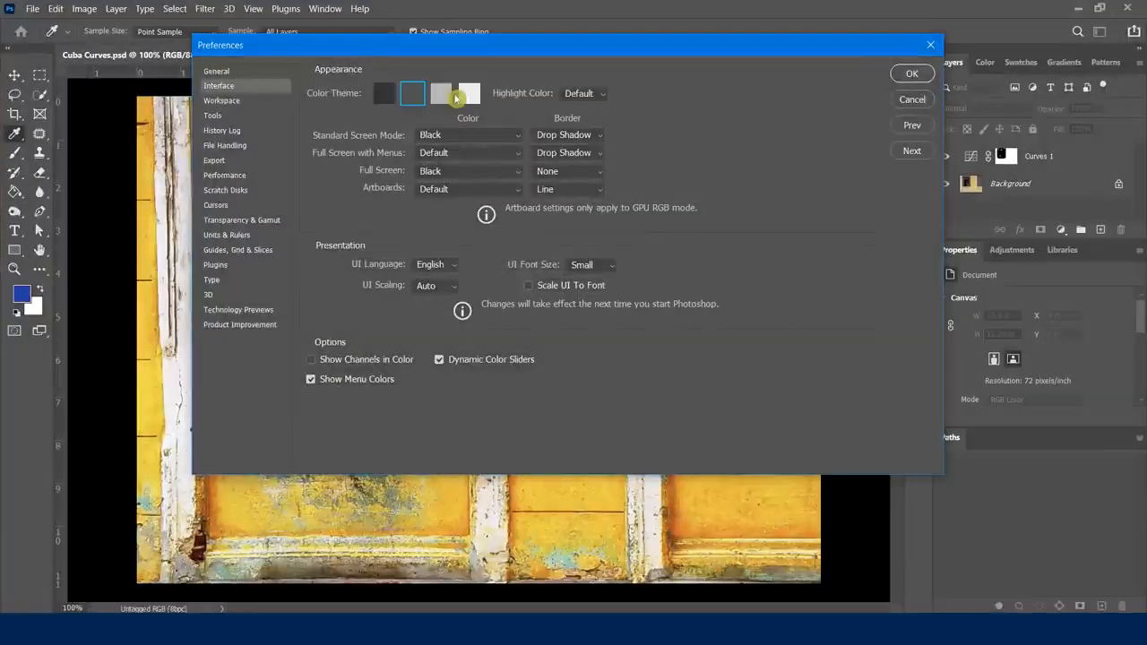
left_click(441, 95)
left_click(473, 99)
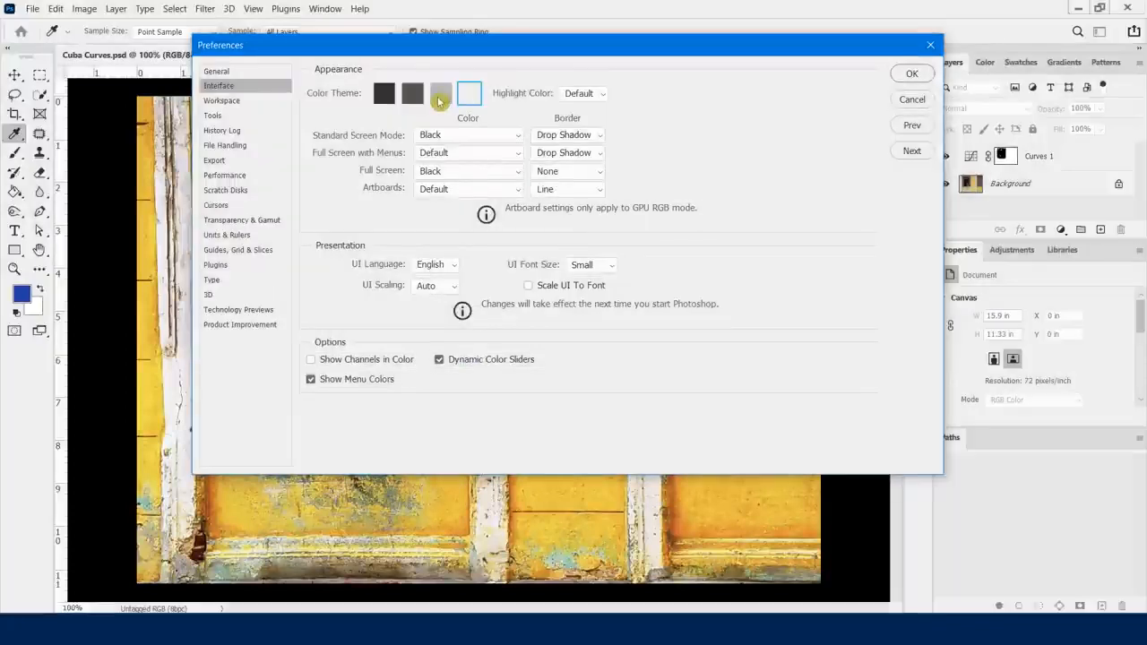
left_click(439, 99)
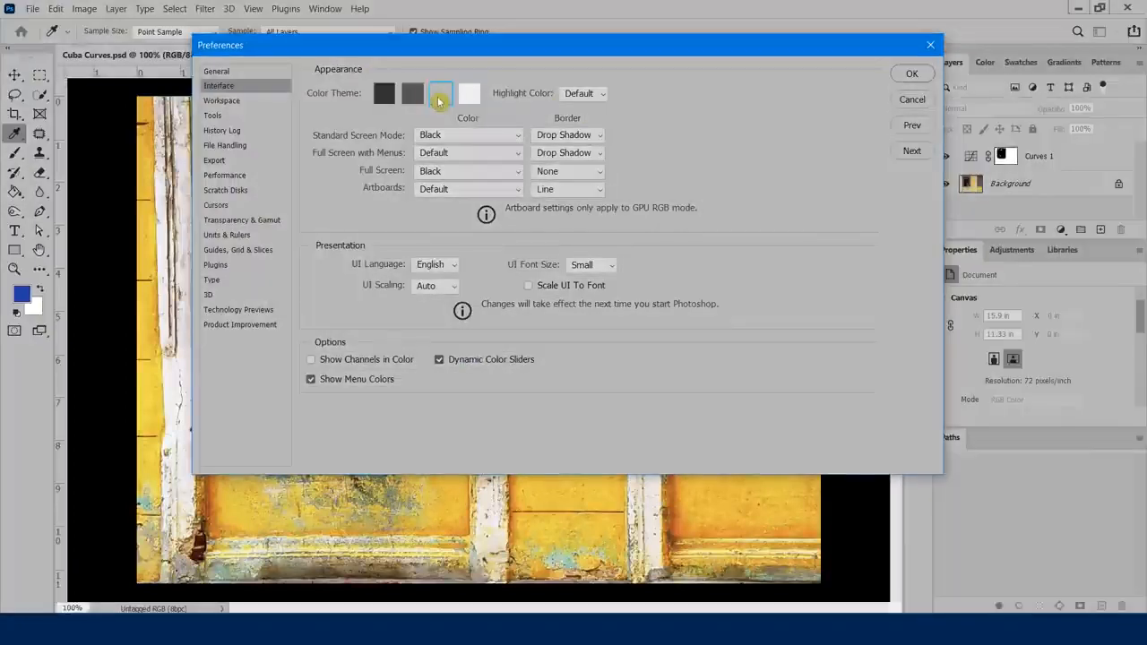
left_click(412, 95)
left_click(385, 96)
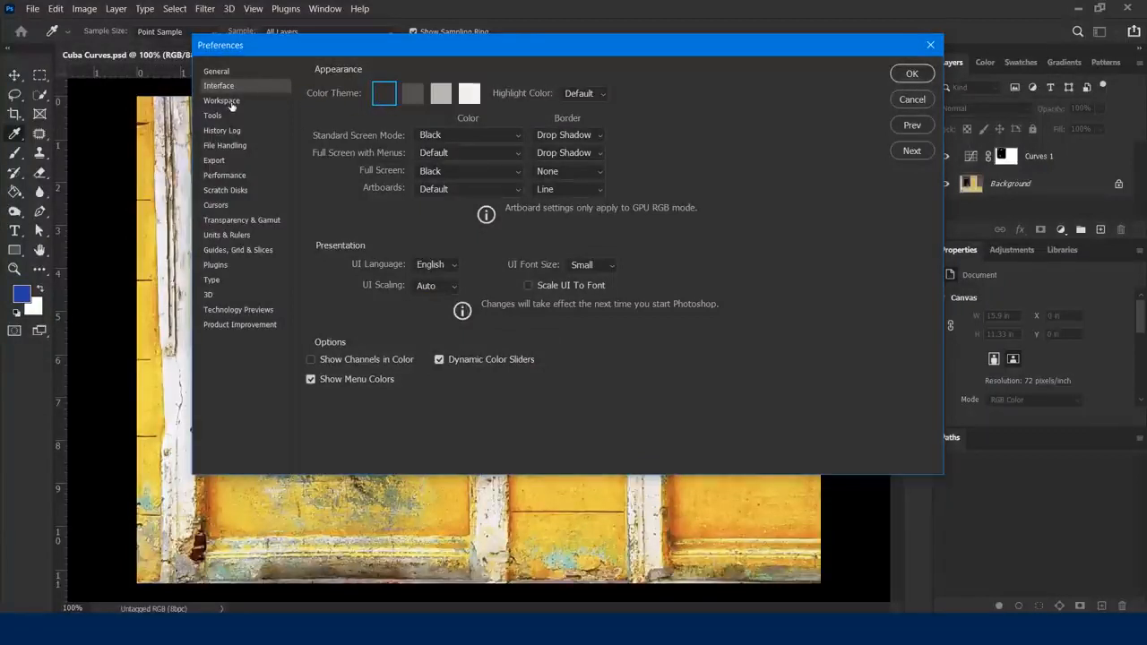
Step: Toggle the Large Tabs option off and back on in the Workspace preferences
left_click(229, 102)
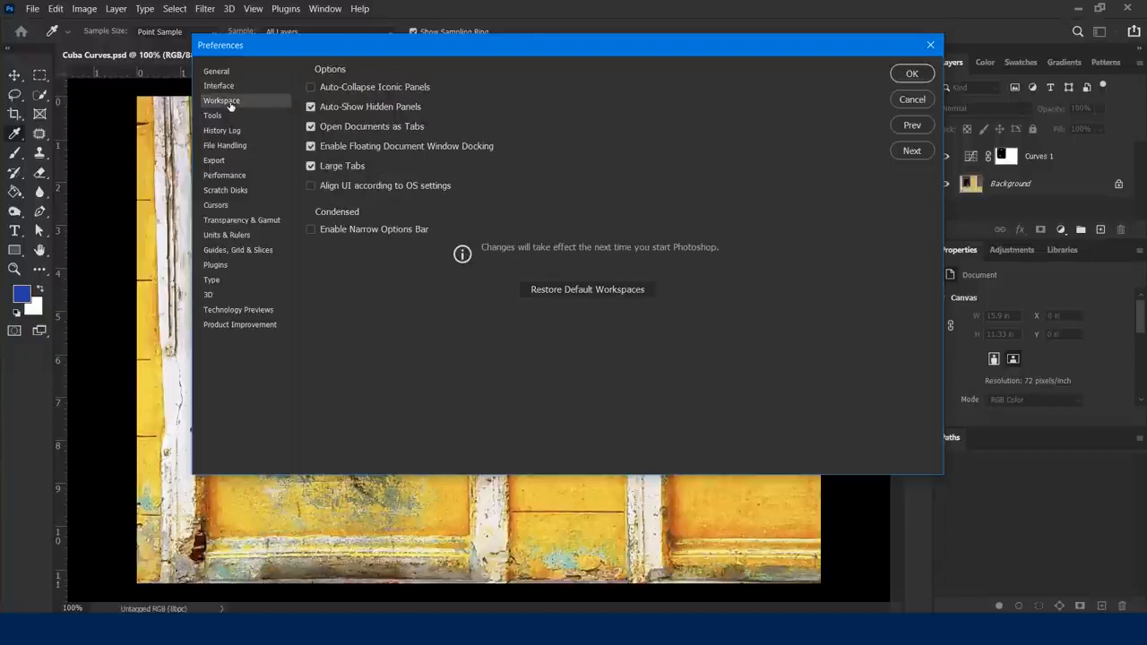
left_click_drag(415, 42, 372, 91)
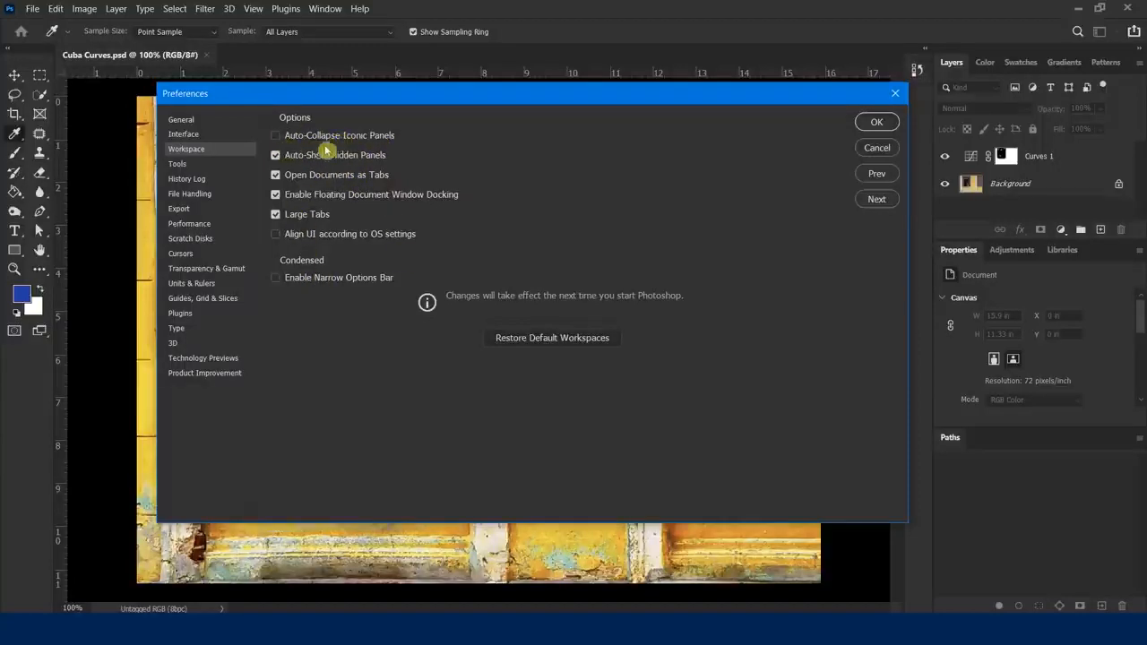
left_click_drag(522, 100, 456, 105)
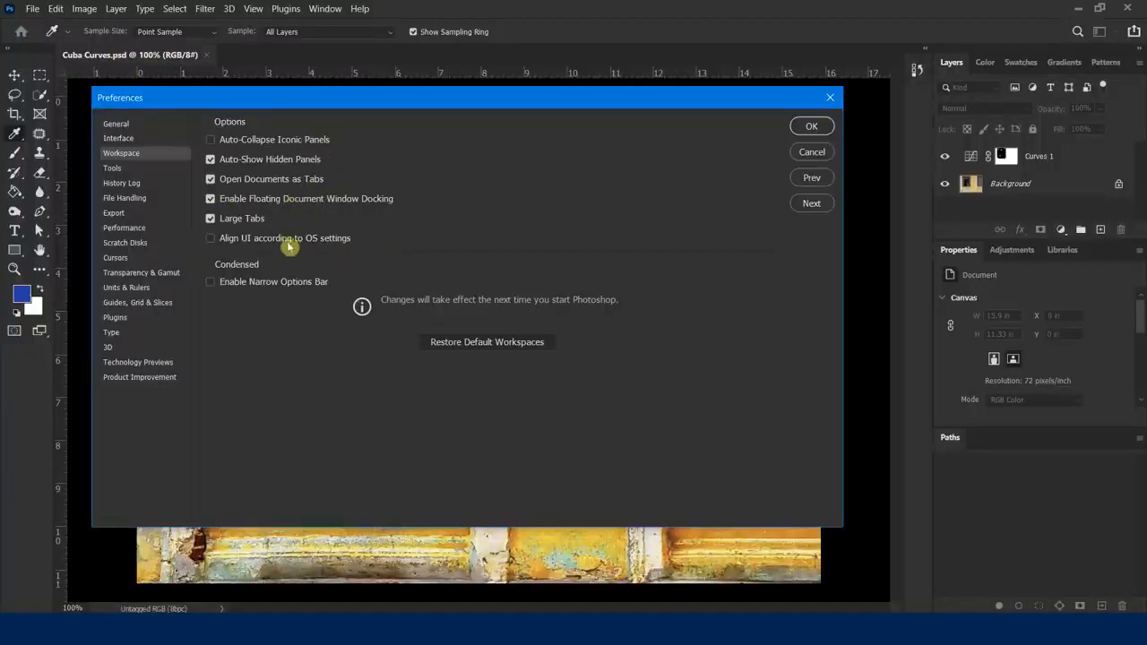
left_click(211, 220)
left_click(211, 220)
left_click(211, 219)
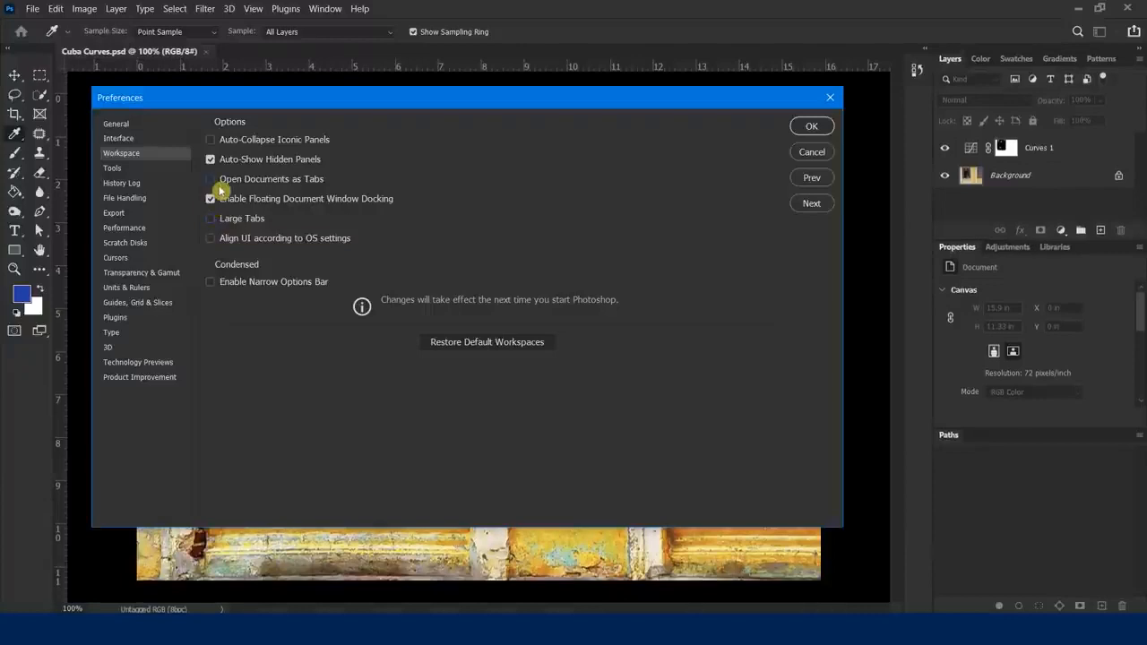
left_click(213, 219)
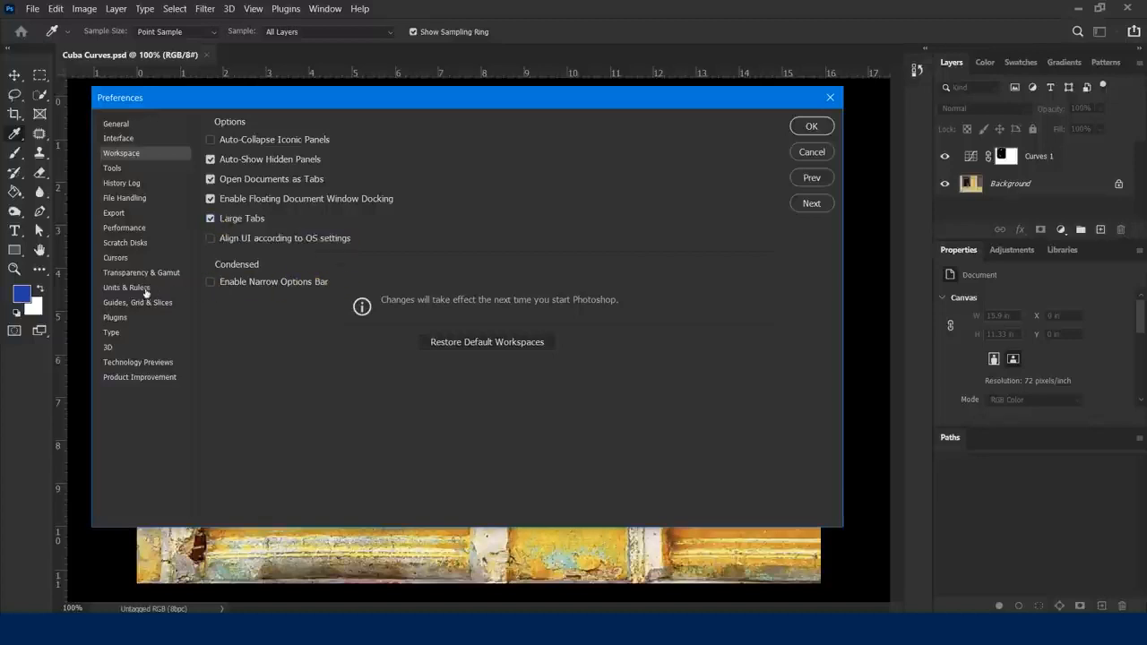
Step: Review the measurement units available for the rulers in the Units & Rulers preferences
left_click(126, 288)
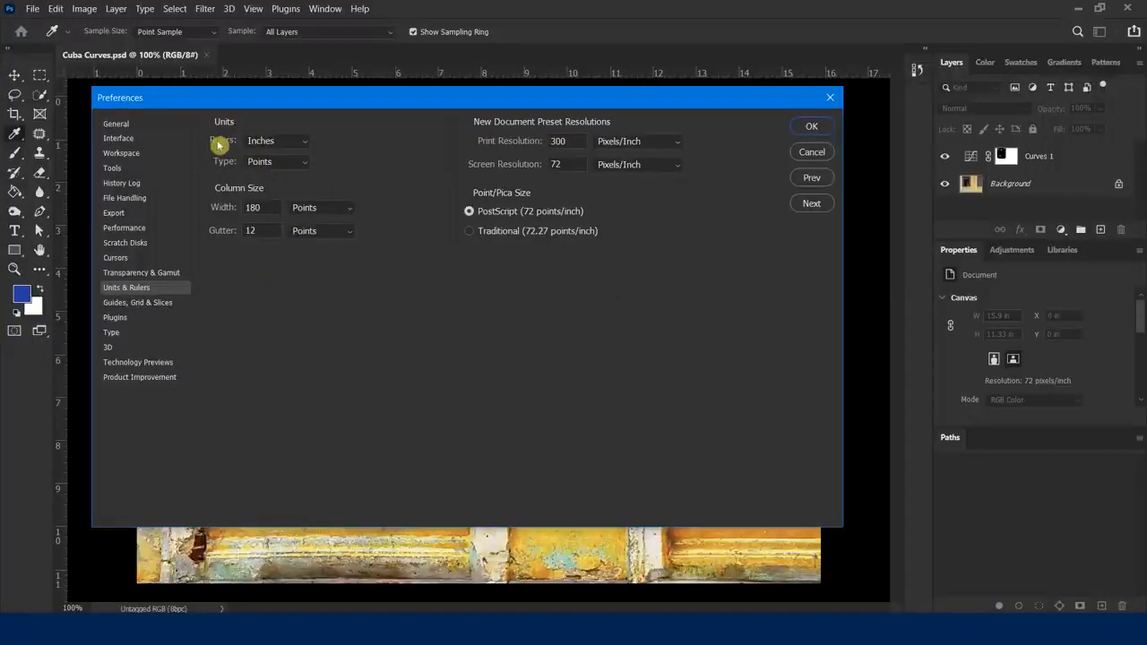
left_click(297, 141)
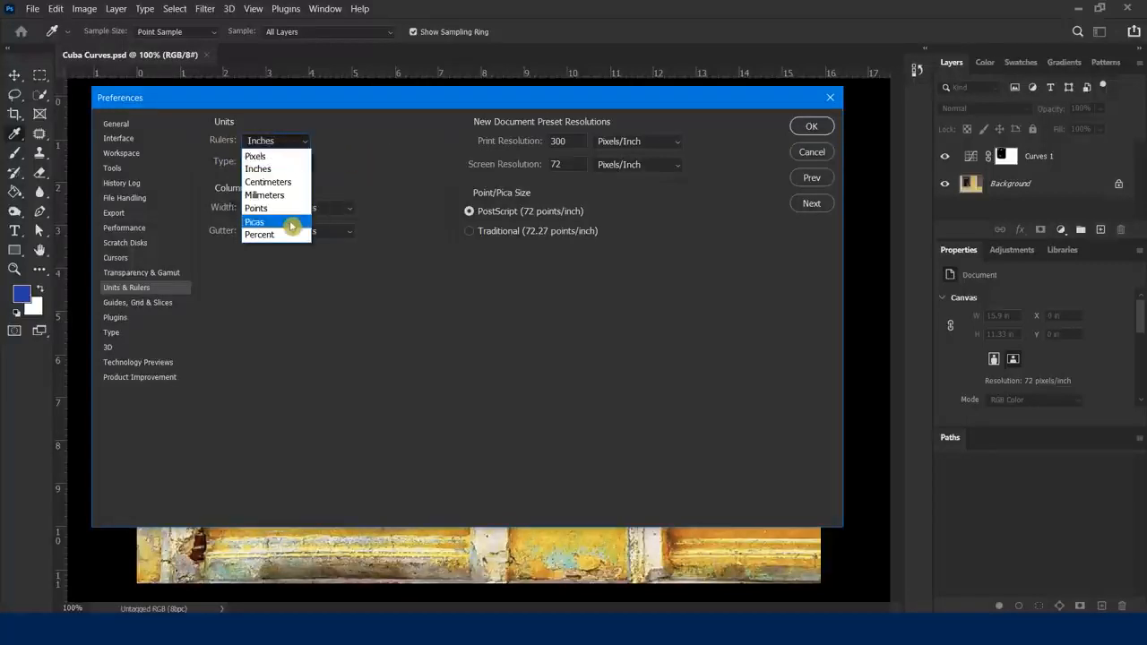
left_click(363, 157)
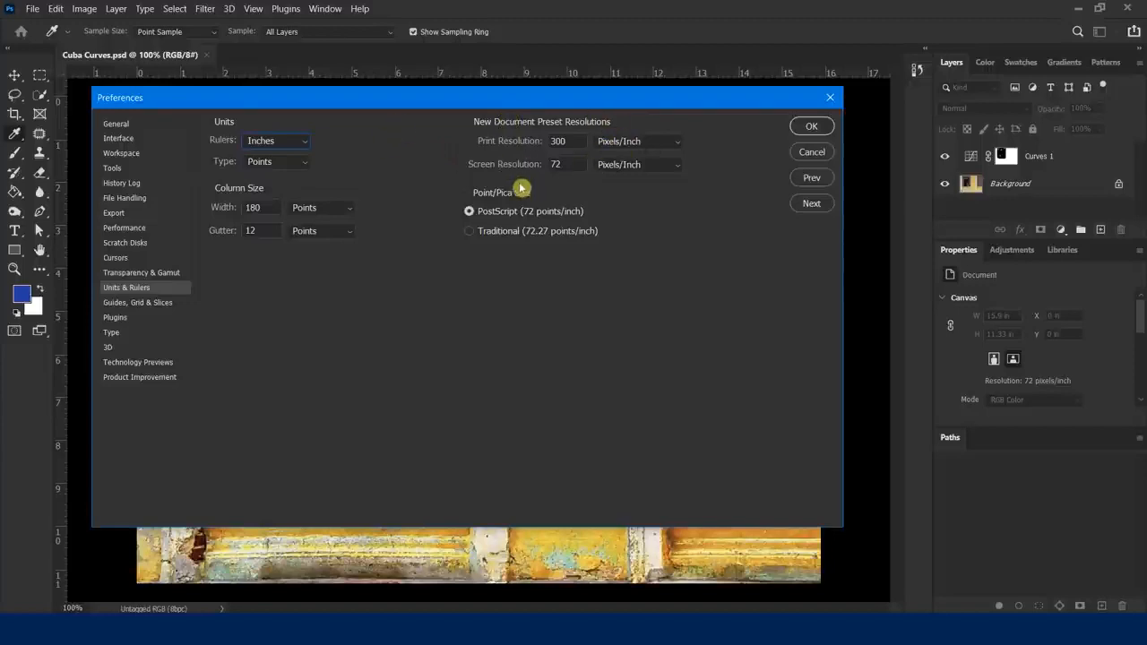
Step: Review the color and line style choices for canvas guides in the Guides, Grid & Slices preferences
left_click(156, 305)
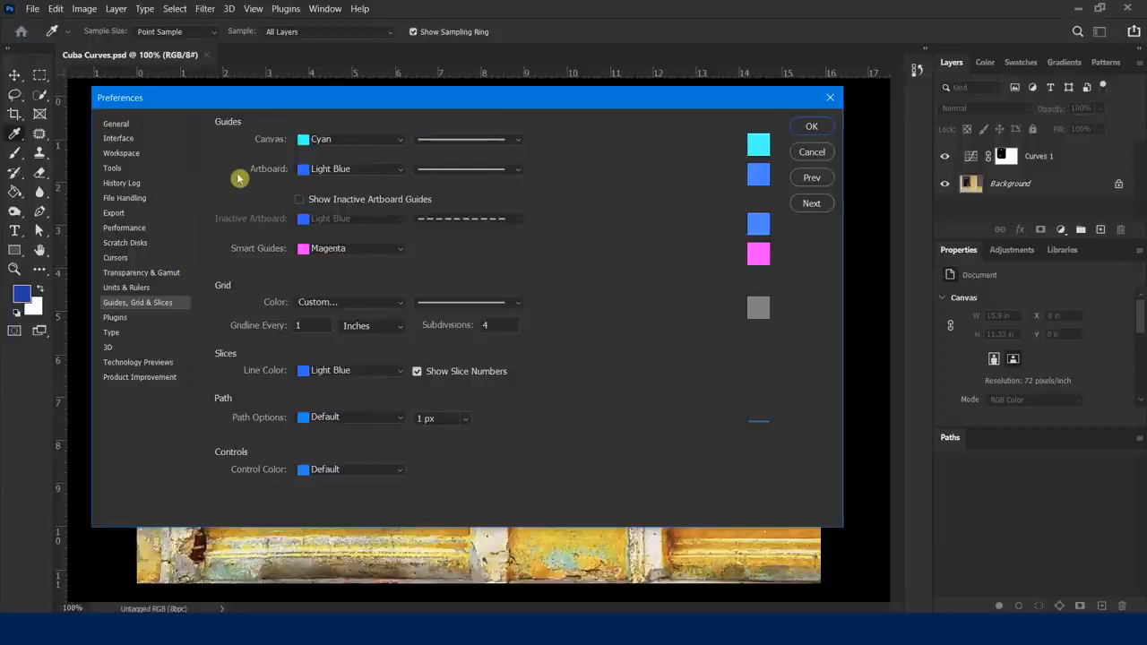
left_click(392, 141)
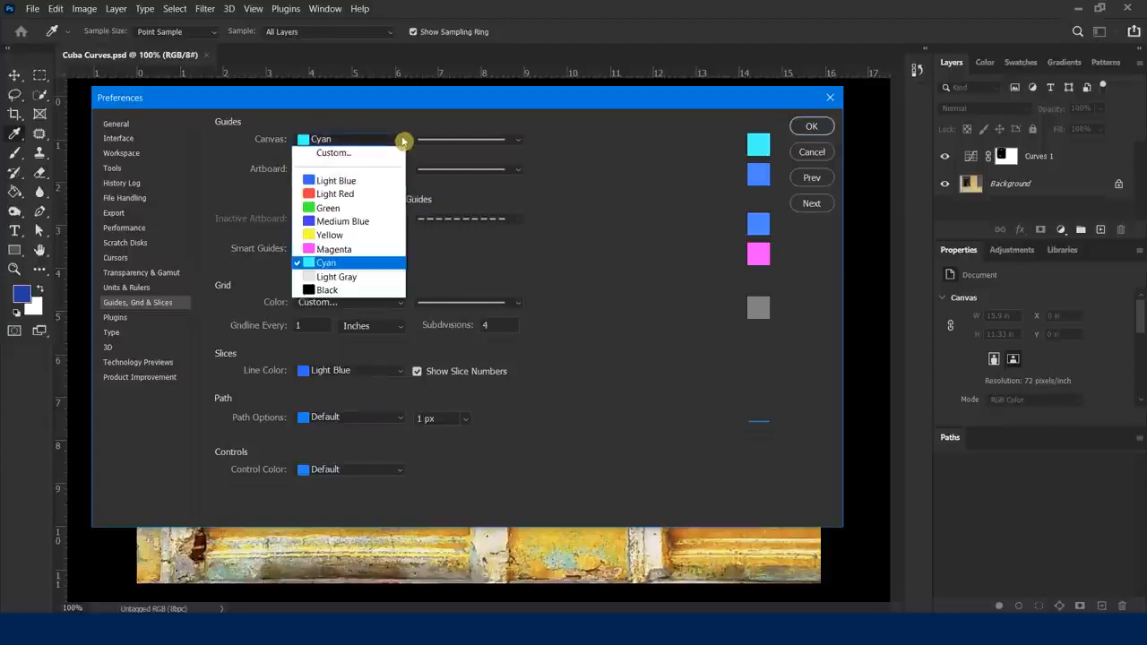
left_click(227, 173)
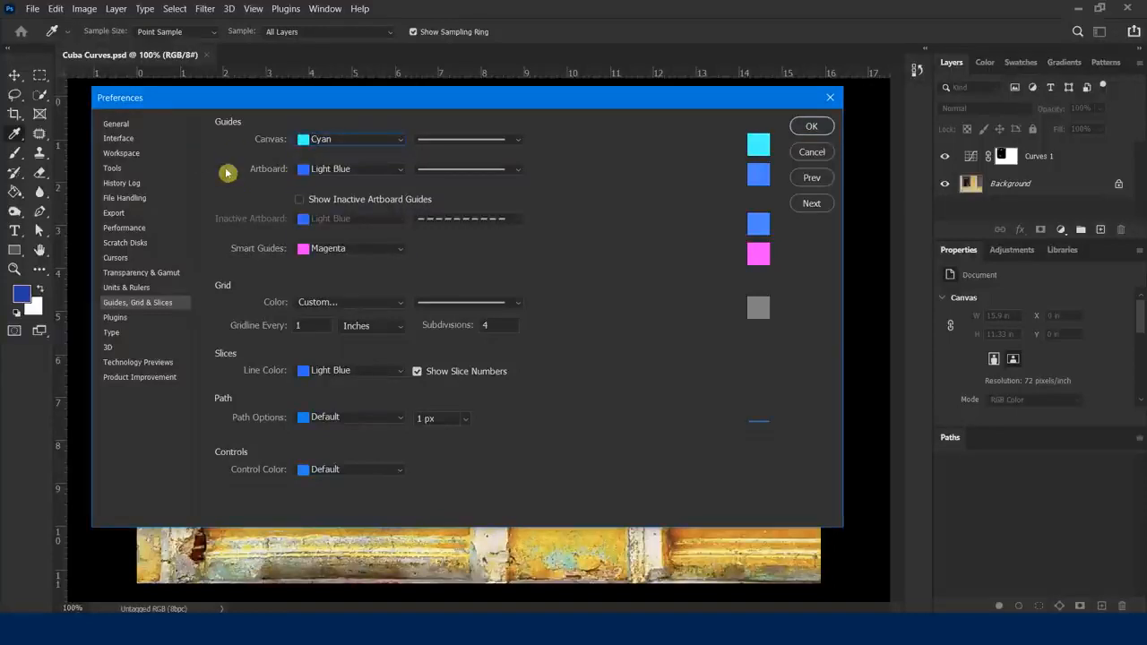
left_click(517, 141)
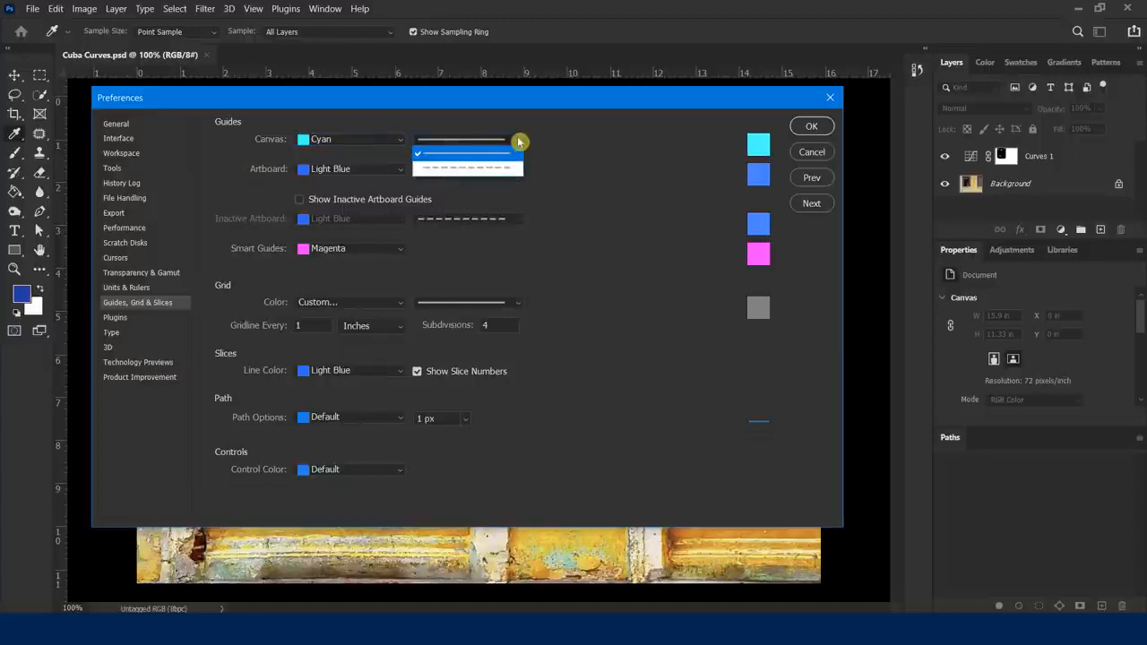
left_click(539, 152)
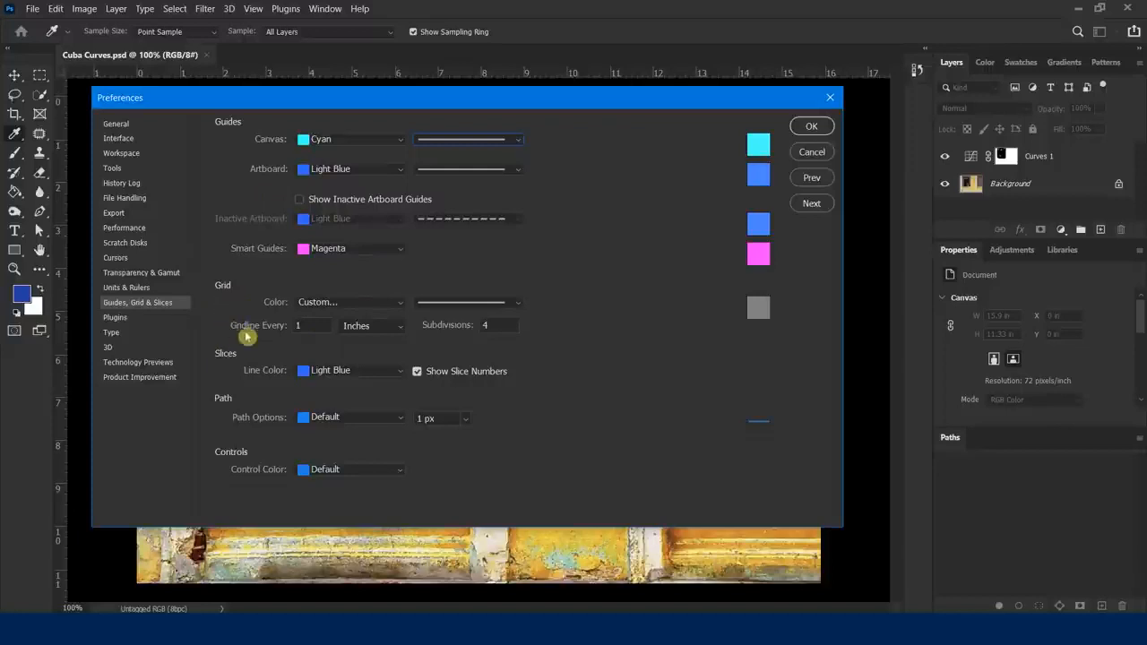
Step: Review the grid color choices and the units available for gridline spacing
left_click(343, 303)
left_click(275, 278)
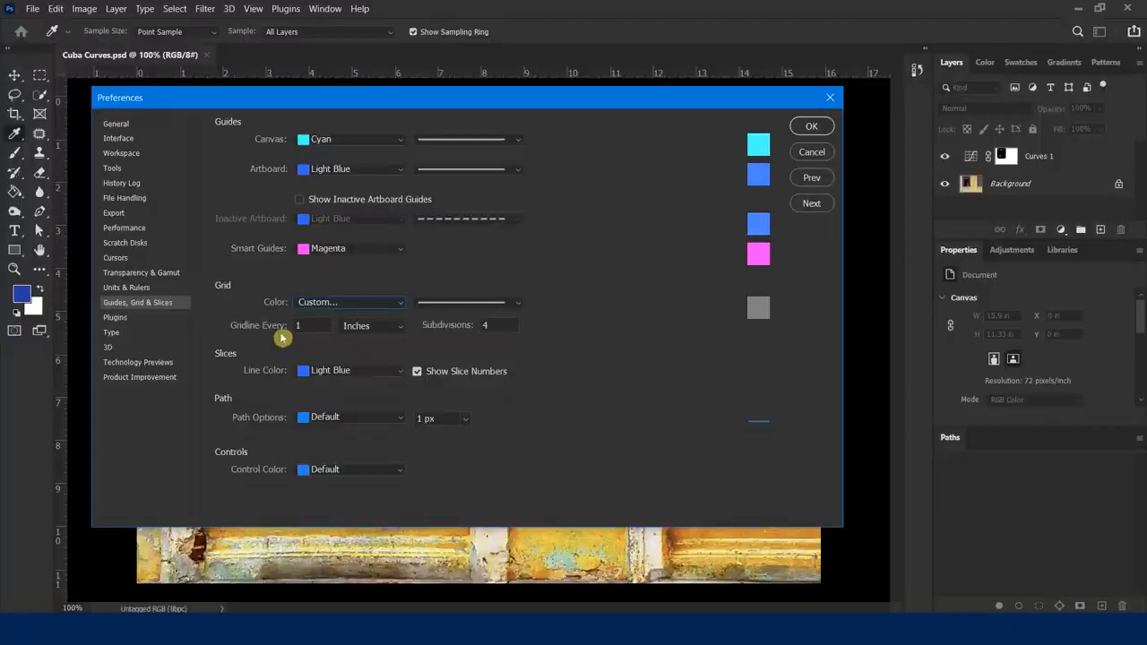
left_click(360, 332)
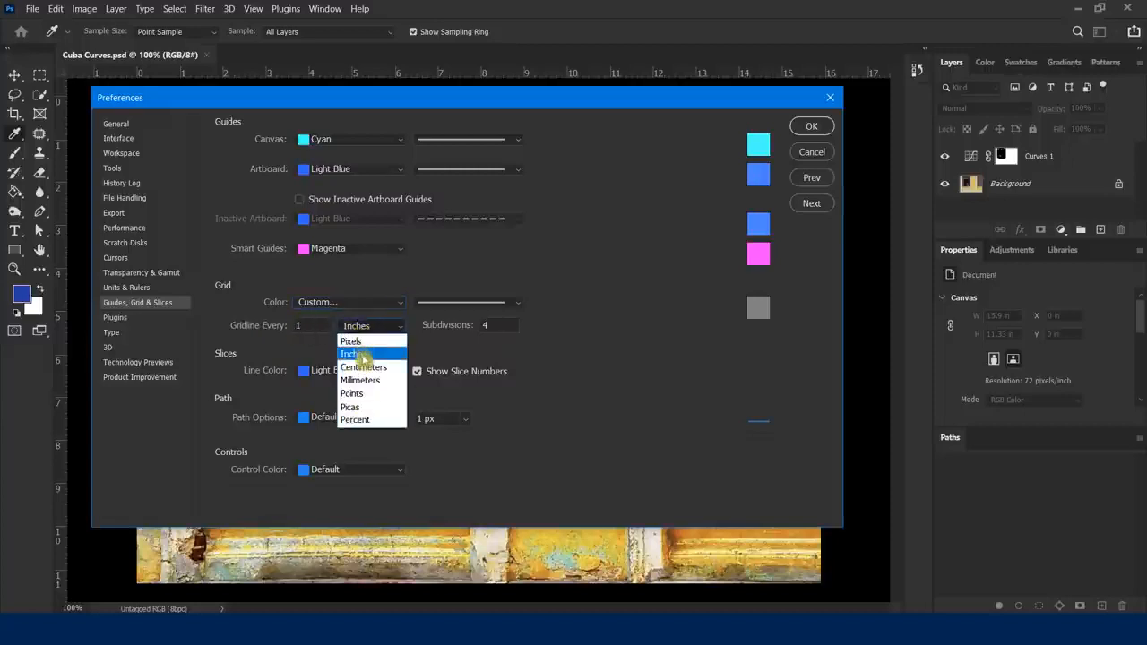
left_click(248, 309)
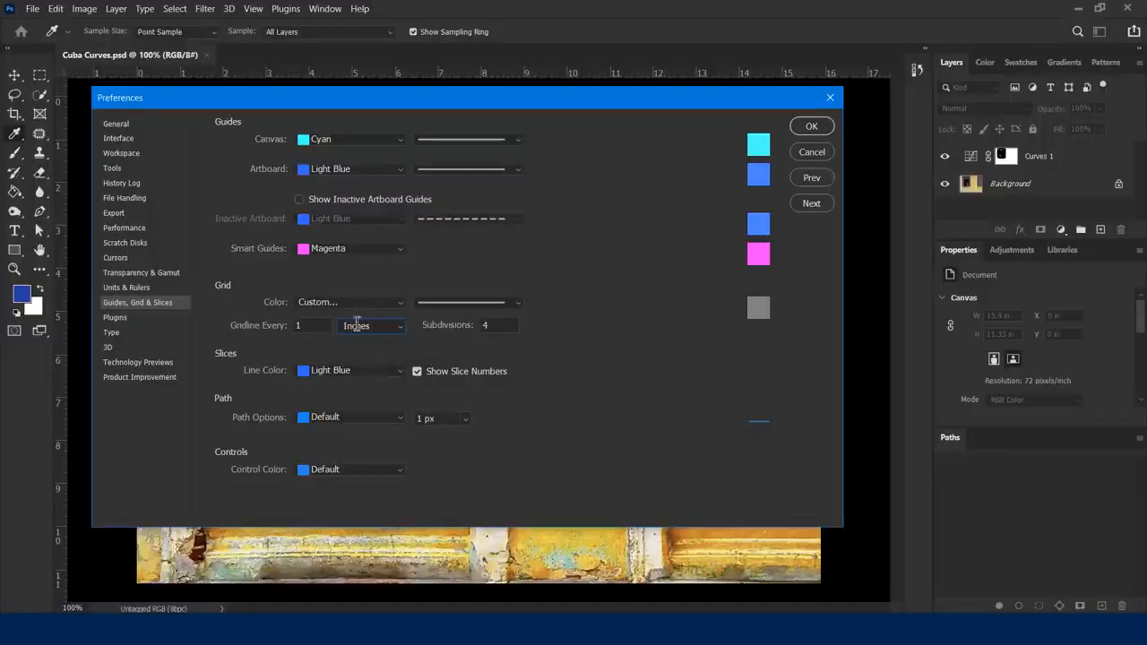
Step: Set recovery information to save automatically every 5 minutes in the File Handling preferences and accept the preferences
left_click(119, 202)
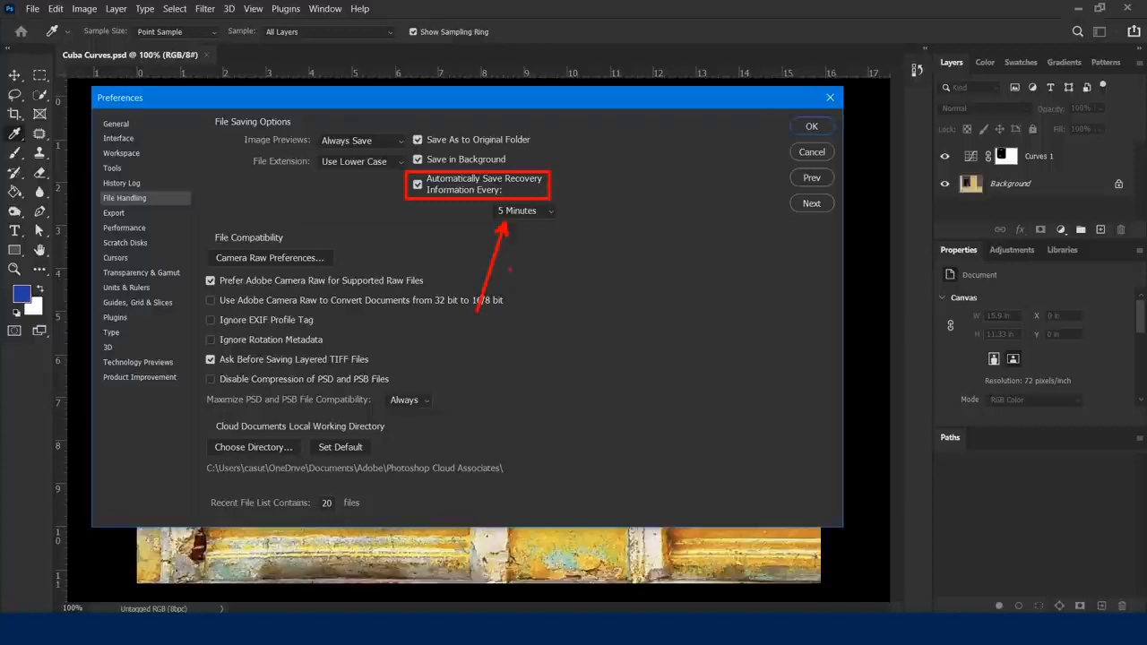
left_click(543, 211)
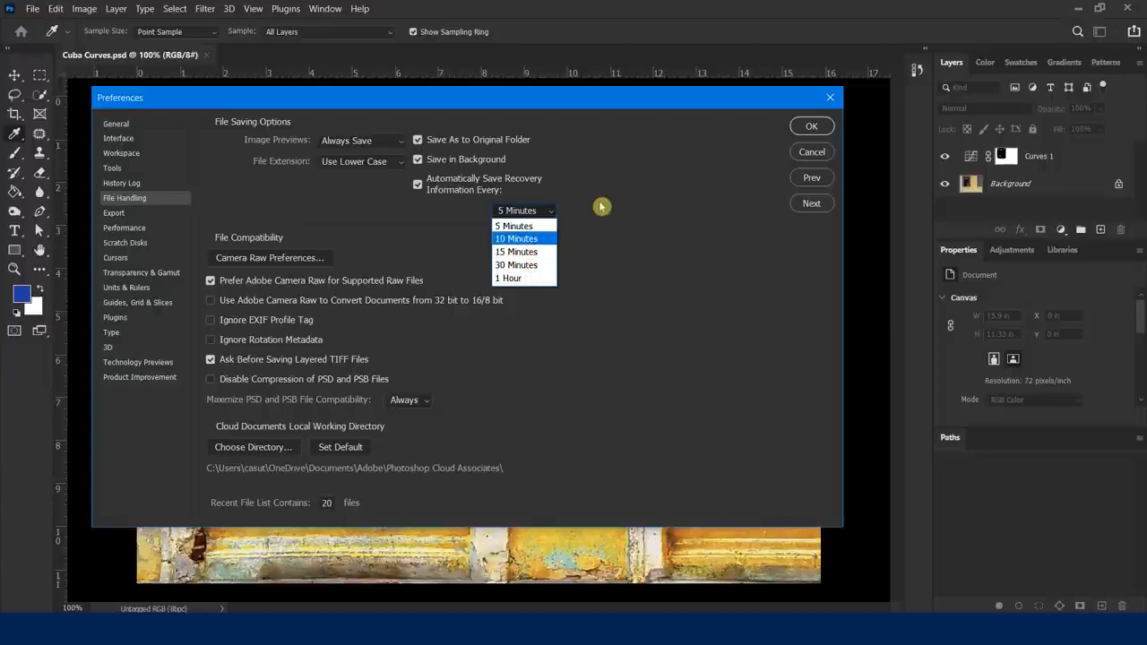
left_click(520, 226)
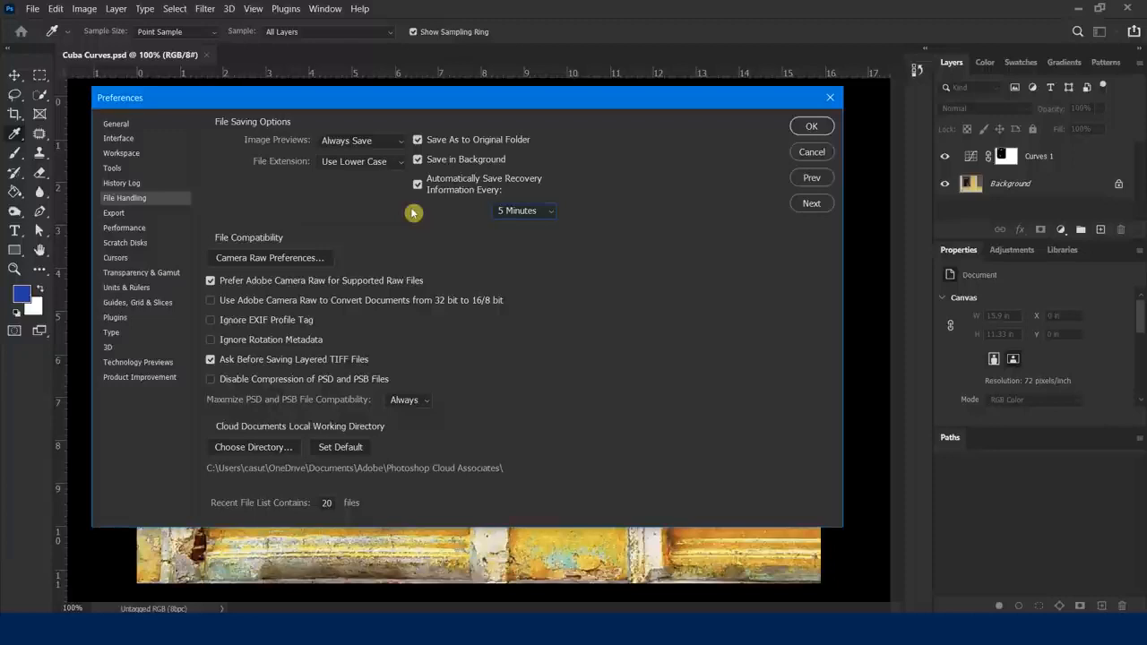
left_click(516, 210)
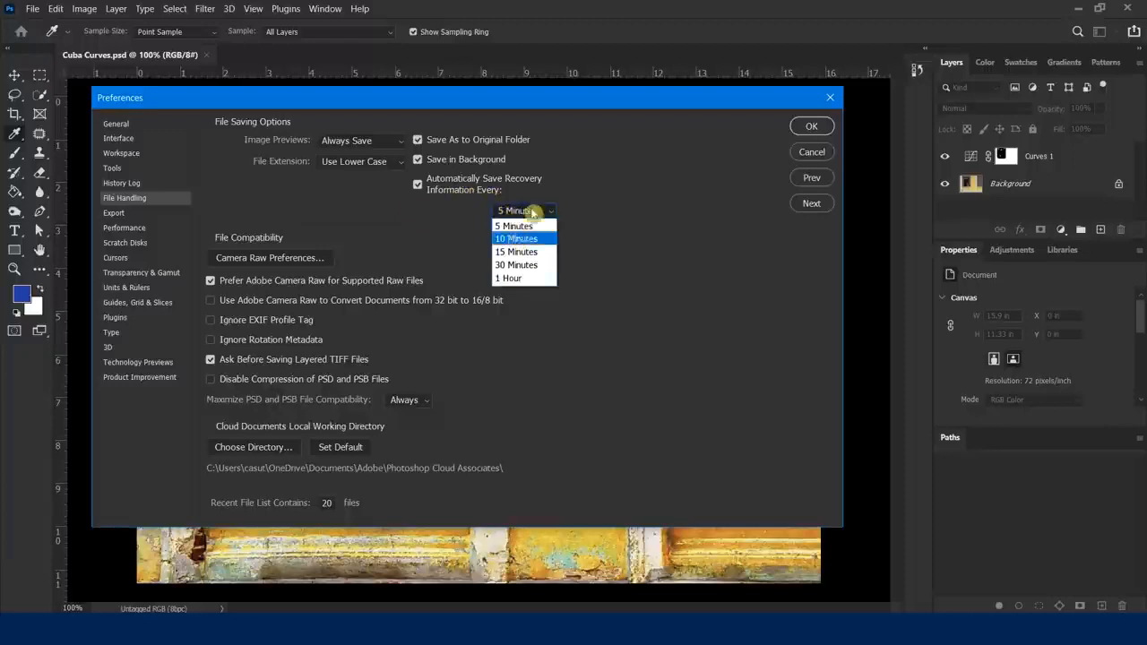
left_click(525, 224)
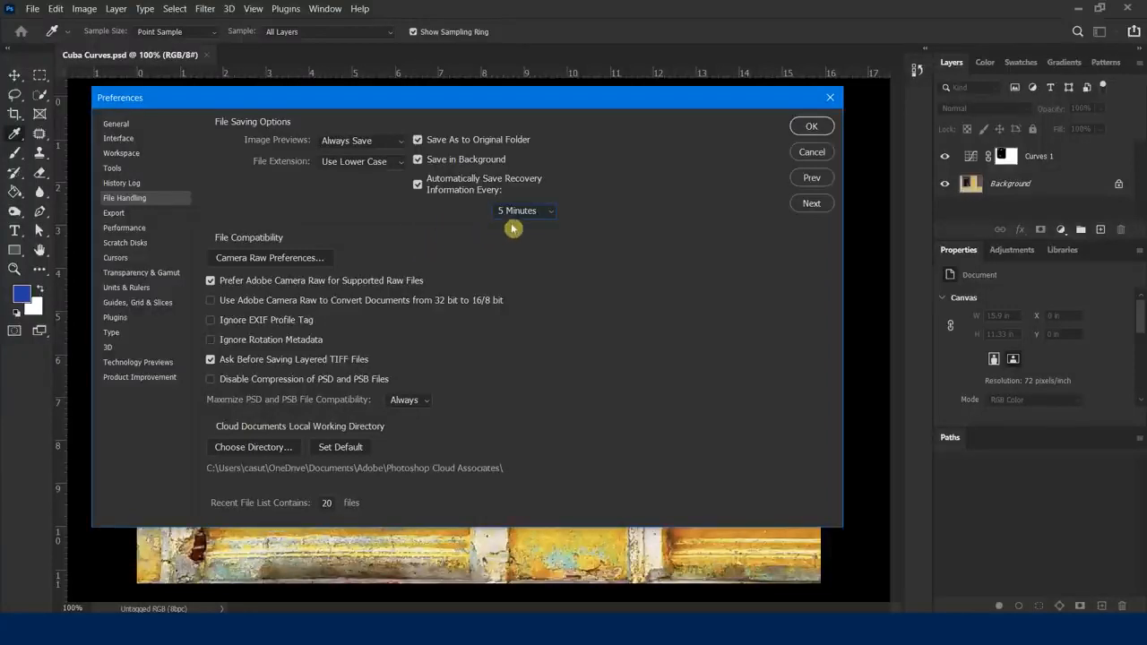
left_click(539, 215)
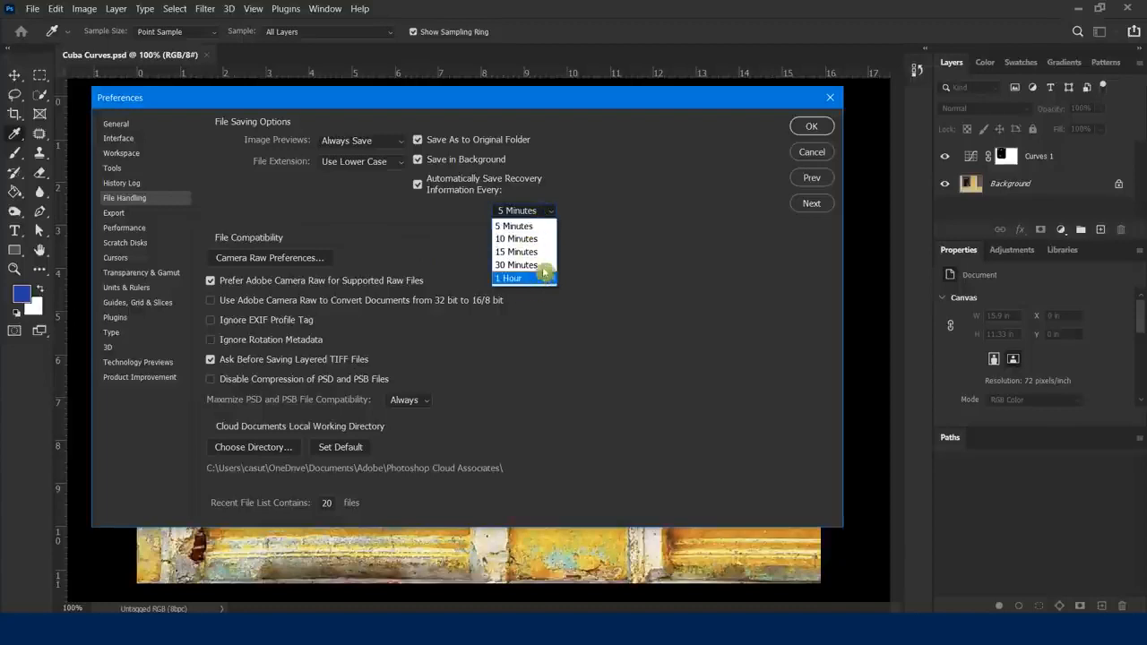
left_click(590, 211)
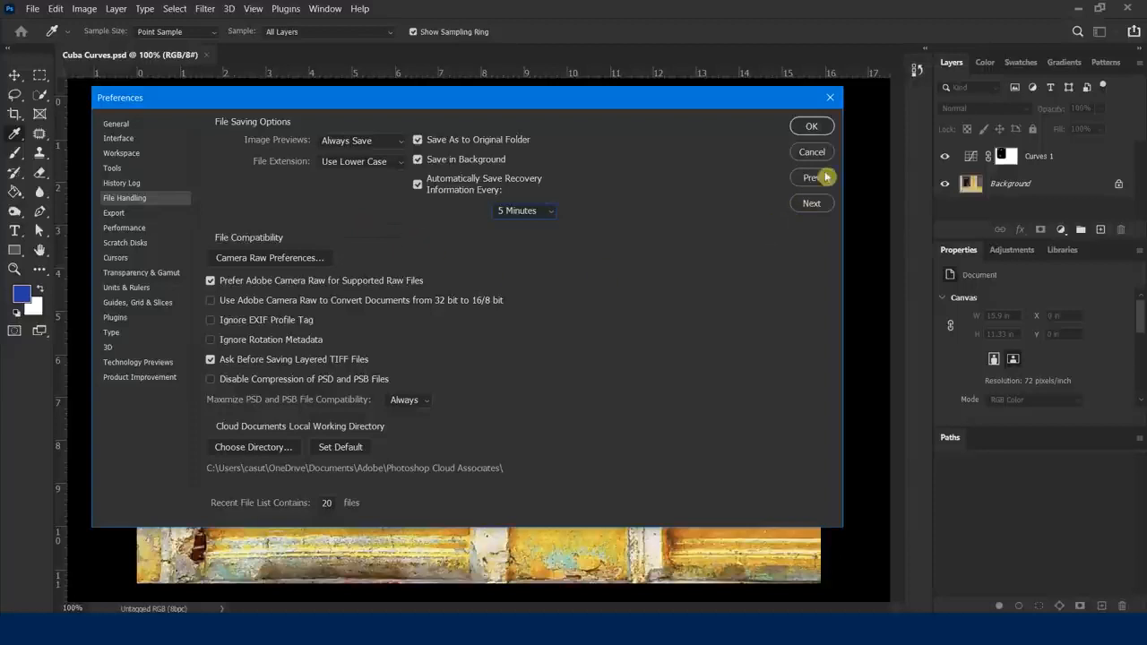
left_click(813, 126)
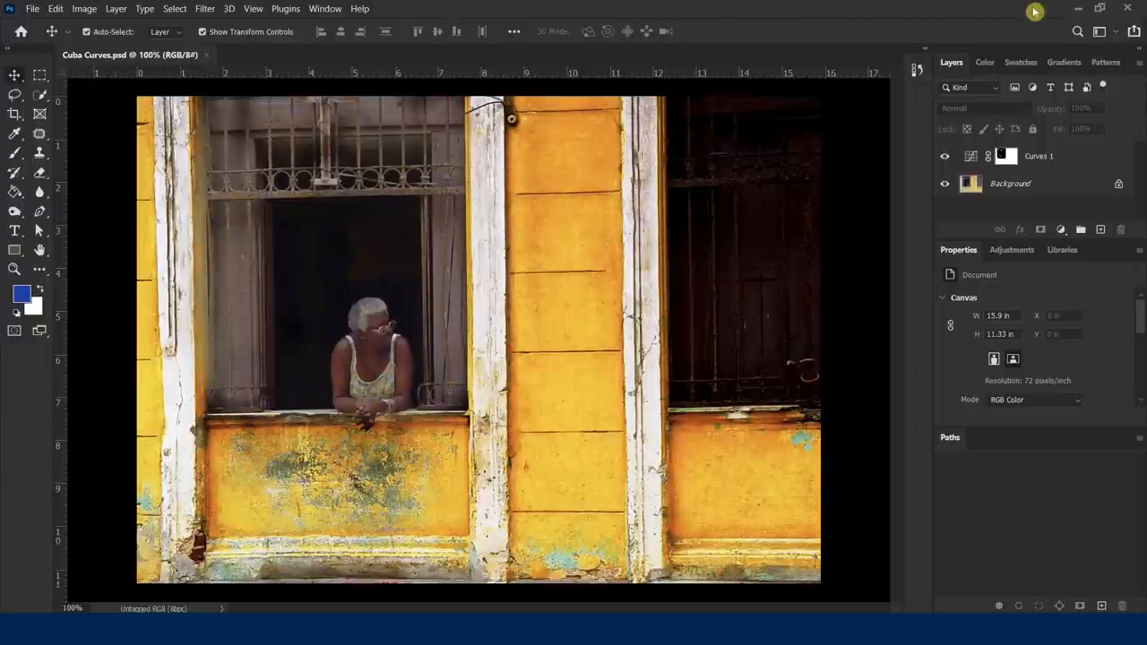
Step: Save the current setup as a new workspace named Advanced Tools - DC, capturing keyboard shortcuts, menus and toolbar
left_click(1119, 40)
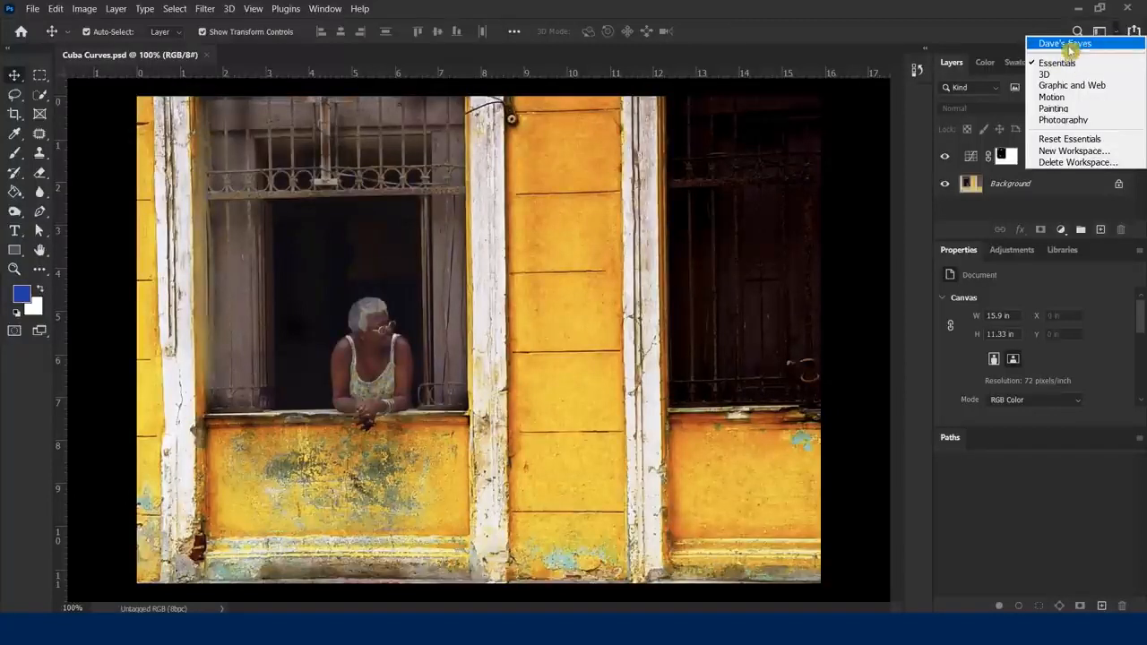
left_click(904, 36)
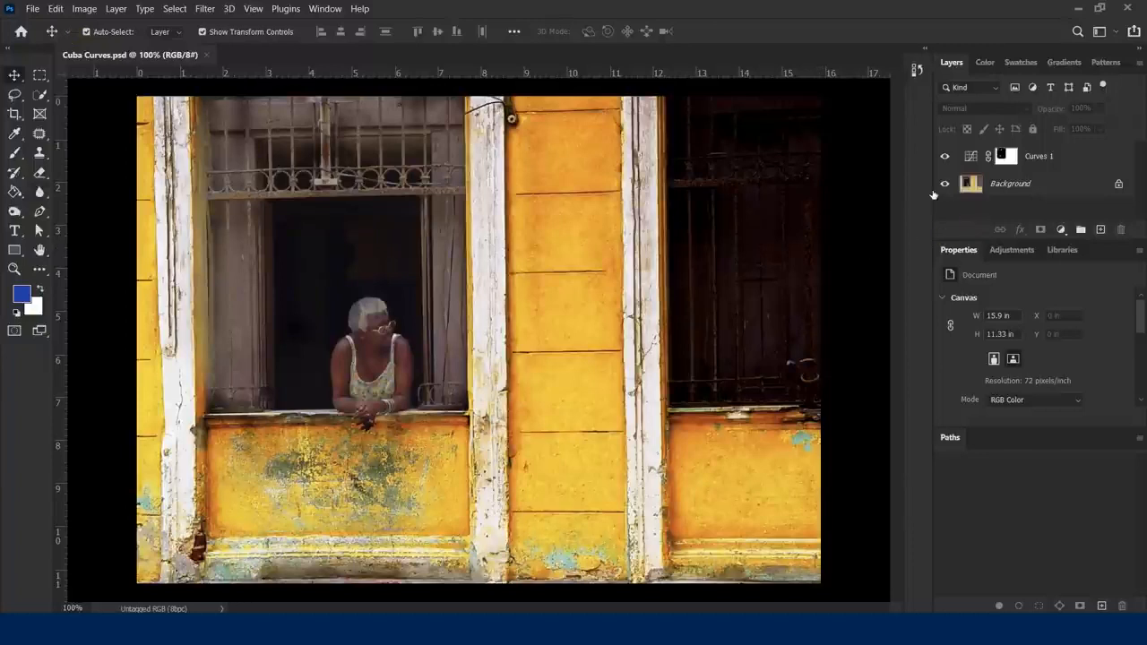
left_click(1101, 33)
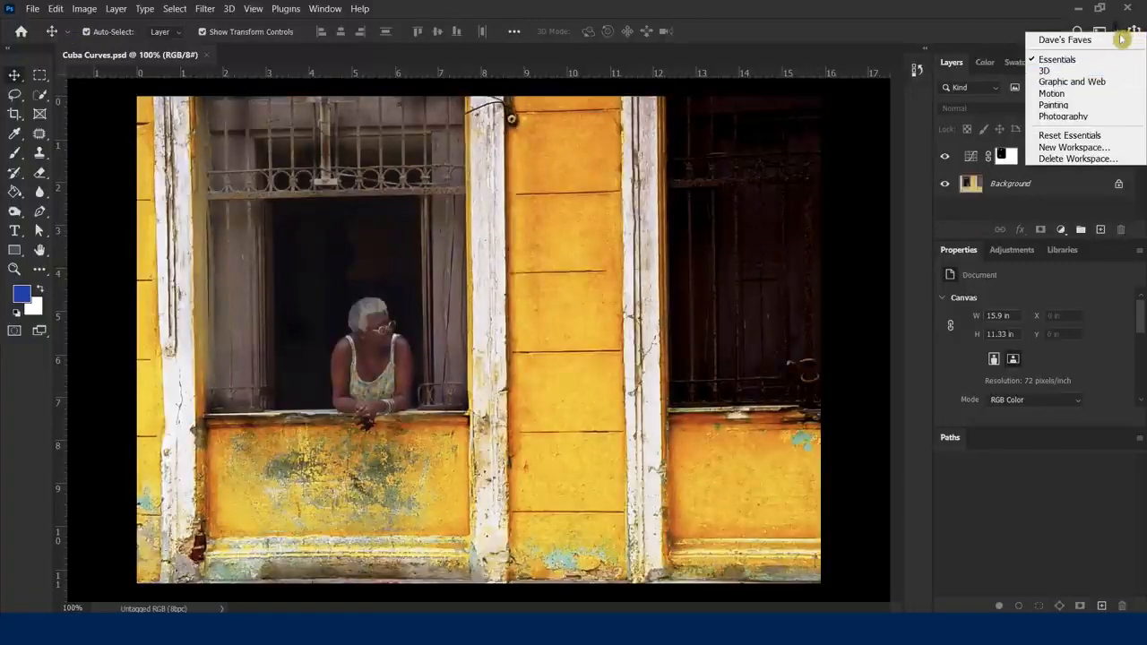
left_click(1071, 148)
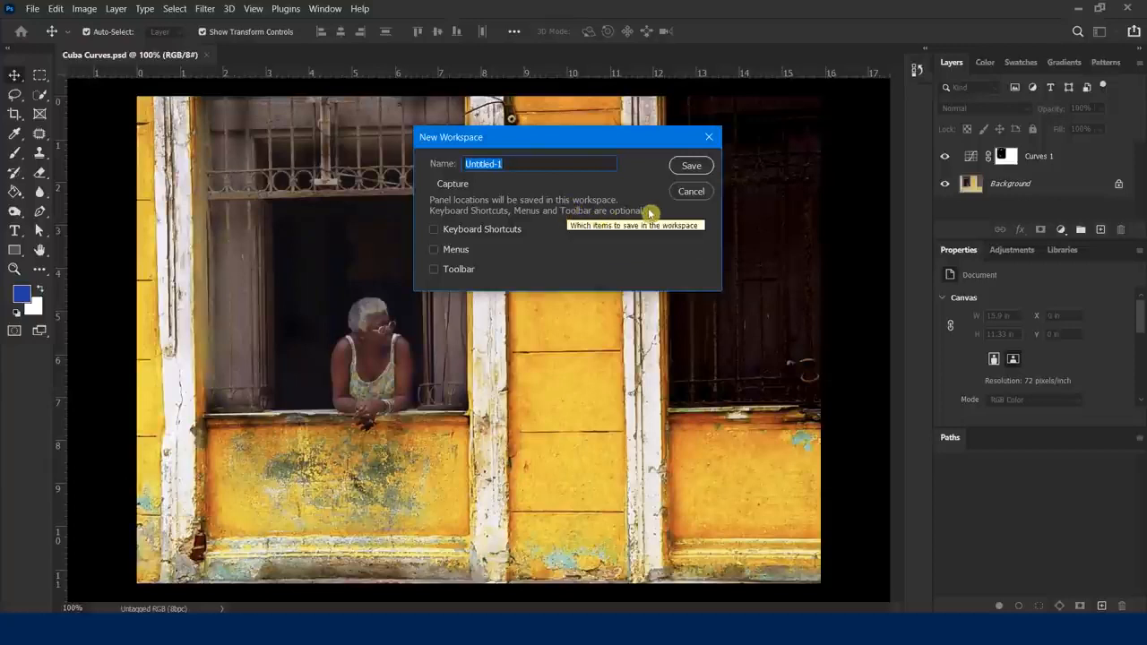
type("Ad")
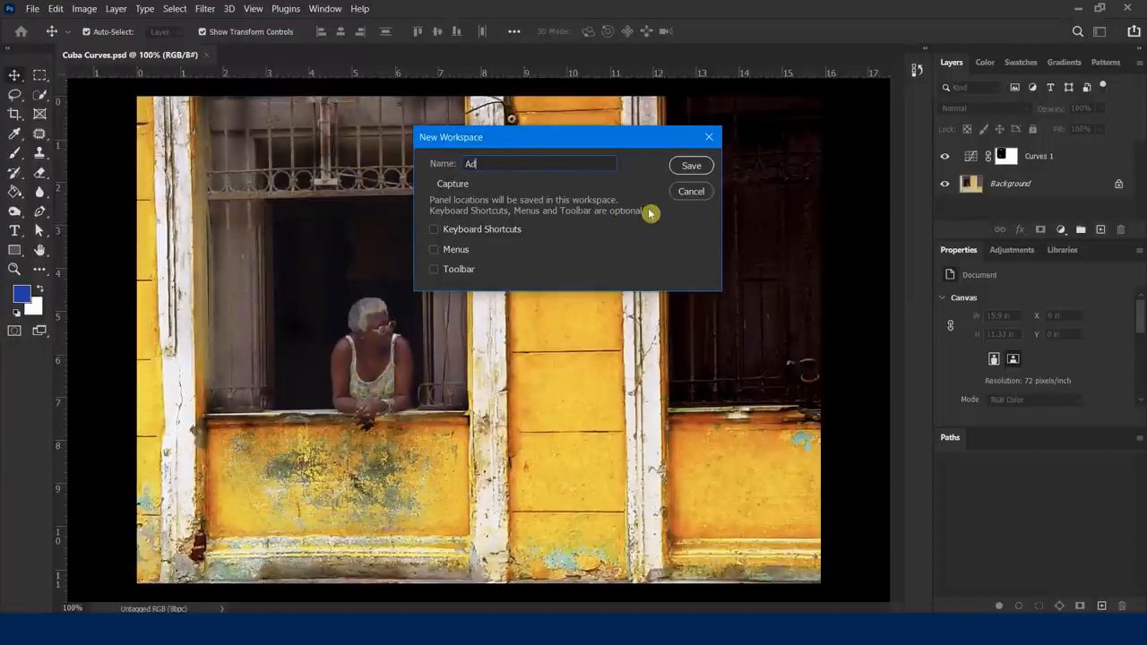
type("vanced Tools - DC")
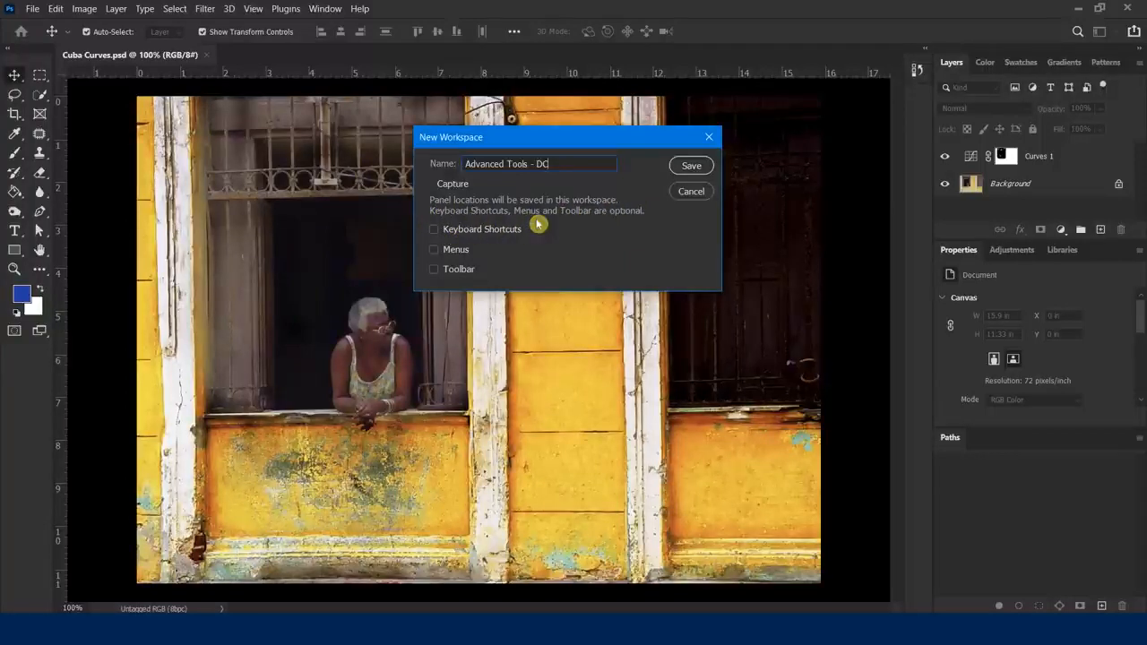
left_click(435, 231)
left_click(435, 251)
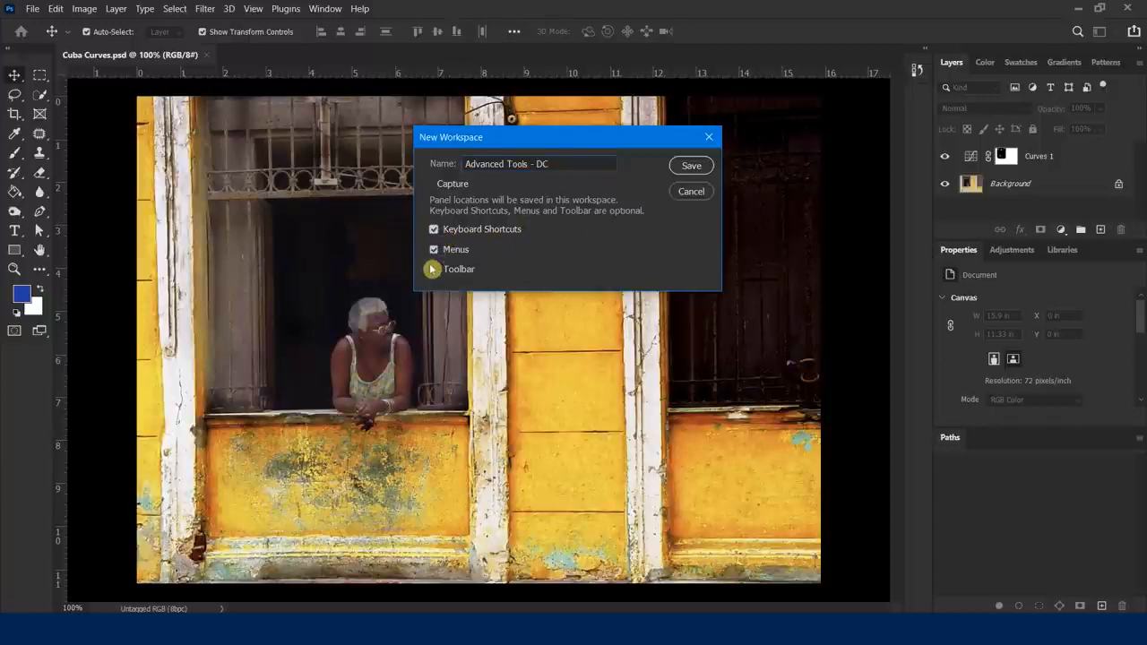
left_click(436, 271)
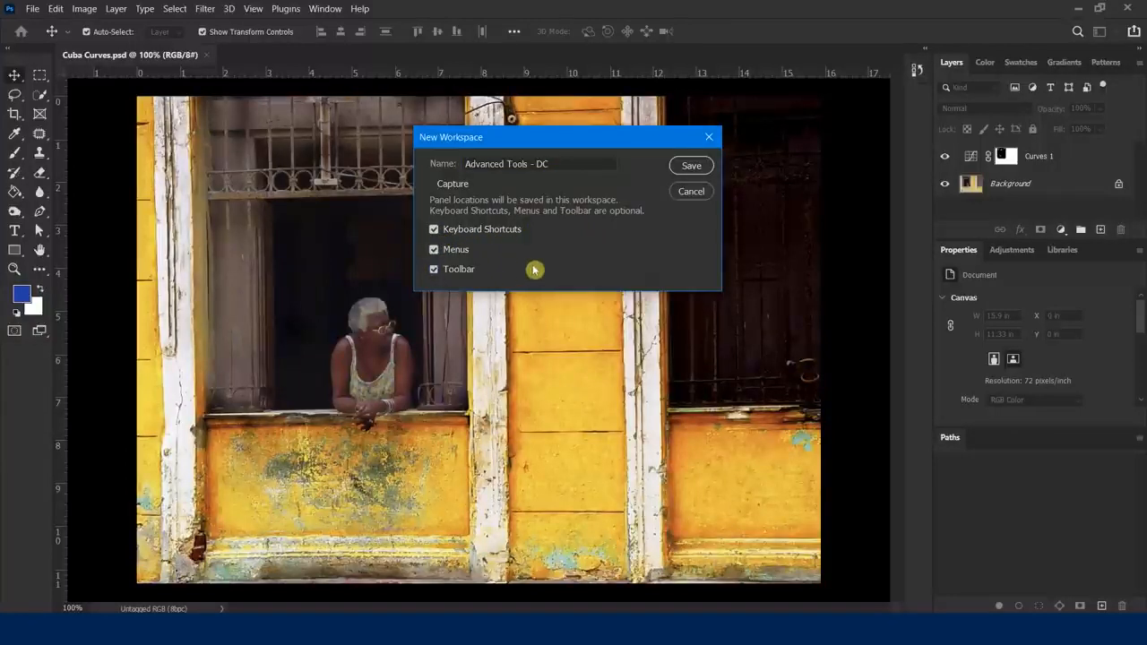
left_click(693, 167)
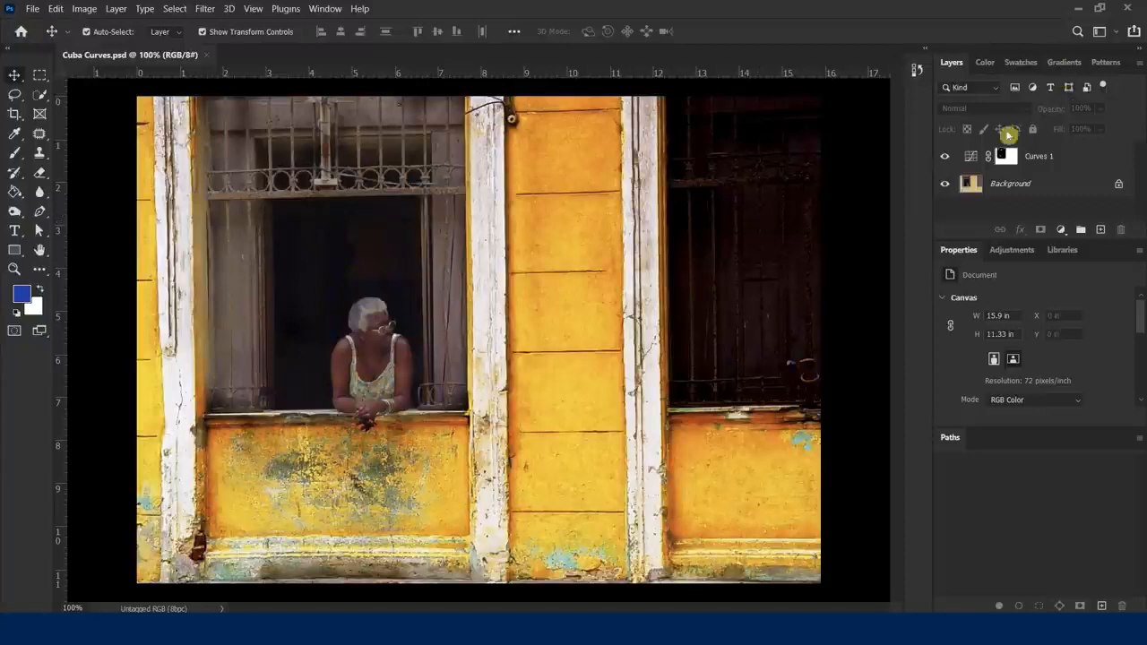
Step: Detach the Swatches, Properties and Adjustments panels so they float over the canvas, and close the Layers panel
left_click_drag(1028, 67, 274, 189)
left_click_drag(952, 67, 568, 243)
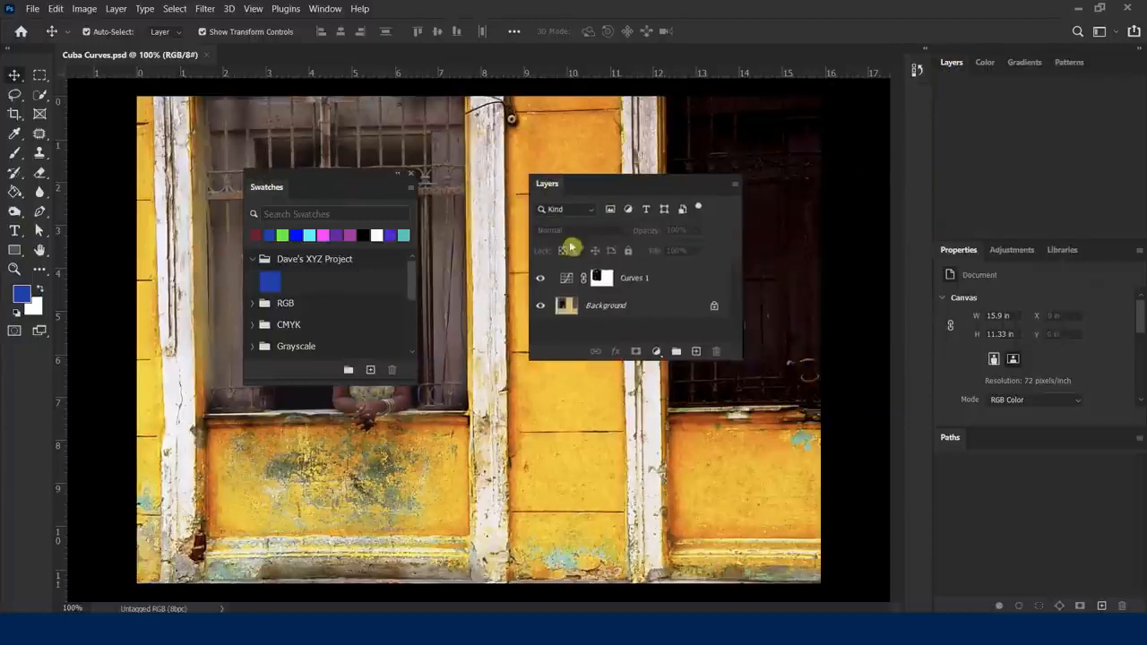
left_click(701, 172)
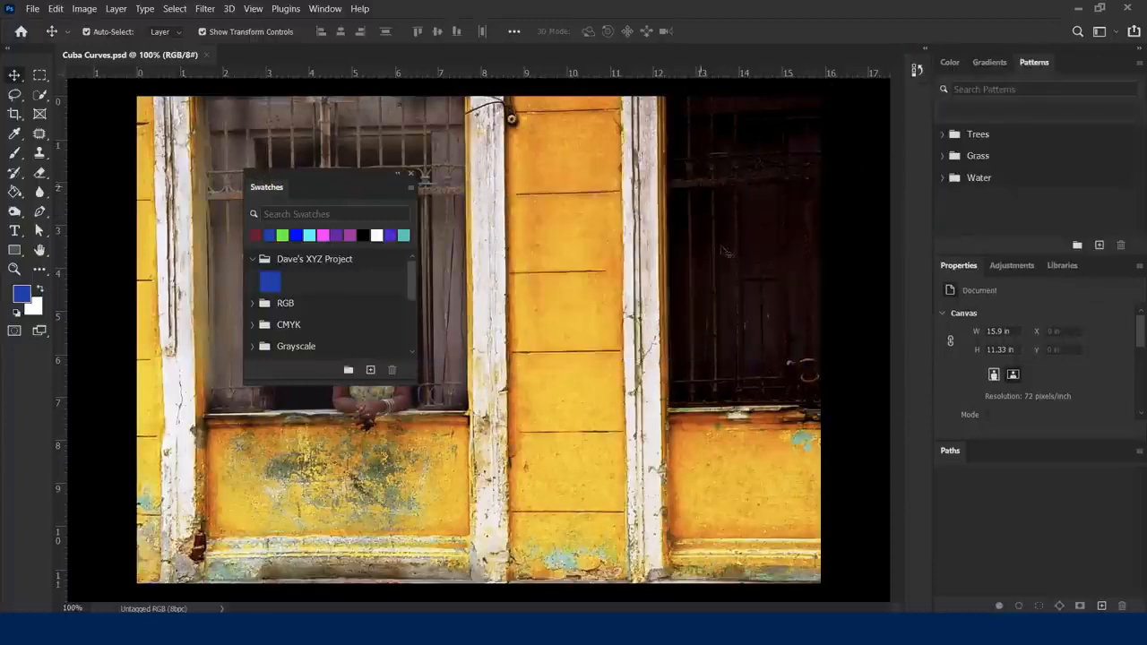
left_click_drag(971, 274, 759, 149)
double_click(575, 201)
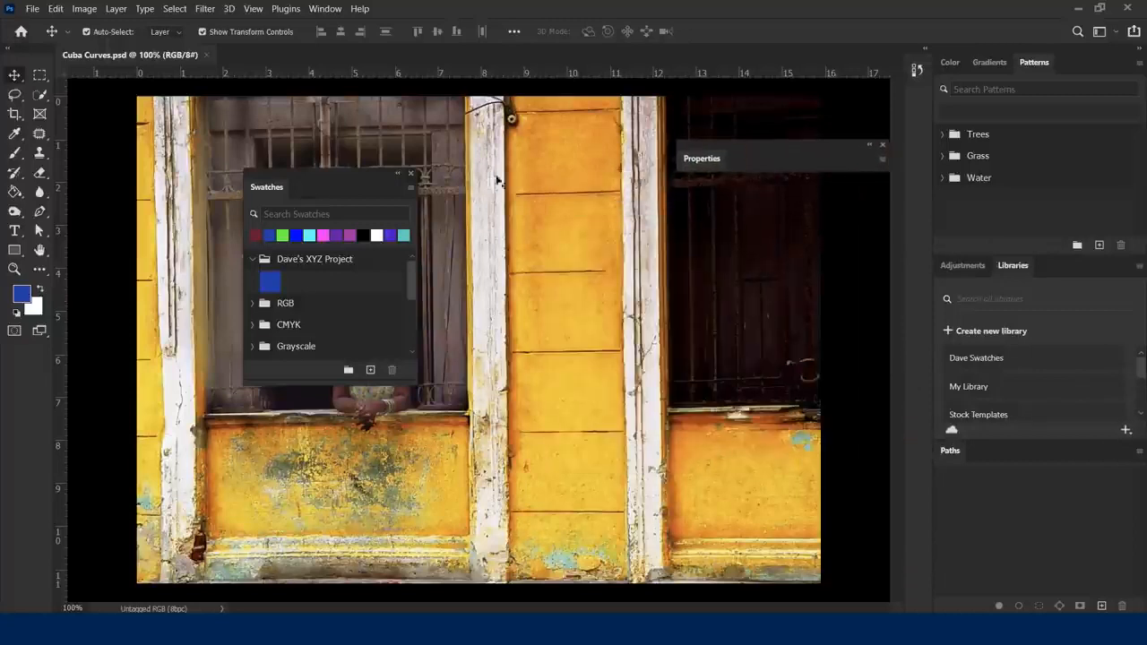
left_click_drag(295, 179, 124, 196)
left_click_drag(958, 274, 486, 260)
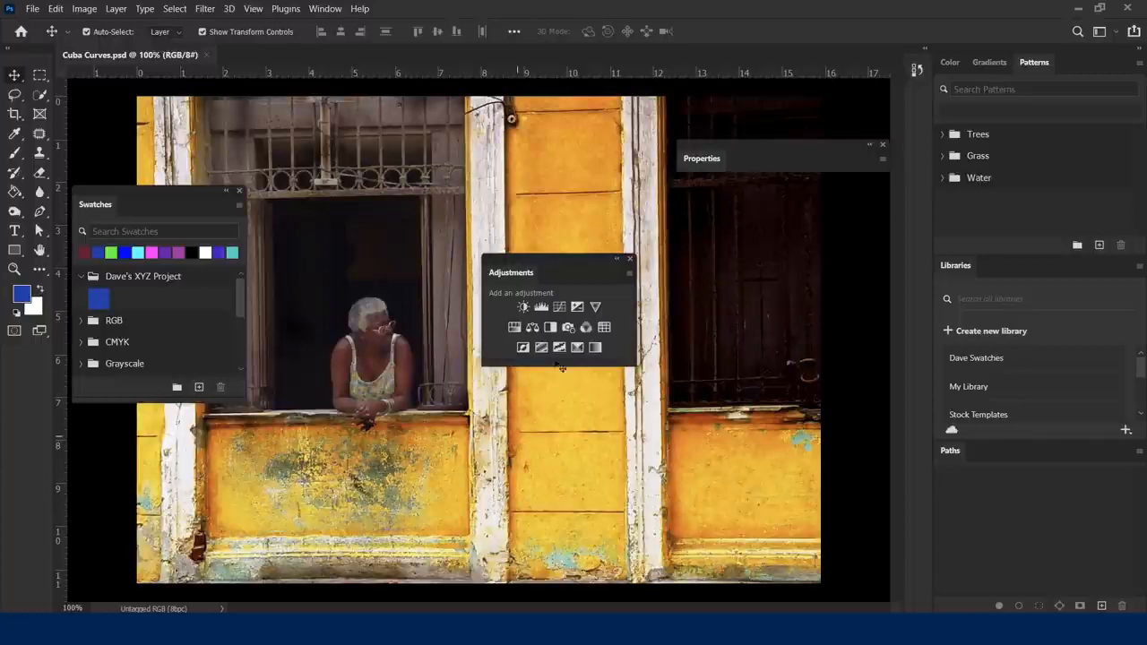
left_click_drag(560, 257, 544, 211)
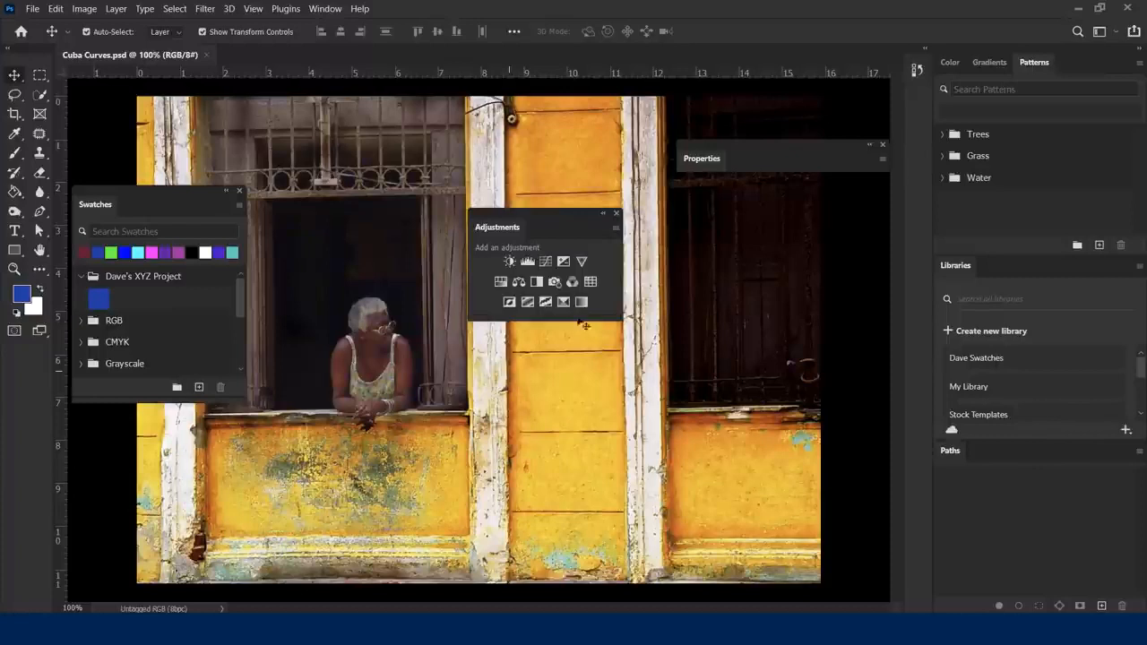
Step: Reset the Advanced Tools - DC workspace to its saved panel layout
left_click(1116, 33)
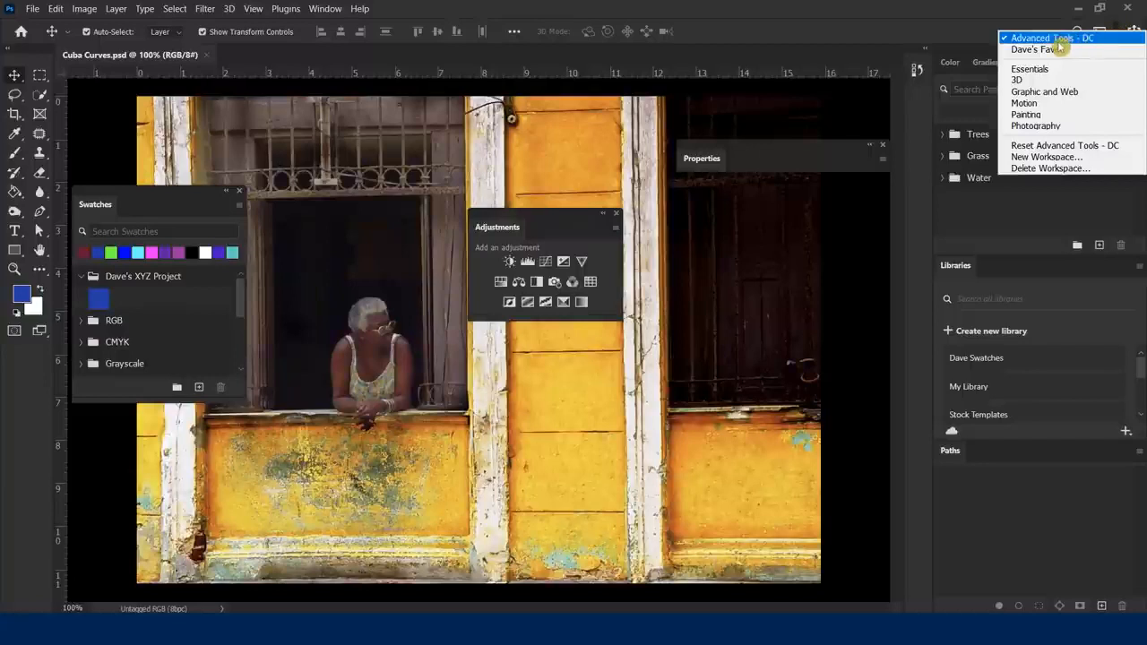
left_click(1059, 151)
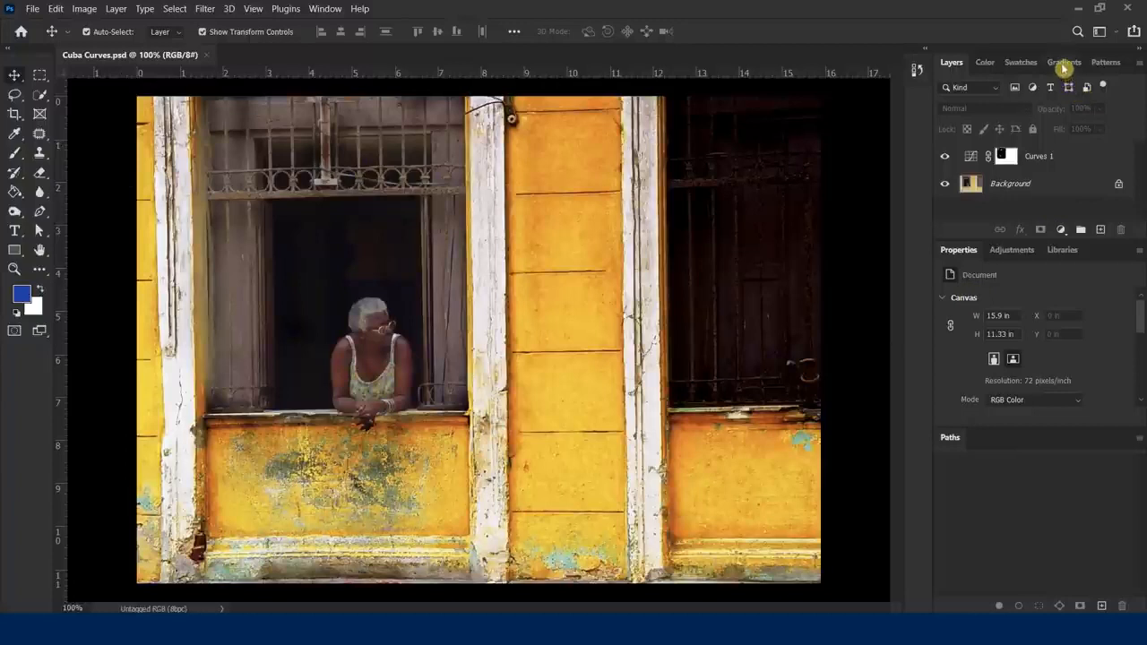
Step: Close the Patterns panel and move the Color panel into the group with Properties, Adjustments and Libraries
right_click(1102, 65)
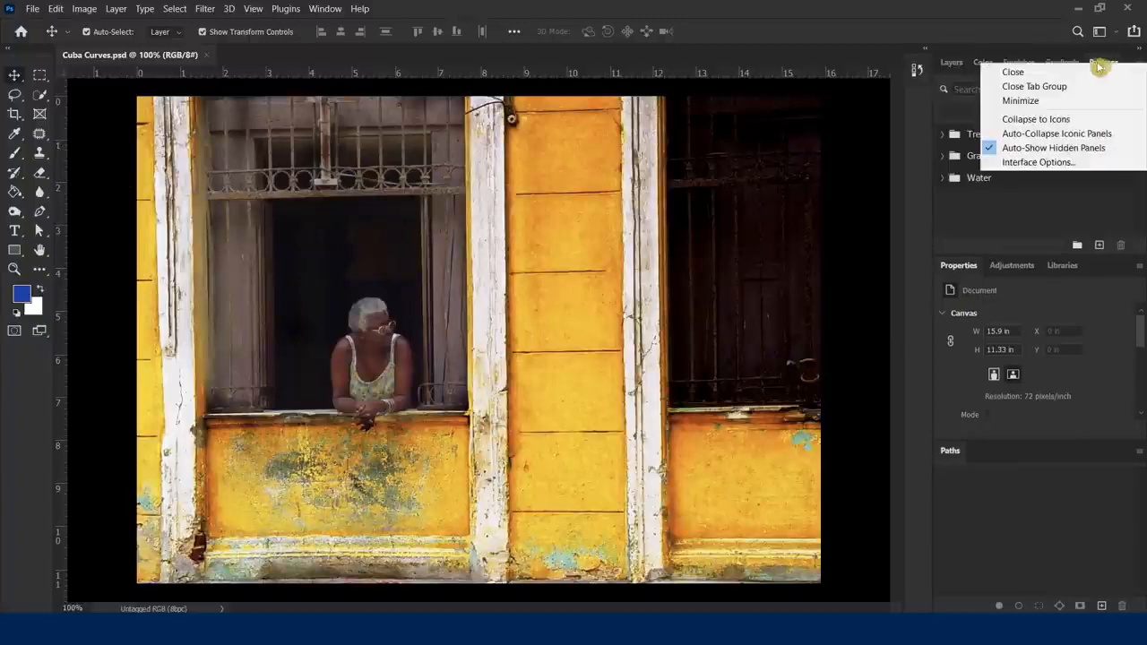
left_click(1066, 71)
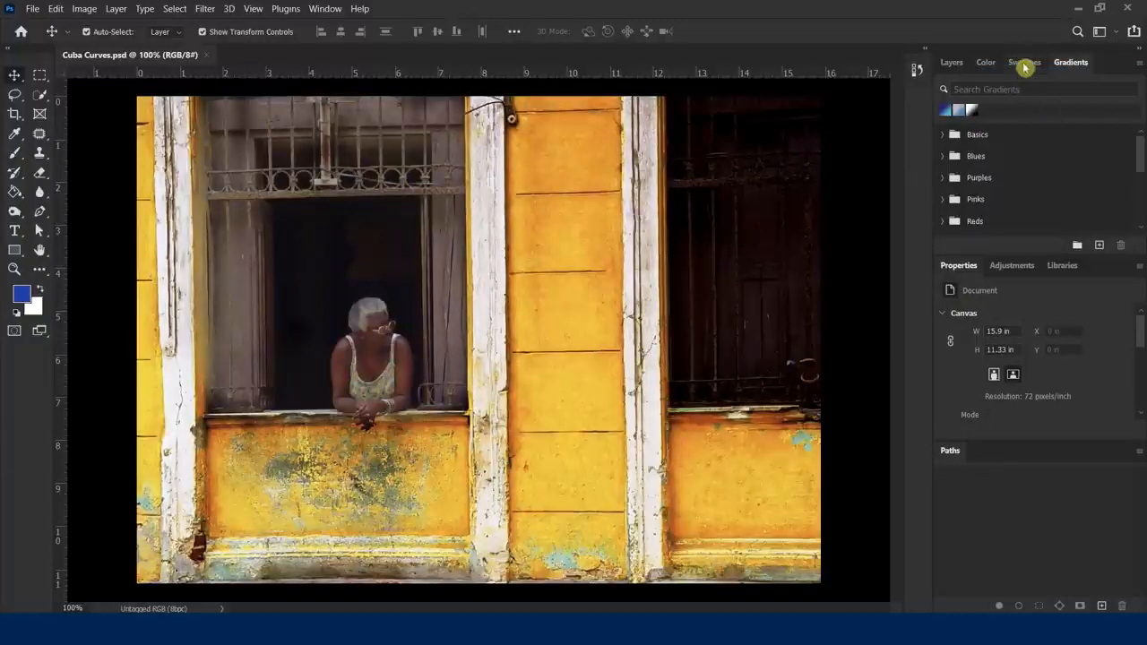
left_click_drag(989, 69, 1080, 276)
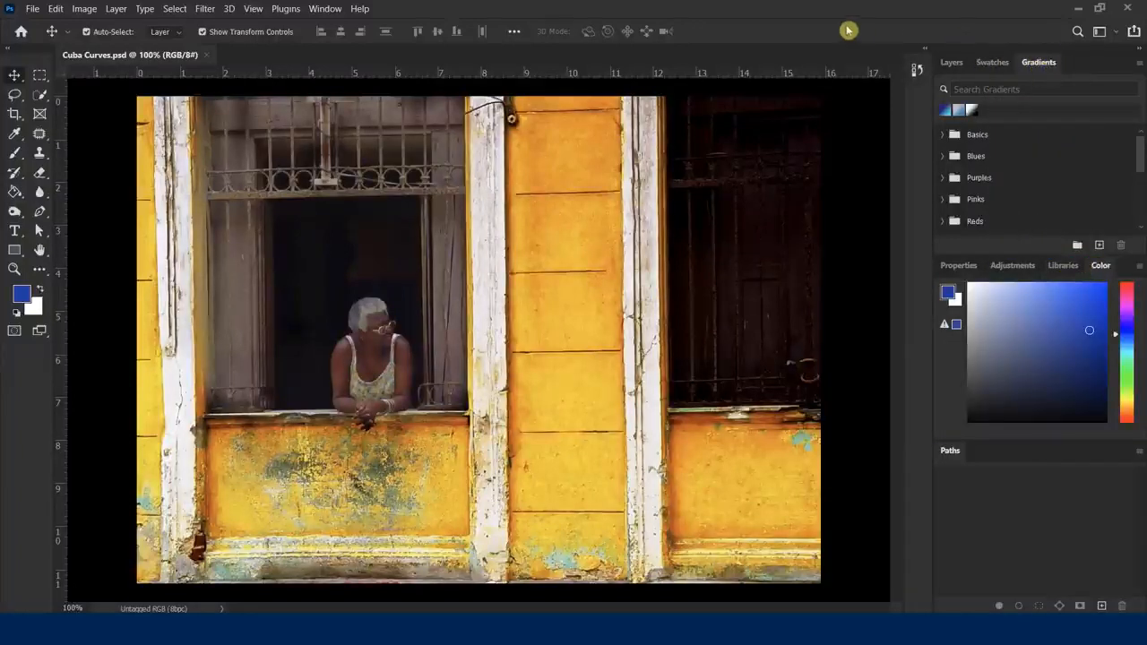
Step: Save the revised layout as workspace Advanced Tools - DC with keyboard shortcuts, menus and toolbar, replacing the existing one
left_click(1120, 35)
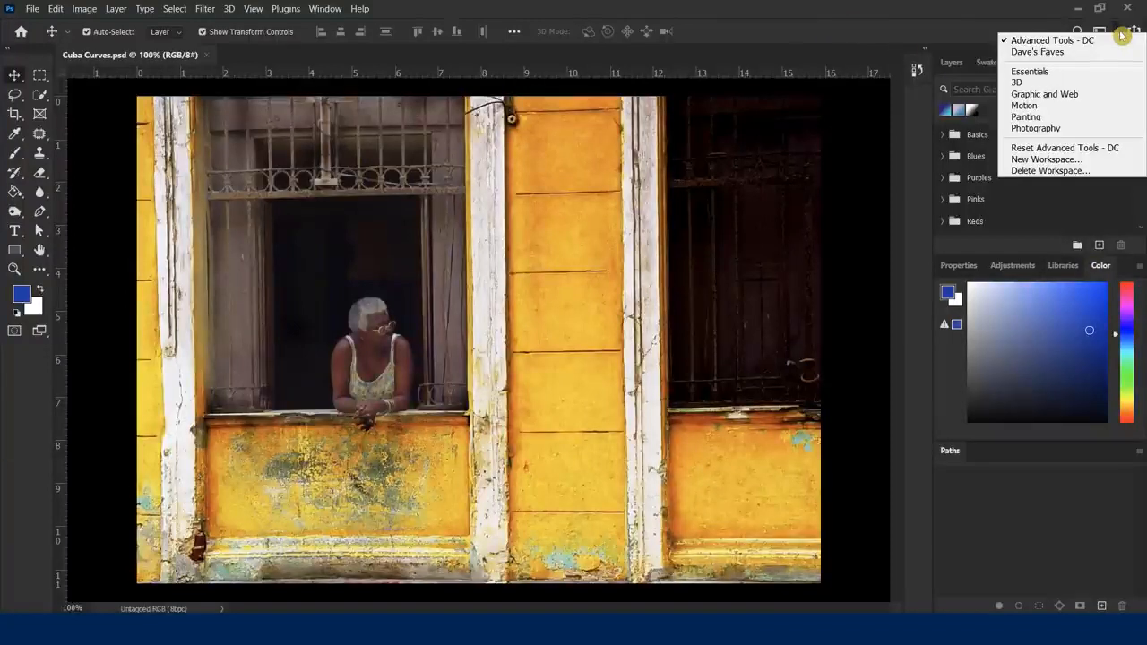
left_click(1082, 161)
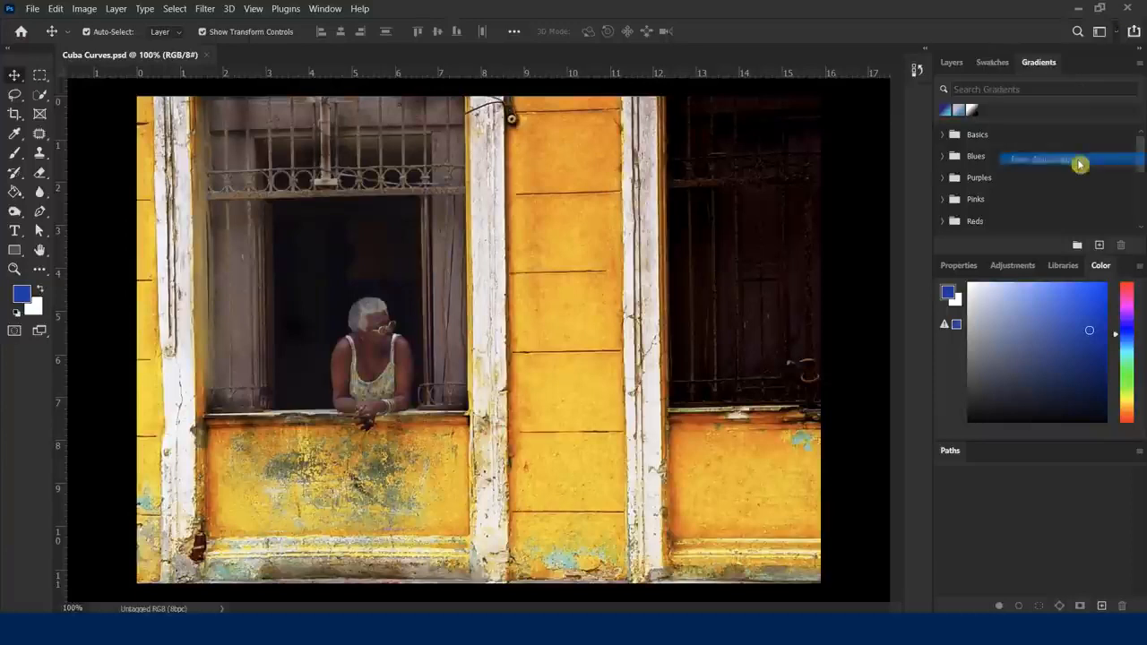
type("Adva")
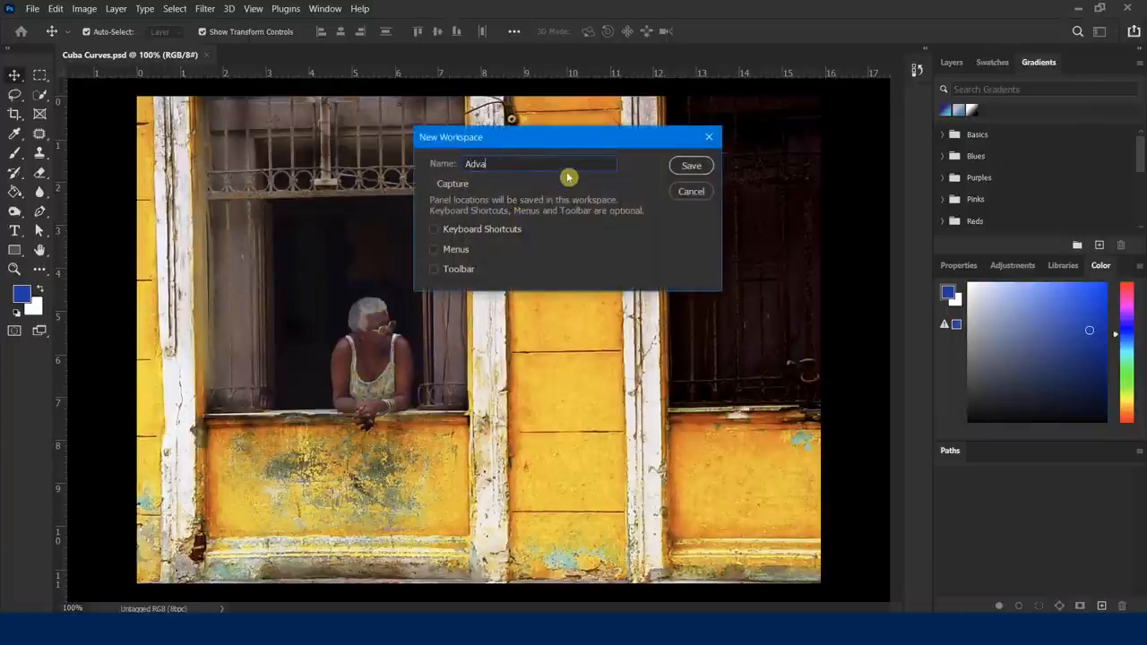
type("nced Tools - DC")
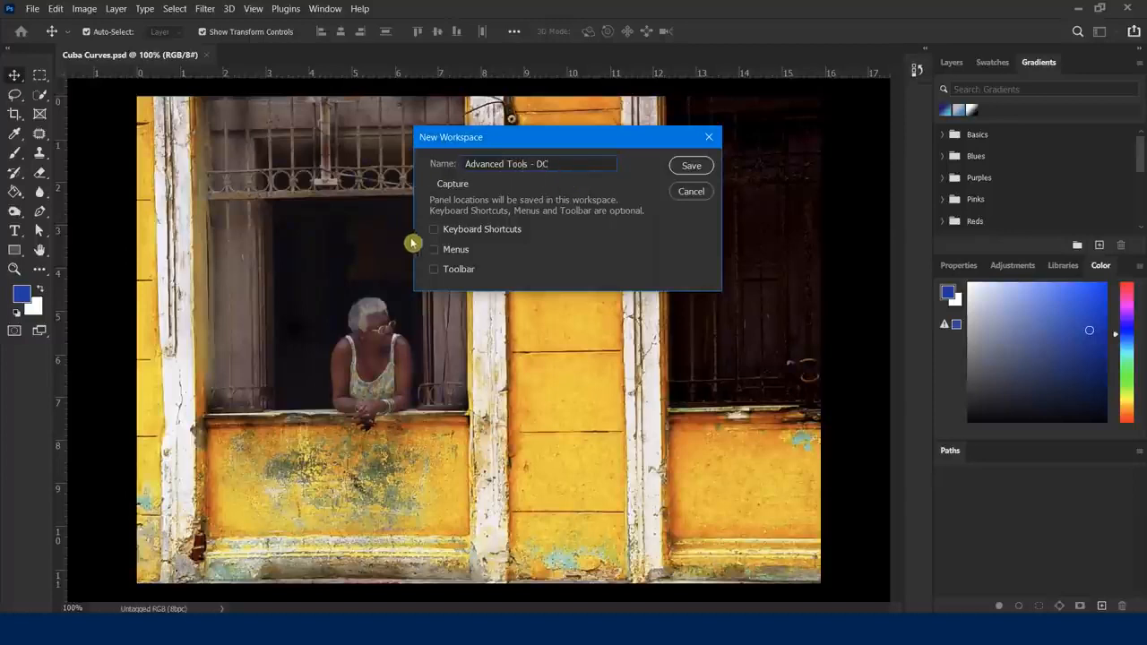
left_click(436, 230)
left_click(434, 249)
left_click(433, 269)
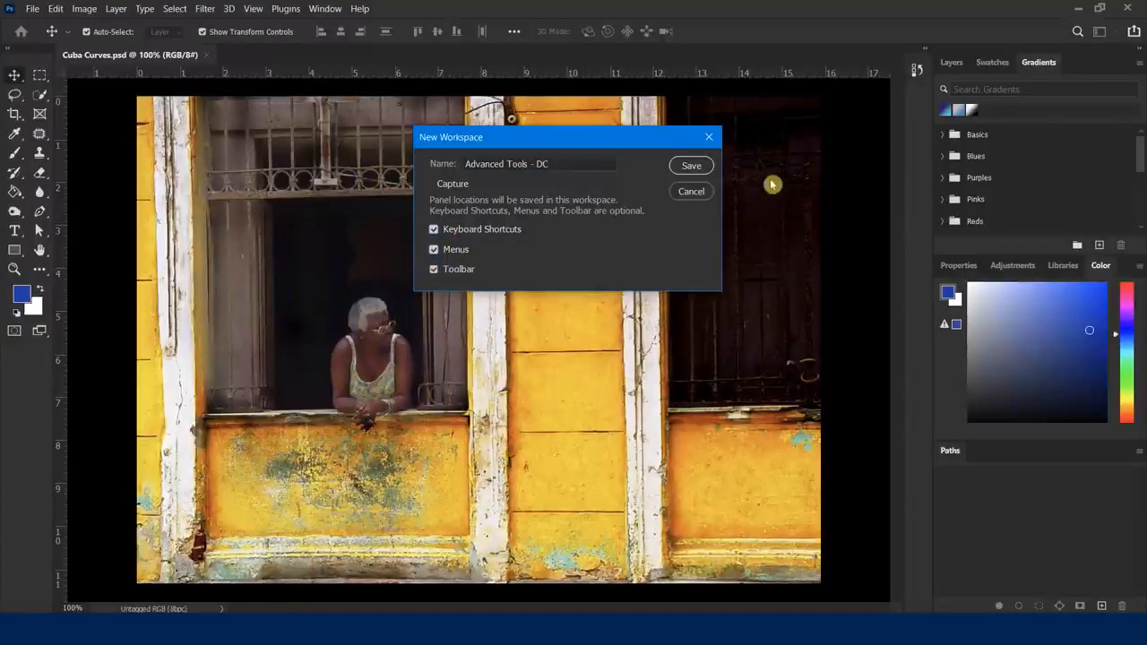
left_click(694, 169)
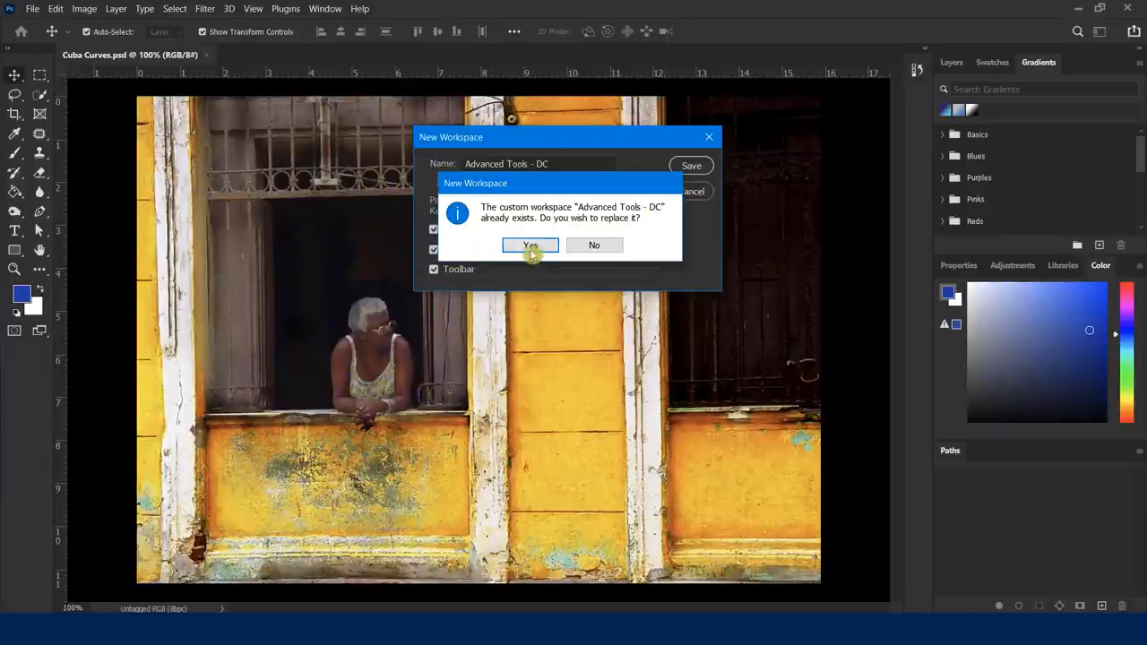
left_click(531, 246)
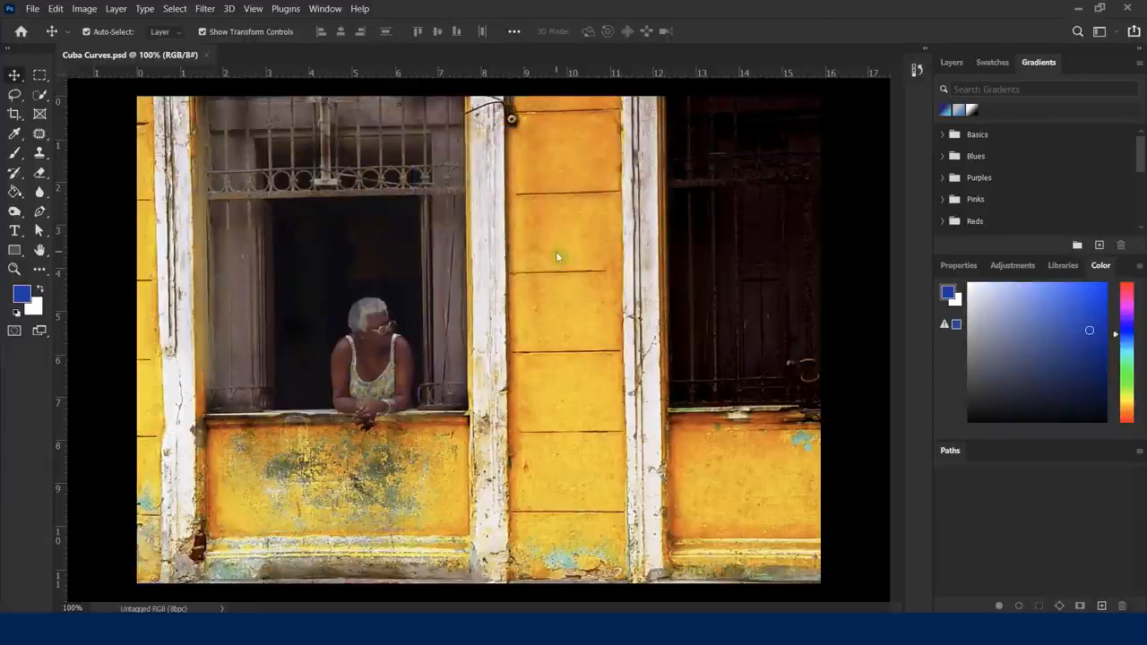
Step: Float the Layers panel over the canvas and enlarge it to show every layer of Hot peppers 3.psd
left_click(952, 65)
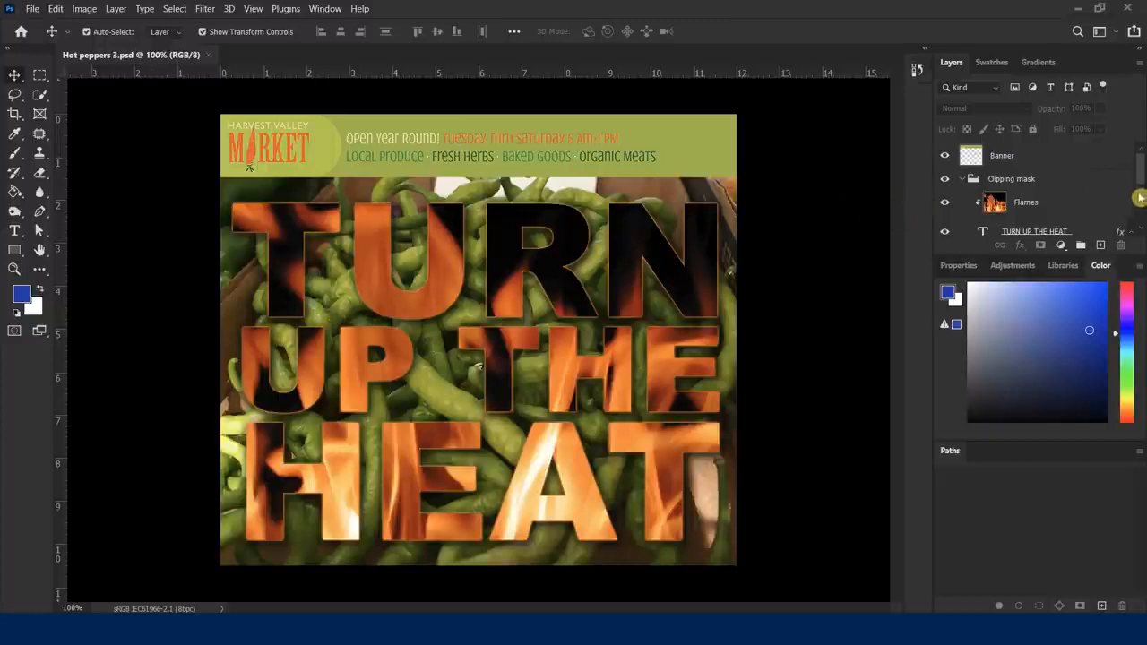
left_click_drag(1142, 169, 1143, 130)
left_click_drag(956, 65, 688, 131)
left_click_drag(763, 289, 758, 437)
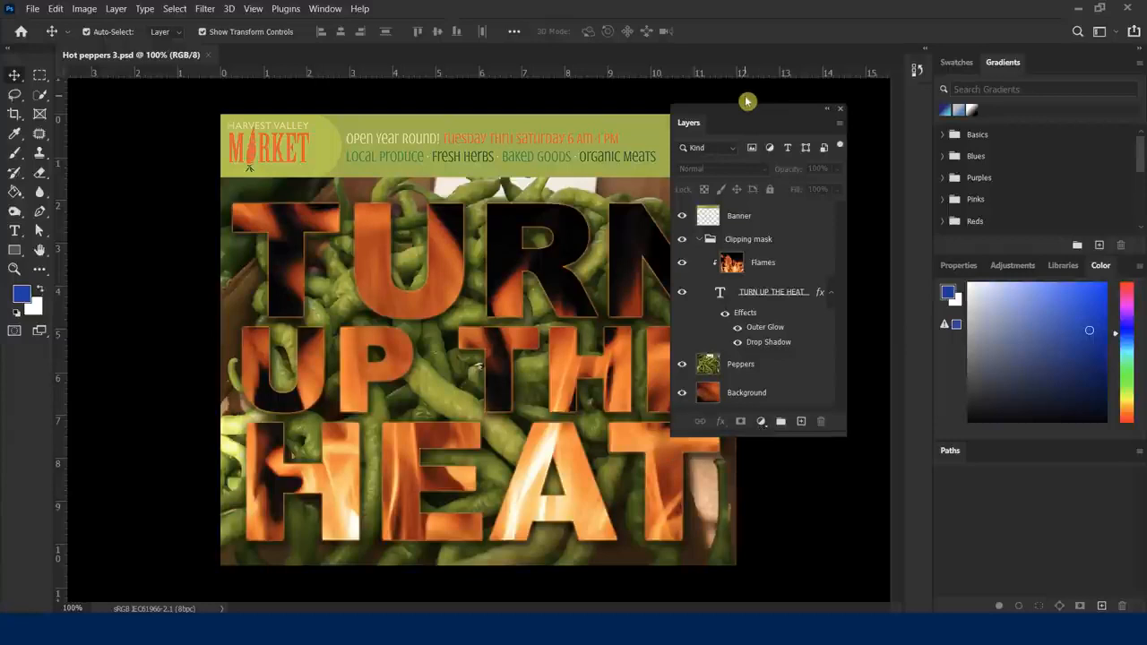
left_click_drag(722, 113, 737, 117)
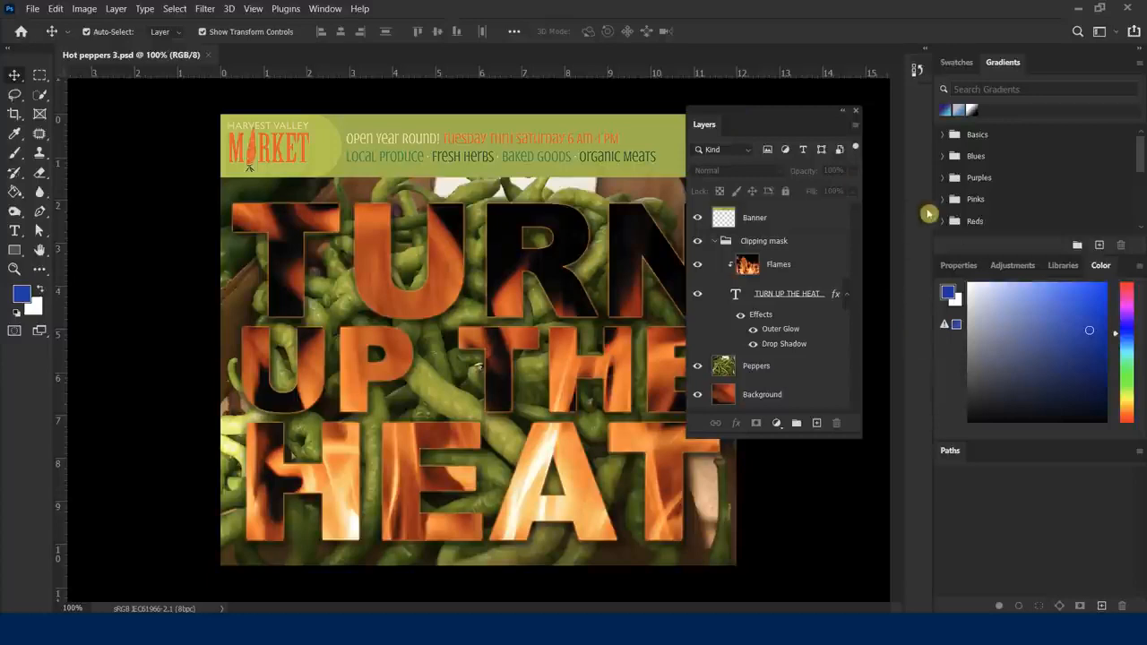
Step: Filter the layer list to show only pixel layers, and clear that filter
key("ctrl")
left_click(769, 151)
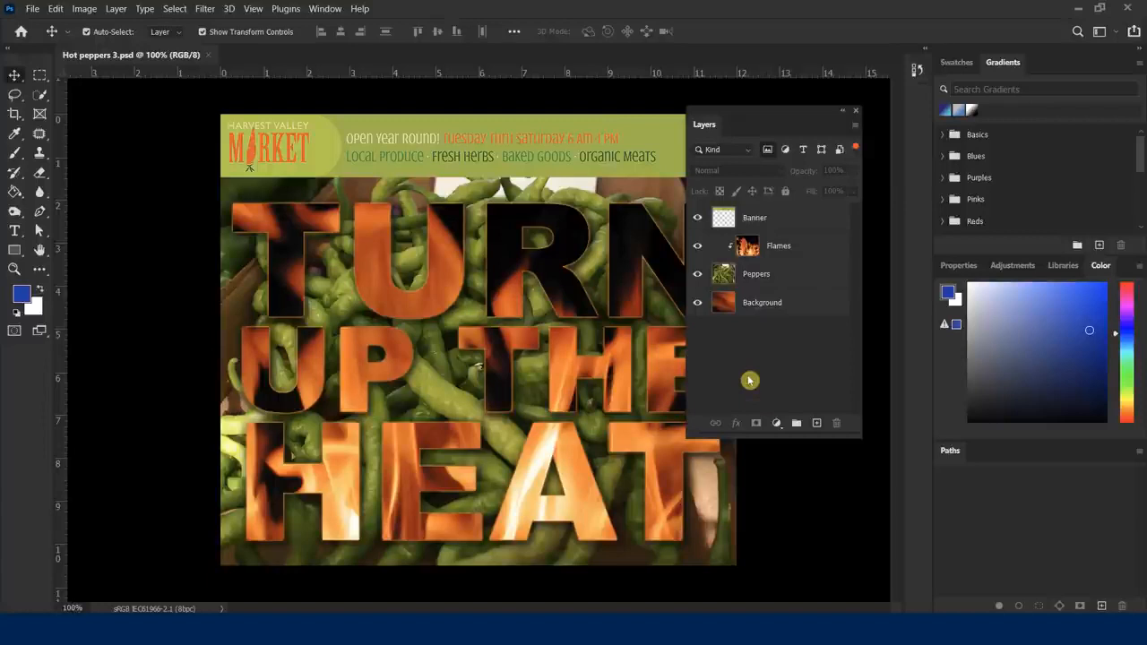
left_click(769, 150)
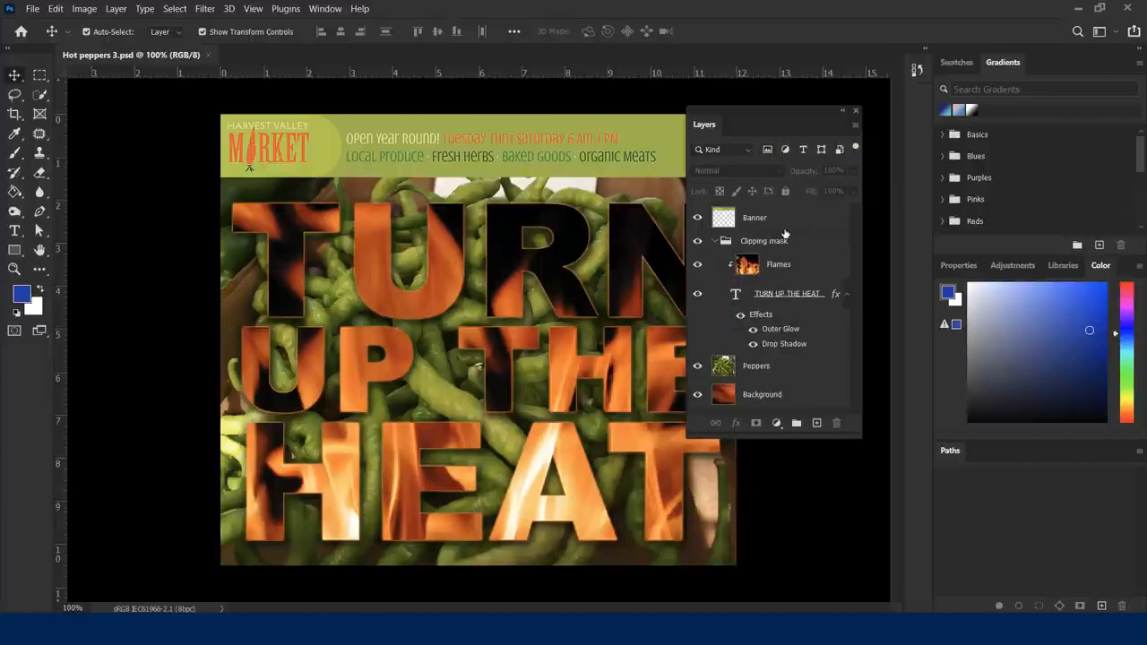
Step: Filter the layer list to show only type layers, and turn the filter off again
left_click(803, 150)
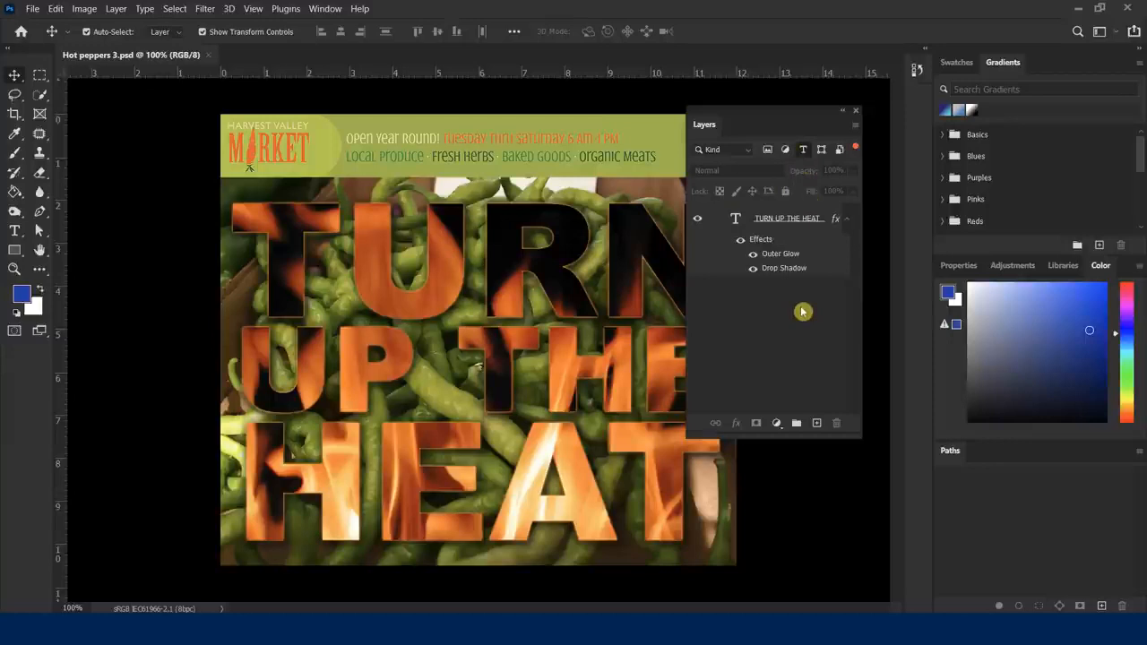
left_click(804, 150)
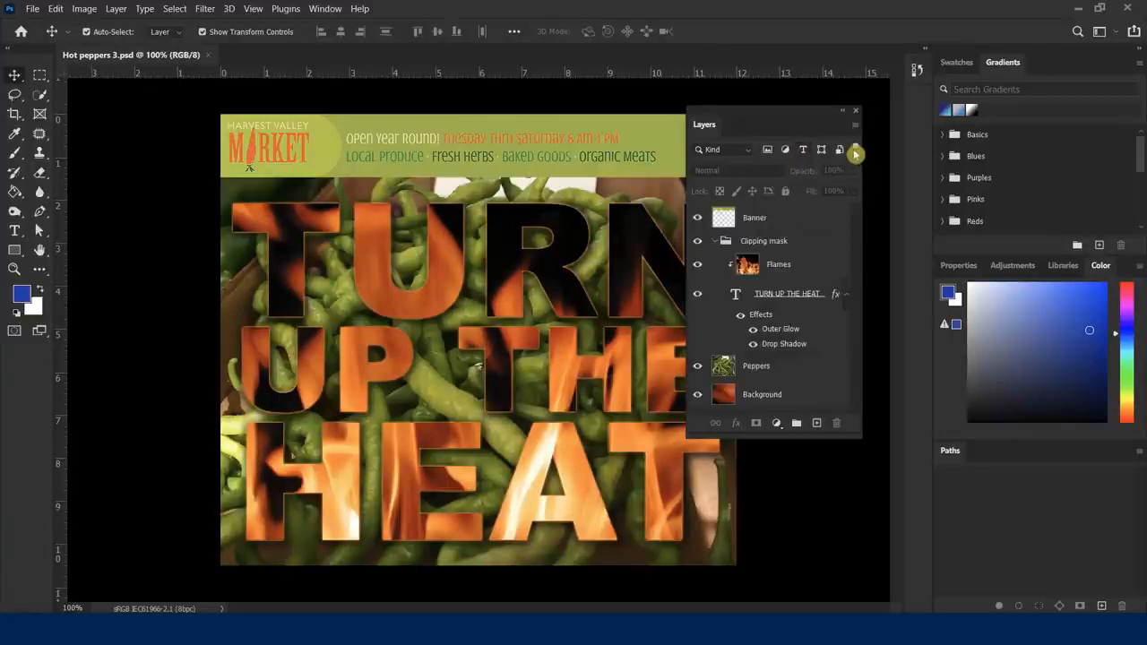
key("ctrl+2")
left_click_drag(852, 151, 800, 278)
left_click(802, 151)
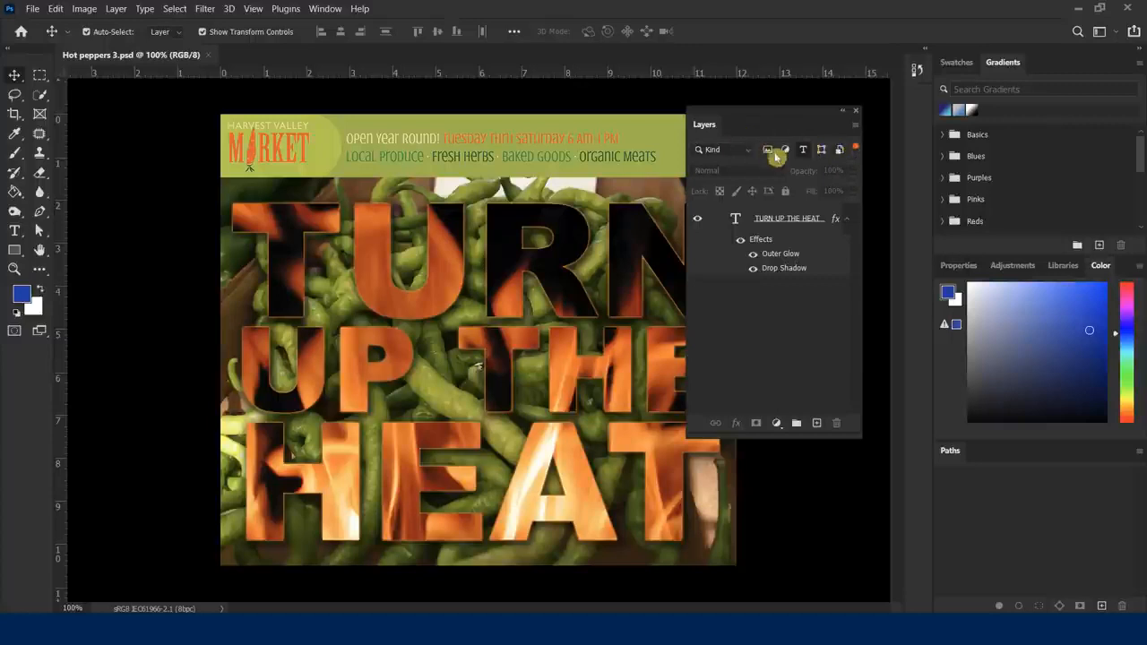
left_click(804, 151)
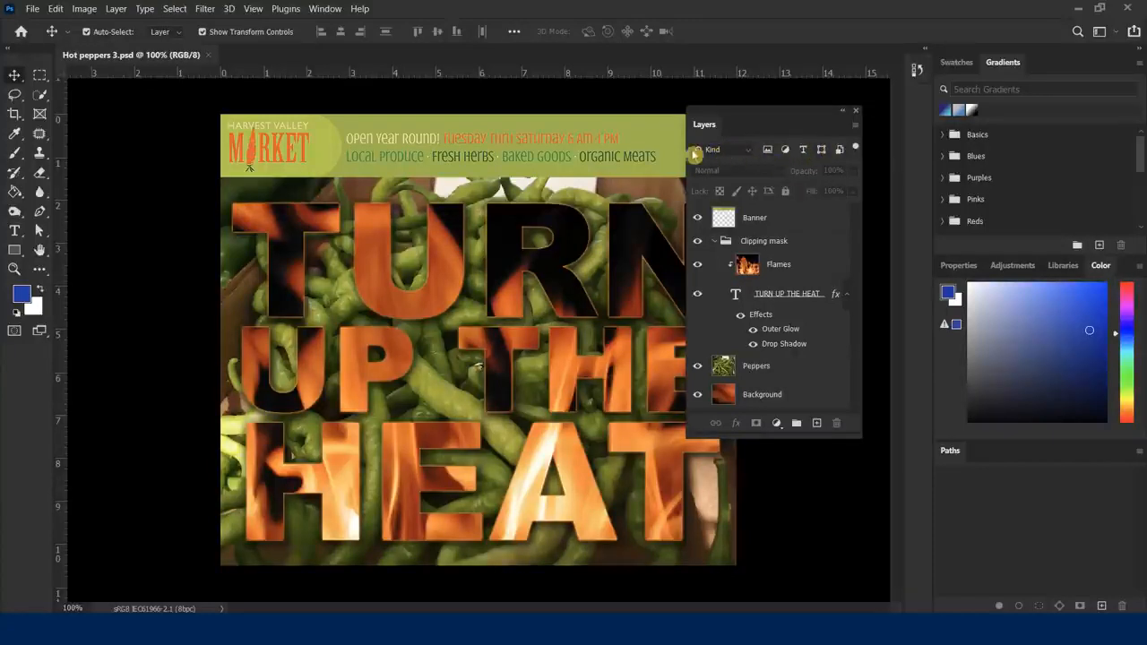
Step: Filter the layer list by the name "banner"
left_click(749, 152)
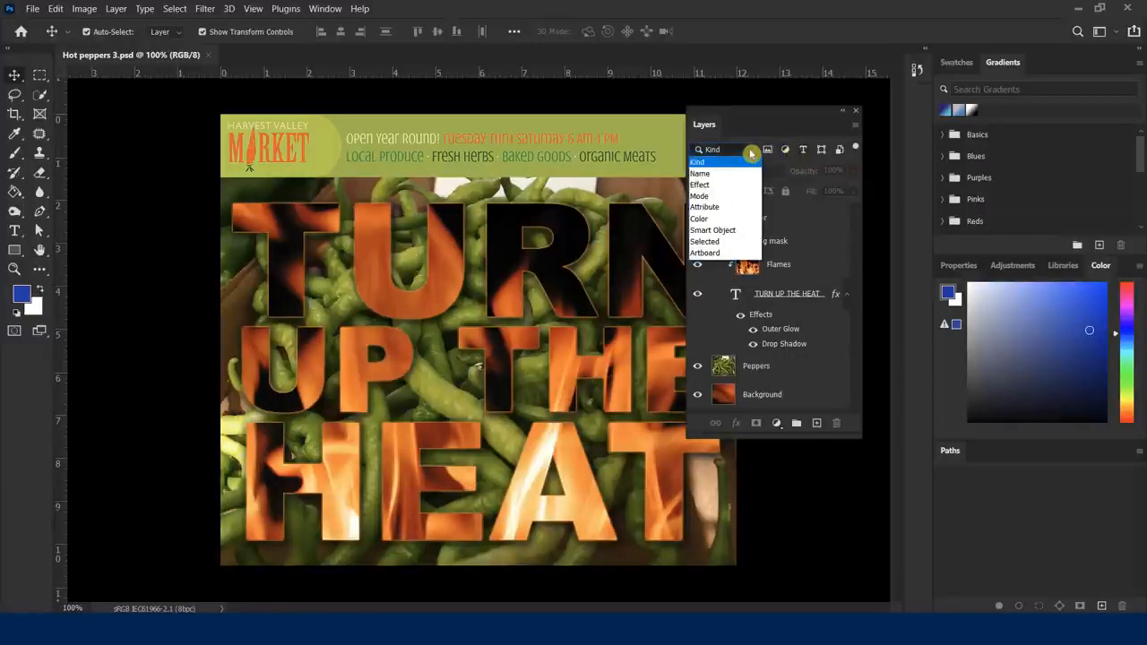
left_click(710, 175)
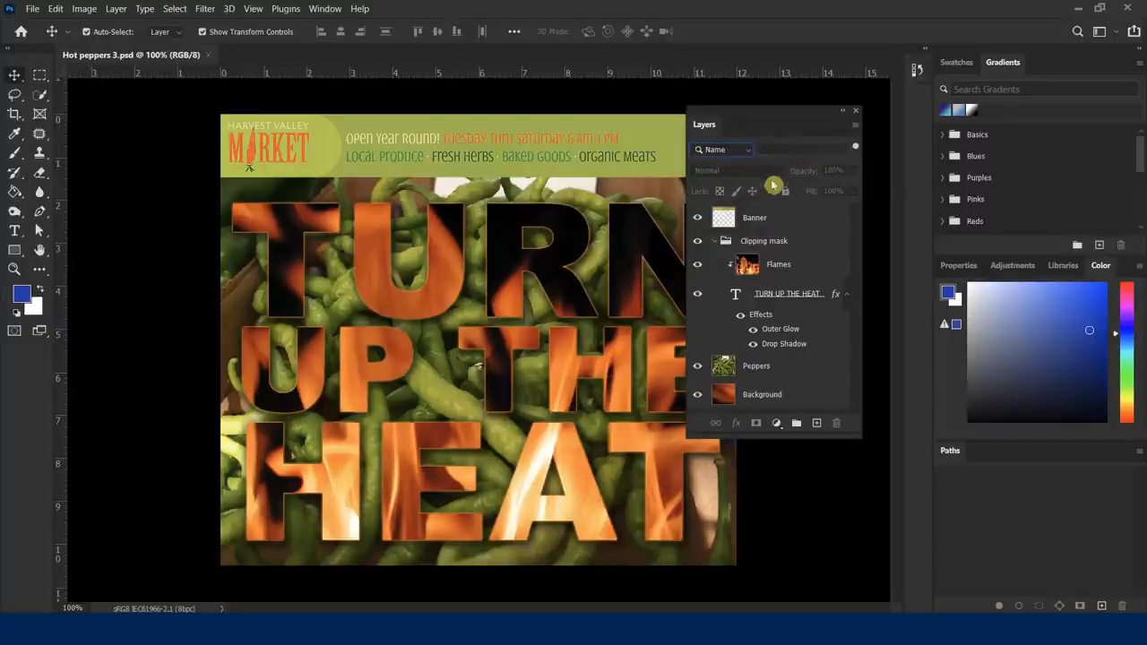
left_click(770, 151)
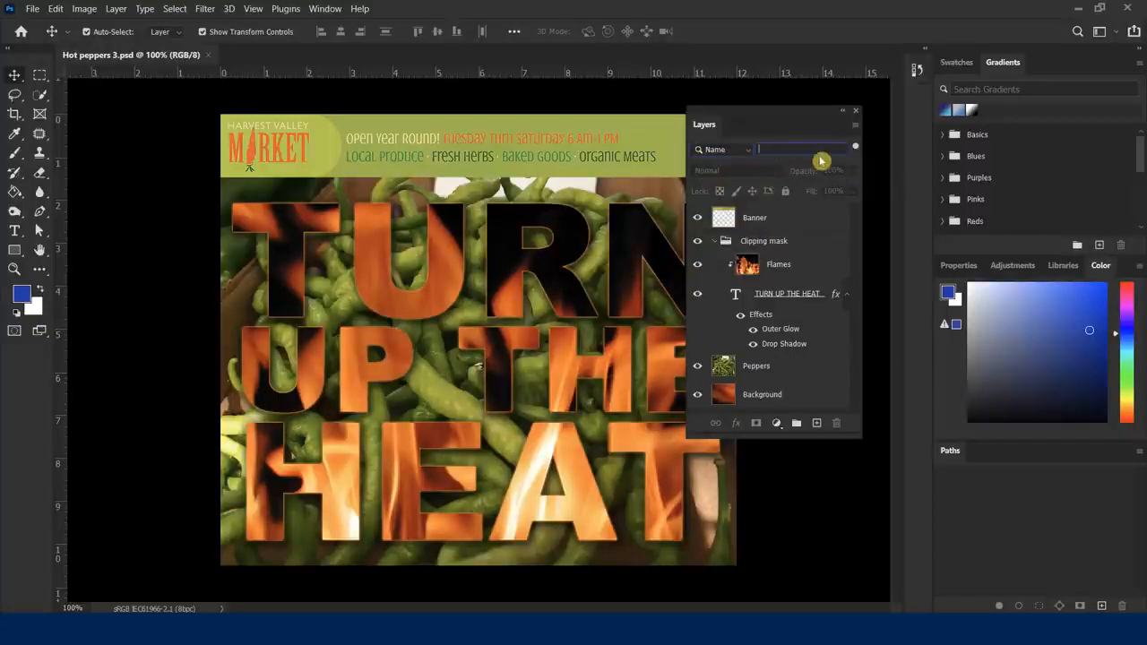
type("banner")
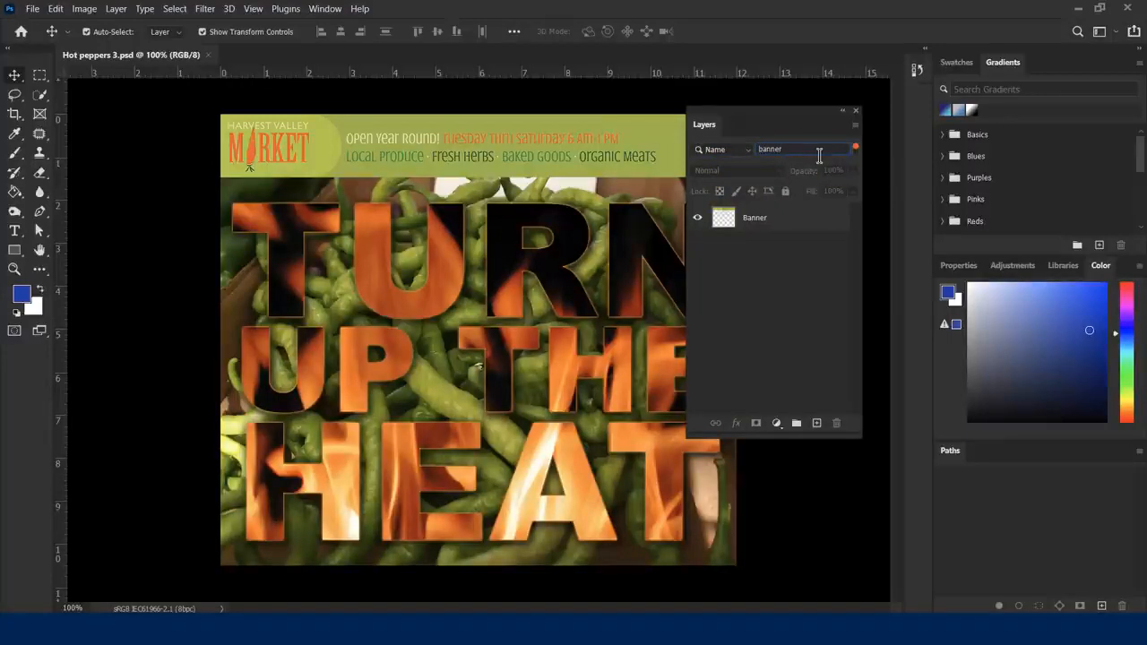
Step: Filter the layer list by the Drop Shadow effect, and reset the filter type to Kind
left_click(750, 154)
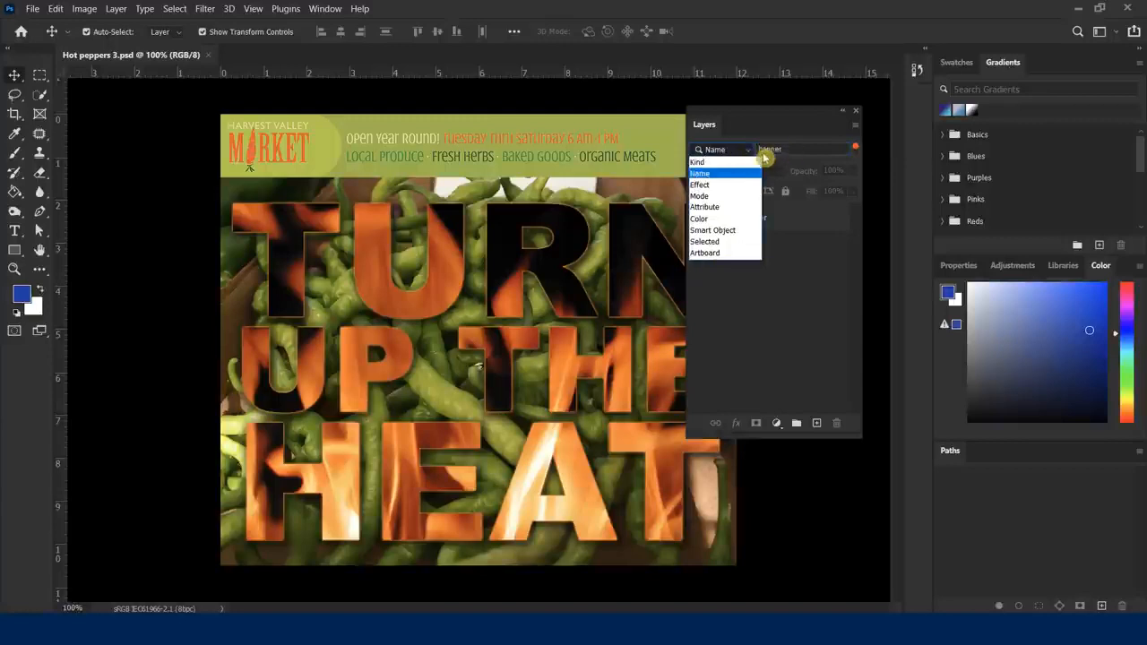
left_click(788, 157)
left_click(743, 153)
left_click(732, 170)
left_click(745, 154)
left_click(724, 182)
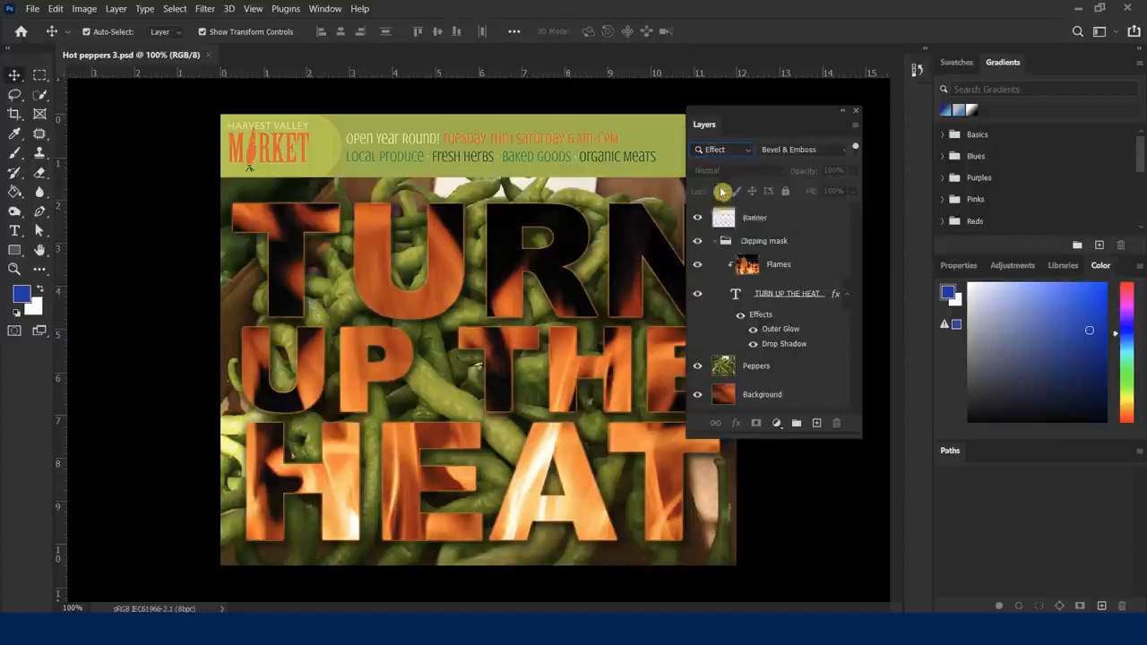
left_click(818, 151)
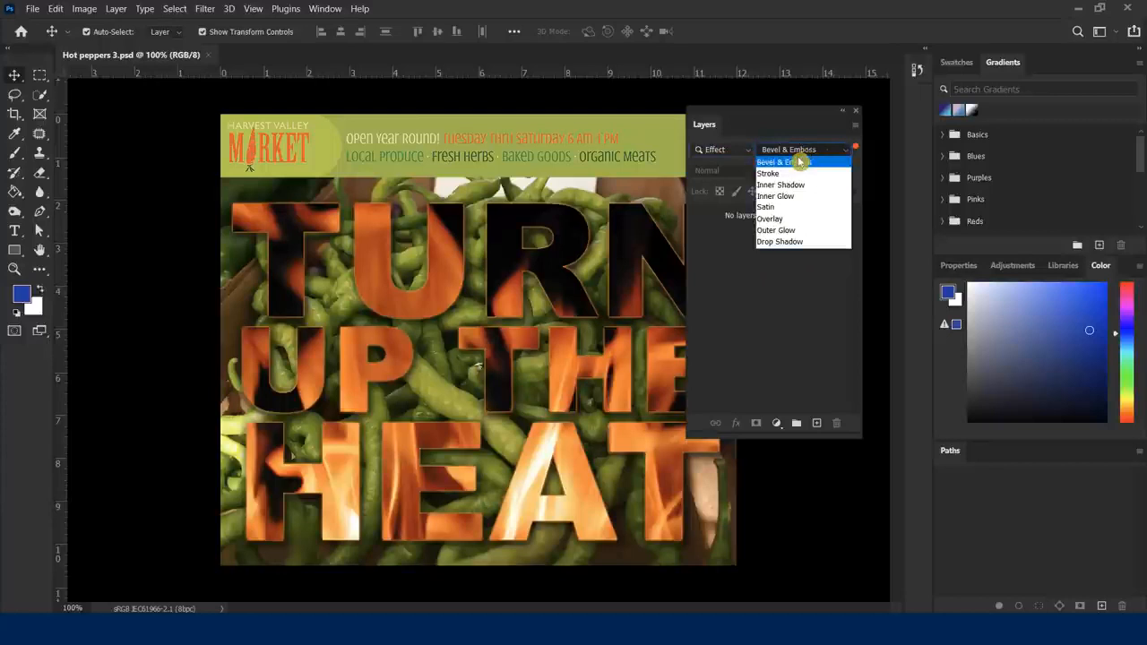
left_click(793, 245)
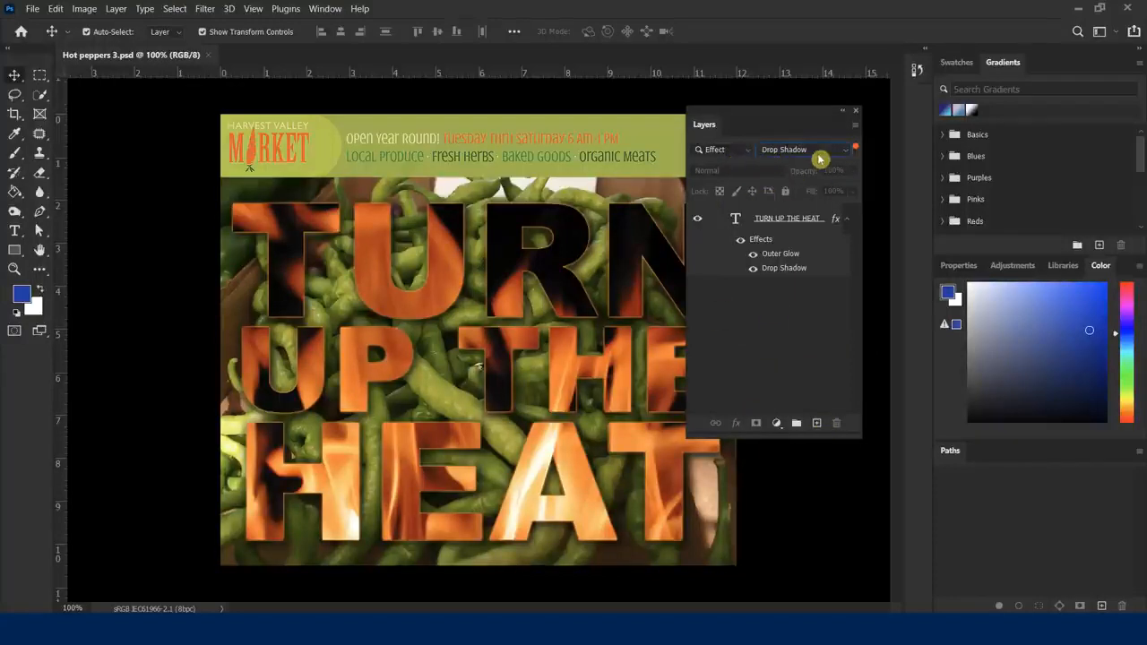
left_click(749, 152)
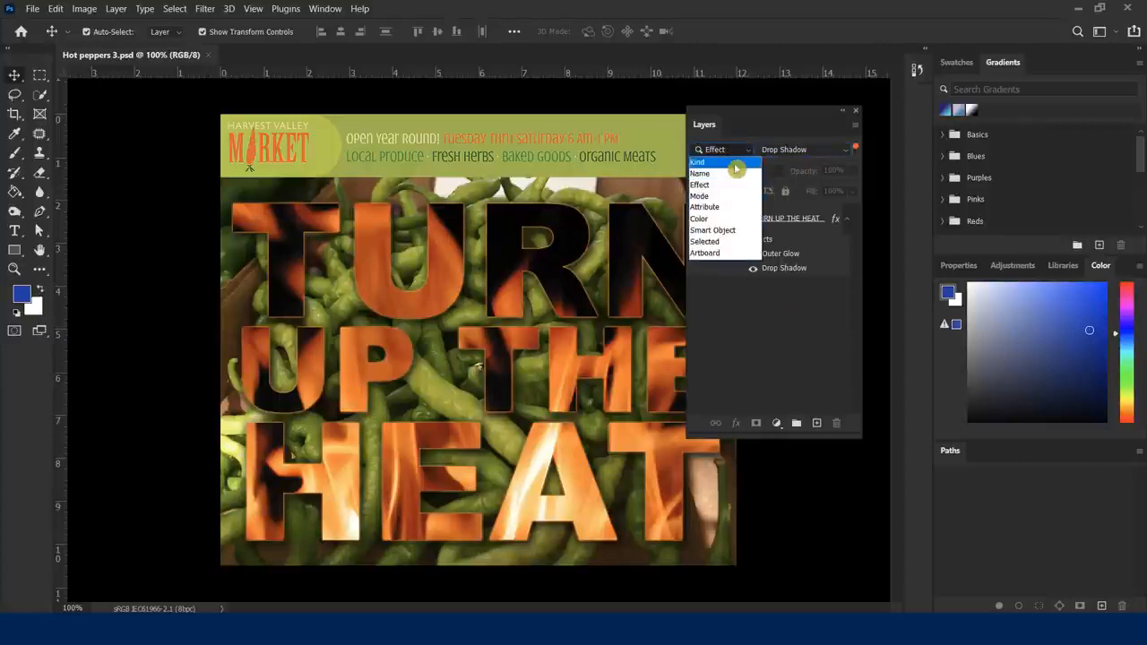
left_click(736, 166)
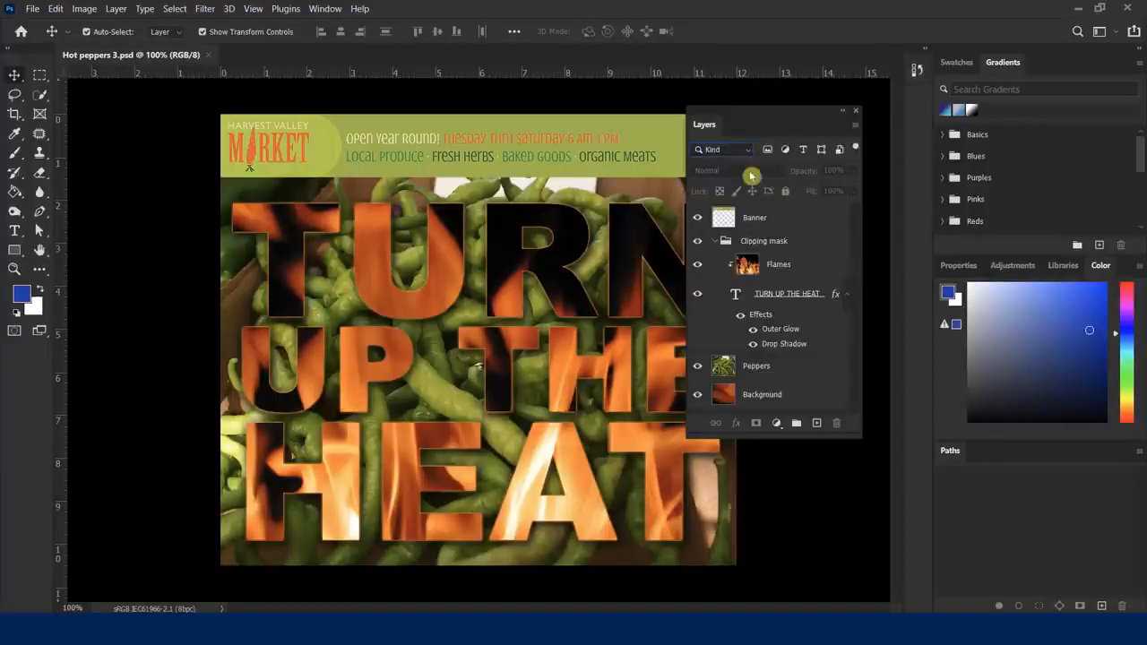
Step: Filter the layer list by blend mode to show only layers set to Normal
left_click(751, 155)
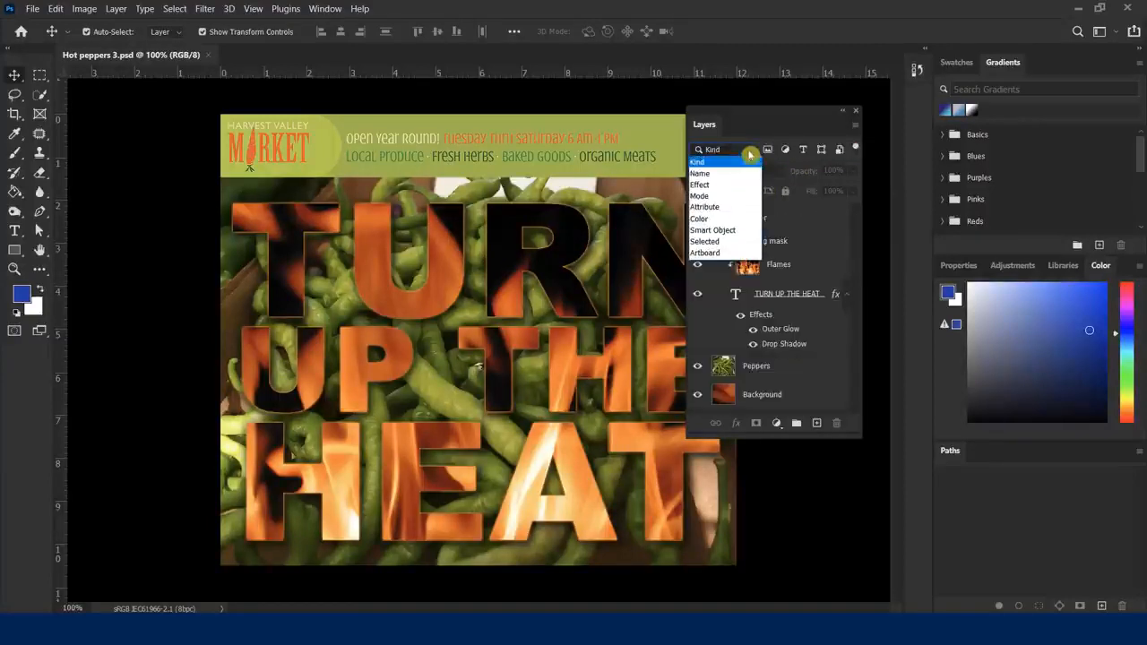
left_click(730, 204)
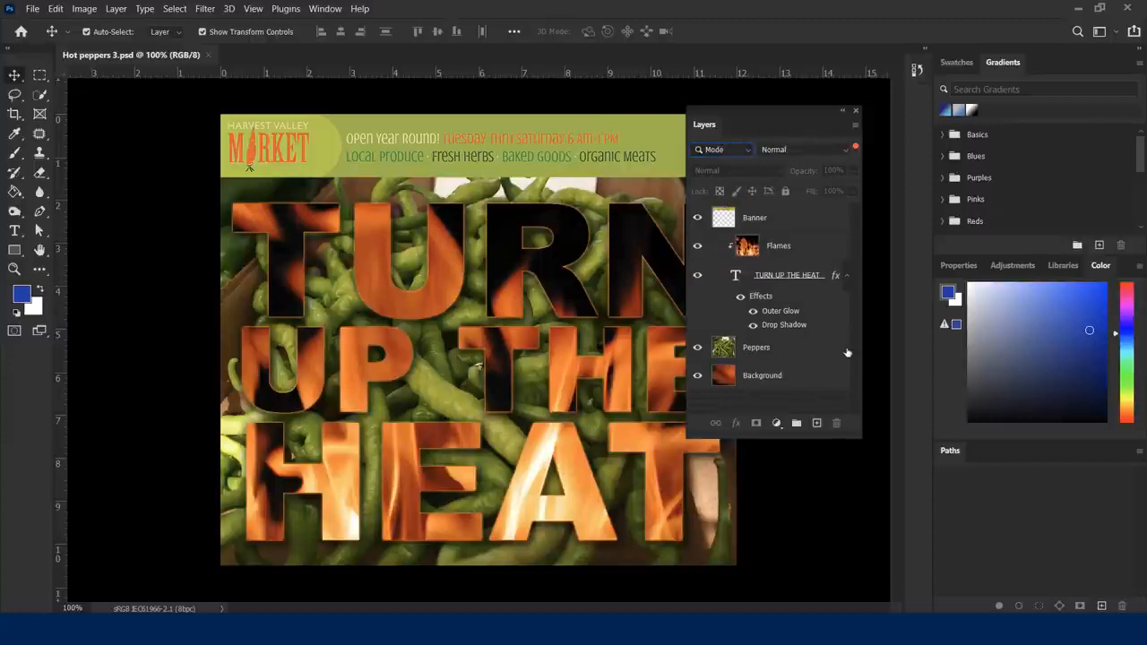
left_click(789, 154)
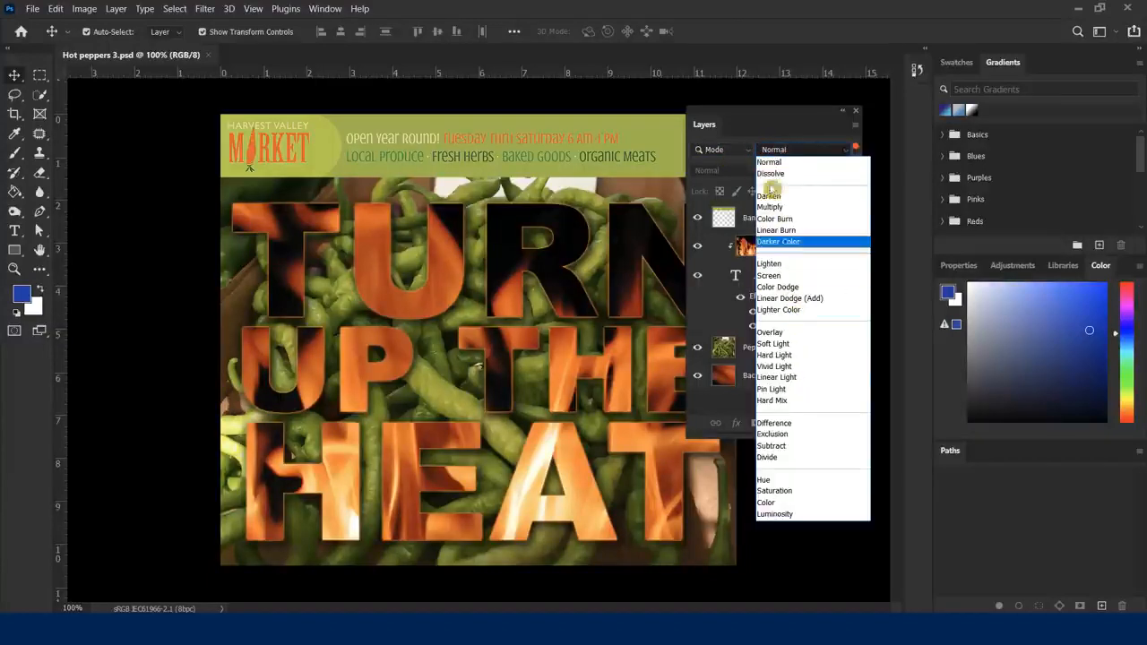
left_click(740, 130)
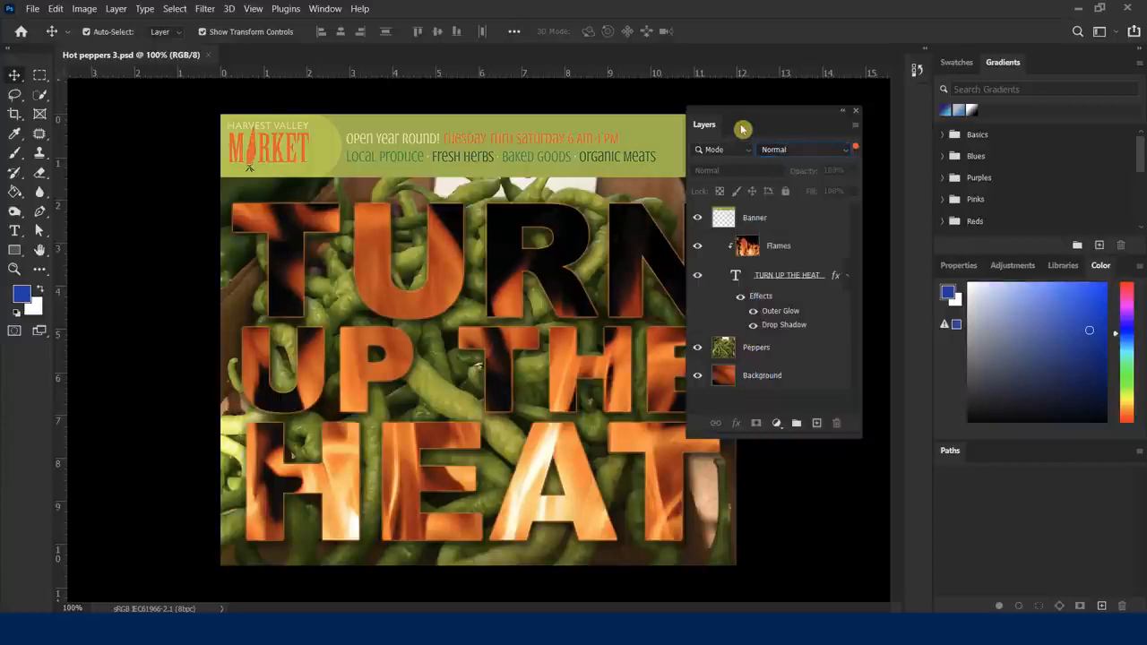
Step: Filter the layer list by the color label None, and return the filter type to Kind
left_click(741, 151)
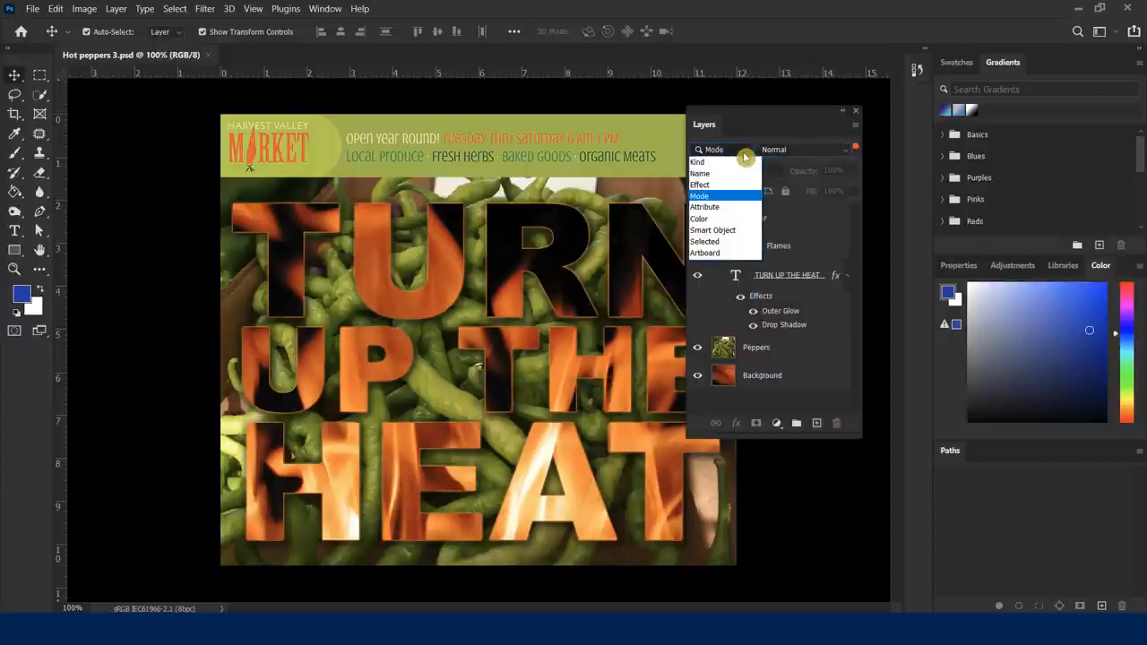
left_click(722, 221)
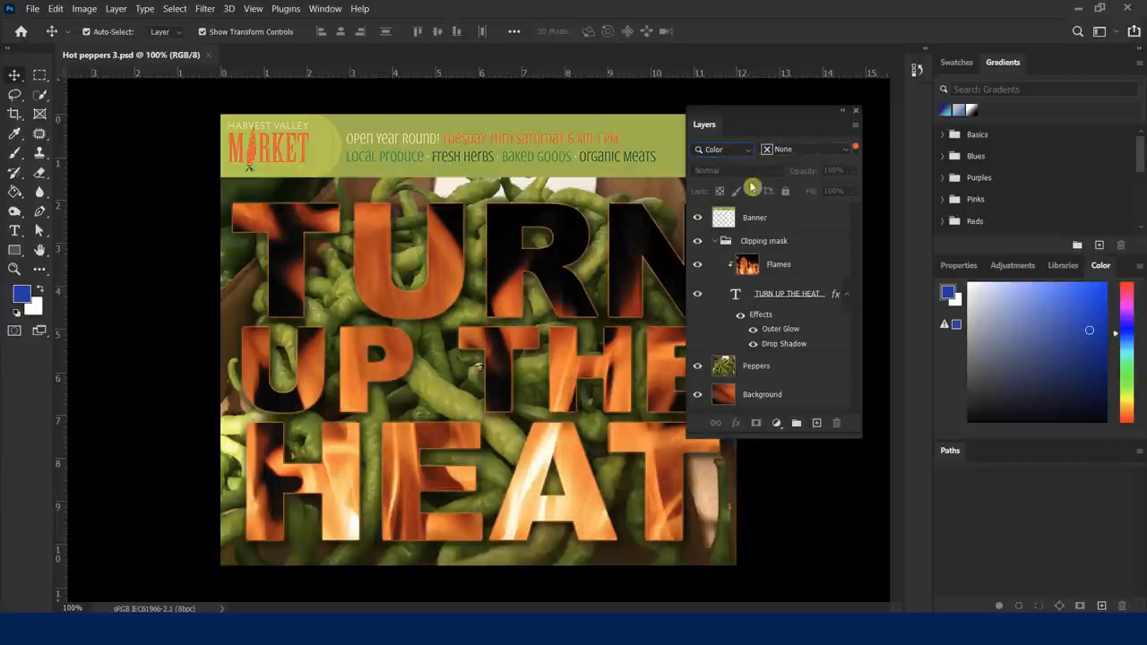
left_click(807, 155)
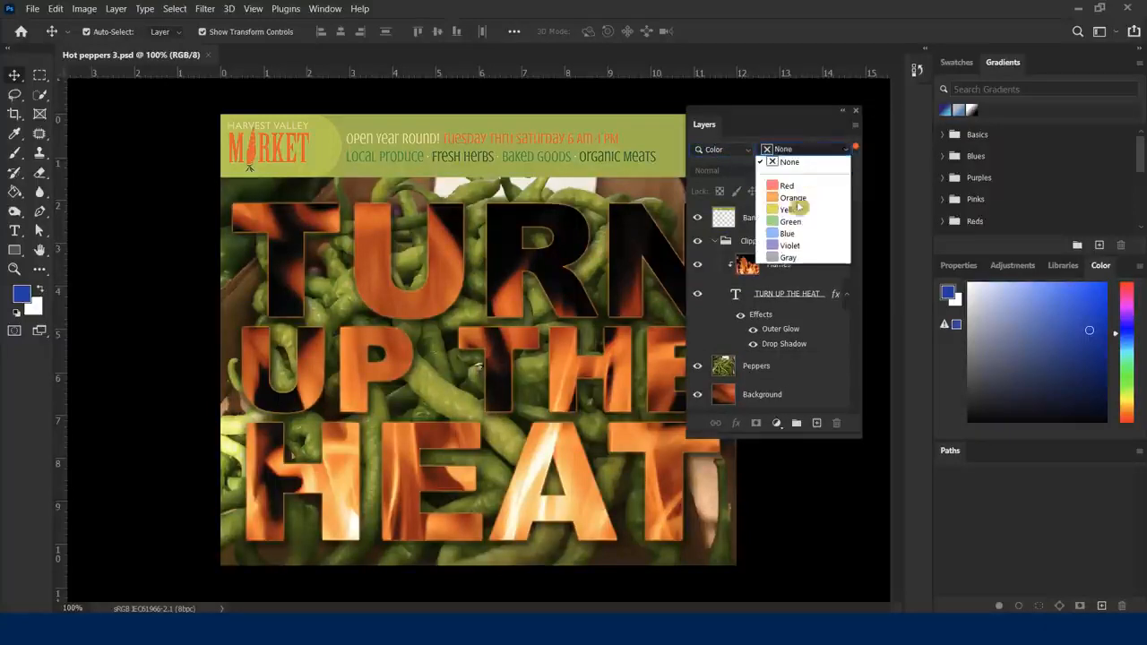
left_click(751, 125)
left_click(749, 152)
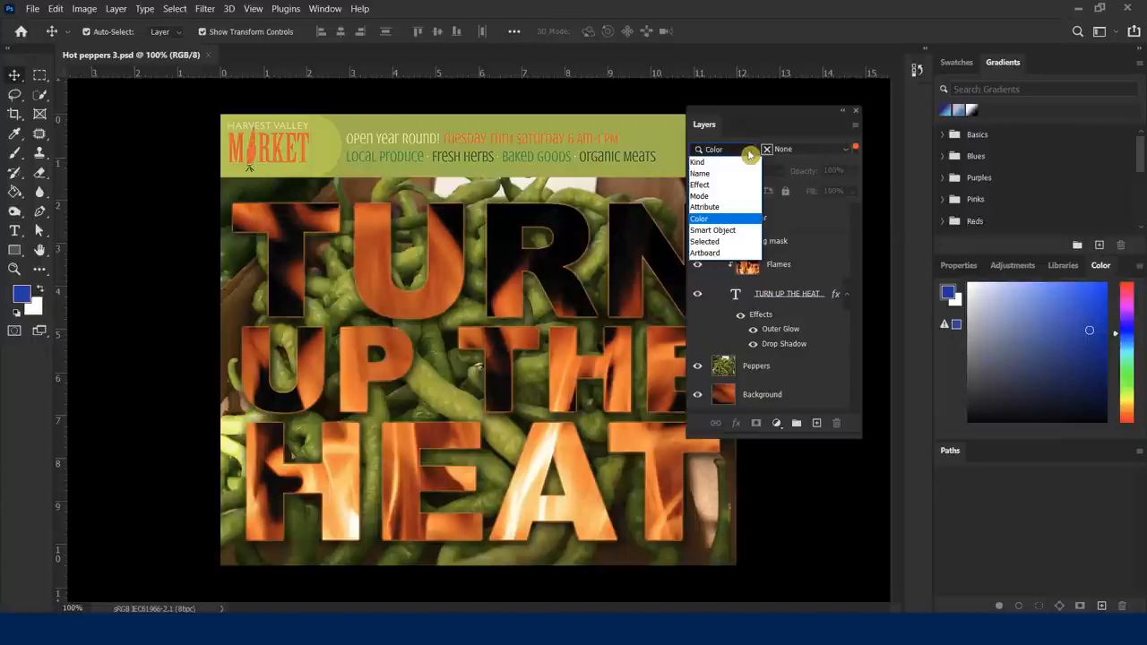
left_click(703, 163)
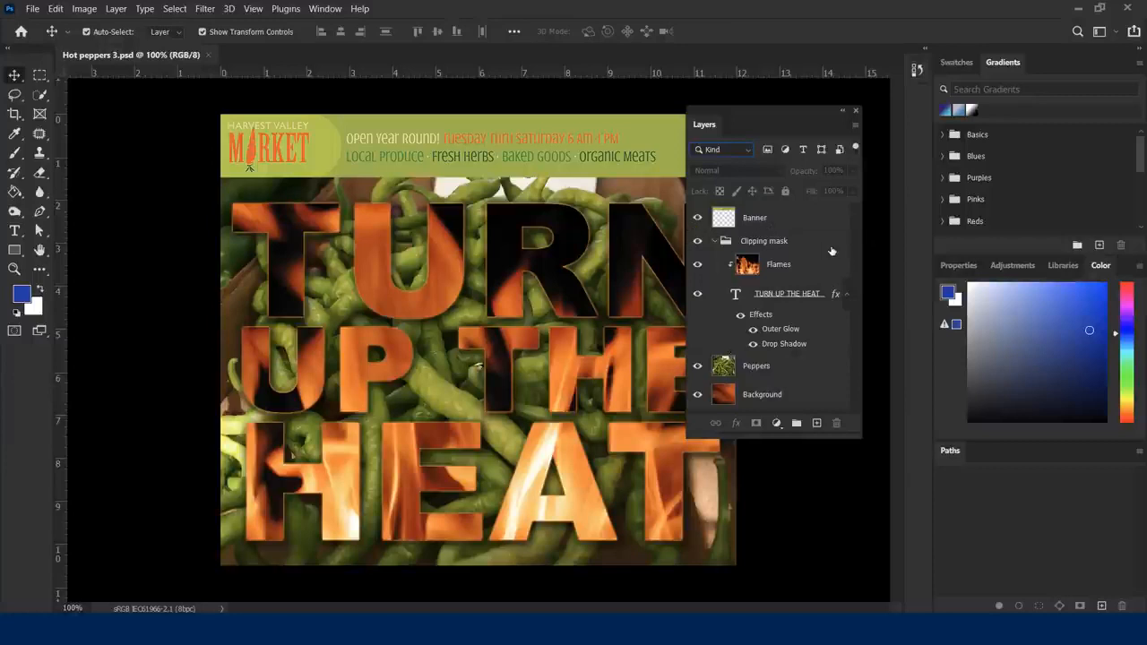
Step: Lower the Banner layer's opacity as a trial and restore it to 100%
left_click(816, 219)
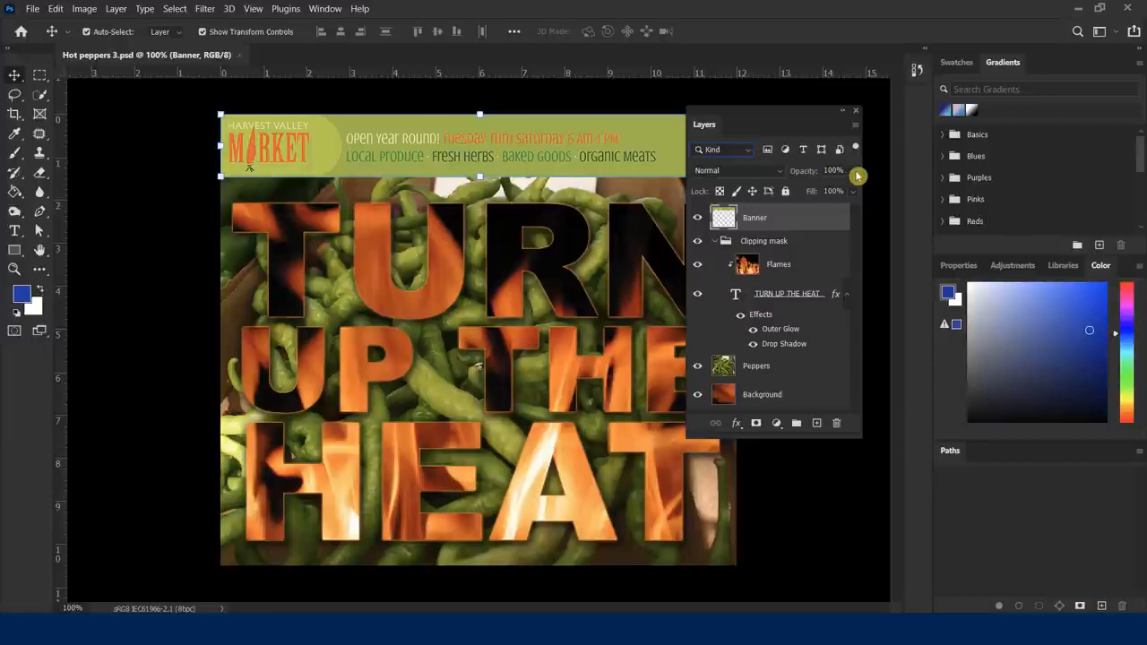
left_click_drag(855, 173, 856, 199)
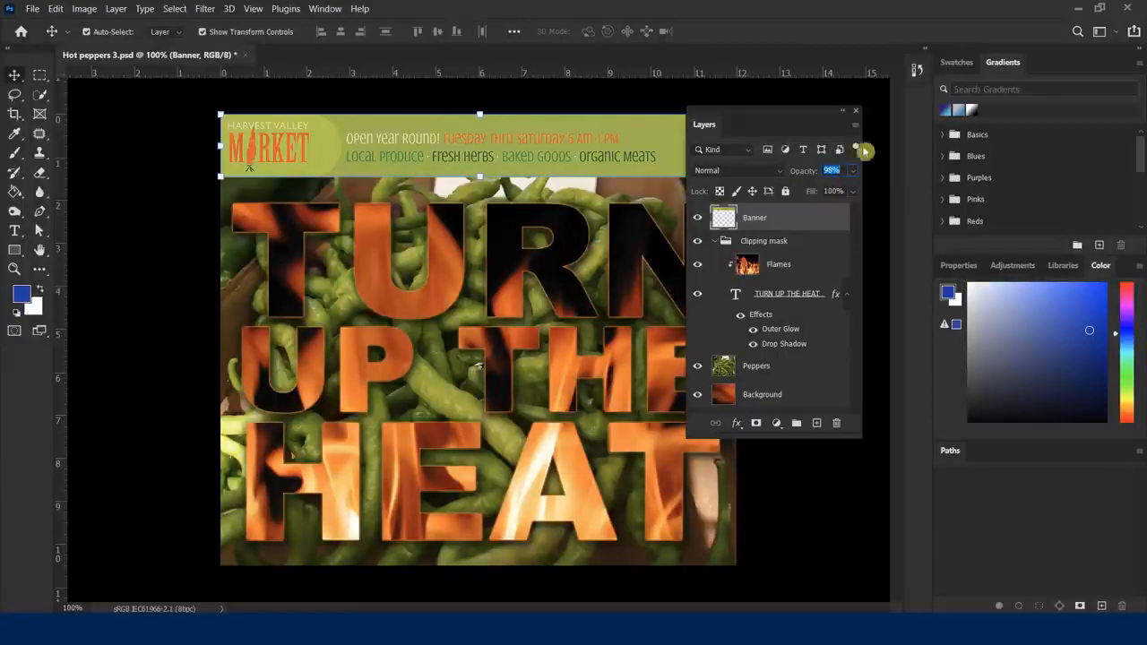
key("shift+Down")
key("shift+Down")
key("shift+Down")
left_click_drag(853, 172, 855, 179)
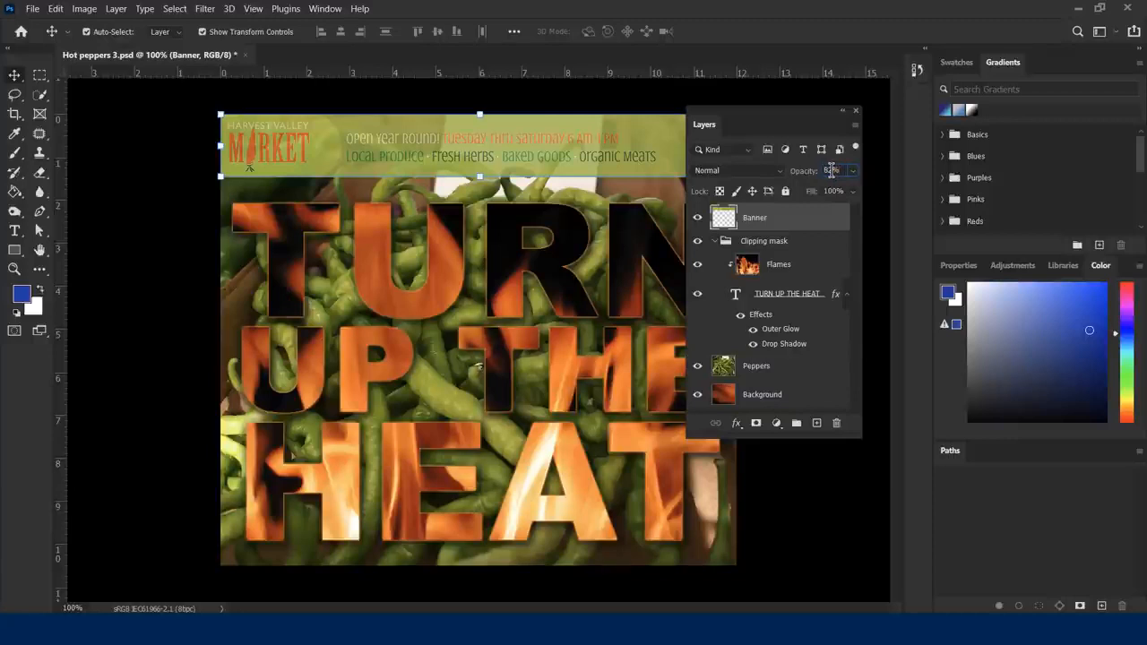
scroll(833, 170, "up", 7)
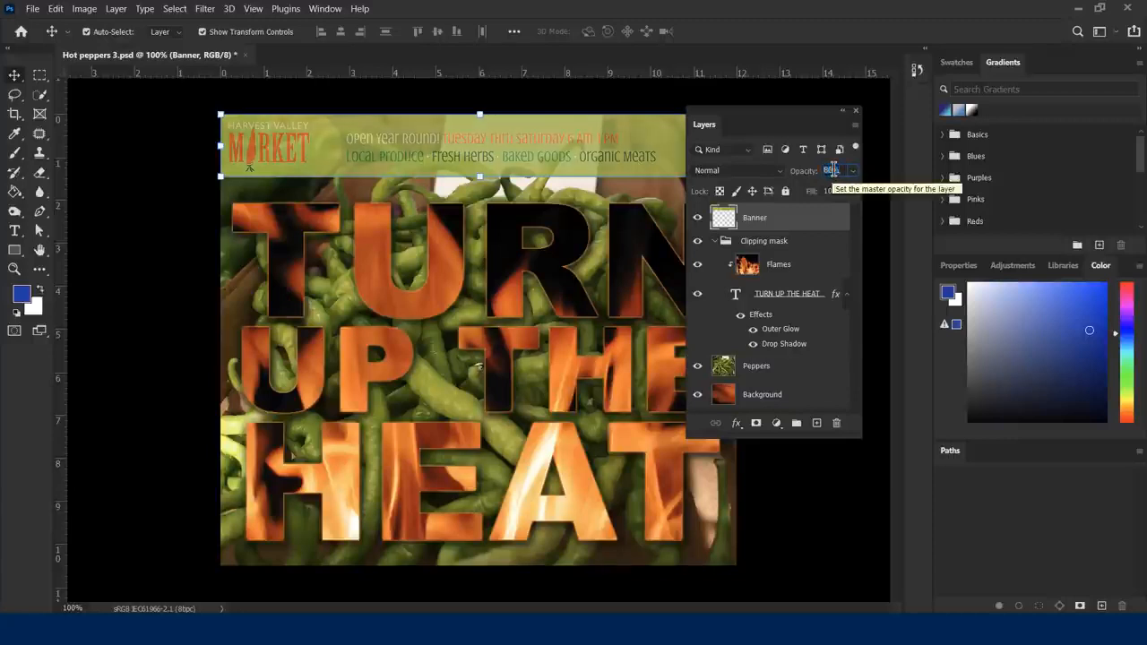
scroll(835, 170, "up", 12)
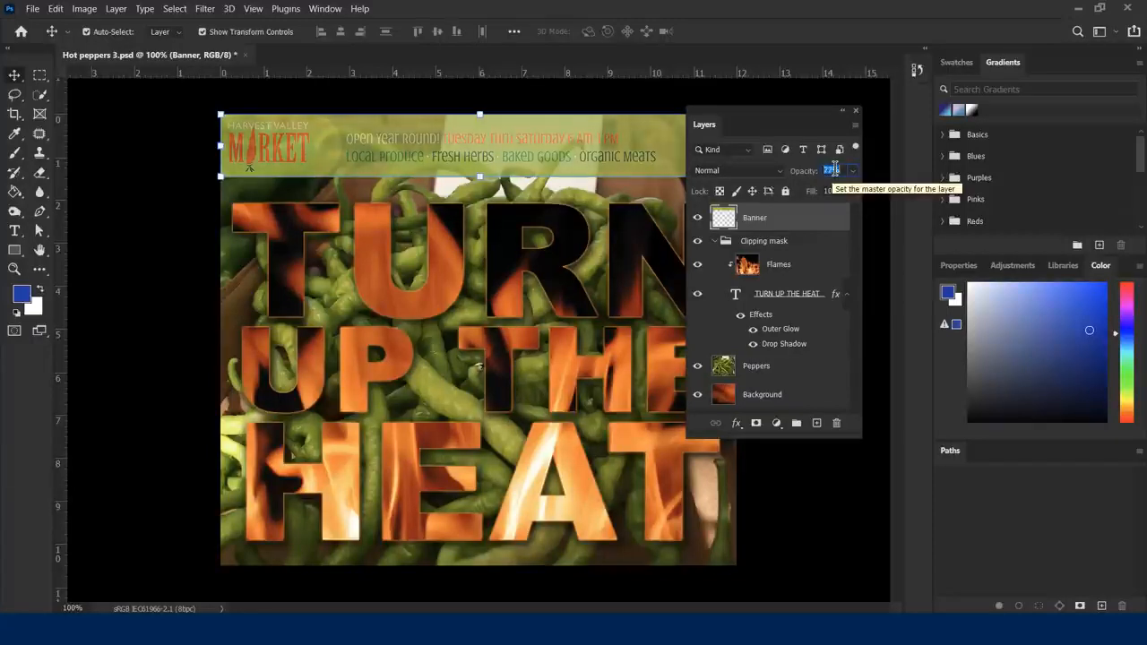
scroll(835, 170, "up", 8)
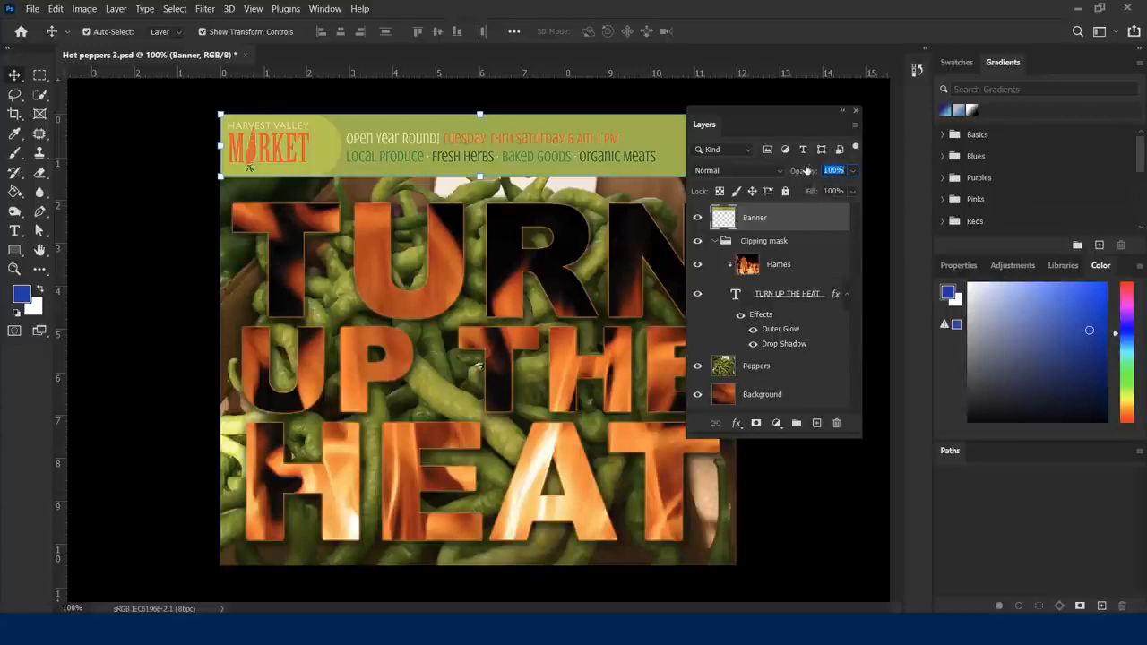
mouse_move(806, 170)
left_mouse_down()
mouse_move(779, 171)
mouse_move(806, 178)
mouse_move(786, 182)
mouse_move(821, 179)
left_mouse_up()
Step: Lock all attributes of the Banner layer and unlock it again
left_click(785, 195)
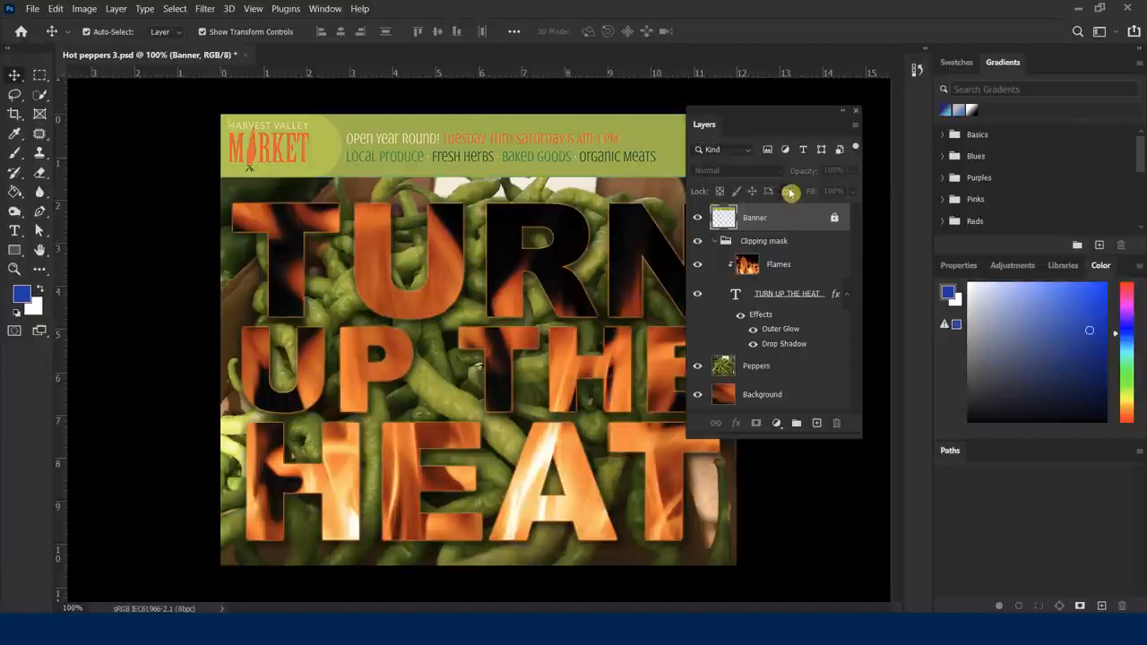
left_click(786, 193)
left_click(786, 194)
left_click(834, 217)
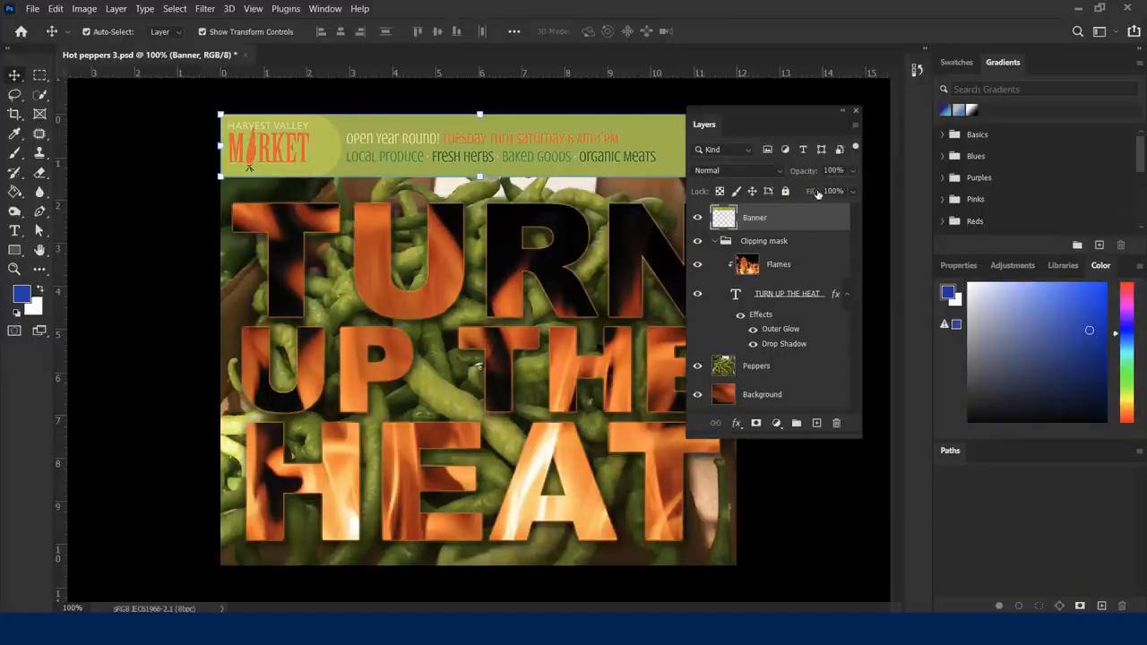
Step: Examine the Banner layer's fill control and the layer commands and color labels available for it
left_click_drag(852, 192, 852, 215)
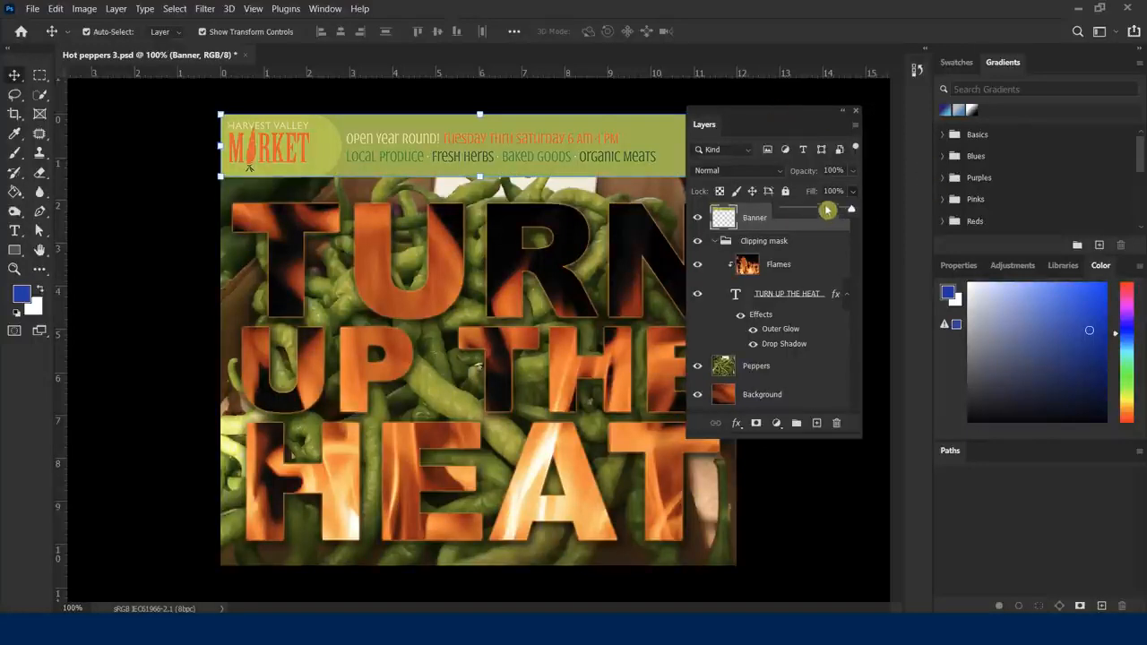
left_click(782, 120)
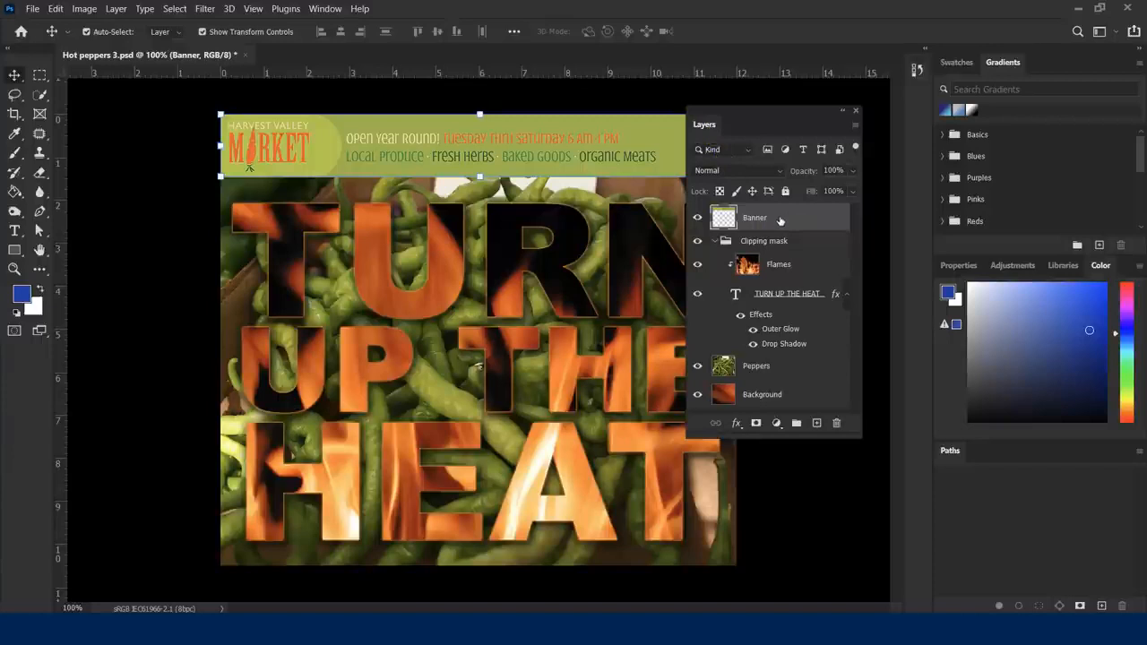
right_click(778, 220)
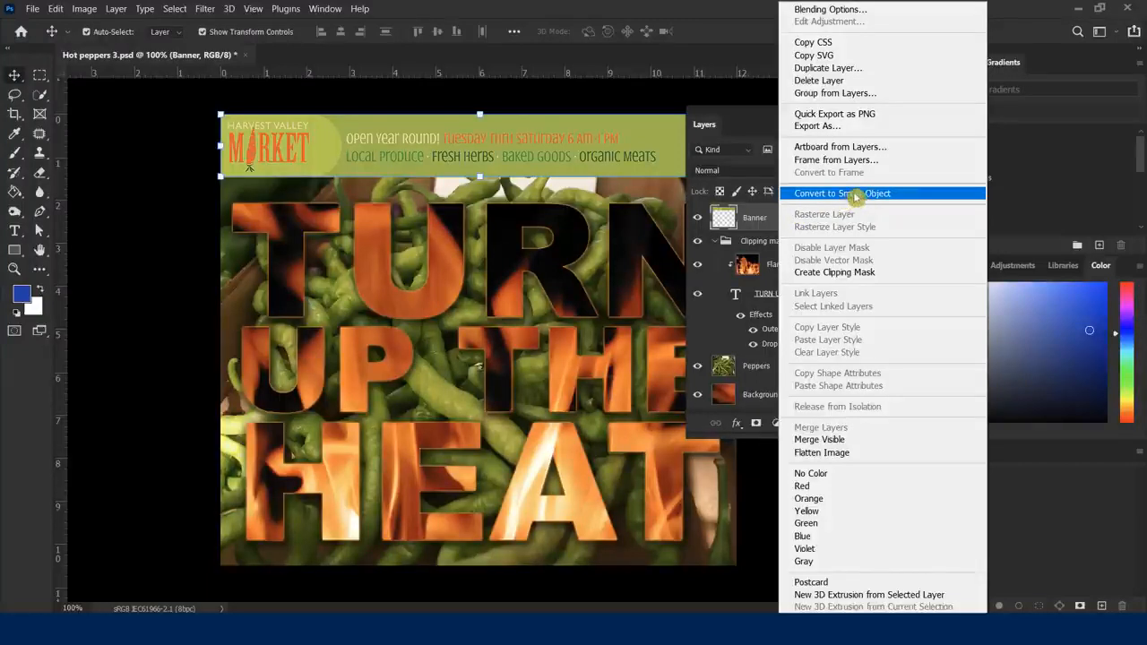
left_click(753, 227)
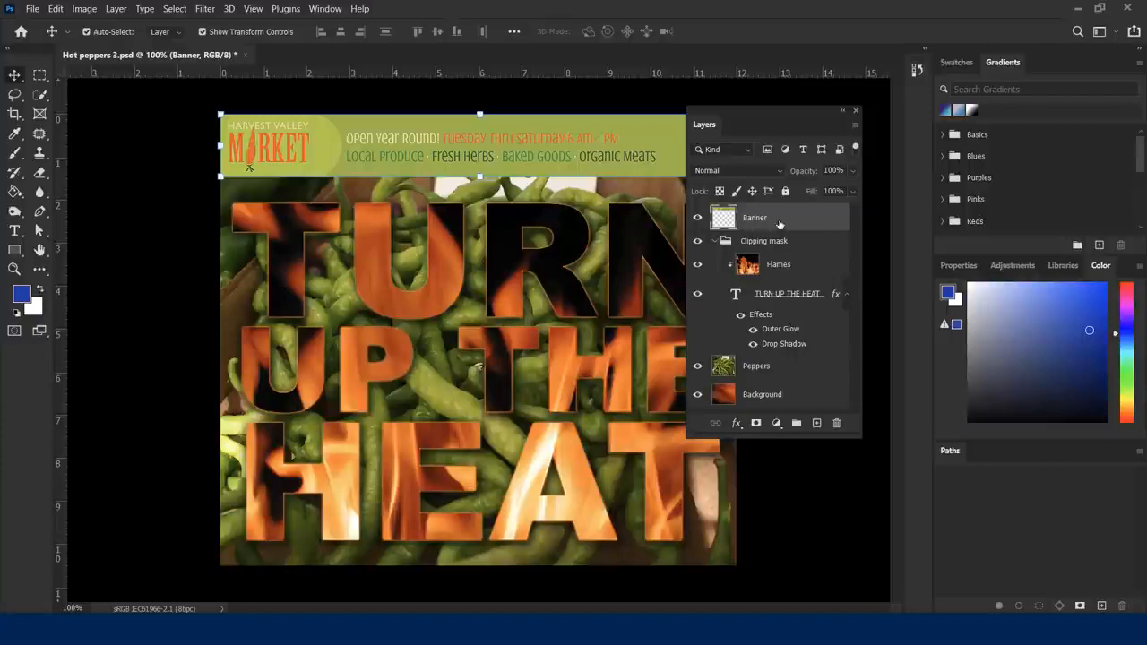
right_click(779, 224)
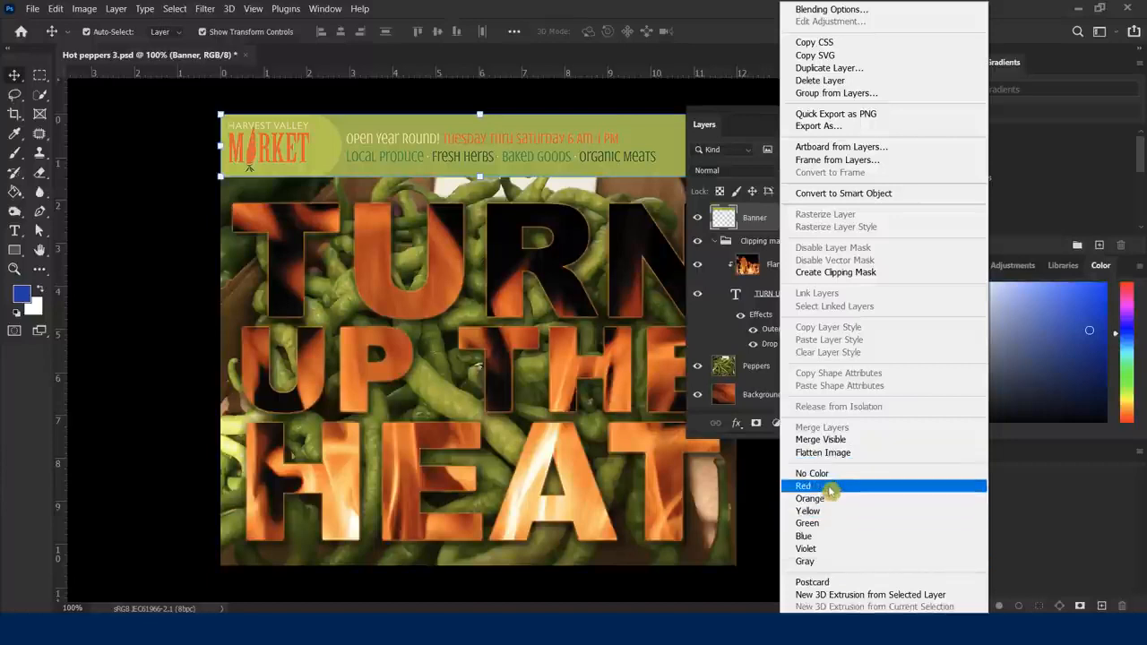
left_click(757, 247)
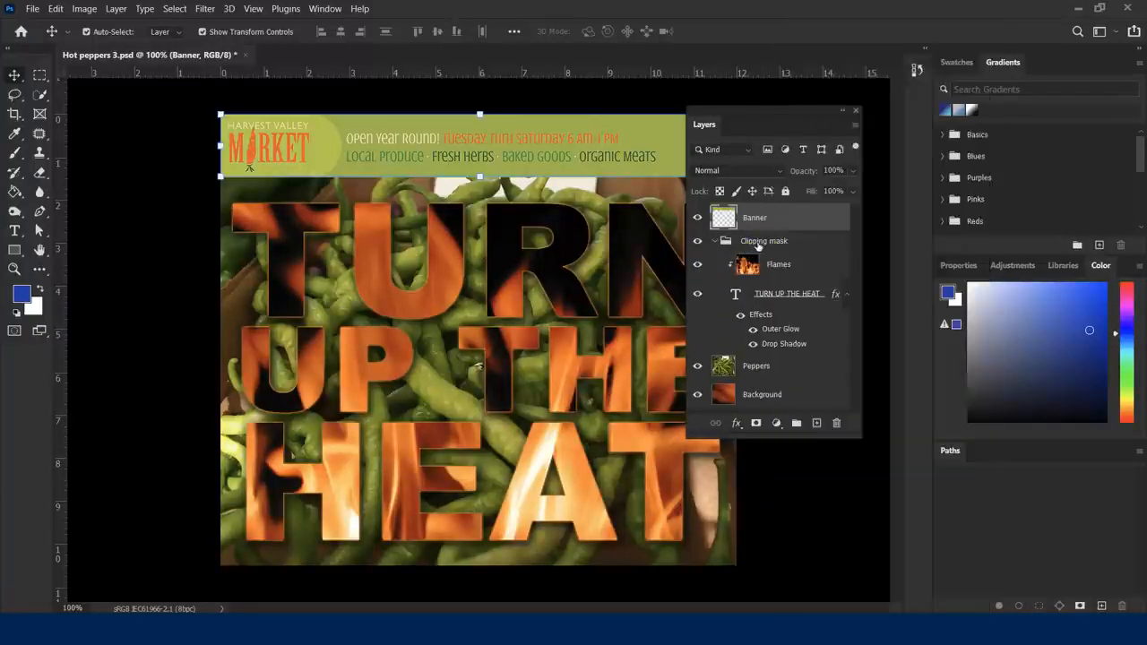
Step: Give the Clipping mask group a red color label
left_click(758, 243)
right_click(758, 244)
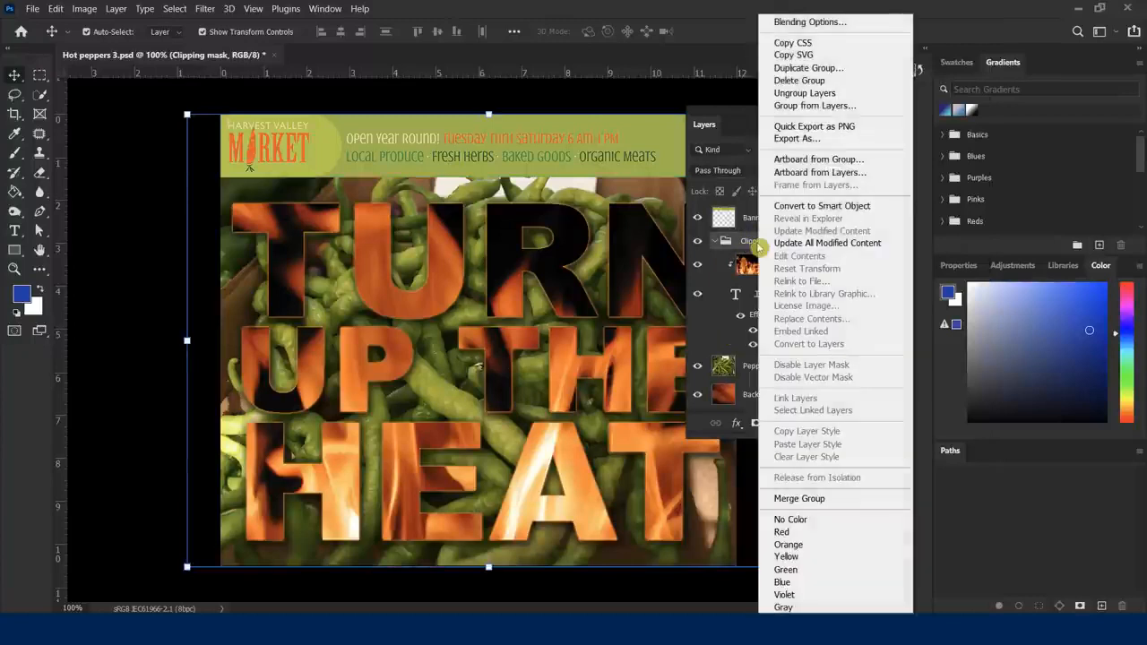
left_click(802, 533)
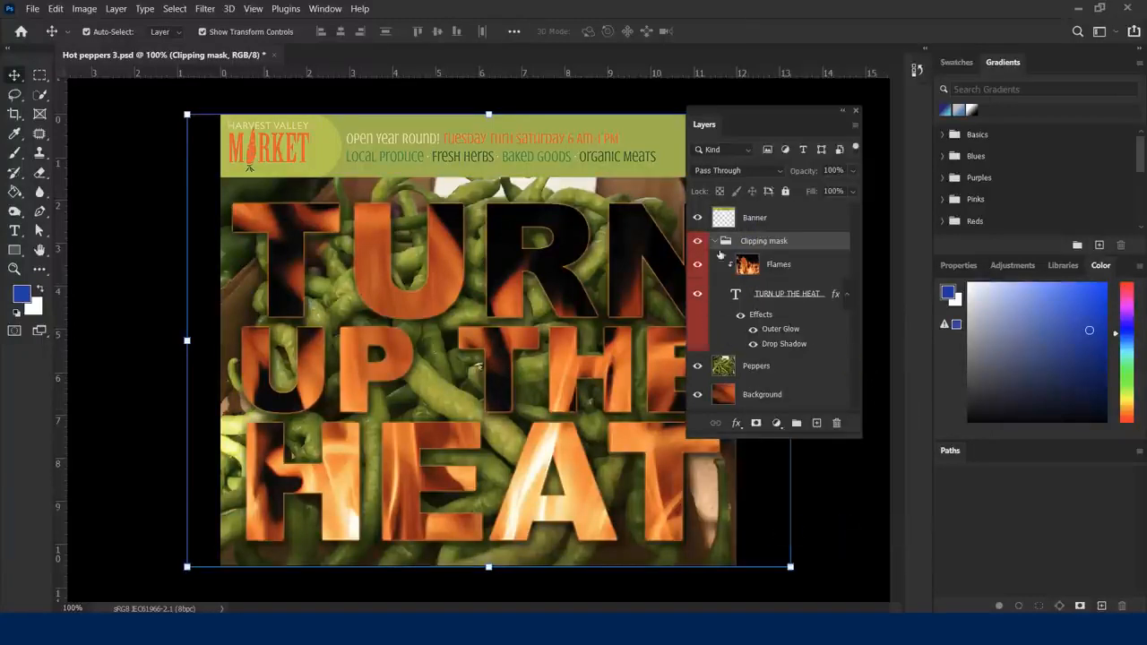
Step: Give the Banner layer a yellow color label
left_click(765, 221)
right_click(764, 220)
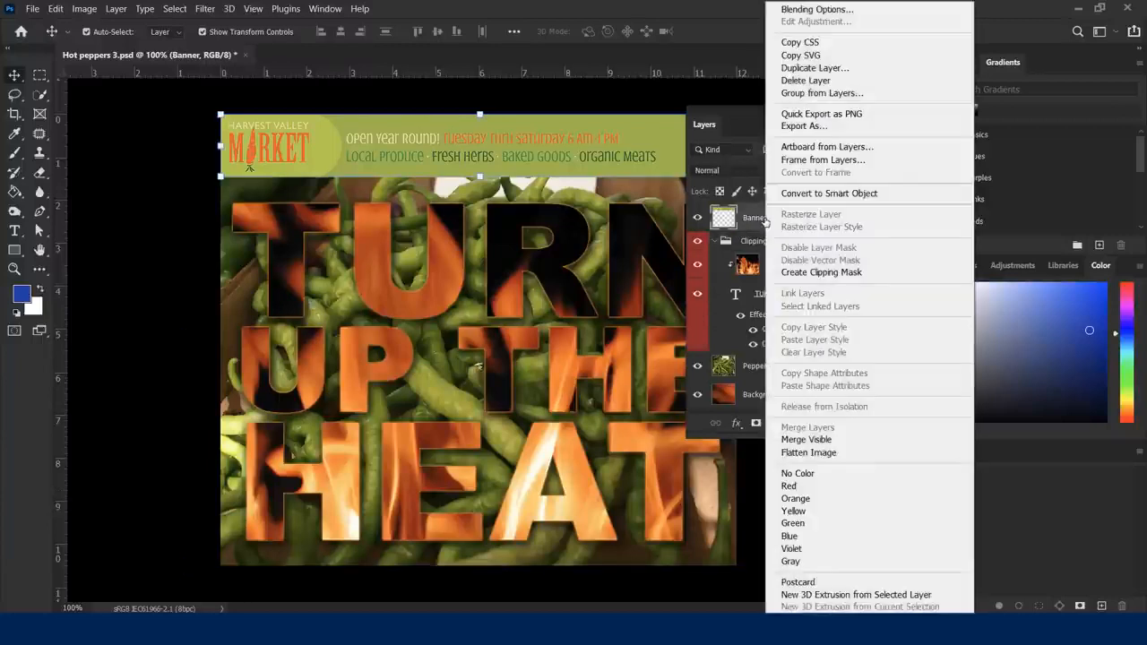
left_click(810, 512)
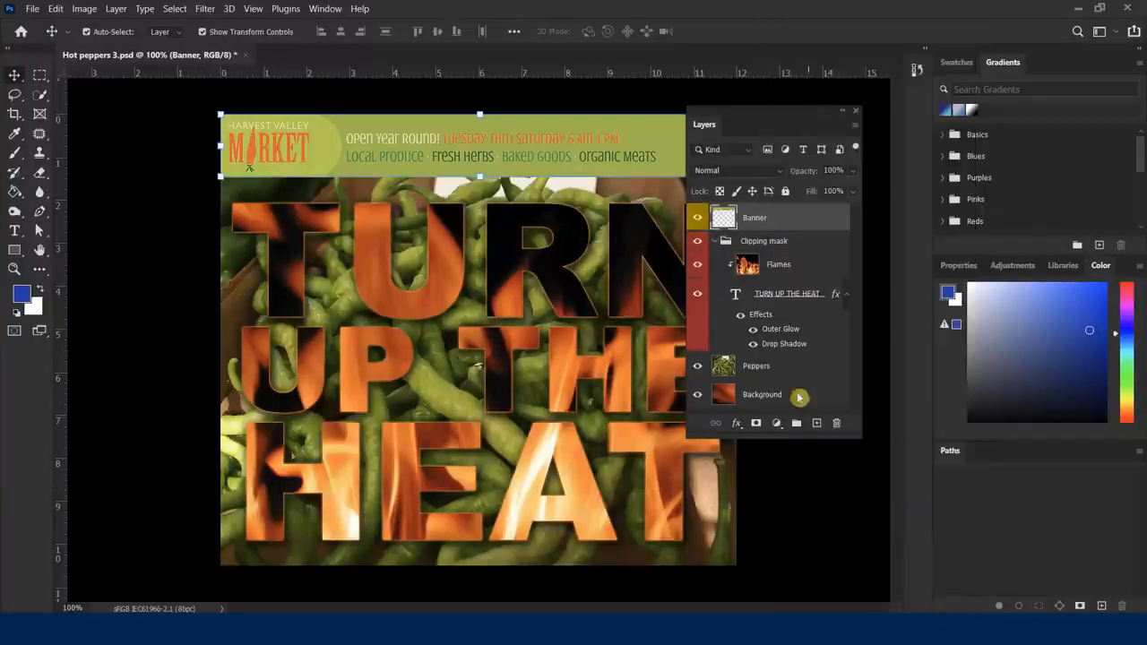
Step: Filter the layer list by color label, showing only the layers labeled Red
left_click(747, 151)
left_click(721, 219)
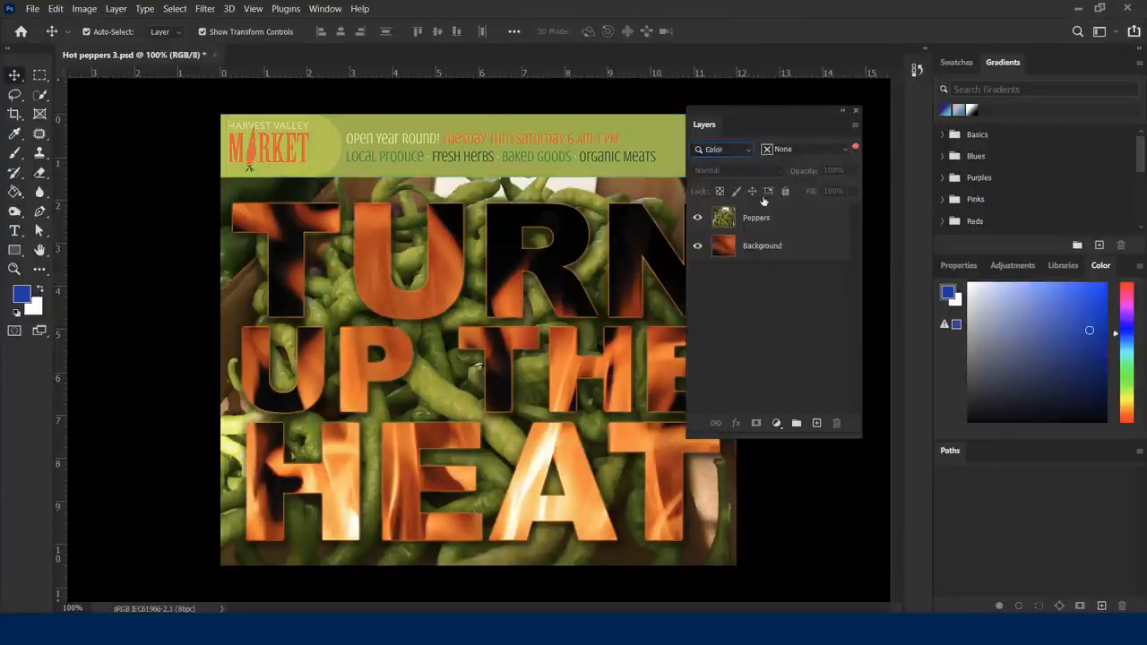
left_click(802, 153)
left_click(793, 185)
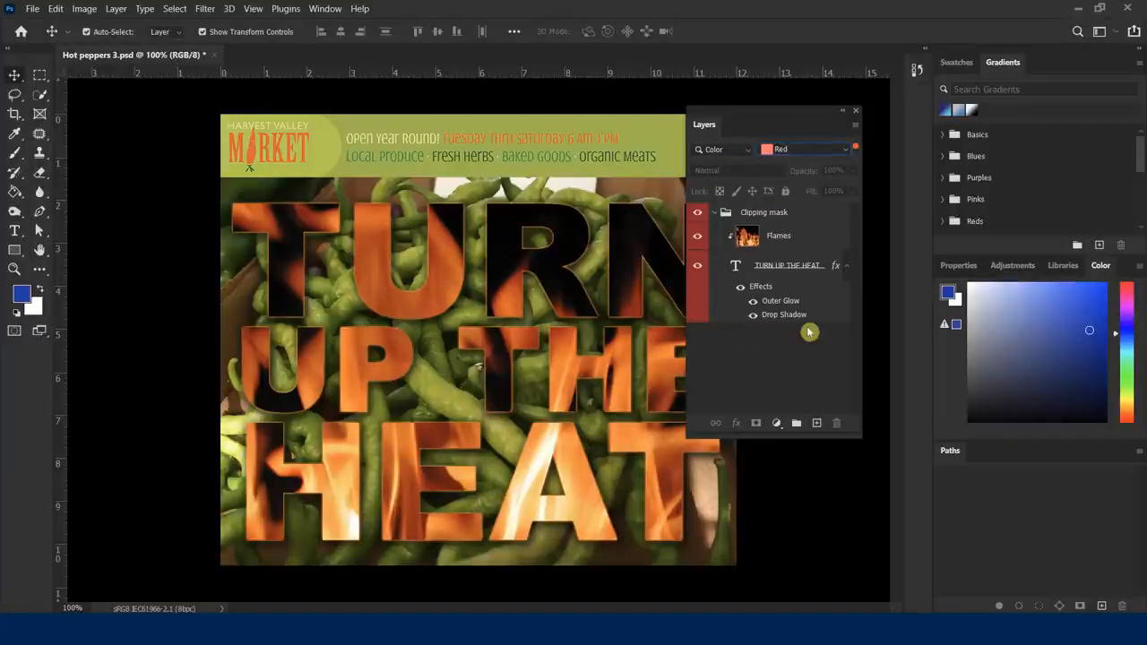
Step: Turn off layer filtering so the list is no longer restricted by color
left_click(746, 156)
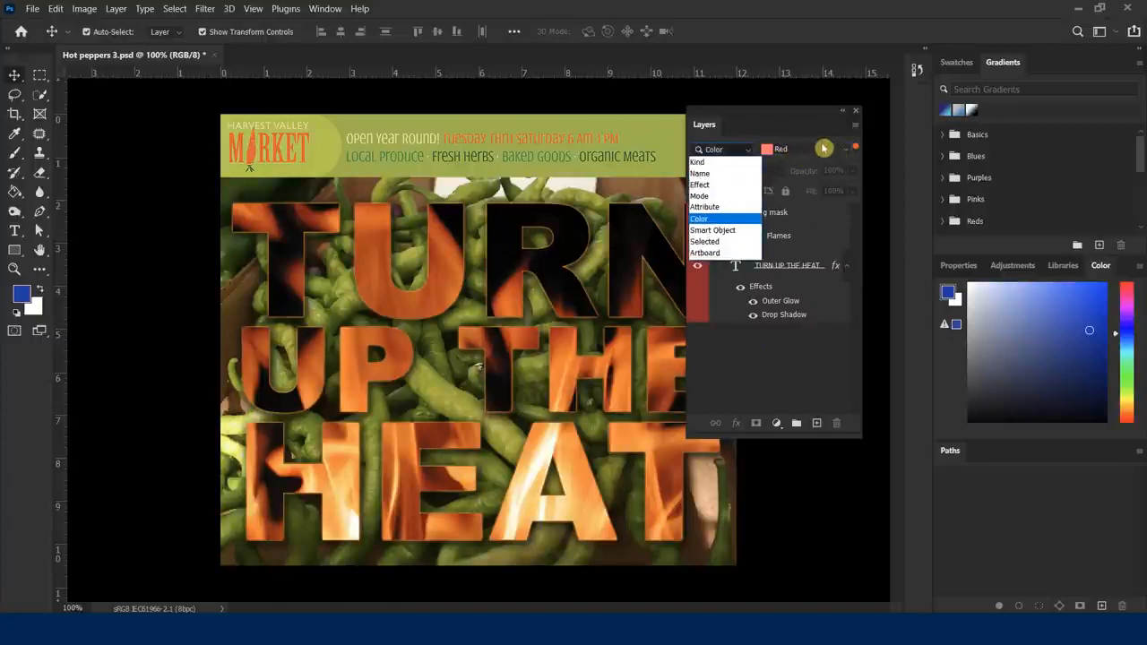
left_click(748, 154)
left_click(749, 154)
left_click(855, 150)
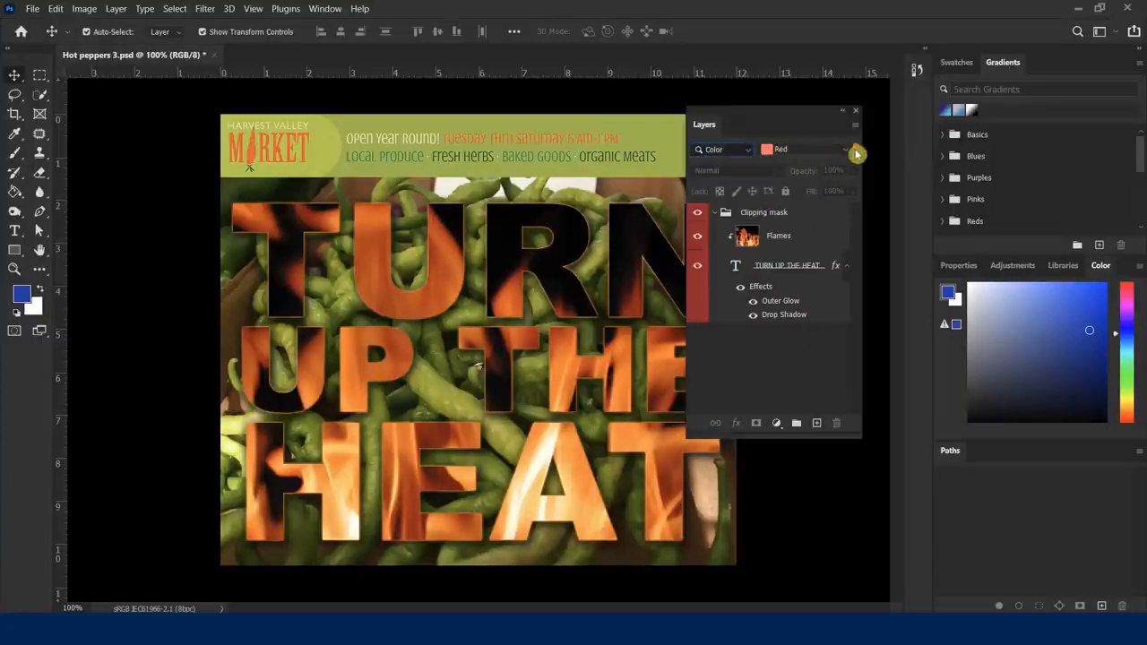
left_click(857, 152)
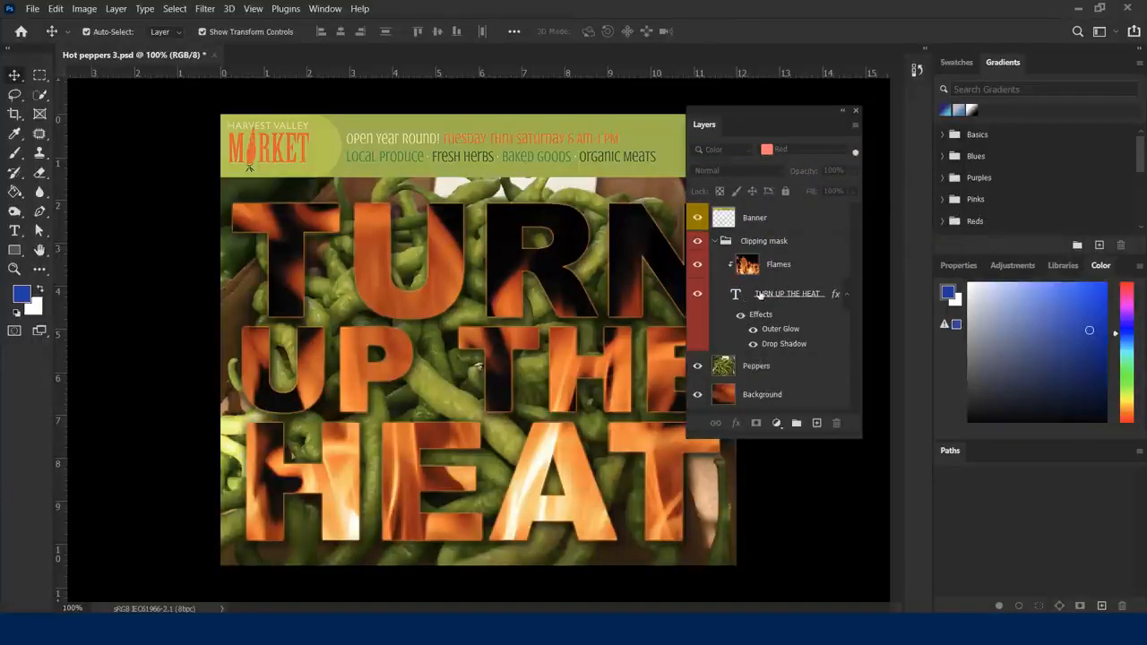
right_click(790, 216)
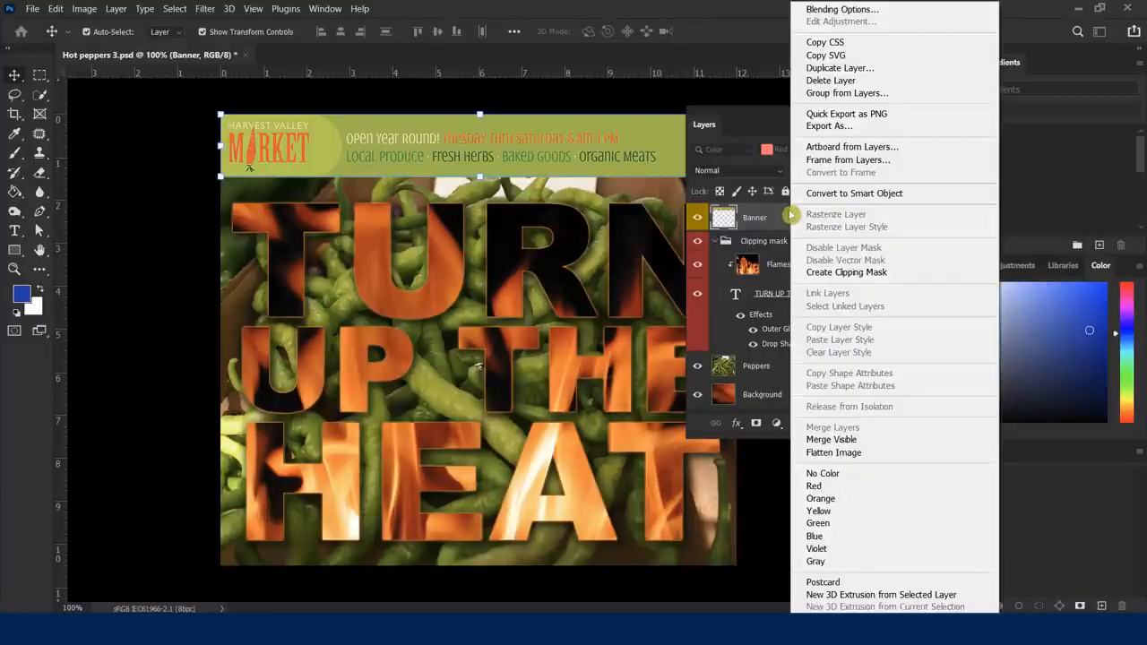
left_click(751, 122)
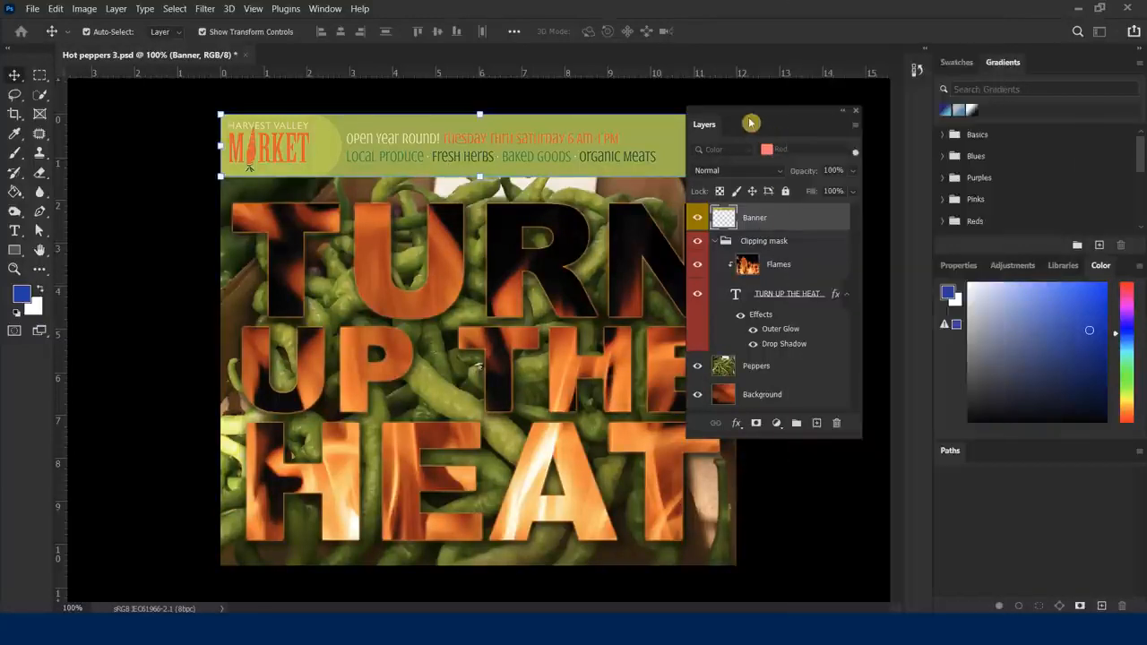
left_click(757, 250)
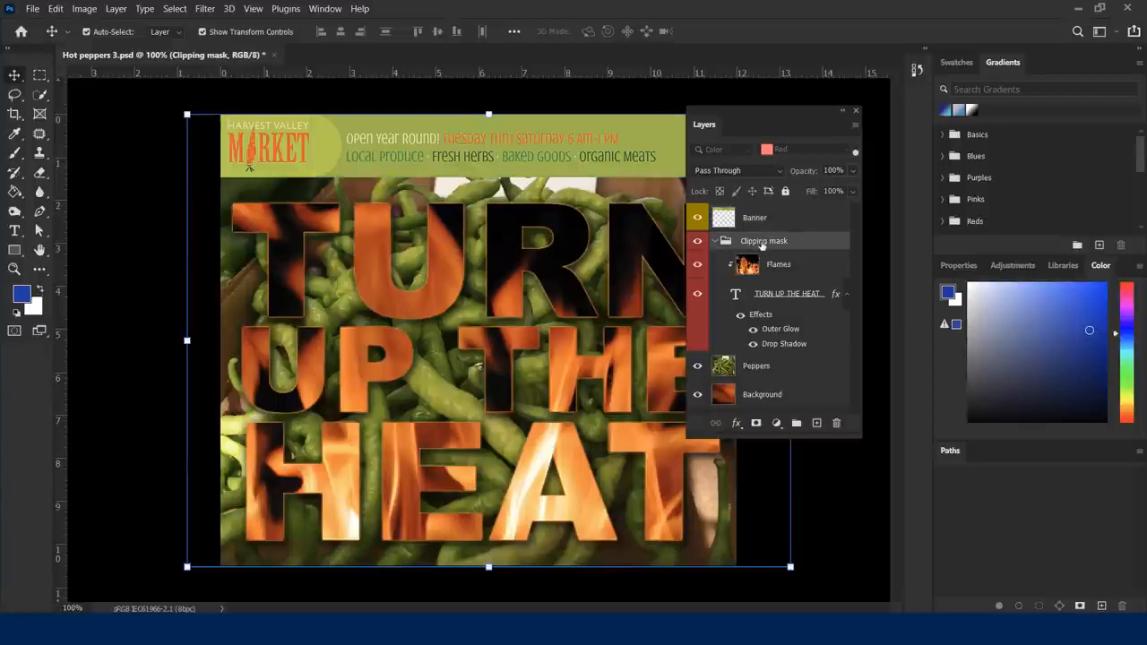
Step: Group the Peppers and Background layers and name the group Images
left_click(761, 367)
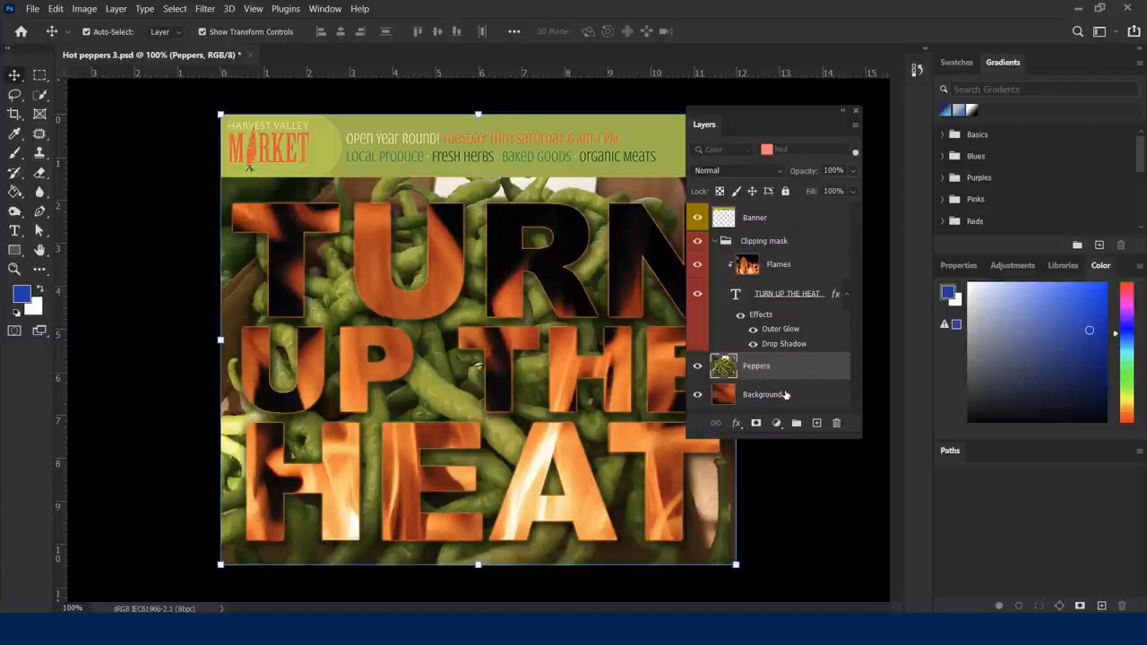
left_click(785, 395, "shift")
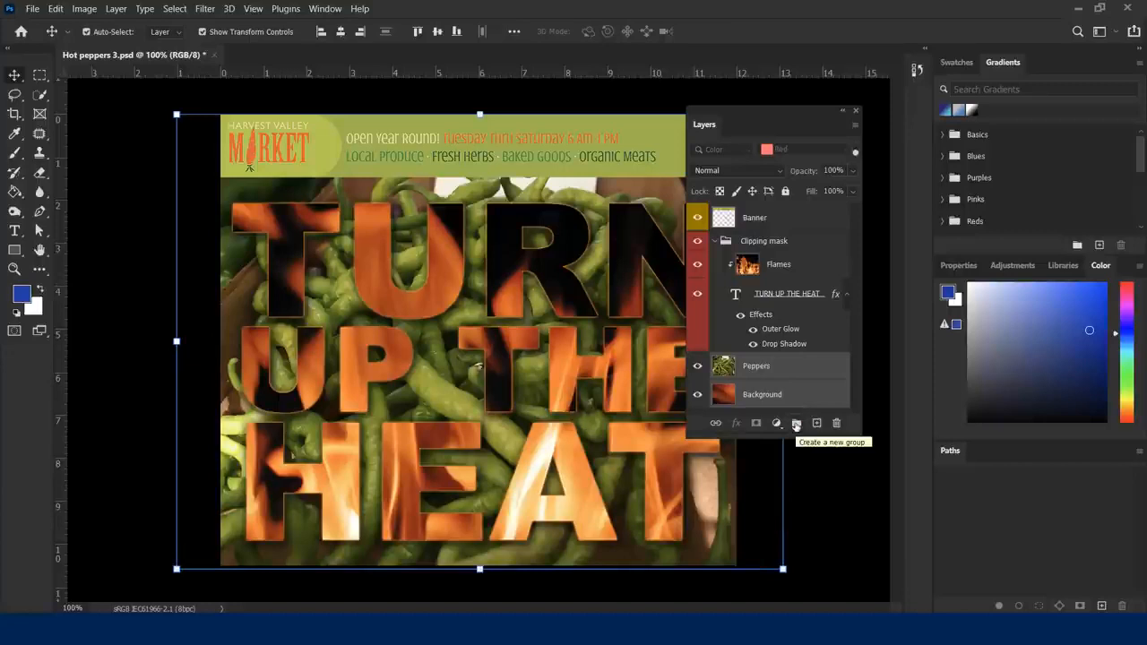
left_click(795, 424)
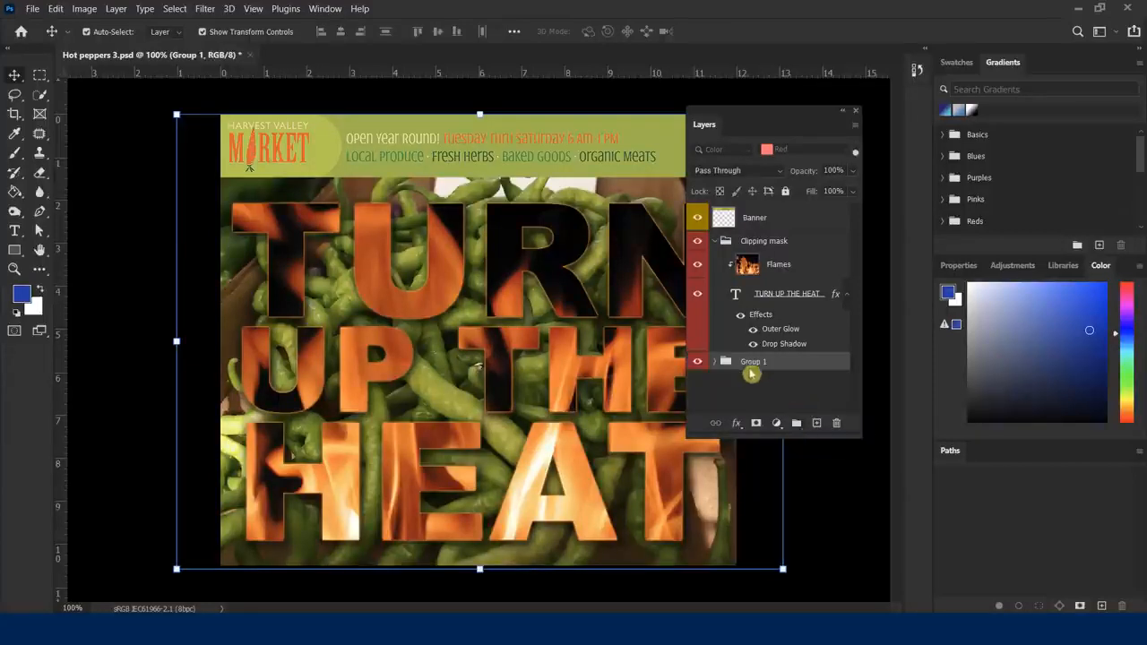
double_click(751, 363)
type("Images")
left_click(806, 378)
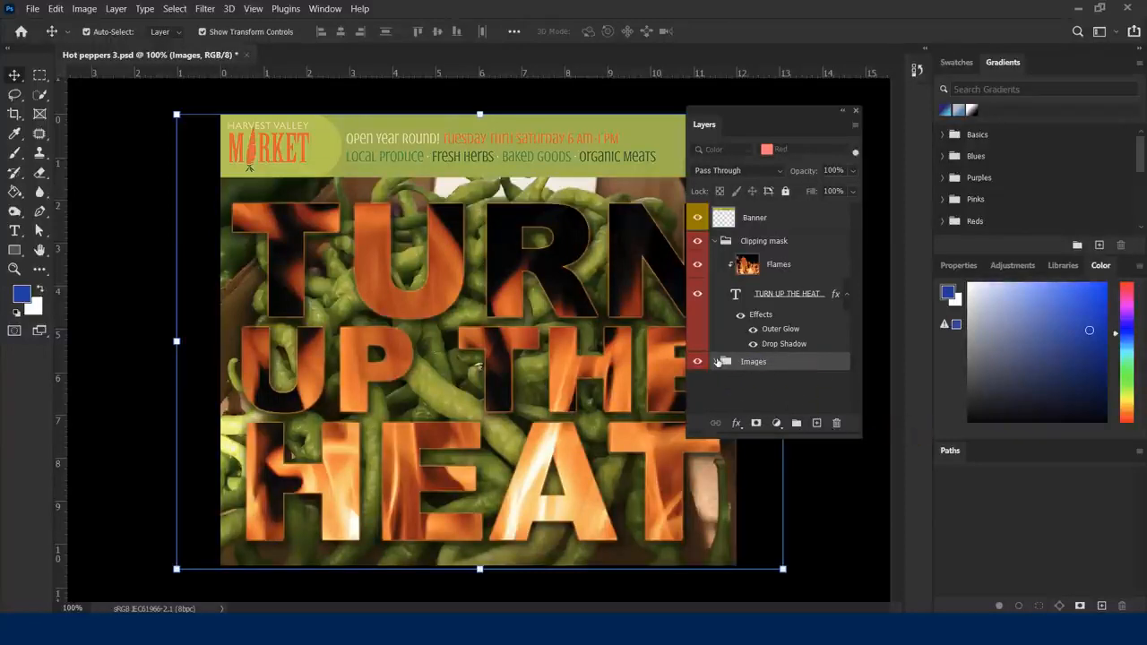
Step: Expand the Images group to reveal its layers and reposition the floating Layers panel slightly
left_click(717, 361)
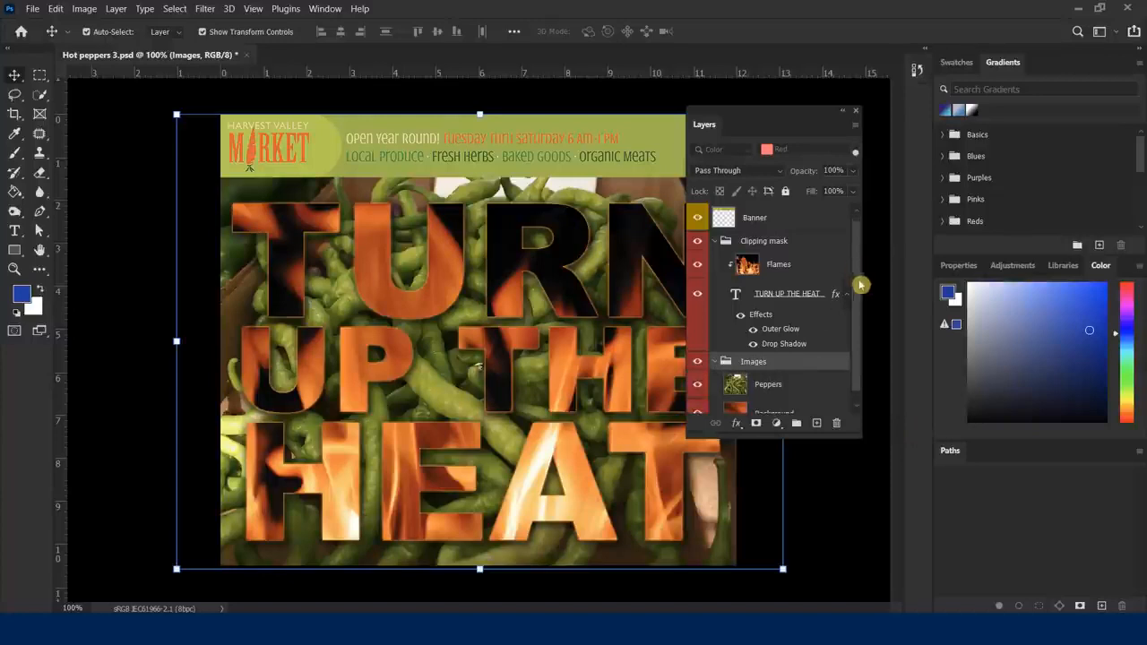
left_click_drag(859, 275, 848, 341)
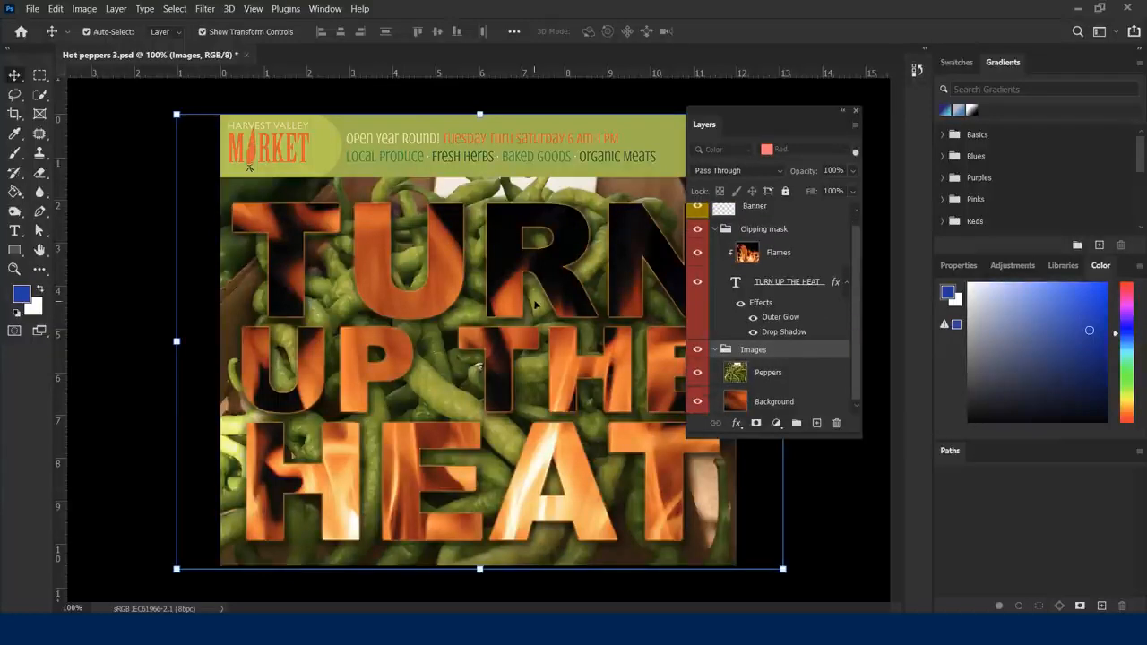
left_click_drag(756, 118, 732, 126)
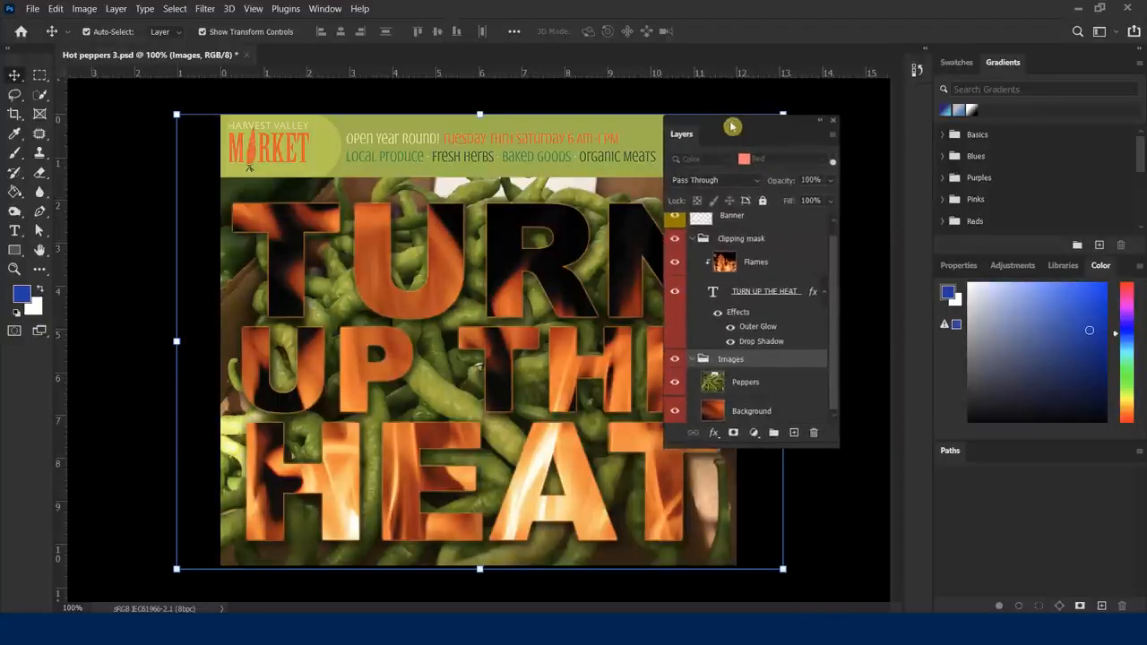
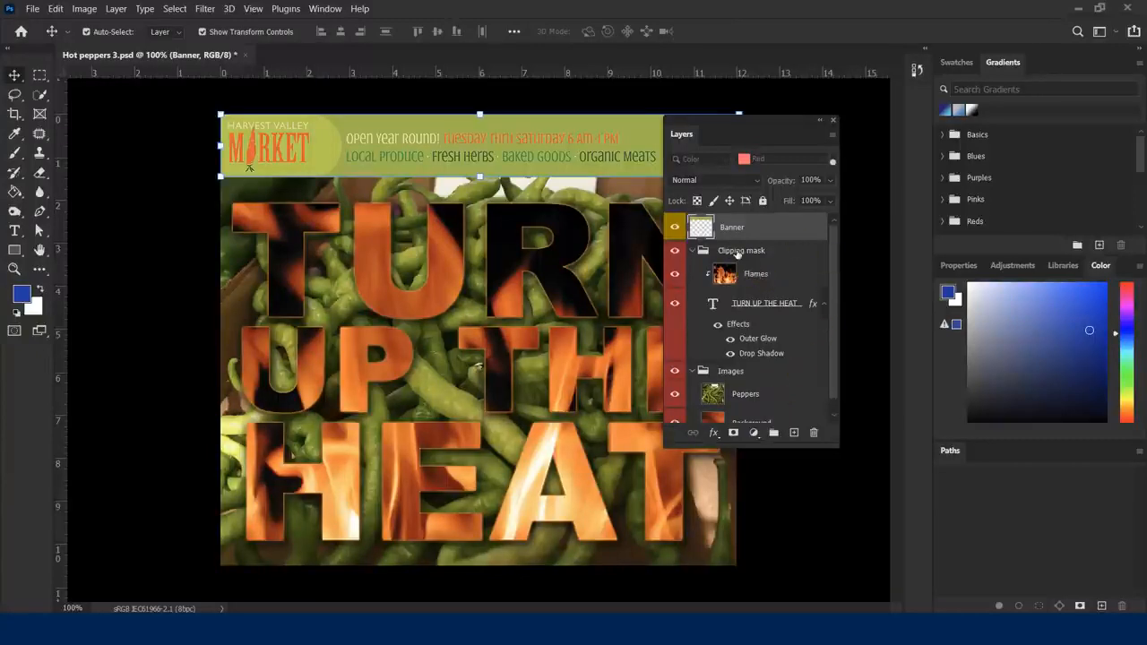
Step: Compare the blend modes of the Clipping mask group and the Banner, Peppers and Background layers
left_click(738, 253)
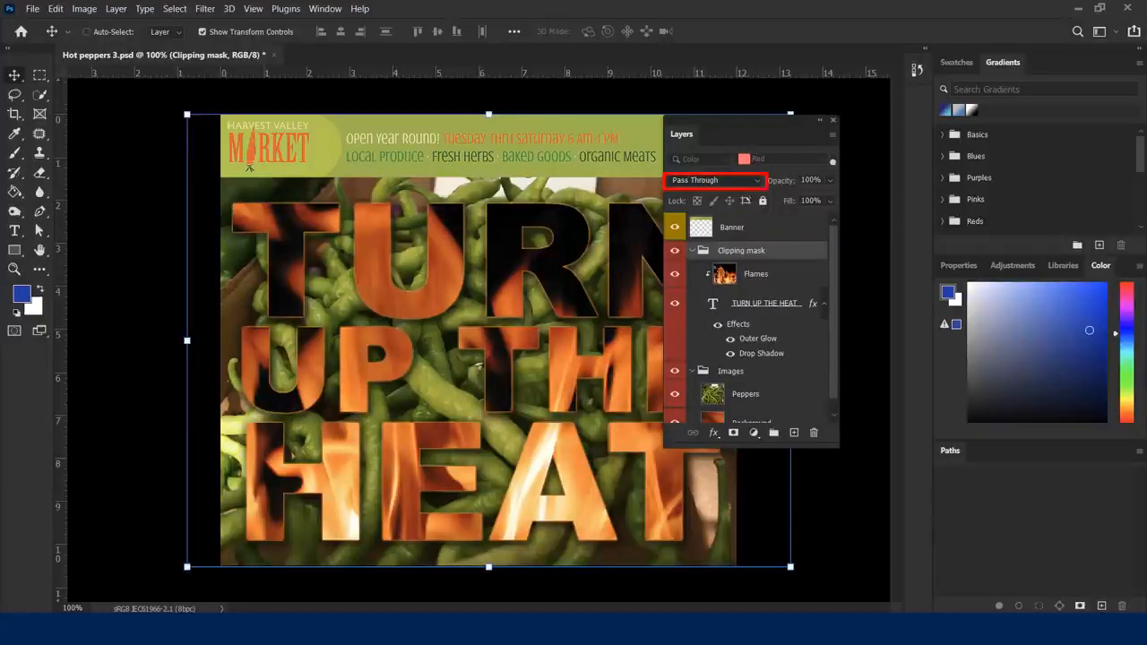
left_click(737, 229)
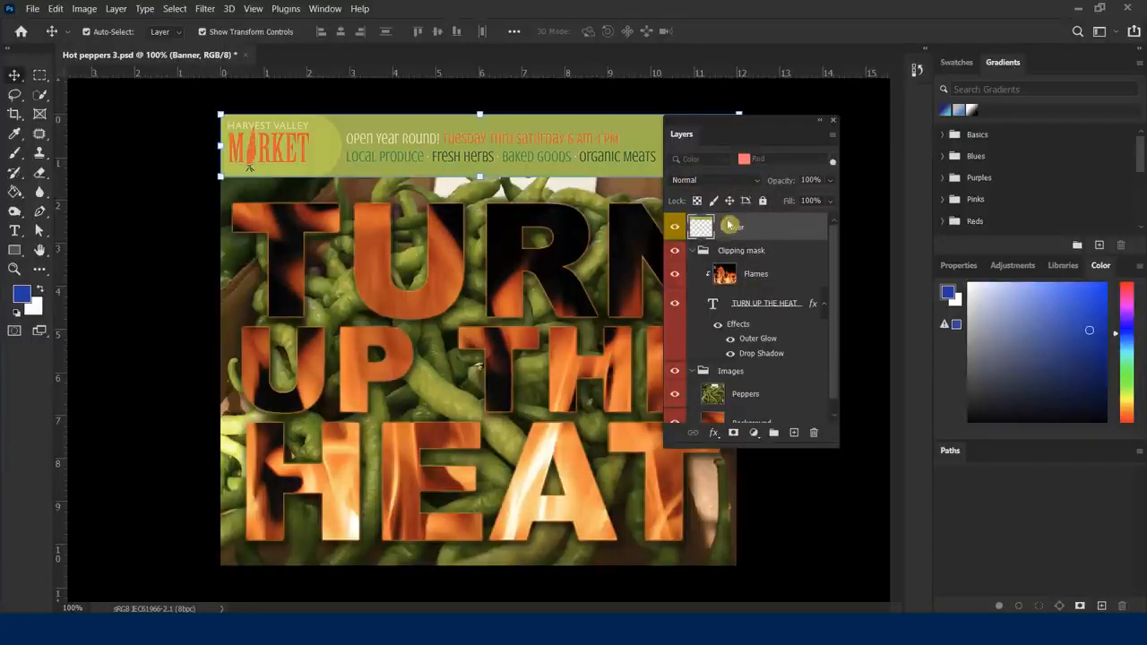
left_click(743, 252)
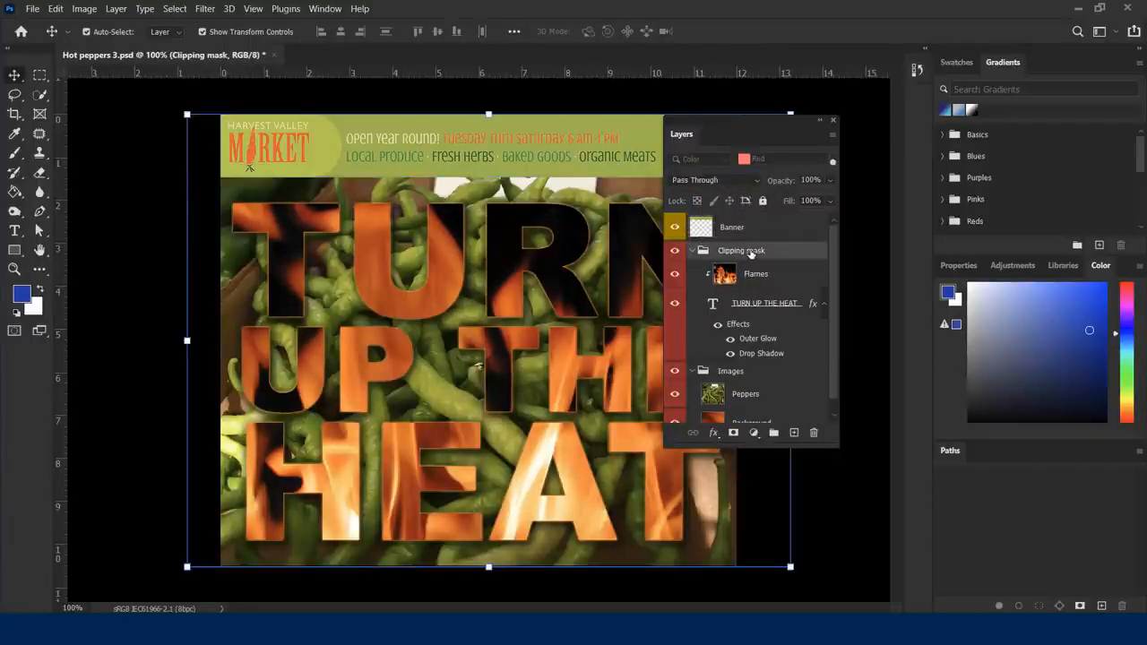
left_click(740, 404)
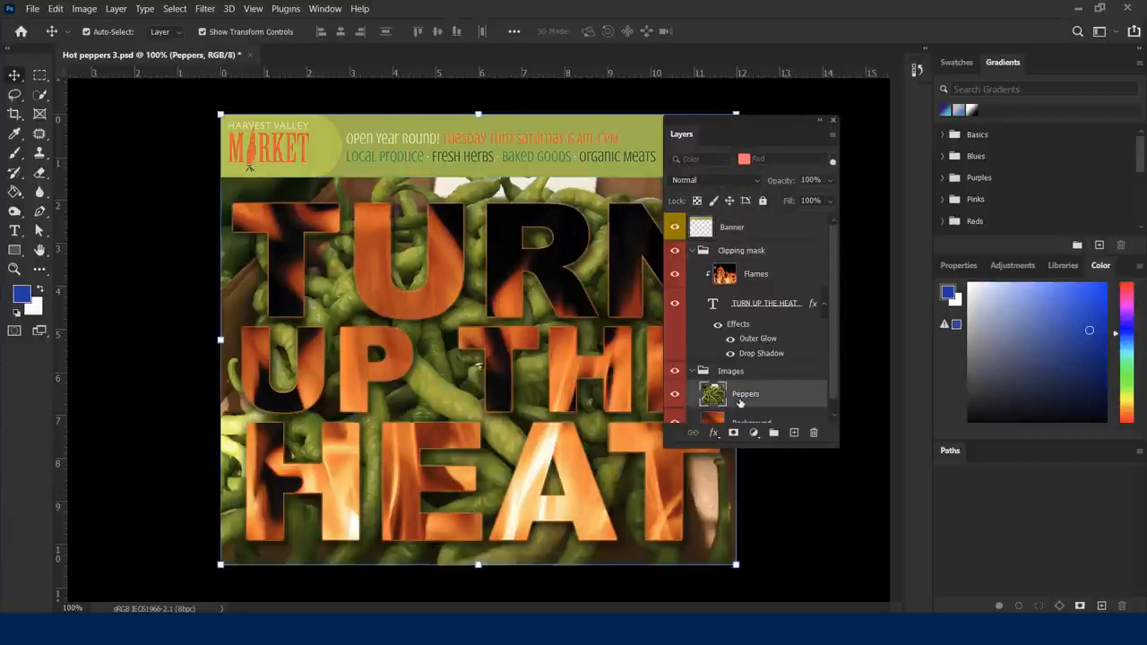
scroll(834, 359, "down", 1)
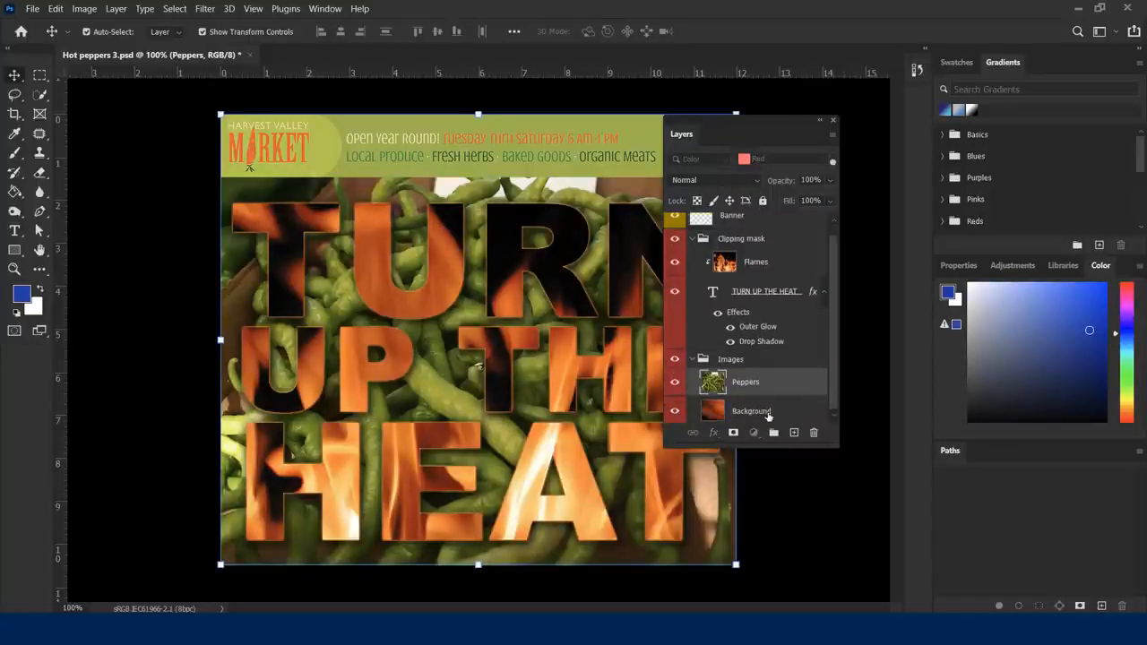
left_click(767, 415)
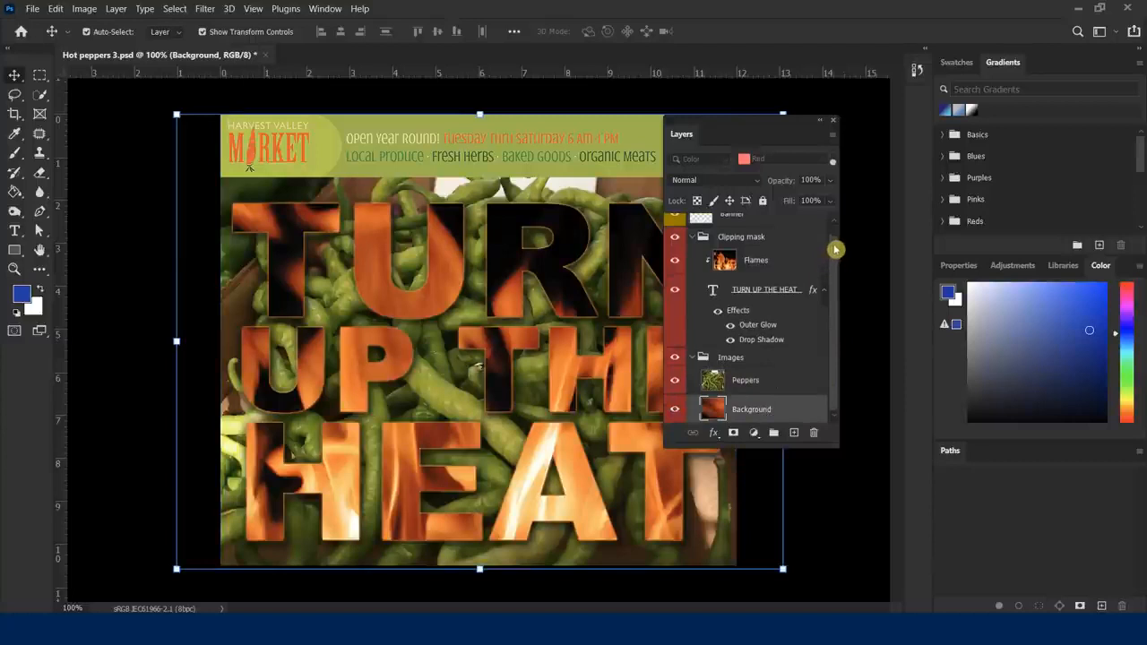
scroll(834, 249, "up", 1)
Step: Set the Clipping mask group's blend mode to Normal and preview the other available blend modes on it
left_click(757, 253)
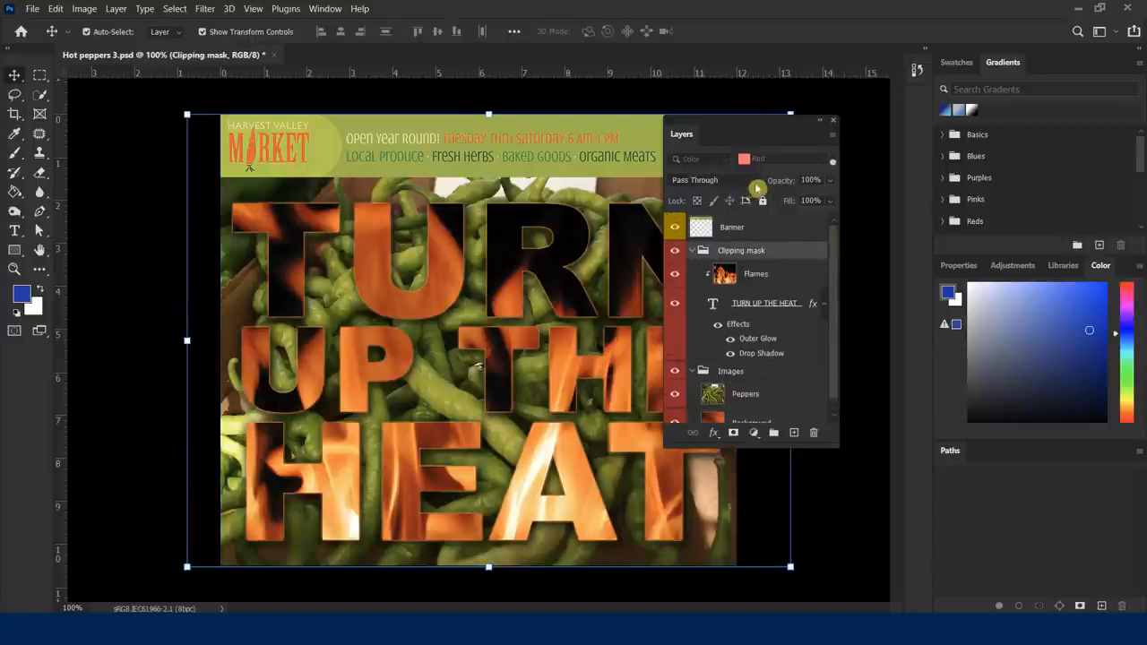
left_click(757, 188)
left_click(724, 215)
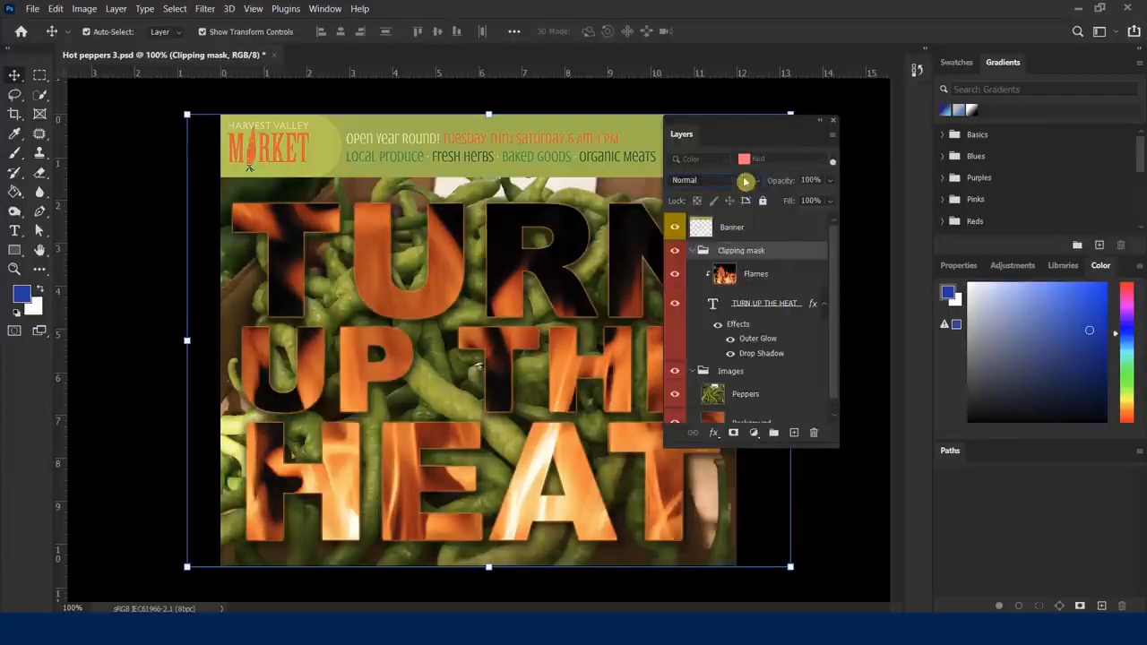
left_click(744, 183)
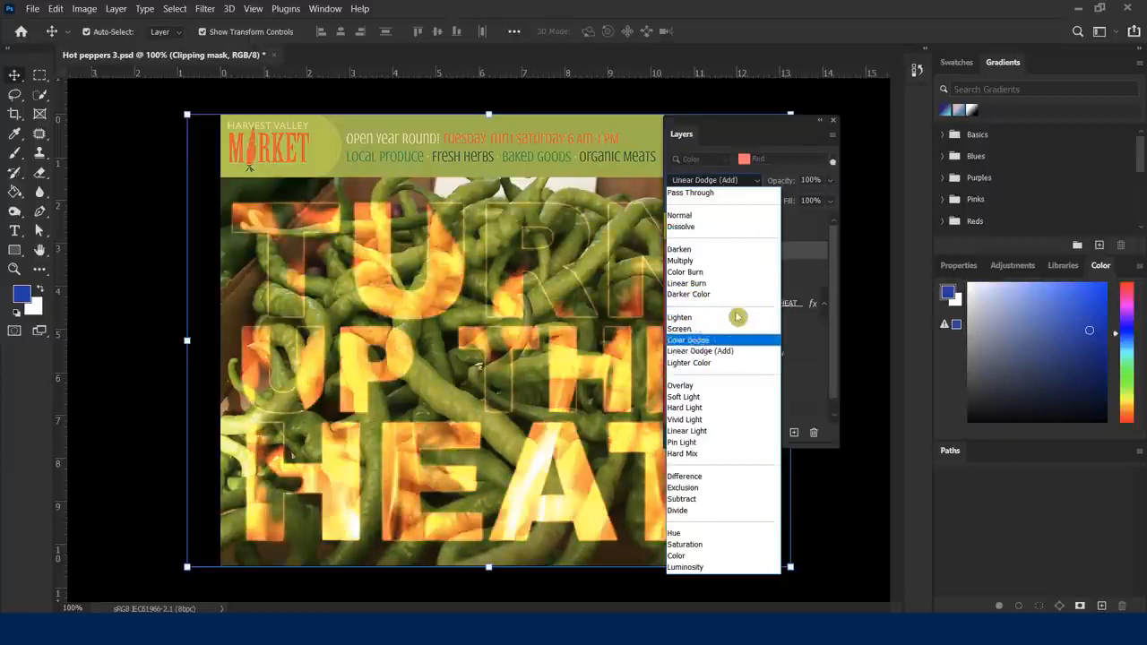
left_click(801, 236)
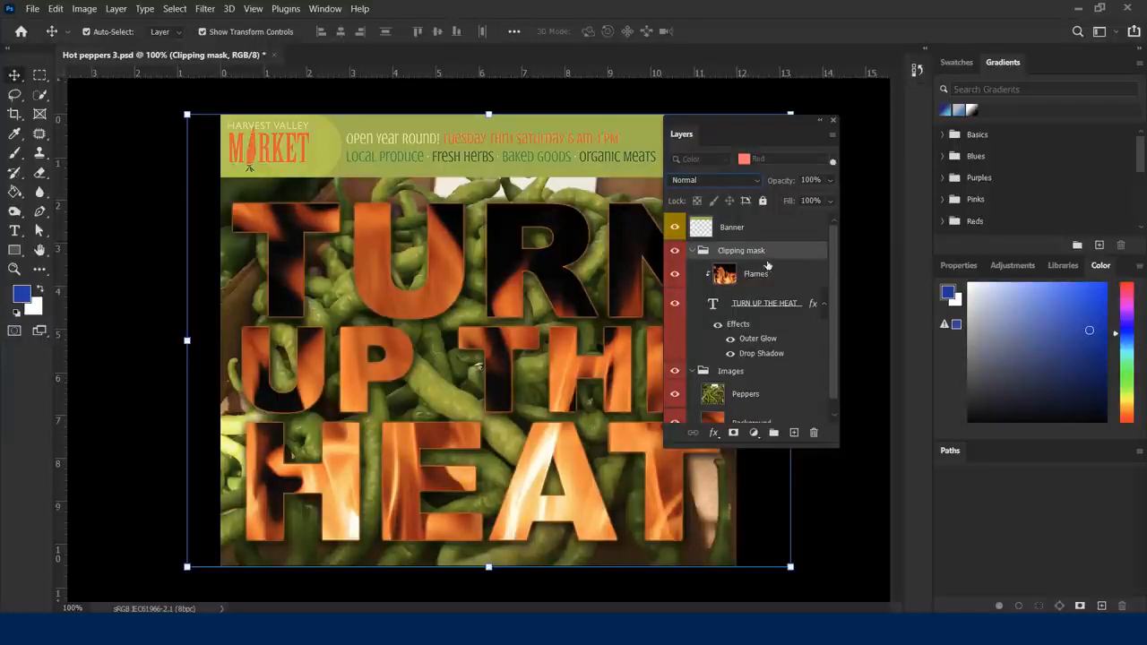
Step: Select the Peppers layer in the Images group, hide it briefly and show it again
left_click(832, 283)
left_click_drag(832, 282, 835, 307)
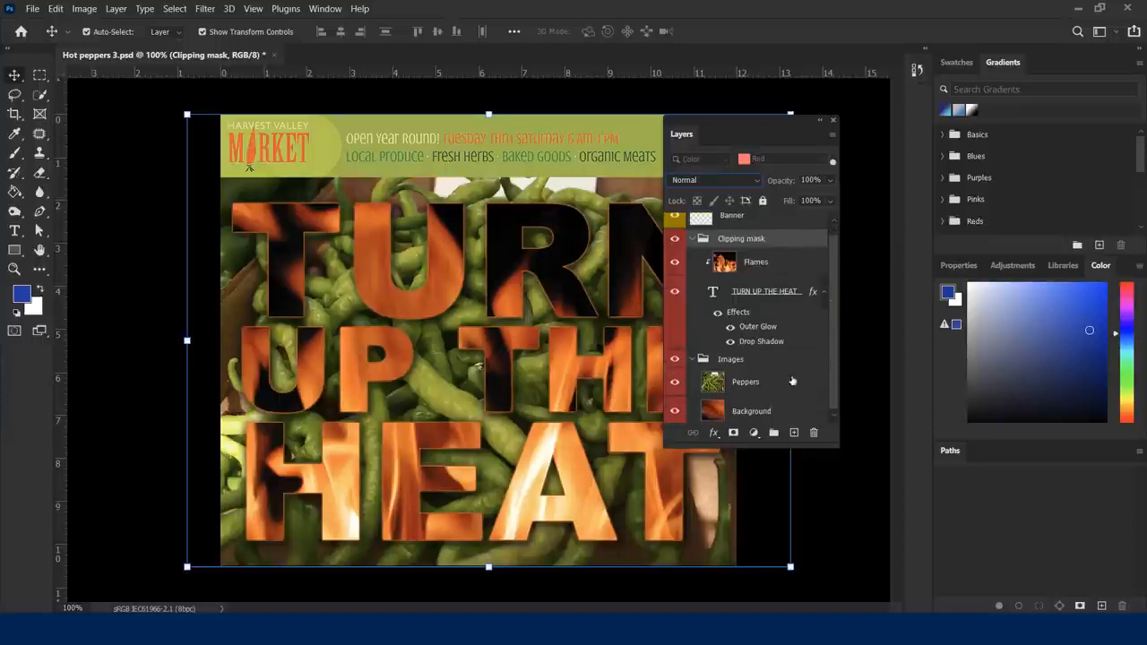
left_click(738, 383)
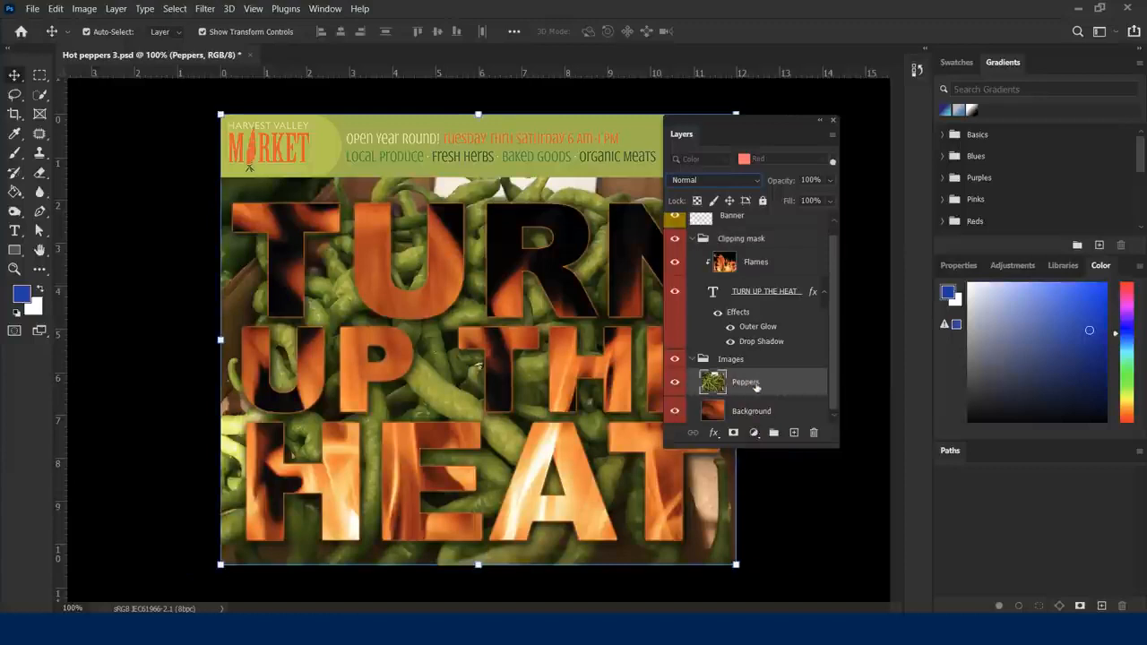
left_click(675, 385)
left_click(675, 384)
Step: Try the Dissolve and Darken blend modes on the Peppers layer, leaving it set to Darken
left_click(759, 182)
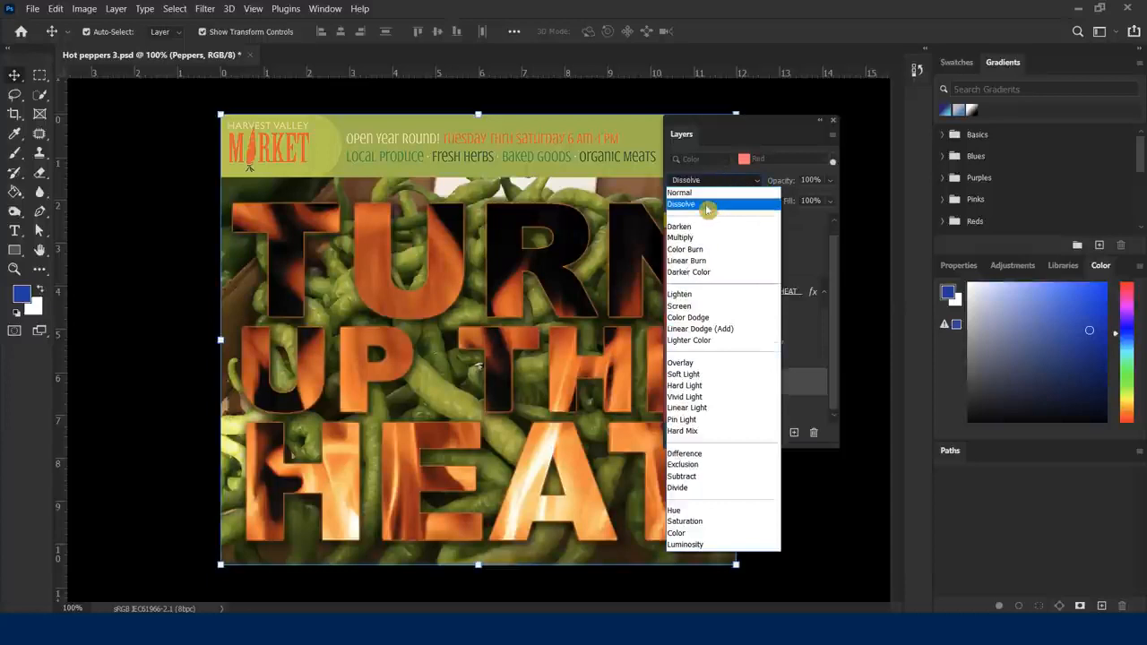
left_click(712, 204)
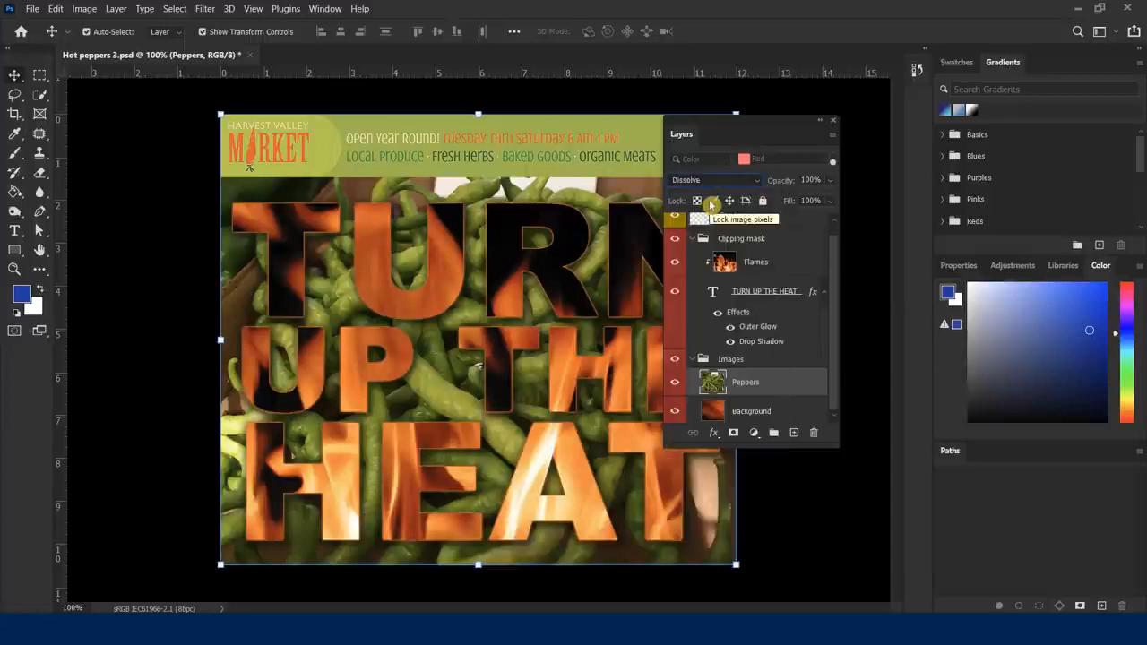
key("Down")
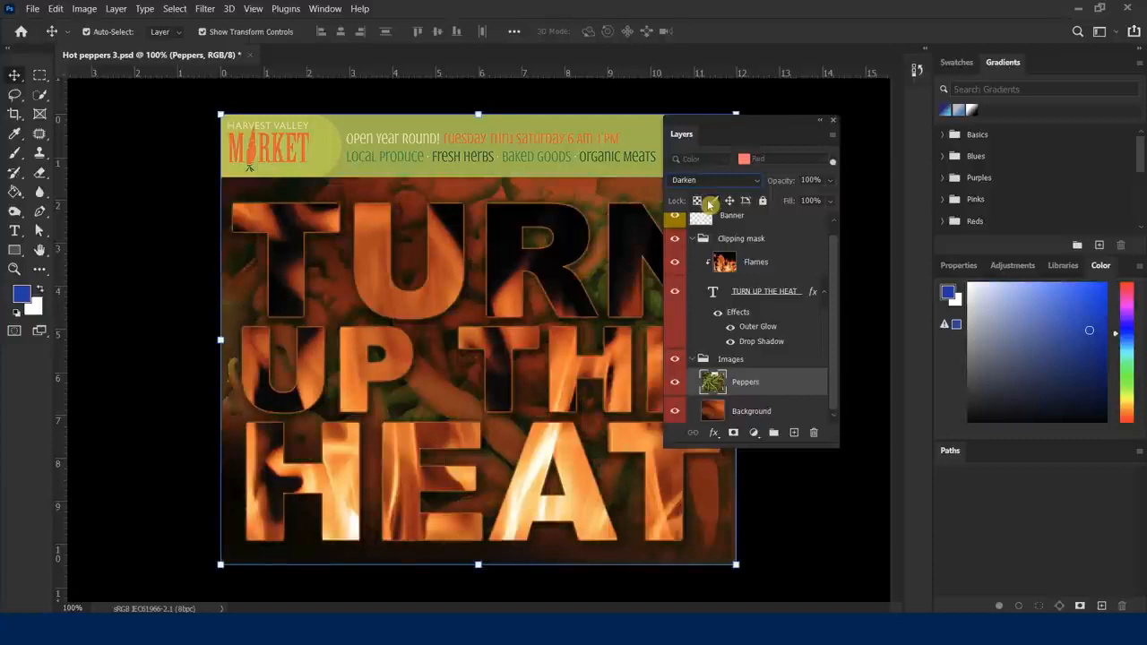
key("Up")
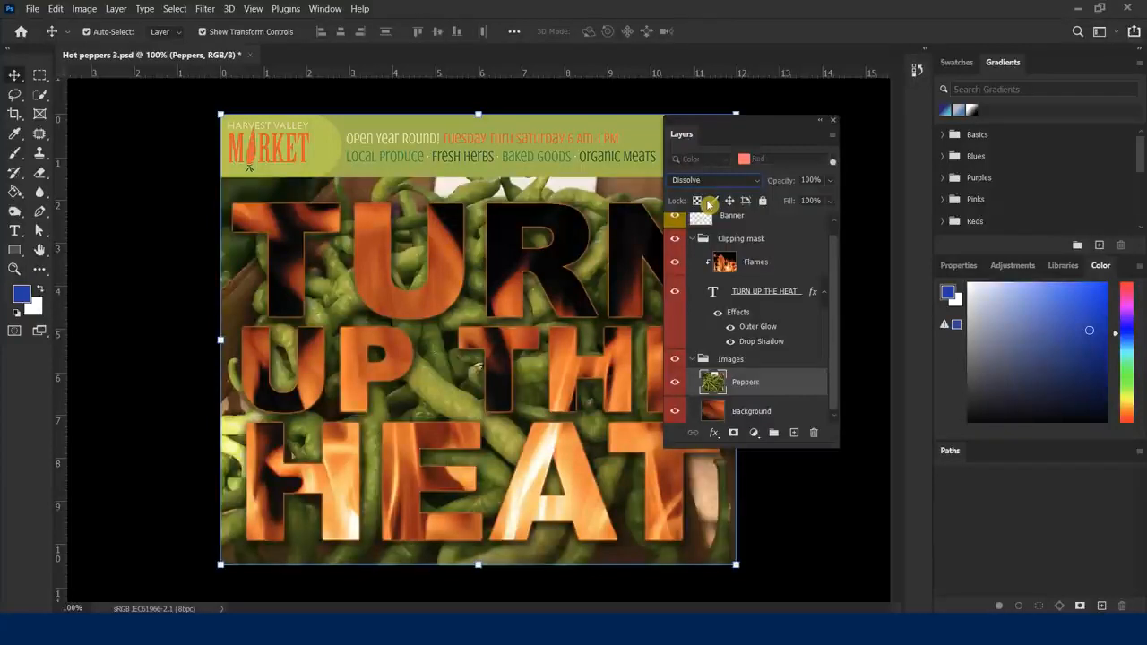
key("Down")
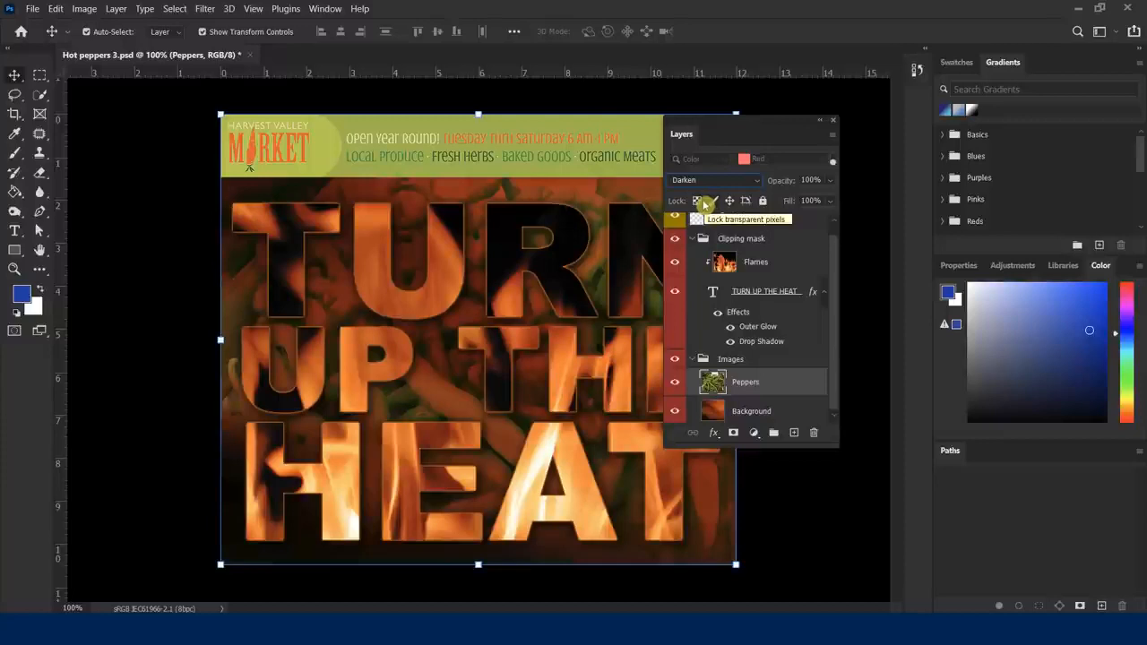
Step: Cycle the Peppers layer's blend mode from Multiply through the darkening, lightening and contrast modes, leaving it set to Linear Light
key("shift+plus")
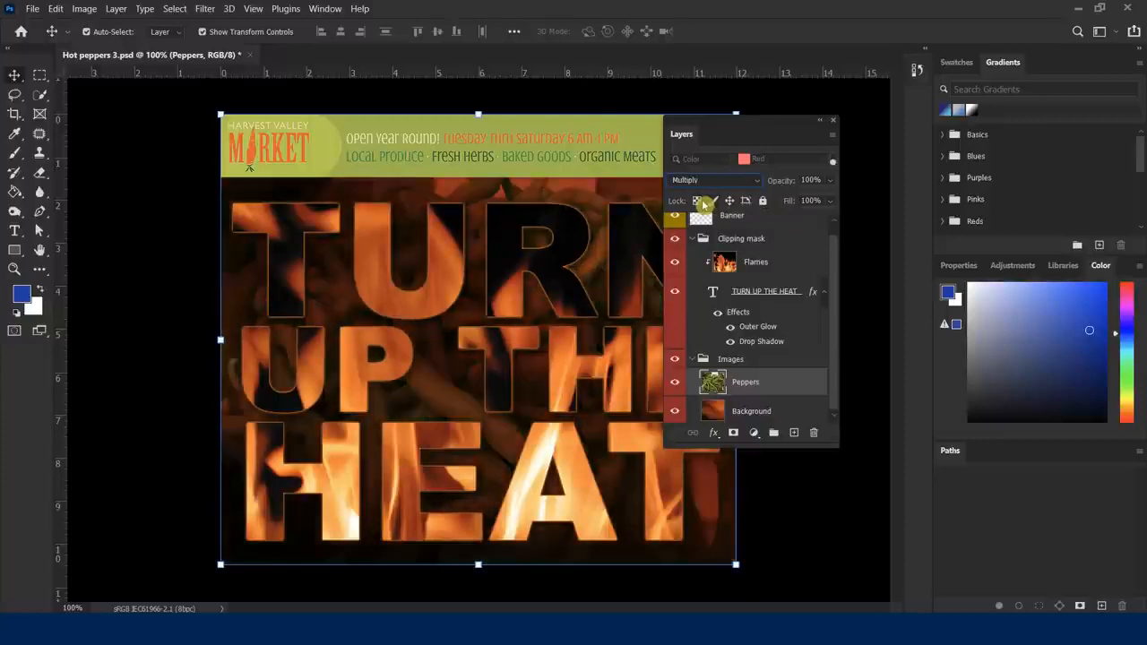
key("shift+plus")
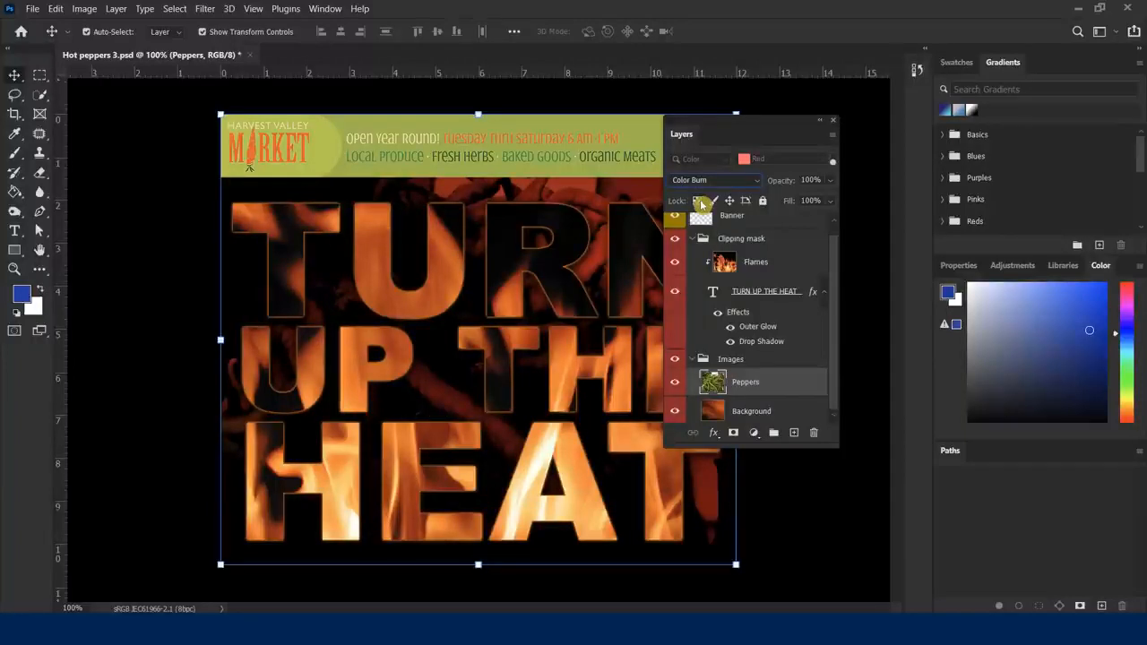
key("shift+plus")
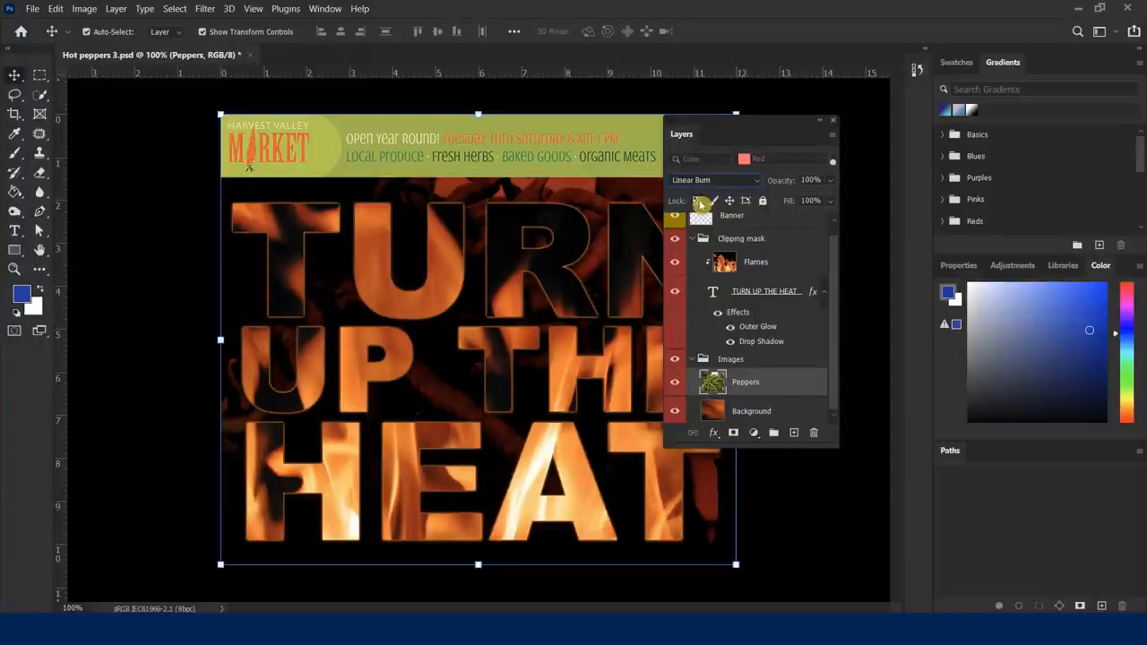
key("shift+plus")
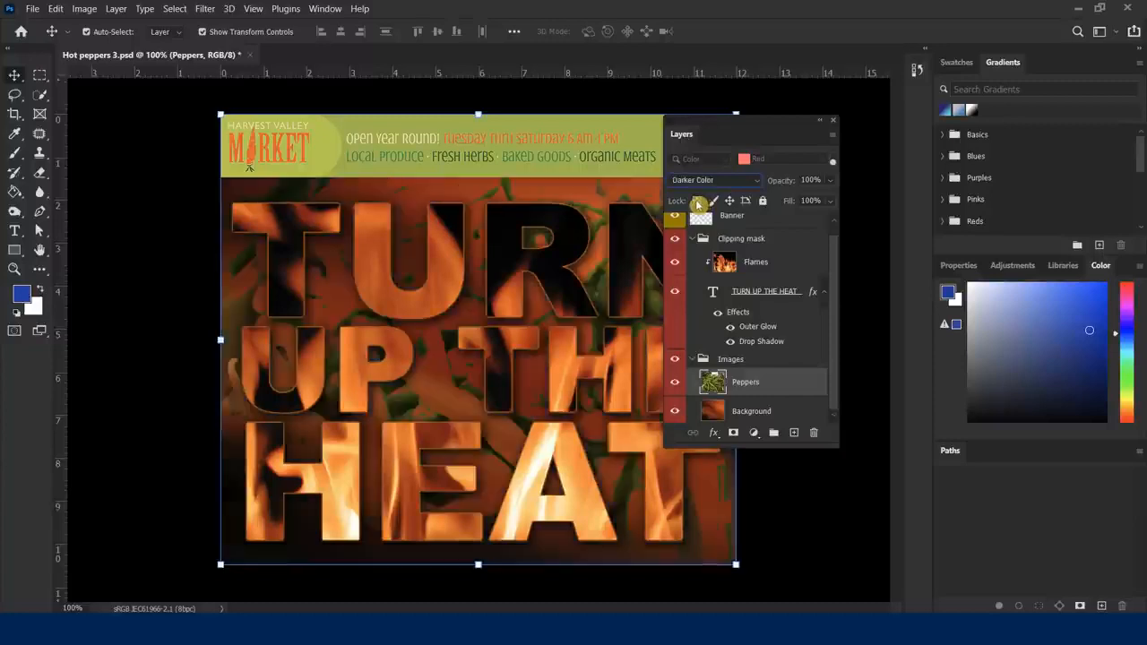
key("shift+plus")
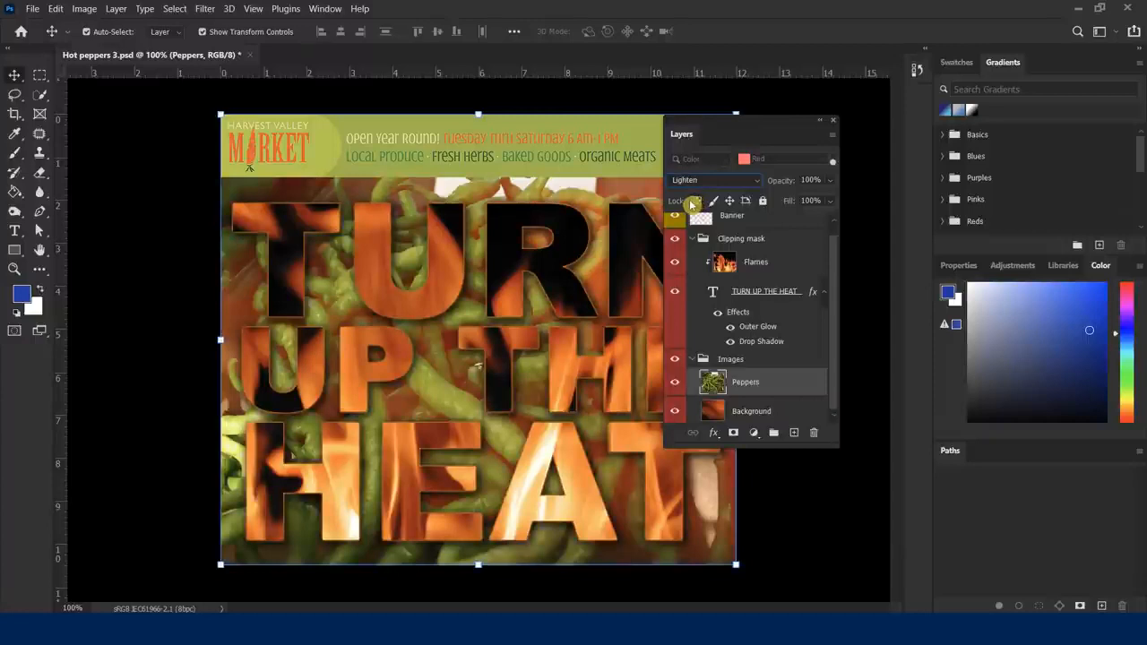
key("Down")
key("Down")
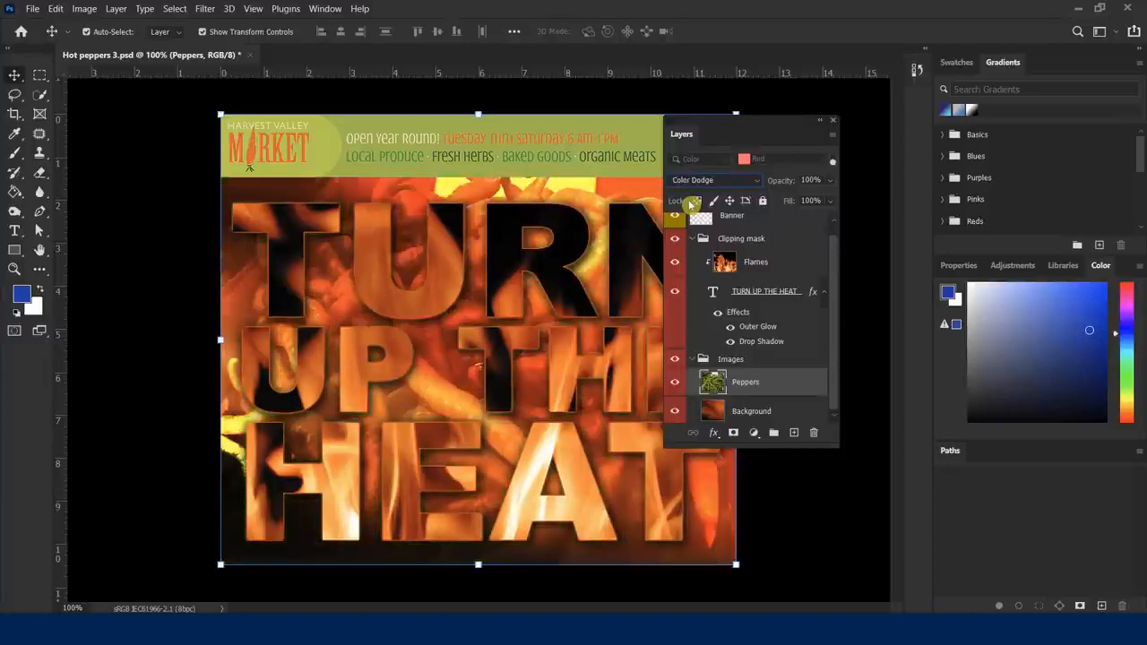
key("Down")
key("Down")
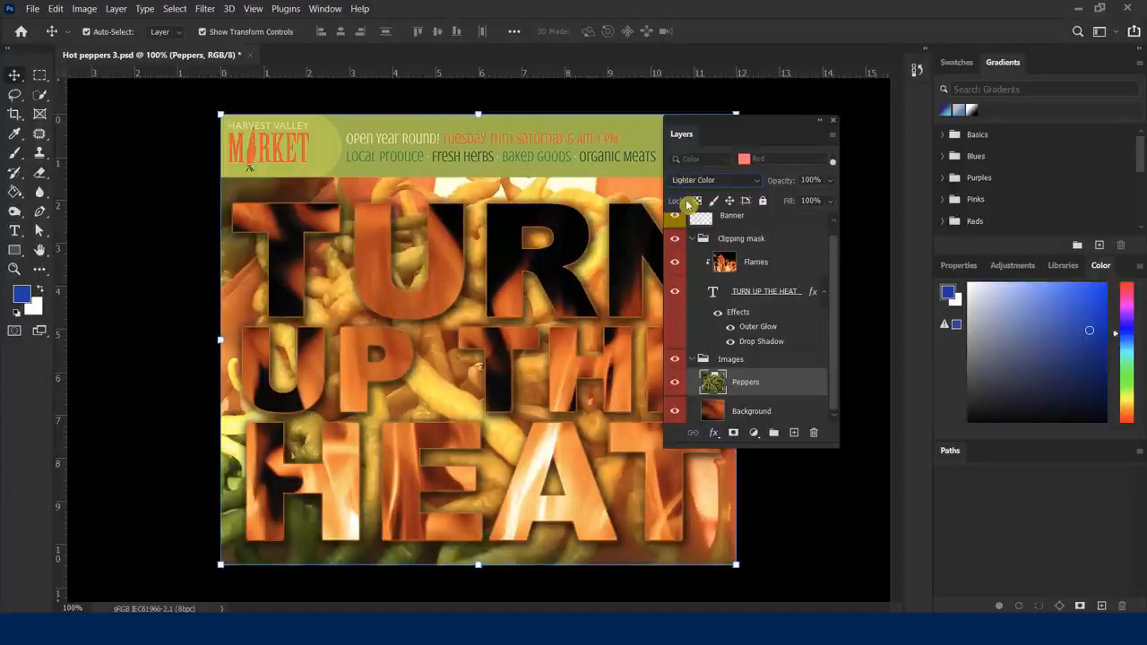
key("Down")
key("Down")
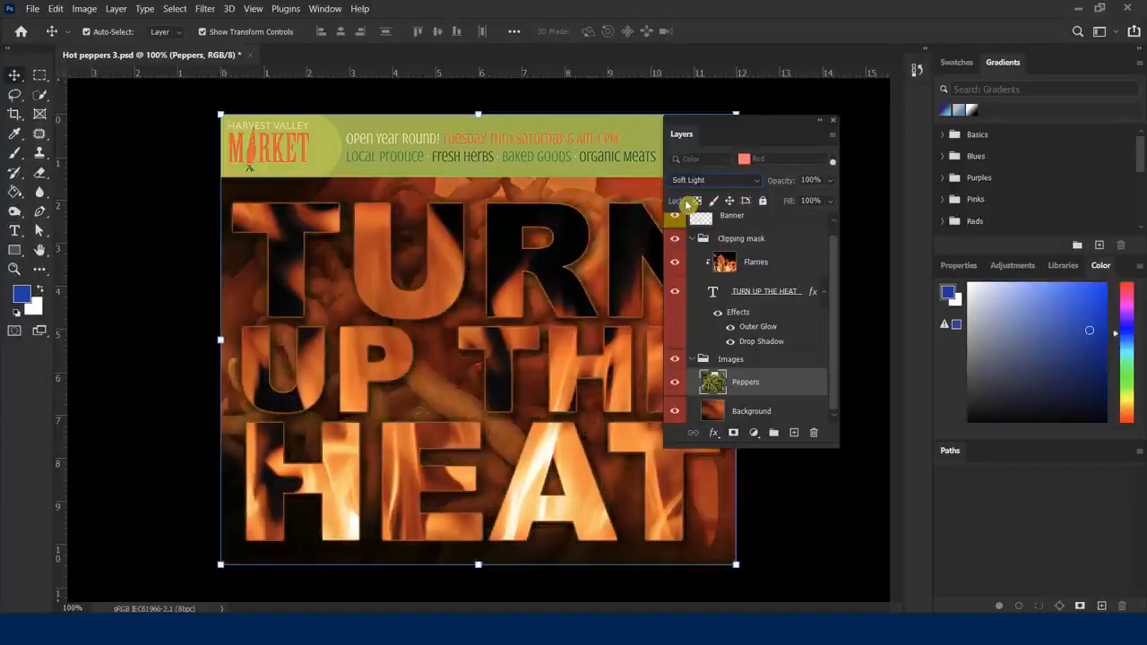
key("Down")
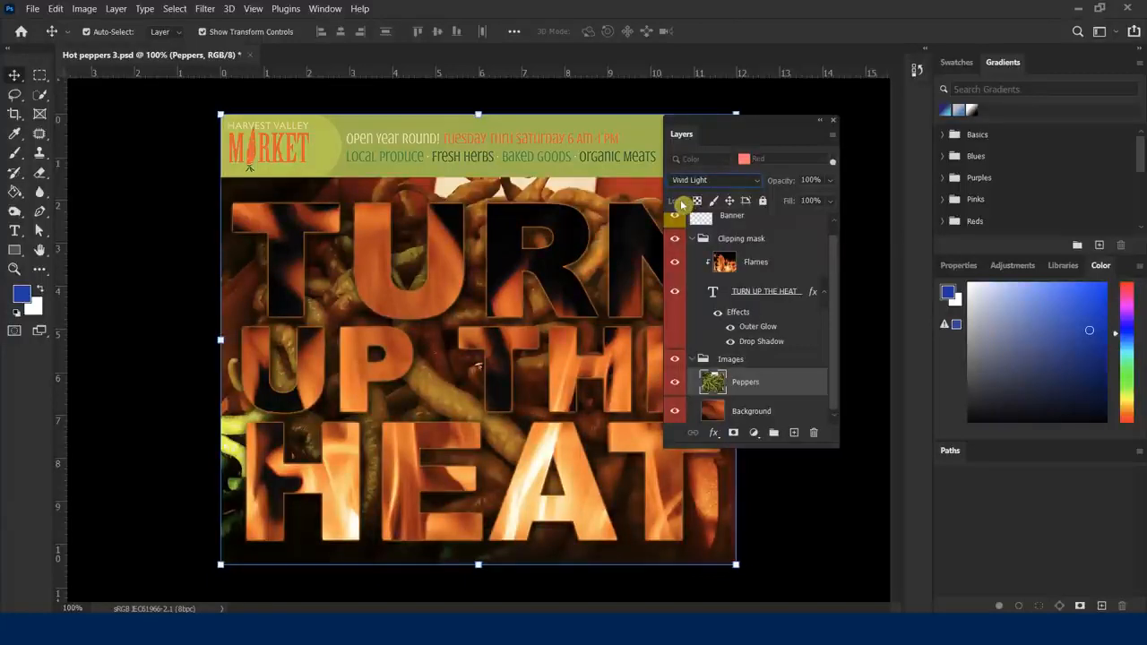
key("Down")
key("Down")
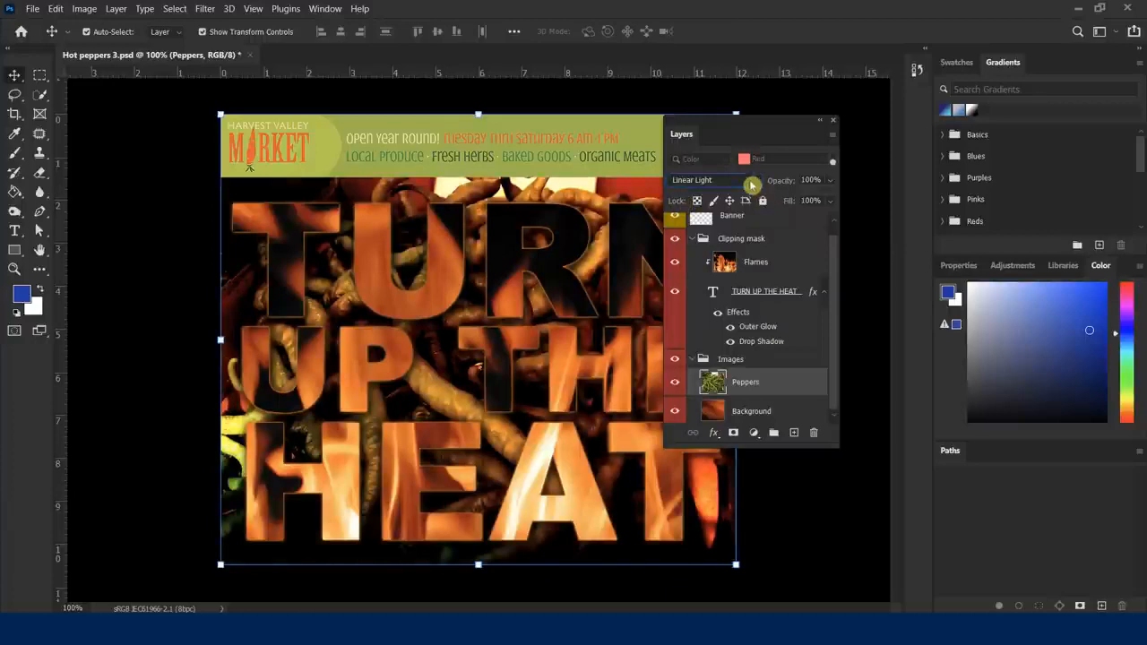
Step: Preview the remaining blend modes on the Peppers layer while keeping Linear Light, and select the Background layer
left_click(753, 182)
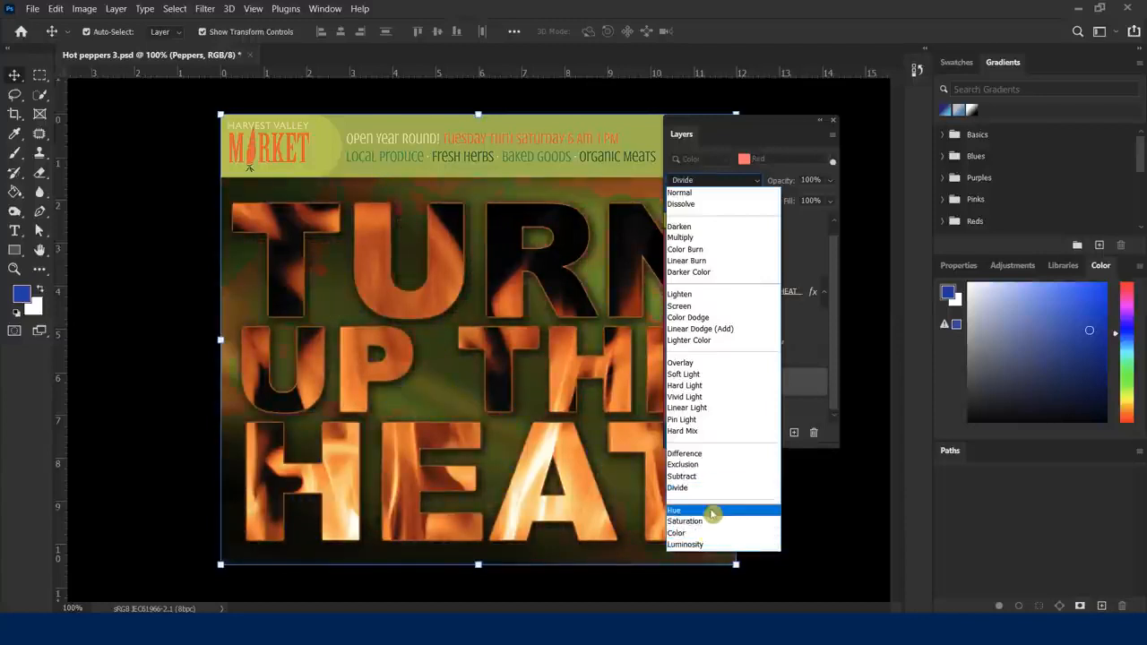
left_click(729, 138)
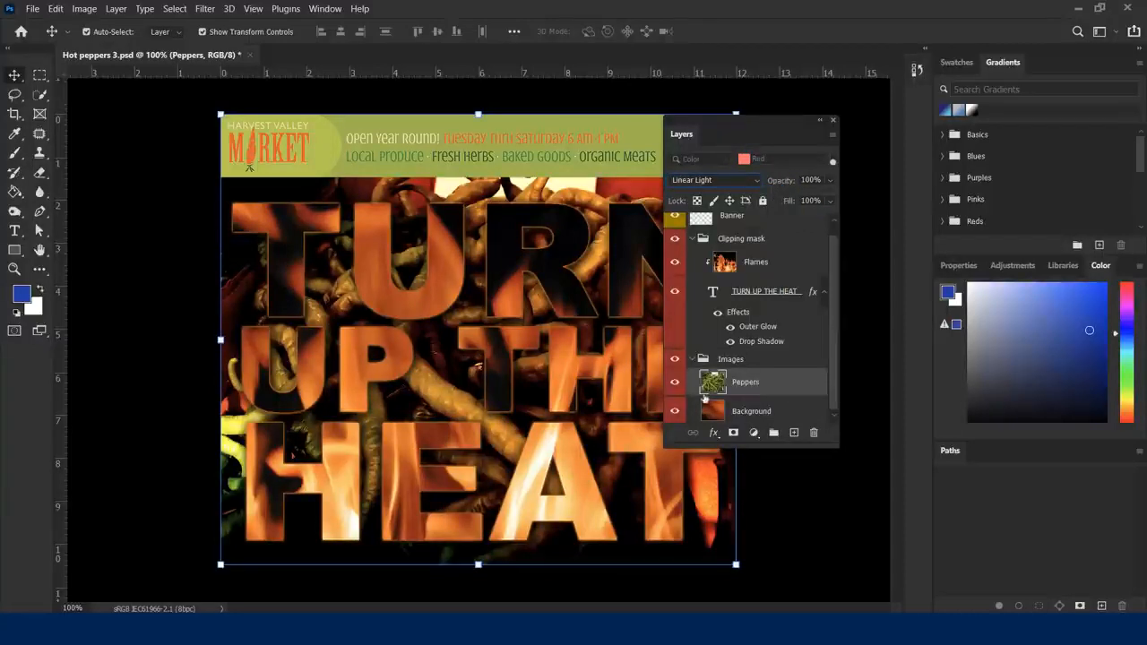
left_click(750, 411)
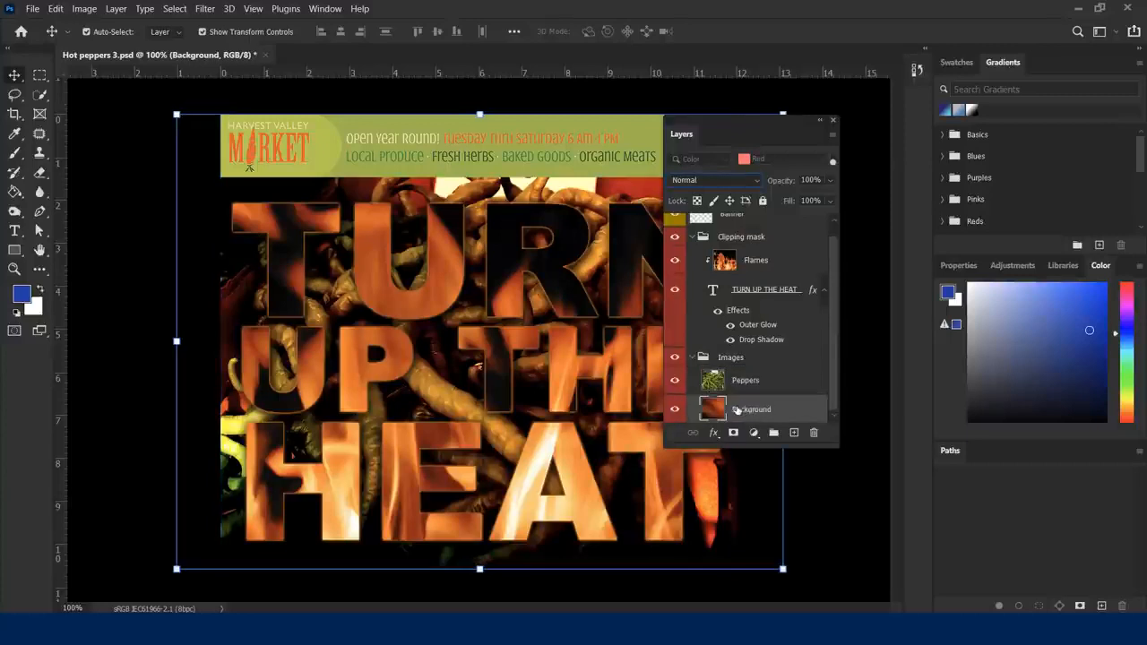
left_click_drag(784, 181, 827, 189)
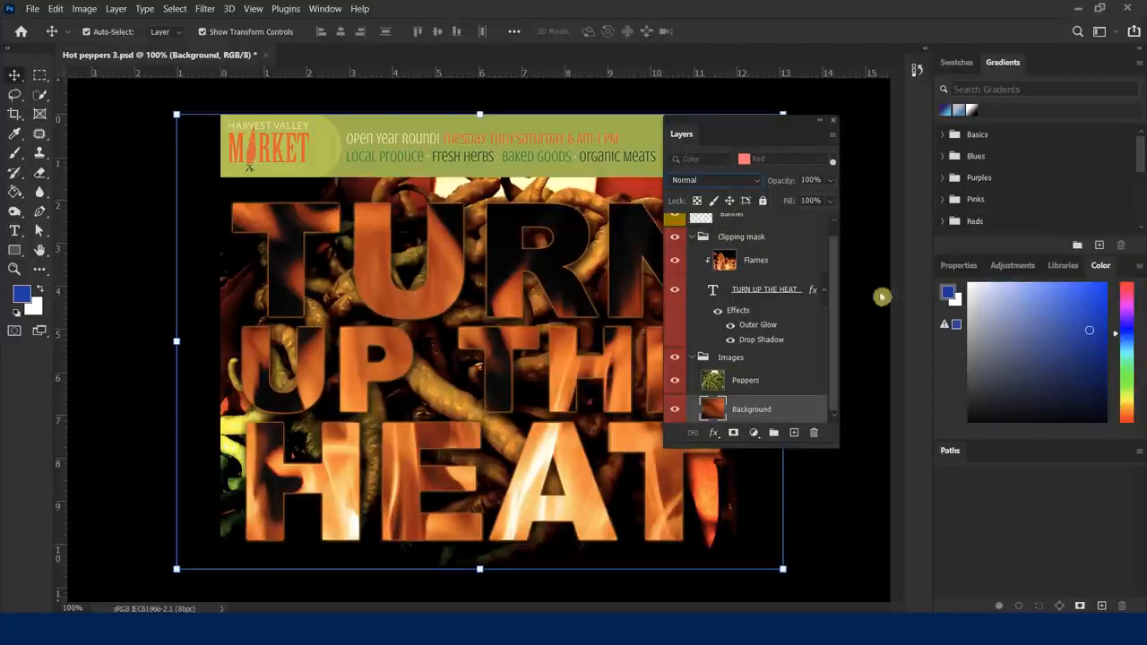
Step: Select the Banner layer and add a Color Overlay layer effect to it
scroll(708, 347, "up", 1)
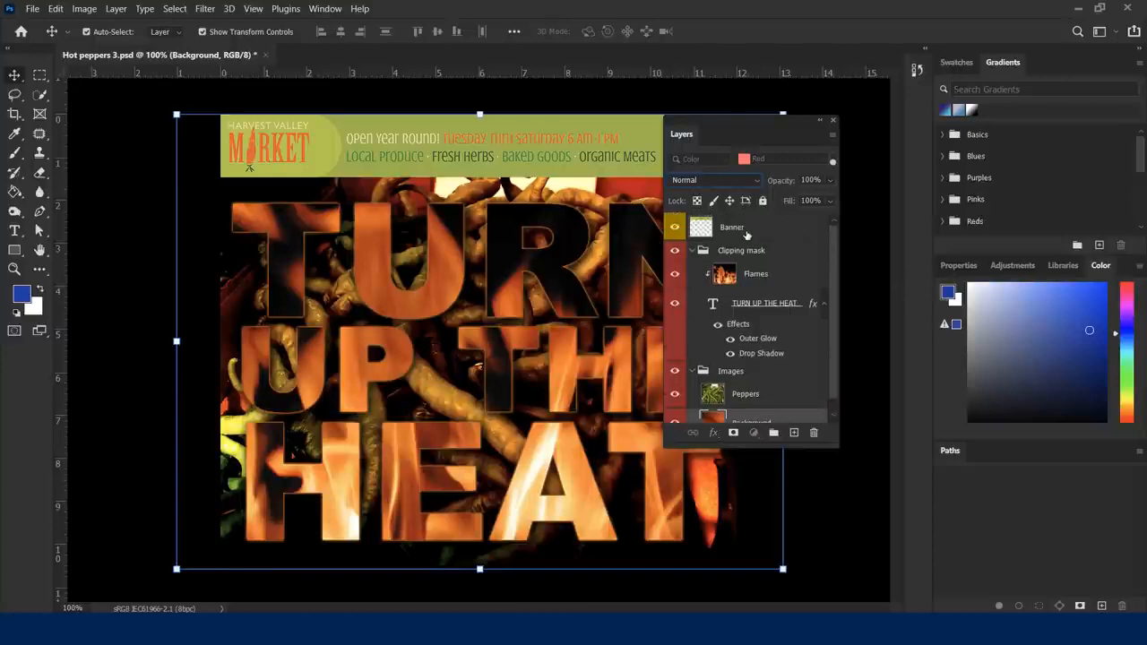
left_click(747, 235)
key("ctrl")
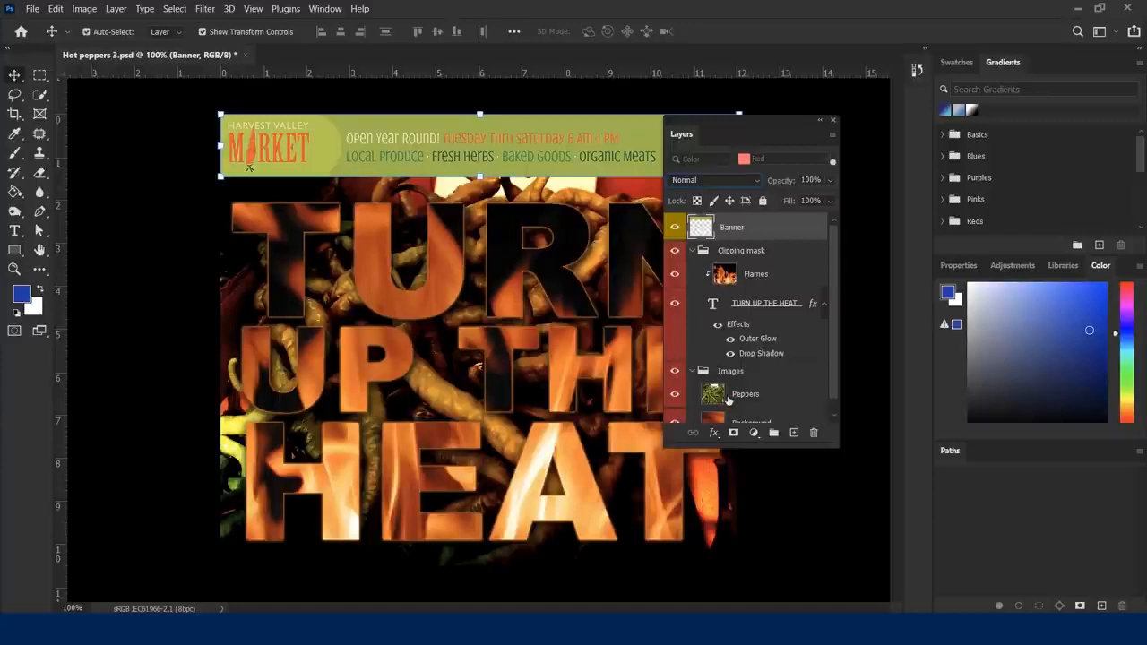
left_click(716, 434)
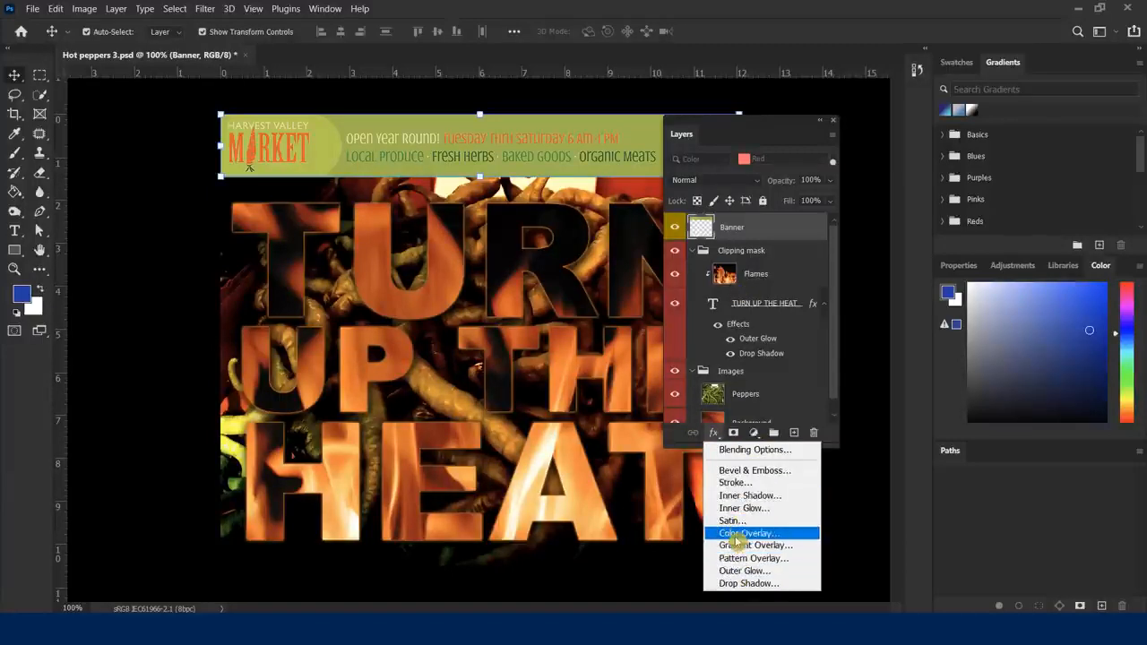
key("Escape")
double_click(821, 289)
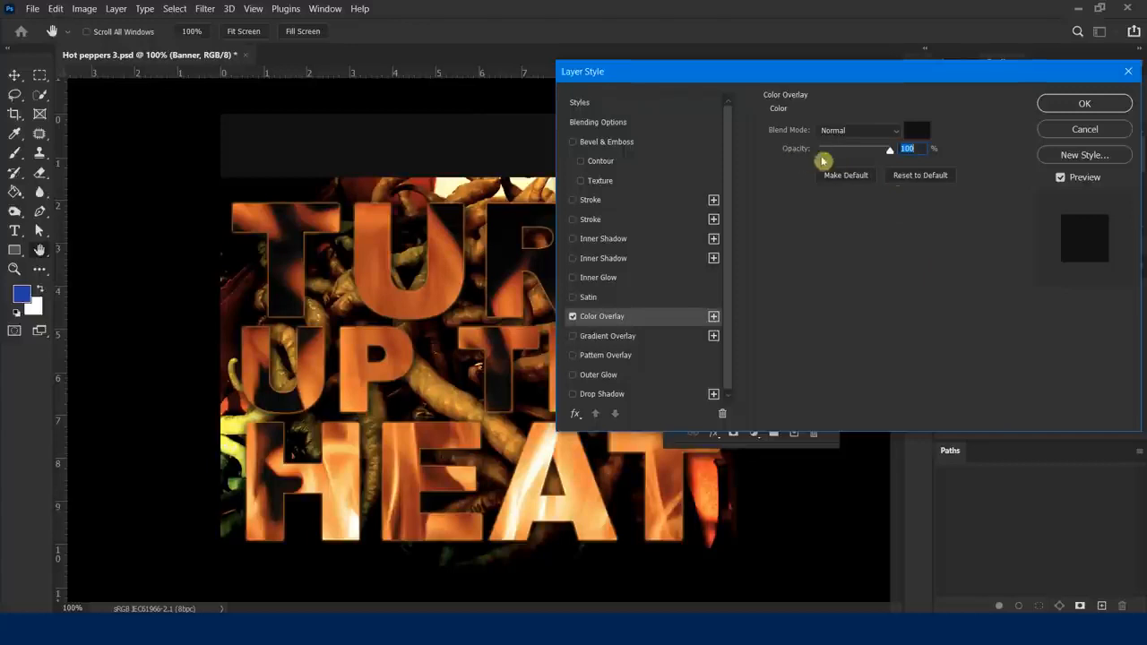
Step: Set the Banner's overlay color to the orange be4101 sampled from the flames inside the letter U of TURN
mouse_move(894, 153)
left_mouse_down()
mouse_move(858, 152)
mouse_move(874, 170)
mouse_move(865, 158)
mouse_move(895, 165)
mouse_move(852, 135)
mouse_move(845, 149)
mouse_move(902, 135)
left_mouse_up()
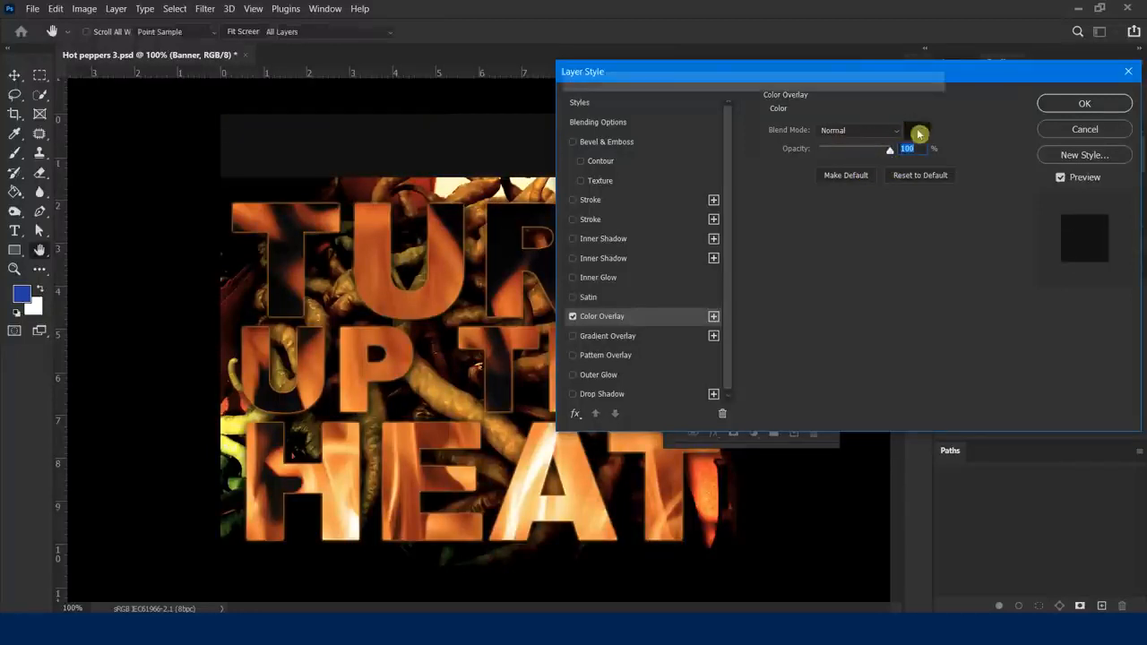
left_click(918, 129)
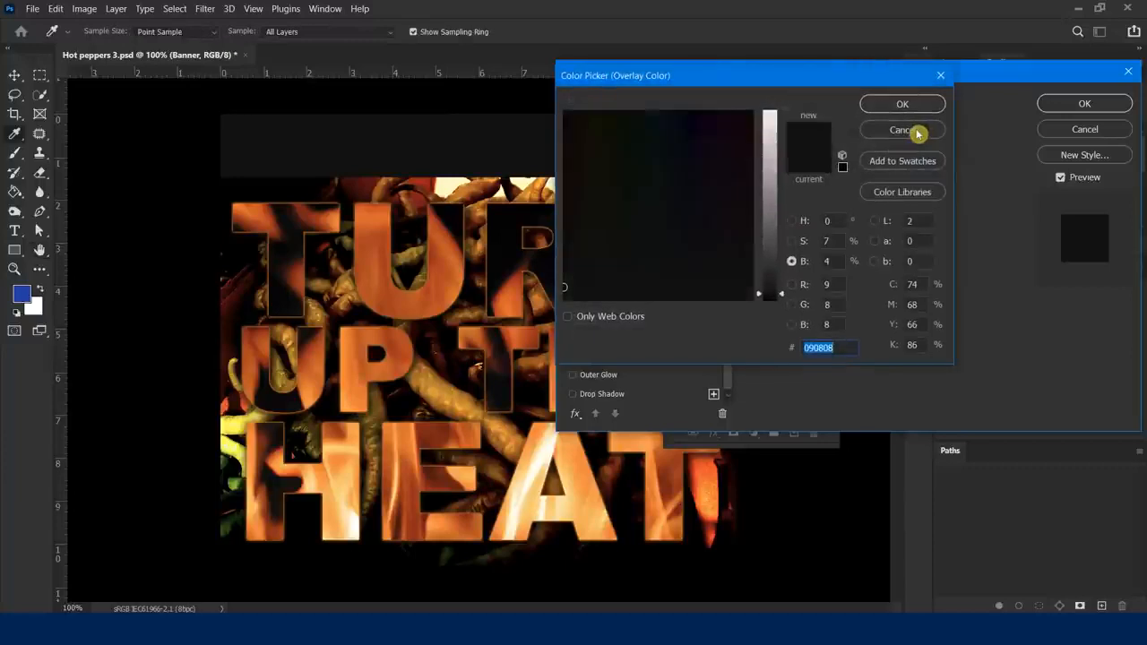
left_click(446, 261)
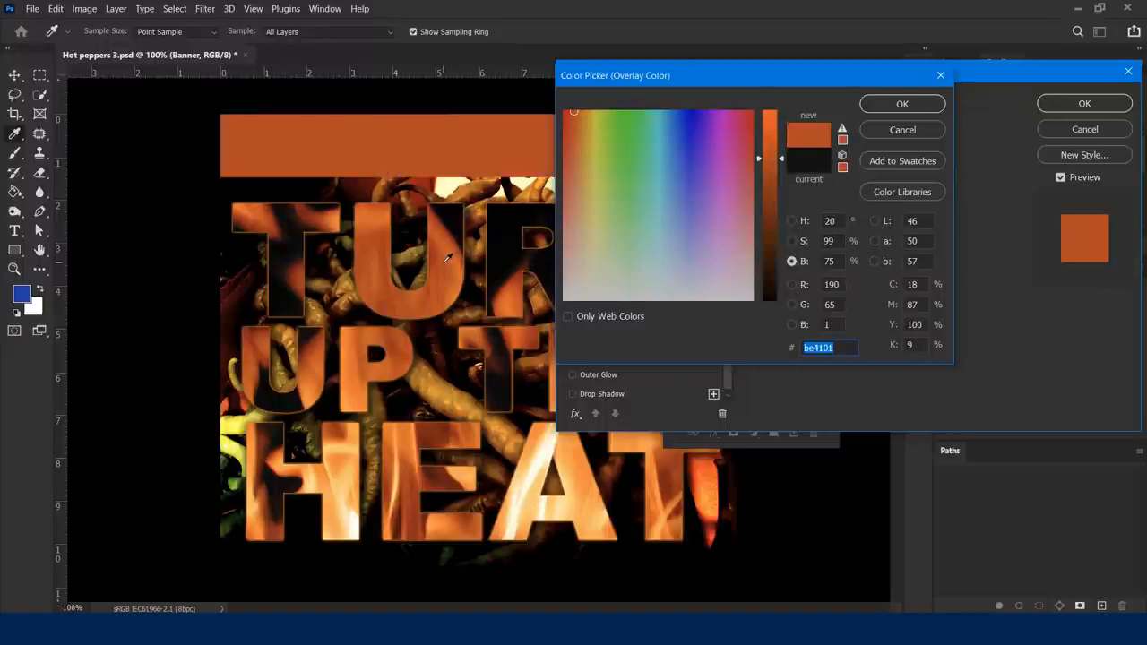
left_click(899, 104)
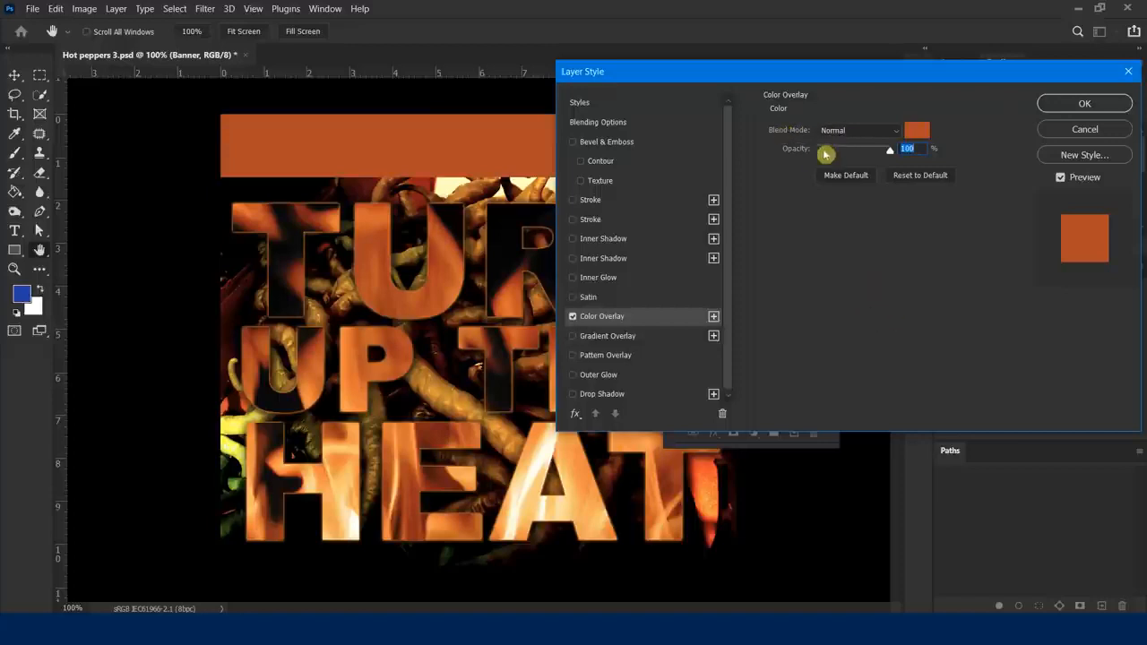
Step: Cycle the Color Overlay's blend mode from Dissolve through the darkening, lightening and contrast modes, stopping at Subtract
left_click_drag(897, 149, 920, 156)
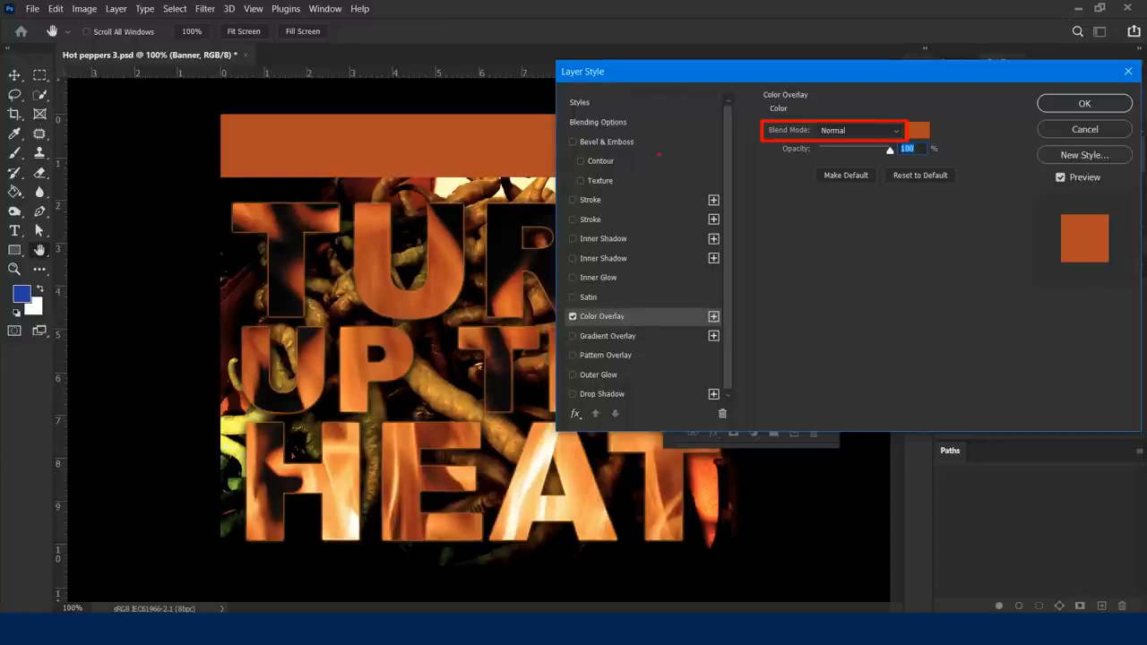
left_click(892, 133)
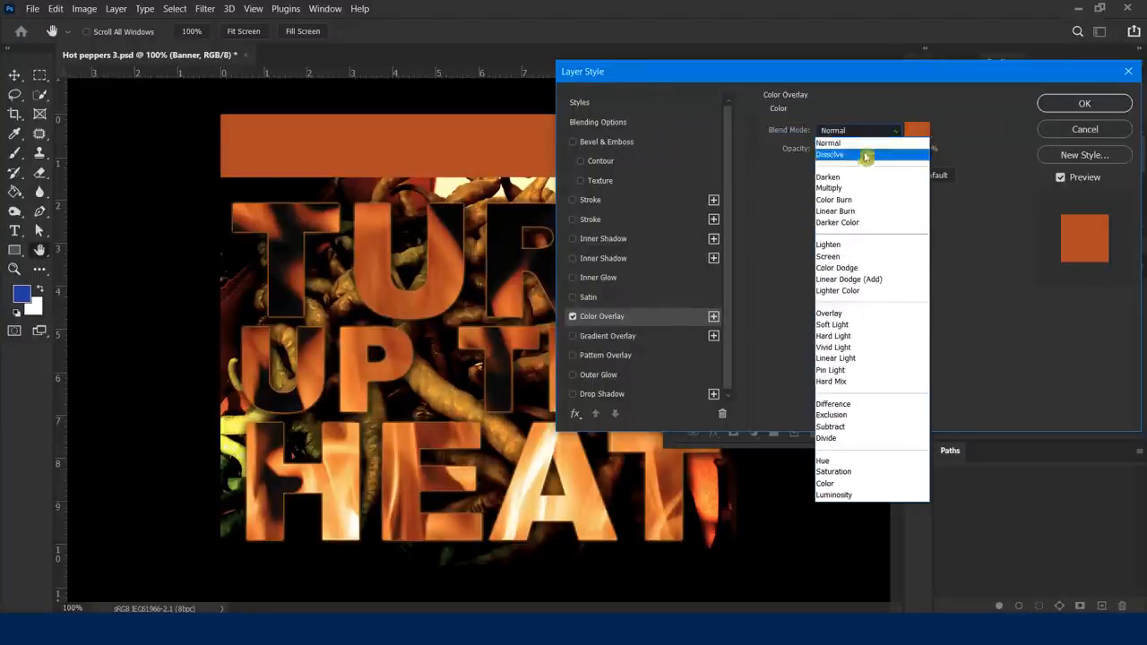
left_click(861, 157)
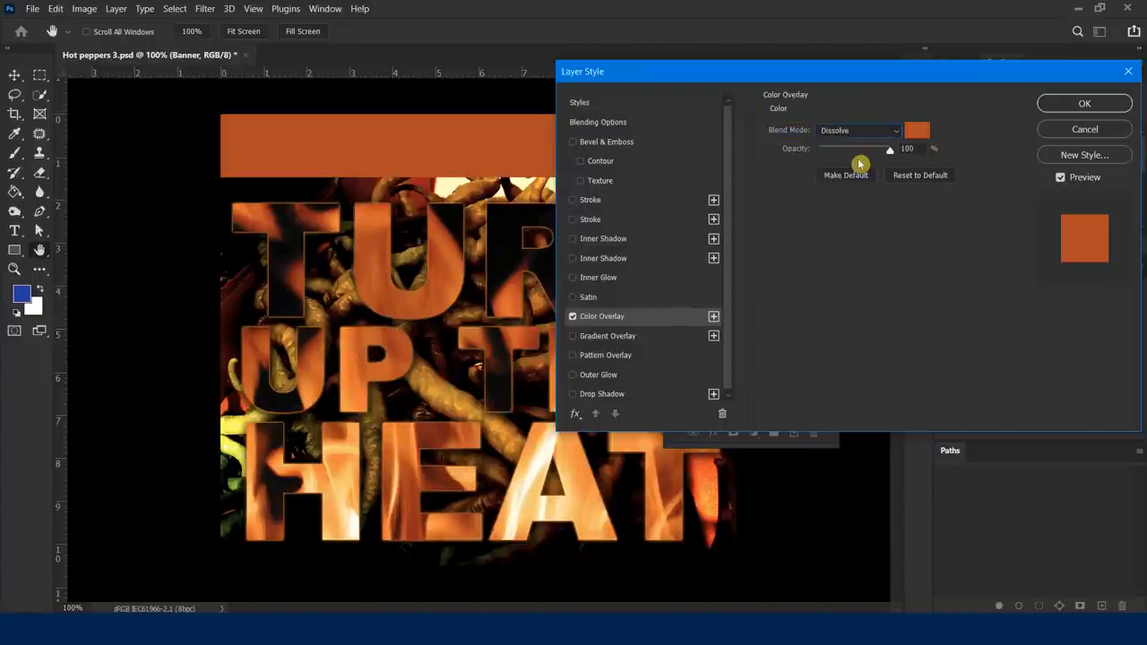
key("Down")
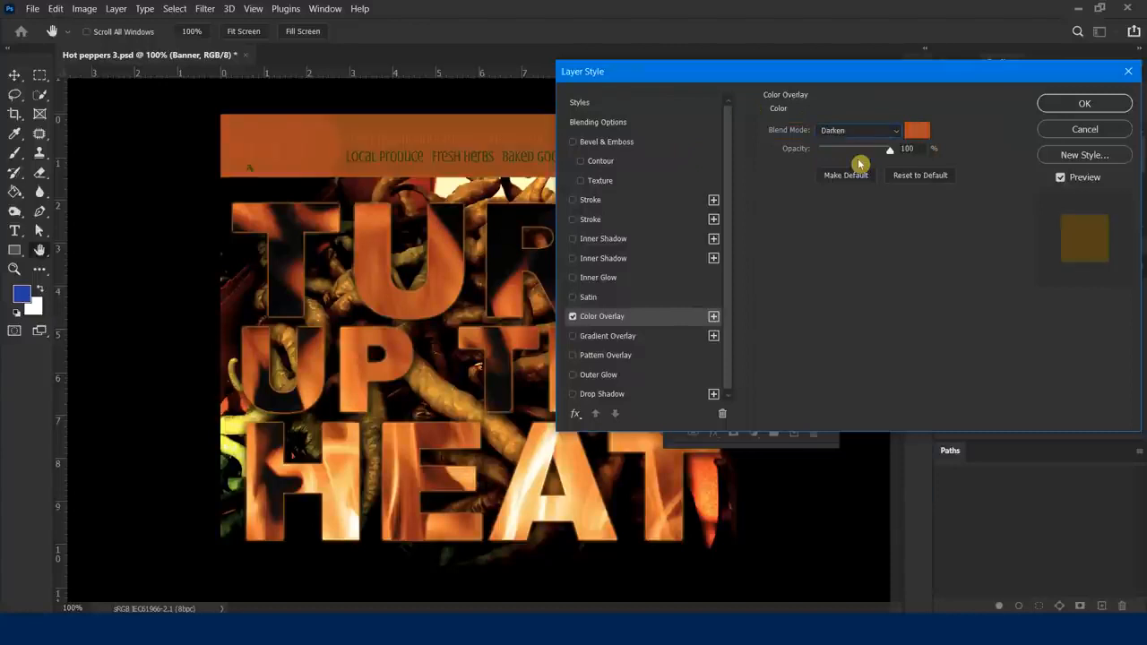
key("Down")
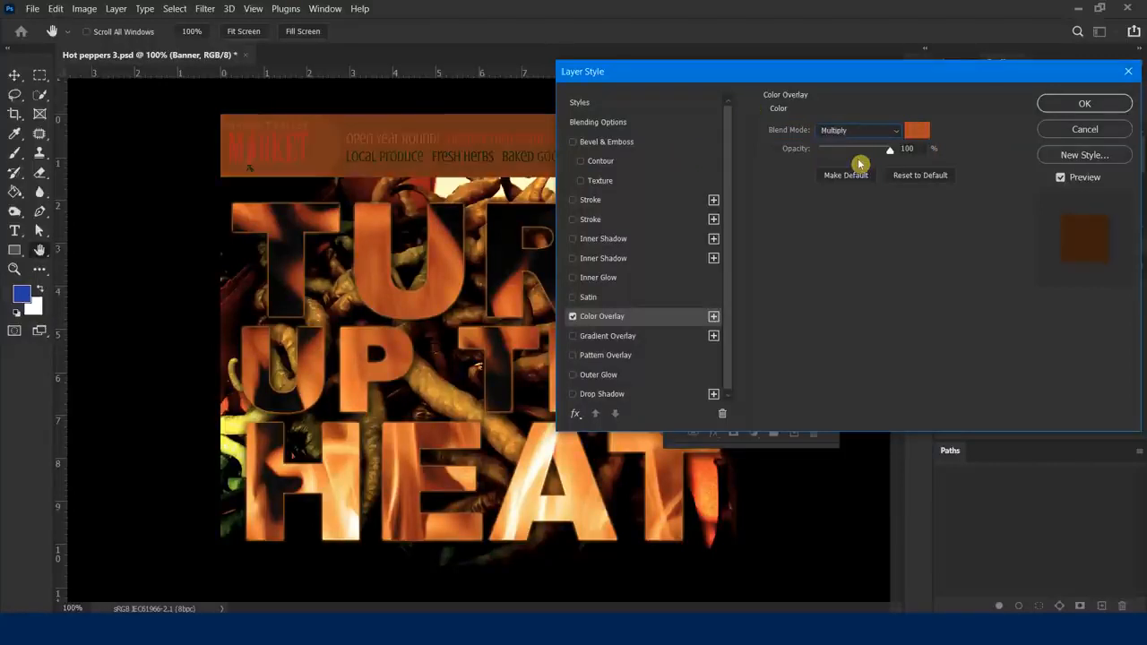
key("Down")
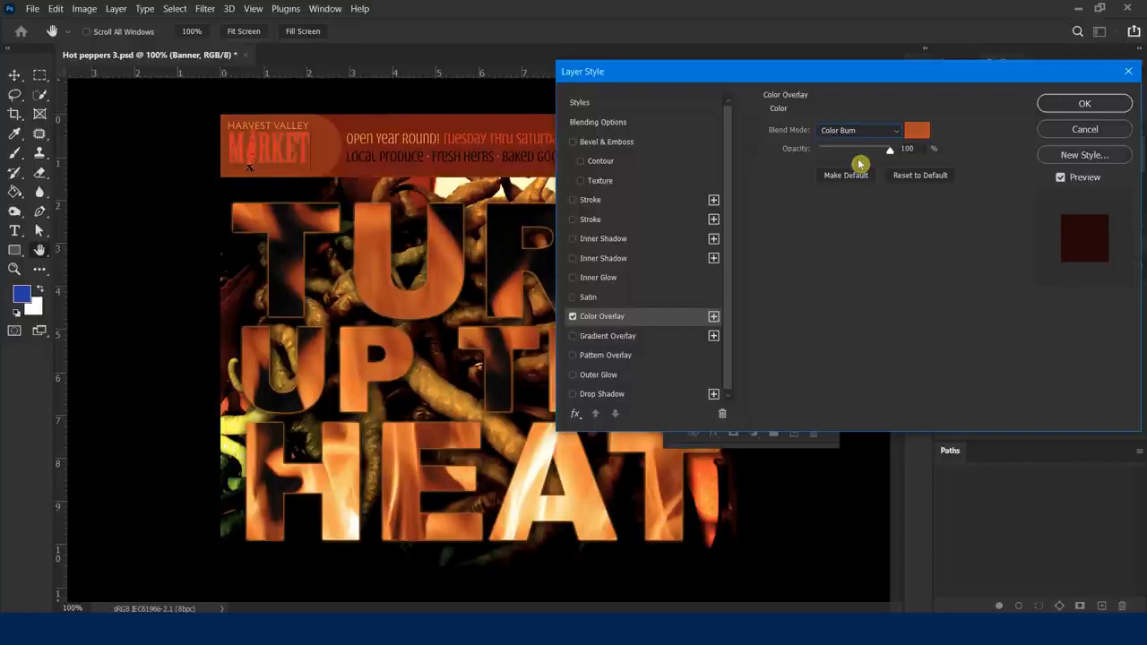
key("Down")
key("Down")
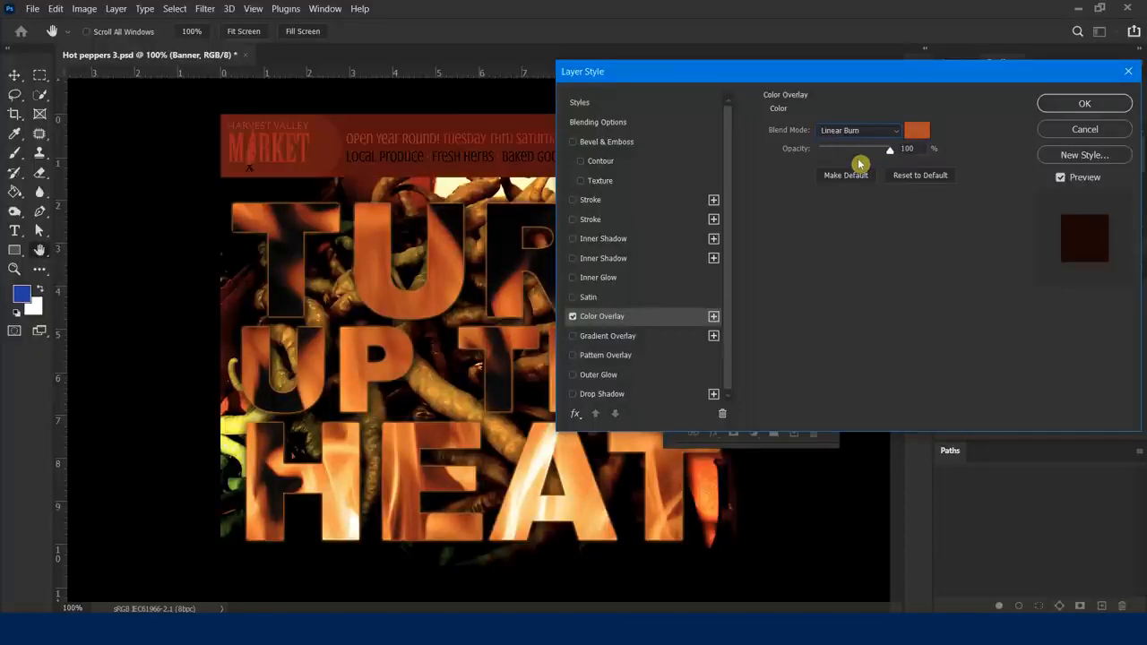
key("Down")
key("Down")
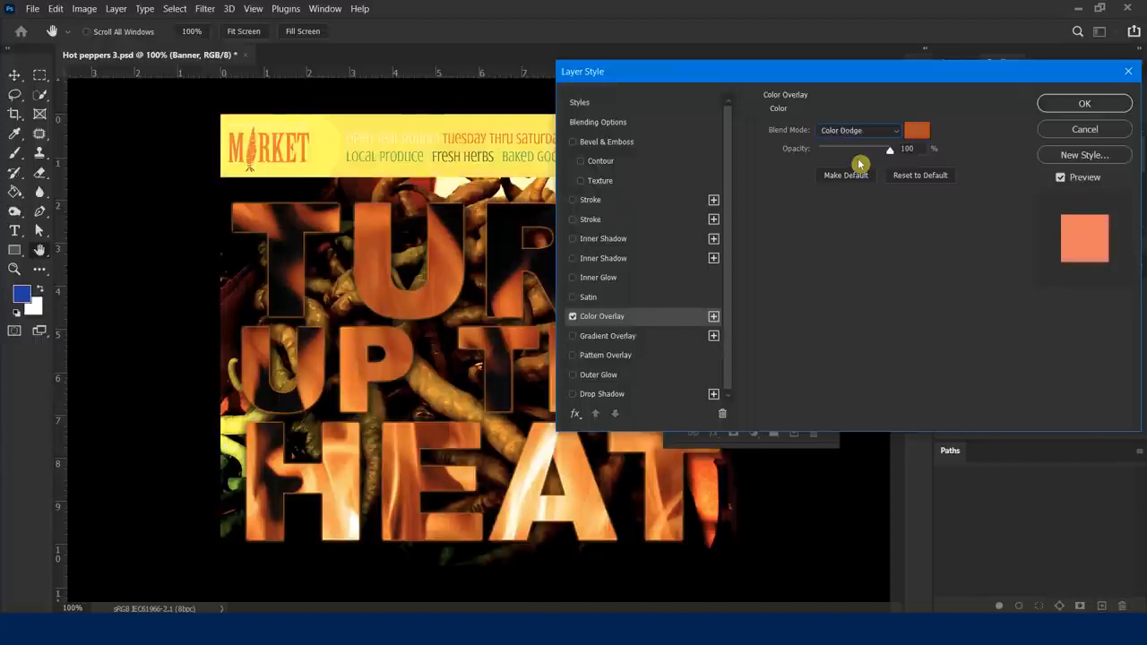
key("Down")
key("Down")
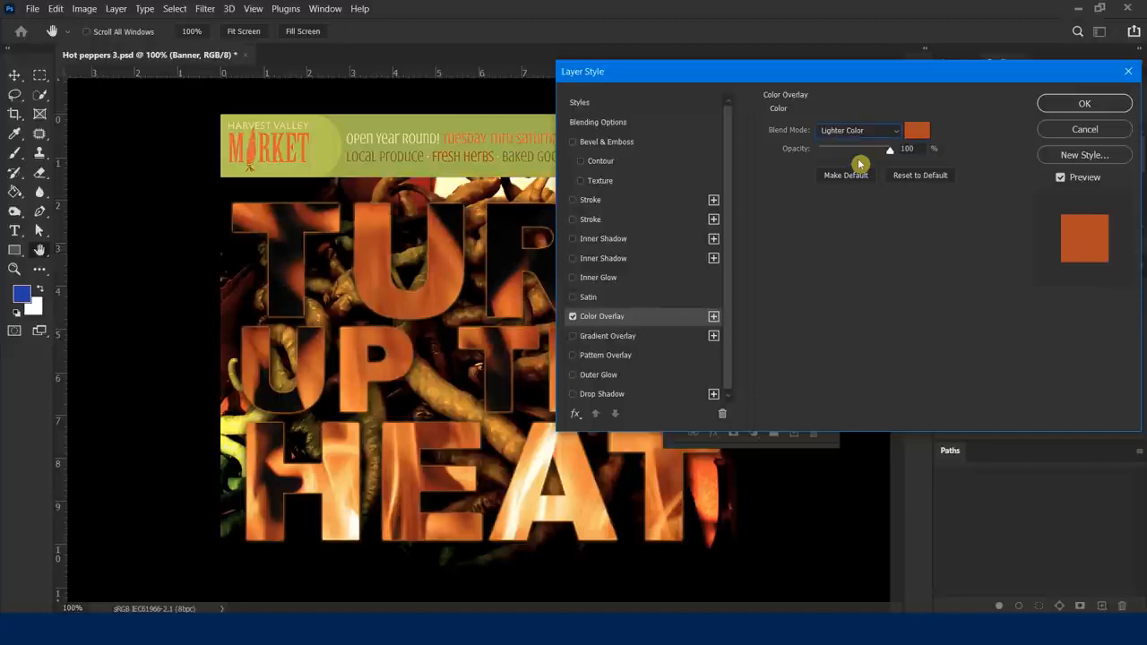
key("Down")
key("Down")
key("Down")
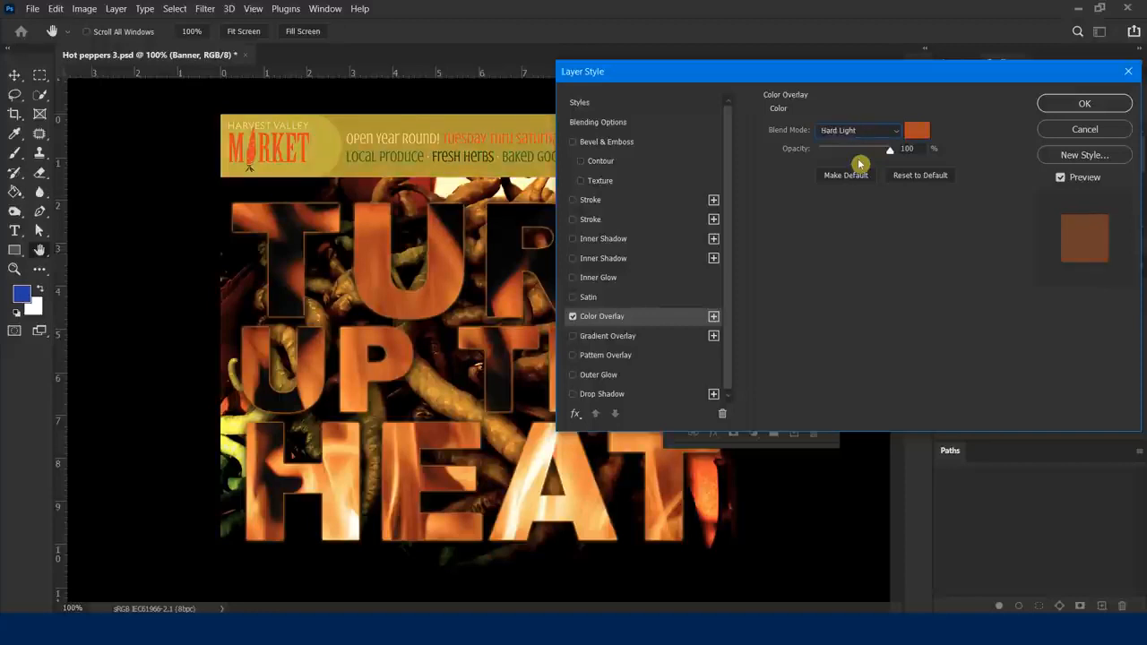
key("Down")
key("Down")
key("Down")
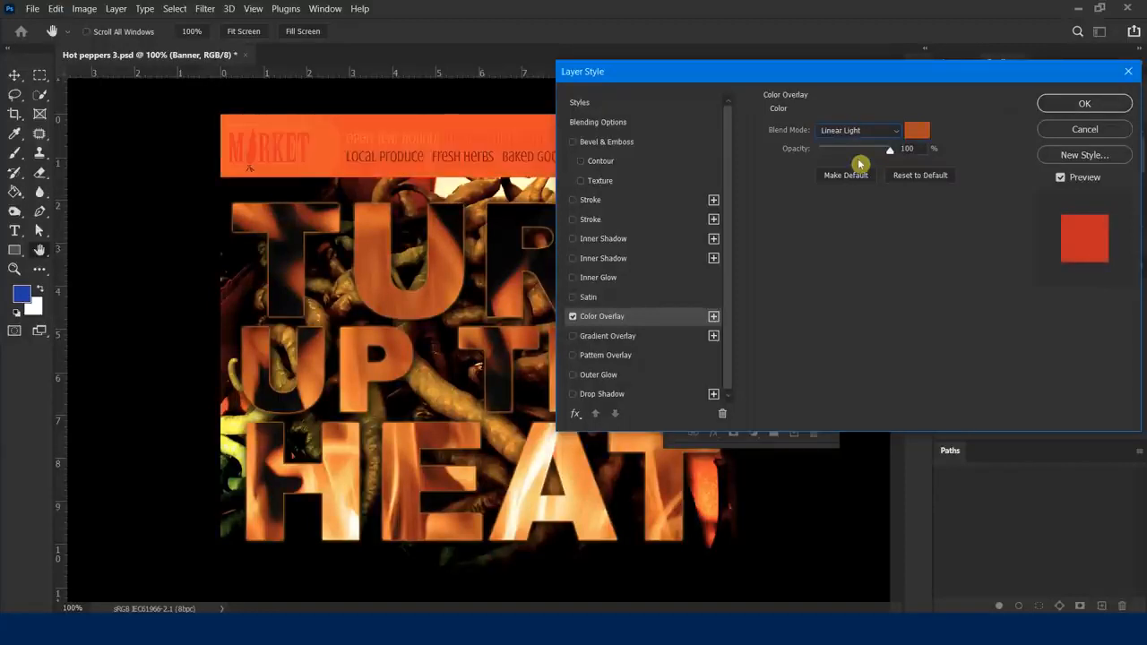
key("Down")
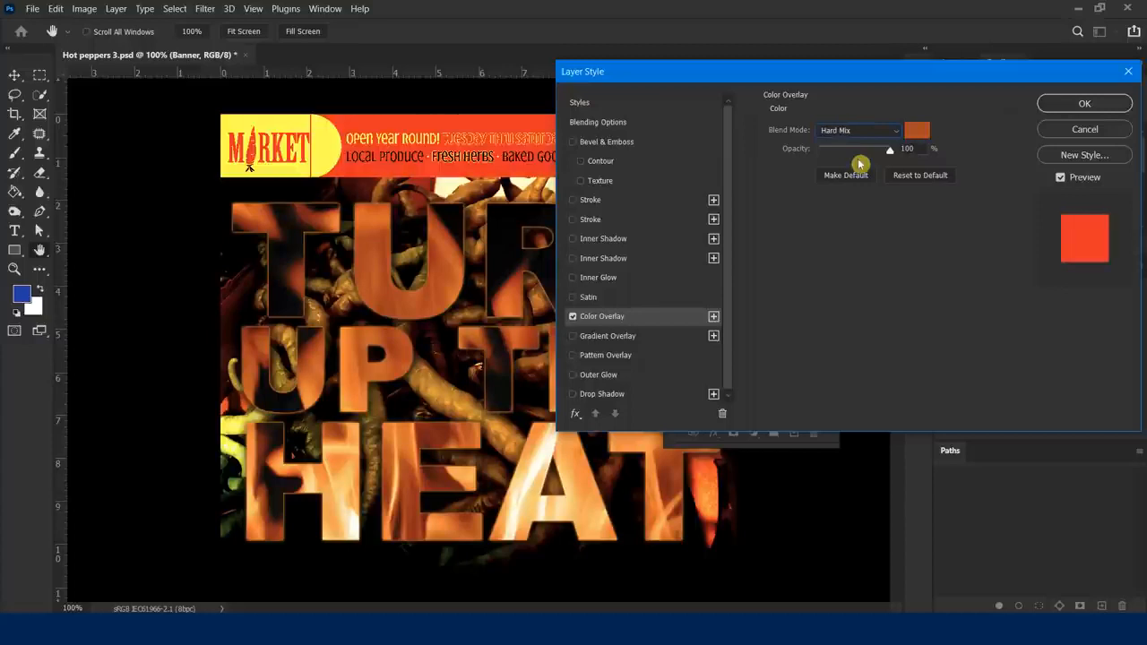
key("Down")
key("Down")
key("Down")
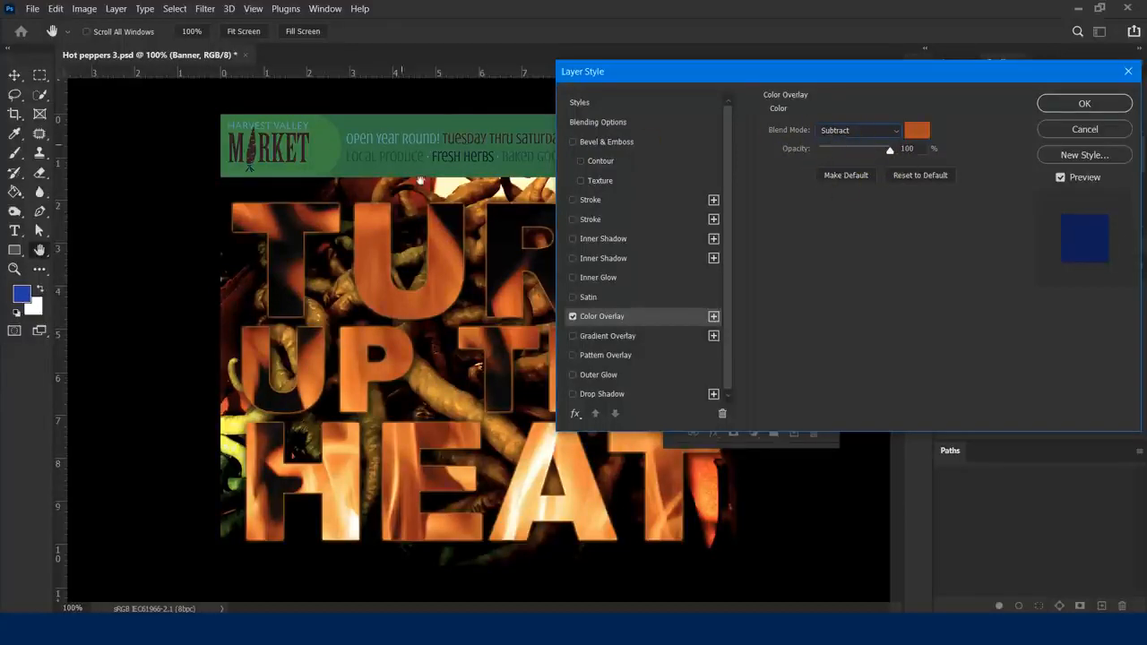
Step: Lower the Banner's Color Overlay opacity to 58% and preview its blend modes from Luminosity back to Subtract
left_click_drag(890, 152, 861, 156)
left_click(876, 132)
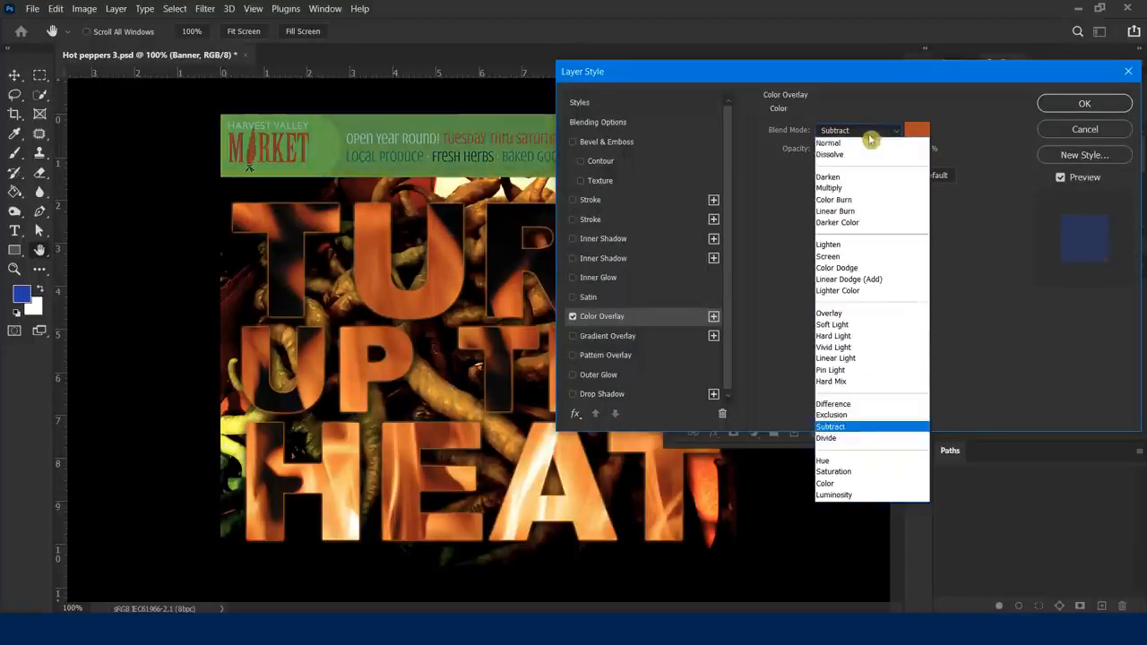
left_click(852, 498)
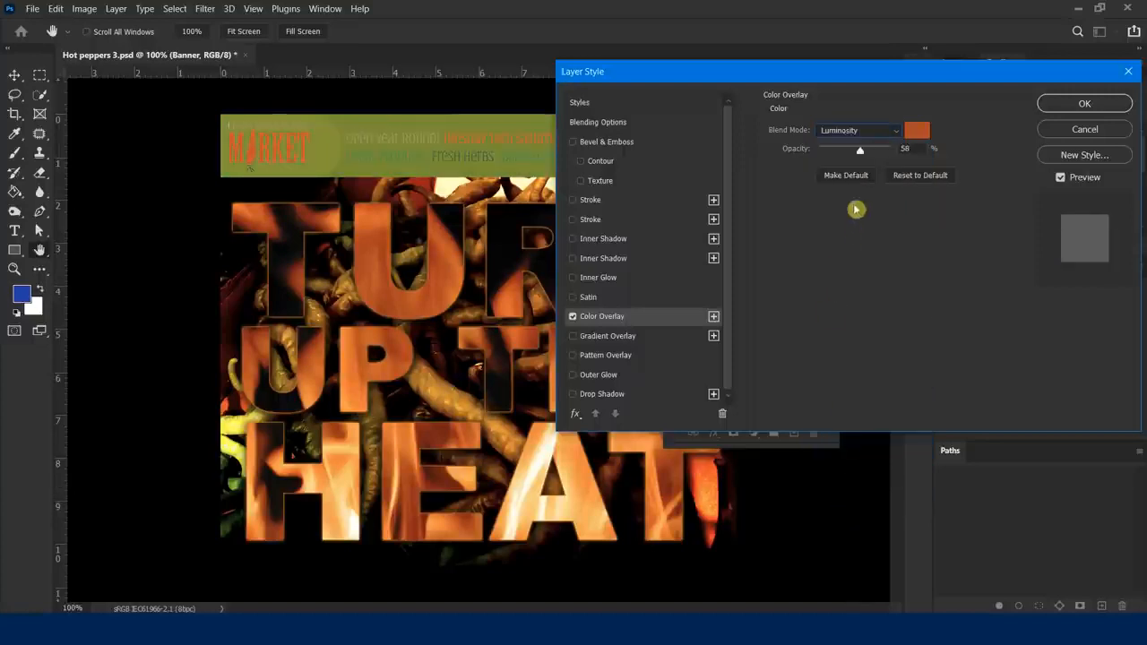
key("Up")
key("Up")
key("Up")
key("Up")
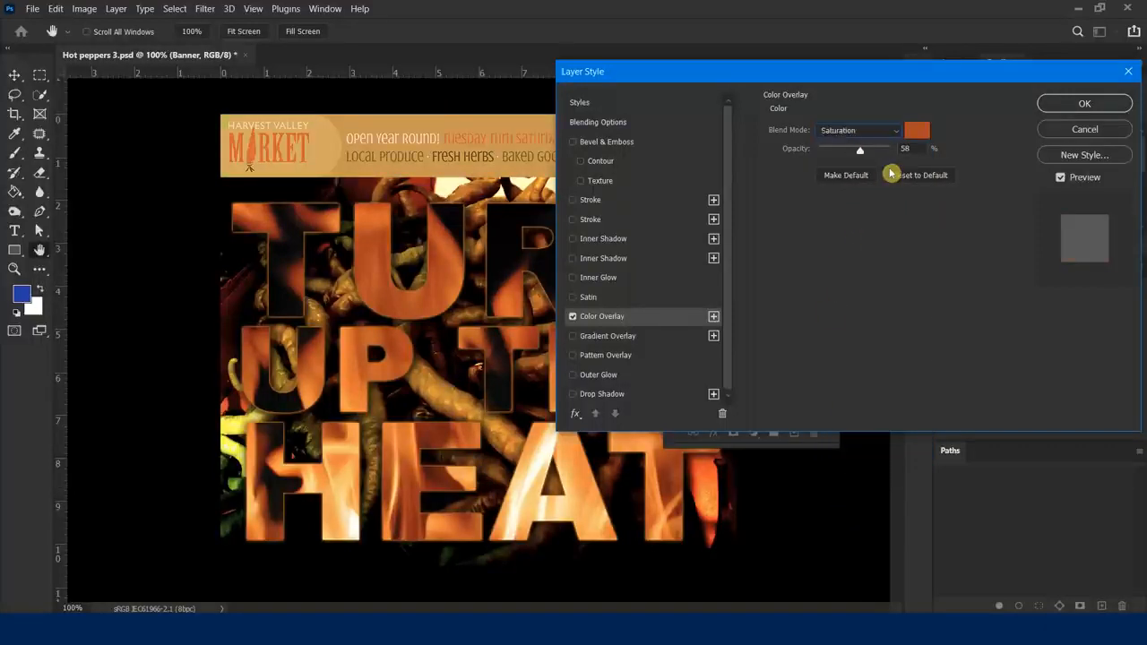
key("Up")
key("Up")
key("Up")
key("Up")
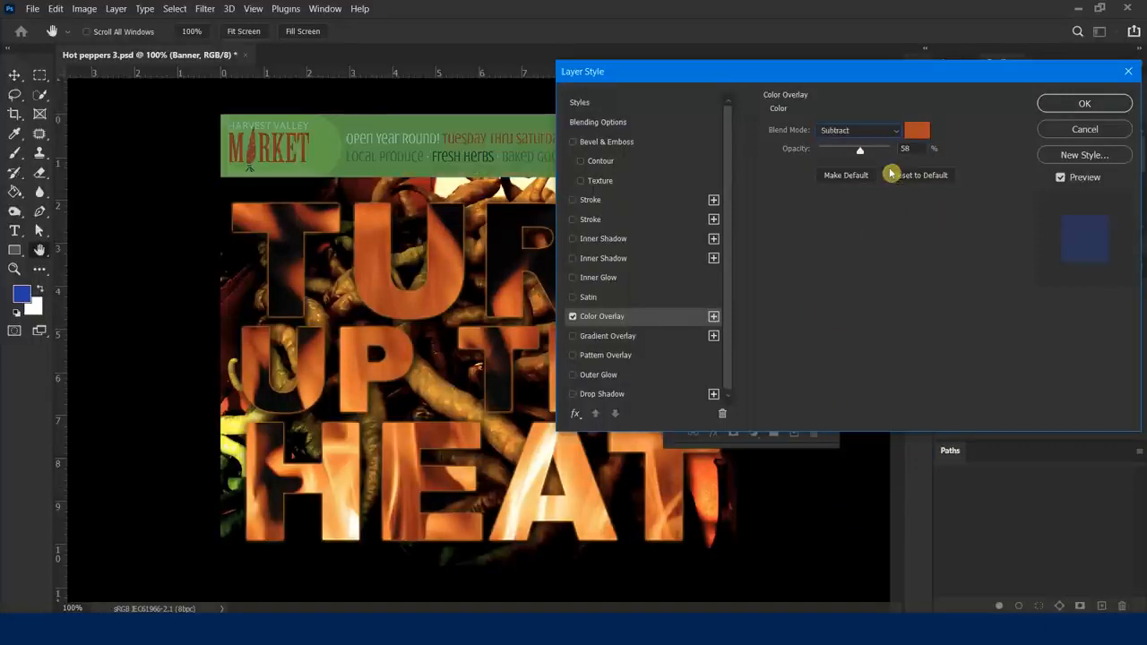
Step: Set the Color Overlay's blend mode to Hard Mix and its opacity to 63%, and apply the effect to the Banner
key("Up")
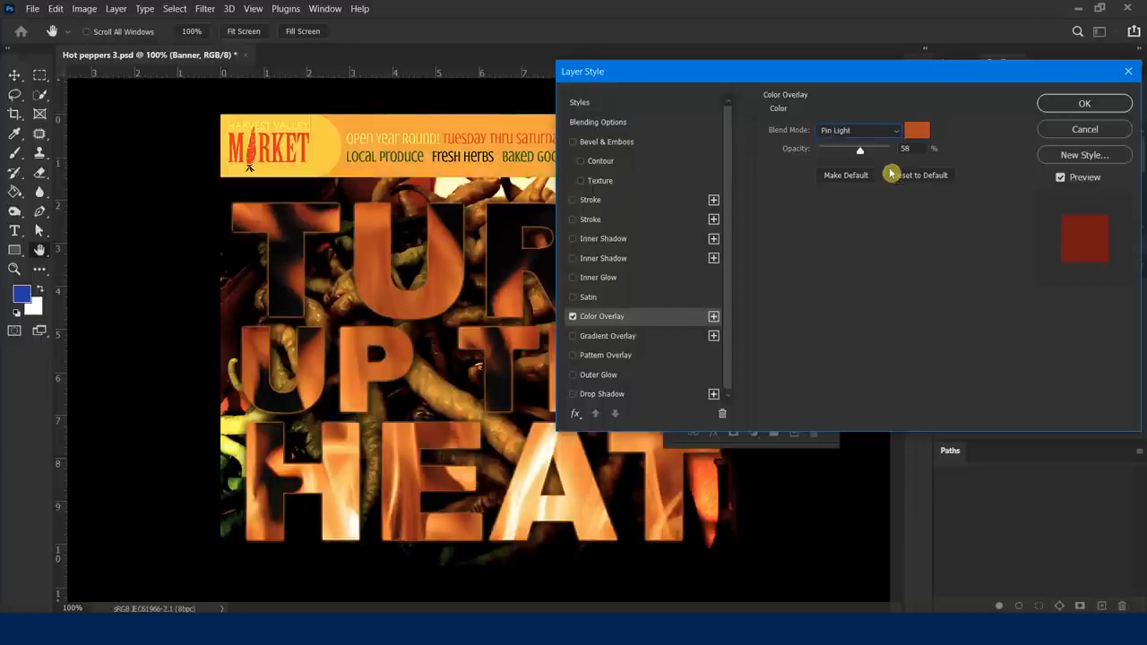
key("Down")
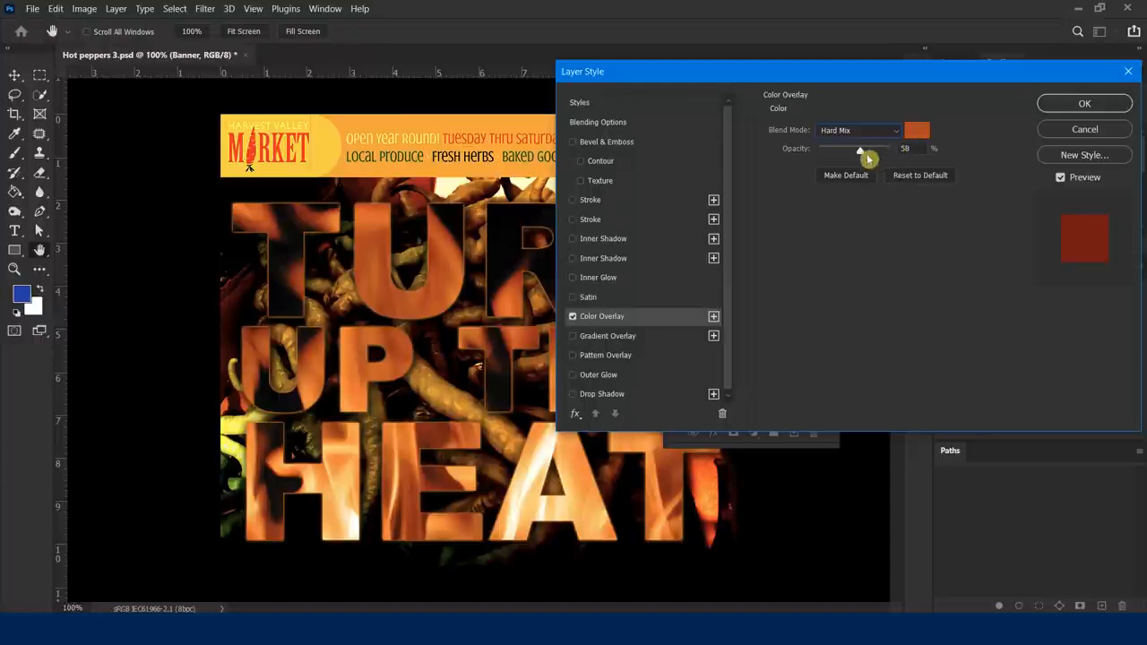
mouse_move(860, 151)
left_mouse_down()
mouse_move(907, 152)
mouse_move(846, 166)
mouse_move(851, 156)
mouse_move(863, 169)
left_mouse_up()
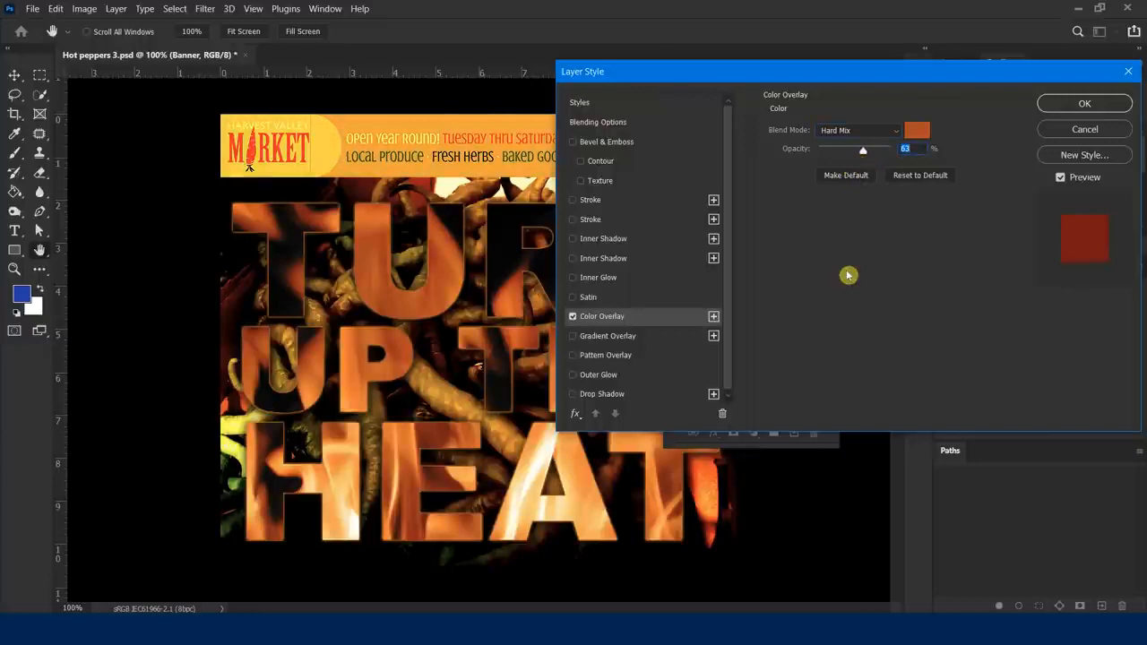
left_click(1073, 106)
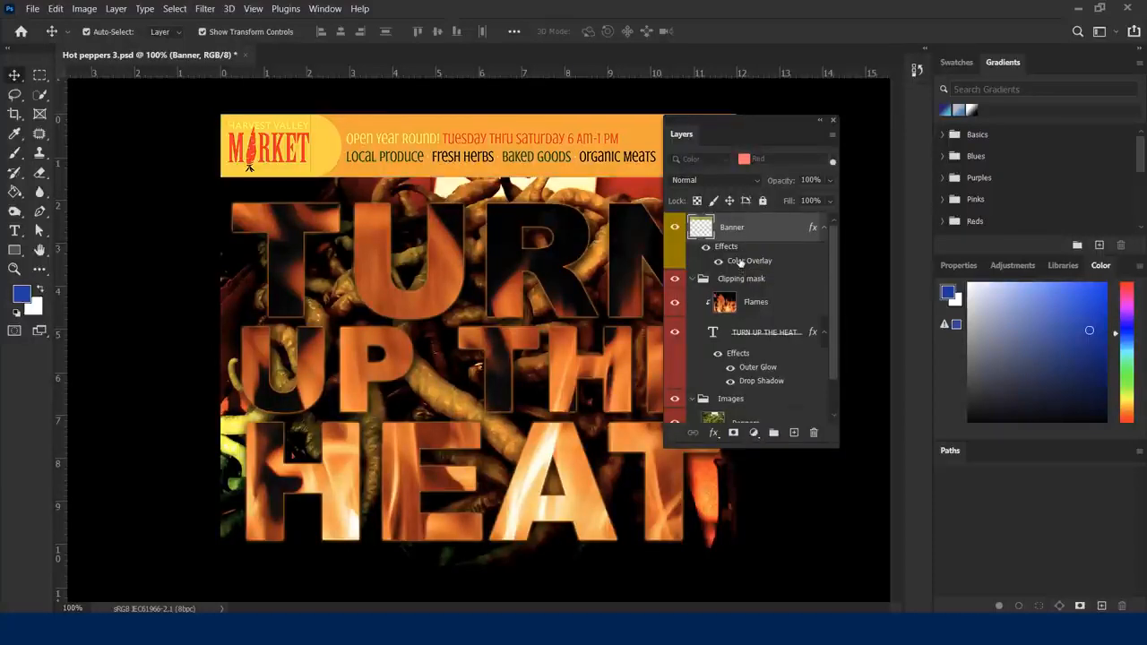
Step: Review the Banner's Color Overlay settings without changing them, and deselect the layer
double_click(740, 262)
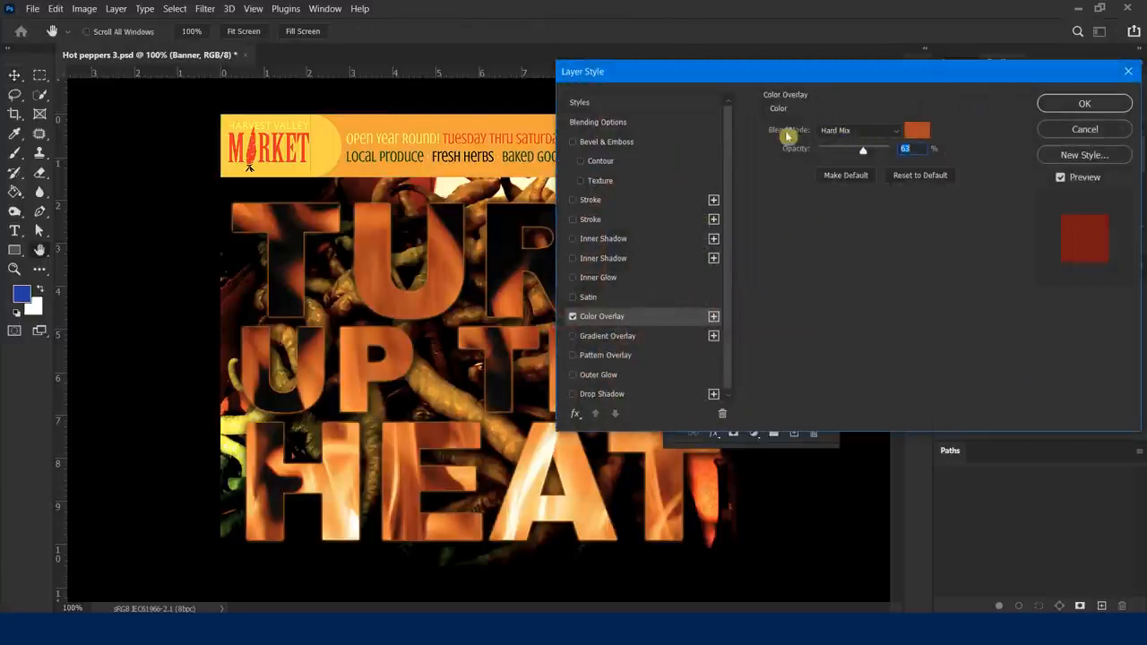
left_click(1075, 131)
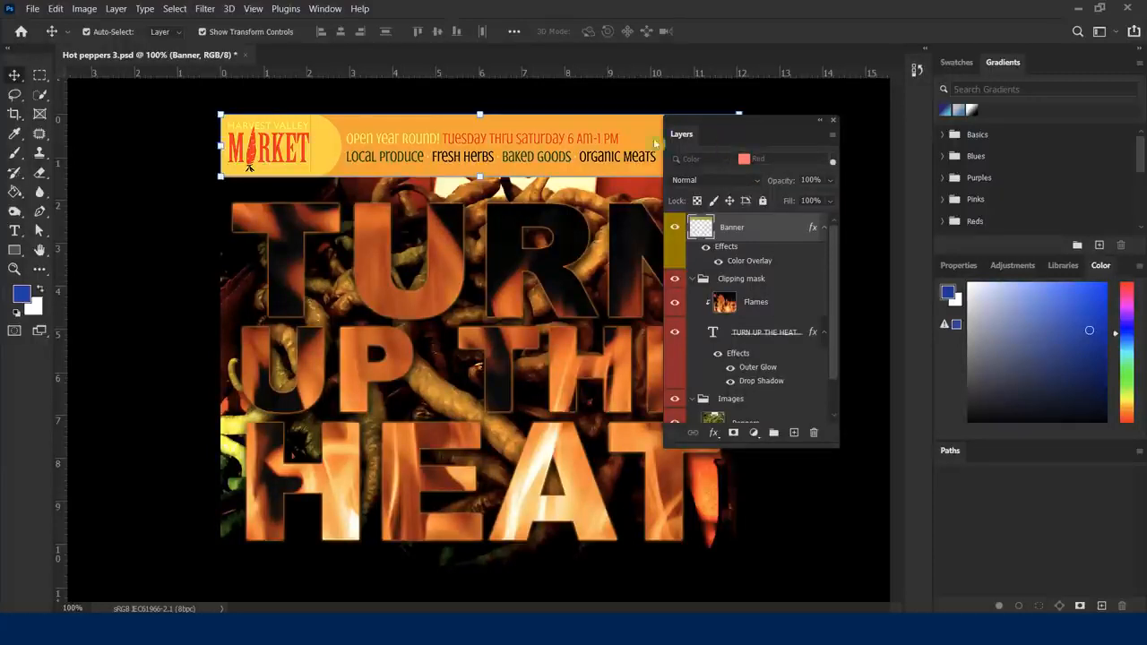
left_click(142, 175)
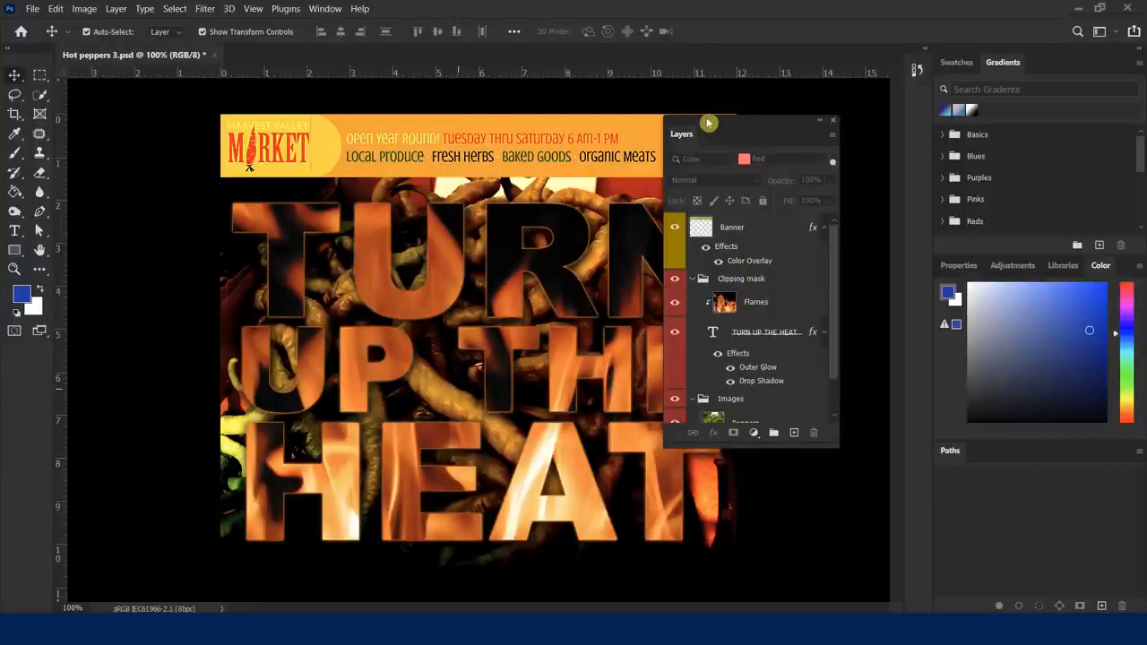
Step: Show the Layer Comps panel, float it on its own over the canvas, and collapse the leftover Notes panel
left_click_drag(715, 124, 761, 124)
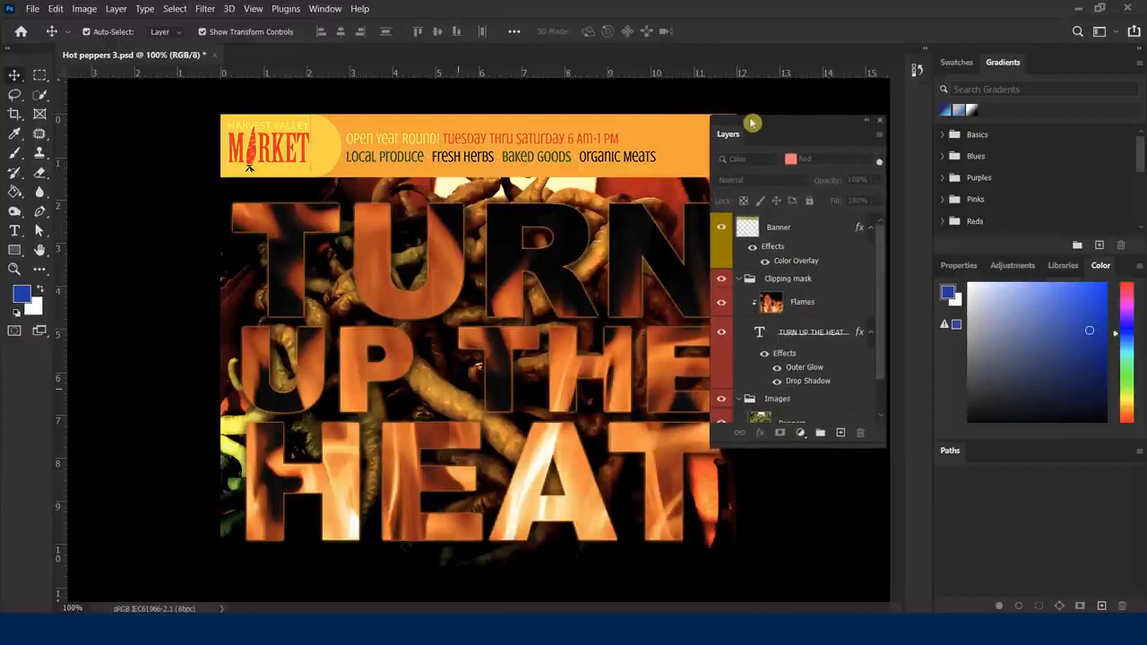
left_click(325, 9)
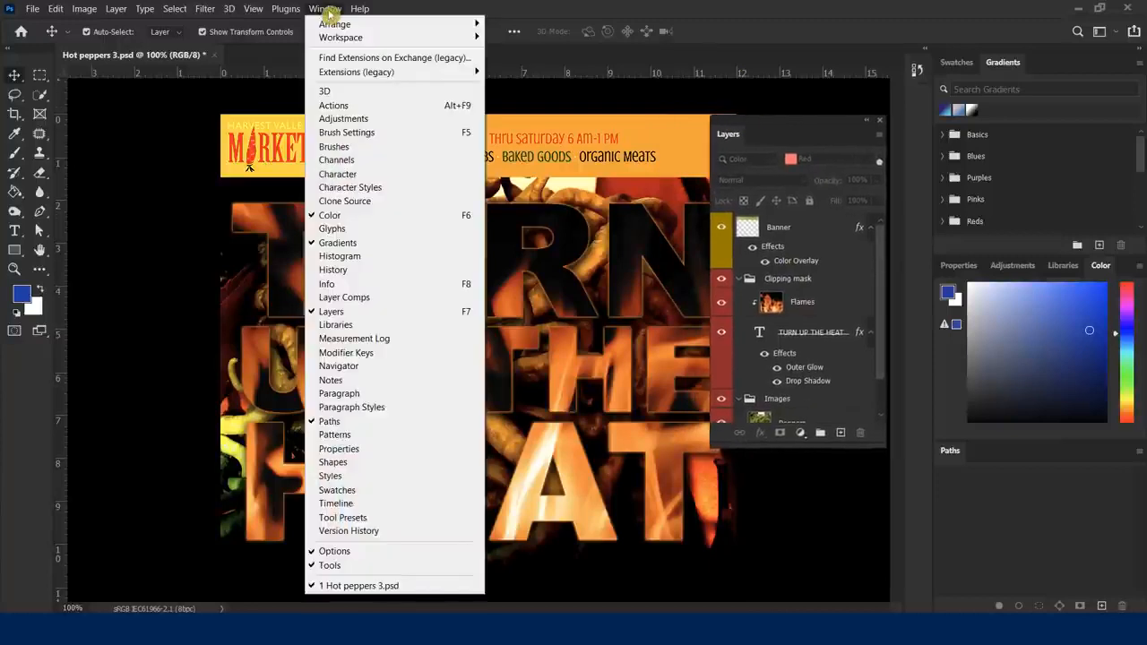
left_click(332, 297)
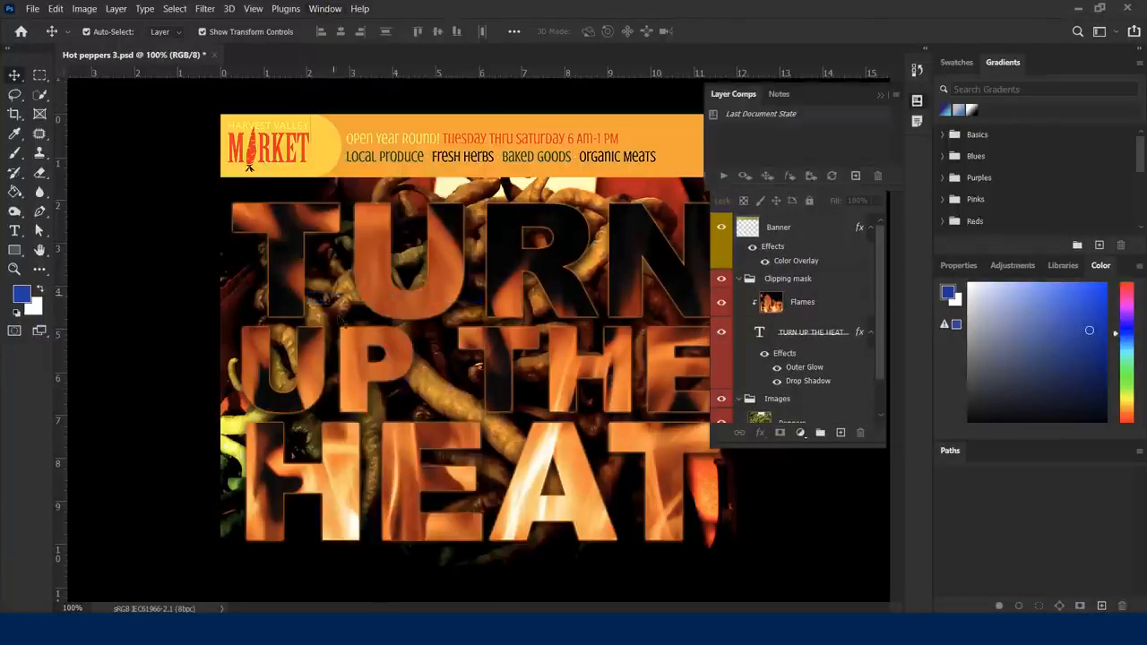
left_click_drag(712, 99, 125, 136)
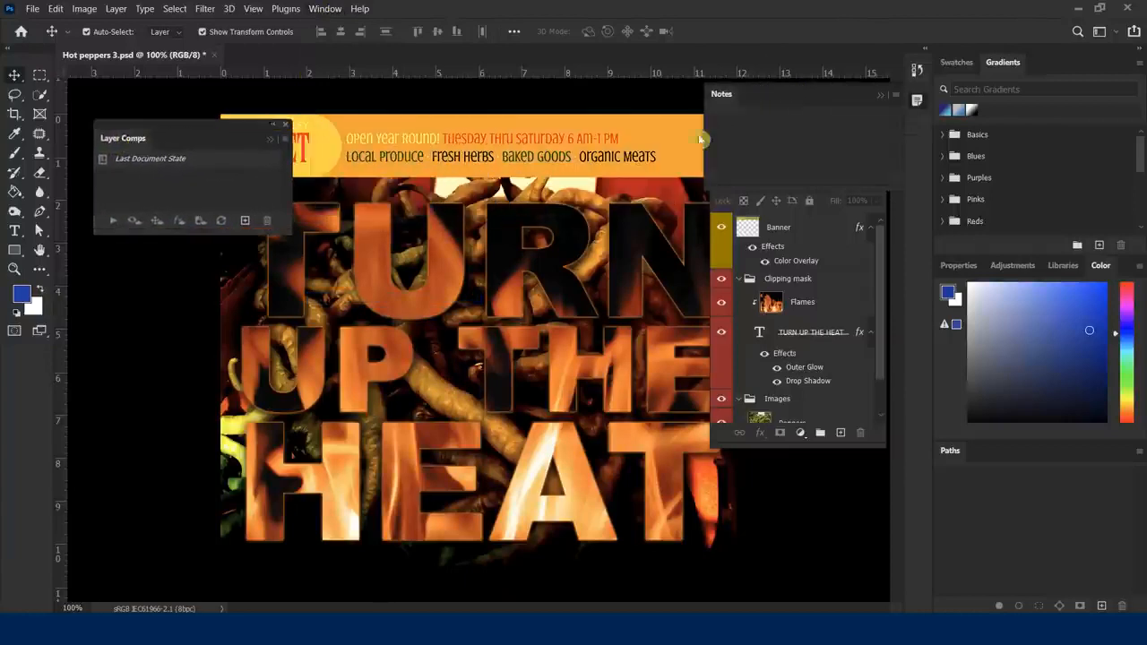
left_click(881, 98)
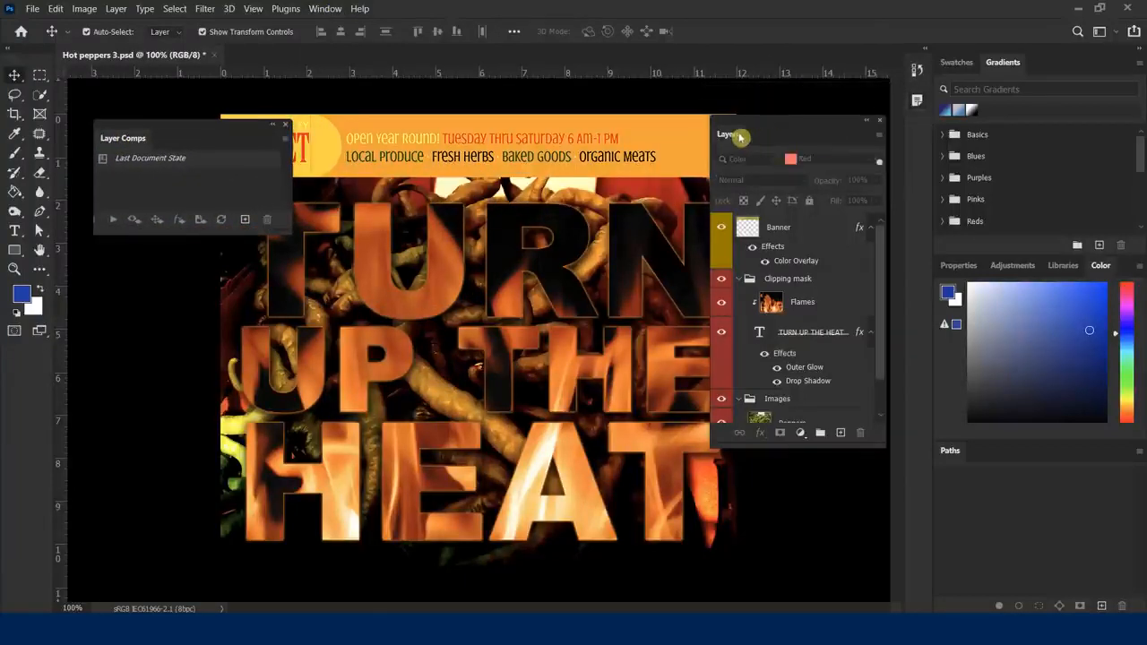
Step: Move the floating Layers panel off the artwork, and reposition the Layer Comps panel and make it taller
left_click_drag(734, 139, 785, 125)
left_click_drag(195, 135, 187, 224)
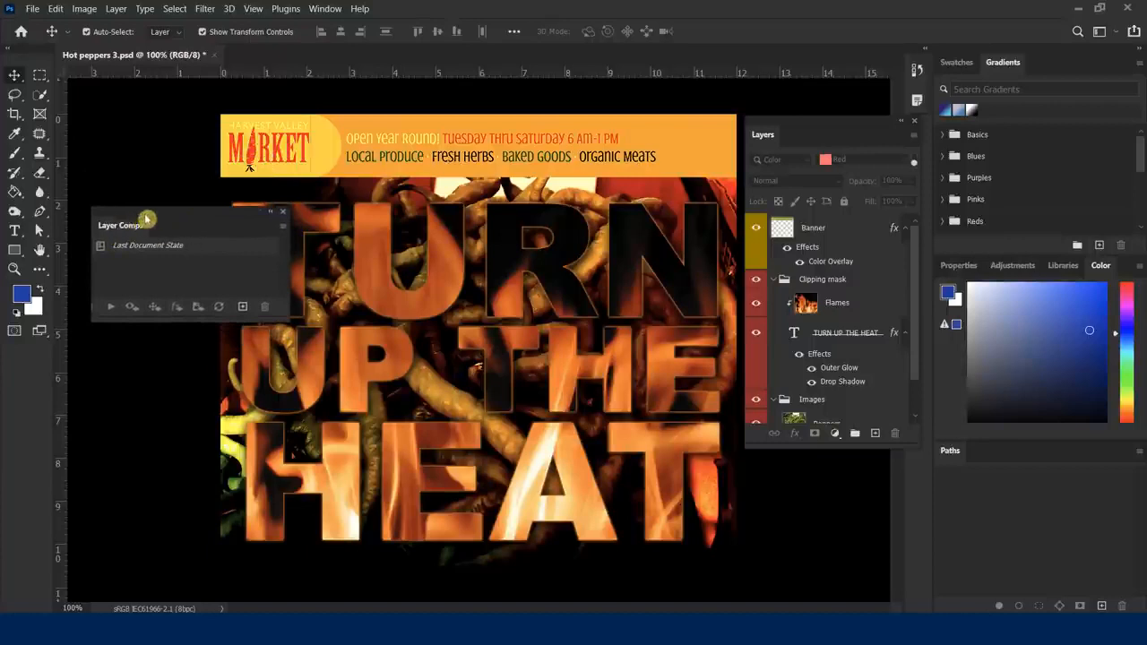
left_click_drag(143, 216, 136, 201)
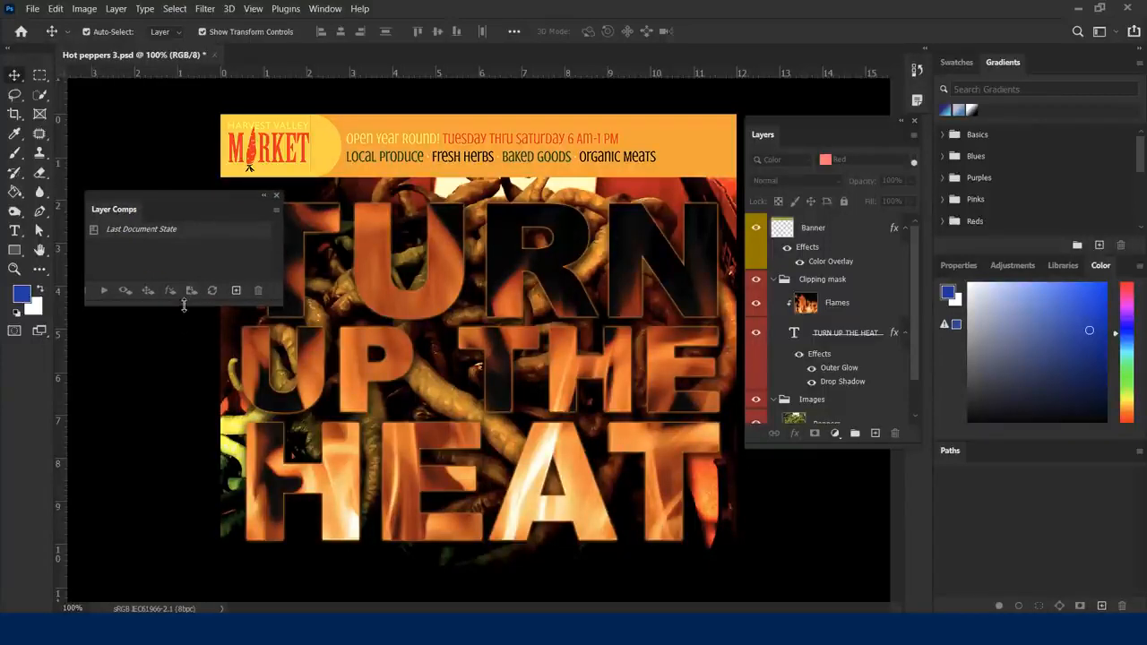
left_click_drag(184, 305, 185, 386)
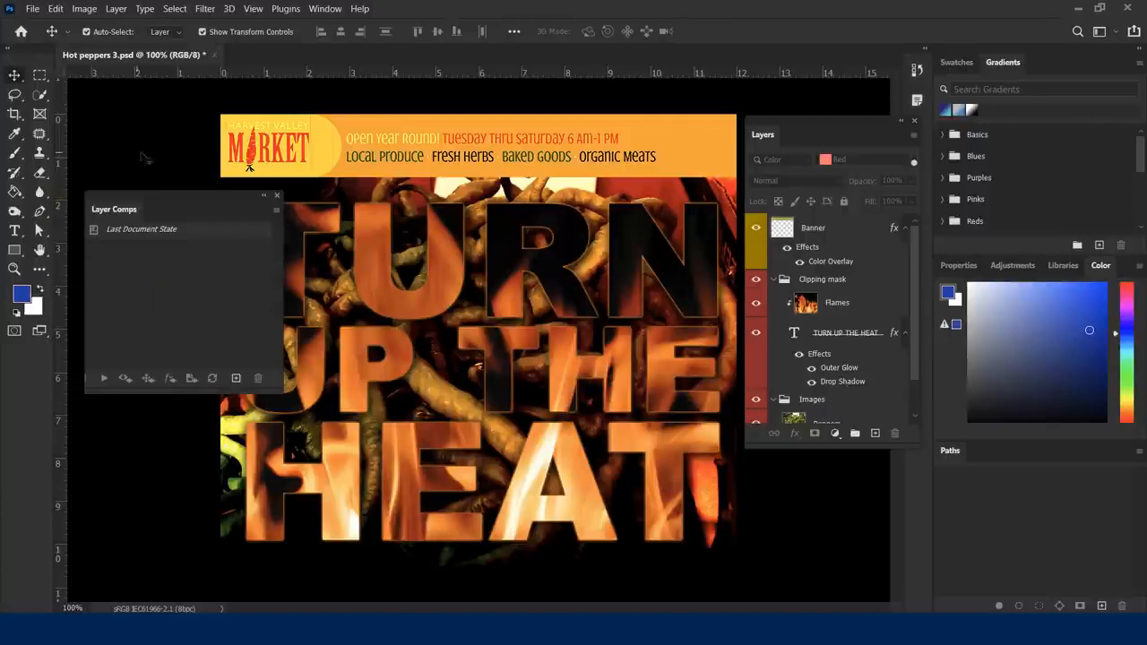
left_click_drag(170, 207, 174, 233)
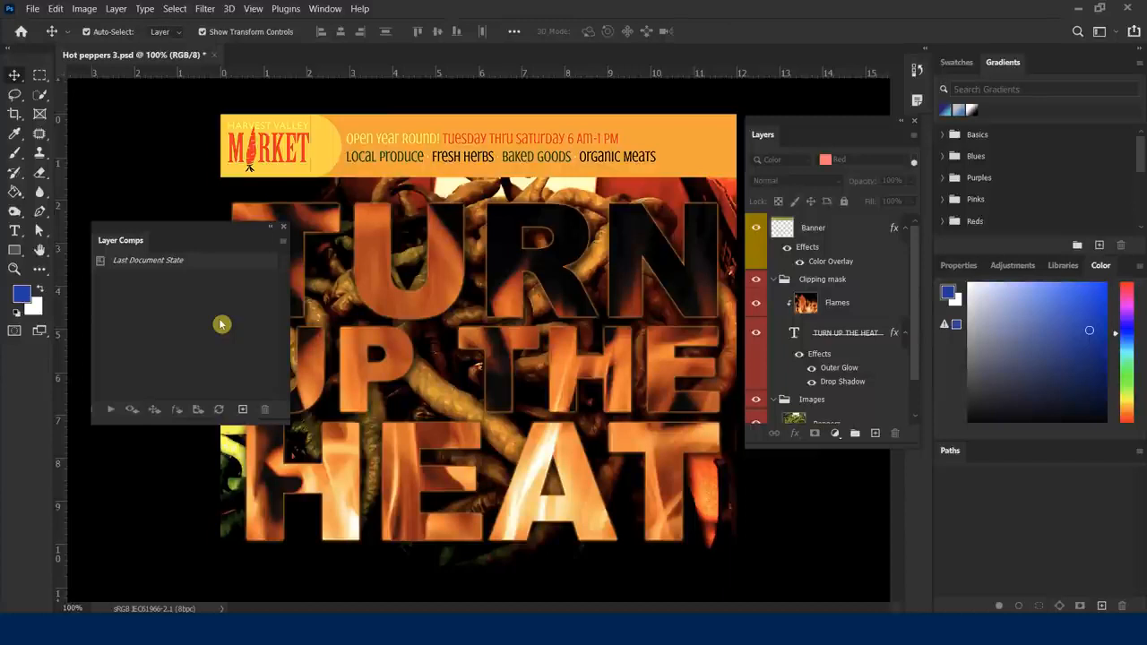
key("ctrl+2")
left_click_drag(251, 420, 271, 484)
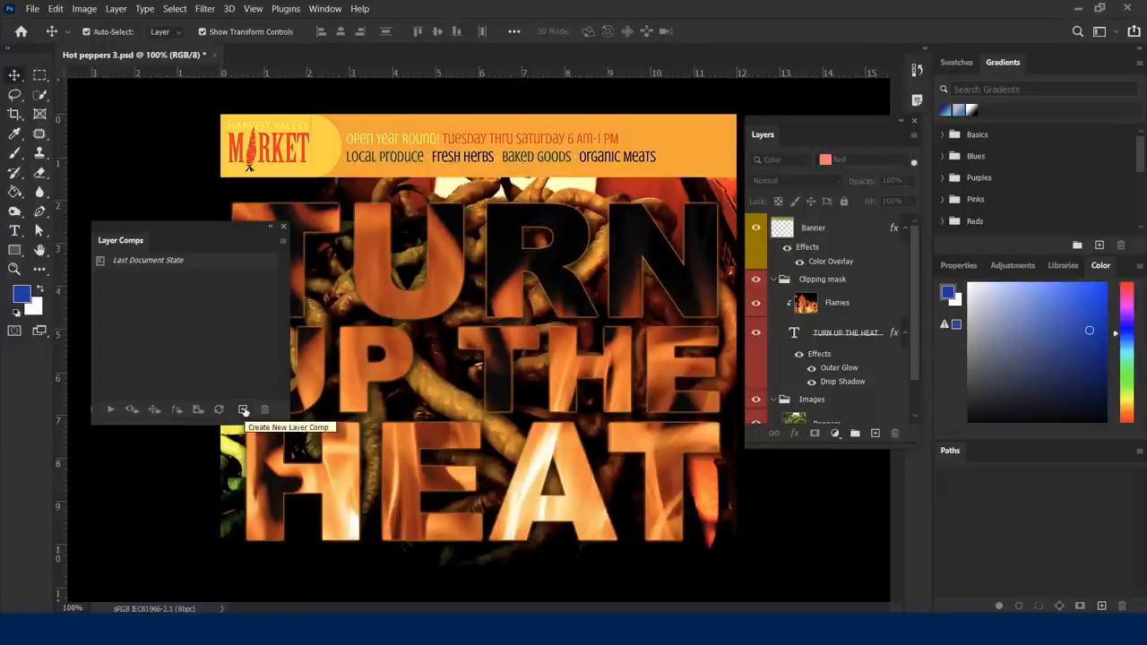
Step: Create a layer comp named "Orange Banner Top, Passthrough Blend" that records visibility, position, appearance and the smart object comp selection
left_click(243, 410)
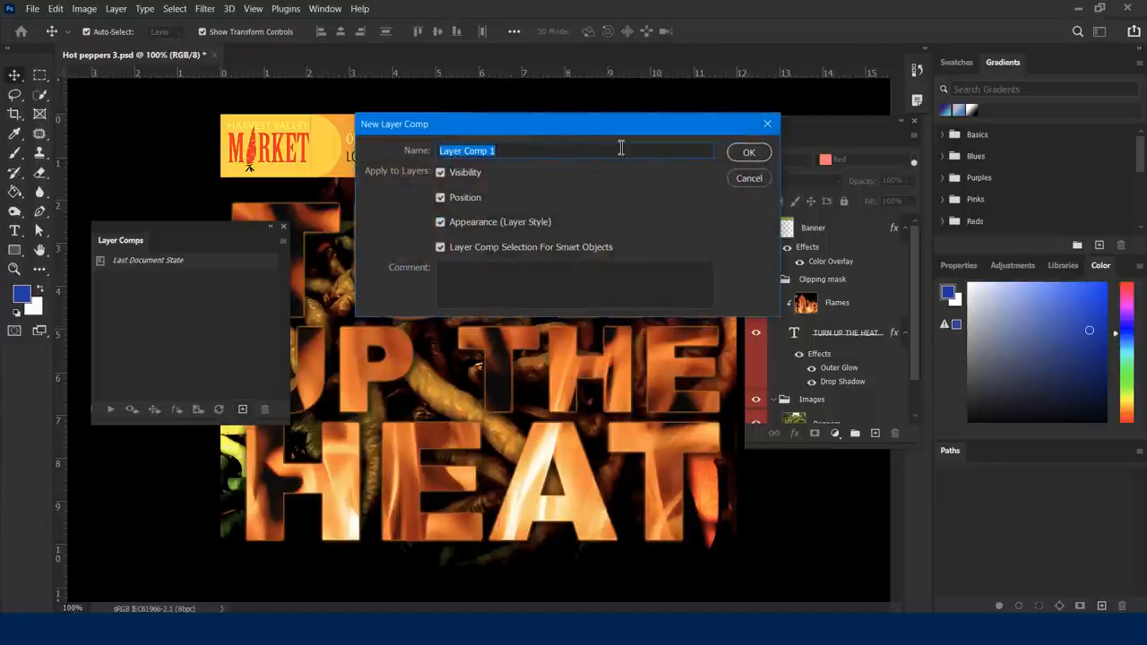
left_click_drag(593, 127, 707, 127)
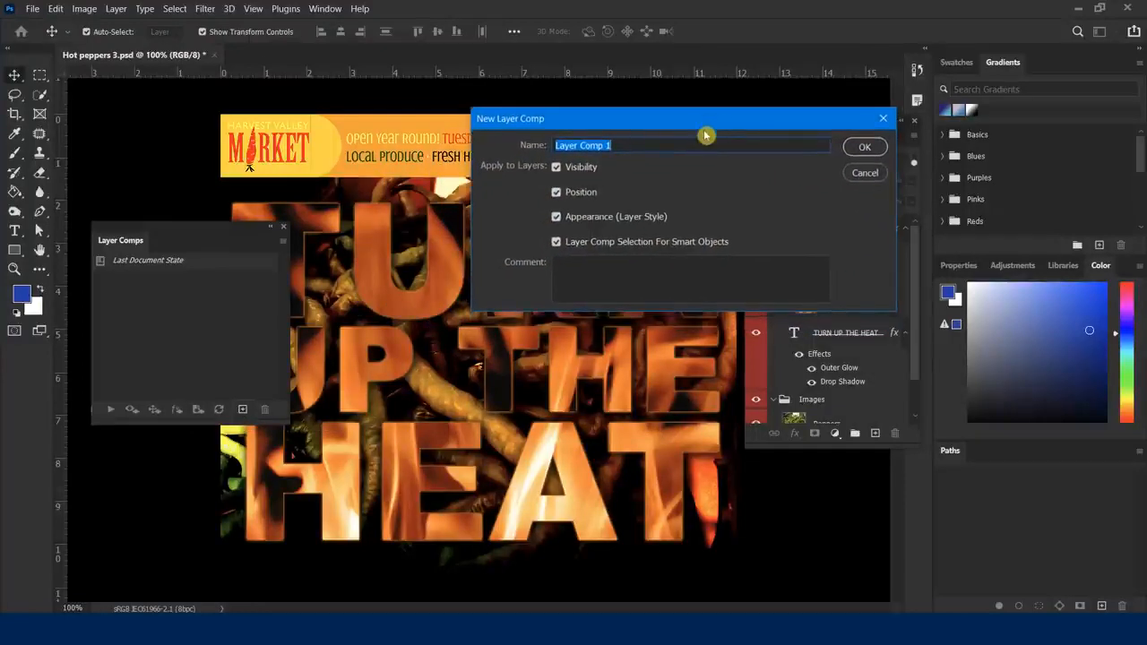
type("Orange Bane")
key("BackSpace")
type("ner Top")
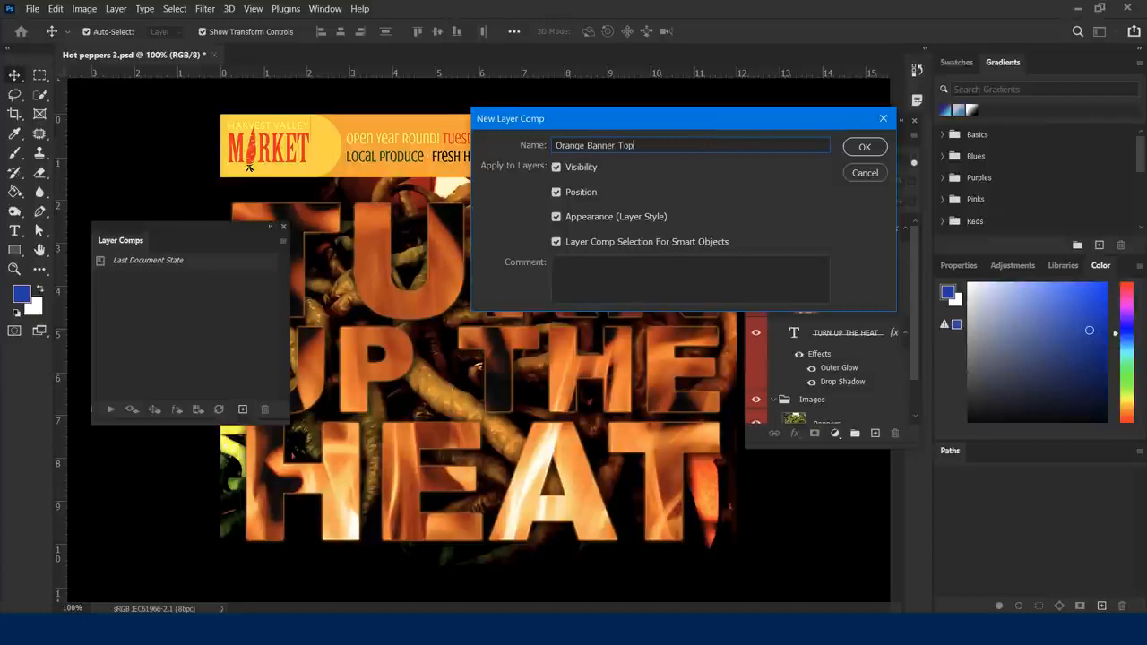
type(", Passthrough Blen")
left_click(632, 269)
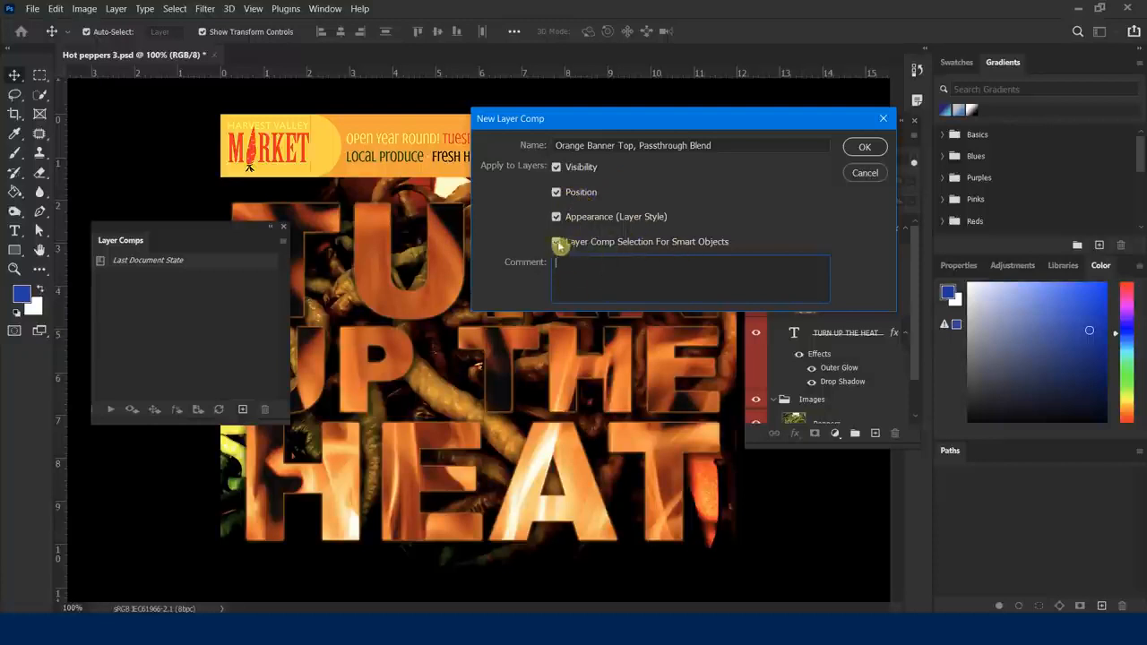
left_click(863, 147)
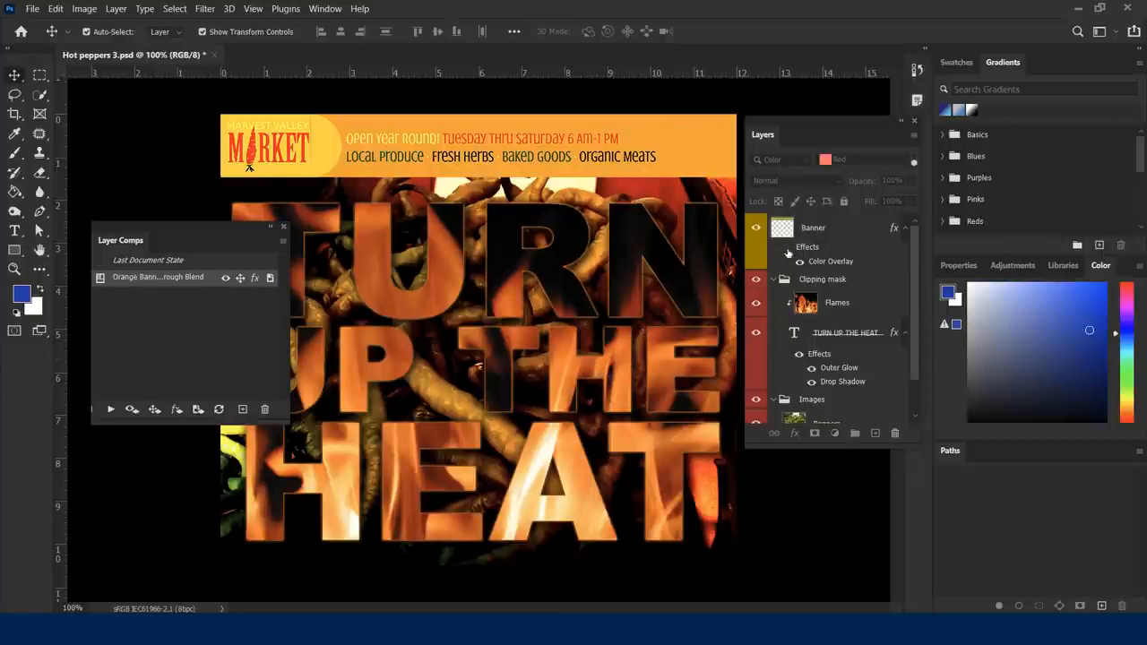
Step: Hide the Banner layer's effects and save this state as a layer comp named "Green Banner Passthrough"
left_click(787, 248)
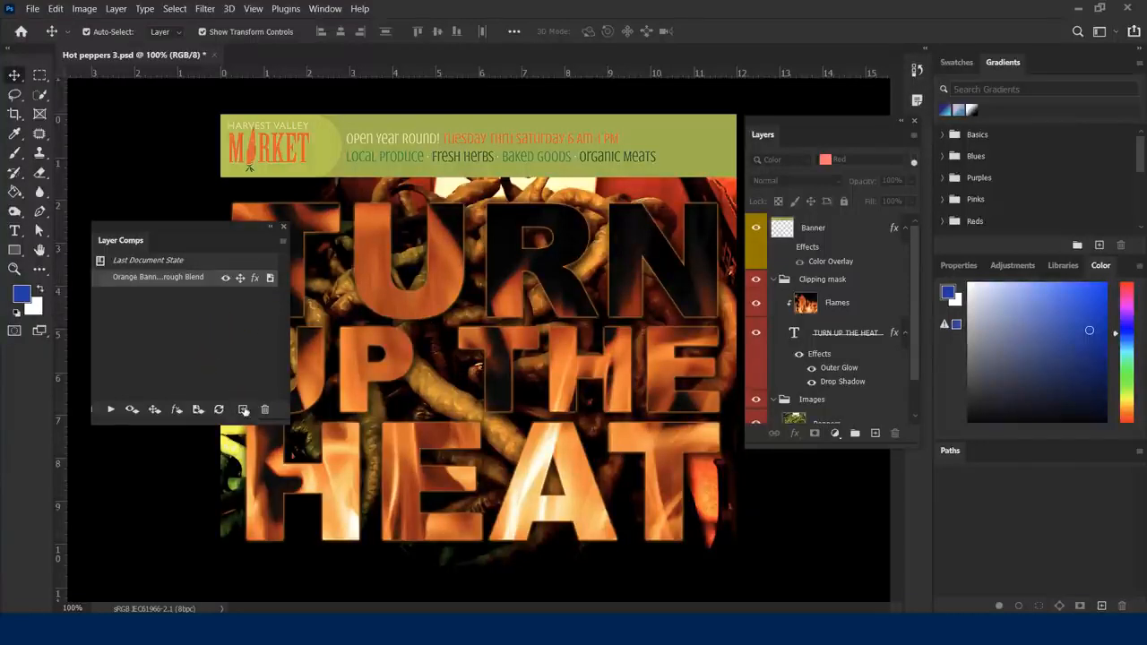
left_click(244, 410)
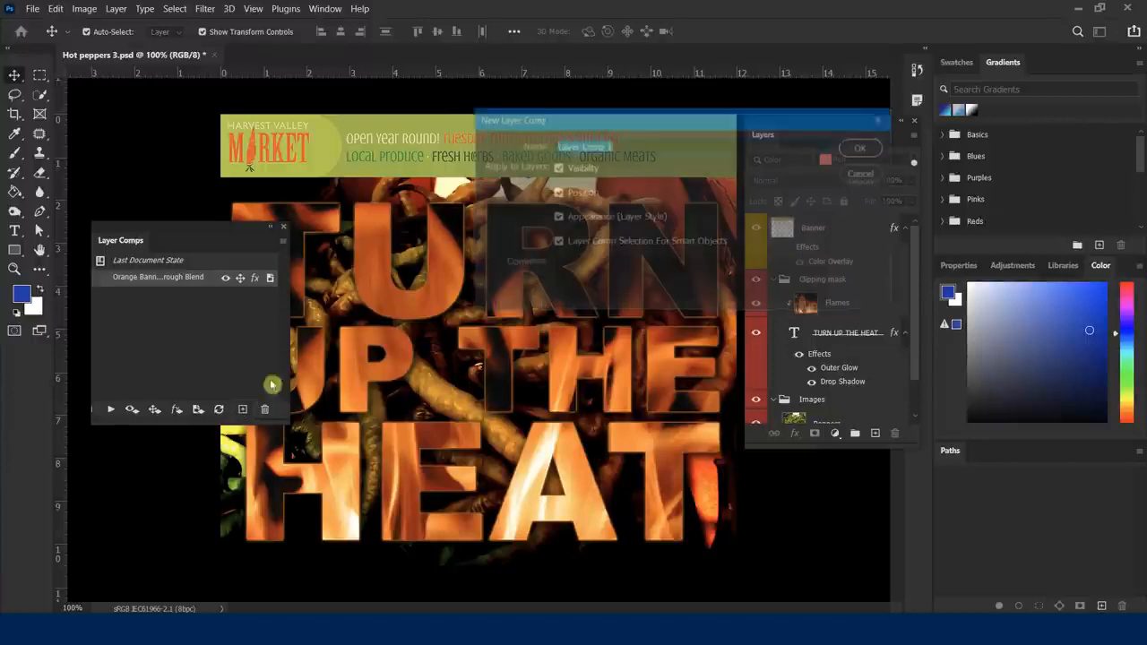
type("Gre")
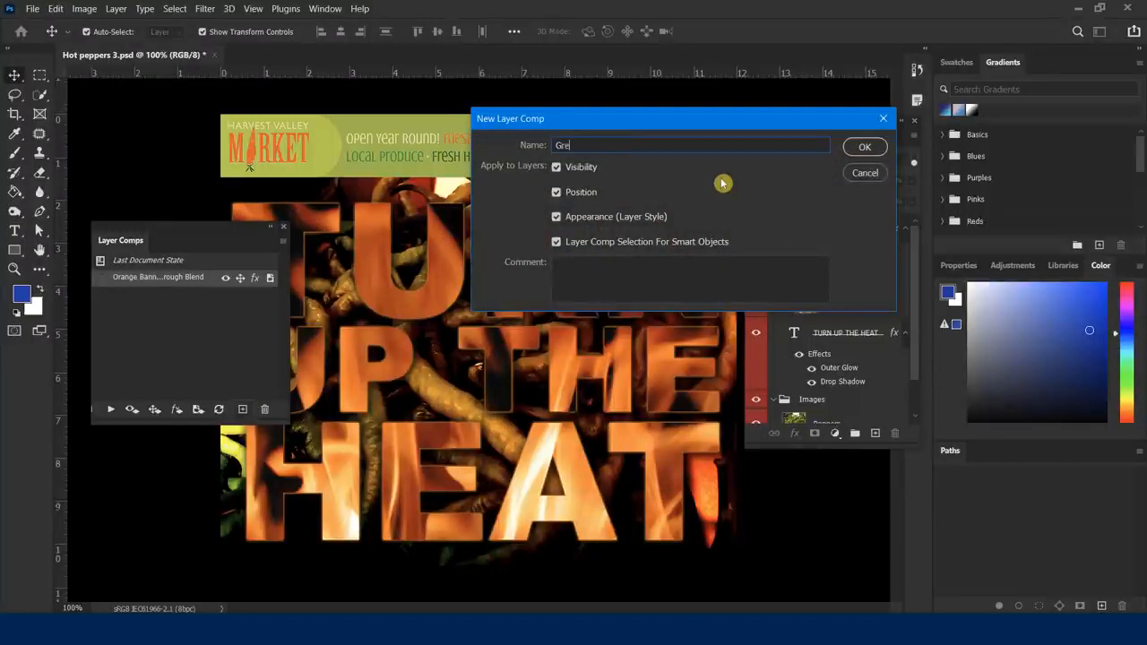
type("en Banner Passthrough")
left_click(862, 147)
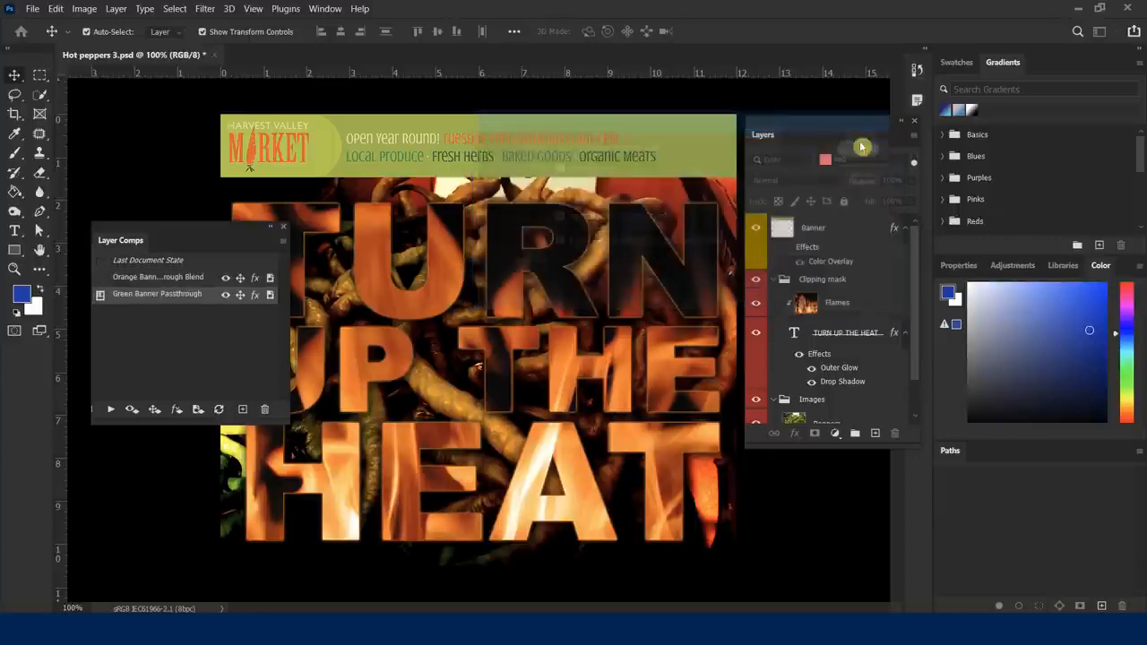
left_click(183, 335)
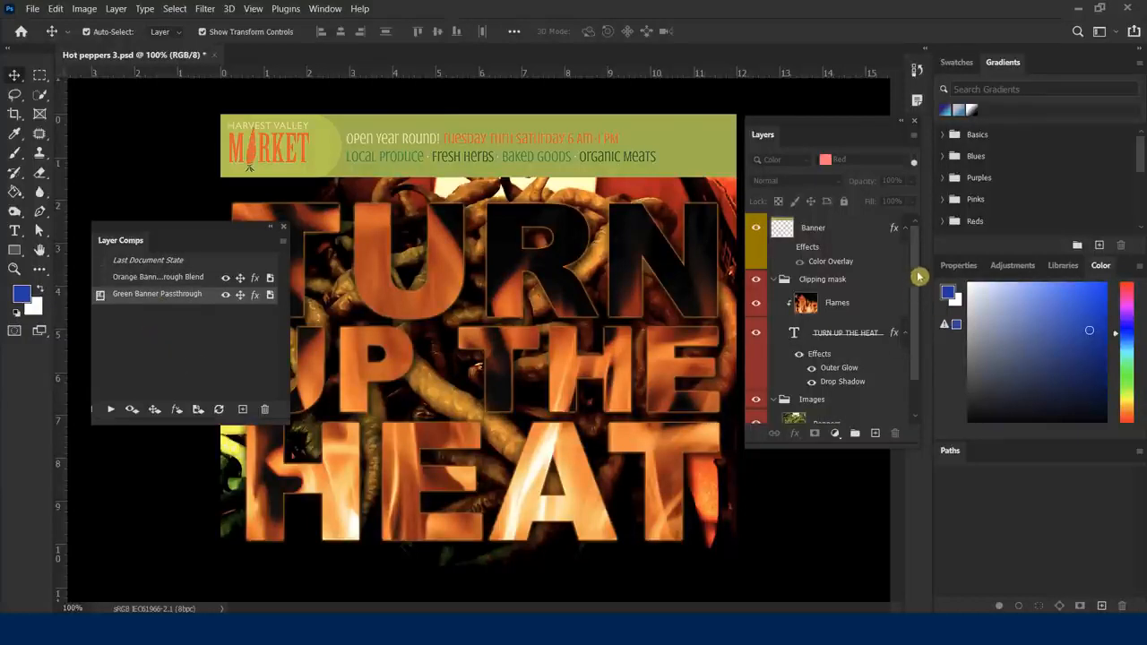
Step: Set the blend mode of the Peppers layer in the Images group to Color Dodge
left_click_drag(919, 276, 925, 324)
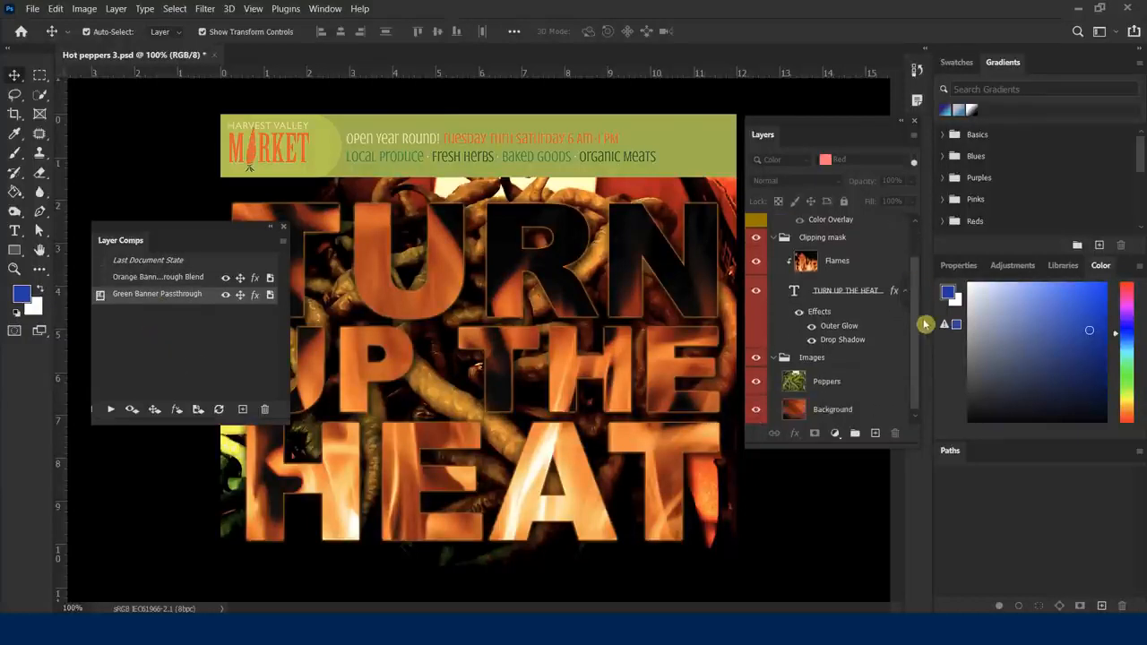
left_click(836, 384)
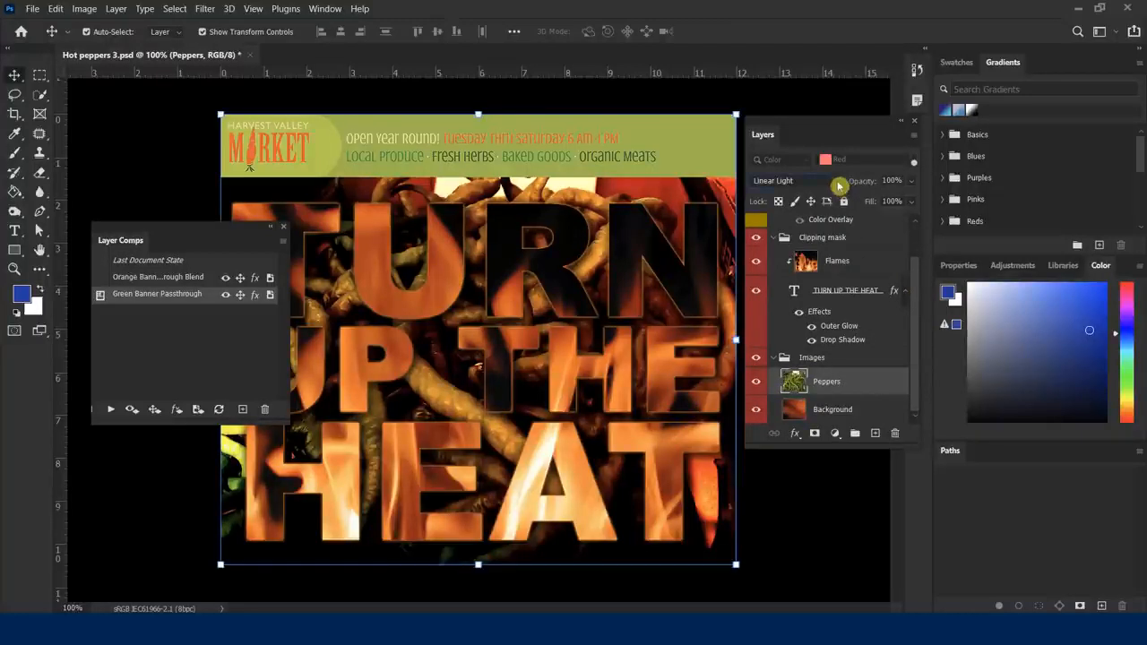
left_click(839, 186)
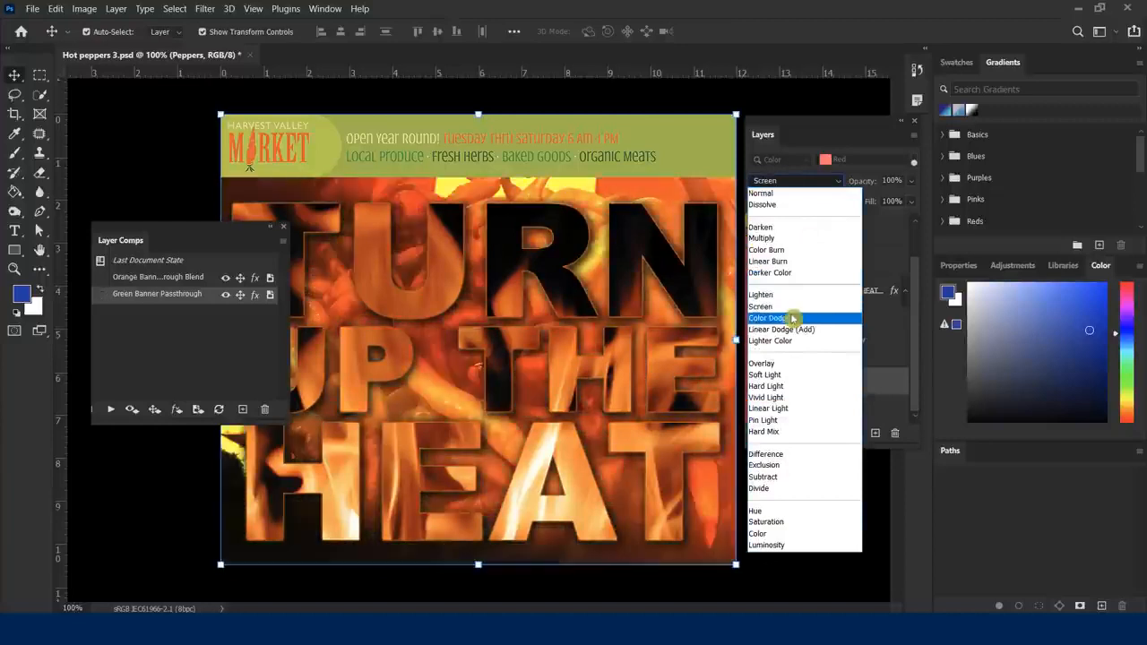
left_click(792, 323)
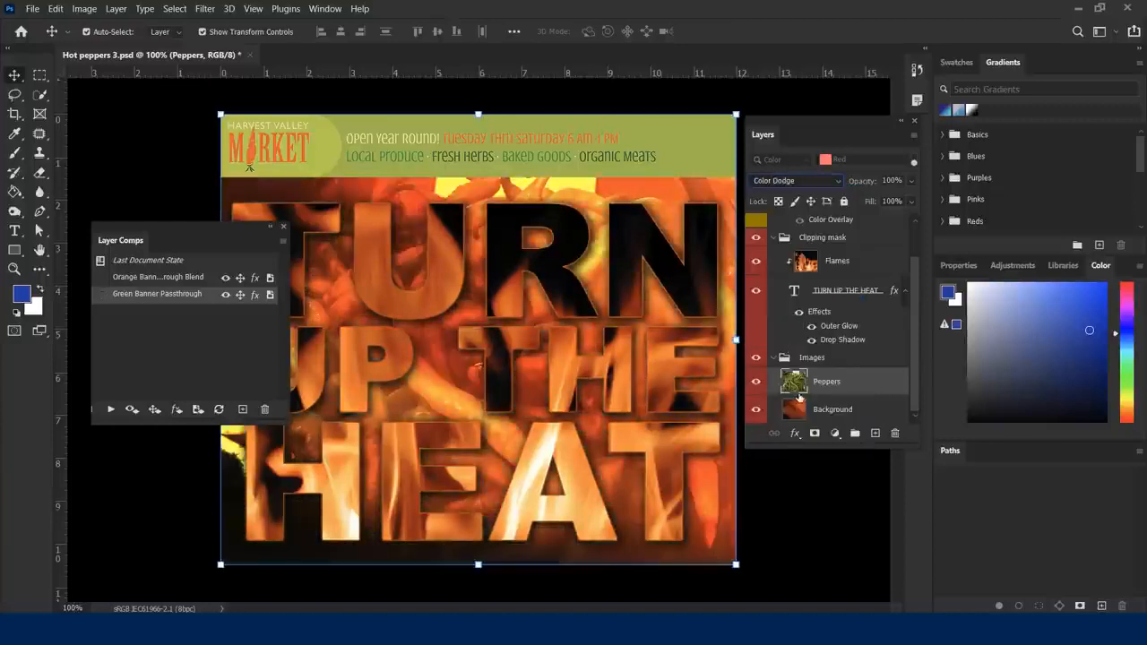
Step: Create a layer comp named "Color Dodge Peppers - Green Banner Top" that records visibility, position, appearance and the smart object comp selection
left_click(209, 373)
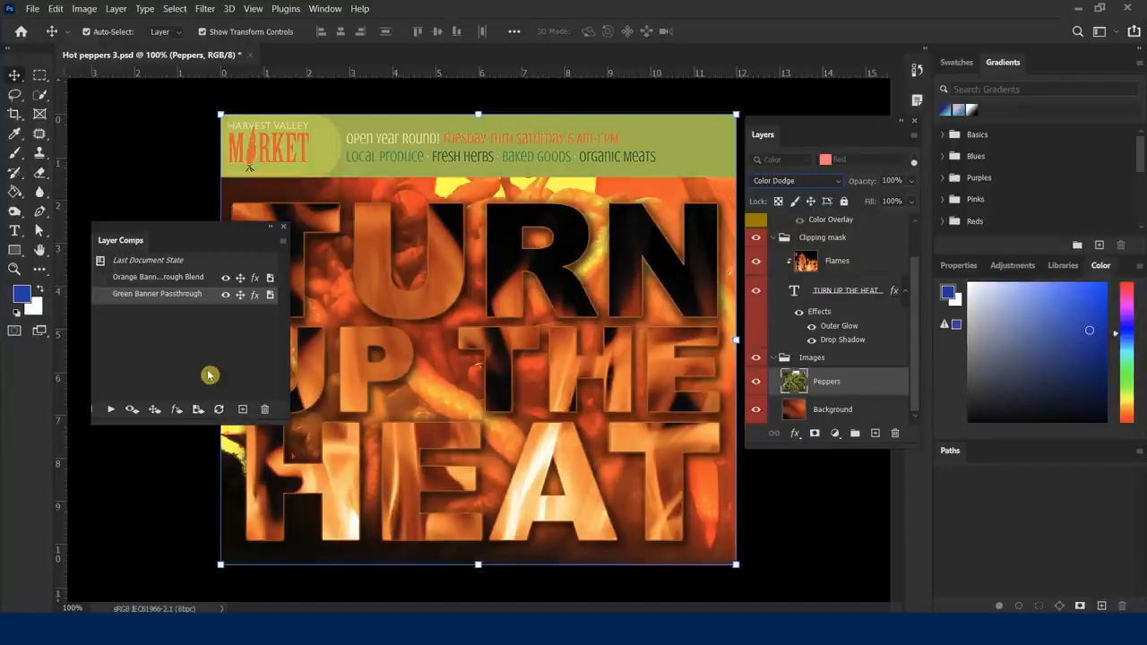
left_click(242, 410)
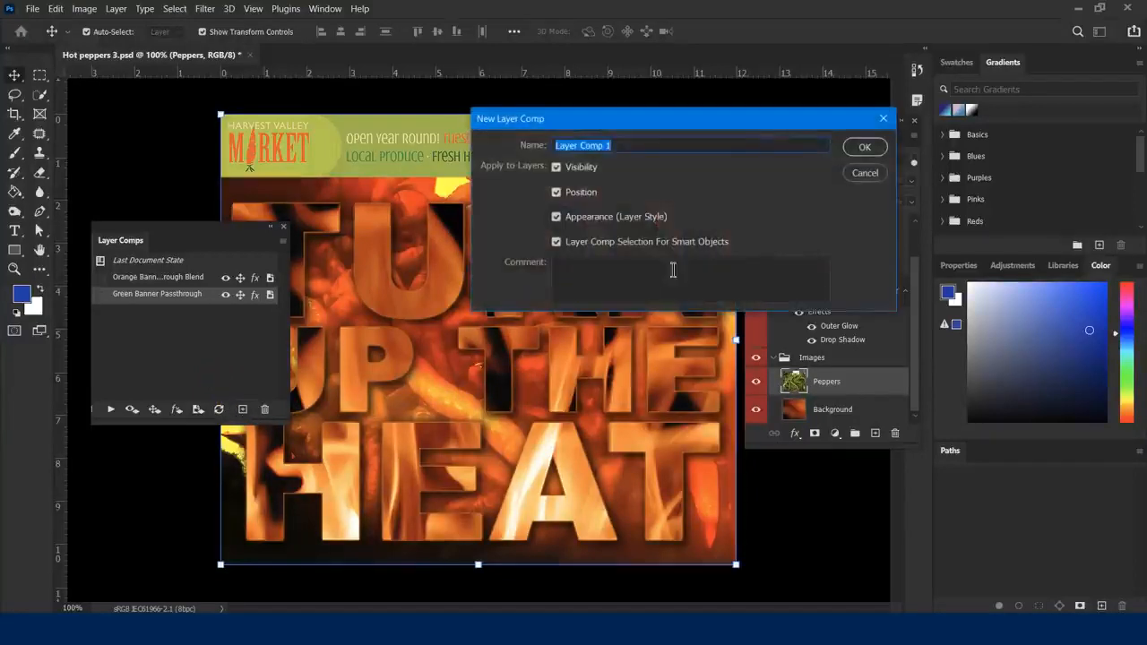
left_click_drag(616, 120, 515, 165)
type("Co")
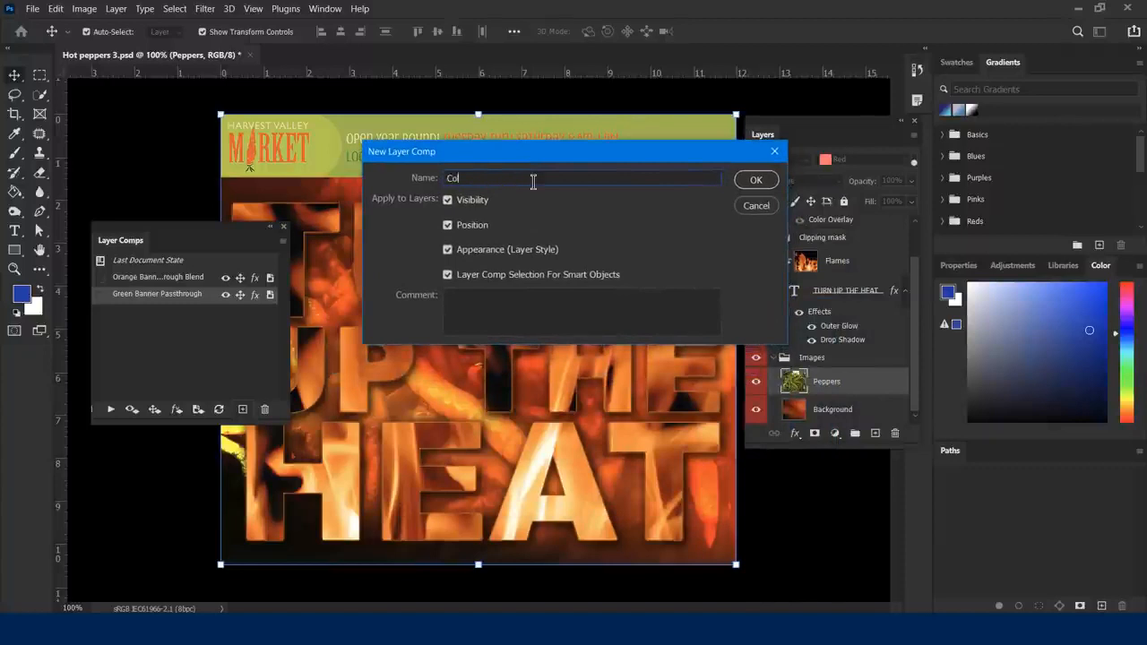
type("lor Dog")
key("BackSpace")
type("odge Peppe")
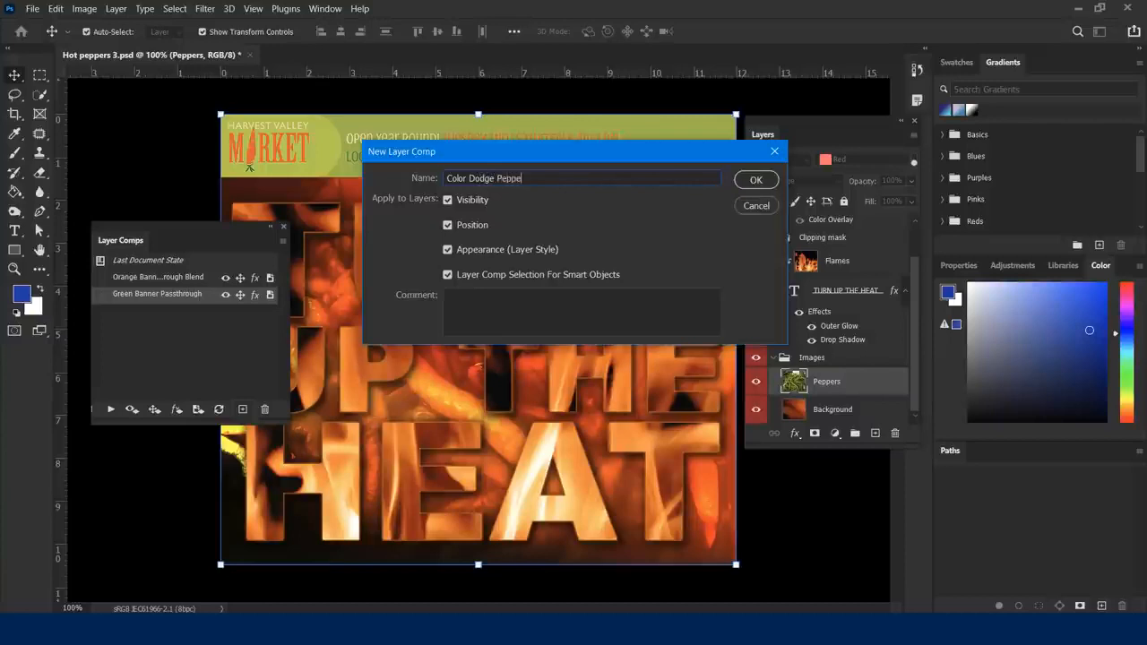
type("rs - Green Banner TOp")
key("BackSpace")
key("BackSpace")
type("op")
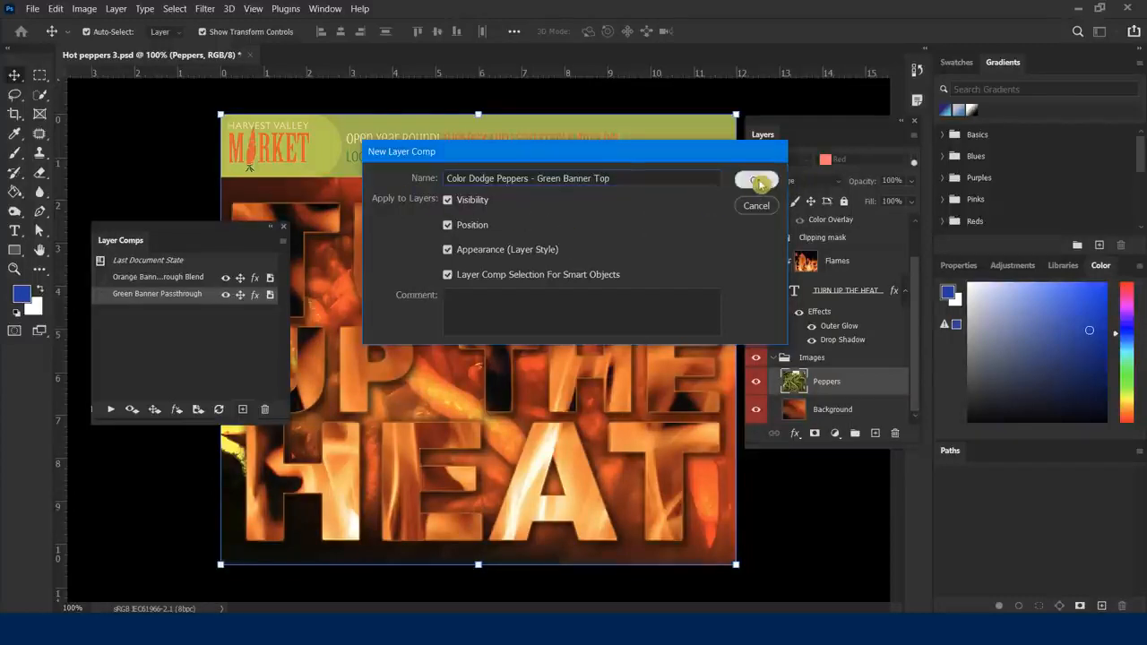
left_click(774, 182)
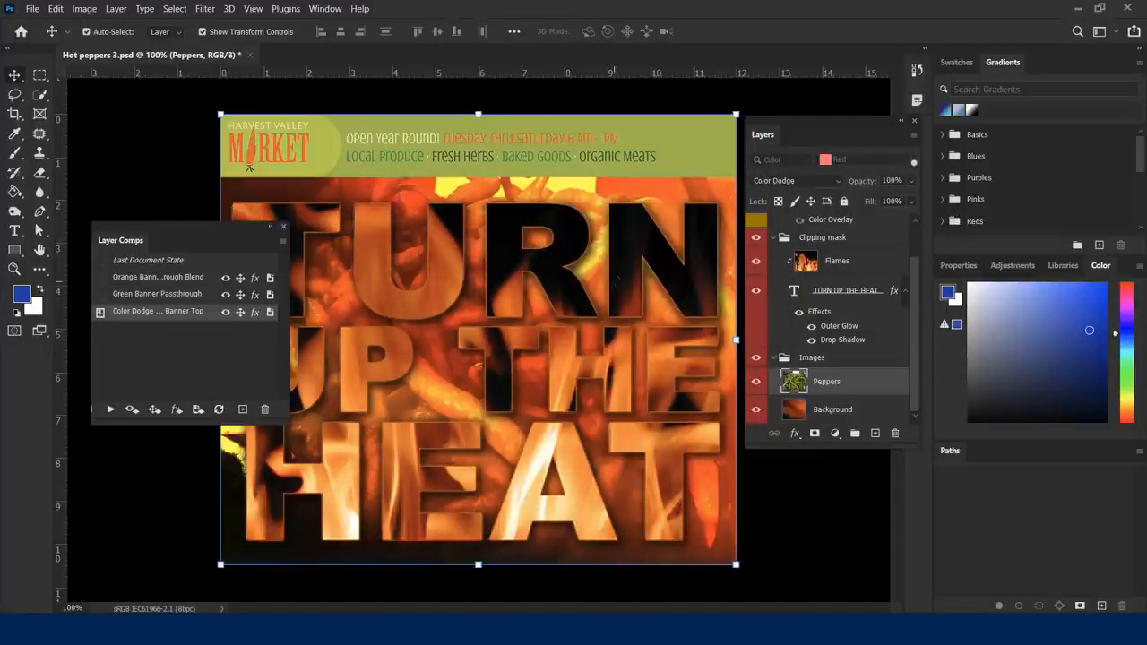
Step: Move the Banner layer straight down about 9.03 in to the bottom edge of the artwork
scroll(919, 269, "up", 1)
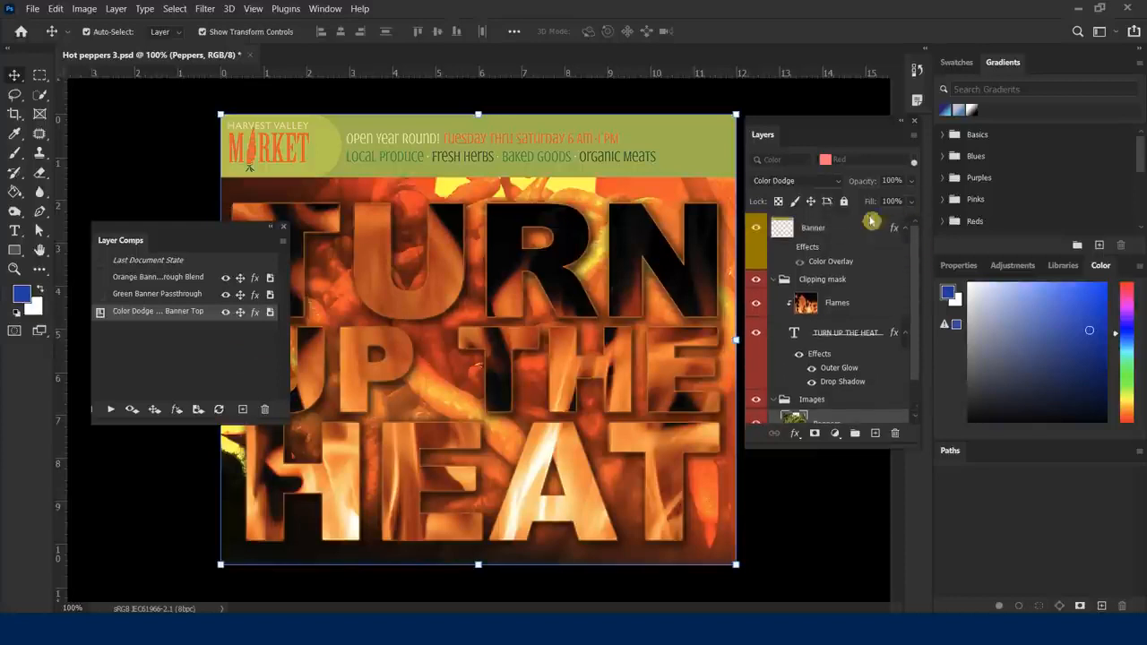
left_click(831, 234)
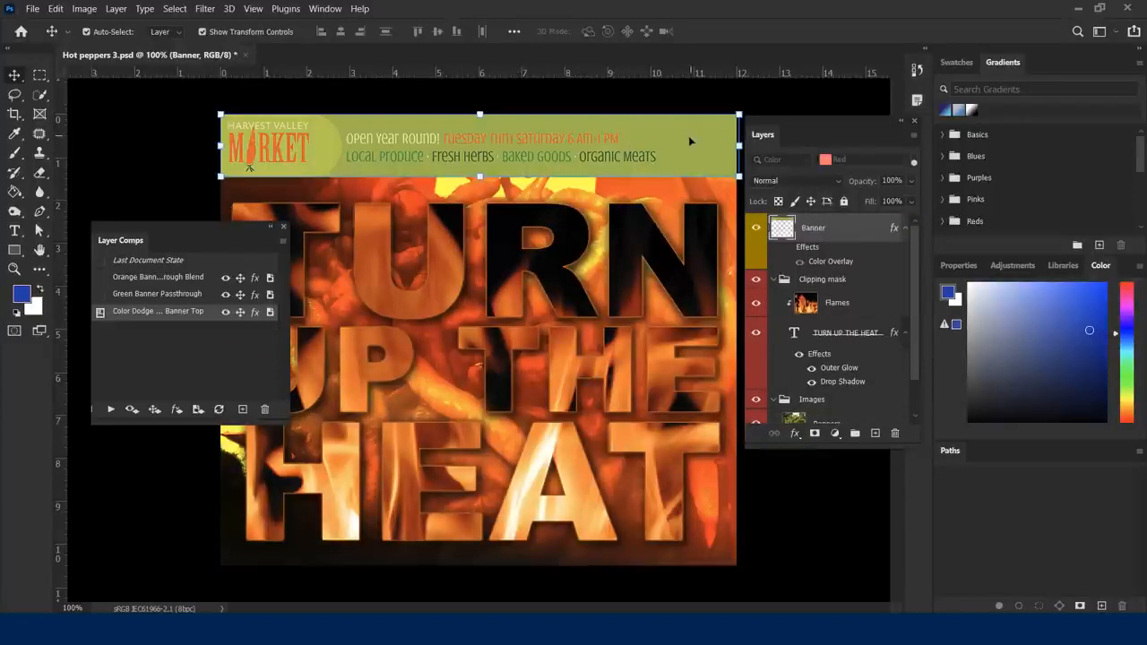
left_click_drag(689, 136, 696, 528)
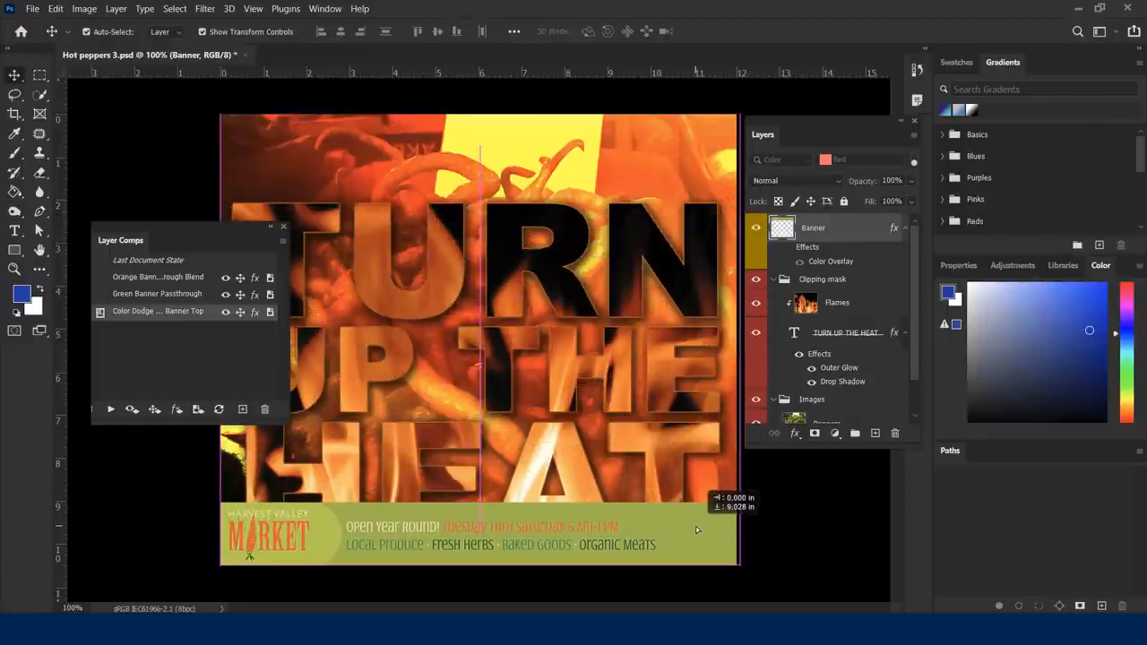
Step: Nudge the Clipping mask group up so the TURN UP THE HEAT text sits clear above the banner
left_click(829, 281)
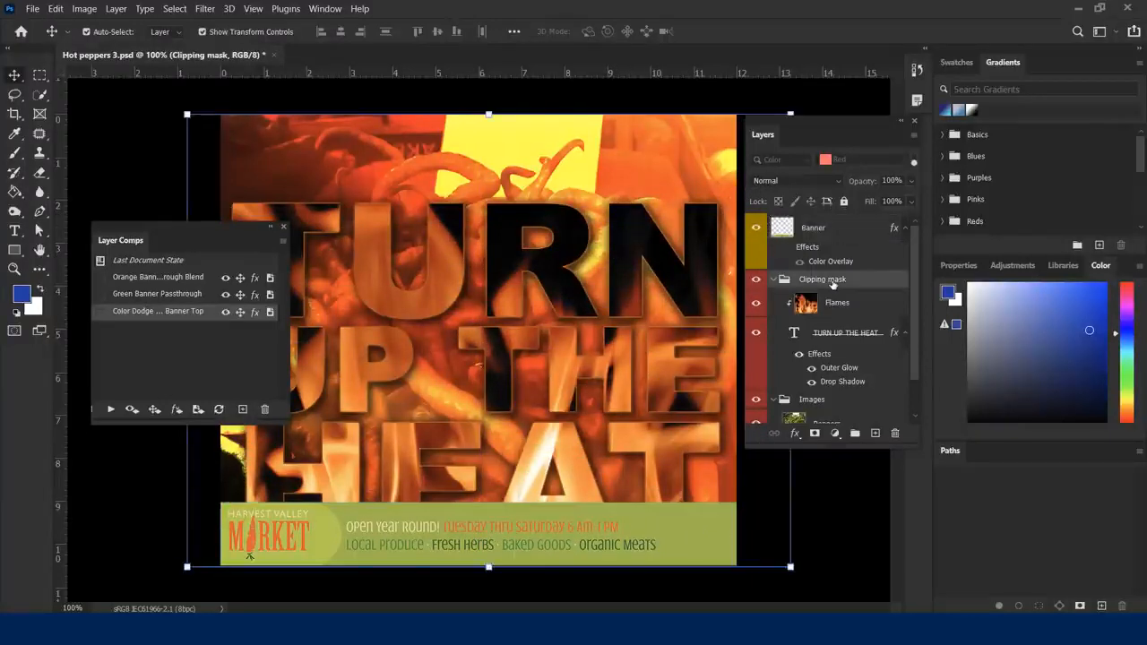
key("shift+Up")
key("shift+Up")
key("shift+Up")
key("shift+Up")
key("shift+Up")
key("shift+Up")
key("shift+Up")
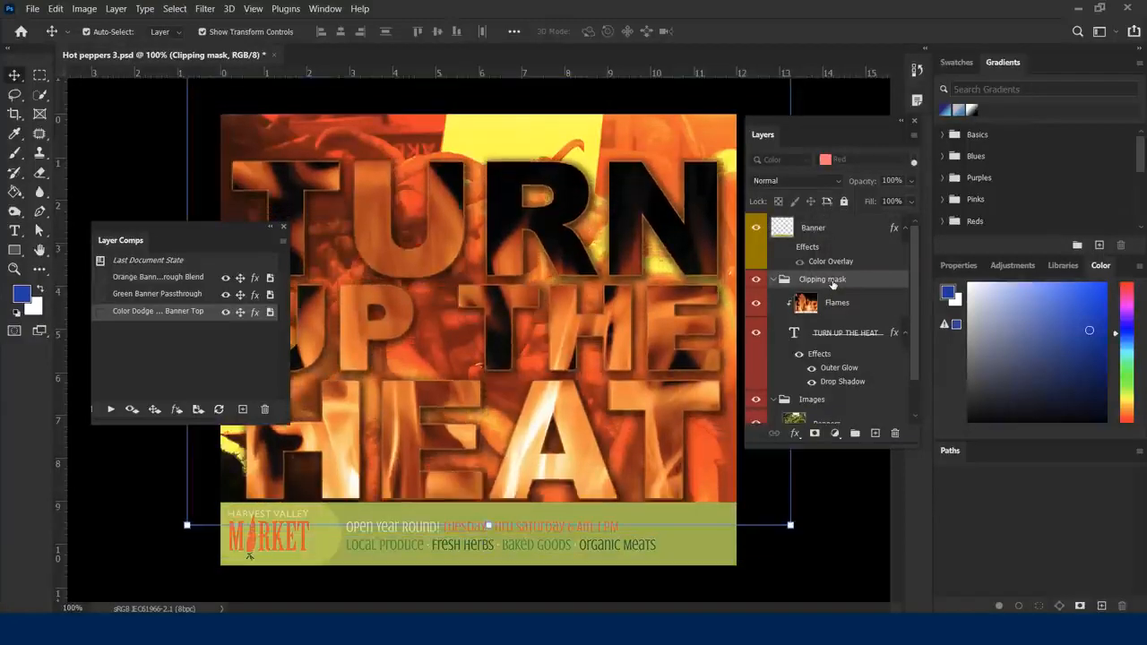
key("shift+Down")
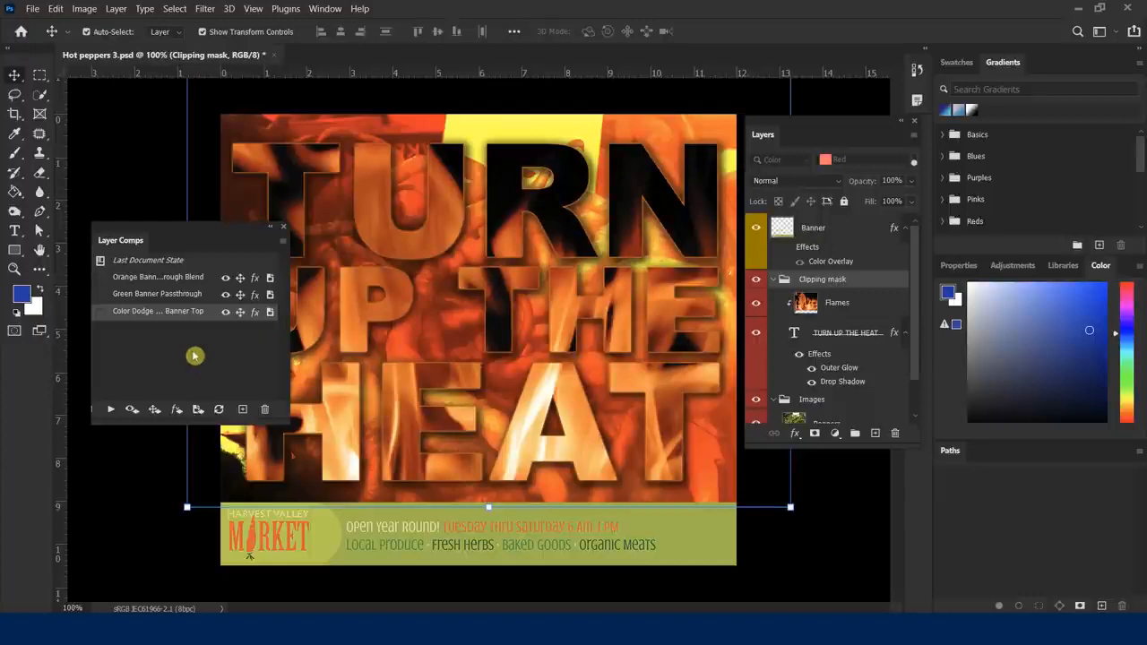
Step: Create a layer comp named "Banner Green Bottom Dodge Blend" with all layer attributes recorded
left_click(243, 411)
type("Ba")
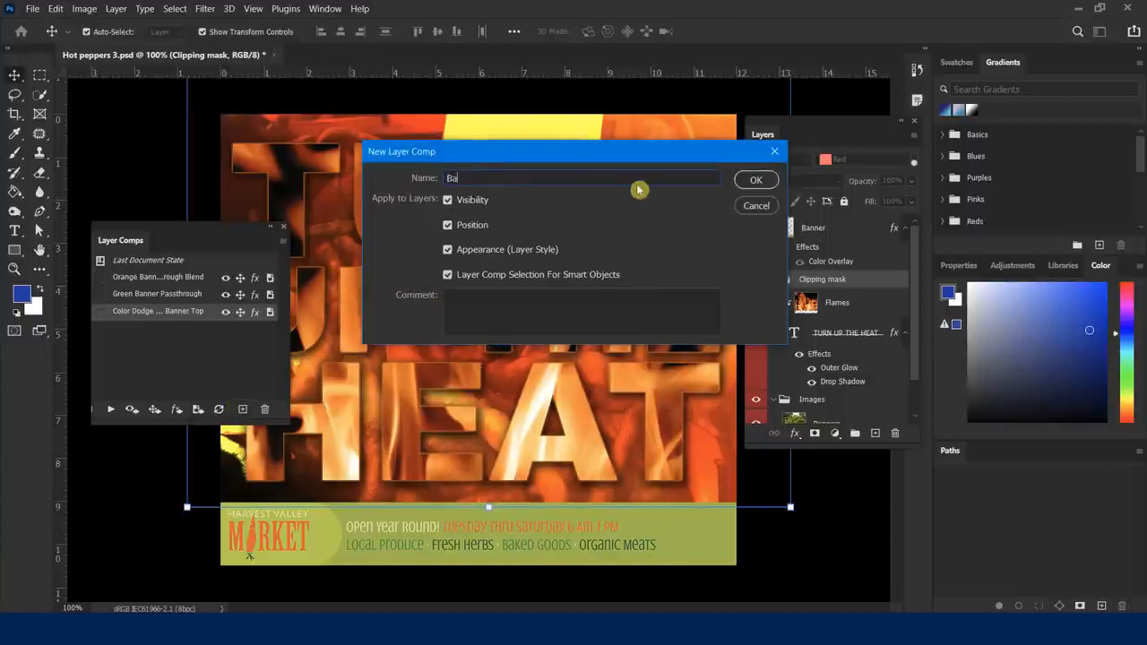
type("nner Green Bottom Dodg")
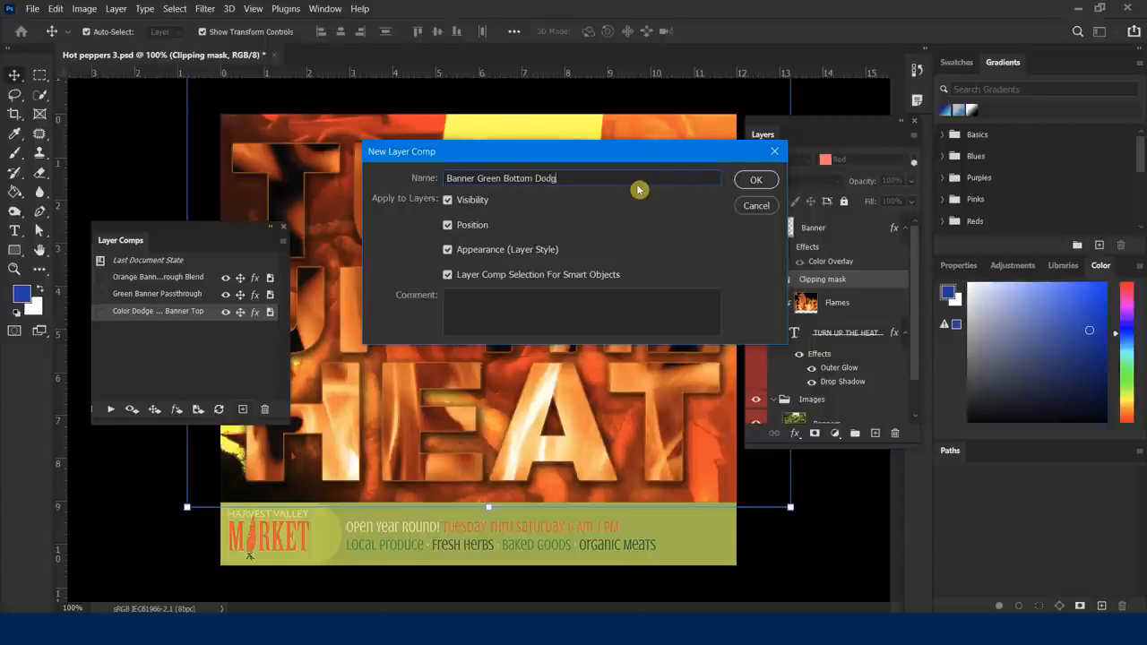
type("e Blend")
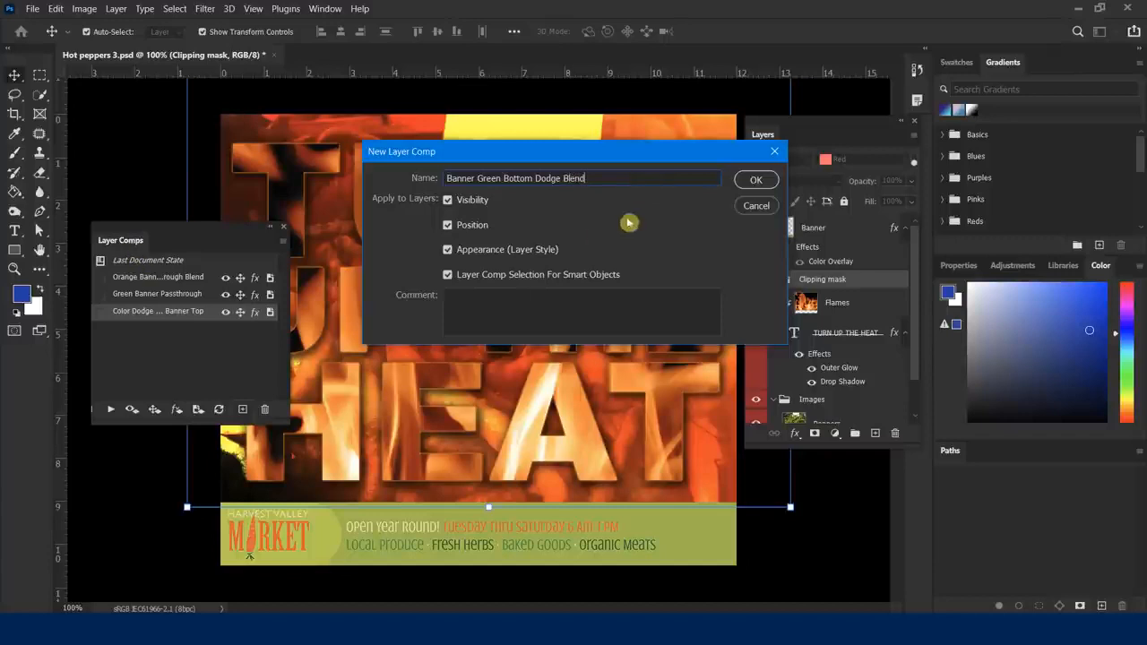
left_click(751, 181)
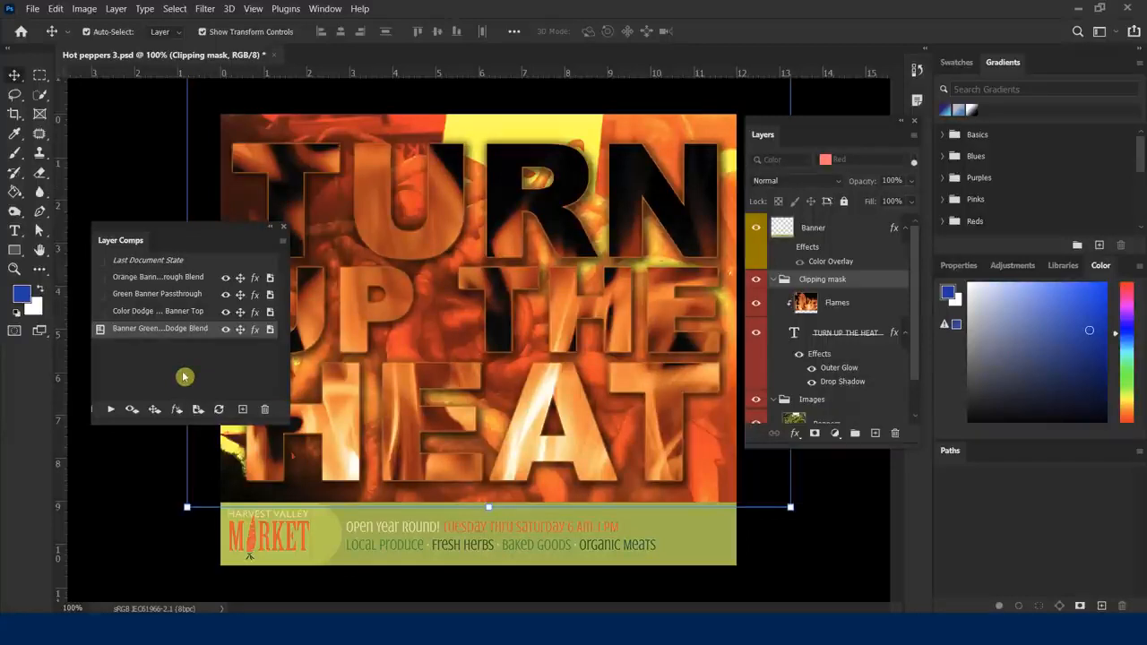
Step: Compare the four saved layer comps and the last document state, ending on Banner Green Bottom Dodge Blend
left_click(101, 278)
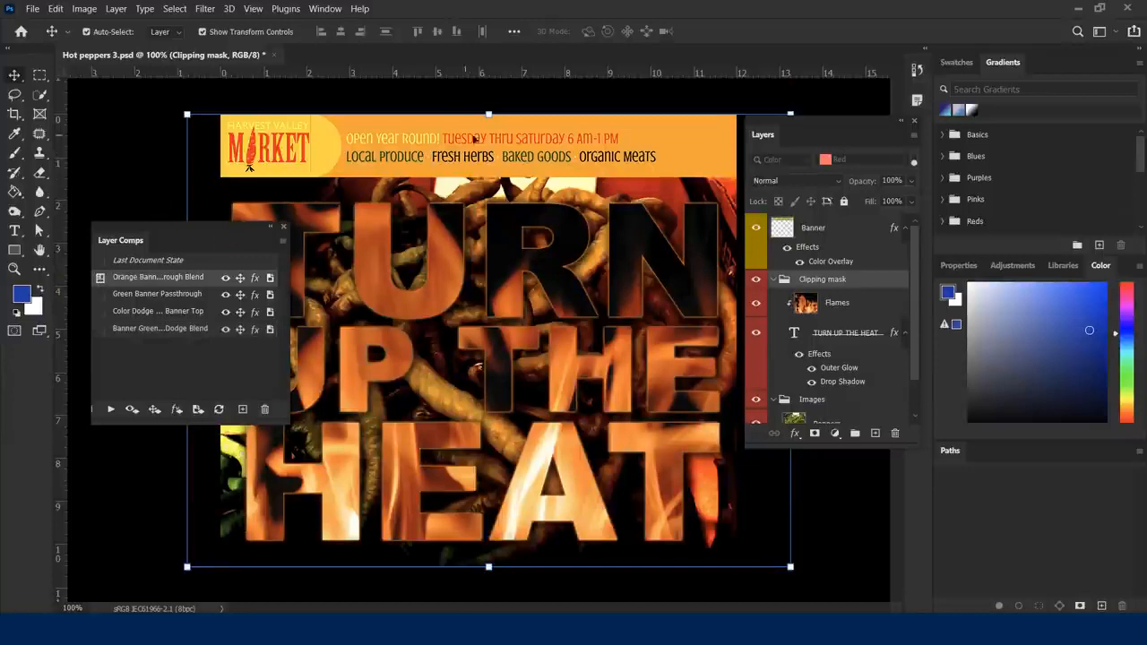
left_click(148, 299)
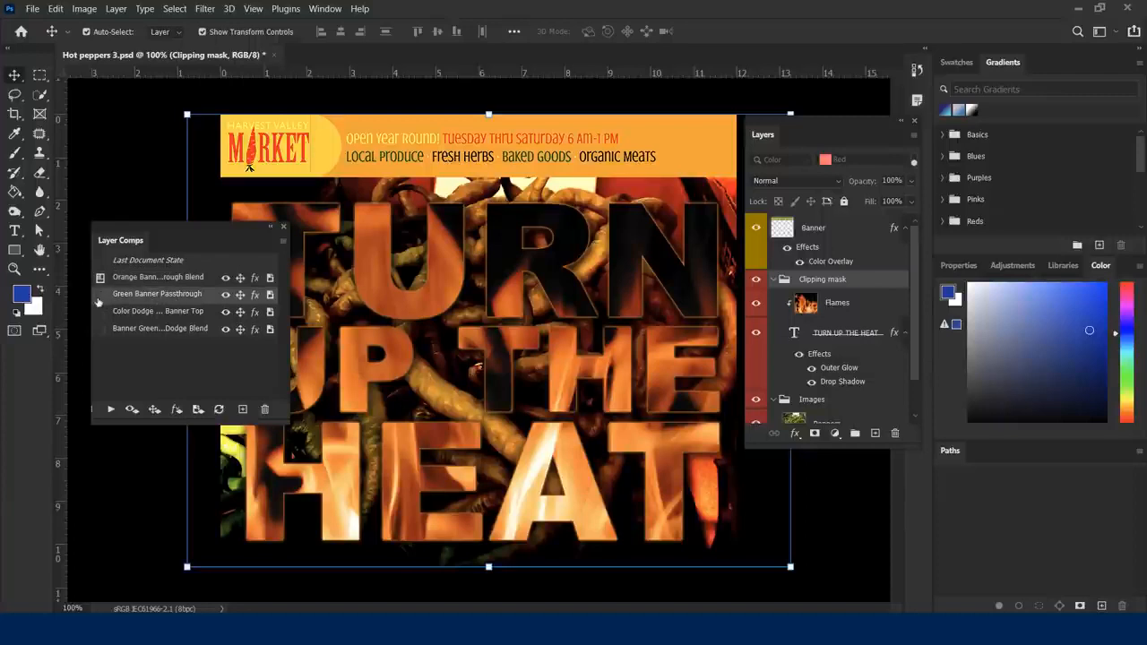
left_click(101, 296)
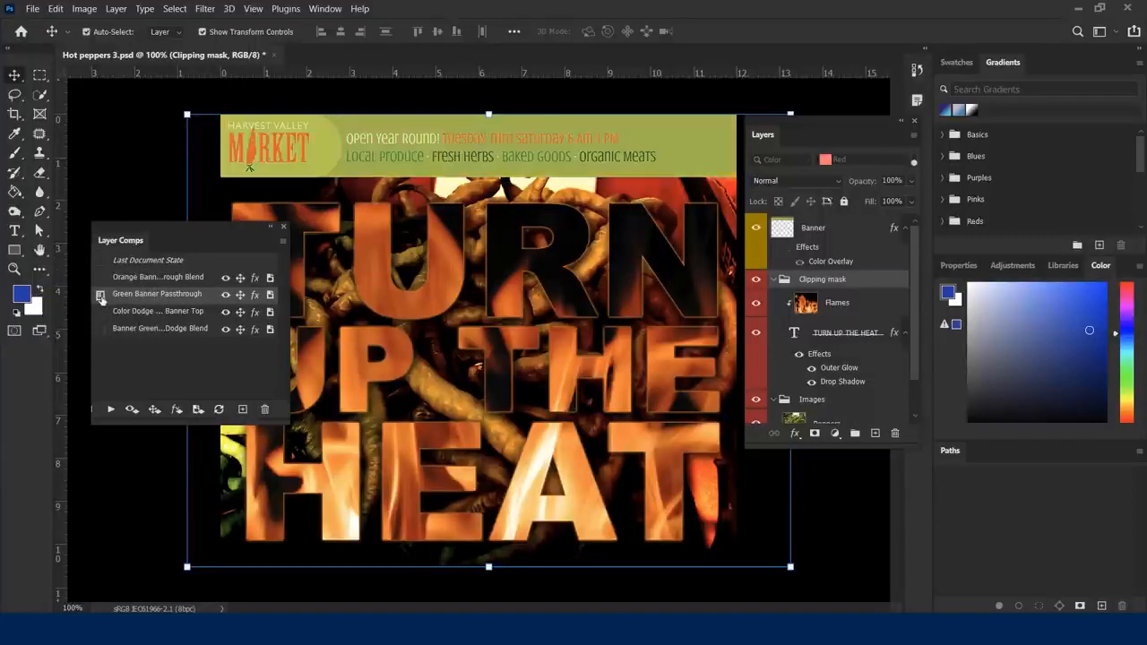
left_click(101, 279)
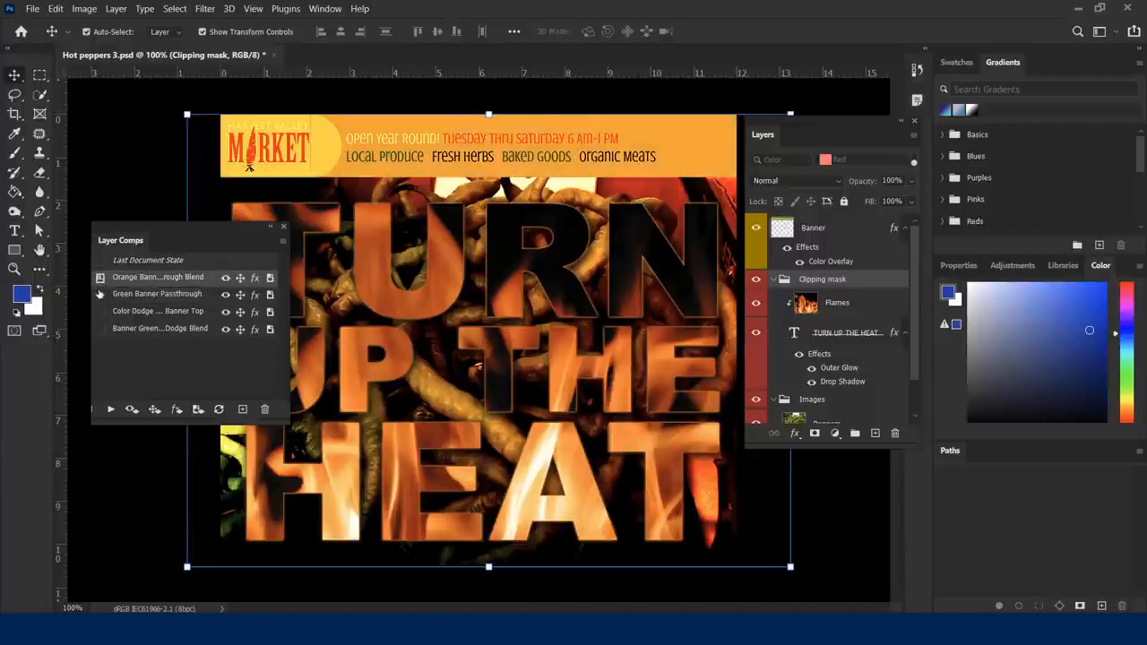
left_click(101, 294)
left_click(101, 312)
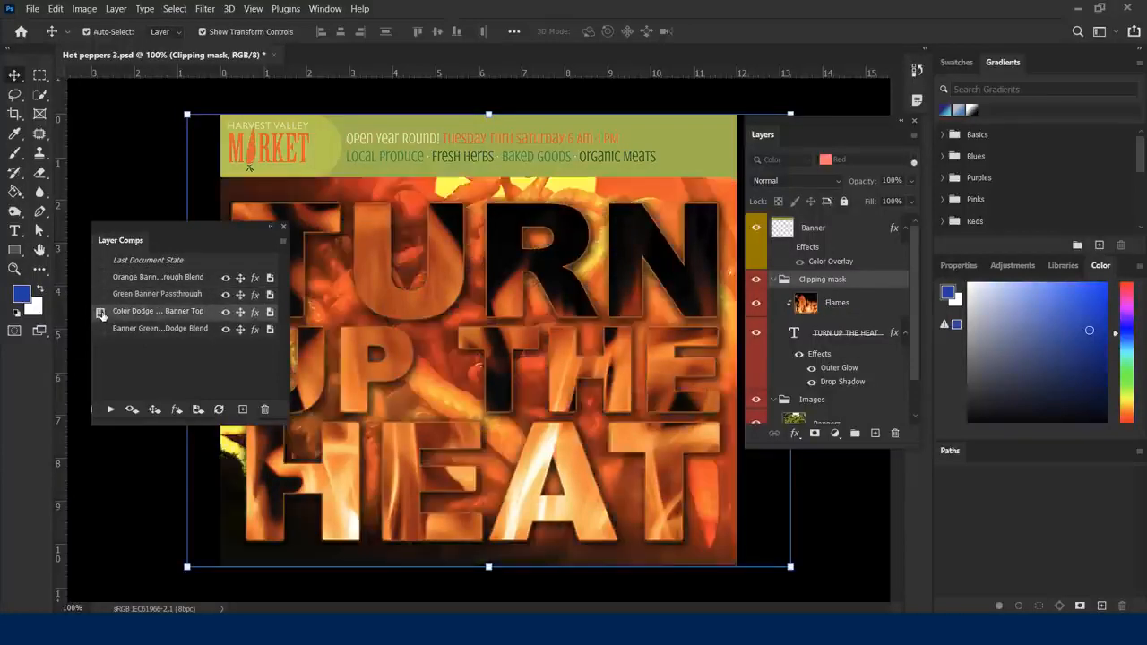
left_click(101, 330)
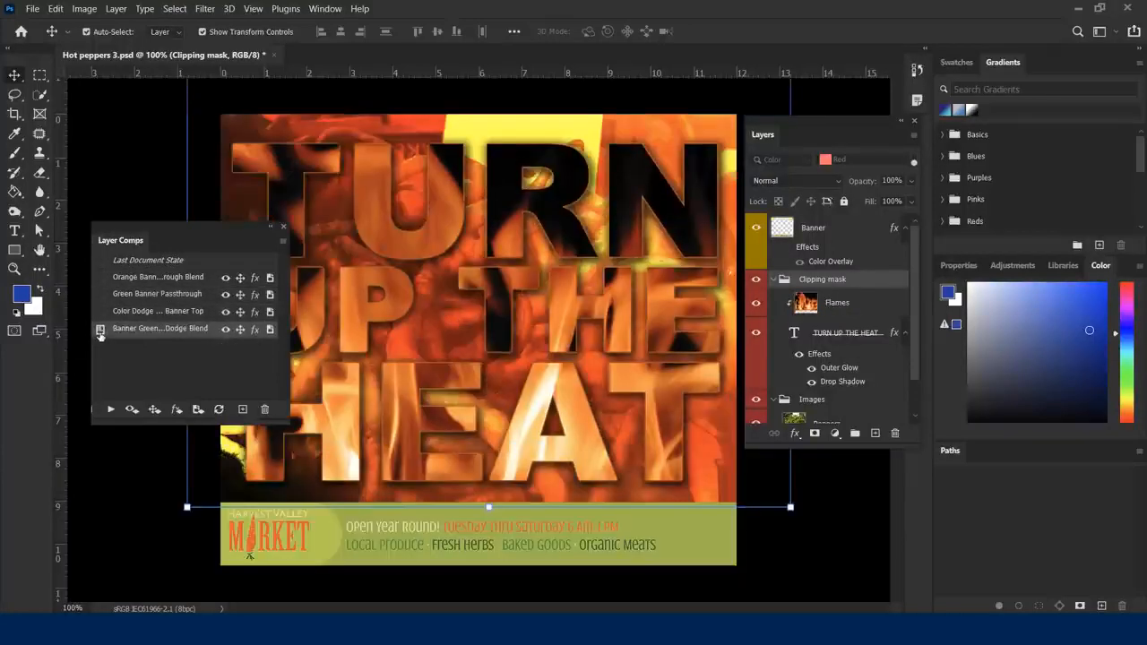
left_click(101, 312)
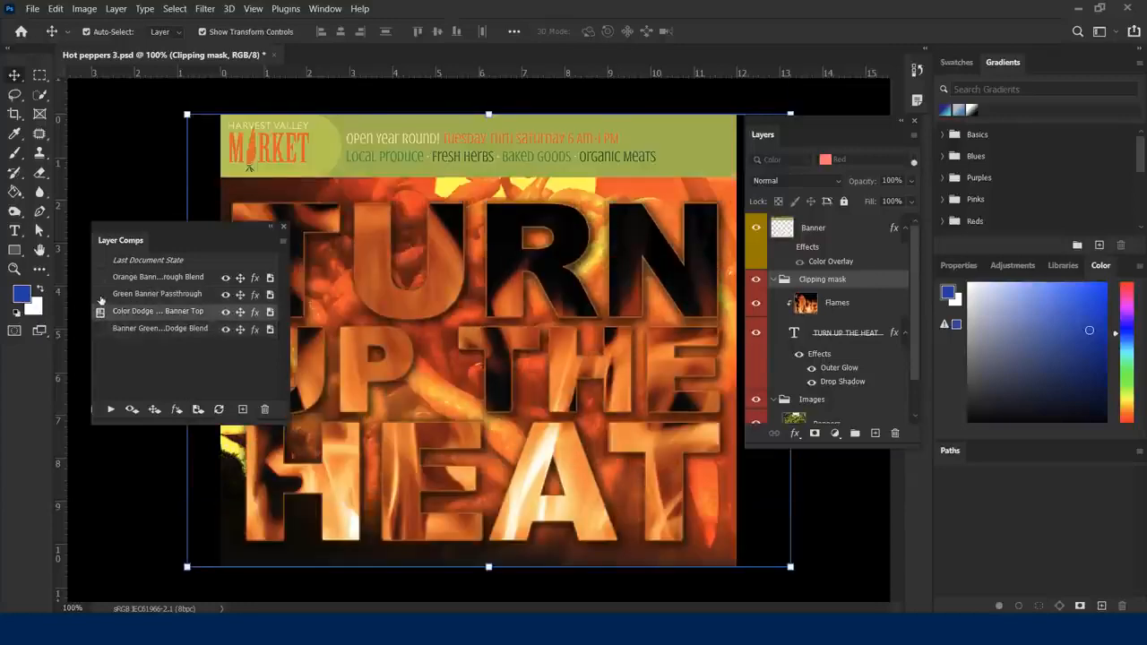
left_click(101, 295)
left_click(100, 278)
left_click(100, 260)
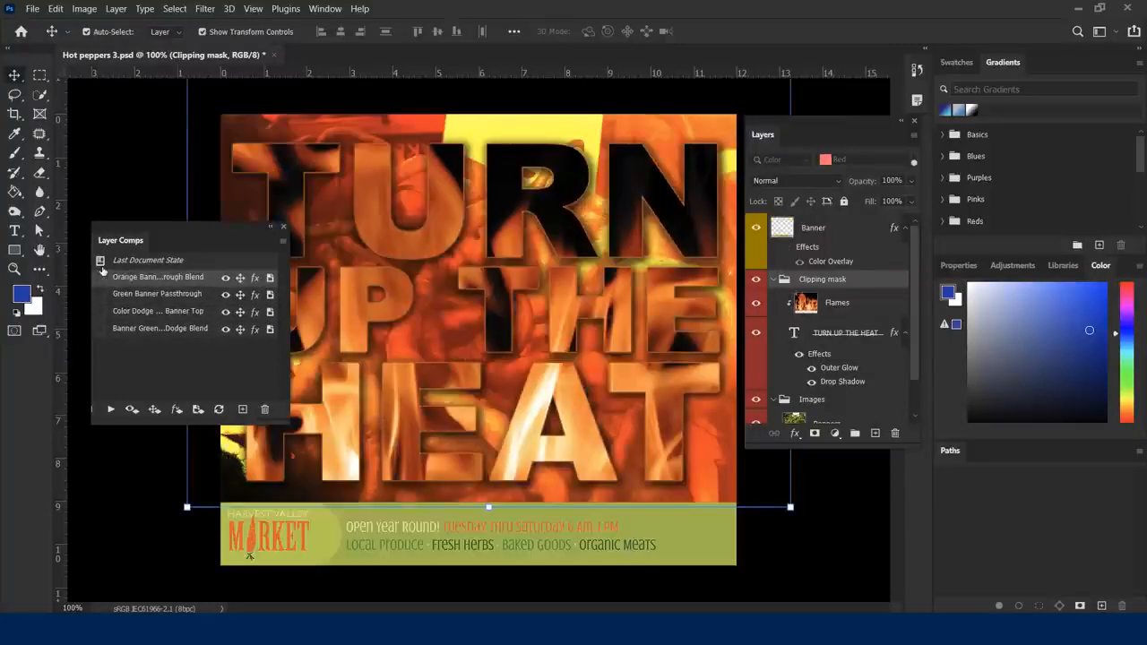
left_click(101, 330)
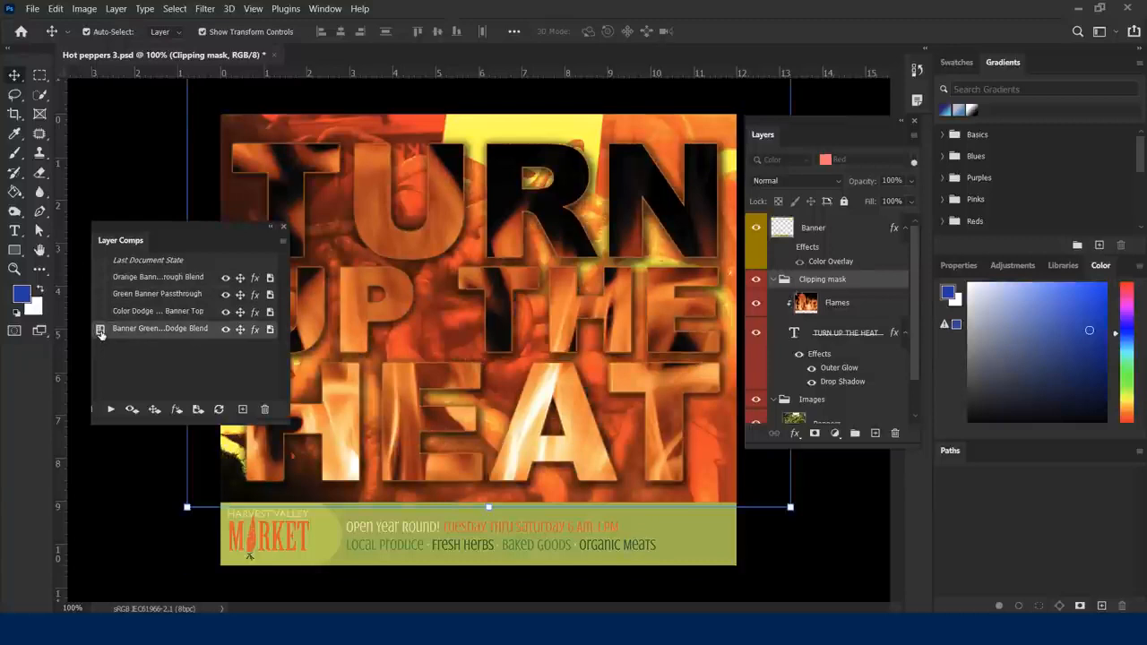
left_click(100, 312)
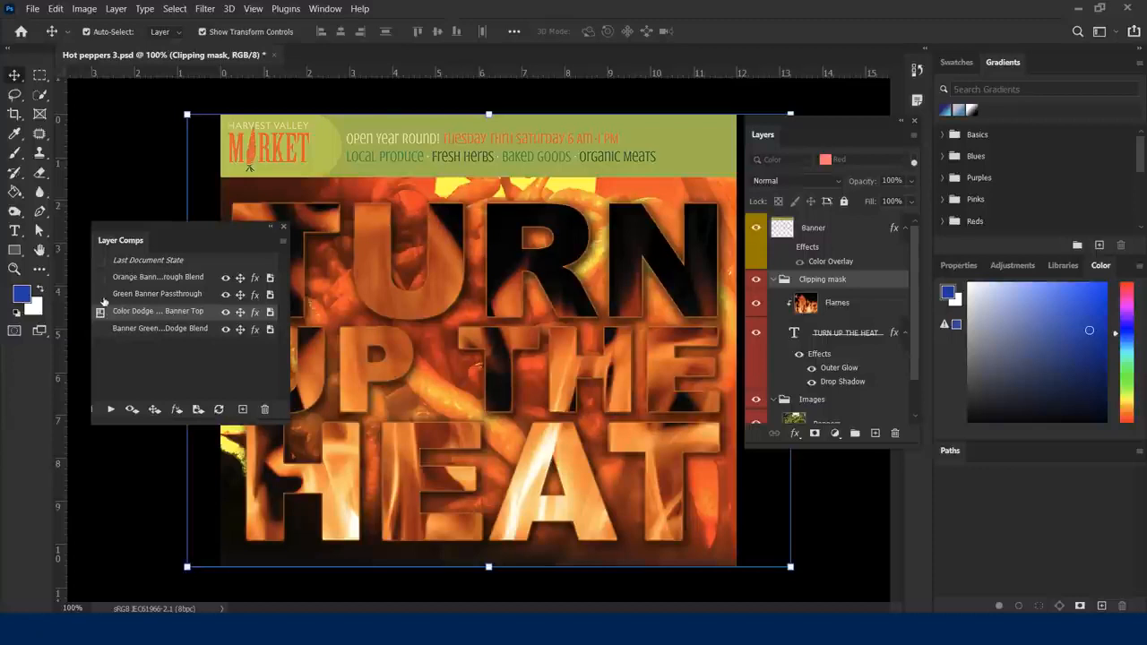
left_click(100, 295)
left_click(102, 312)
left_click(101, 329)
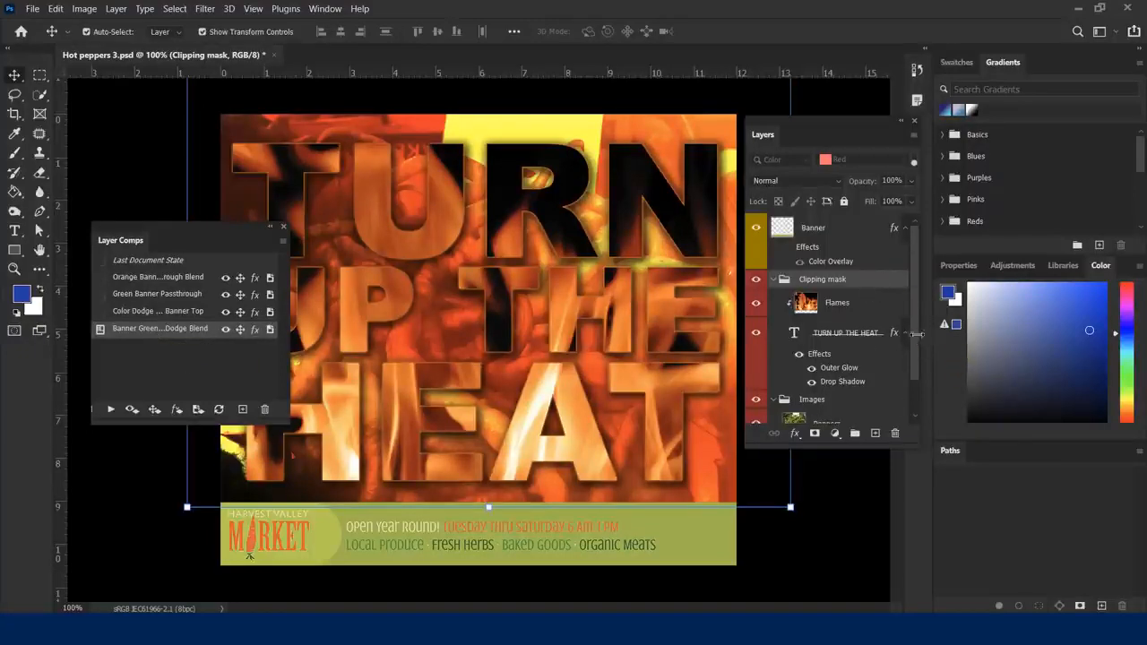
Step: Set the blend mode of the Peppers layer in the Images group to Linear Light
left_click_drag(918, 320, 927, 397)
left_click(841, 382)
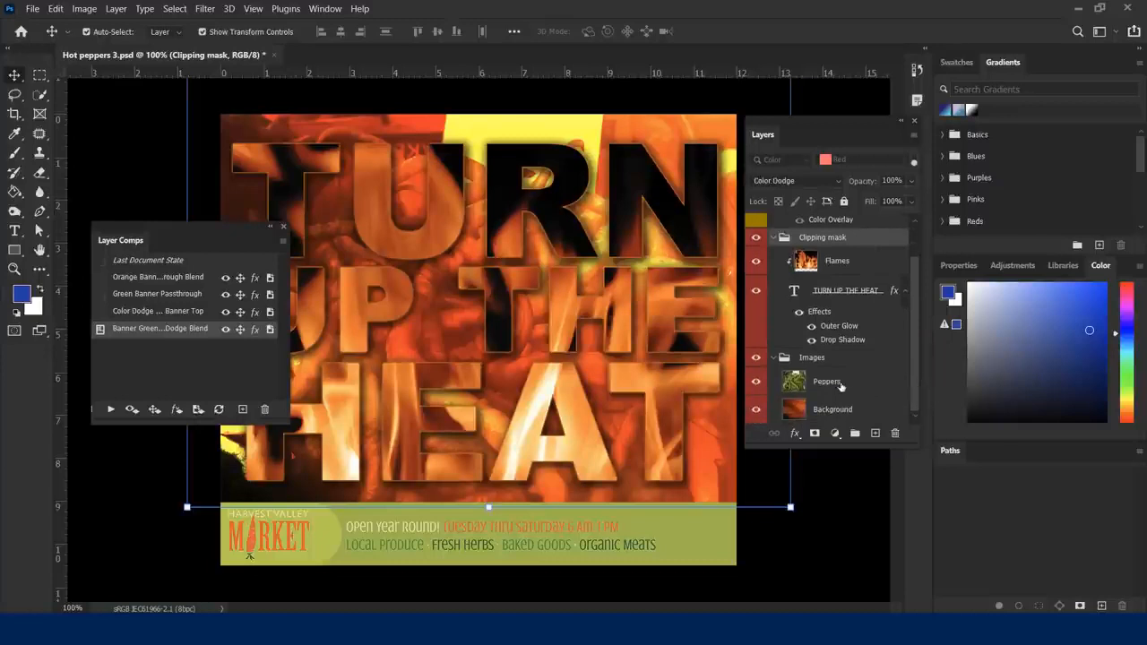
left_click(838, 182)
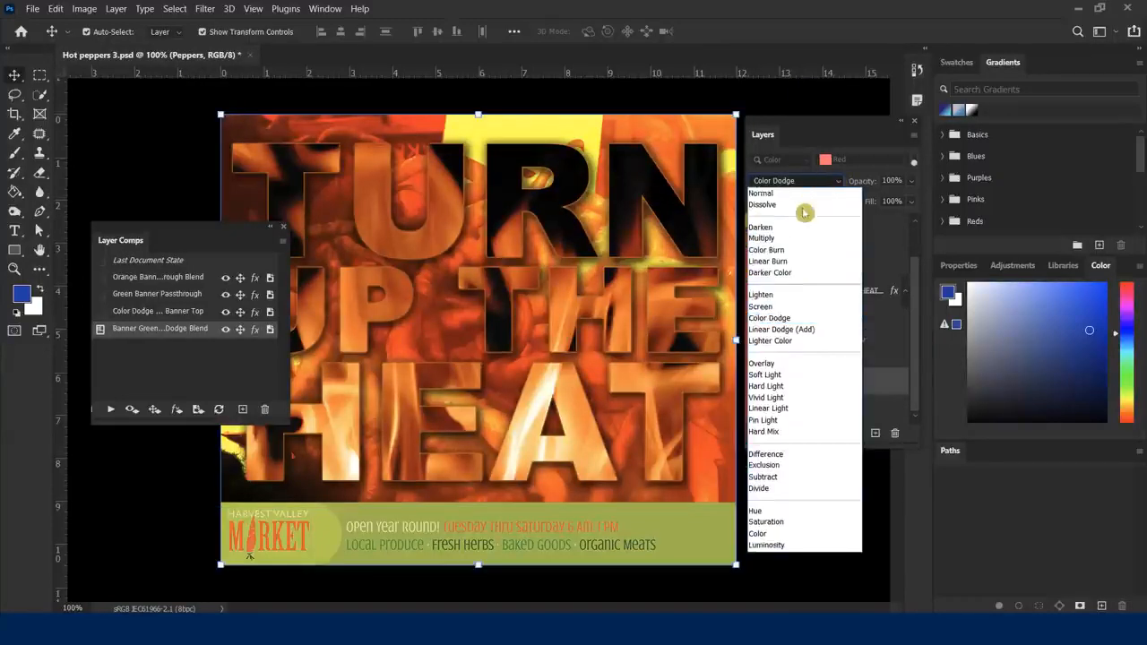
left_click(794, 410)
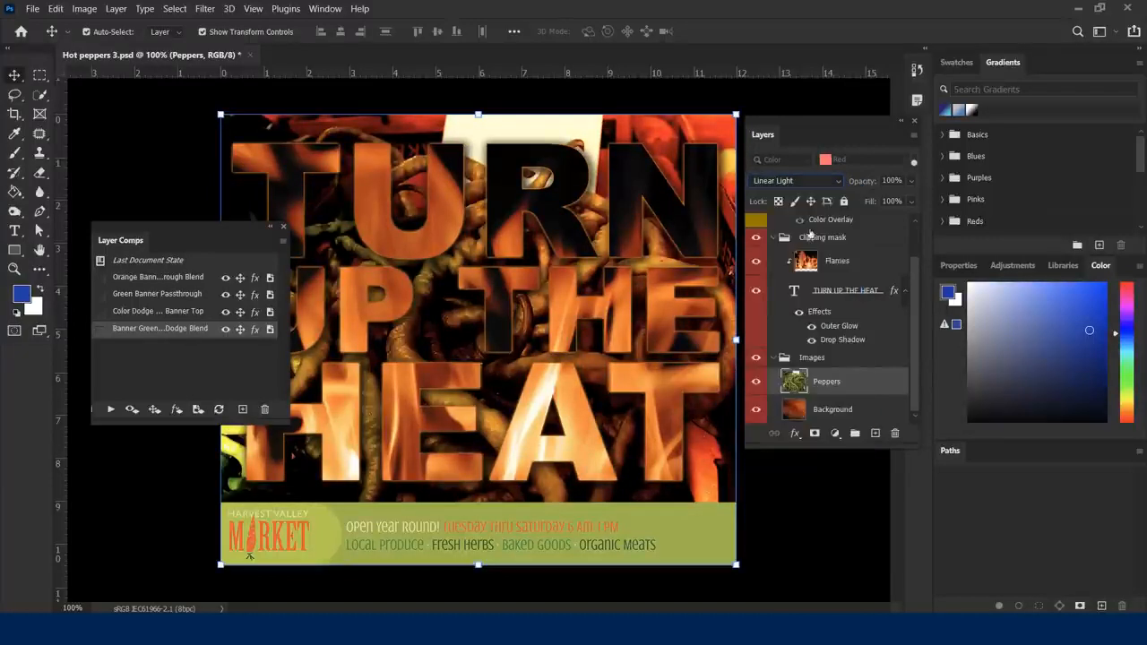
Step: Update the Banner Green Bottom Dodge Blend comp with the current layer state, and compare it with the Color Dodge Peppers comp
left_click(164, 402)
left_click(215, 403)
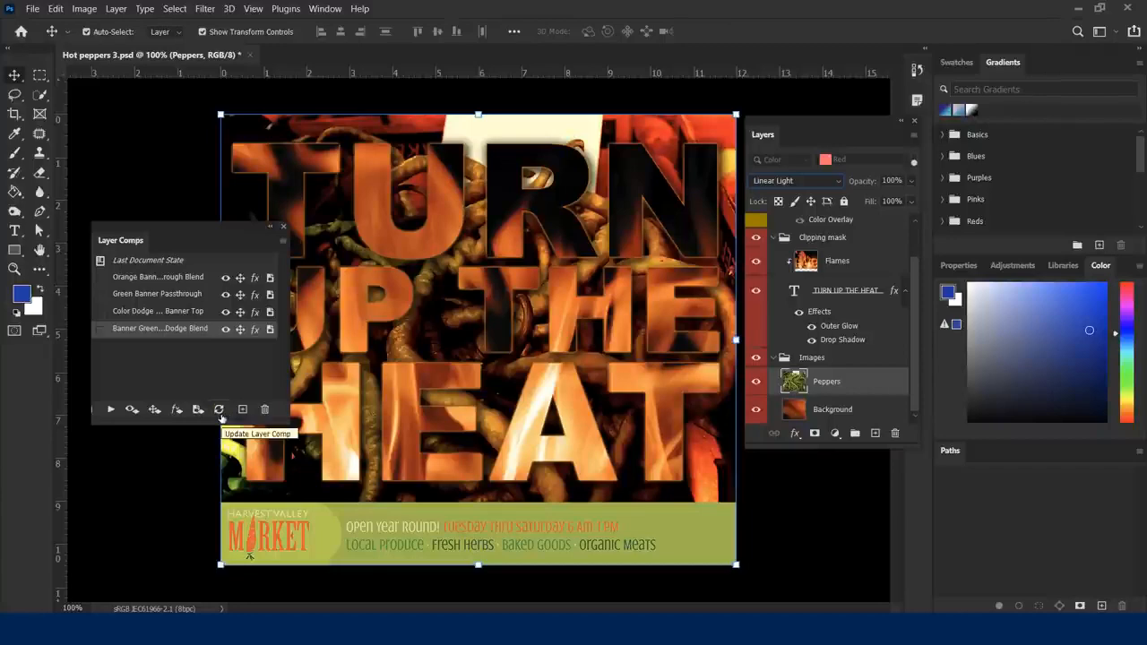
key("ctrl")
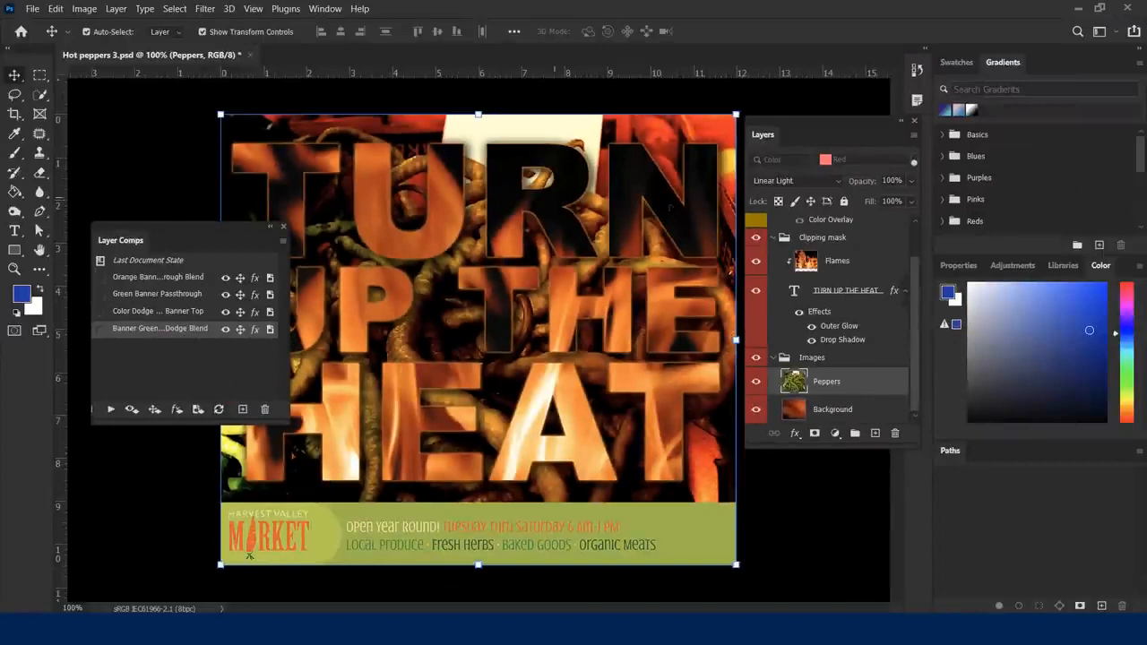
left_click(219, 409)
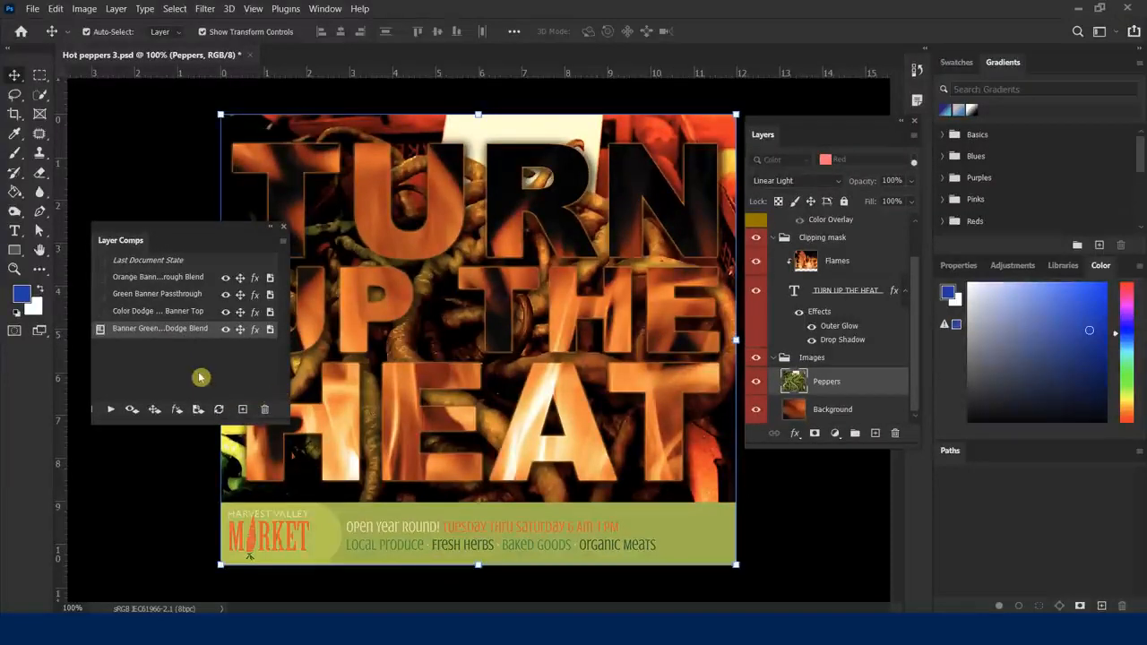
left_click(99, 312)
left_click(101, 329)
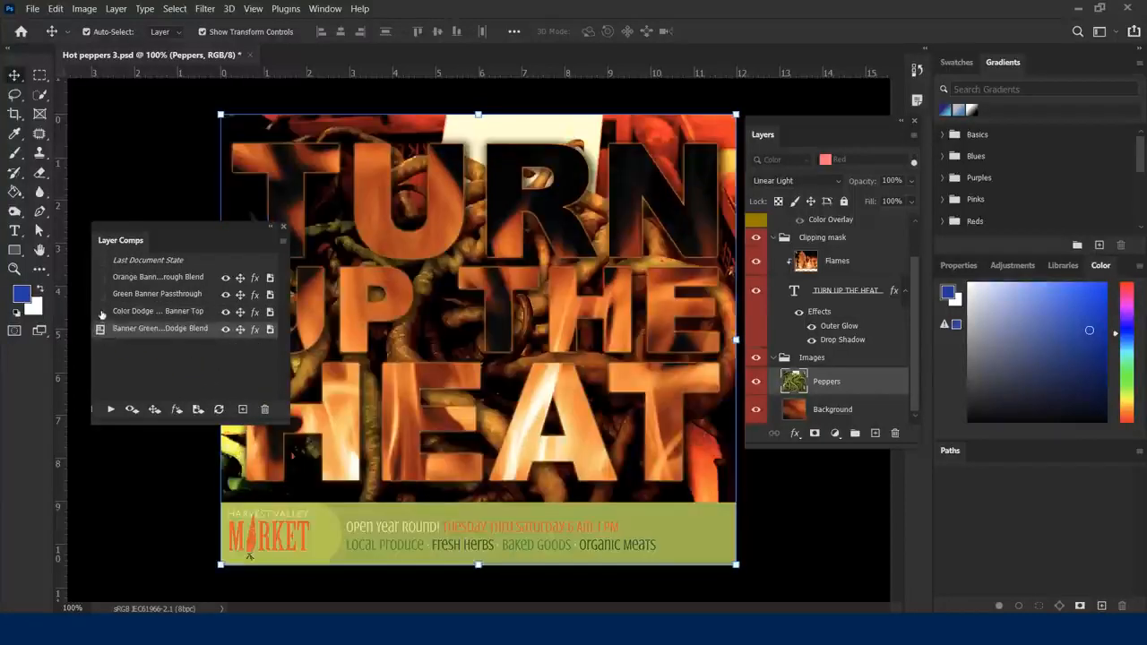
Step: Rename the Banner Green Bottom Dodge Blend layer comp to "Banner Green Bottom Linear Light Blend"
double_click(167, 330)
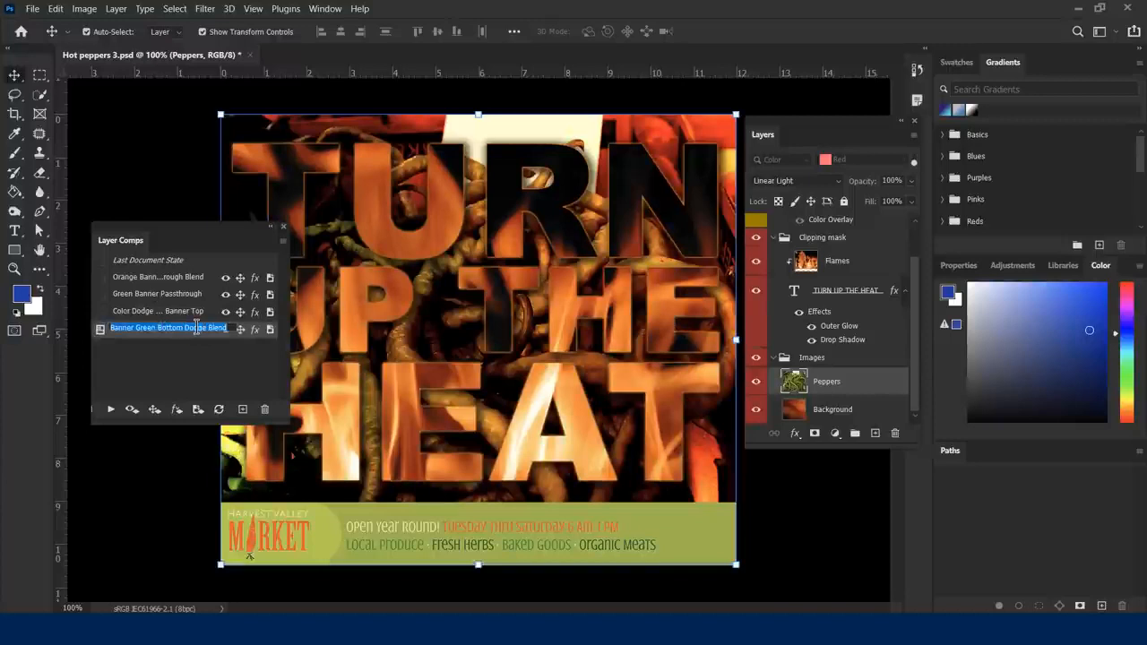
double_click(195, 328)
type("Linear Light")
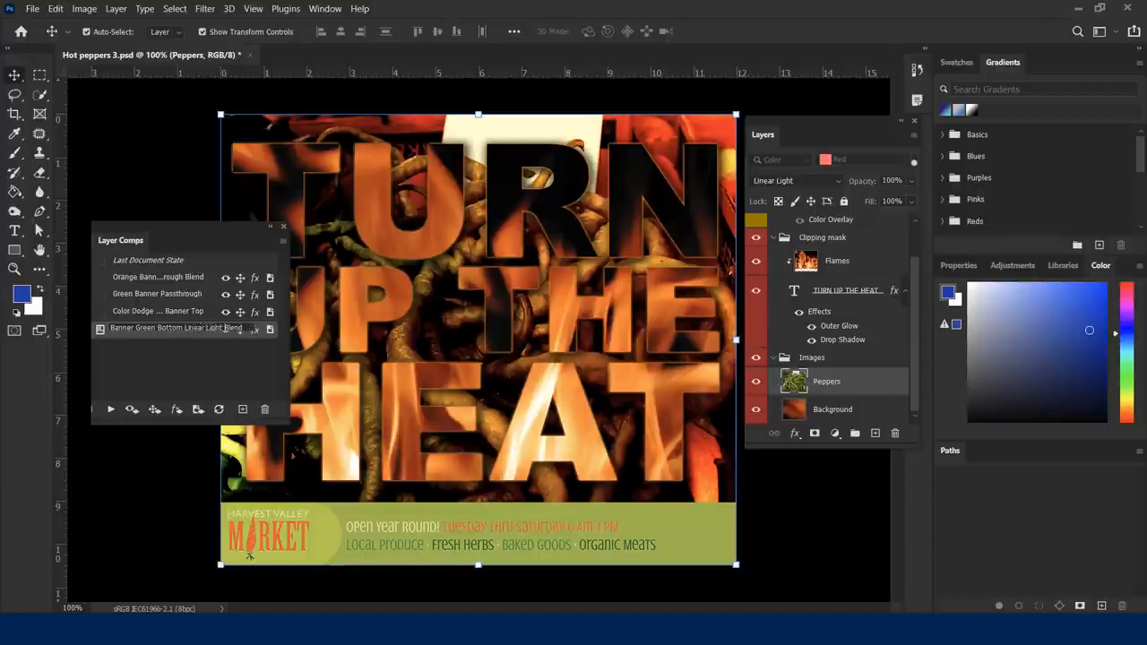
key("Return")
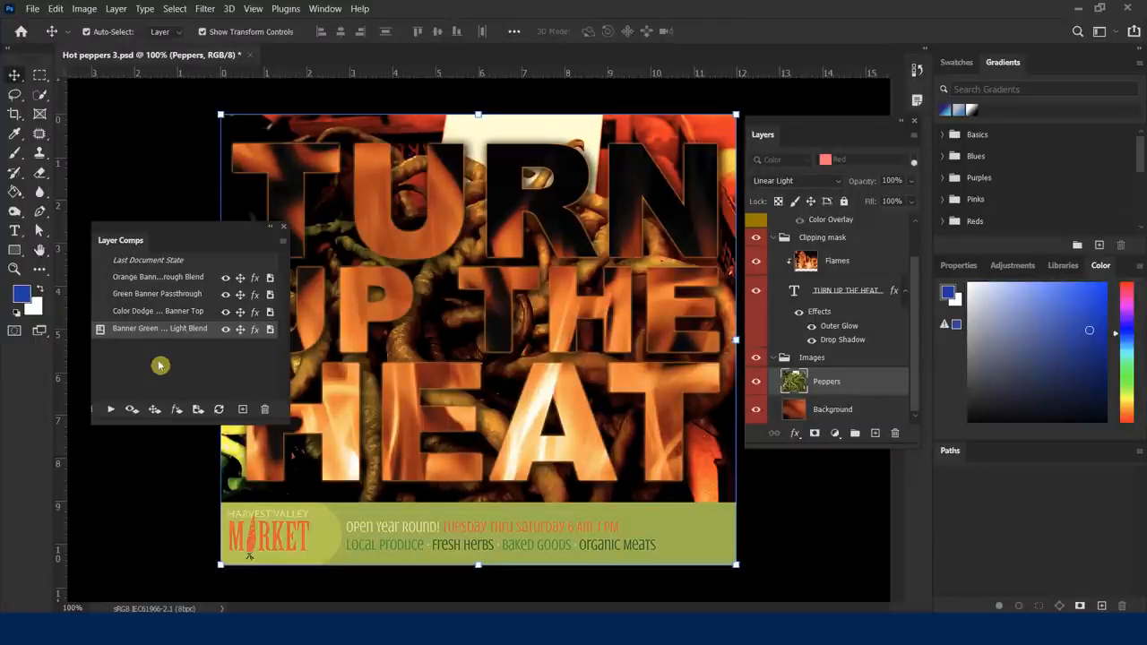
Step: Start exporting the layer comps to files, with the Layer Comps folder inside Photoshop Advanced as the destination
left_click(33, 9)
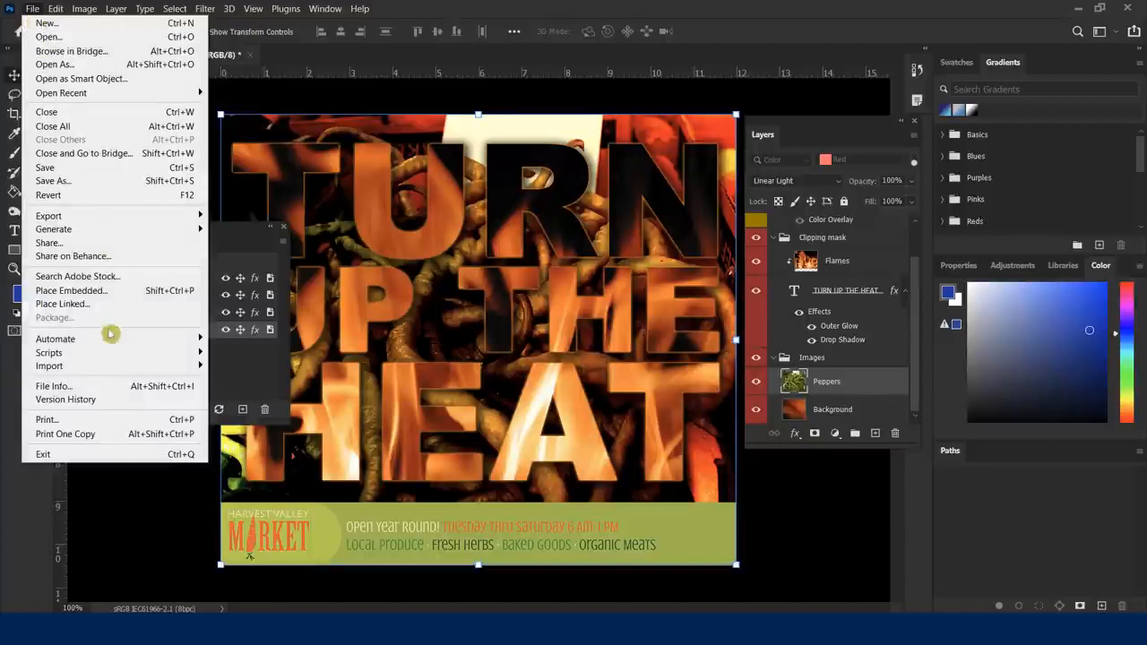
mouse_move(112, 358)
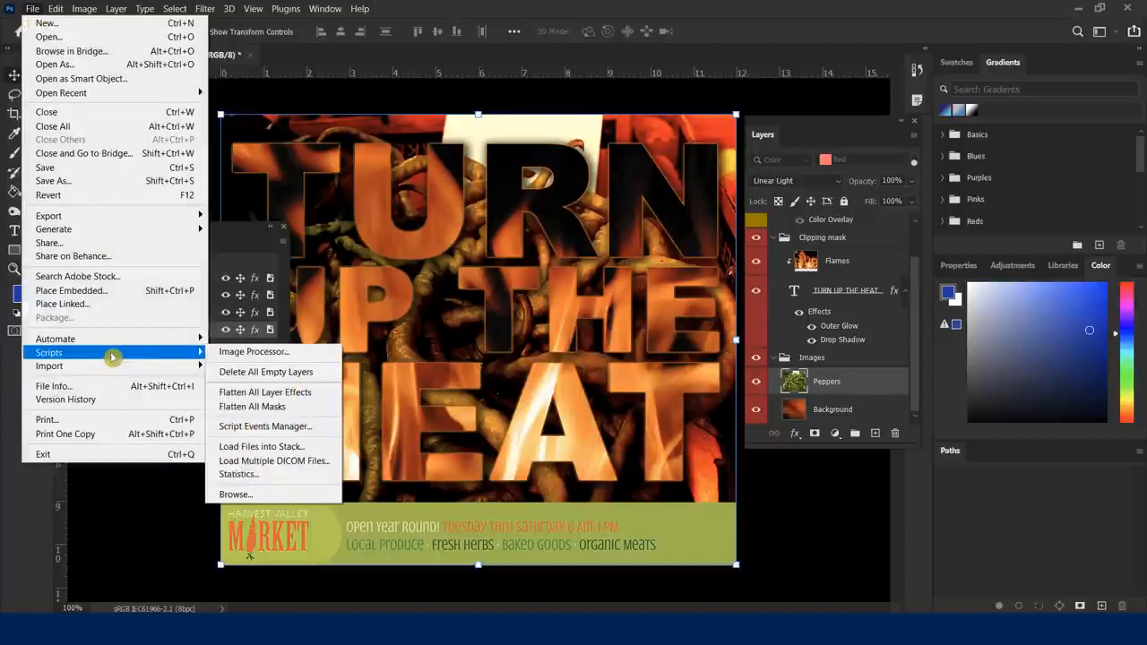
mouse_move(105, 222)
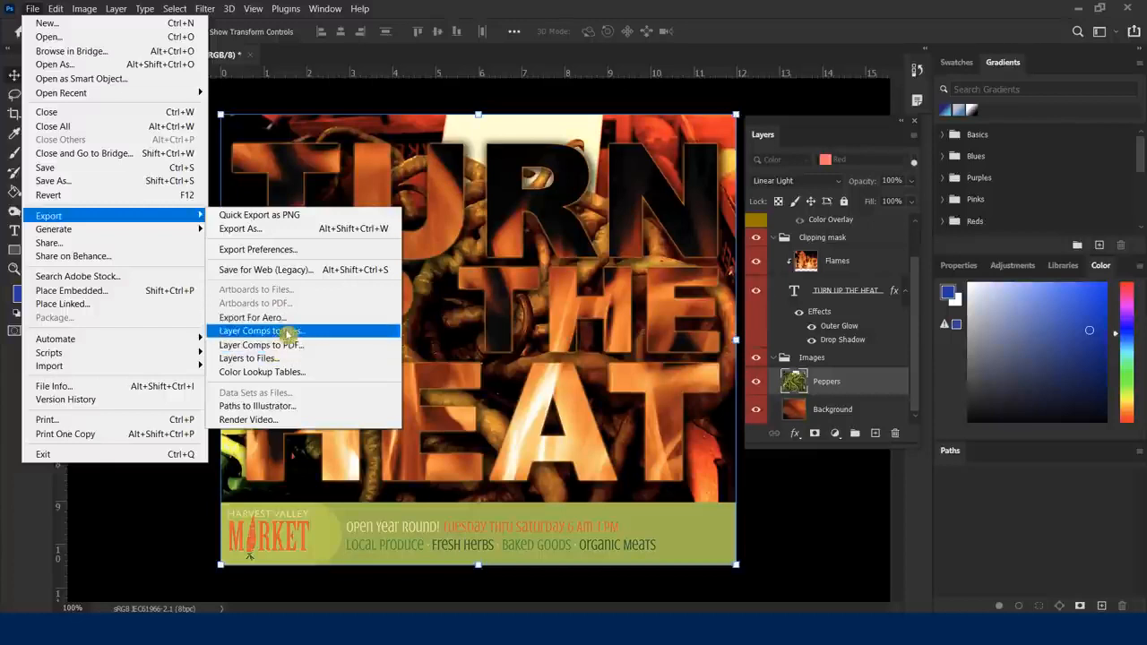
left_click(287, 332)
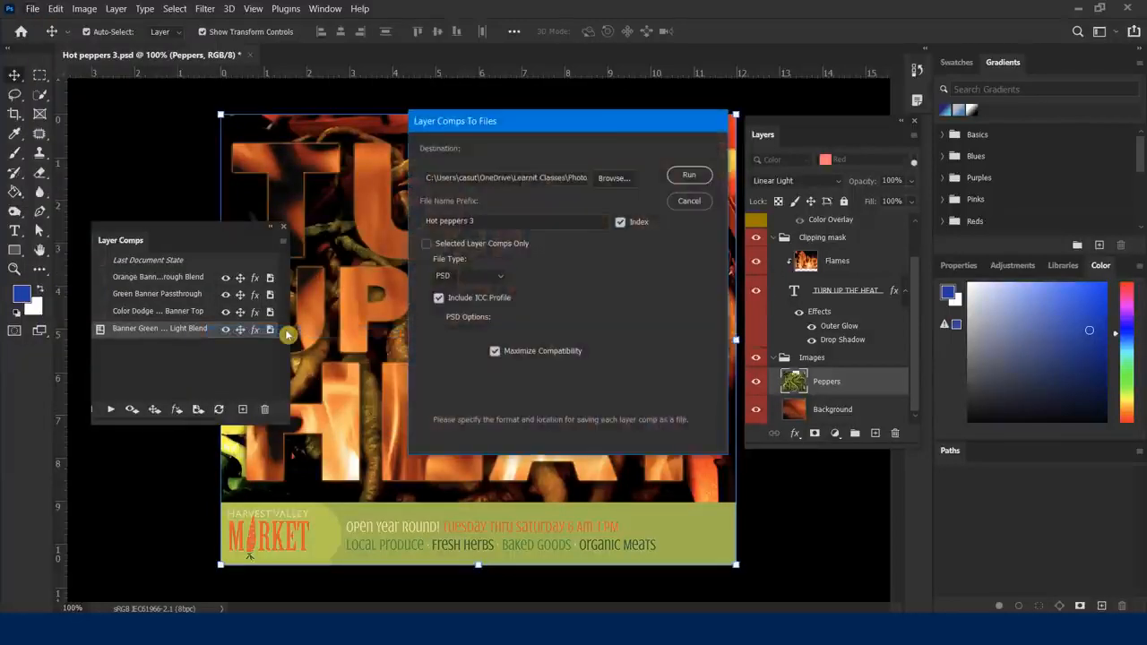
left_click_drag(531, 124, 491, 135)
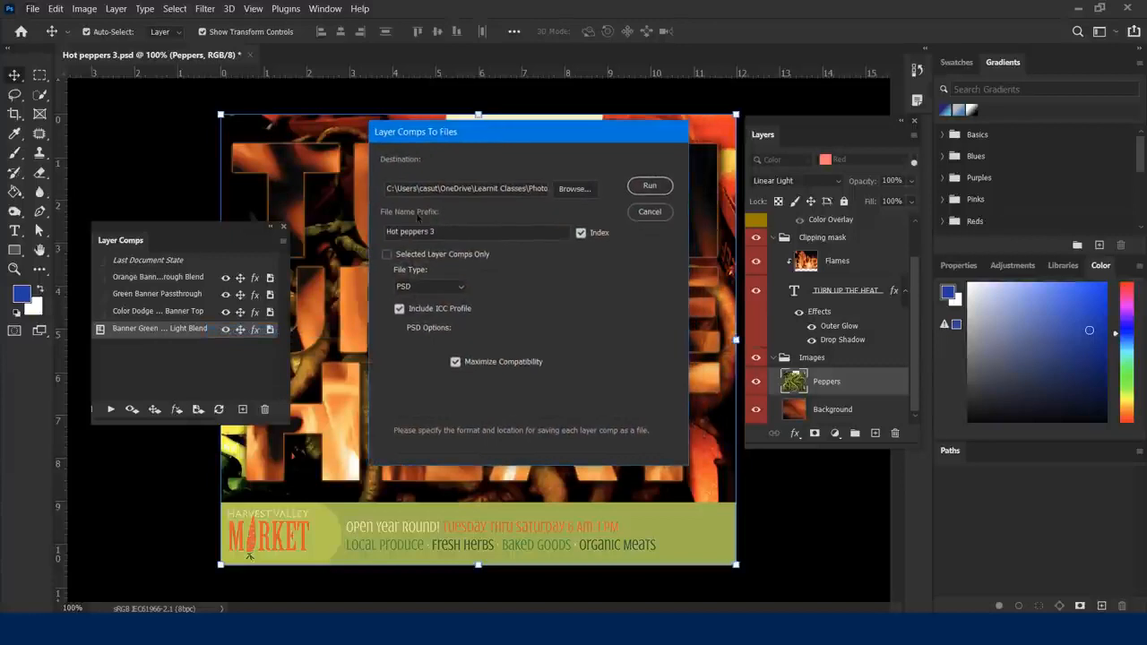
left_click(576, 190)
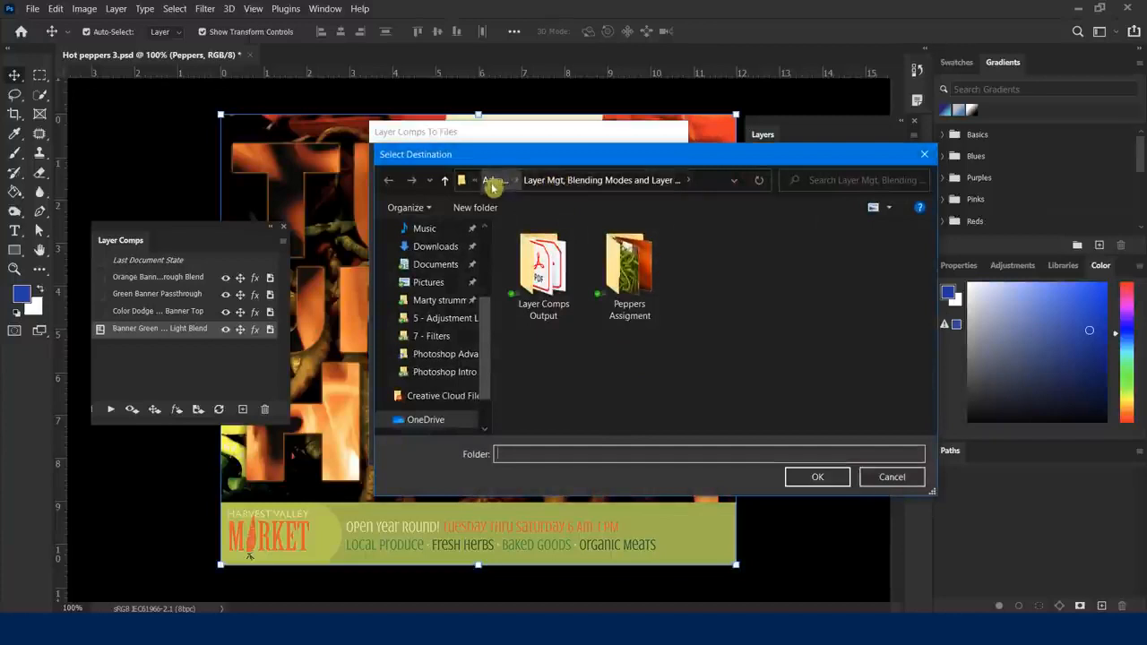
left_click(447, 356)
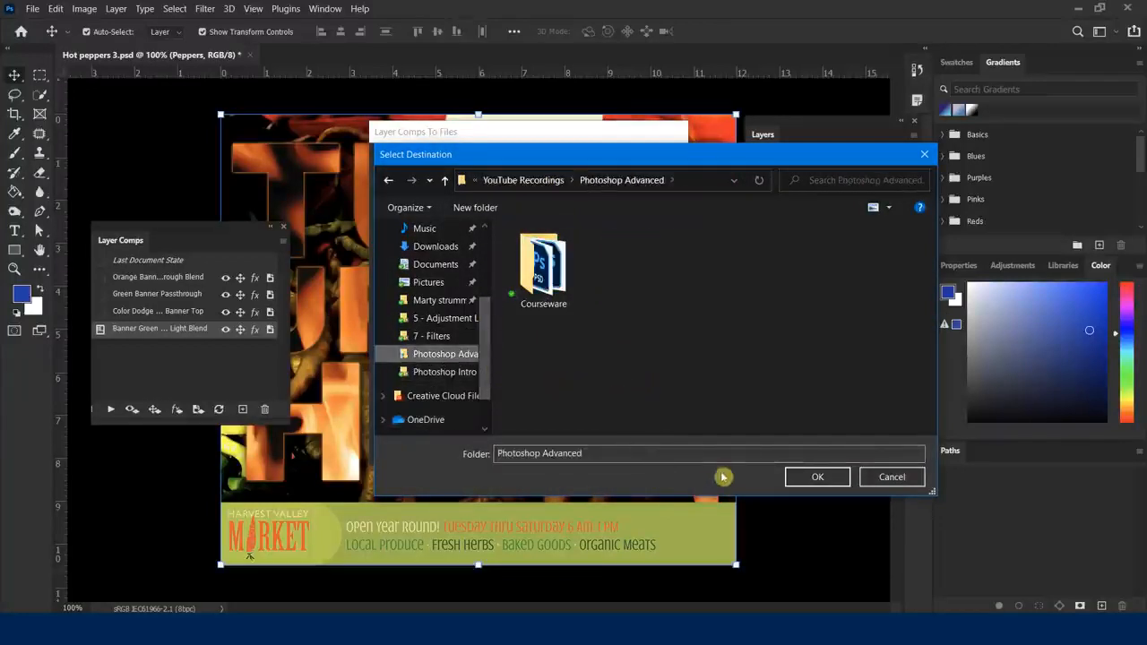
left_click(816, 478)
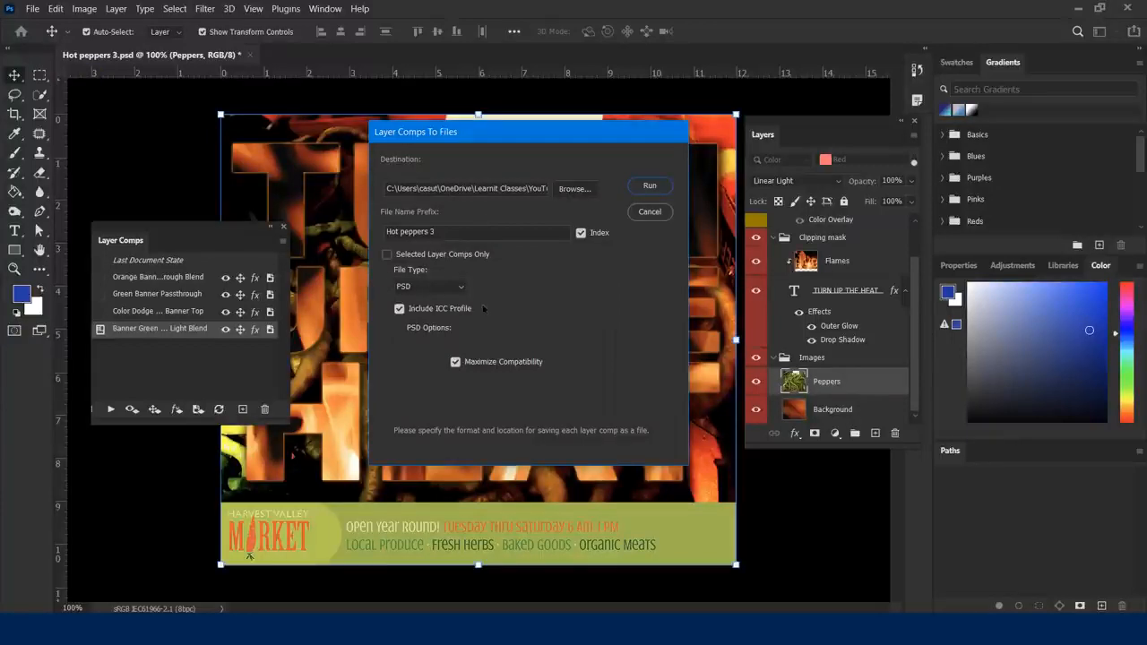
Step: Set the export file type to JPEG, raise the quality, and export all layer comps
left_click(461, 286)
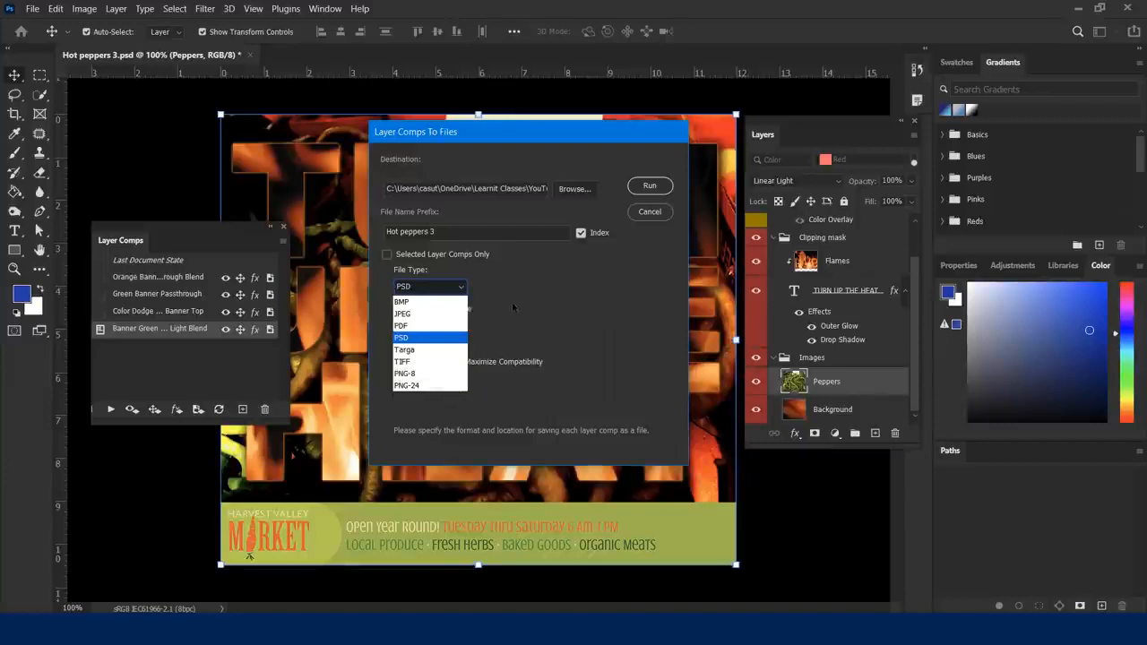
left_click(418, 314)
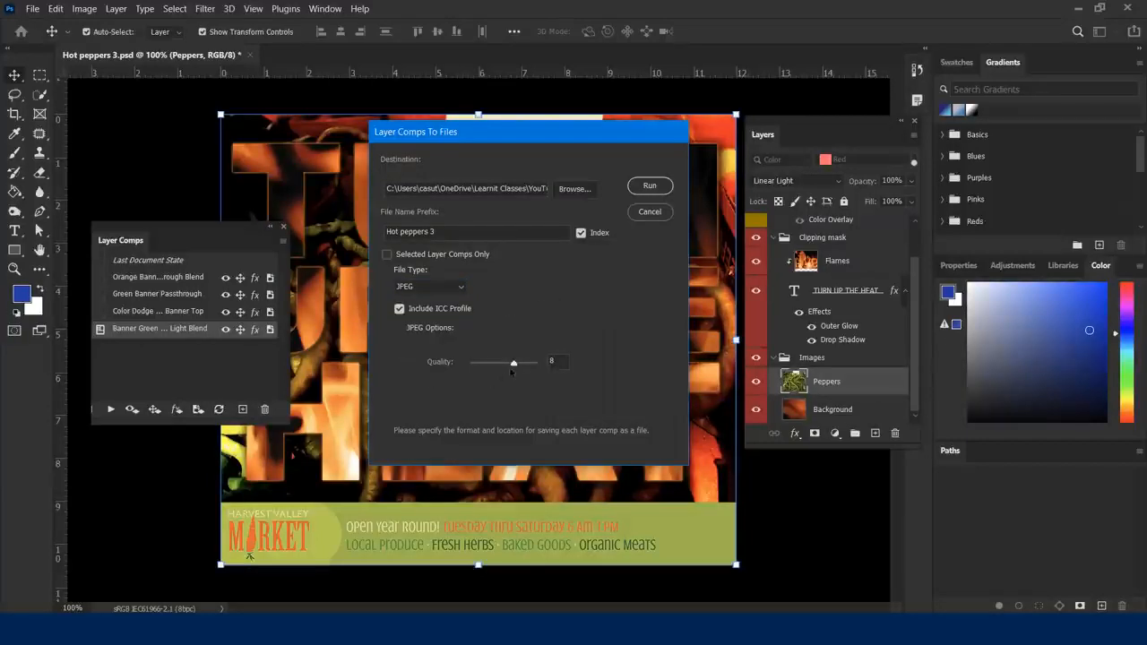
left_click_drag(513, 364, 535, 364)
left_click(650, 186)
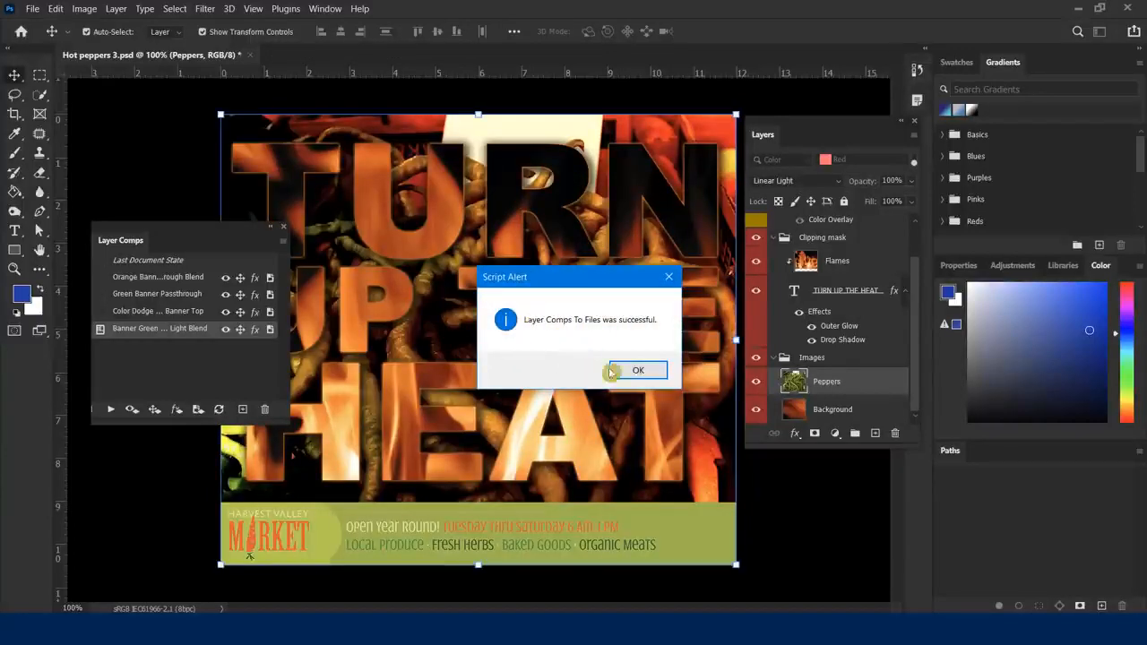
left_click(636, 375)
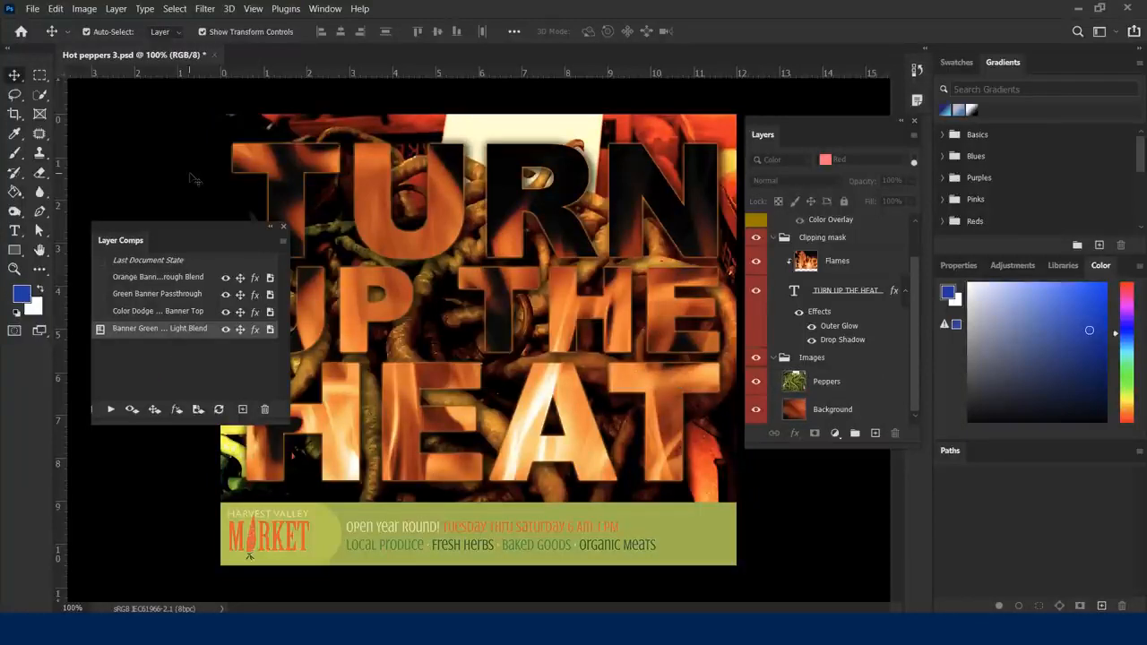
Step: Switch to the Layer Comps folder in File Explorer and view the exported JPEGs, from the orange banner to the Linear Light version
key("alt+Tab")
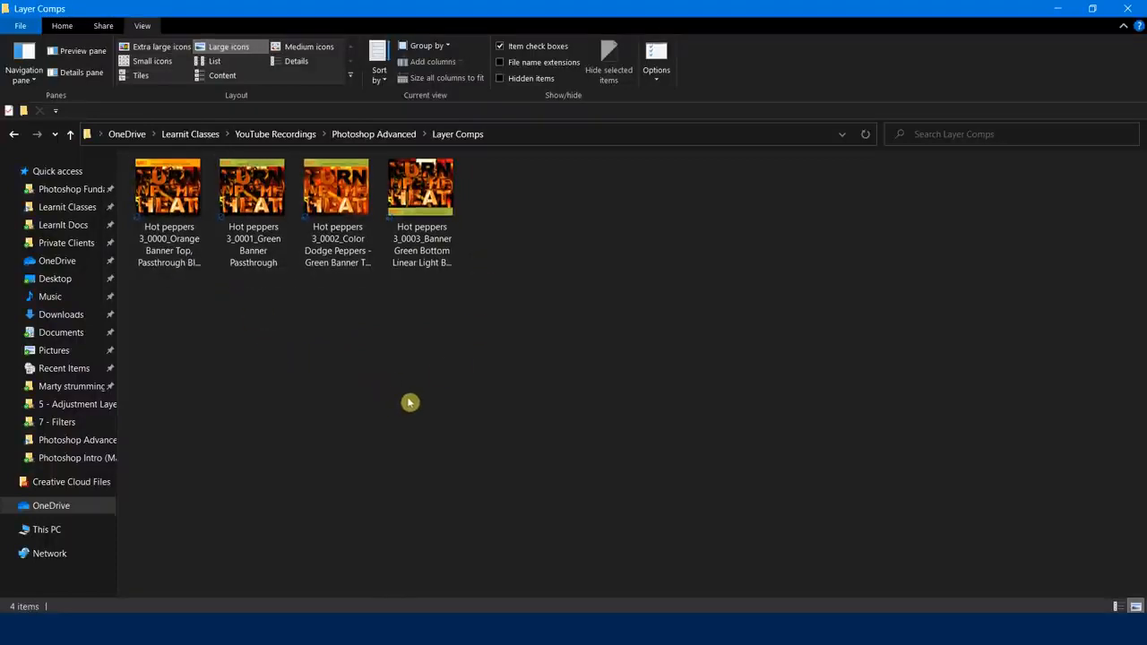
double_click(186, 208)
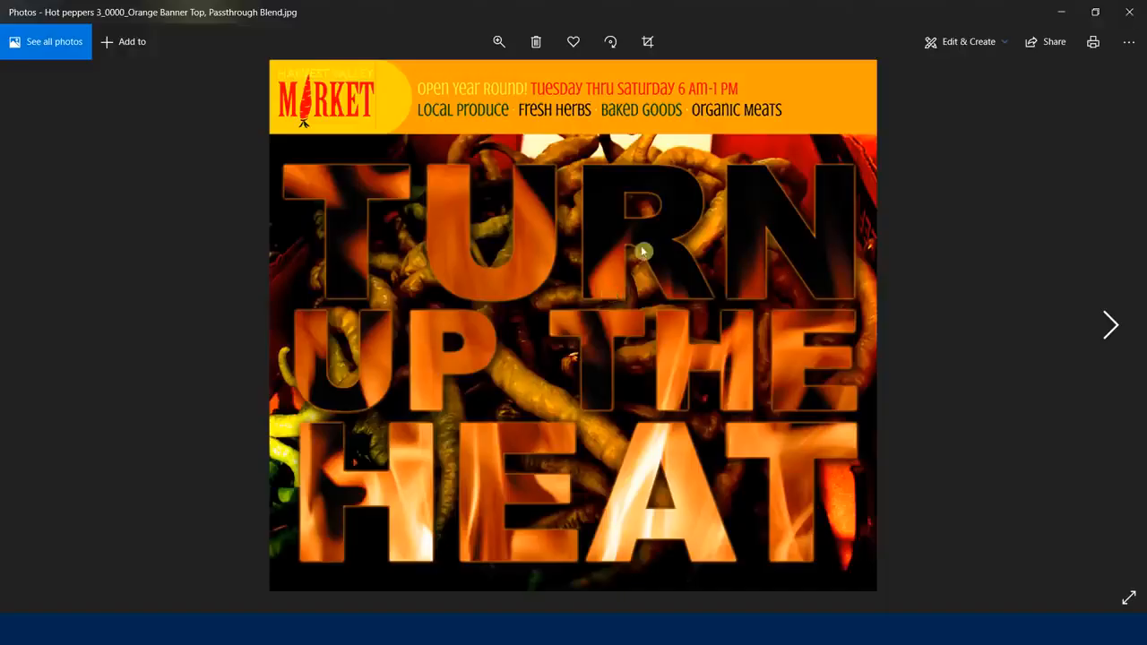
left_click(1111, 322)
left_click(1112, 320)
left_click(1112, 319)
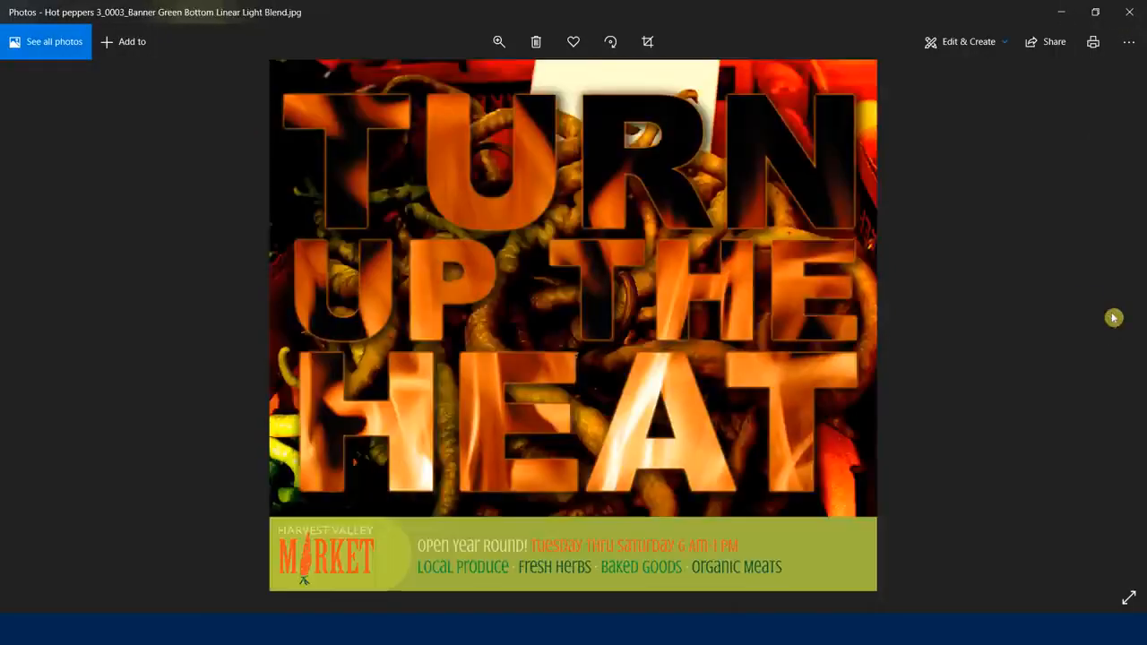
left_click(1128, 13)
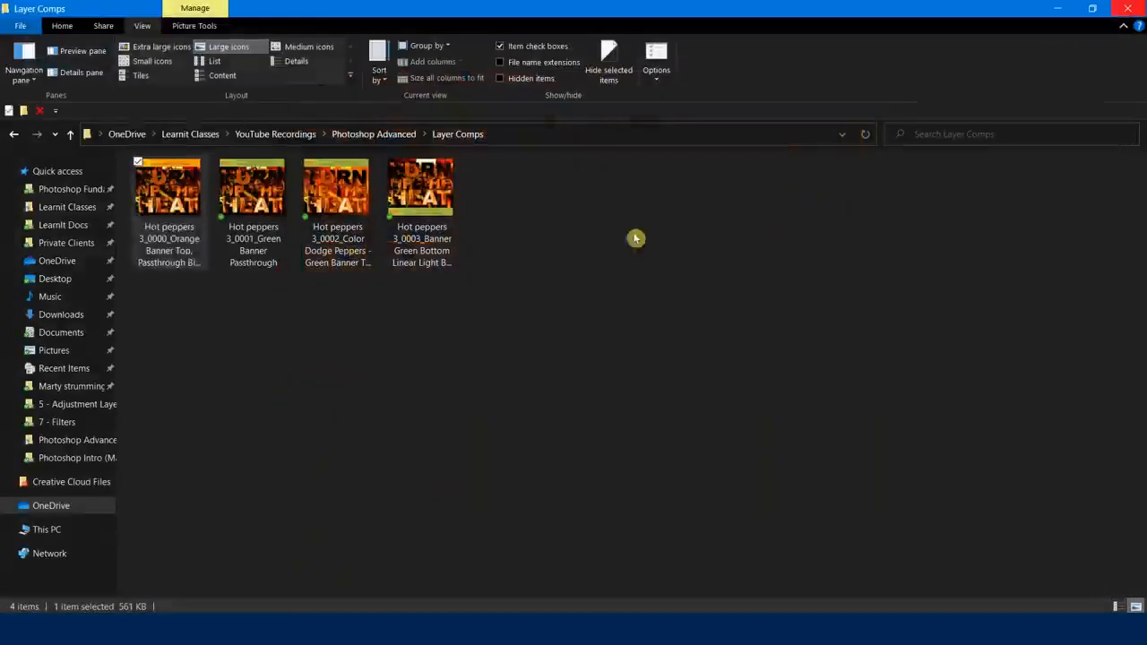
left_click(375, 405)
Step: Return to Photoshop and start a Layer Comps to PDF export, with a destination file named Peppers in the Layer Comps folder
key("alt+Tab")
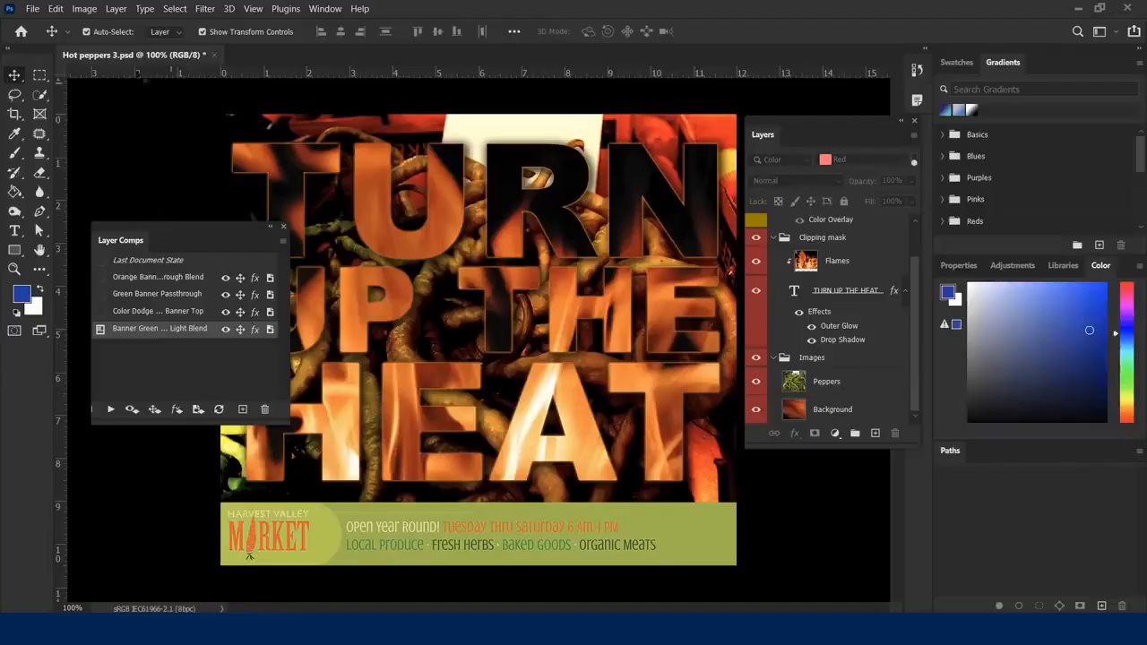
left_click(31, 13)
mouse_move(109, 215)
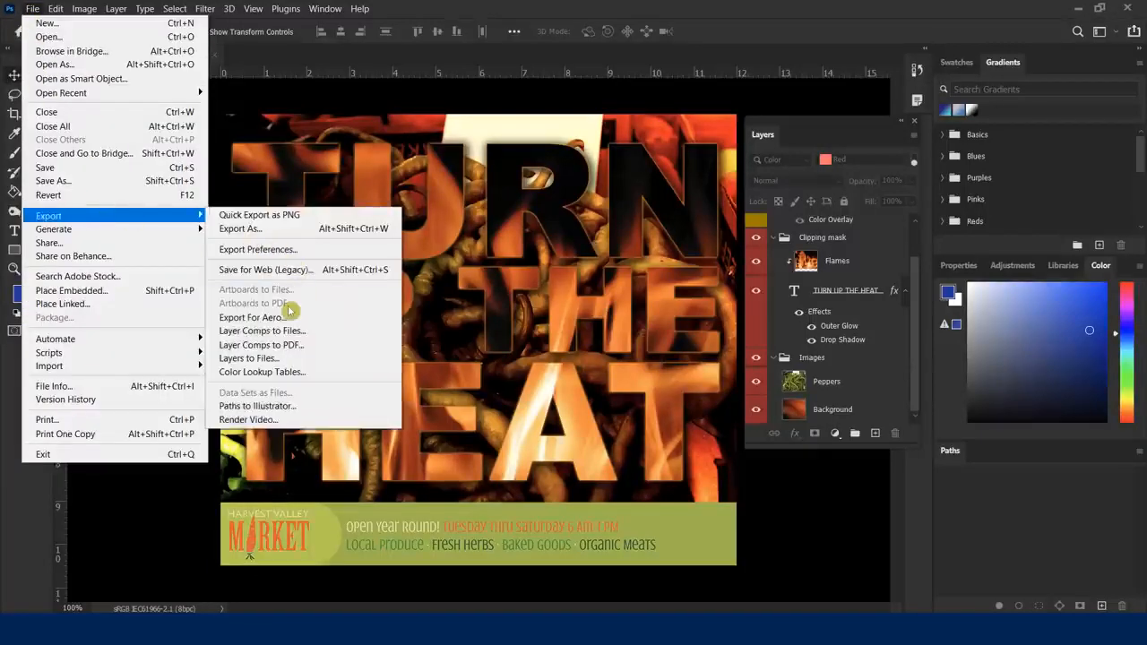
left_click(300, 345)
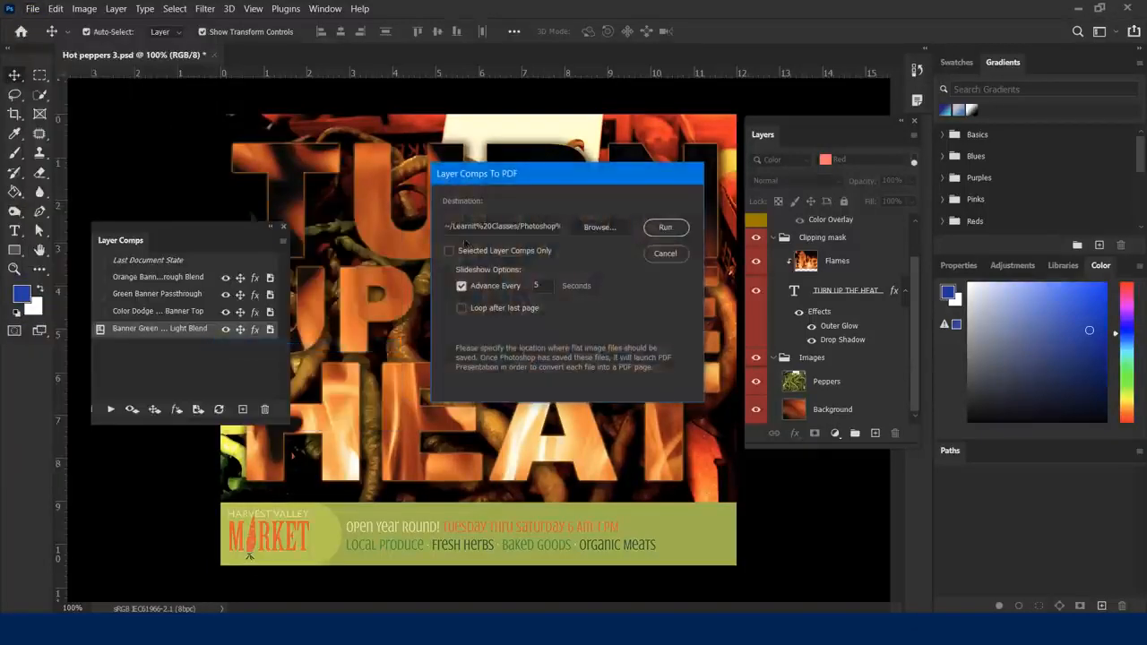
left_click(598, 227)
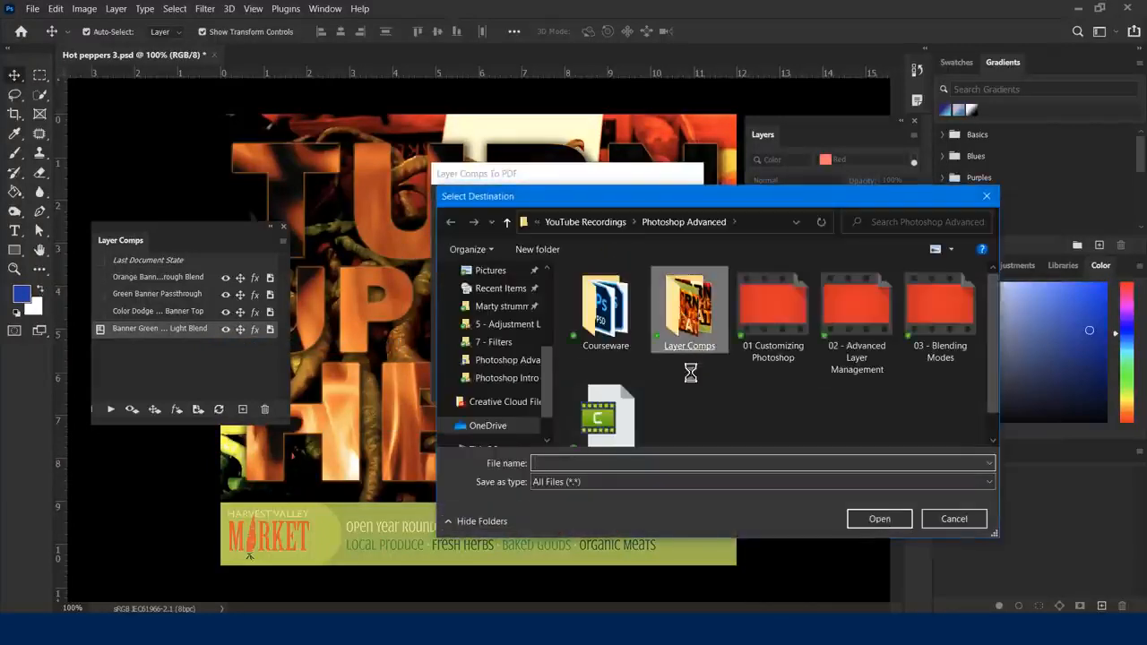
double_click(683, 349)
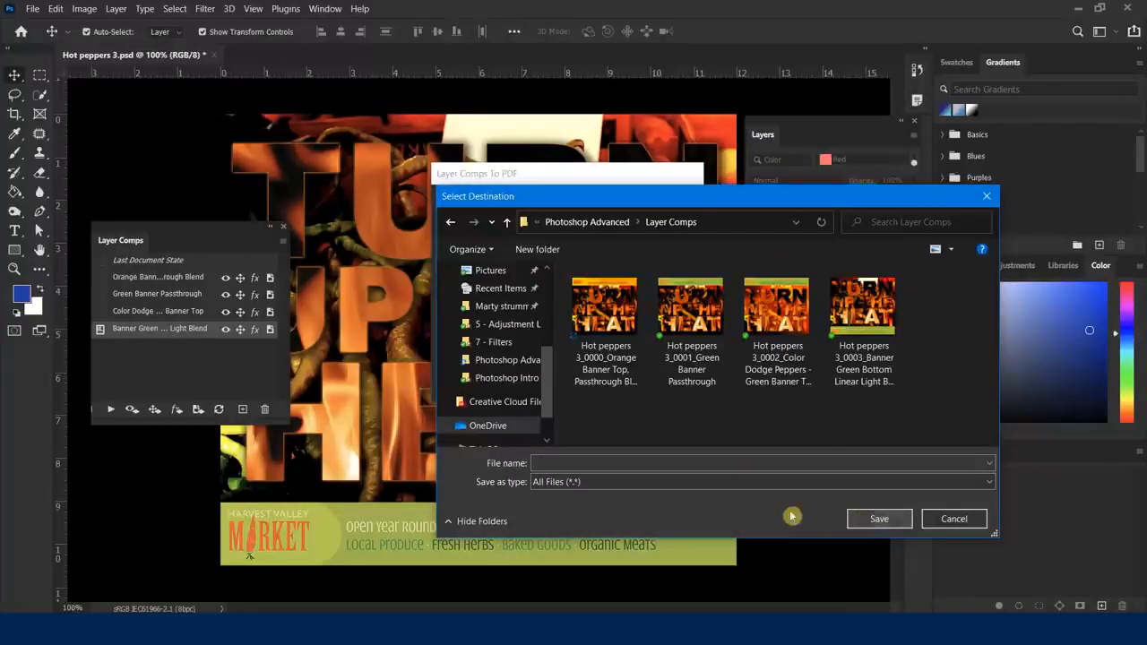
left_click(584, 462)
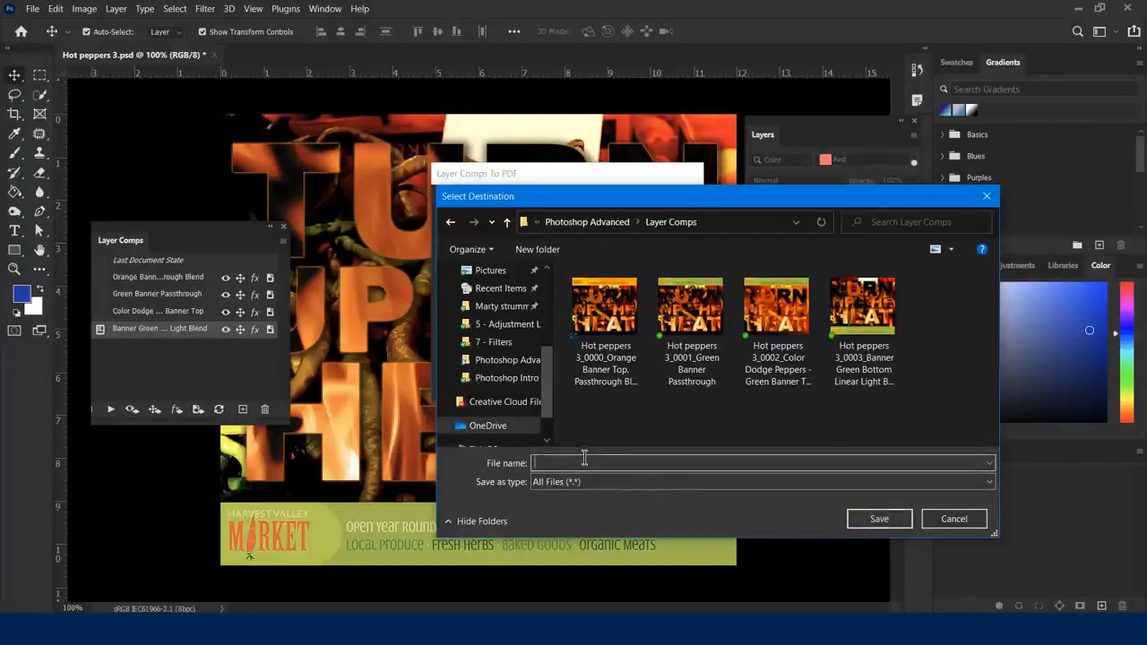
type("Peppers")
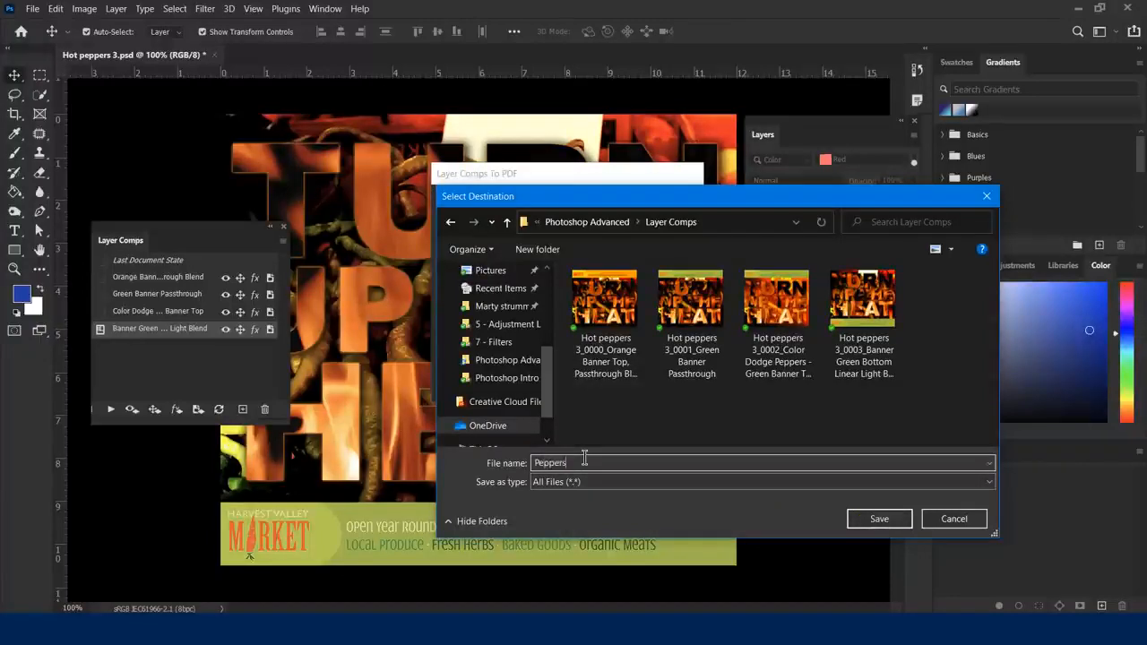
left_click(858, 518)
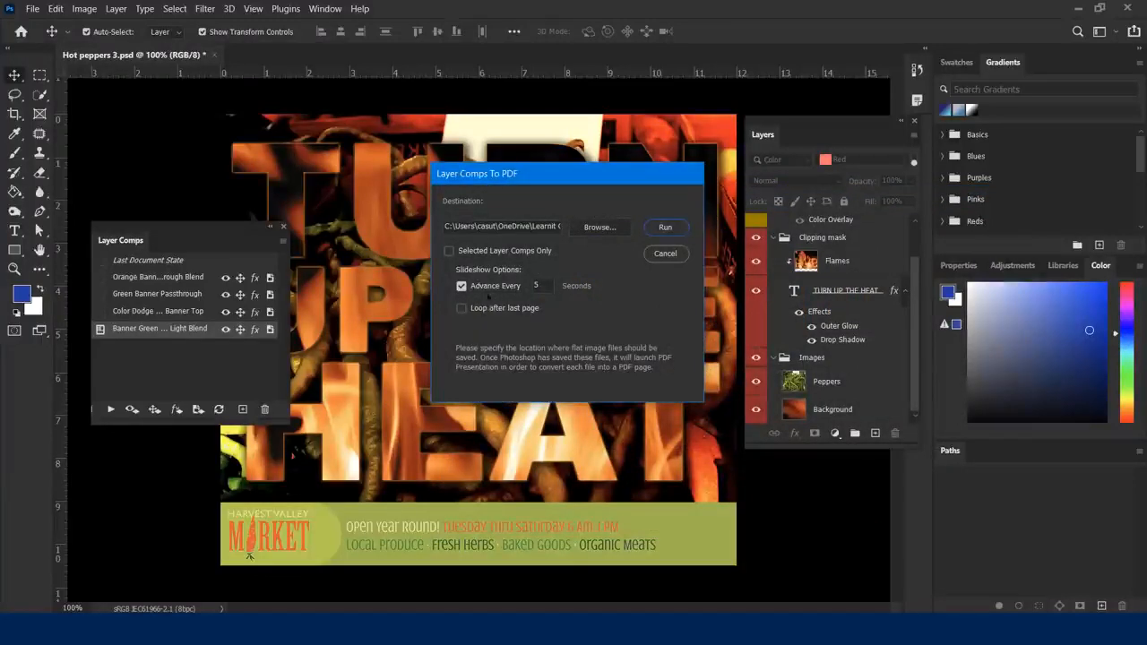
Step: Turn off the timed slideshow advance and export the layer comps to the PDF
left_click(461, 286)
left_click(666, 228)
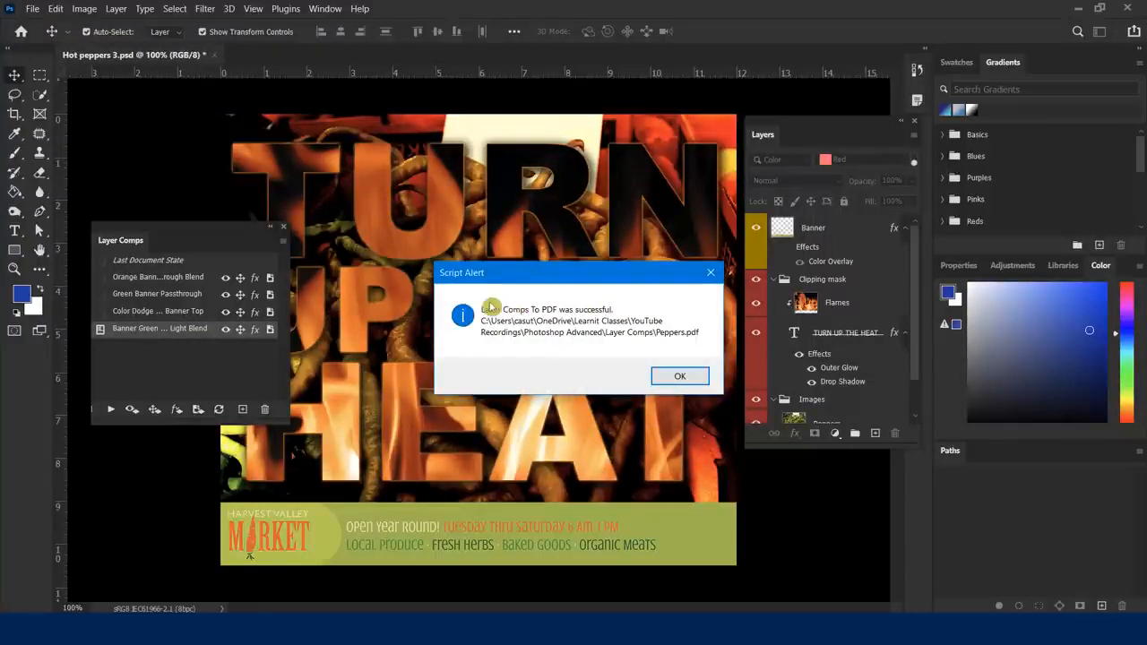
left_click(677, 377)
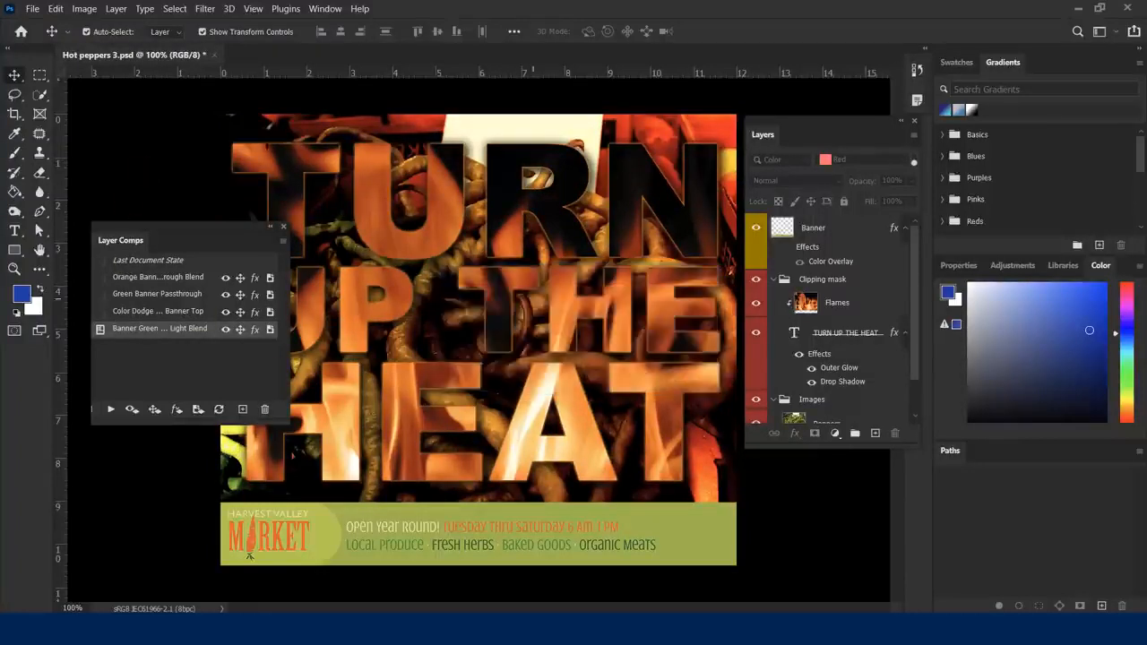
Step: Switch to File Explorer, open the Peppers PDF in Acrobat without full screen mode, and show its page thumbnails
key("alt+Tab")
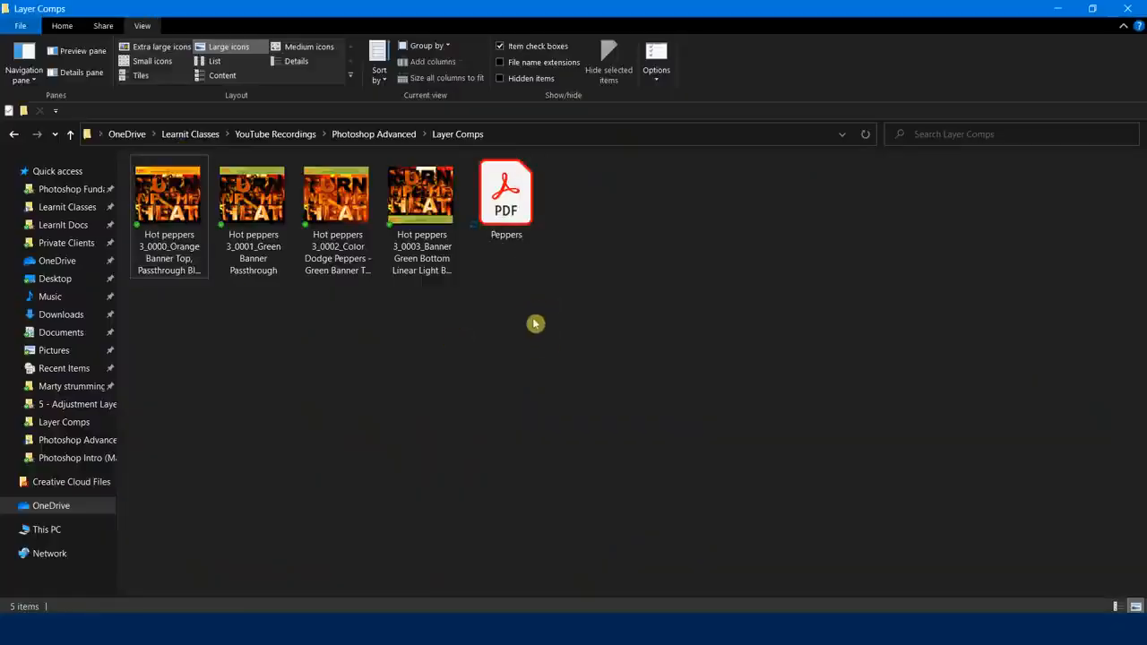
left_click(506, 212)
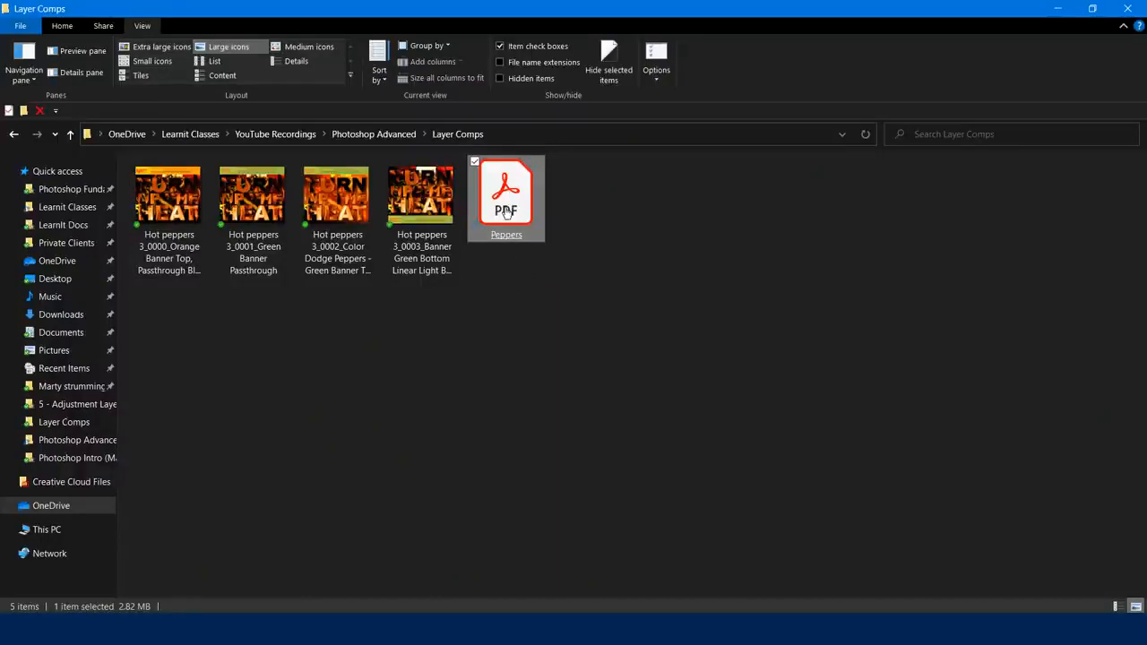
double_click(507, 212)
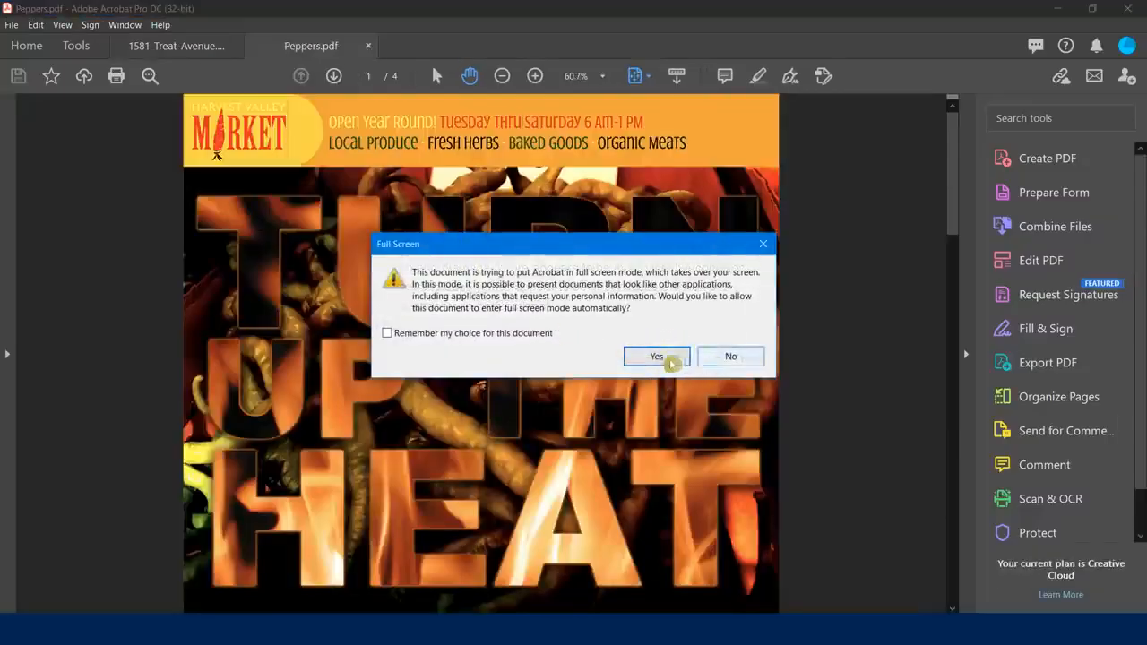
left_click(724, 358)
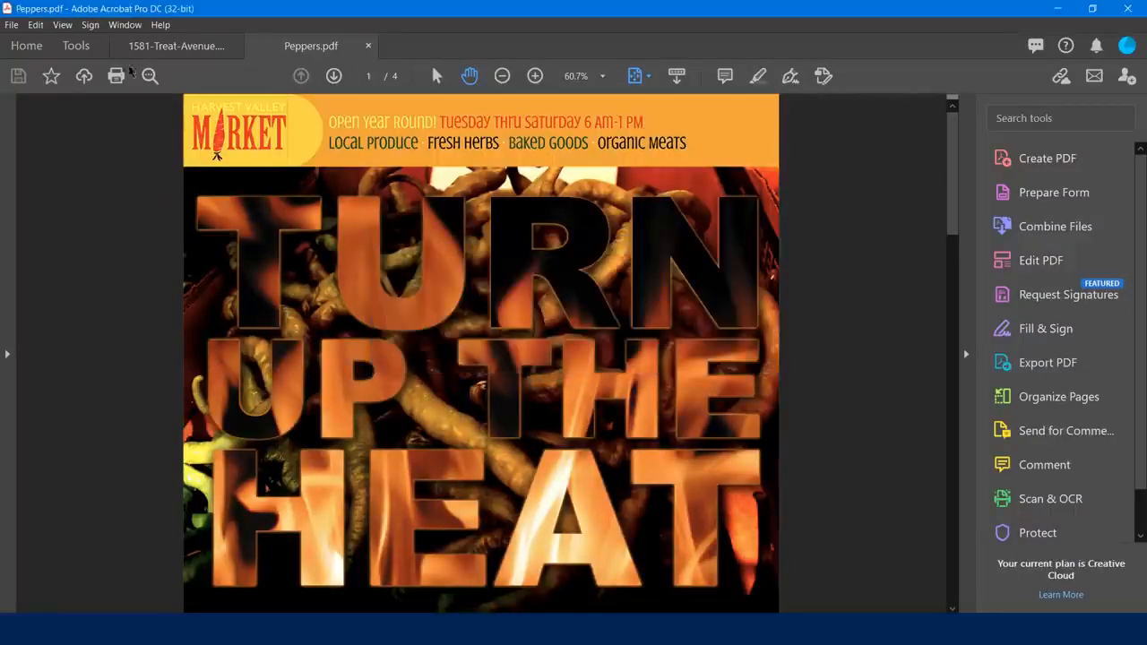
left_click(9, 208)
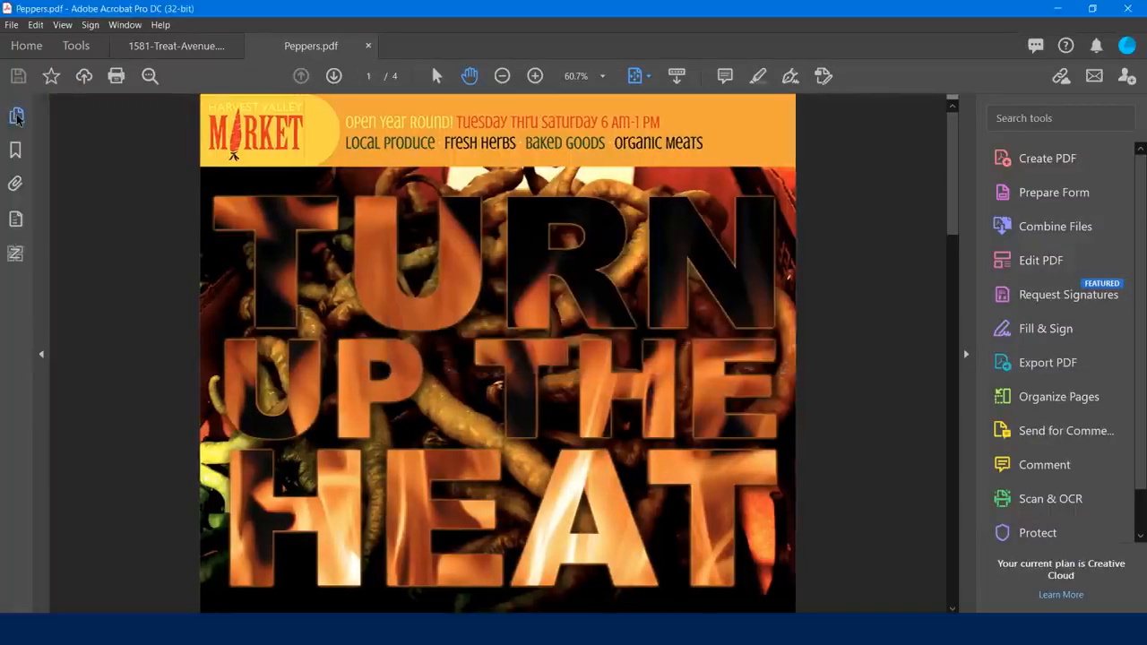
left_click(16, 116)
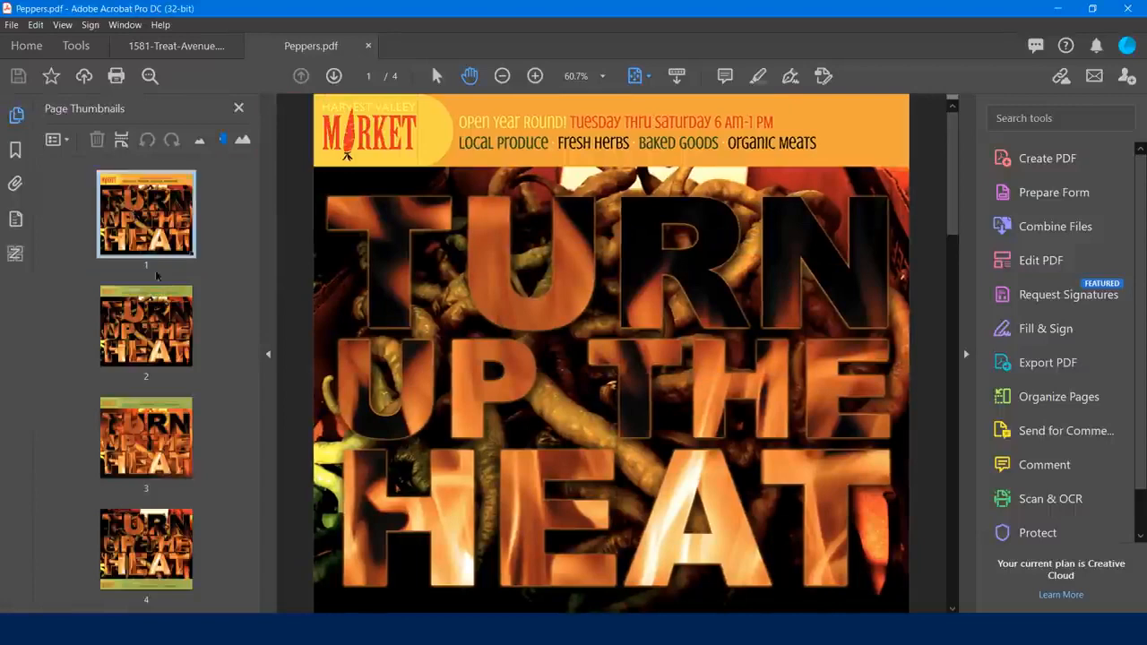
Step: Page through the Peppers PDF to its fourth page, then back through the earlier pages to review the layer comps
key("Down")
key("Down")
key("Down")
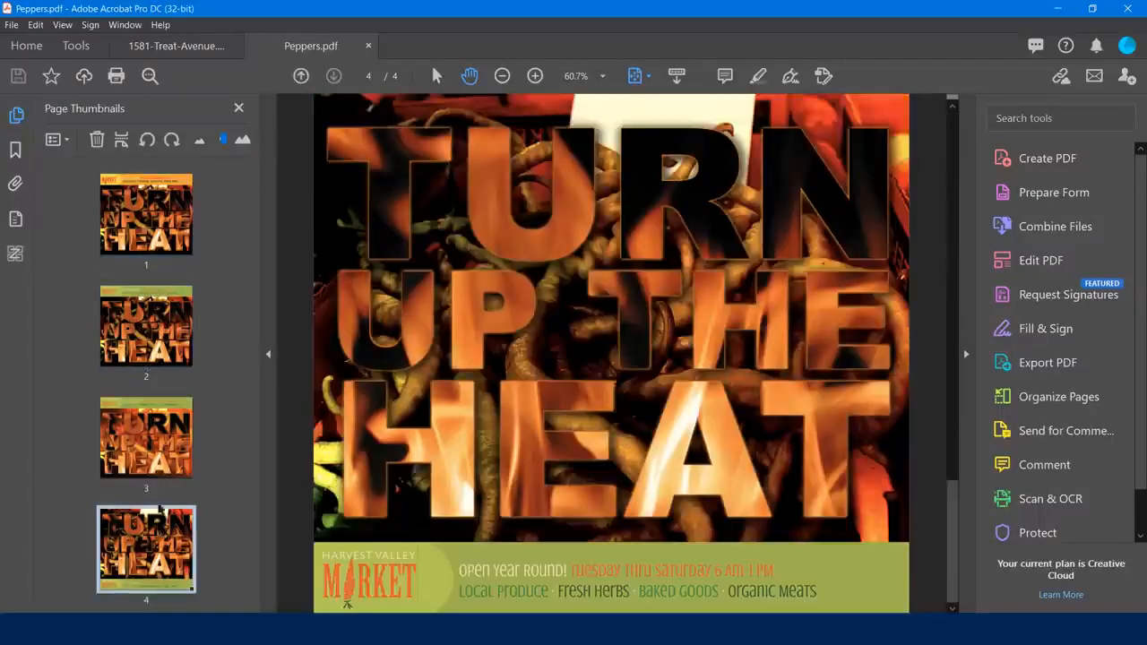
key("Up")
key("Up")
key("Up")
key("Down")
Step: Return to Hot peppers 3.psd in Photoshop and move the floating Layer Comps panel higher over the canvas
key("alt+Tab")
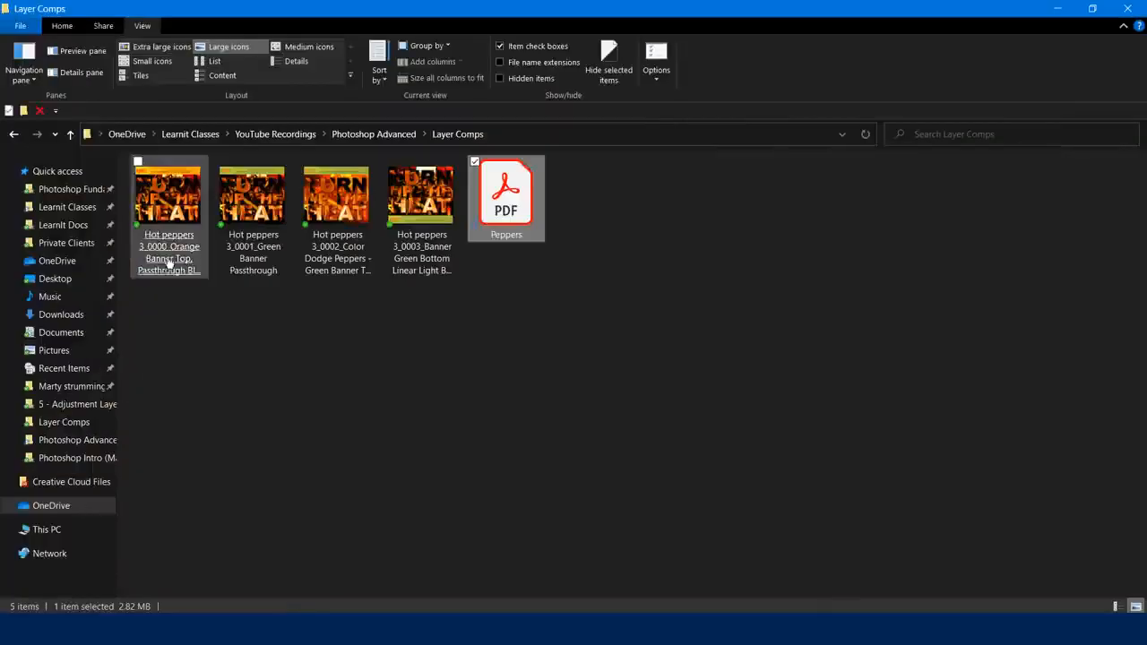
key("alt+Tab")
key("alt+Tab")
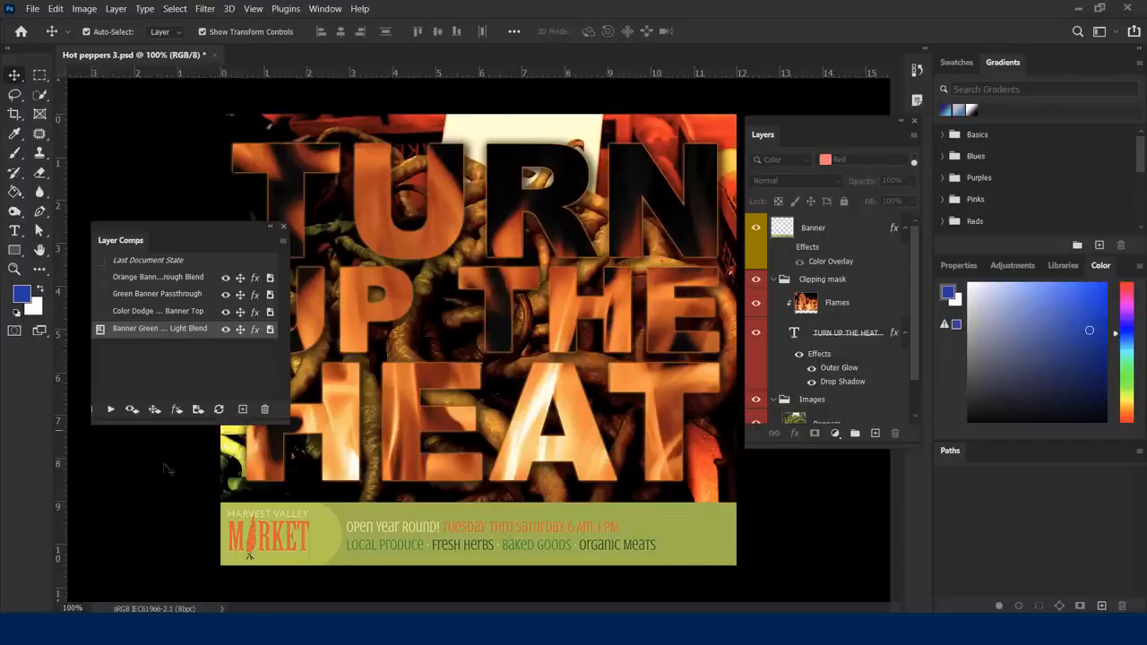
left_click_drag(166, 232, 173, 161)
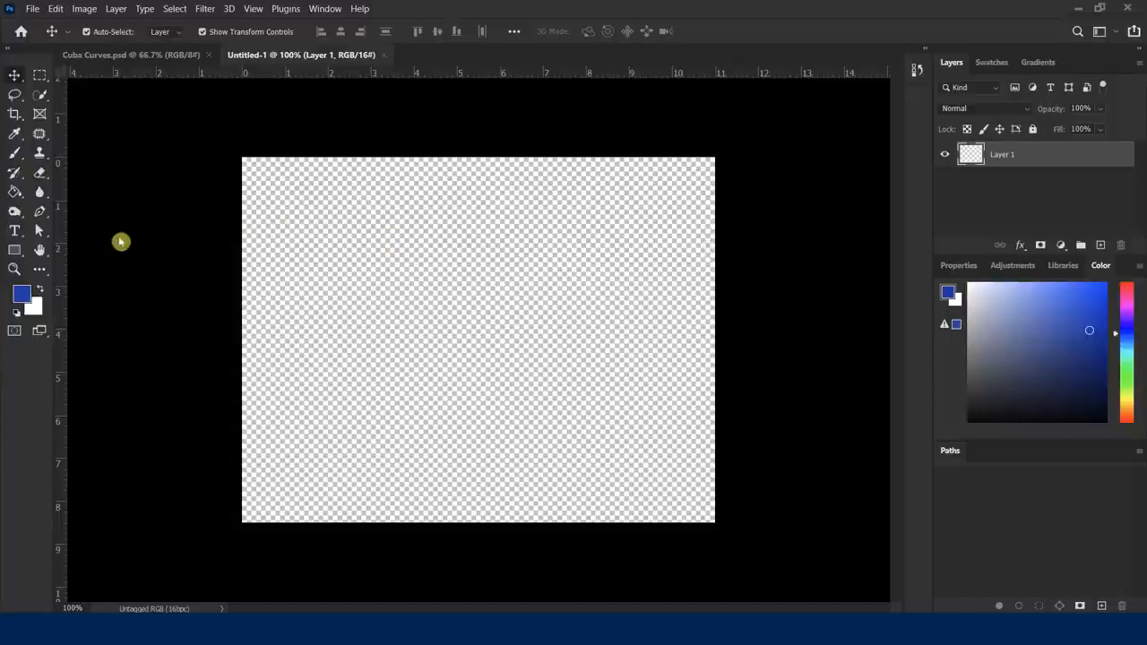
Step: Activate the Rectangle Tool in the blank Untitled-1 document and set its fill to the solid dark red recently used color
left_click_drag(15, 251, 87, 252)
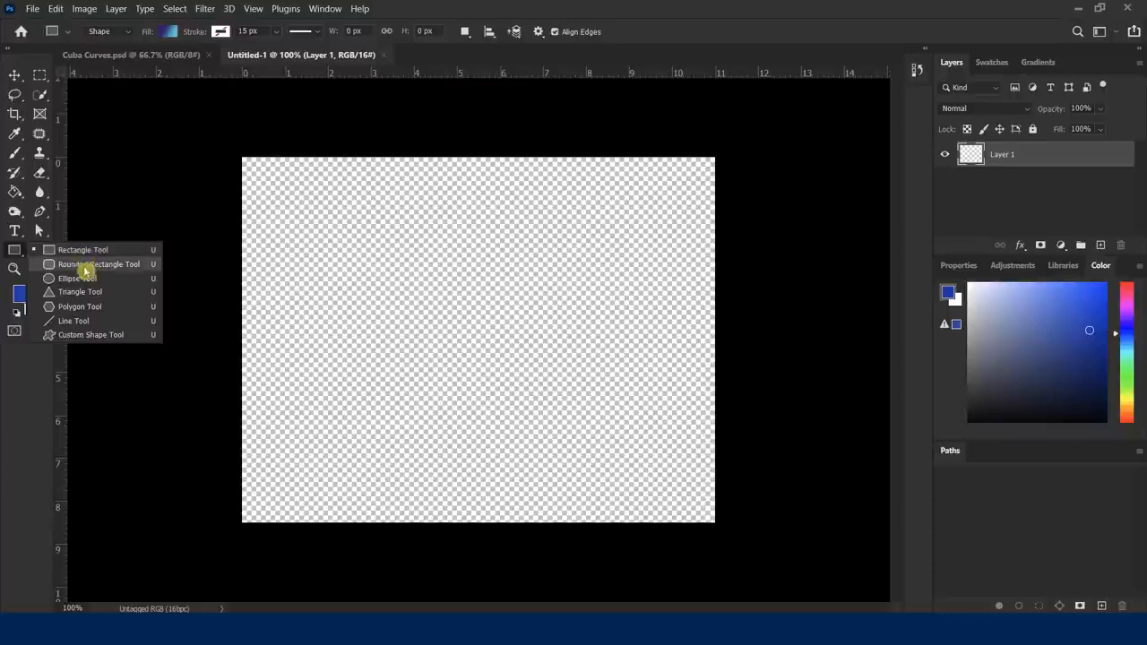
left_click(39, 378)
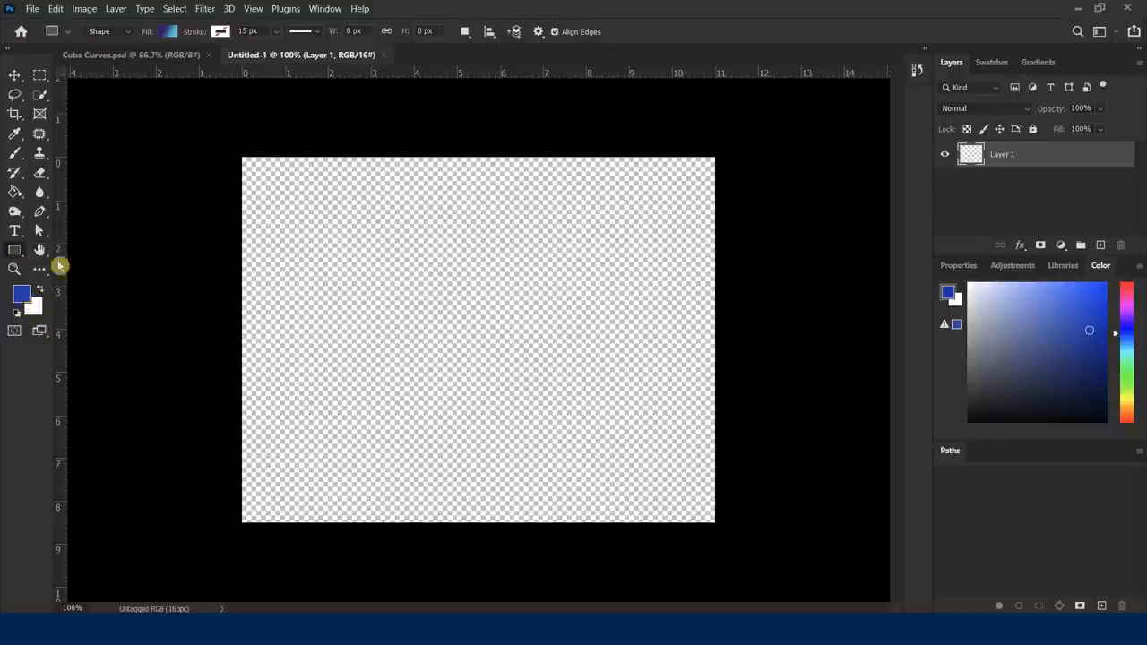
left_click(166, 32)
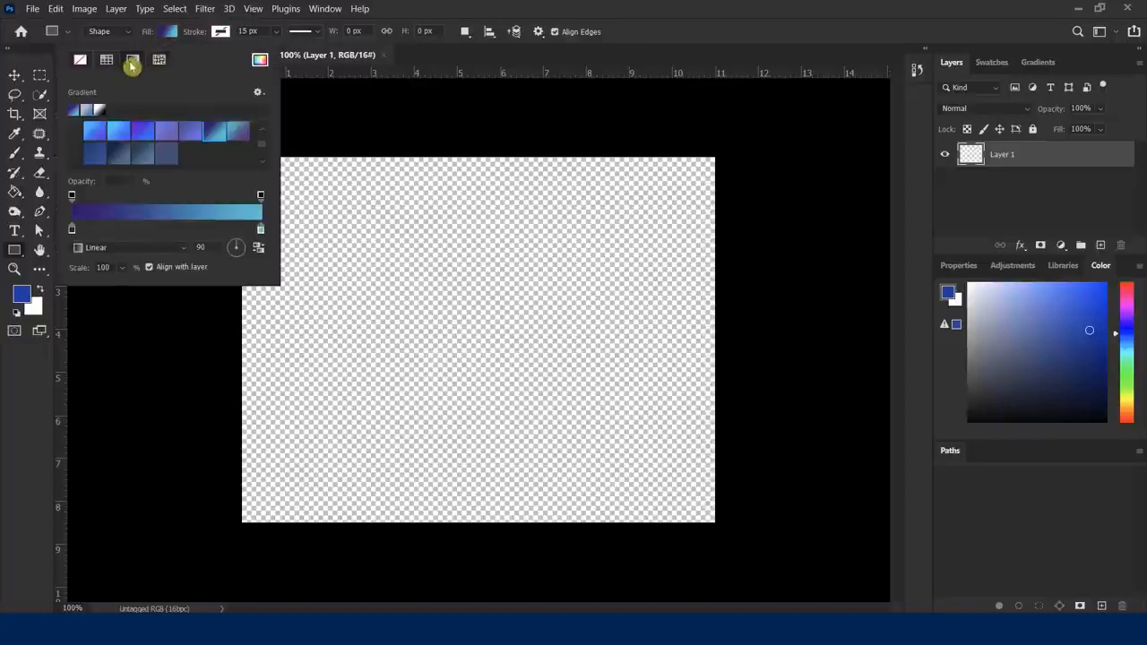
left_click(107, 60)
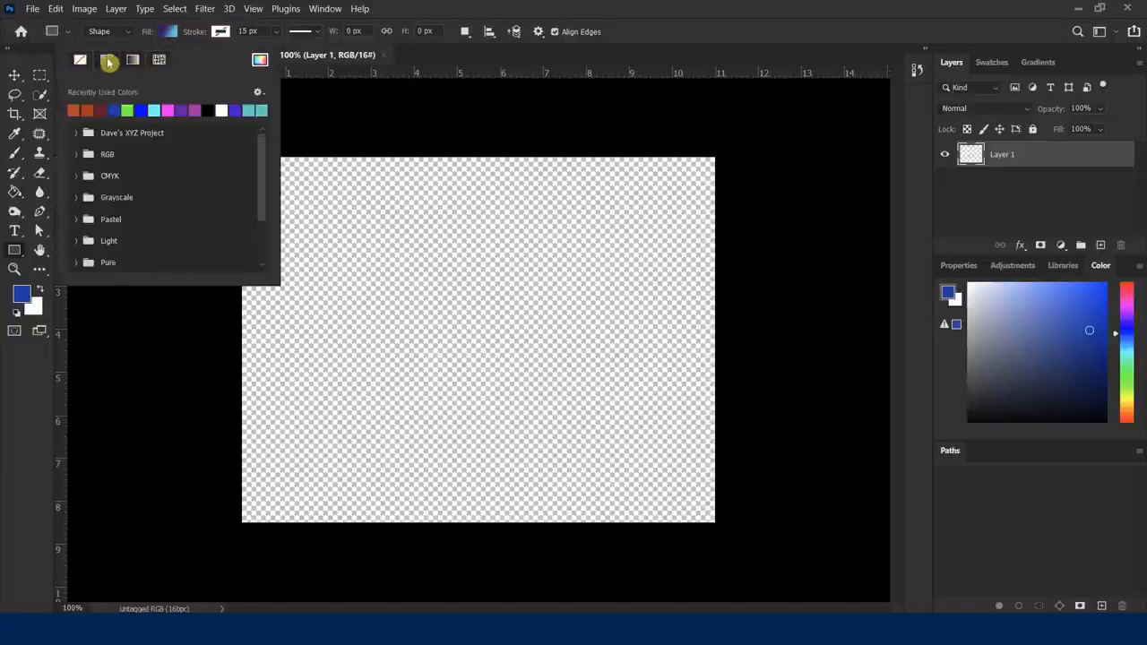
left_click(101, 109)
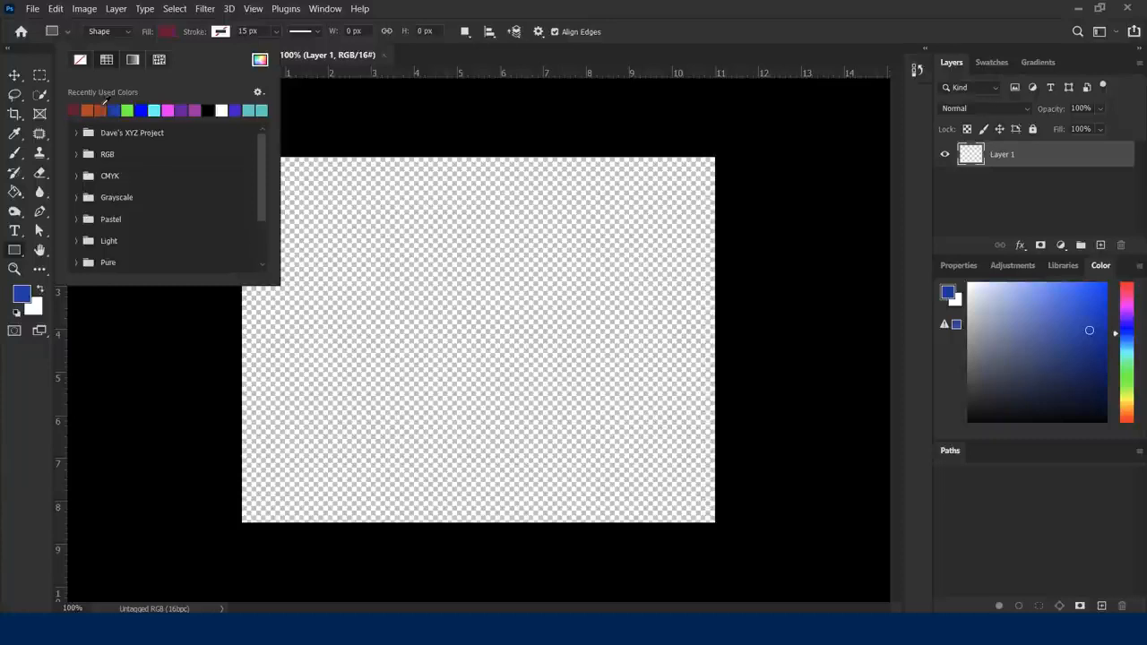
left_click(434, 7)
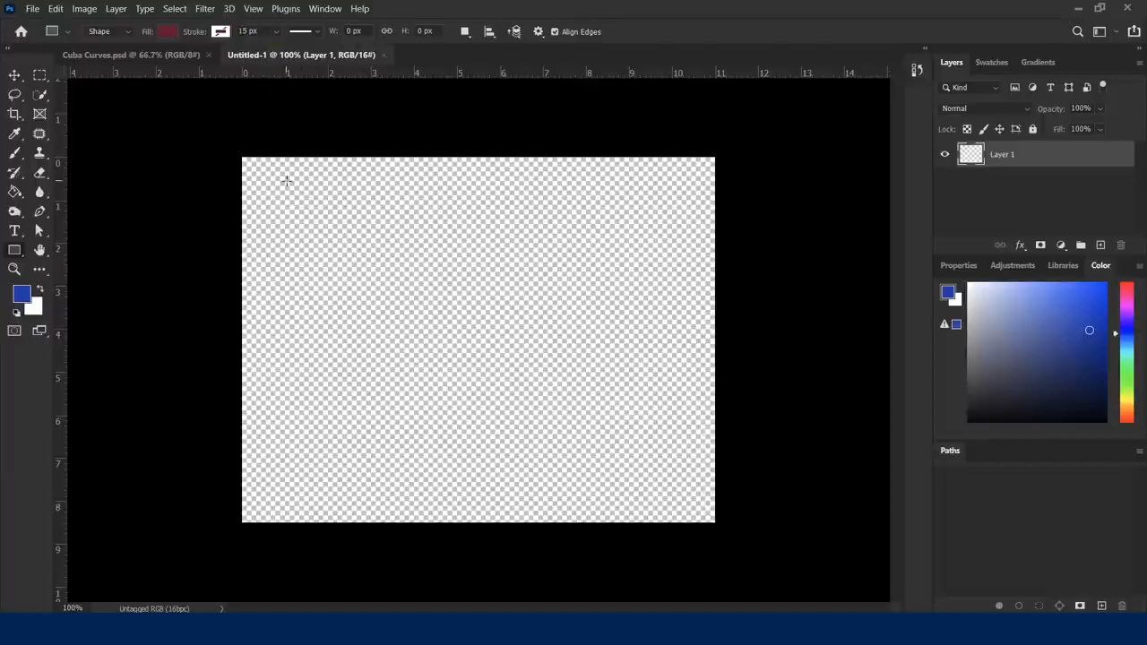
Step: Show the available shape tools grouped with the Rectangle Tool
right_click(14, 255)
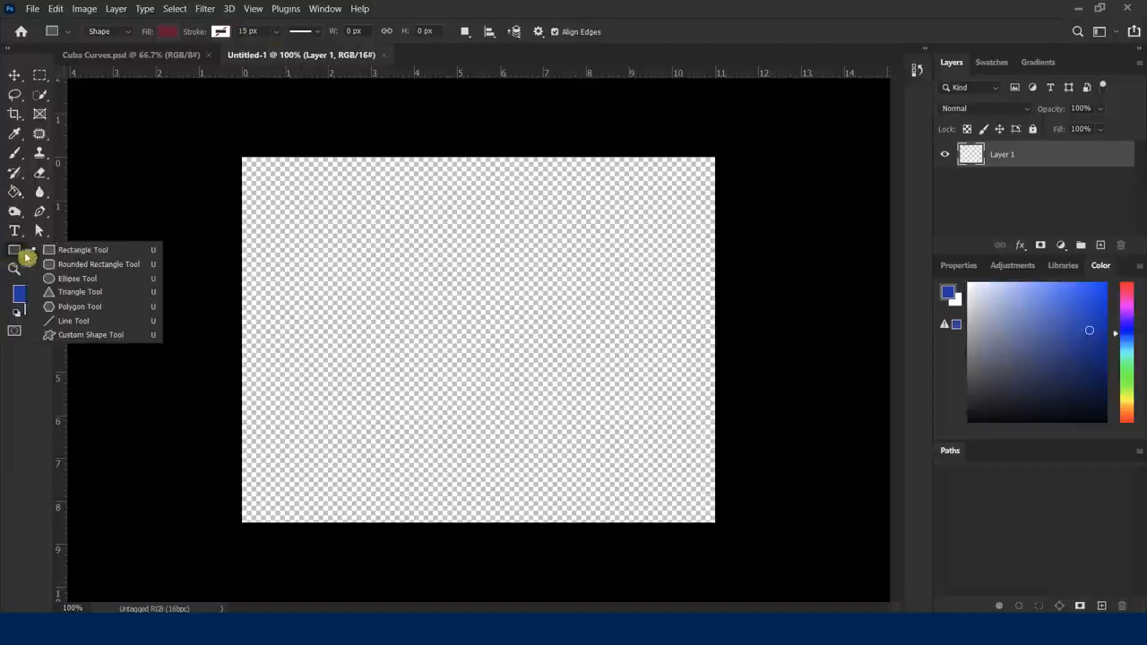
Step: Draw a maroon circle about 4.2 in wide and move it so it overhangs the canvas's upper-left corner
left_click(77, 277)
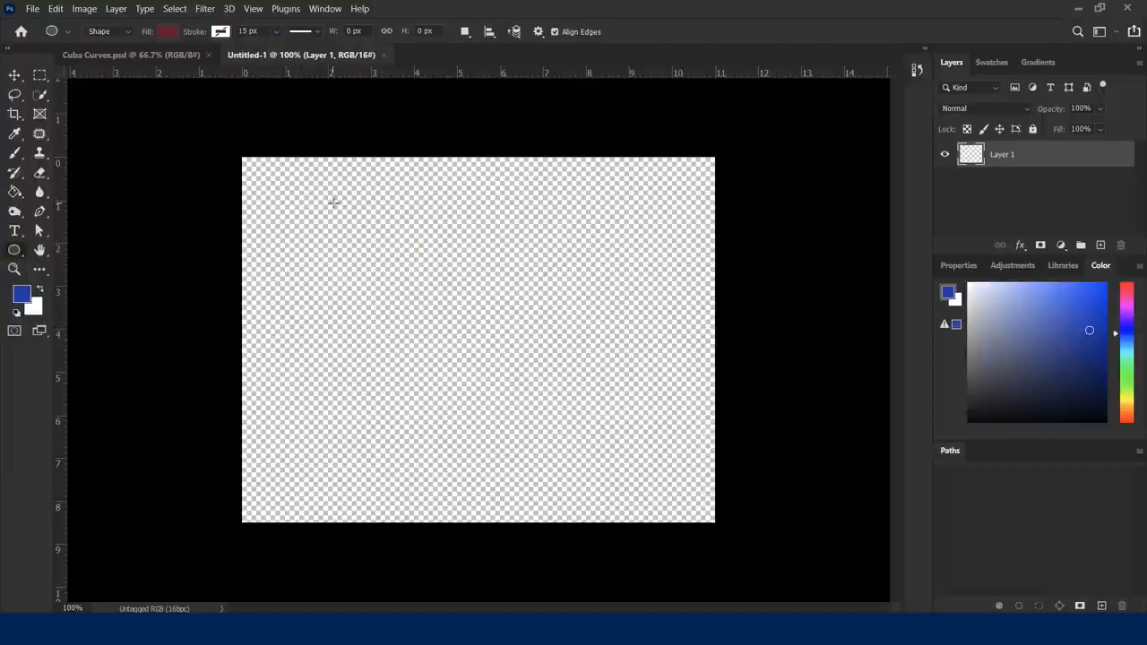
left_click_drag(312, 194, 494, 395)
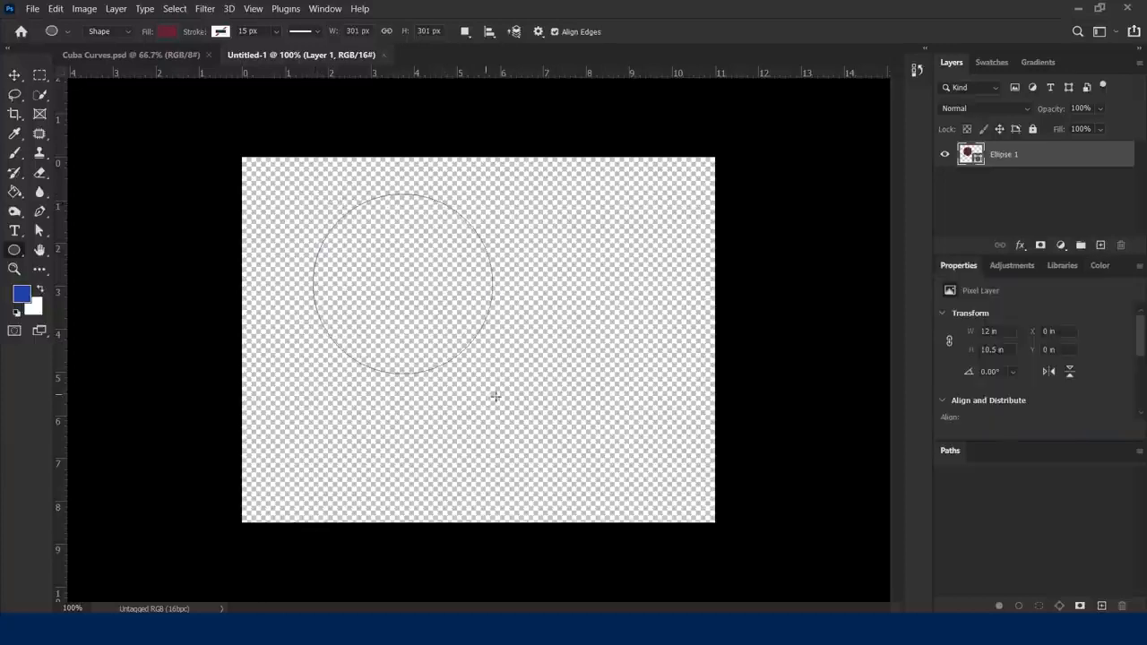
left_click(14, 75)
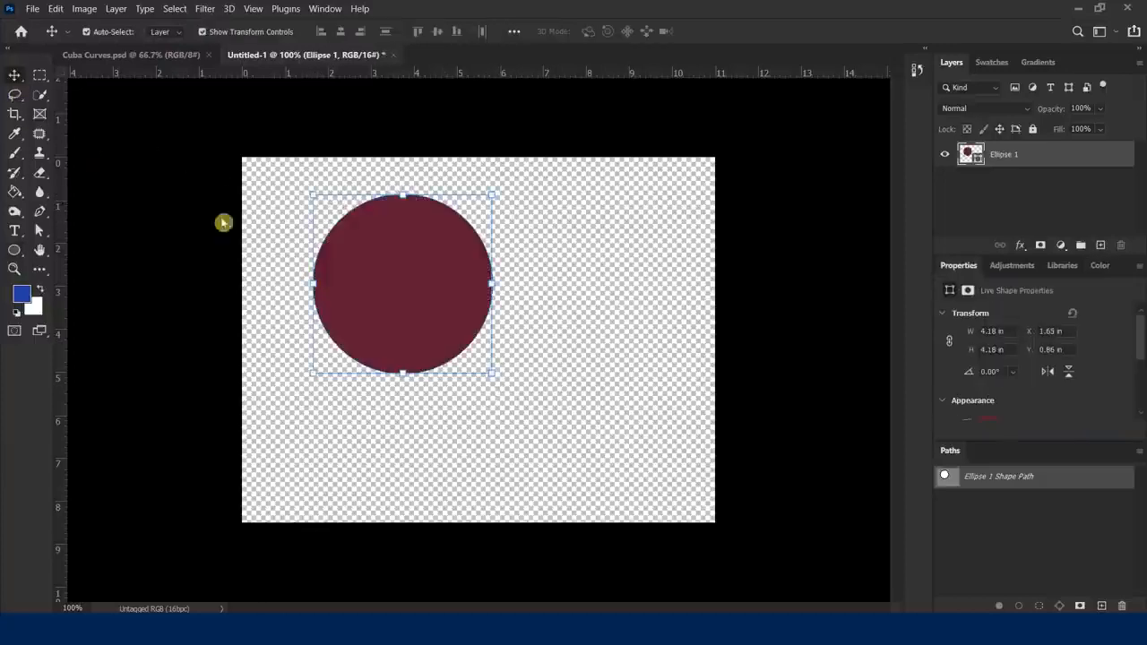
left_click_drag(386, 247, 267, 185)
left_click(379, 418)
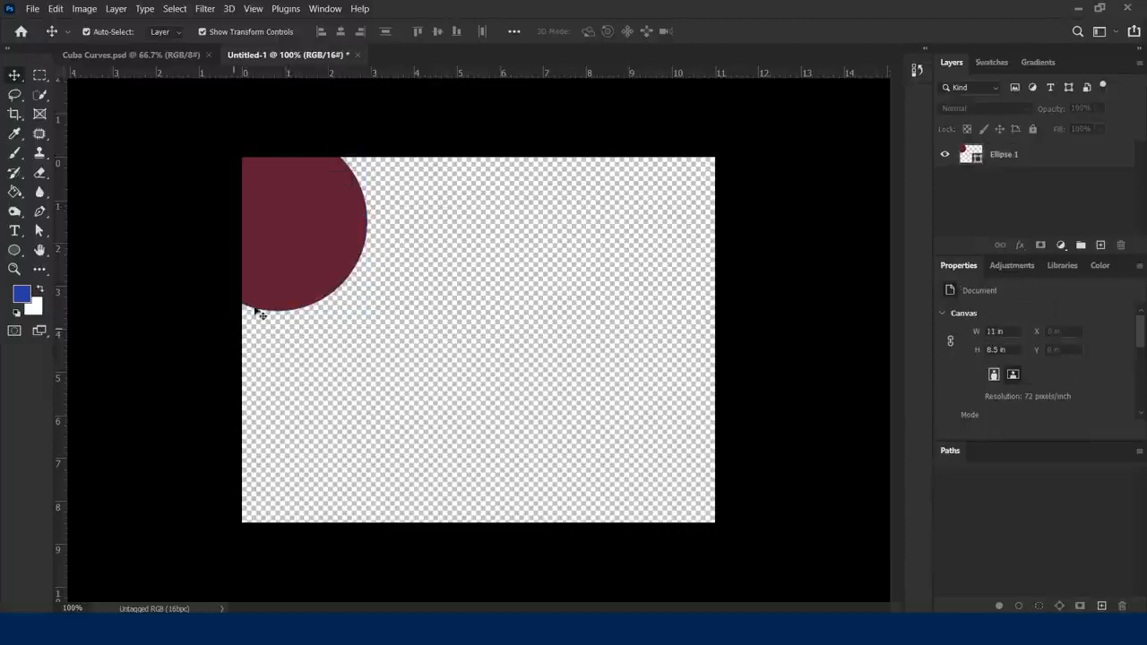
Step: Duplicate the maroon circle onto the canvas's lower-right edge and change the copy's fill to blue
left_click(291, 242)
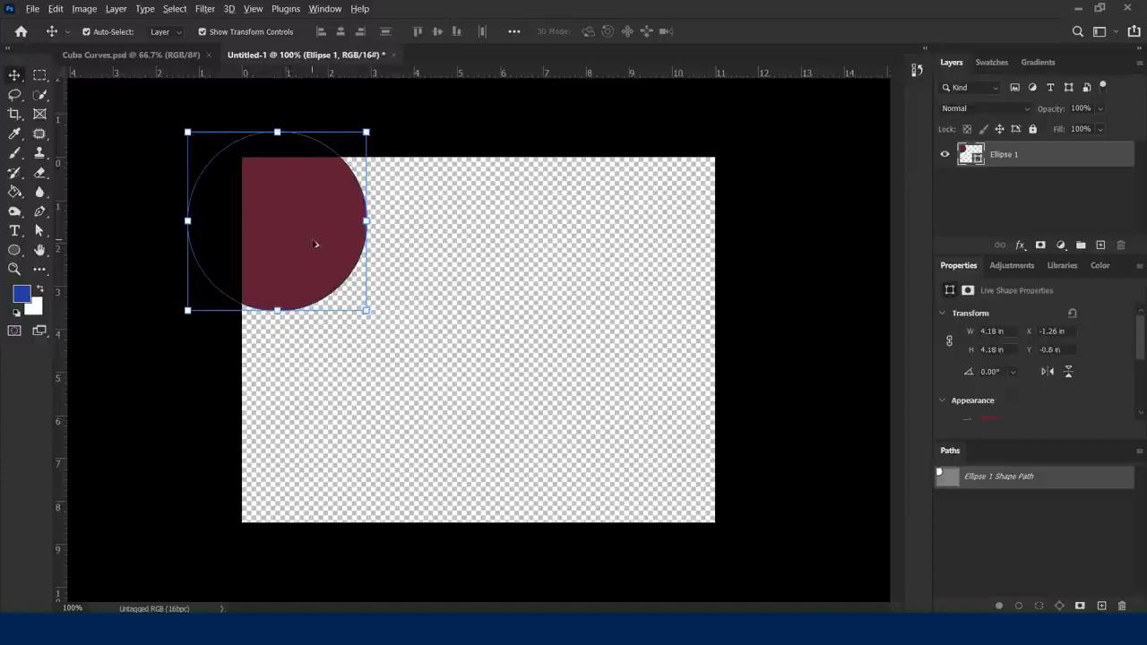
left_click_drag(315, 243, 718, 435)
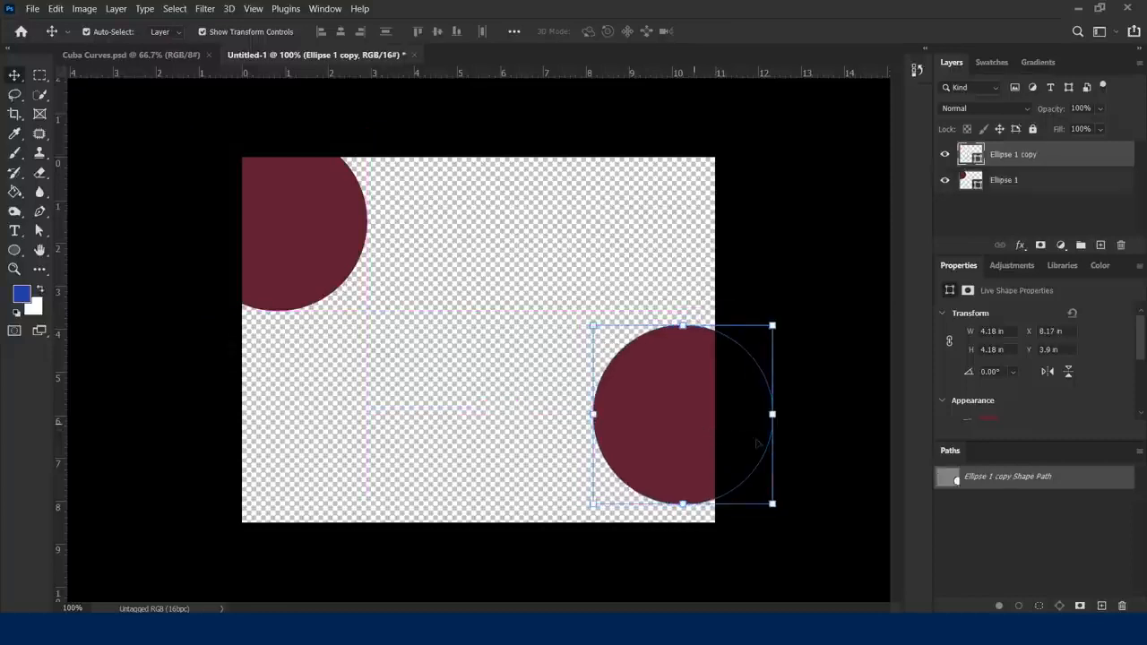
scroll(1139, 335, "down", 3)
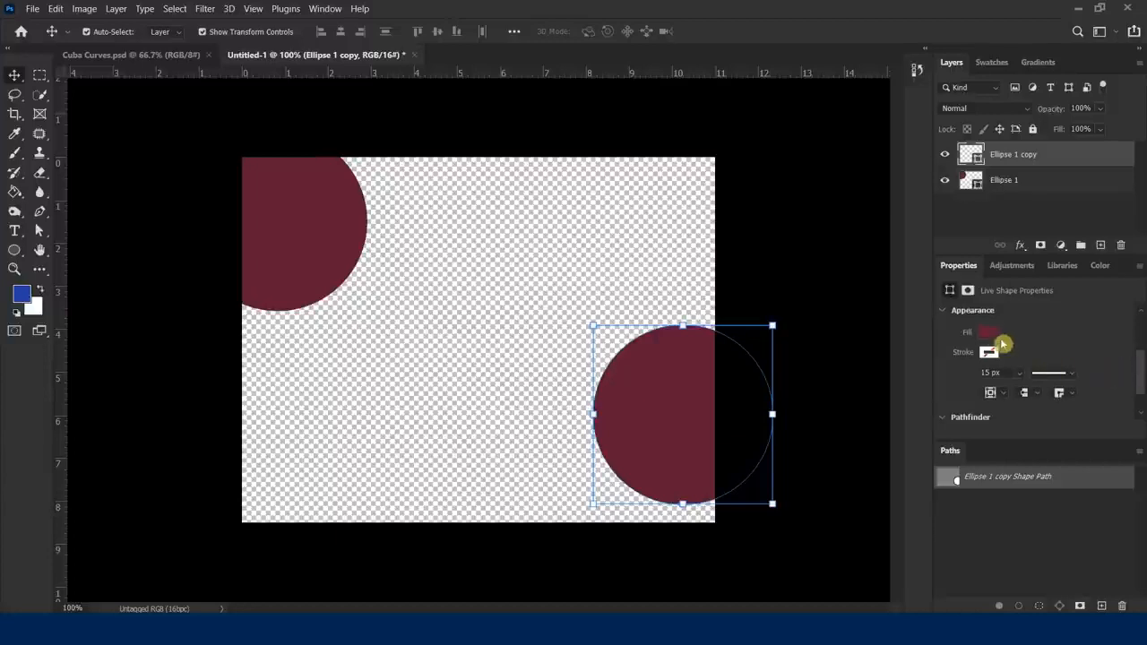
left_click(990, 335)
left_click(983, 412)
left_click(156, 179)
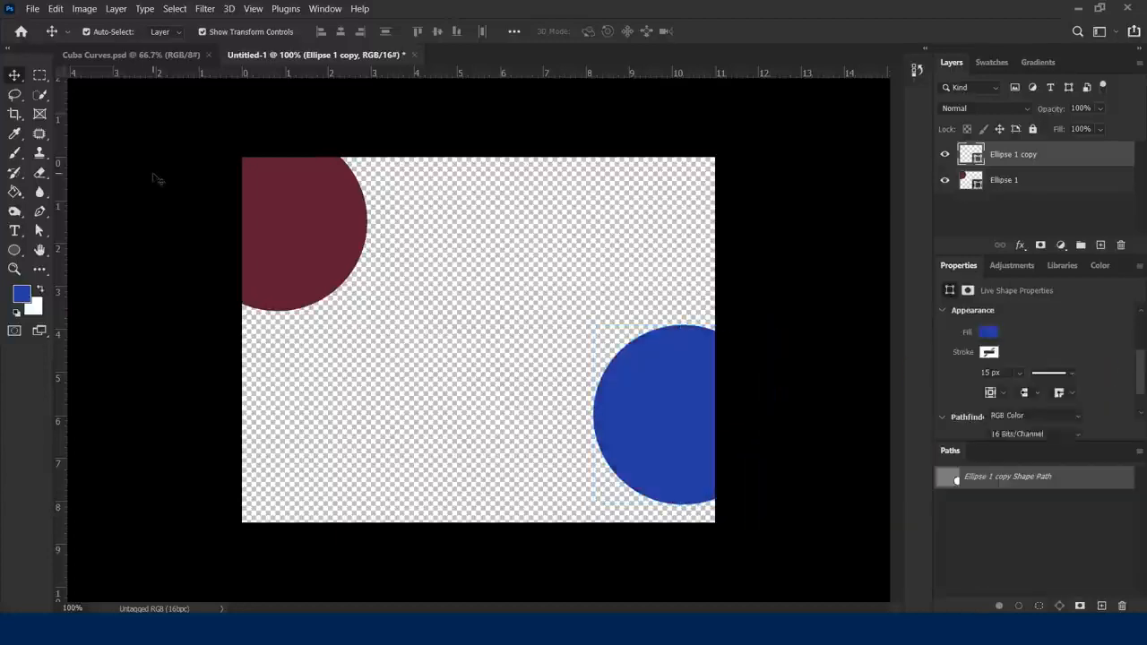
left_click(157, 179)
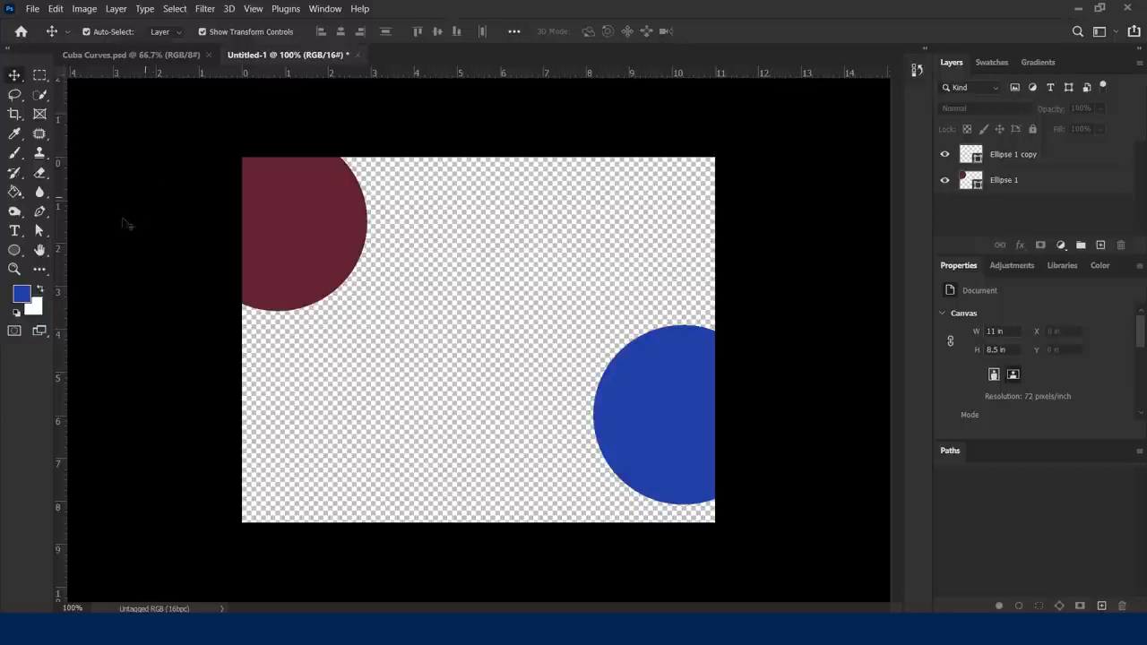
Step: Create a 100 × 100 px polygon with 5 sides and a 100% star ratio using the Polygon tool
left_click(17, 253)
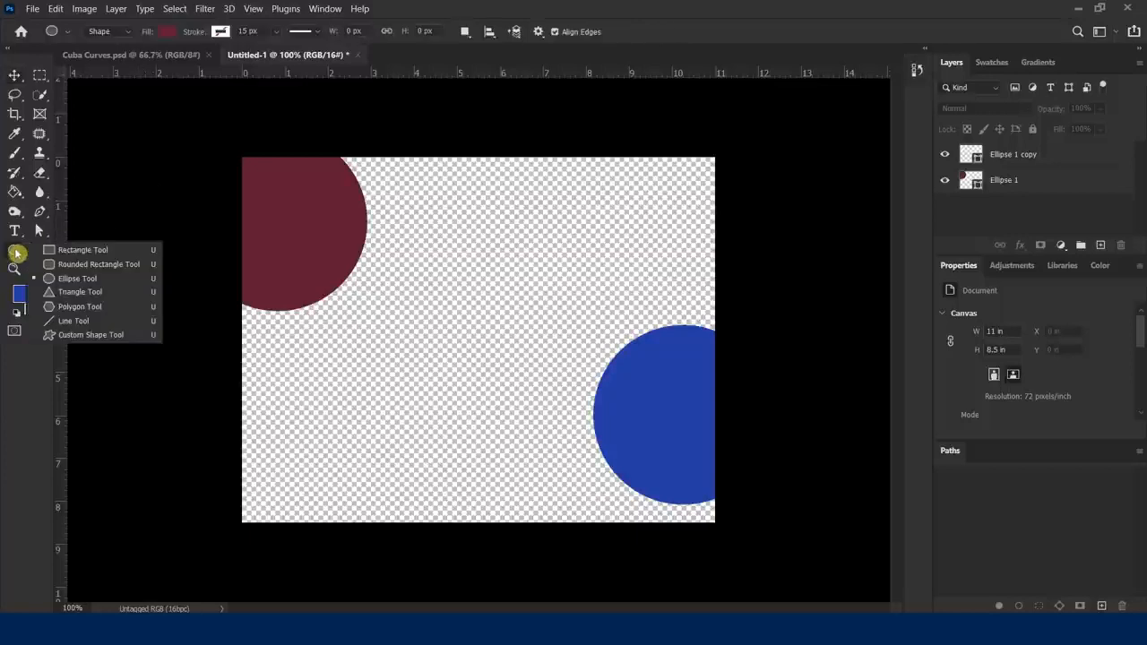
left_click(90, 311)
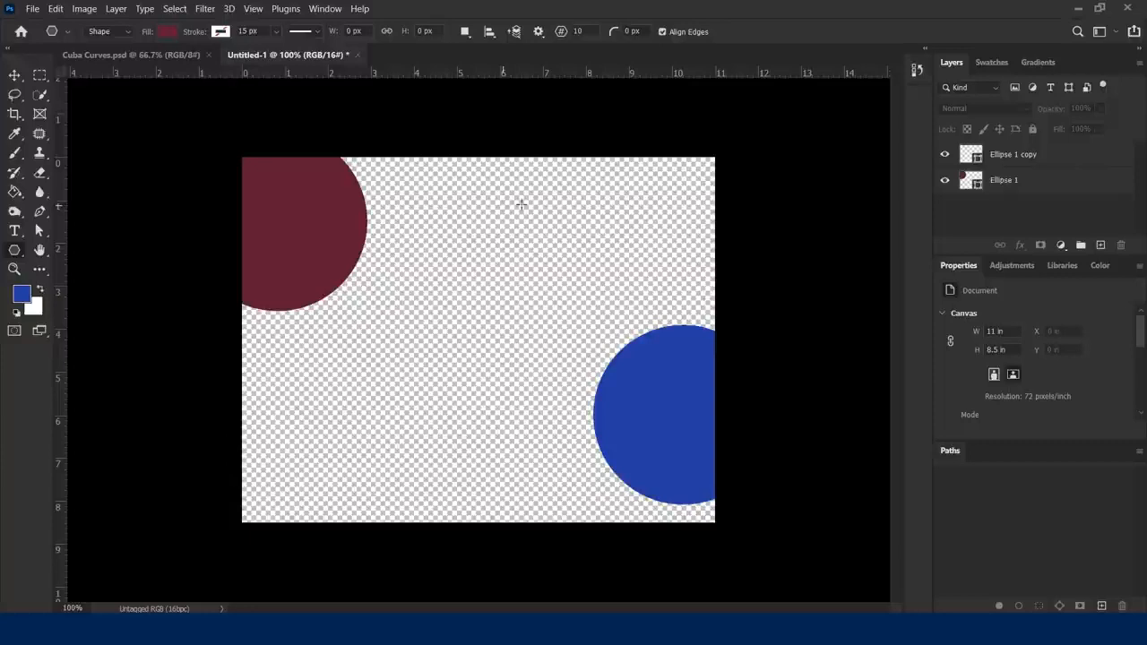
left_click(463, 231)
left_click_drag(568, 113, 510, 155)
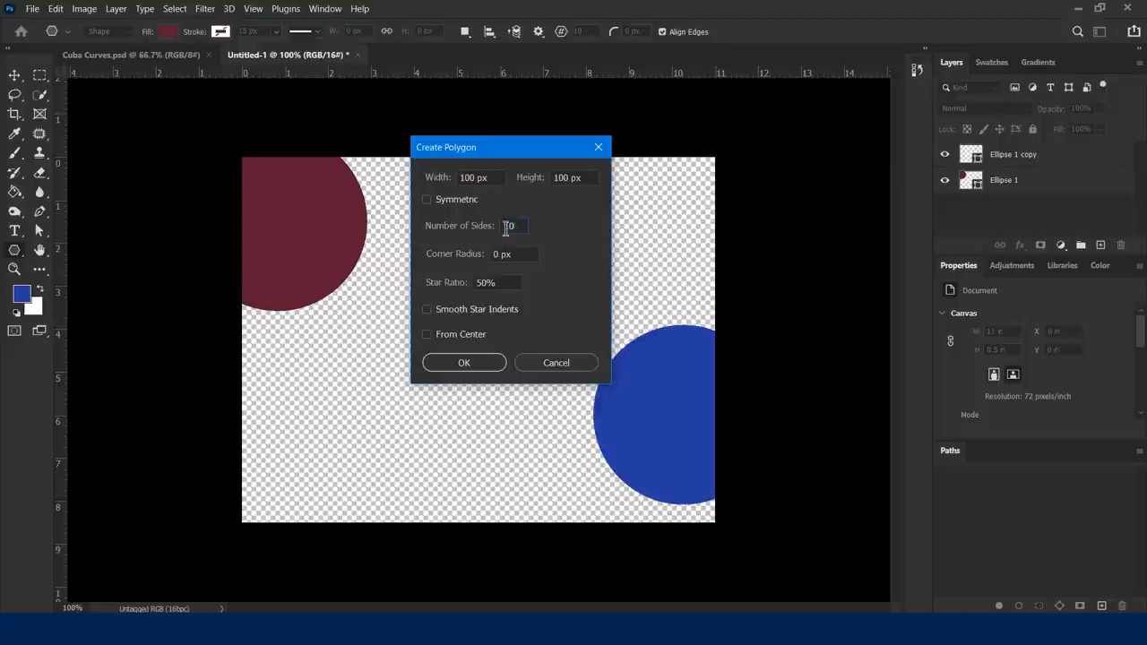
double_click(506, 227)
double_click(489, 284)
type("100")
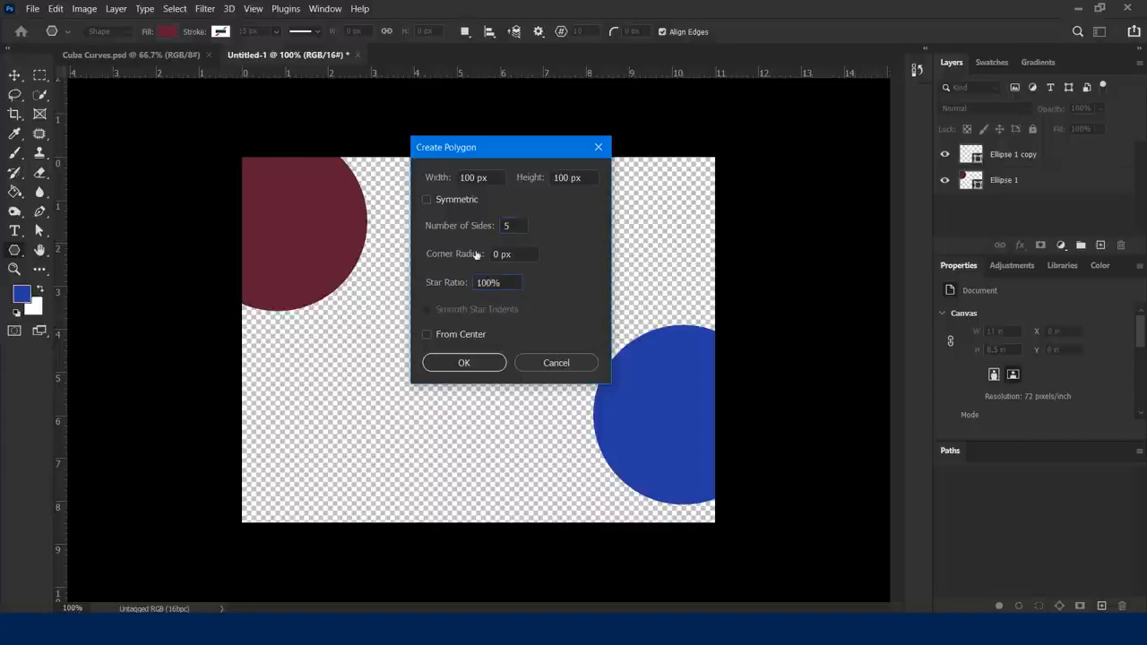
left_click(565, 305)
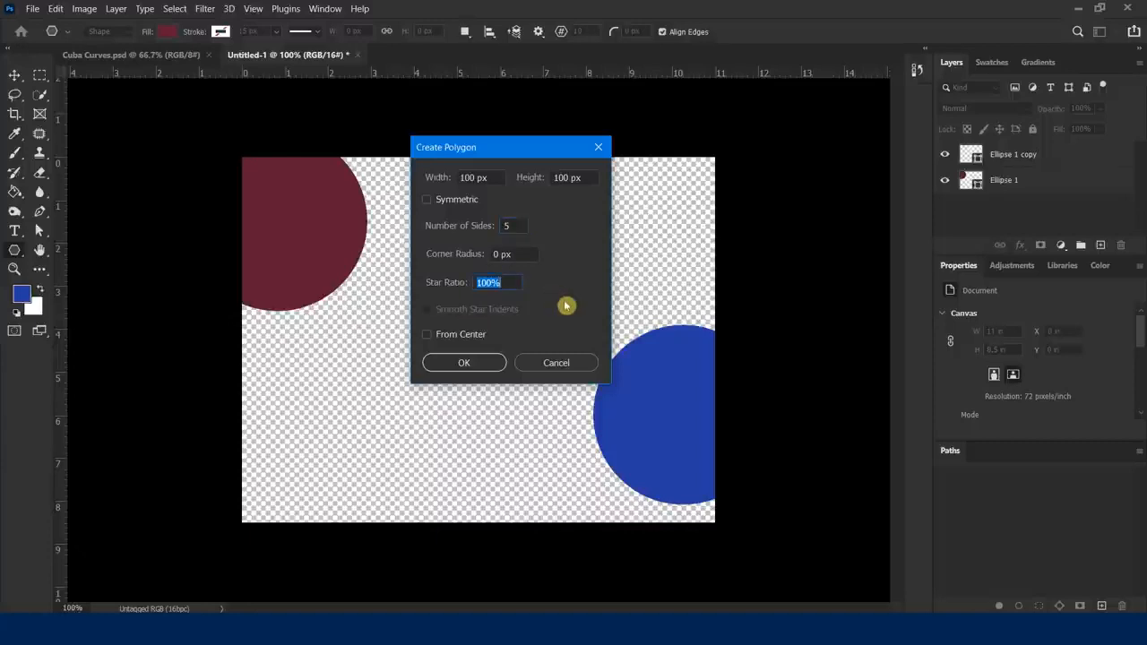
left_click(481, 361)
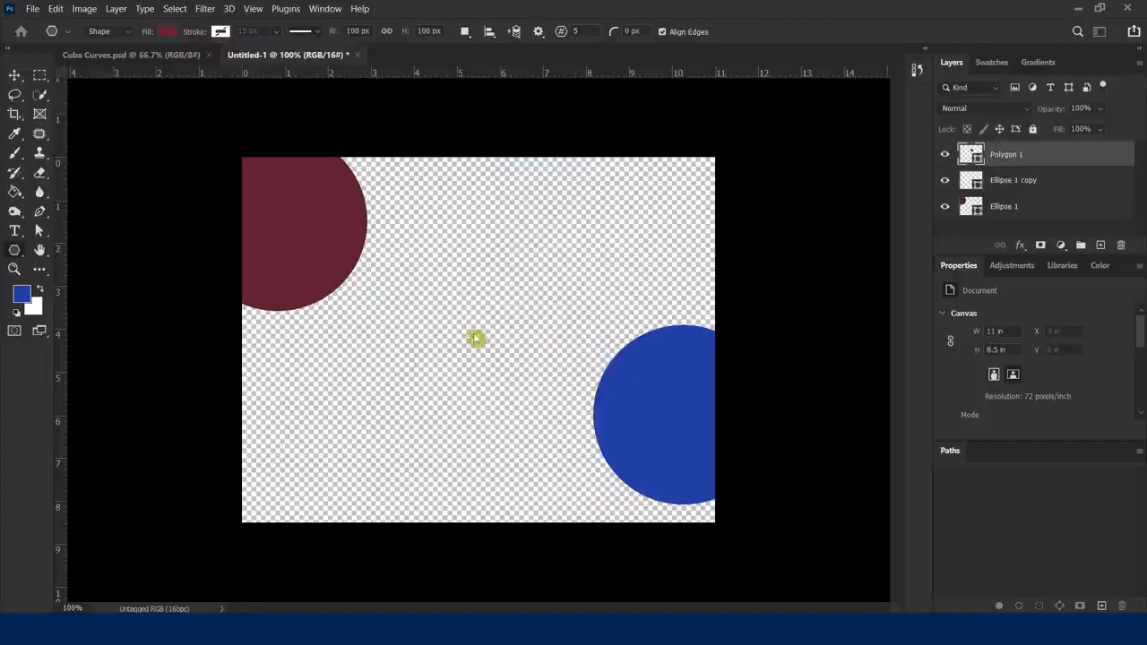
left_click(15, 76)
left_click_drag(464, 289, 395, 362)
left_click_drag(470, 299, 485, 344)
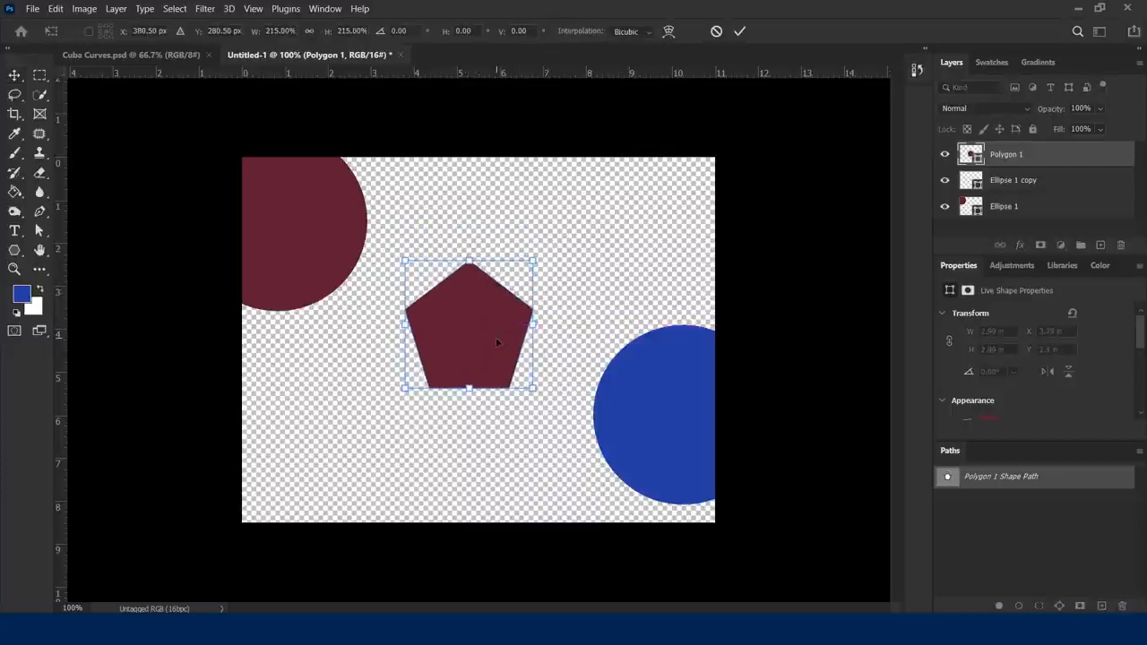
left_click_drag(974, 280, 645, 148)
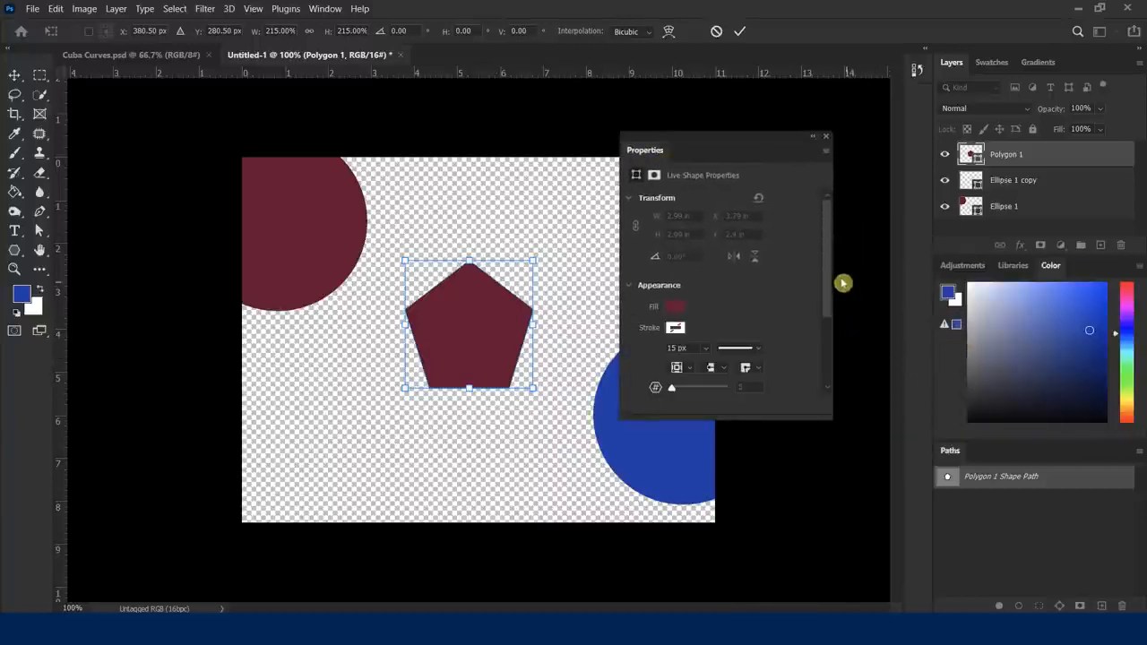
left_click_drag(827, 281, 830, 317)
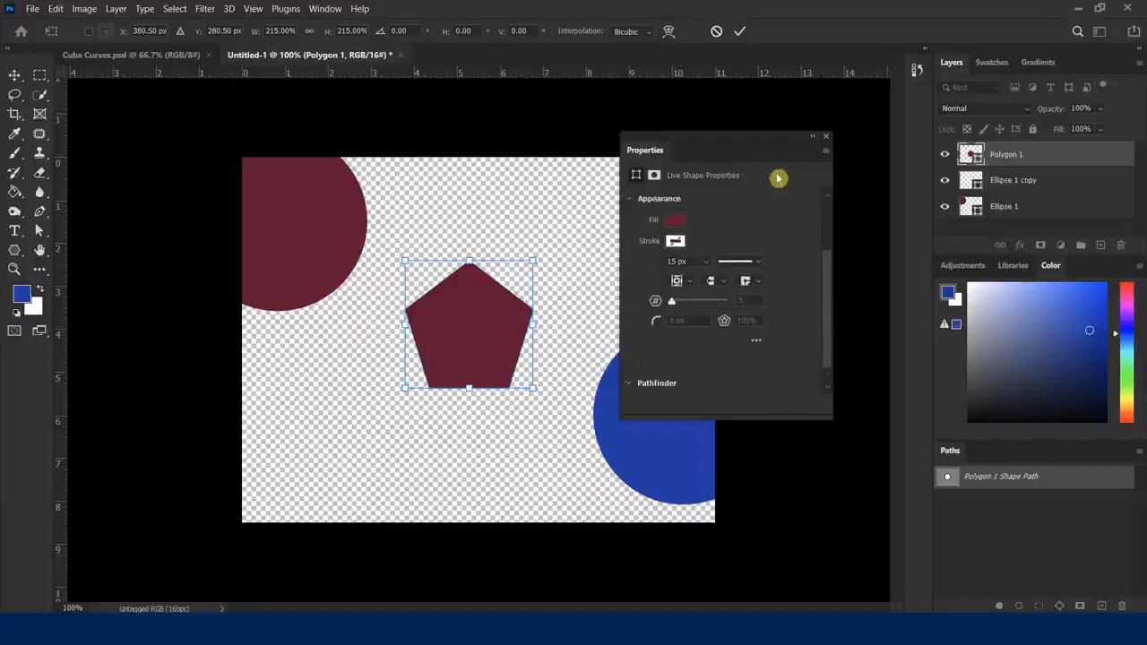
left_click_drag(743, 143, 763, 146)
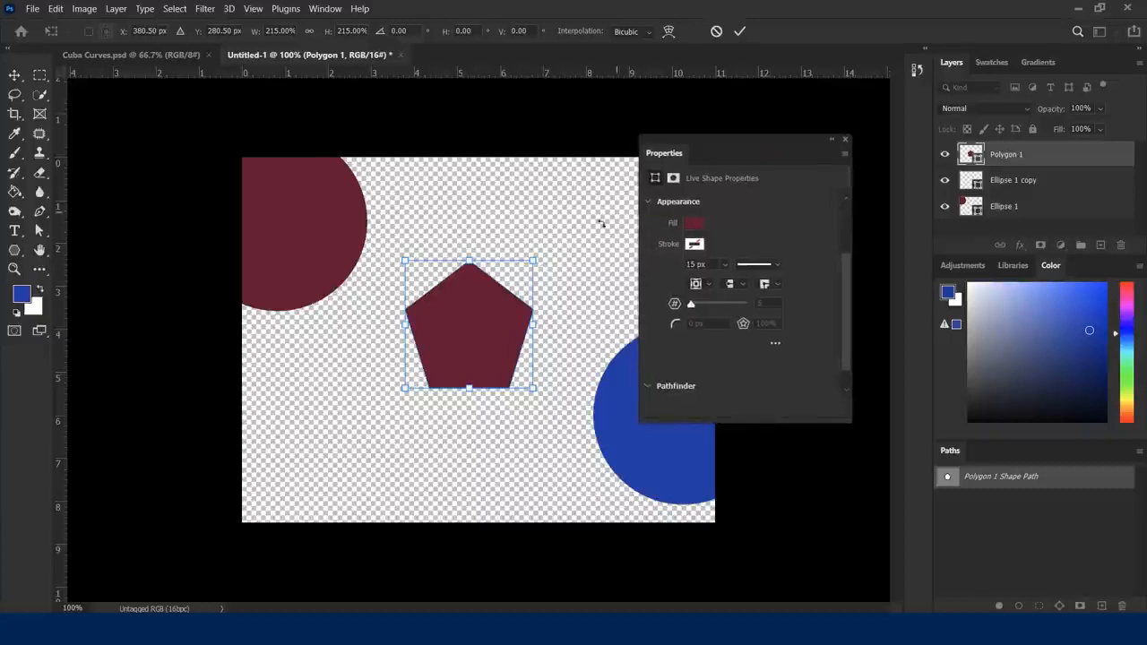
left_click(740, 31)
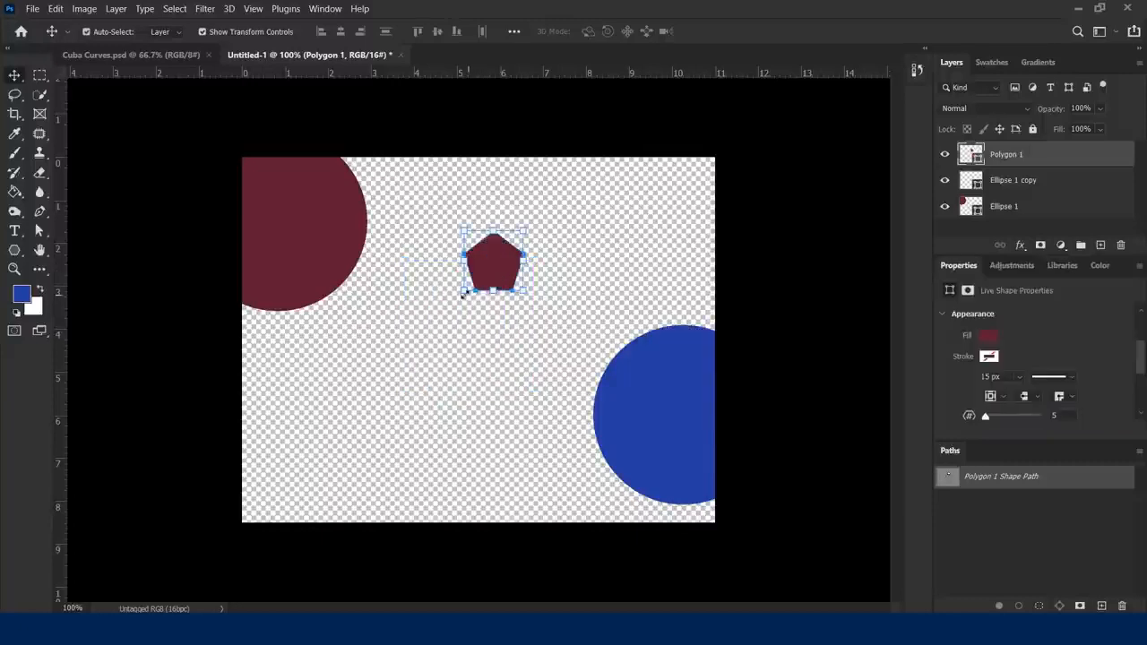
Step: Scale the pentagon to 176% and place it on the canvas's vertical centre line
left_click_drag(449, 313, 429, 335)
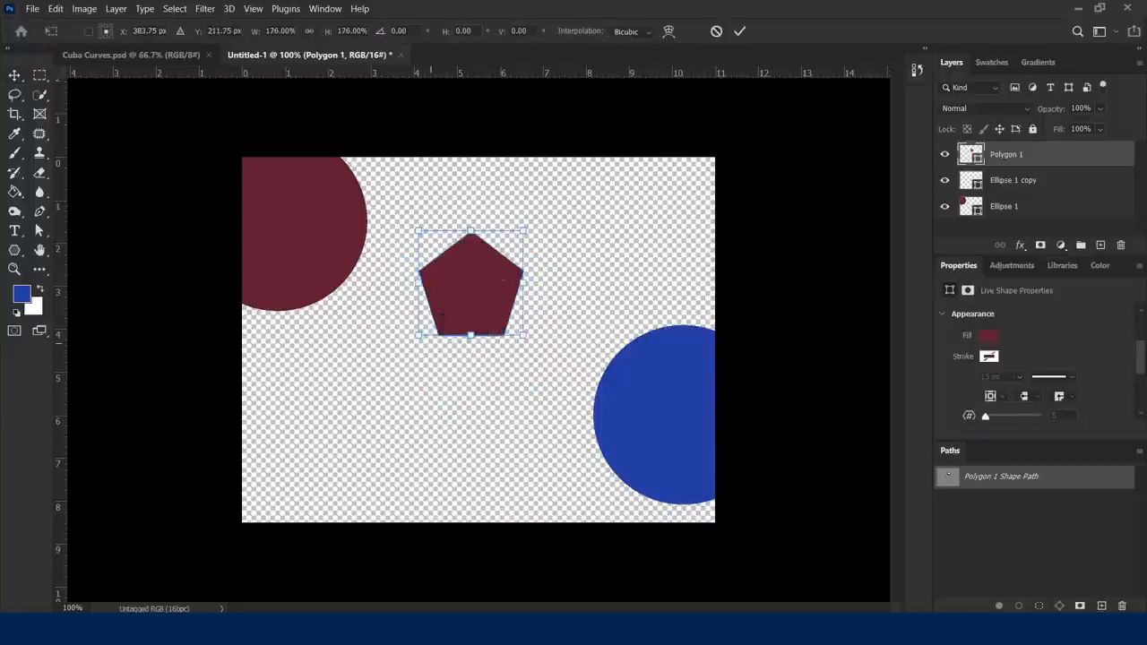
left_click_drag(489, 287, 492, 289)
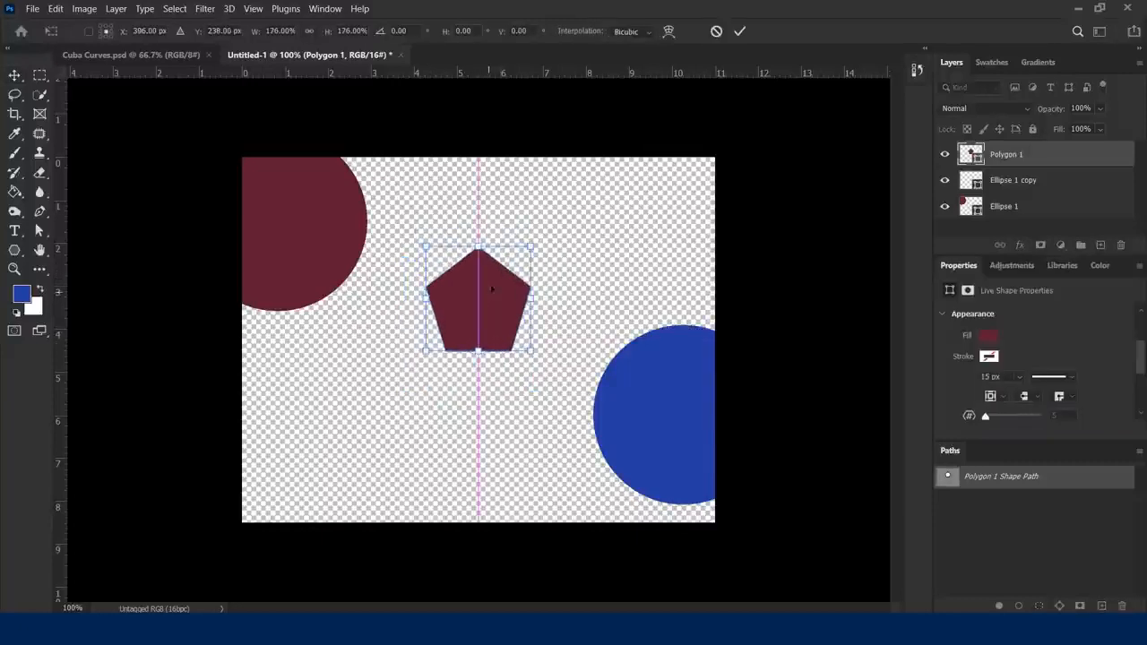
left_click(741, 33)
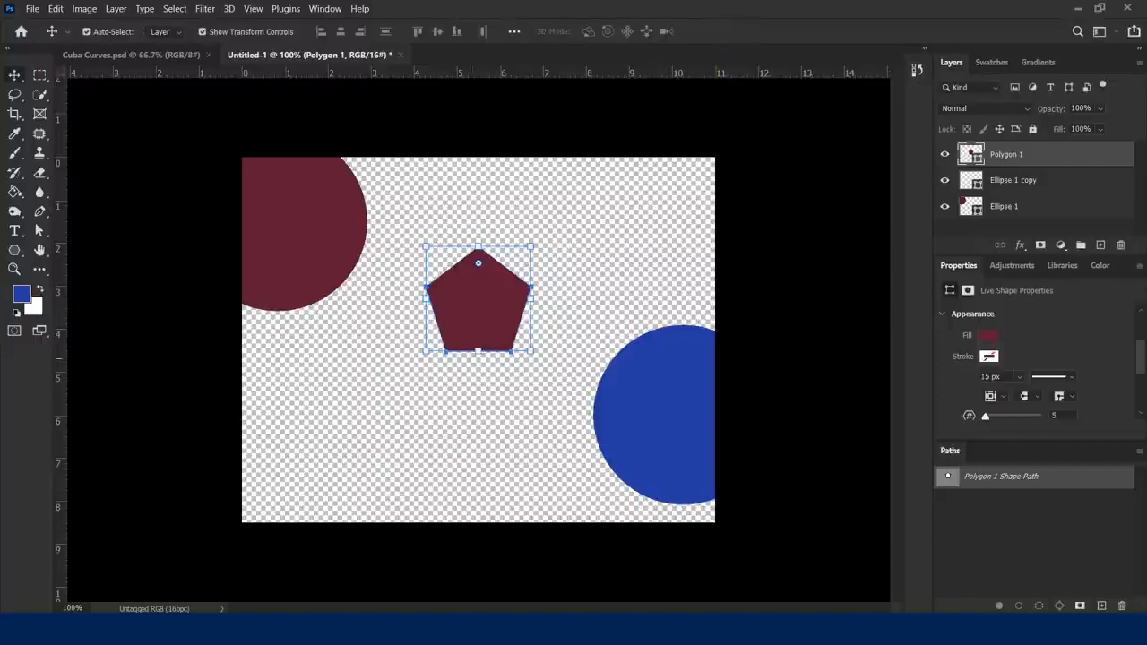
Step: Float the Properties panel beside the pentagon and set the polygon's number of sides to 6
left_click_drag(943, 270, 619, 179)
mouse_move(801, 297)
left_mouse_down()
mouse_move(802, 259)
mouse_move(799, 287)
left_mouse_up()
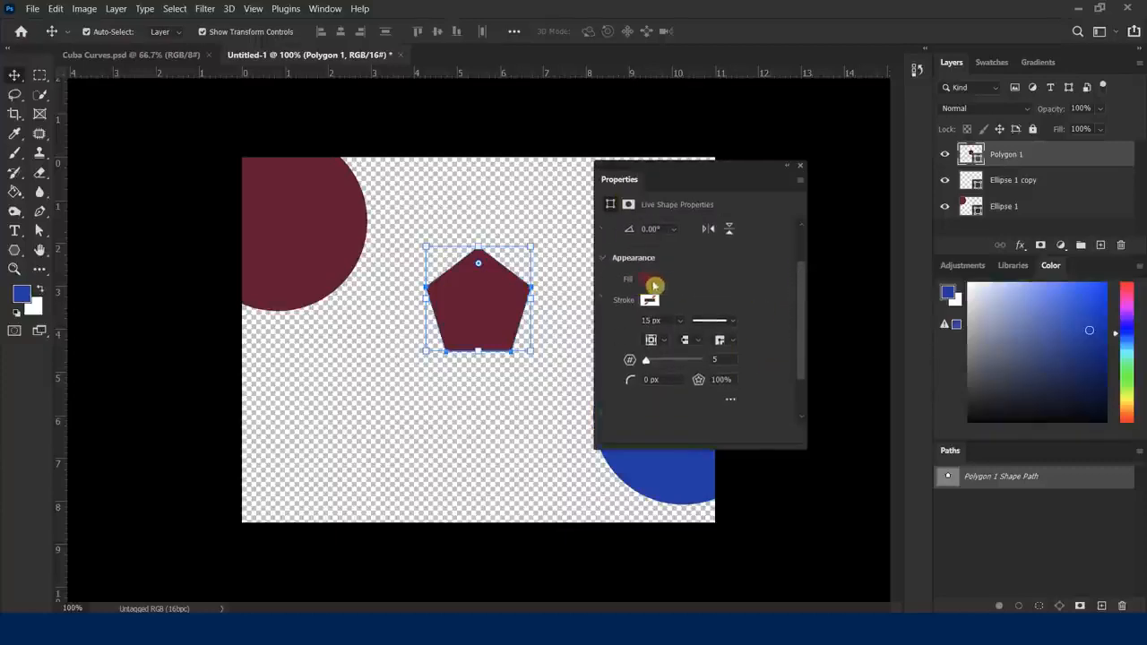
left_click_drag(804, 281, 801, 317)
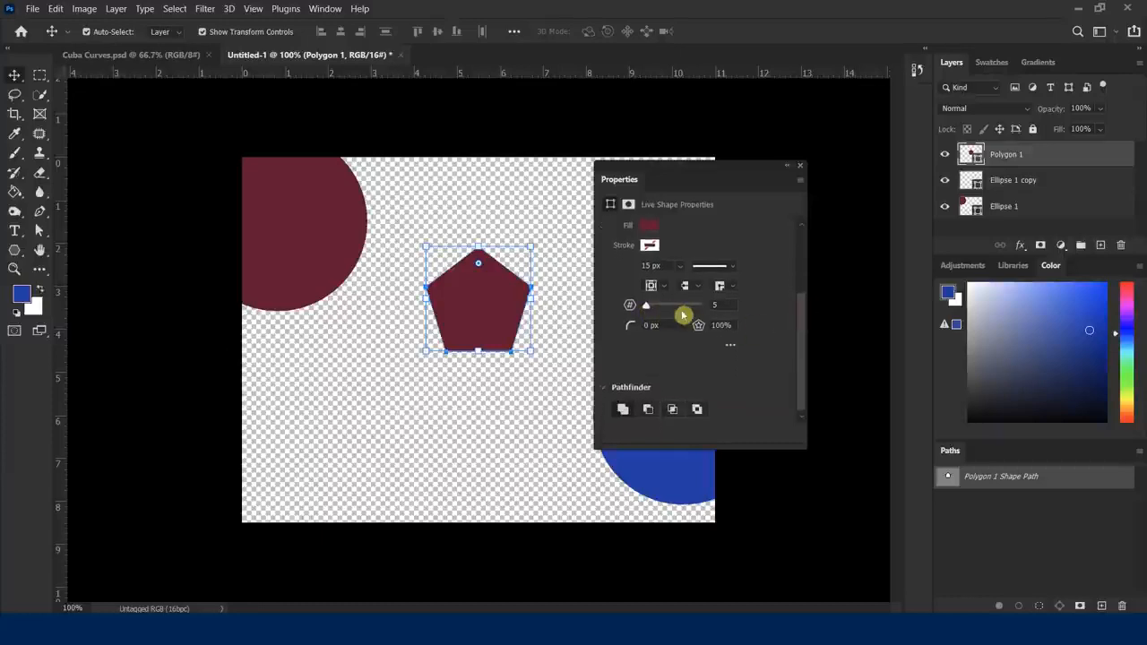
left_click_drag(645, 306, 653, 309)
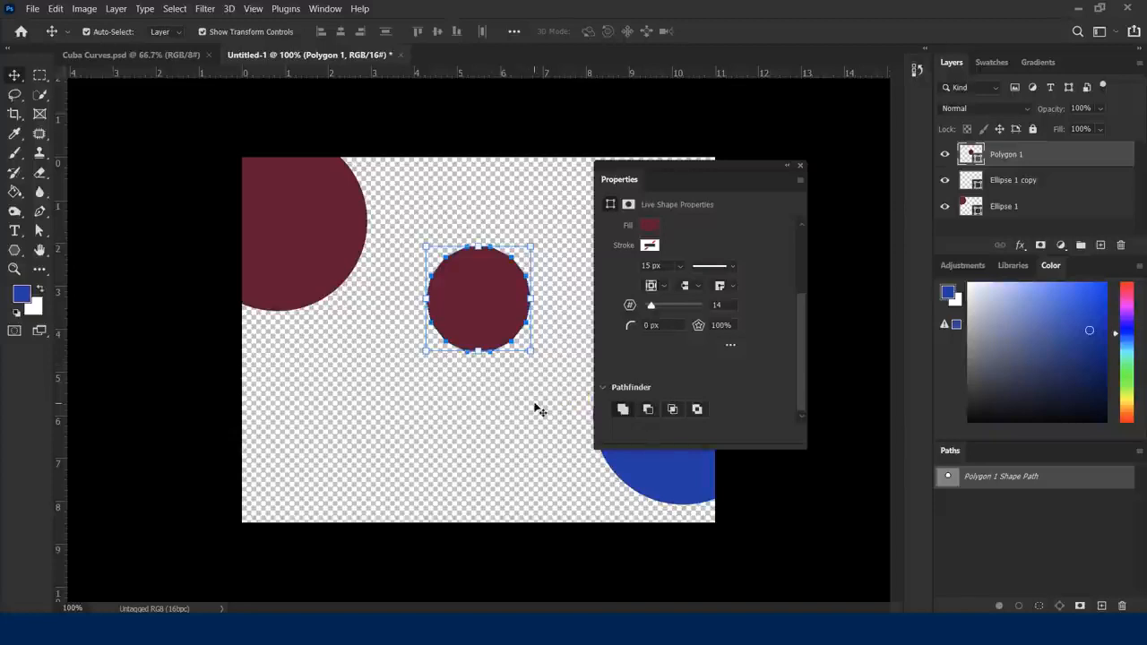
left_click(715, 306)
type("6")
key("Return")
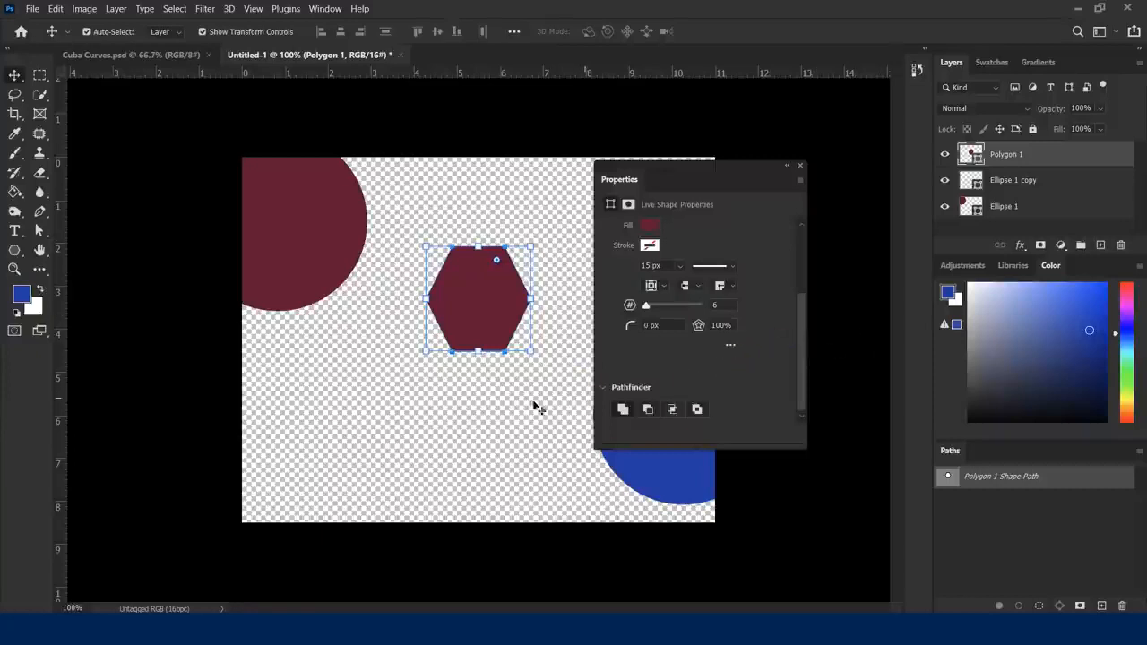
Step: Round the hexagon's corners with a 20 px radius
left_click(637, 355)
type("20")
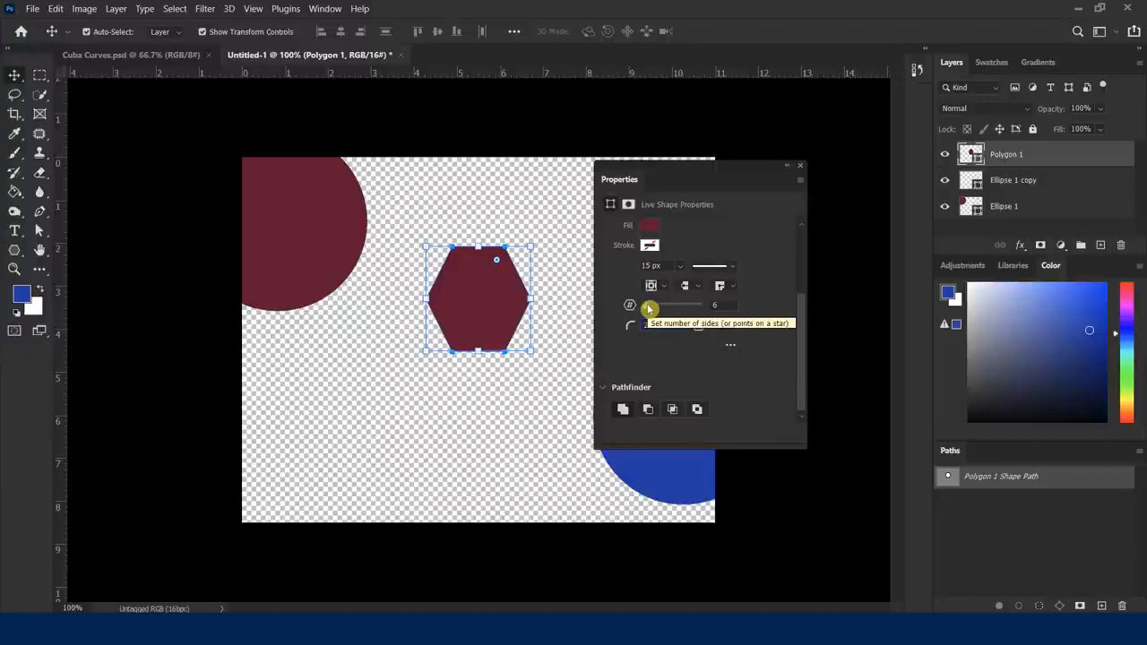
key("Tab")
left_click(690, 355)
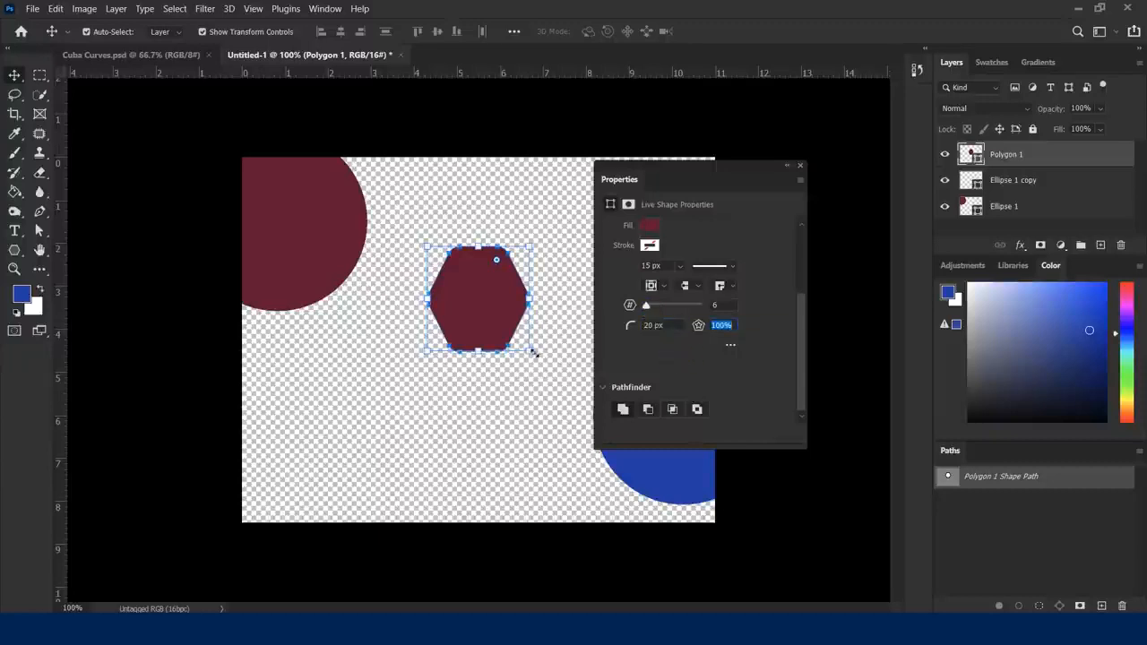
Step: Enlarge the hexagon proportionally, move it to the canvas's upper middle and deselect it
left_click_drag(531, 353, 585, 407)
left_click_drag(518, 354, 490, 352)
left_click(740, 30)
left_click_drag(488, 285, 492, 218)
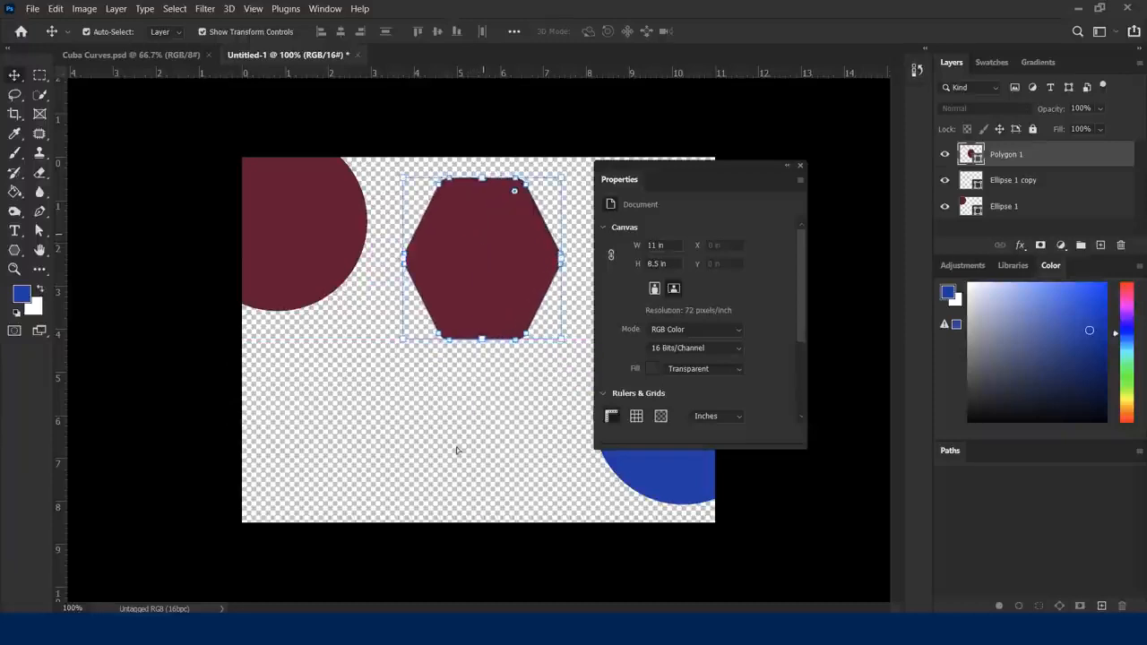
left_click(441, 417)
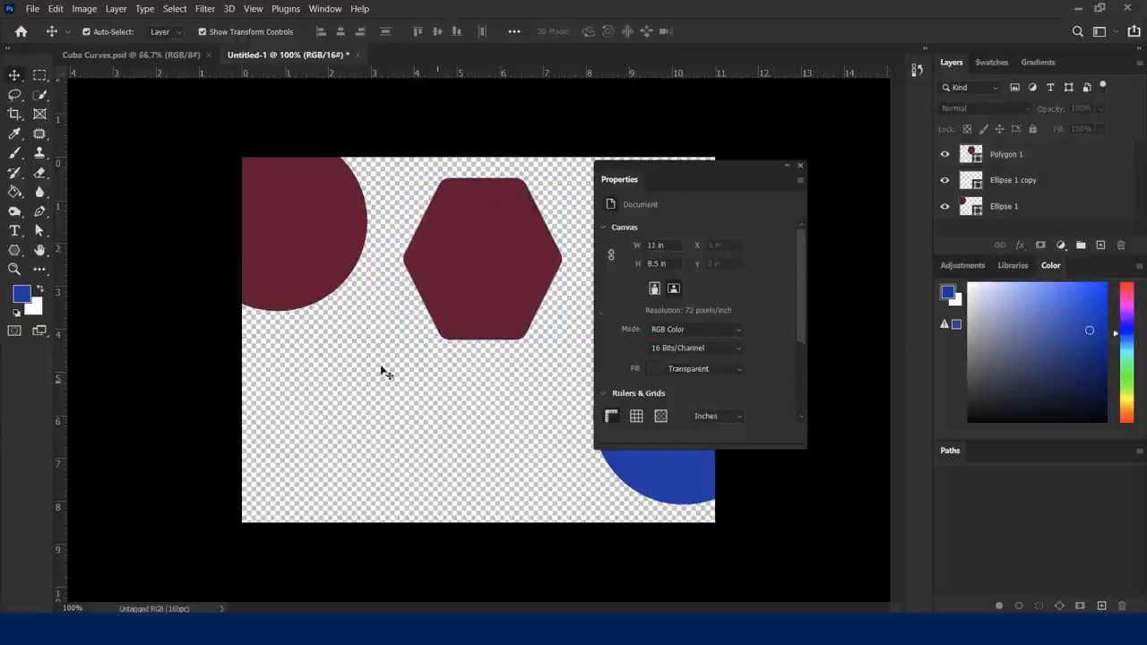
Step: Draw a ten-sided star with a 50% star ratio, about 2.9 in wide, below and to the left of the hexagon
left_click(14, 250)
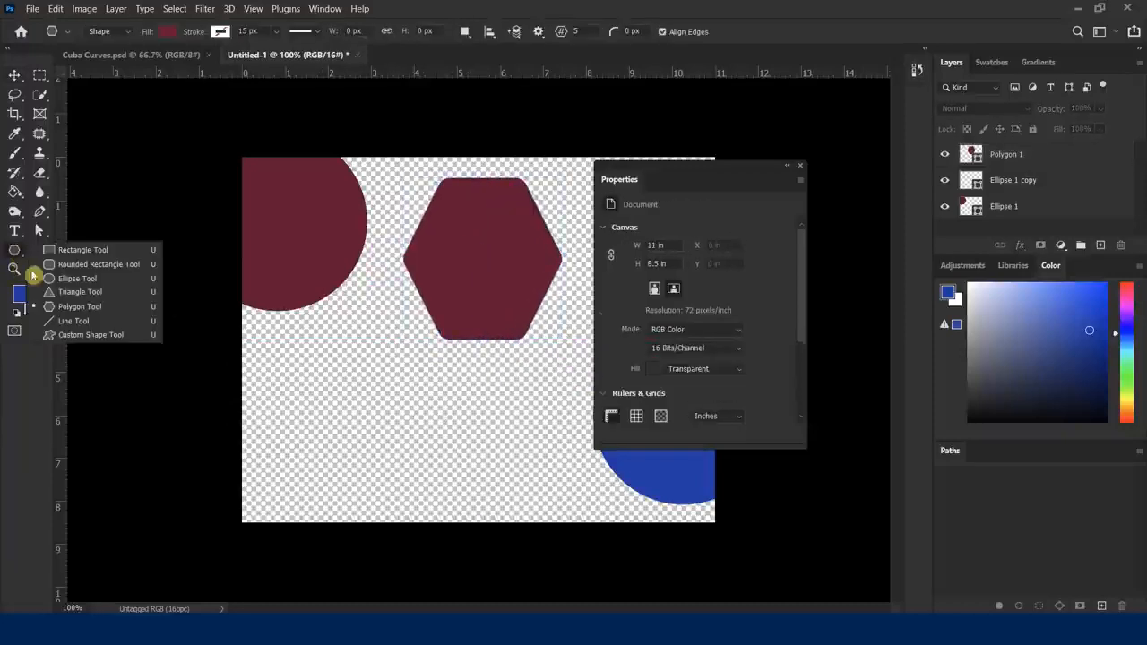
left_click(77, 308)
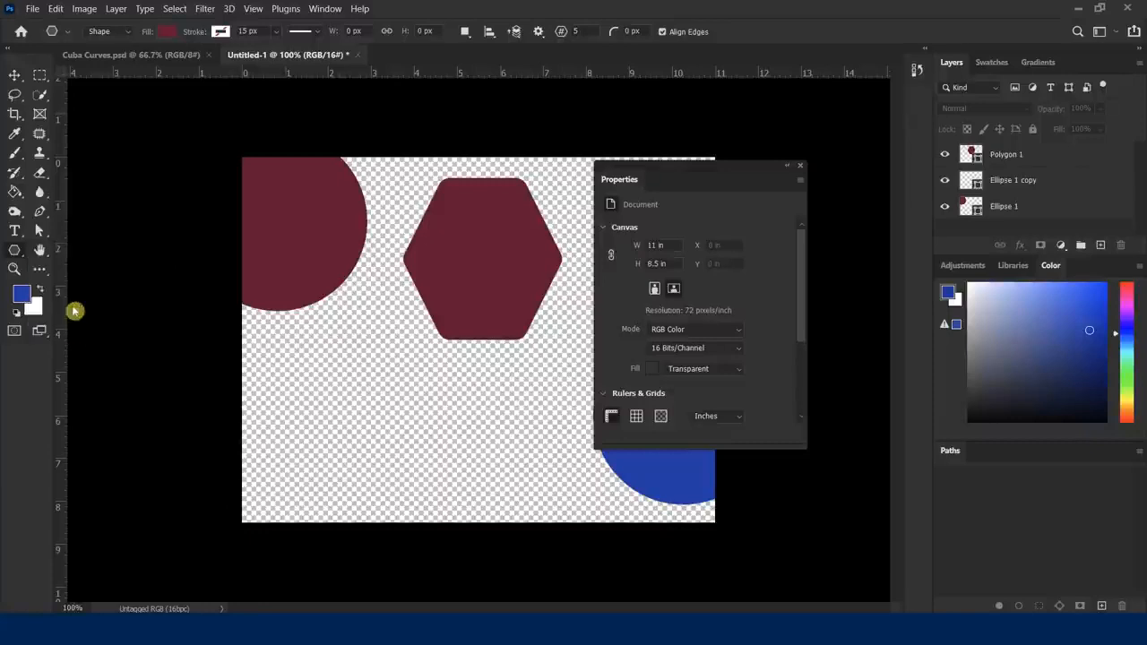
left_click(377, 369)
left_click_drag(518, 151, 417, 184)
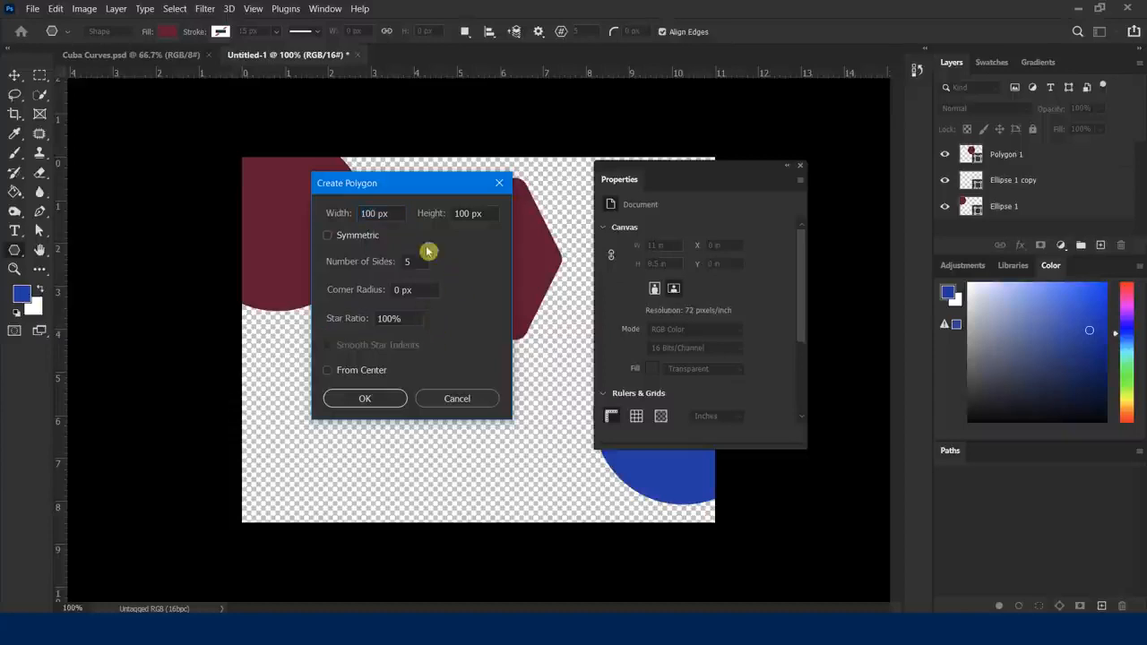
double_click(412, 261)
double_click(376, 321)
type("50")
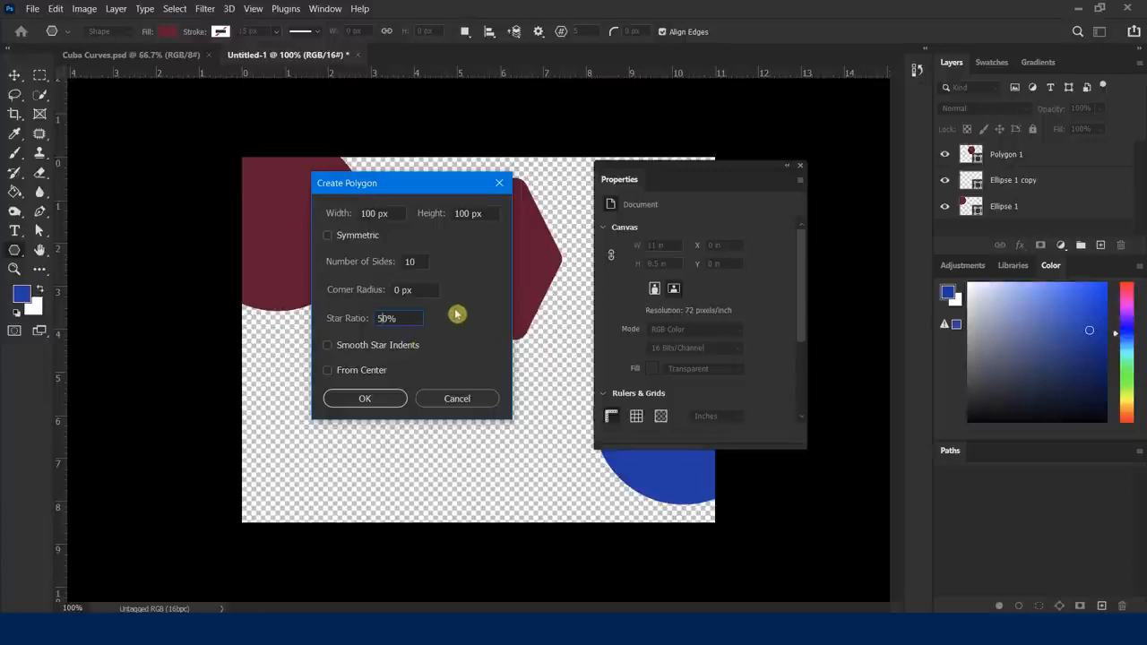
left_click(366, 402)
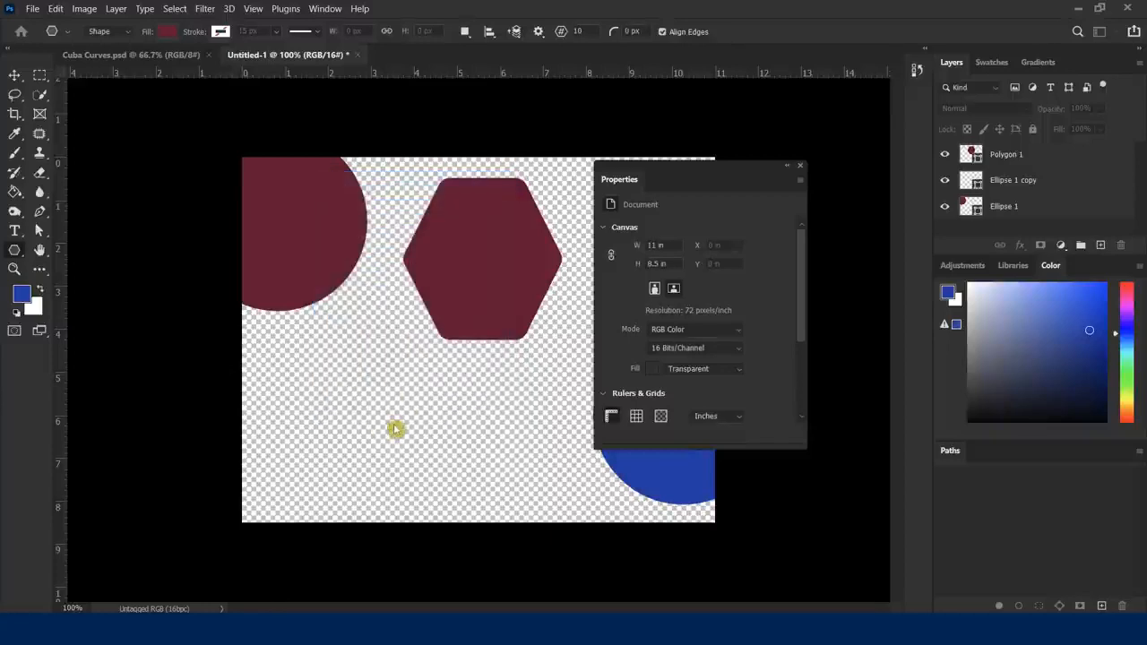
left_click_drag(369, 366, 311, 305)
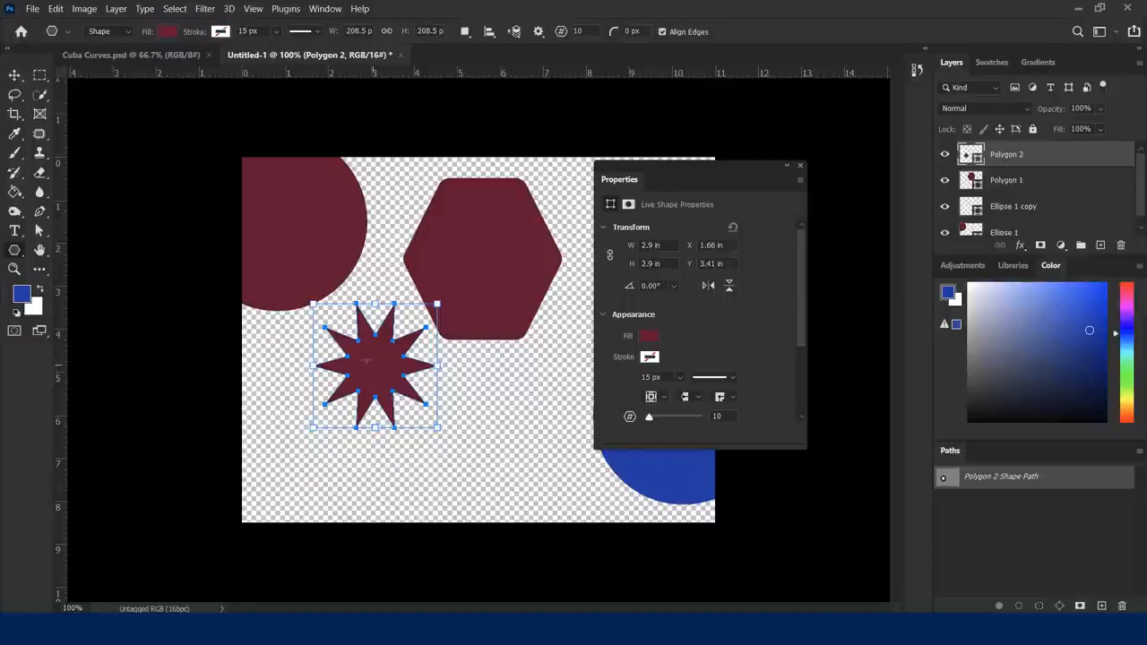
Step: Move the star down to about Y 3.91 in and enlarge it proportionally to about 3.6 in wide
left_click(14, 75)
mouse_move(387, 383)
left_mouse_down()
mouse_move(402, 404)
mouse_move(373, 404)
mouse_move(382, 398)
left_mouse_up()
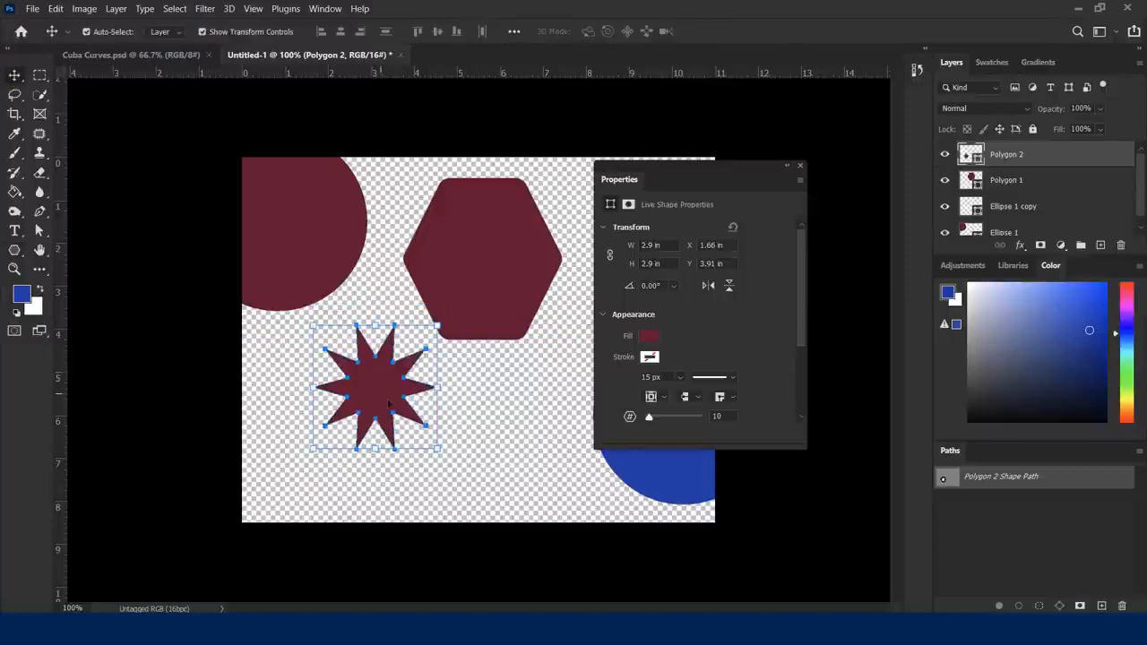
left_click_drag(438, 449, 467, 481)
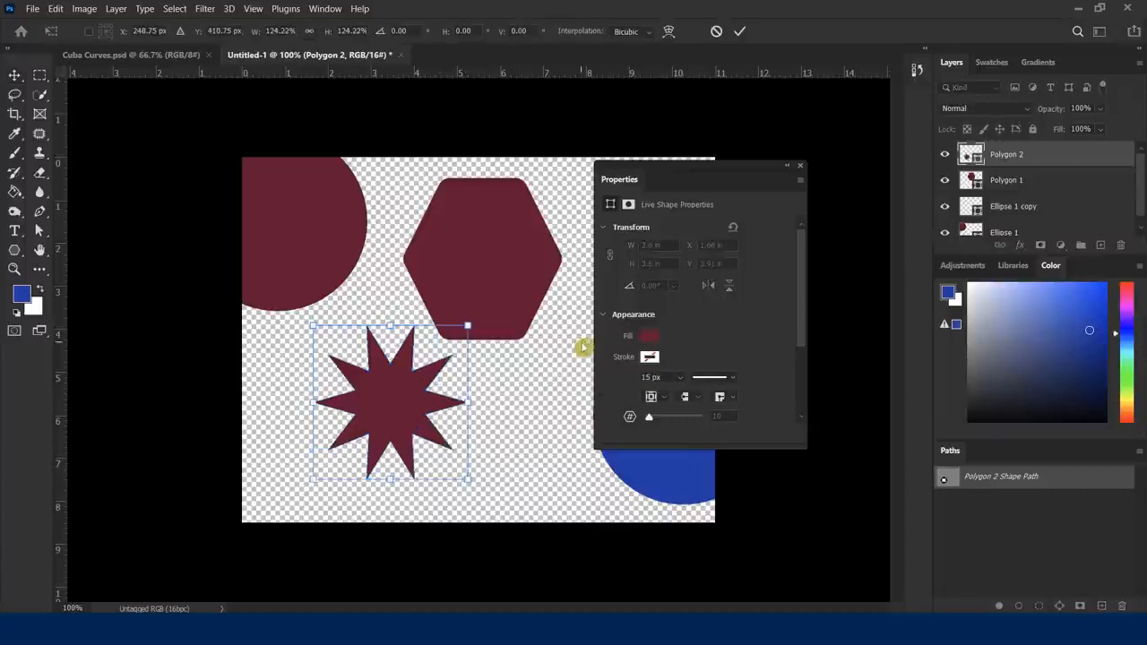
left_click(740, 31)
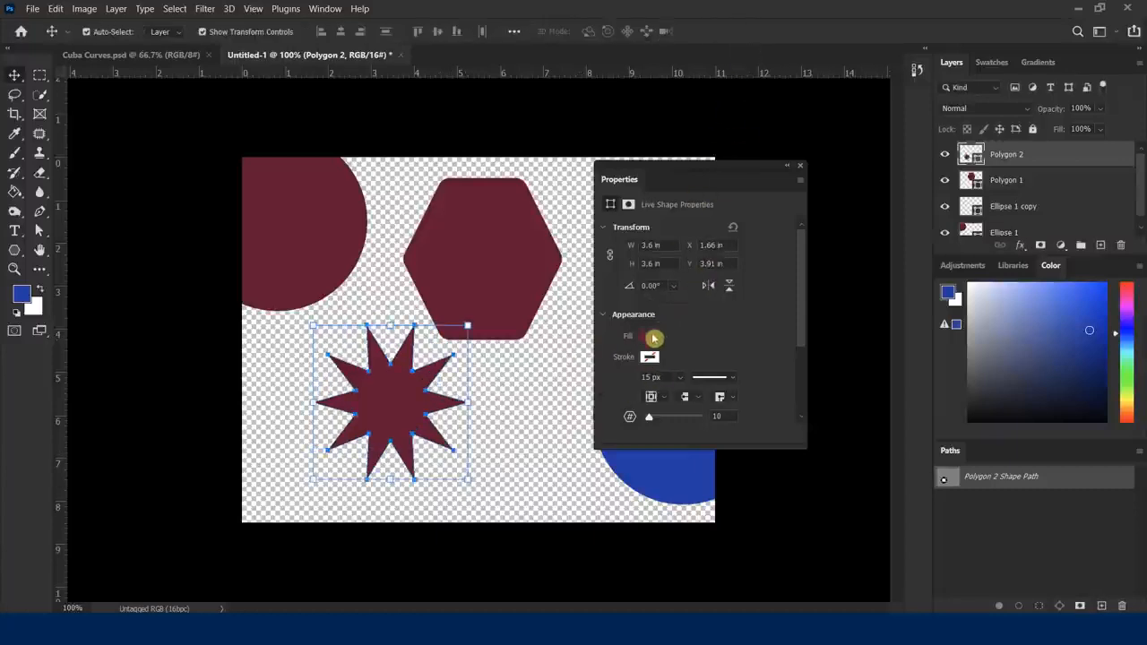
Step: Change the star's fill from solid colour to the dark purple-to-teal gradient preset
left_click(650, 335)
left_click(666, 415)
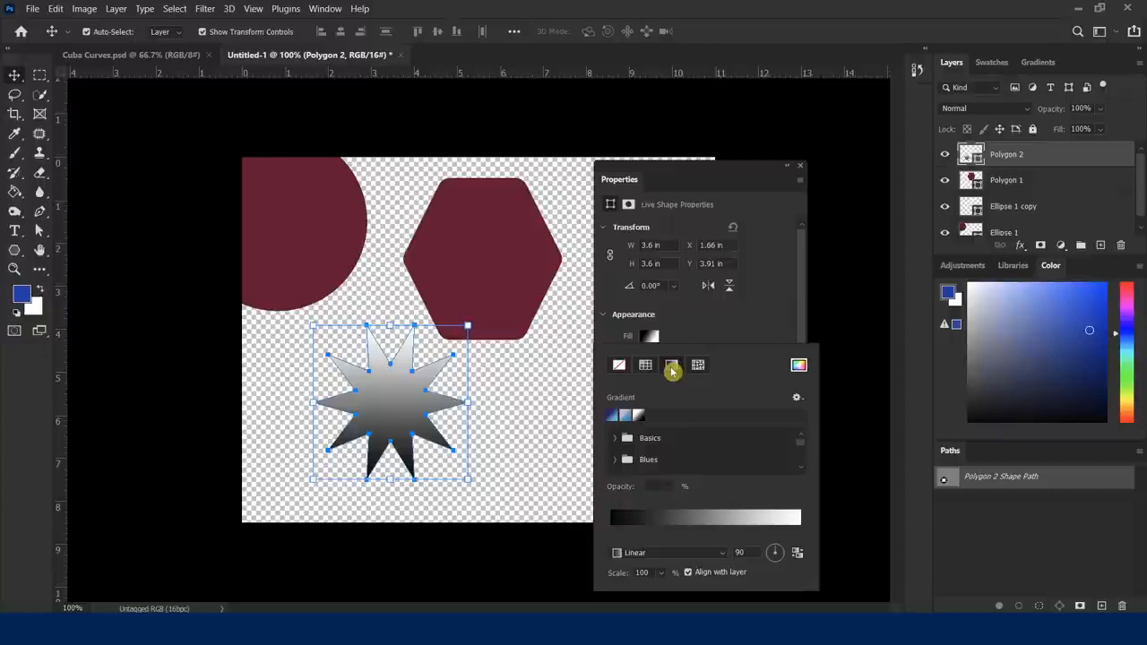
left_click(612, 415)
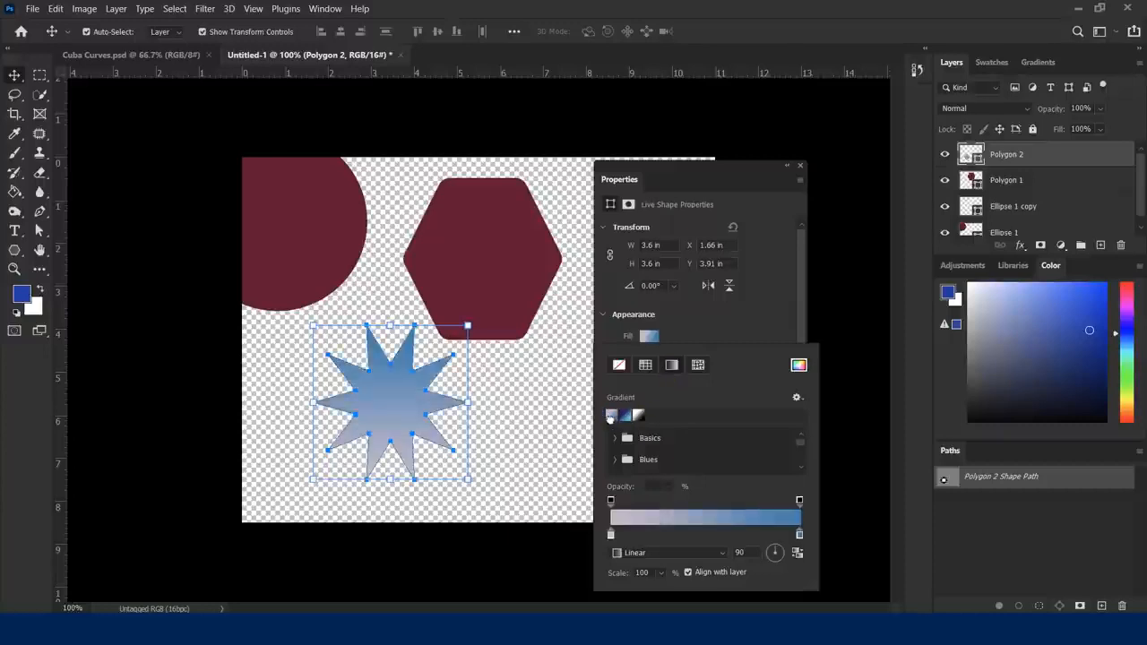
left_click(626, 416)
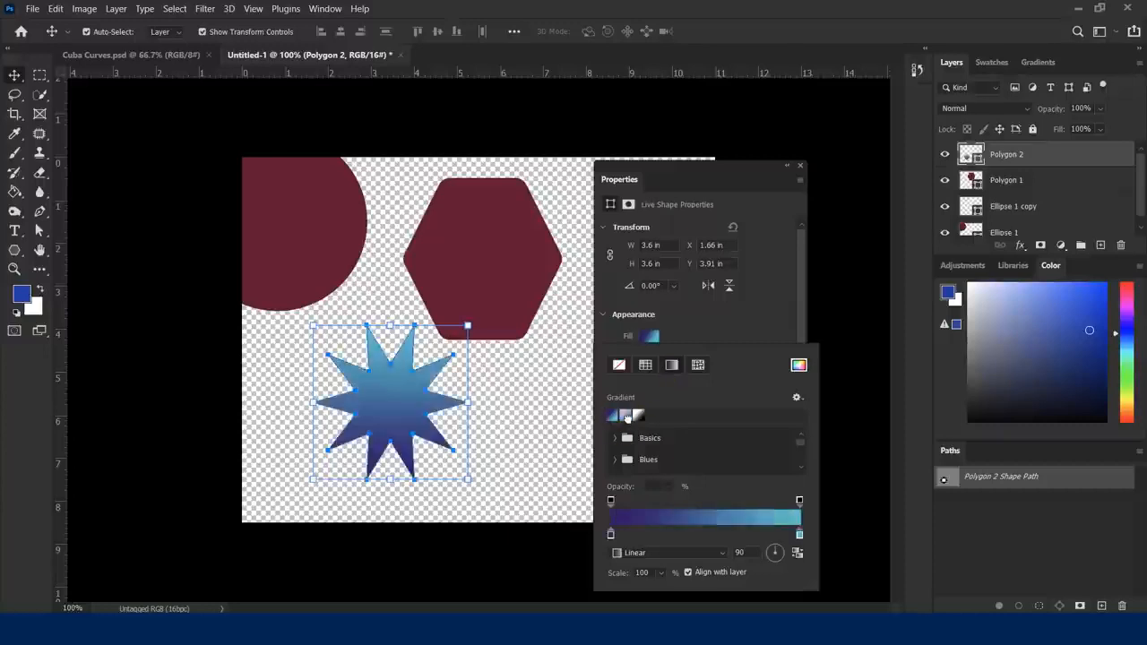
Step: Make the star's gradient Radial and reverse its colours so the teal sits in the centre
left_click(686, 552)
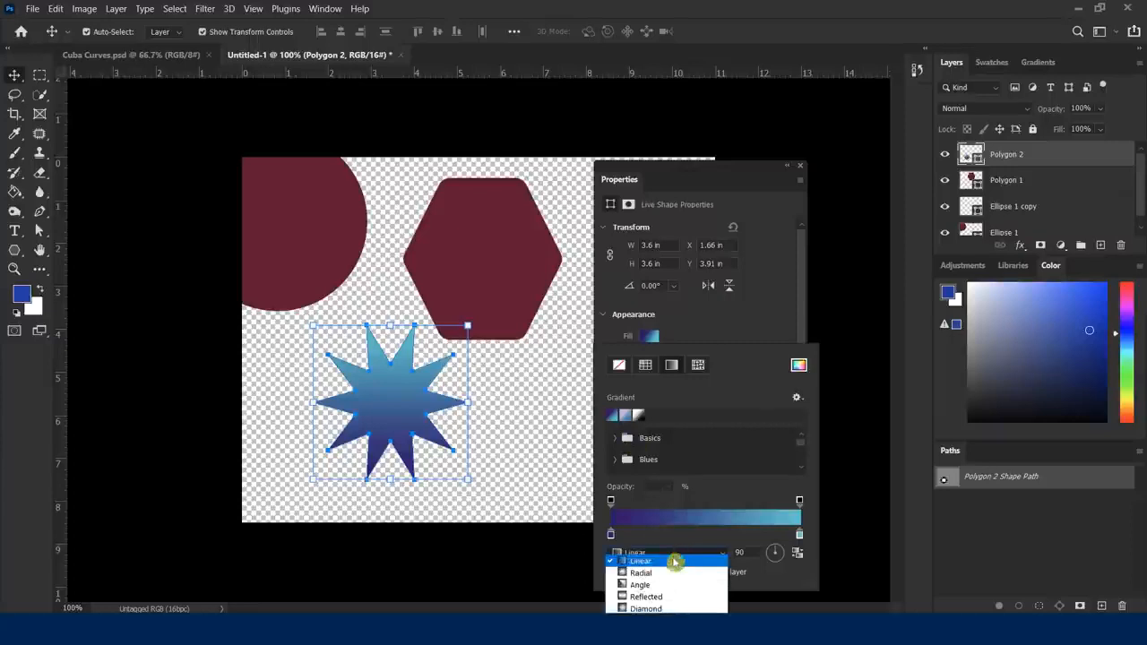
left_click(668, 575)
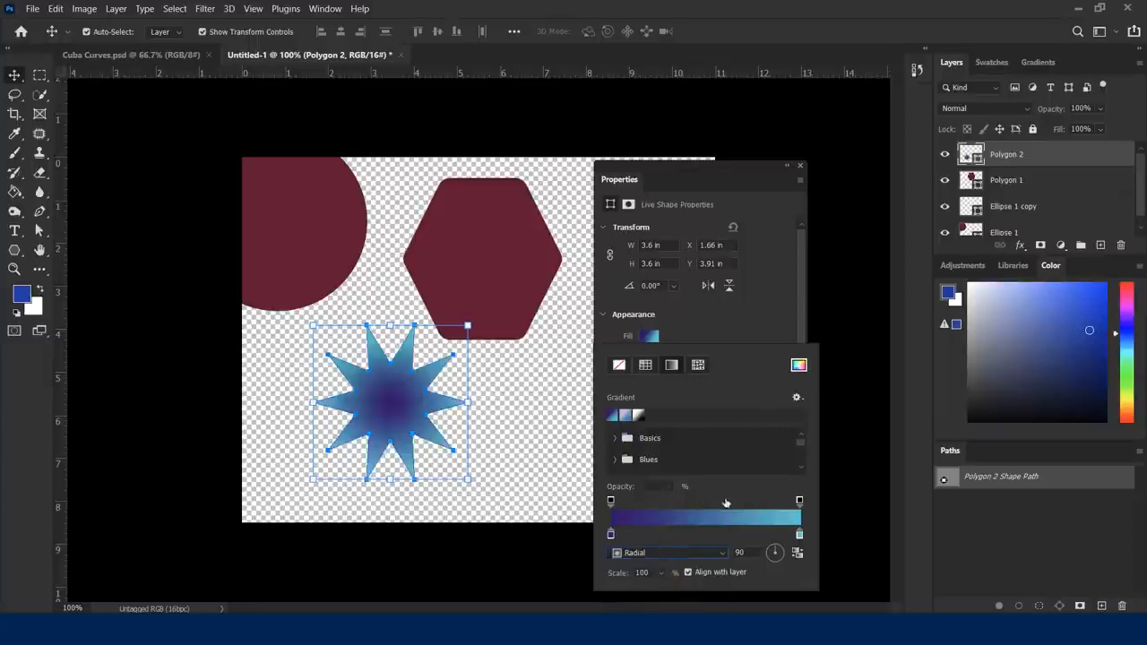
left_click(792, 557)
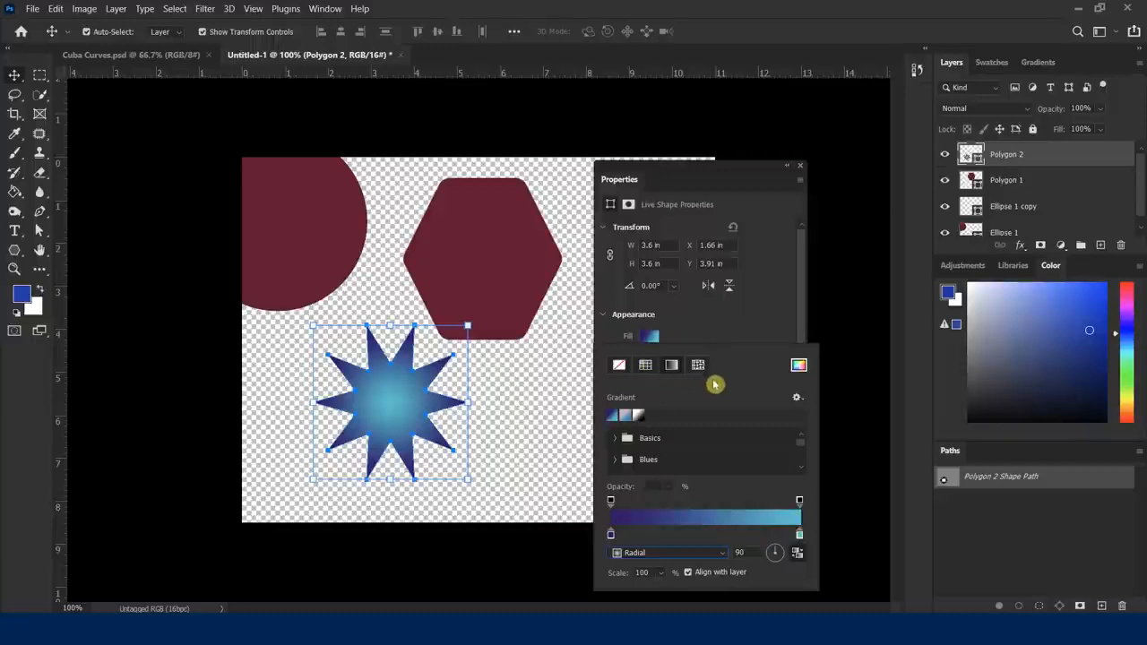
left_click(716, 336)
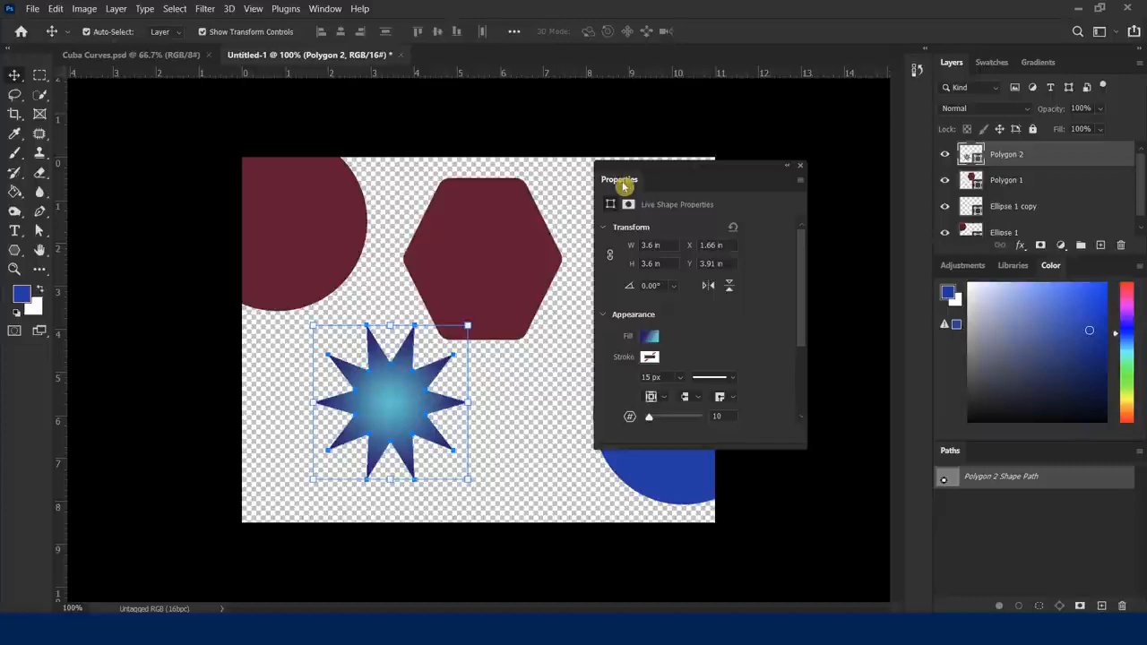
Step: Set the gradient star's number of sides to 20
left_click_drag(804, 320, 806, 342)
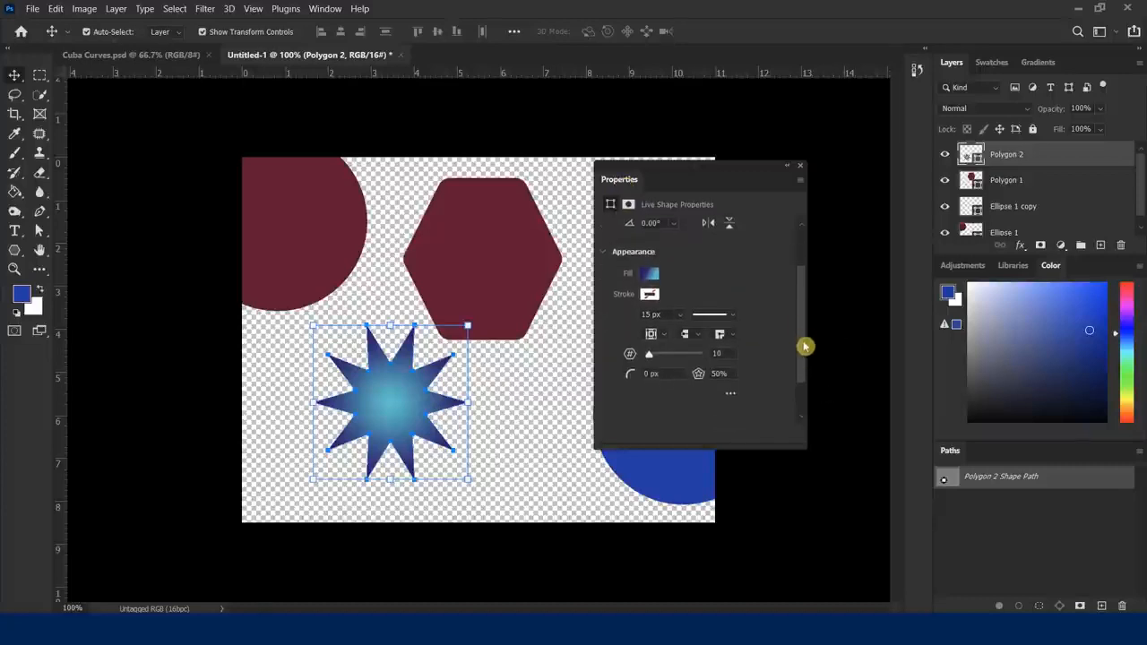
left_click(720, 353)
type("20")
key("Tab")
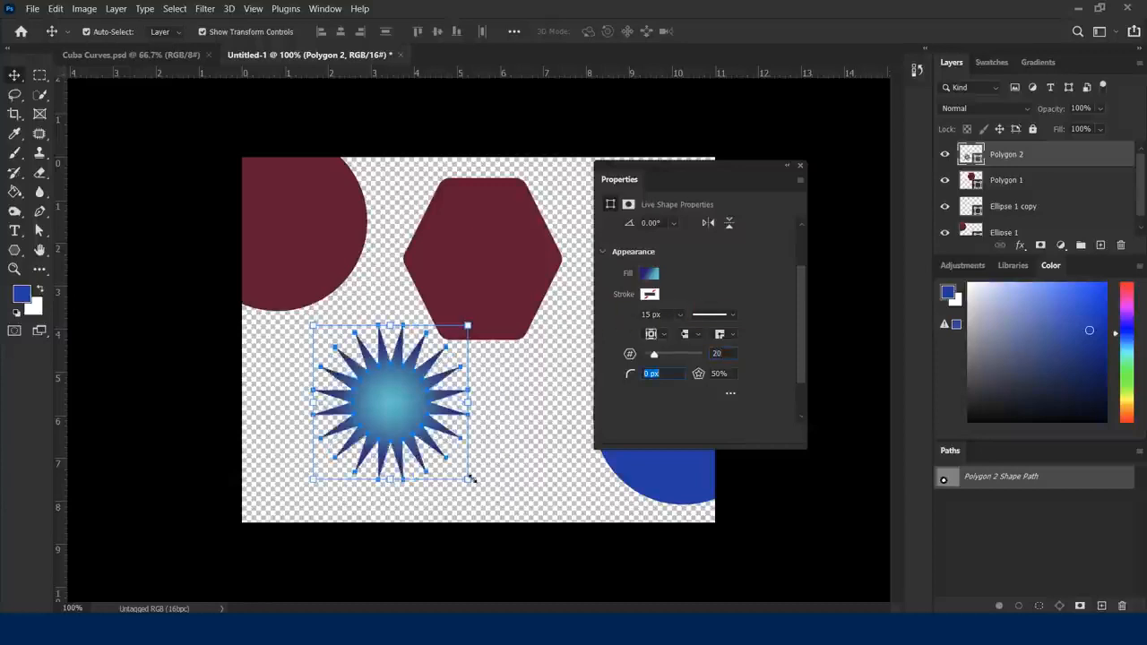
Step: Enlarge the star proportionally to about 124%, shift it slightly up and left, and deselect it
left_click_drag(471, 479, 504, 518)
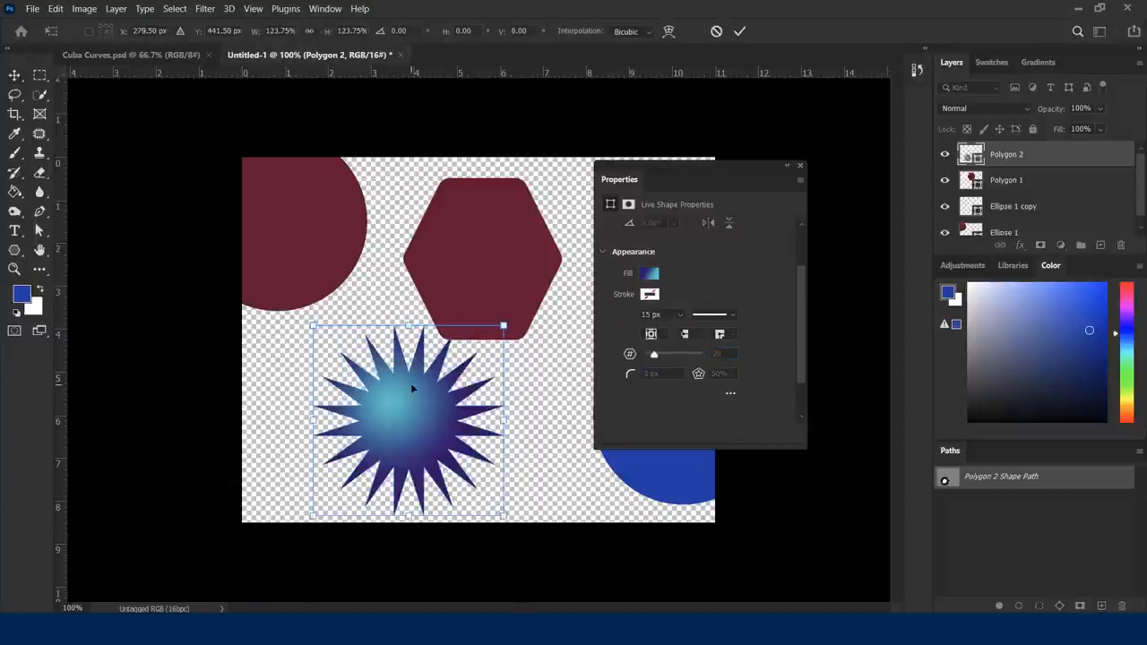
mouse_move(417, 392)
left_mouse_down()
mouse_move(410, 361)
mouse_move(410, 382)
left_mouse_up()
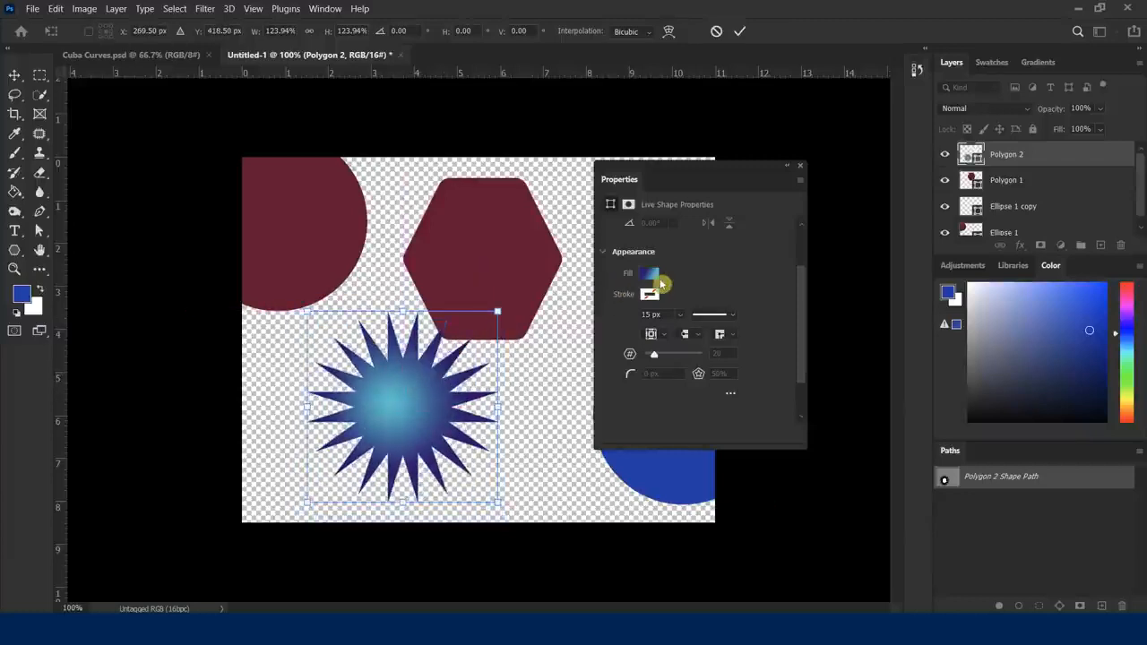
left_click(14, 75)
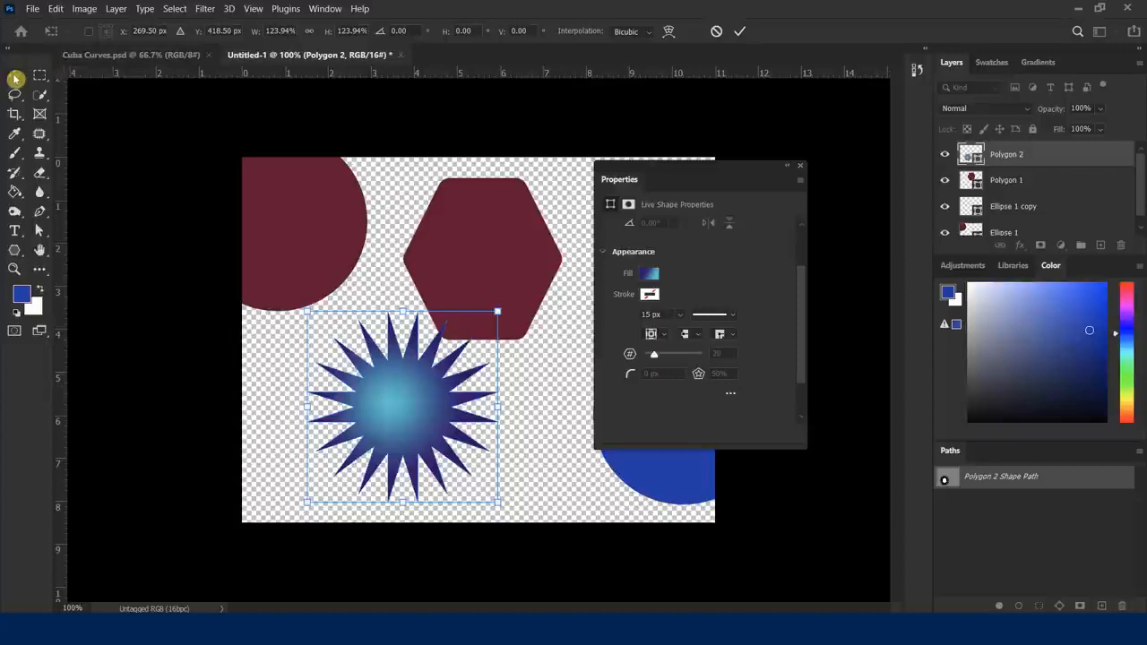
left_click(529, 439)
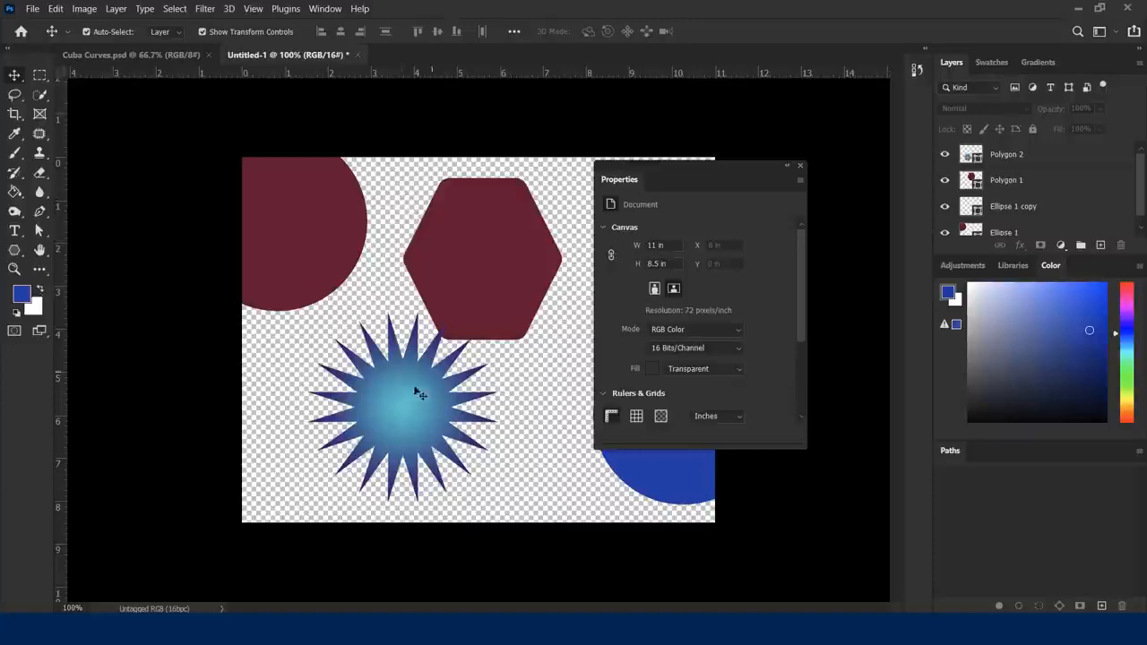
Step: Enlarge the star to about 5.5 in wide and high, extending it up and outward over the hexagon's lower part
left_click(401, 411)
left_click_drag(498, 311, 529, 263)
left_click_drag(307, 278, 294, 266)
key("Return")
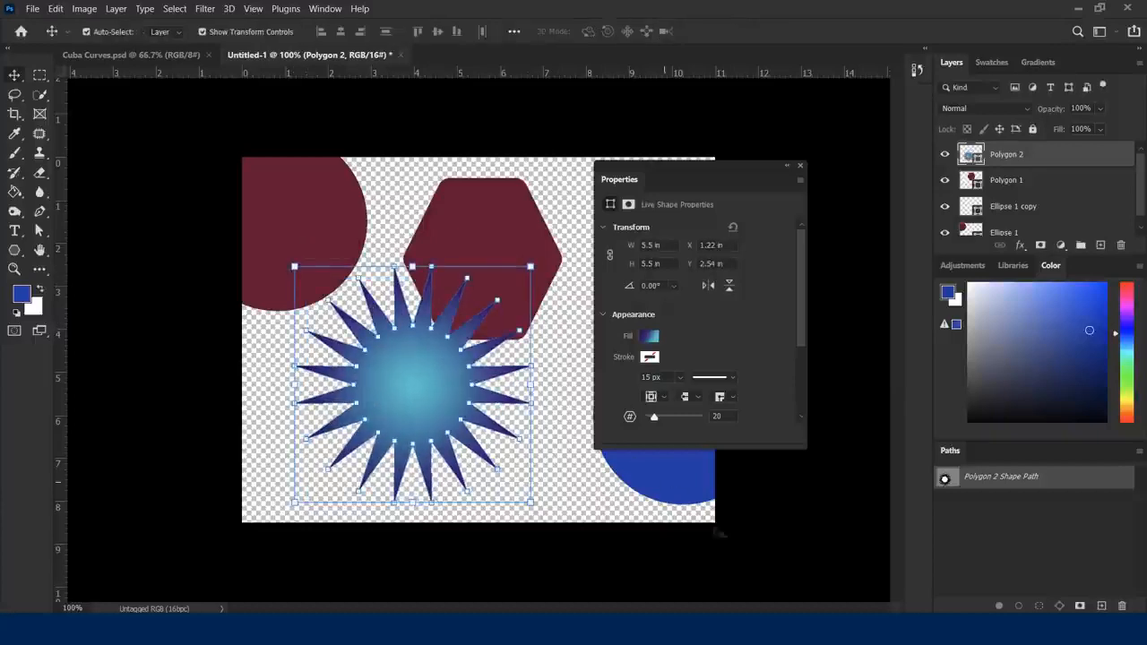
Step: Move the star straight up to about Y 1.78 in so it overlaps the circle and the hexagon
left_click(568, 469)
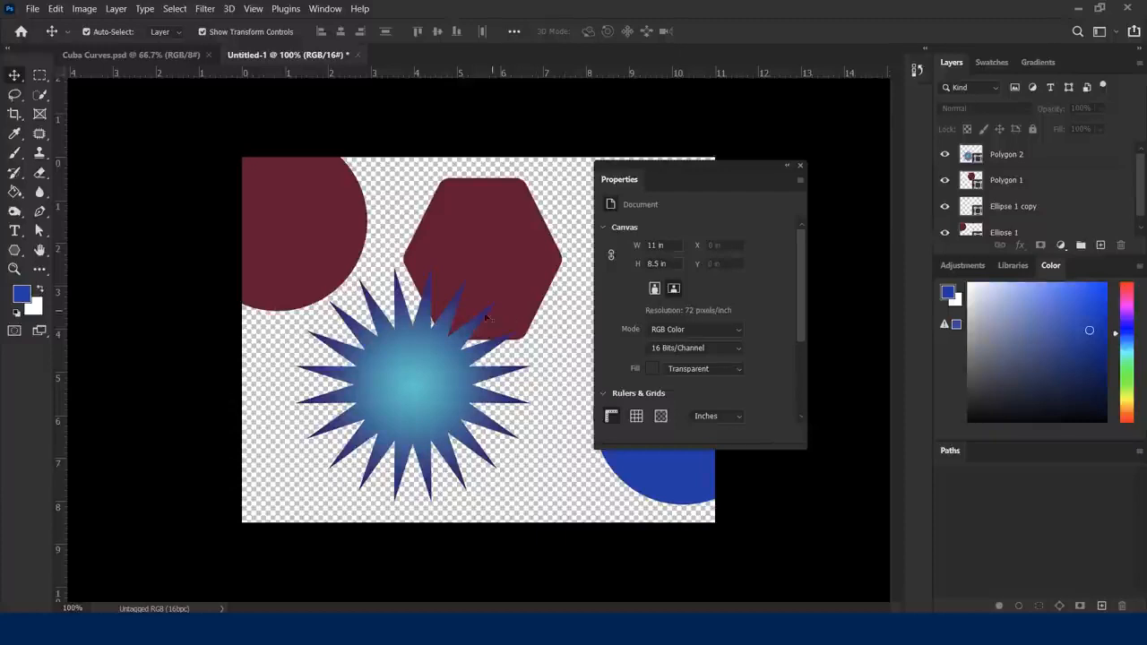
left_click(392, 371)
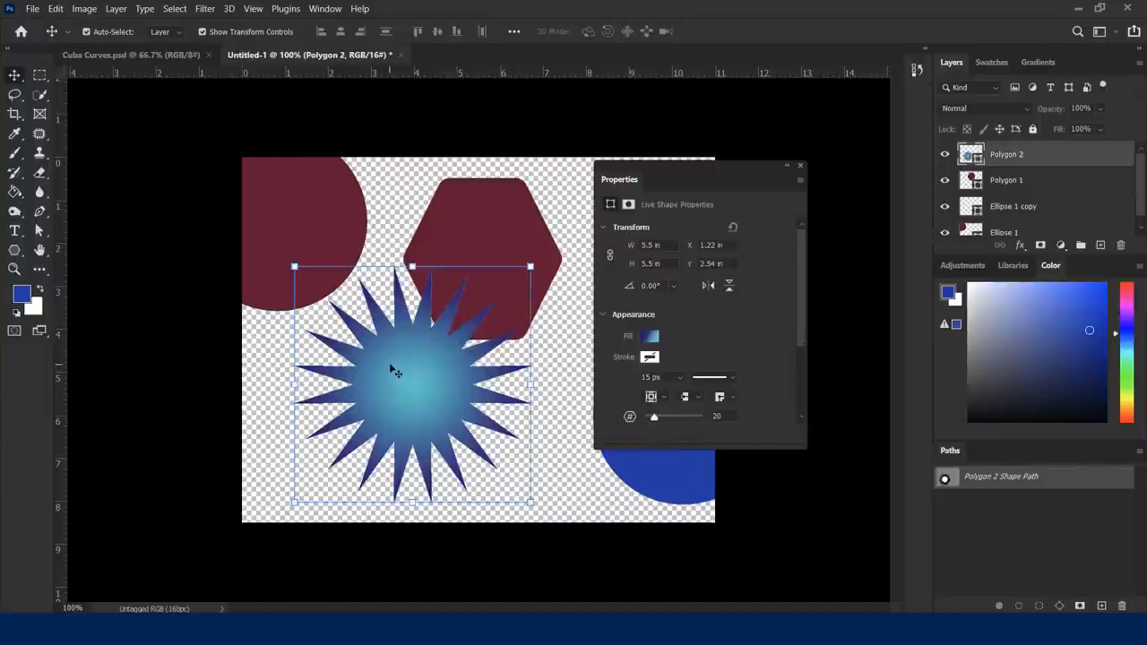
left_click_drag(391, 370, 391, 336)
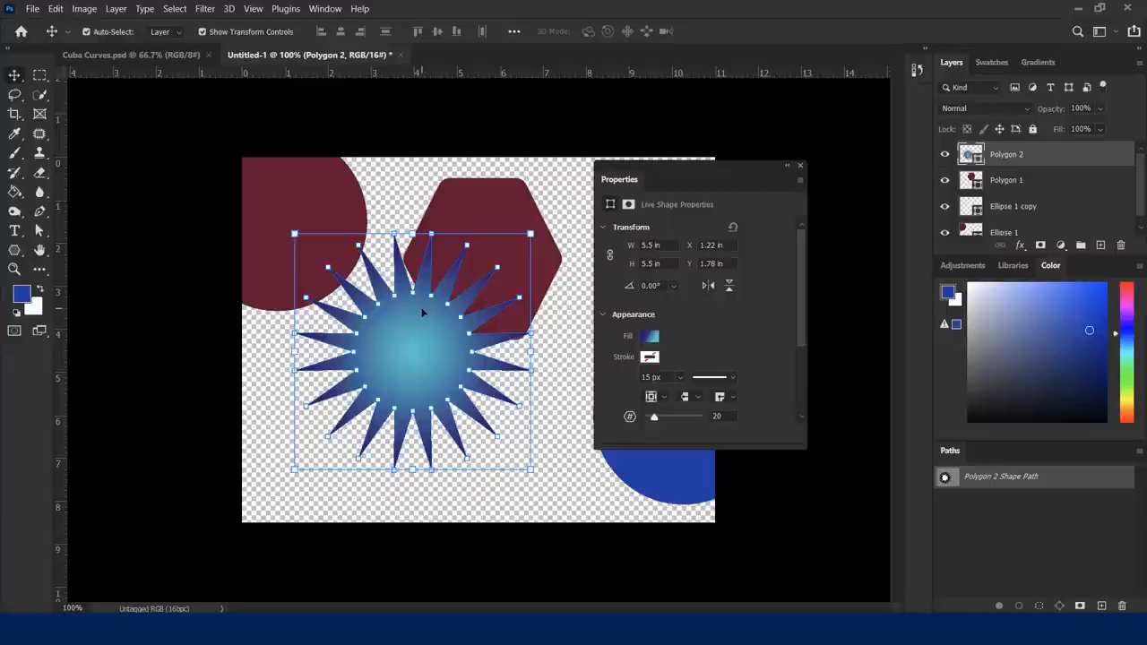
left_click(18, 79)
key("super")
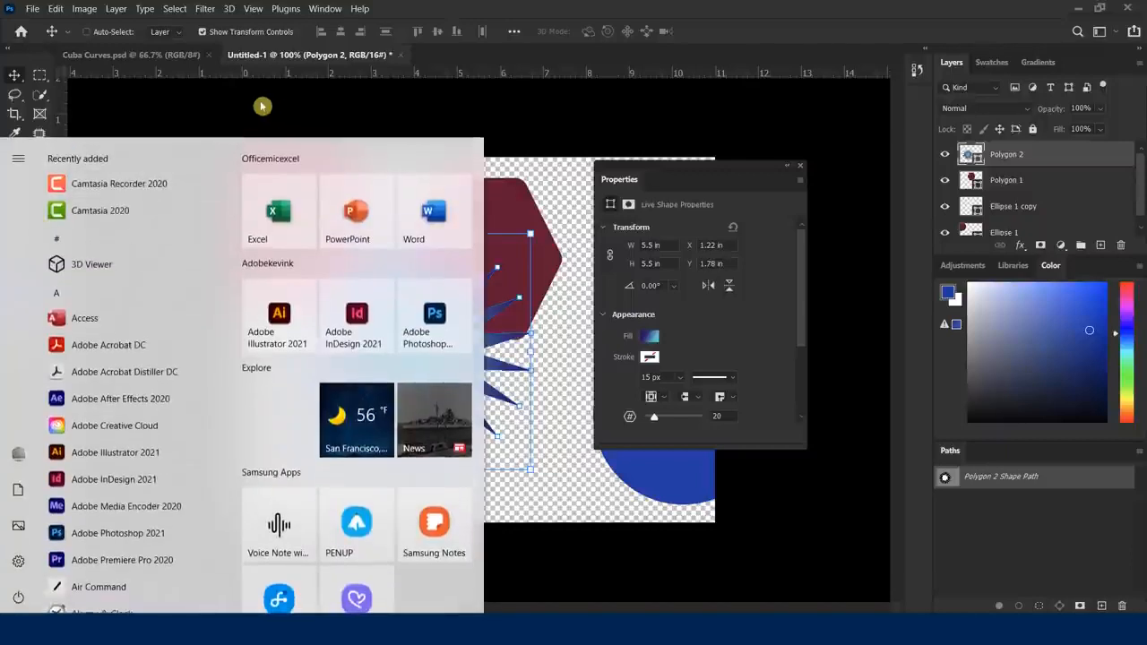
left_click(262, 106)
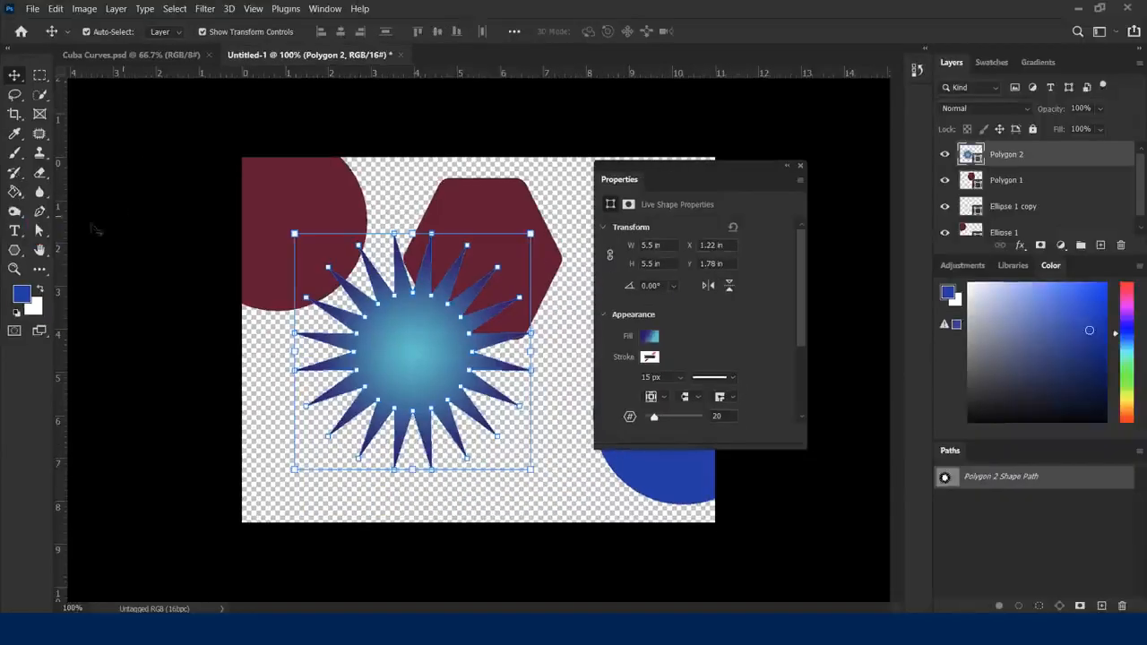
Step: Pull the tip of one lower-right spike outward with the Direct Selection tool, converting the live star into a regular path
left_click(41, 233)
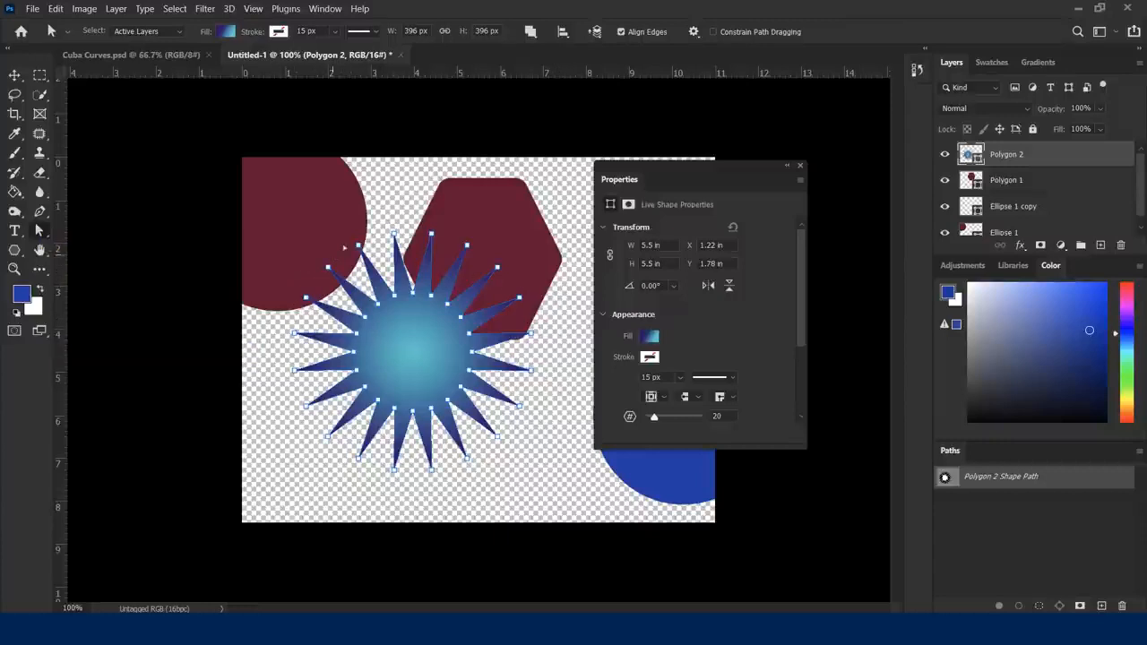
left_click(466, 459)
left_click_drag(466, 458, 484, 494)
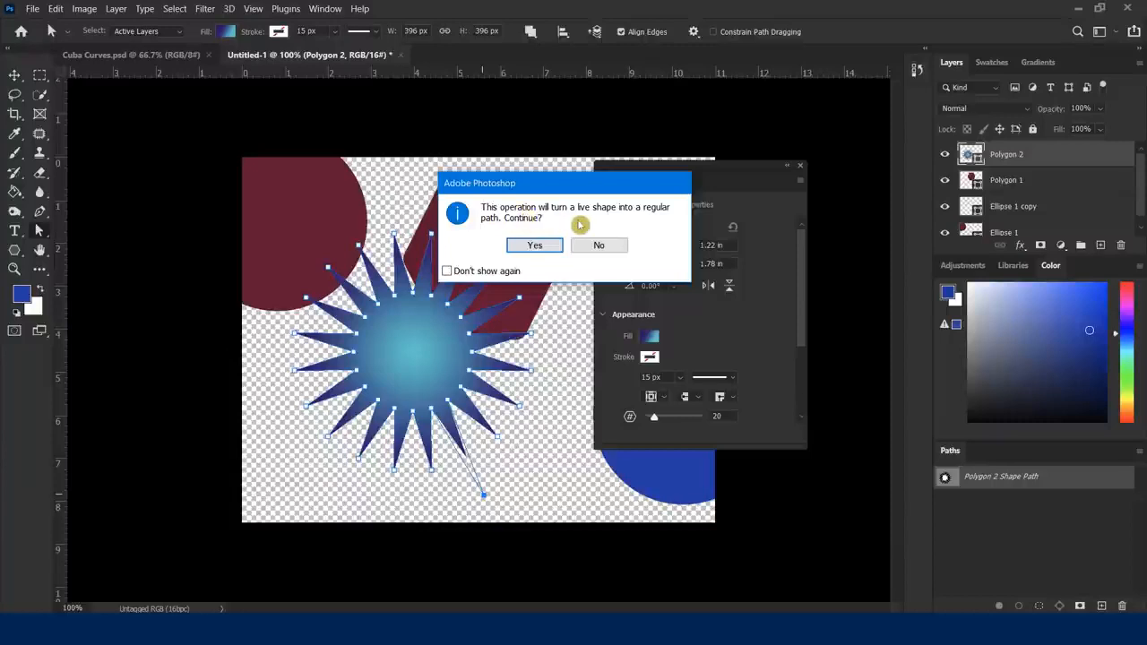
left_click(530, 246)
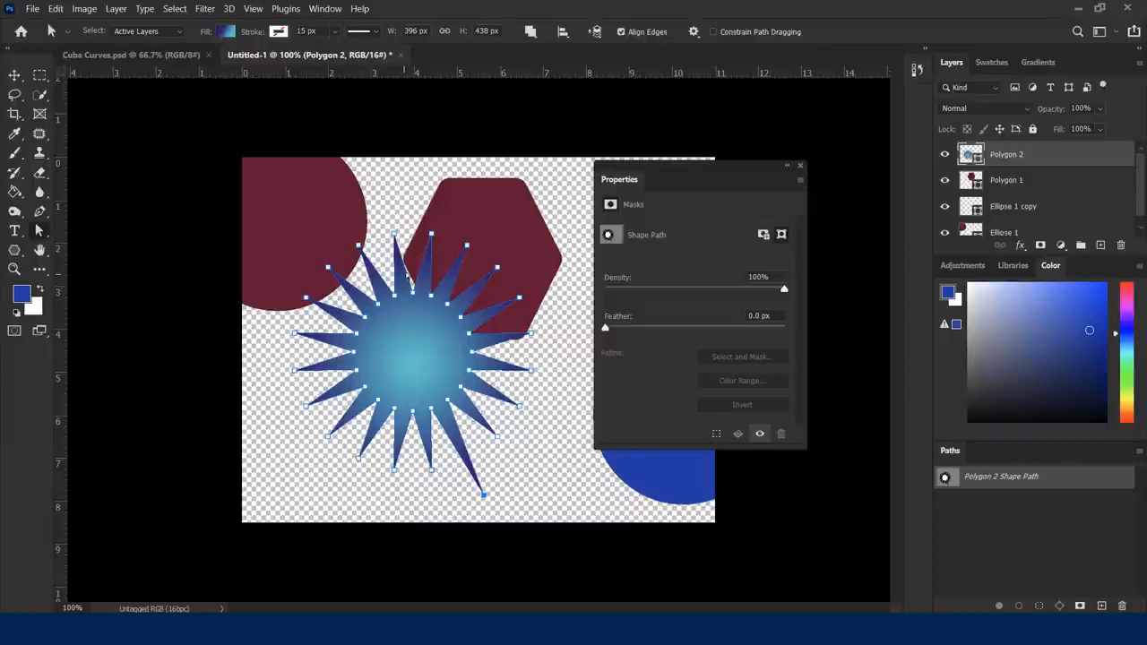
Step: Pull the tips of about a dozen more star spikes outward by varying amounts with the Direct Selection tool to make the burst irregular
left_click_drag(359, 244, 334, 199)
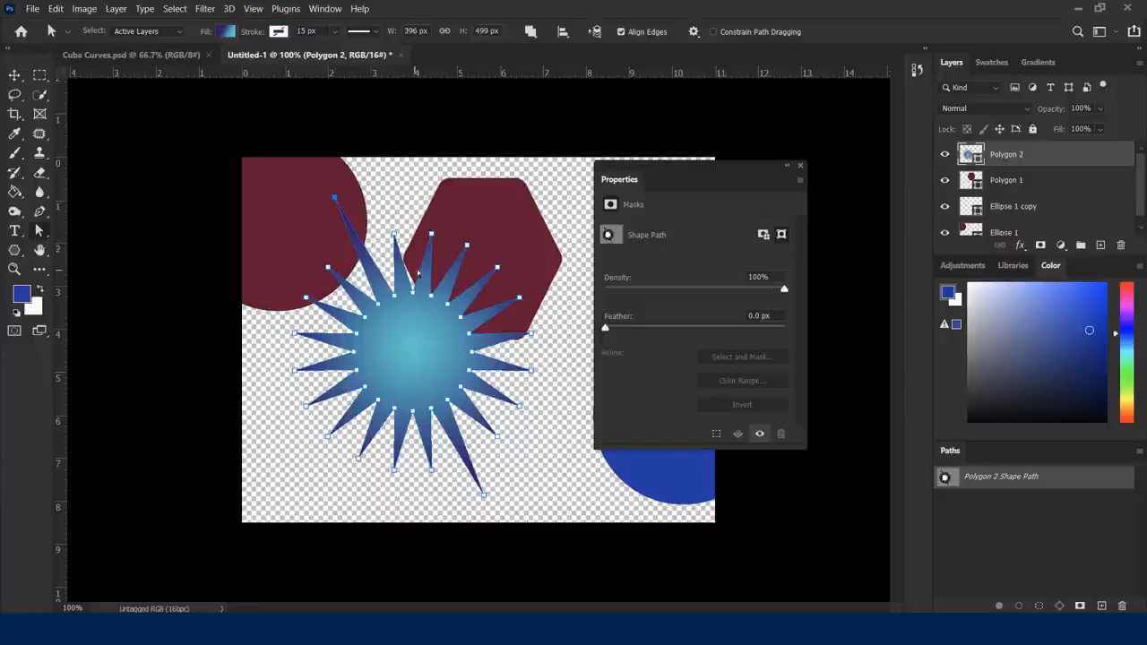
left_click_drag(432, 236, 438, 194)
left_click_drag(329, 436, 297, 475)
left_click_drag(395, 468, 390, 485)
left_click_drag(530, 371, 593, 387)
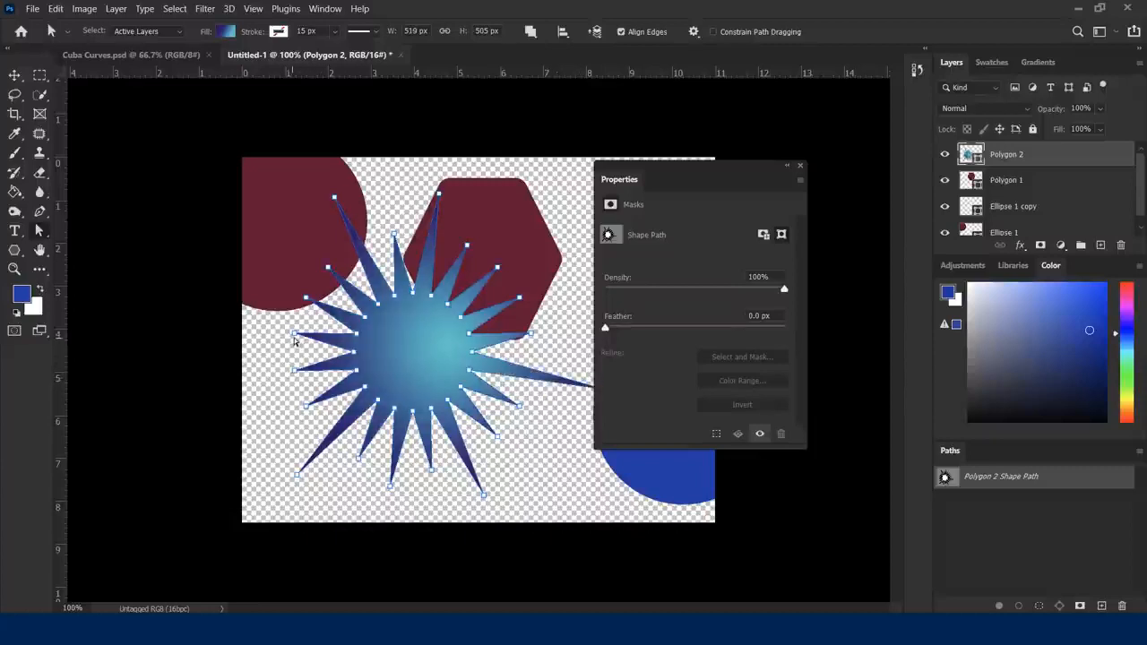
left_click_drag(295, 337, 269, 330)
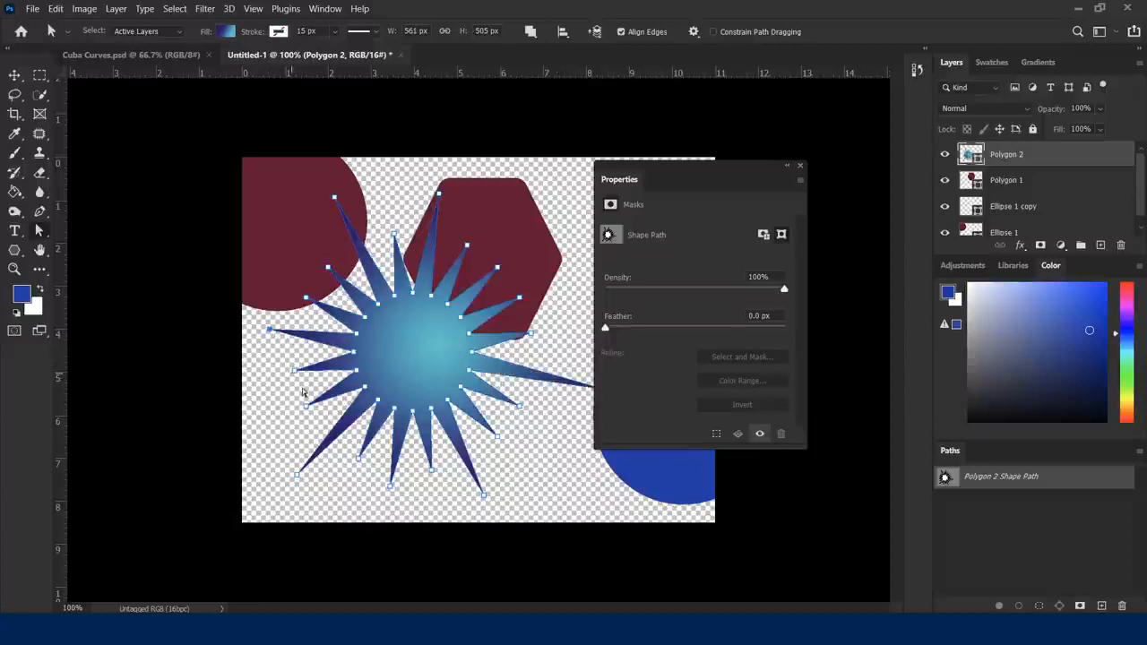
left_click_drag(295, 371, 243, 386)
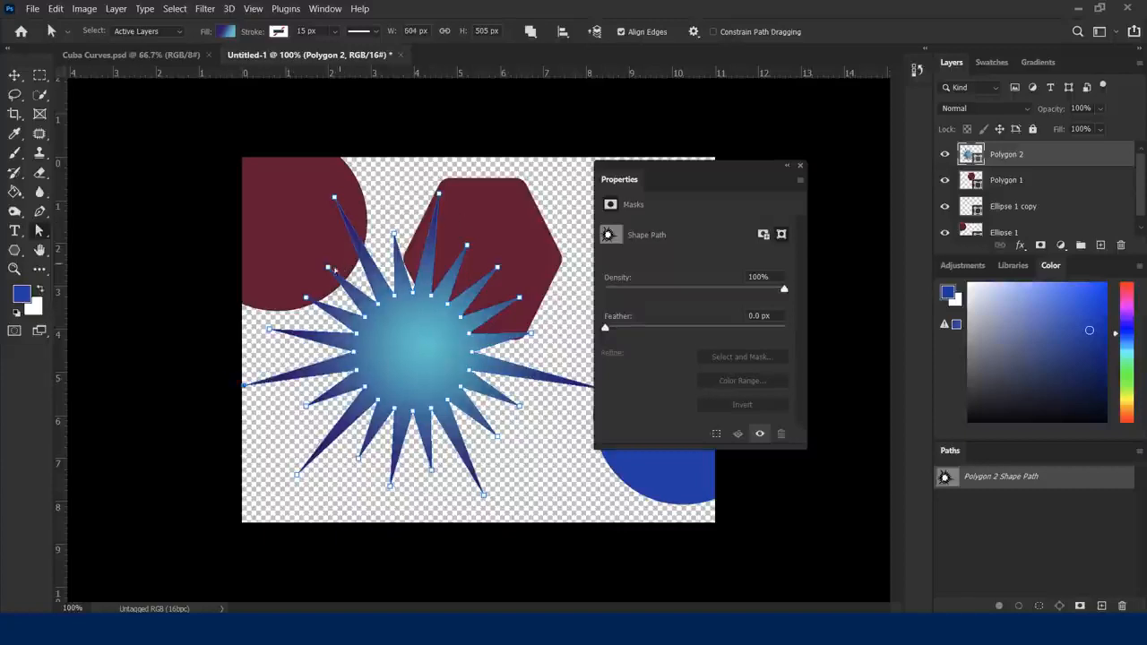
left_click_drag(328, 267, 315, 254)
left_click_drag(307, 300, 299, 297)
left_click_drag(512, 259, 532, 236)
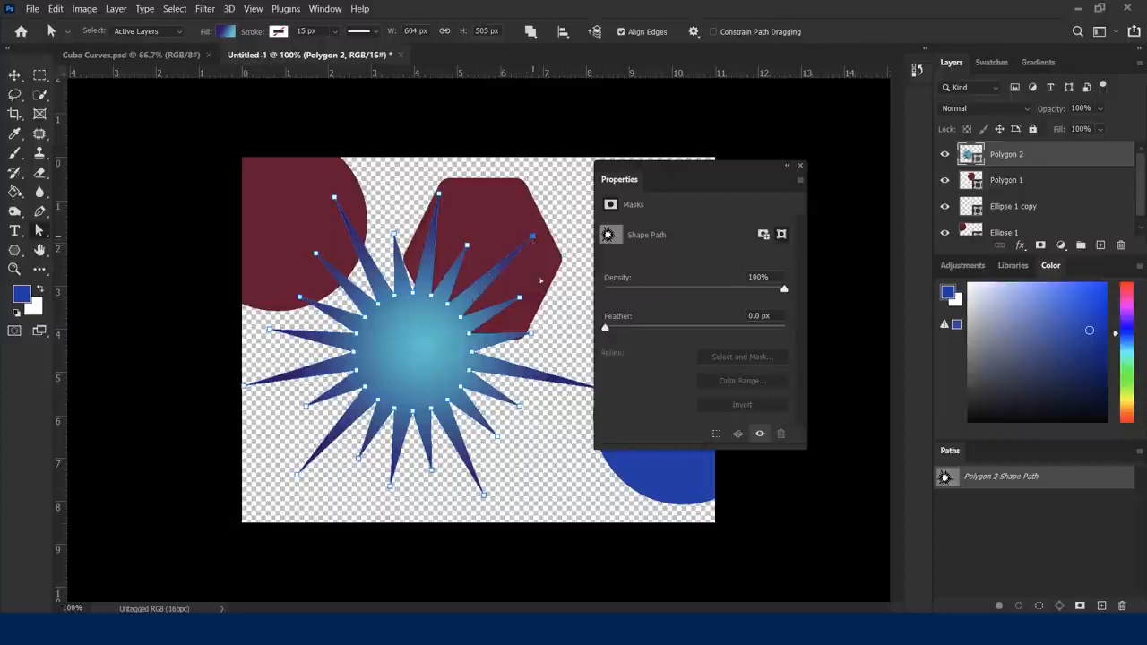
left_click_drag(530, 334, 567, 324)
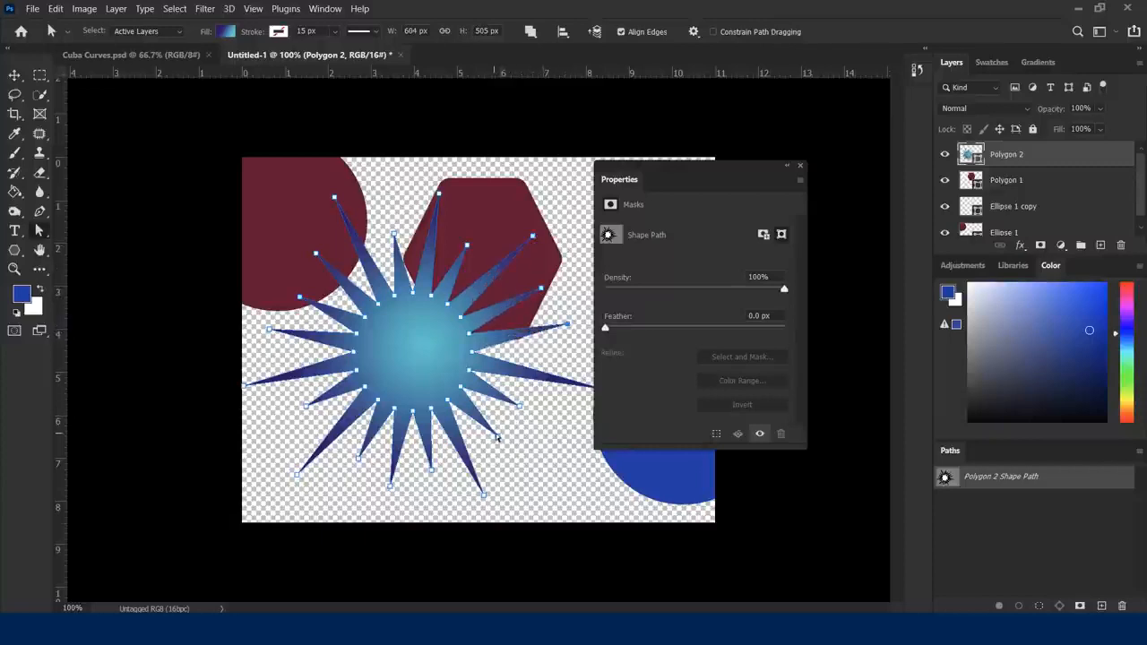
left_click_drag(498, 436, 535, 480)
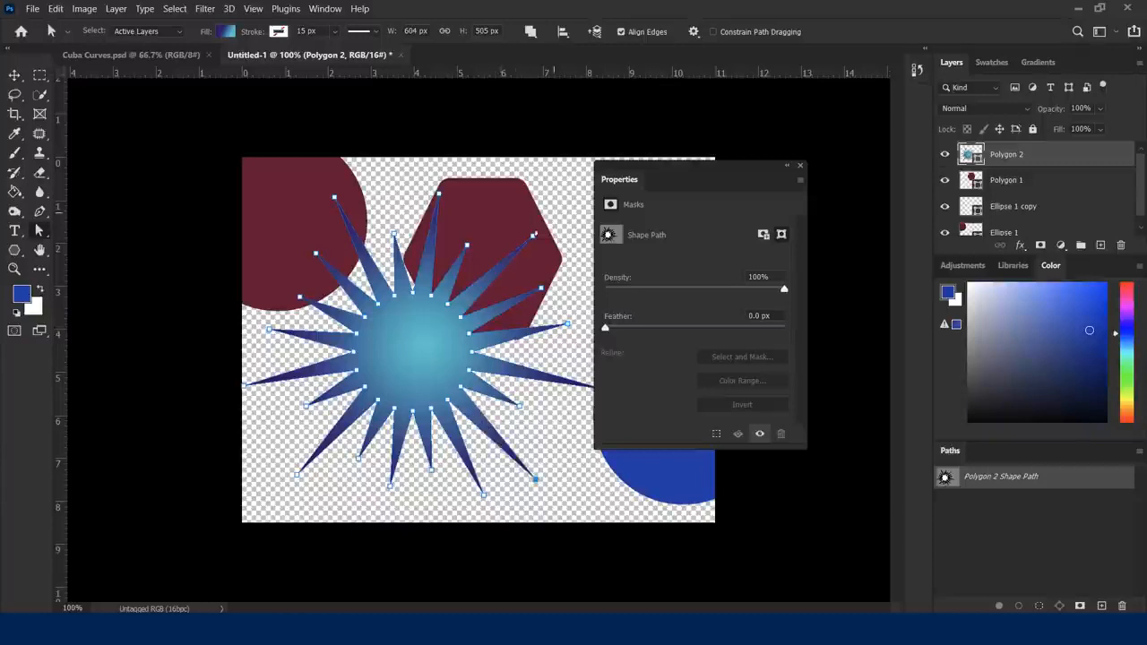
left_click_drag(396, 235, 389, 213)
Step: Move the reshaped star down and left so it runs off the canvas's lower-left corner, and deselect it
left_click(15, 76)
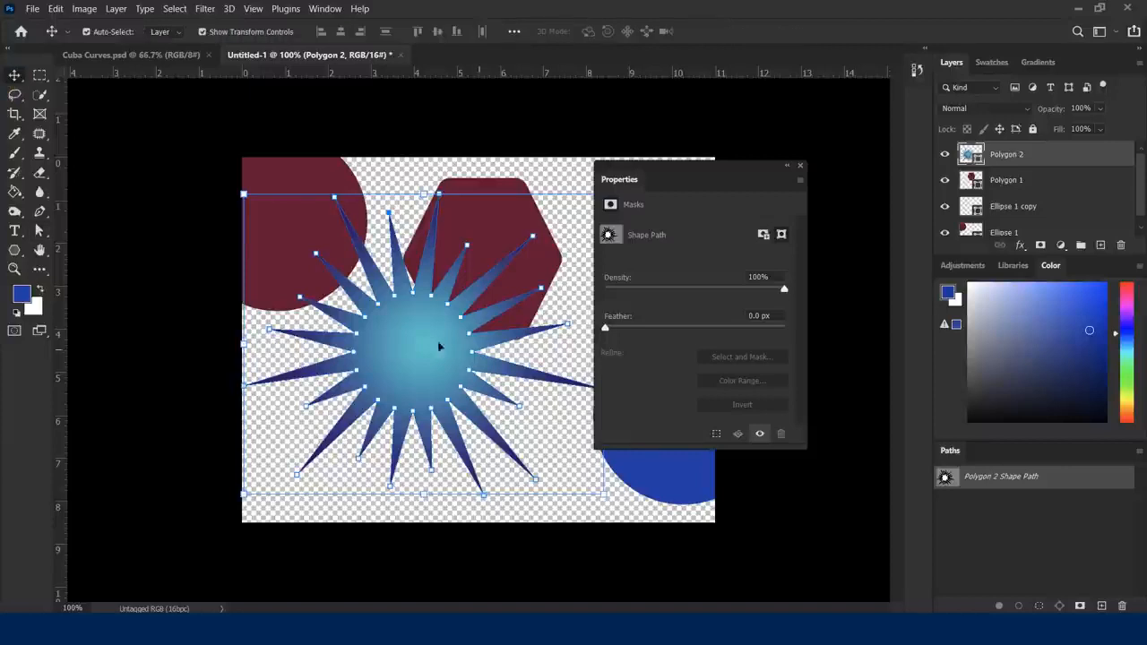
left_click_drag(438, 339, 331, 470)
left_click(159, 258)
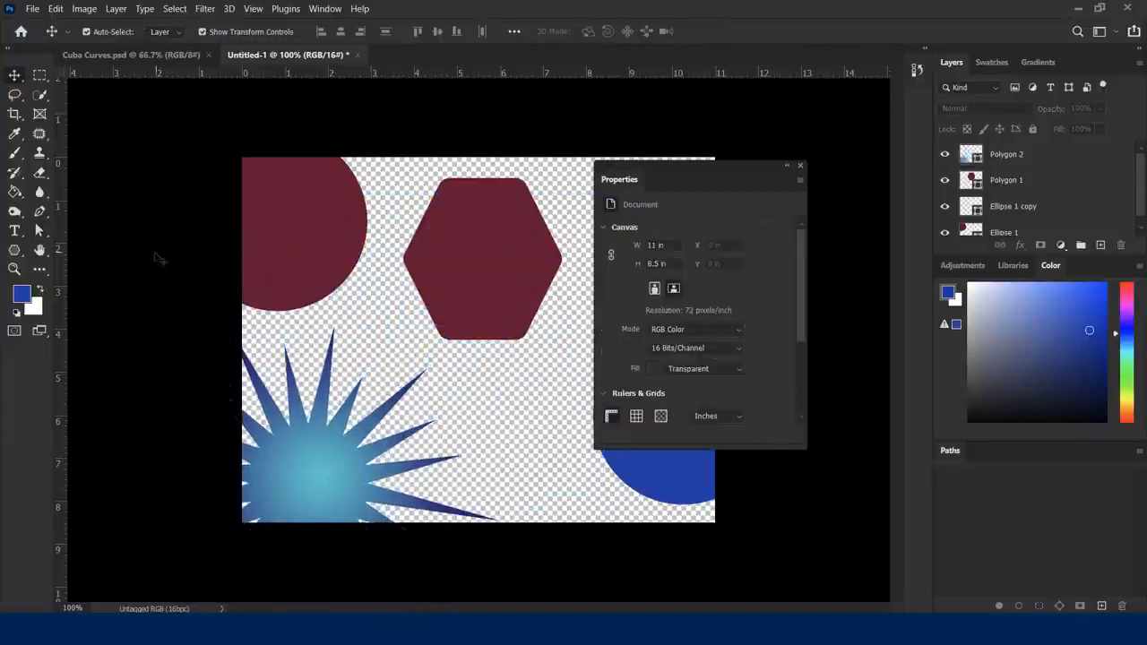
Step: Pull the bottom anchor point of the hexagon's lower-left rounded corner downward with the Direct Selection tool, converting the live shape into a regular path
left_click(475, 224)
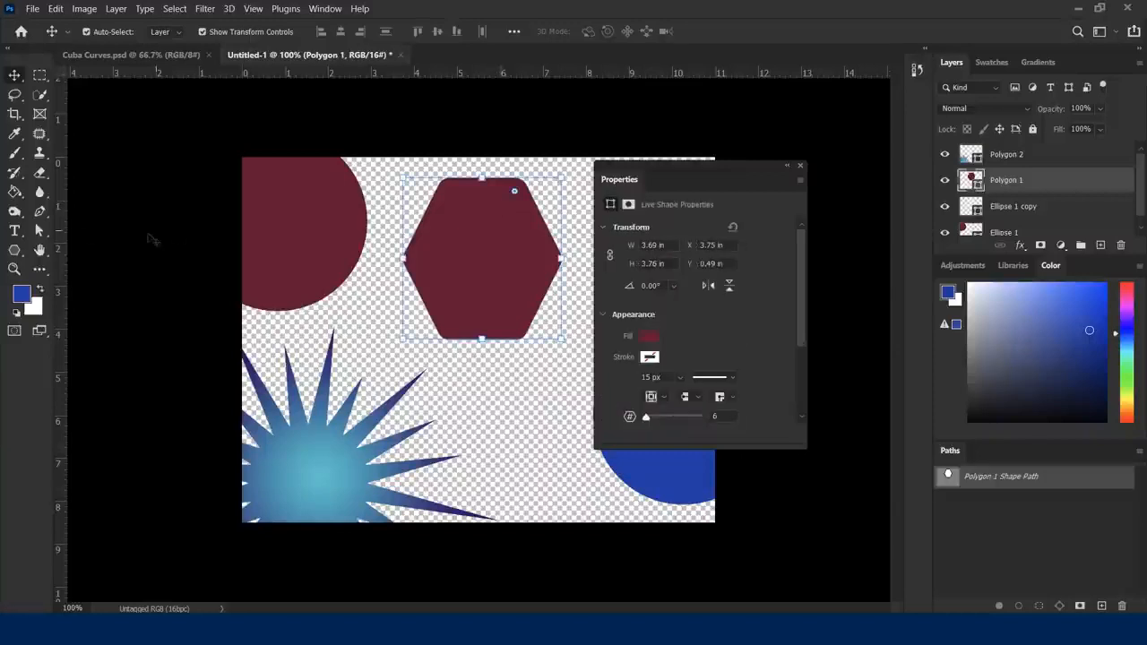
left_click(39, 235)
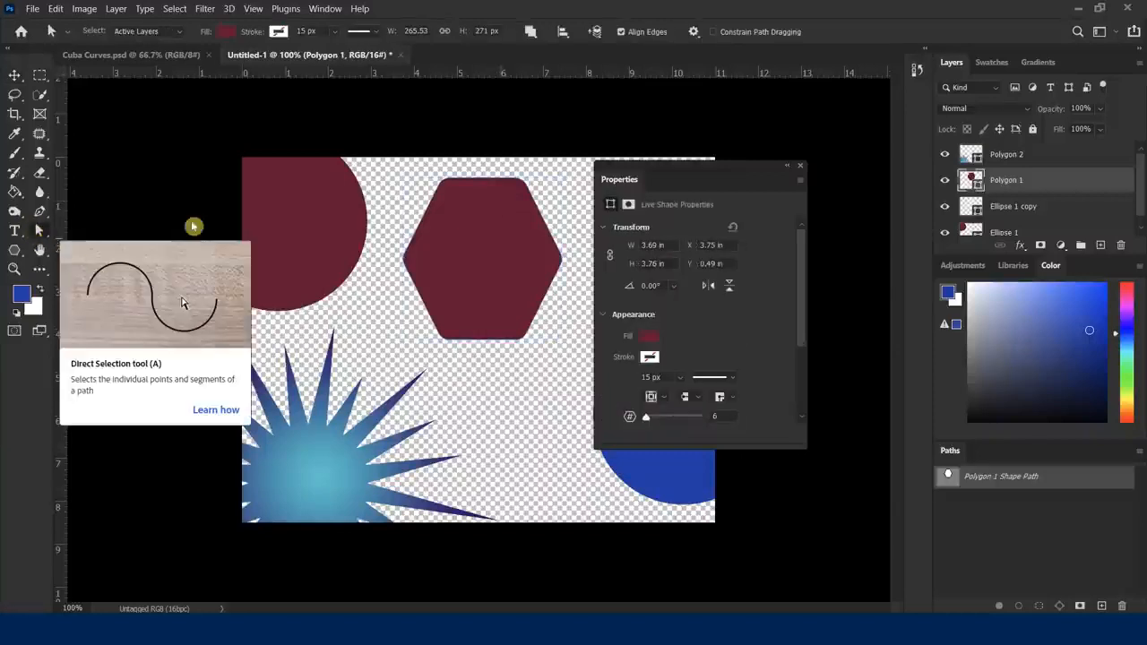
left_click(463, 184)
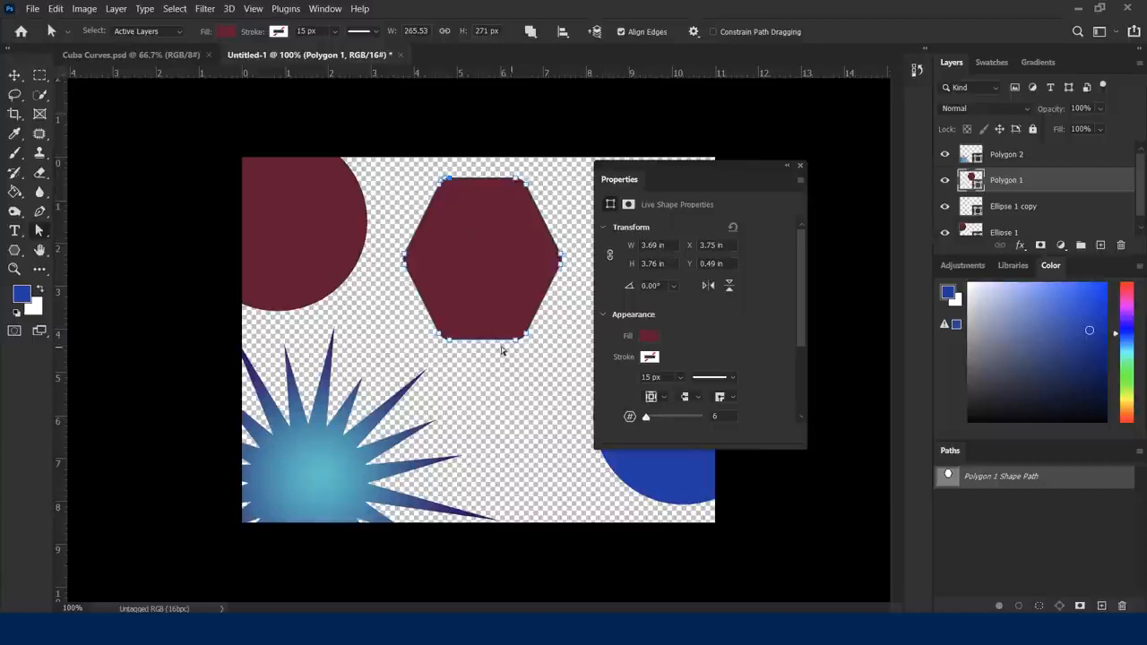
scroll(509, 350, "up", 3)
scroll(466, 350, "up", 2)
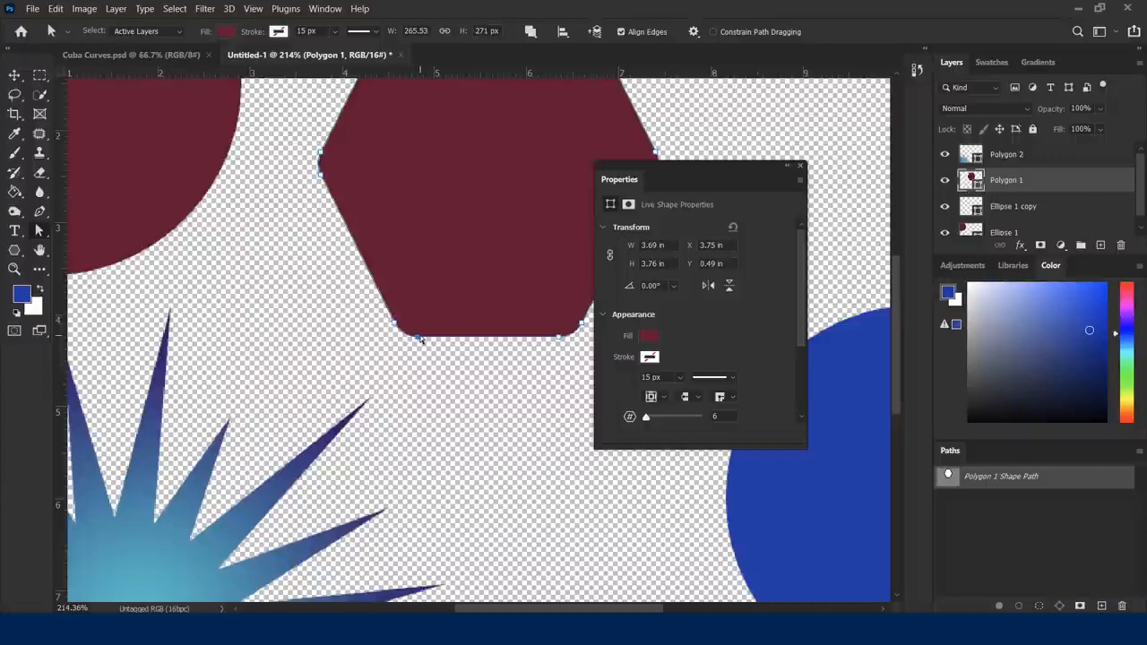
scroll(418, 343, "up", 3)
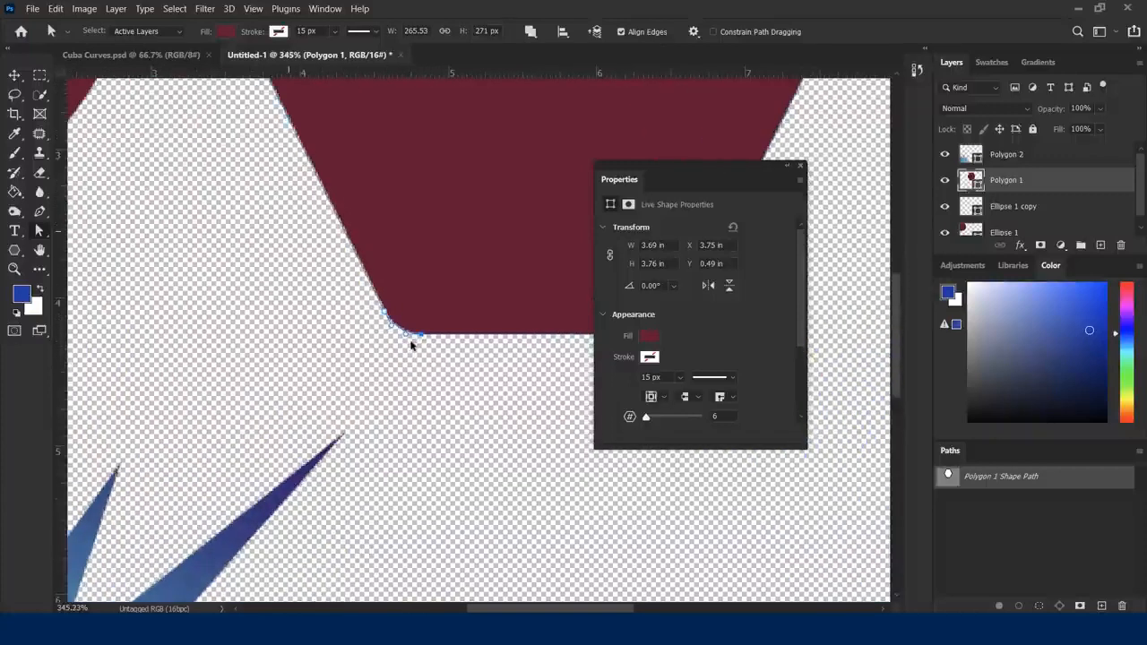
scroll(411, 344, "up", 2)
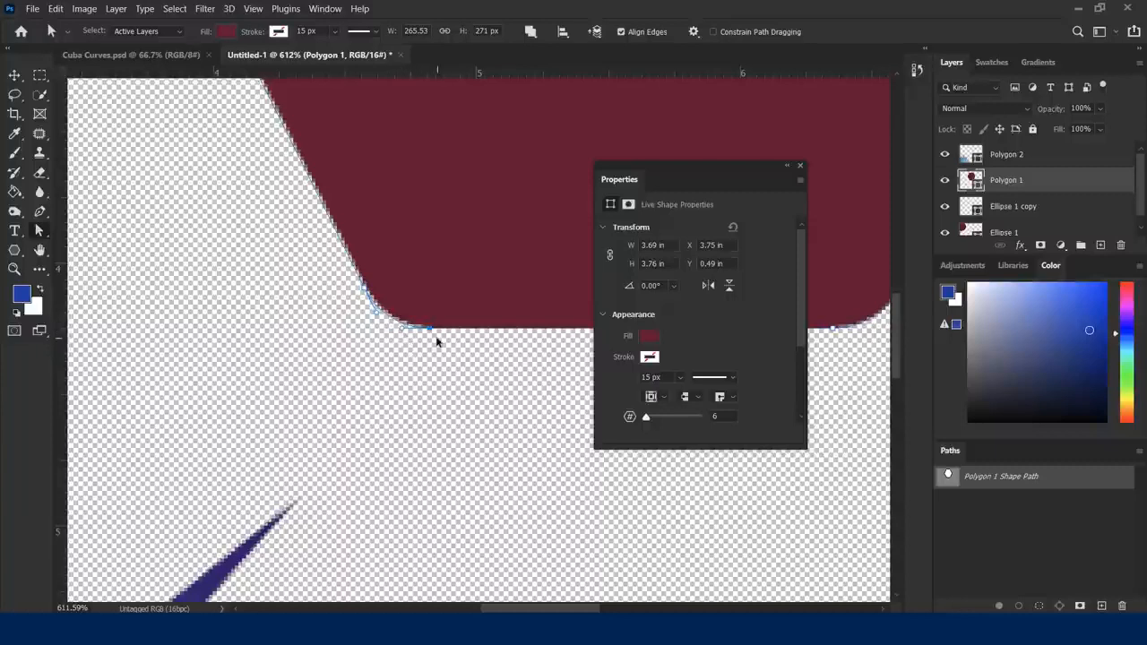
scroll(437, 341, "up", 2)
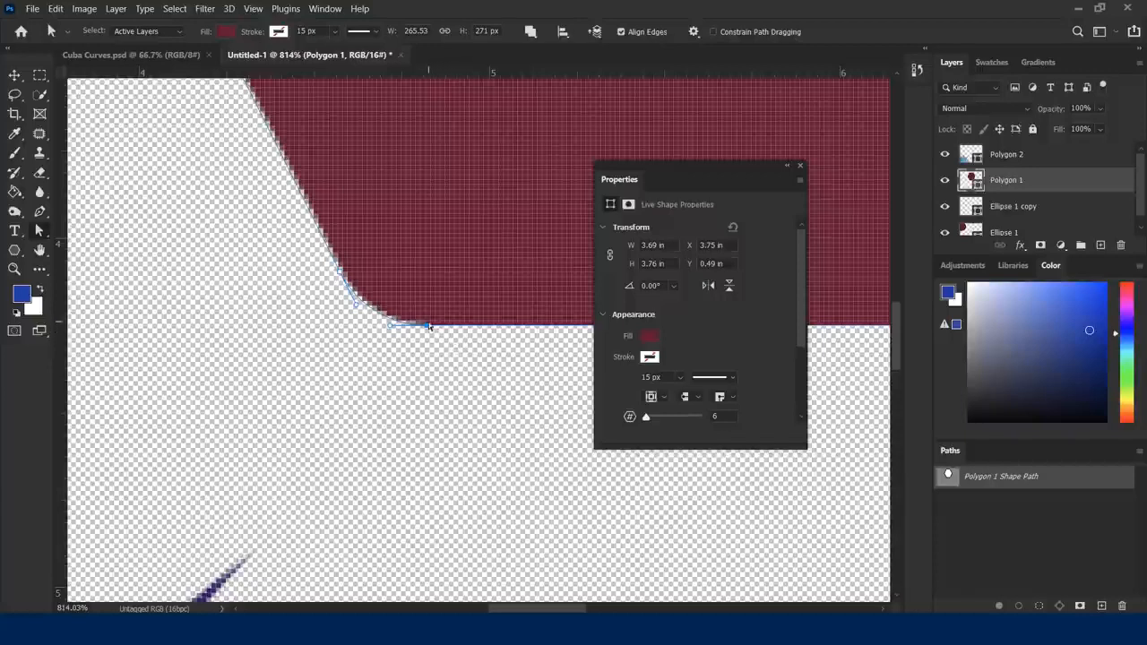
left_click_drag(427, 326, 432, 375)
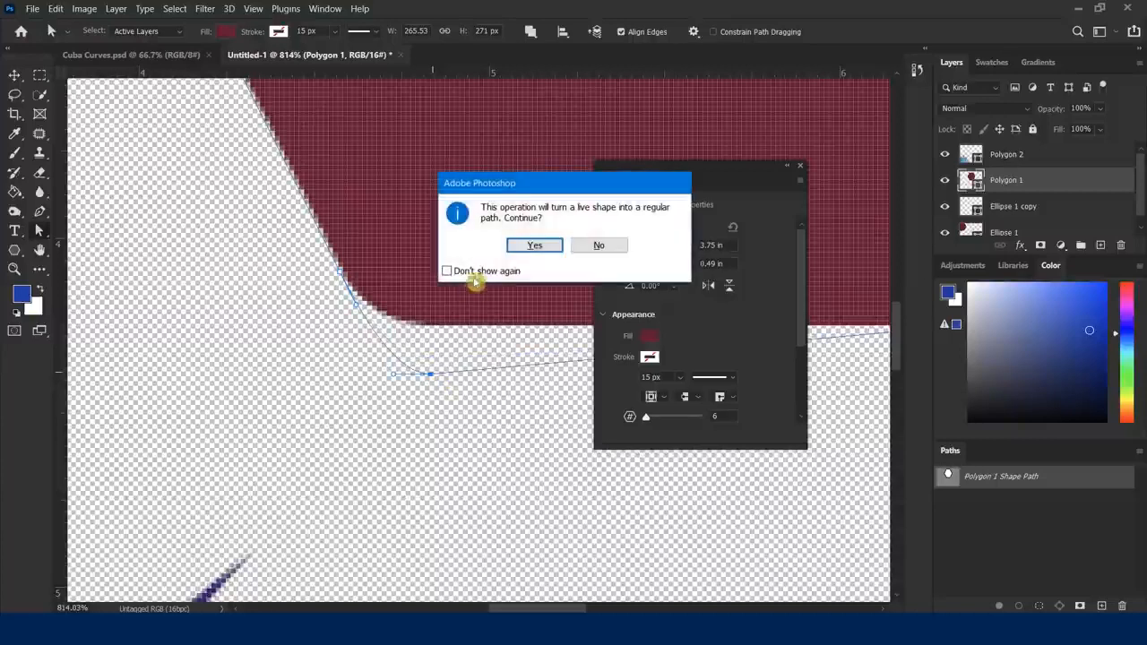
left_click(535, 246)
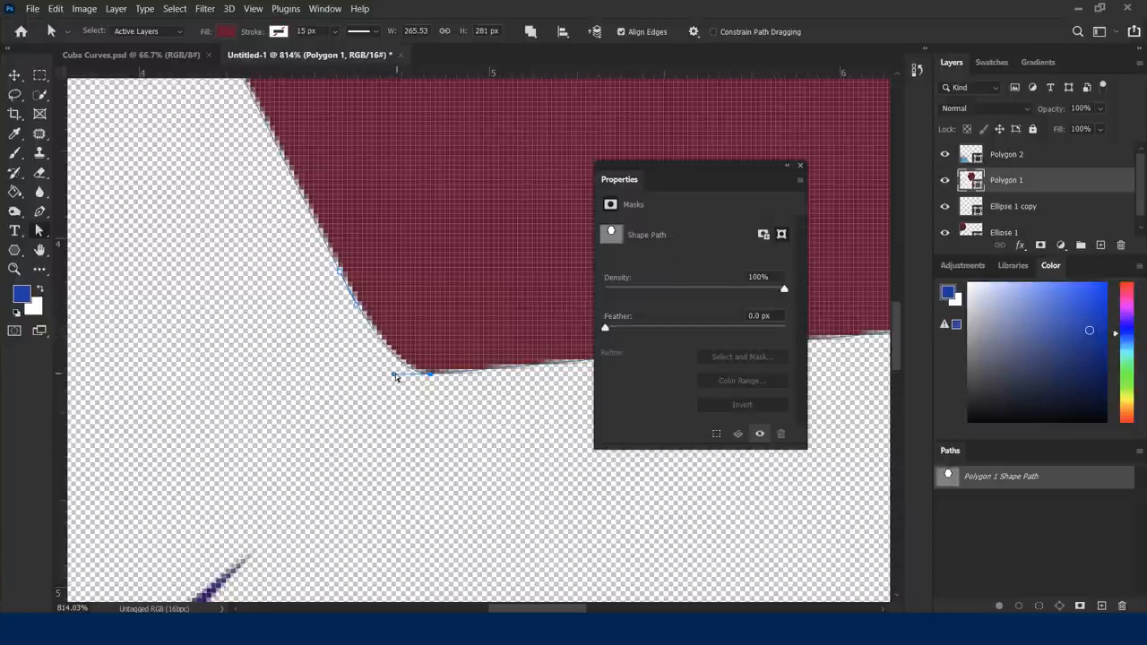
Step: Reshape the hexagon's lower-left corner by extending the bottom handle outward, moving the side anchor left and pulling its handle down and outward
left_click_drag(395, 377, 281, 366)
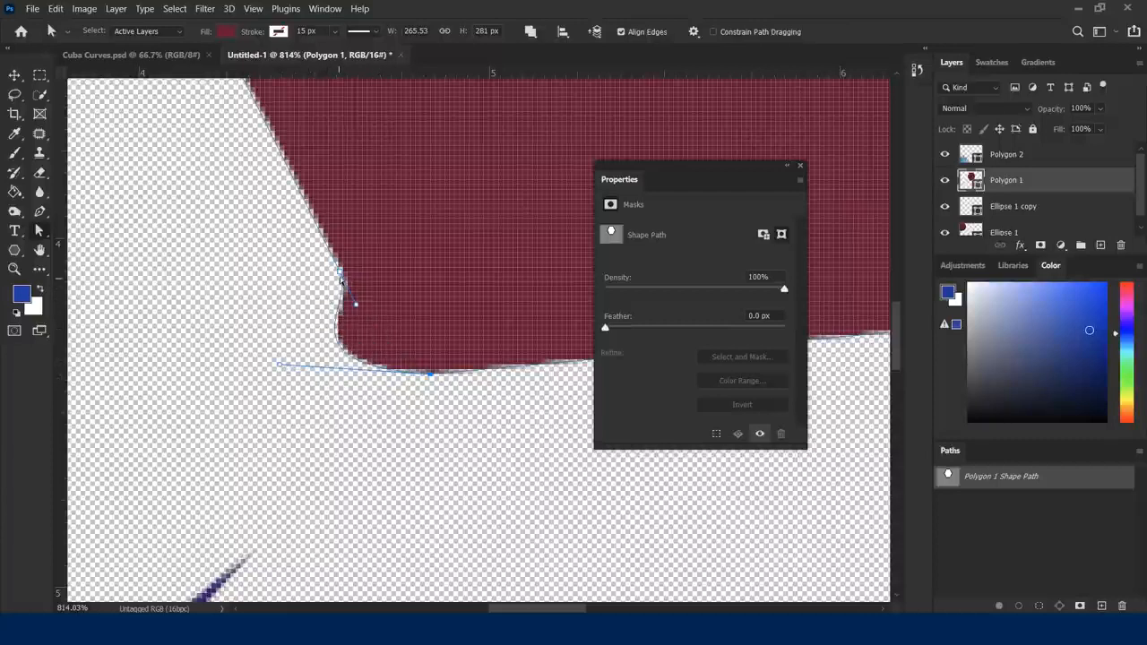
left_click_drag(340, 272, 279, 272)
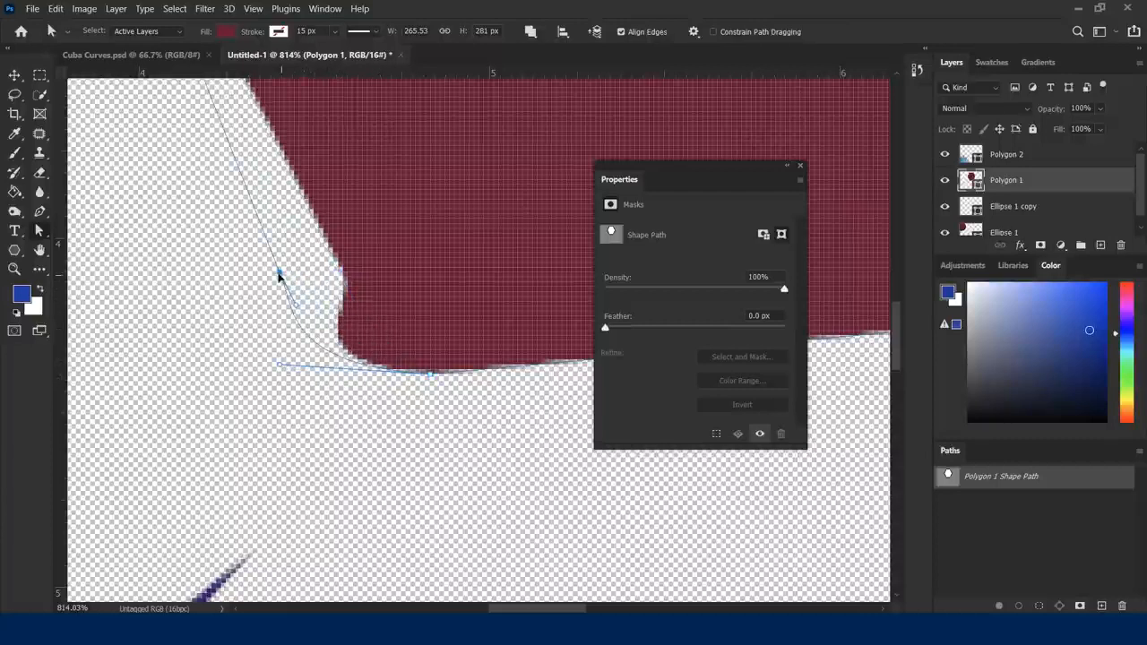
left_click_drag(295, 312, 243, 382)
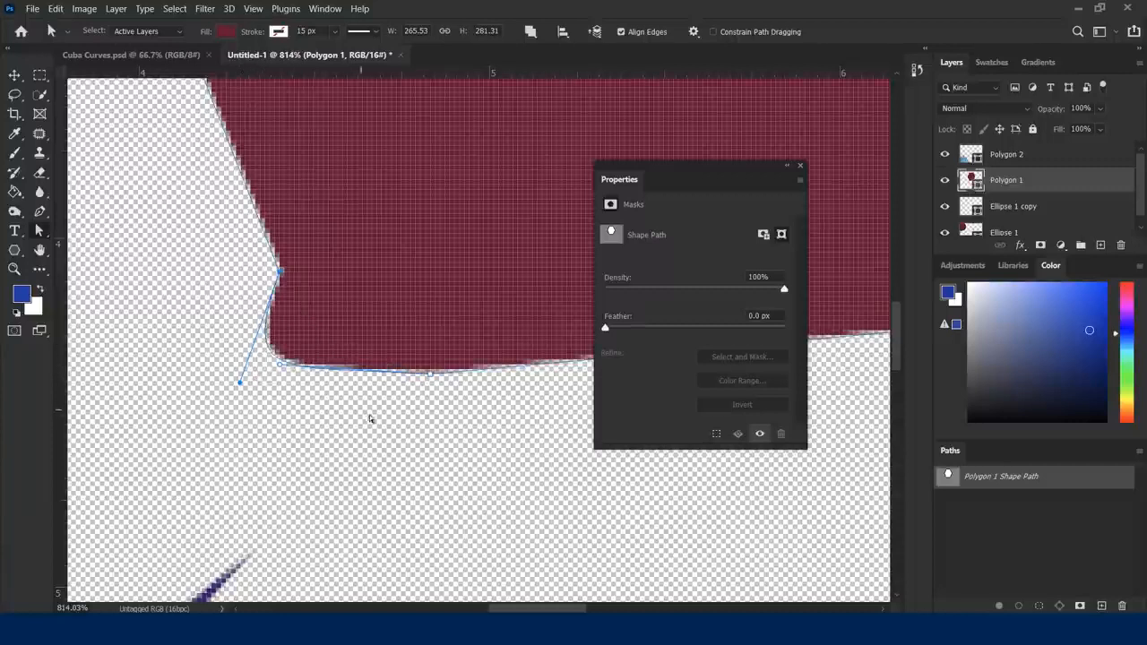
Step: Pull the two anchor points of the hexagon's lower-right corner downward and slightly outward to roughly match the opposite corner
scroll(371, 418, "down", 5)
scroll(392, 423, "down", 4)
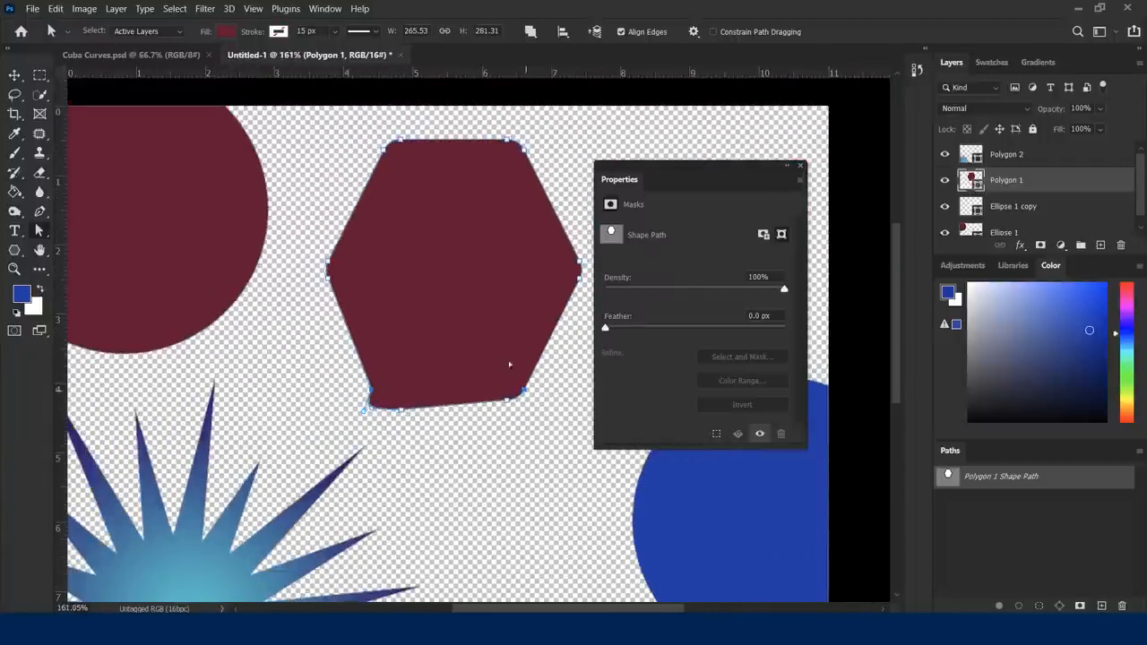
left_click(524, 391)
left_click_drag(525, 395, 507, 409)
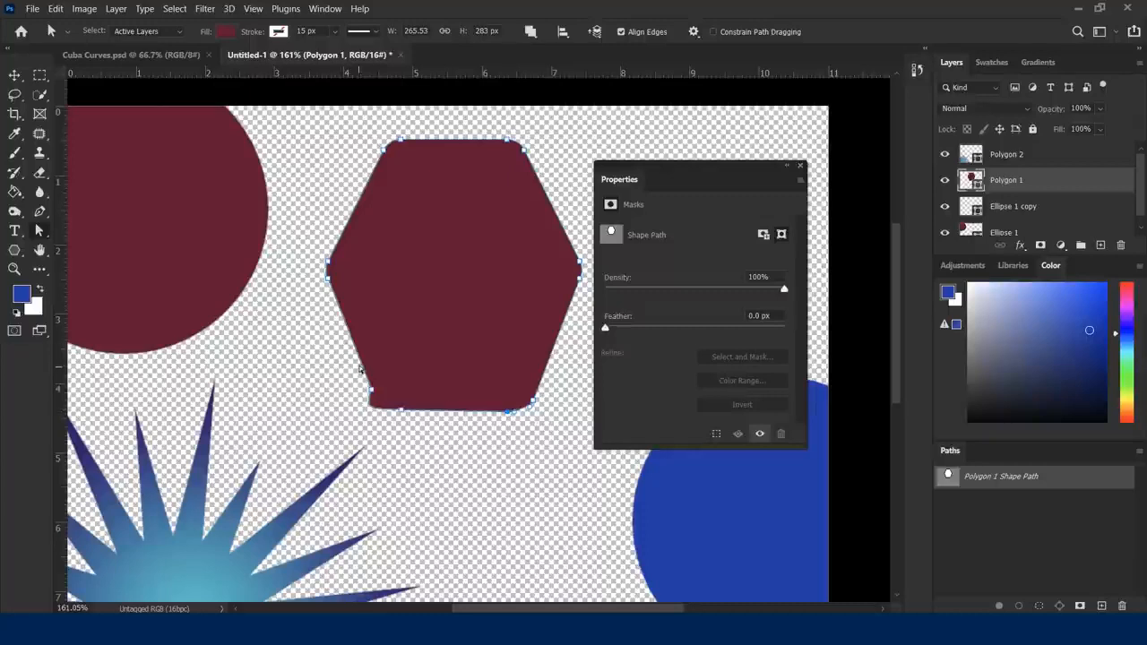
Step: Reposition the star with the Move tool, shifting it right and then back further into the canvas's lower-left corner, and deselect it
scroll(359, 358, "down", 4)
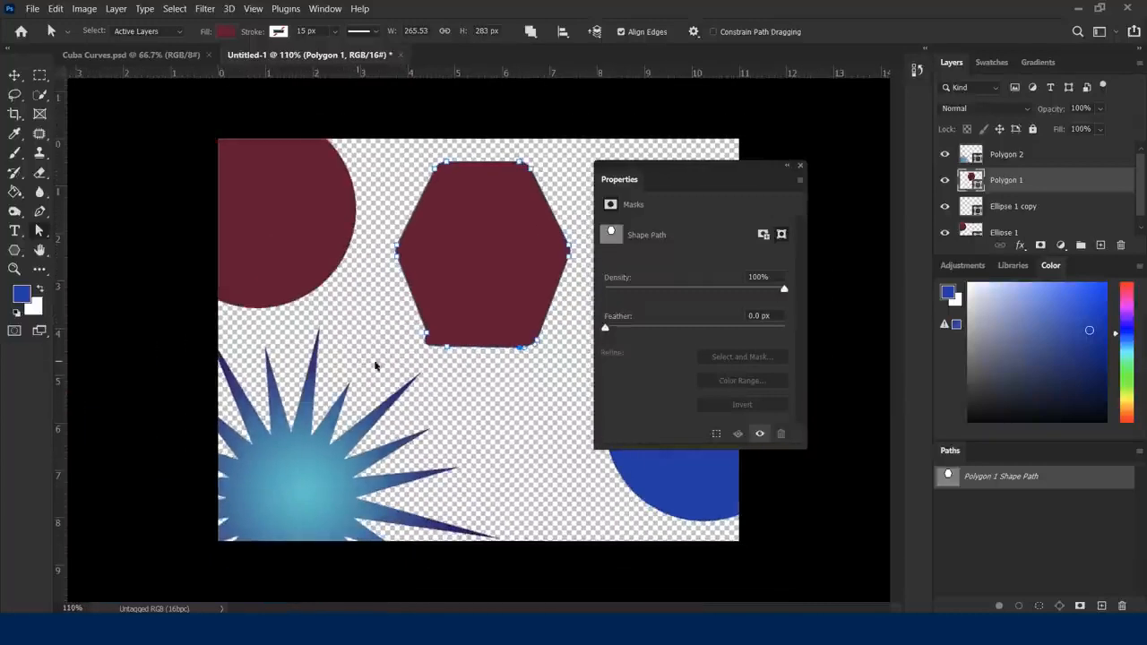
left_click(14, 74)
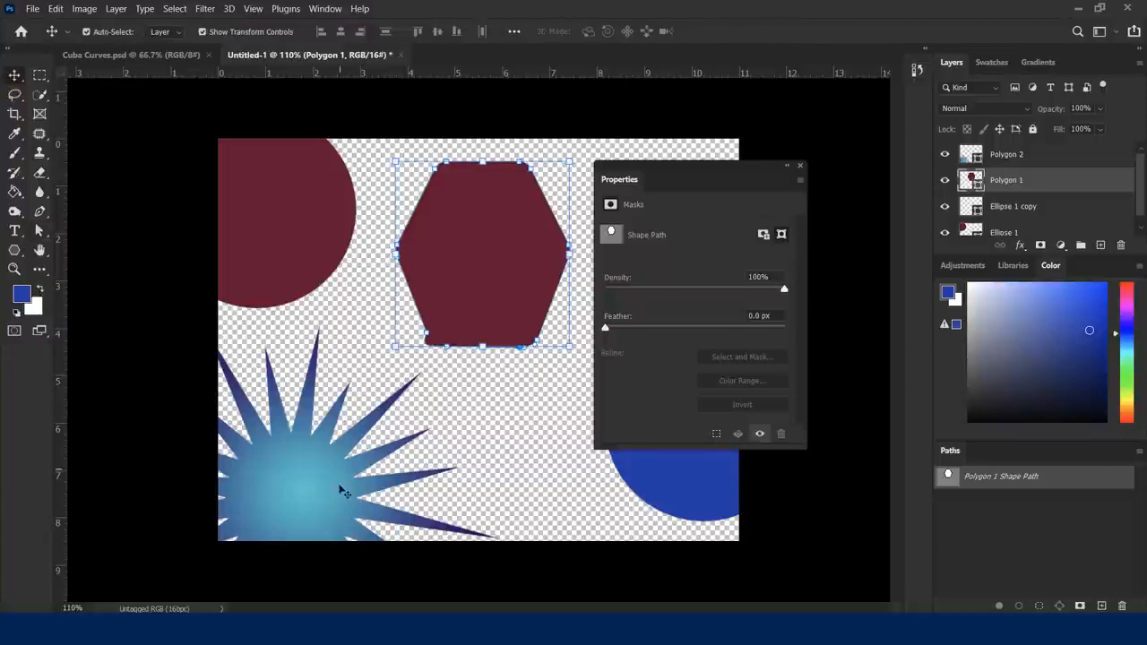
left_click_drag(318, 468, 372, 459)
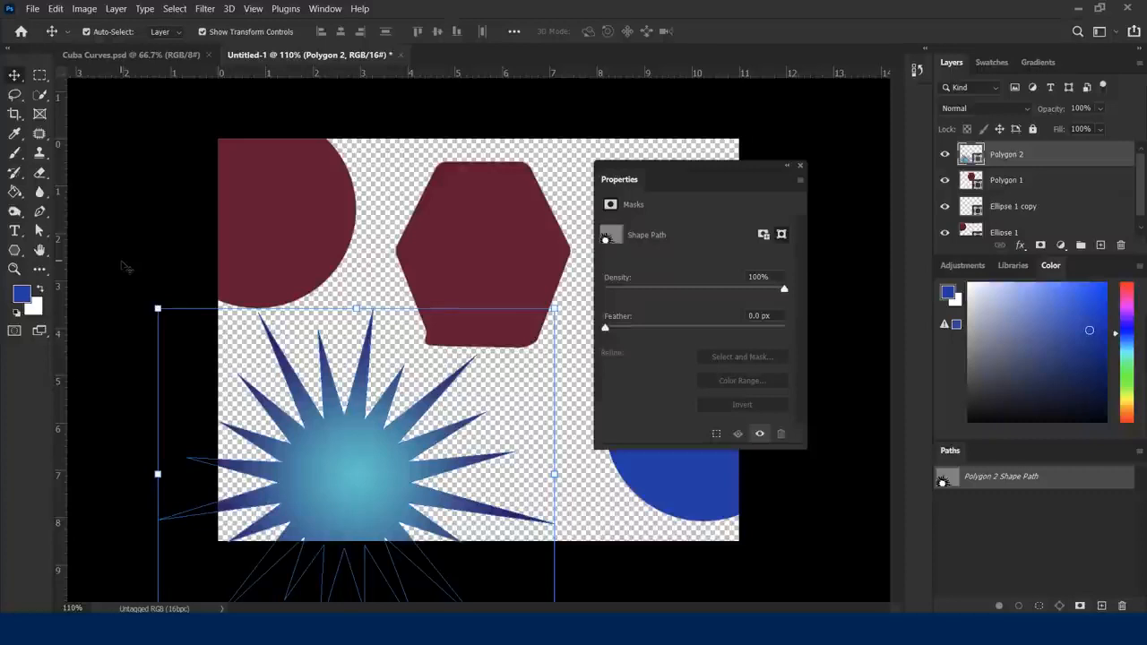
left_click_drag(367, 431, 301, 470)
left_click(162, 262)
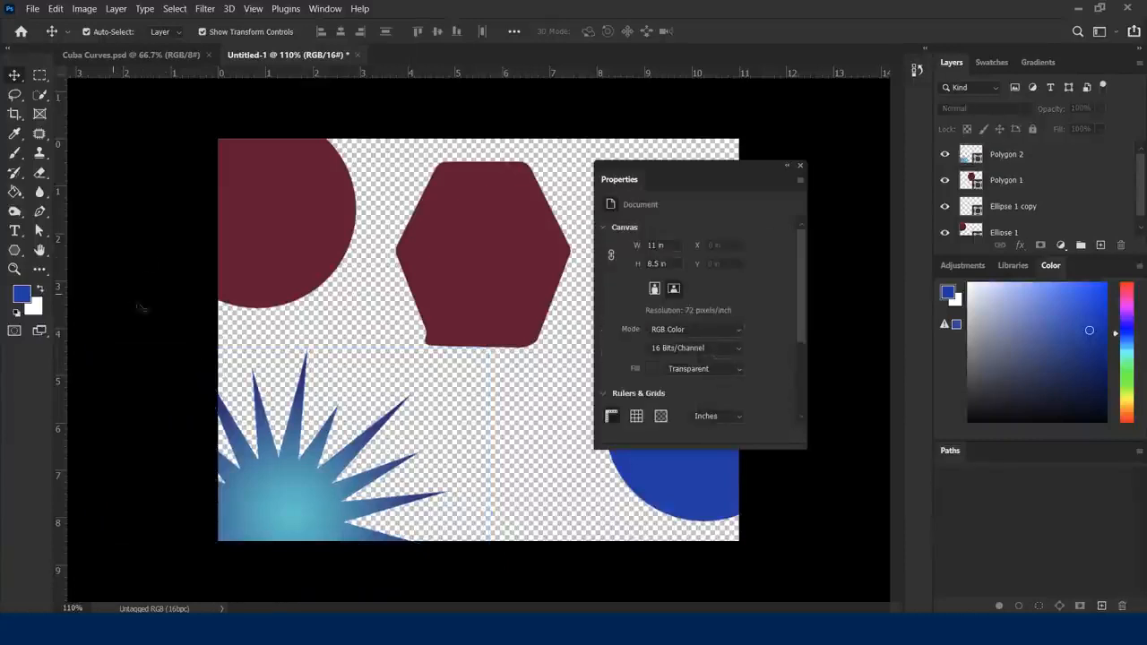
Step: Activate the Custom Shape tool, open its shape picker and collapse the Wild Animals, Boats and Flowers groups
left_click(16, 253)
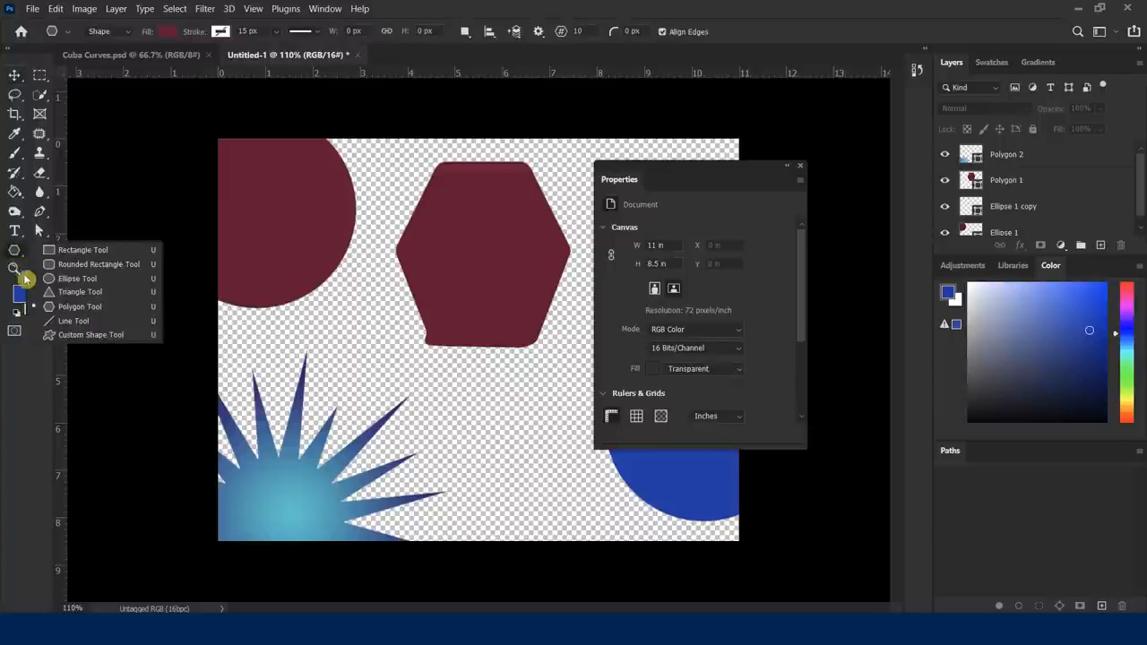
left_click(83, 337)
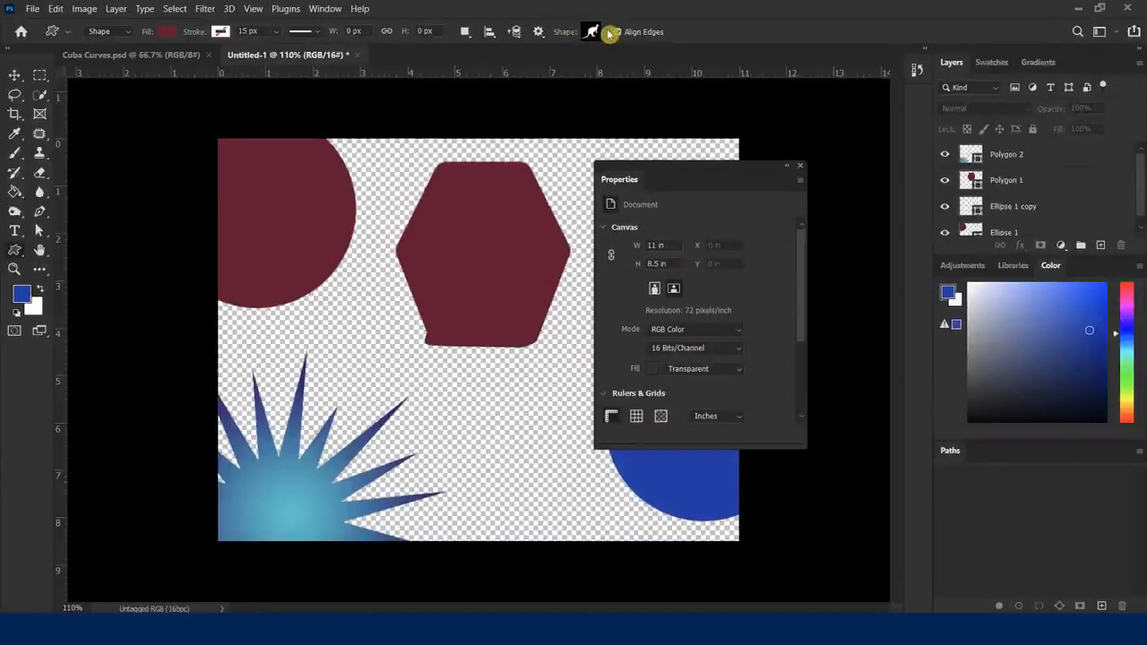
left_click(636, 56)
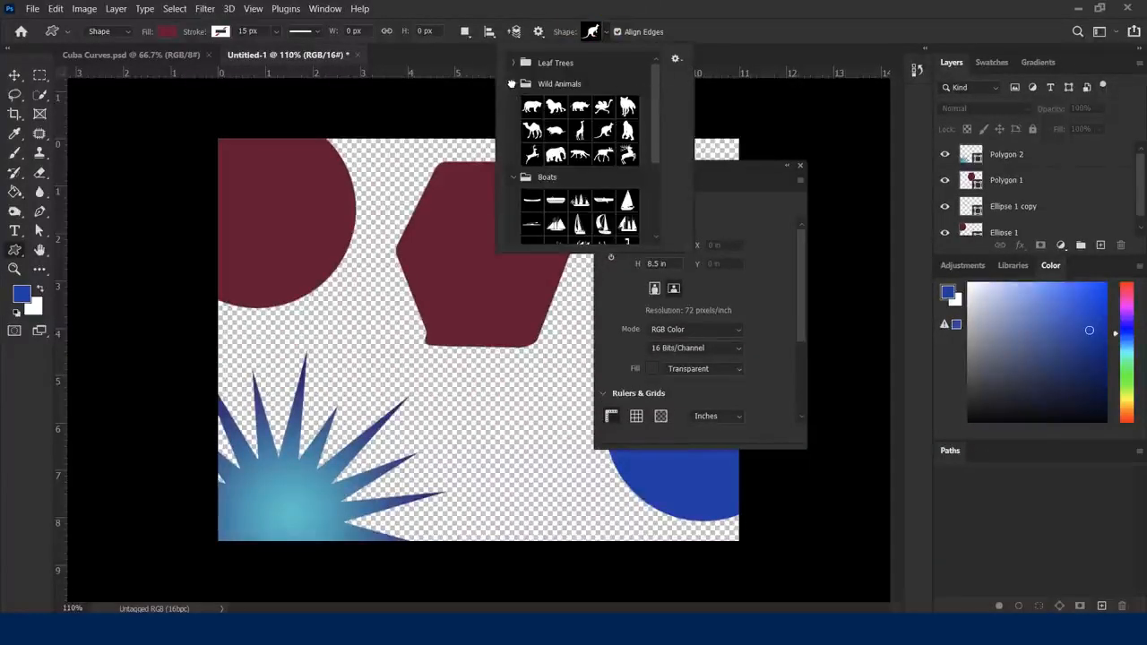
left_click(512, 83)
left_click(514, 106)
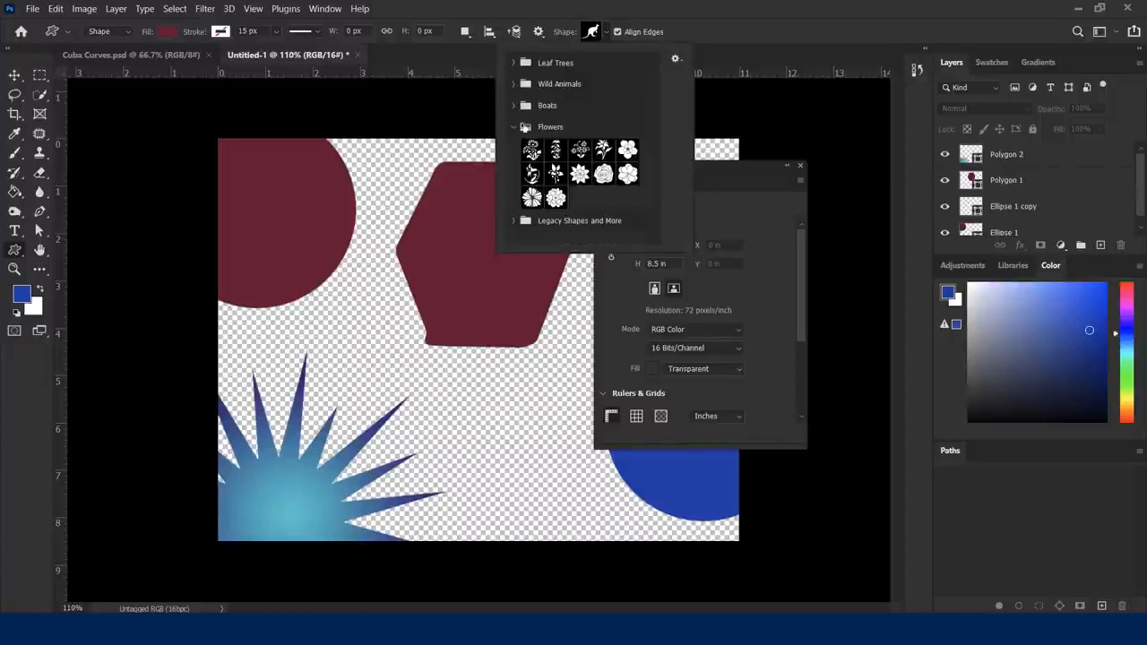
left_click(513, 127)
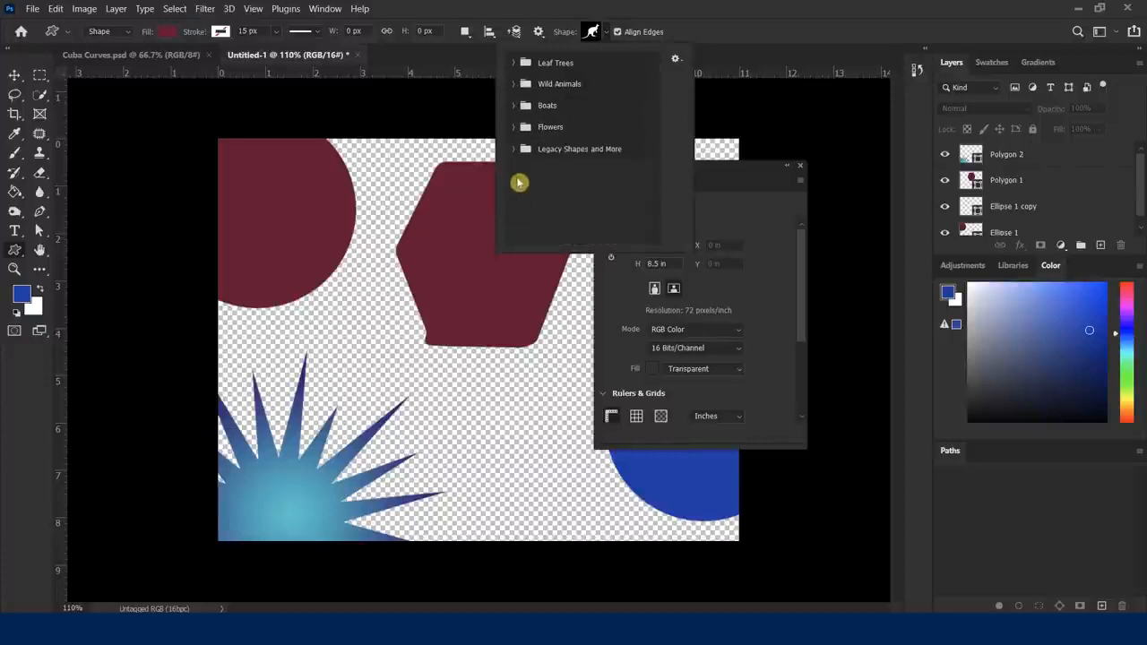
Step: Examine the Legacy Shapes and More group and its 2019 Shapes subgroup in the shape picker, and collapse both again
left_click(513, 148)
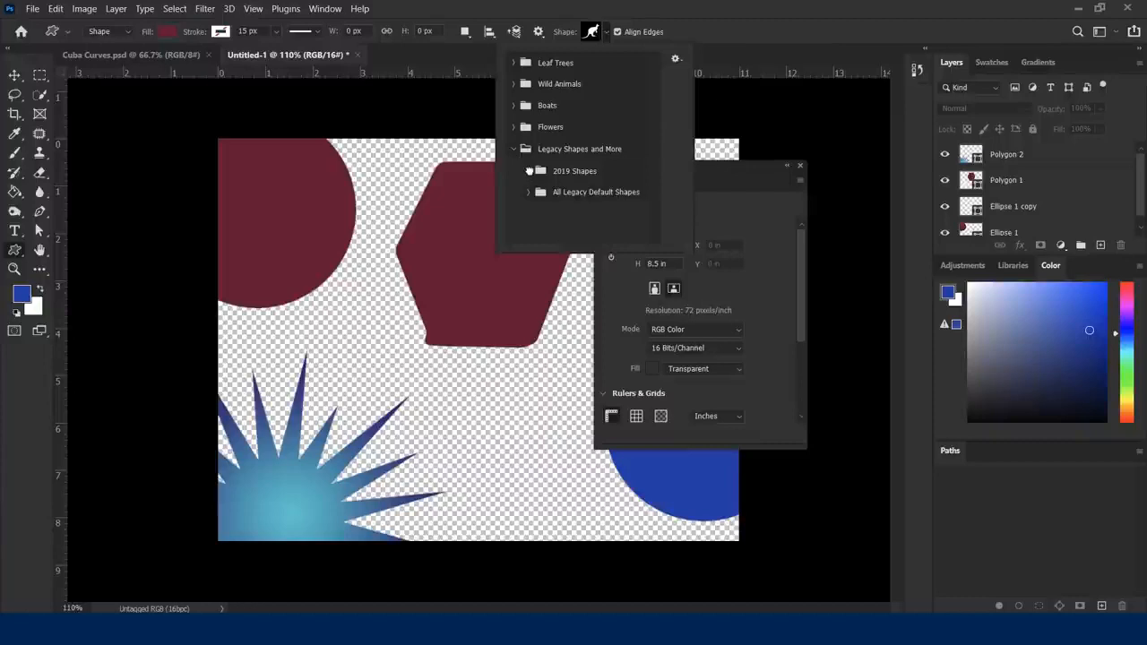
left_click(530, 174)
mouse_move(658, 84)
left_mouse_down()
mouse_move(663, 188)
mouse_move(667, 76)
left_mouse_up()
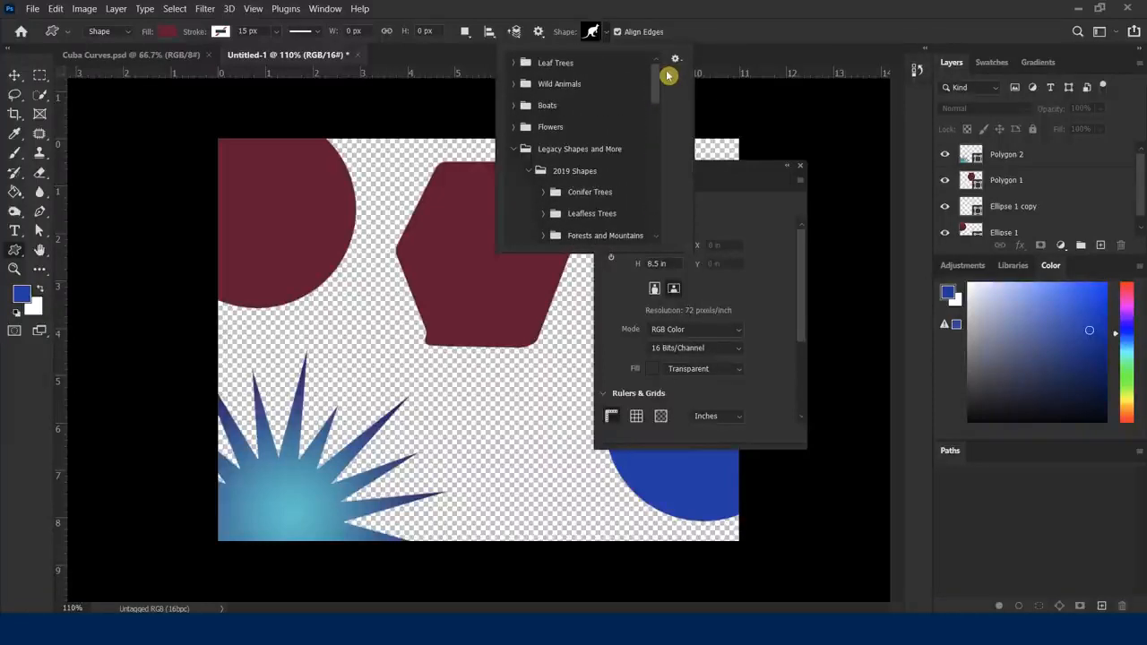
left_click(528, 171)
left_click(513, 149)
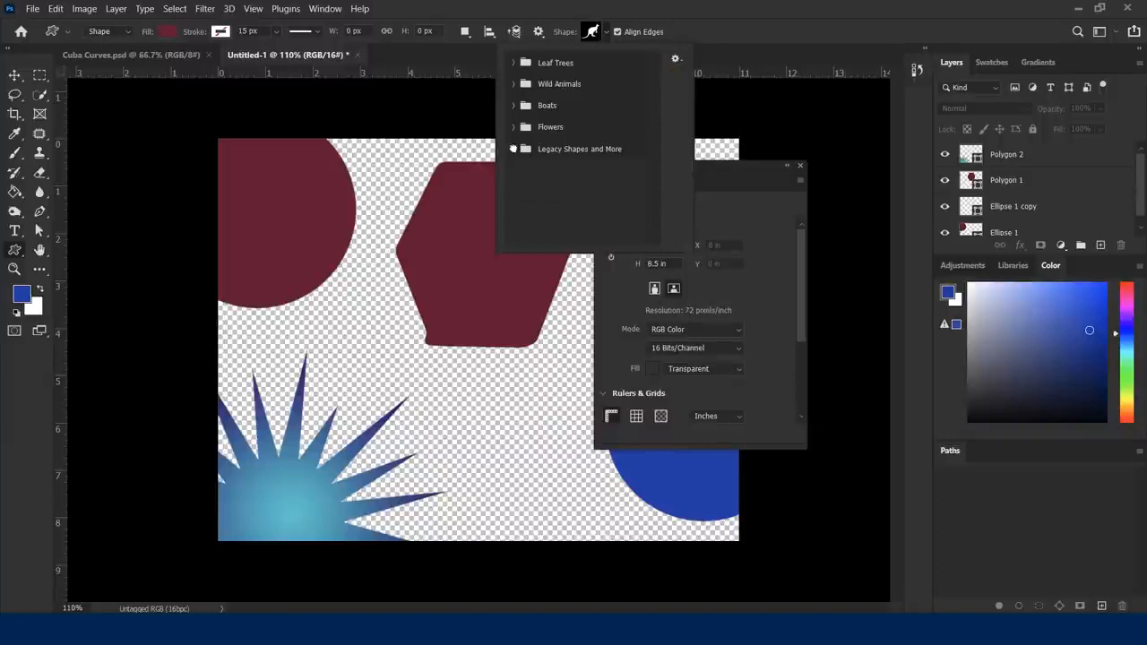
Step: Open the Shapes panel and load the Legacy Shapes and More collection into it
left_click(322, 9)
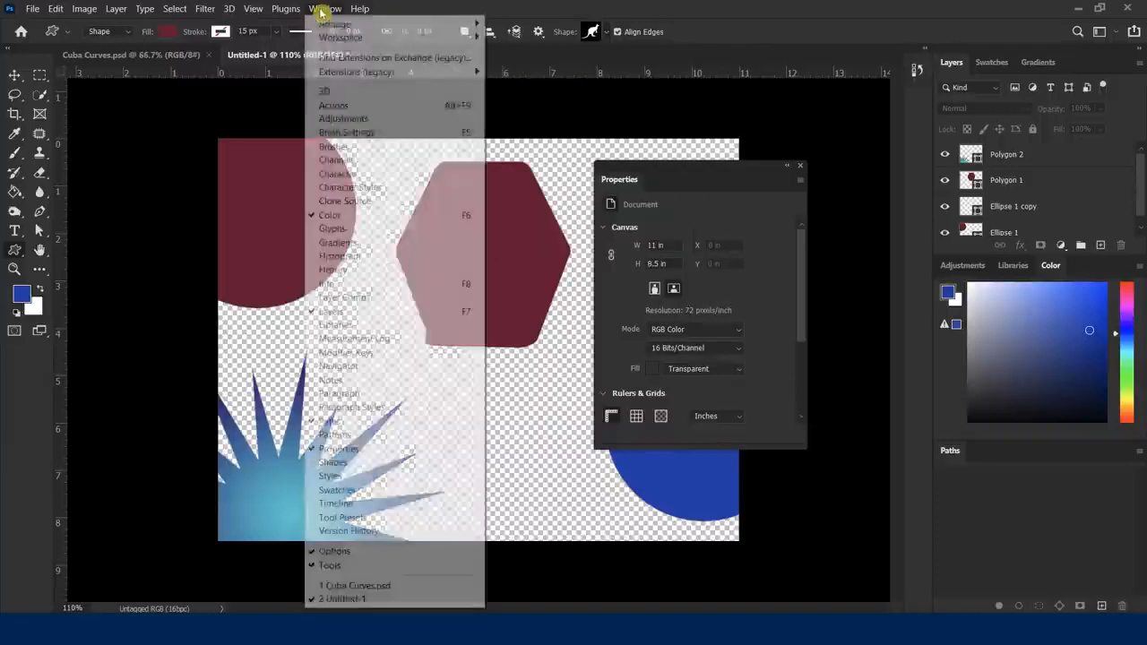
left_click(358, 463)
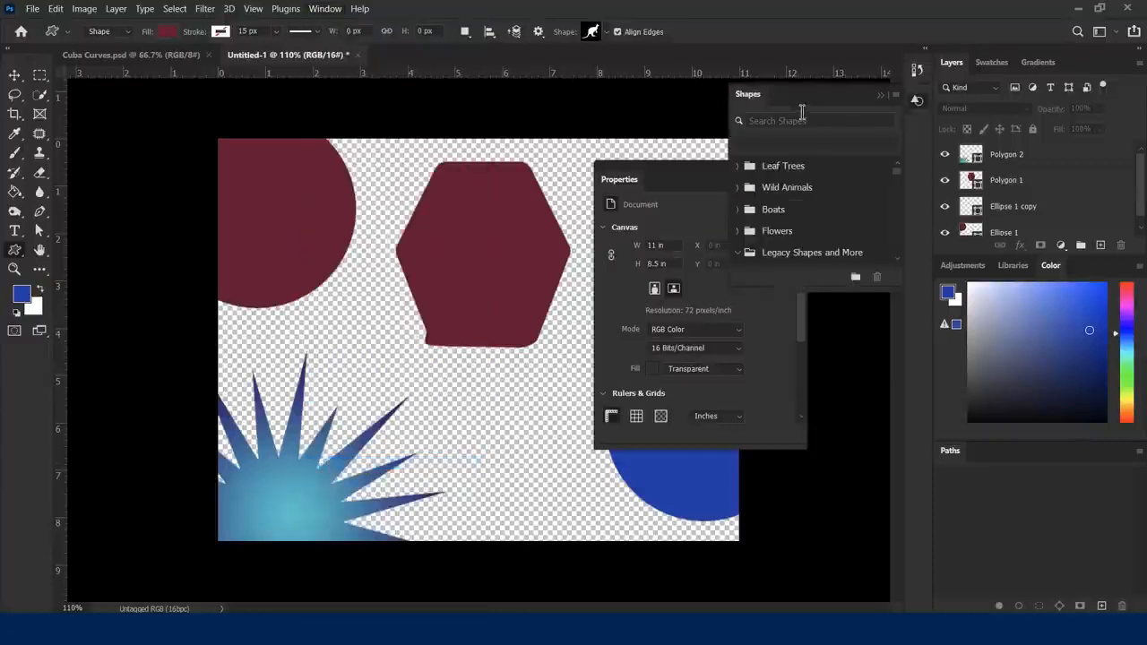
left_click(895, 96)
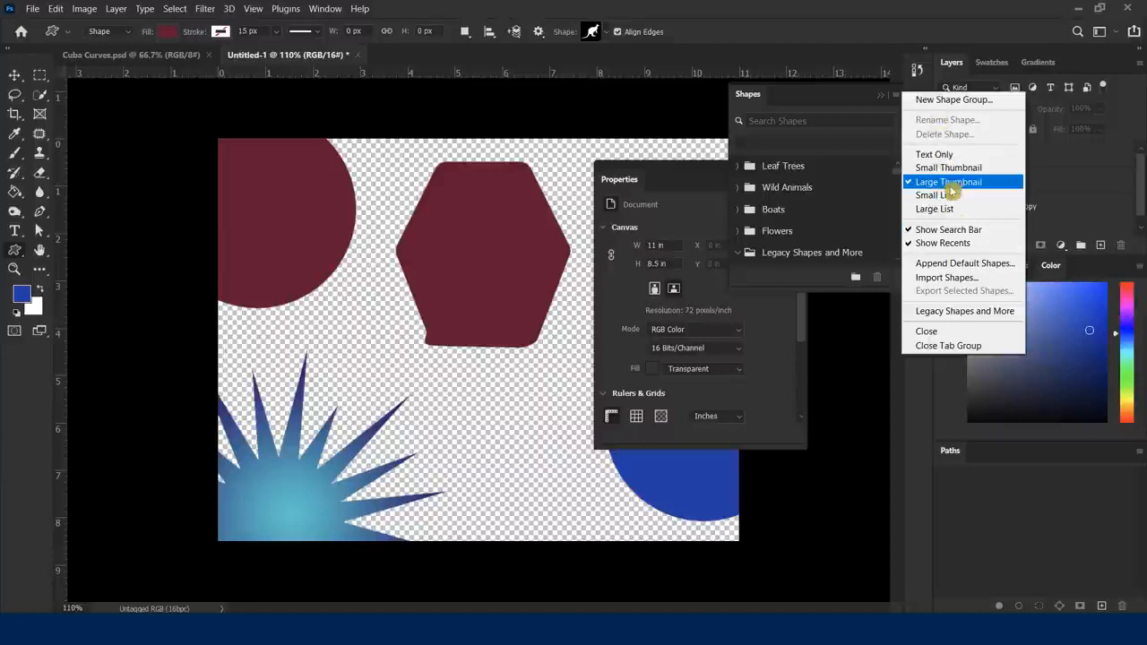
left_click(954, 315)
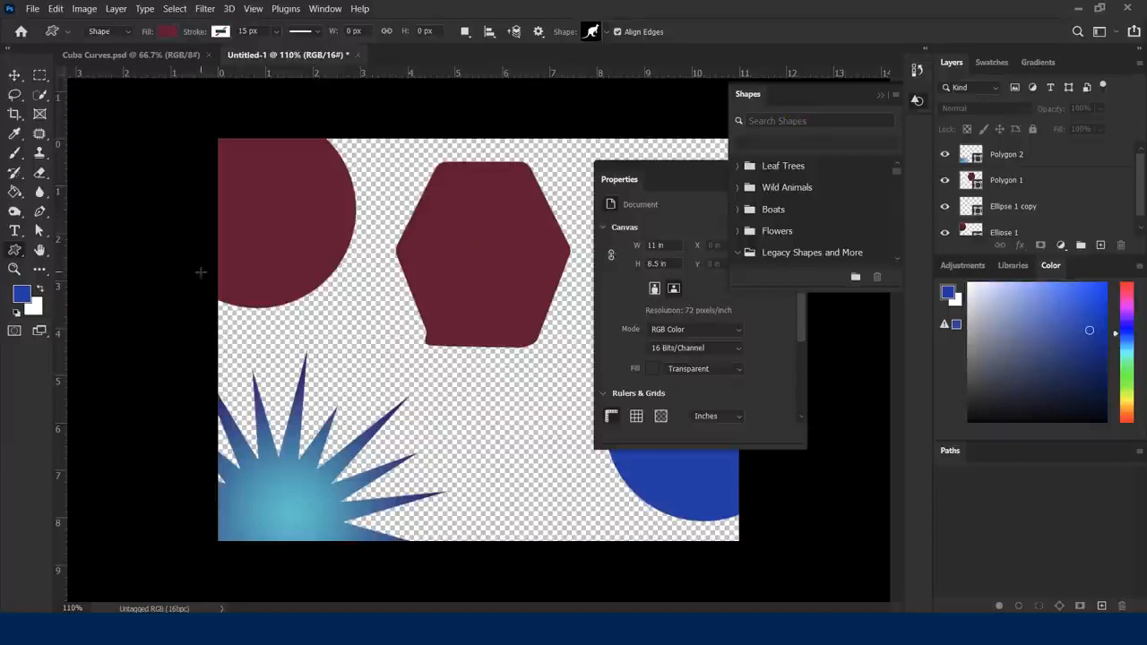
Step: Expand the Leaf Trees group and place the sycamore tree shape on the canvas
left_click(737, 165)
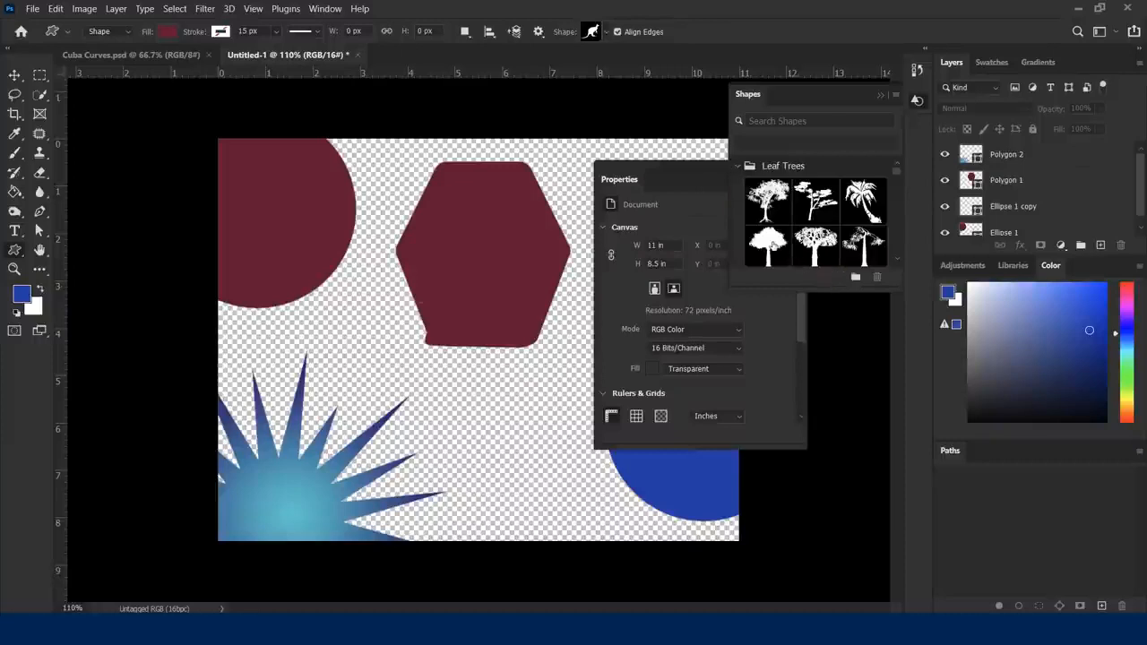
scroll(776, 242, "down", 3)
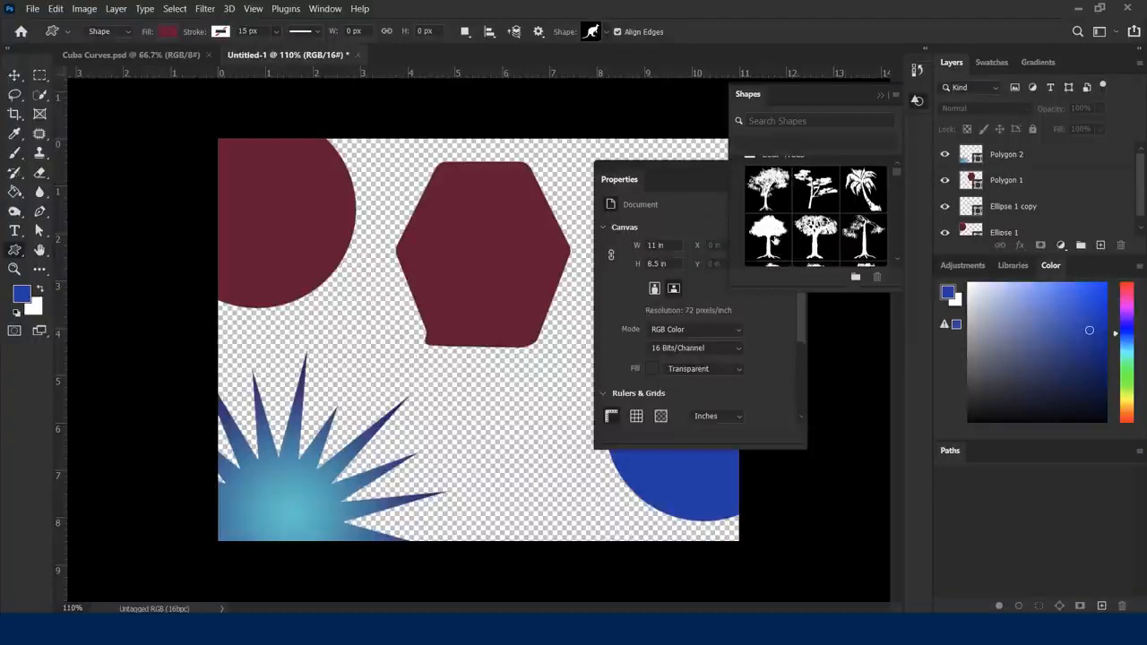
scroll(776, 235, "down", 5)
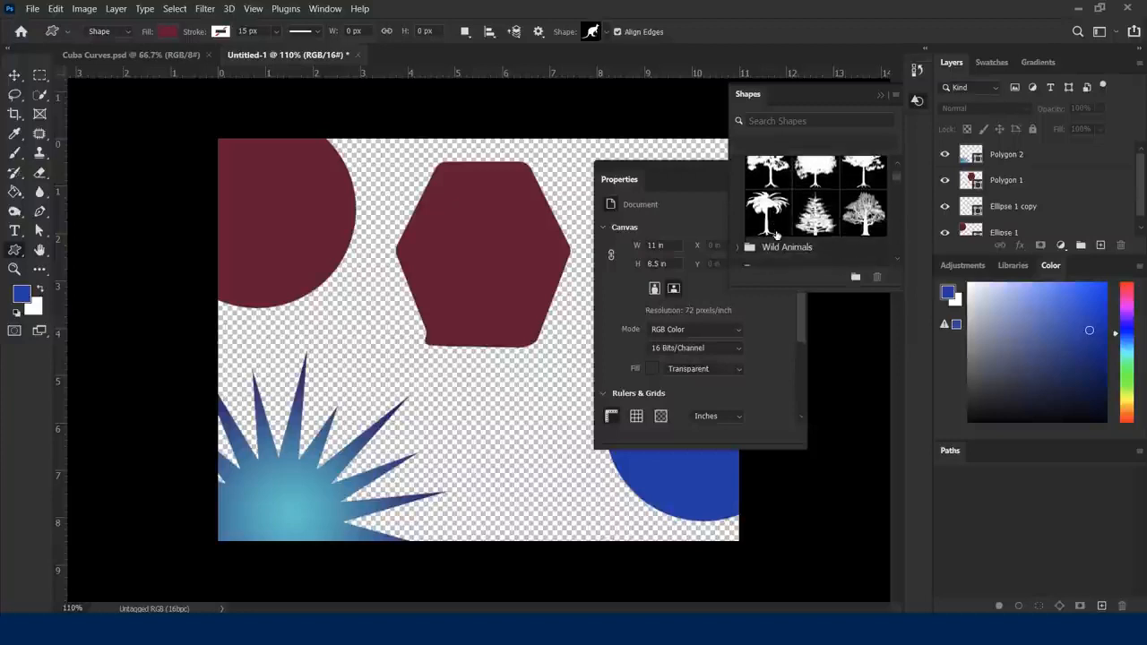
scroll(840, 221, "down", 1)
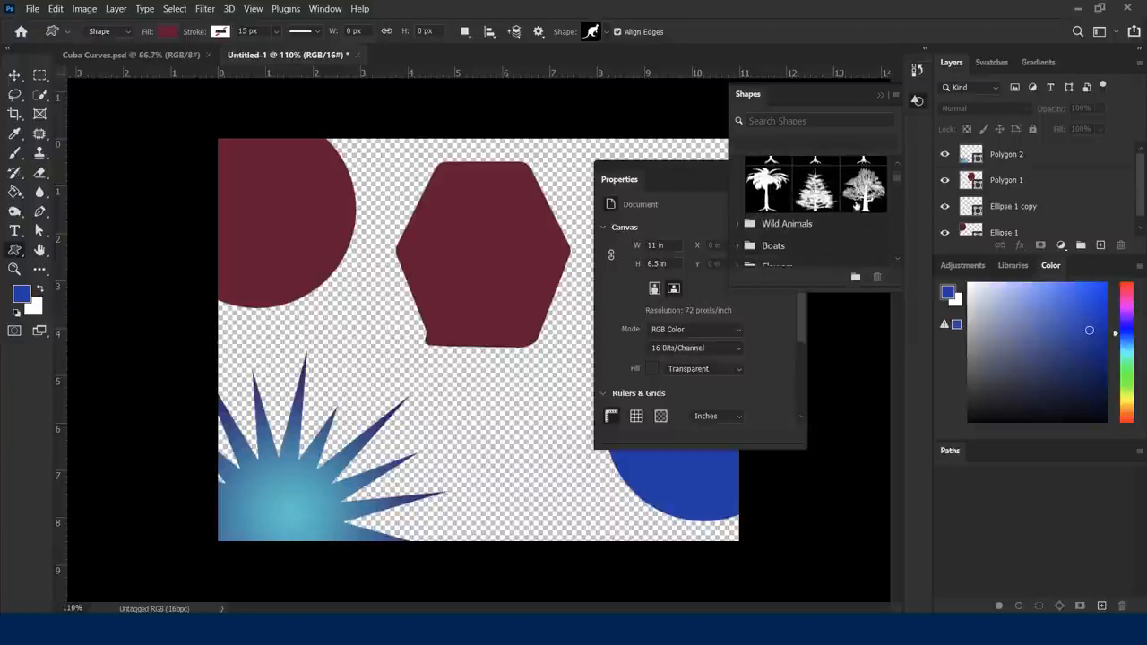
left_click_drag(863, 193, 609, 260)
left_click_drag(379, 365, 379, 365)
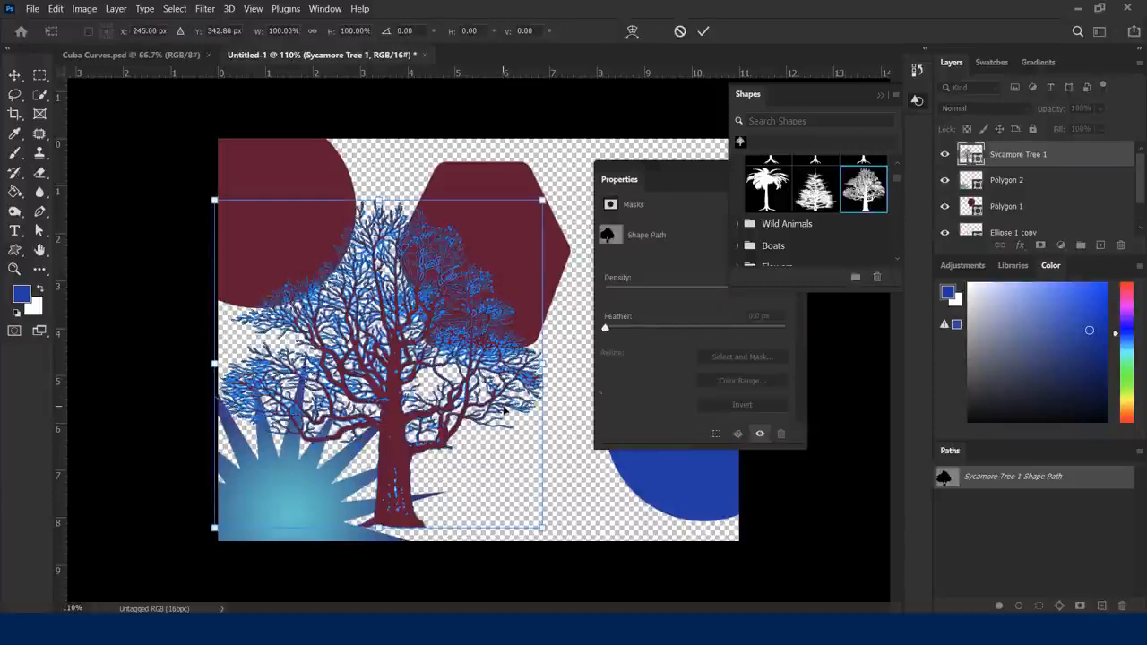
Step: Scale the tree to about 83%, move it up between the maroon circle and hexagon, and commit the transform
left_click_drag(541, 203, 489, 255)
left_click_drag(383, 518, 414, 391)
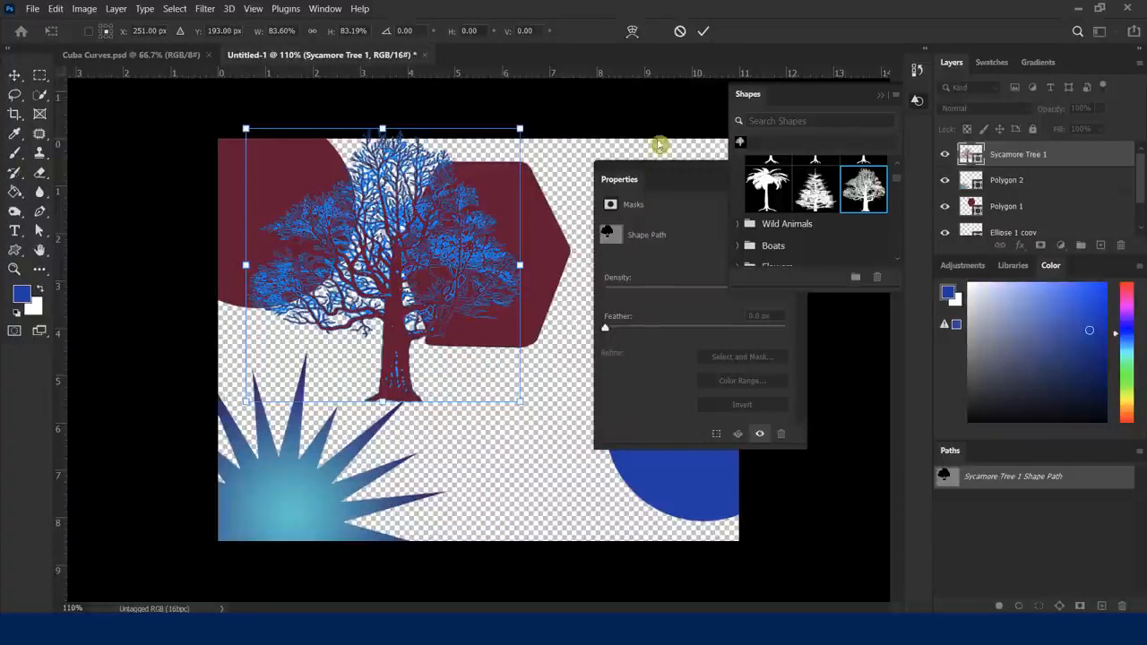
left_click(704, 30)
Step: Place the rhino from the Wild Animals group below the tree and scale it to about 62%
left_click(740, 225)
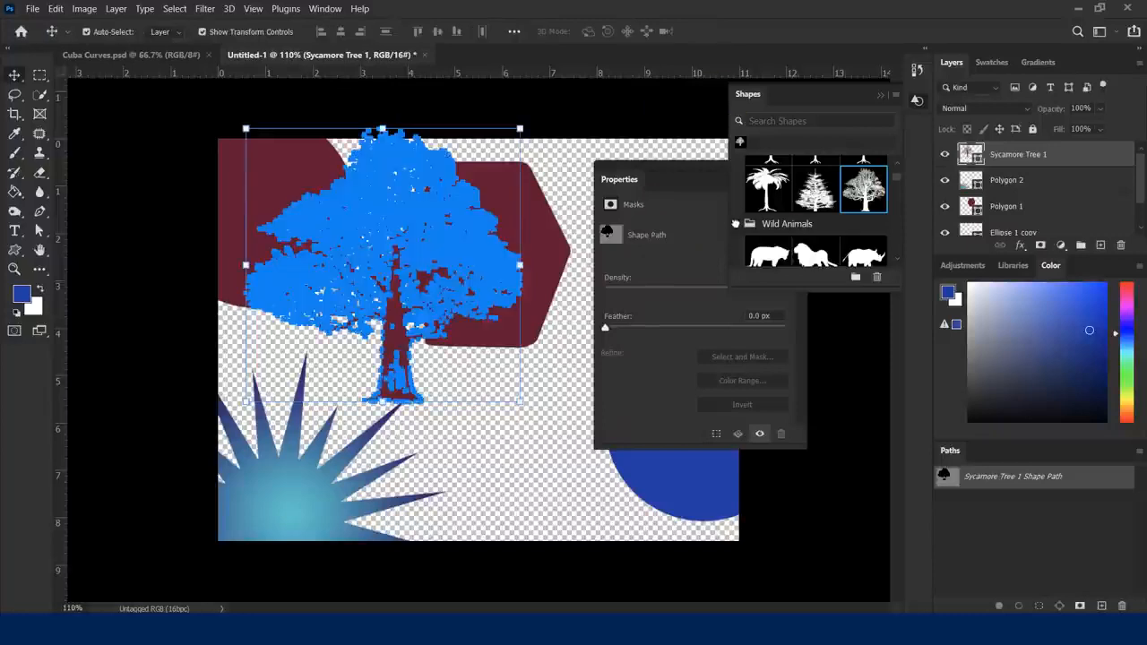
scroll(773, 215, "down", 1)
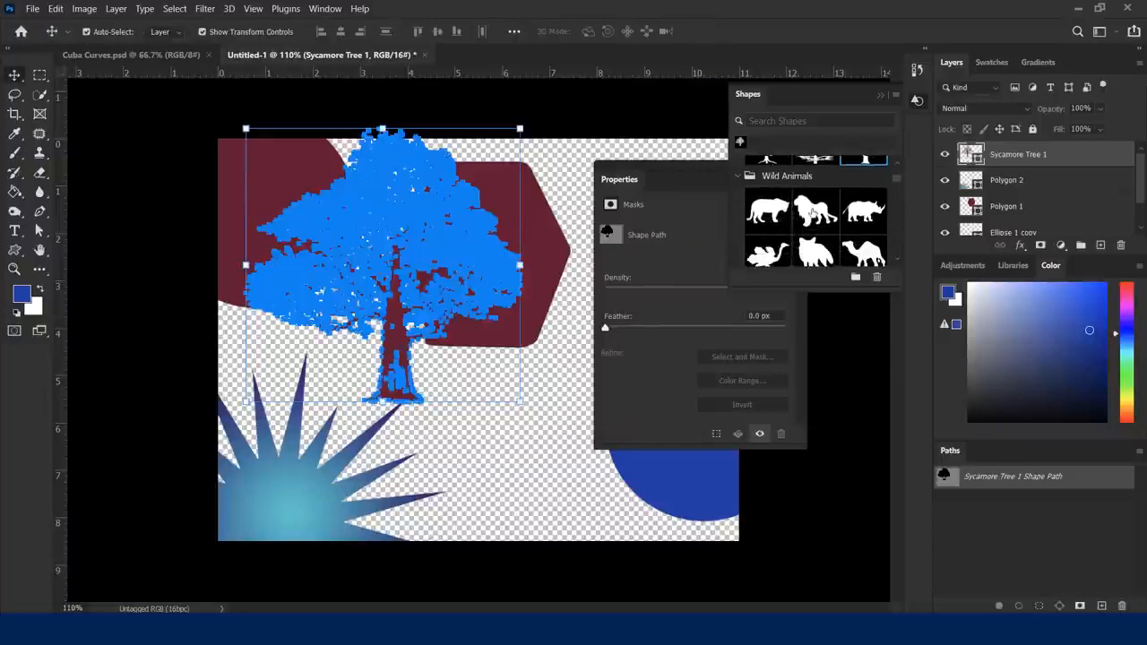
left_click(857, 213)
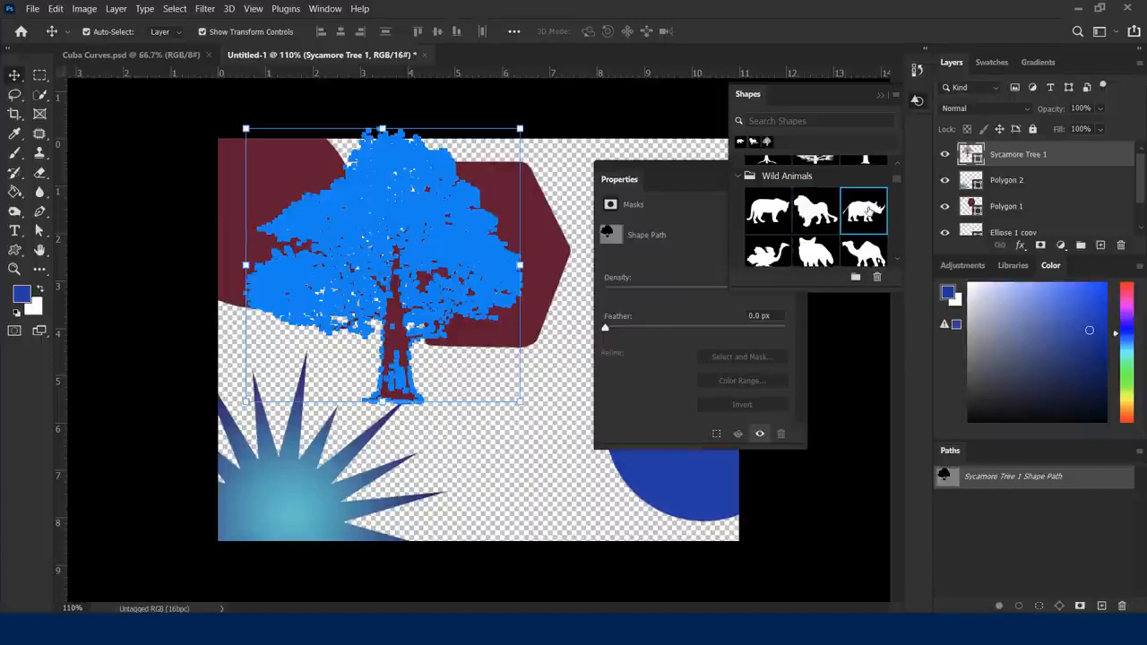
left_click_drag(863, 210, 469, 455)
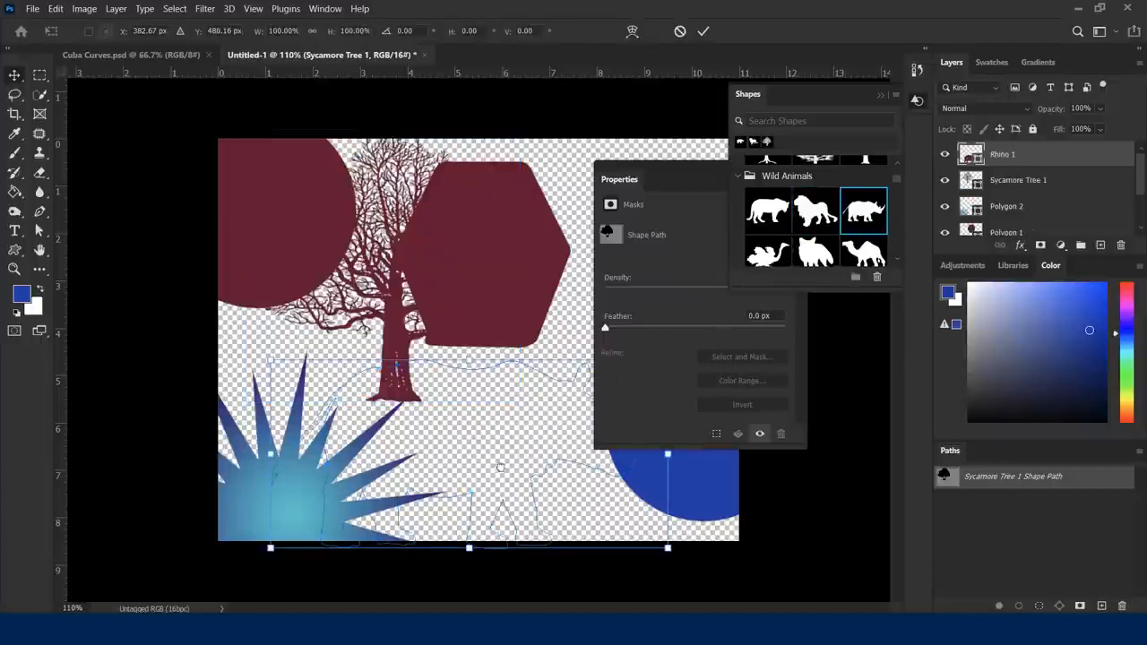
left_click_drag(271, 361, 422, 433)
left_click_drag(529, 481, 433, 428)
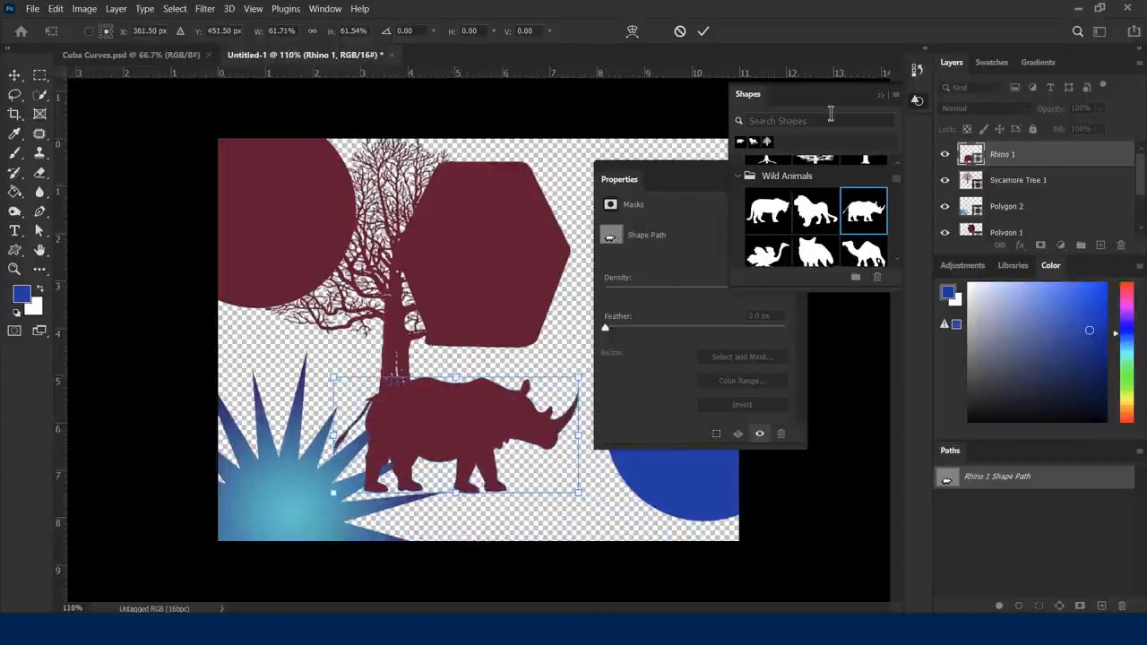
Step: Collapse the Shapes panel, move the Properties panel aside and shift the rhino right to the blue circle's edge
left_click(879, 94)
left_click_drag(722, 171, 816, 133)
left_click_drag(497, 412, 524, 402)
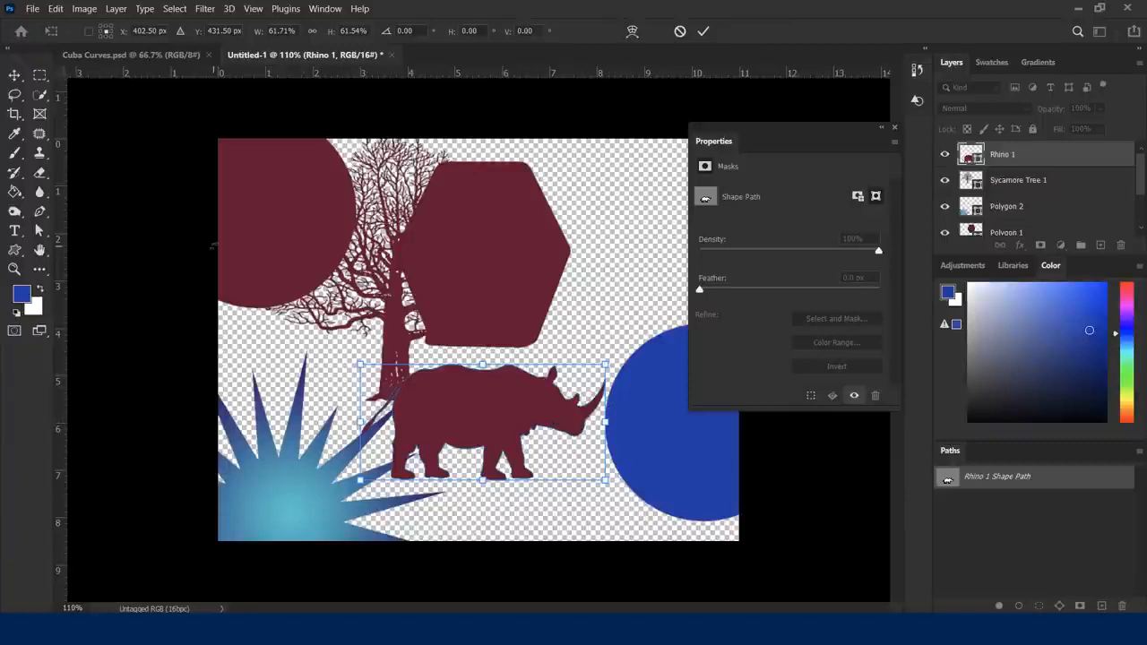
Step: Commit the rhino's placement and try to drag the anchor point at the tip of its front horn
left_click(38, 233)
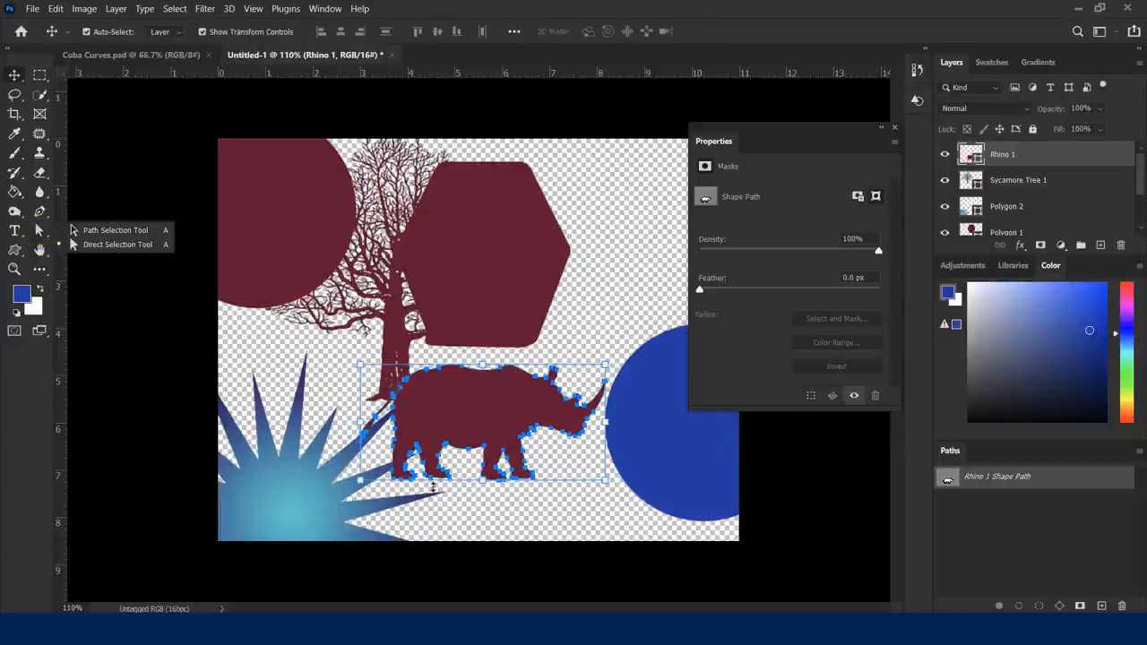
scroll(632, 427, "up", 5)
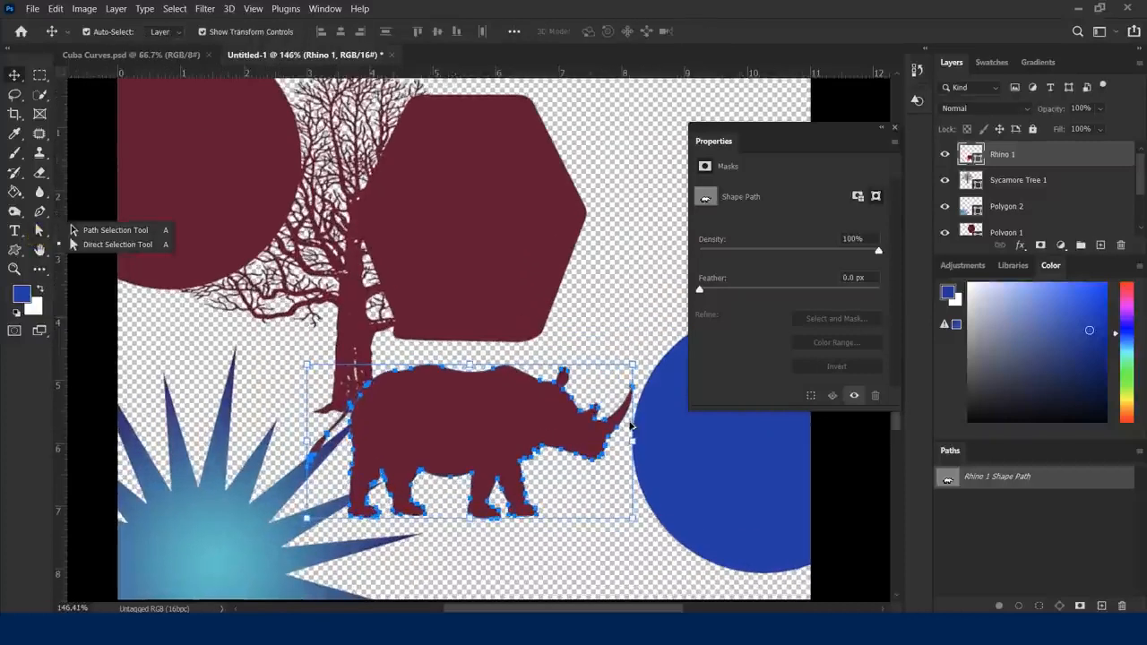
scroll(632, 428, "up", 1)
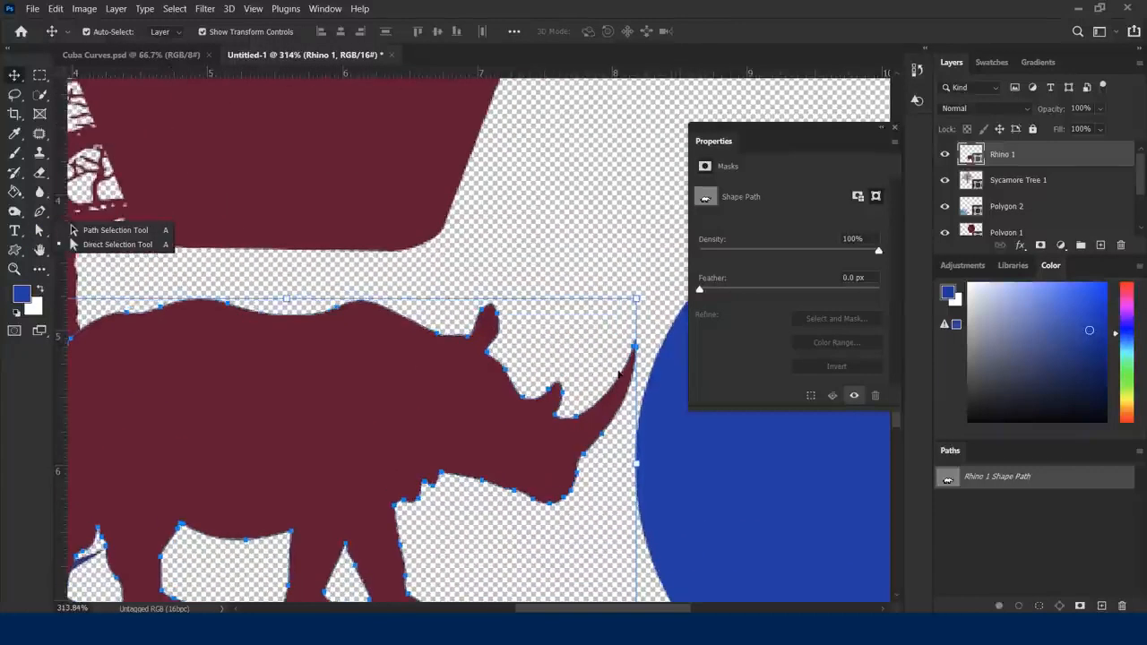
scroll(642, 361, "up", 6)
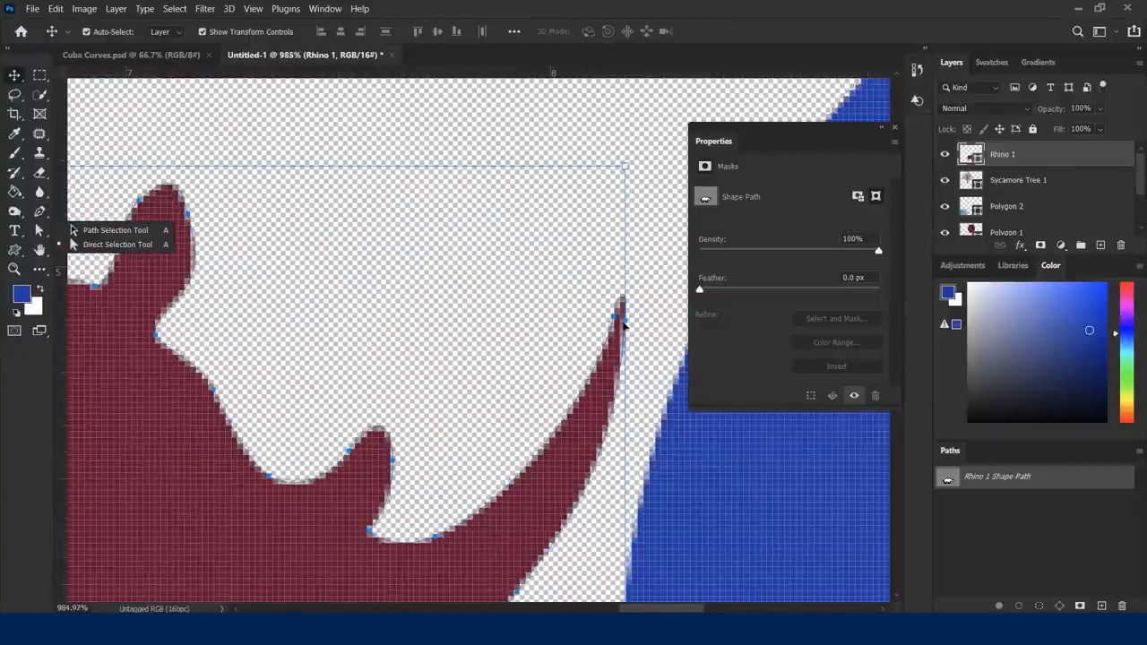
left_click(625, 326)
mouse_move(628, 323)
left_mouse_down()
mouse_move(590, 315)
mouse_move(616, 339)
left_mouse_up()
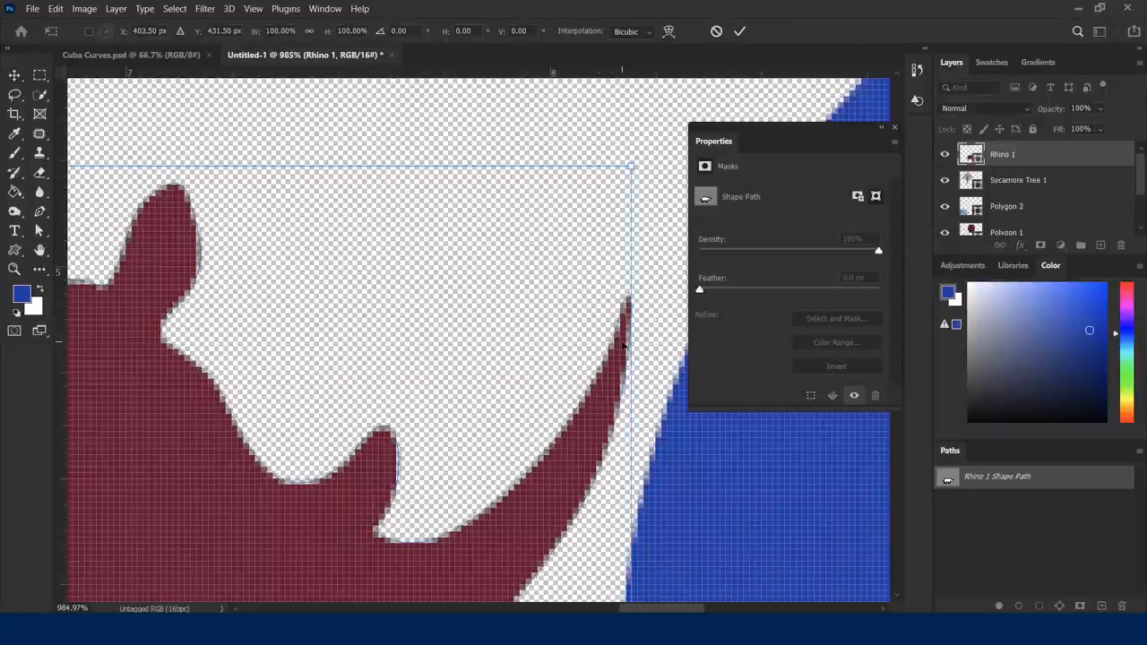
left_click(739, 31)
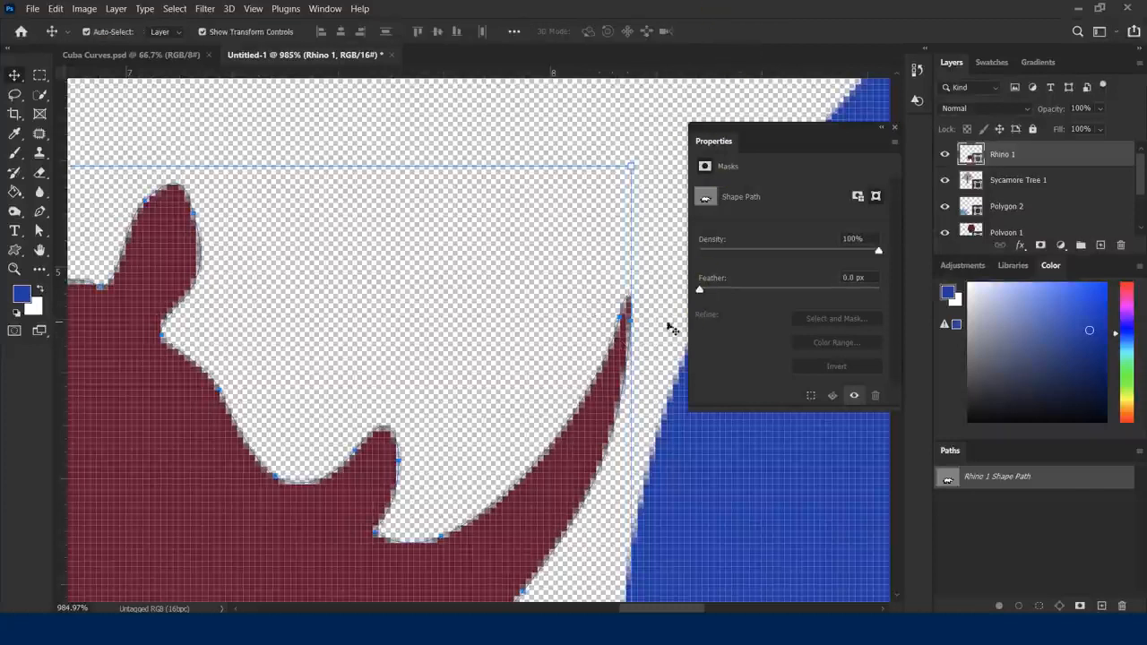
left_click(620, 318)
left_click(626, 328)
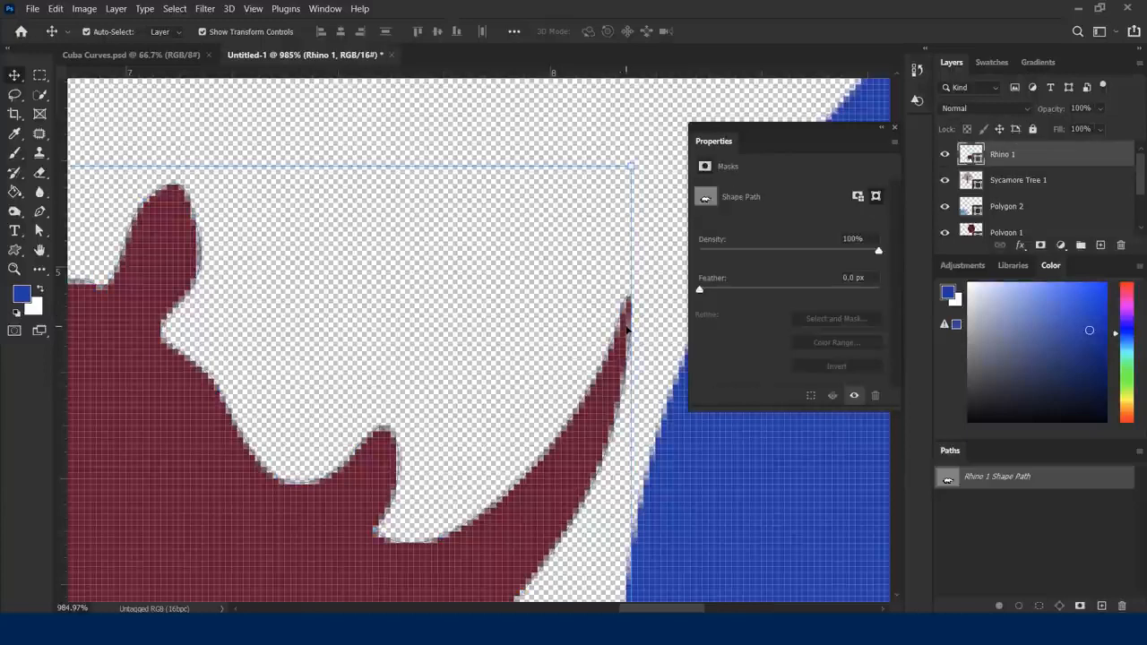
Step: With the Direct Selection tool, pull the horn tip's handle and anchor point up and right to lengthen the horn, then deselect
left_click(39, 233)
left_click(610, 346)
left_click(622, 320)
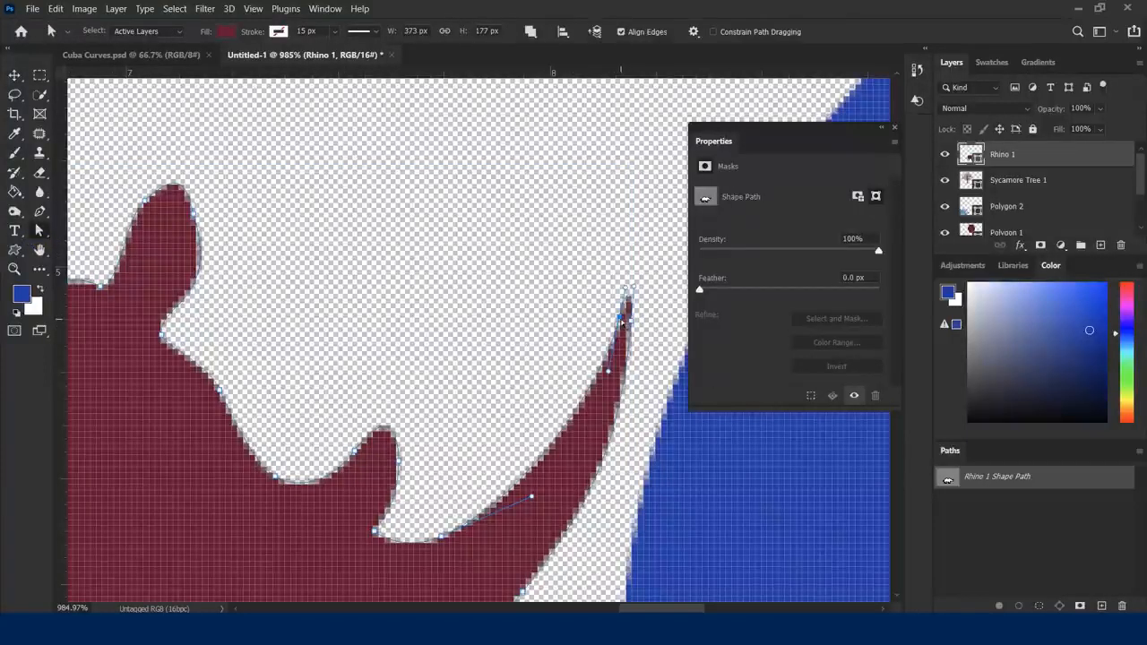
left_click_drag(626, 285, 646, 223)
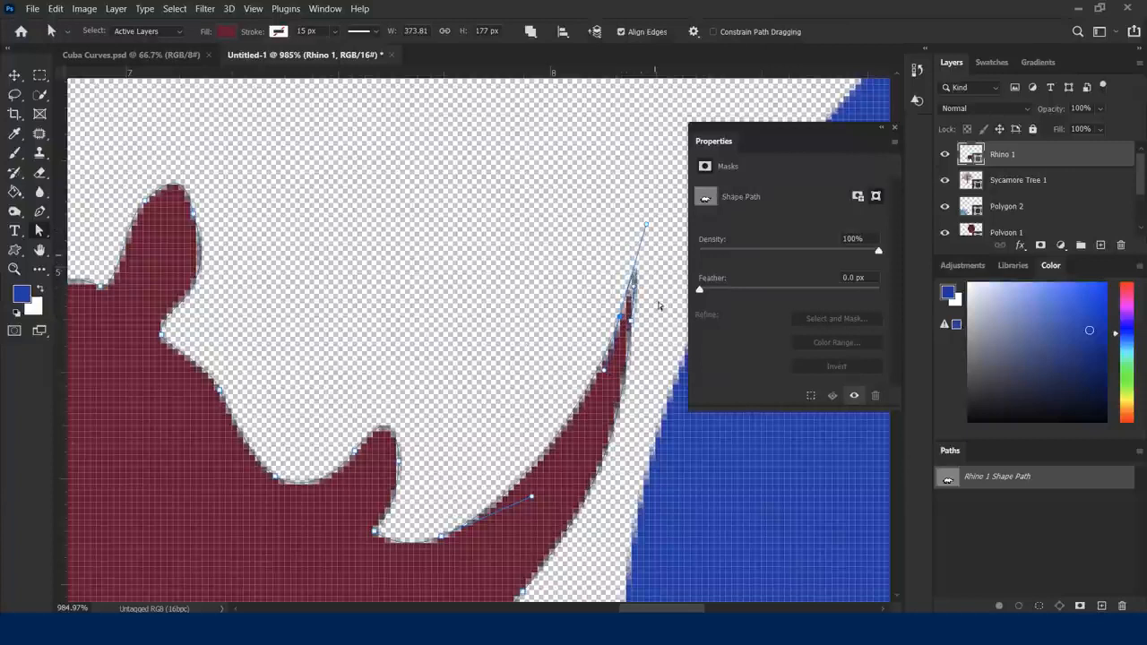
left_click(632, 327)
left_click_drag(631, 327, 661, 190)
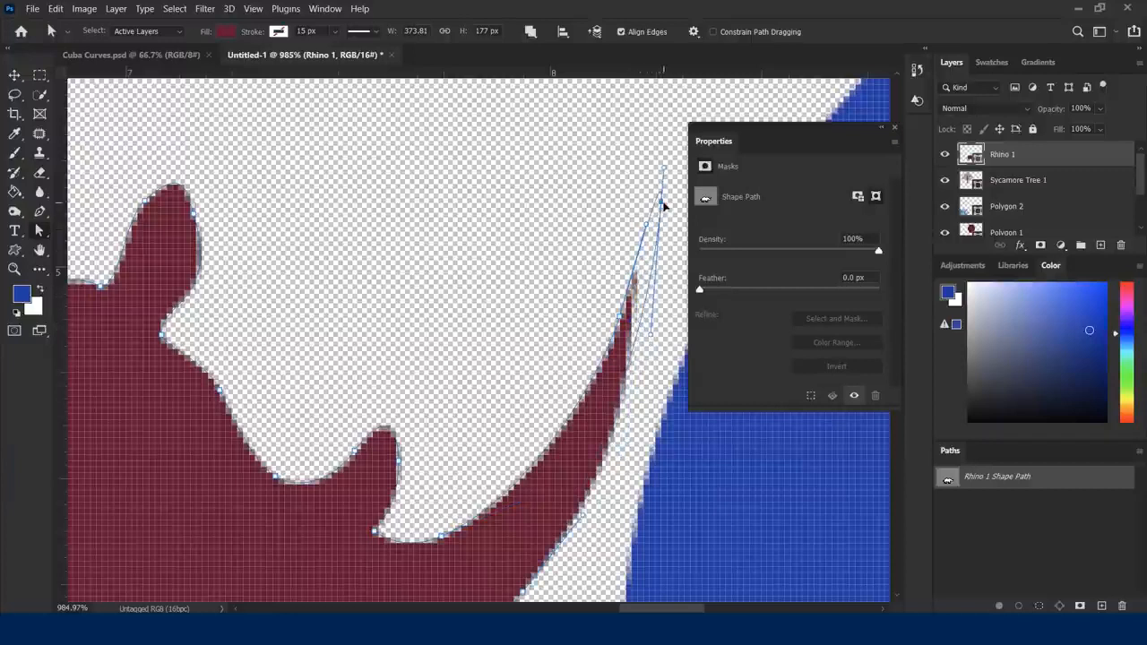
left_click(371, 451)
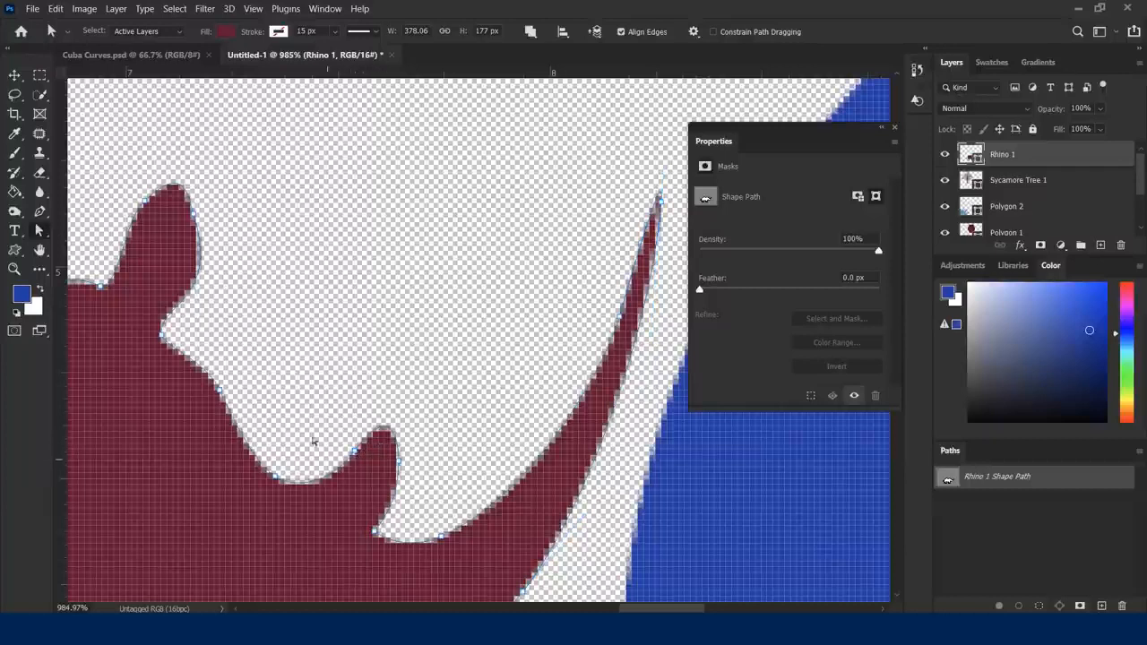
Step: Move the whole rhino right with the Move tool so that its horn overlaps the blue circle
scroll(438, 435, "down", 5)
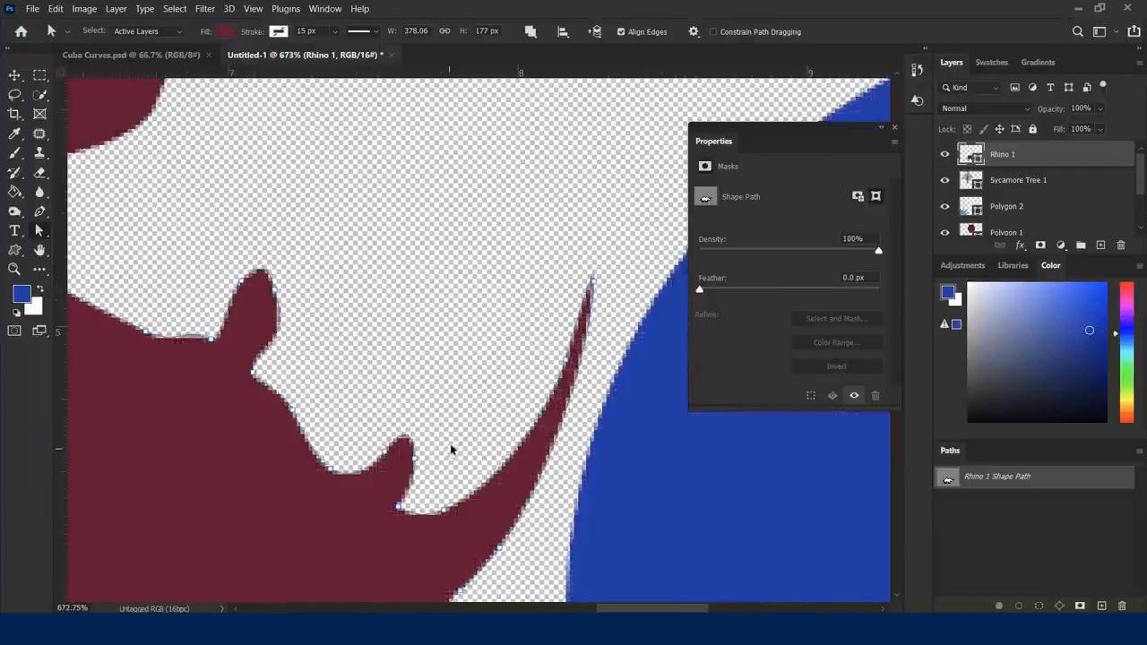
scroll(454, 444, "down", 6)
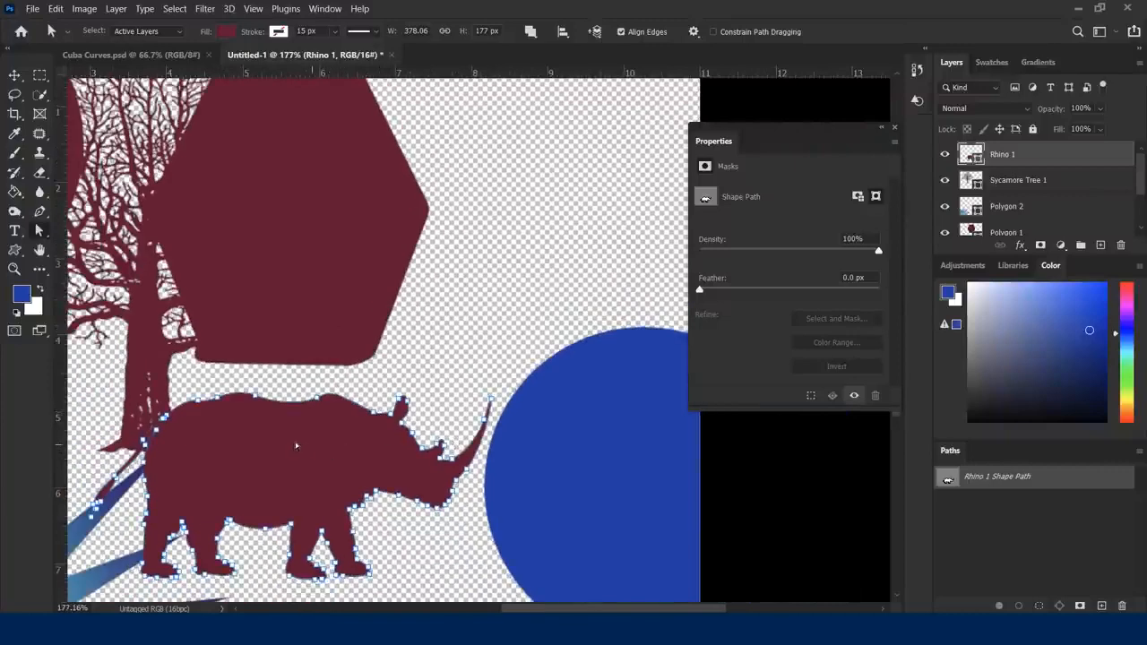
left_click(15, 77)
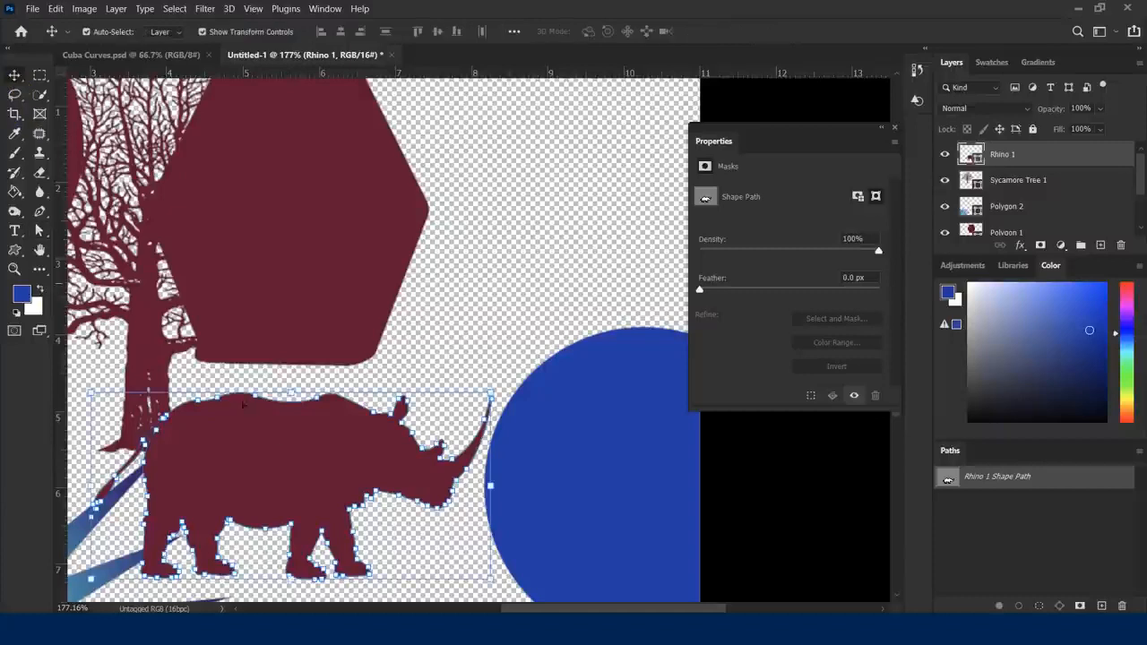
left_click_drag(281, 445, 346, 429)
scroll(347, 429, "down", 4)
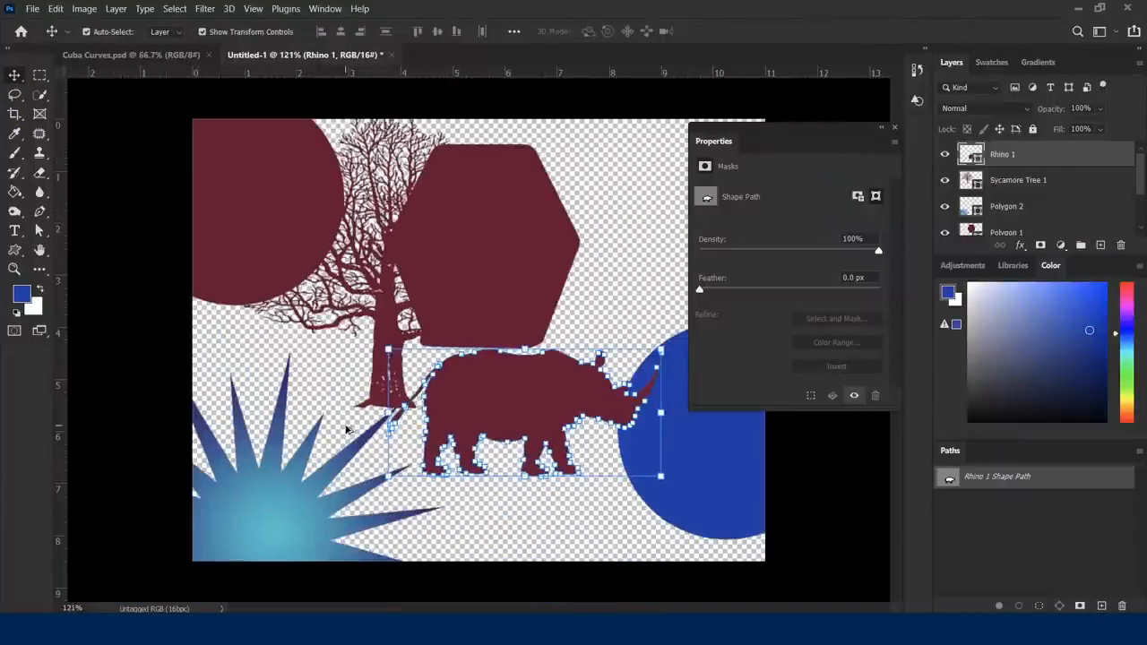
Step: Move the star up, bring it into Cuba Curves.psd over the window, scale it to 130.30% and commit
left_click_drag(316, 499, 353, 395)
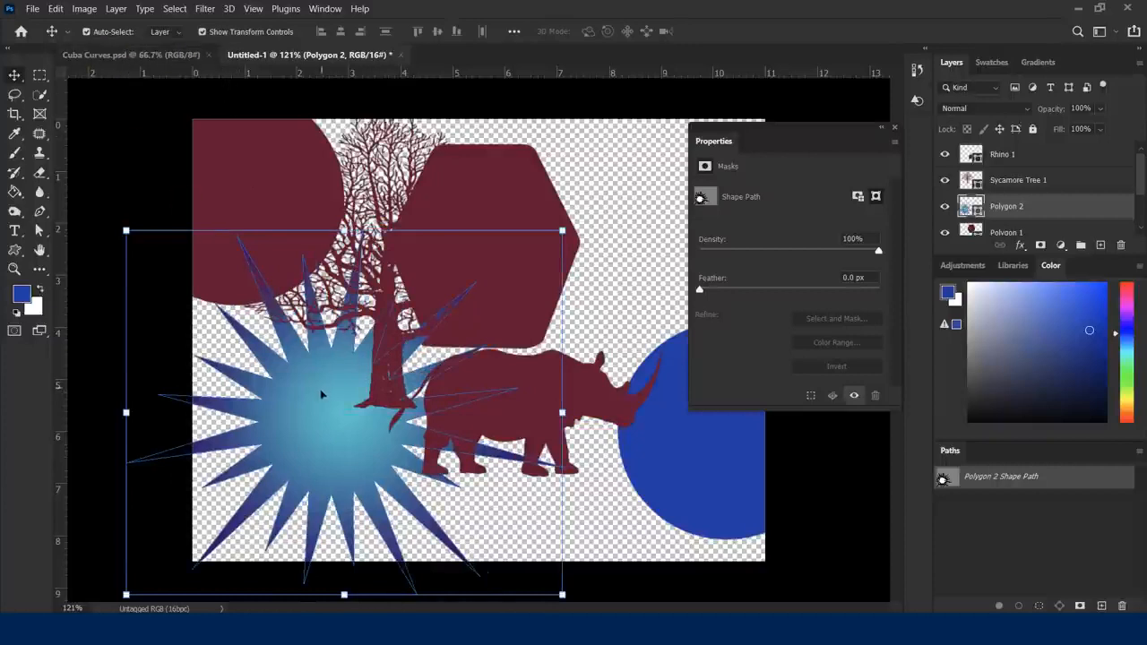
left_click_drag(329, 405, 482, 352)
left_click_drag(362, 247, 289, 186)
left_click_drag(421, 319, 411, 331)
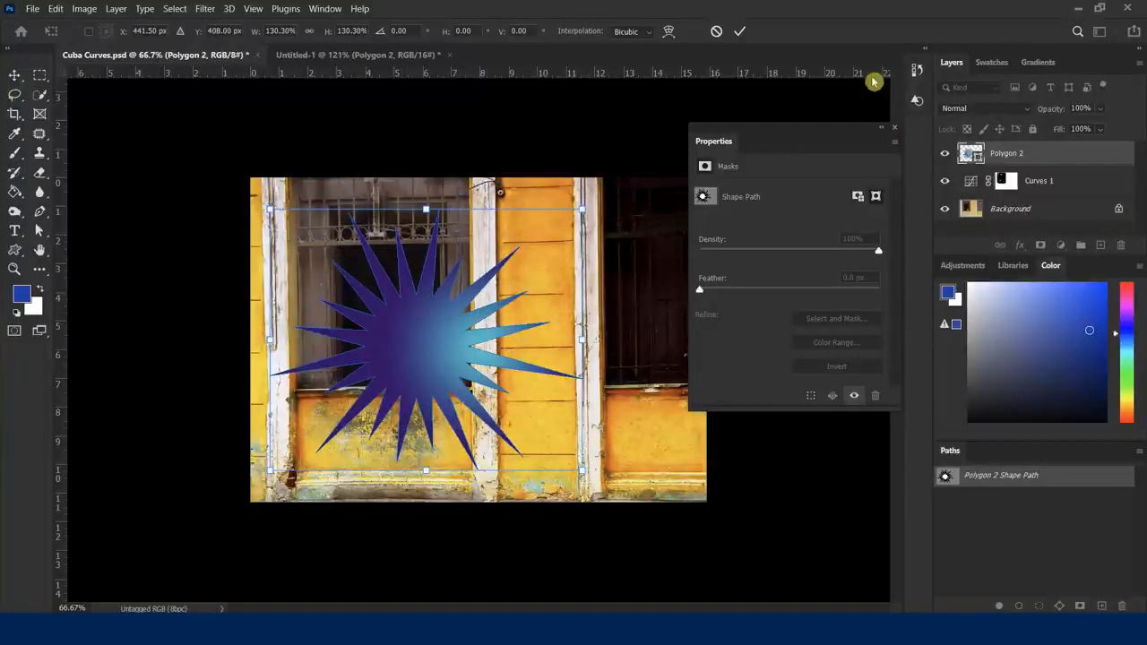
left_click(739, 31)
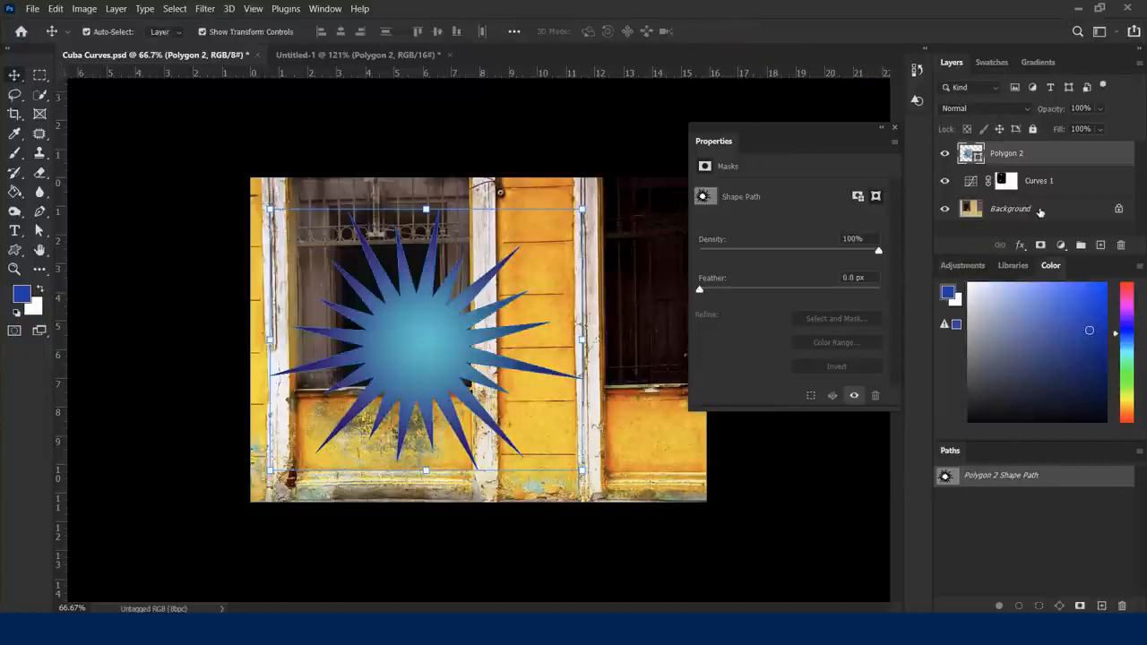
Step: Unlock the Background photo layer and move it above the star layer to the top of the stack
left_click(1049, 213)
left_click(1118, 209)
left_click_drag(1040, 209, 1018, 154)
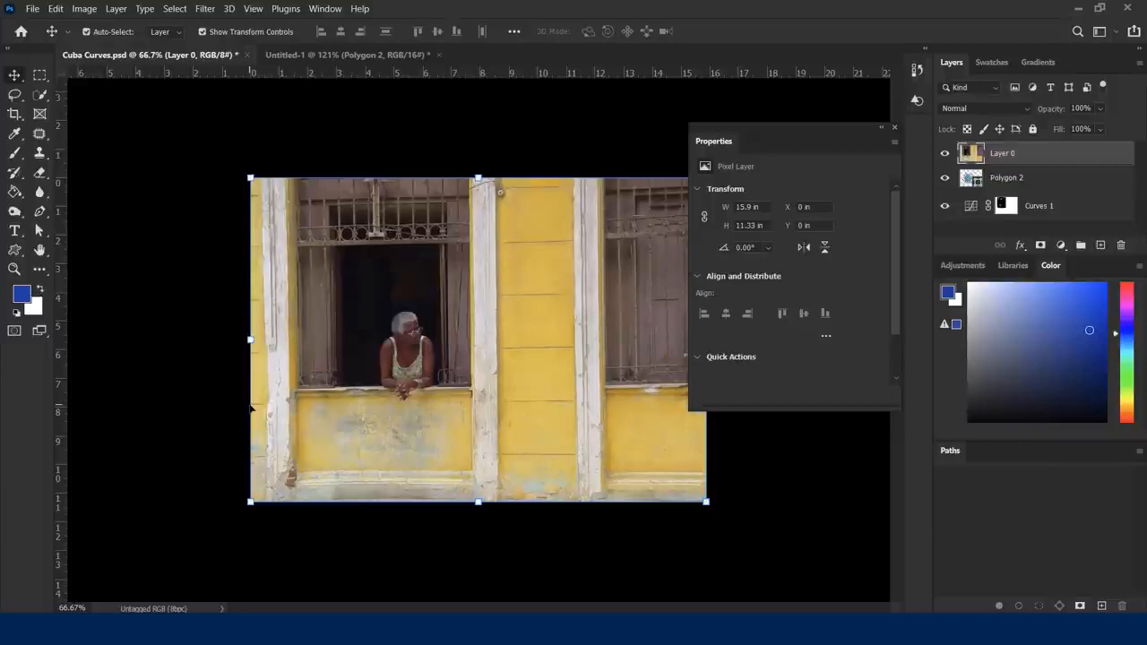
Step: Clip the photo layer to the star shape, shift the photo 0.28 in to the right and deselect it
left_click(1035, 165, "alt")
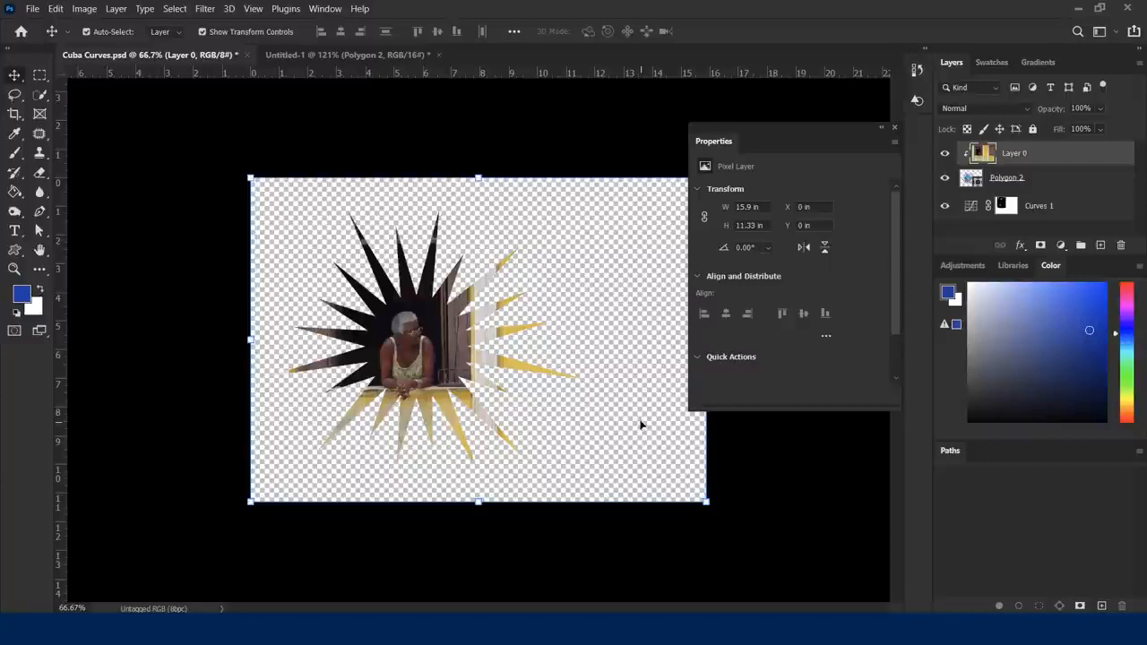
left_click_drag(421, 338, 429, 338)
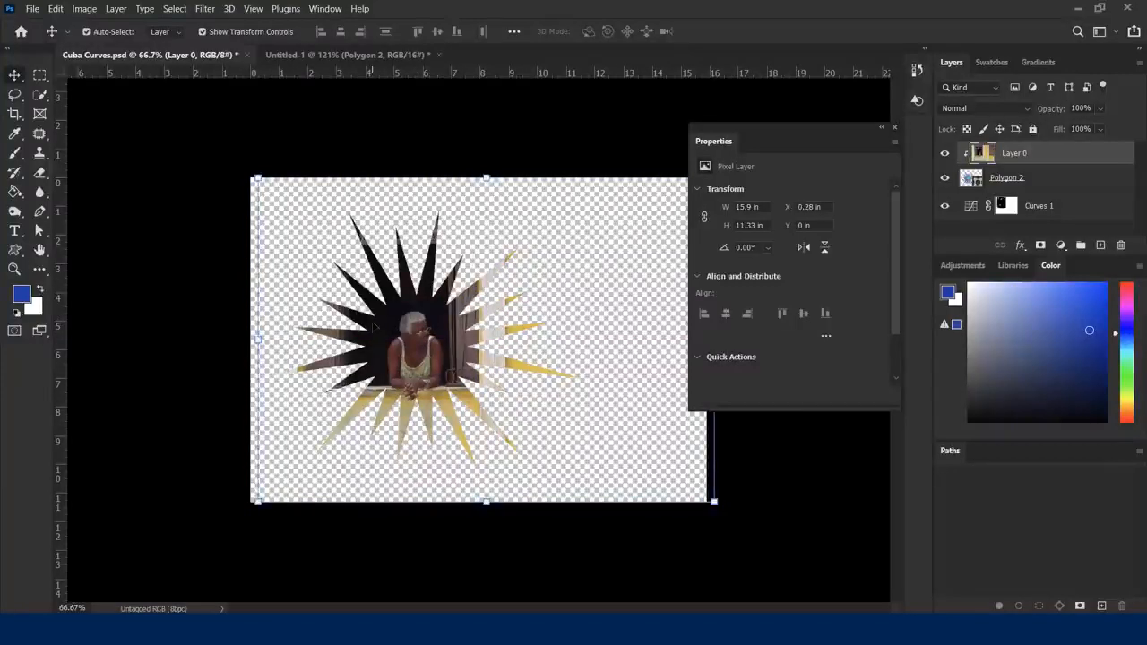
left_click(170, 265)
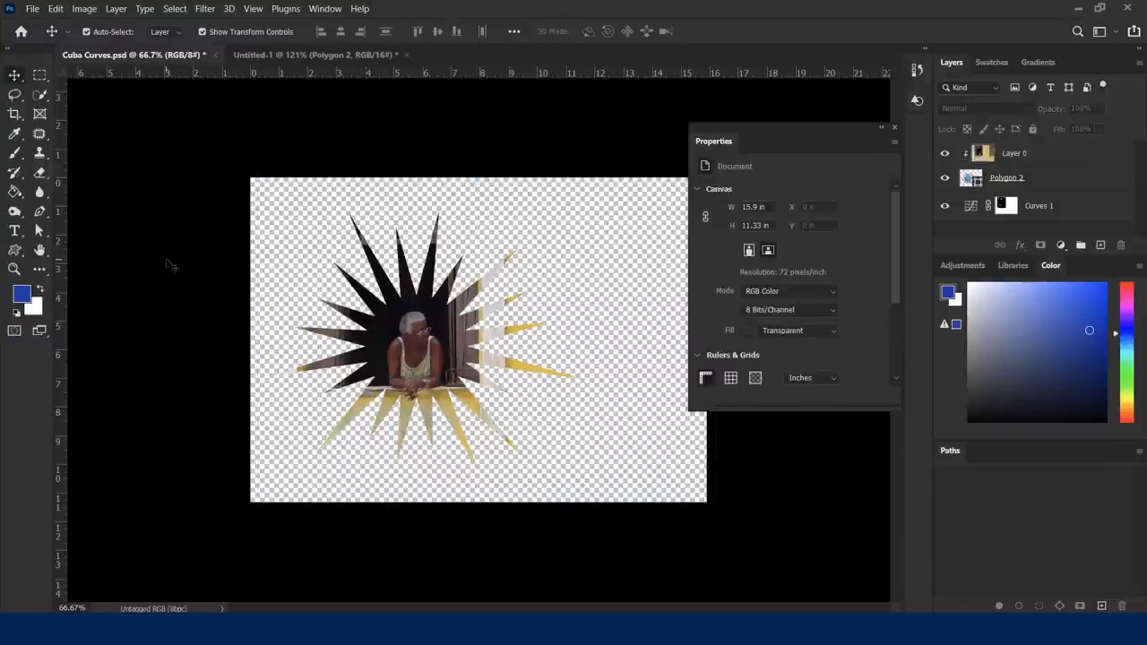
Step: Add a crimson (#a80b46) Solid Color fill layer, place it directly below the star layer and deselect
left_click(1066, 246)
left_click(1058, 261)
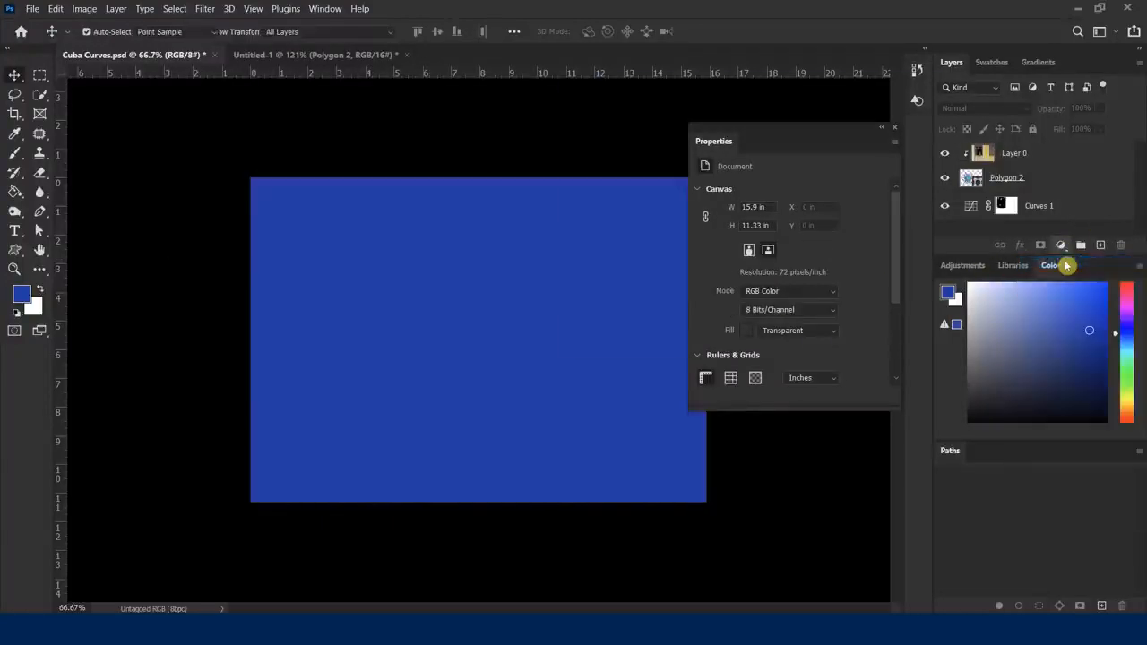
left_click(740, 121)
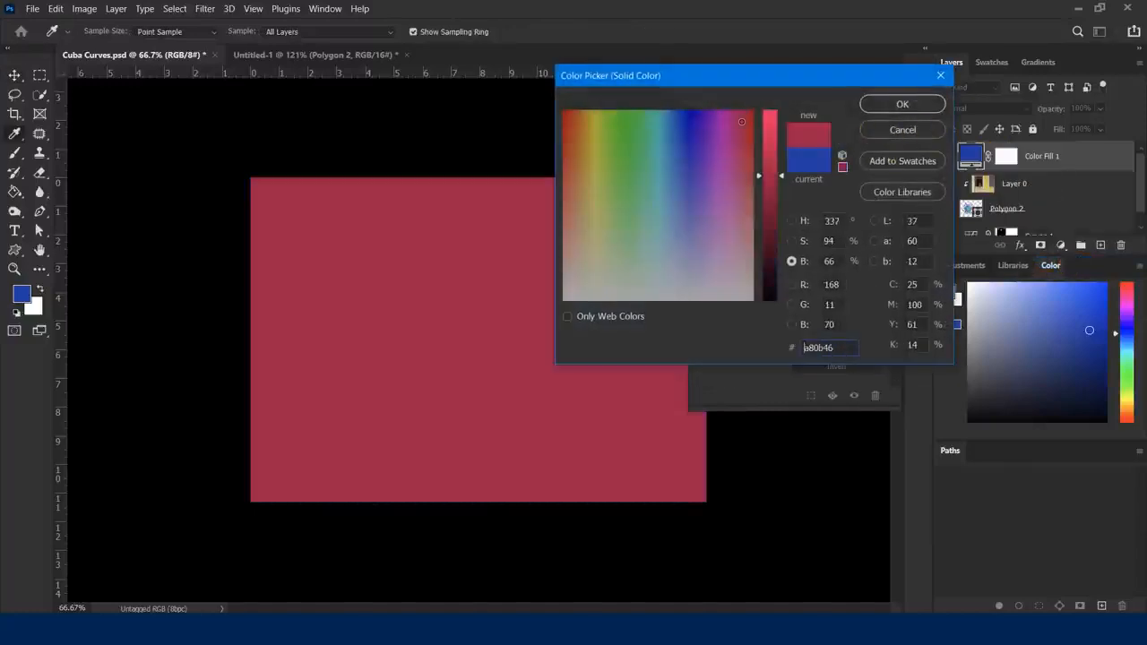
left_click(878, 106)
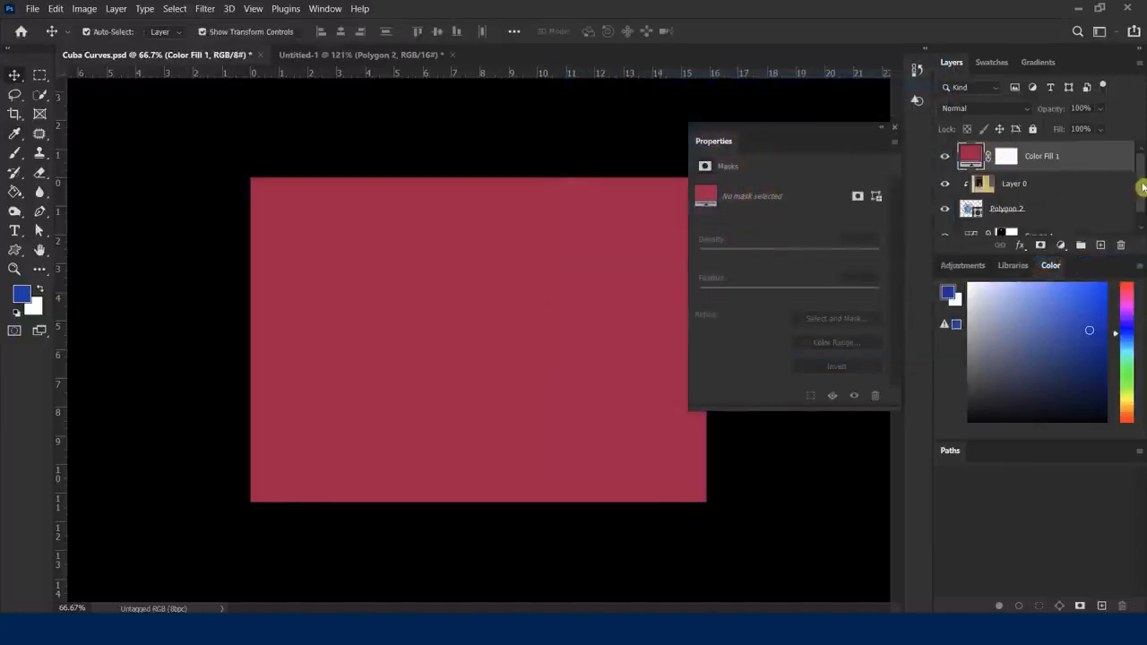
scroll(1145, 193, "down", 1)
left_click_drag(1061, 150, 1062, 200)
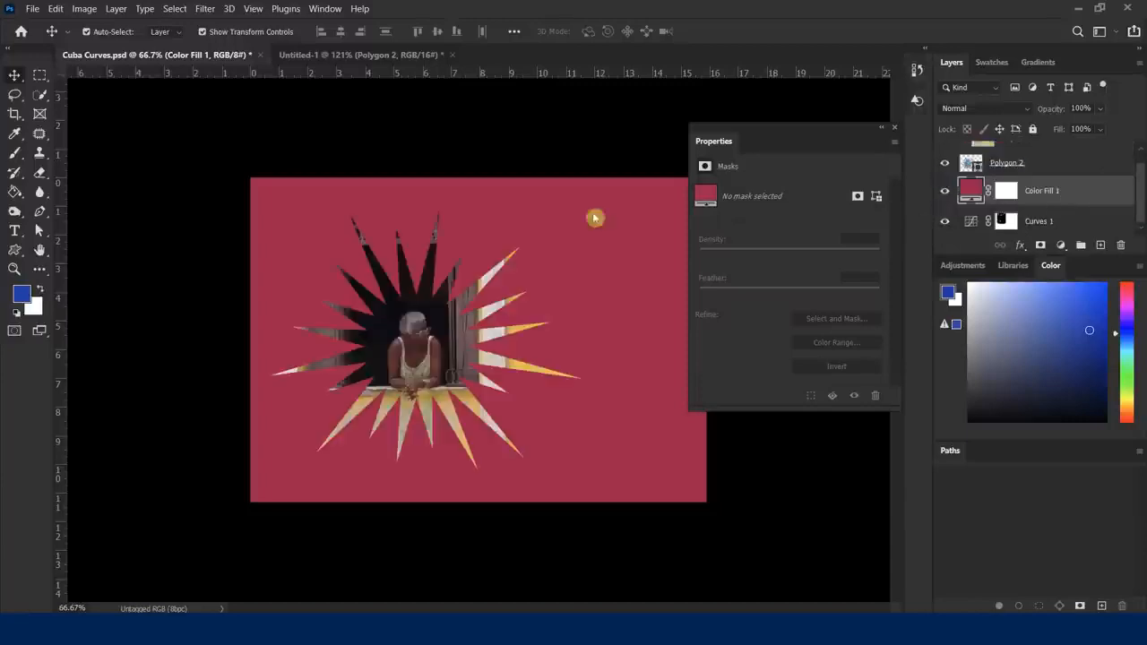
left_click(157, 175)
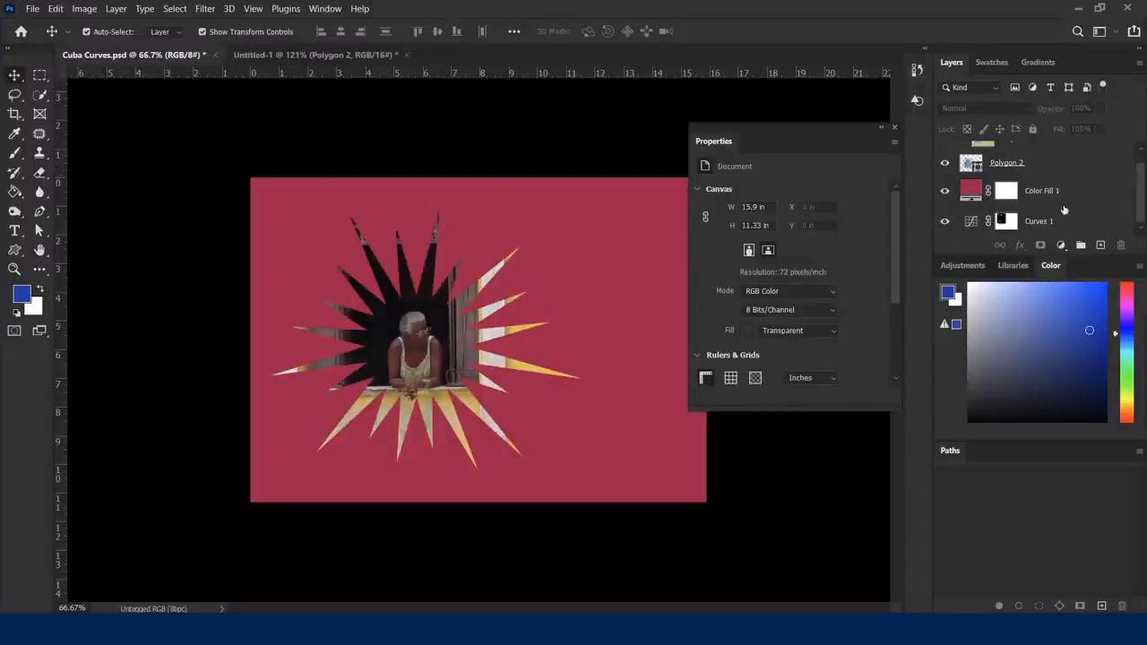
Step: Add a Radial Gradient fill layer from blue to transparent and place it between the star and the solid color fill
left_click(1060, 246)
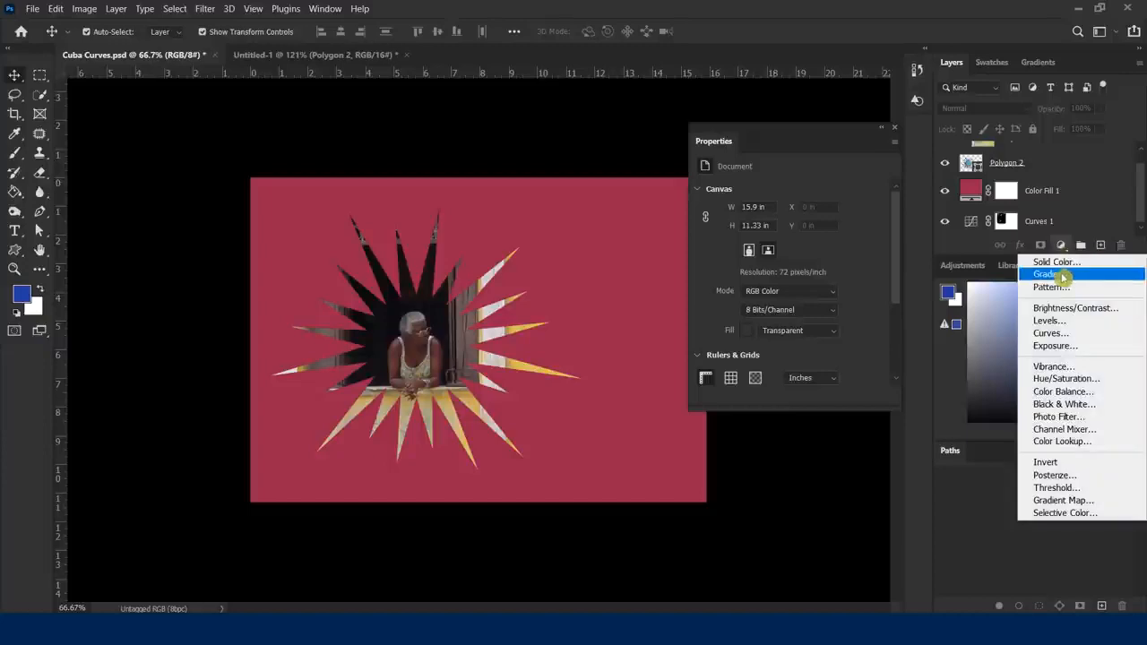
left_click(1062, 276)
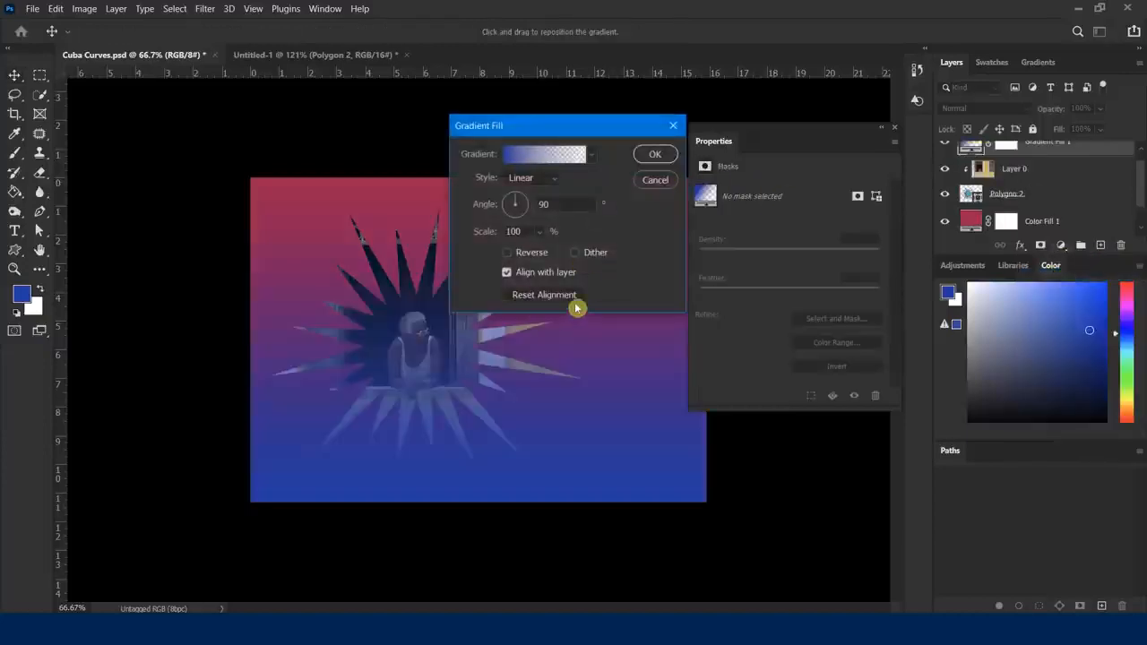
left_click(549, 179)
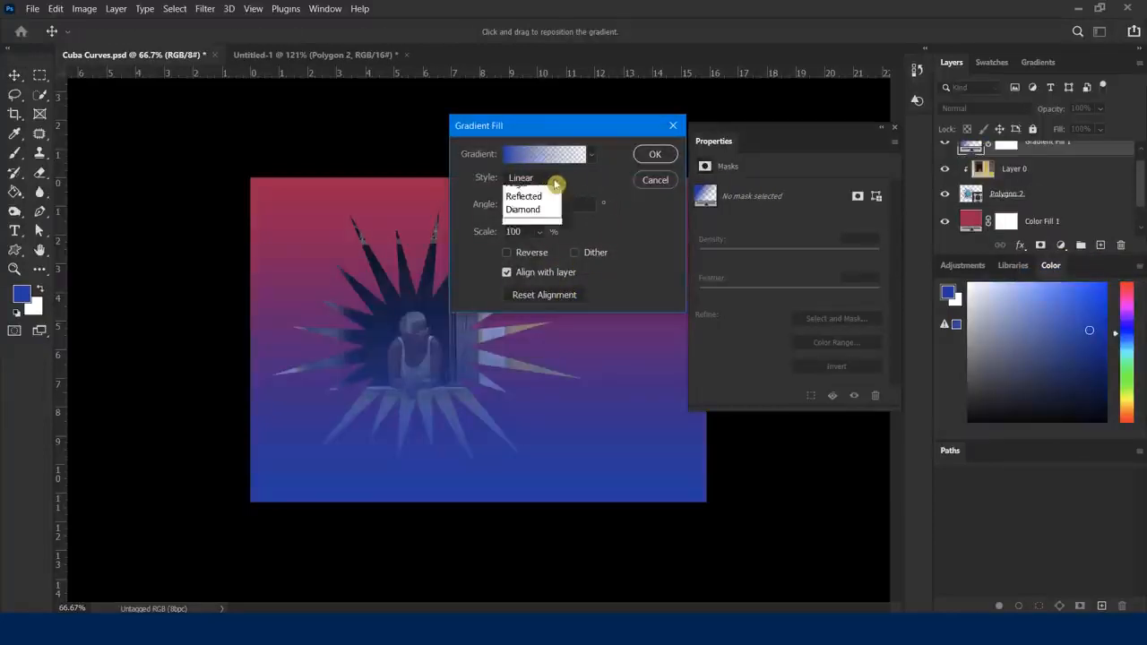
left_click(536, 207)
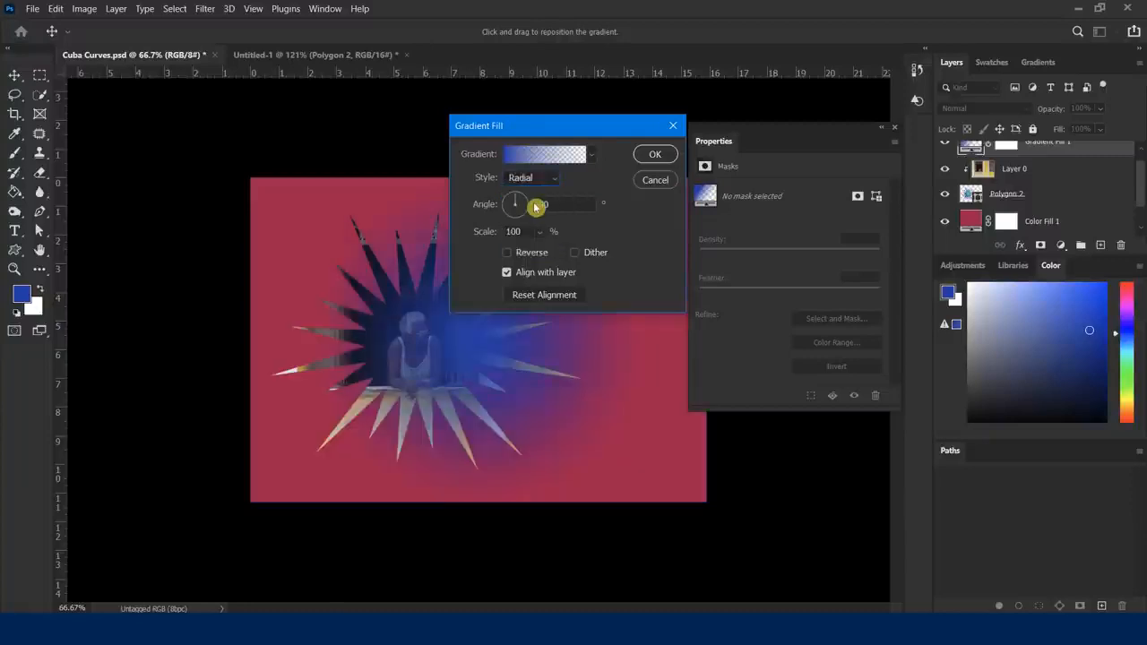
left_click(655, 158)
left_click_drag(1045, 157, 1054, 229)
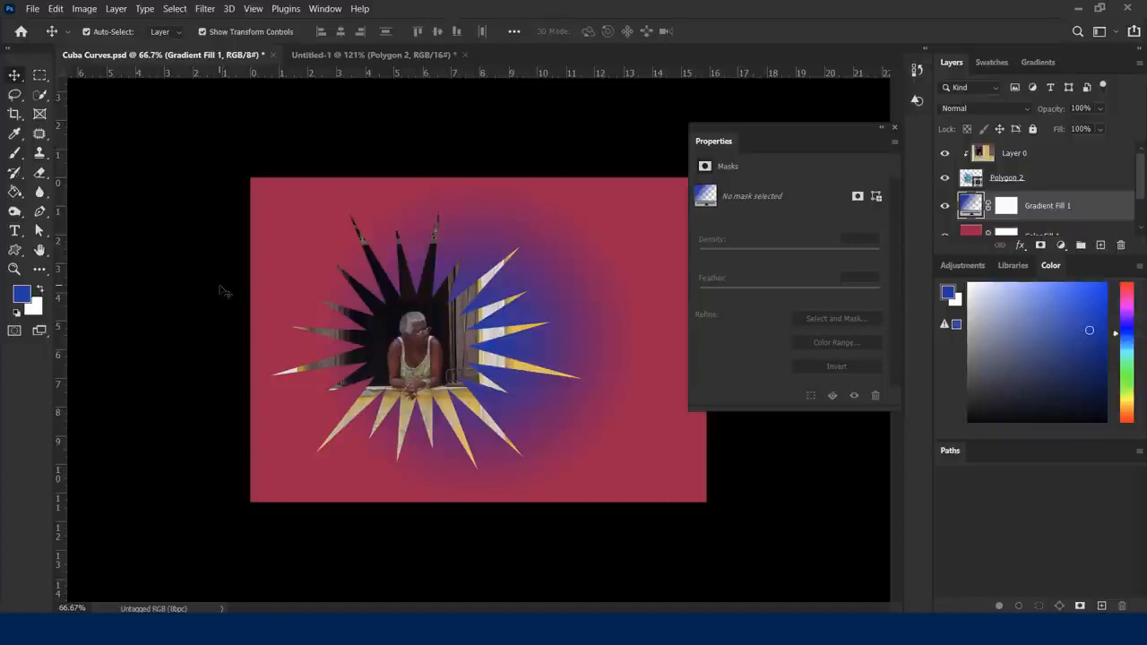
Step: With the Direct Selection tool, pull several of the star's upper, lower and left spike tips outward to lengthen them, then deselect
left_click(443, 332)
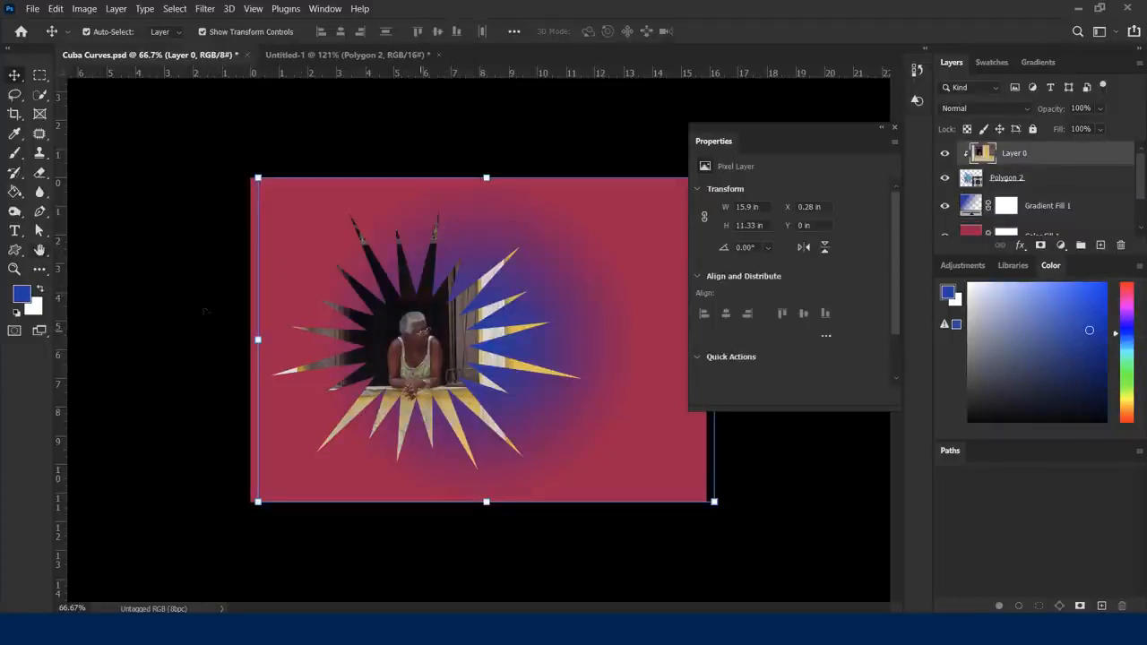
left_click(39, 232)
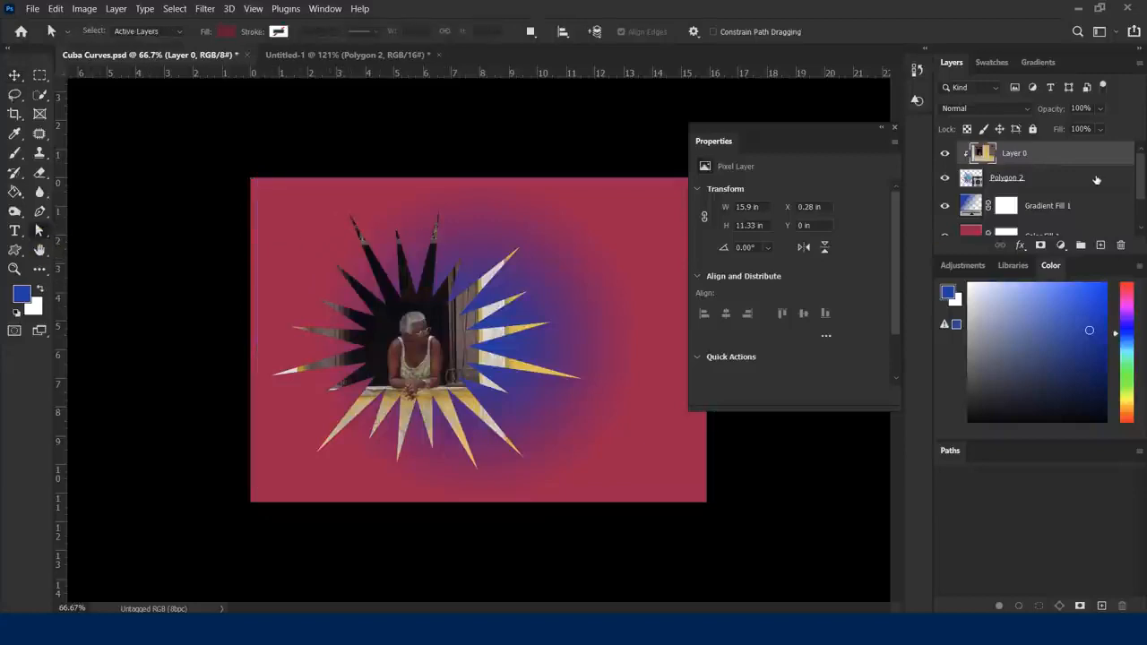
left_click(1098, 180)
left_click(441, 217)
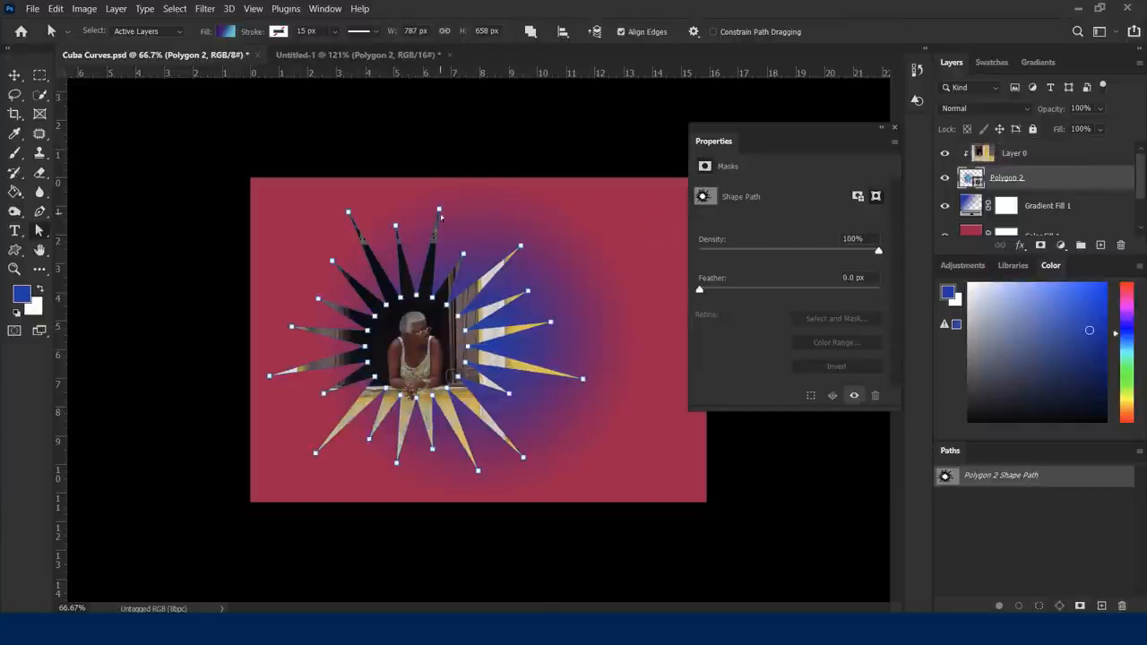
left_click_drag(440, 207, 445, 194)
left_click_drag(397, 227, 391, 201)
left_click_drag(393, 498, 394, 496)
left_click_drag(434, 462, 435, 465)
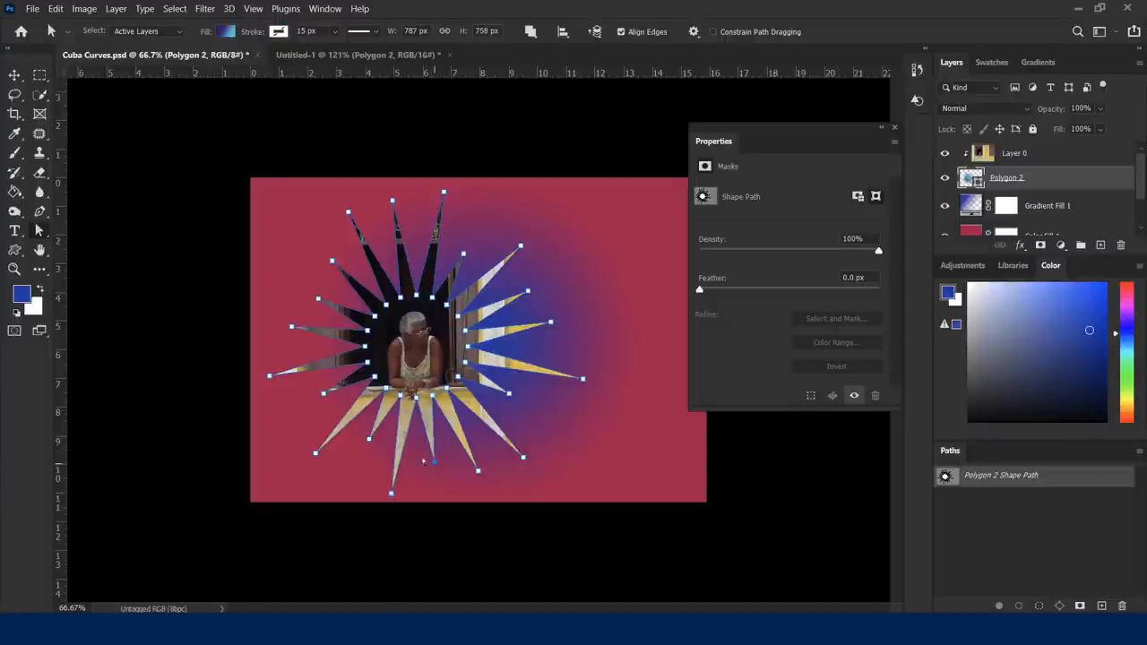
left_click_drag(369, 440, 354, 481)
left_click_drag(318, 298, 284, 276)
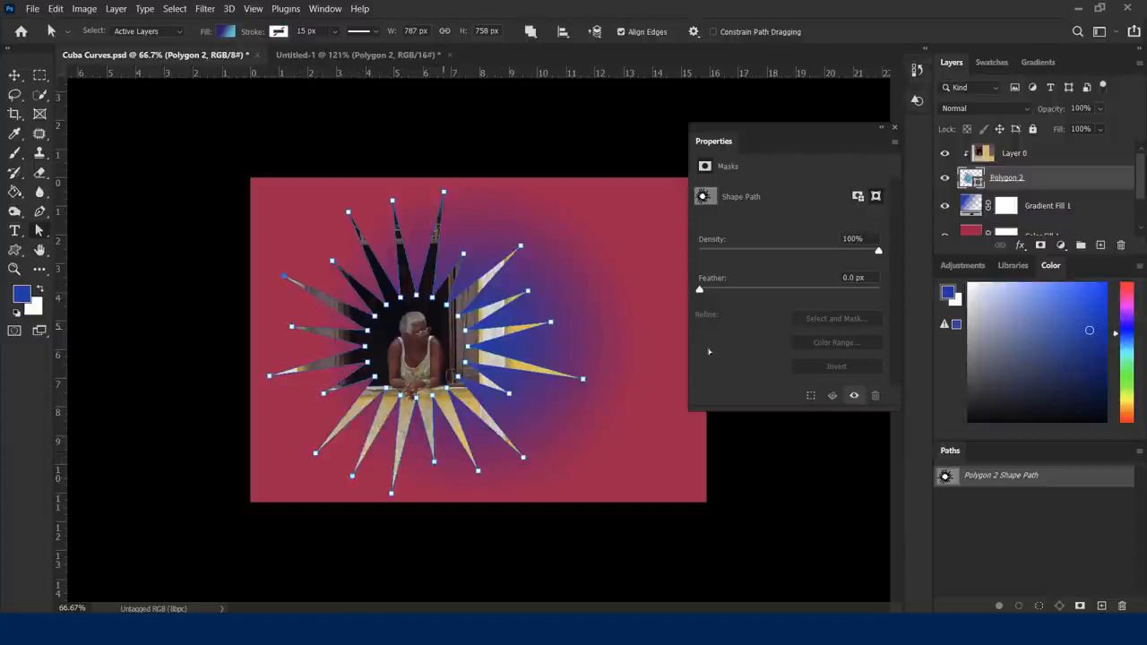
left_click(610, 287)
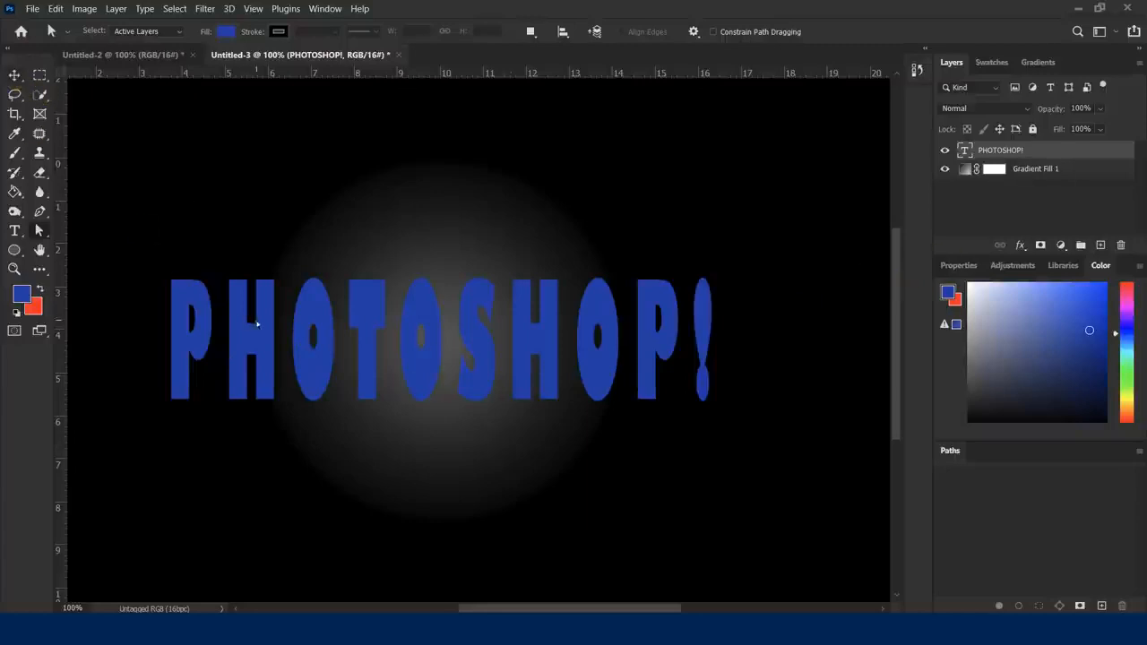
Step: Float the Layers panel beside the artwork in Untitled-3 and convert the PHOTOSHOP! text layer to a shape
left_click(14, 75)
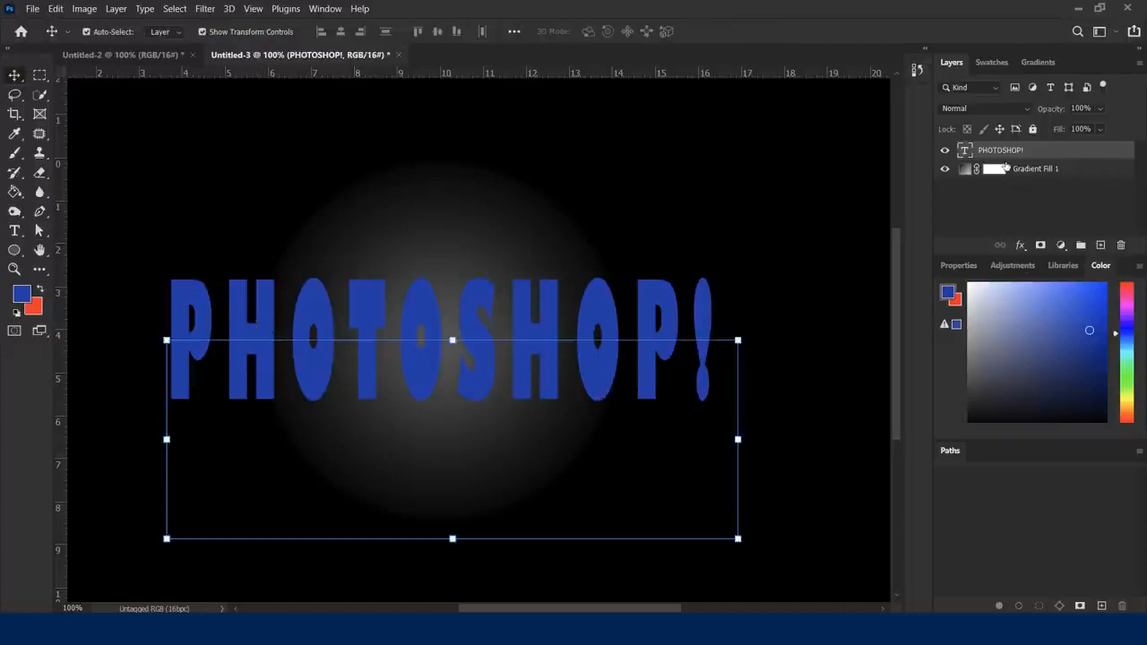
left_click_drag(957, 72, 752, 136)
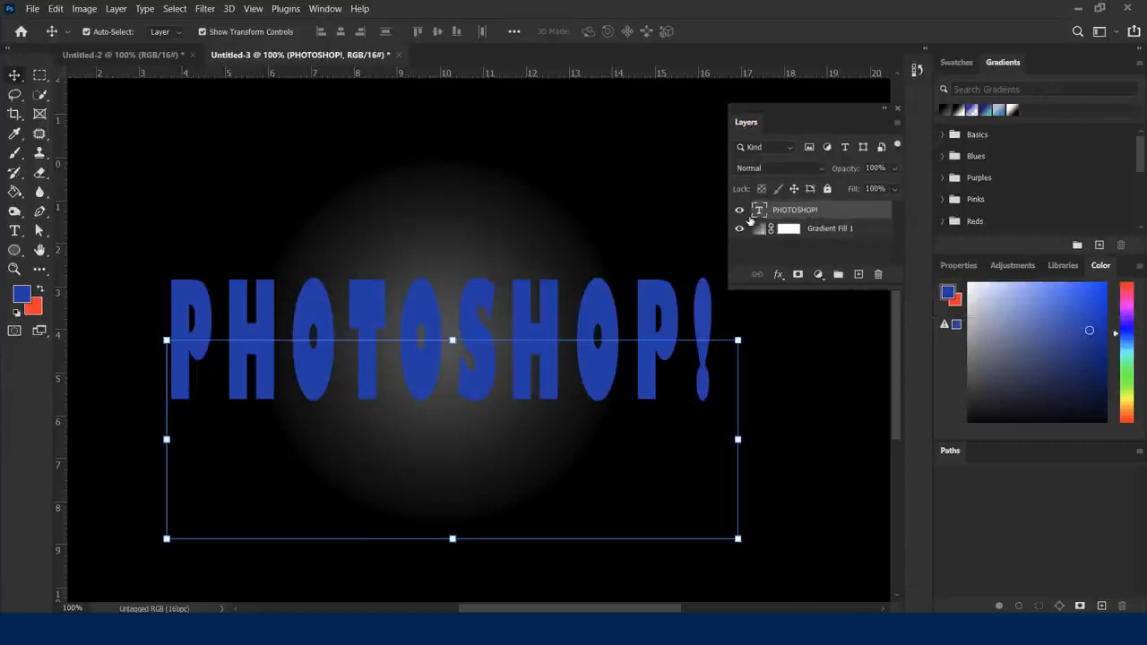
right_click(834, 214)
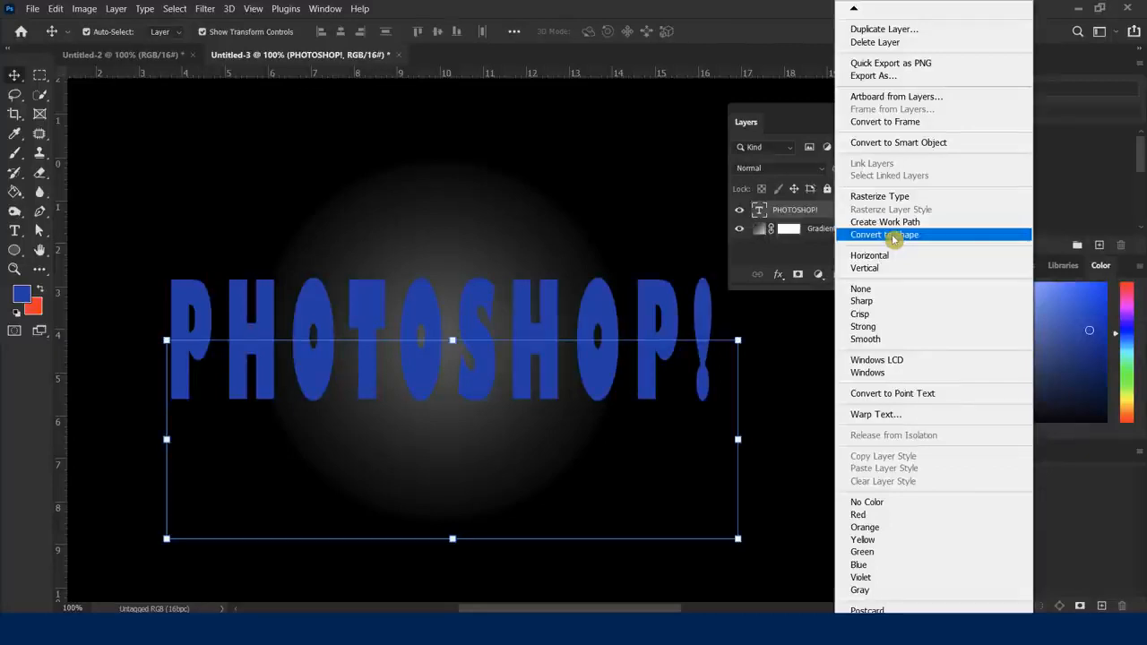
left_click(868, 242)
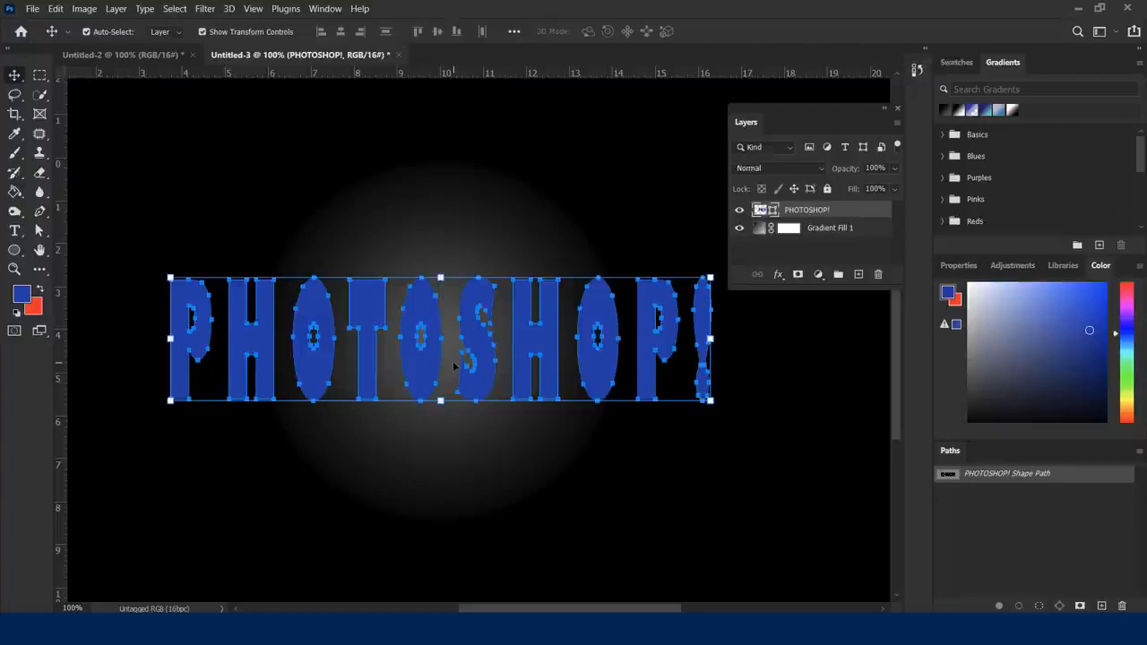
Step: Examine the anchor points of the converted letters one by one with the Direct Selection tool, from the first P to the last O
left_click(39, 232)
left_click(130, 243)
left_click(186, 298)
left_click(251, 363)
left_click(312, 323)
left_click(359, 312)
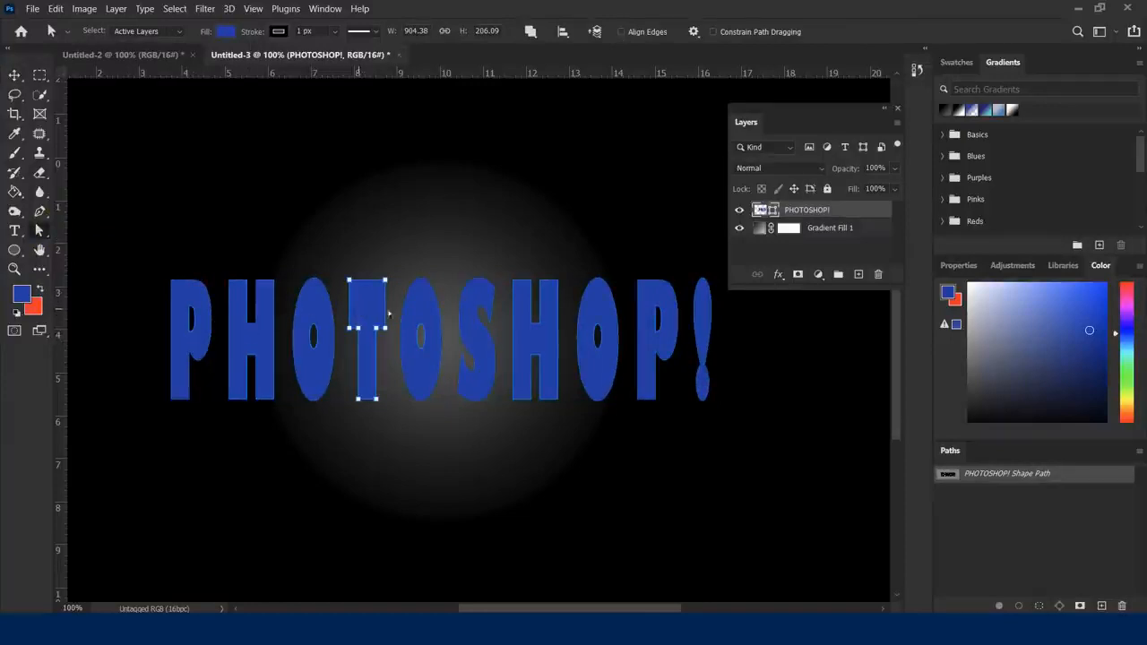
left_click(422, 307)
left_click(480, 309)
left_click(536, 300)
left_click(597, 305)
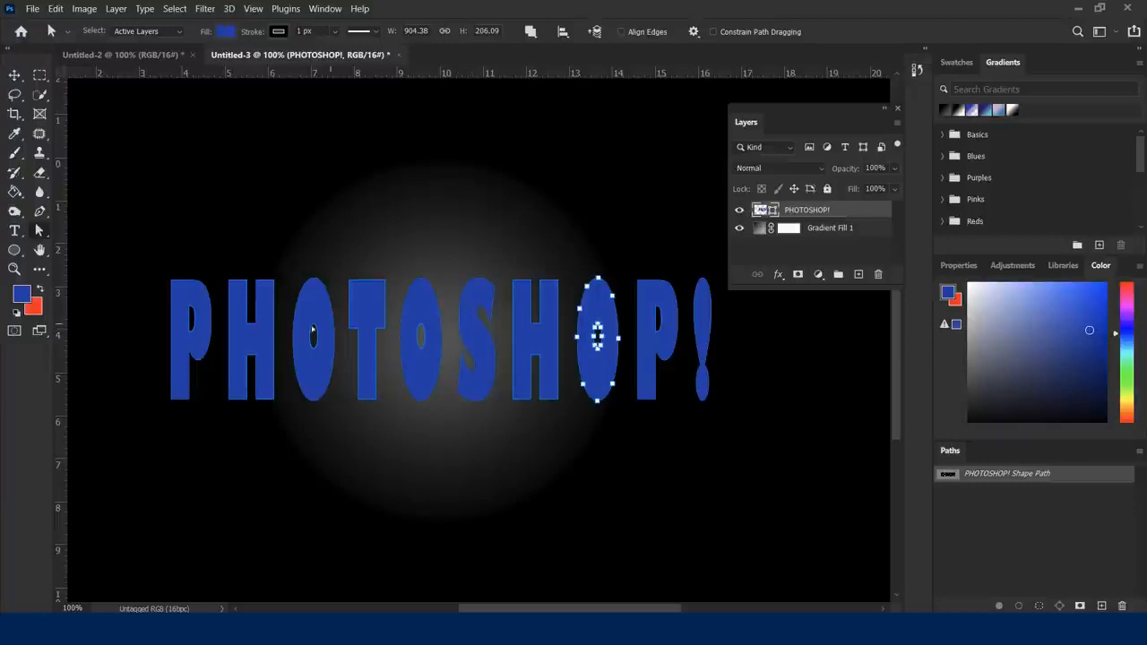
Step: Pull the first H's two inner top corner points upward to turn its stems into tall spikes, then deselect
left_click(269, 303)
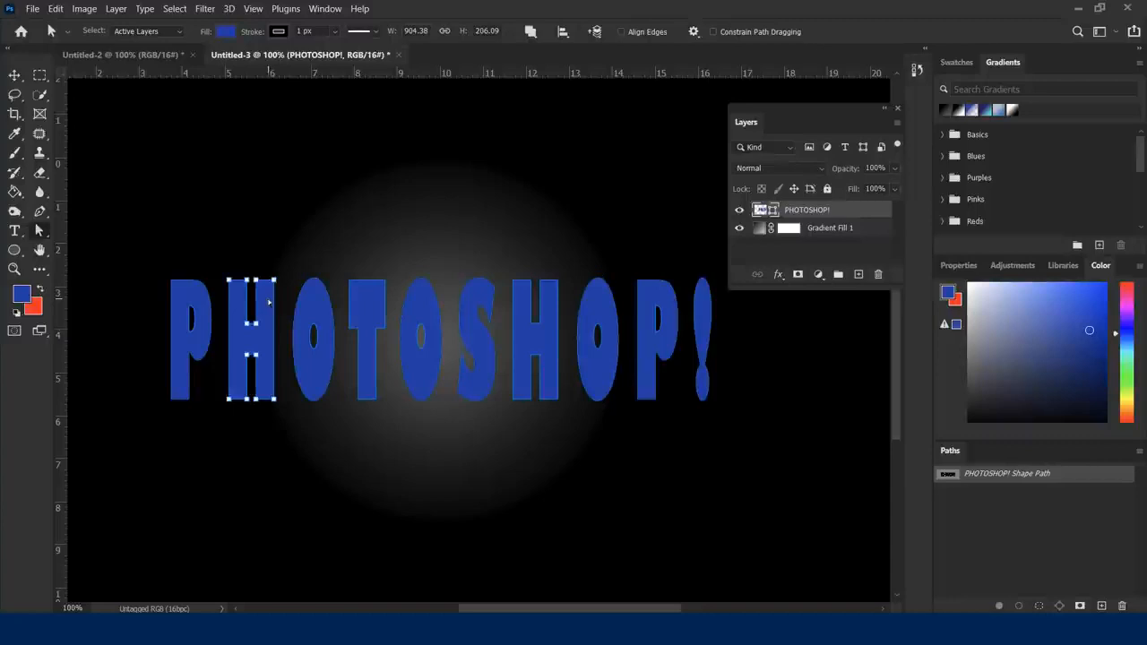
scroll(269, 303, "up", 1)
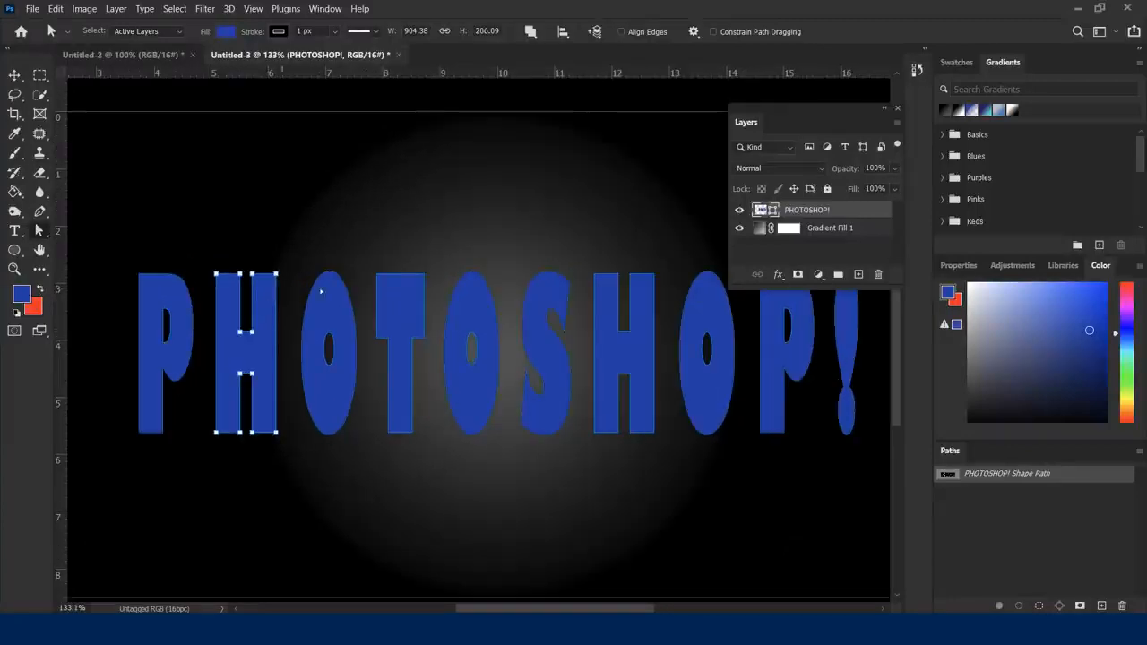
left_click(241, 275)
key("ctrl")
left_click_drag(235, 261, 243, 202)
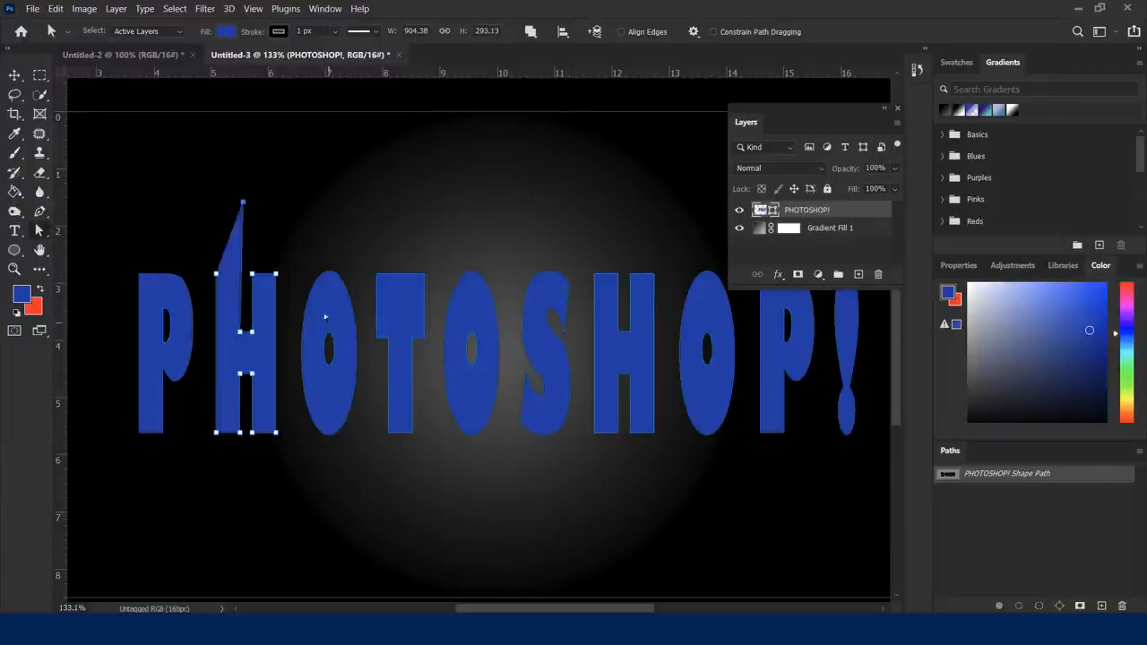
left_click_drag(259, 274, 258, 202)
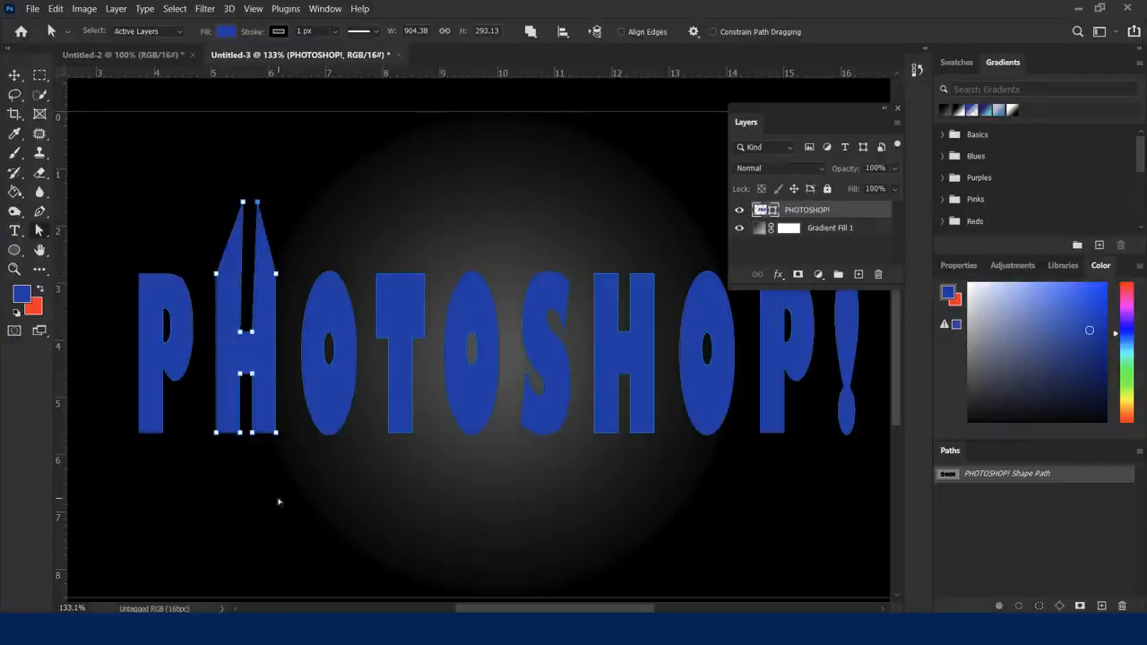
left_click(325, 528)
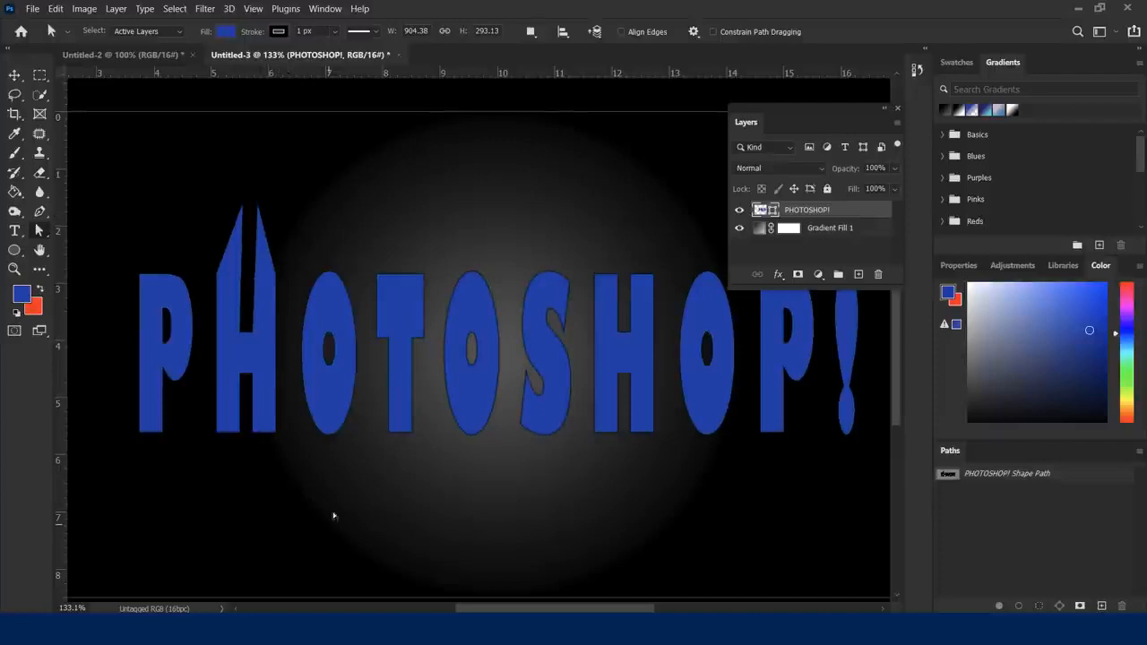
Step: Move the first O's bottom anchor point up and its top anchor point down to notch both ends, then deselect
left_click(346, 411)
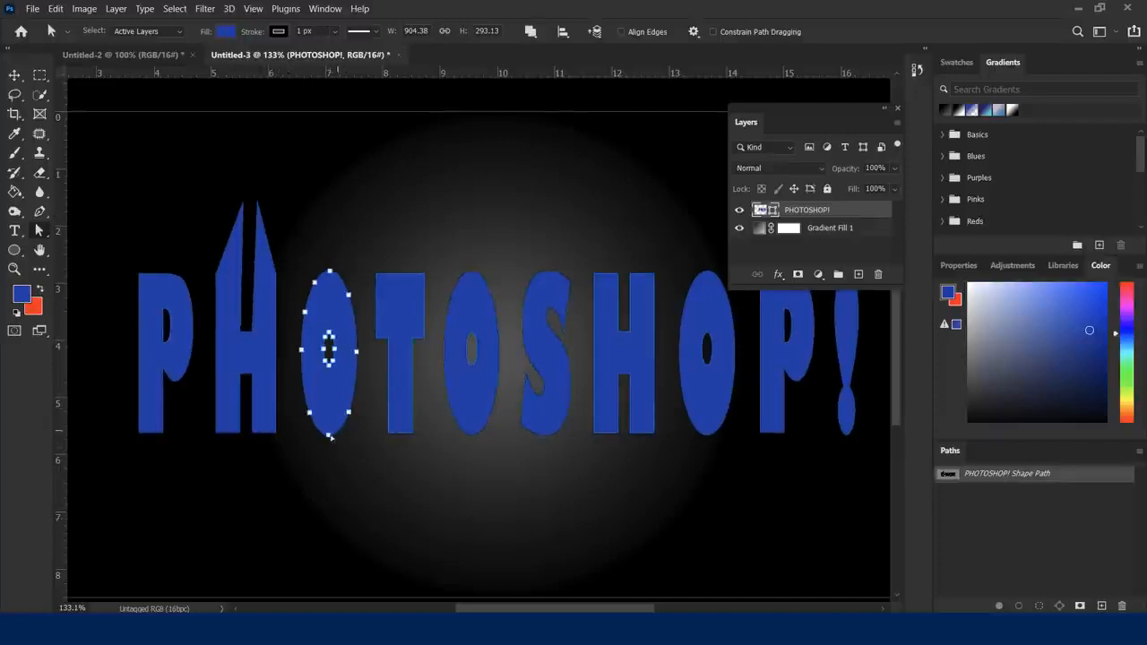
left_click_drag(329, 423, 329, 406)
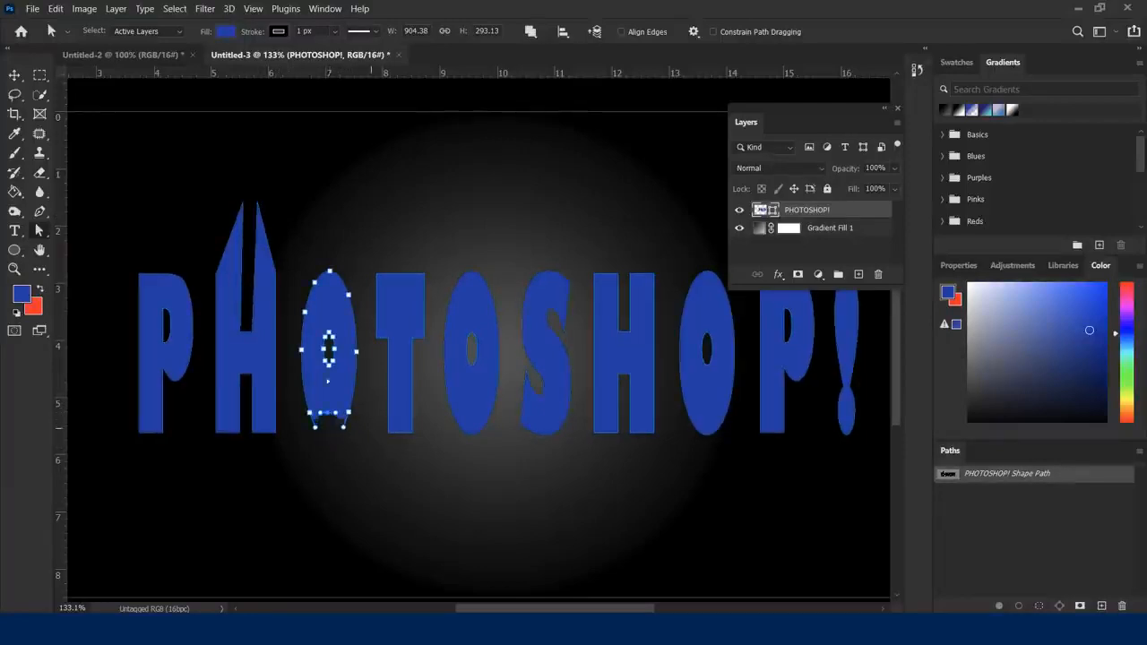
left_click_drag(329, 271, 329, 289)
left_click(334, 488)
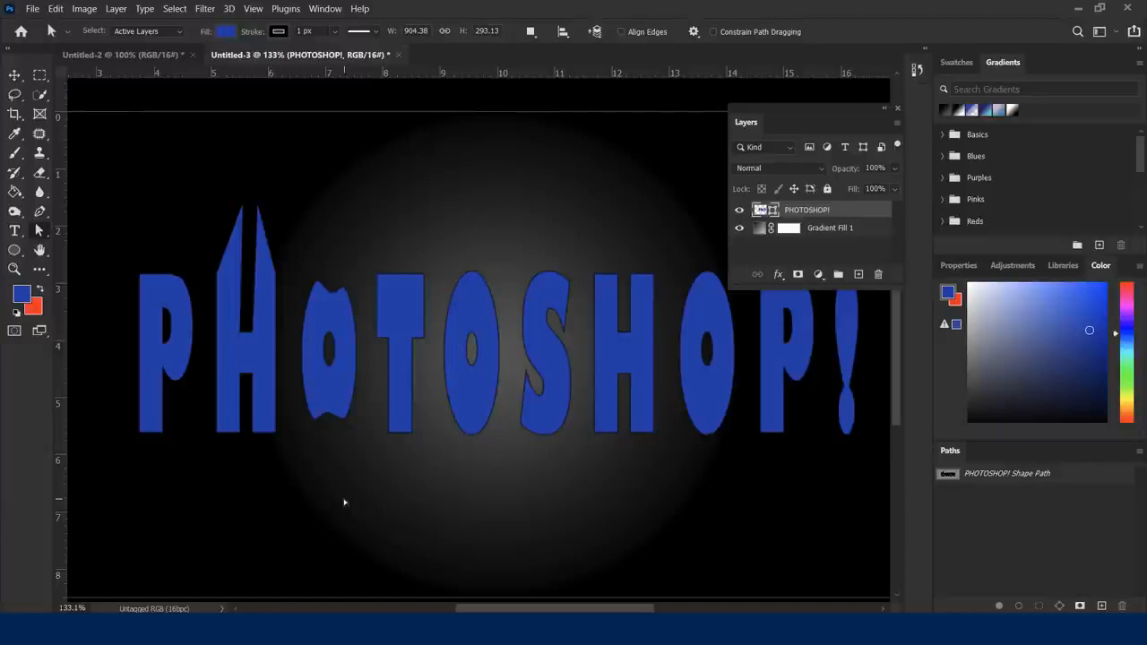
Step: Round the two upper corners of the T with the Convert Point tool, undoing the reset of one to a sharp corner
left_click(404, 307)
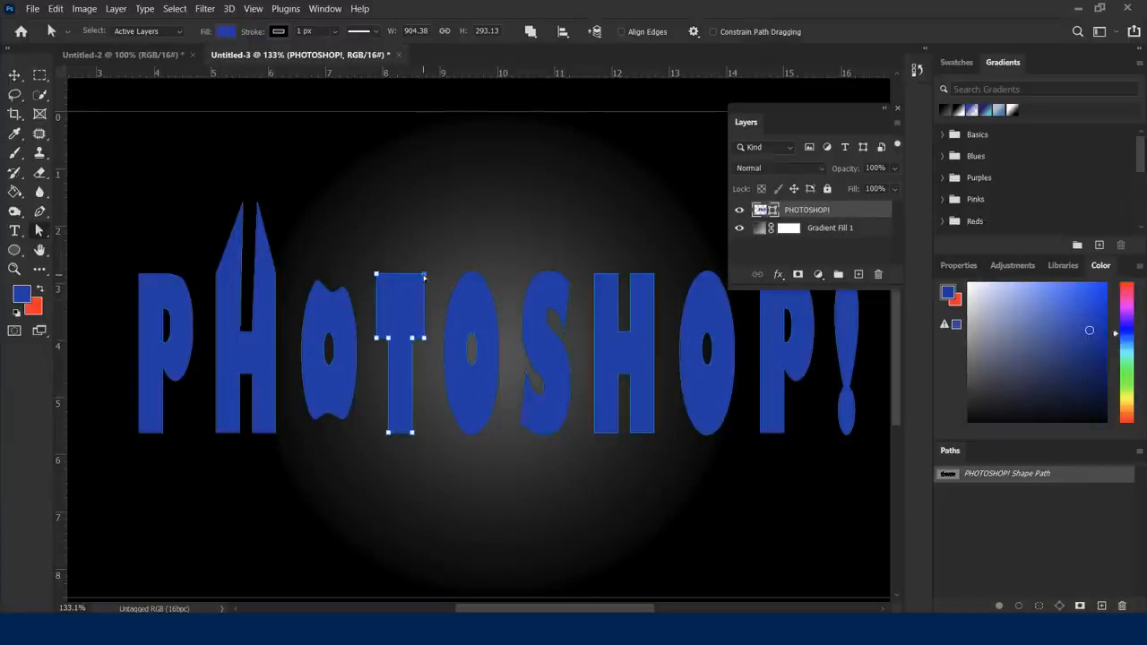
left_click(42, 215)
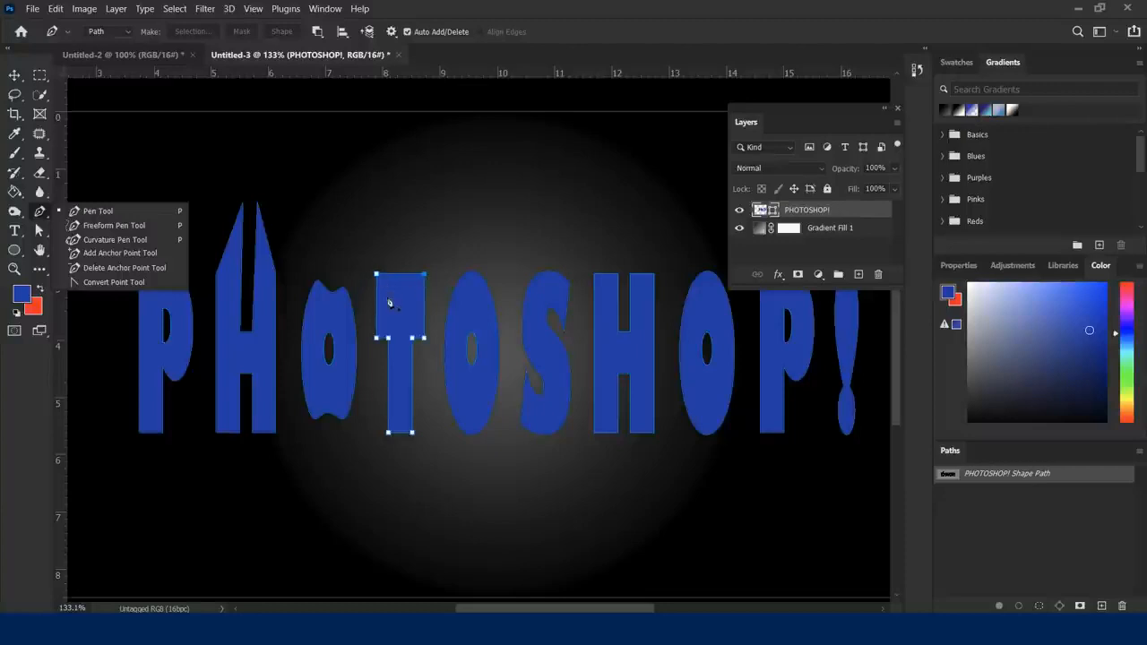
left_click(117, 285)
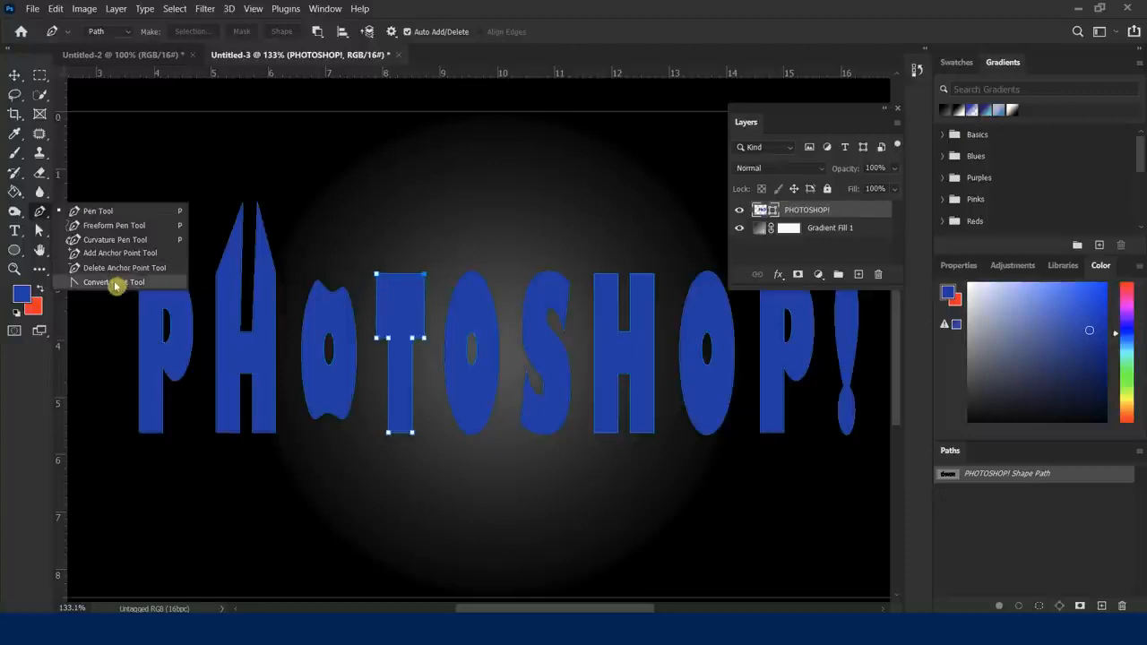
left_click_drag(425, 274, 369, 284)
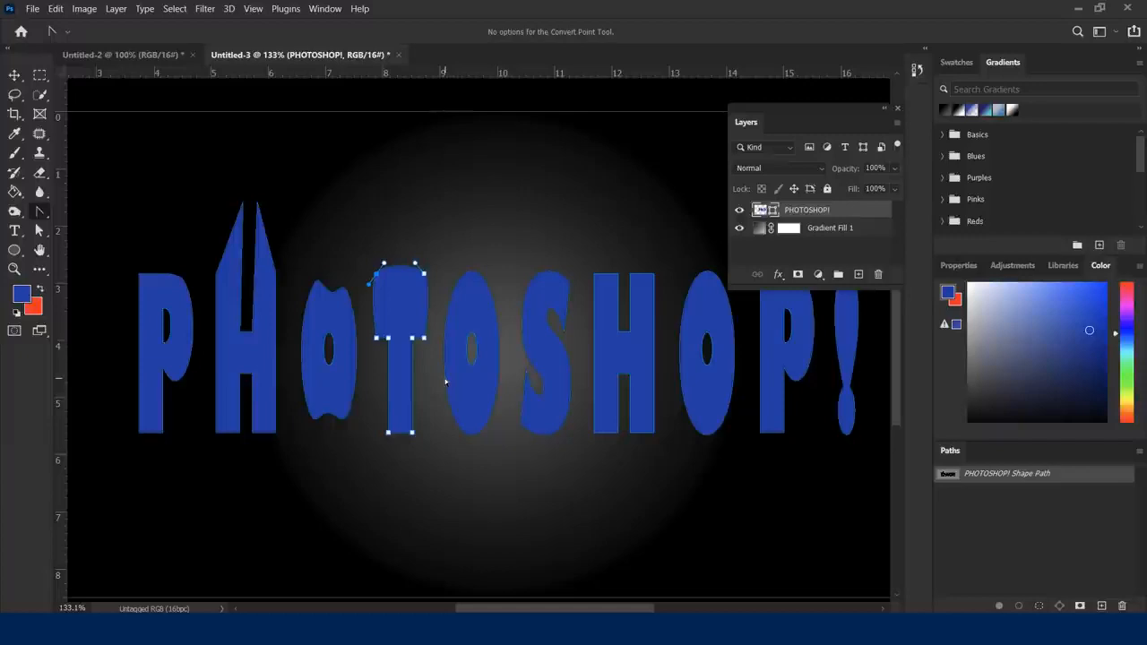
left_click(425, 275)
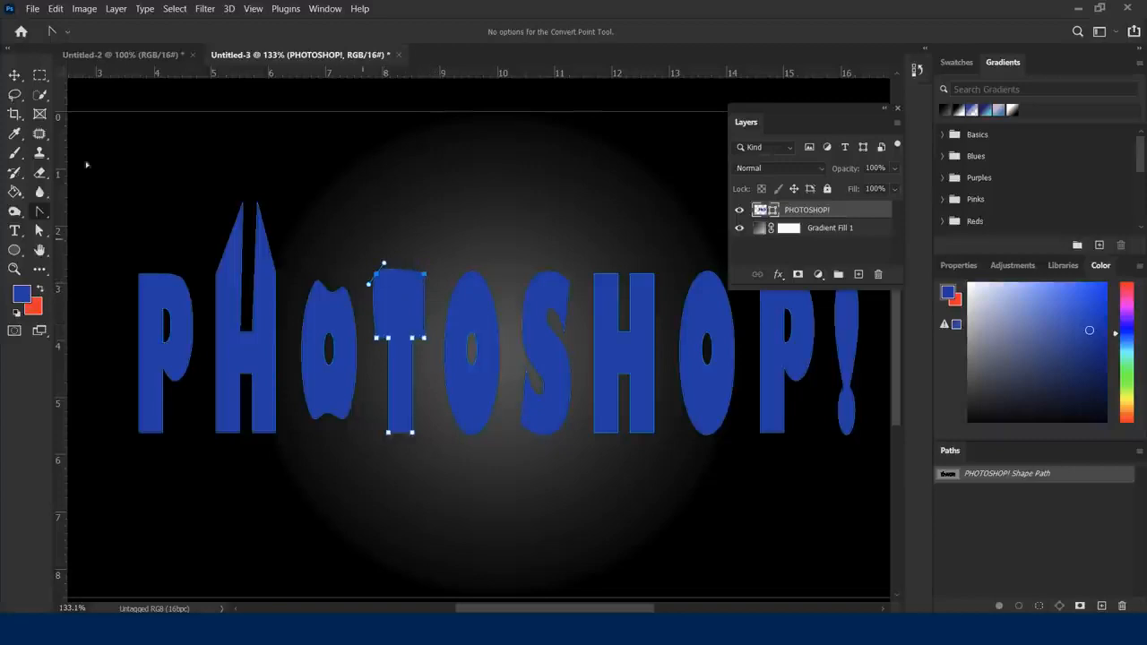
key("ctrl+z")
Step: Nudge the T's two rounded top anchor points down and up with the Direct Selection tool to try different cap heights
left_click(39, 230)
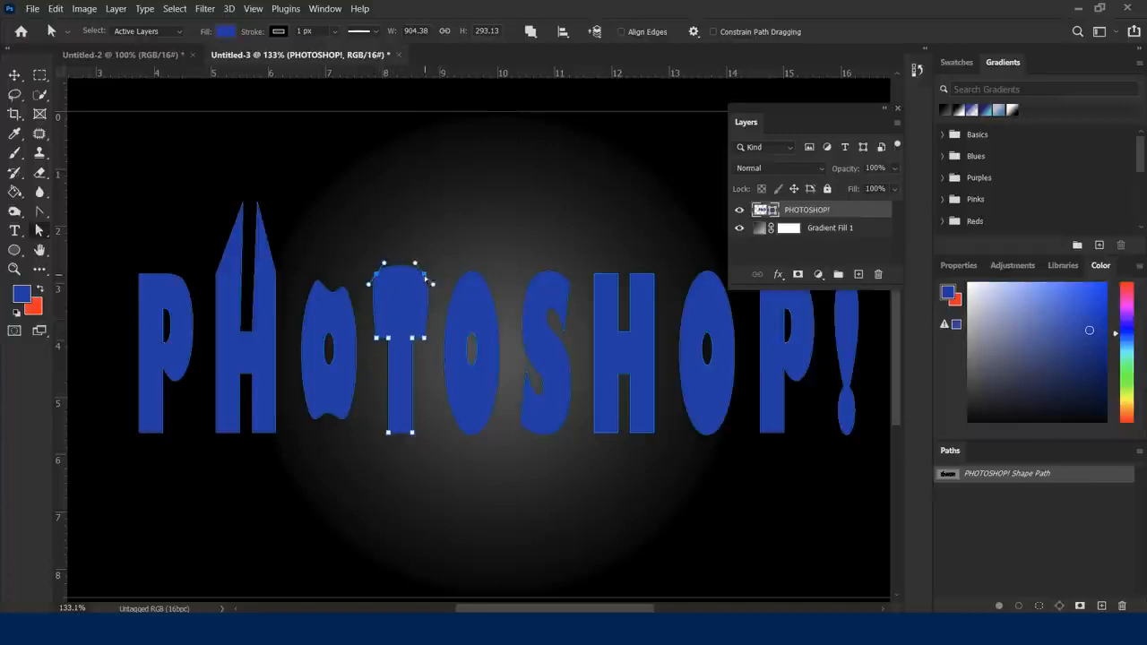
key("Down")
key("Down")
key("Down")
key("Down")
key("Down")
key("Down")
key("Down")
key("Down")
key("Down")
key("Down")
key("Down")
key("Down")
key("Down")
key("Down")
key("Down")
key("Down")
key("Down")
key("Down")
key("Down")
key("Down")
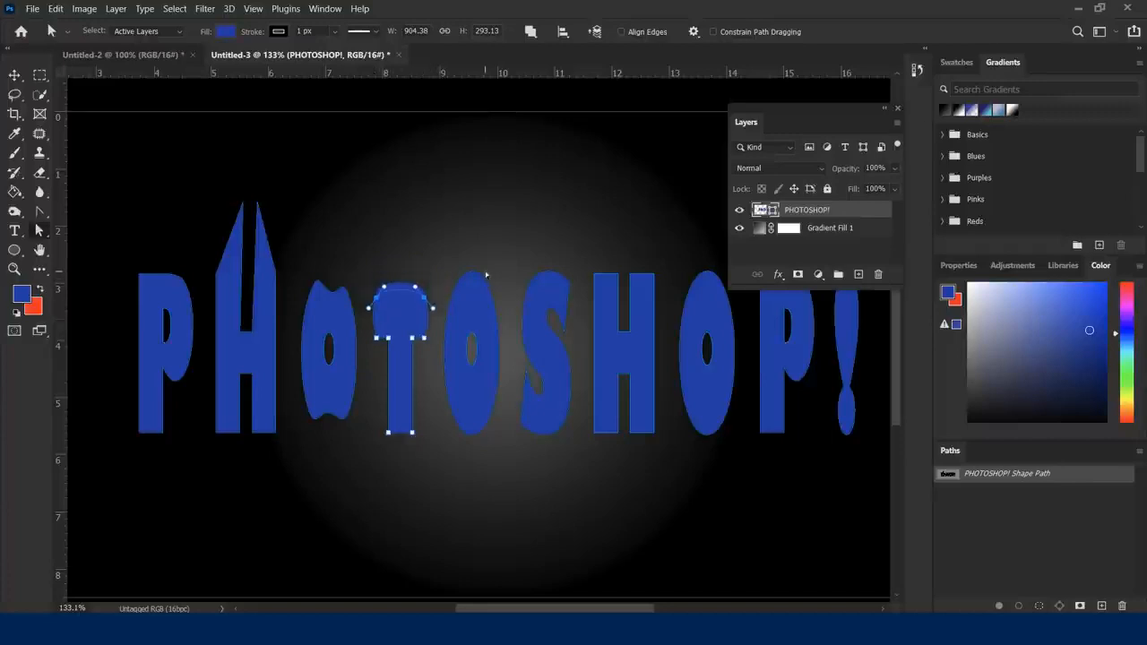
key("Up")
key("Up")
key("Up")
key("Up")
key("Up")
key("Up")
key("Up")
key("Up")
key("Up")
key("Up")
key("Up")
key("Up")
key("Up")
key("Up")
key("Up")
key("Up")
key("Up")
key("Up")
key("Up")
key("Up")
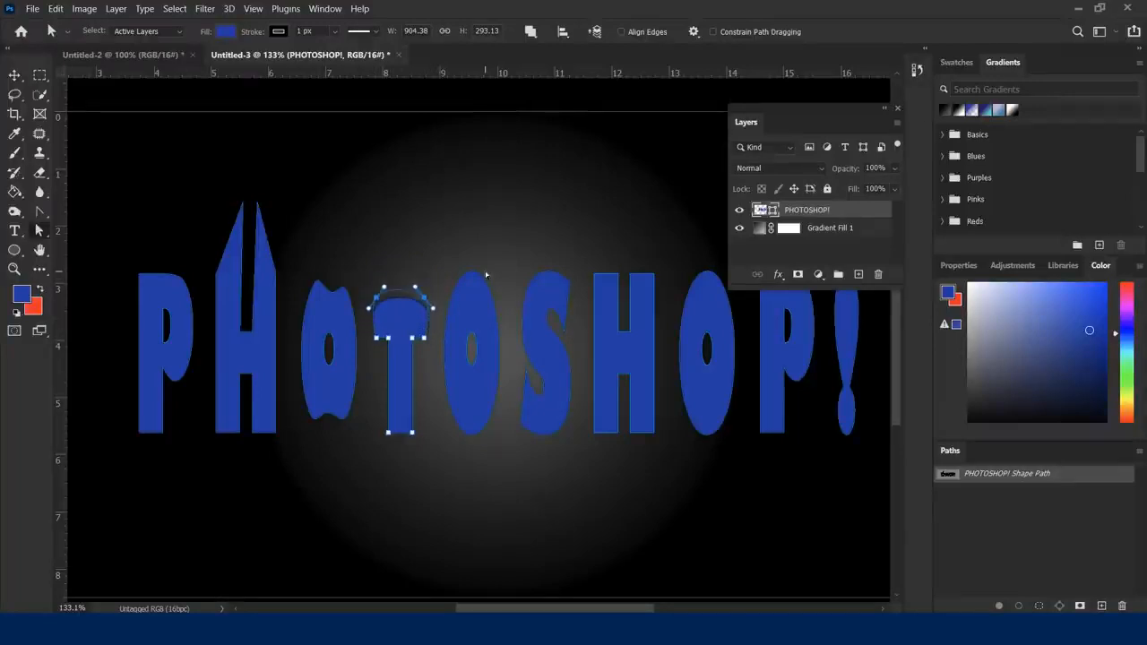
key("Down")
key("Down")
key("Down")
key("Down")
key("Down")
key("Down")
key("Down")
key("Down")
key("Down")
key("Down")
key("Down")
key("Down")
key("Down")
key("Down")
key("Down")
key("Down")
key("Down")
key("Down")
key("Down")
key("Down")
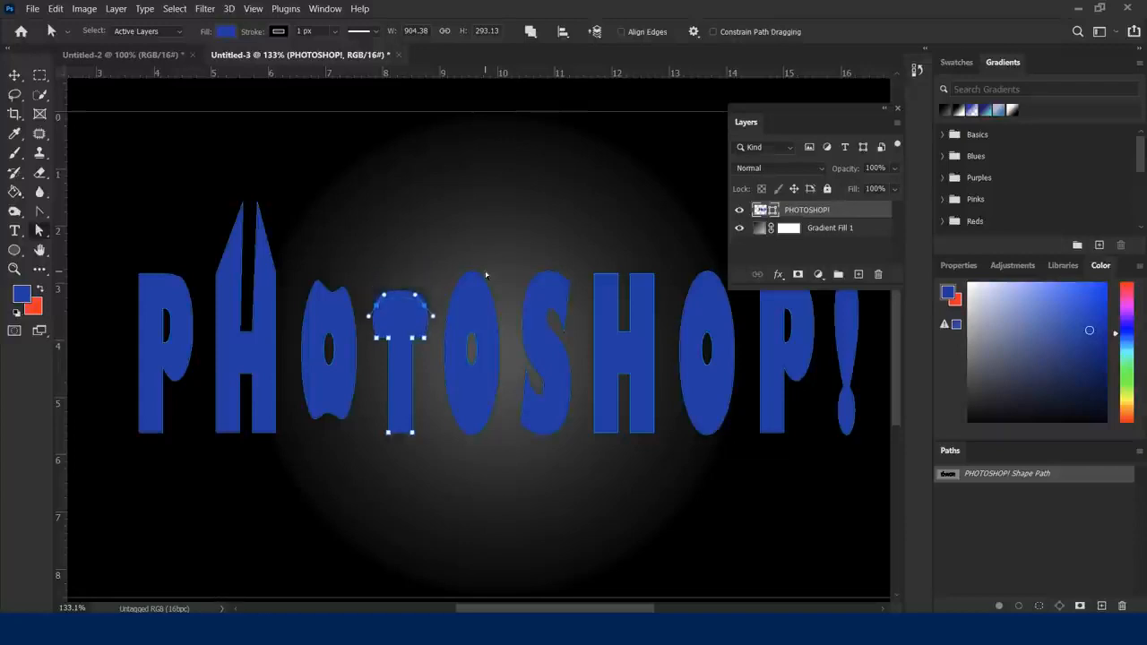
key("shift+Up")
key("shift+Down")
key("shift+Down")
key("shift+Up")
key("shift+Up")
key("shift+Up")
key("shift+Down")
key("shift+Down")
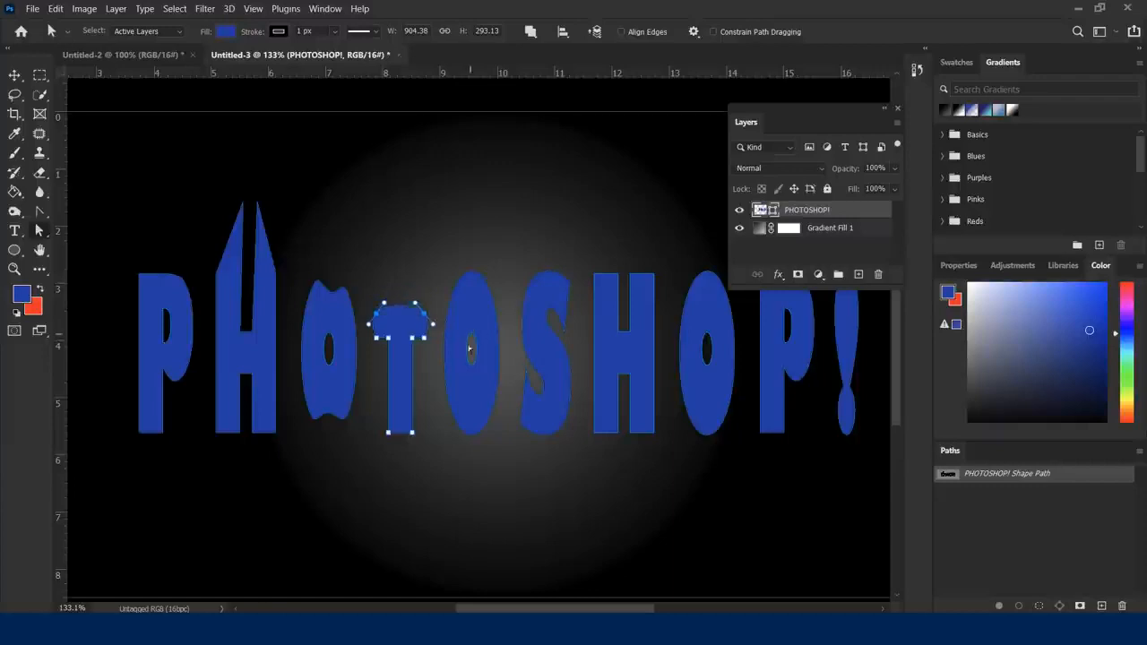
Step: Try selecting the T, O and S as whole paths with the Path Selection tool, ending with the second O selected
left_click(477, 317)
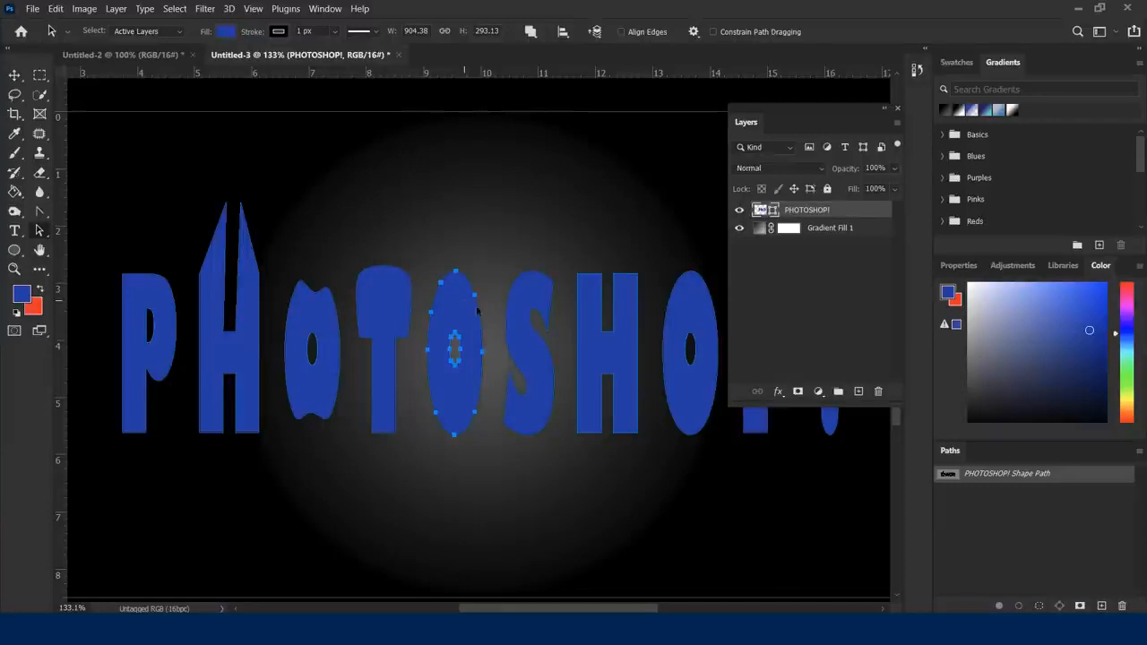
left_click(527, 305)
left_click(446, 301)
left_click(397, 301)
left_click(448, 309)
right_click(39, 231)
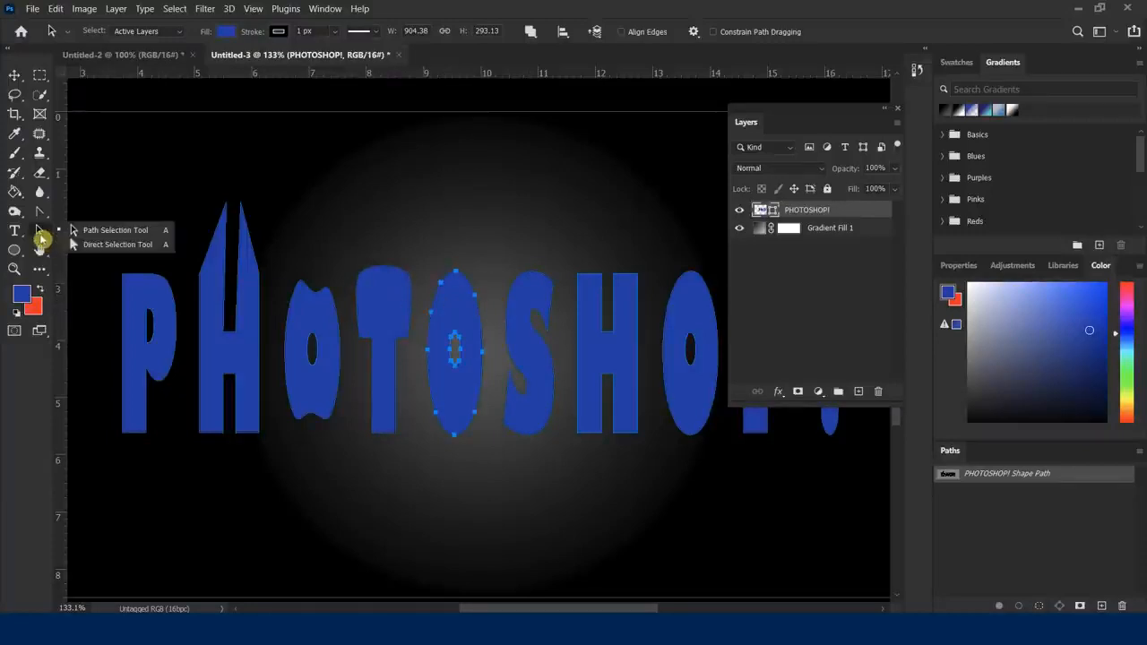
left_click(92, 235)
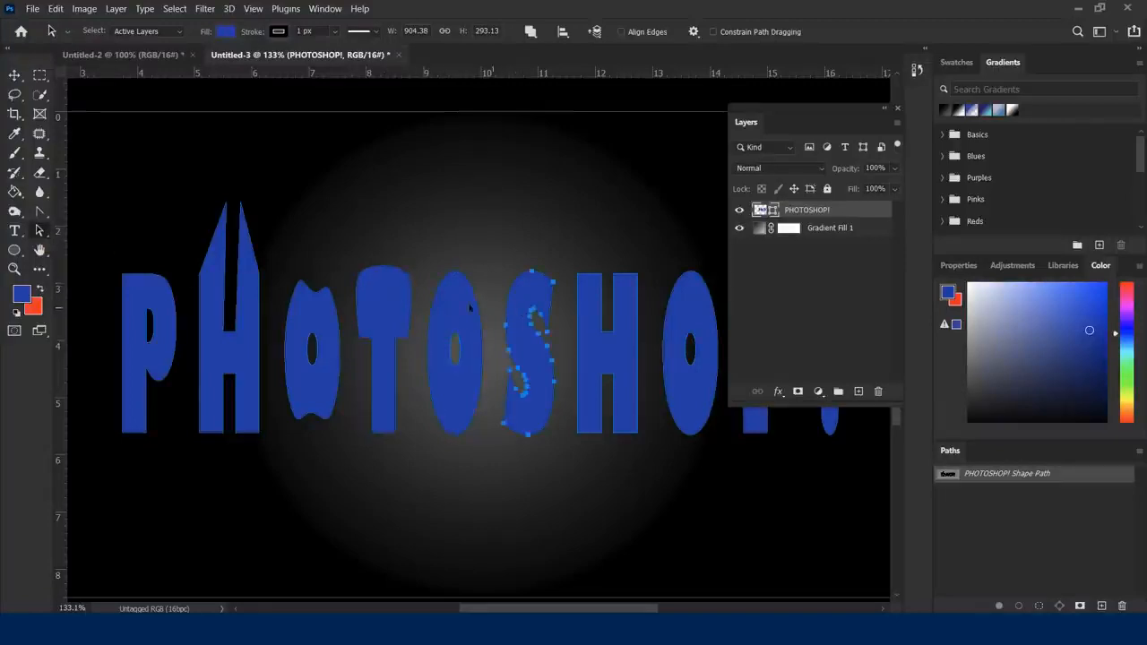
left_click(40, 233)
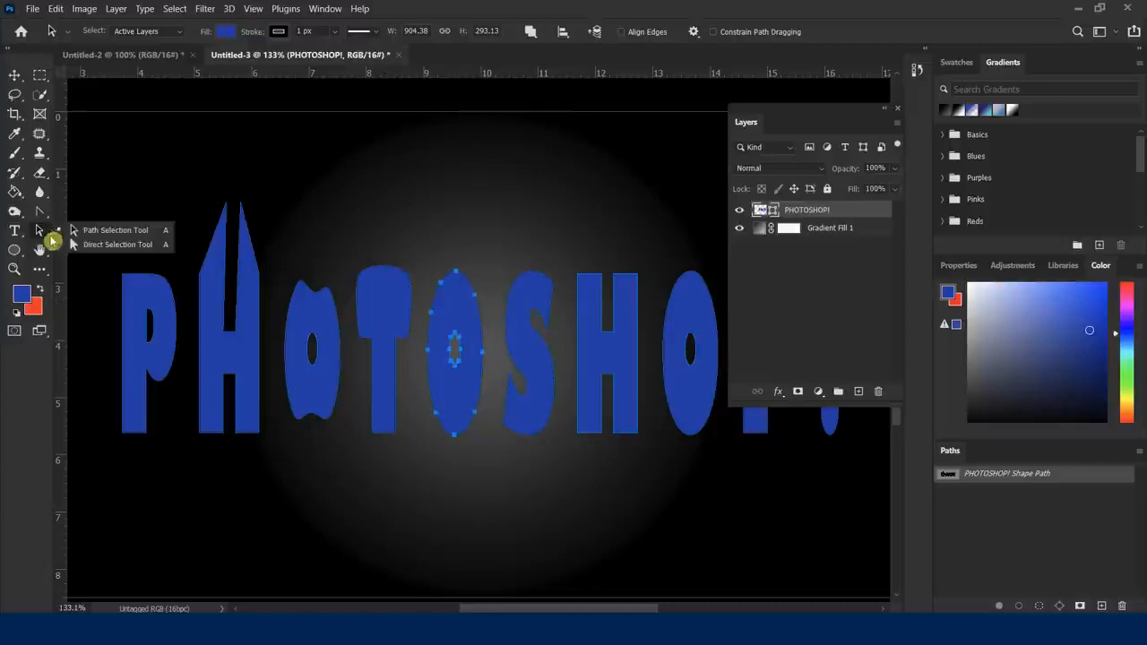
left_click(96, 244)
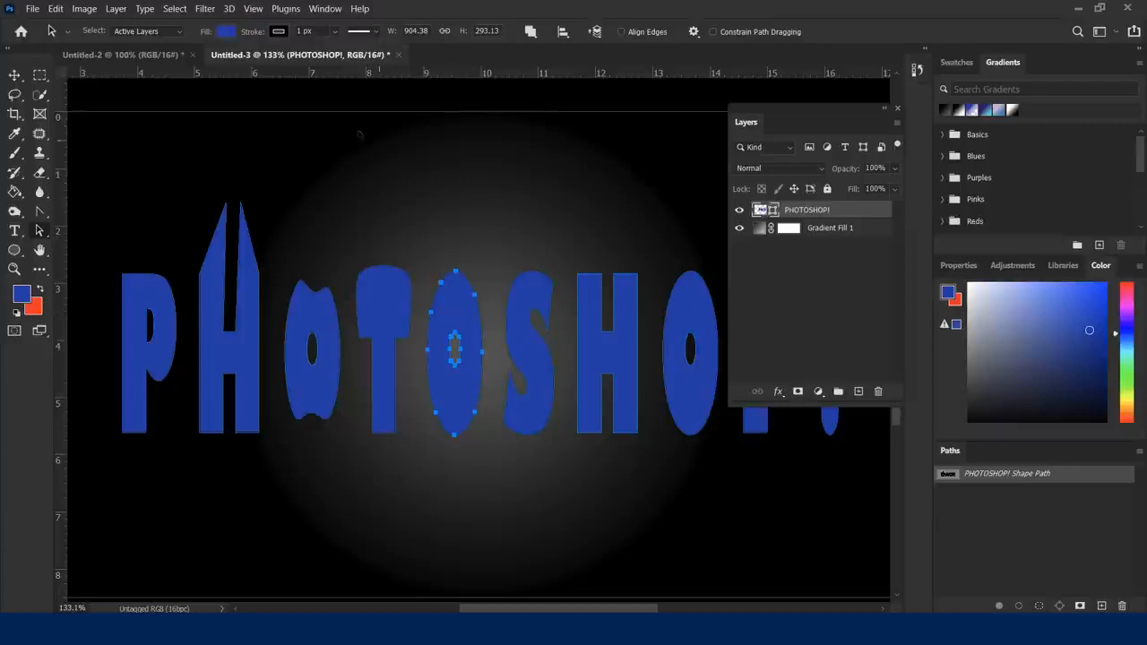
Step: Cut the selected second O into its own shape layer and check it by switching that layer off and on
left_click(119, 9)
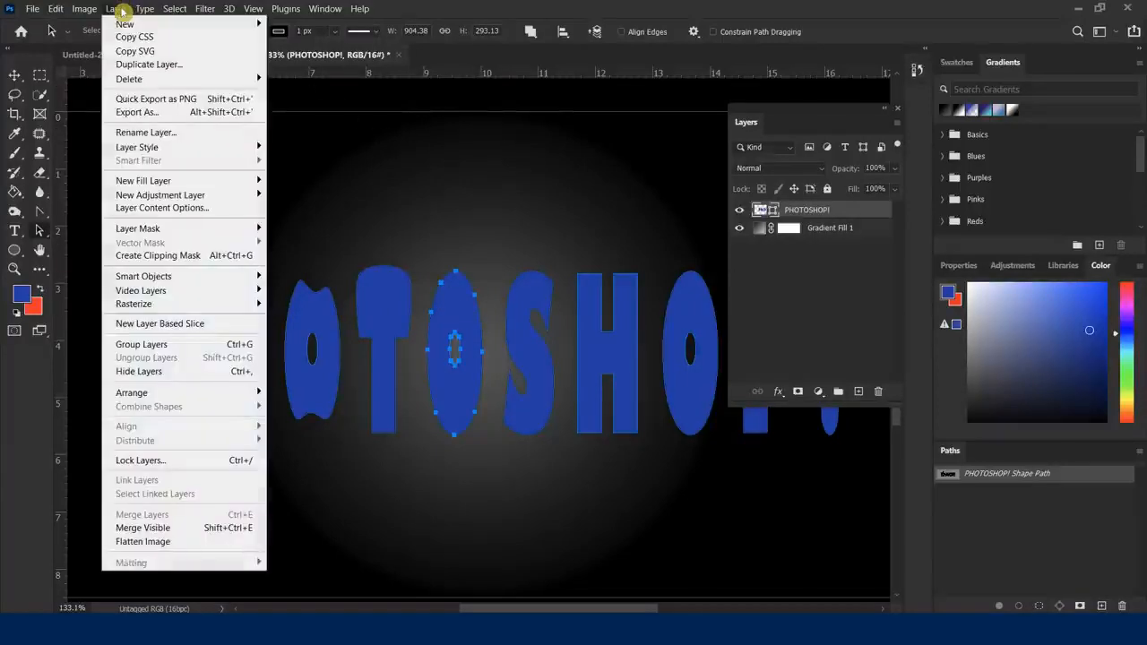
mouse_move(131, 26)
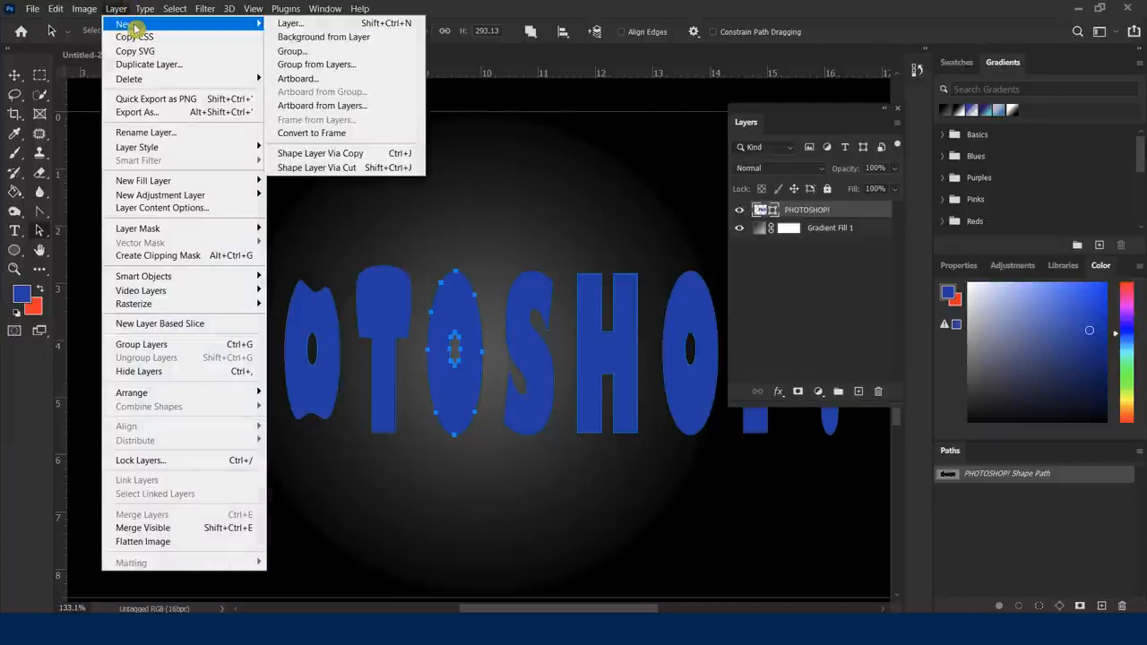
left_click(313, 173)
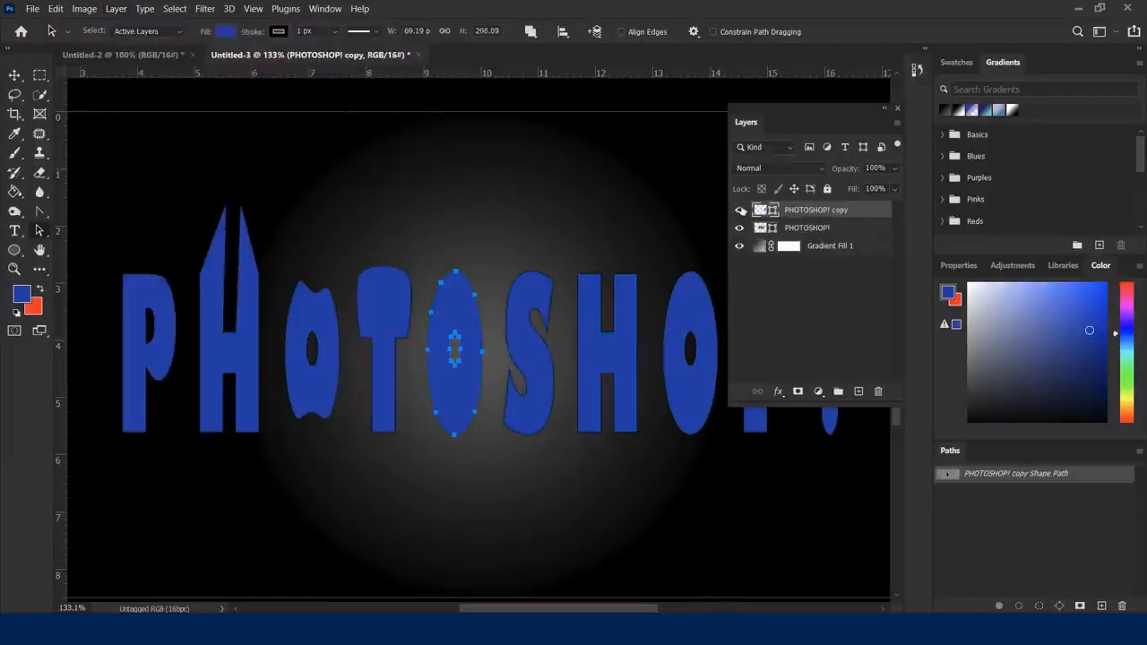
left_click(739, 210)
left_click(739, 210)
Step: Fill the separated second O with red from the recently used colors and deselect its path
left_click(452, 314)
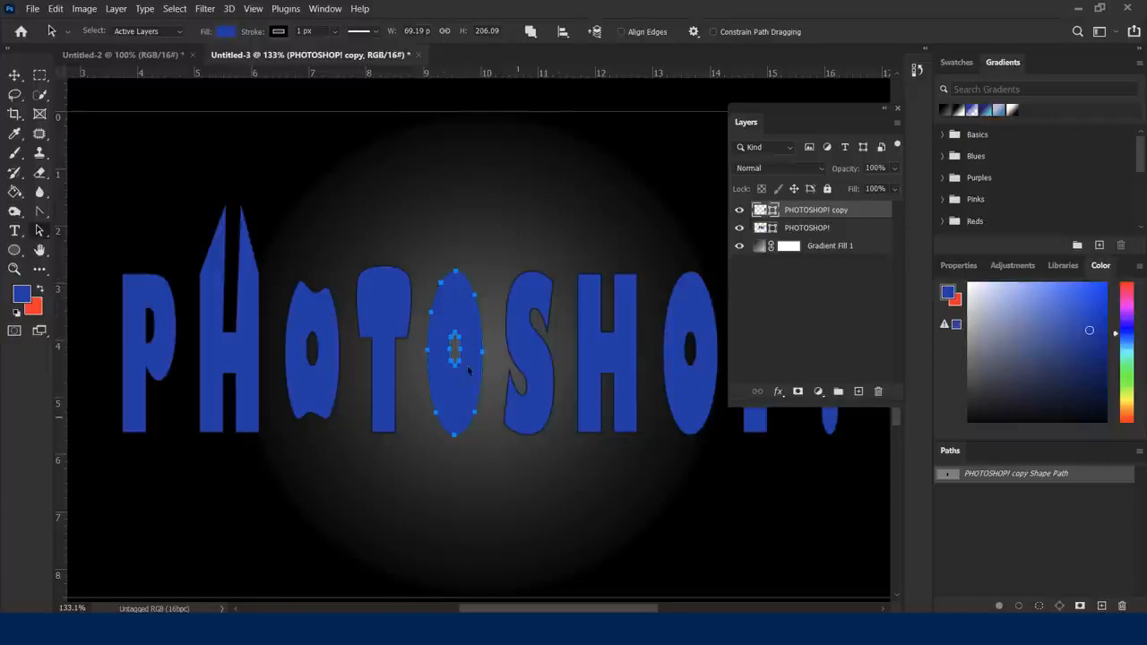
left_click(227, 33)
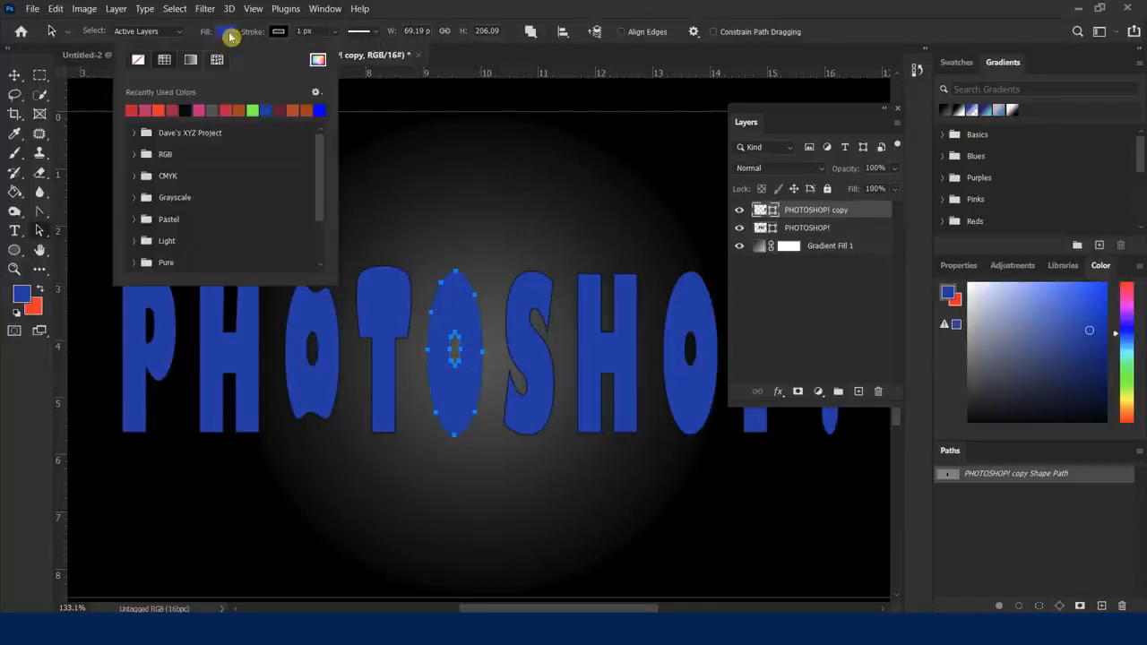
left_click(228, 108)
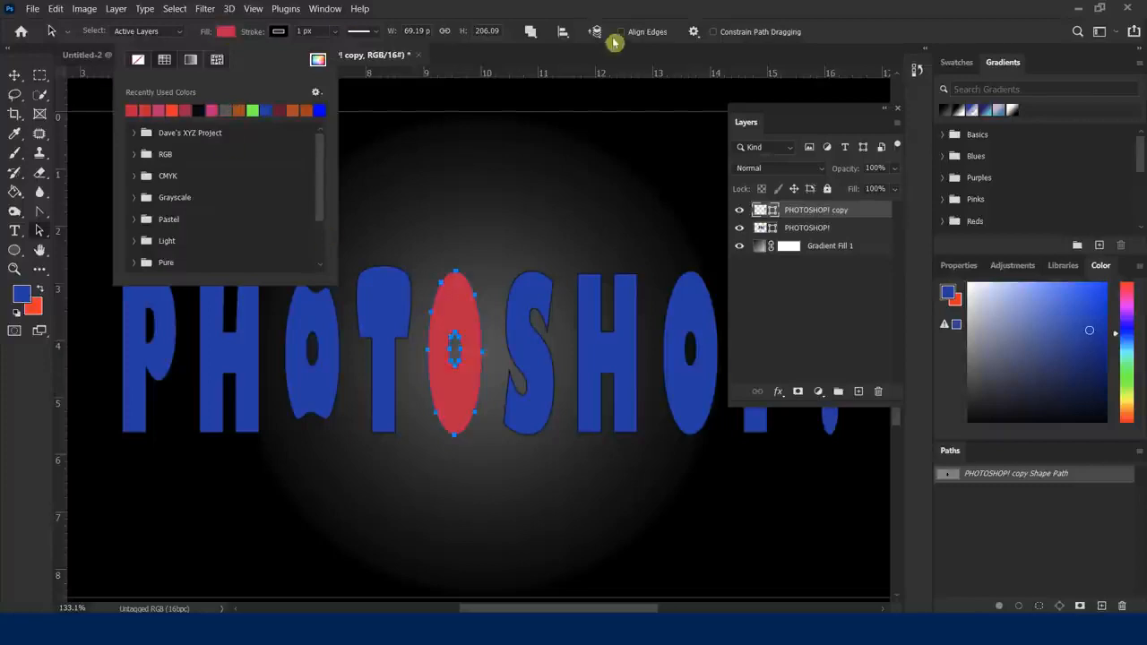
left_click(739, 14)
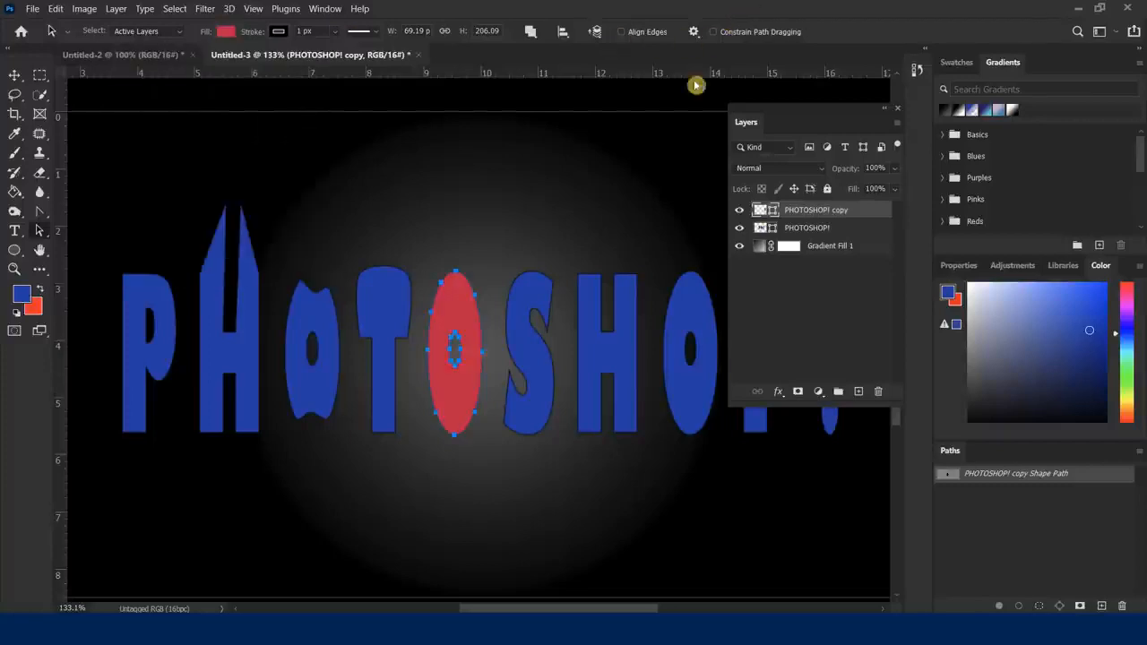
left_click(376, 311)
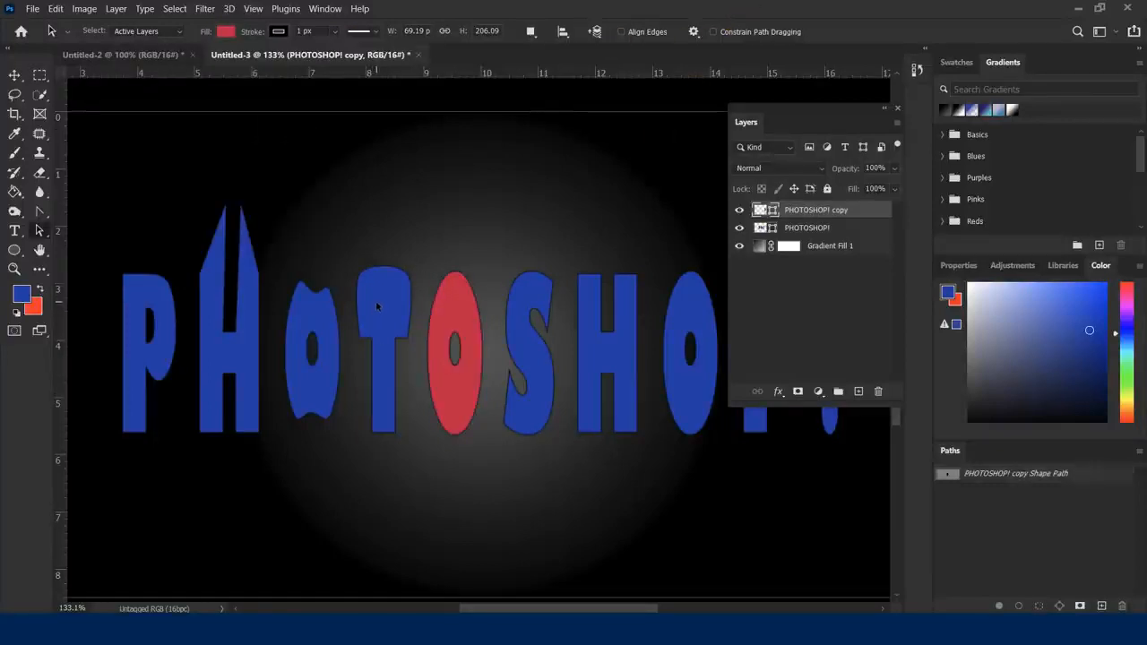
Step: Activate the PHOTOSHOP! shape layer with the Direct Selection tool and fill its remaining letters with brownish orange
right_click(41, 233)
left_click(77, 243)
left_click(255, 293)
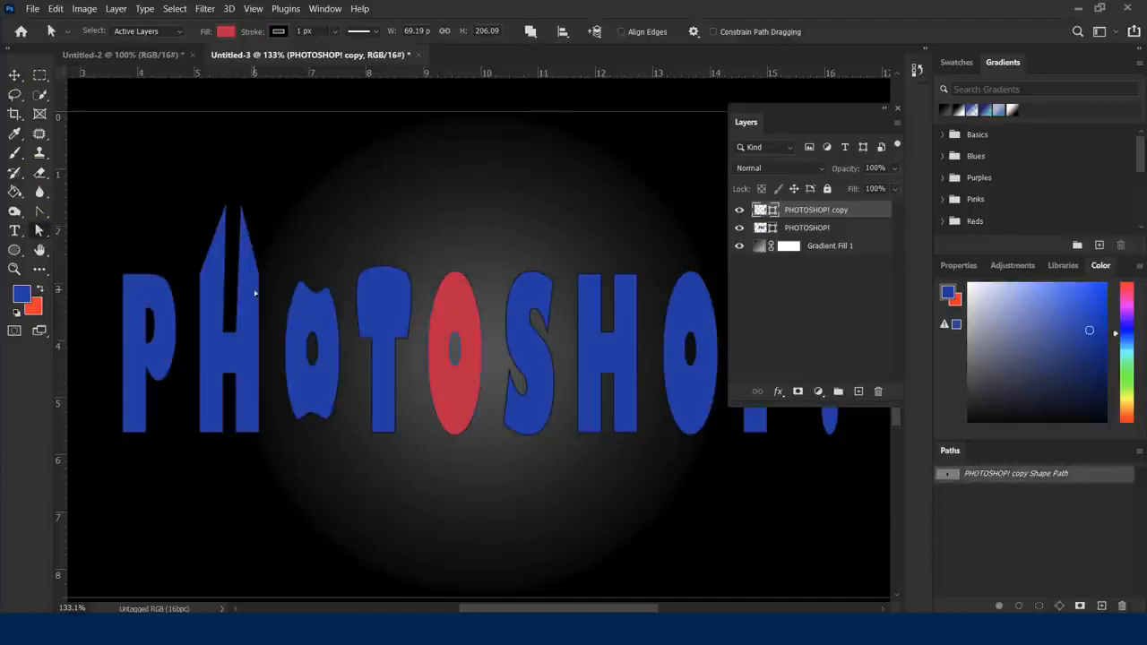
left_click(606, 258)
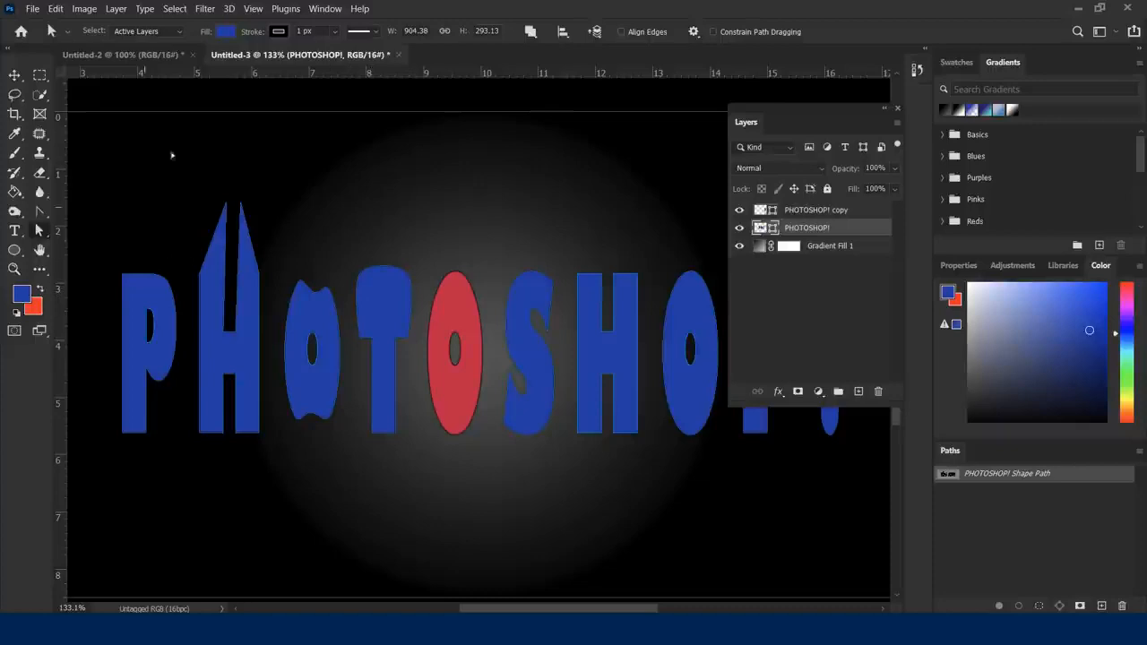
left_click(226, 32)
left_click(240, 110)
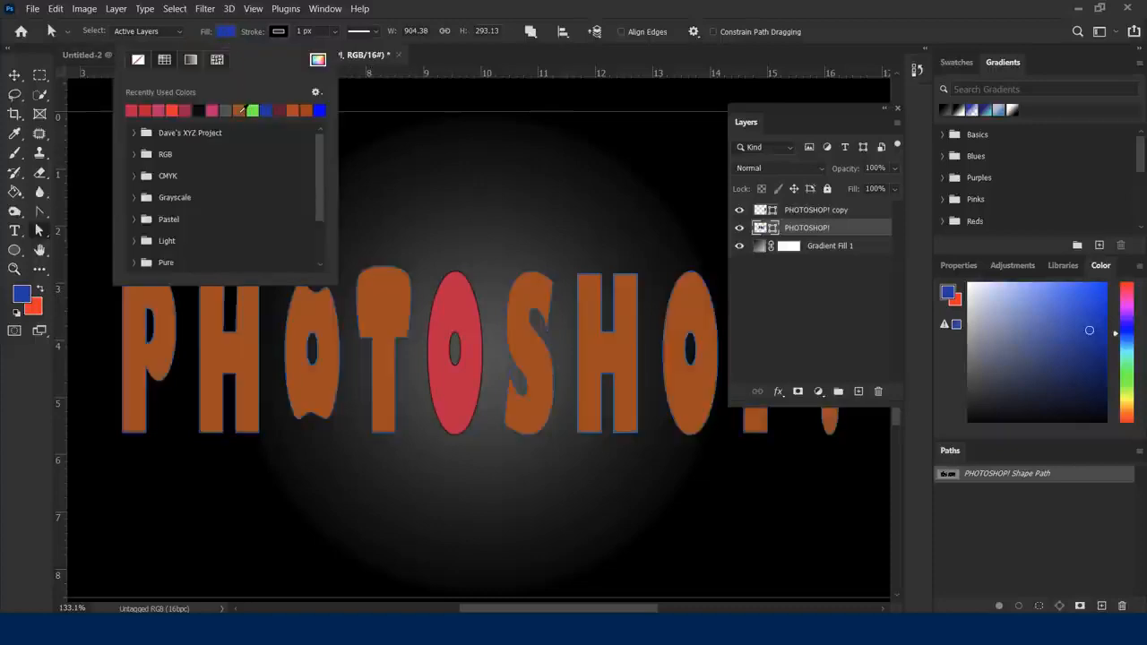
left_click(760, 9)
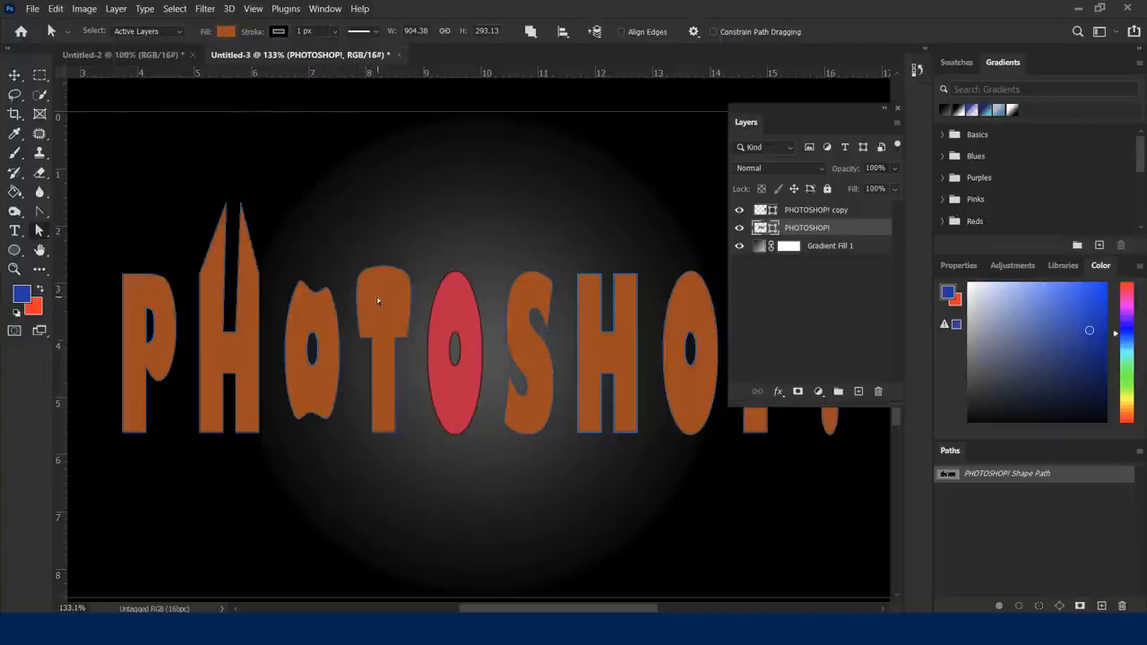
Step: Cut the first P's whole path from the PHOTOSHOP! layer into its own shape layer and name that layer P
left_click_drag(38, 235, 81, 237)
left_click(148, 289)
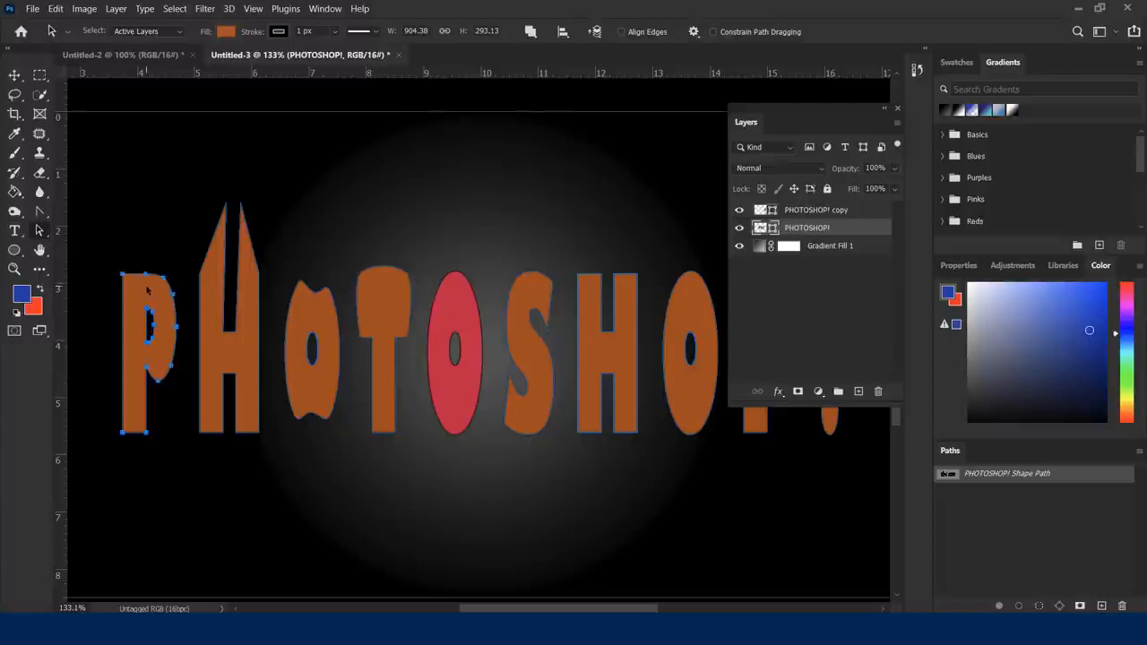
left_click(115, 9)
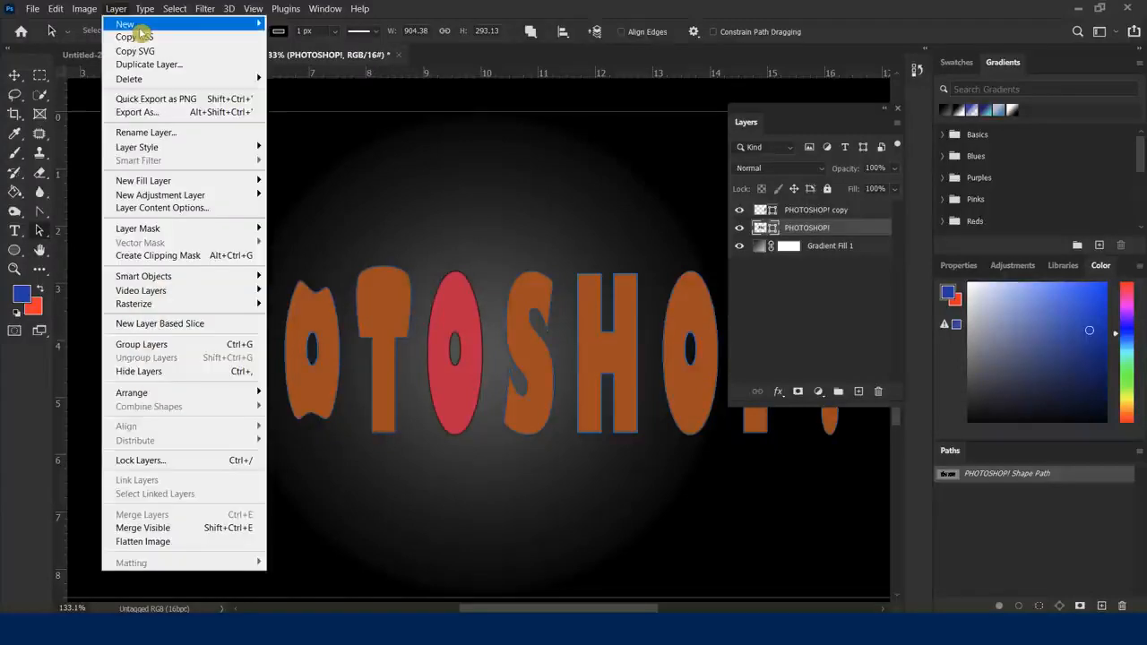
mouse_move(219, 25)
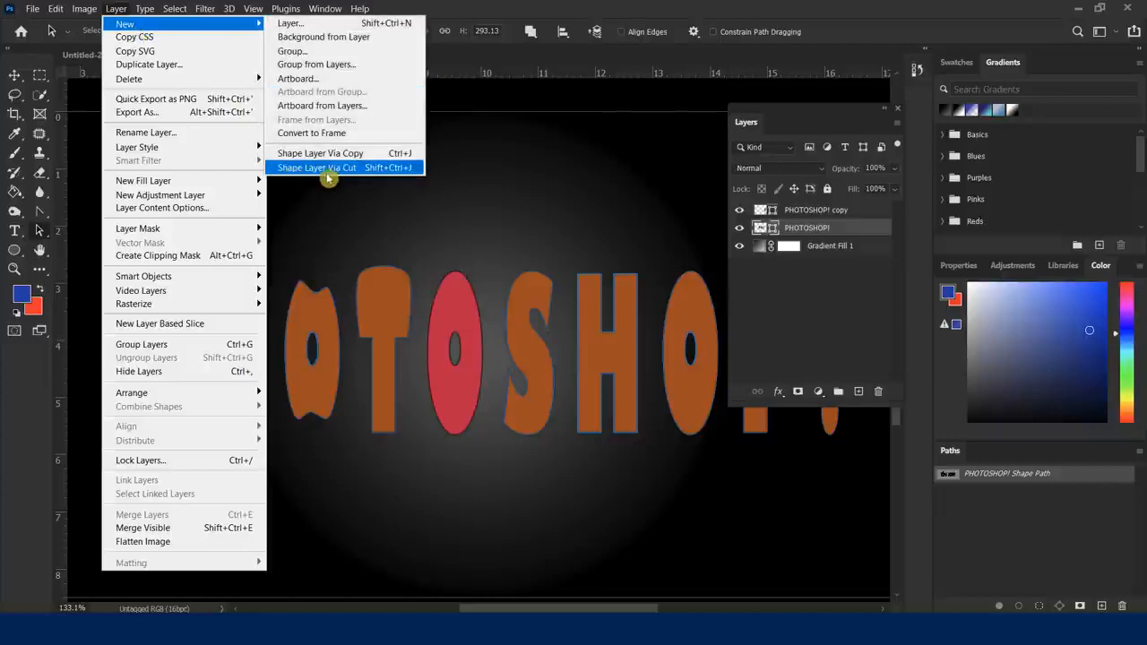
left_click(380, 173)
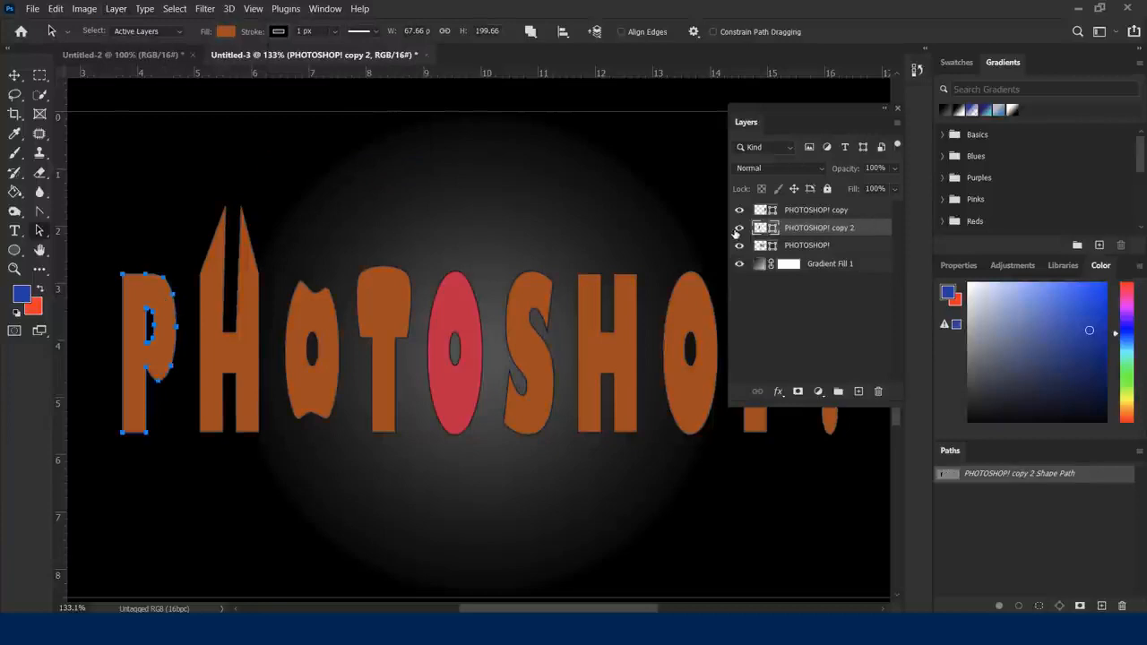
left_click(739, 229)
double_click(818, 228)
type("P")
key("Return")
Step: Fill the P shape with bright green, deselect its path and switch to the Move tool
left_click(155, 291)
left_click(225, 31)
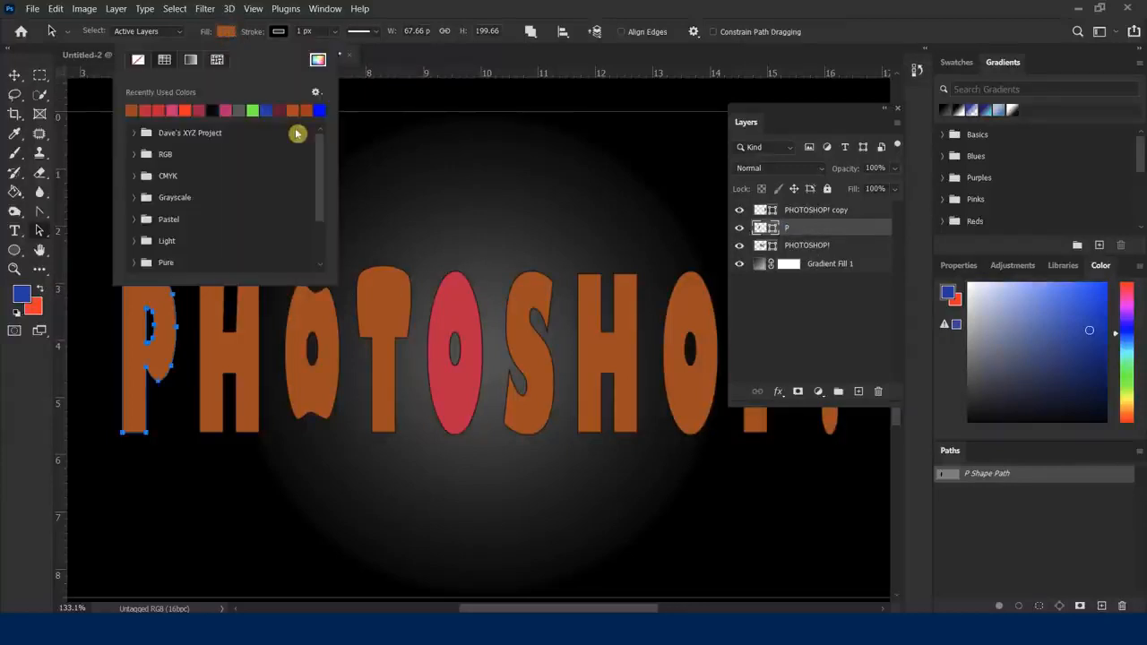
left_click(253, 111)
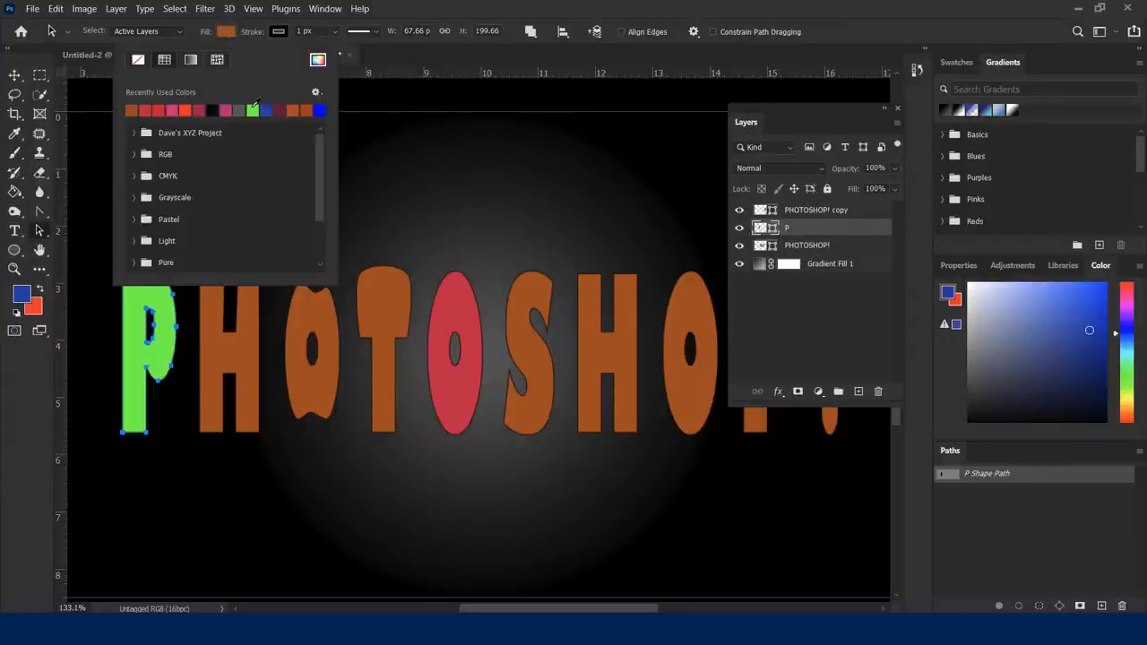
left_click(568, 9)
left_click(405, 487)
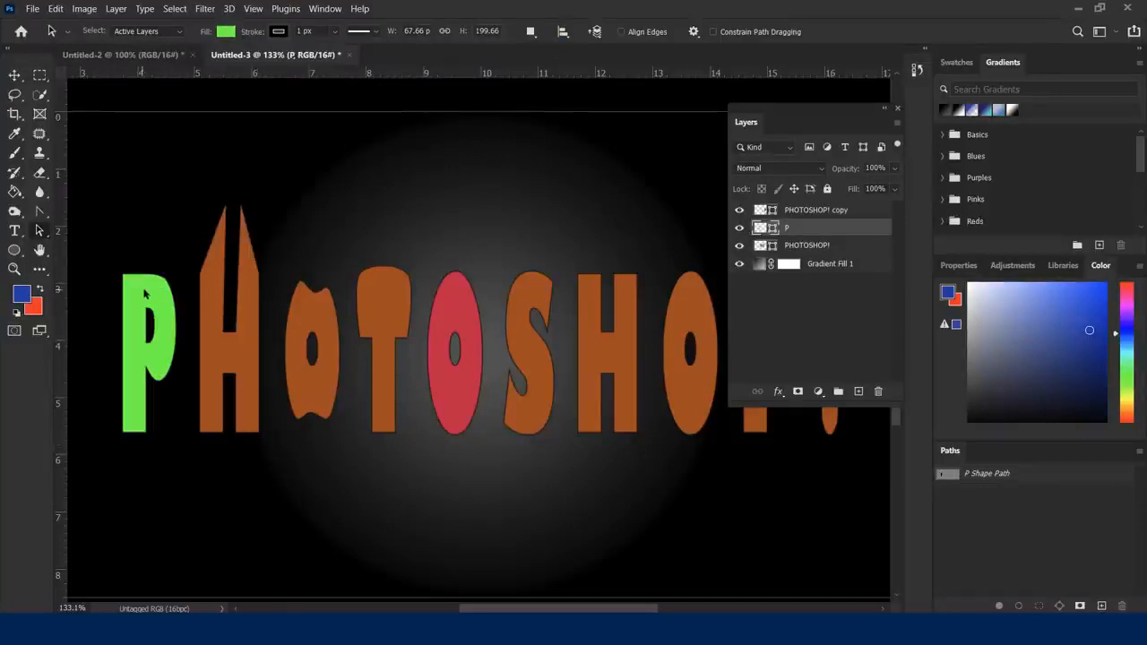
left_click(14, 76)
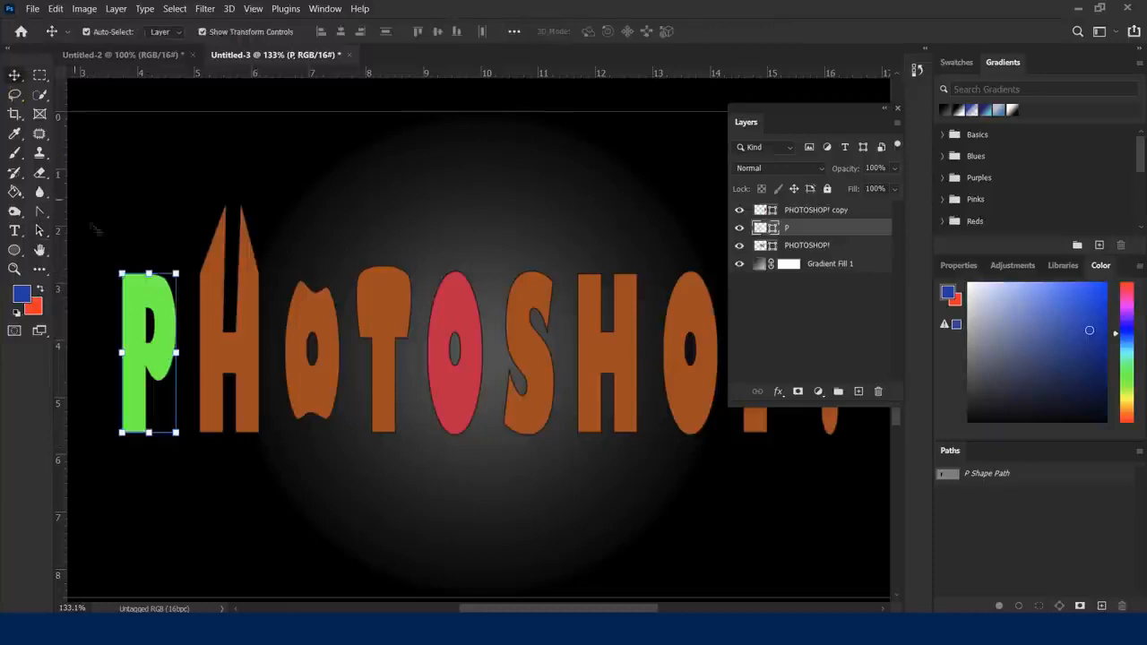
Step: Move the green P slightly down, reposition the red O and rotate it about 12.7° clockwise, and deselect it
left_click_drag(139, 296, 138, 332)
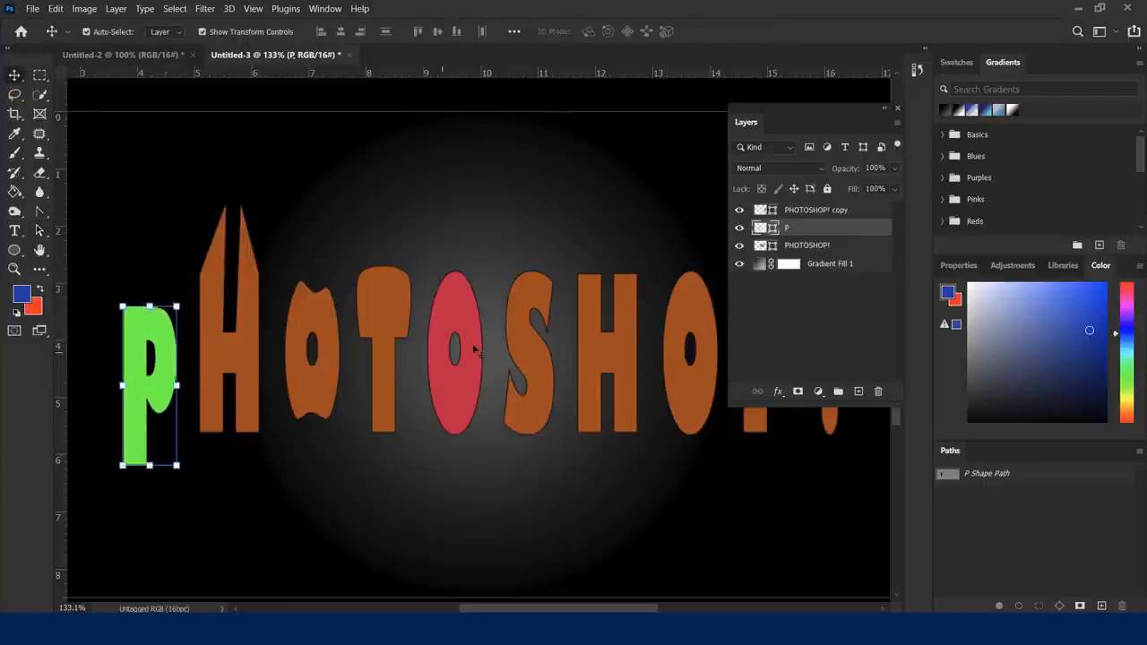
left_click(457, 307)
left_click_drag(457, 307, 468, 282)
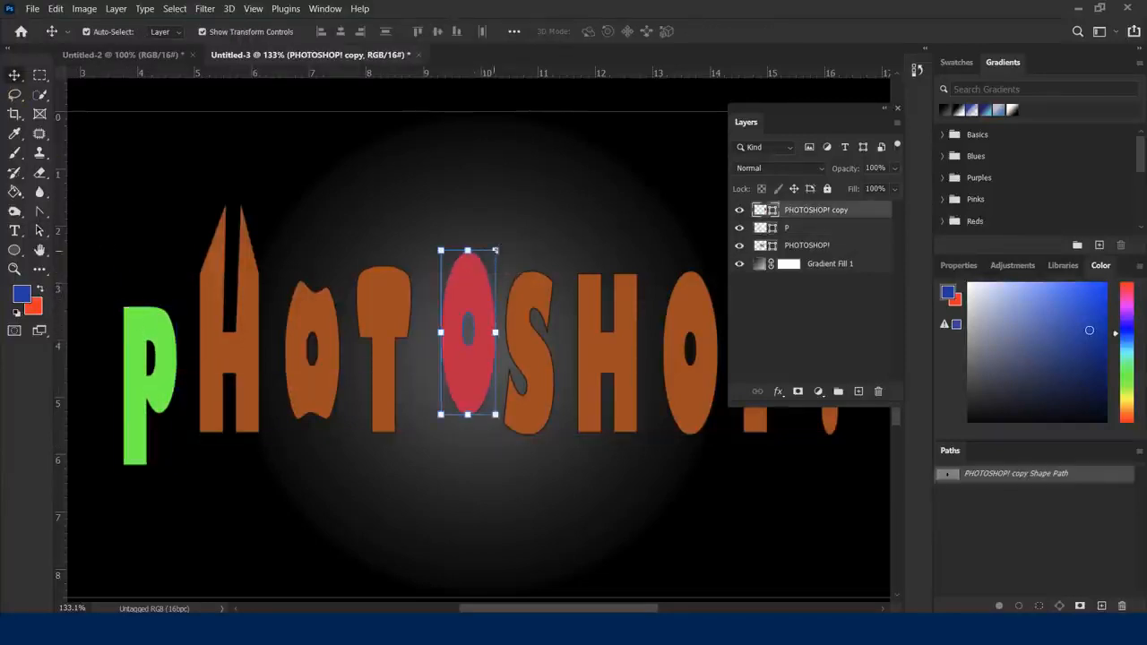
left_click_drag(512, 251, 474, 292)
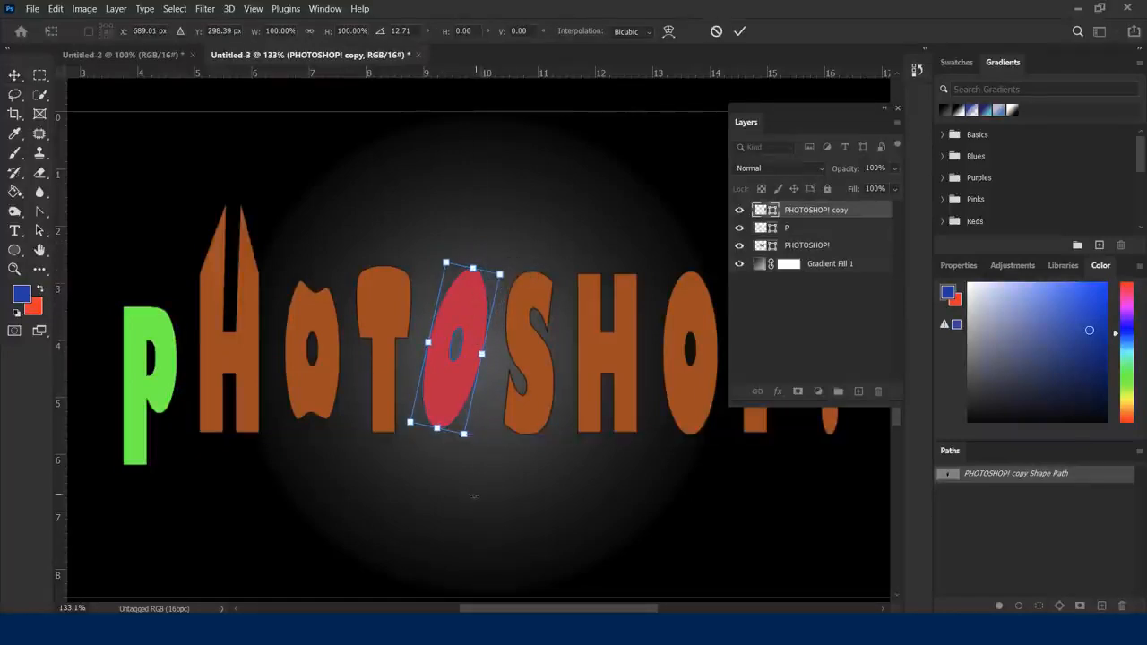
key("Return")
left_click(500, 513)
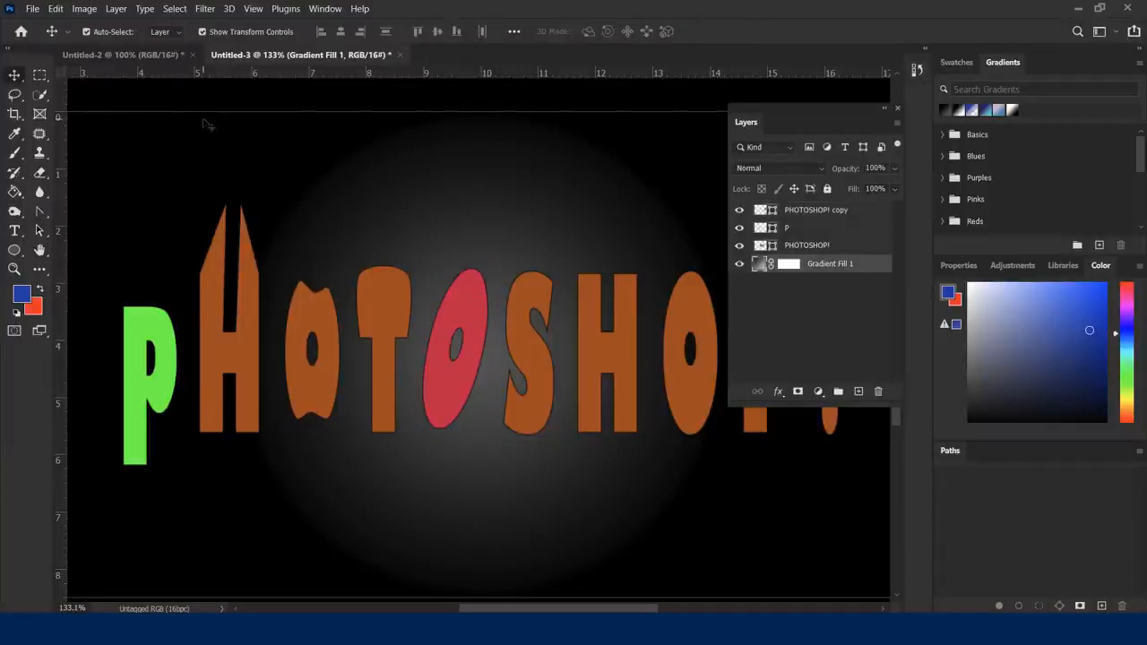
Step: Switch to the Untitled-2 document and select its maroon Ellipse 1 circle with the Move tool
left_click(127, 55)
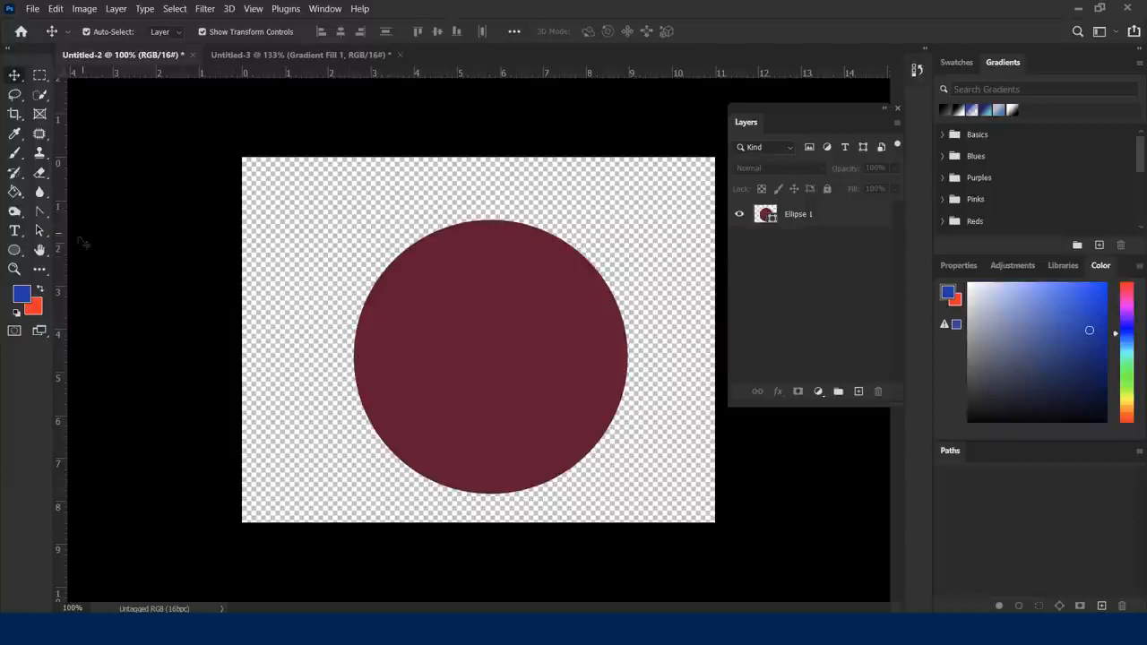
left_click(14, 232)
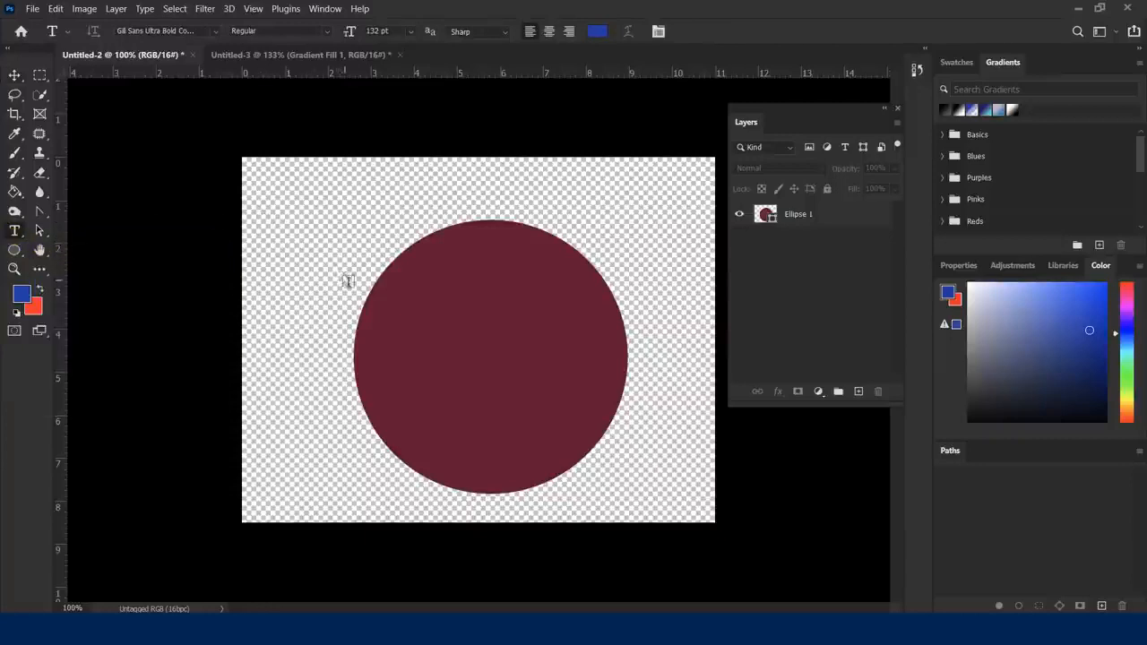
scroll(401, 383, "up", 4)
scroll(401, 382, "up", 1)
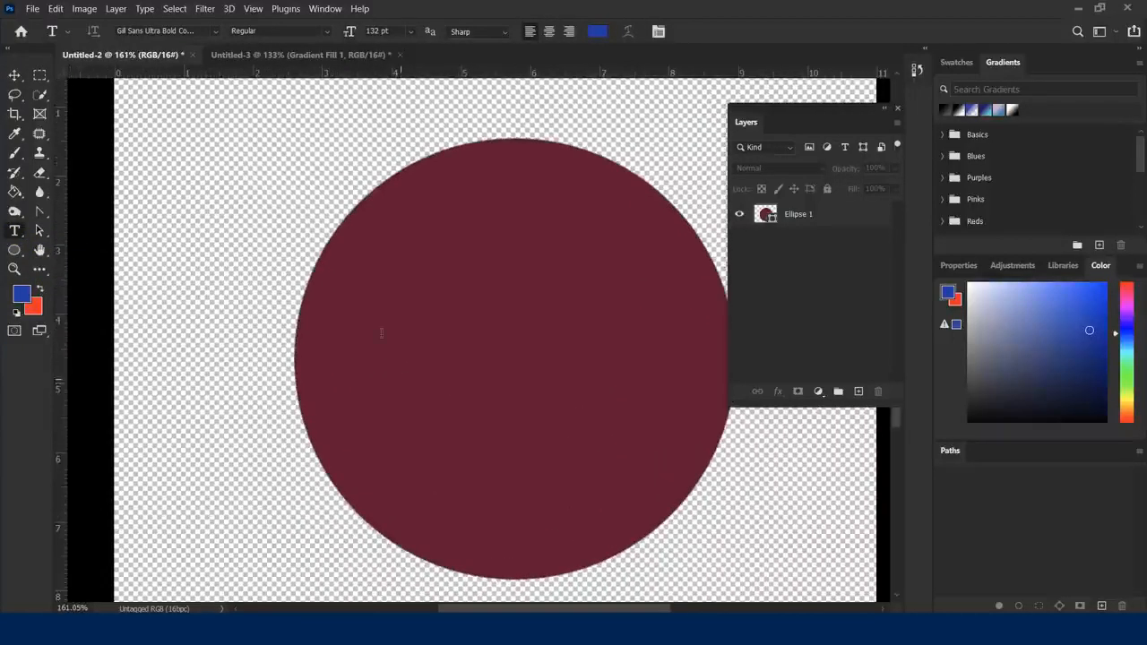
key("v")
left_click(385, 257)
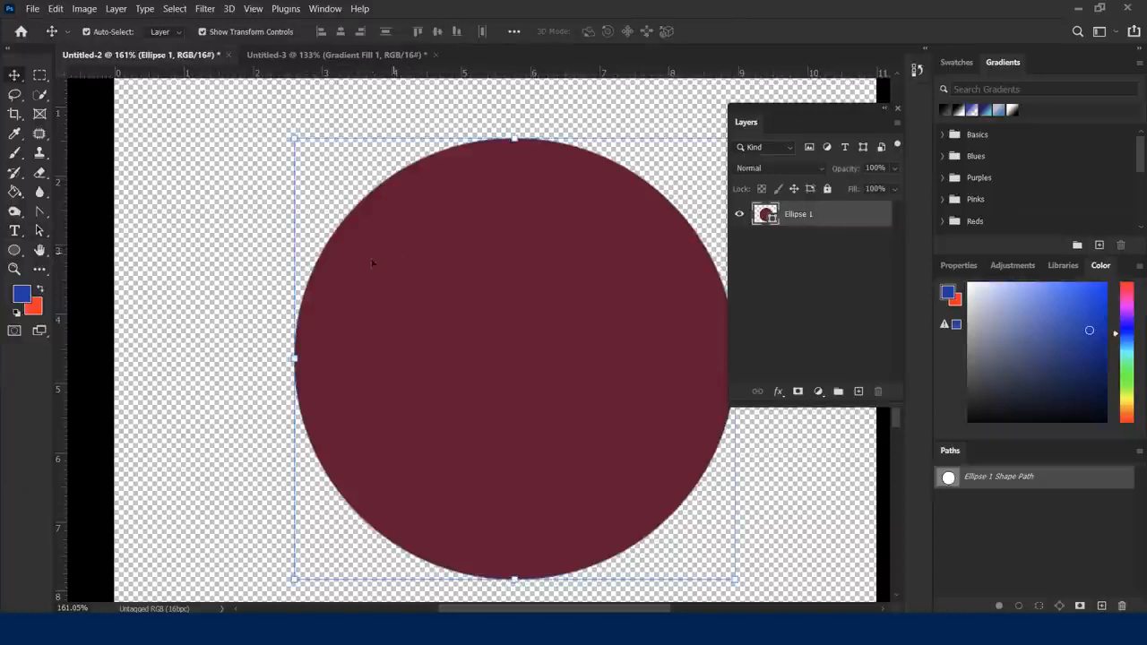
Step: Start type on the circle's edge, set its size to 21 pt, and undo the placeholder text layer
left_click(15, 232)
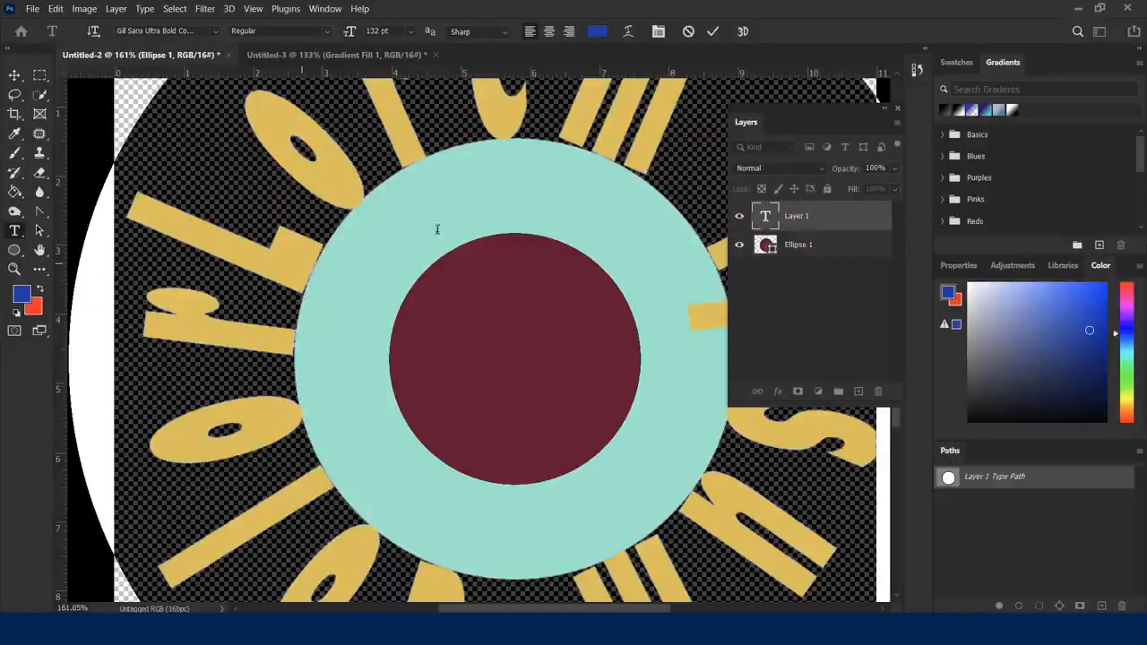
left_click_drag(351, 36, 270, 47)
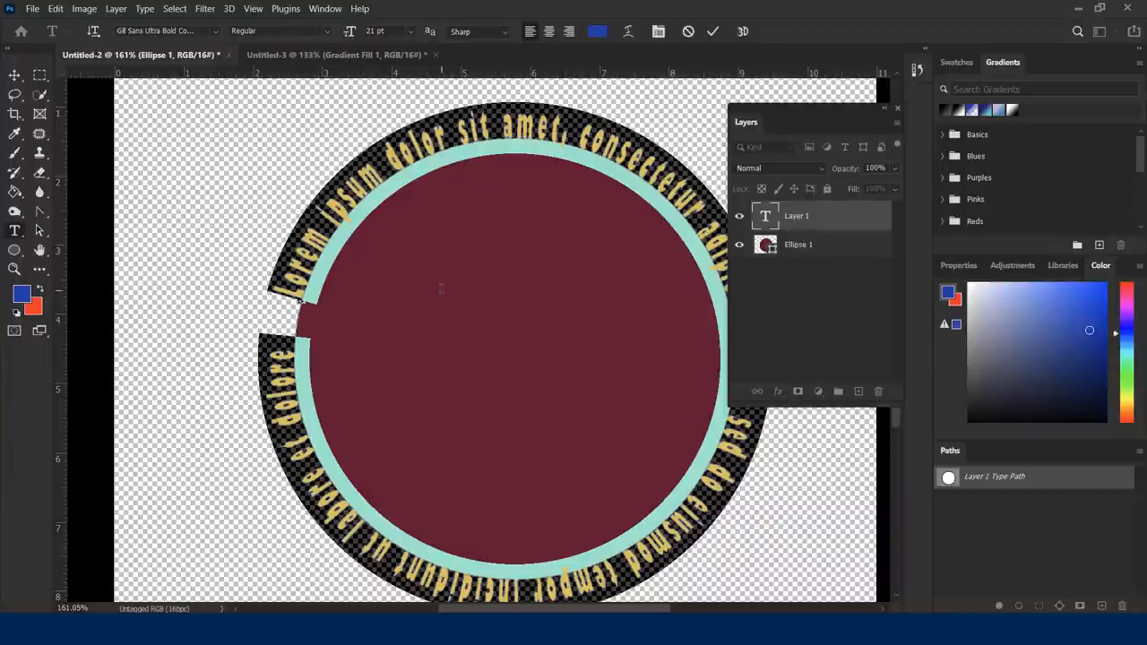
left_click(198, 131)
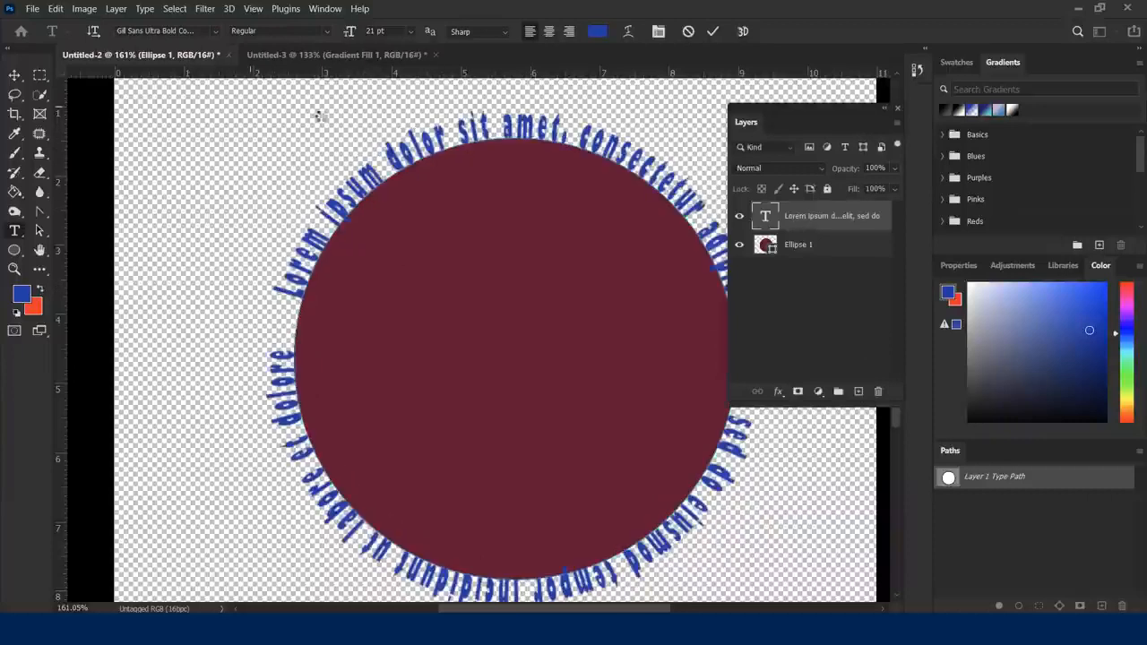
key("ctrl+z")
Step: Examine the Type preferences option that fills new type layers with placeholder text, and close the preferences
left_click(59, 11)
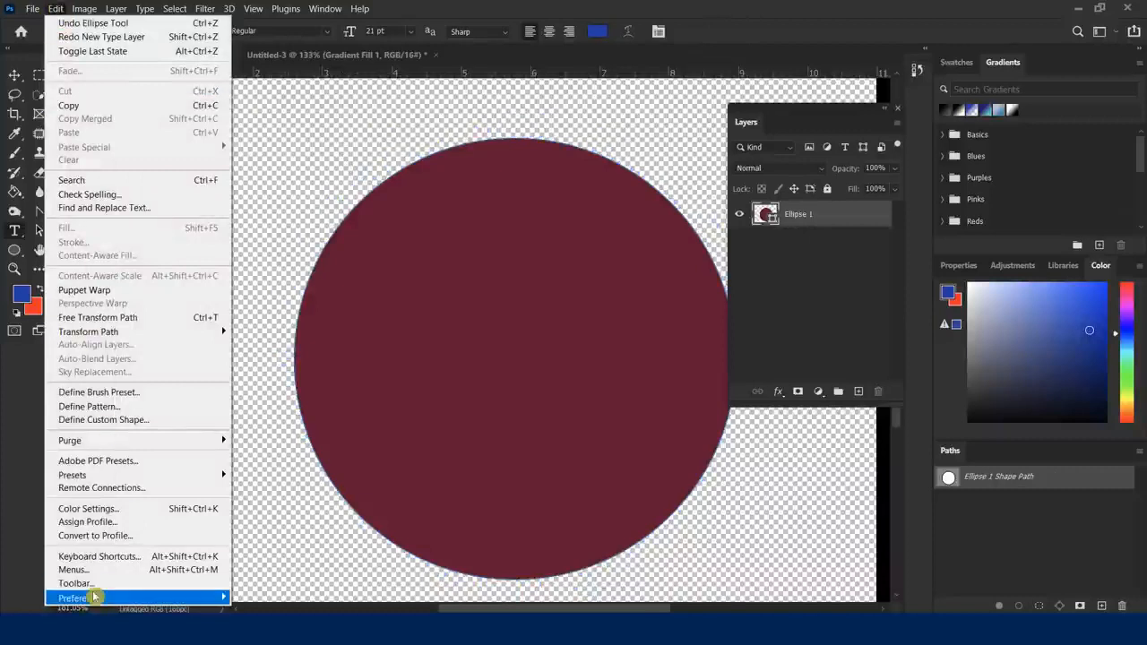
mouse_move(107, 596)
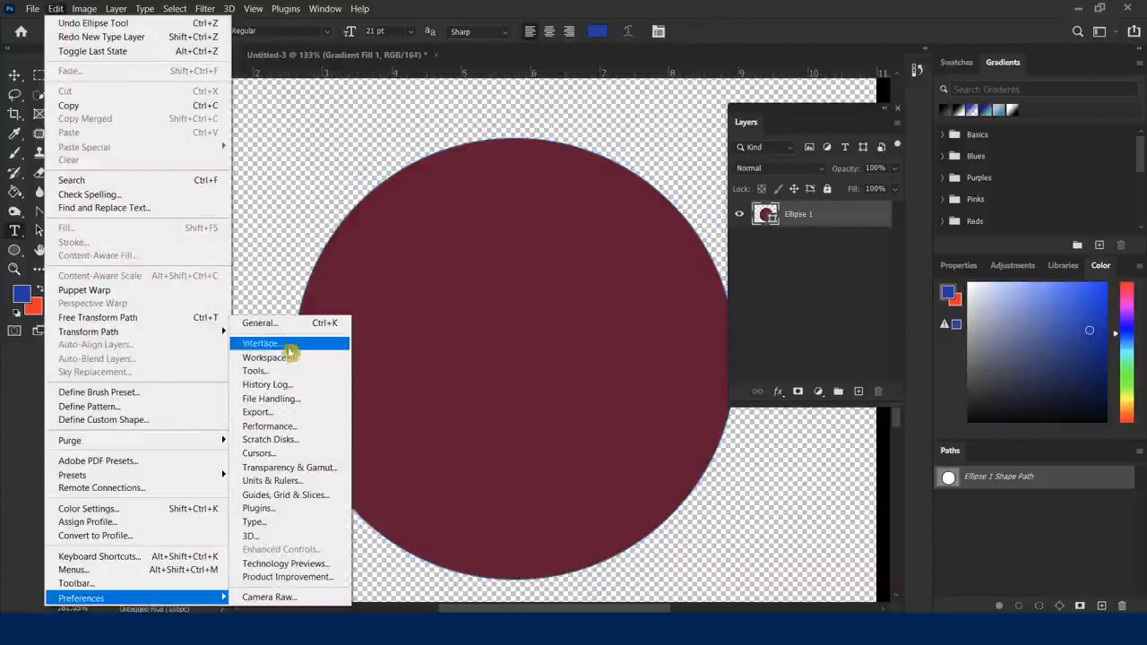
left_click(281, 522)
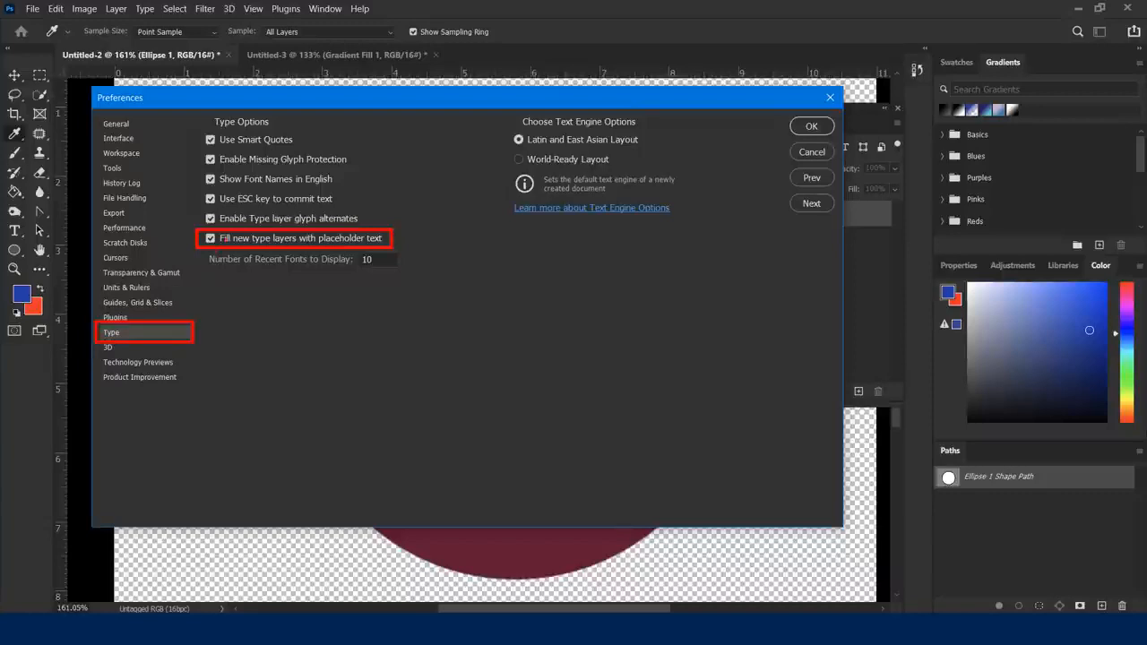
left_click(211, 240)
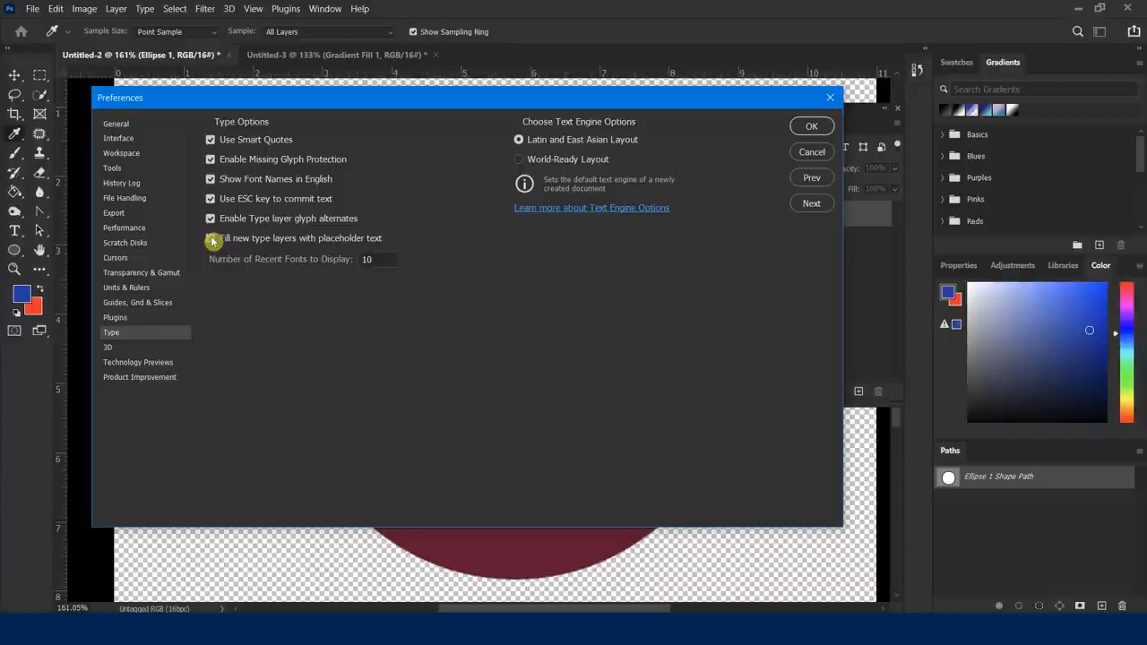
left_click(812, 128)
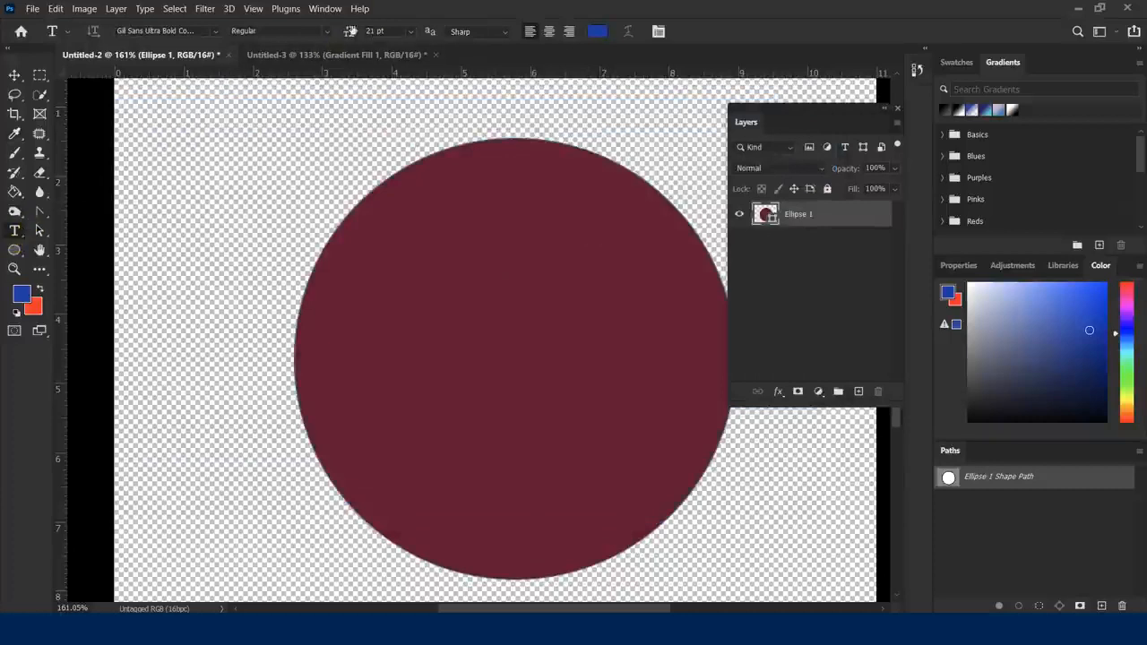
Step: Add the text "AROUND THE WORLD WITH PHOTOSHOP" along the circle's outer edge and commit it
left_click(25, 236)
left_click(299, 306)
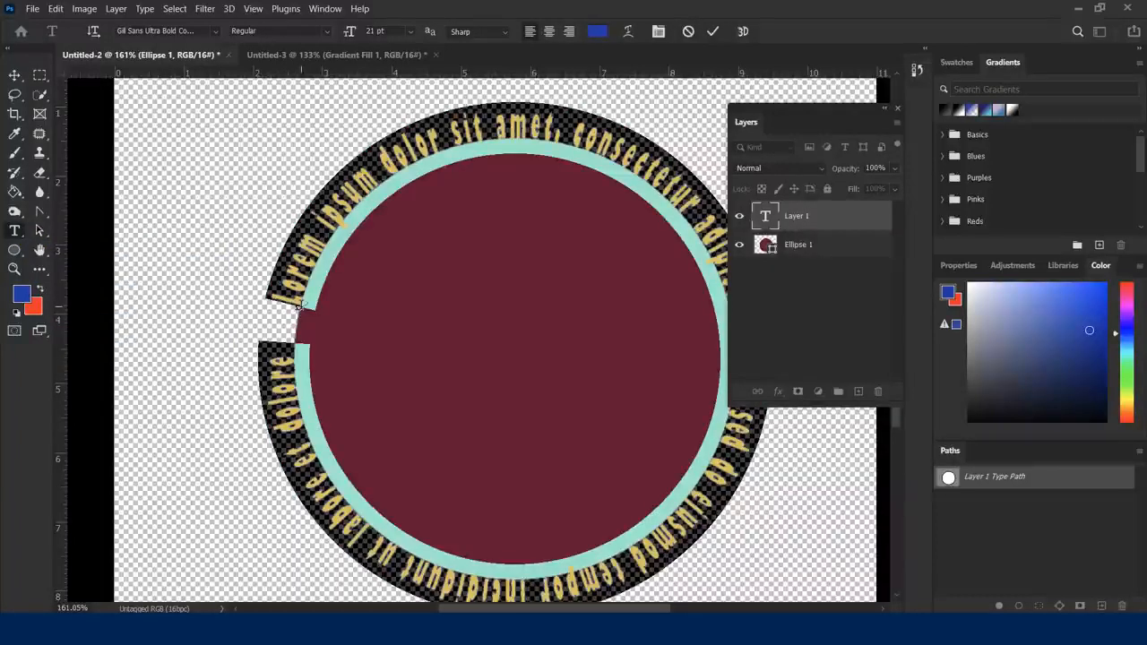
type("AROUND")
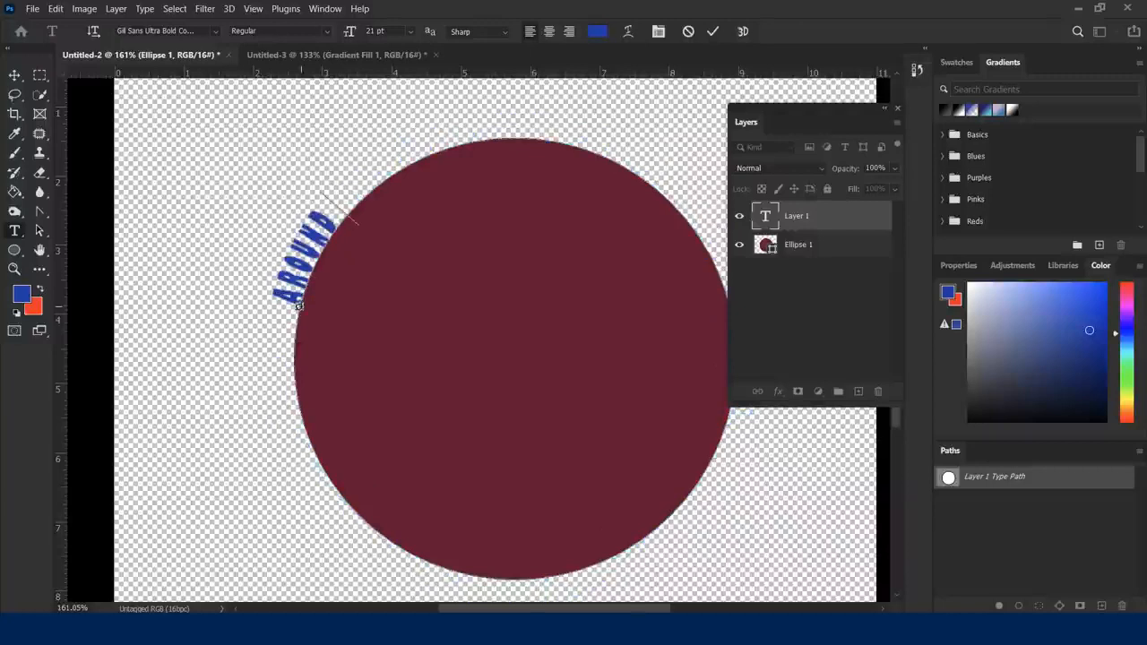
type(" THE WORLD")
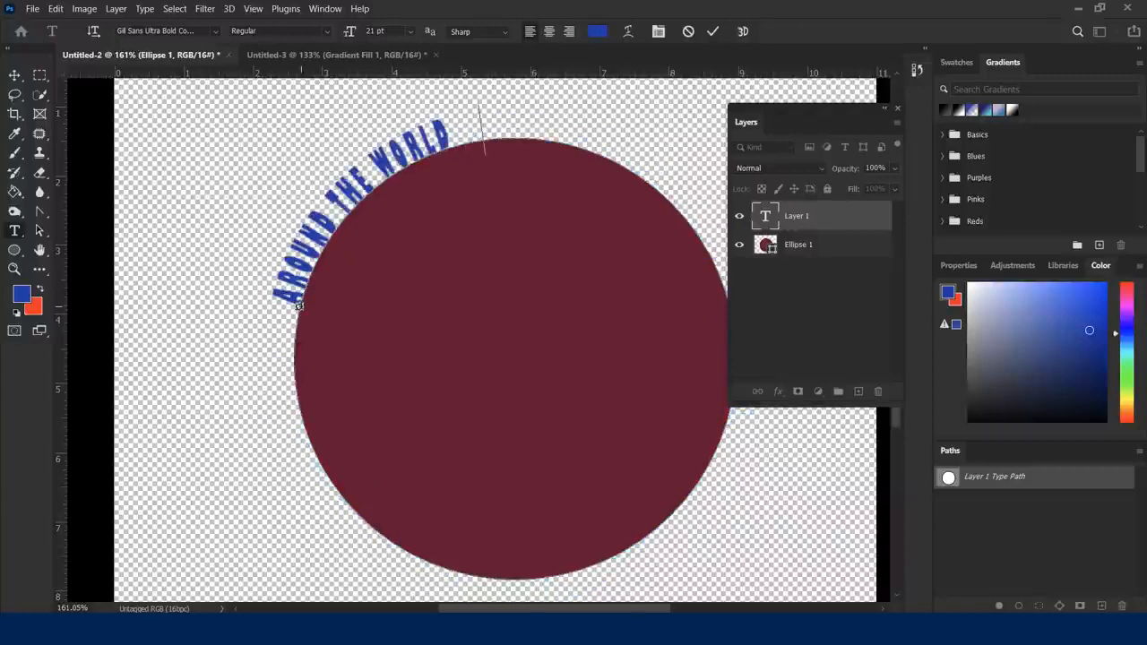
type(" WITH PHOTOSHOP")
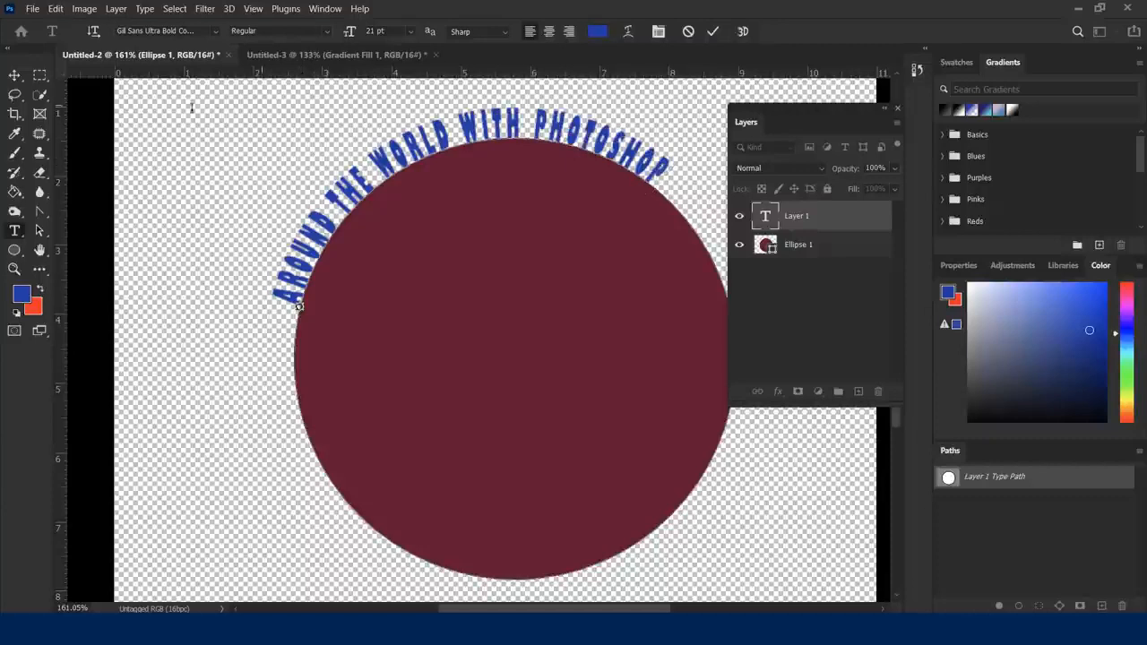
left_click(16, 79)
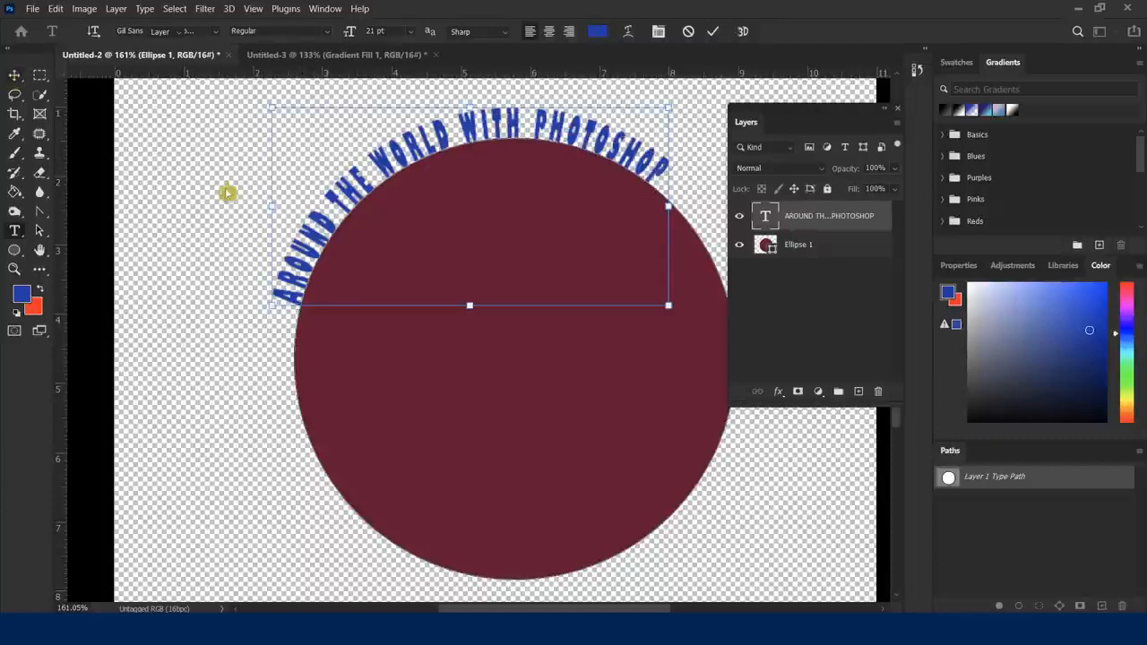
Step: Recolor the whole curved text to the dark maroon 69092f to match the circle
double_click(337, 199)
key("ctrl+a")
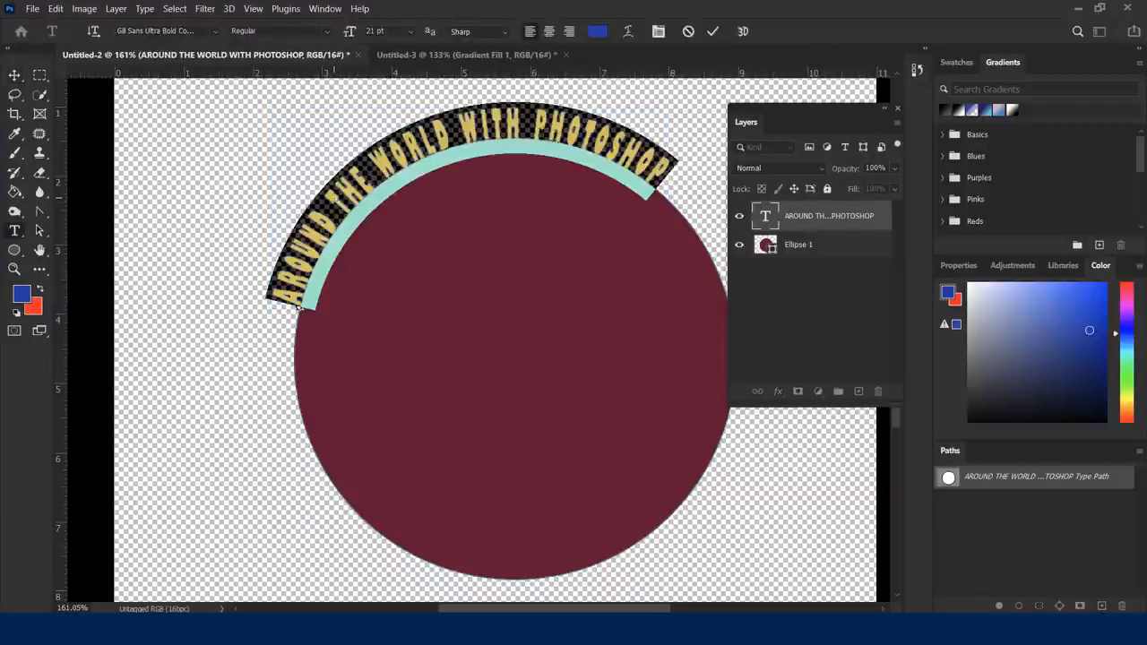
left_click(597, 32)
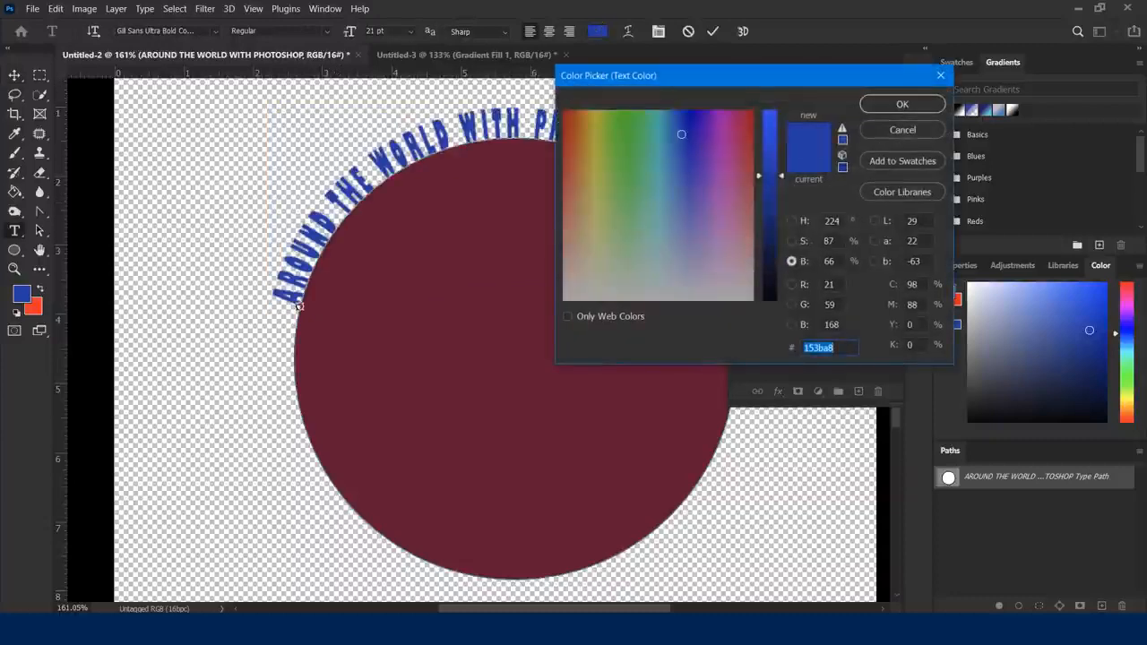
type("a8070a")
key("ctrl+a")
type("69092f")
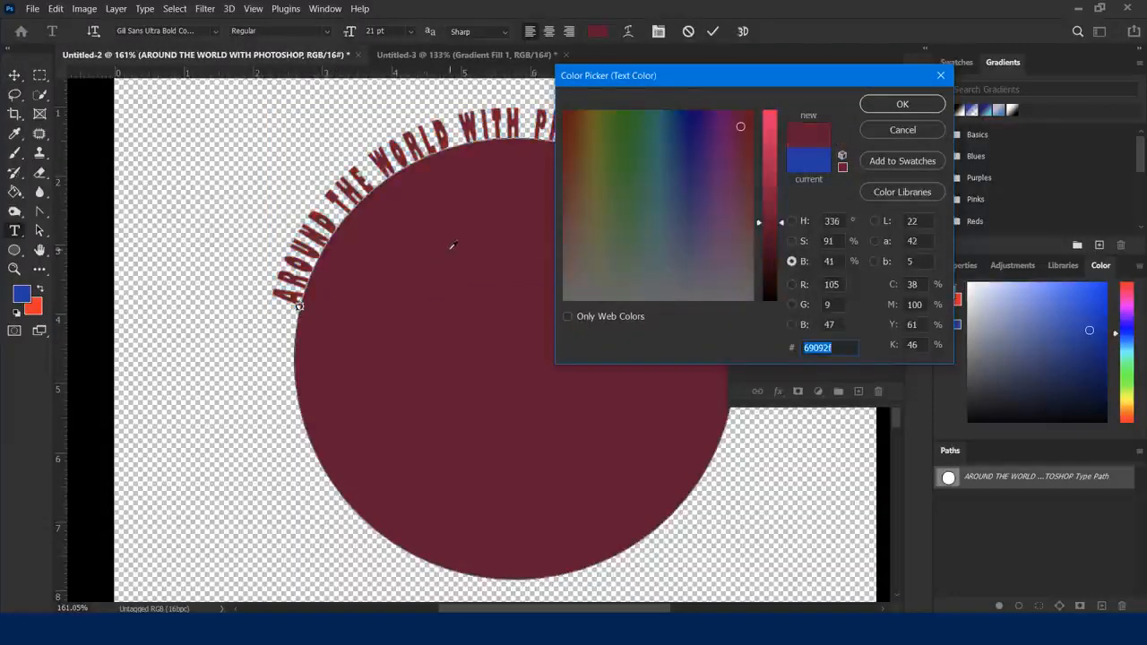
left_click(905, 105)
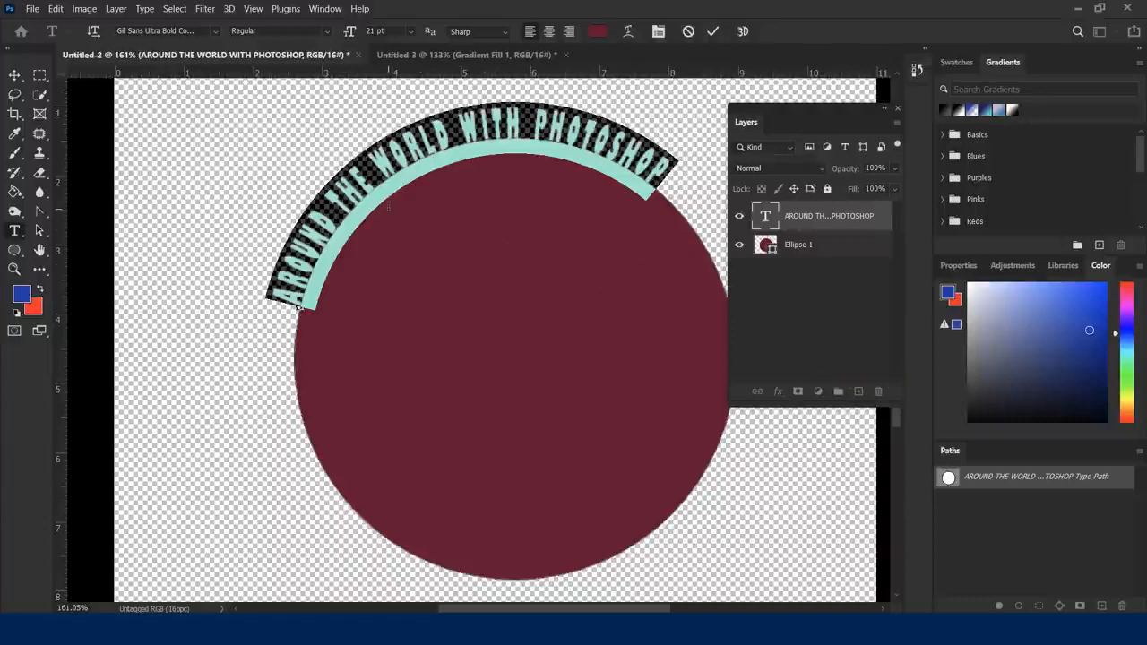
Step: Slide the text's start point clockwise along the circle with the Direct Selection tool until the text is centered over the top
left_click(209, 140)
scroll(342, 337, "up", 2)
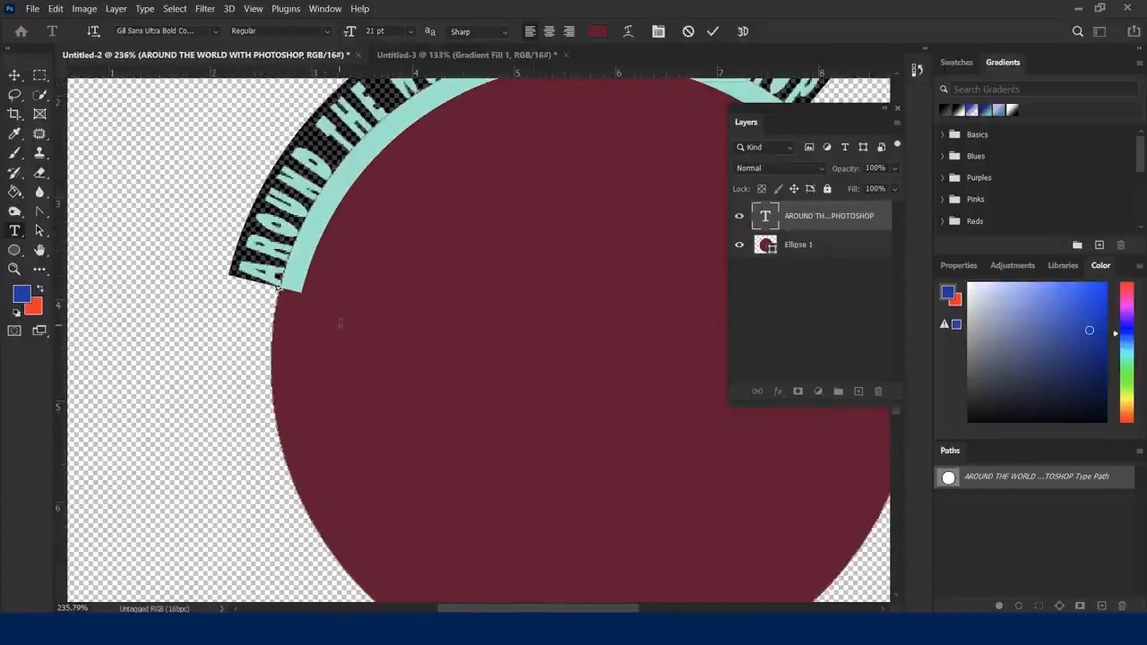
scroll(340, 318, "down", 2)
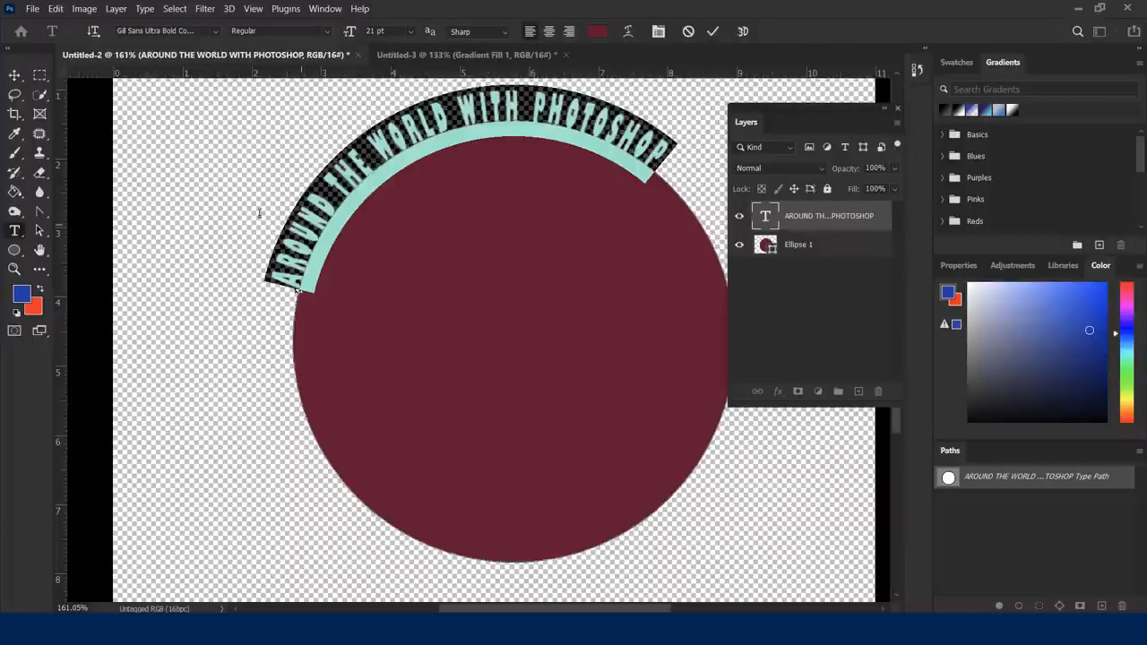
left_click(40, 231)
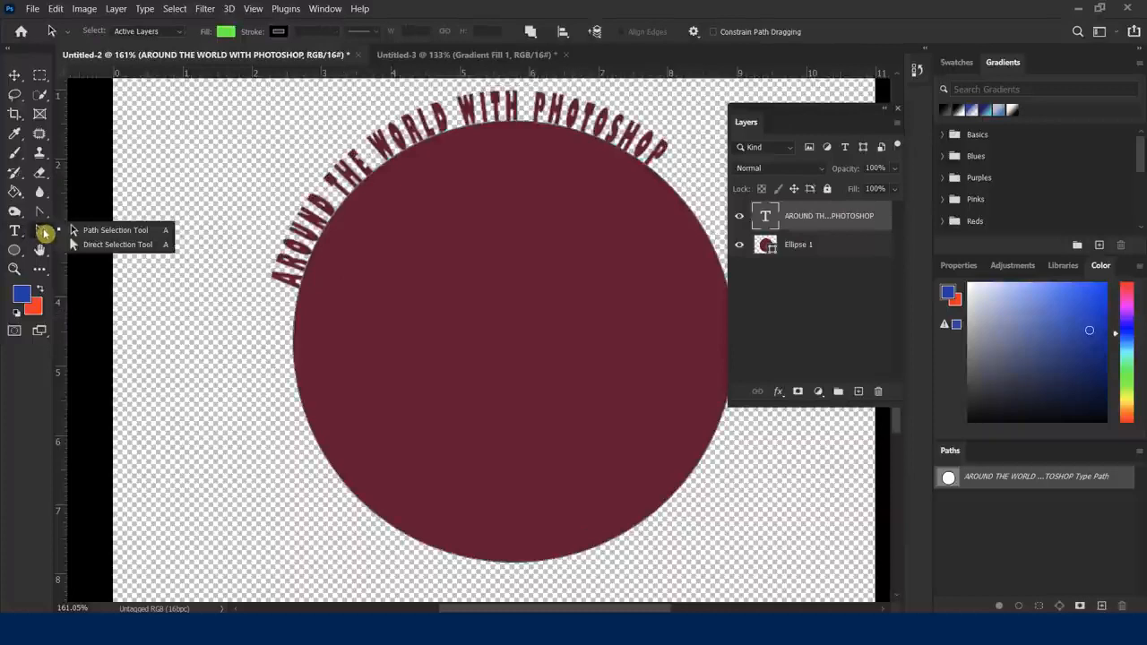
left_click(85, 245)
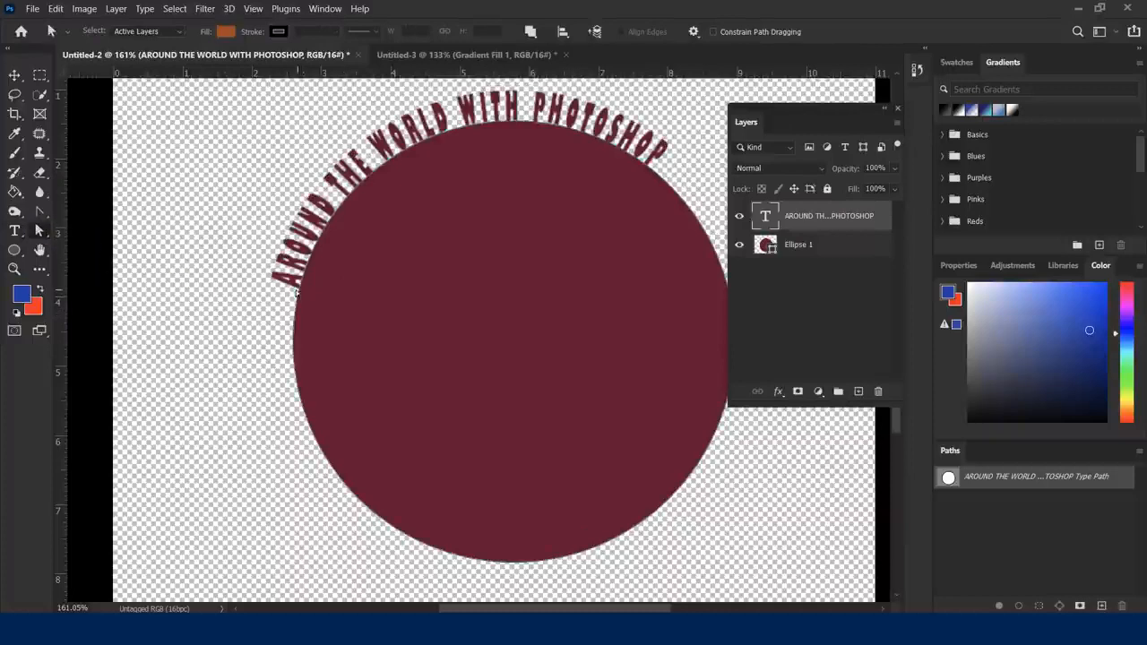
left_click_drag(297, 292, 311, 268)
key("ctrl+z")
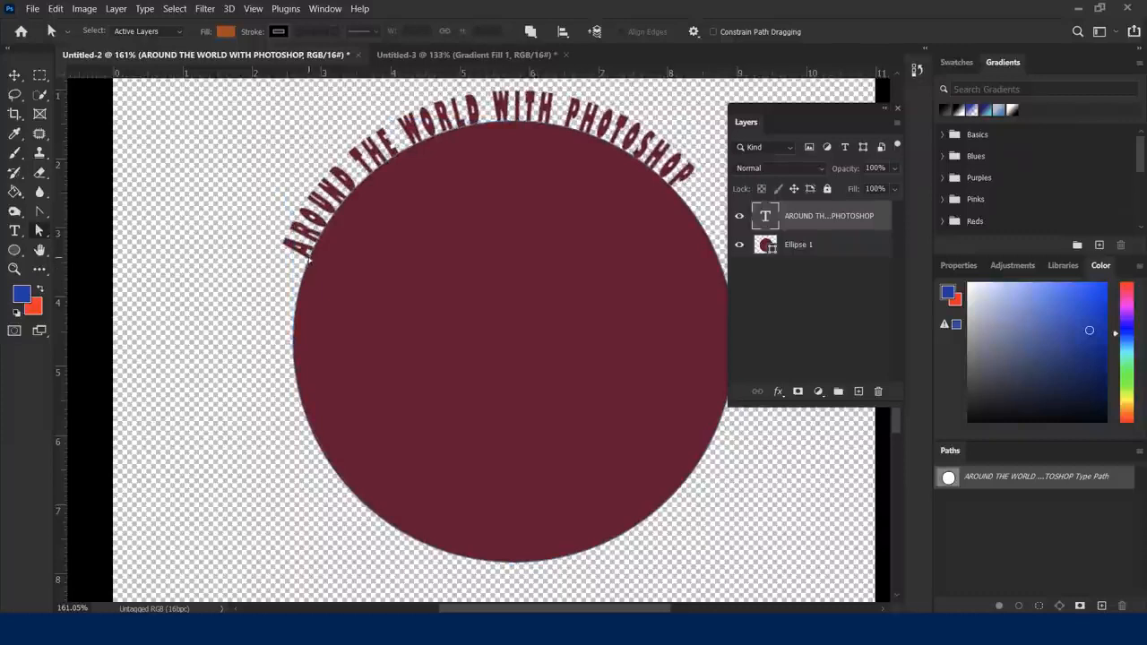
left_click_drag(305, 254, 315, 239)
left_click_drag(315, 232, 302, 243)
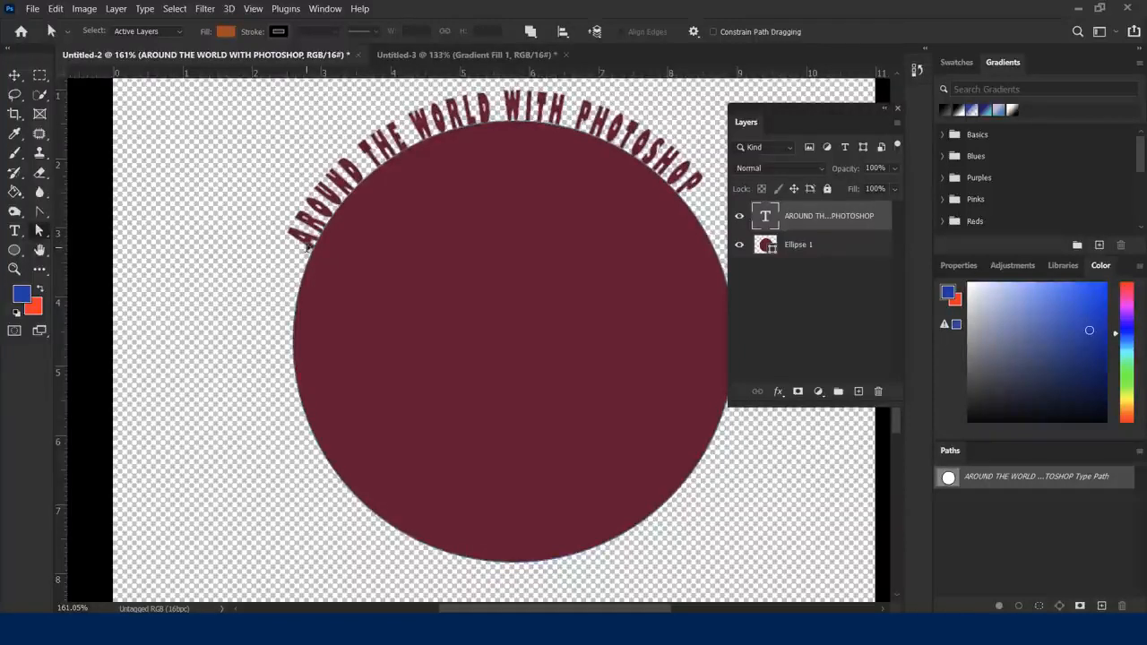
left_click_drag(307, 248, 324, 216)
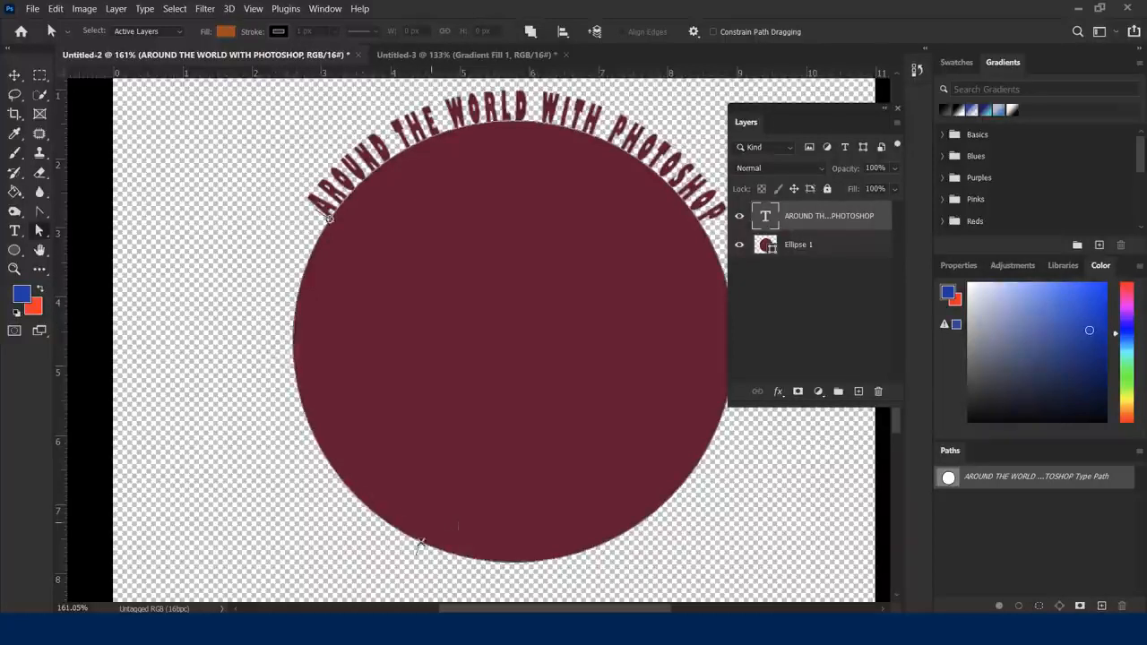
Step: Try moving the text's end point along the circle's right edge, move the Layers panel off the circle, and undo the text change
left_click_drag(727, 351, 728, 289)
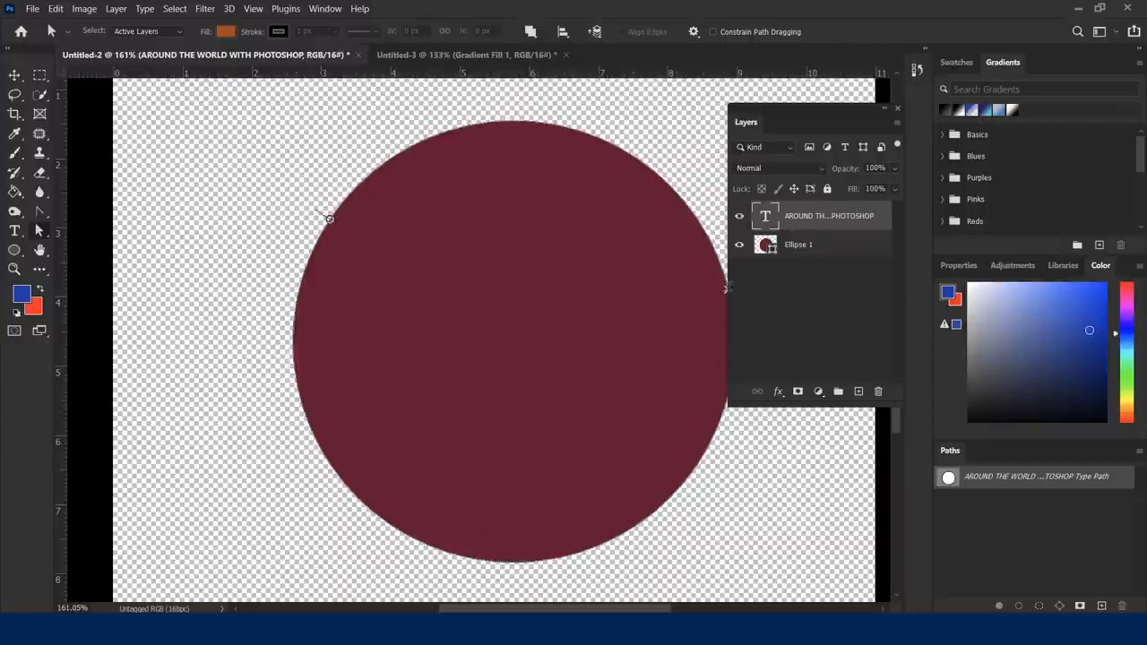
left_click_drag(826, 118, 891, 254)
left_click(707, 230)
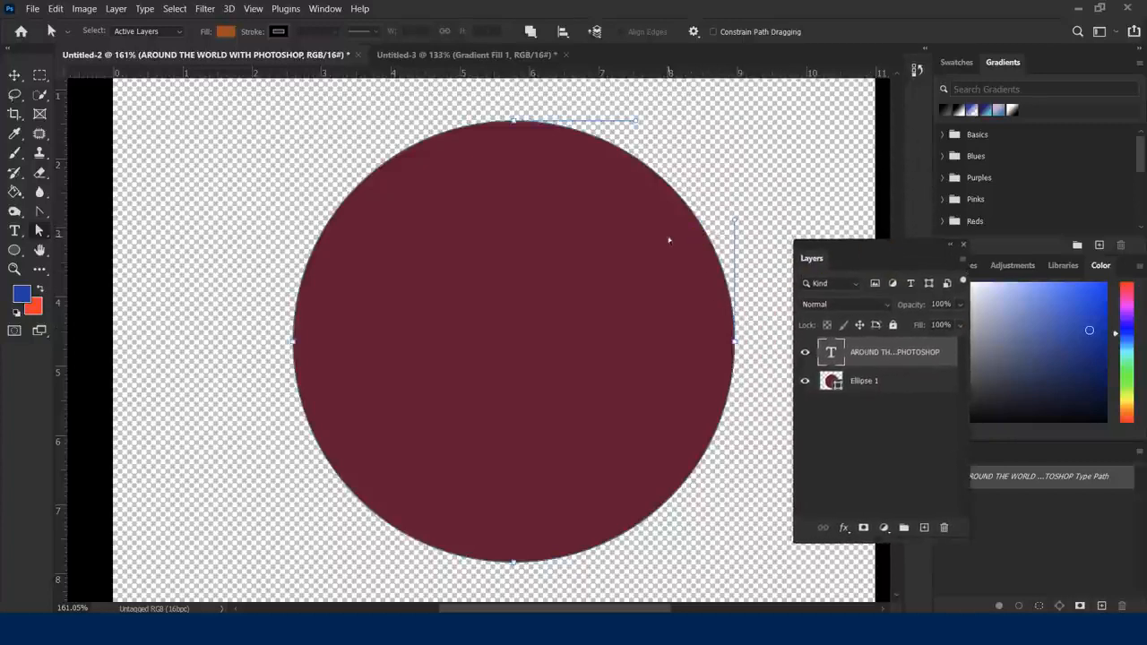
key("ctrl+z")
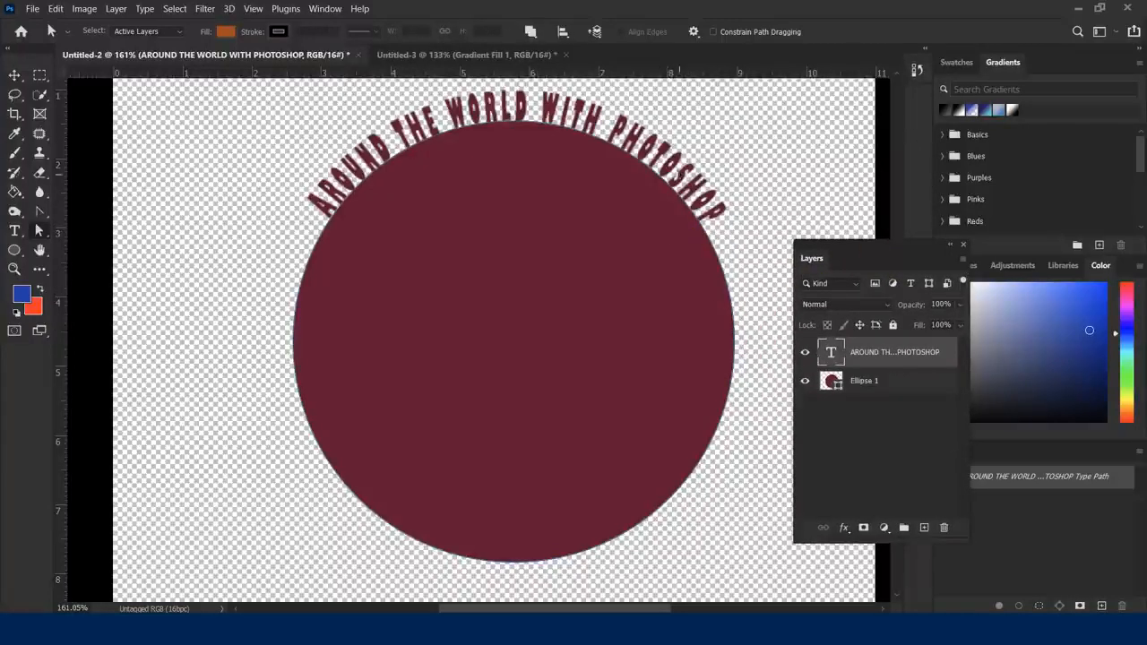
Step: Try sliding the text's start point down the circle's right side and back over the top, and undo the last path change
left_click_drag(679, 173, 671, 177)
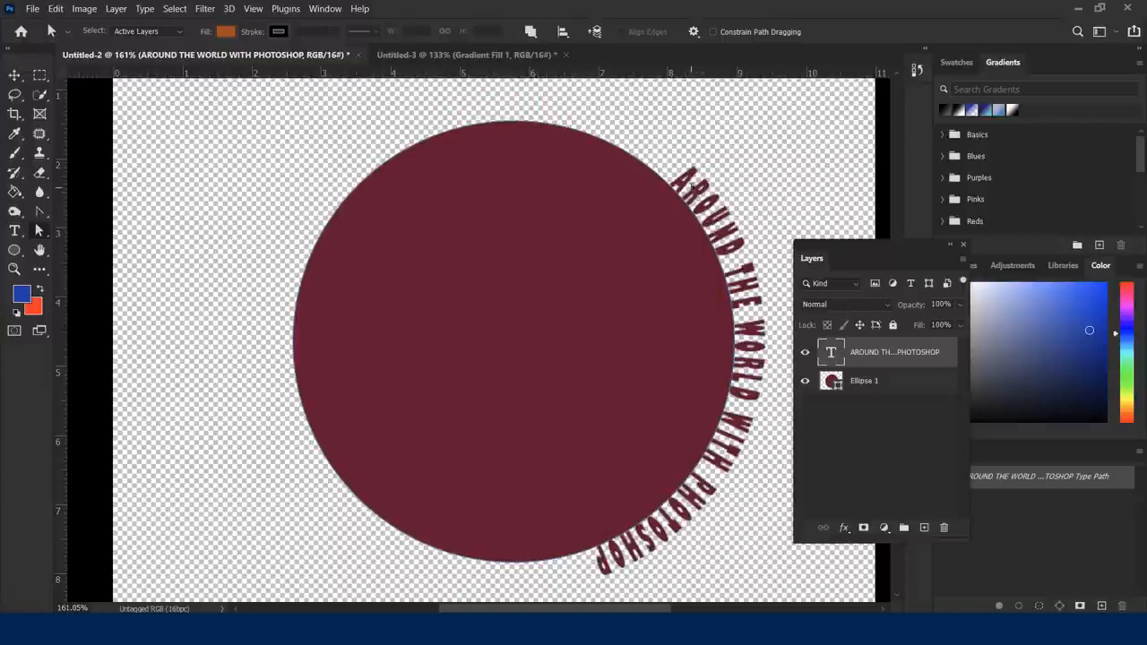
mouse_move(349, 188)
left_mouse_down()
mouse_move(318, 227)
mouse_move(323, 204)
mouse_move(298, 253)
mouse_move(283, 403)
left_mouse_up()
left_click(303, 291)
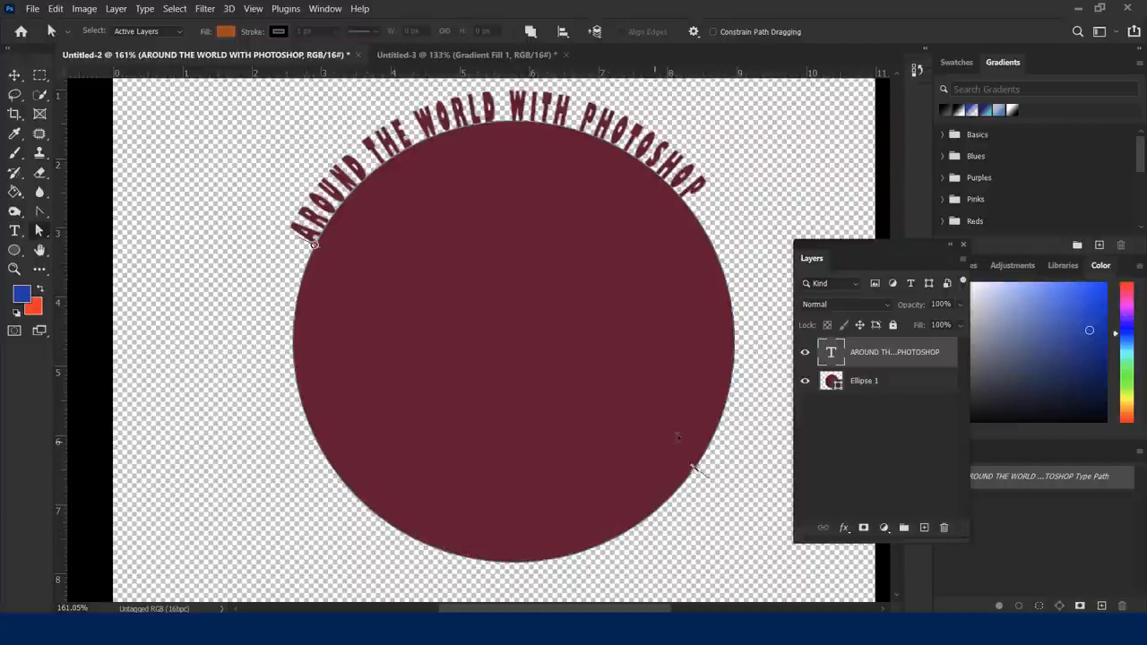
left_click_drag(678, 437, 684, 430)
key("ctrl+z")
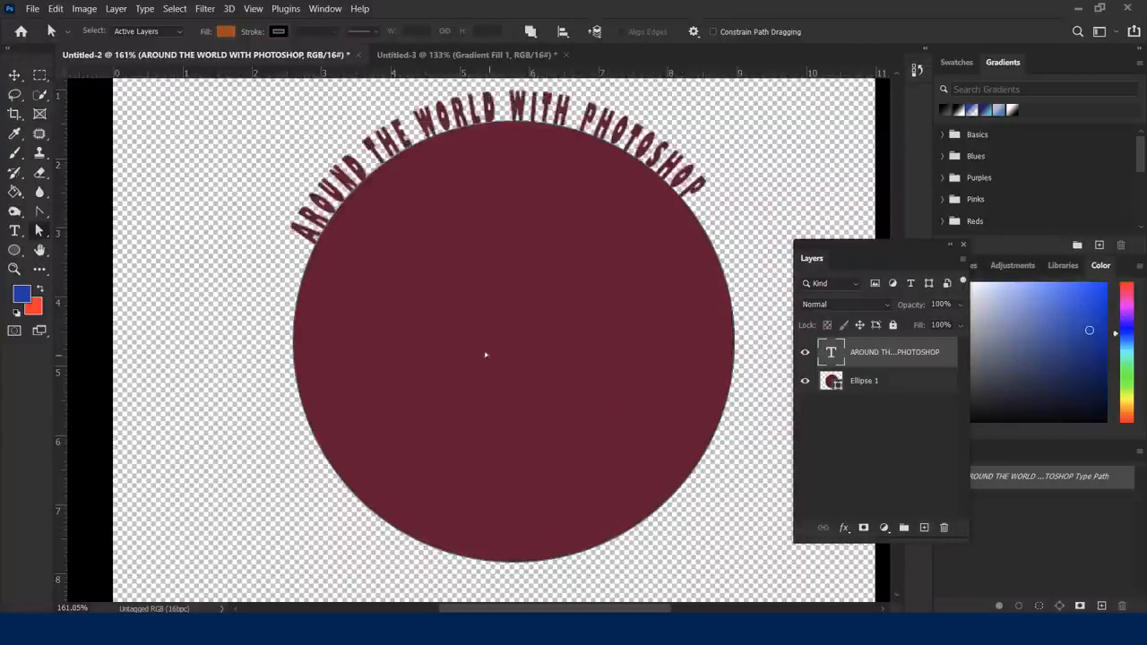
Step: Slide the text's start point along the circle's upper edge until the text is centered over the top, and leave path editing
left_click_drag(443, 130, 465, 121)
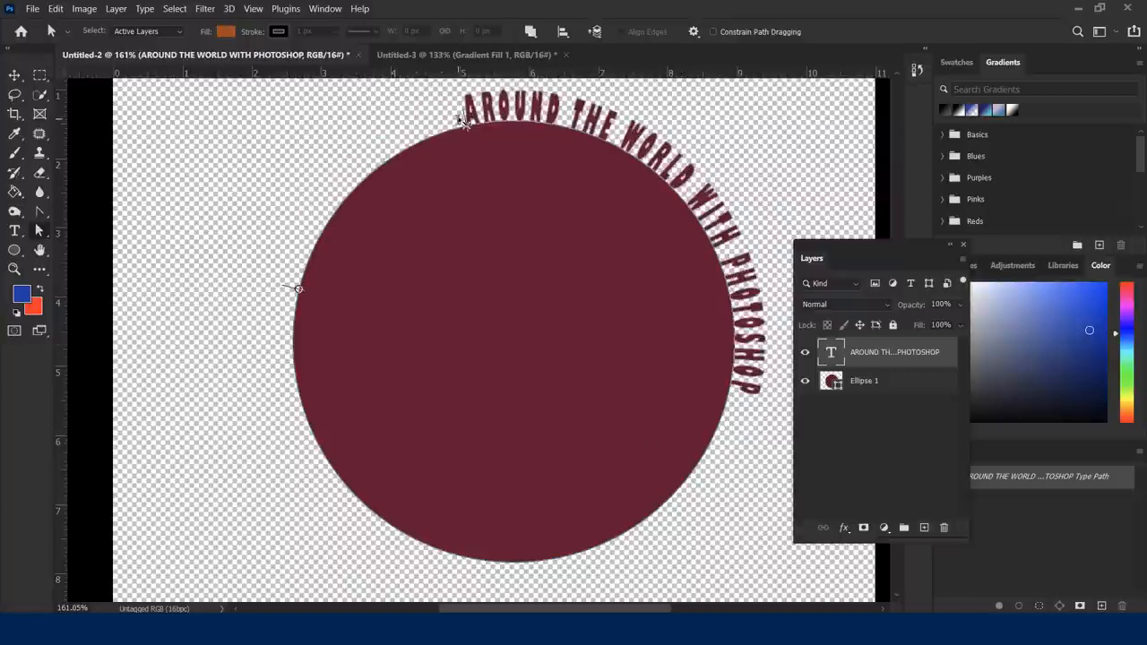
left_click_drag(394, 135, 314, 200)
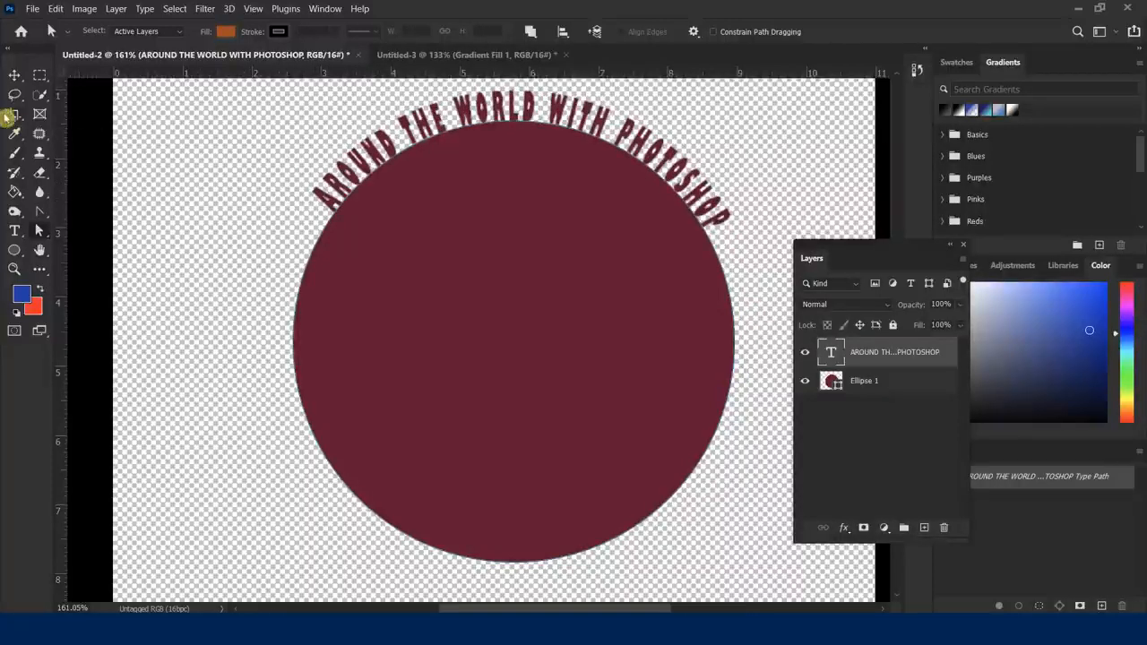
left_click(16, 82)
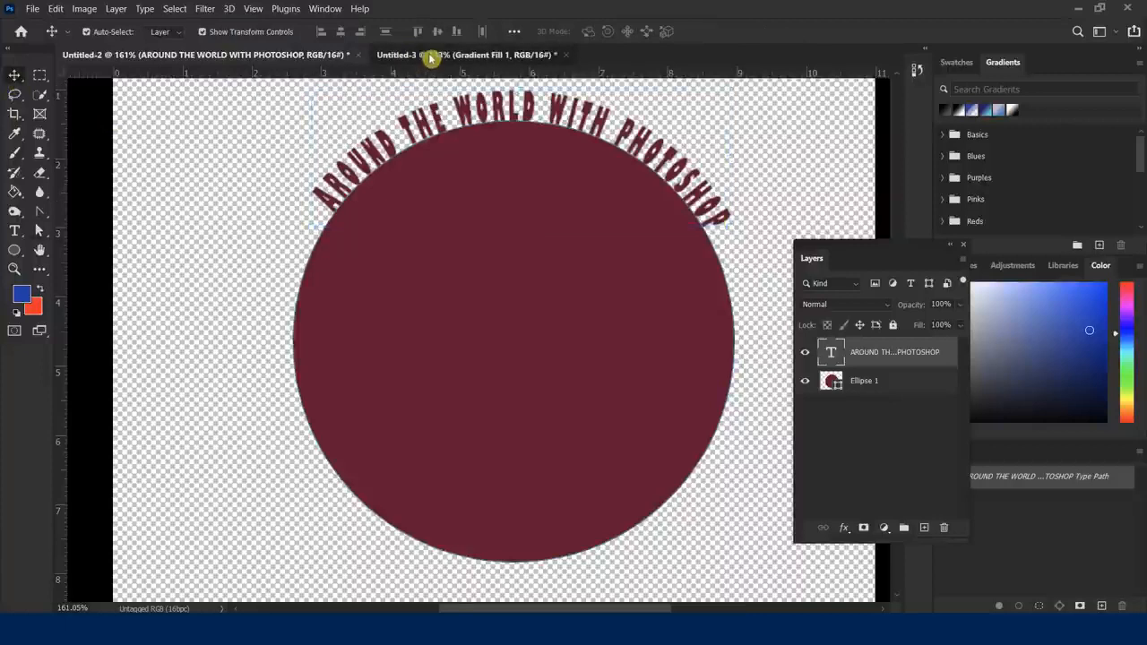
Step: Look over the Untitled-3 document, and create a new transparent 11 x 8.5 in landscape document at 72 ppi, RGB 16 bit
left_click(421, 55)
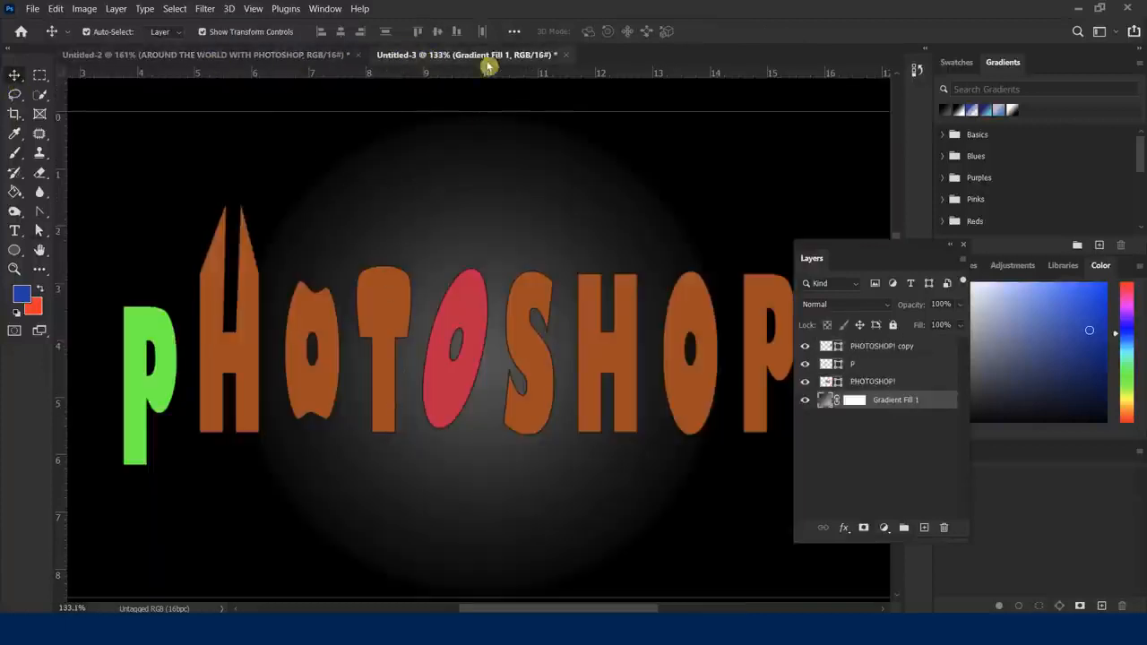
left_click(283, 55)
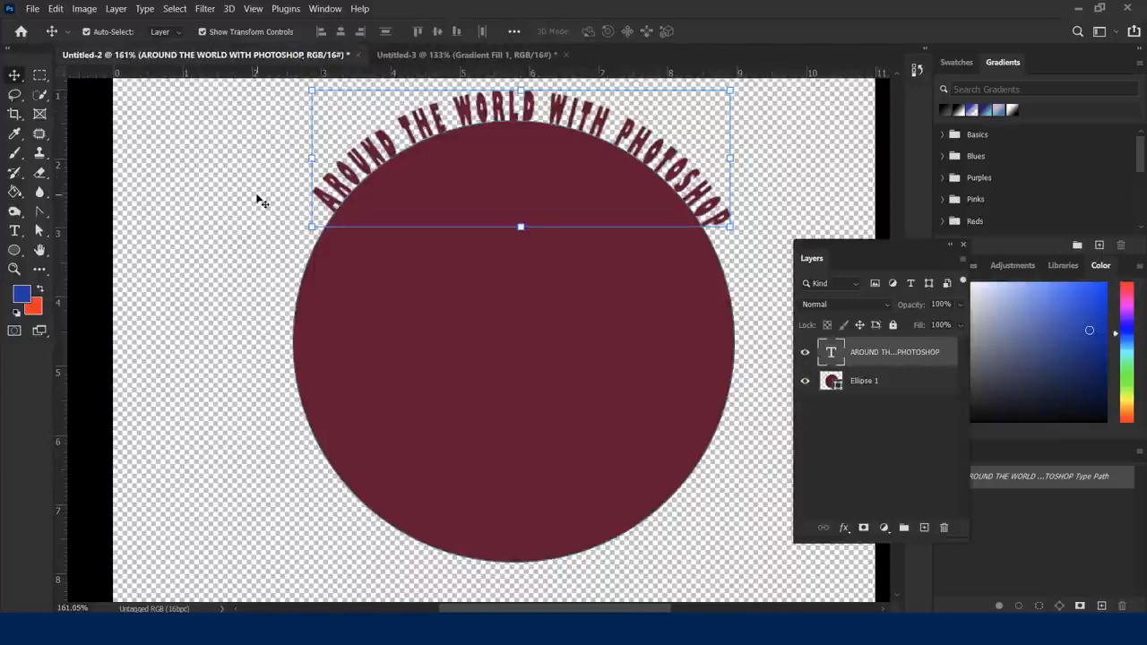
key("ctrl+n")
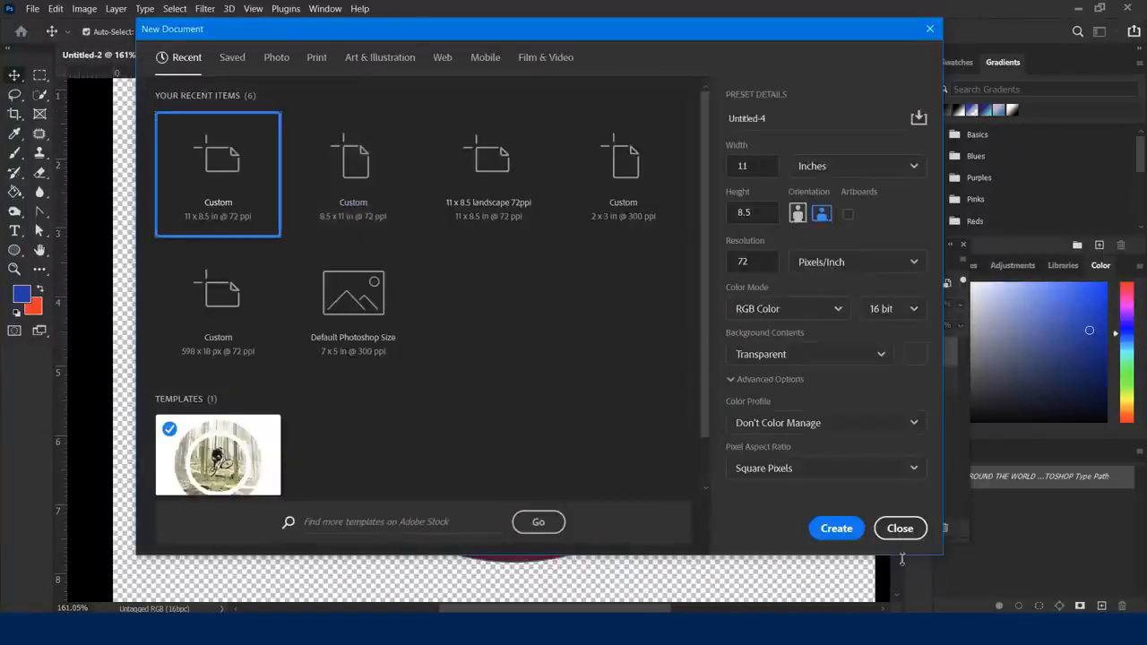
key("Return")
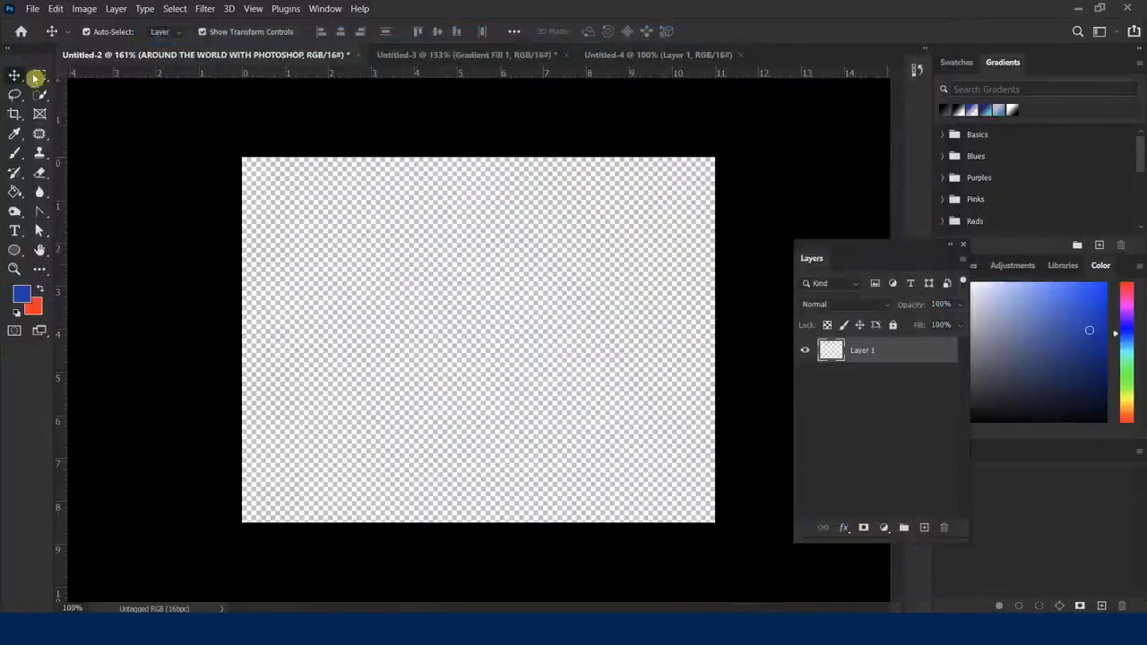
Step: Draw a paragraph text box across the full canvas width, starting about 1 inch down, and enter "PHOTOSHOP"
left_click(20, 230)
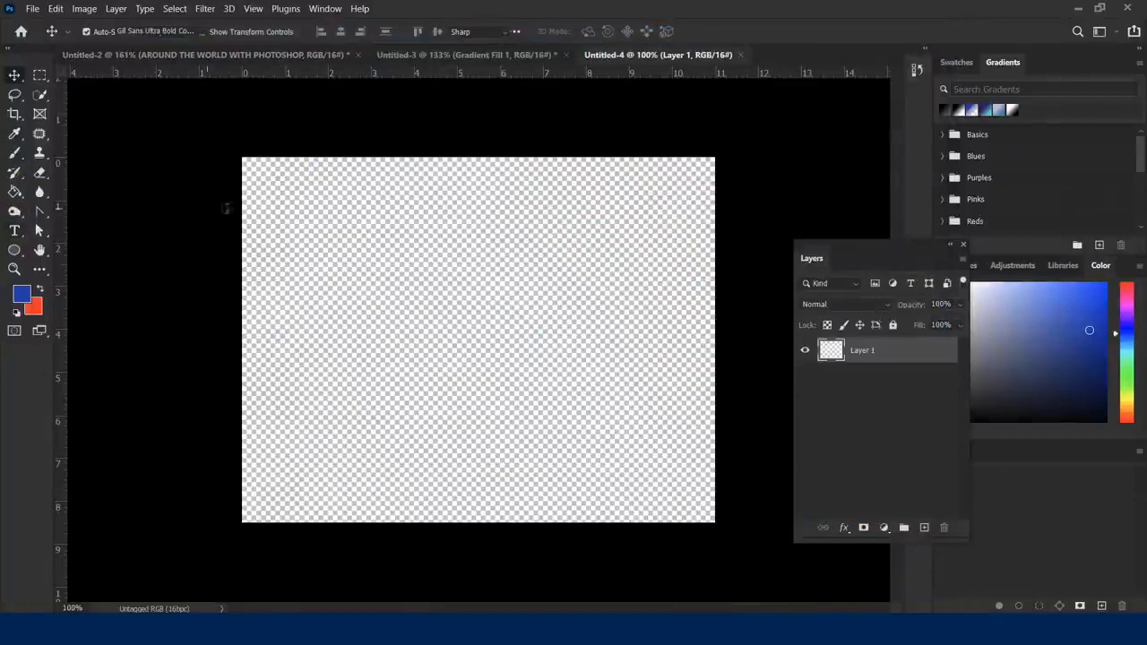
left_click_drag(243, 207, 706, 413)
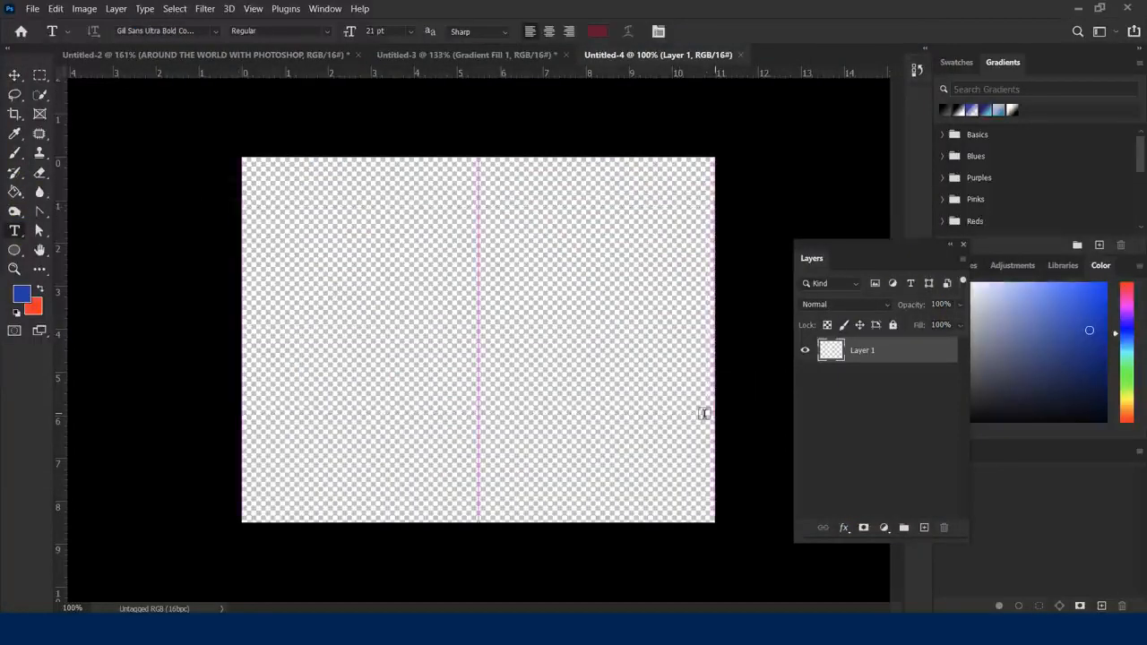
type("PHOTOSHOP")
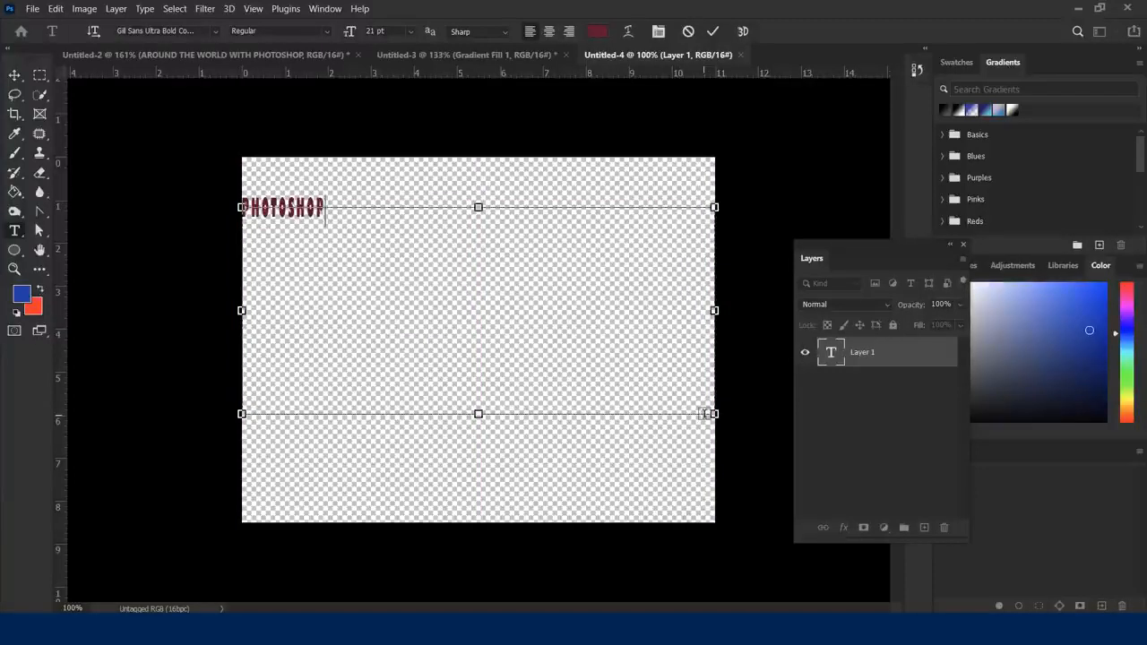
Step: Enlarge the whole word PHOTOSHOP to 91 pt, commit it, and move it toward the middle of the canvas
key("ctrl+a")
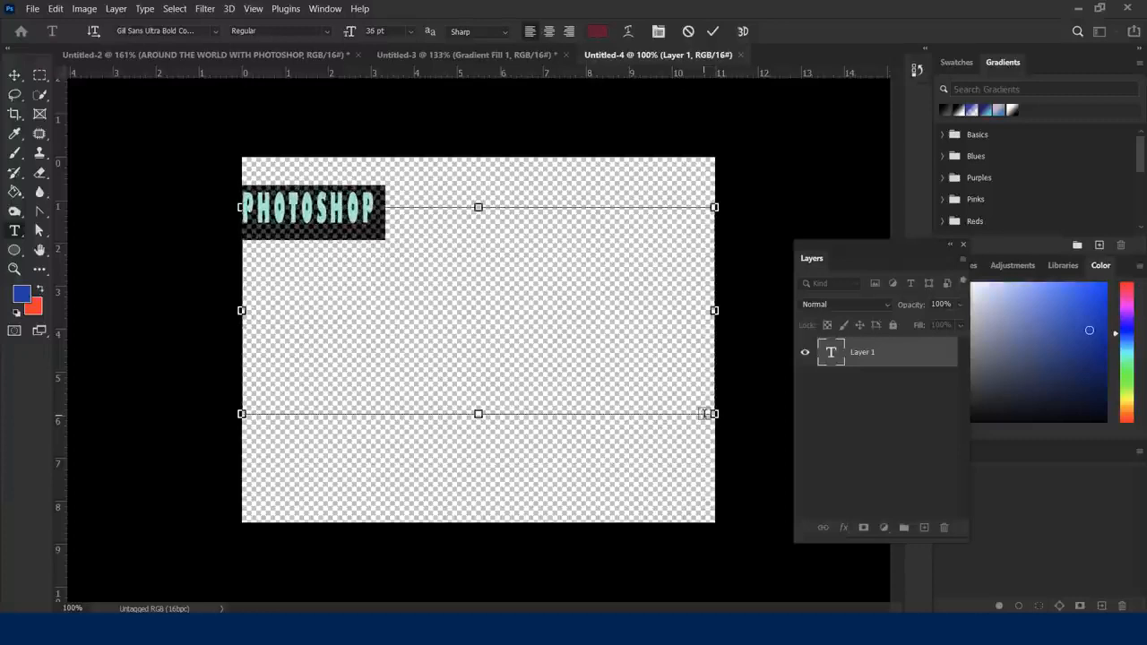
key("ctrl+shift+period")
key("ctrl+shift+period")
key("ctrl+shift+period")
key("ctrl+shift+period")
key("ctrl+shift+period")
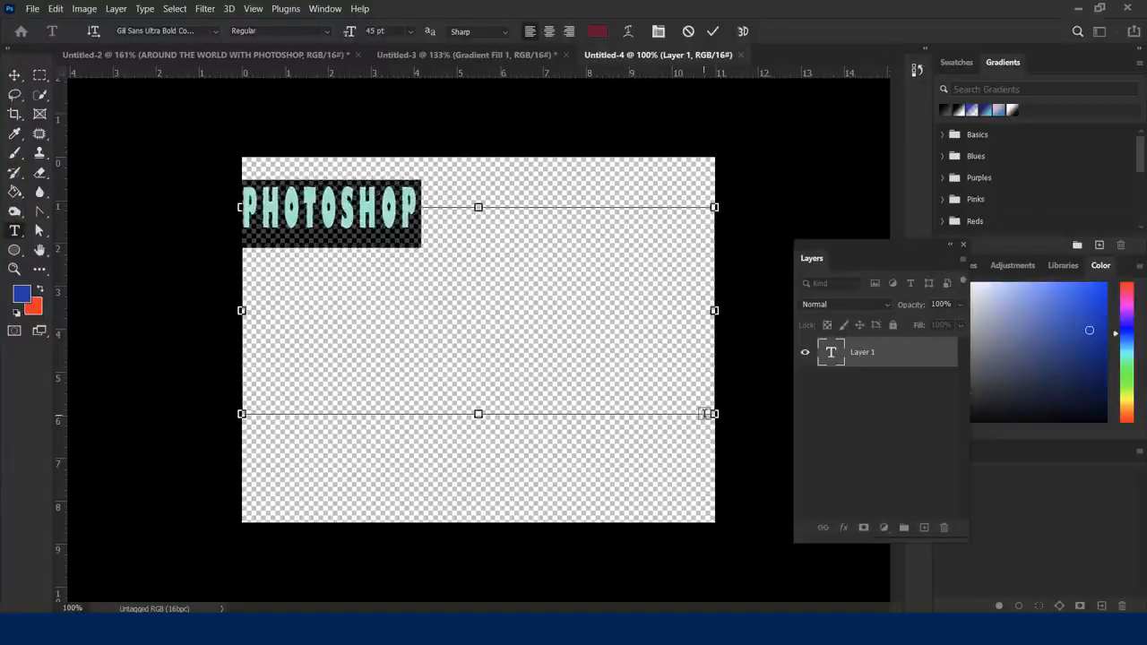
key("ctrl+shift+period")
key("ctrl+shift+period")
key("ctrl+shift+period")
key("ctrl+shift+period")
key("ctrl+shift+period")
key("ctrl+shift+period")
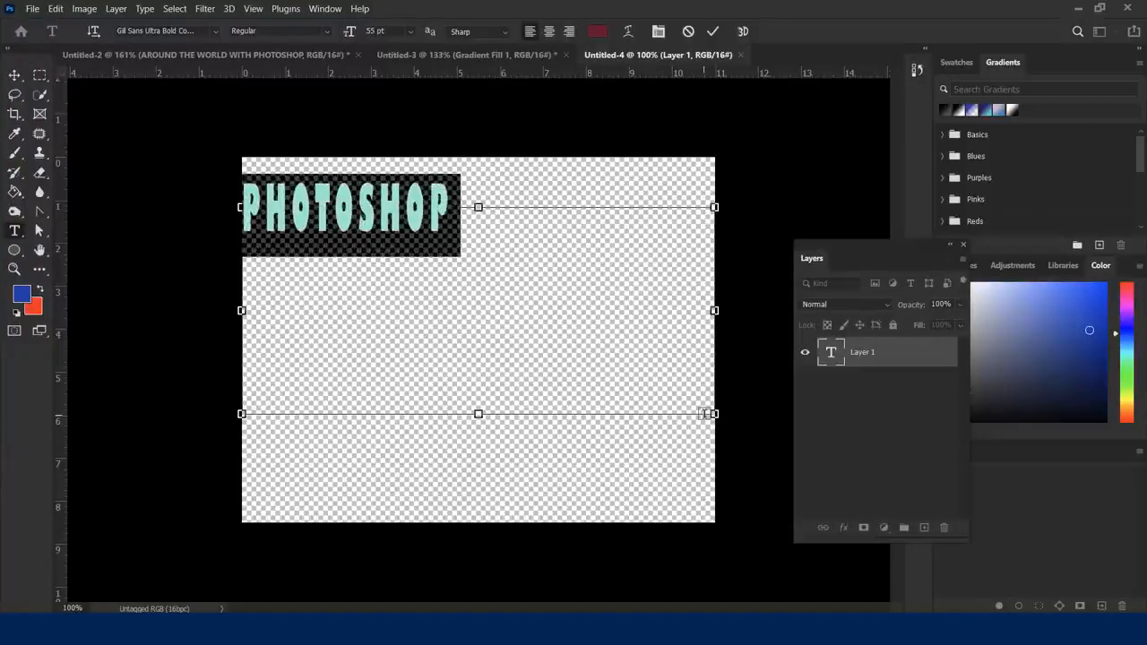
key("ctrl+shift+period")
key("ctrl+shift+period")
key("ctrl+shift+period")
key("ctrl+shift+period")
key("ctrl+shift+period")
key("ctrl+shift+period")
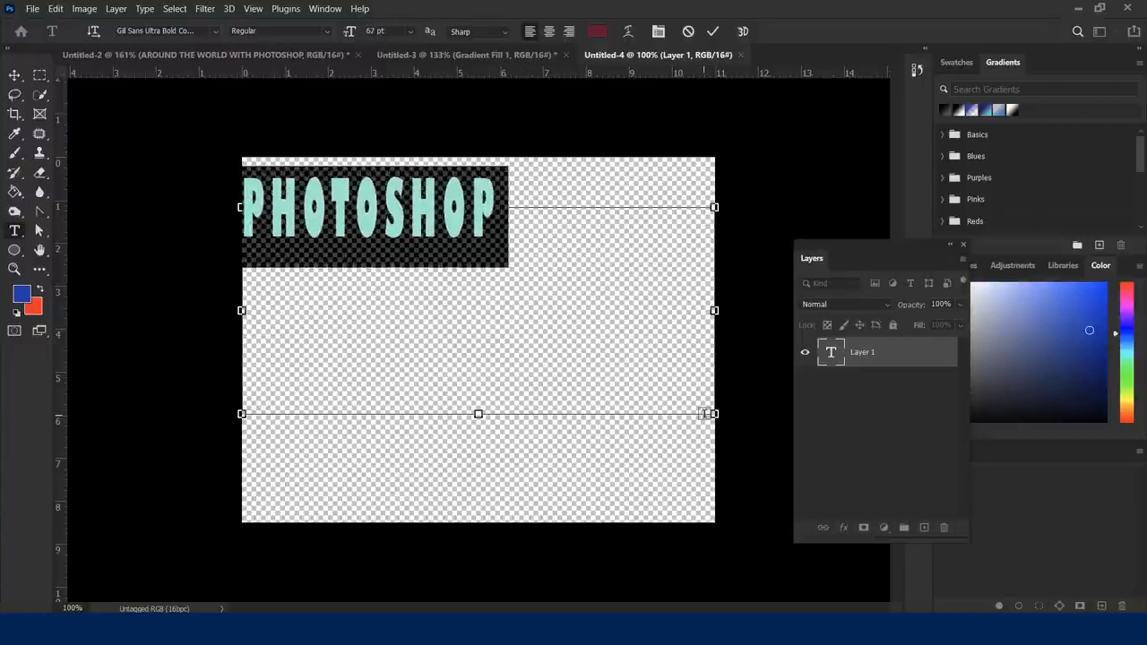
key("ctrl+shift+period")
key("ctrl+shift+period")
key("ctrl+shift+period")
key("ctrl+shift+period")
key("ctrl+shift+period")
key("ctrl+shift+period")
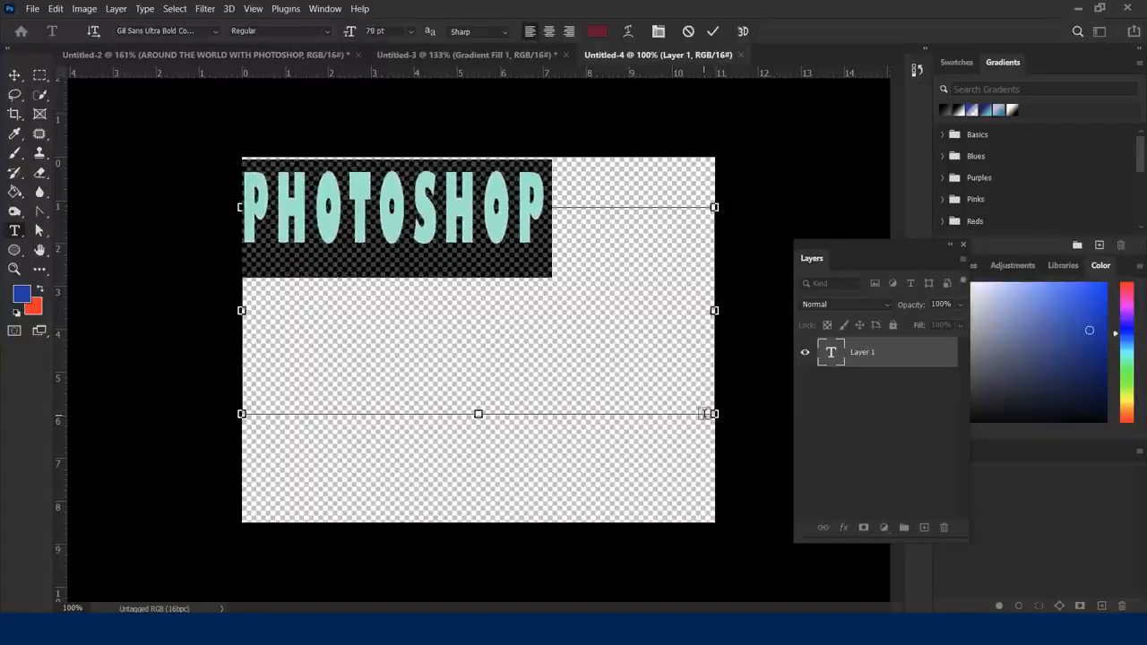
key("ctrl+shift+period")
key("ctrl+shift+period")
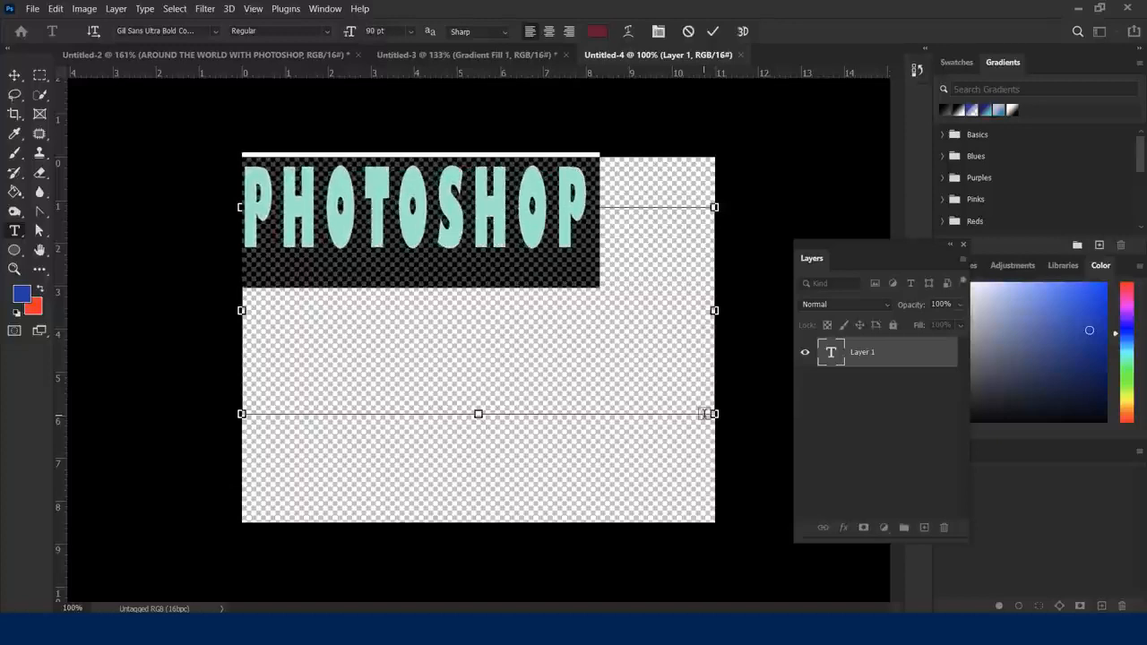
left_click(14, 74)
left_click_drag(430, 227, 477, 331)
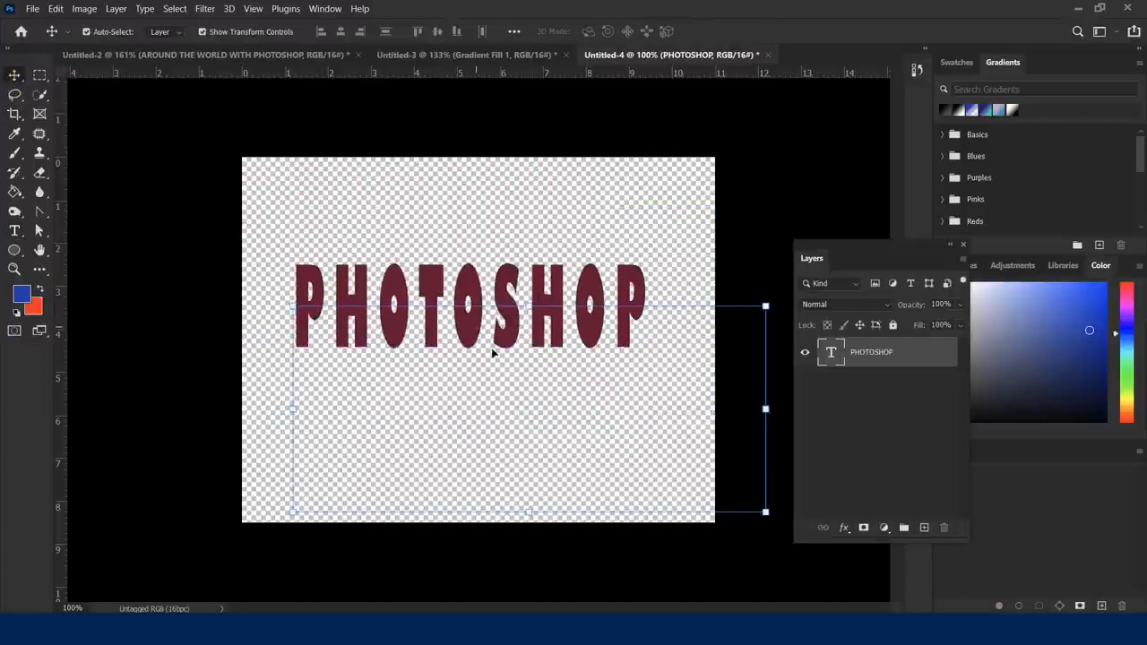
Step: Apply a horizontal Arc text warp to the word PHOTOSHOP with a bend of +12% and a horizontal distortion of +9%
double_click(829, 355)
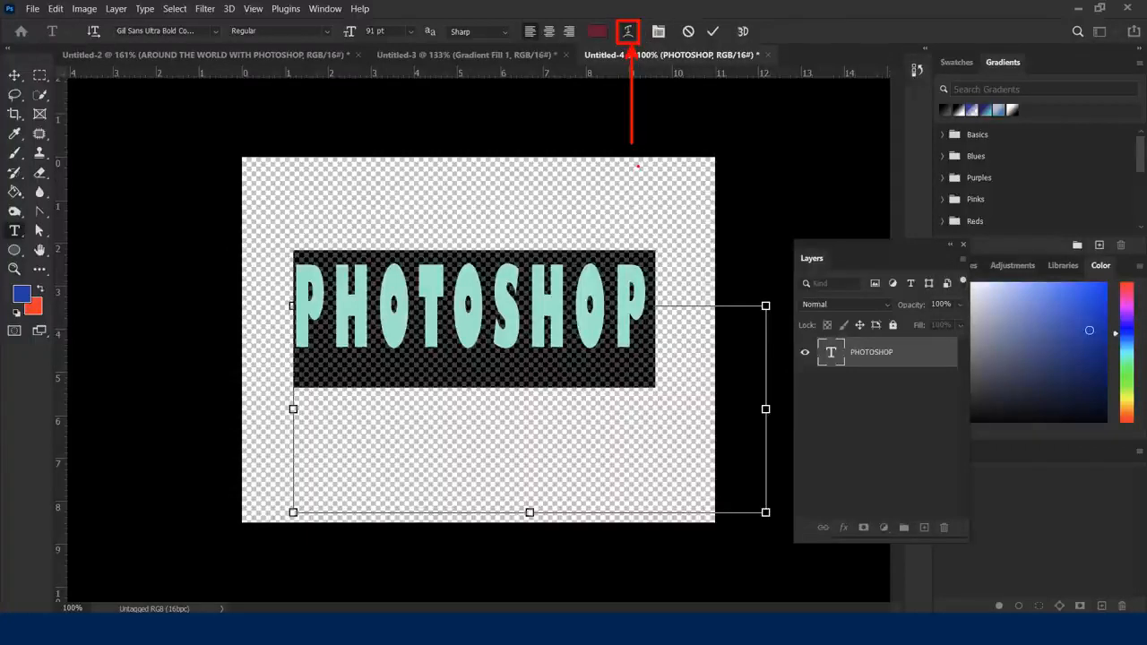
left_click(630, 33)
left_click_drag(527, 122, 550, 87)
left_click(580, 116)
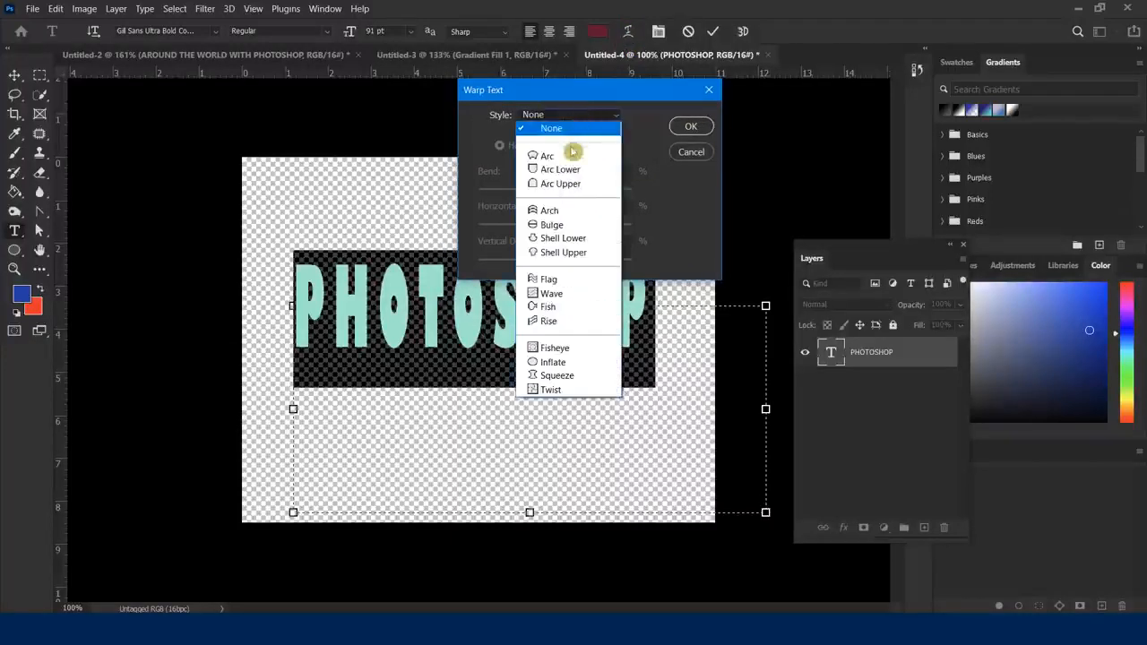
left_click(568, 155)
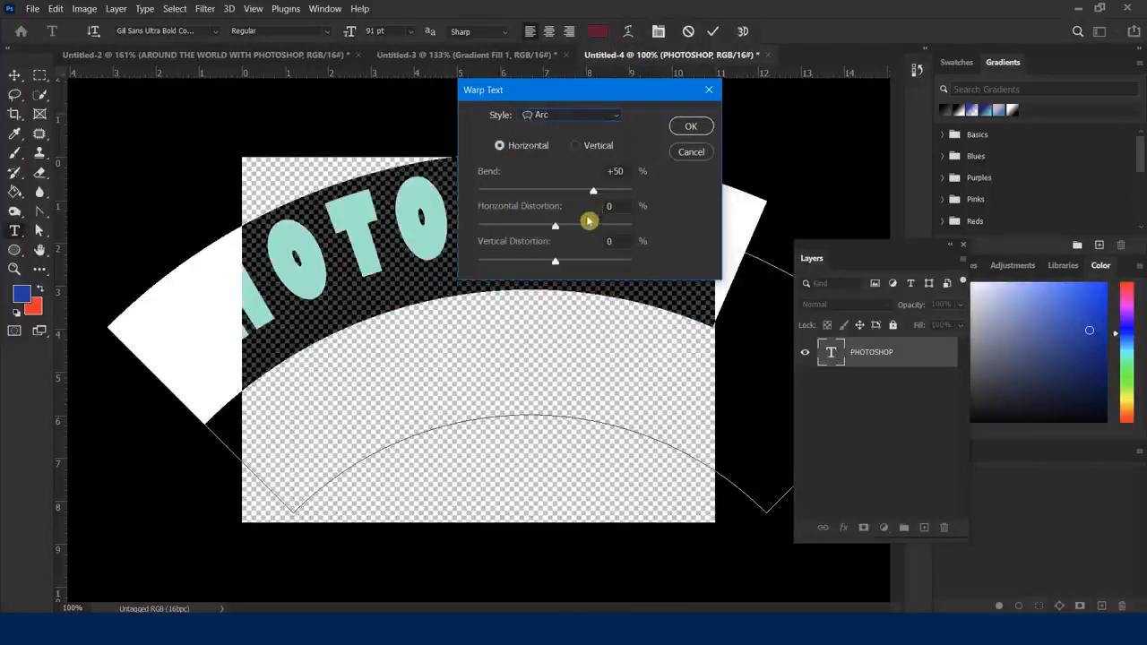
left_click_drag(596, 196, 562, 236)
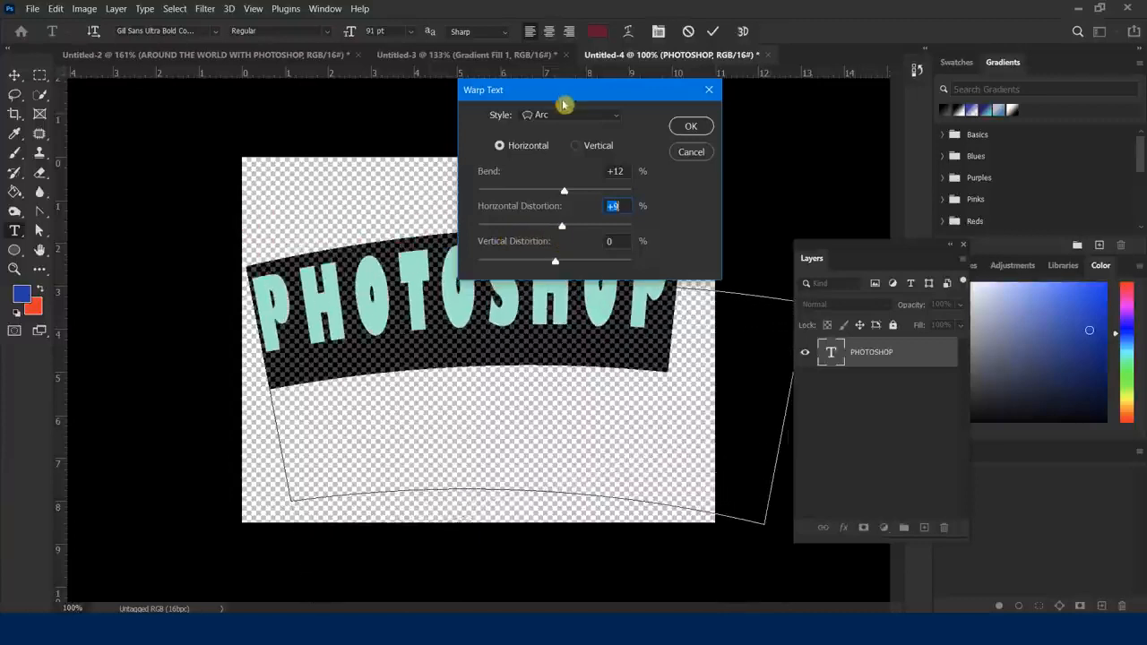
Step: Change the text warp to the Bulge style with a bend of about +52%, fine-tune its horizontal distortion, and apply it
left_click(562, 117)
left_click(570, 227)
left_click_drag(564, 197, 595, 194)
left_click_drag(563, 231, 545, 232)
left_click_drag(571, 95, 816, 79)
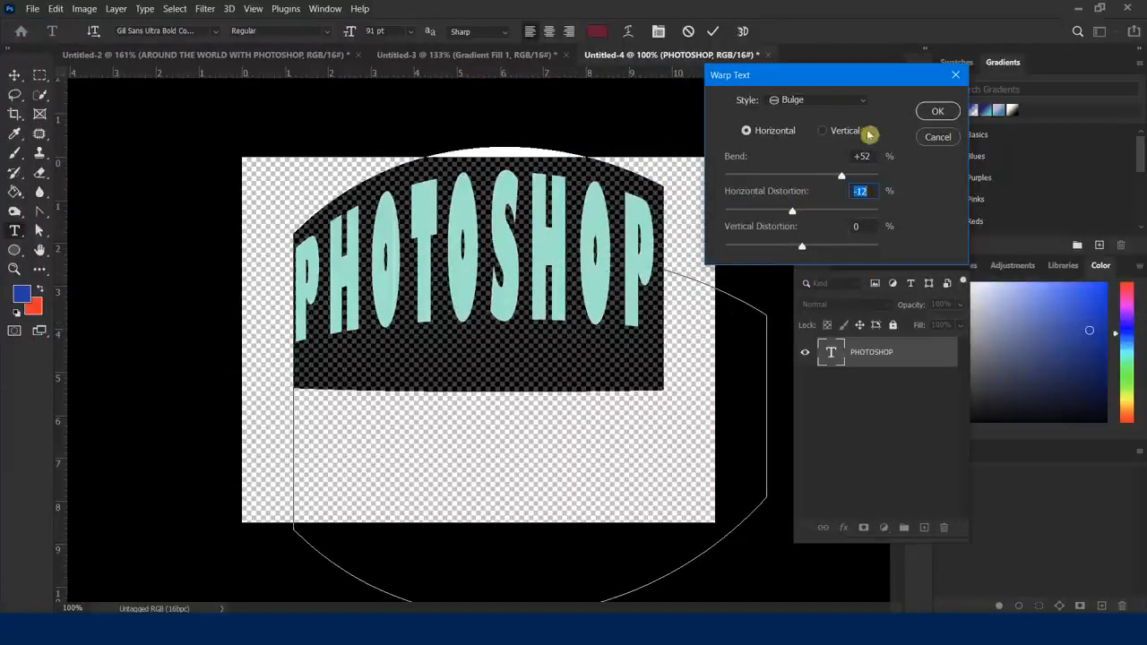
mouse_move(842, 176)
left_mouse_down()
mouse_move(856, 179)
mouse_move(842, 178)
left_mouse_up()
left_click_drag(796, 212, 802, 215)
left_click(939, 114)
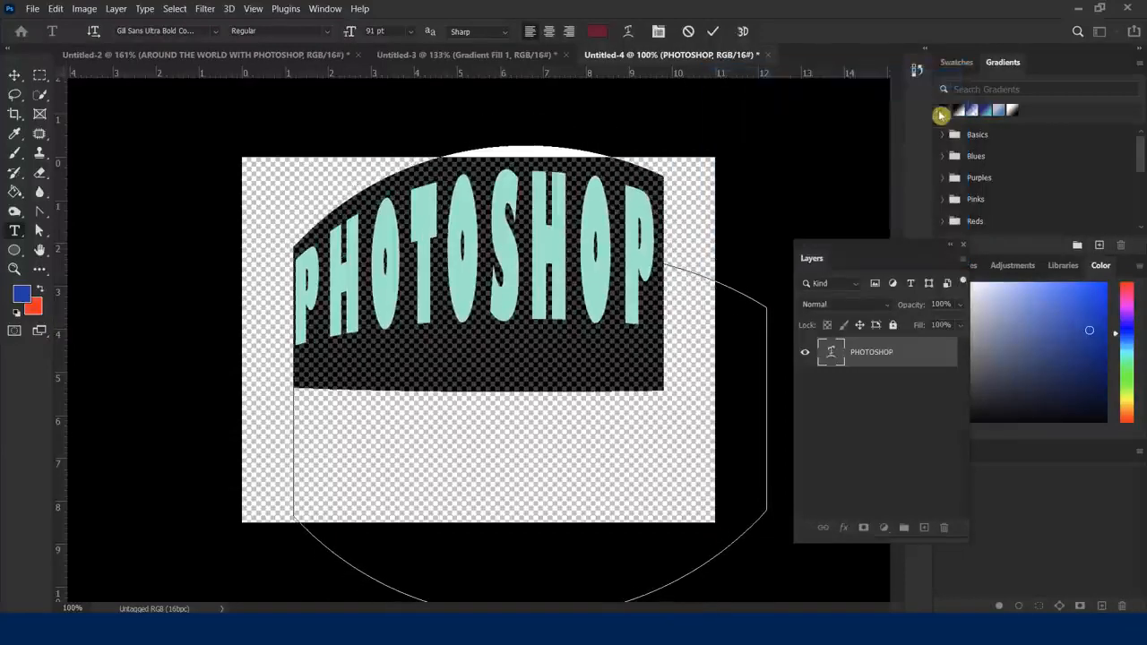
Step: Move the warped text down to the middle of the canvas, and add an exclamation mark after PHOTOSHOP
left_click(21, 77)
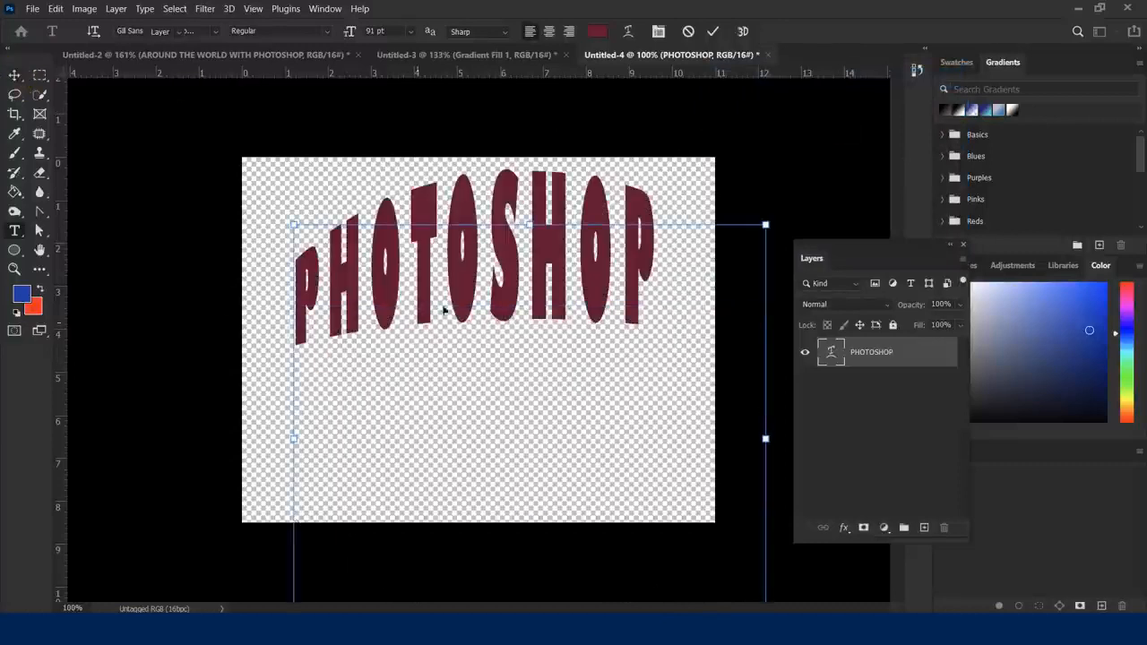
left_click_drag(467, 259, 464, 315)
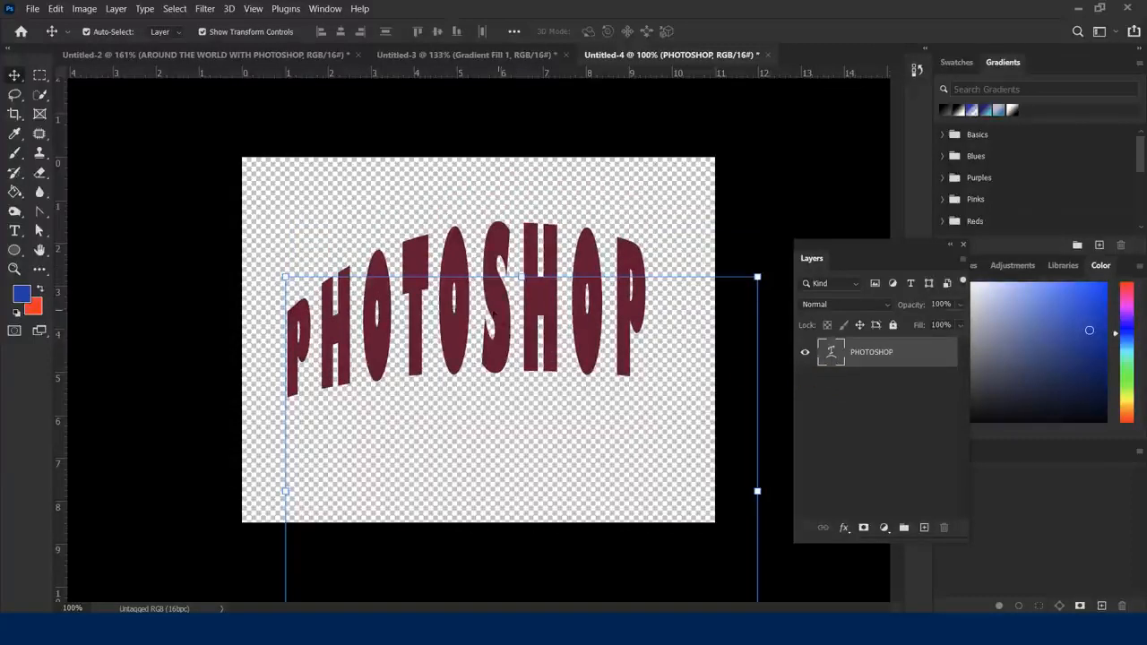
double_click(491, 308)
left_click(639, 285)
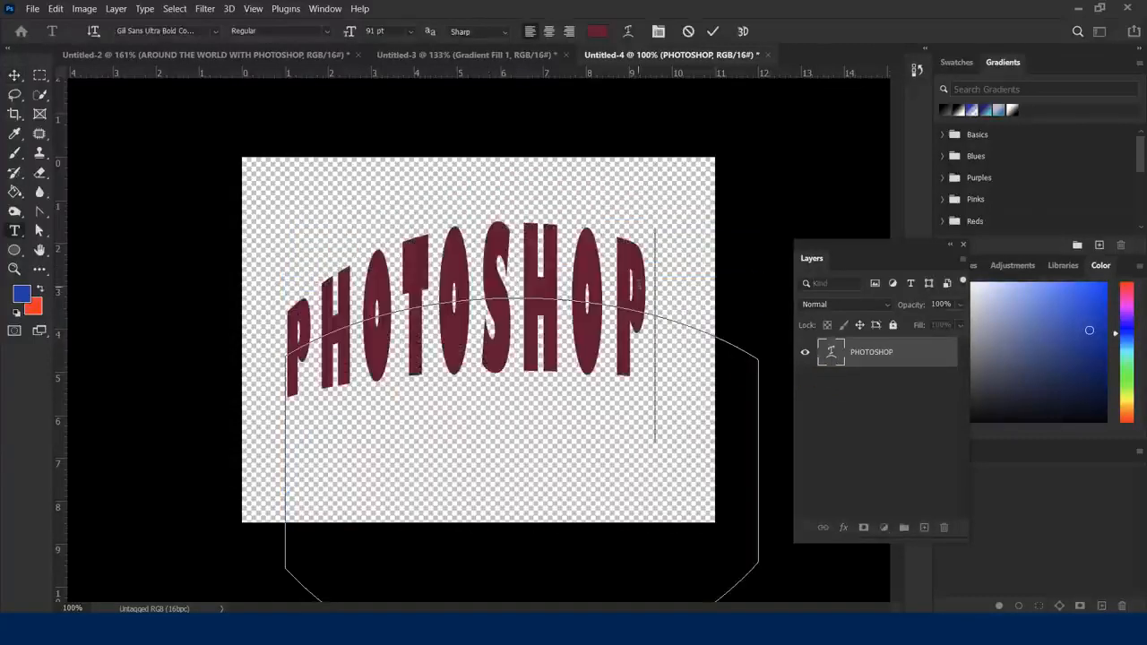
type("!")
left_click(14, 75)
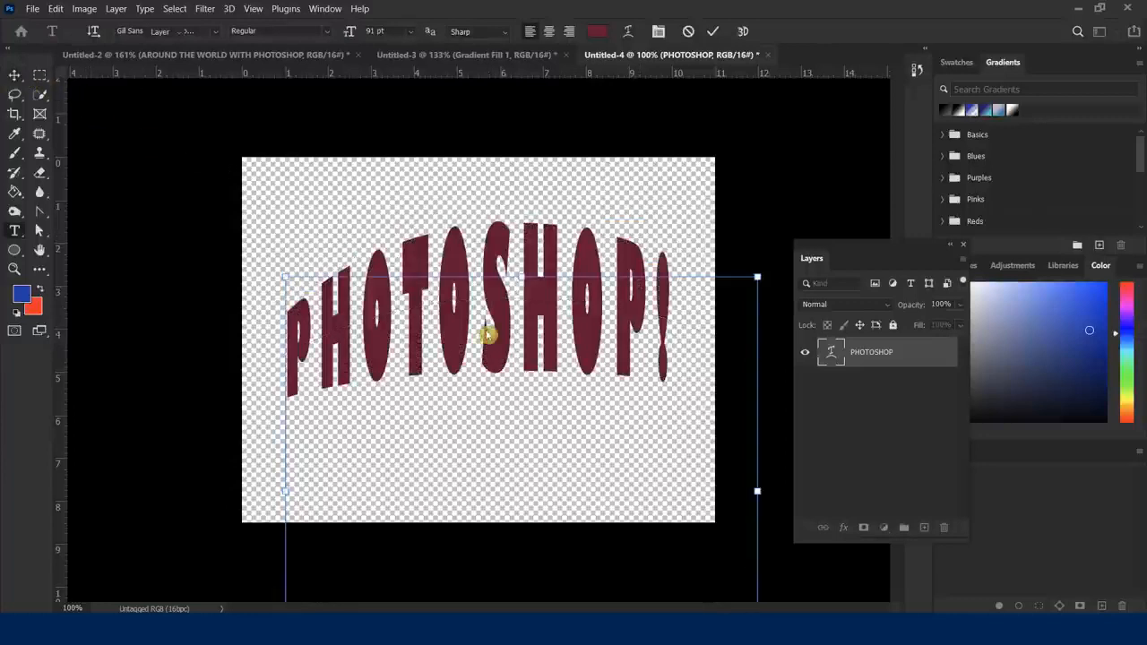
Step: Add a green 6 px outside Stroke layer effect at 100% opacity to the warped text
left_click(842, 530)
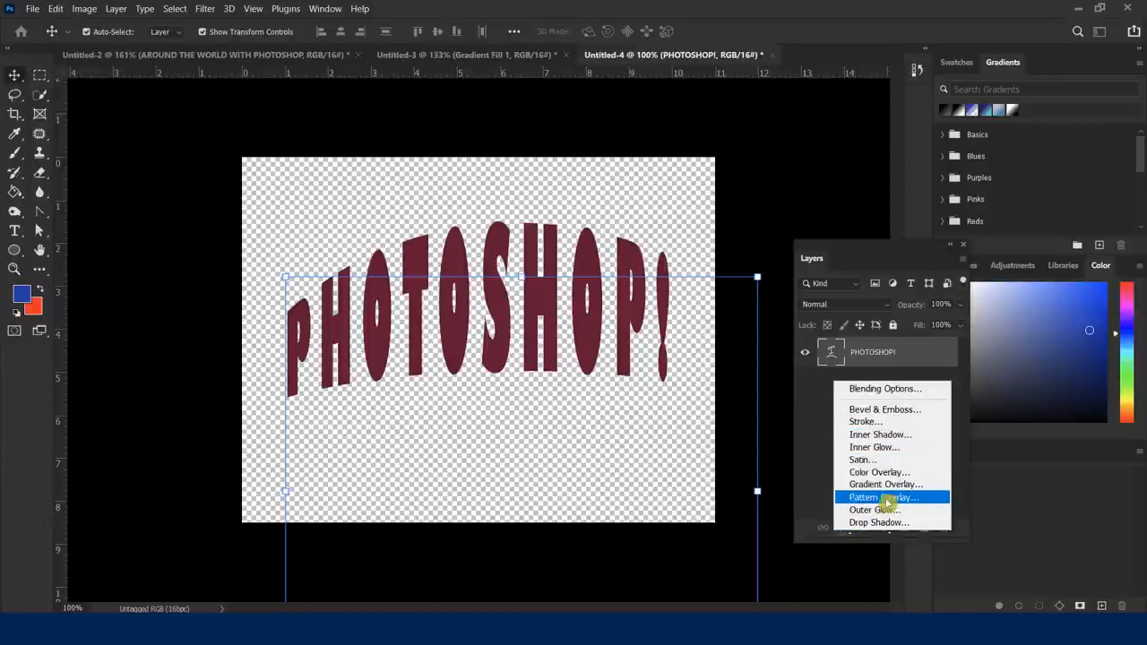
left_click(866, 421)
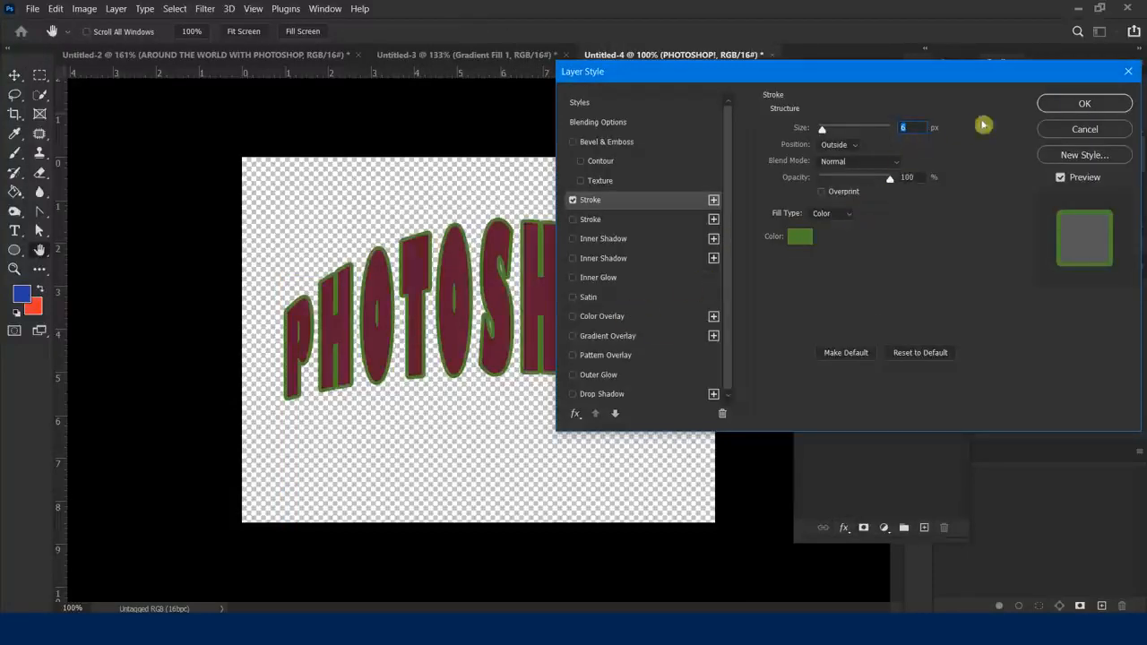
left_click(1085, 103)
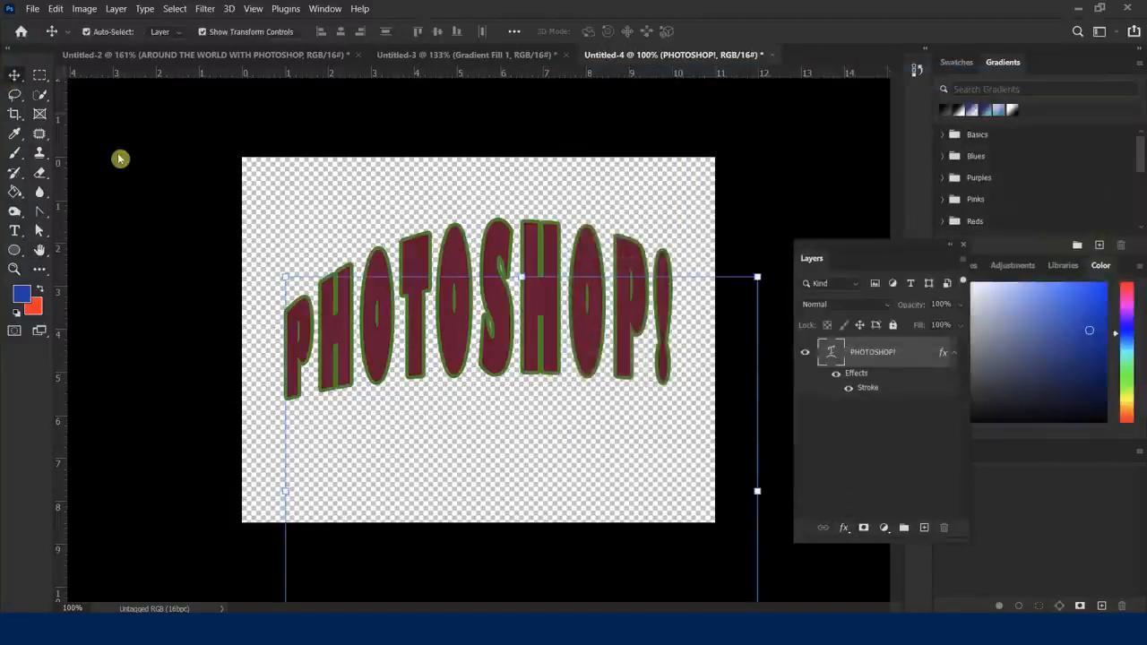
Step: Change the warp style of the PHOTOSHOP! text to Flag and apply it
left_click(608, 306)
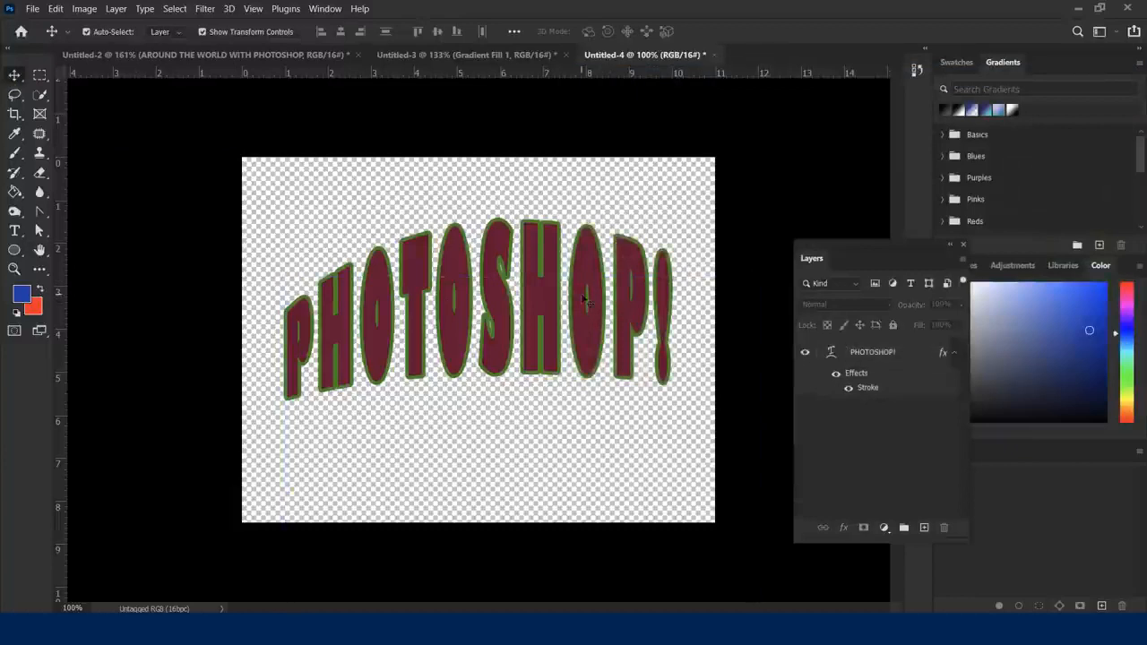
double_click(831, 353)
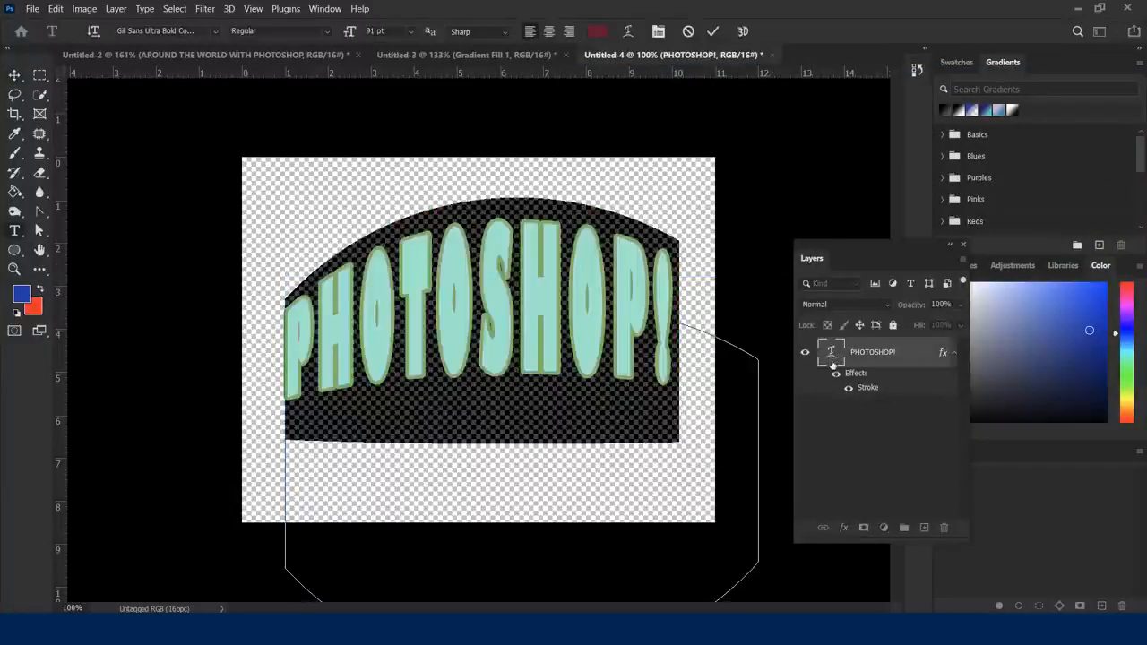
left_click(629, 33)
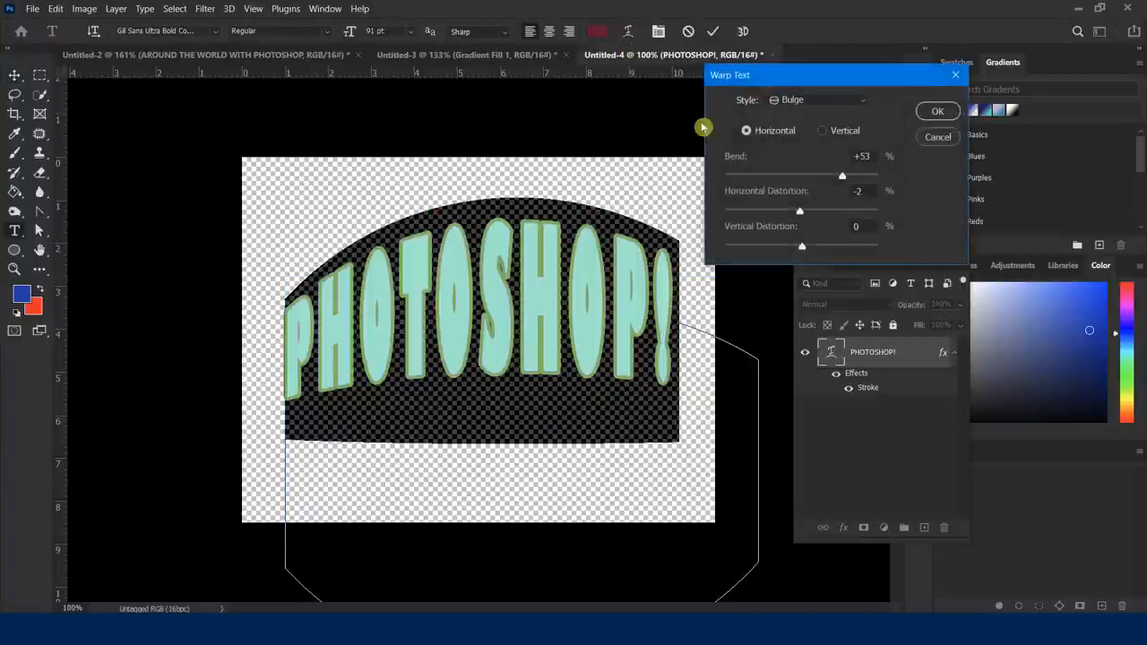
left_click(842, 101)
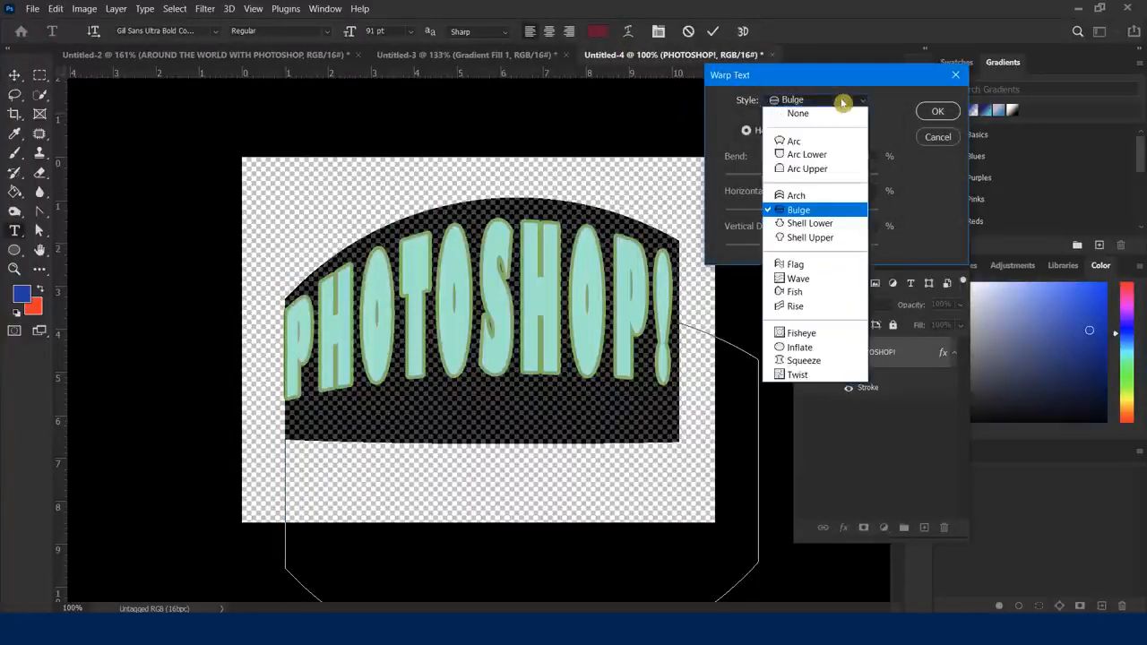
left_click(803, 265)
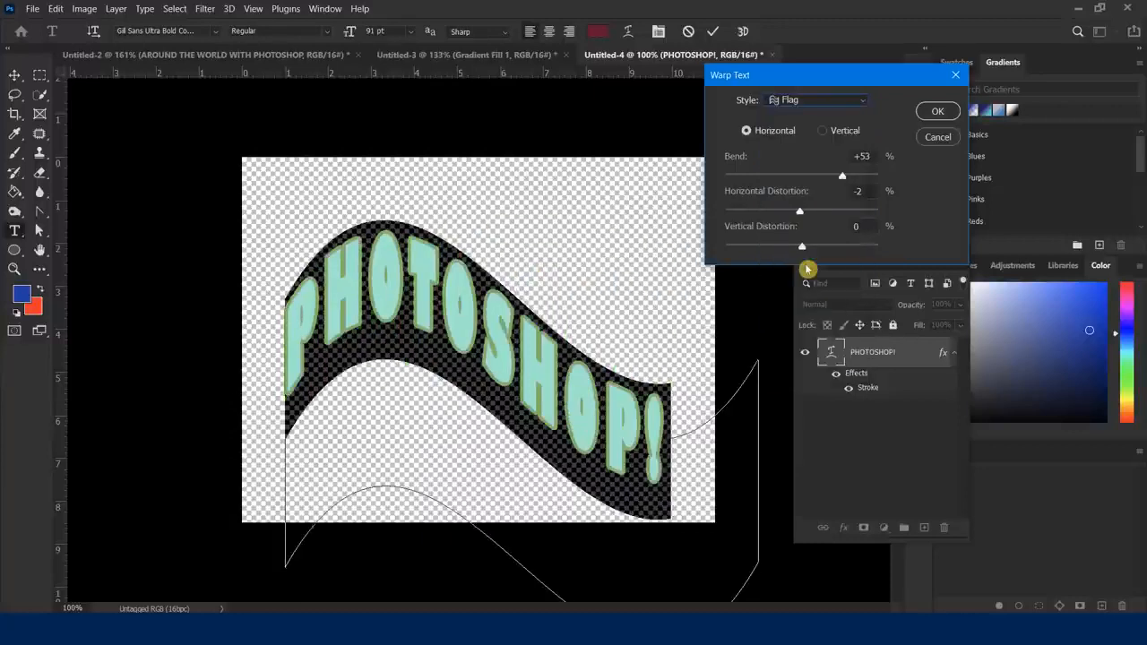
left_click(938, 111)
Step: Move the flag-warped text slightly up and to the left on the canvas, and deselect it
left_click(14, 76)
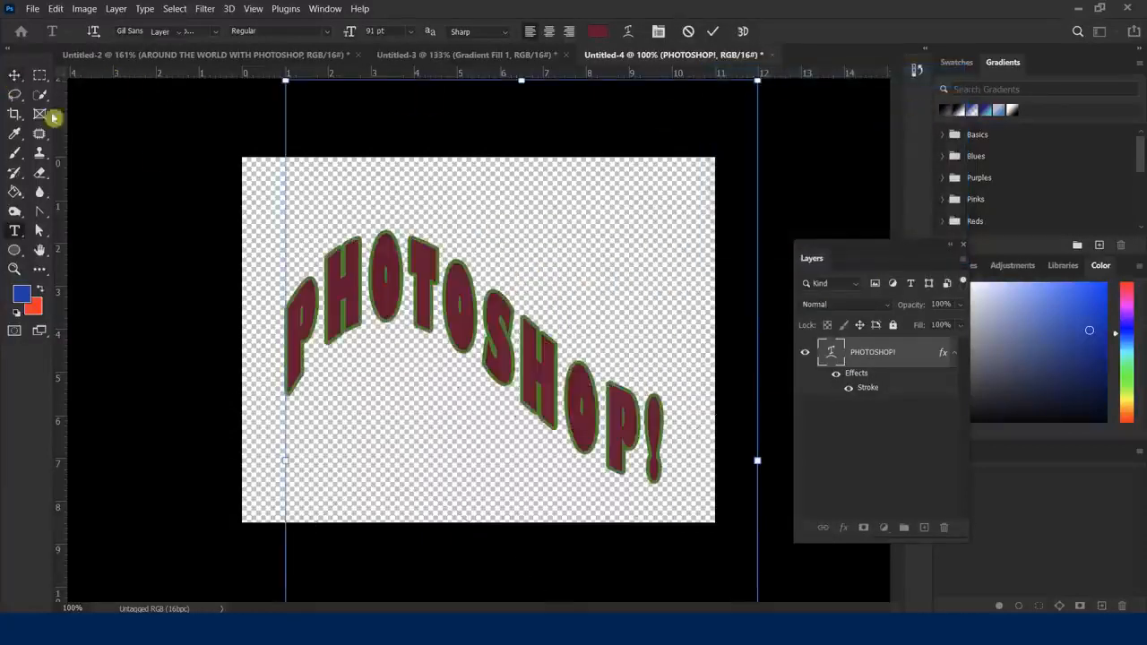
left_click_drag(381, 293, 372, 268)
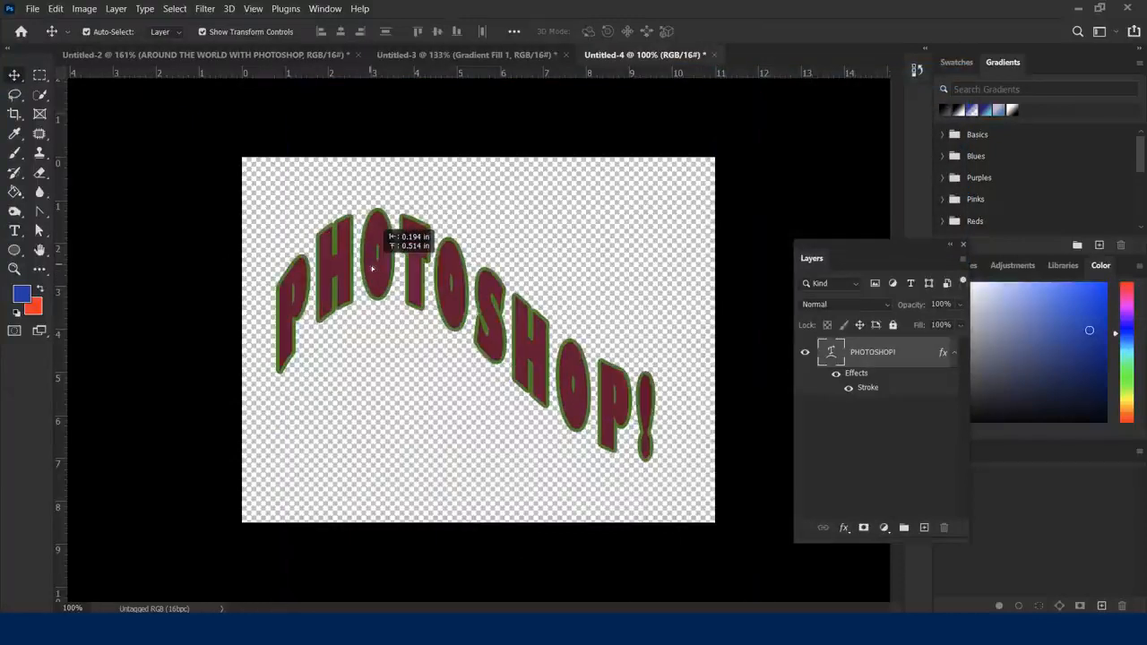
left_click(196, 294)
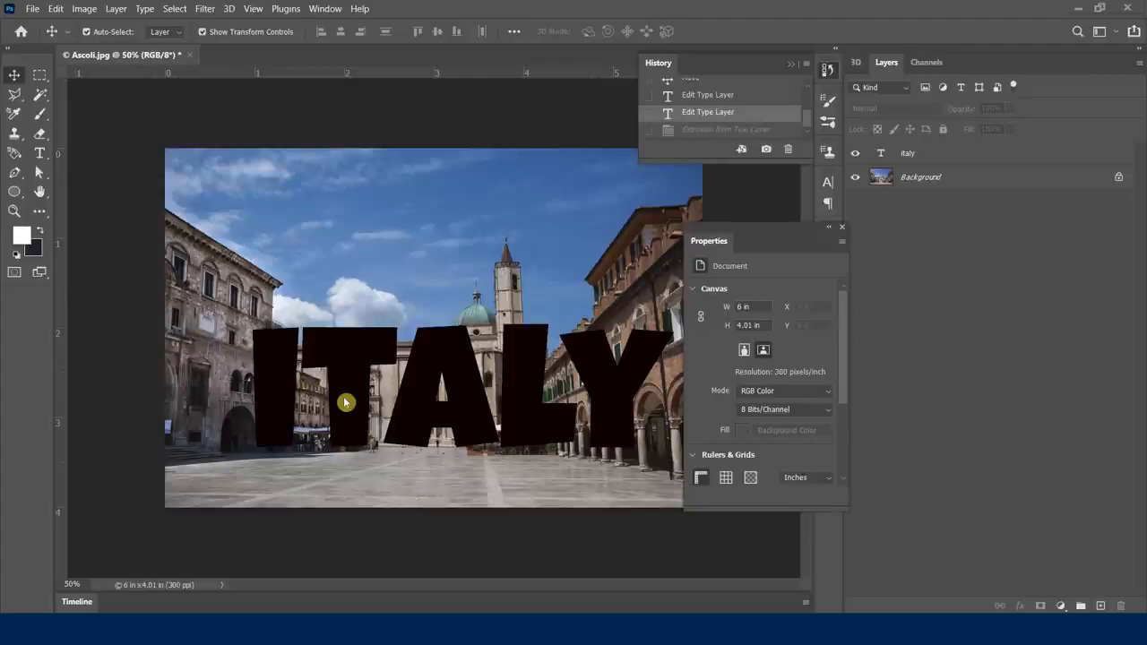
left_click(402, 386)
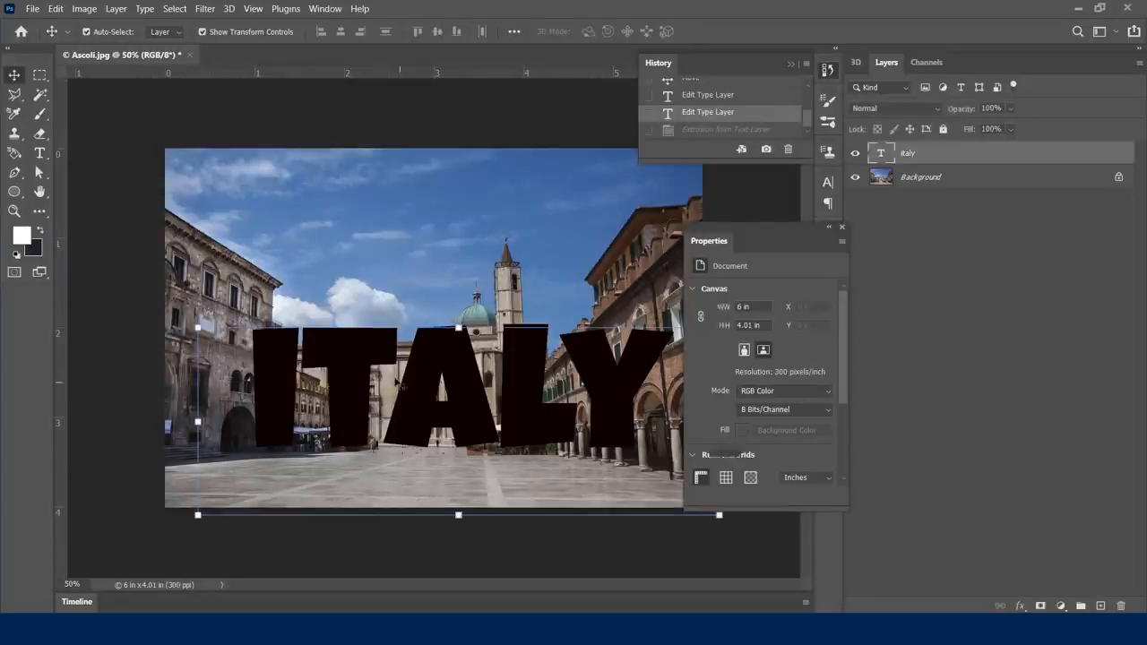
double_click(402, 386)
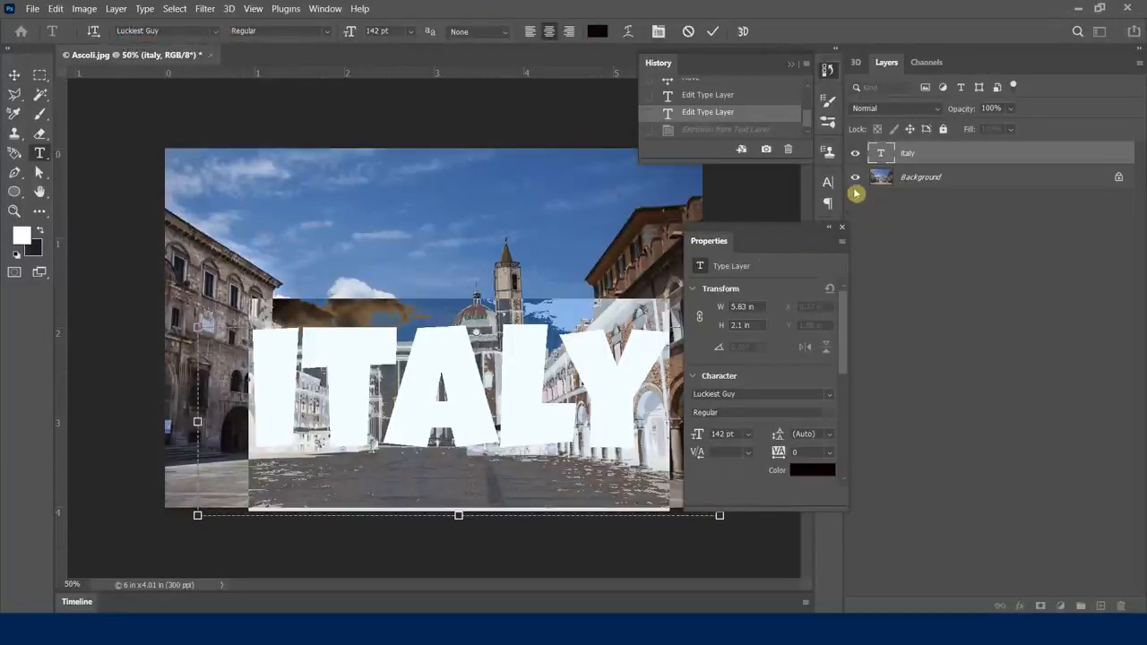
left_click(918, 177)
key("v")
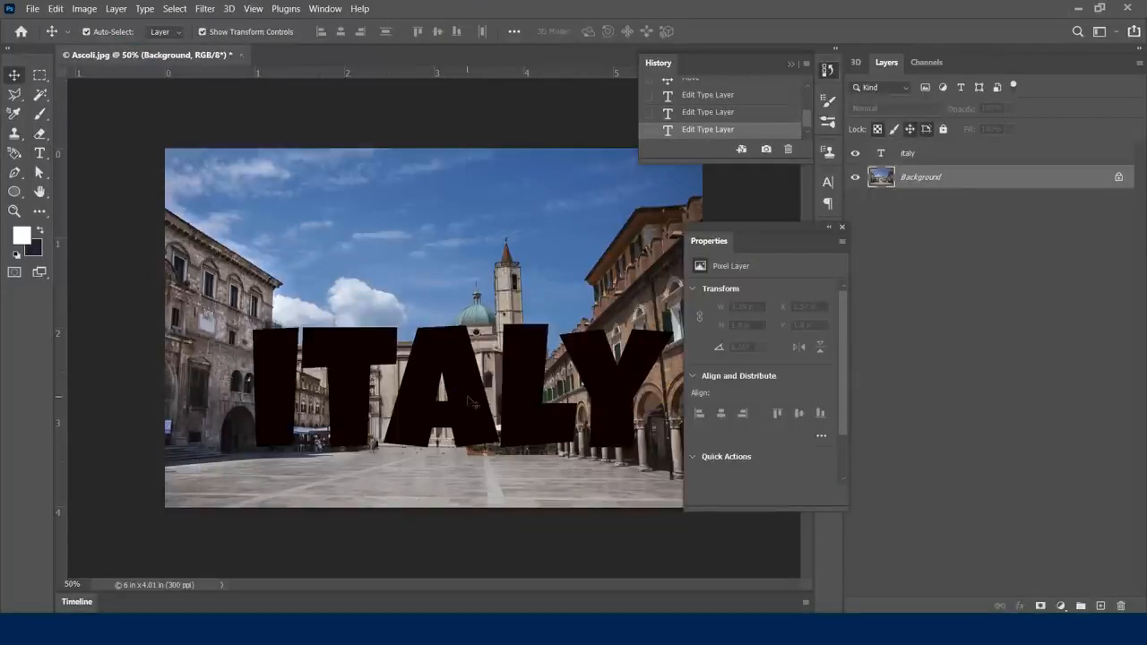
Step: Open the ITALY type layer in Ascoli.jpg for text editing and convert it into a 3D extrusion
double_click(881, 157)
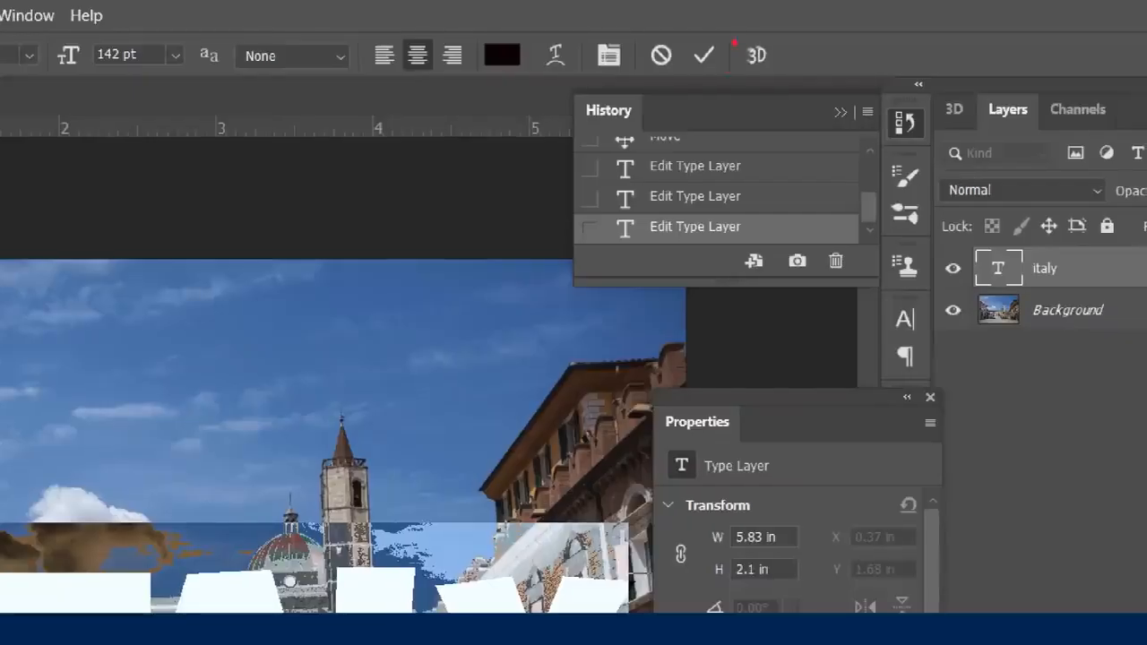
left_click_drag(734, 42, 791, 86)
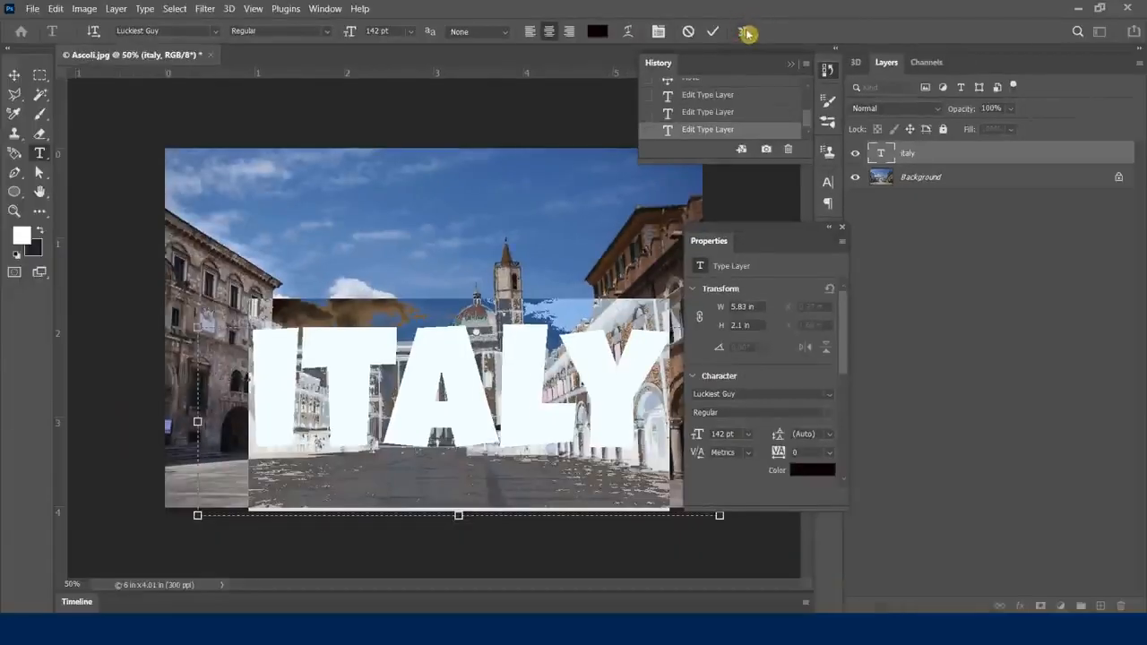
left_click(744, 32)
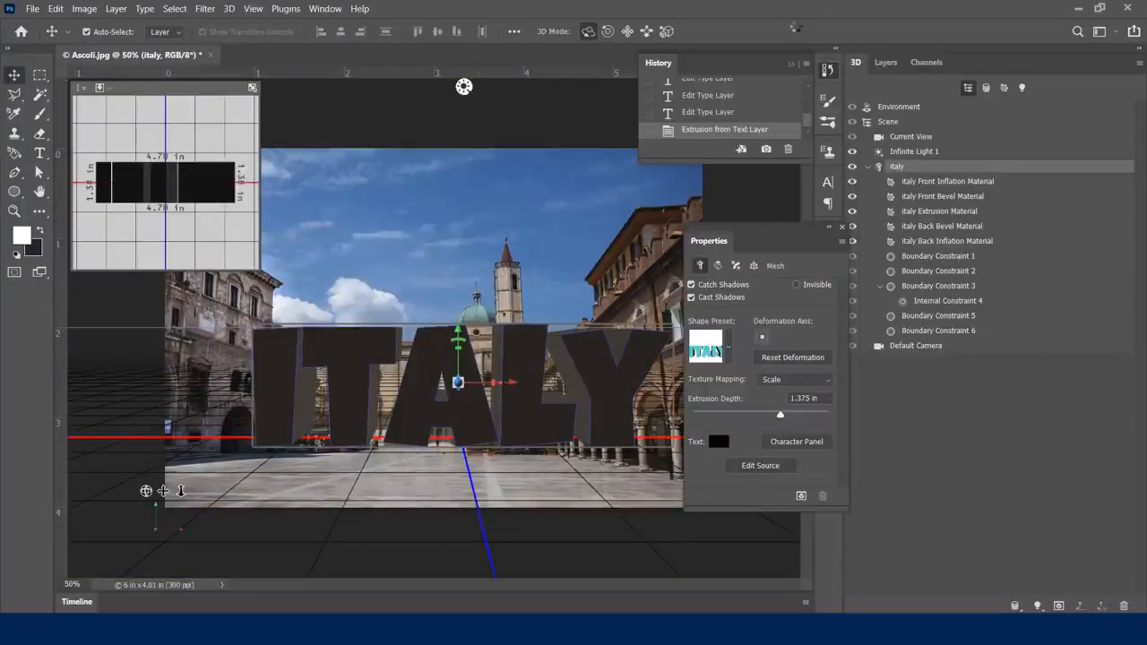
left_click(1118, 32)
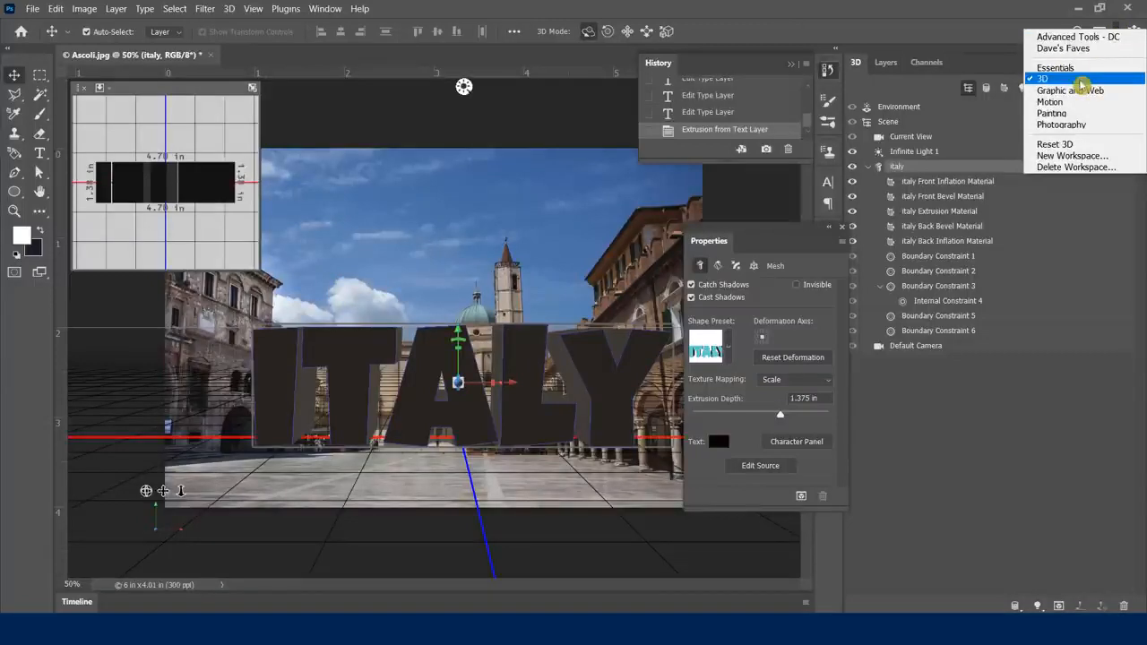
left_click(817, 28)
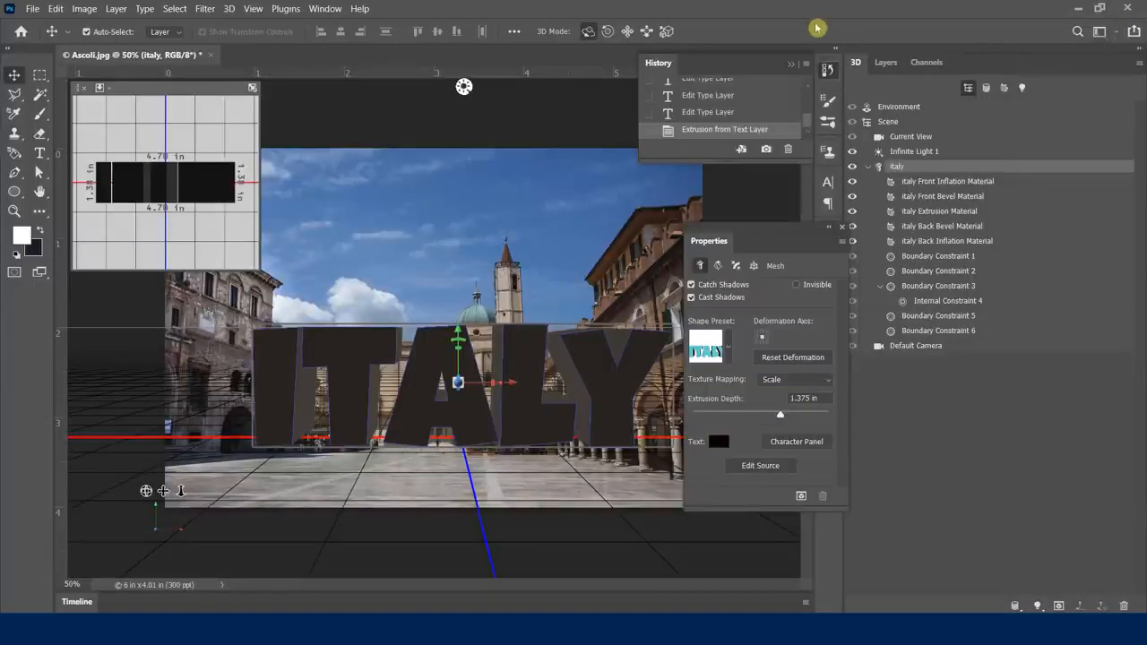
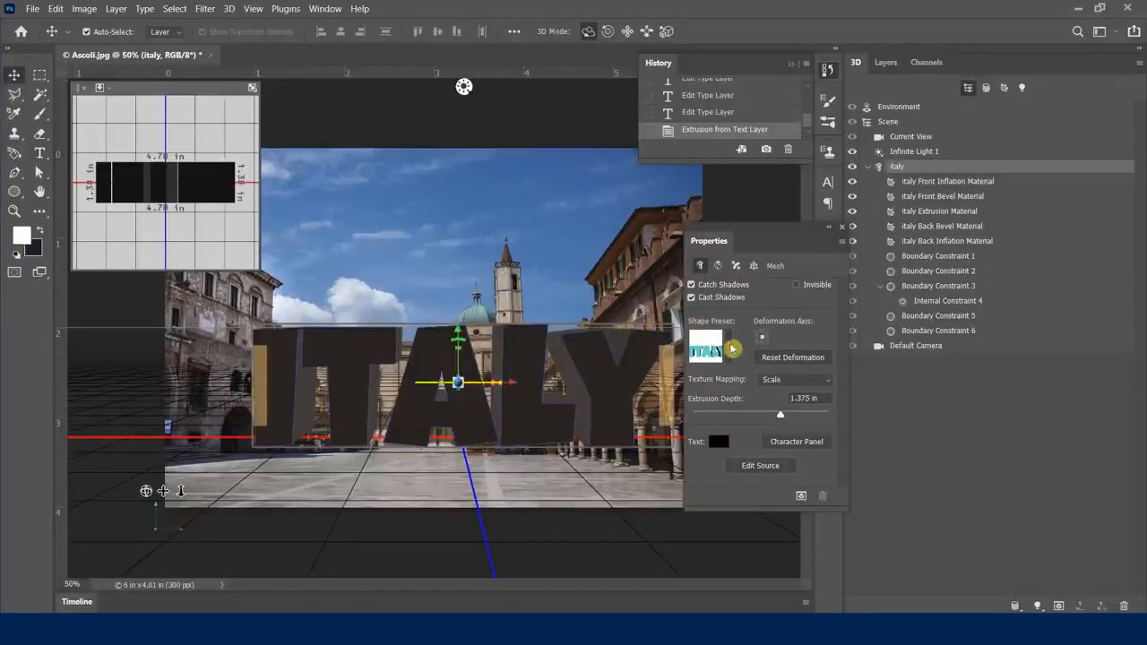
Step: Try several shape presets on the 3D ITALY text, settle on the second in the first row, and set the extrusion depth to 1.491 in
left_click(729, 347)
mouse_move(771, 404)
left_mouse_down()
mouse_move(770, 460)
mouse_move(768, 400)
left_mouse_up()
left_click(700, 408)
left_click(685, 453)
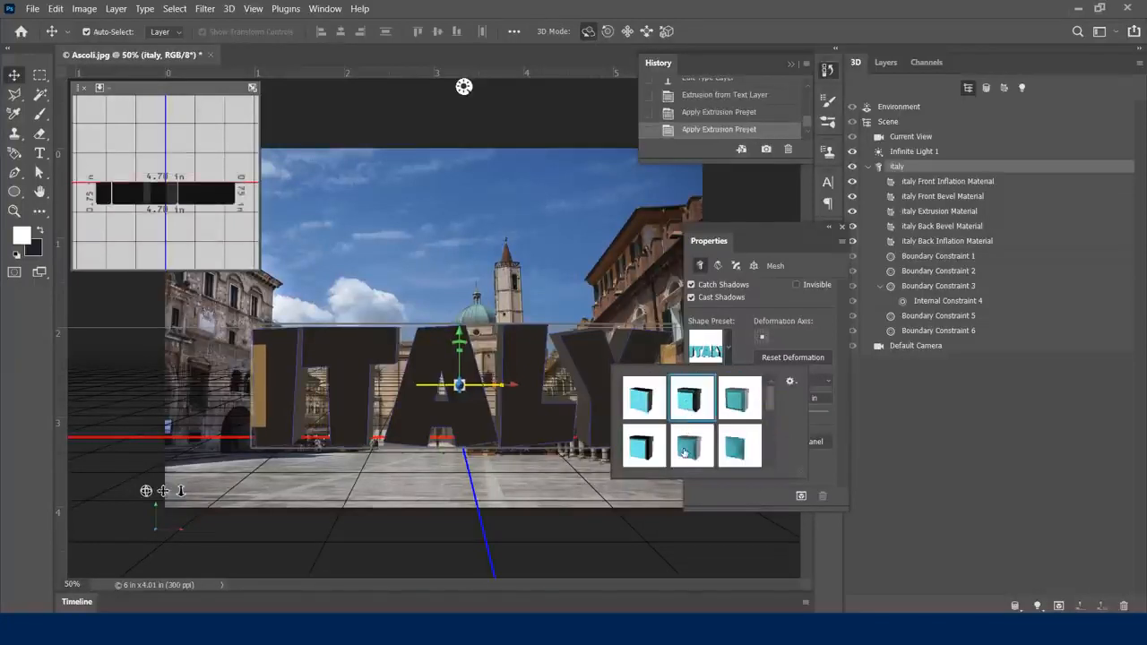
left_click(647, 450)
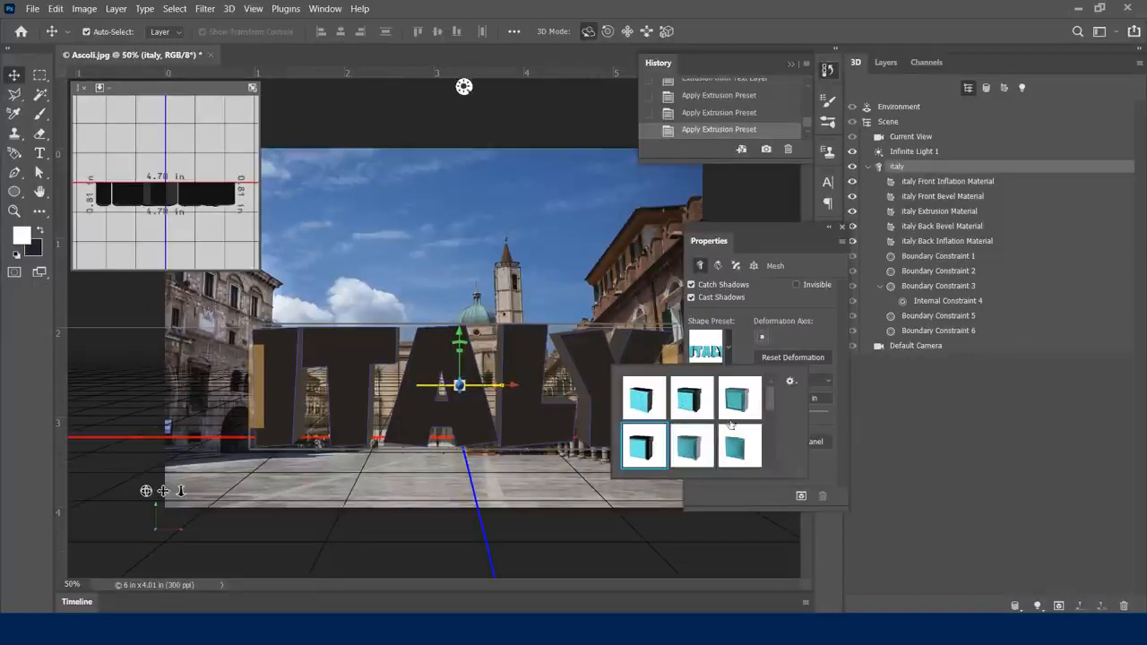
mouse_move(769, 402)
left_mouse_down()
mouse_move(776, 440)
mouse_move(775, 391)
left_mouse_up()
left_click(701, 417)
left_click(689, 403)
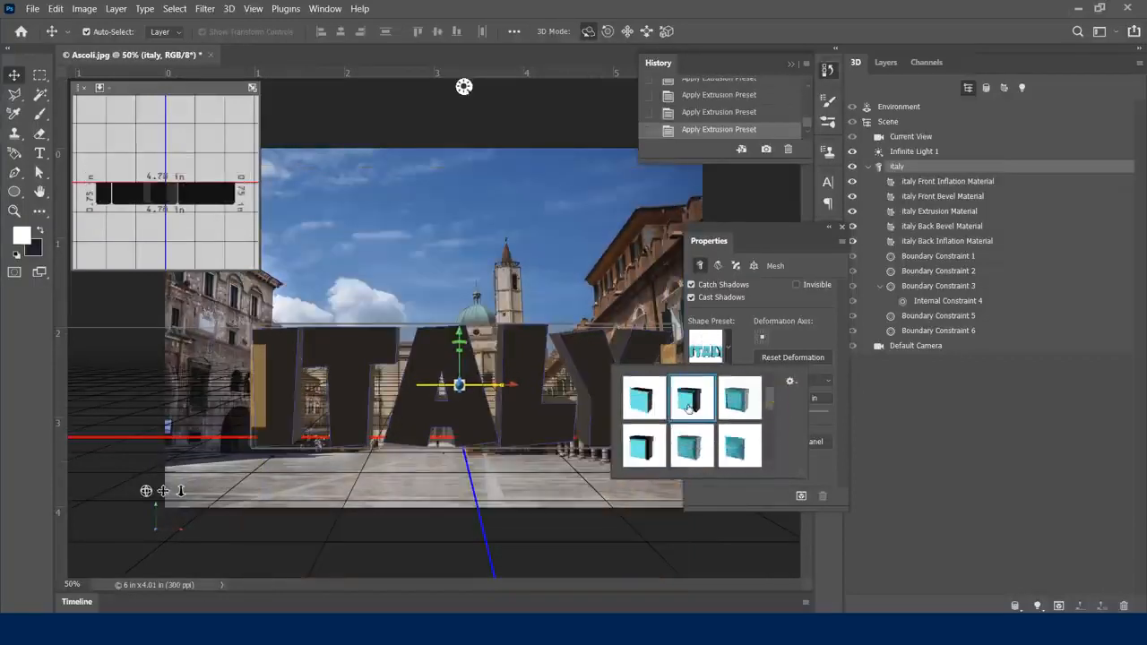
left_click(811, 339)
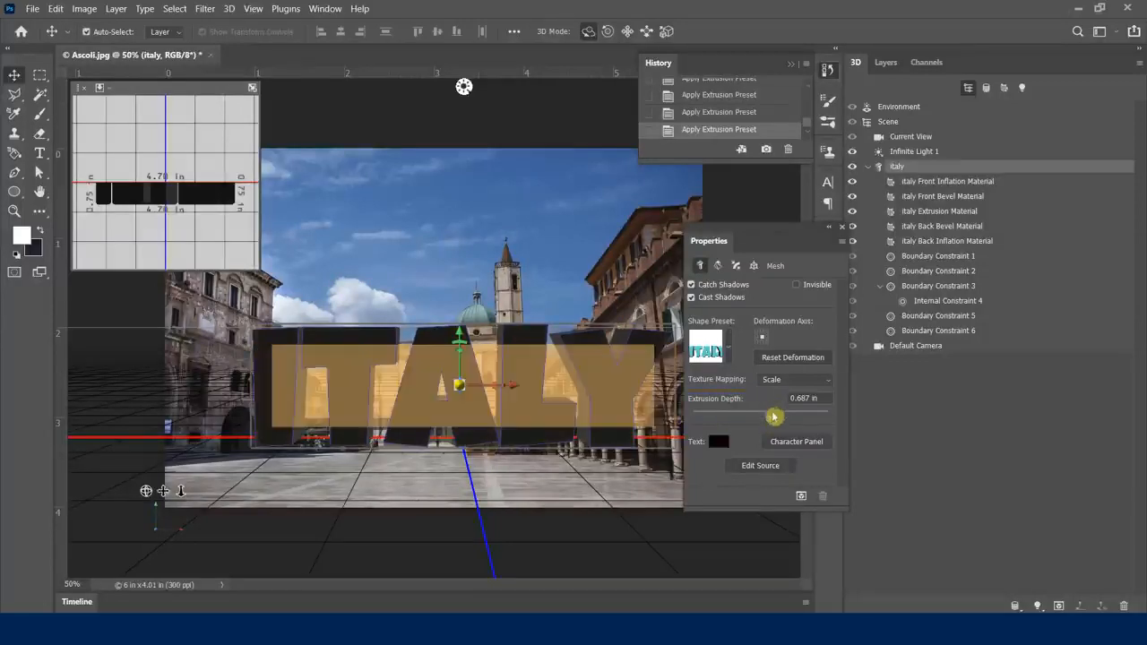
mouse_move(776, 418)
left_mouse_down()
mouse_move(787, 421)
mouse_move(756, 419)
mouse_move(779, 425)
left_mouse_up()
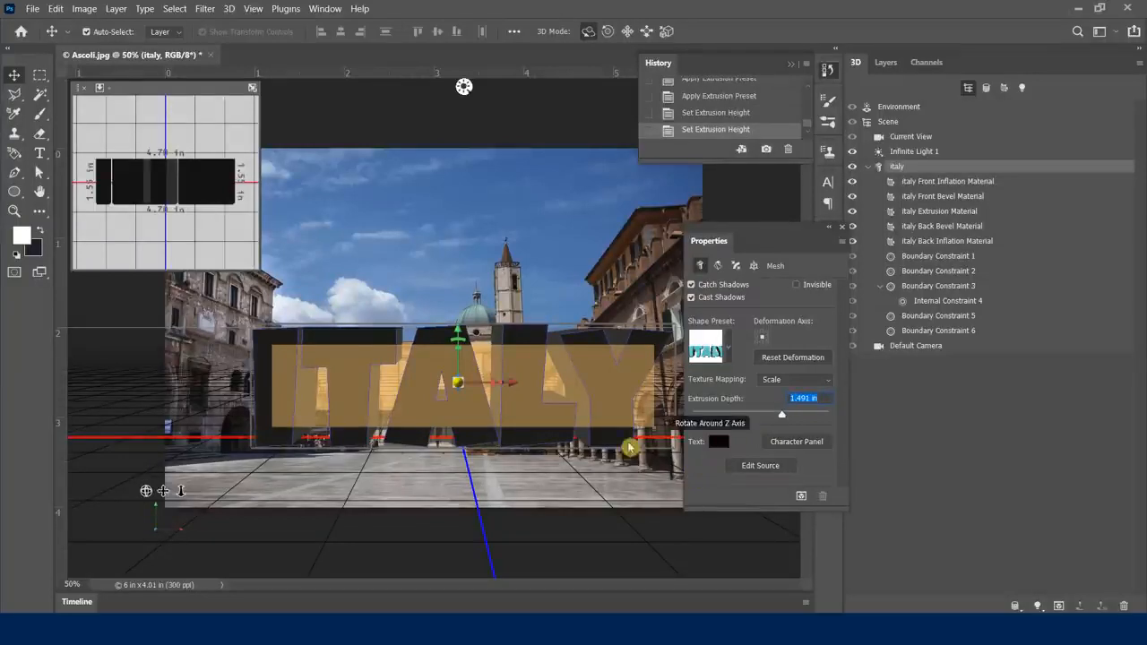
Step: Color the 3D text dark green with hue 127°, saturation 72%, brightness 15% and an intensity of -0.28 stops
left_click(717, 441)
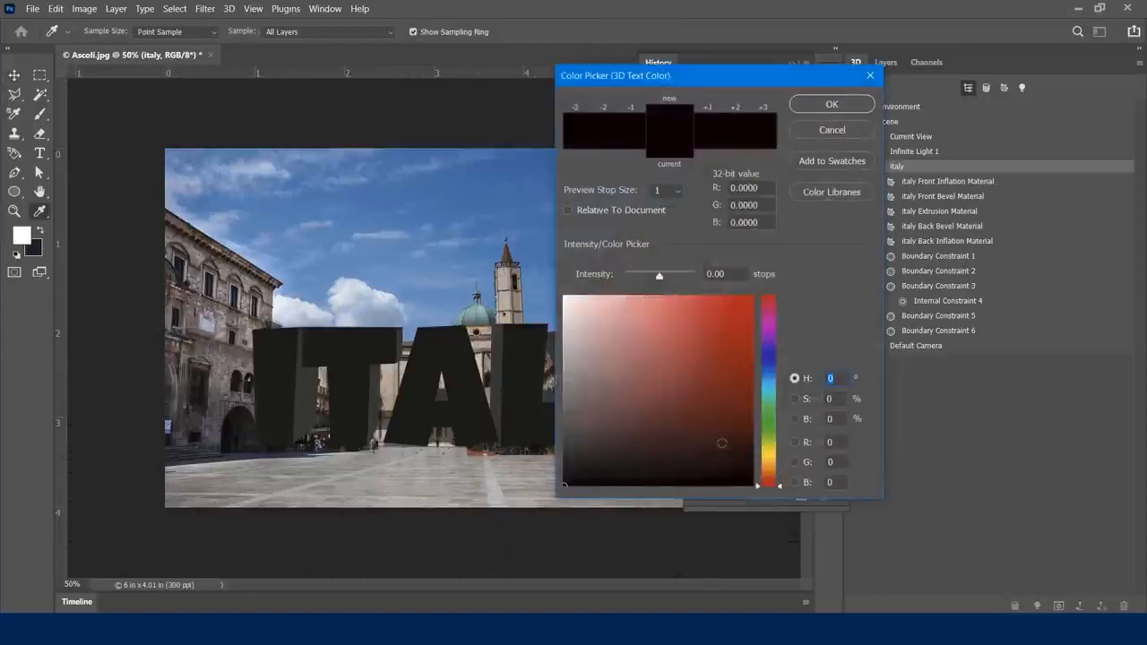
left_click(773, 422)
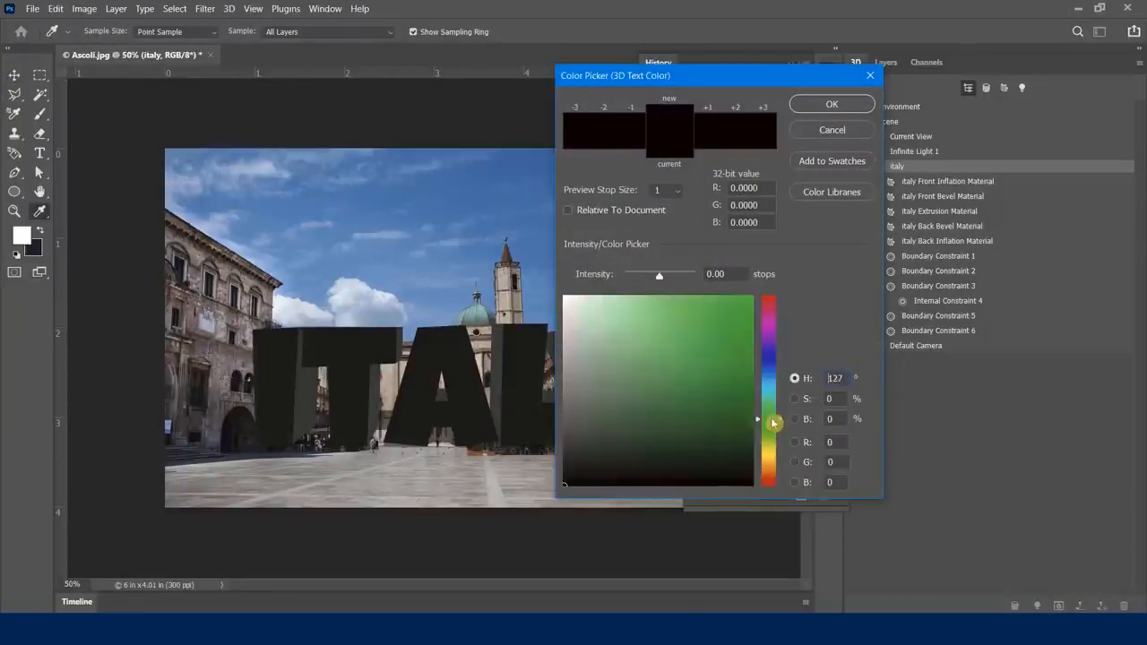
left_click(699, 459)
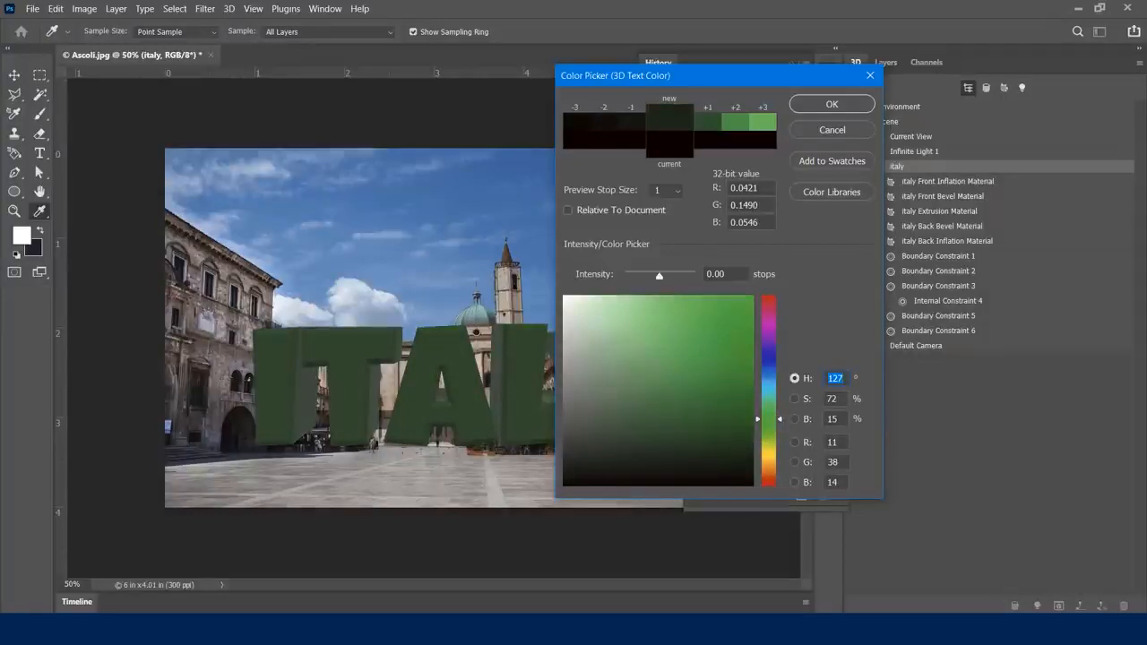
left_click_drag(660, 282, 655, 284)
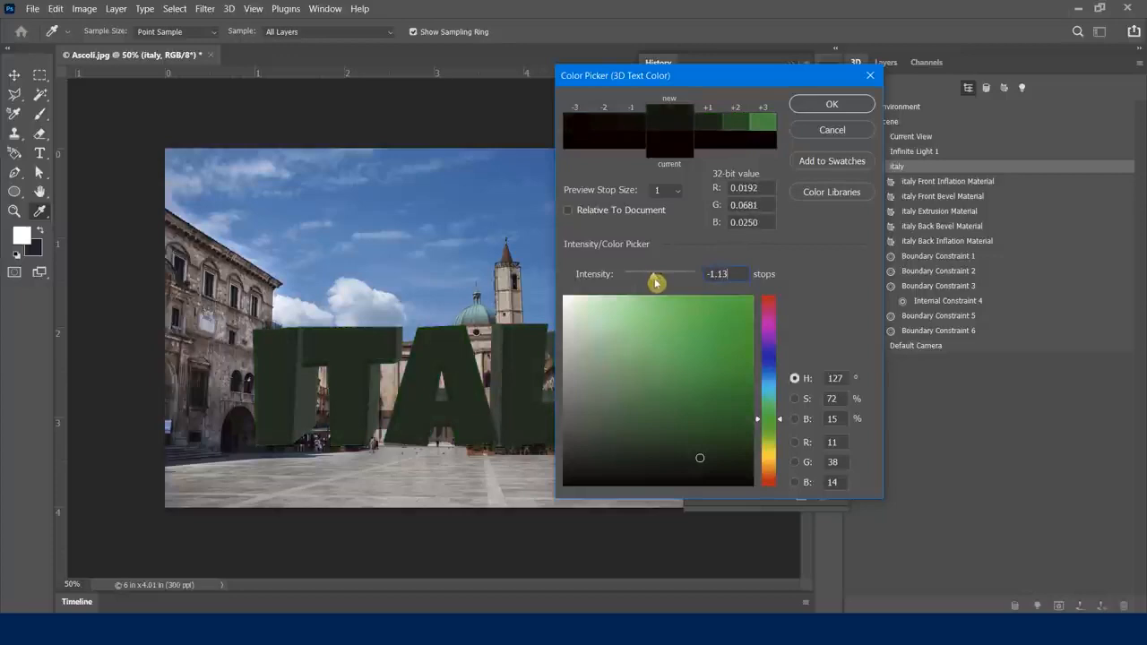
left_click_drag(655, 282, 660, 283)
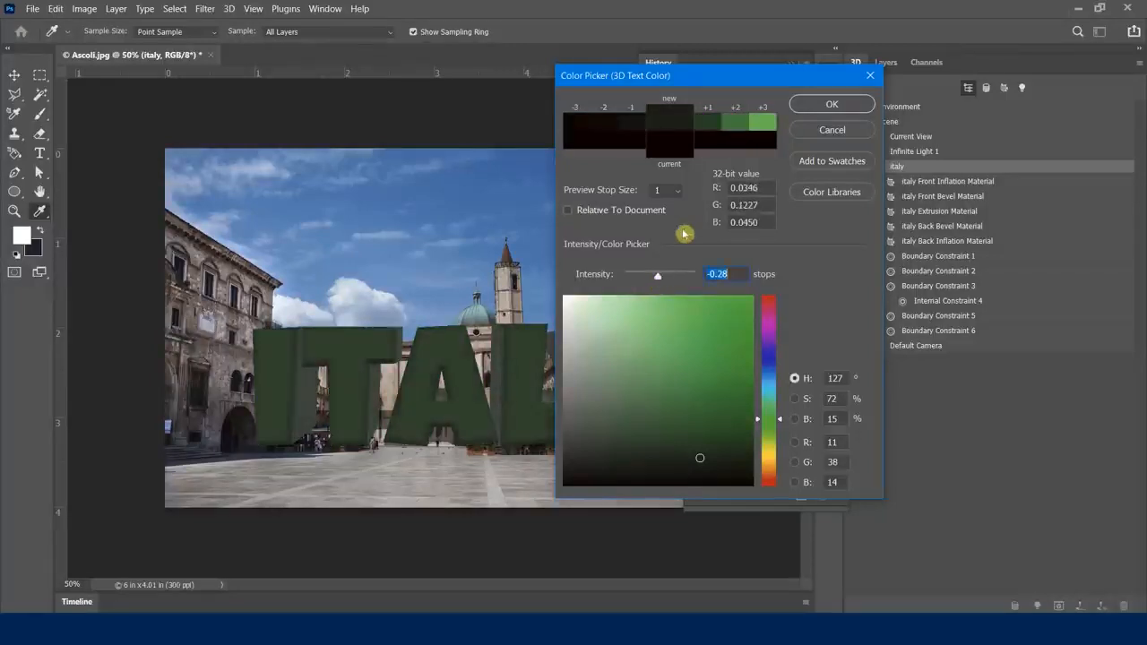
left_click(825, 109)
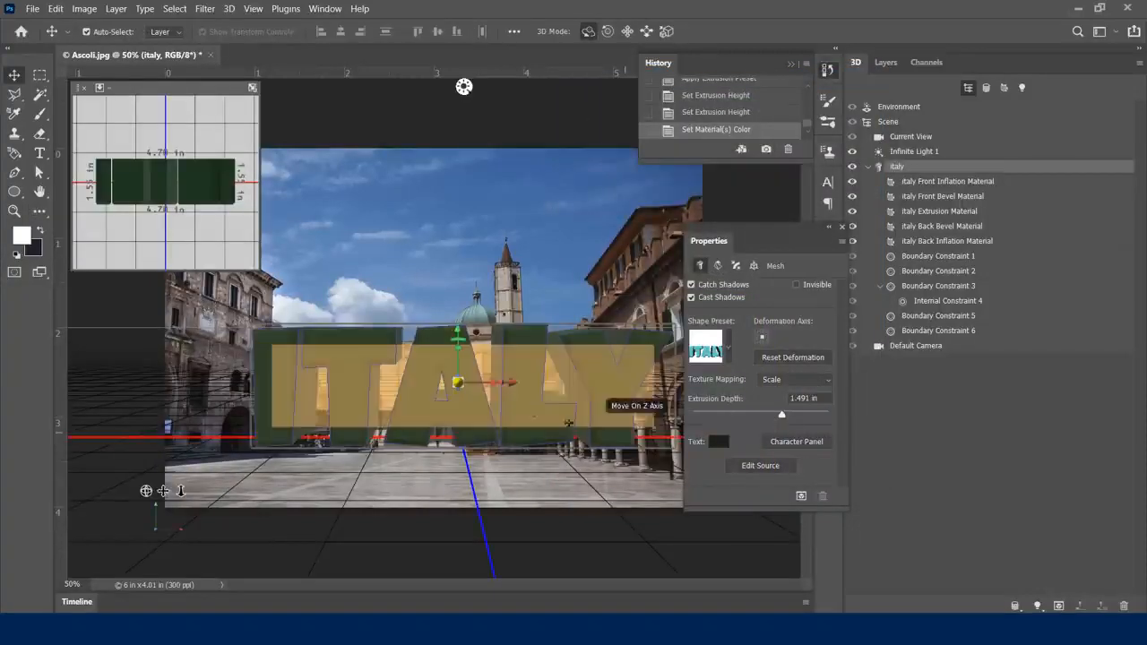
Step: Open the 3D text's source document, commit its type layer without altering the text, and close it saving the changes
left_click(760, 466)
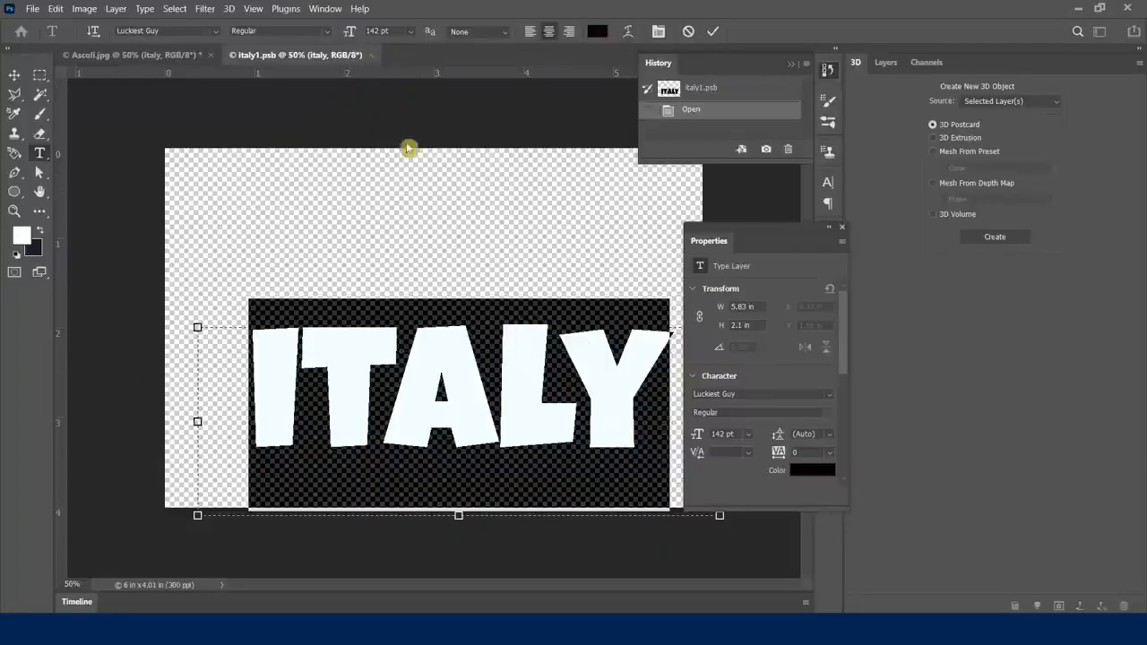
left_click(717, 33)
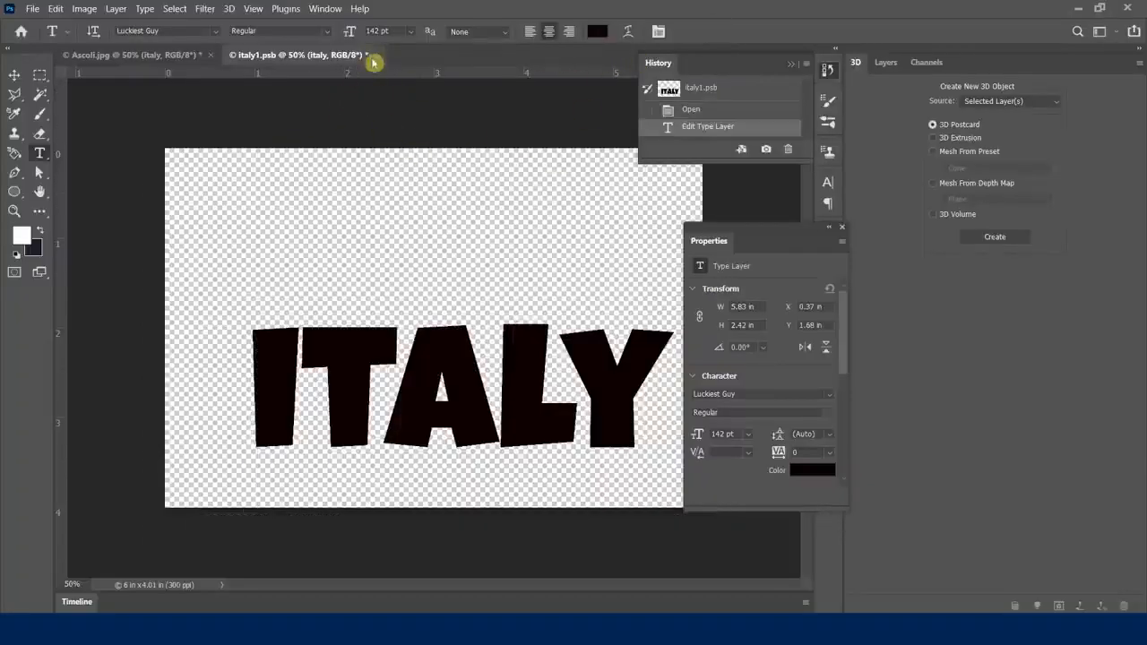
left_click(376, 55)
left_click(547, 249)
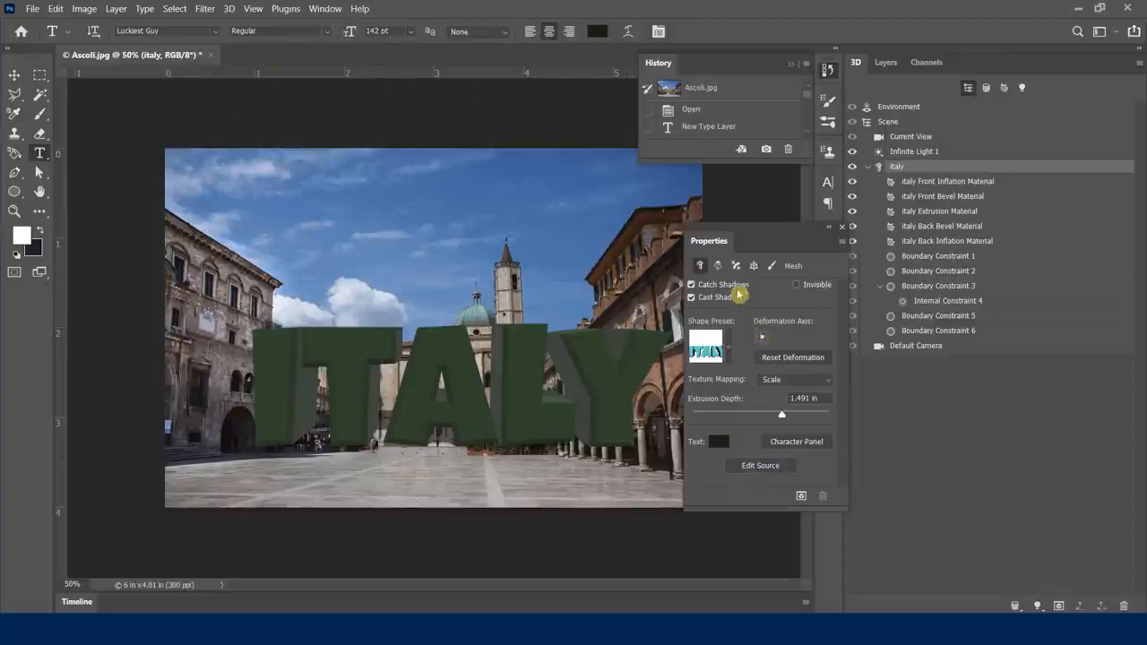
Step: Deform the 3D text with an extrusion depth of 1.919 in, a twist of 0° and a taper of about 70%
left_click(718, 267)
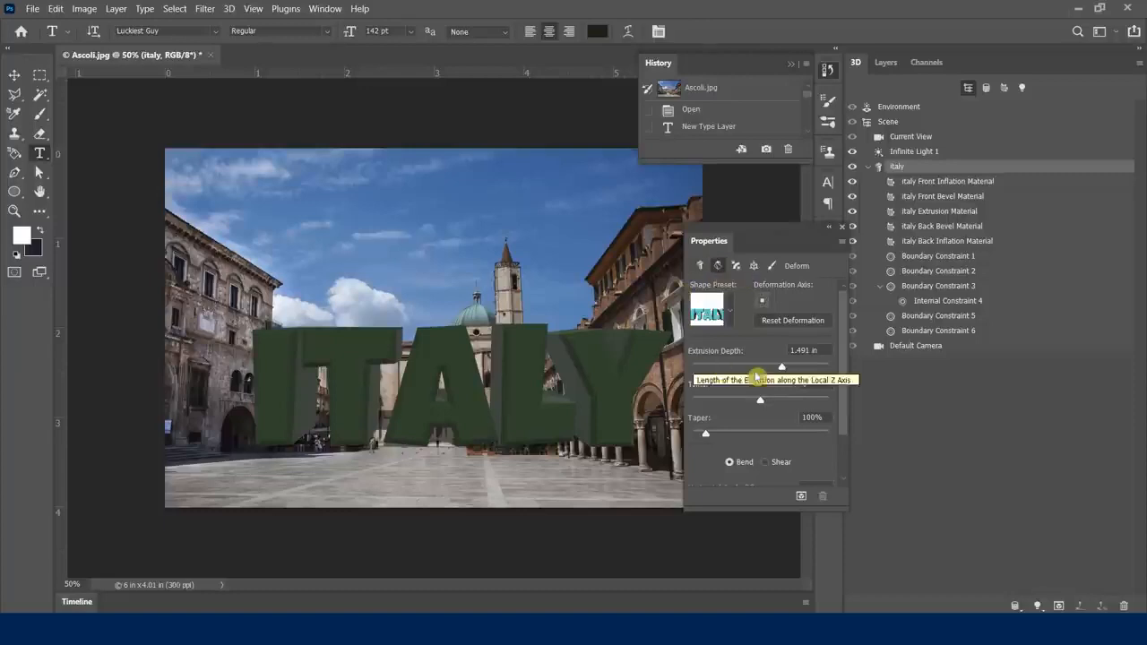
mouse_move(786, 371)
left_mouse_down()
mouse_move(800, 376)
mouse_move(788, 374)
left_mouse_up()
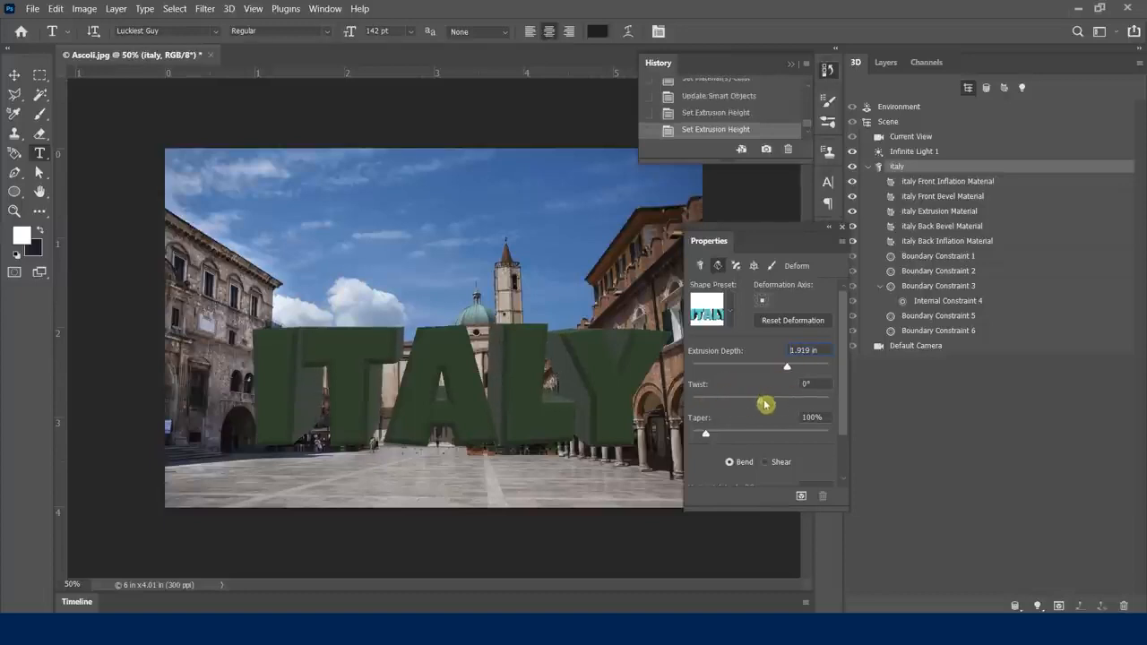
mouse_move(760, 405)
left_mouse_down()
mouse_move(770, 408)
mouse_move(760, 400)
left_mouse_up()
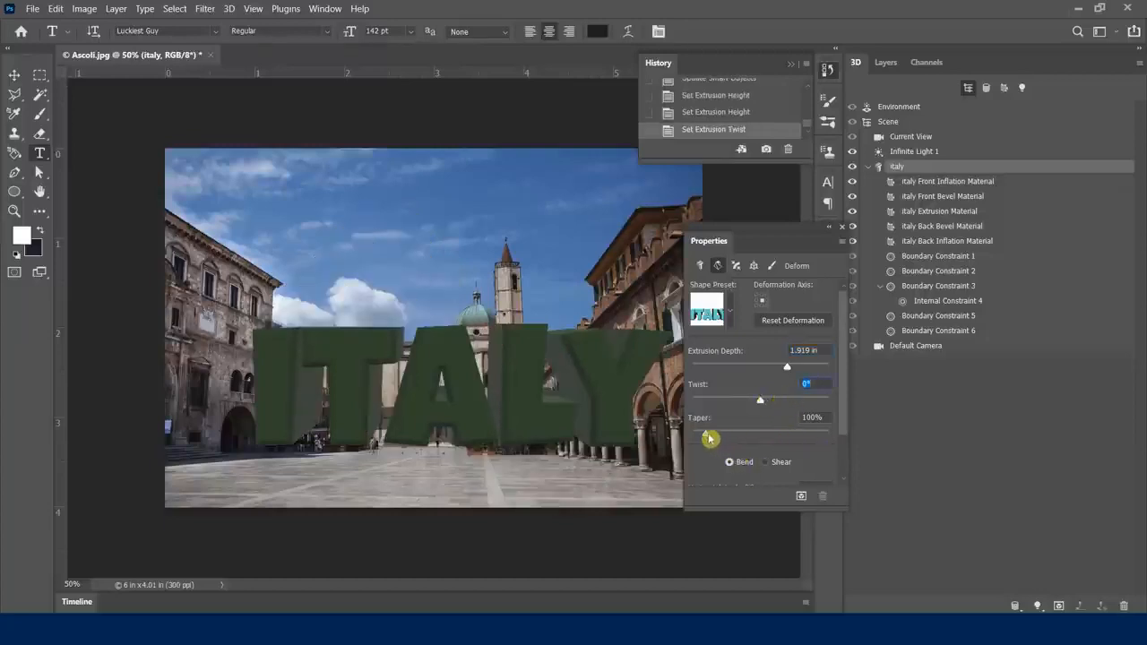
mouse_move(706, 437)
left_mouse_down()
mouse_move(717, 436)
mouse_move(705, 438)
left_mouse_up()
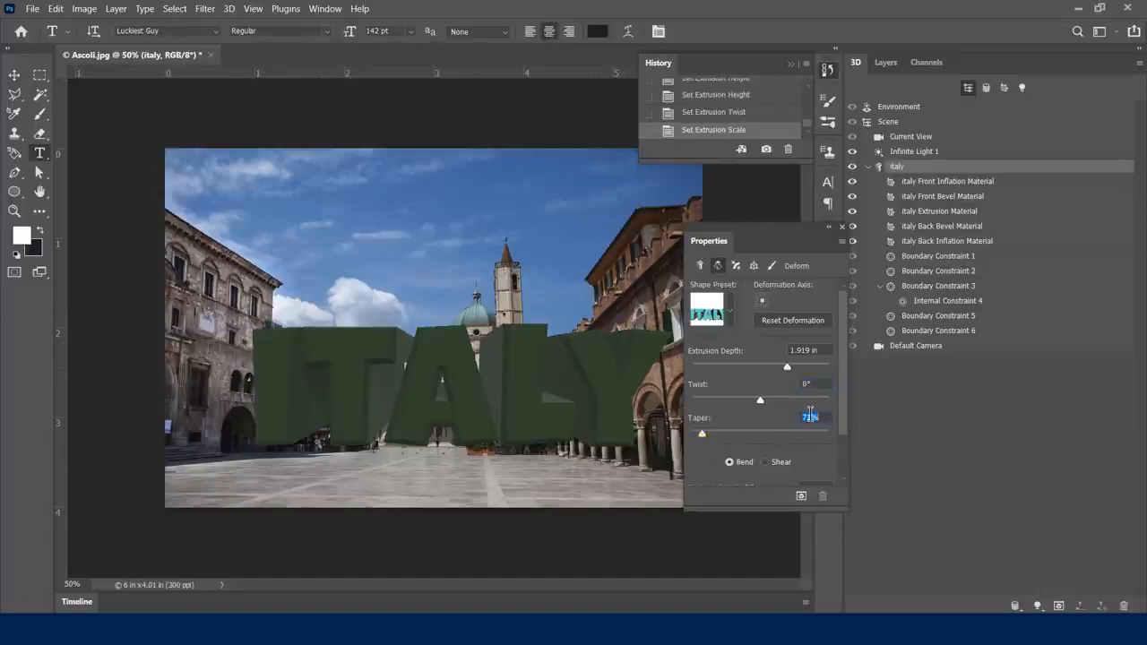
Step: Set the 3D text's taper to 71% and its horizontal bend angle to -17°
scroll(802, 416, "down", 4)
scroll(799, 420, "down", 1)
left_click_drag(846, 377, 849, 403)
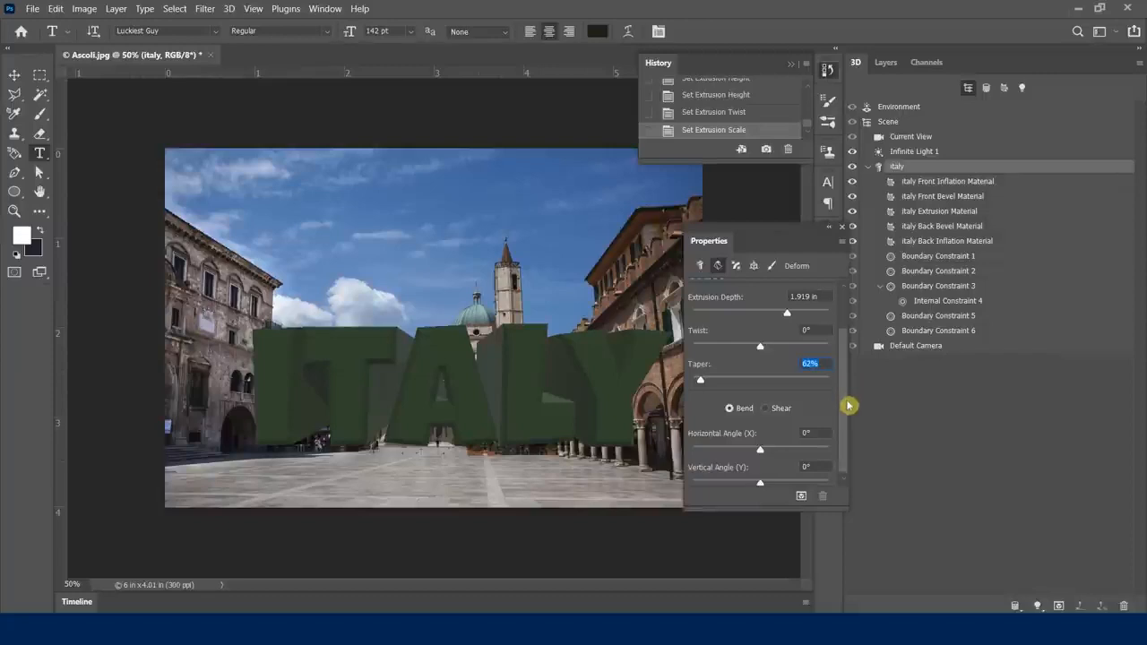
left_click(759, 448)
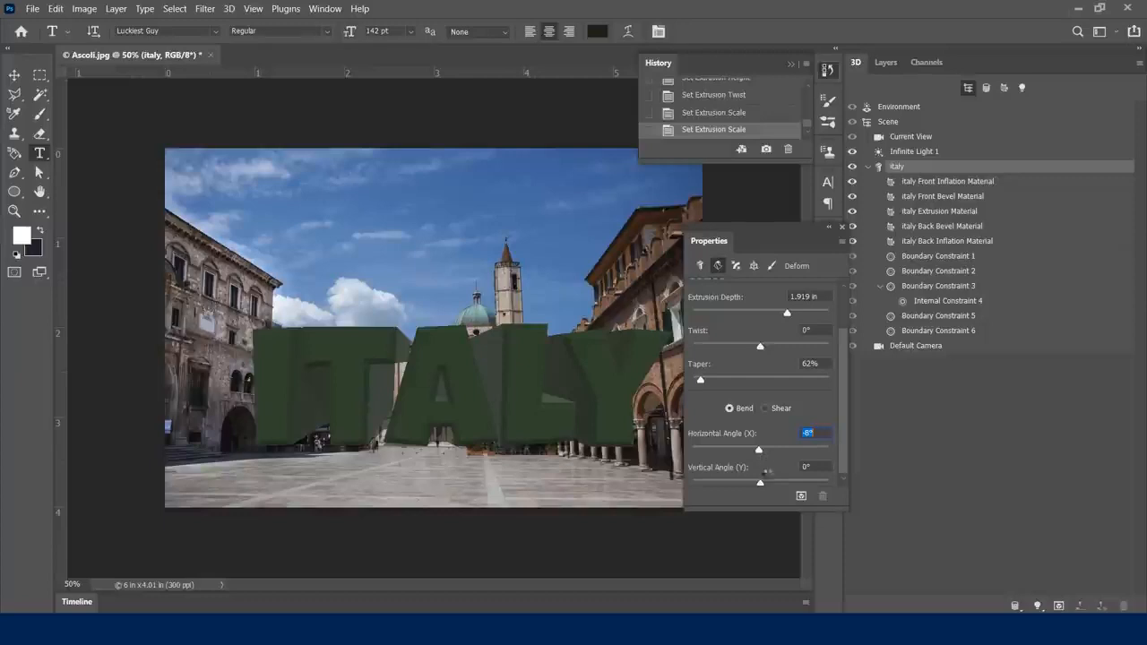
type("0")
key("Return")
type("-23")
key("Return")
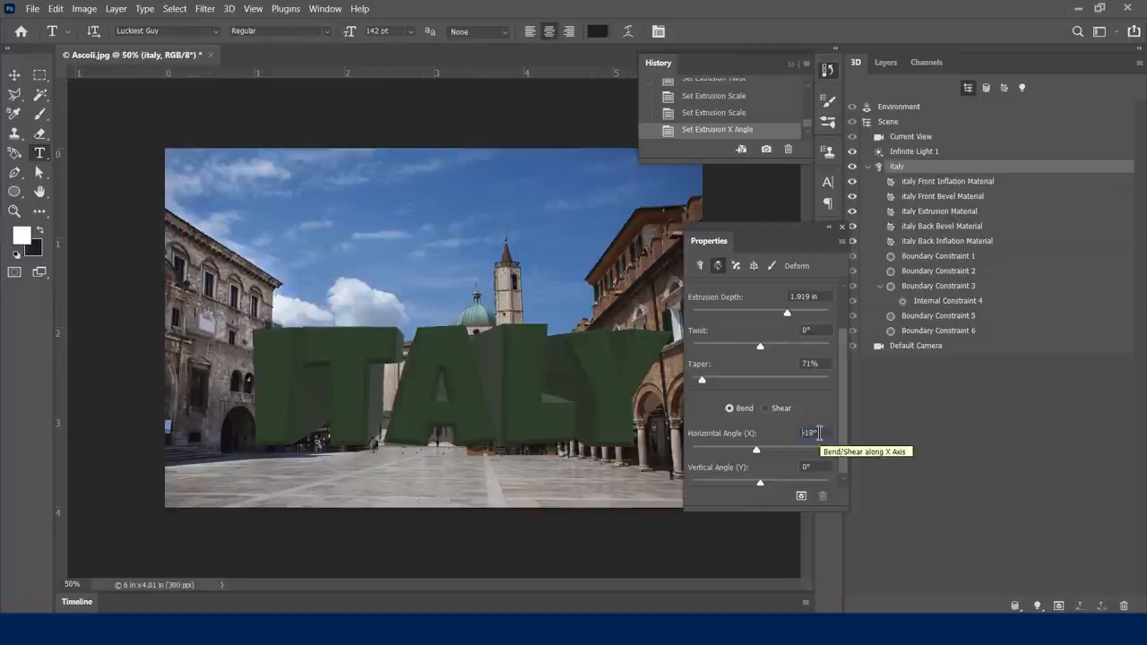
scroll(819, 433, "up", 6)
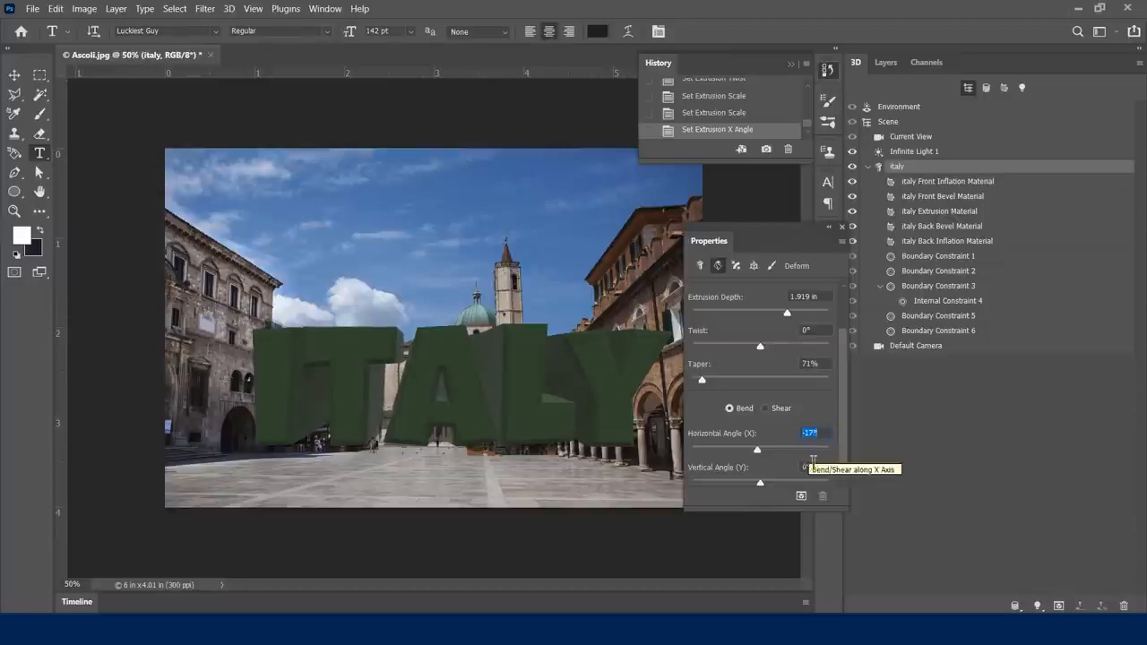
Step: Set the 3D text's vertical bend angle to -18°
left_click(816, 466)
scroll(813, 467, "down", 15)
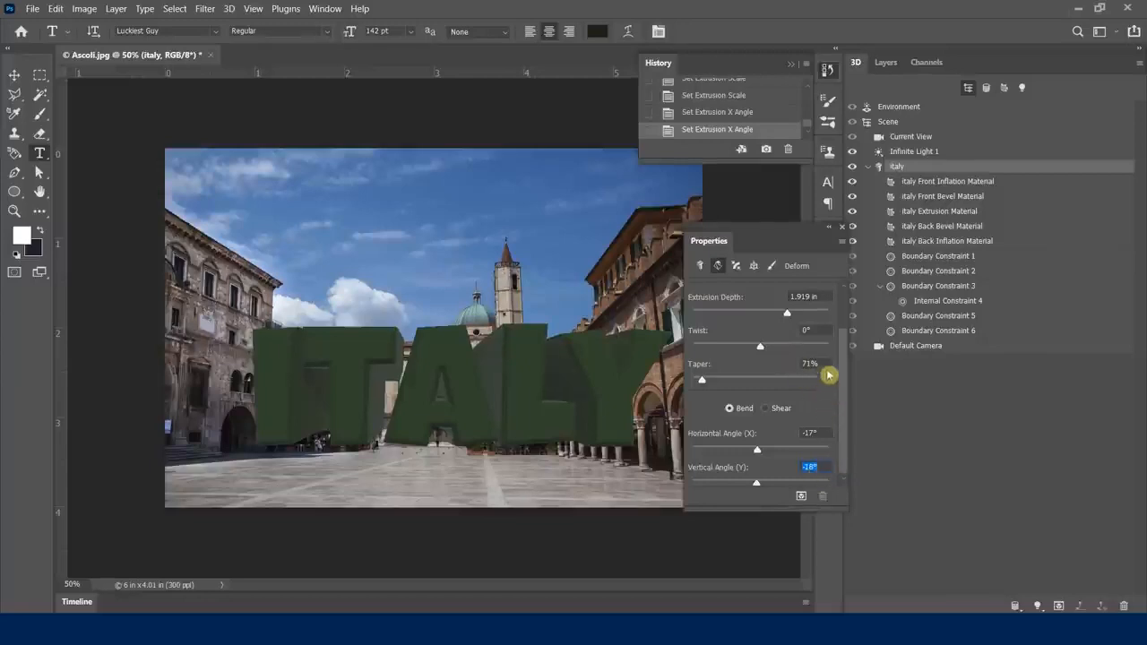
left_click_drag(846, 346, 847, 287)
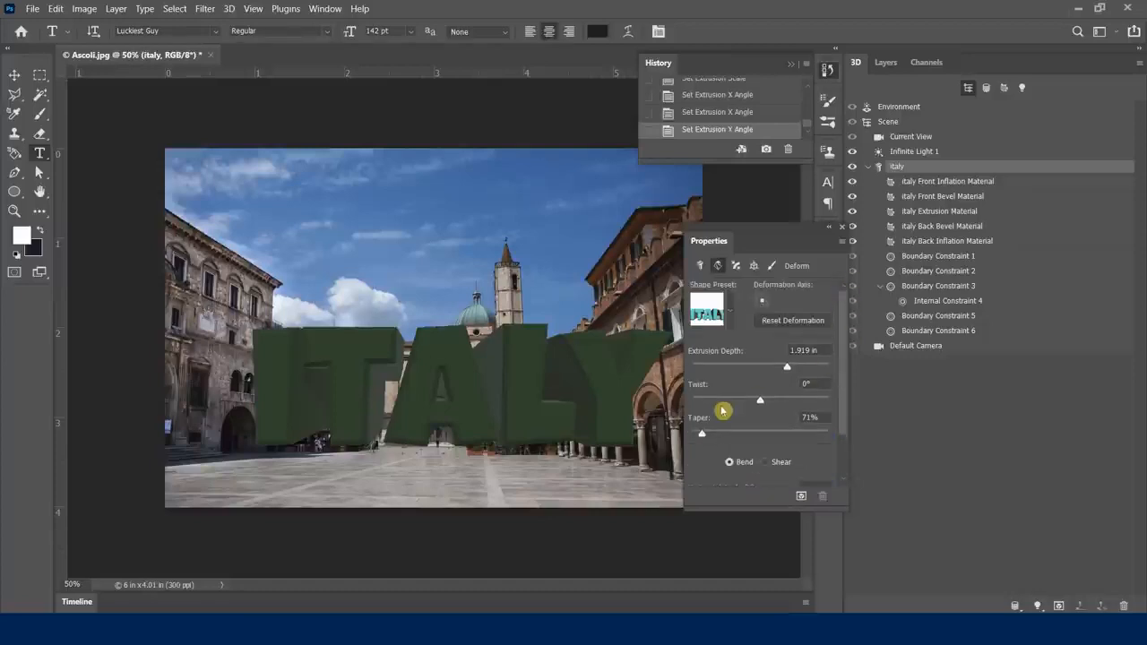
left_click(732, 310)
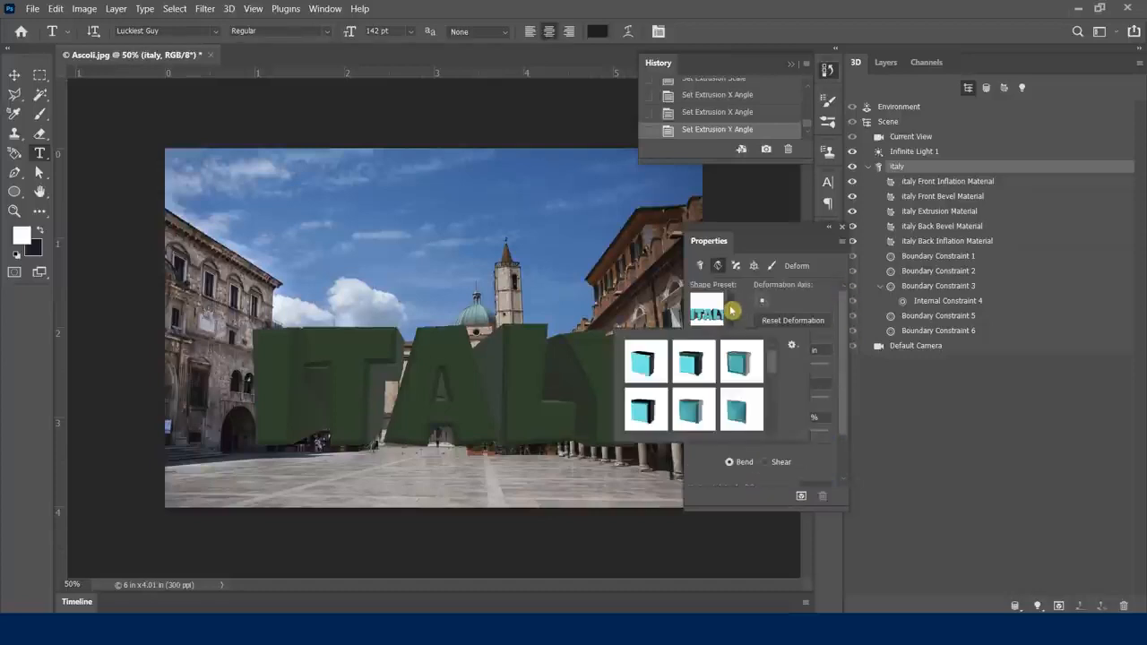
left_click(770, 246)
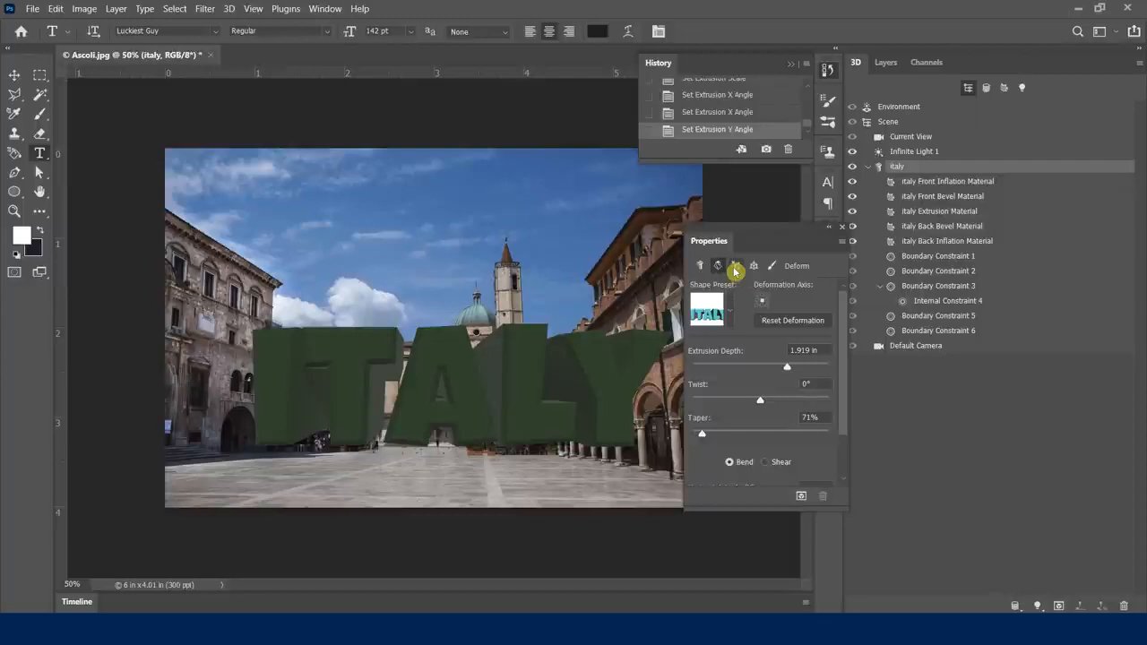
Step: Inflate the front cap of the 3D text with an angle of 3° and a strength of about 22%
left_click(735, 268)
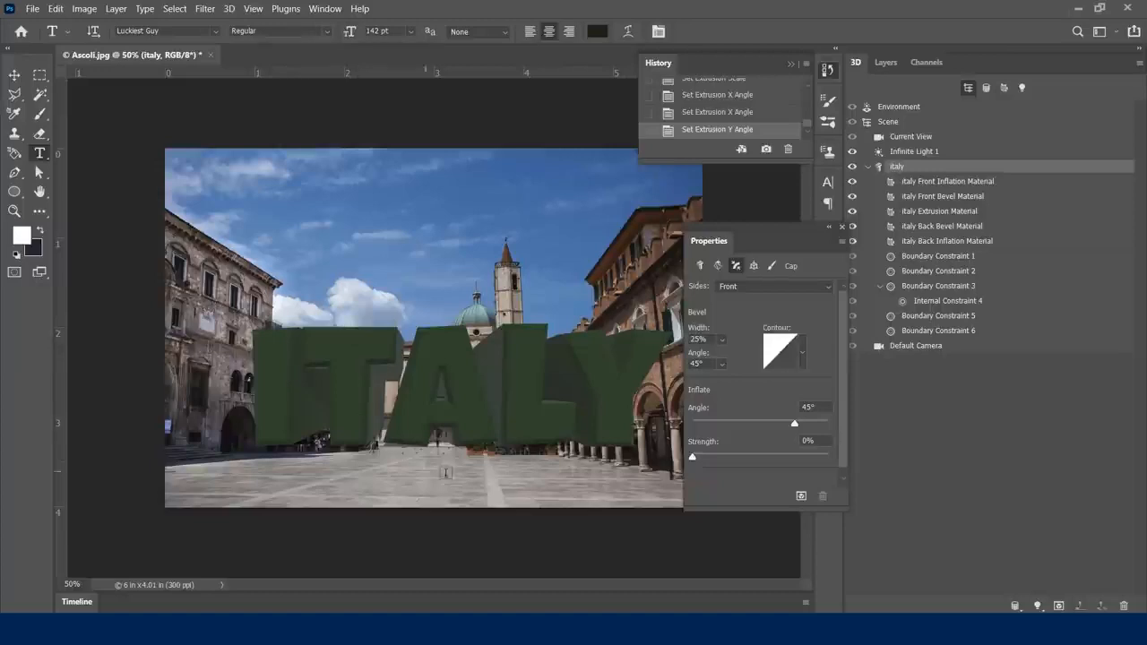
left_click_drag(795, 424, 762, 428)
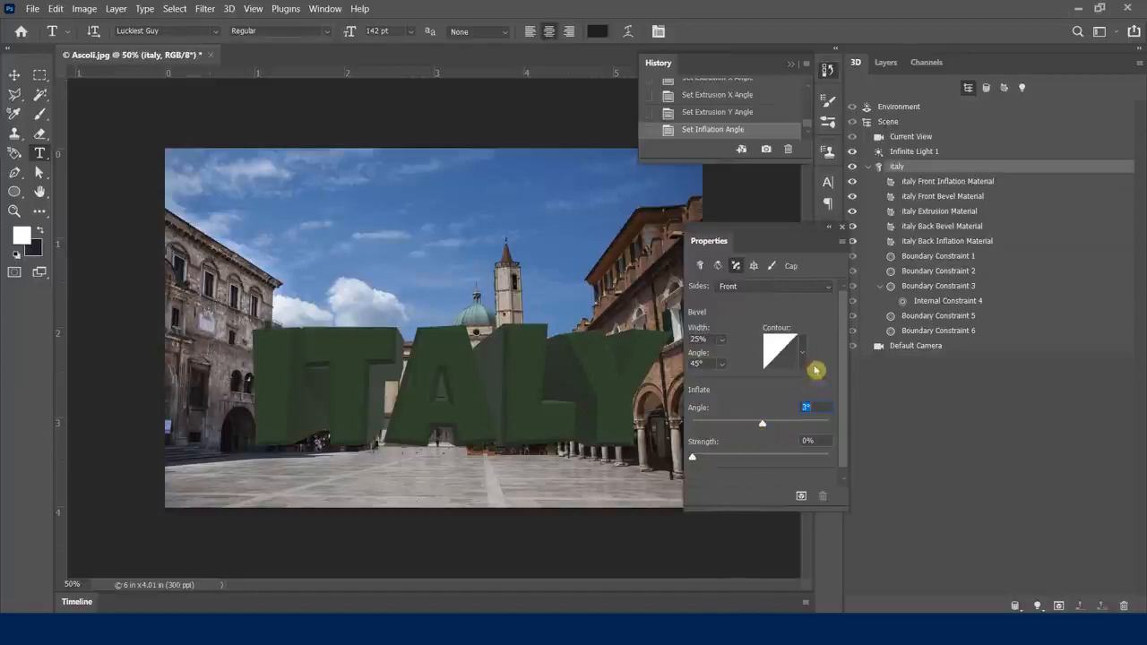
left_click_drag(695, 462, 722, 460)
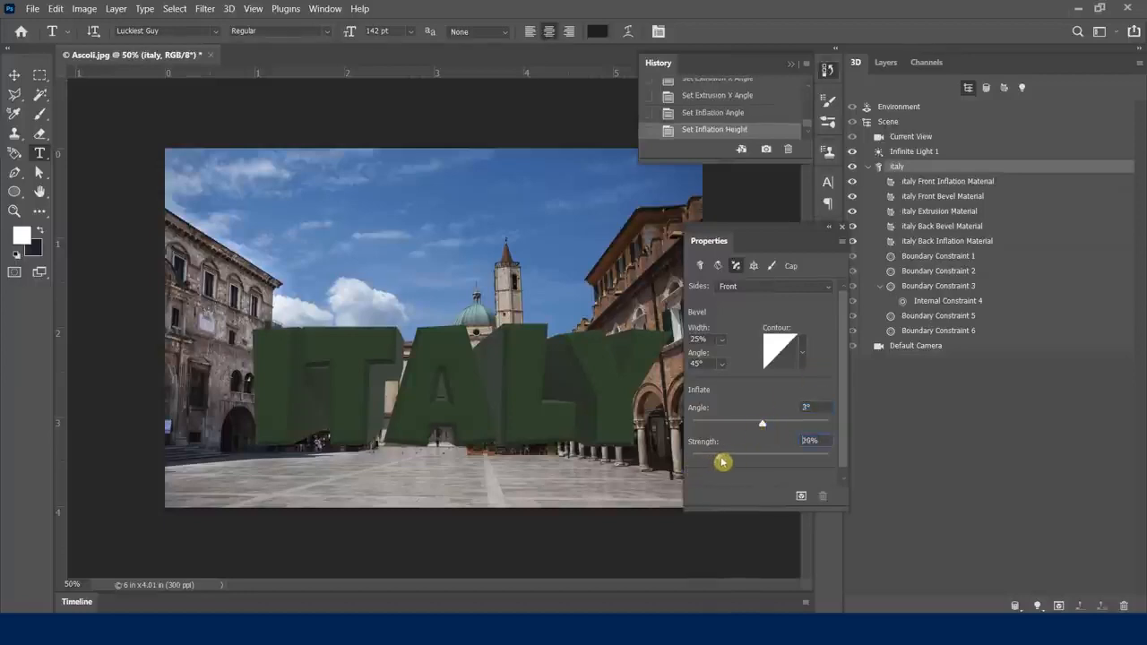
Step: Try a 0% width and a -5° angle on the front bevel, and settle on a width of 22% and an angle of 38°
left_click(721, 340)
left_click_drag(727, 355, 717, 361)
left_click(743, 332)
left_click(723, 365)
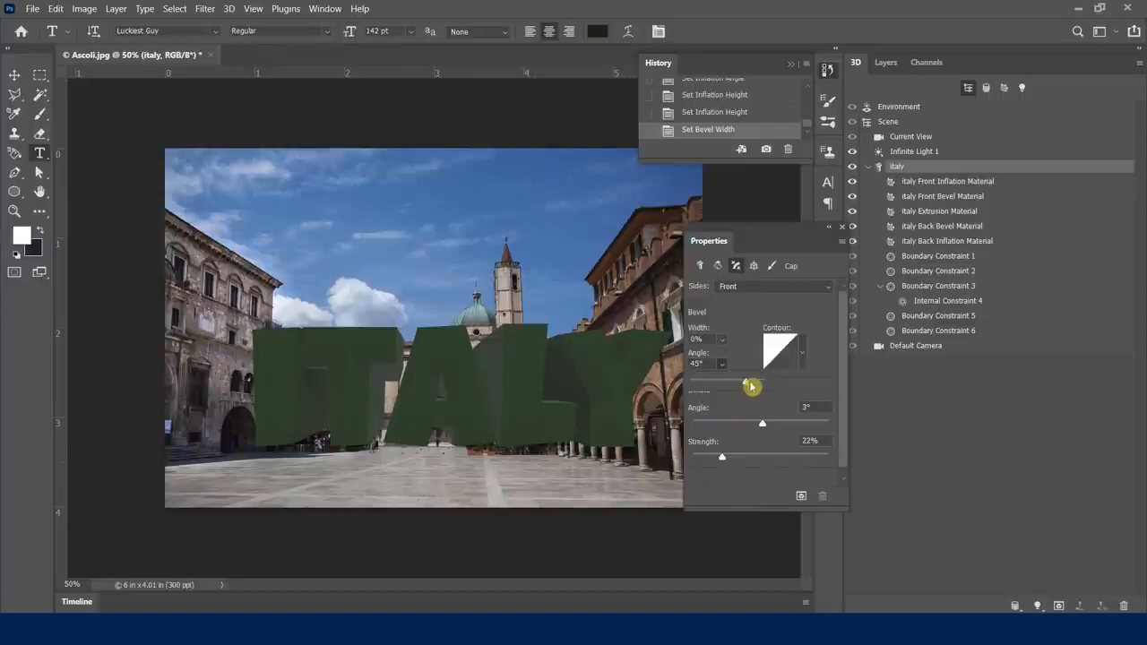
left_click_drag(747, 385, 730, 386)
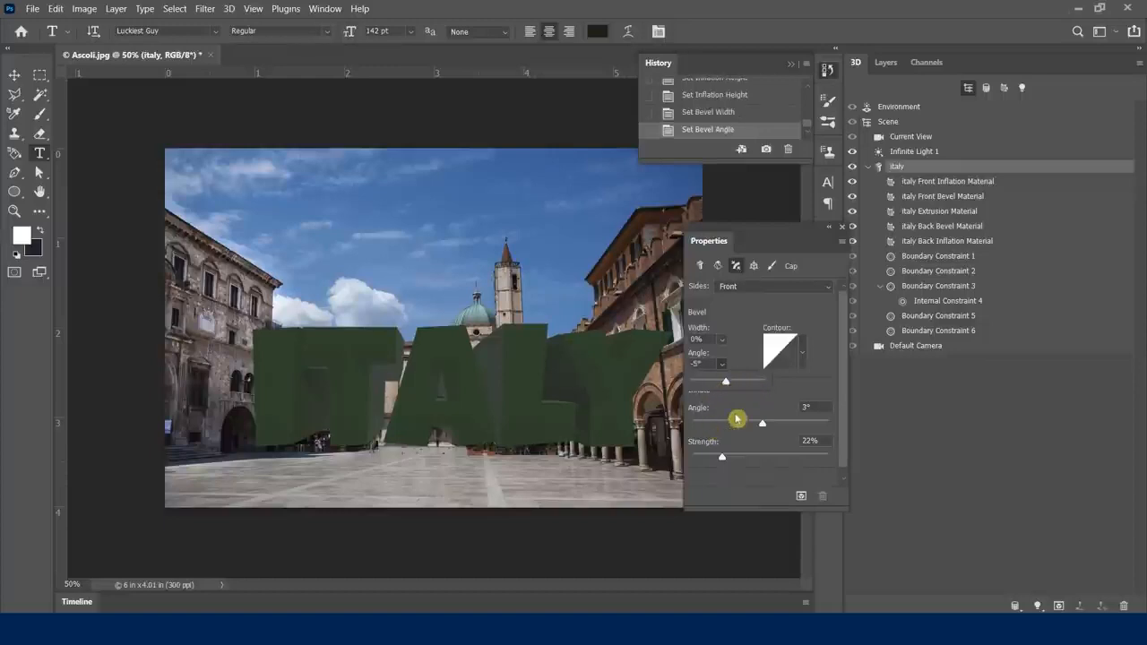
left_click_drag(726, 386, 737, 365)
left_click(724, 340)
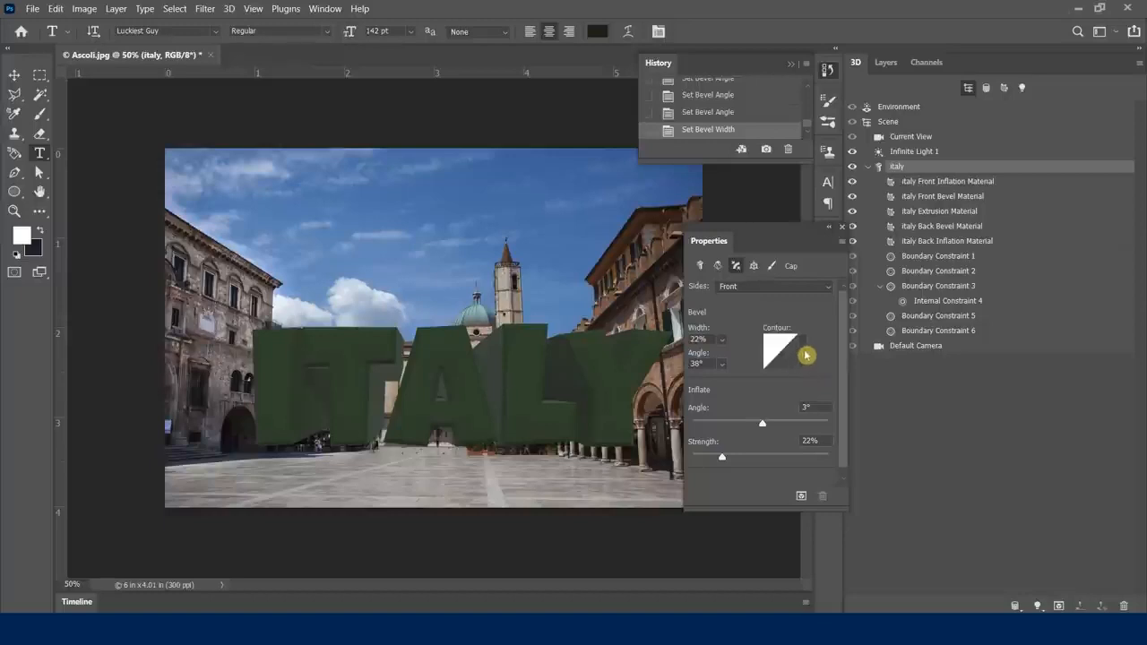
Step: Try the multi-peak bevel contour on the front cap, and settle on the rounded contour that starts the second row
left_click(801, 355)
left_click(755, 415)
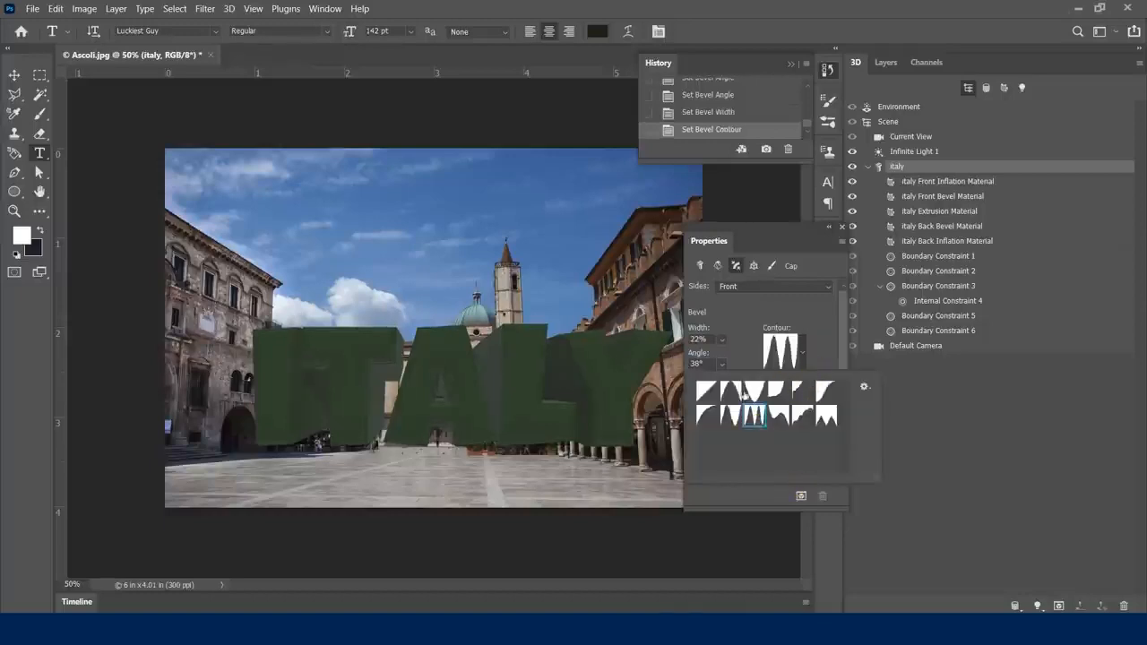
left_click(706, 415)
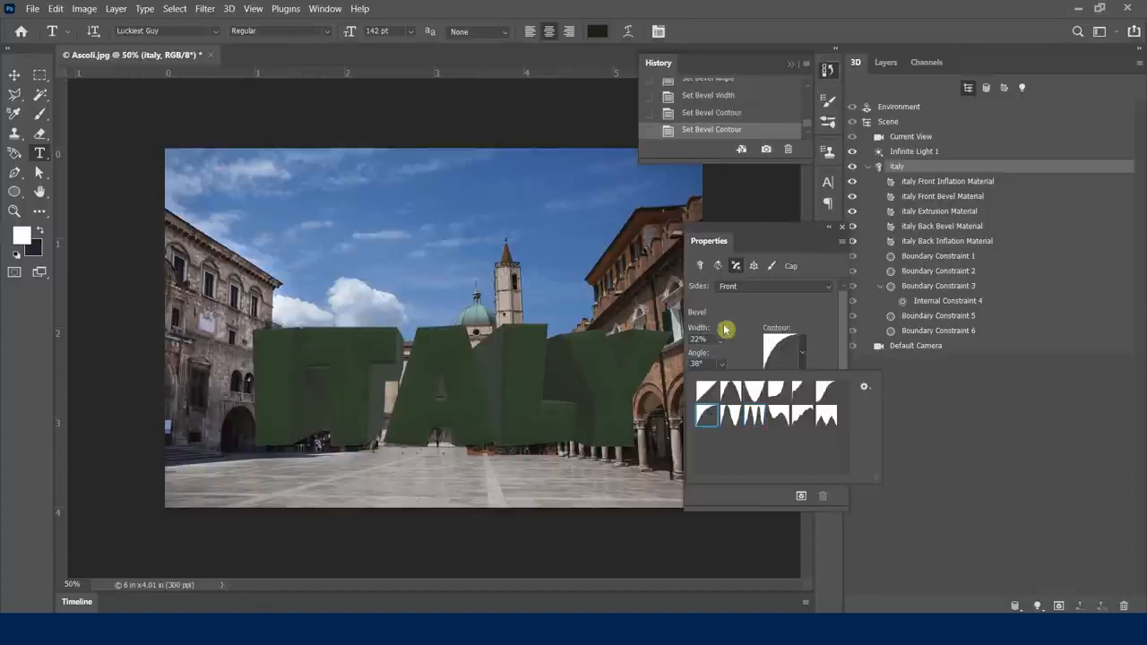
left_click(773, 310)
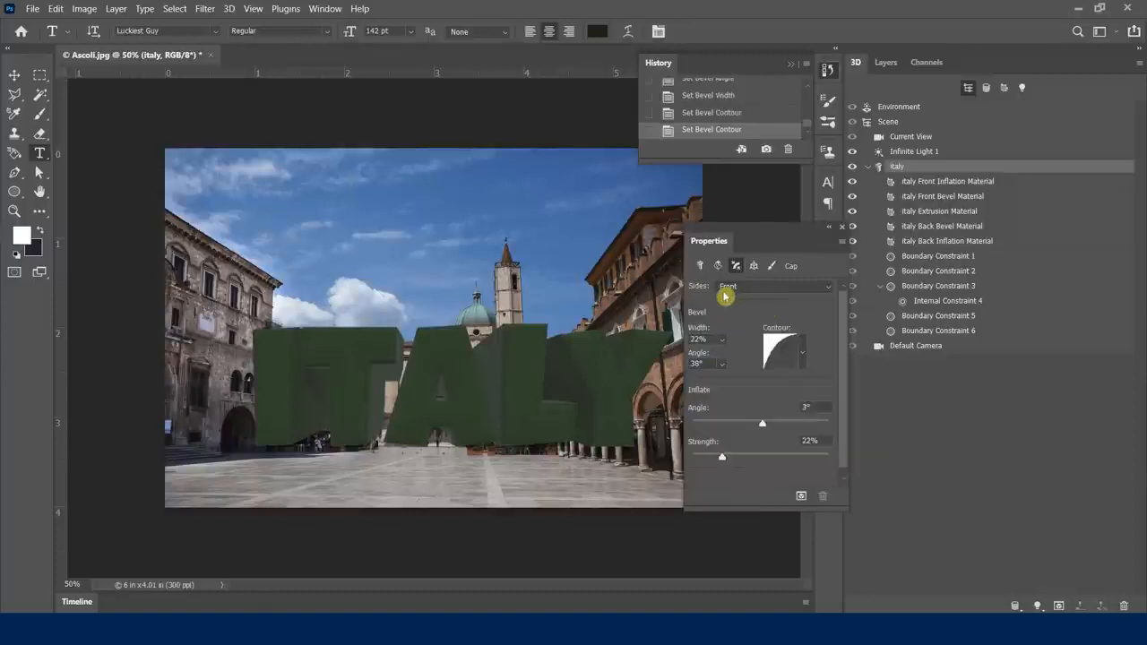
Step: Try the Back cap side for the 3D text, and settle on Front and Back
left_click(769, 287)
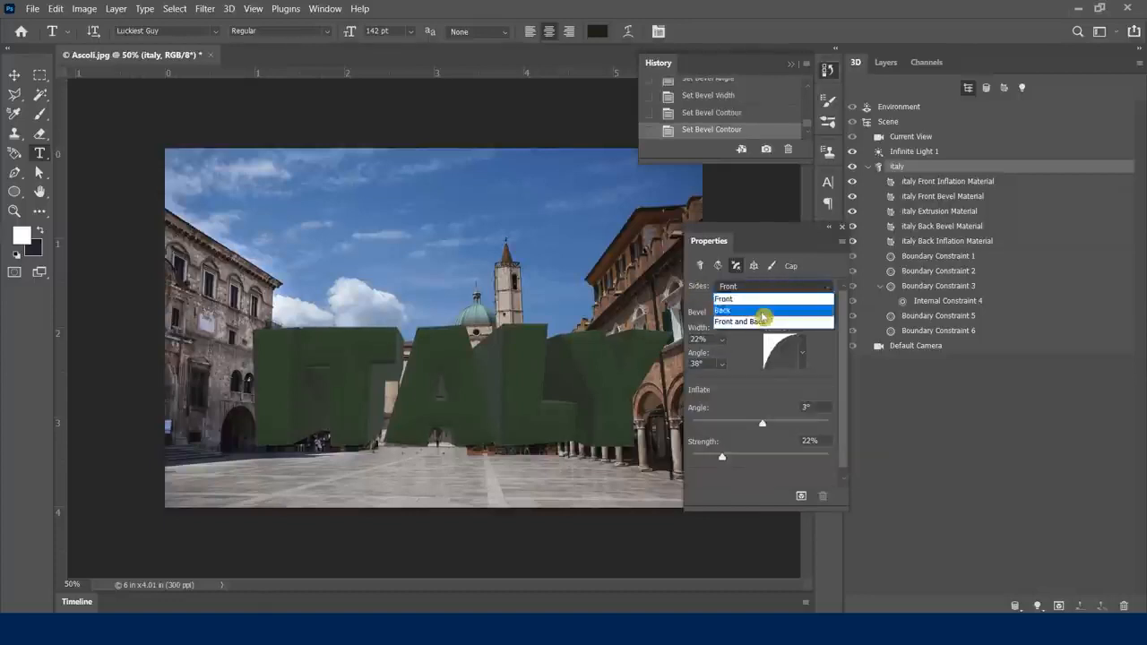
left_click(761, 317)
left_click(781, 287)
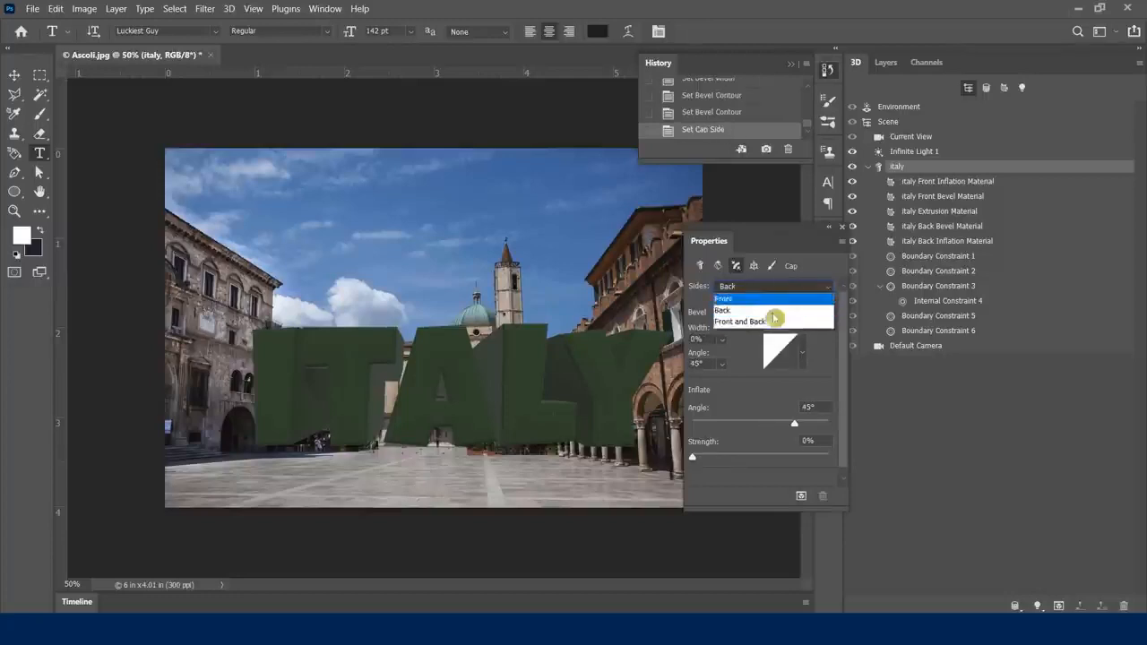
left_click(765, 323)
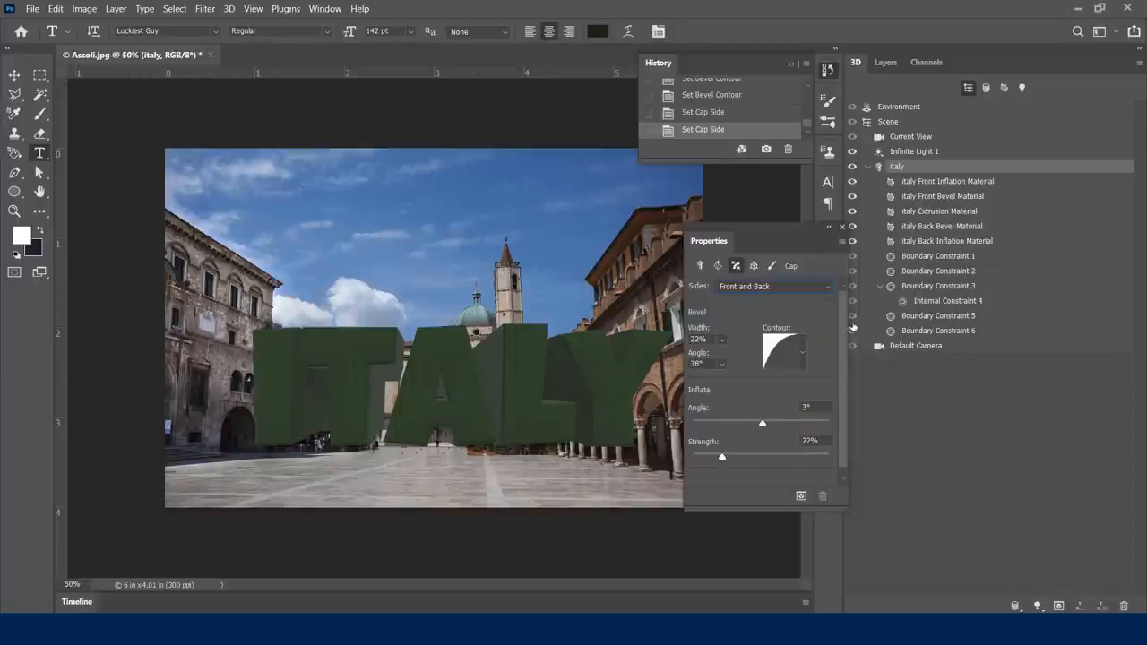
Step: Set the inflation of the front and back caps to a strength of 21% and an angle of 1°
scroll(848, 367, "down", 1)
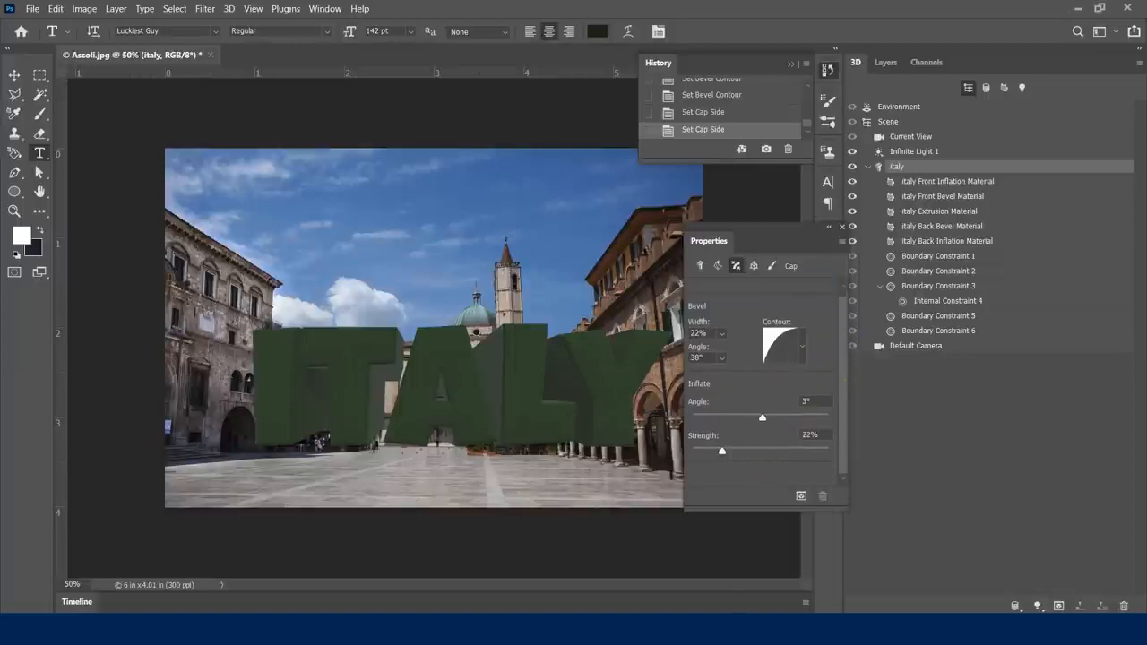
left_click(714, 348)
left_click(715, 360)
left_click_drag(734, 459, 720, 455)
mouse_move(763, 417)
left_mouse_down()
mouse_move(773, 418)
mouse_move(762, 424)
left_mouse_up()
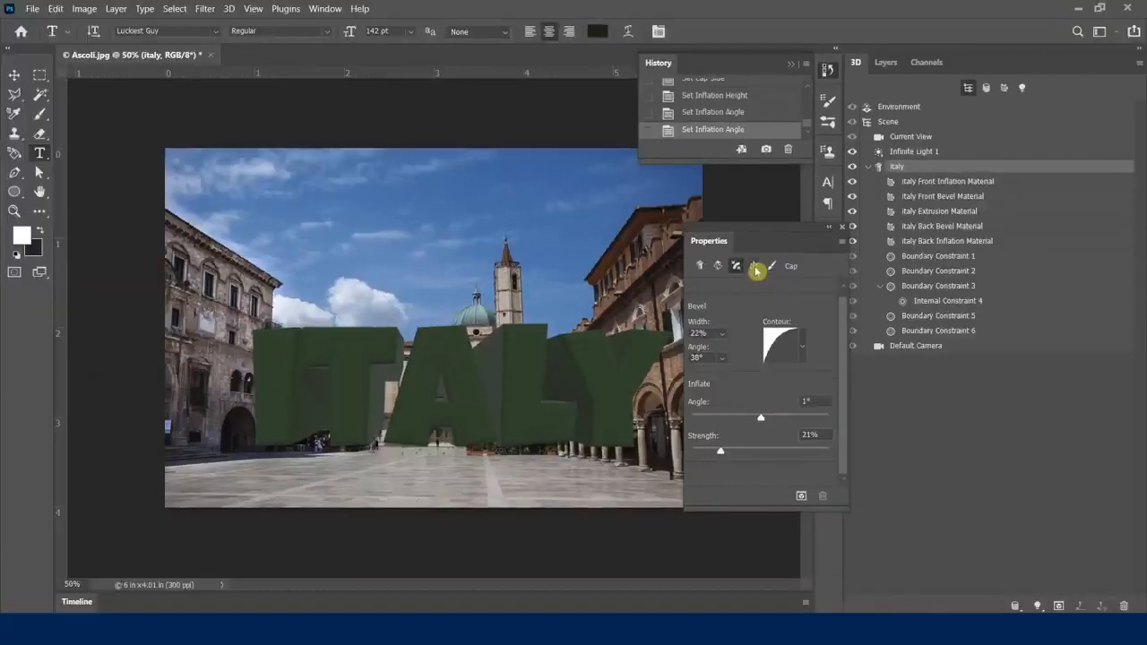
Step: Position the 3D text at X -0.01 in and Y 0.62 in
left_click(756, 265)
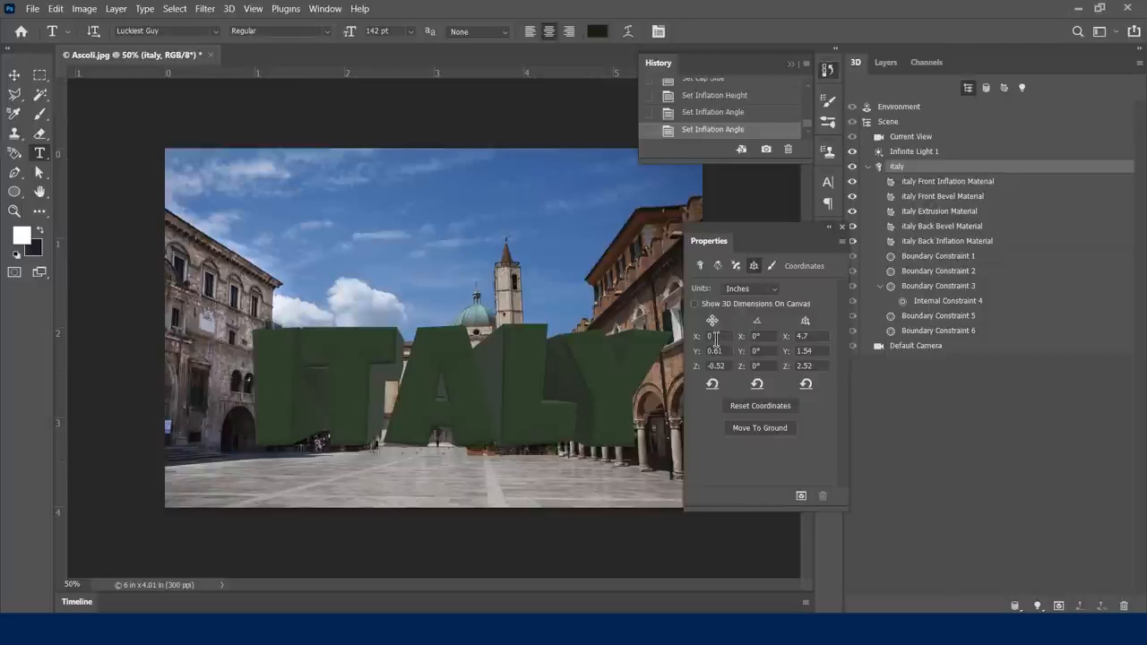
scroll(716, 339, "down", 10)
scroll(716, 338, "up", 4)
scroll(716, 339, "up", 8)
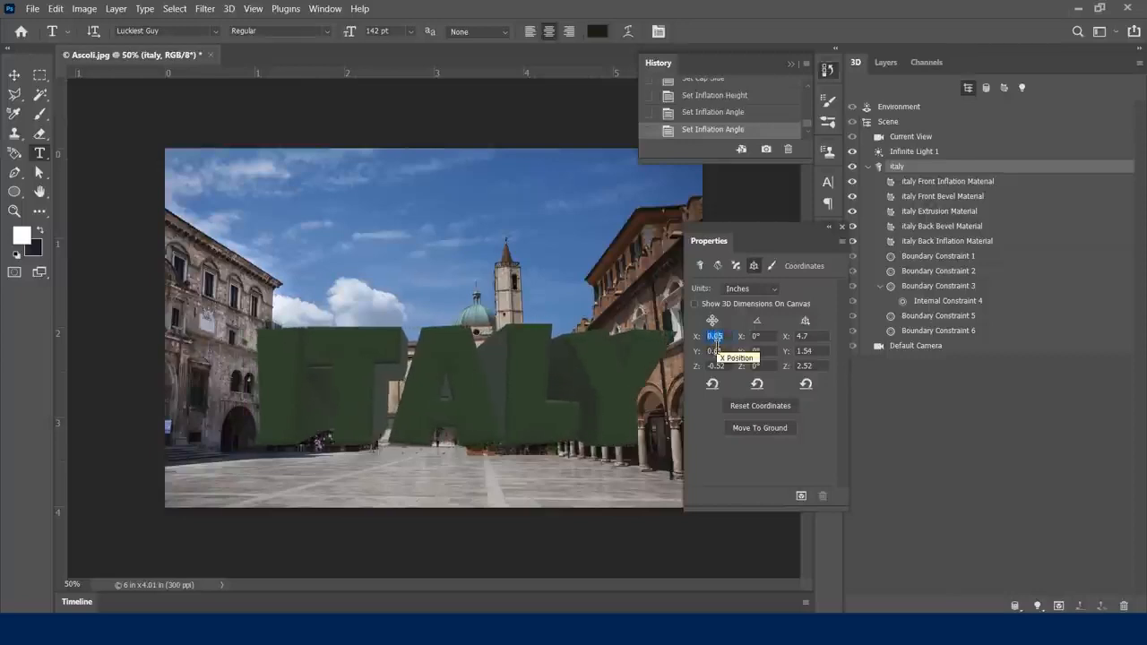
scroll(716, 339, "down", 10)
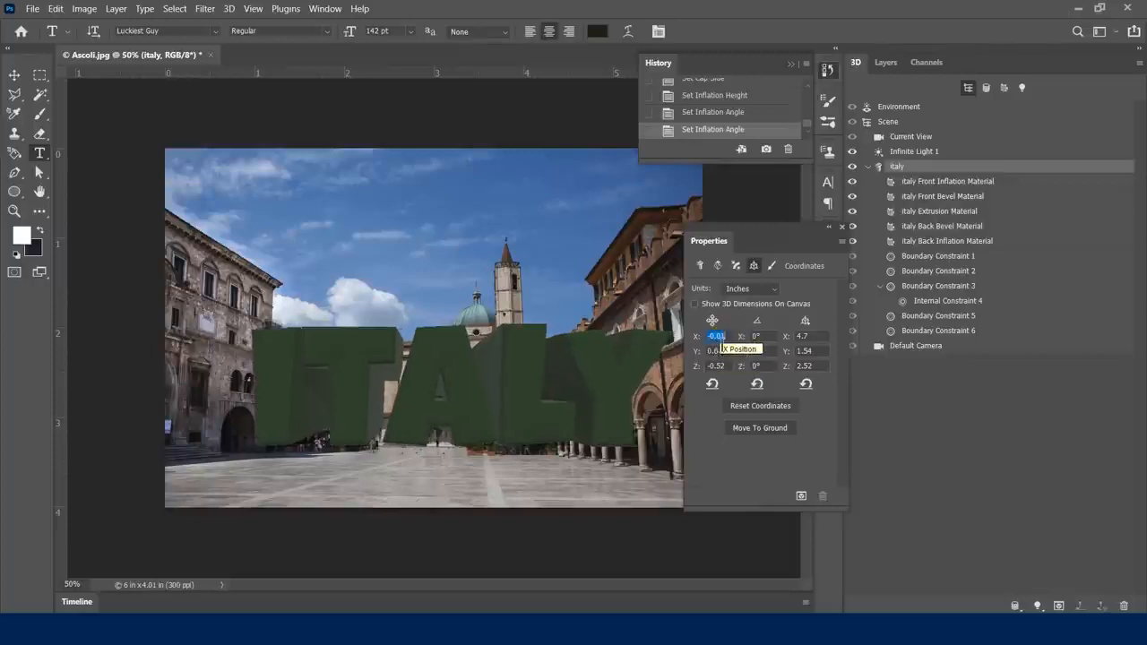
left_click(716, 350)
scroll(718, 352, "up", 15)
scroll(718, 352, "down", 10)
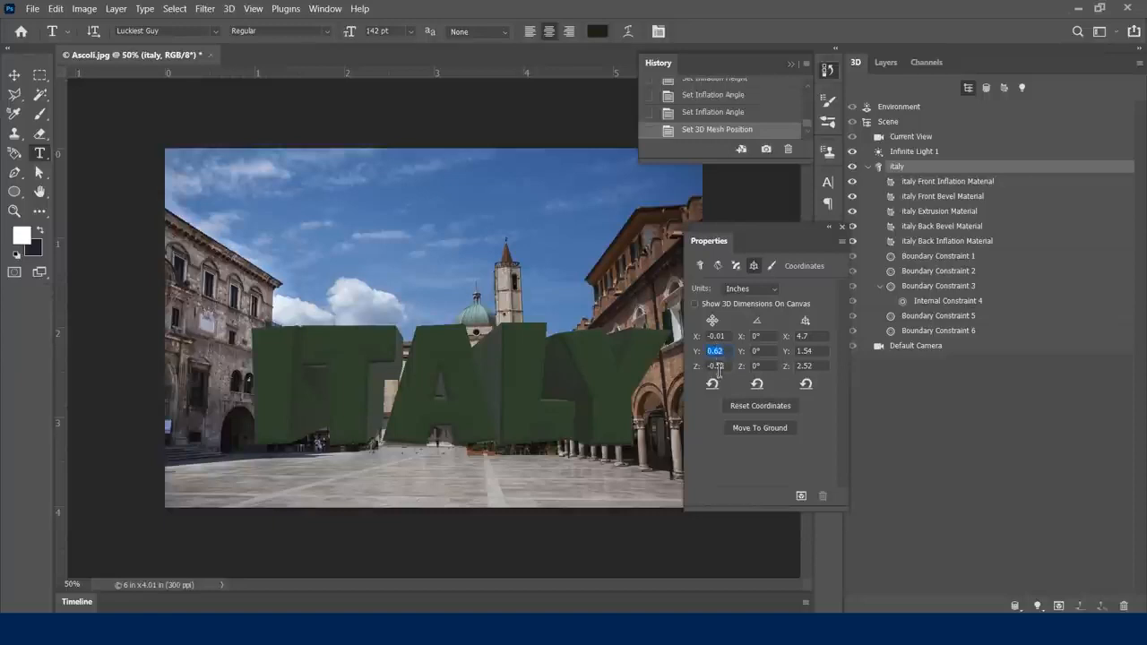
Step: Move the 3D text forward to a Z position of -0.25 in
left_click(722, 366)
scroll(724, 367, "down", 5)
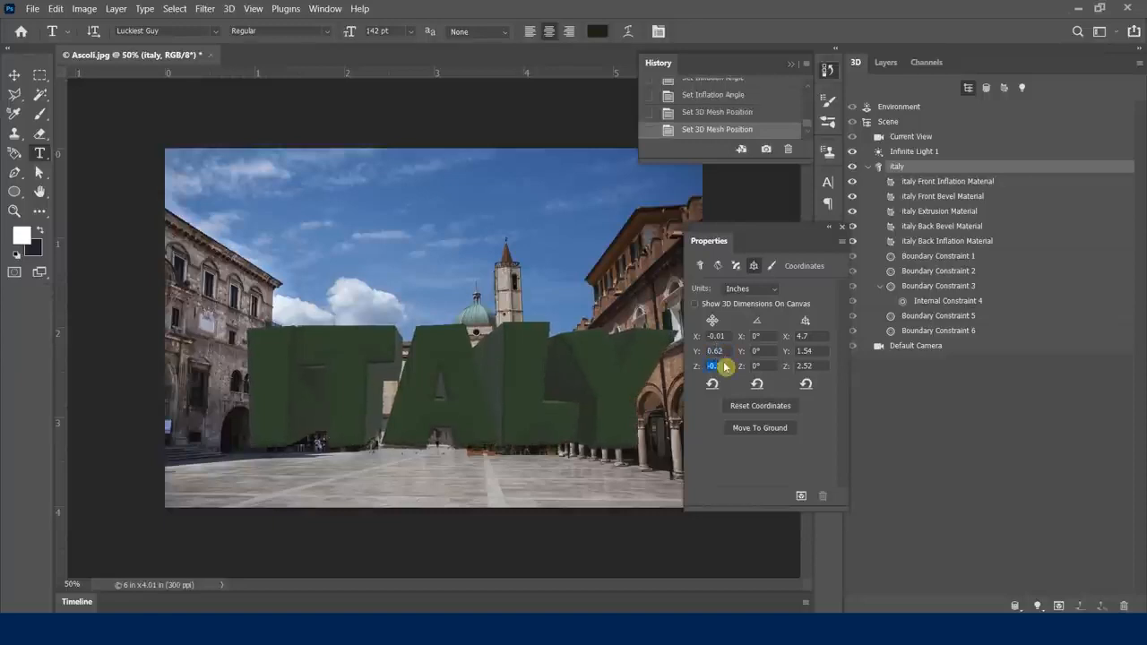
scroll(726, 367, "up", 5)
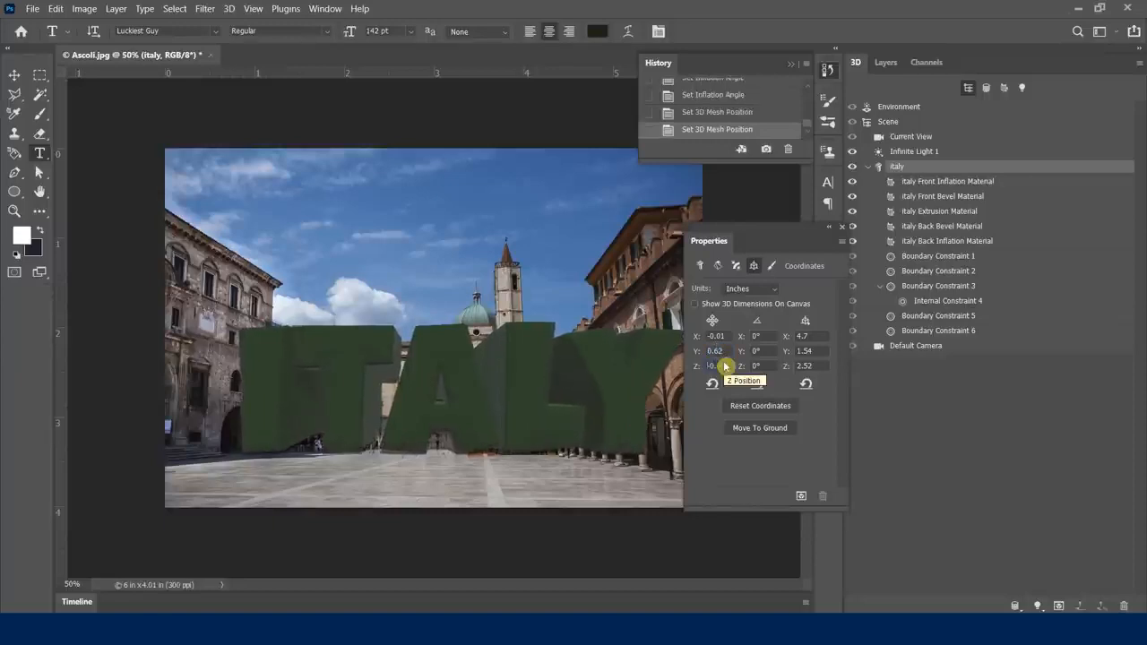
scroll(725, 366, "down", 3)
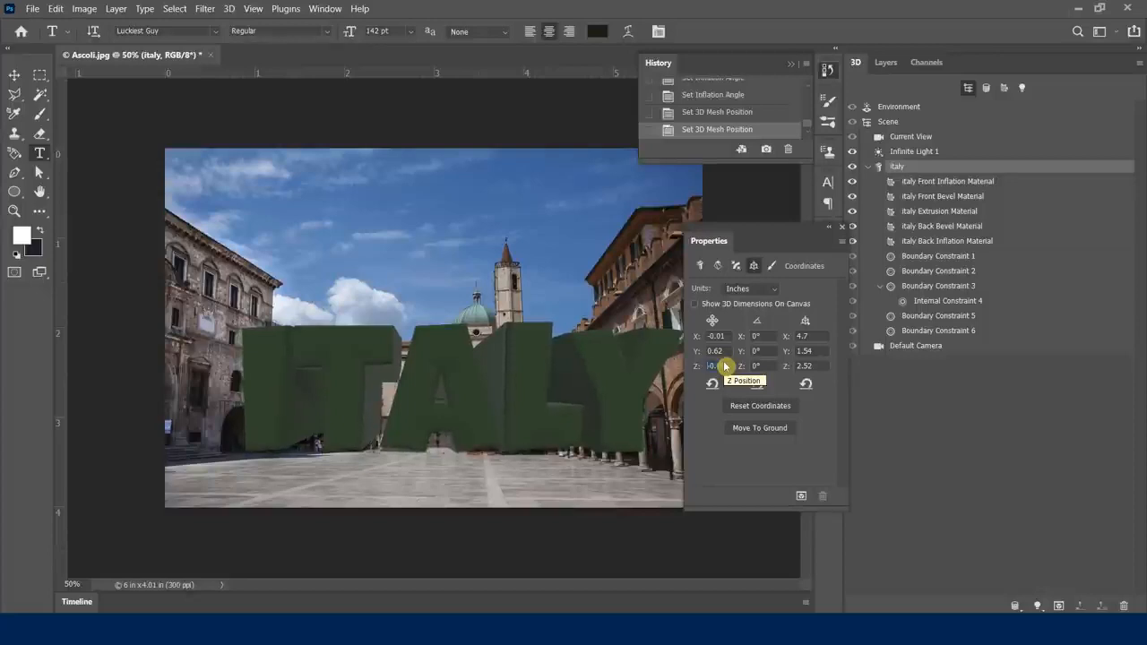
Step: Try rotating the 3D text to 6.7° around X and about 9.8° around Y
left_click(765, 334)
scroll(764, 337, "down", 3)
scroll(767, 338, "up", 5)
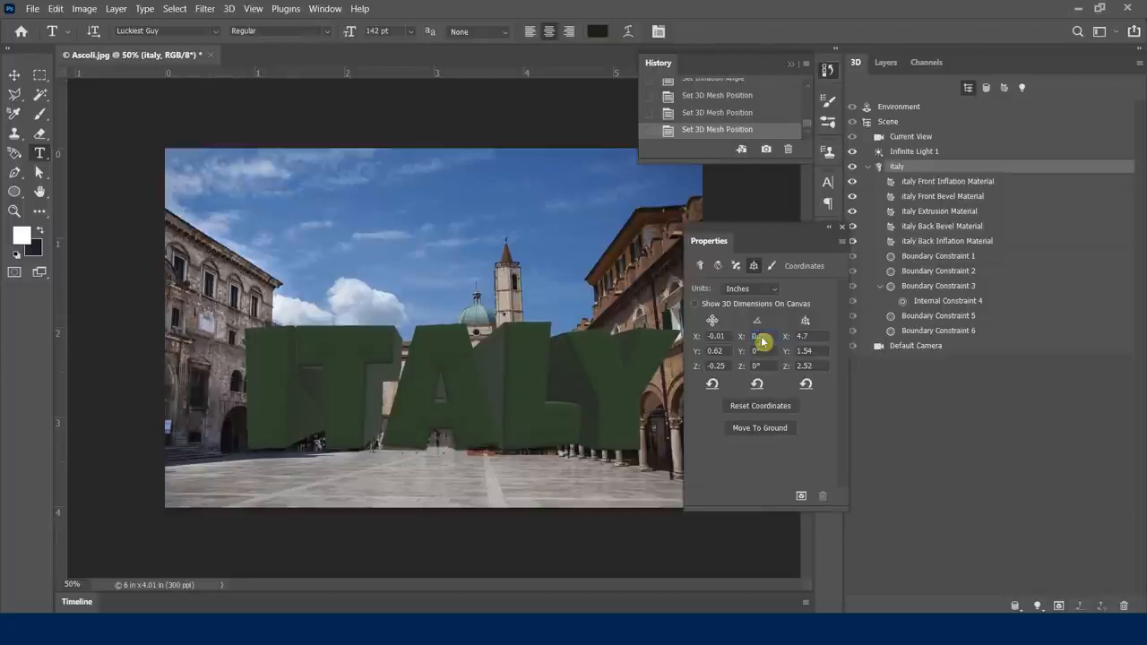
scroll(766, 338, "up", 5)
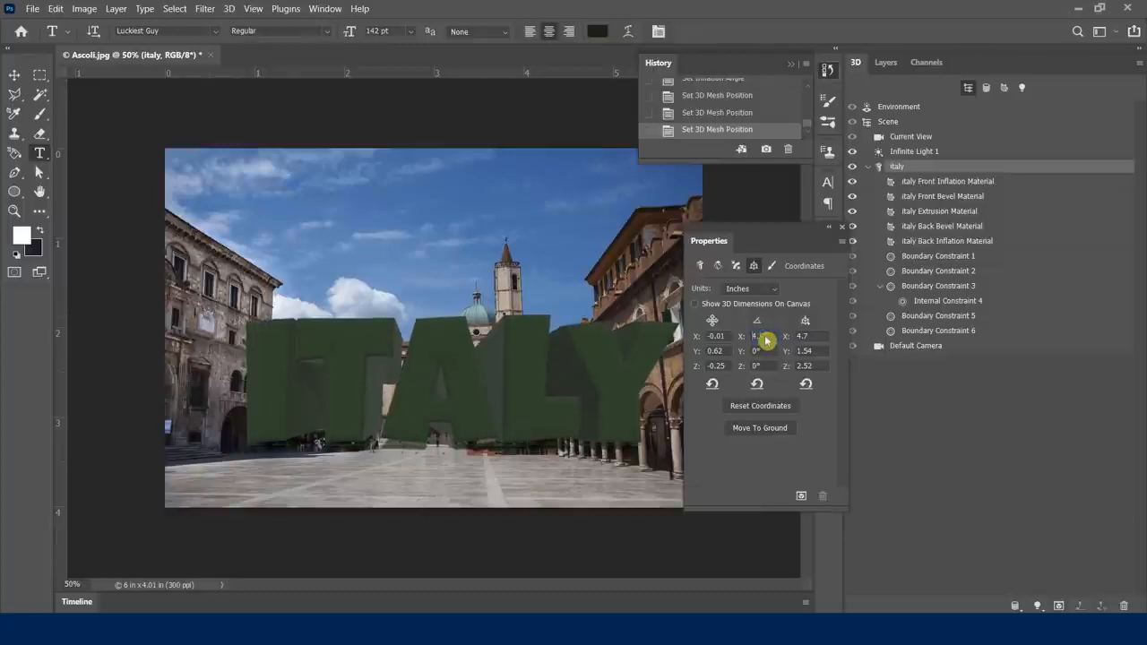
scroll(766, 338, "up", 2)
scroll(770, 353, "up", 2)
scroll(771, 353, "up", 4)
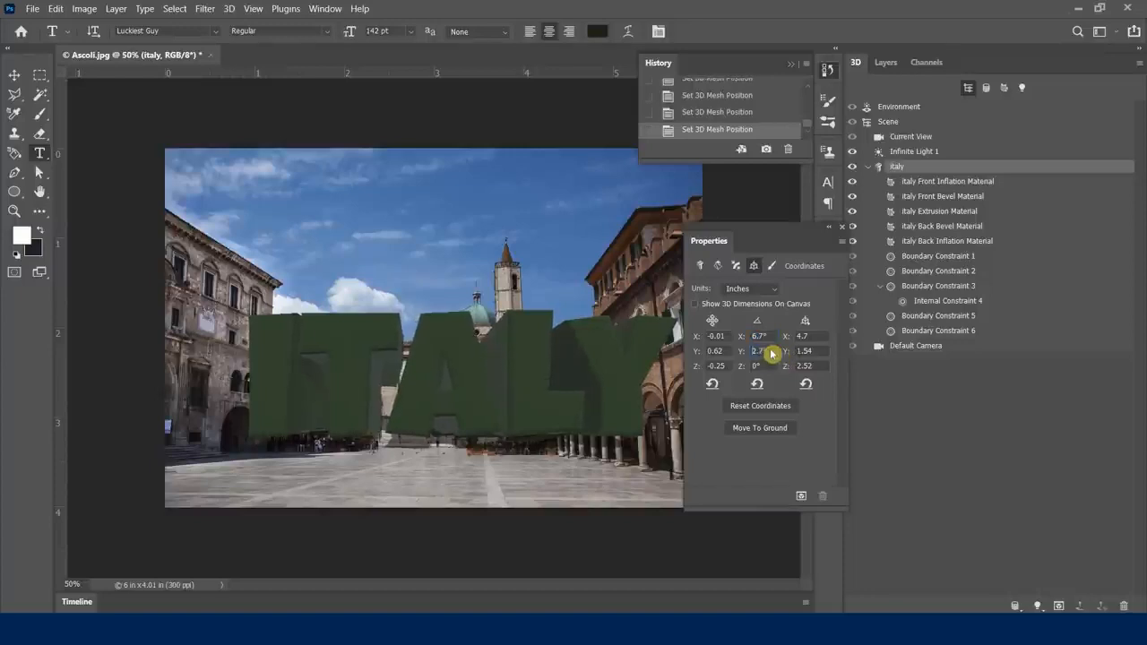
scroll(771, 352, "up", 4)
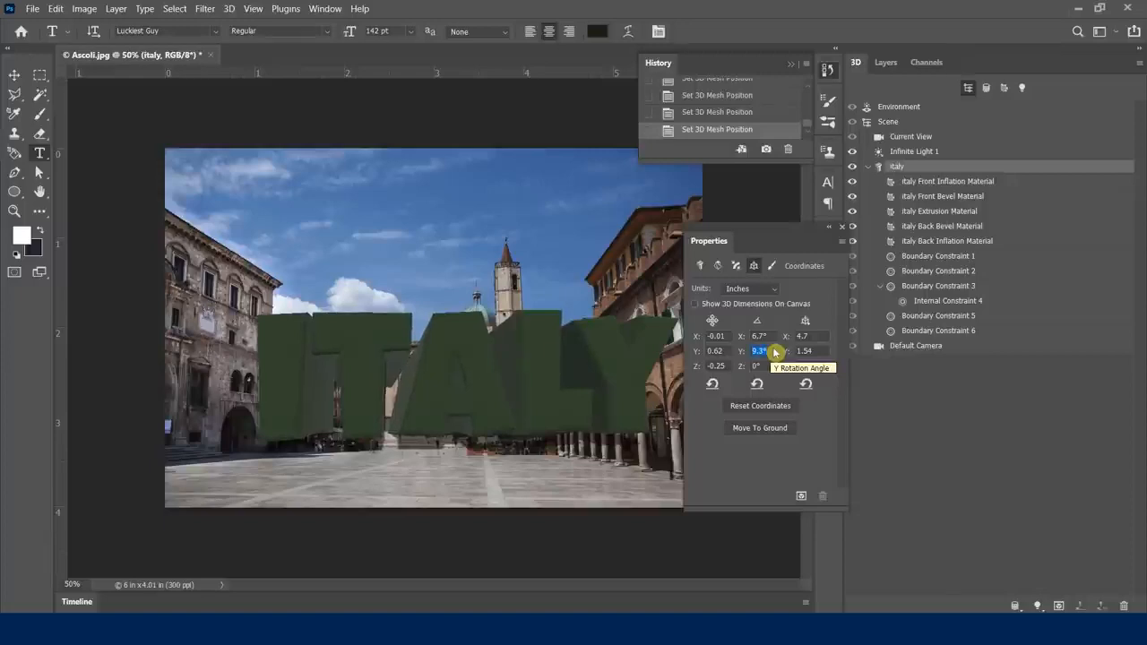
scroll(772, 351, "up", 1)
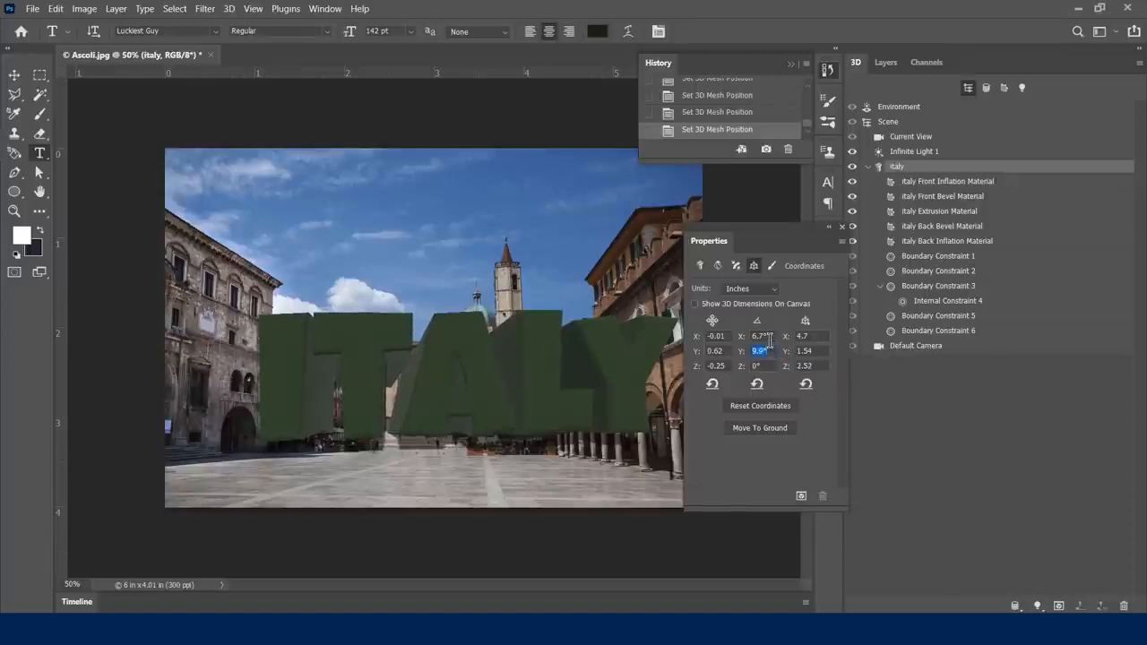
Step: Try a stronger rotation of the 3D text, with 25° around X and -25.9° around Y
left_click_drag(750, 338, 771, 348)
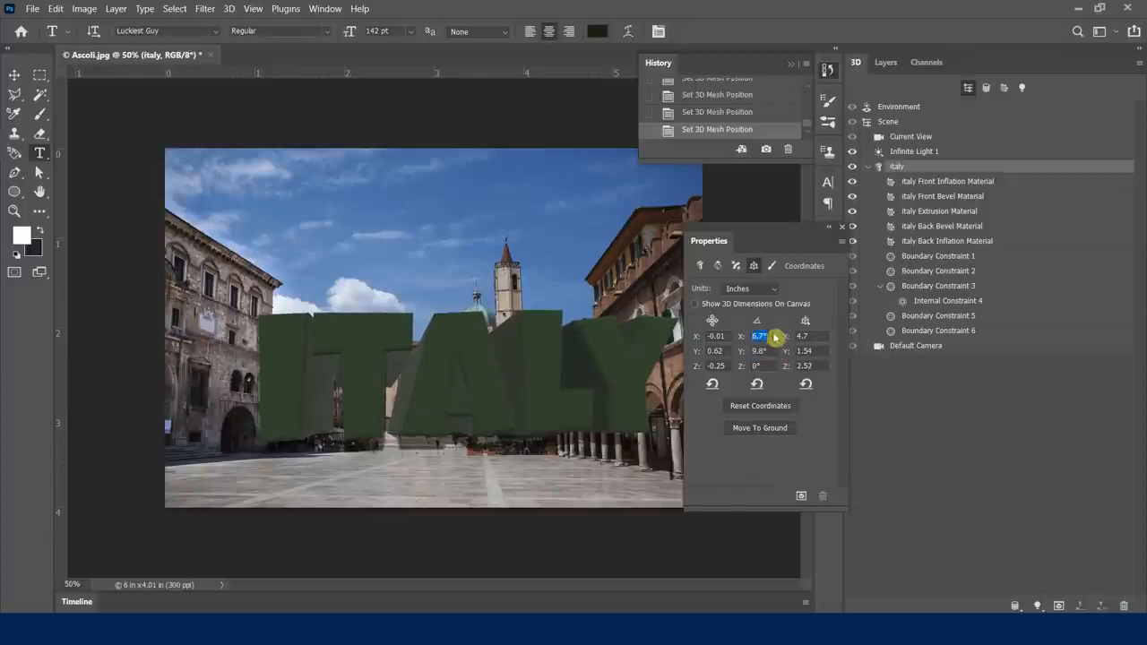
type("25")
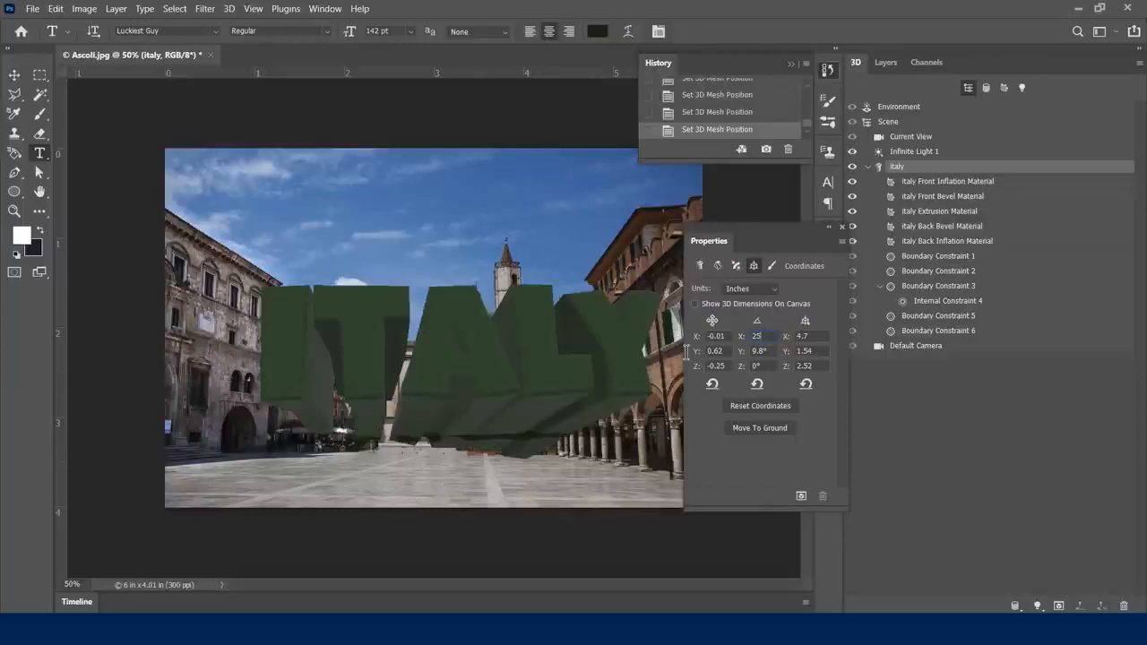
left_click(775, 350)
type("-25")
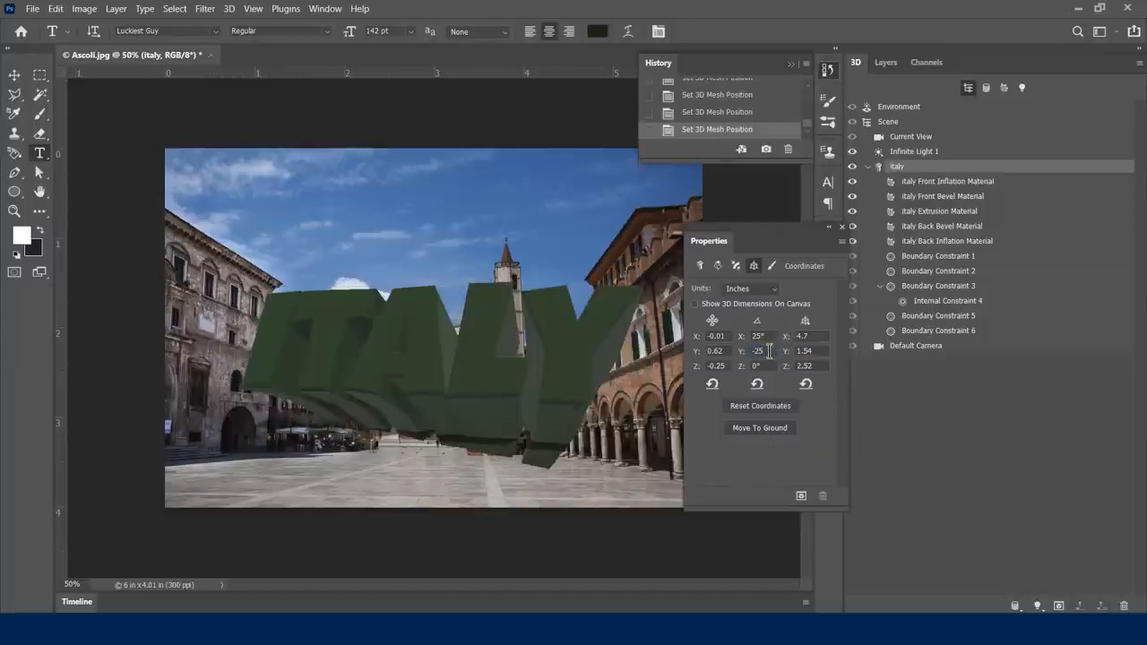
type(".9")
key("Return")
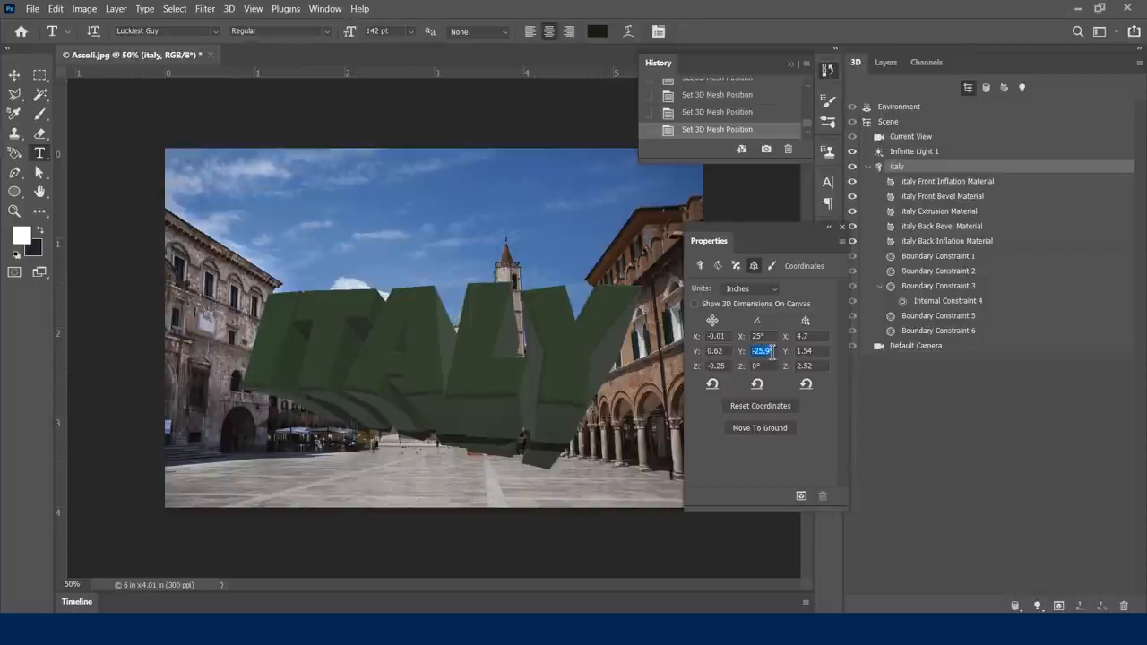
Step: Set the rotation of the 3D text to -10° around Y and 10° around X
type("-10")
left_click(774, 335)
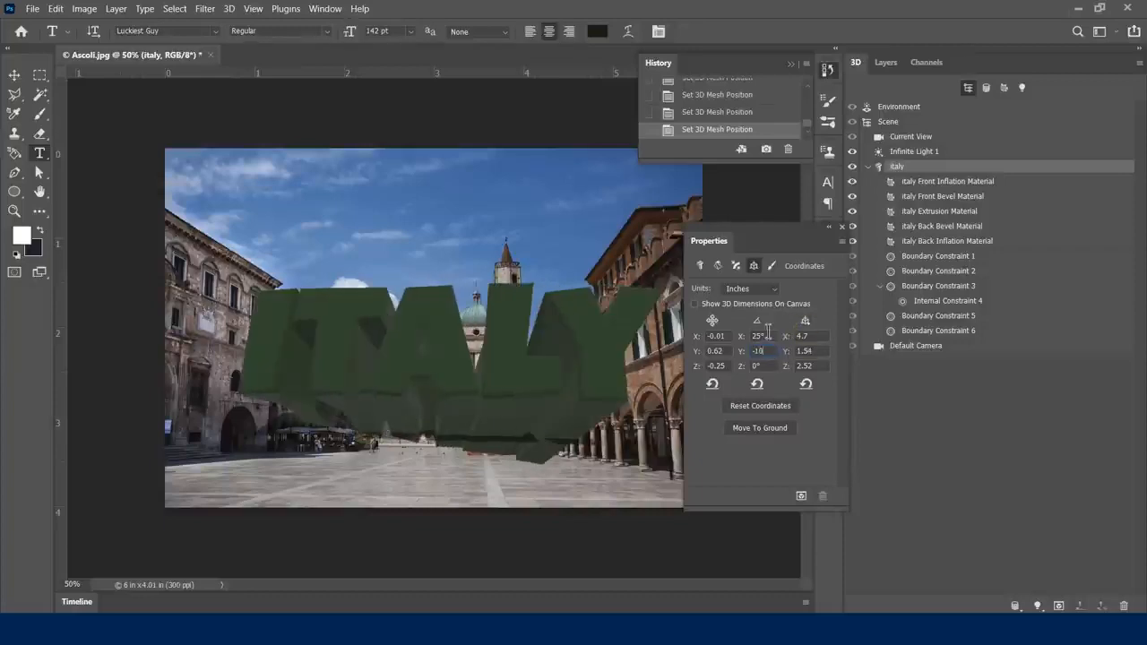
type("10")
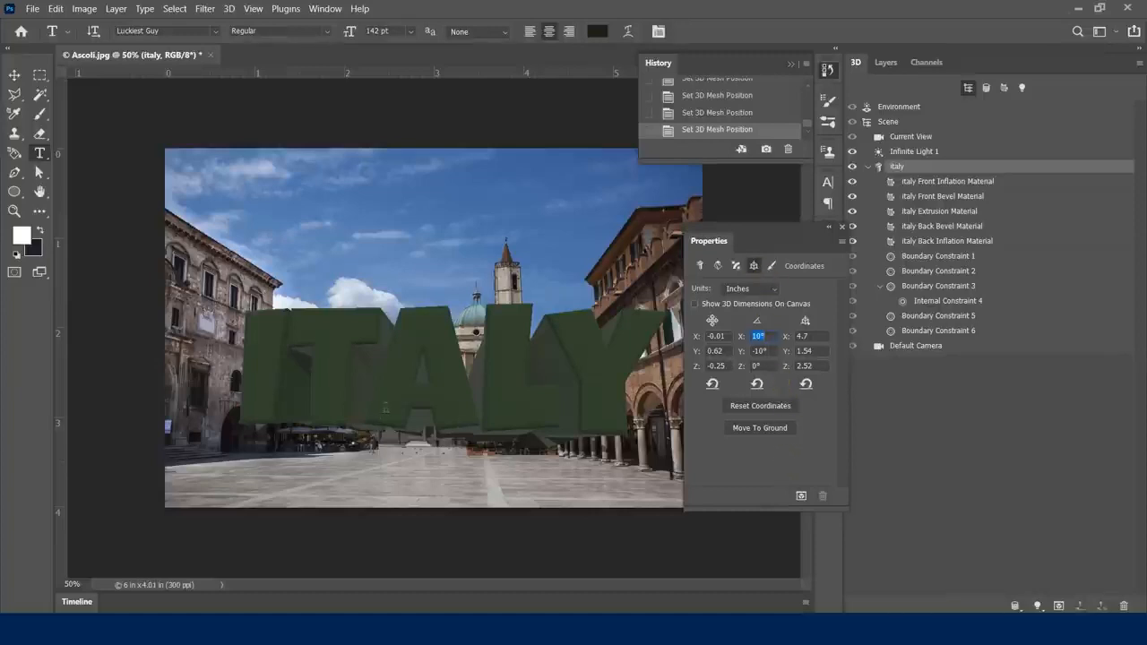
Step: Scale the 3D text up to 5.43 in on X, 1.77 in on Y and 2.91 in on Z
left_click(811, 337)
scroll(805, 340, "down", 10)
scroll(802, 340, "up", 5)
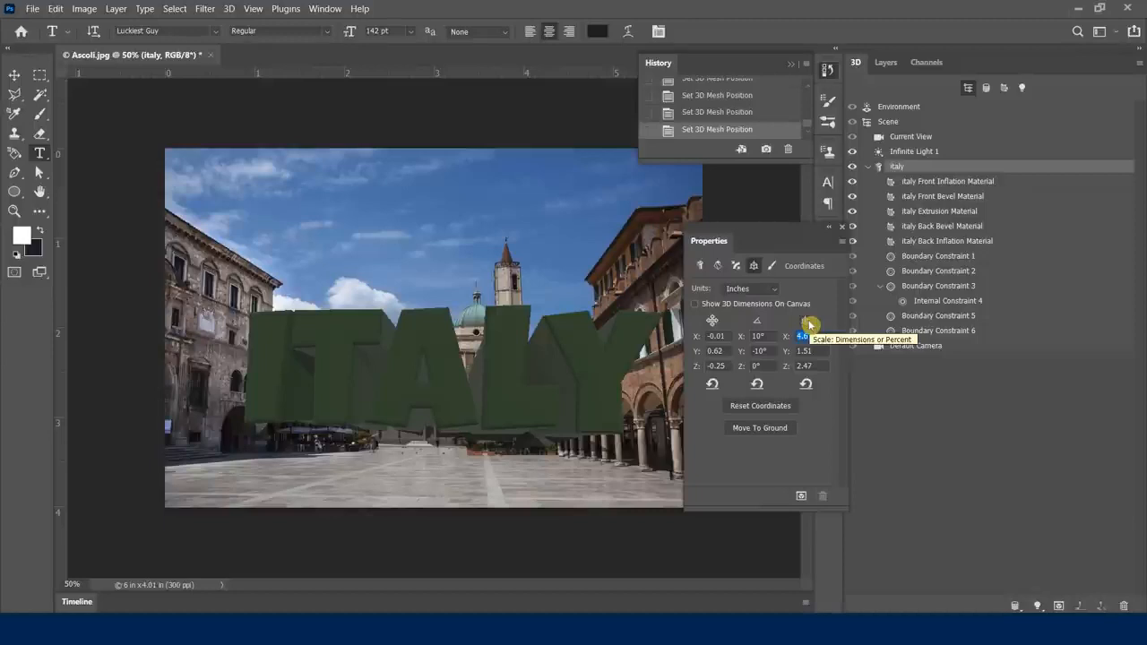
mouse_move(810, 350)
left_mouse_down()
mouse_move(826, 356)
mouse_move(824, 335)
mouse_move(822, 351)
left_mouse_up()
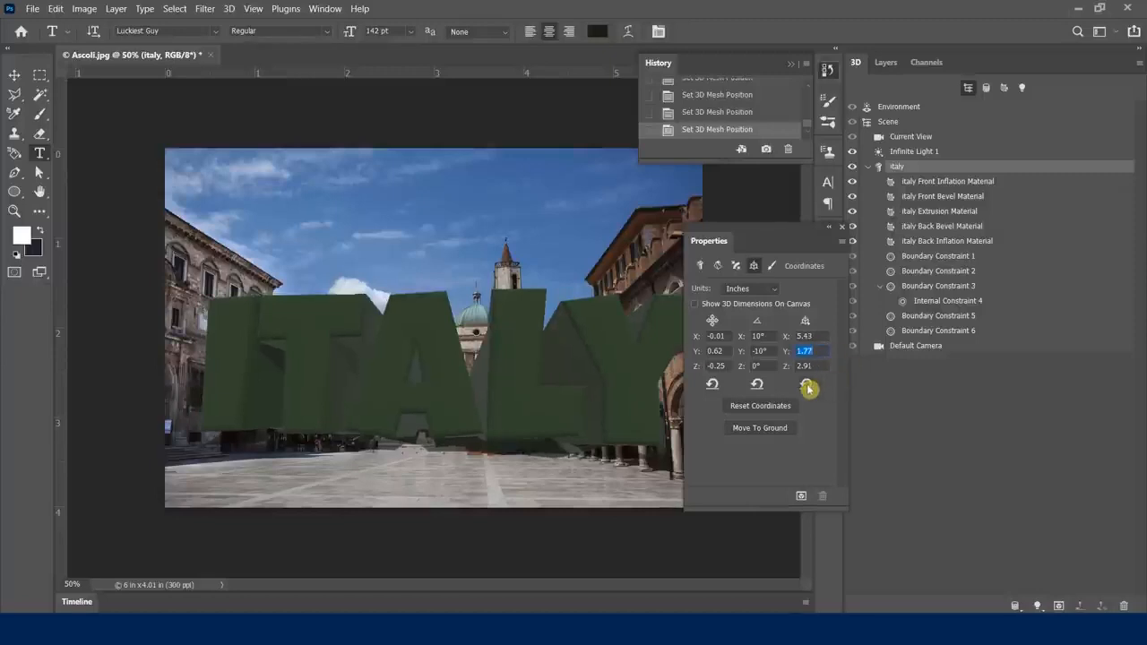
Step: Try the Projection paint system in the 3D paint settings of the text, and return to Texture
left_click(772, 267)
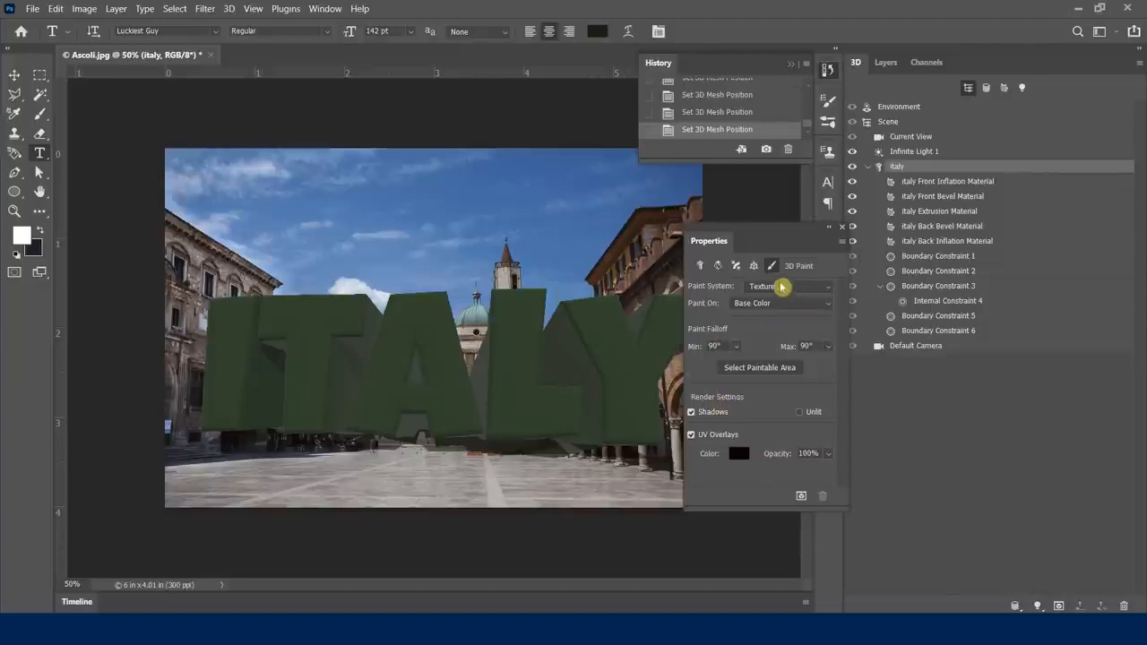
left_click(790, 287)
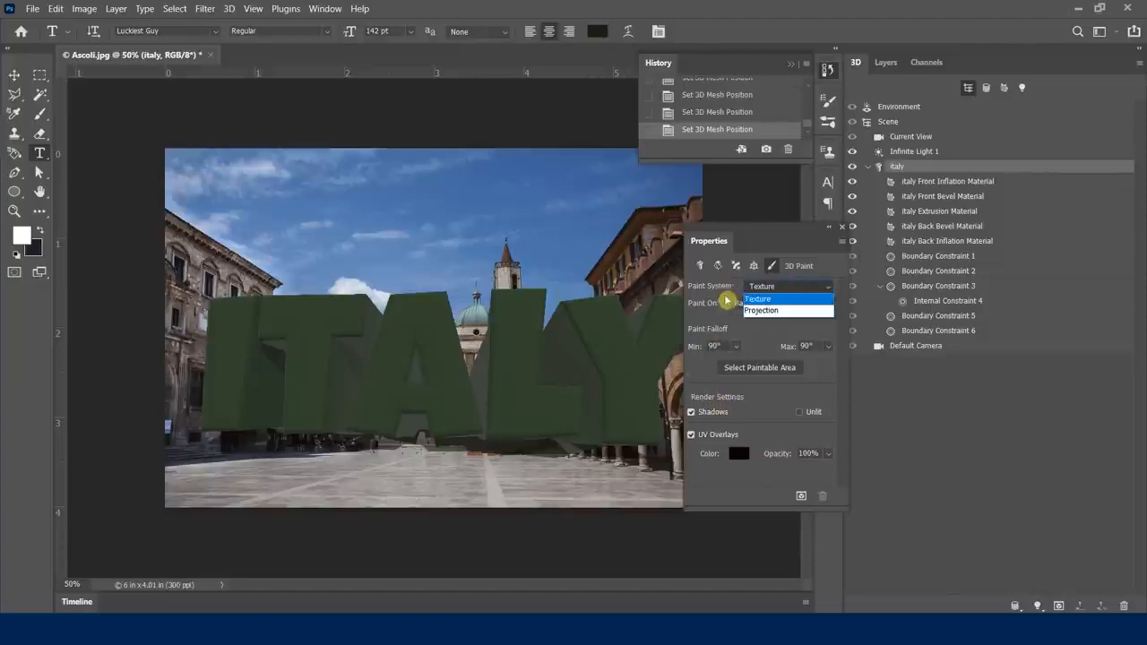
left_click(783, 311)
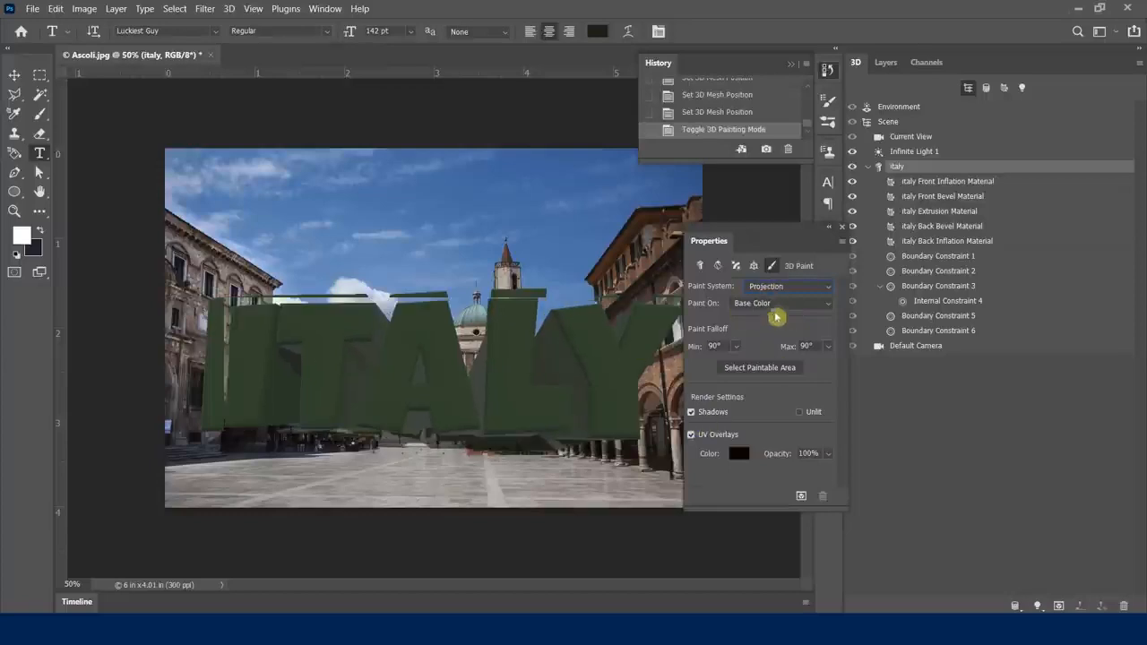
left_click(776, 287)
left_click(773, 297)
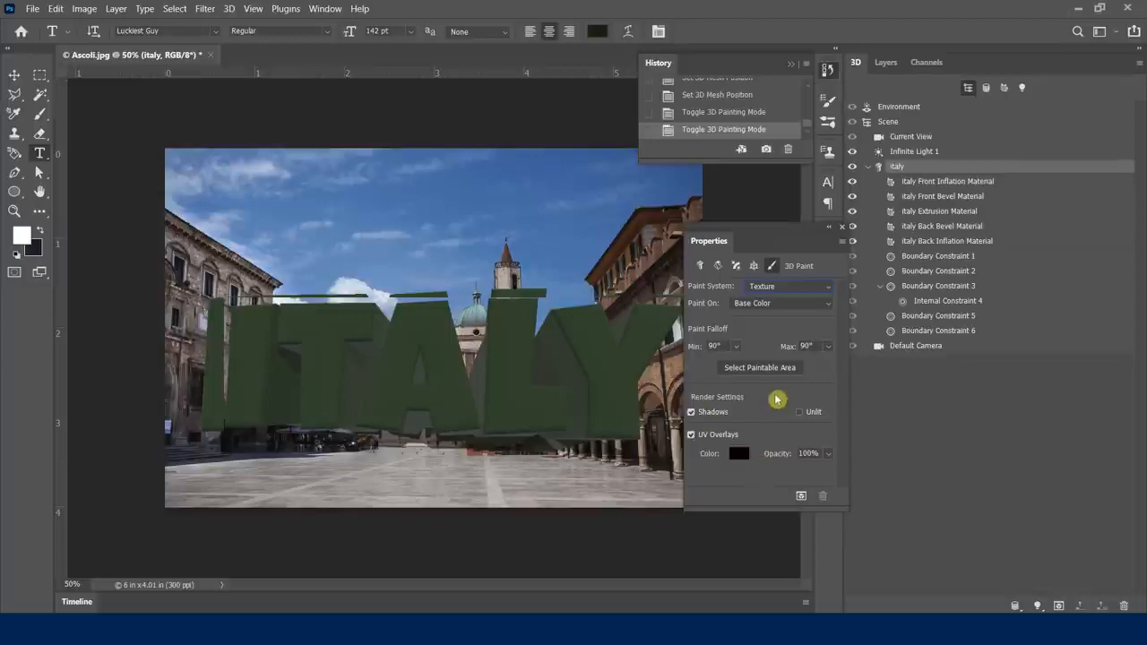
left_click(806, 350)
Step: Examine the material properties of the ITALY text's front inflation, front bevel, extrusion, back bevel and back inflation surfaces
left_click(943, 214)
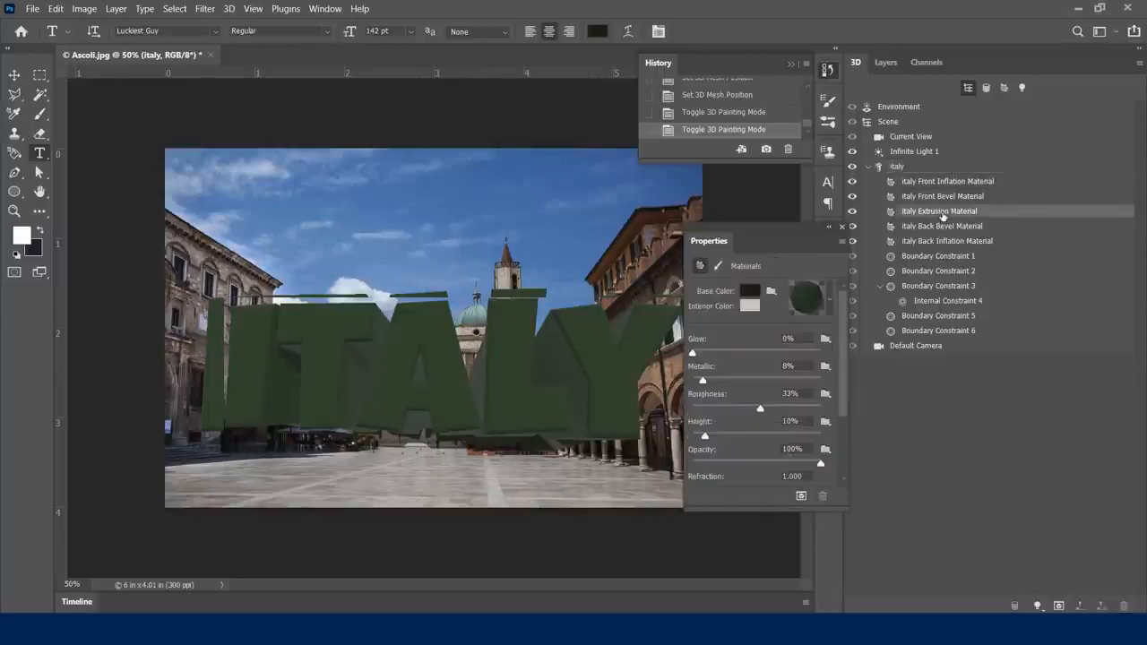
left_click(938, 197)
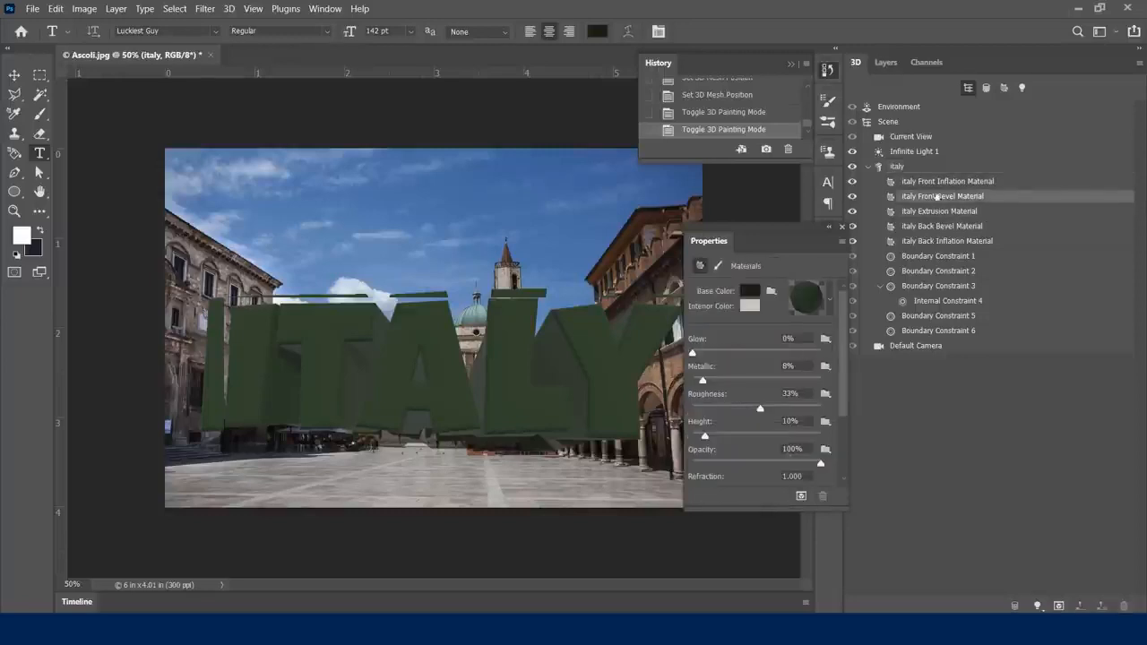
left_click(934, 182)
left_click(938, 197)
left_click(939, 212)
left_click(940, 226)
left_click(940, 242)
left_click(937, 228)
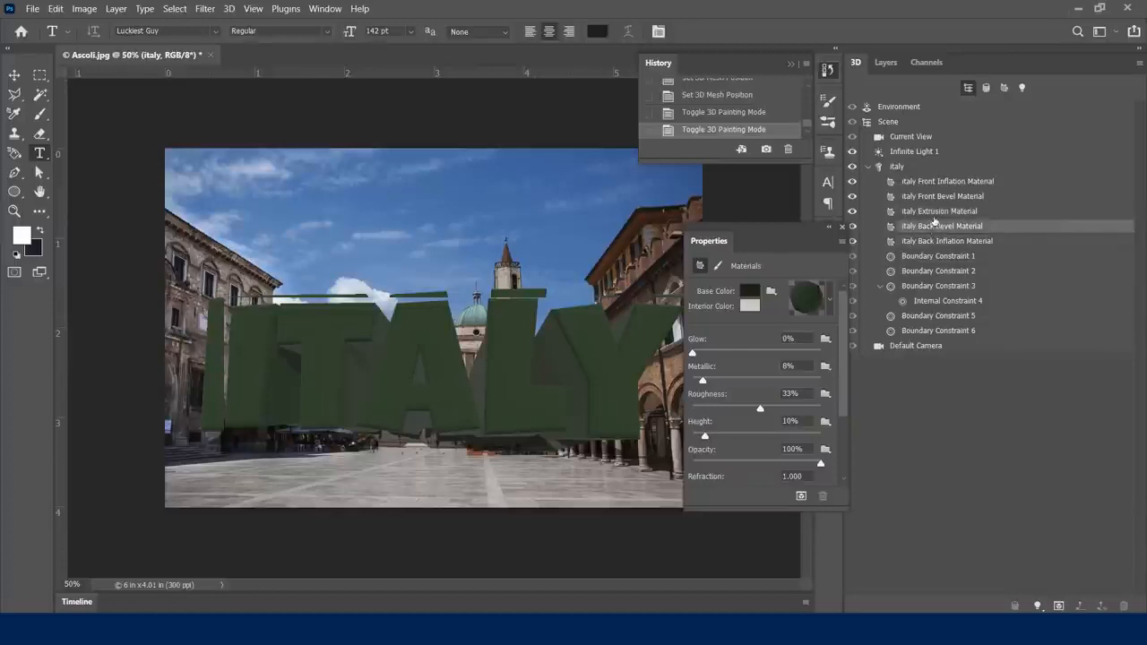
left_click(935, 212)
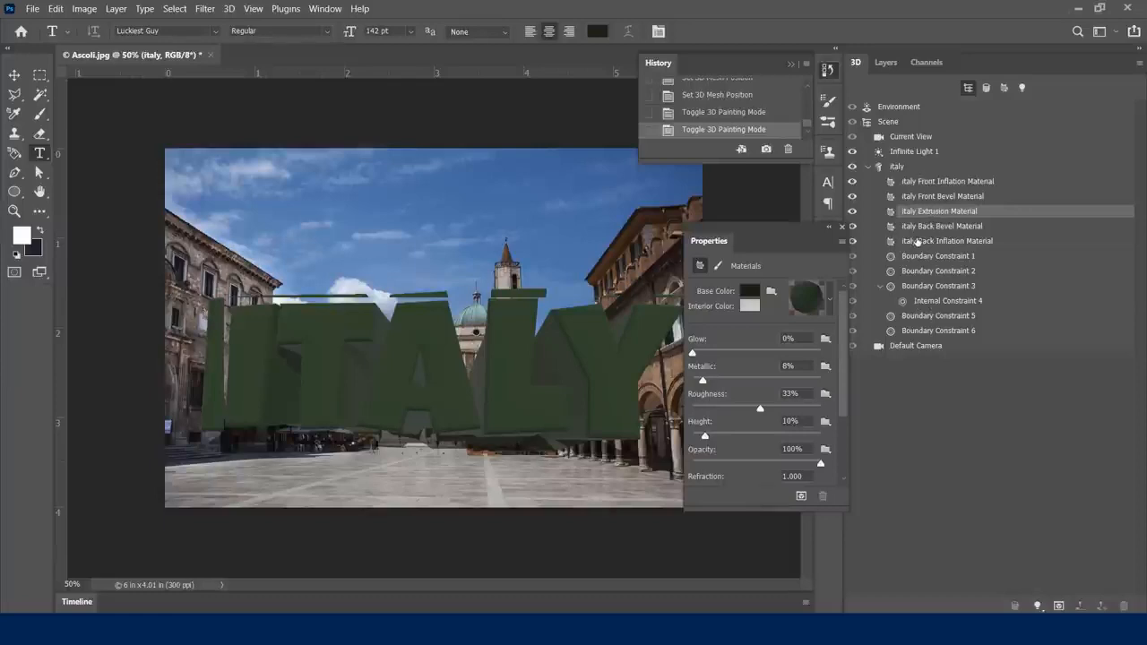
left_click(899, 168)
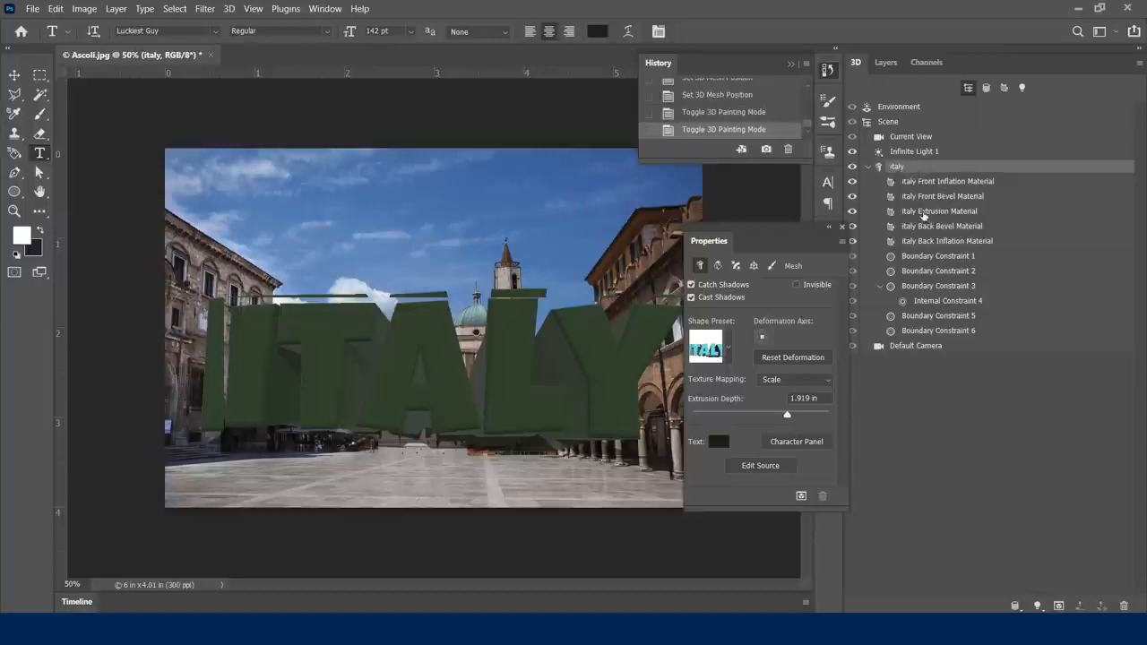
left_click(930, 212)
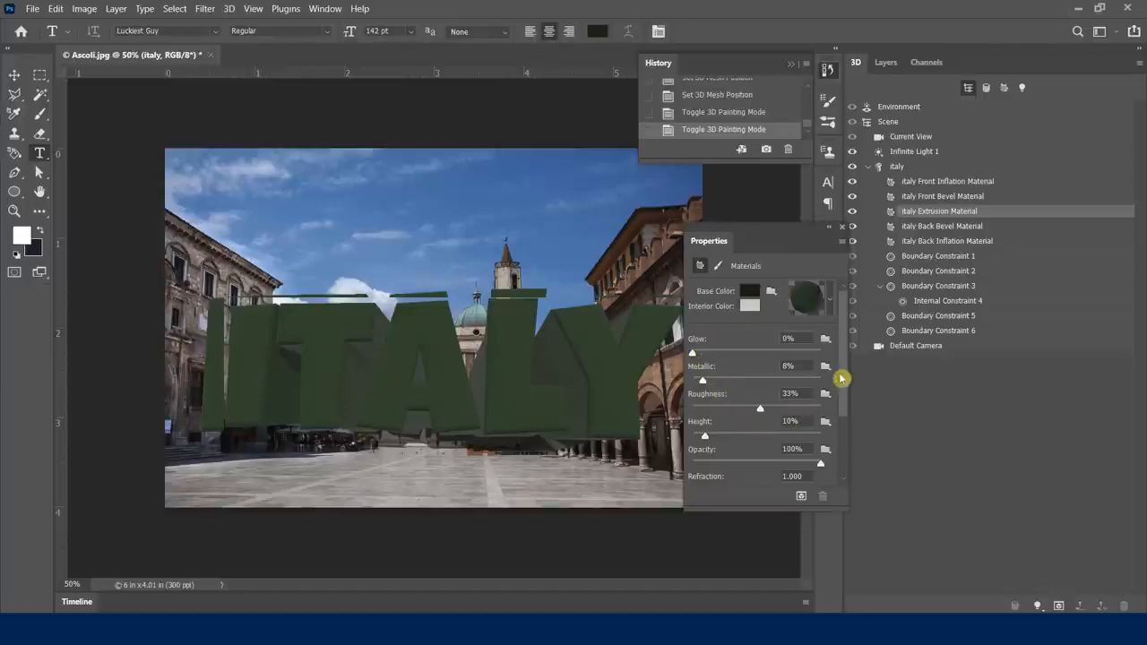
Step: Replace the extrusion material of the 3D ITALY text with the yellow gold material preset
left_click_drag(845, 376, 849, 334)
left_click(832, 307)
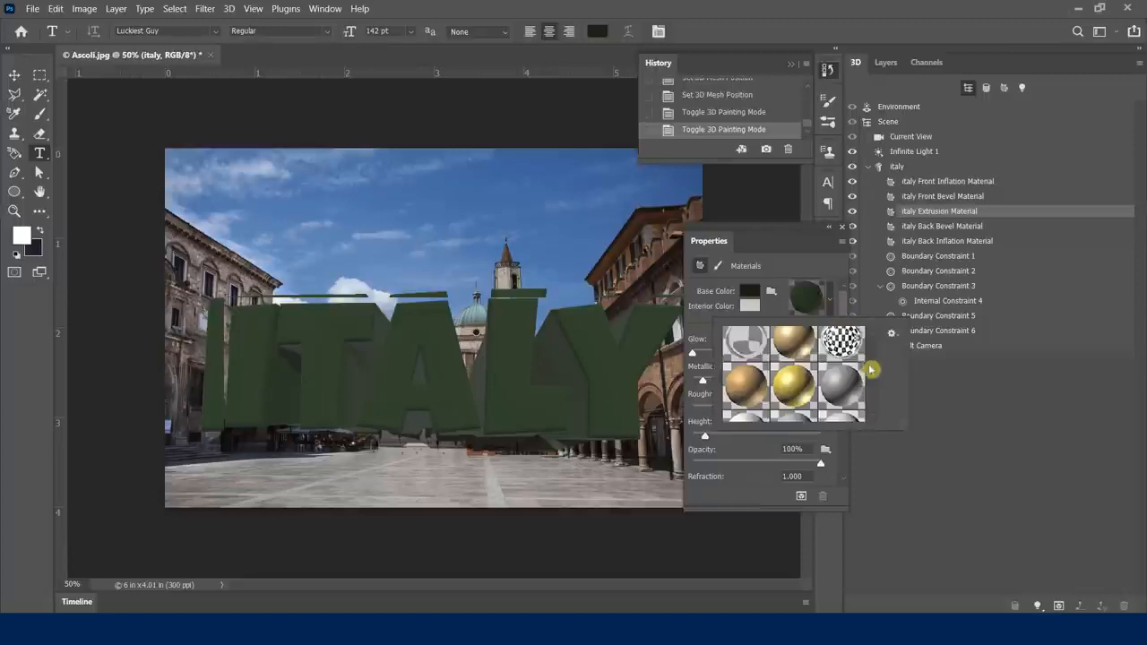
left_click(793, 394)
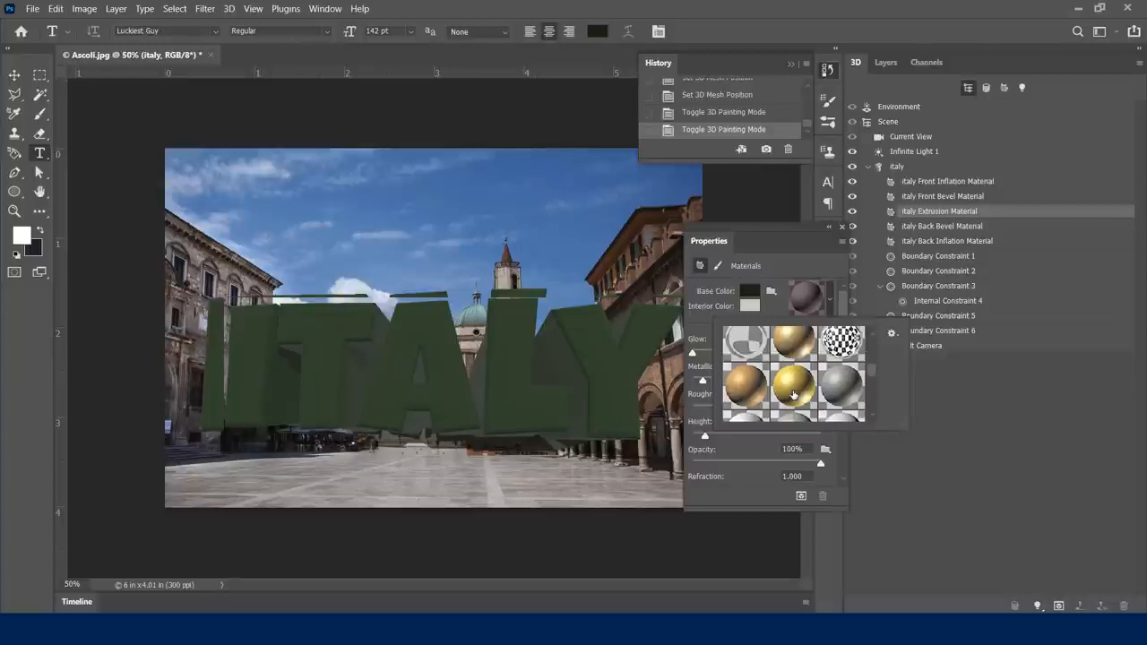
left_click(794, 394)
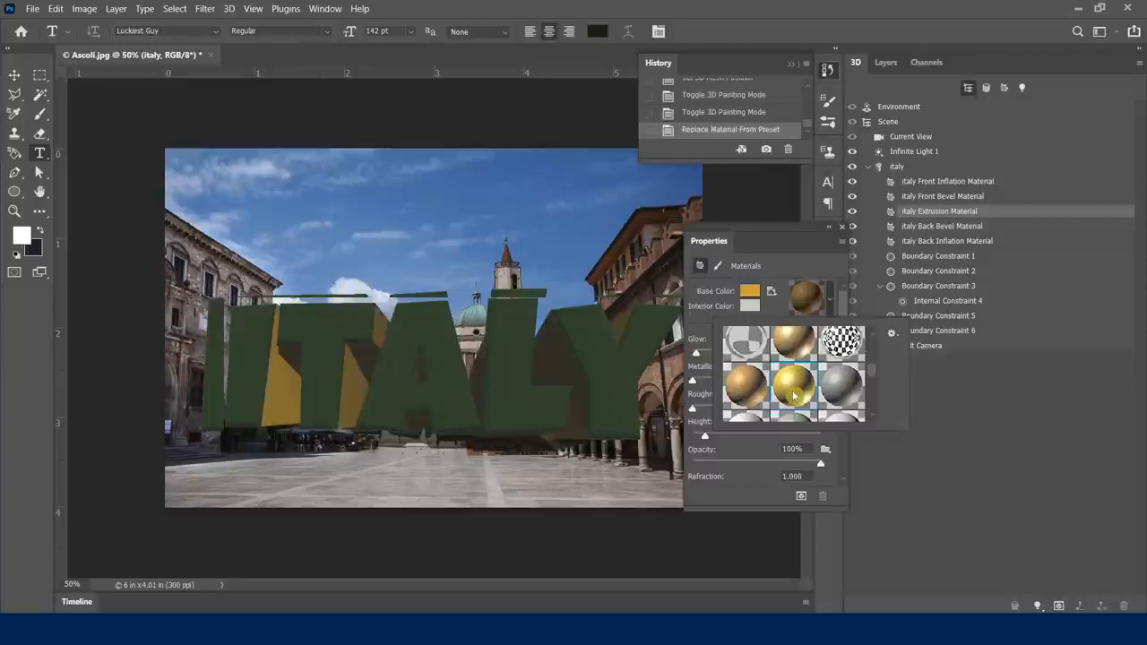
left_click(780, 270)
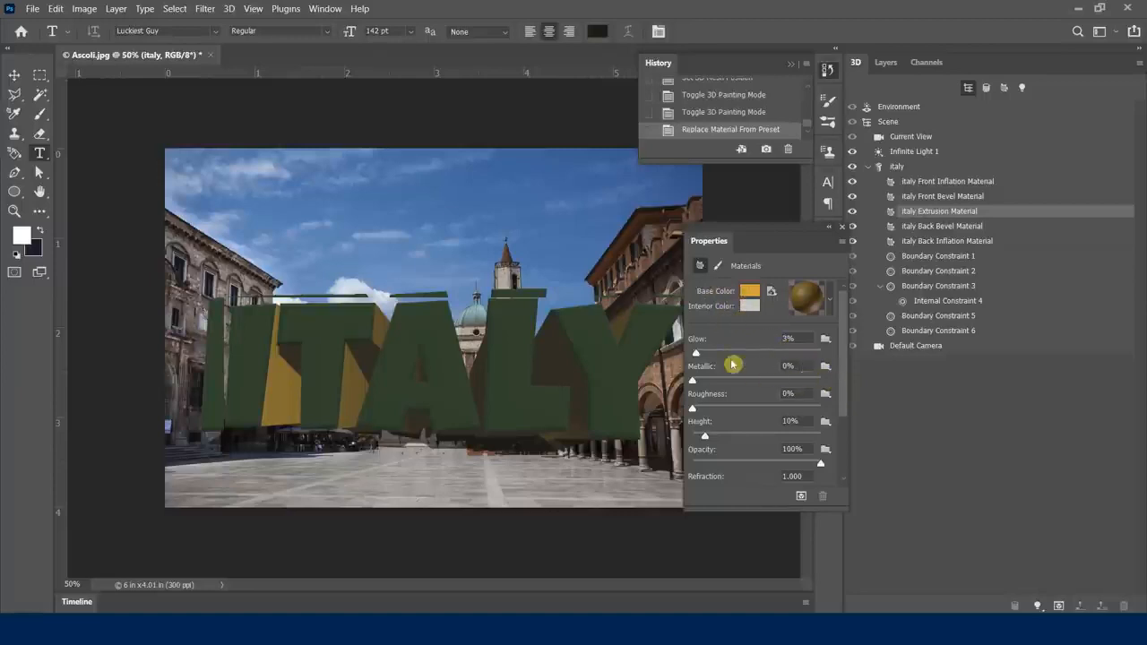
Step: Set the extrusion material to glow 16%, metallic 10%, roughness 4%, height 17%, density 37% and translucence 7%
left_click_drag(699, 356, 716, 442)
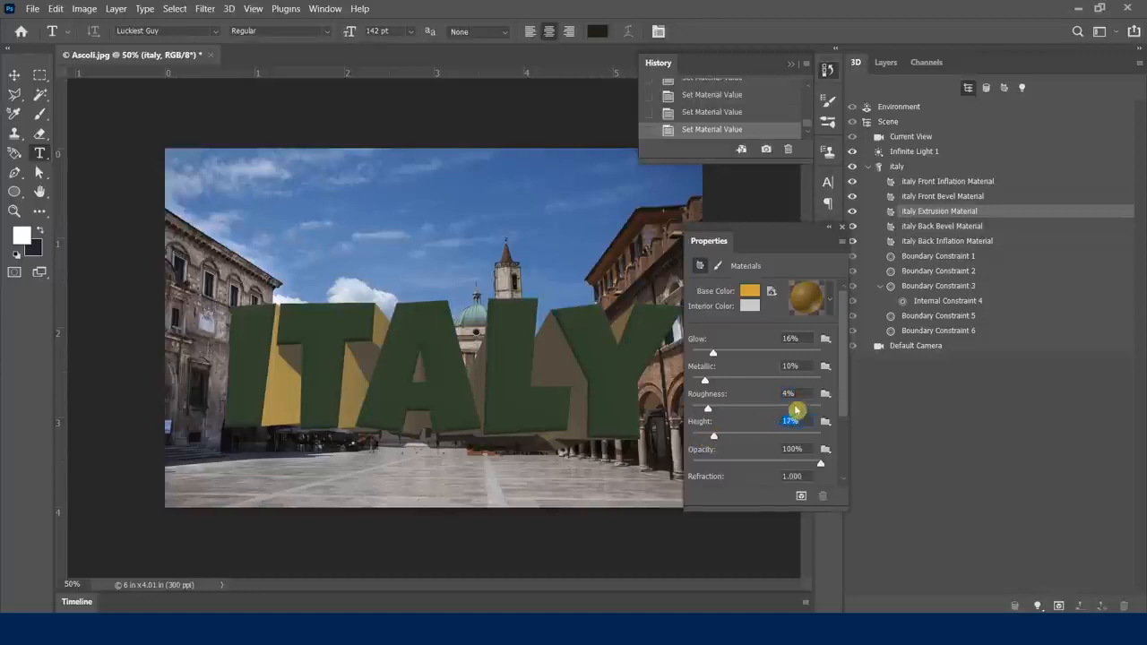
left_click_drag(845, 364, 847, 416)
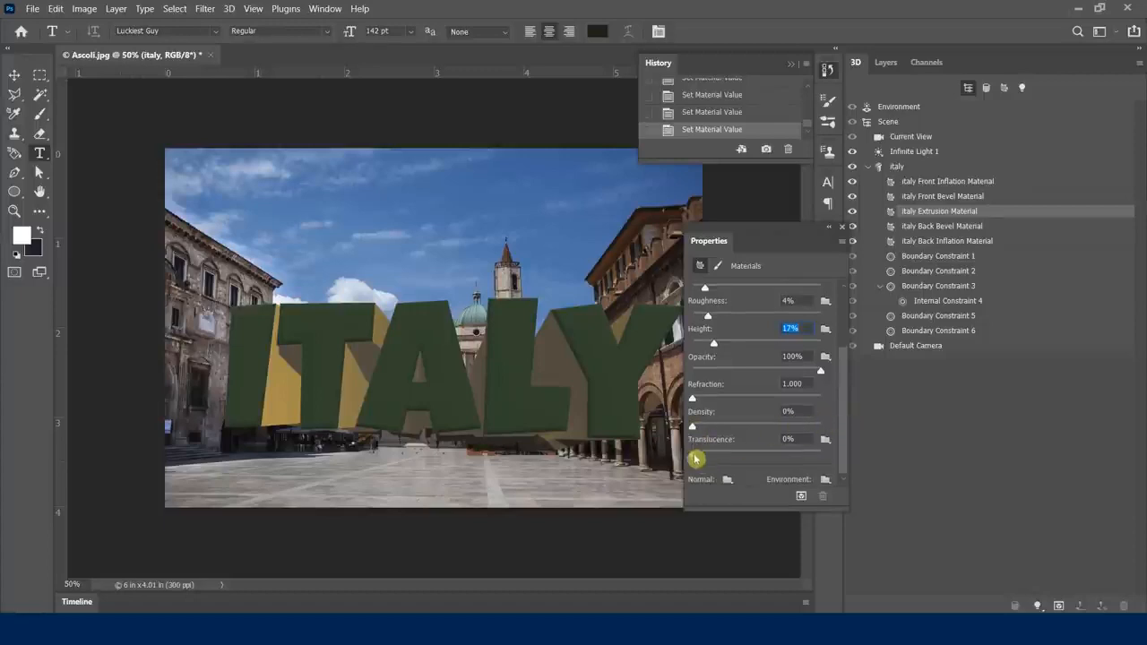
left_click_drag(696, 459, 739, 433)
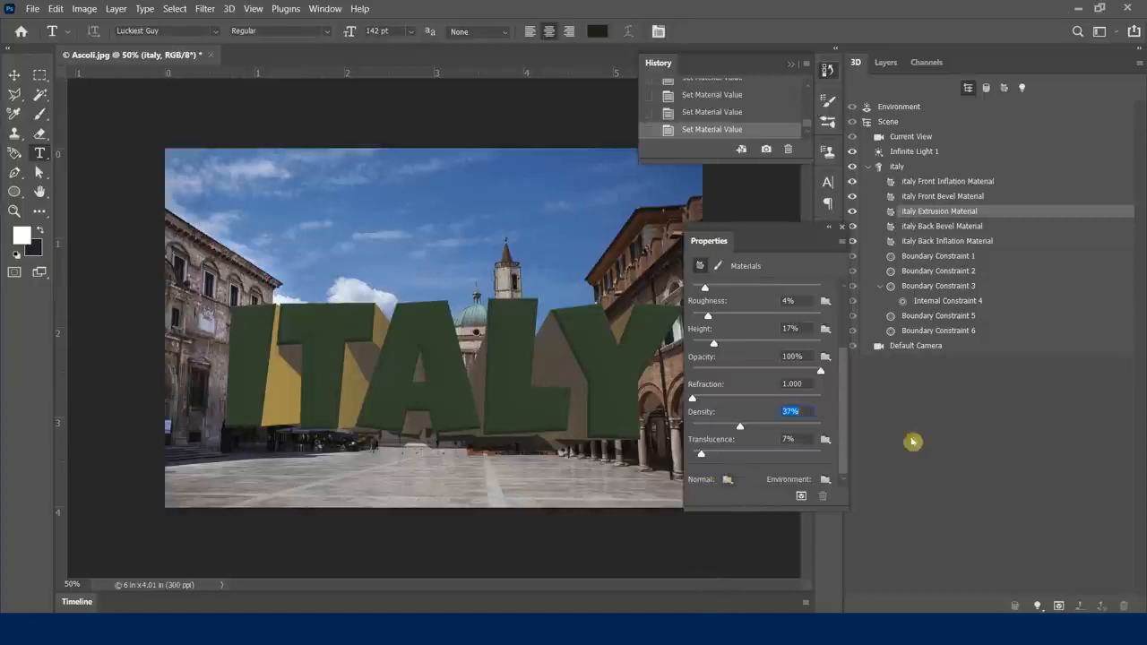
Step: Rasterize the italy 3D layer into a regular pixel layer
left_click(886, 63)
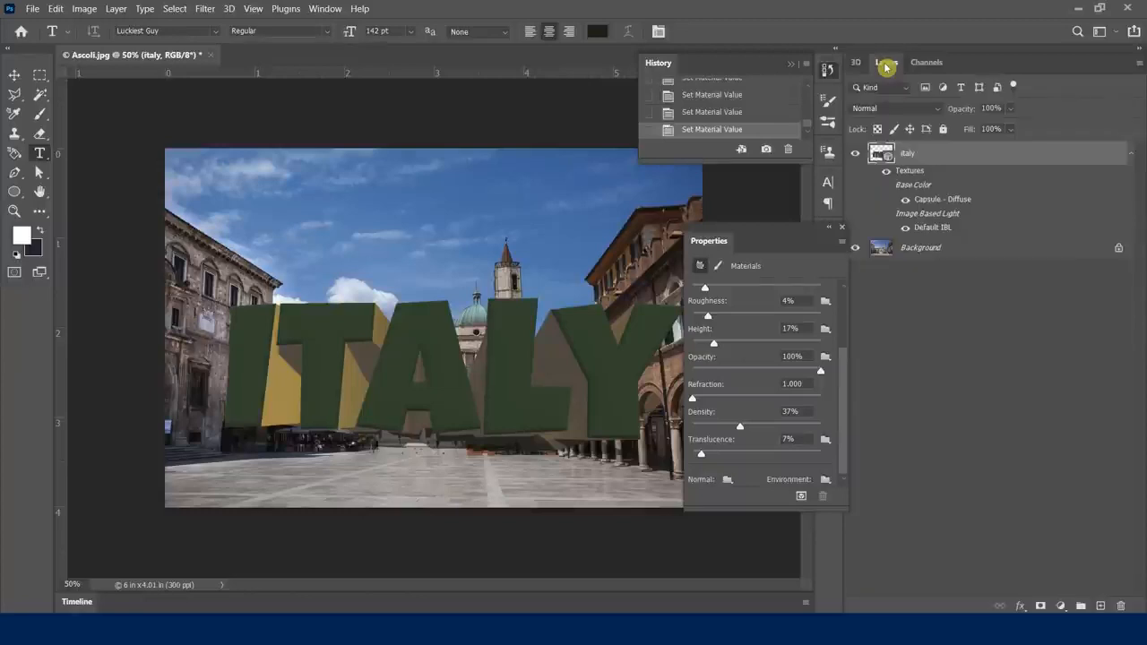
left_click(949, 252)
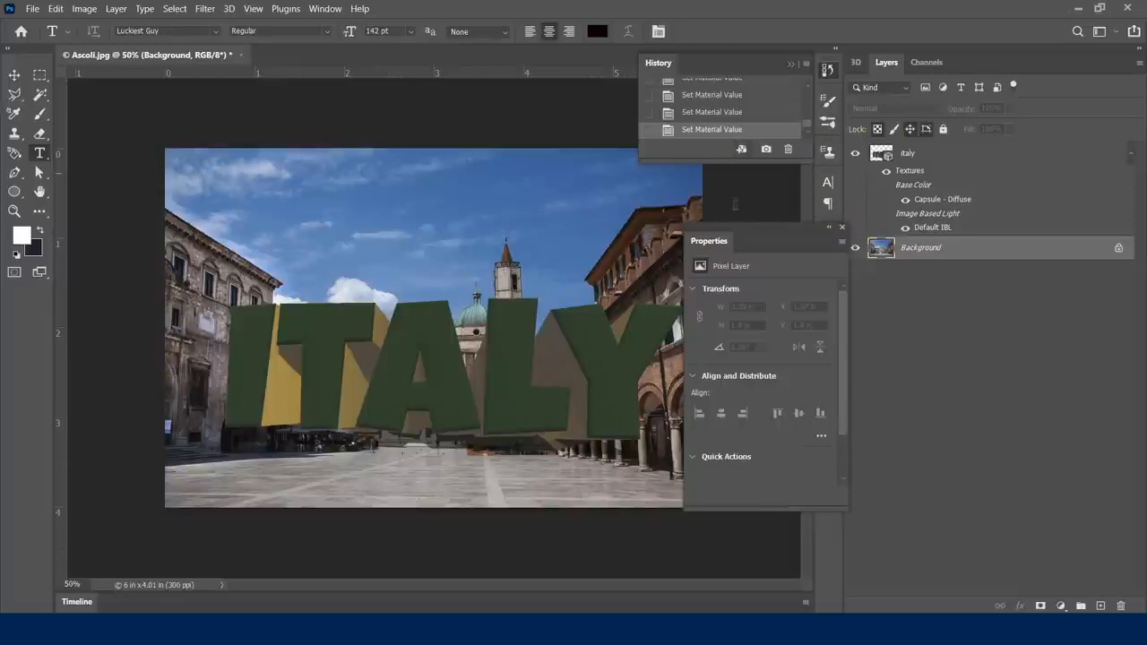
left_click(931, 154)
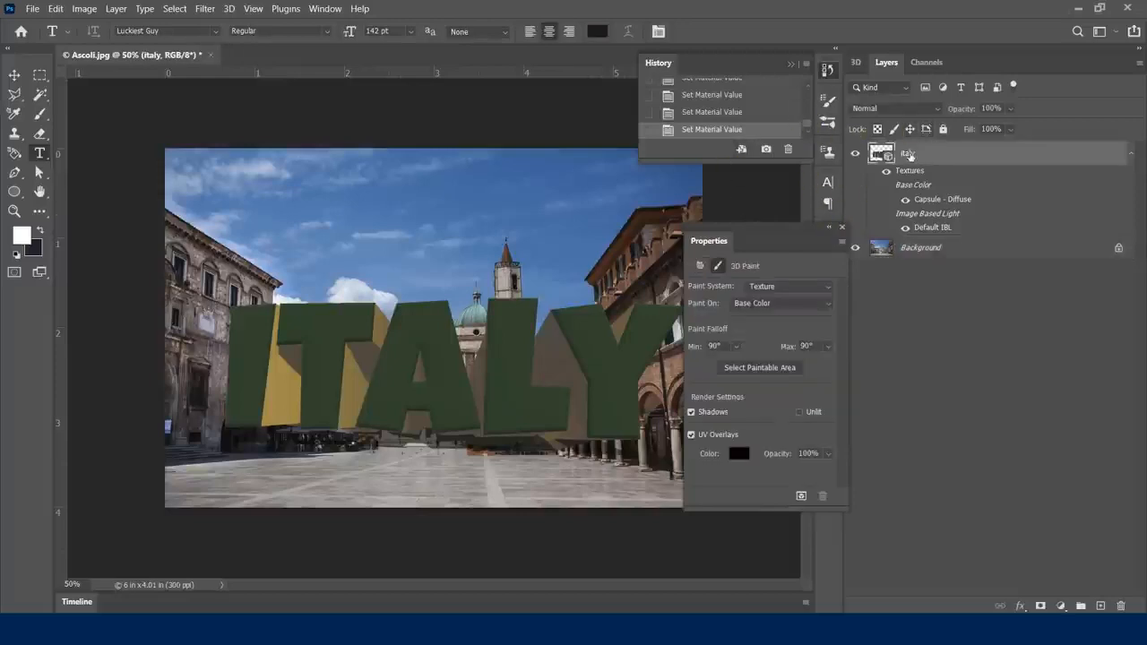
right_click(933, 152)
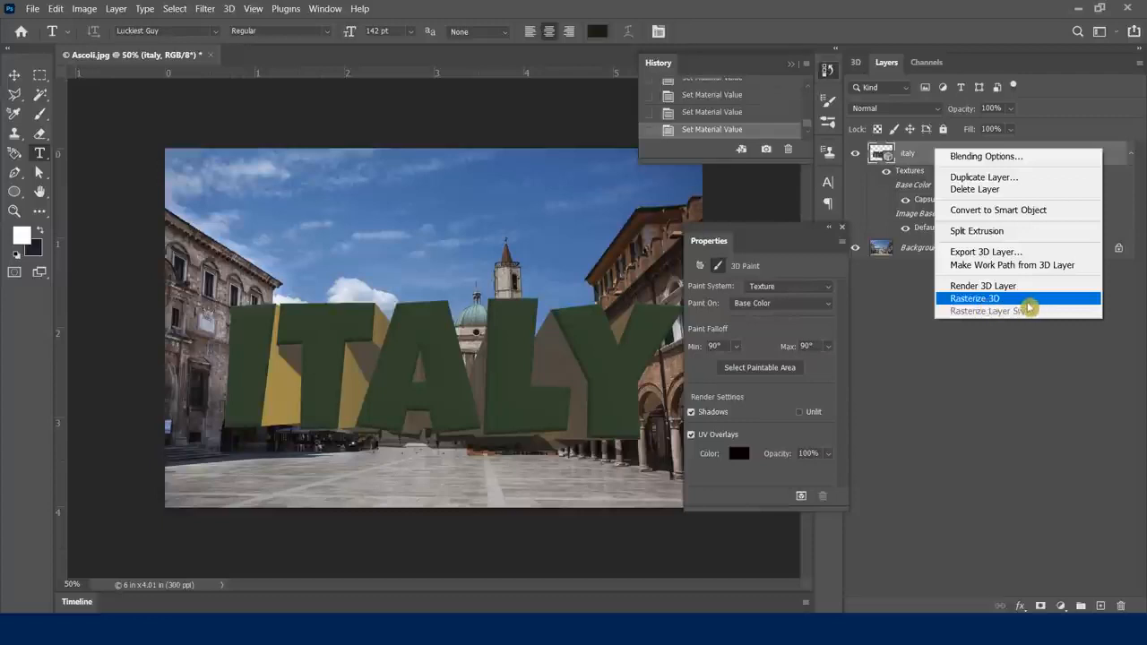
left_click(980, 301)
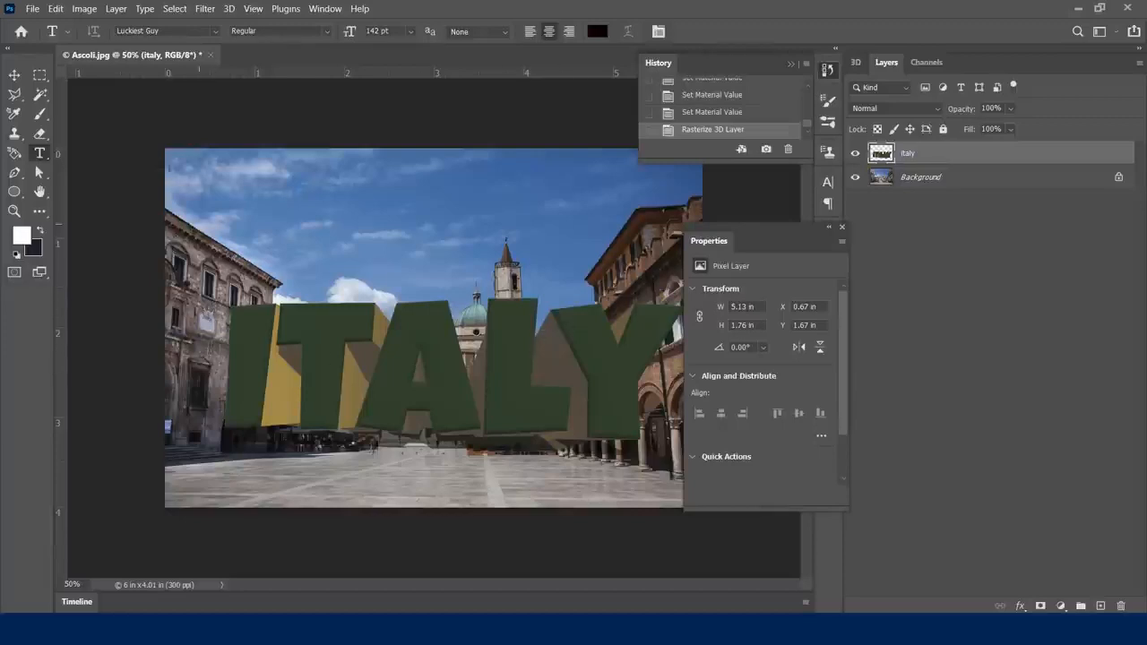
Step: Try to select the front faces of the letters L and Y with the Quick Selection tool
left_click(15, 75)
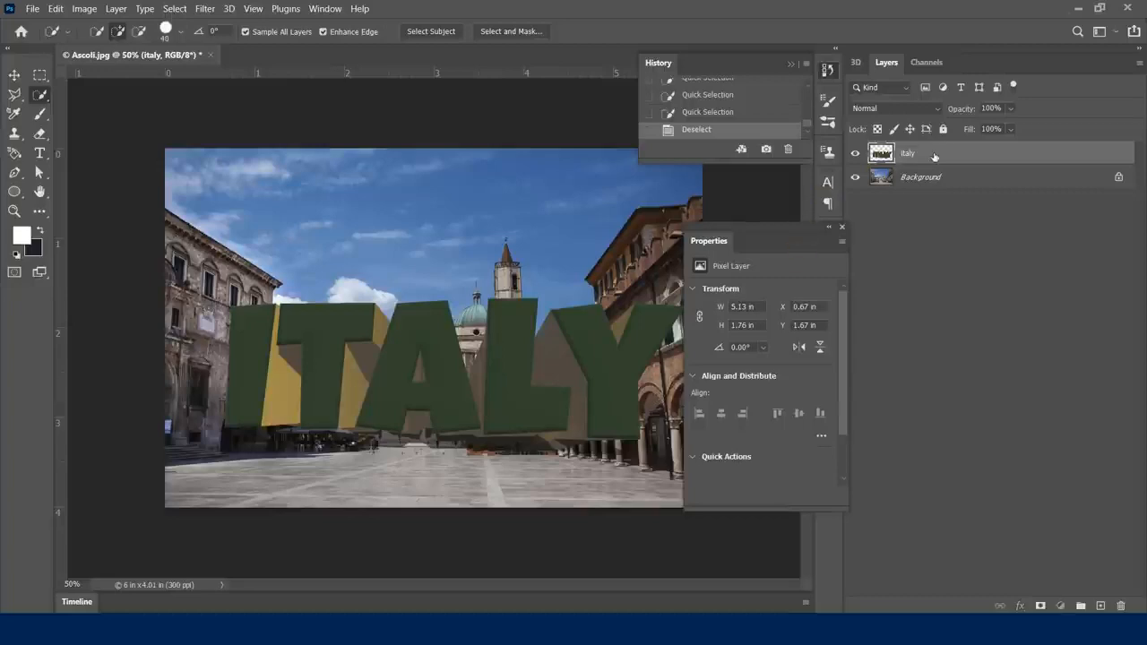
right_click(40, 95)
left_click(86, 109)
left_click_drag(514, 311, 511, 394)
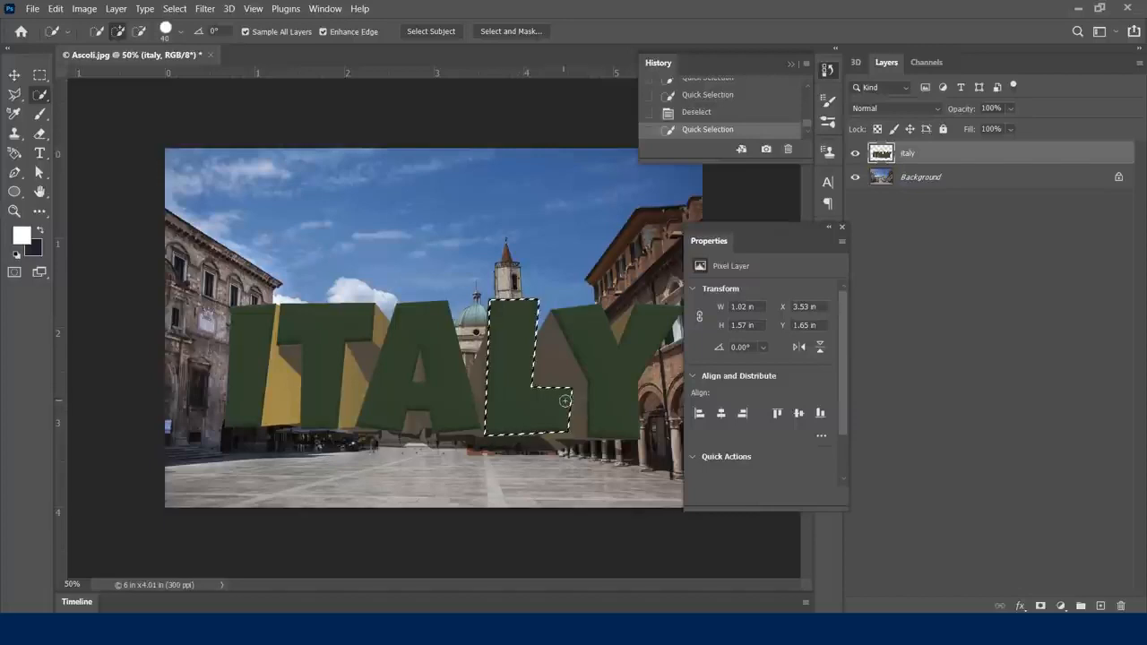
left_click(583, 321)
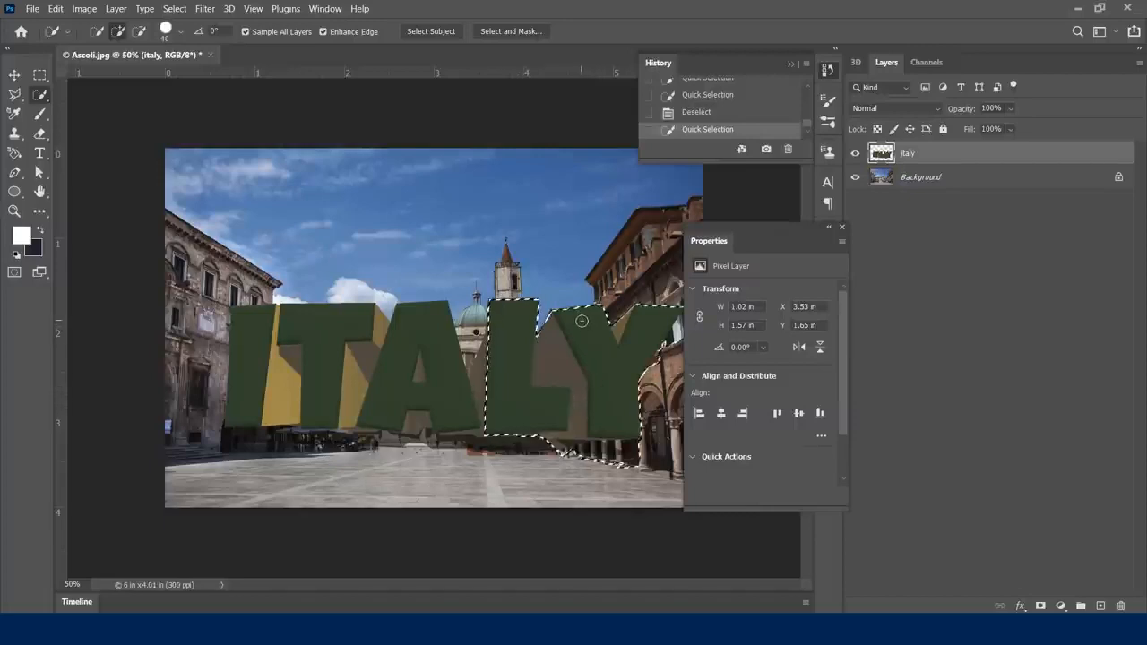
key("ctrl+z")
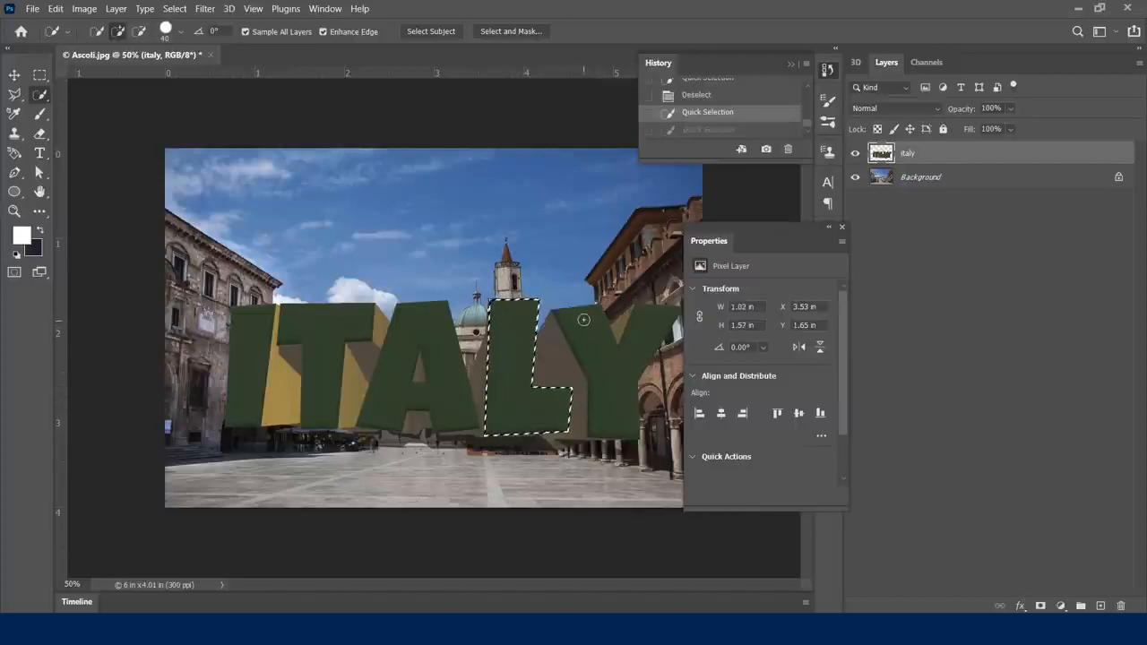
left_click(584, 316)
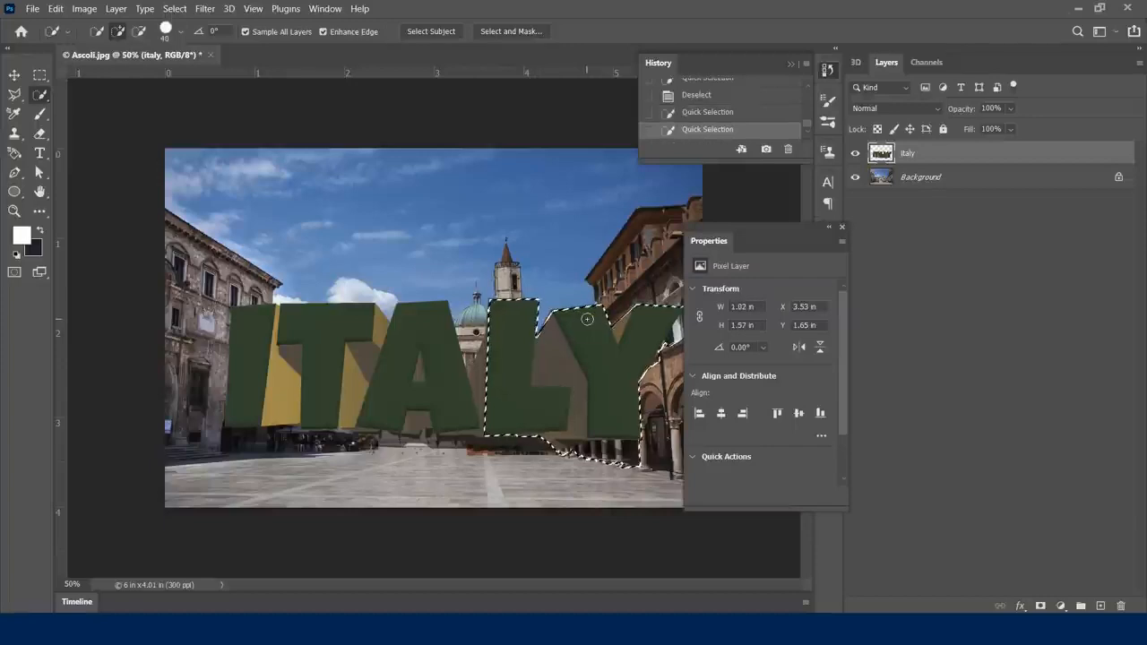
key("ctrl+z")
key("ctrl+z")
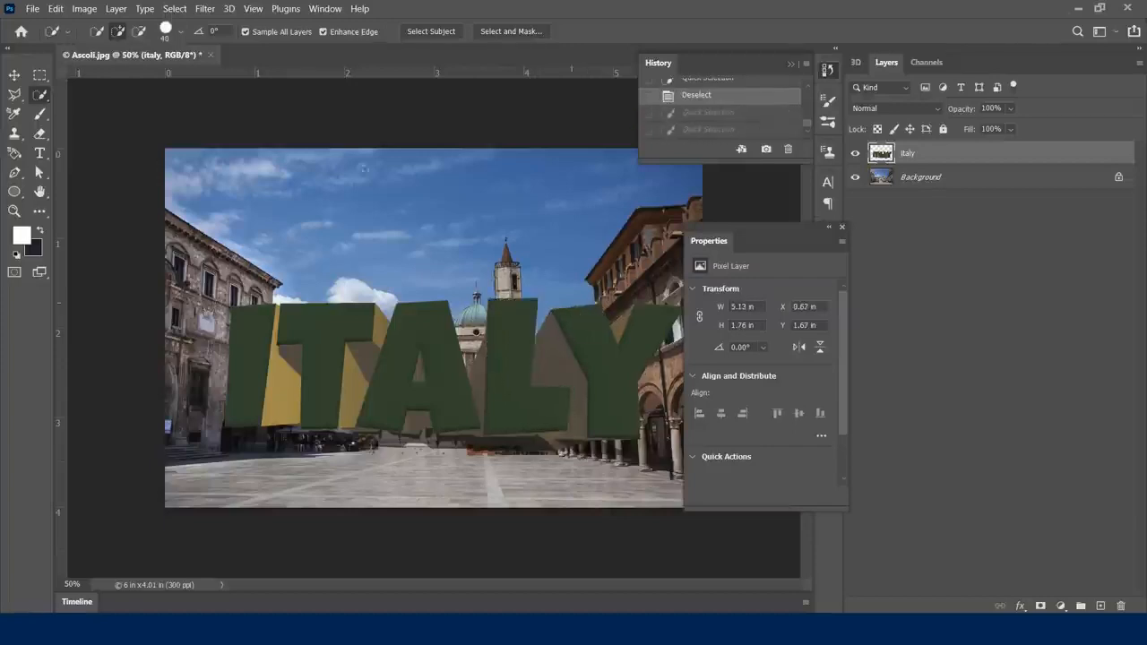
Step: Select the front face of the letter I with the Magic Wand and set the tolerance to 21
right_click(52, 98)
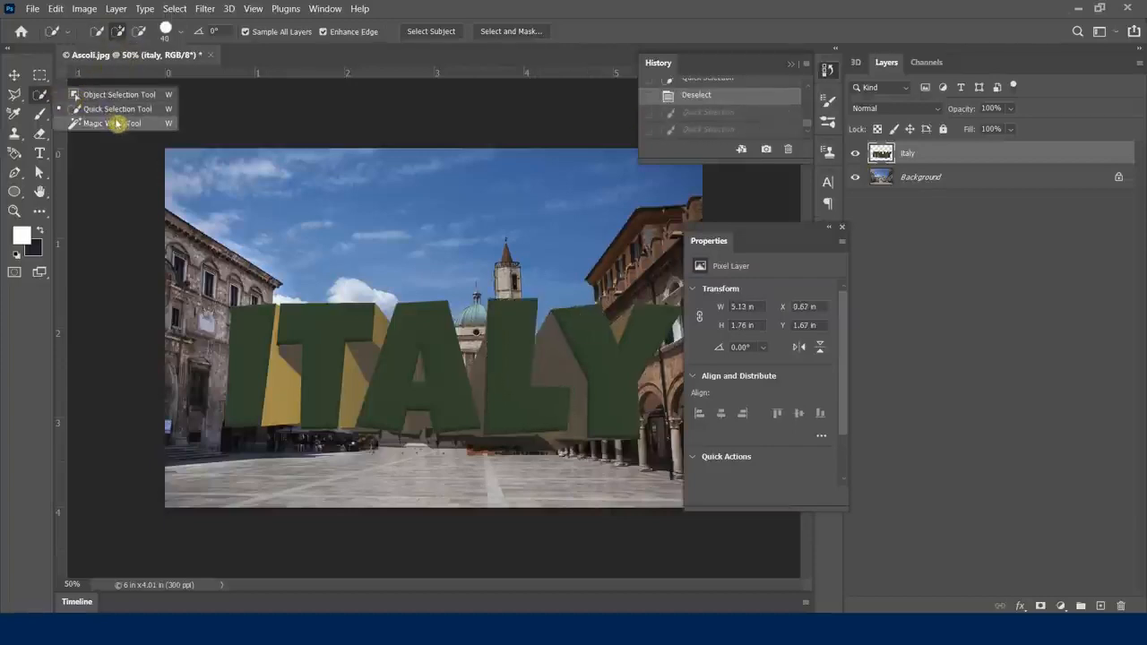
left_click(115, 122)
left_click(251, 328)
left_click(267, 377, "shift")
key("ctrl+z")
left_click(328, 32)
type("21")
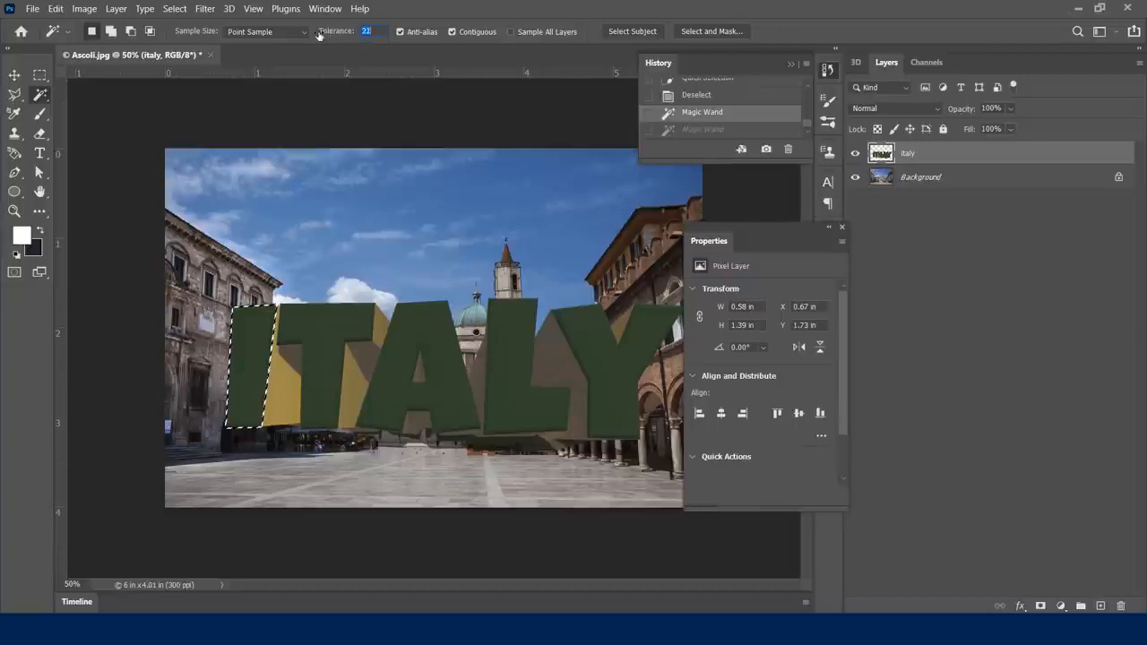
Step: Add the front faces of T, A, L and Y to the selection and copy all the selected faces to a new layer
left_click(333, 337, "shift")
left_click(411, 330, "shift")
left_click(511, 338, "shift")
left_click(596, 340, "shift")
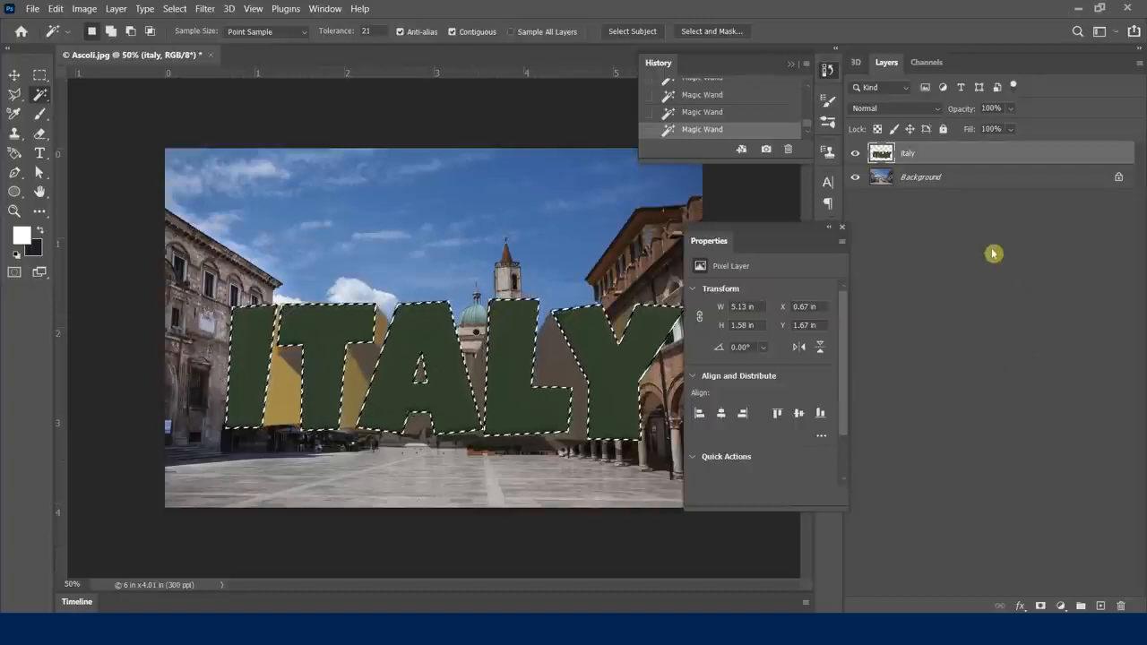
right_click(502, 337)
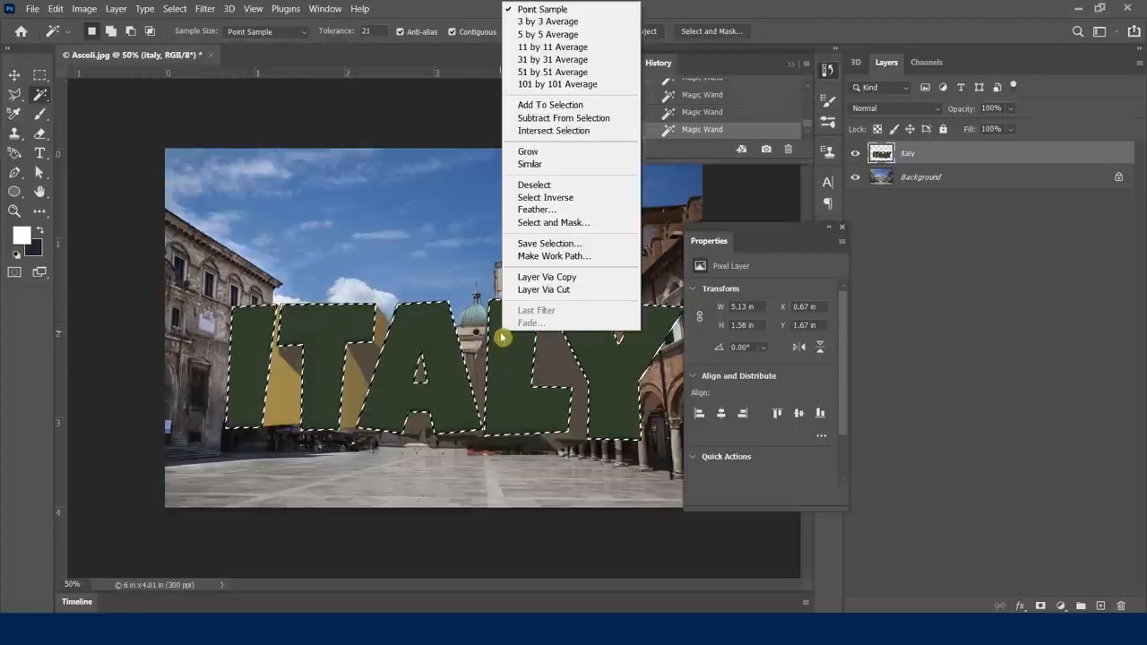
left_click(574, 279)
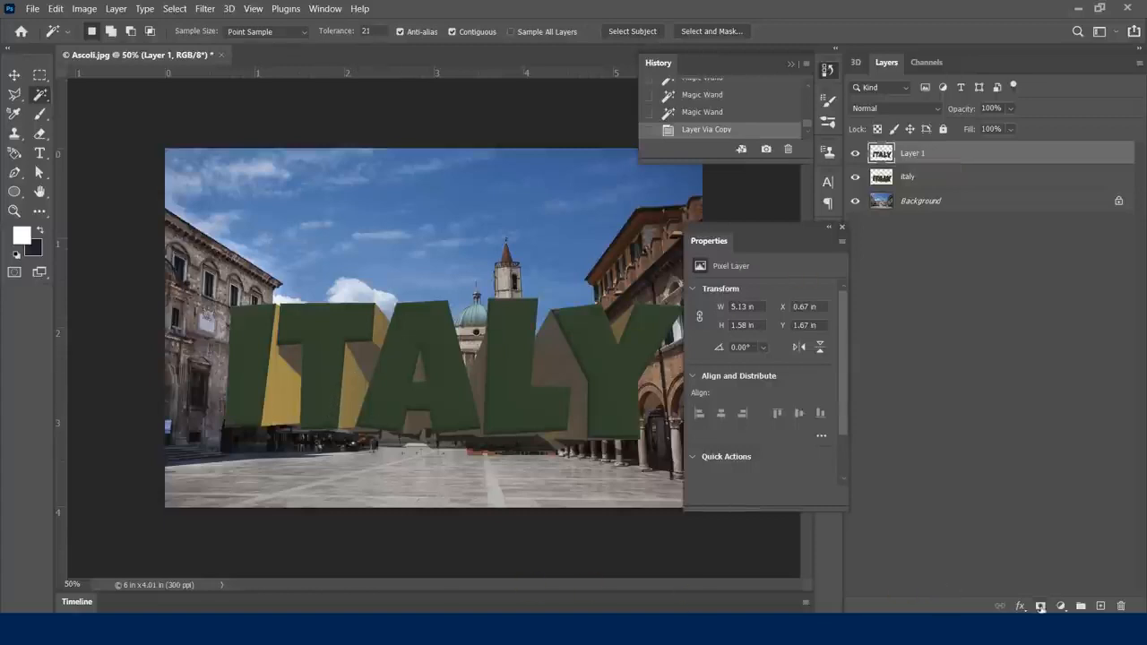
Step: Add a Stroke effect to the copied letter faces with a size of 18 px and an opacity of 32%
left_click(1020, 606)
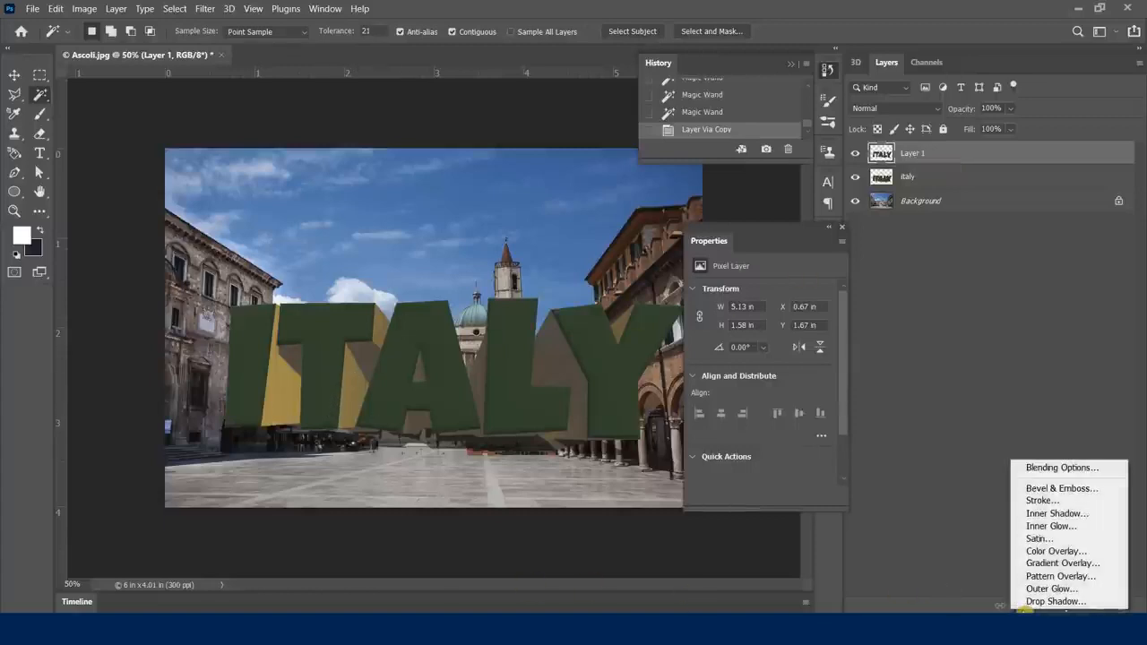
left_click(1044, 502)
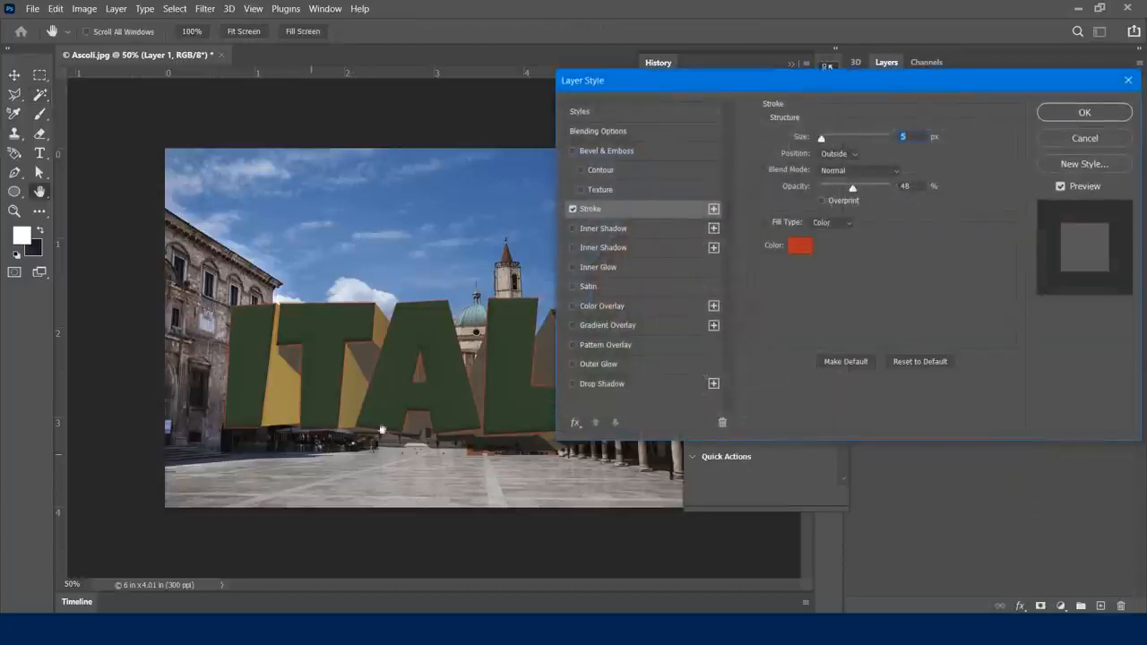
left_click_drag(821, 138, 828, 139)
mouse_move(855, 193)
left_mouse_down()
mouse_move(912, 192)
mouse_move(845, 204)
left_mouse_up()
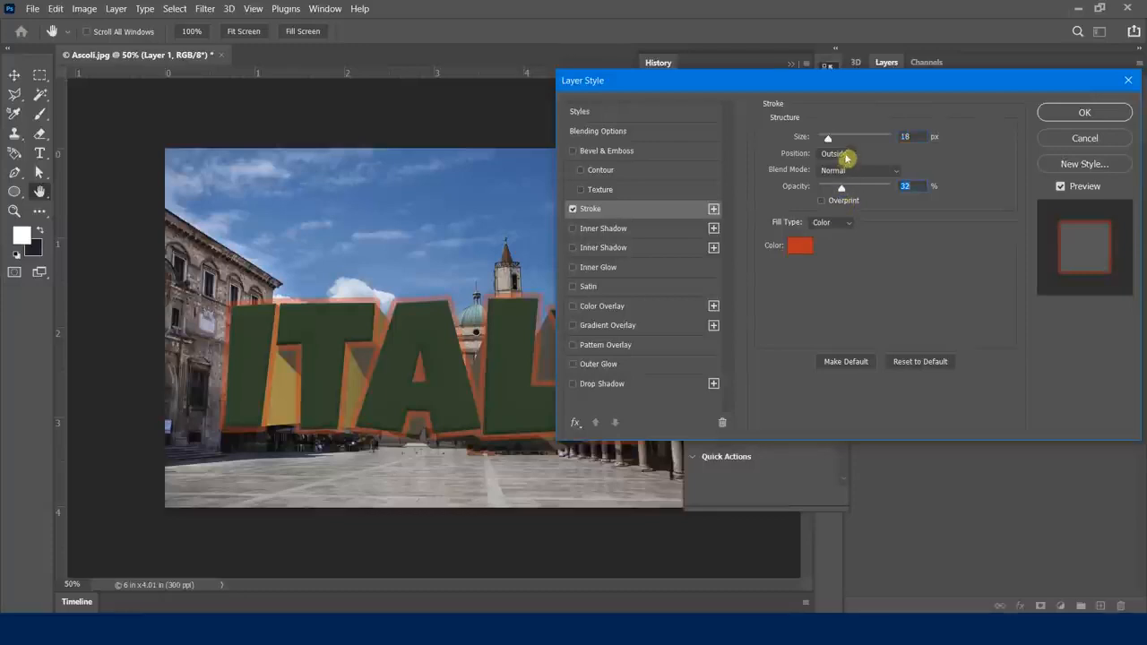
left_click(858, 171)
left_click(927, 164)
Step: Change the stroke's fill type to Pattern, raise its opacity, readjust its size and apply the effect
left_click(840, 224)
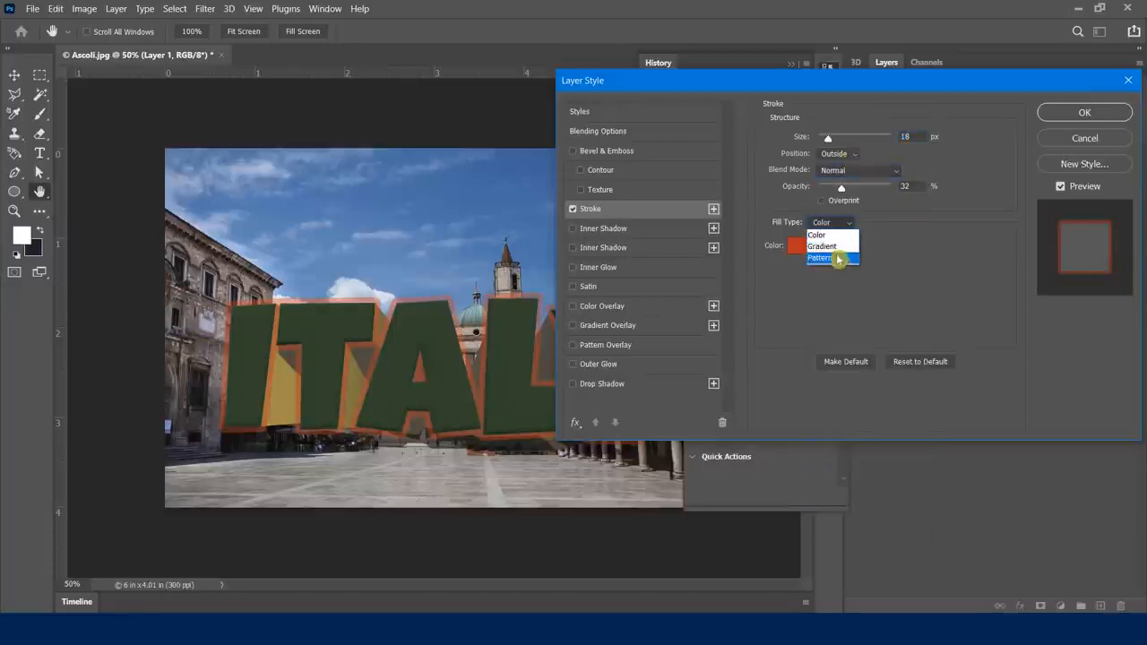
left_click(838, 258)
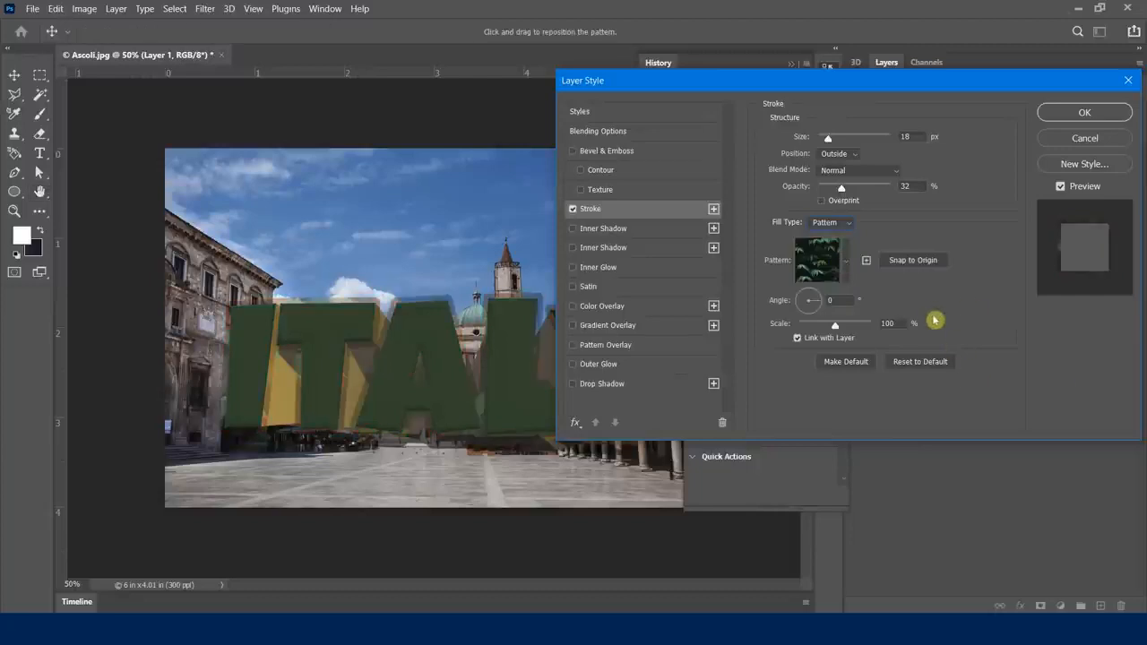
left_click(851, 262)
left_click(990, 208)
left_click(843, 191)
mouse_move(843, 193)
left_mouse_down()
mouse_move(878, 188)
mouse_move(852, 190)
mouse_move(868, 193)
left_mouse_up()
left_click_drag(838, 140, 826, 141)
left_click(1085, 113)
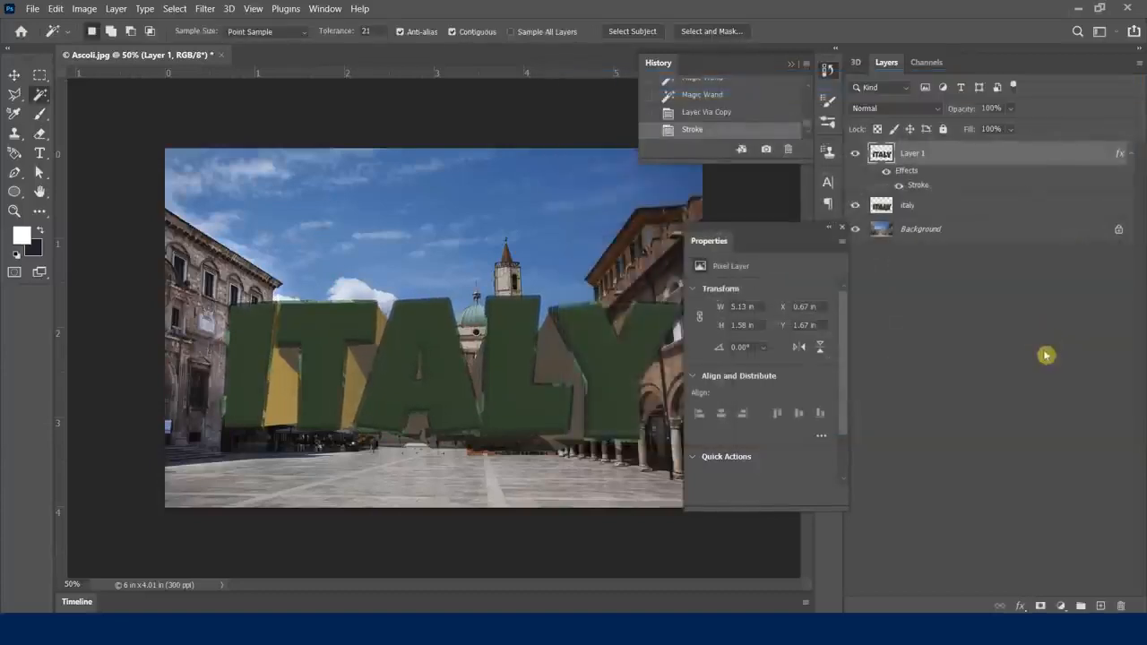
Step: Switch to the Move tool and collapse the Properties to uncover the image
left_click(14, 76)
left_click(99, 136)
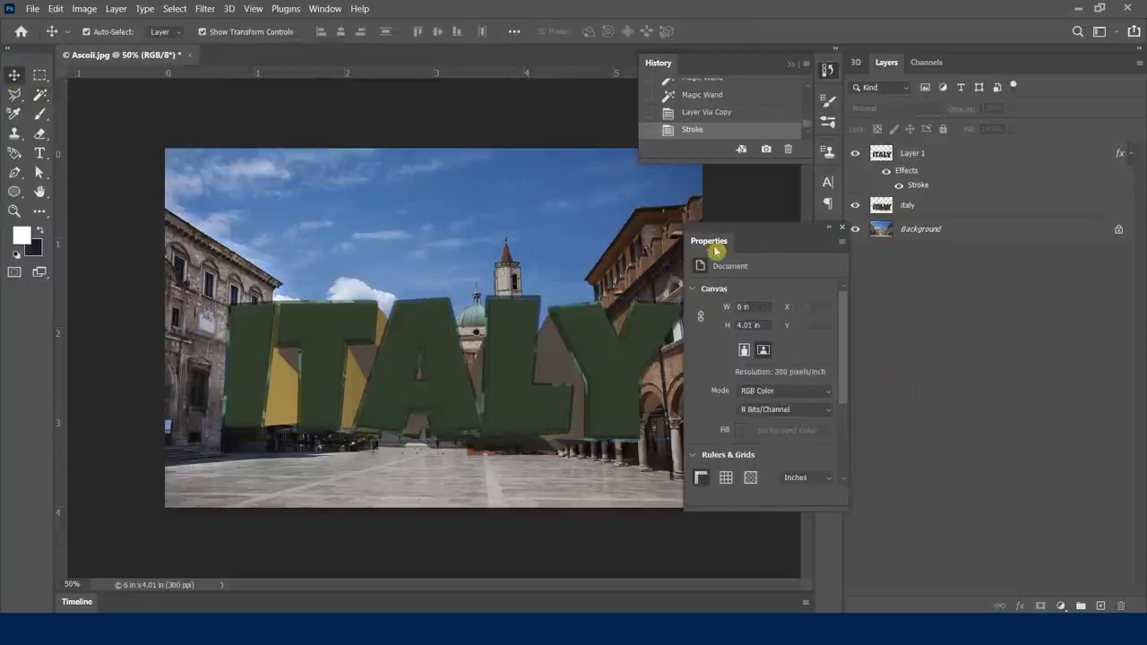
double_click(710, 242)
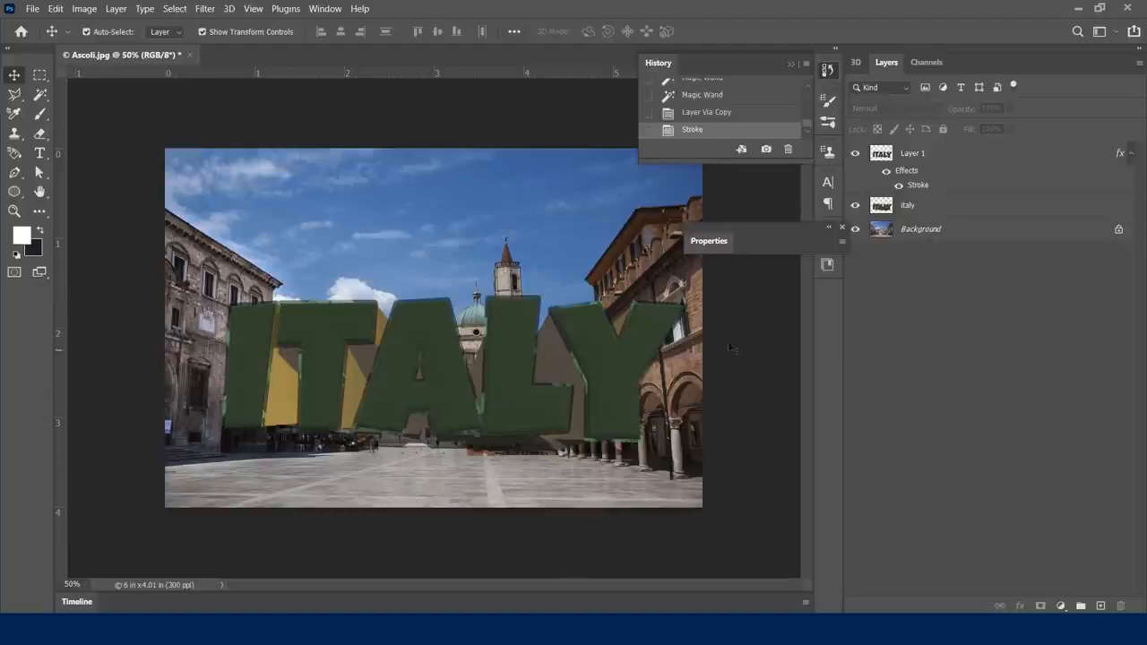
Step: Move Layer 1 and the italy layer together down onto the pavement, and hide the Stroke effect of Layer 1
left_click(952, 156)
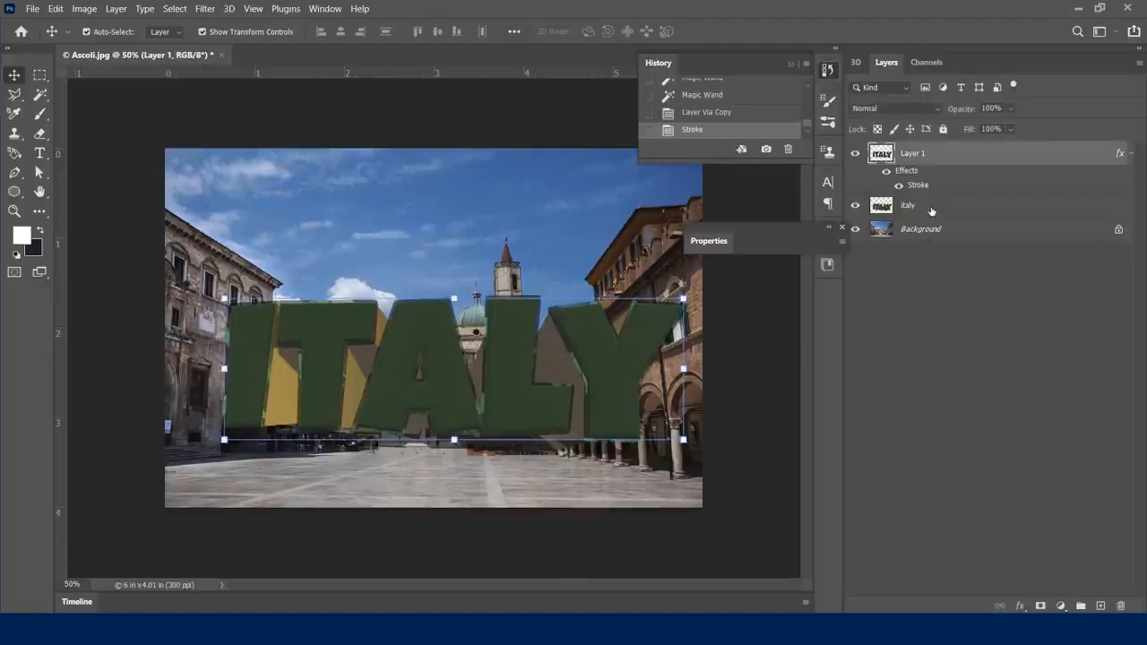
left_click(932, 208, "shift")
key("Down")
key("shift+Down")
key("shift+Down")
key("shift+Down")
key("shift+Down")
key("shift+Down")
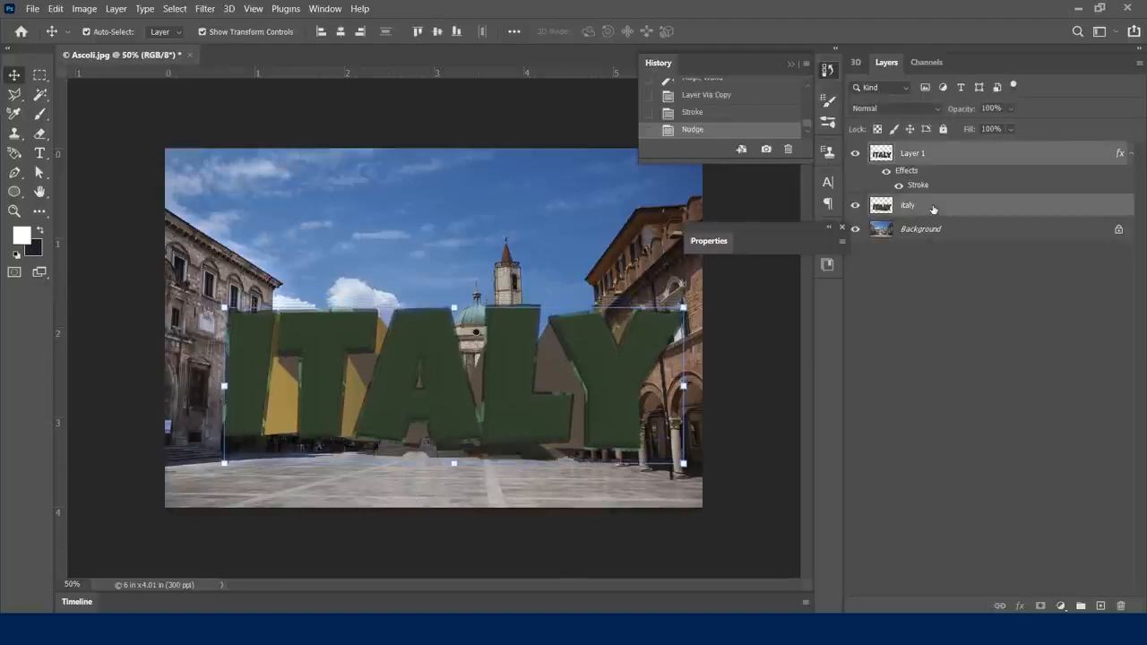
key("shift+Down")
key("shift+Down")
key("shift+Down")
key("shift+Down")
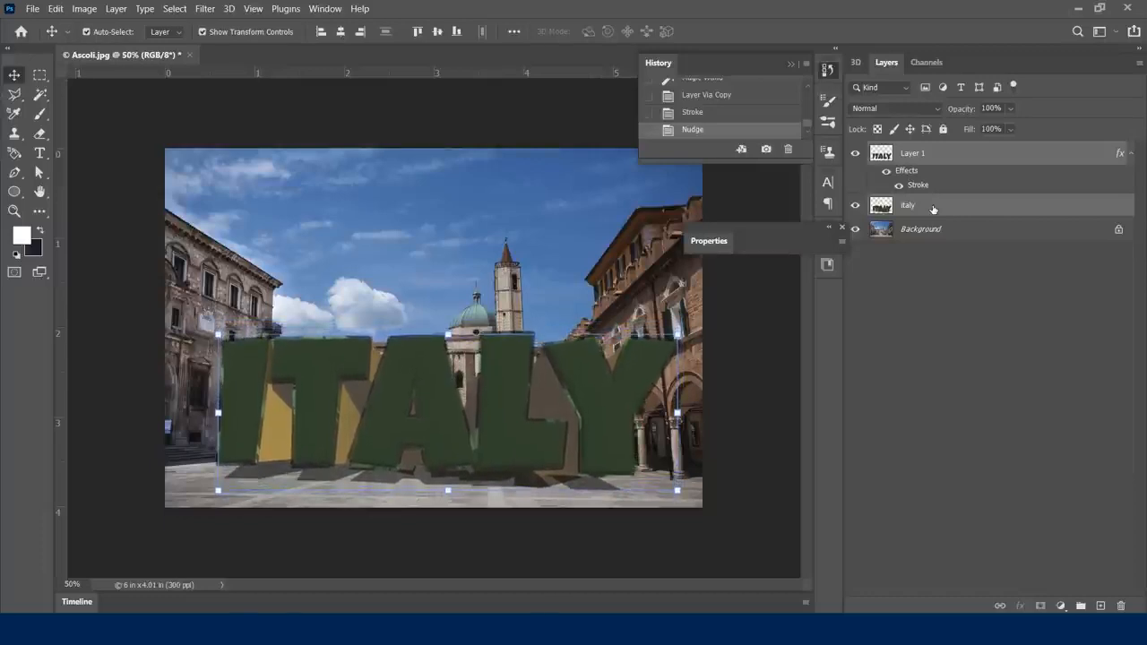
left_click(899, 186)
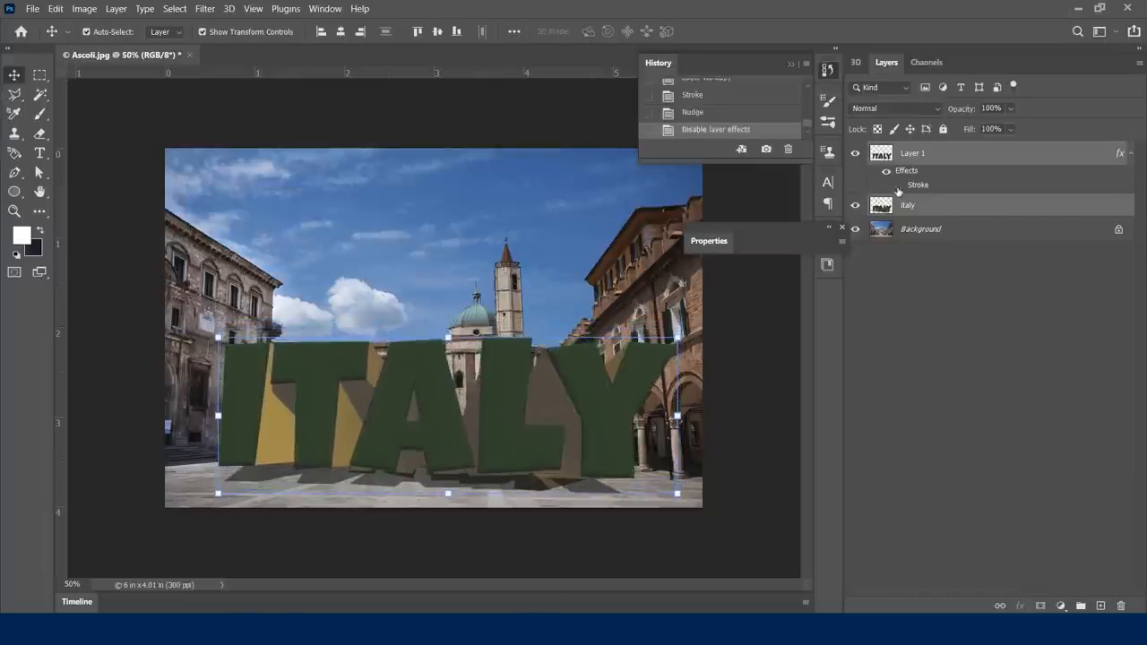
Step: Select Layer 1 and the italy layer together and nudge the lettering three large steps left and two down on the pavement
left_click(948, 393)
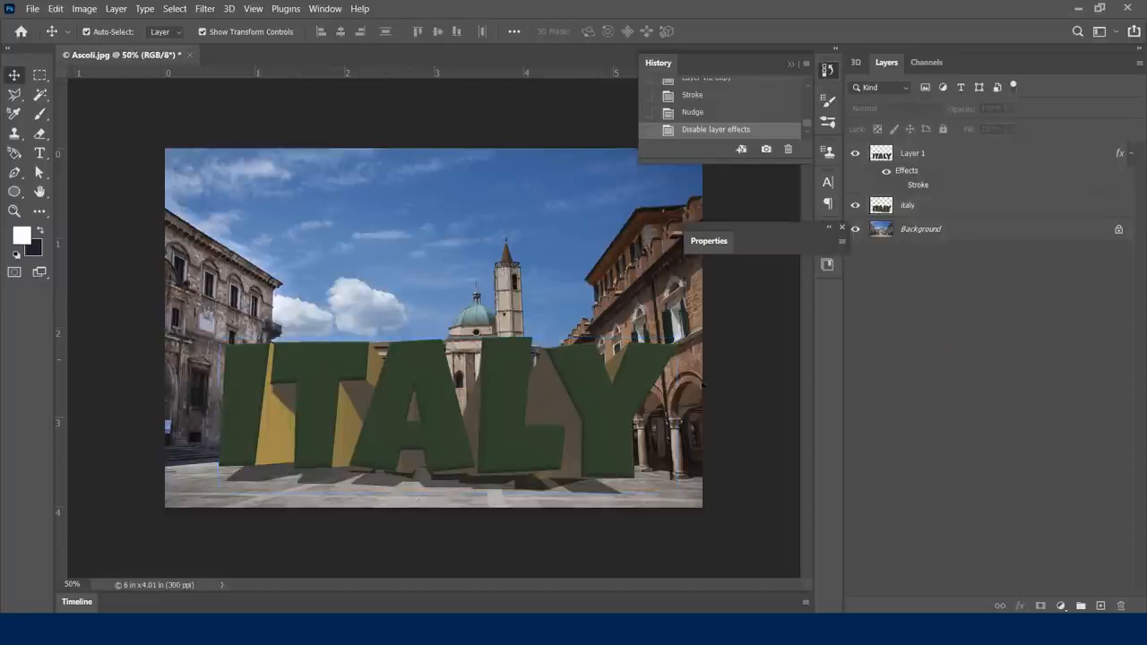
left_click(926, 152)
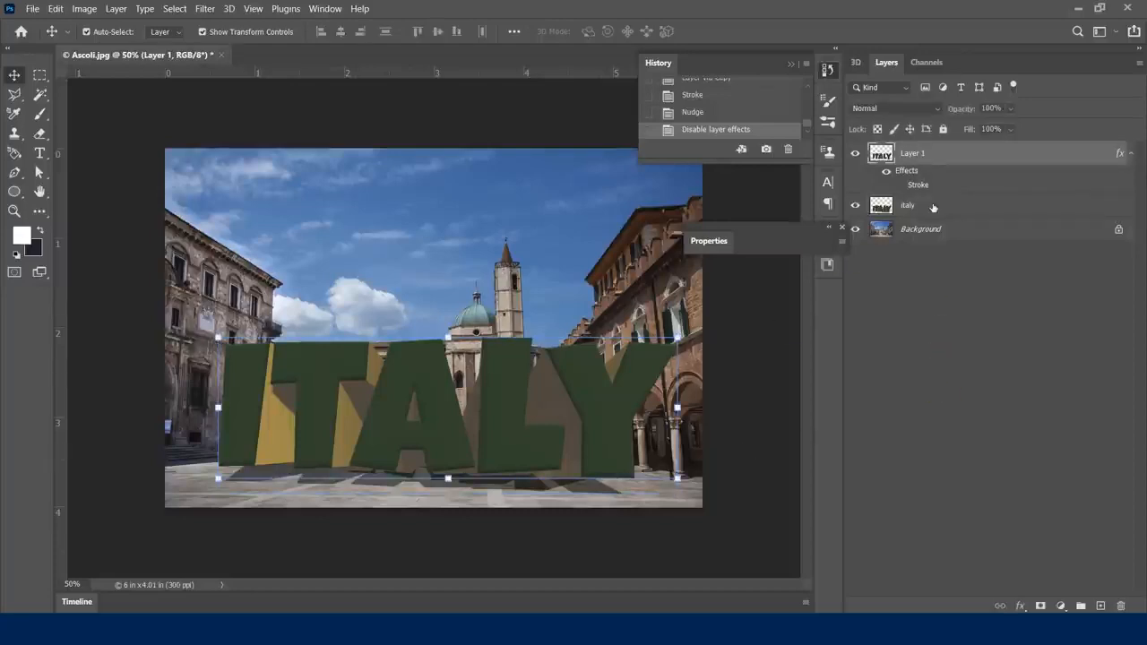
left_click(933, 206, "shift")
key("shift+Left")
key("shift+Left")
key("shift+Left")
key("shift+Down")
key("shift+Down")
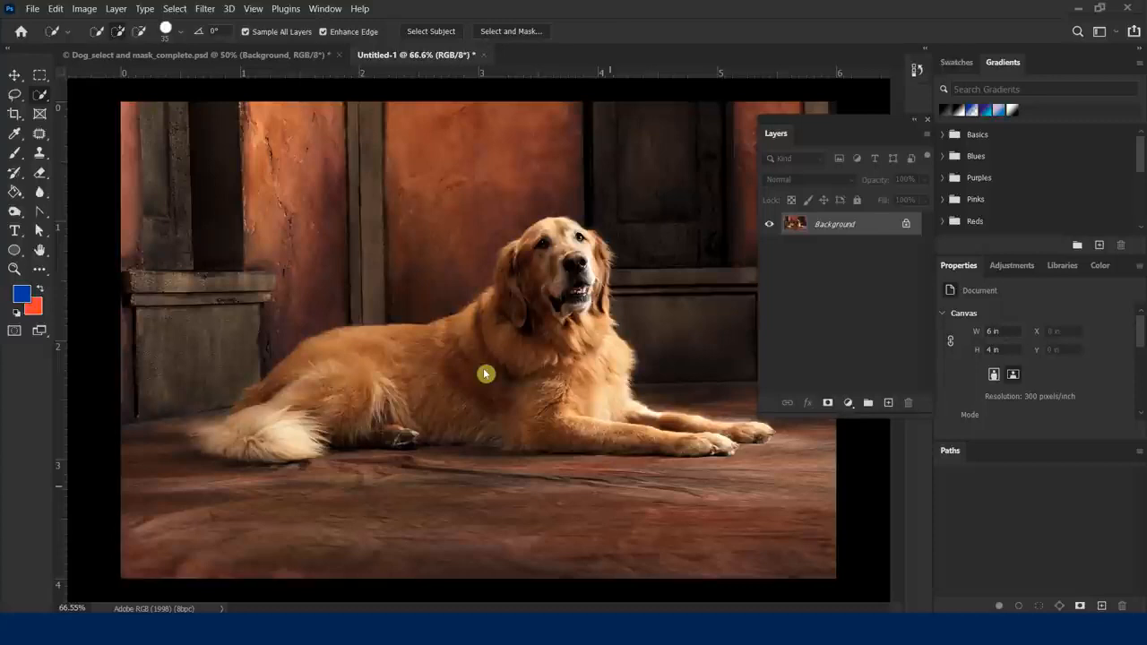
Step: Select the lying dog in the Untitled-1 photo with the Quick Selection tool, sweeping from the tail to the front legs
right_click(42, 97)
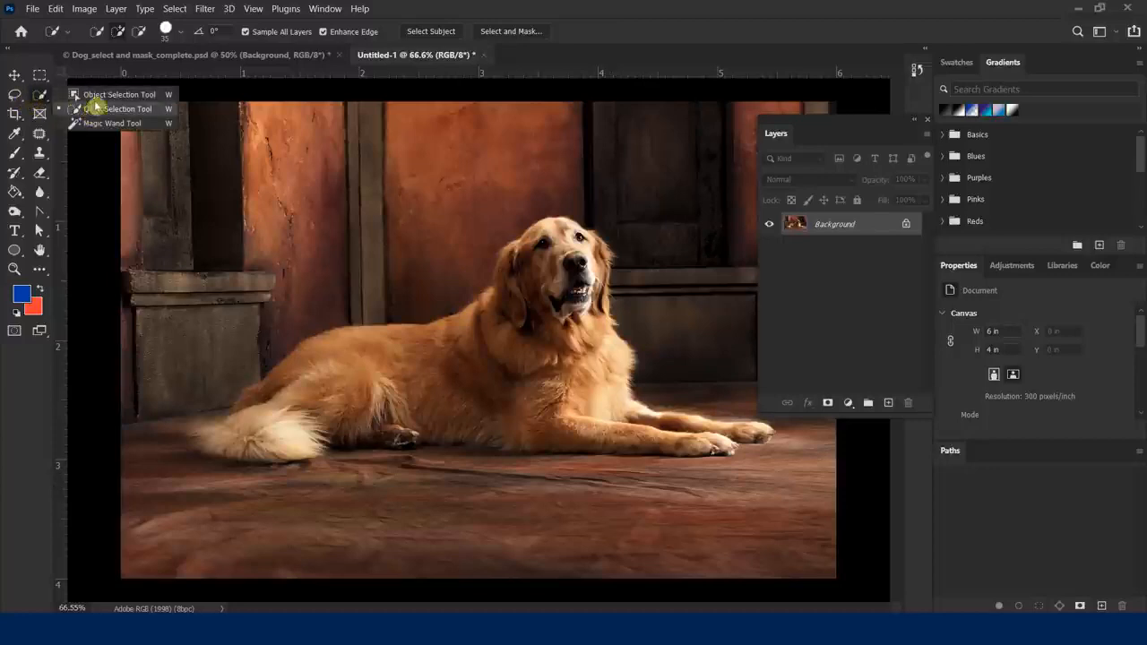
left_click(478, 10)
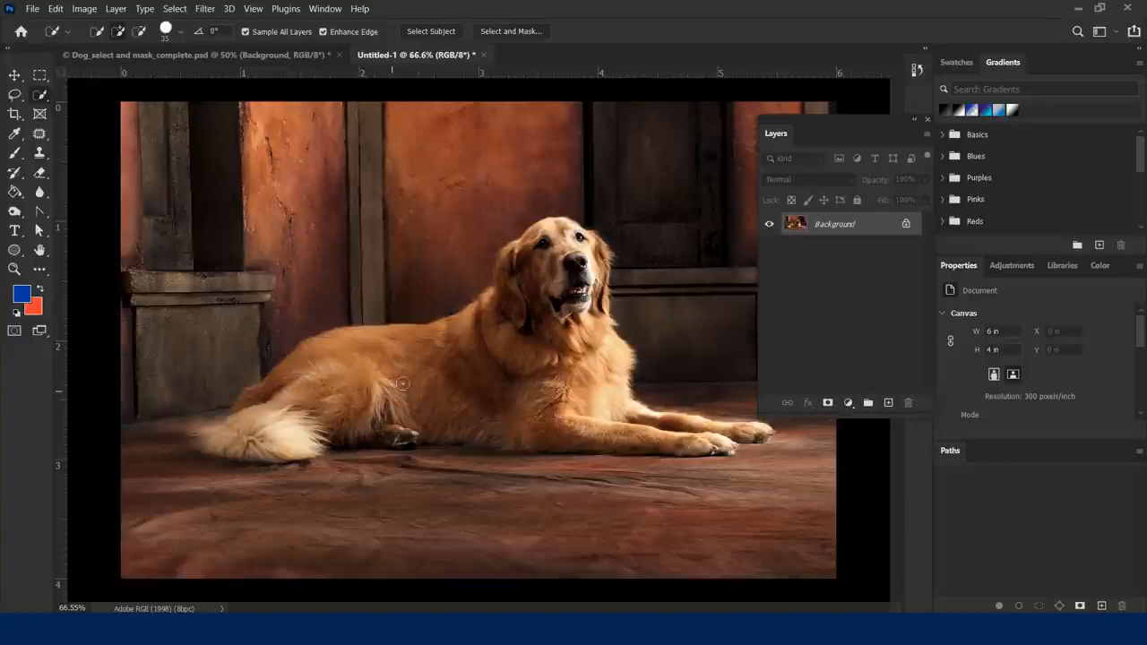
left_click_drag(41, 97, 87, 109)
mouse_move(251, 433)
left_mouse_down()
mouse_move(296, 395)
mouse_move(390, 358)
mouse_move(464, 359)
mouse_move(509, 319)
mouse_move(531, 269)
mouse_move(515, 260)
mouse_move(534, 247)
mouse_move(601, 266)
mouse_move(604, 350)
mouse_move(638, 422)
mouse_move(735, 426)
mouse_move(570, 432)
left_mouse_up()
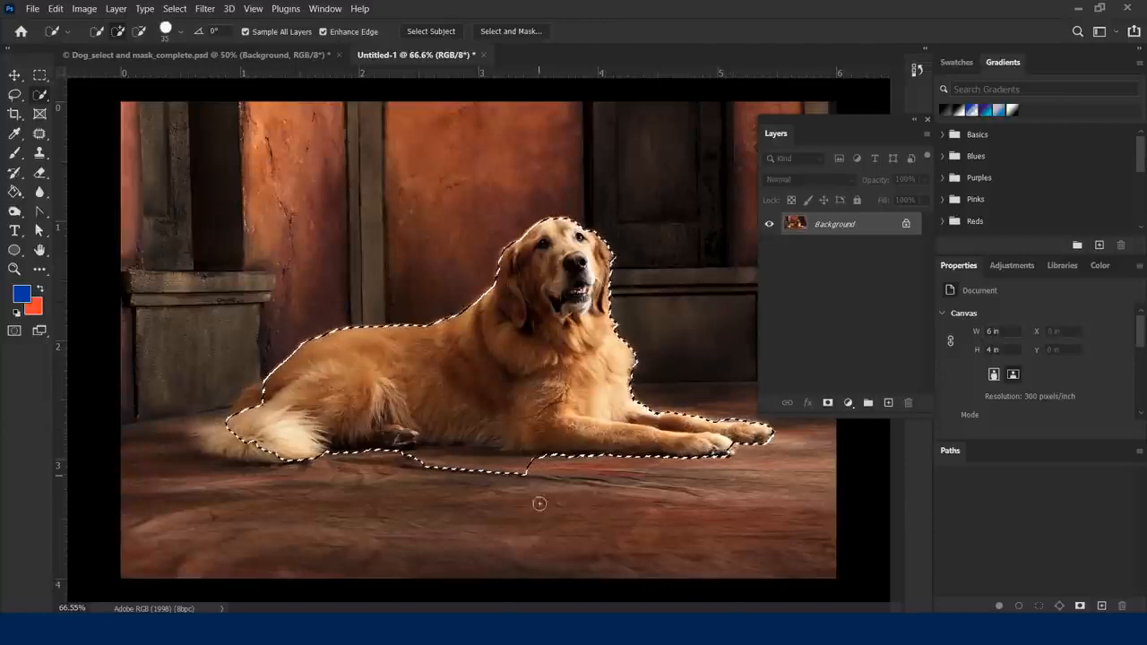
Step: Subtract the patch of floor below the belly from the dog selection and add the missing tip of the tail
key("alt")
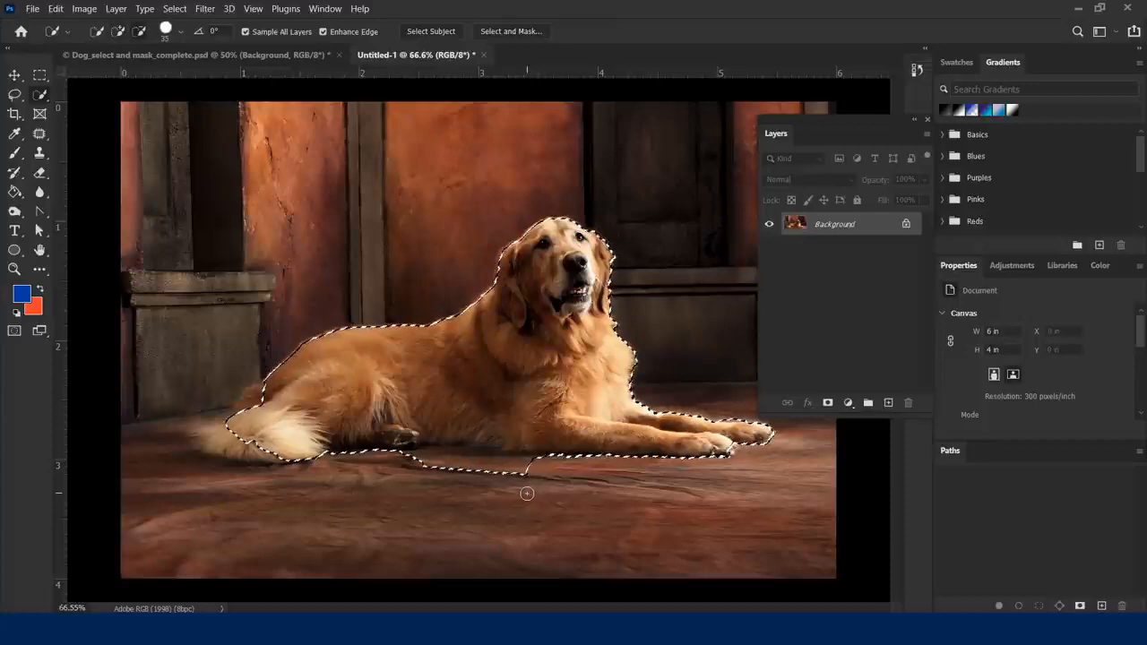
mouse_move(522, 471)
left_mouse_down()
mouse_move(436, 459)
mouse_move(476, 460)
mouse_move(428, 465)
left_mouse_up()
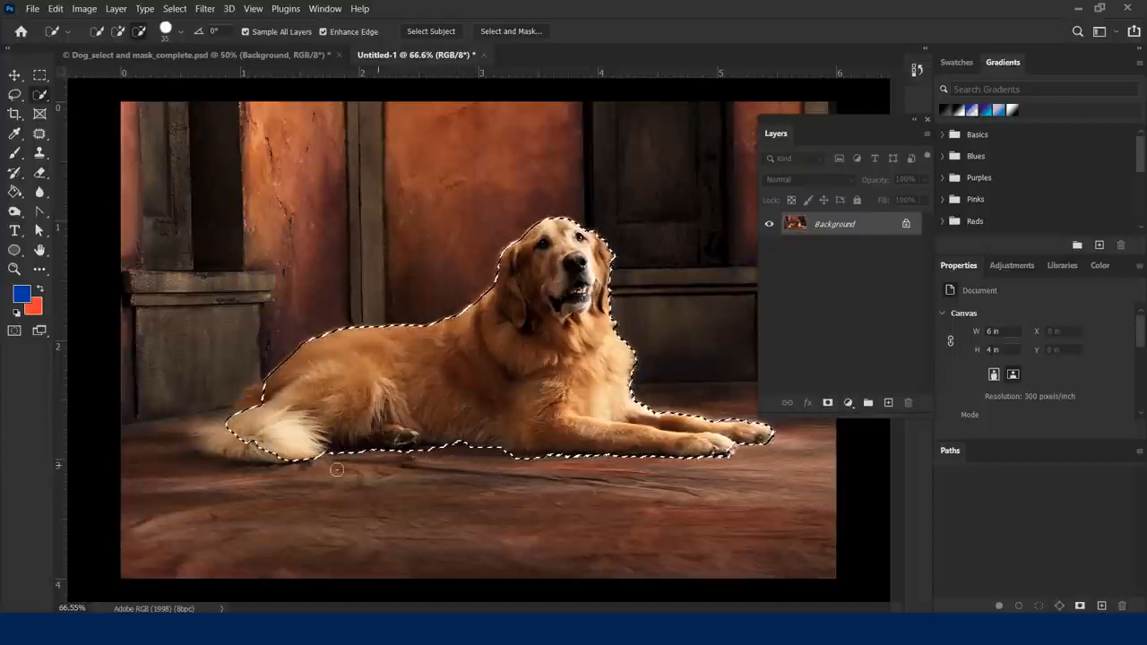
left_click_drag(229, 428, 213, 431)
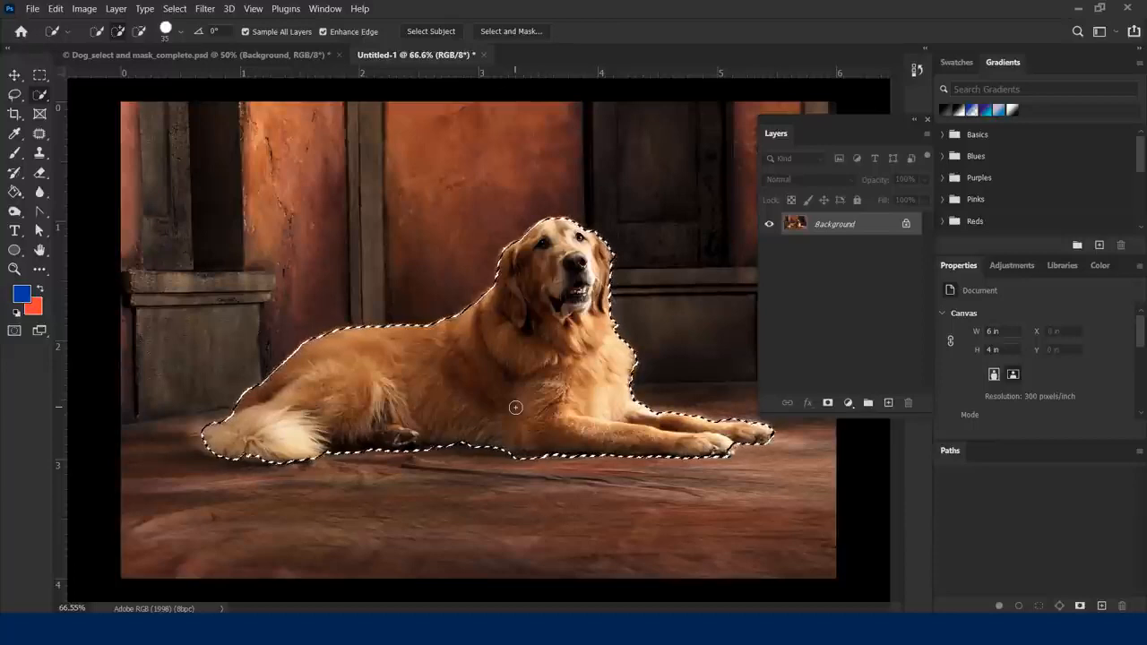
scroll(516, 408, "up", 3)
scroll(518, 415, "up", 2)
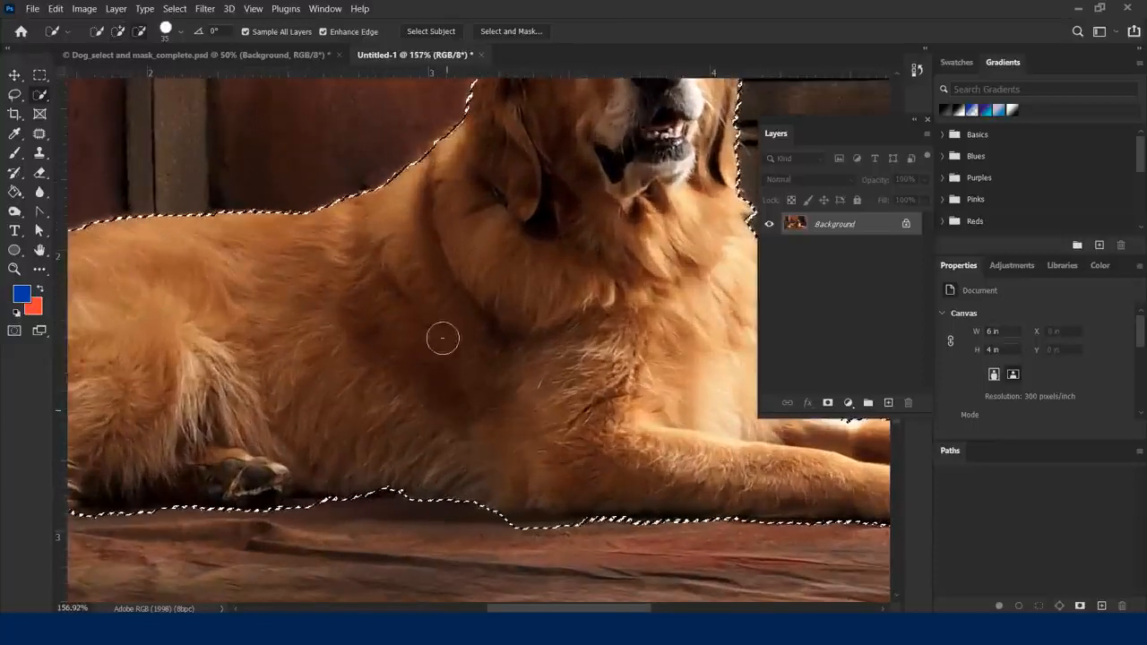
scroll(449, 311, "down", 2)
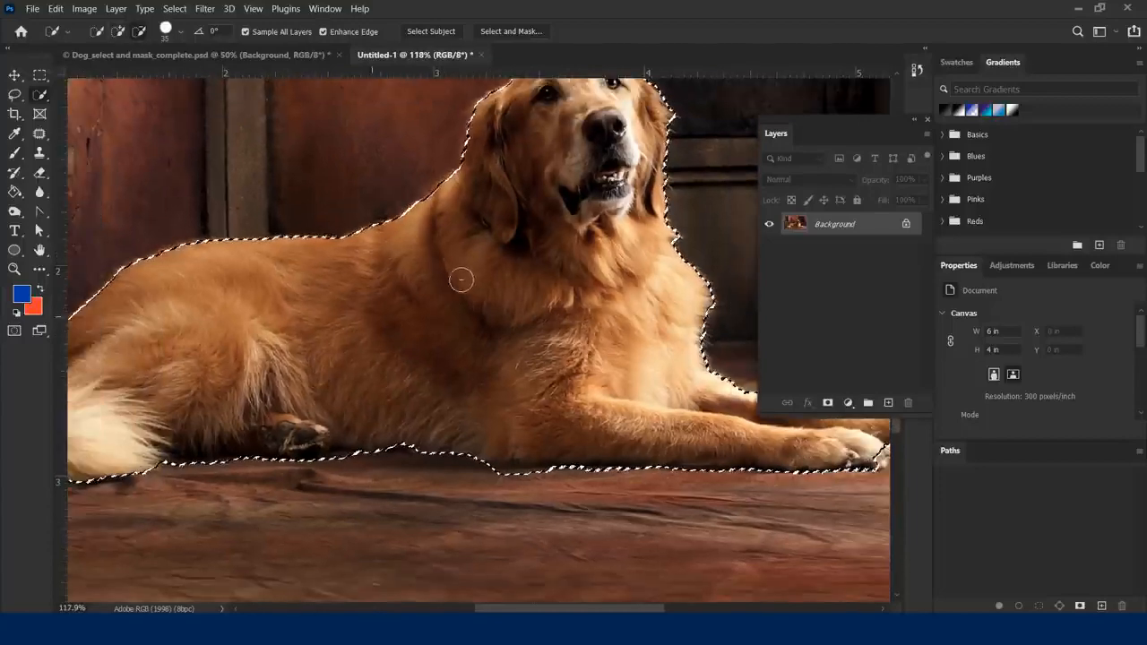
scroll(464, 265, "up", 1)
scroll(470, 297, "up", 1)
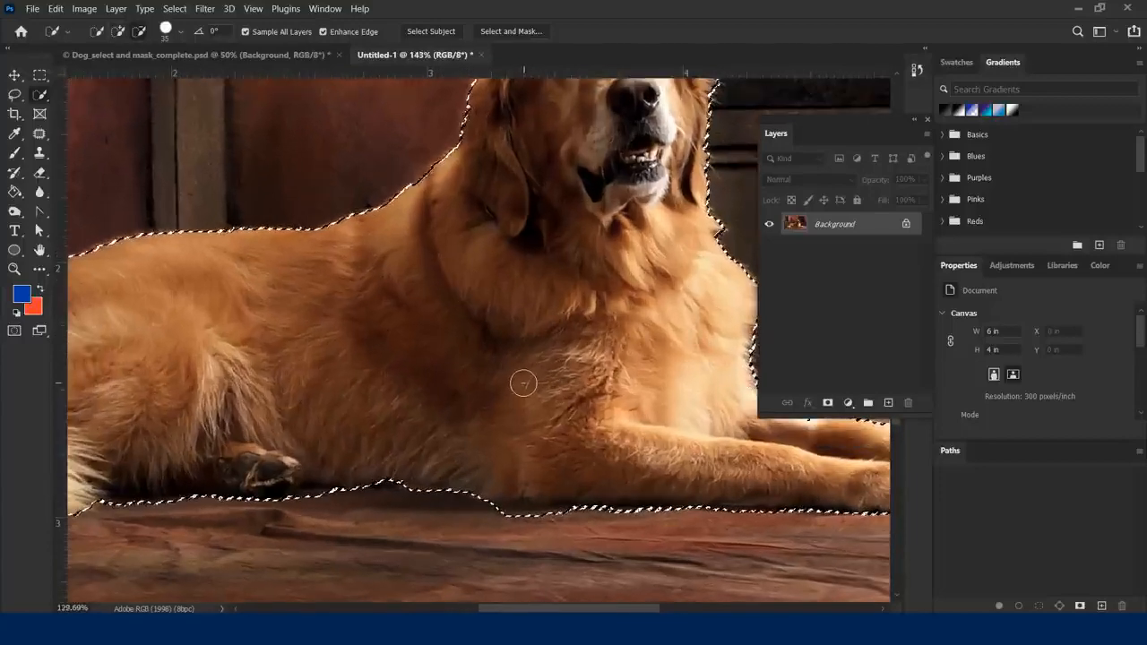
scroll(523, 386, "down", 3)
scroll(524, 382, "down", 1)
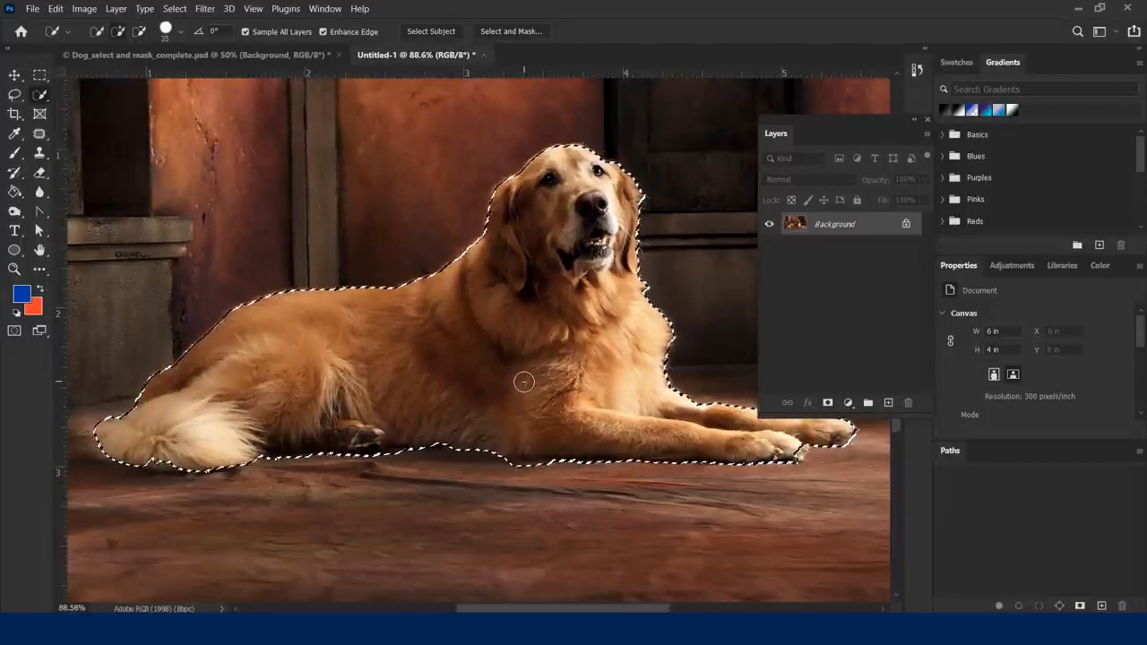
Step: Float Paths over the upper part of the photo and convert the dog selection into a work path
left_click_drag(953, 457, 117, 108)
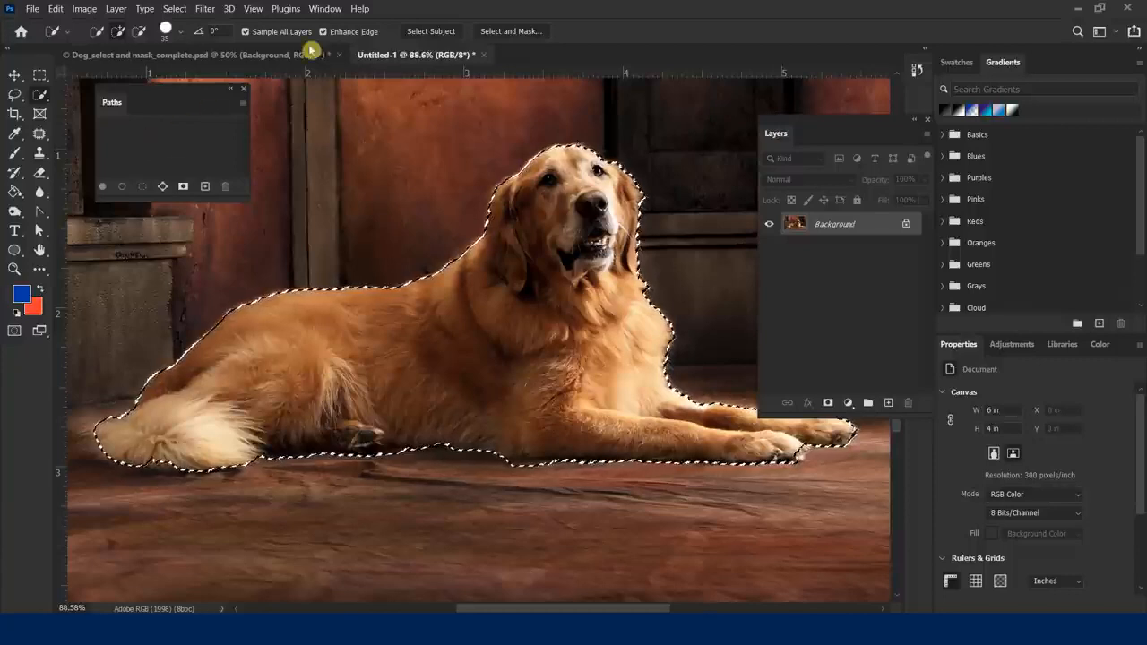
left_click(323, 9)
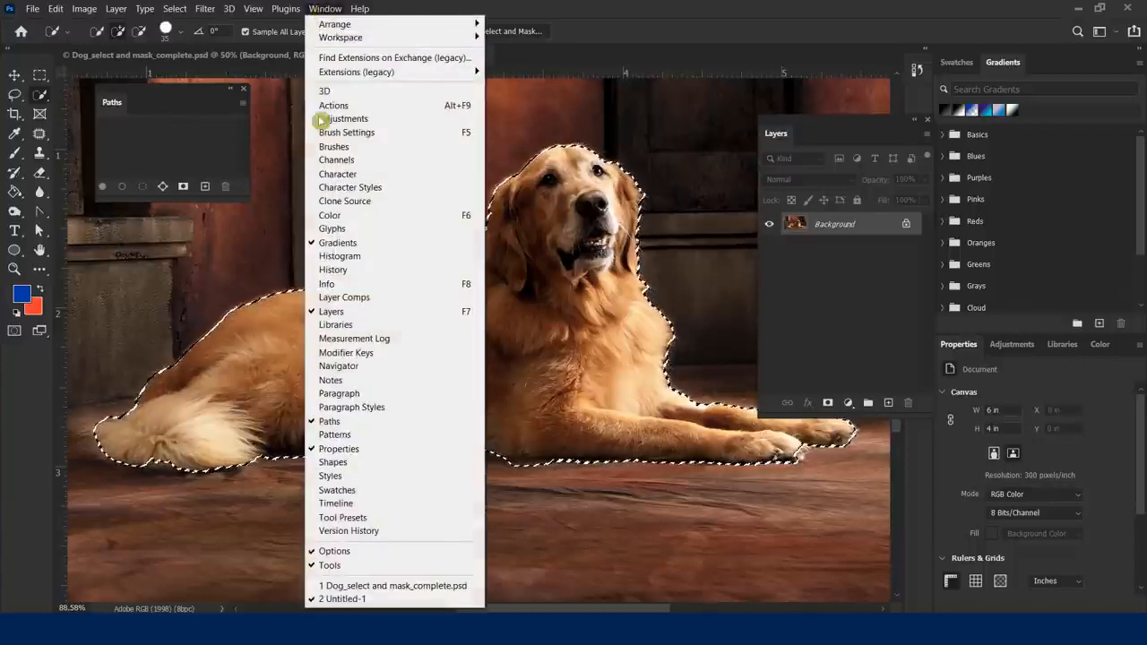
left_click(640, 21)
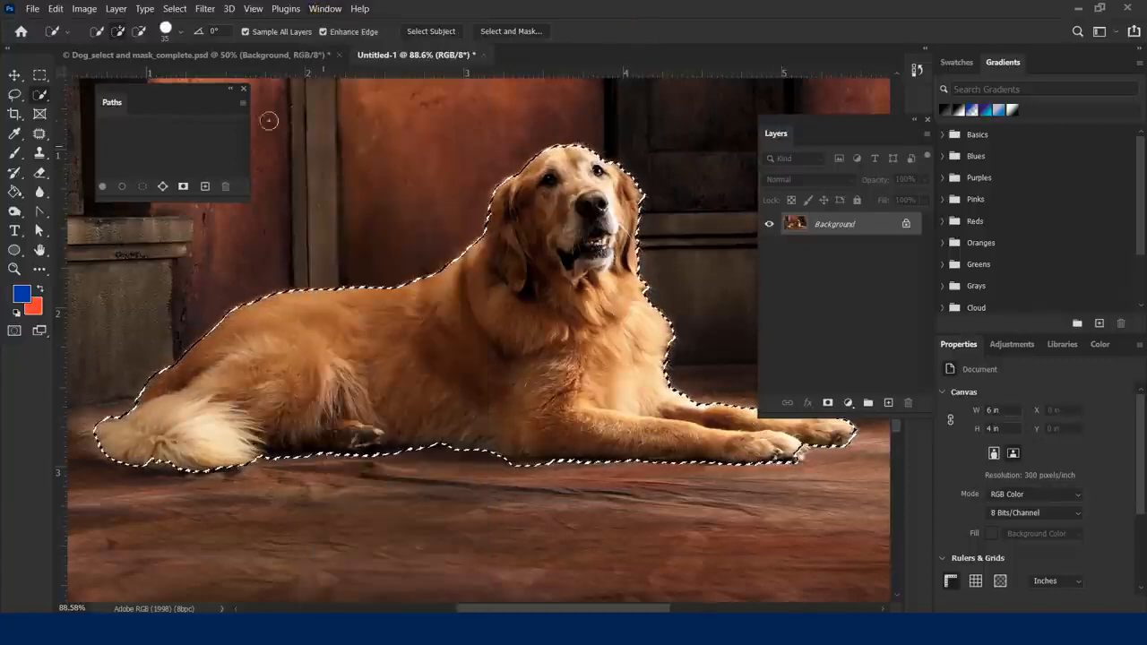
left_click_drag(187, 91, 214, 116)
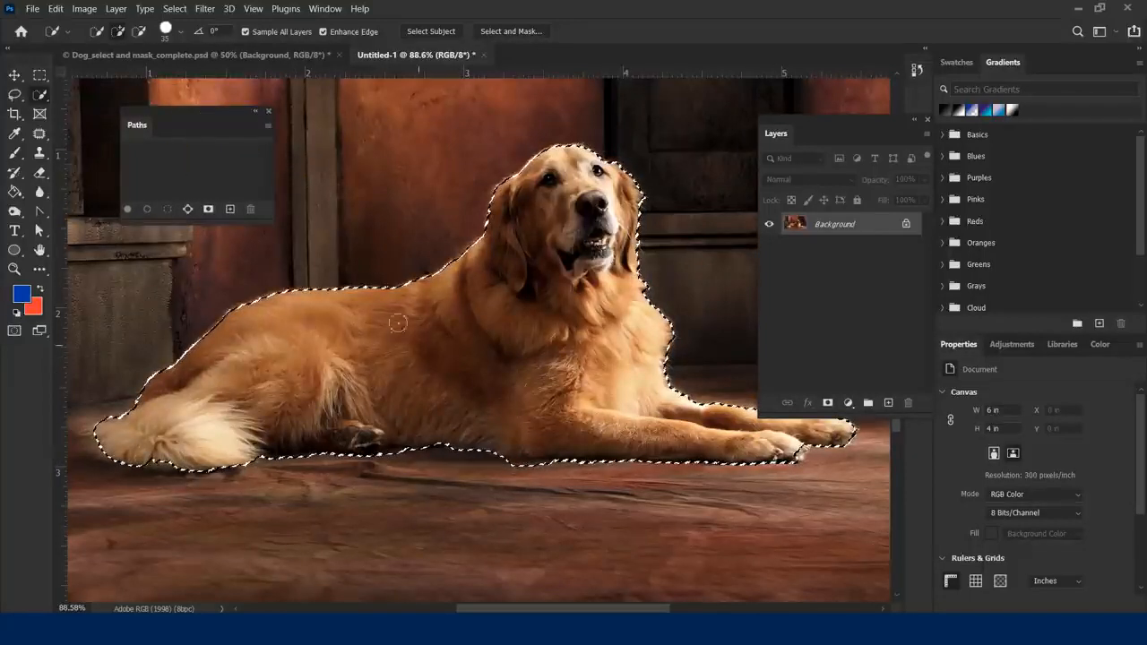
left_click(187, 210)
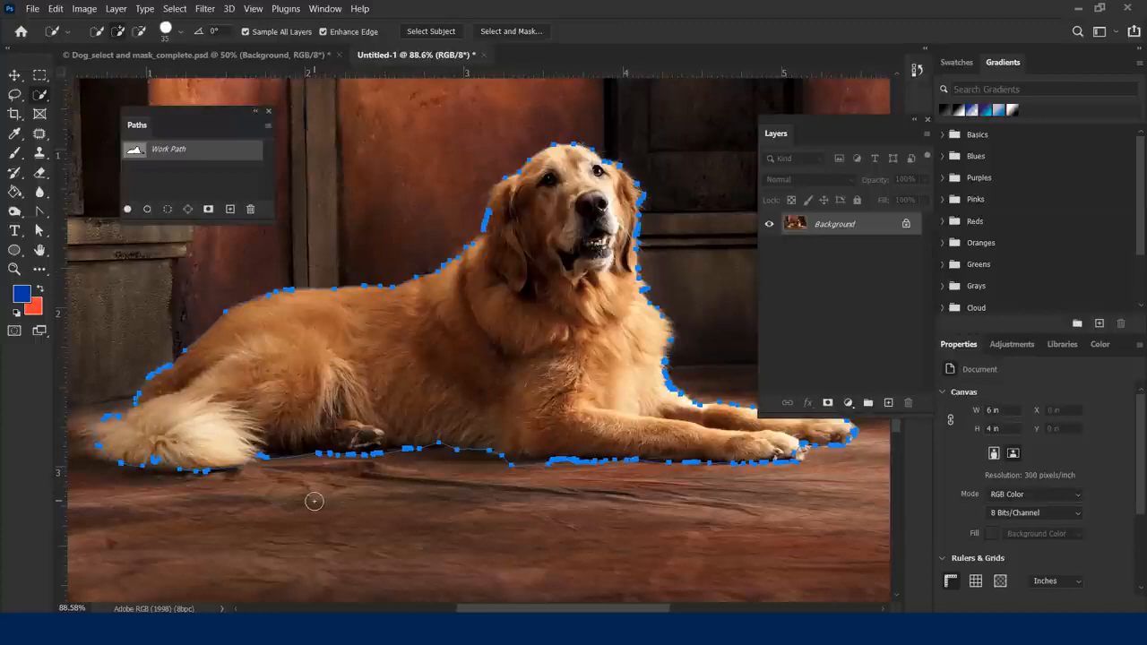
Step: Reposition the anchor points of the work path around the hind paw with the Direct Selection tool to smooth the outline
scroll(398, 484, "up", 5)
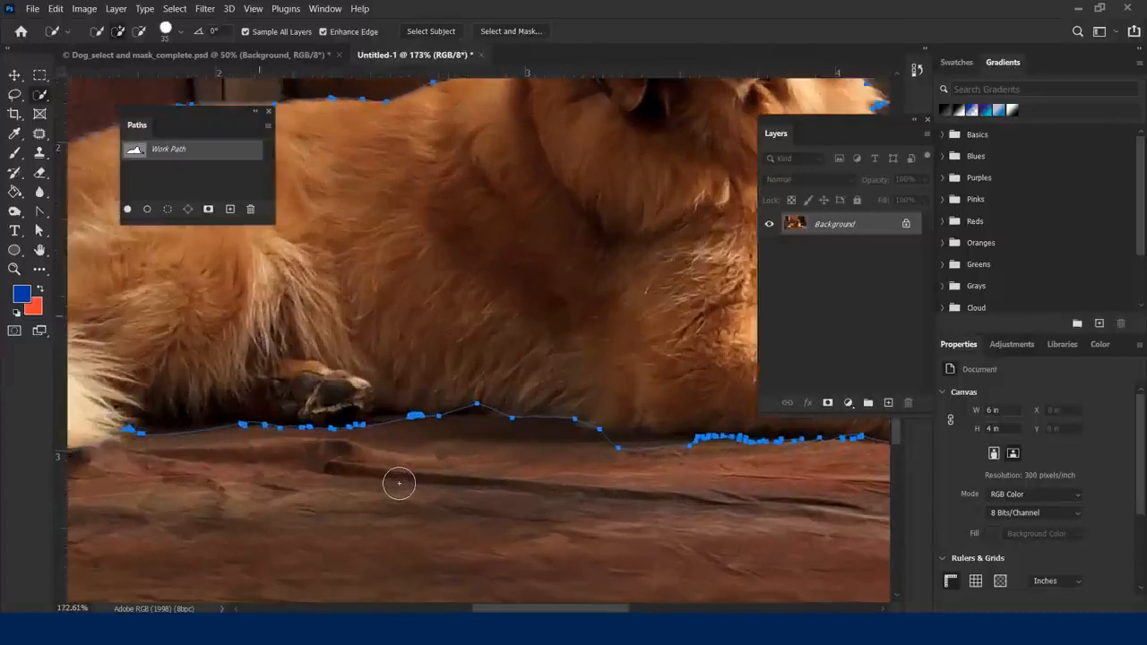
scroll(399, 484, "up", 3)
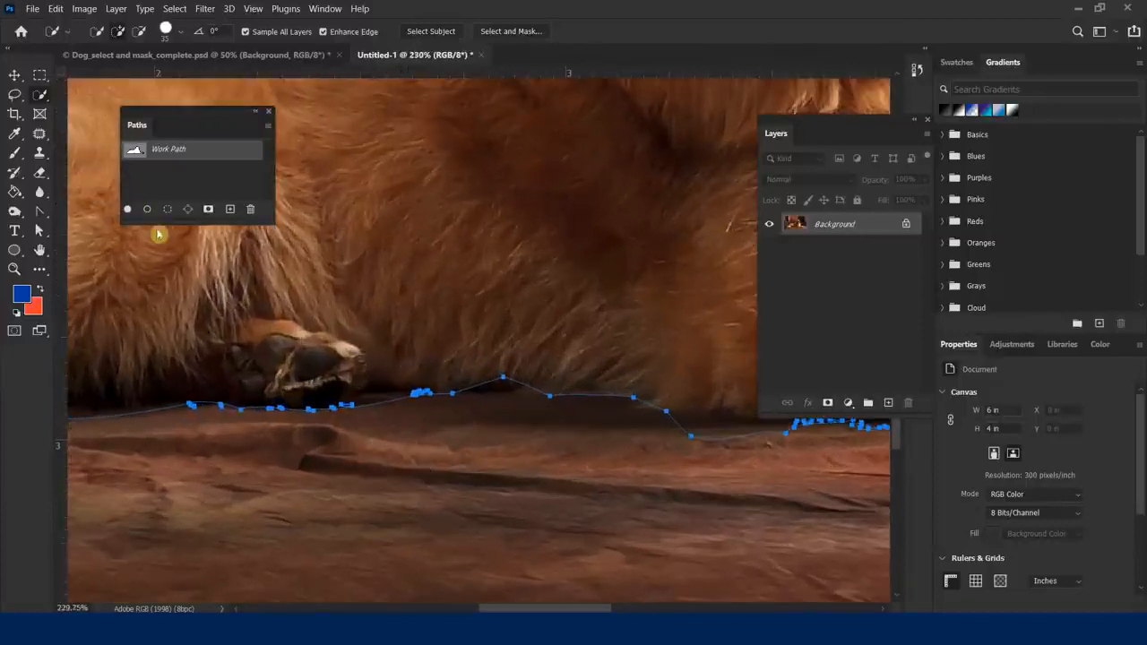
left_click(40, 232)
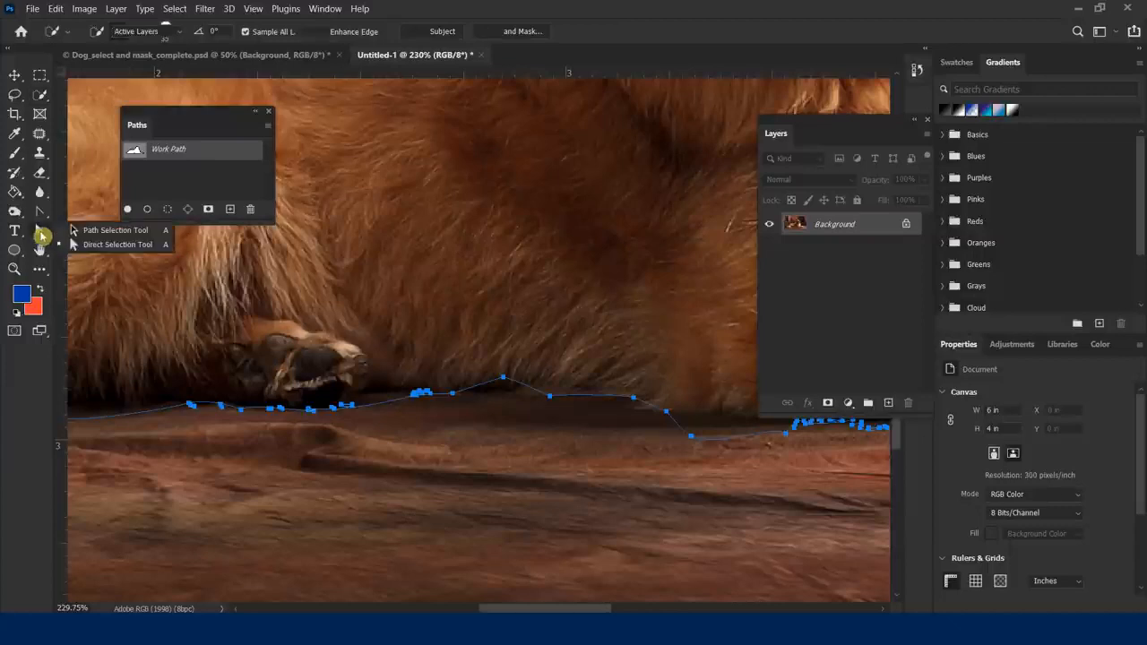
left_click(90, 245)
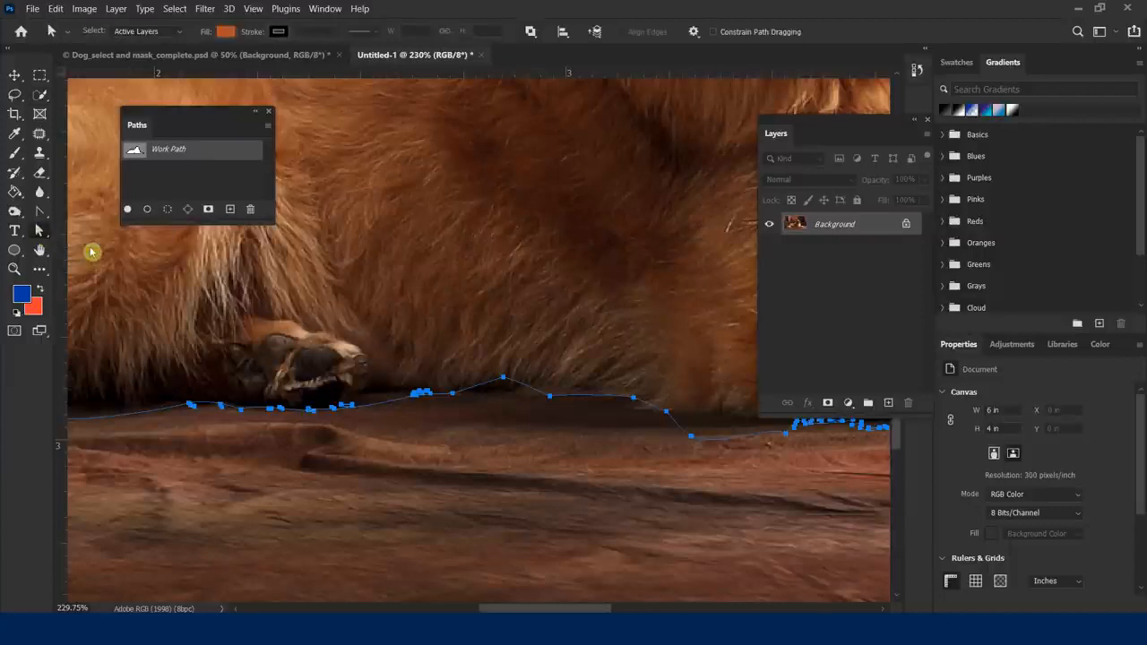
left_click(453, 395)
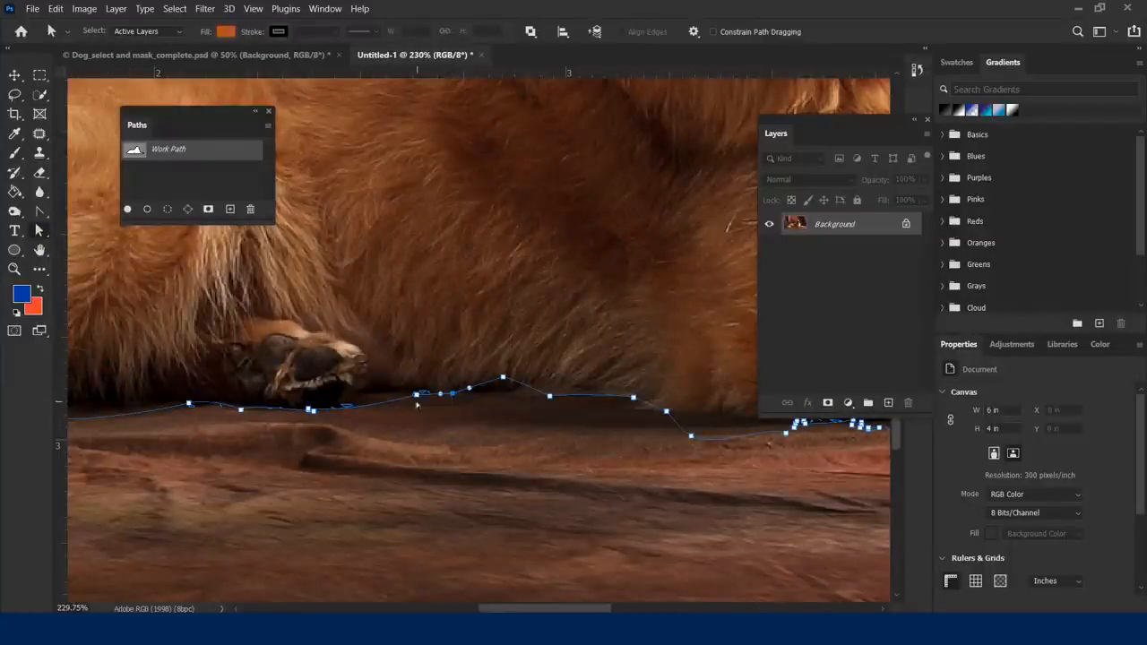
left_click_drag(415, 403, 389, 395)
left_click(190, 405)
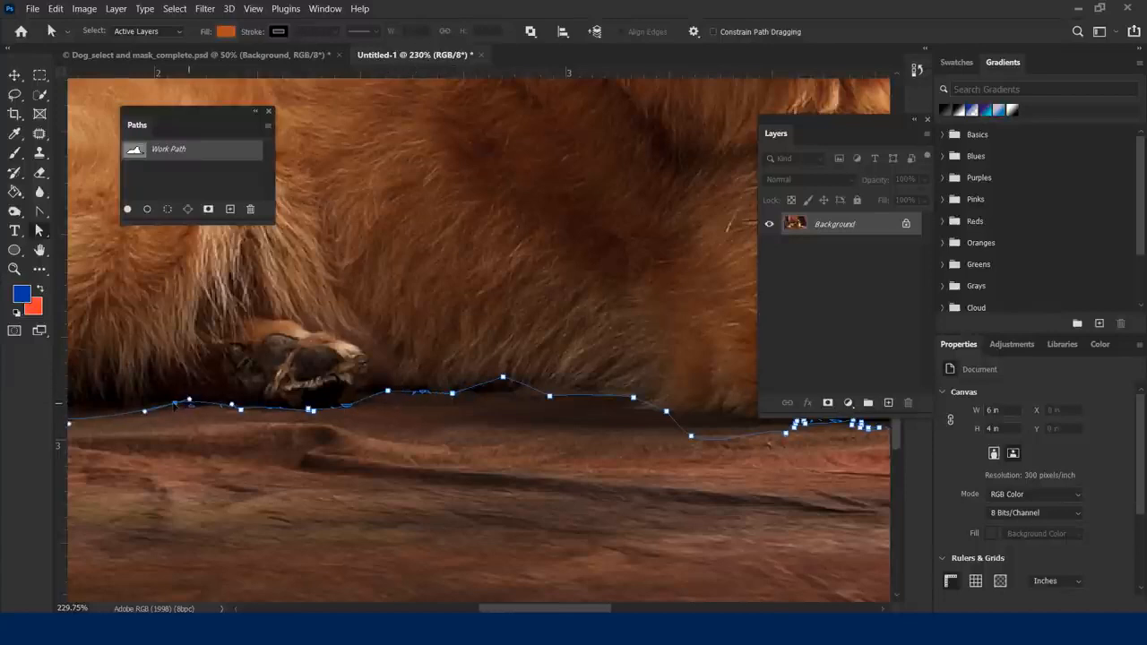
mouse_move(232, 409)
left_mouse_down()
mouse_move(220, 405)
mouse_move(233, 412)
left_mouse_up()
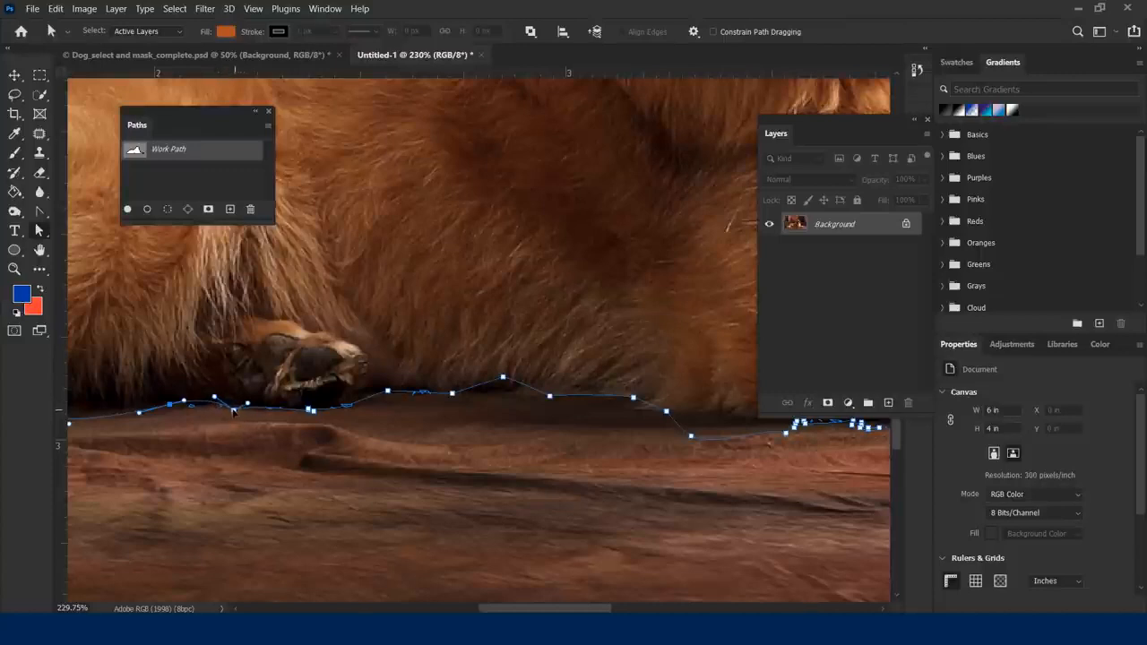
Step: Smooth the path under the belly by lowering its peak and raising the dip below the chest to the fur edge
left_click(549, 396)
left_click_drag(509, 381, 508, 391)
left_click(452, 394)
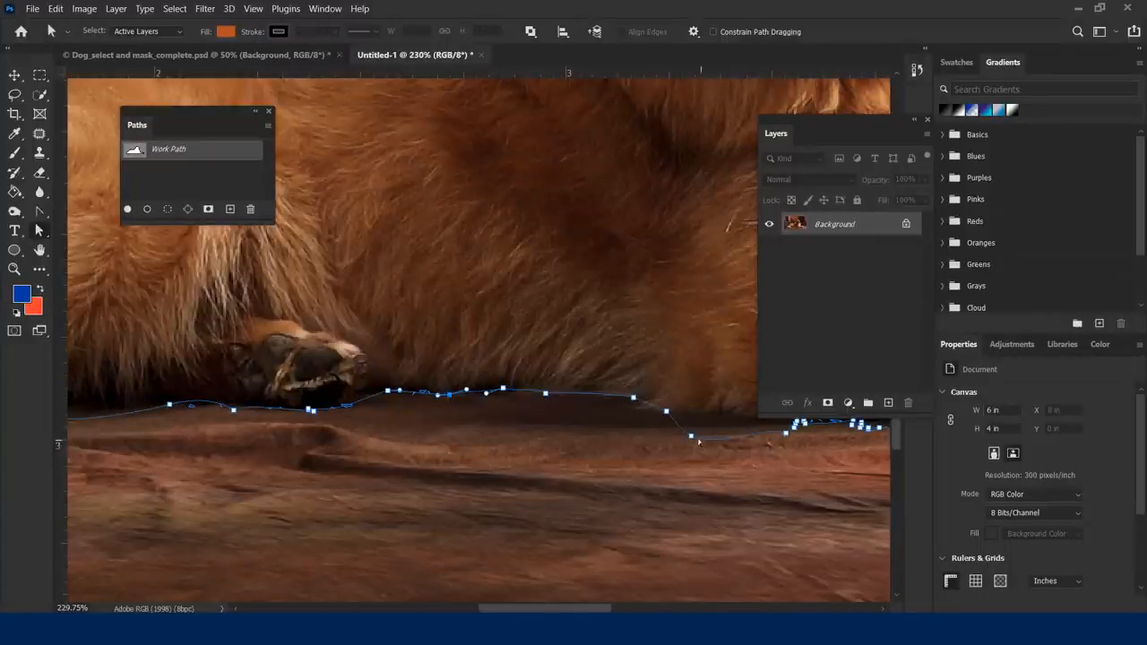
left_click_drag(693, 439, 713, 421)
Step: Move Layers off the dog's chest and adjust the anchor points and handles below it to follow the fur edge
left_click_drag(886, 122, 443, 112)
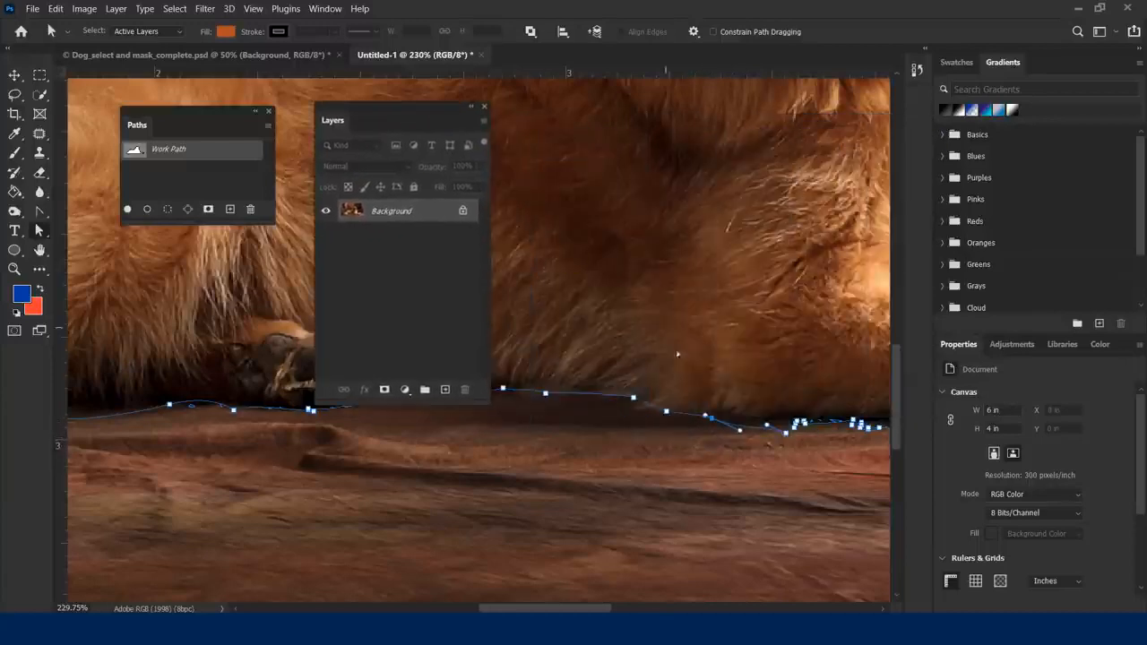
mouse_move(768, 431)
left_mouse_down()
mouse_move(756, 427)
mouse_move(776, 426)
left_mouse_up()
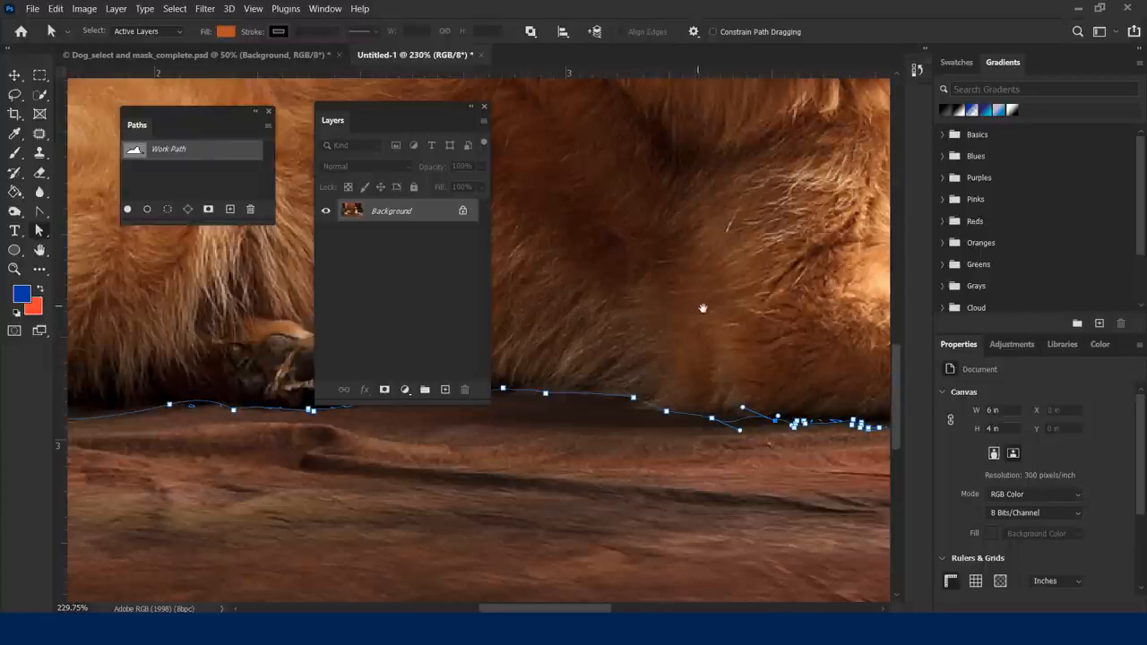
left_click_drag(723, 310, 603, 319)
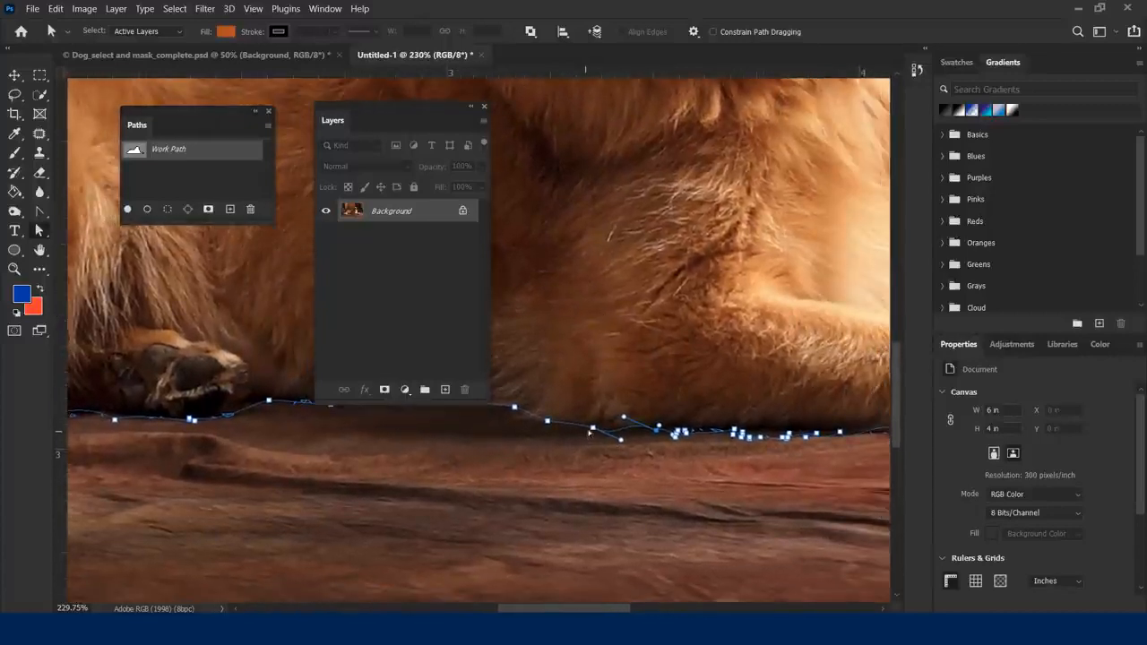
left_click_drag(594, 433, 623, 428)
left_click(625, 419)
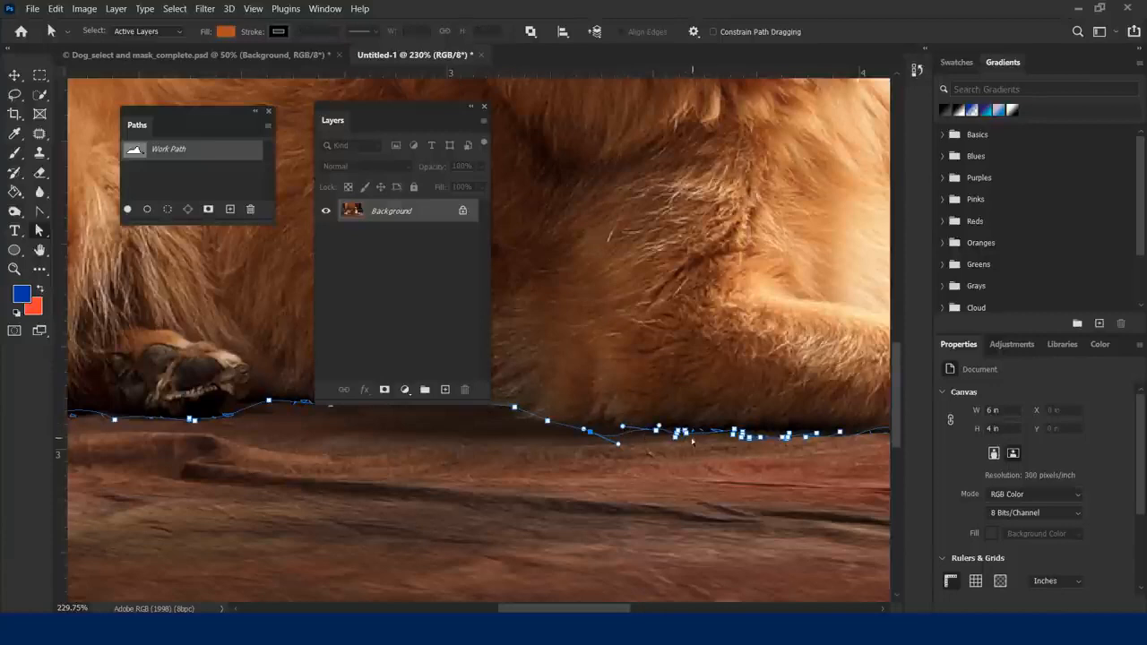
Step: Remove the surplus anchor points from the path below the chest with the Delete Anchor Point tool
scroll(687, 442, "up", 8)
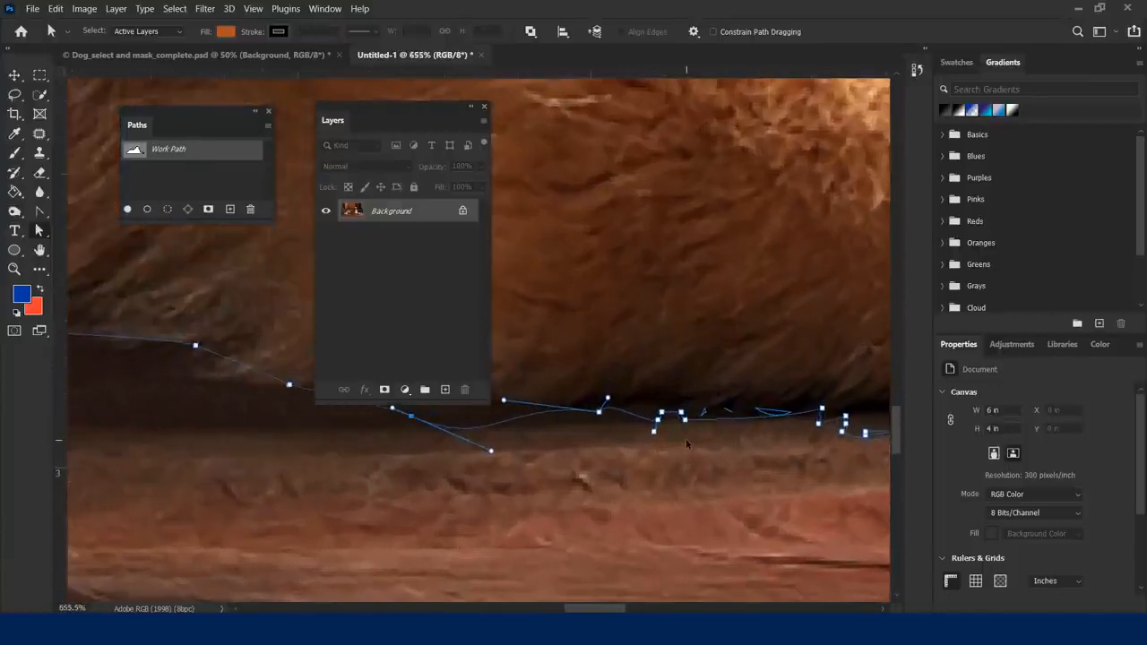
left_click(39, 216)
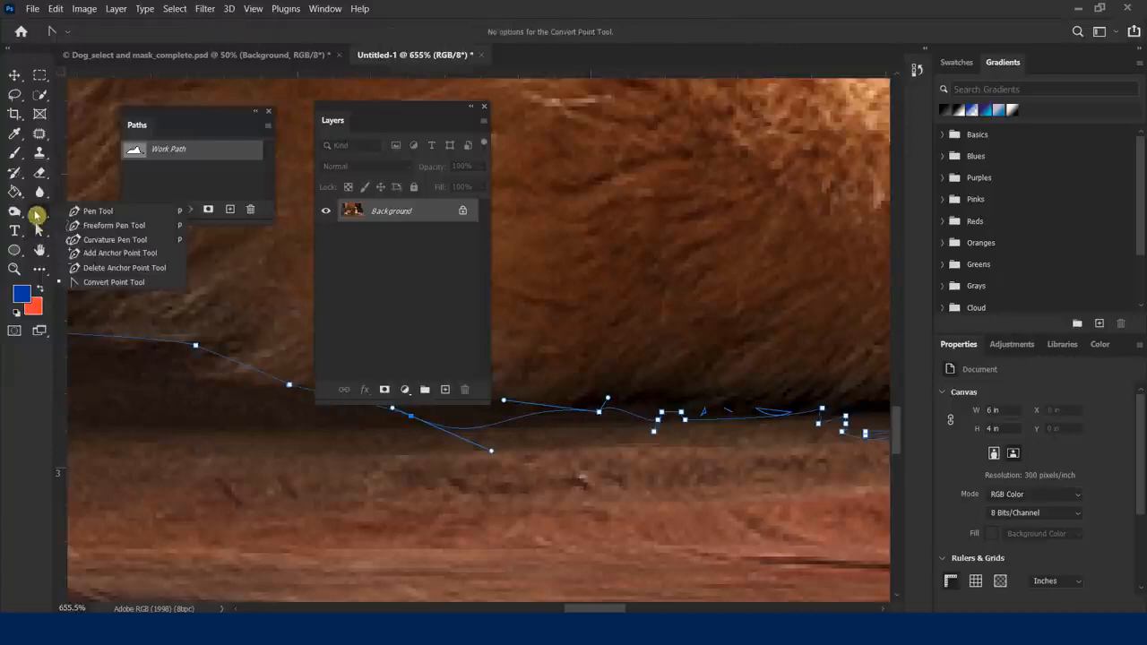
left_click(112, 269)
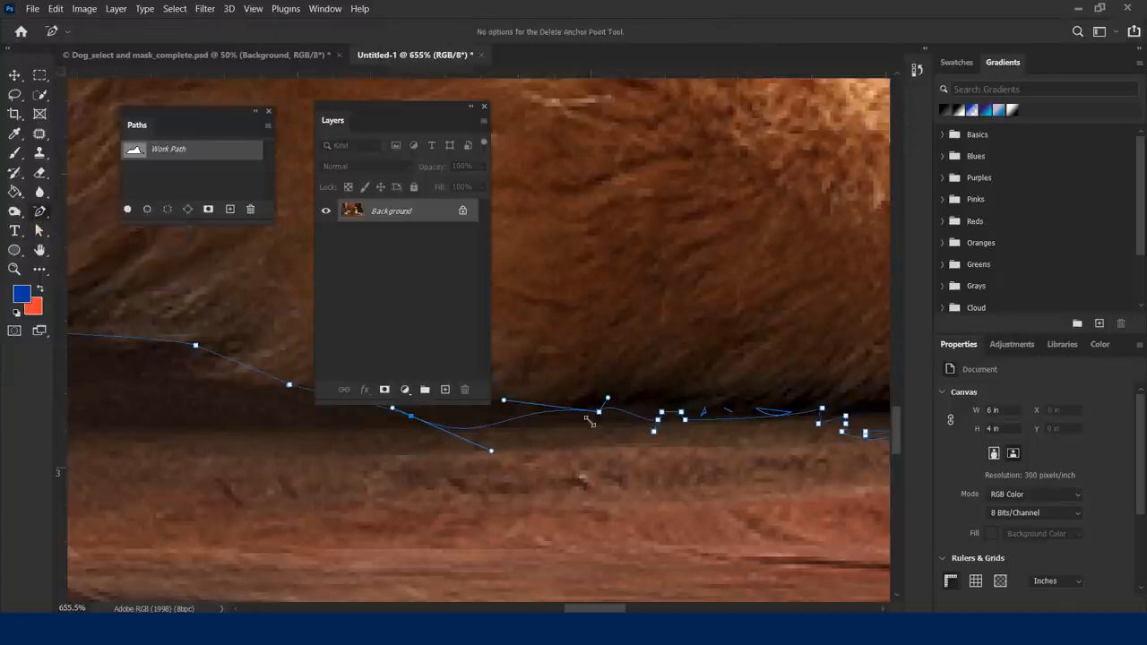
left_click(661, 415)
left_click(600, 413)
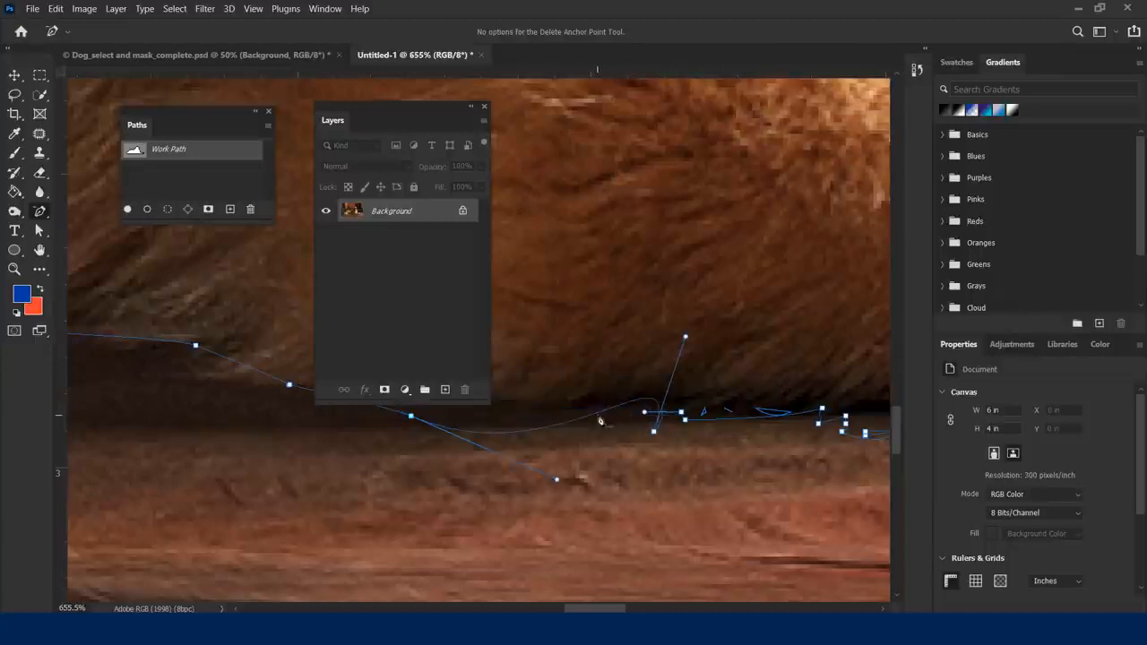
left_click(654, 433)
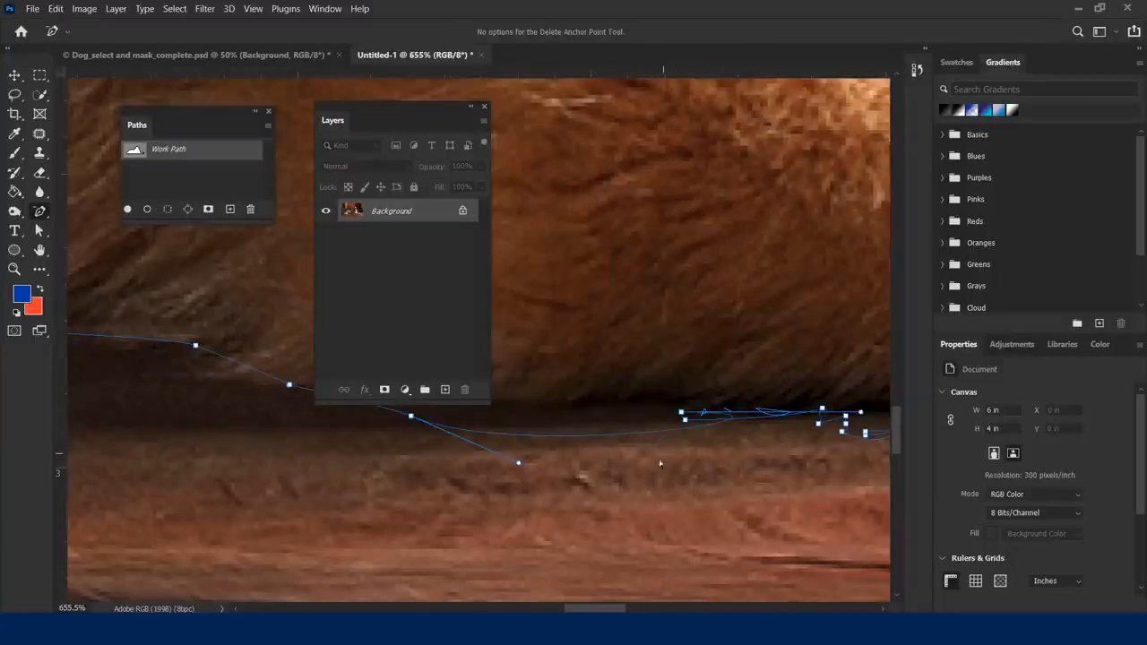
Step: Delete the surplus anchor points from the path below the chest and flatten the remaining curve with its direction handle
left_click(816, 416)
left_click(682, 413)
left_click(686, 420)
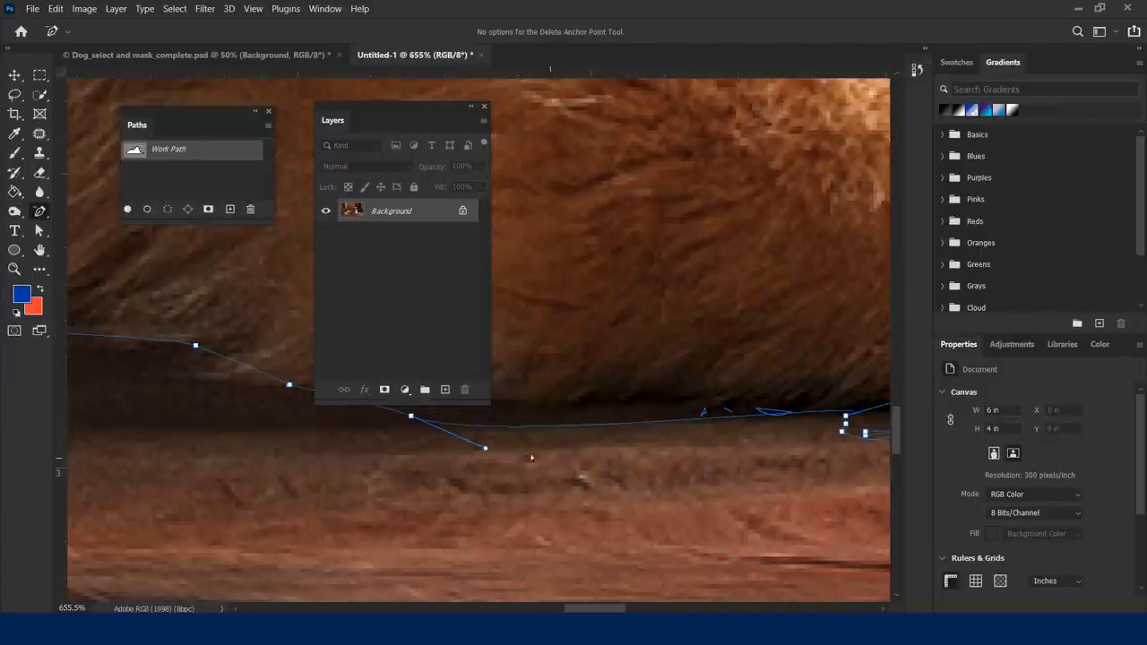
left_click_drag(486, 450, 508, 423)
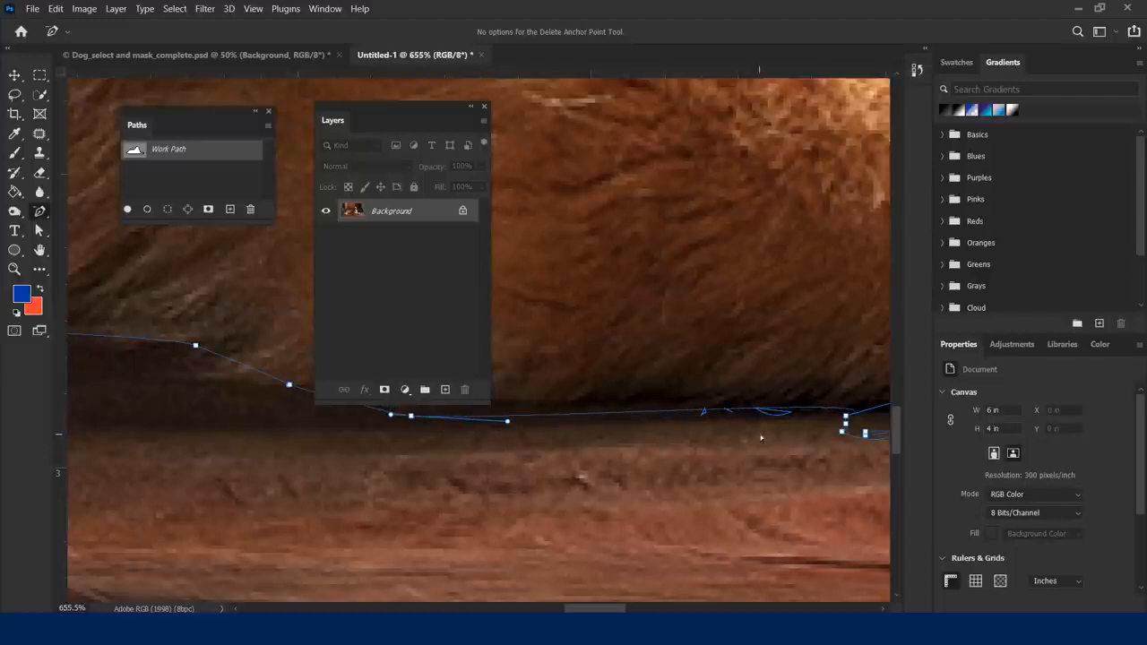
Step: Delete the jagged anchor points below the elbow and adjust the neighbouring direction handles to smooth that stretch of path
left_click_drag(732, 443, 502, 469)
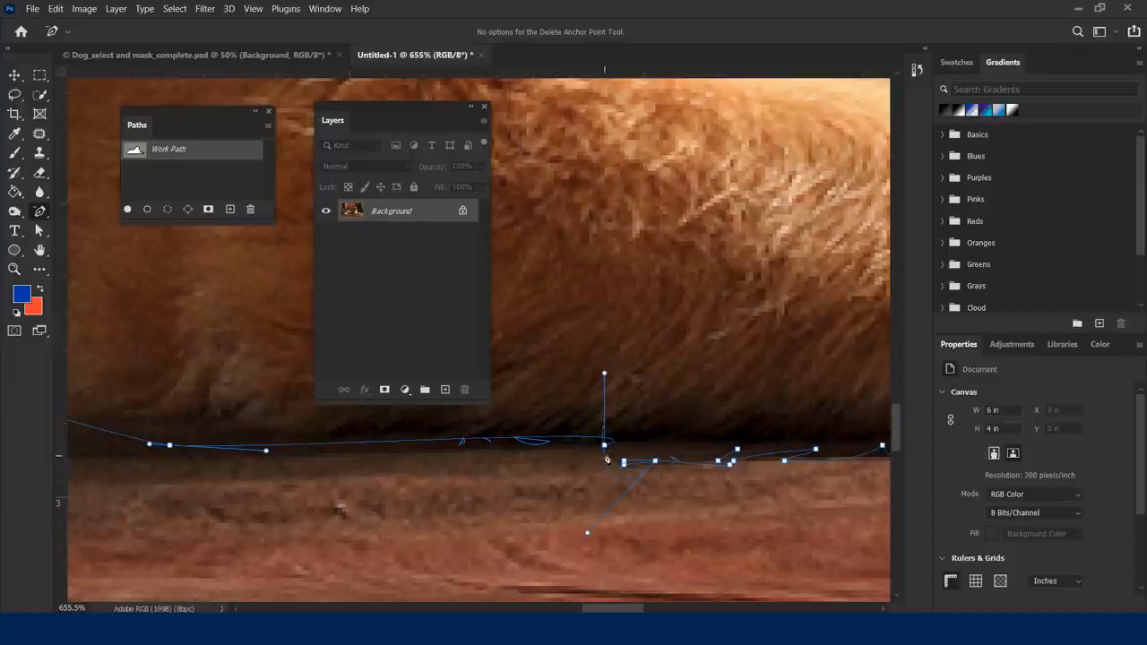
left_click(605, 448)
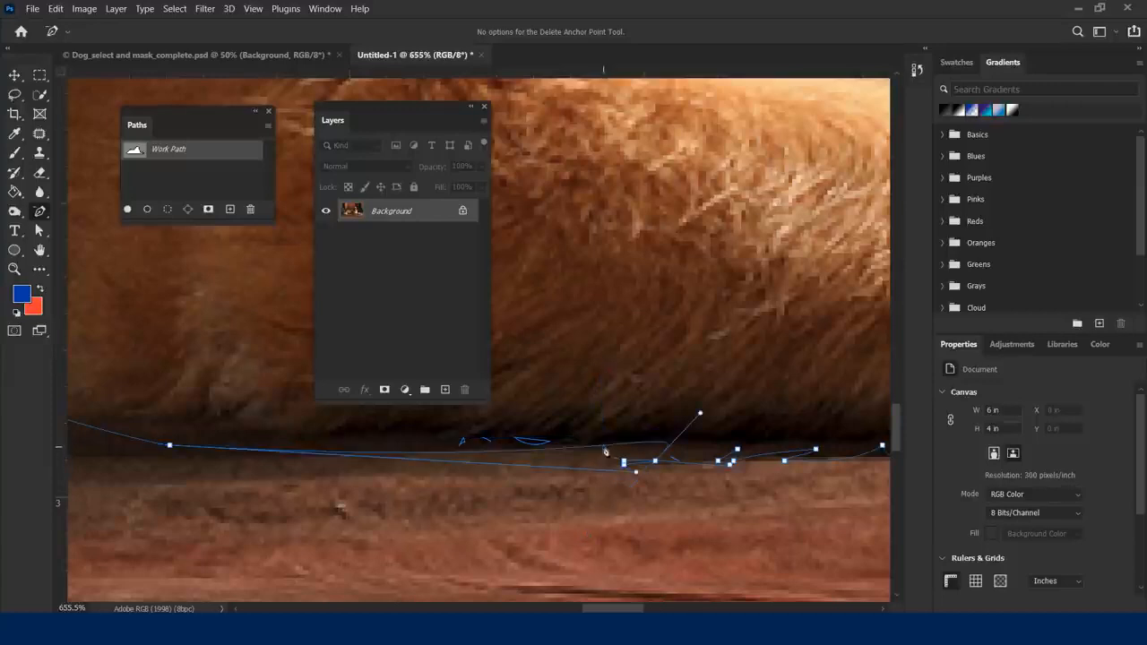
left_click(657, 467)
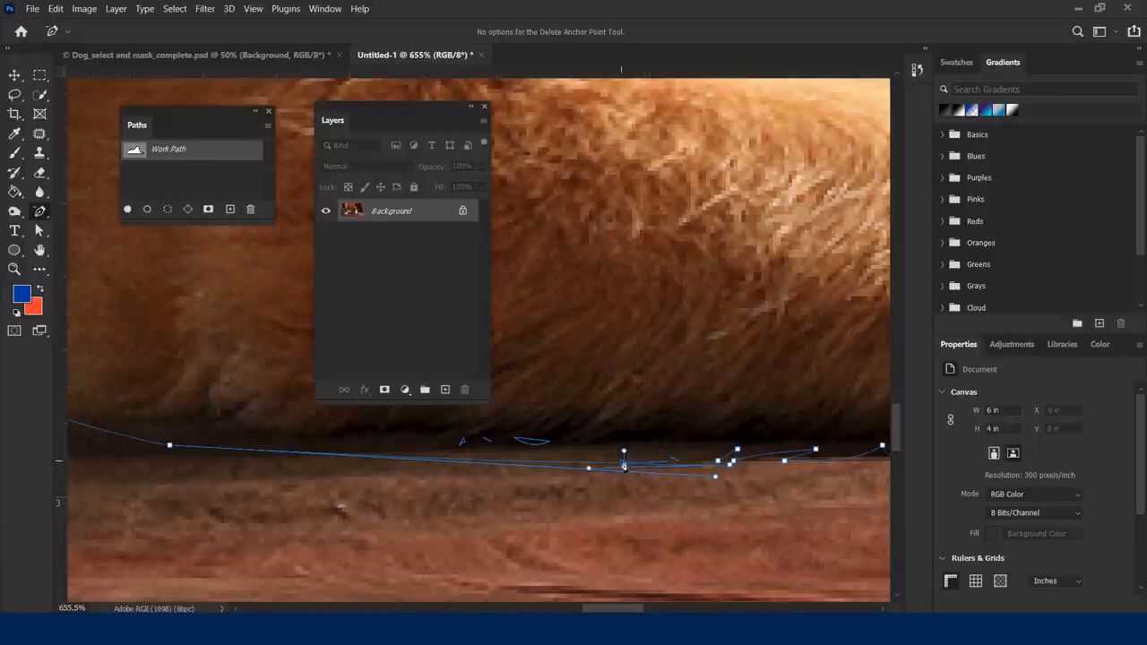
left_click(625, 464)
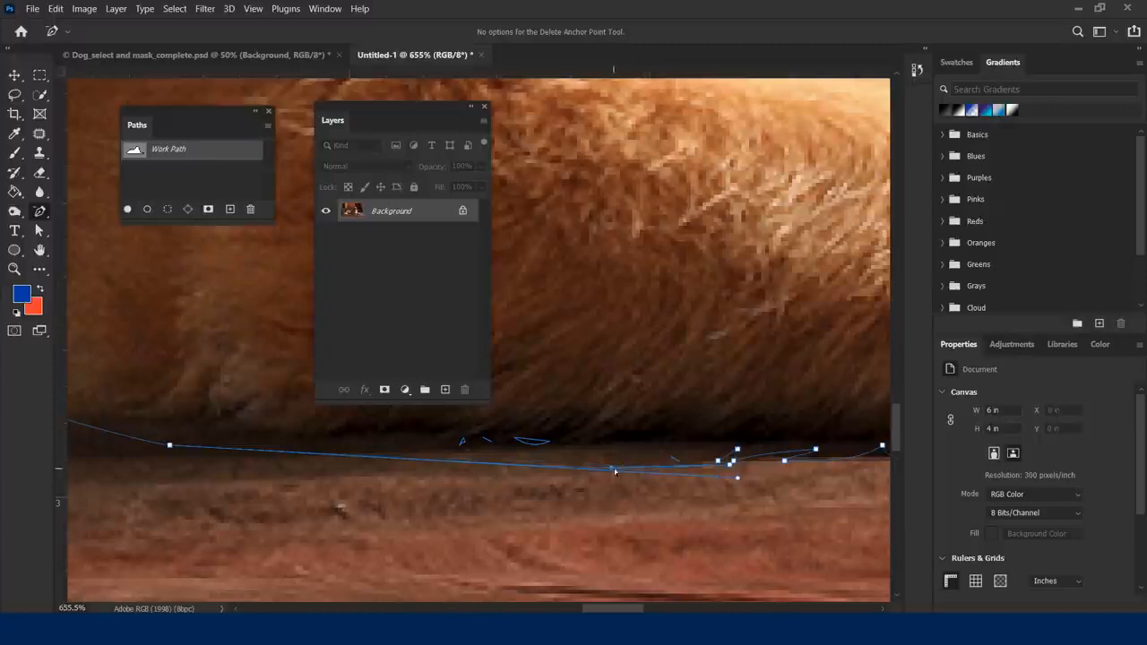
left_click_drag(738, 483, 446, 440)
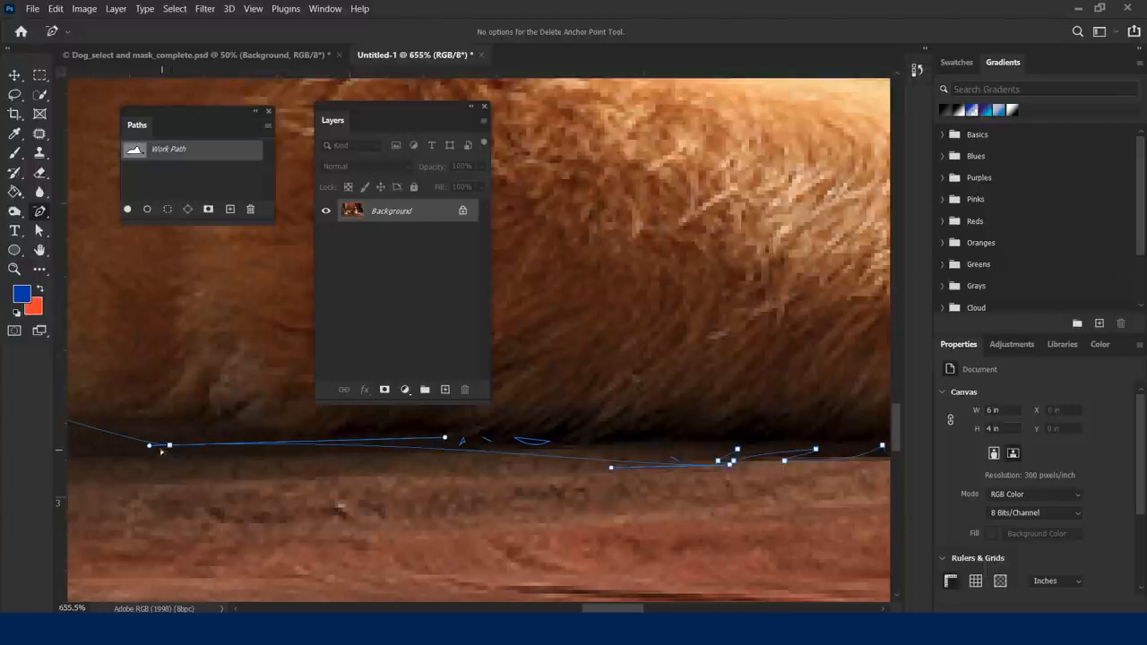
left_click_drag(447, 439, 304, 436)
left_click_drag(613, 468, 578, 484)
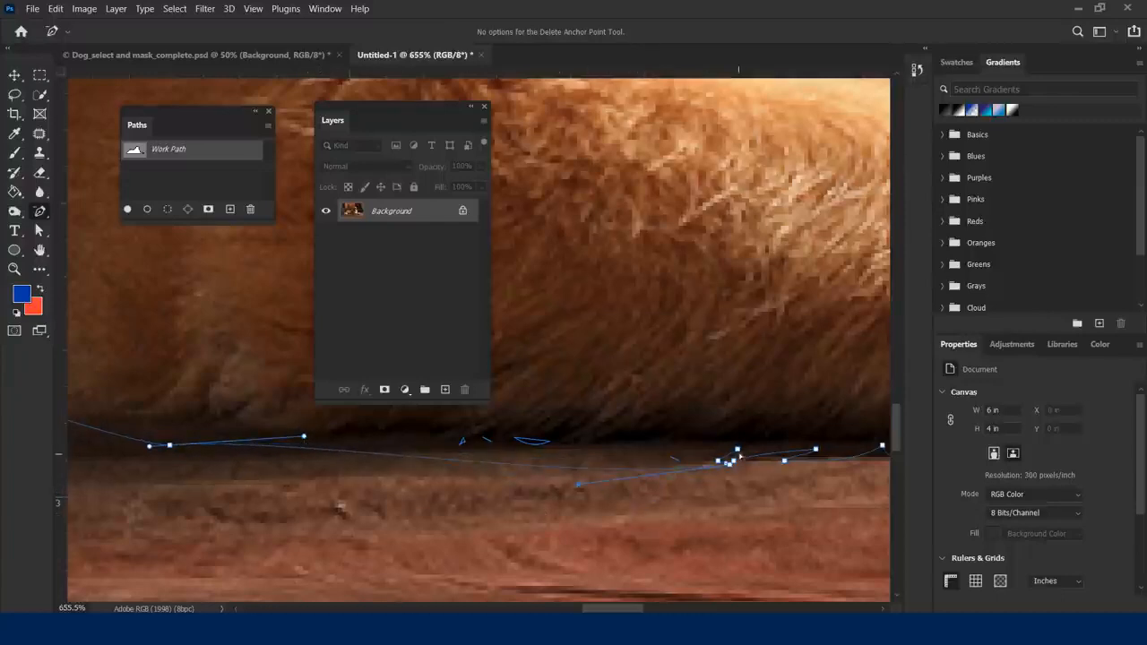
Step: Delete the clustered anchor points farther along the underside of the foreleg and flatten the resulting curve onto the fur edge
left_click_drag(738, 450, 743, 446)
left_click(718, 462)
left_click(730, 464)
left_click(735, 461)
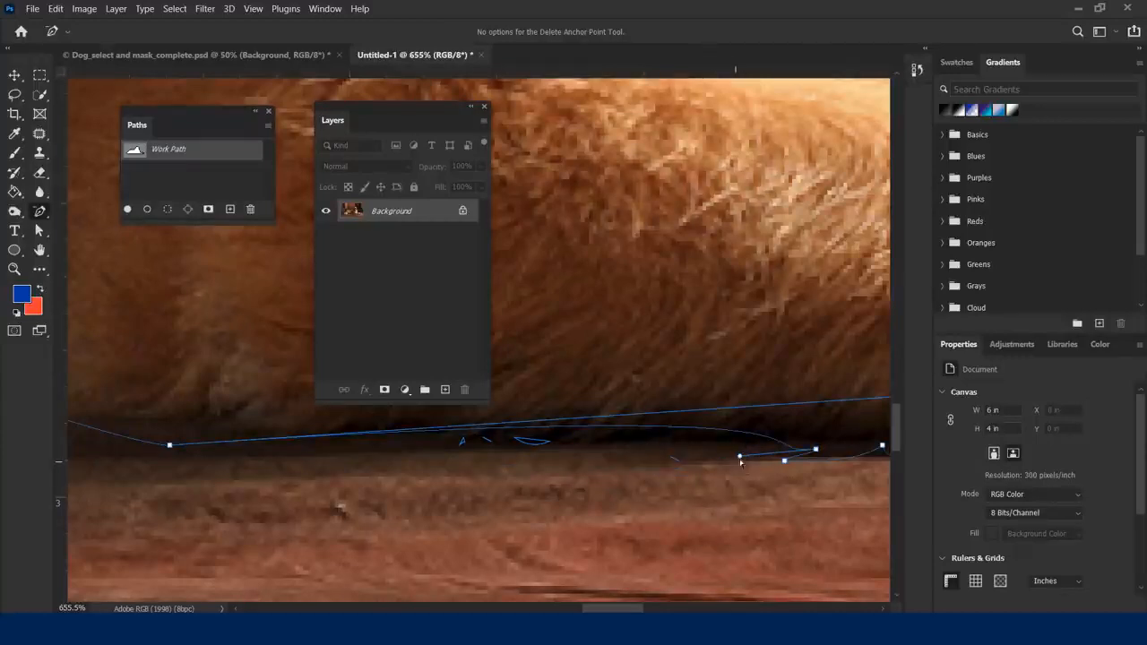
scroll(787, 452, "down", 1)
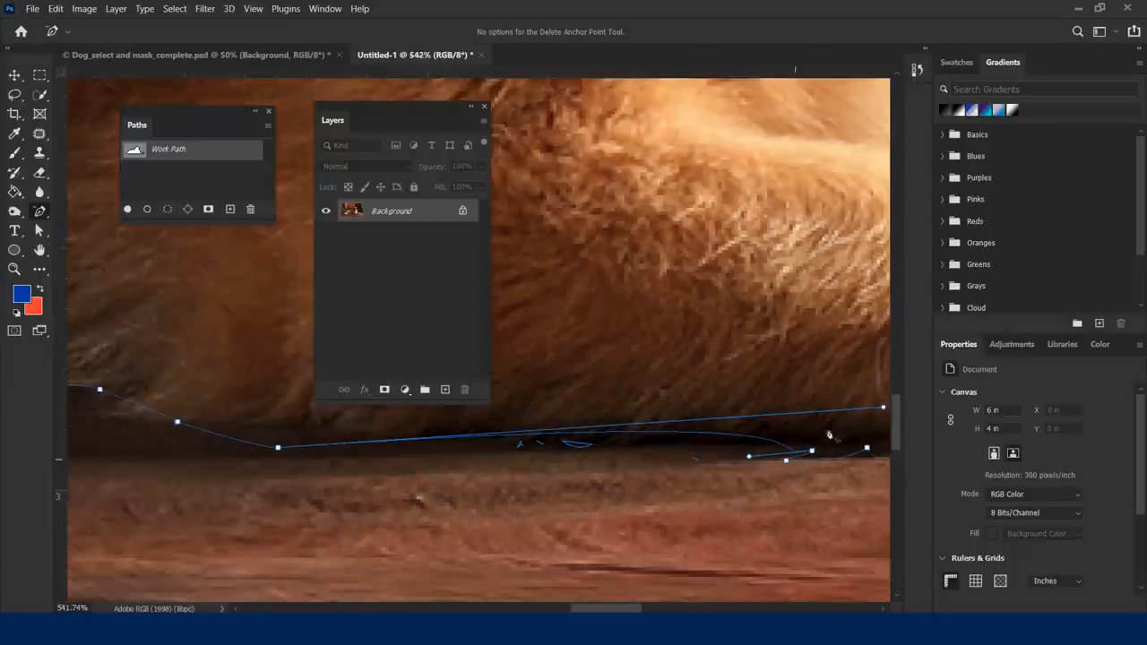
left_click(884, 410)
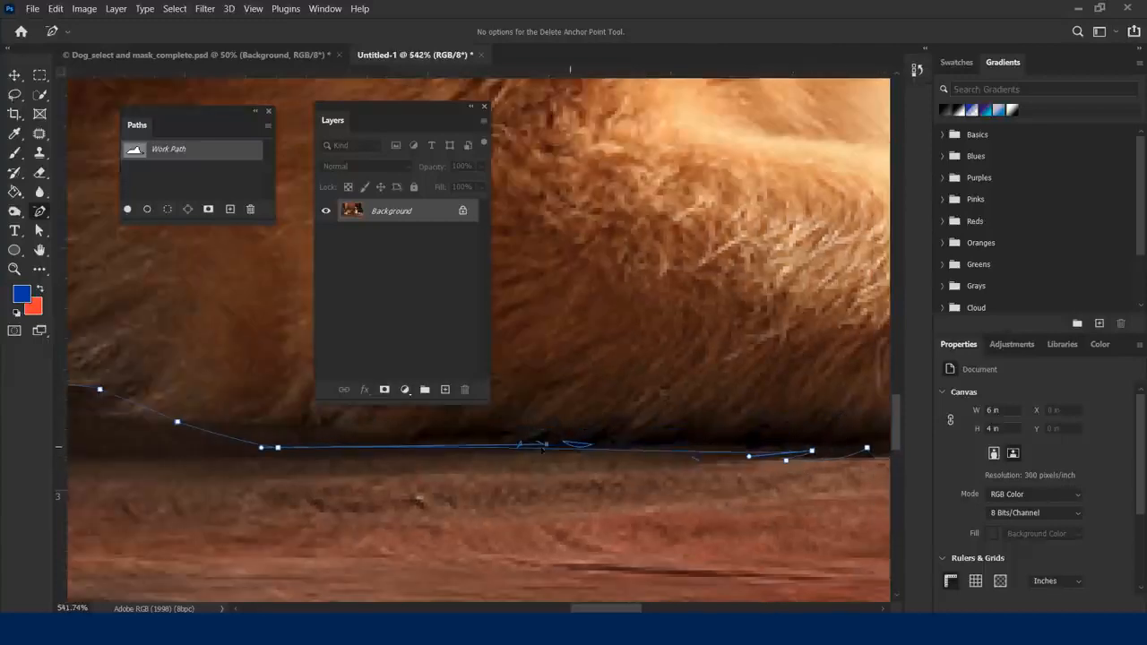
Step: Delete the small stray path fragments lying along the outline beneath the foreleg
left_click_drag(533, 432, 593, 450)
key("Delete")
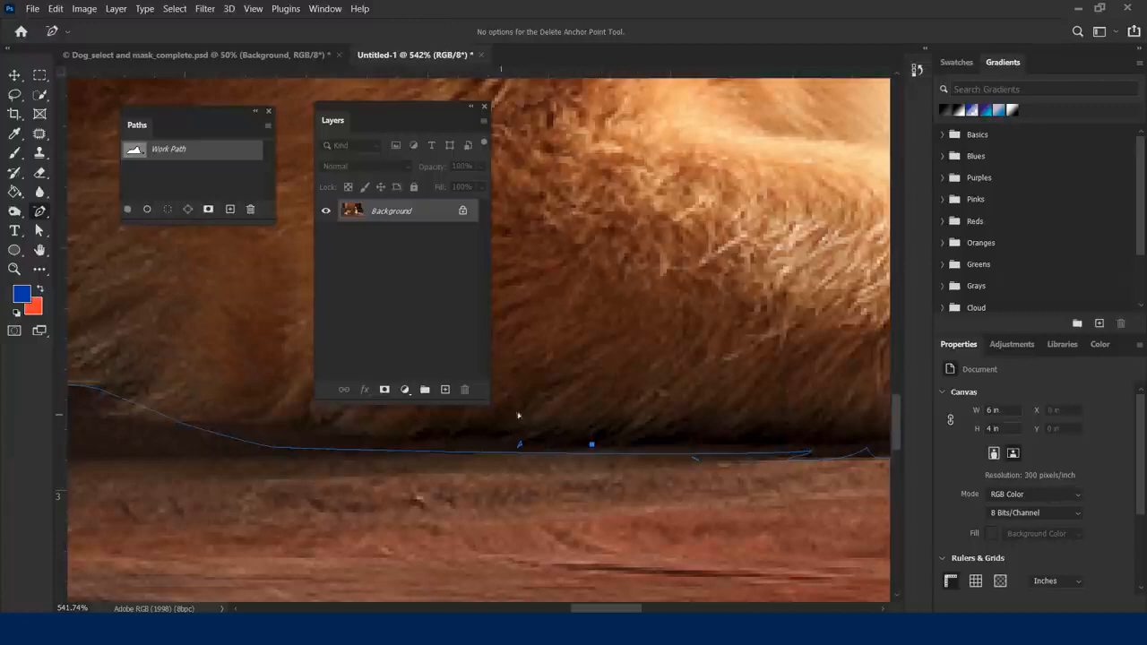
left_click(518, 444)
left_click(591, 444)
Step: Clean up the hooked bend in the path beneath the foreleg by repositioning its anchor points and handles along the fur edge
scroll(610, 448, "down", 2)
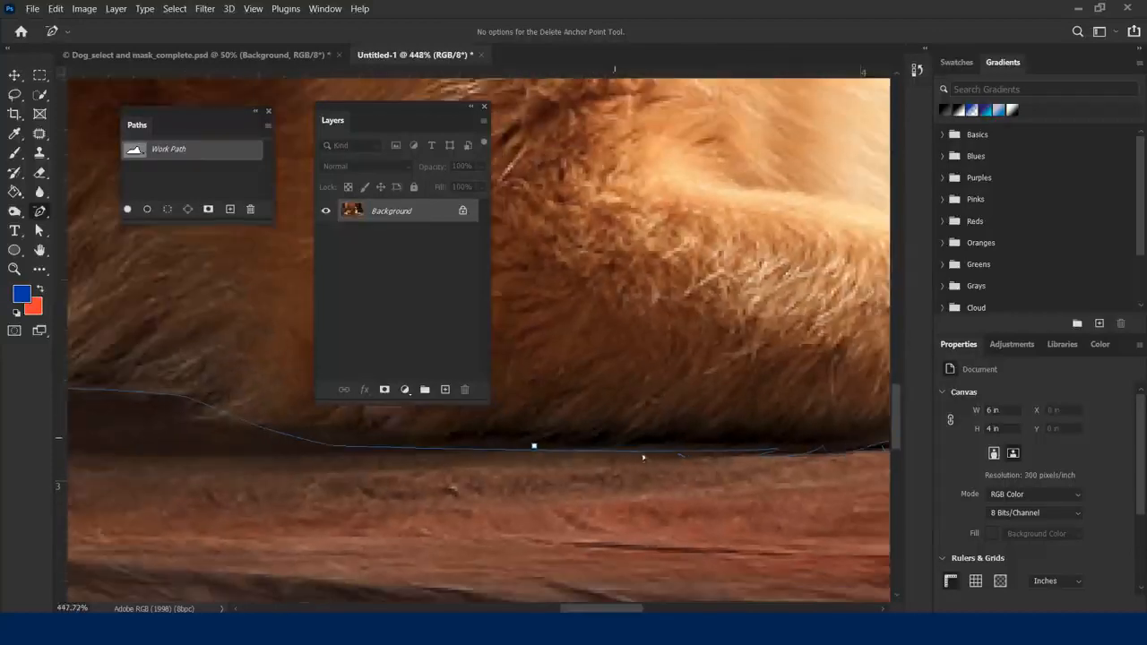
left_click(774, 457)
left_click(757, 459)
left_click_drag(778, 450, 730, 447)
left_click_drag(778, 478, 777, 450)
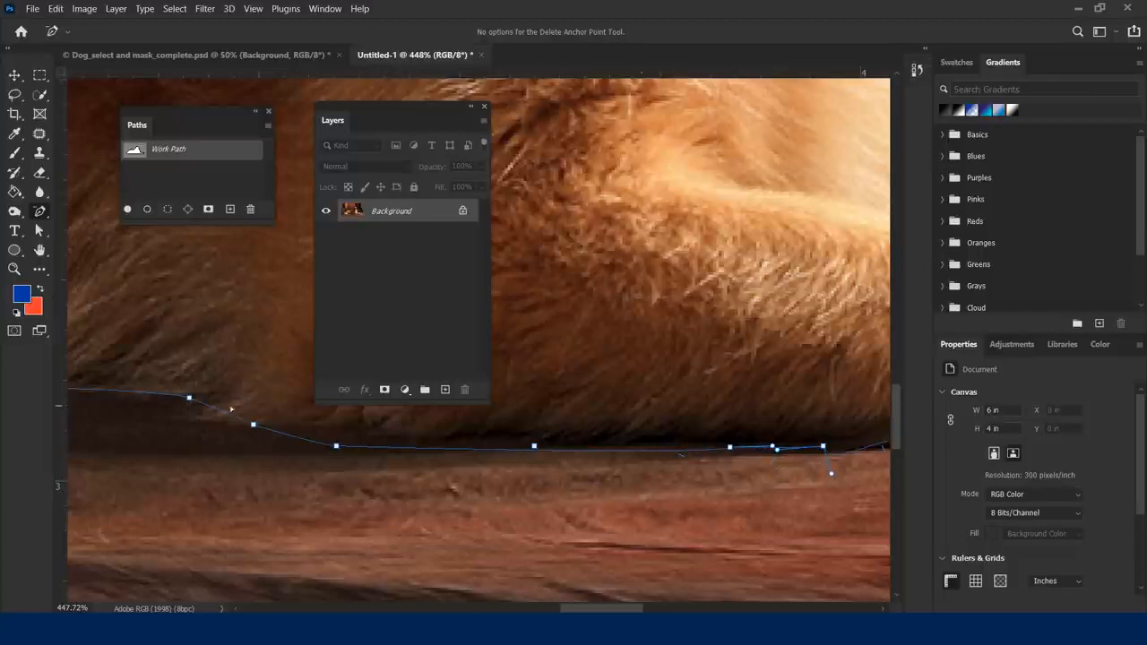
Step: Reposition the anchor points below the chest with the Direct Selection tool so the path follows the fur edge
scroll(238, 413, "down", 5)
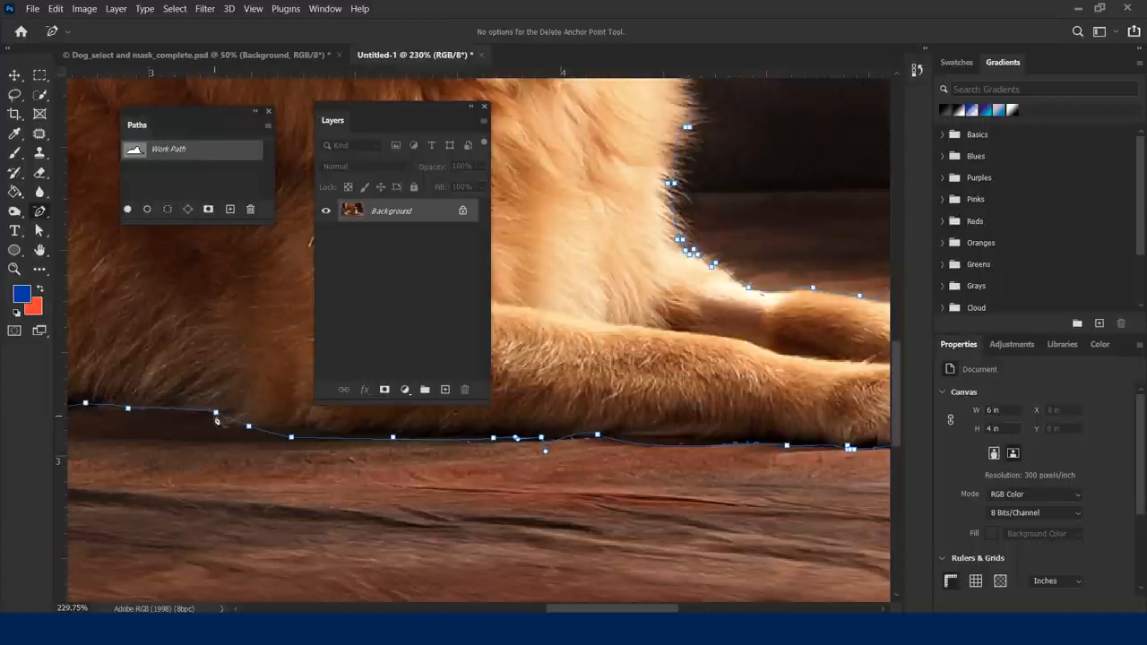
key("a")
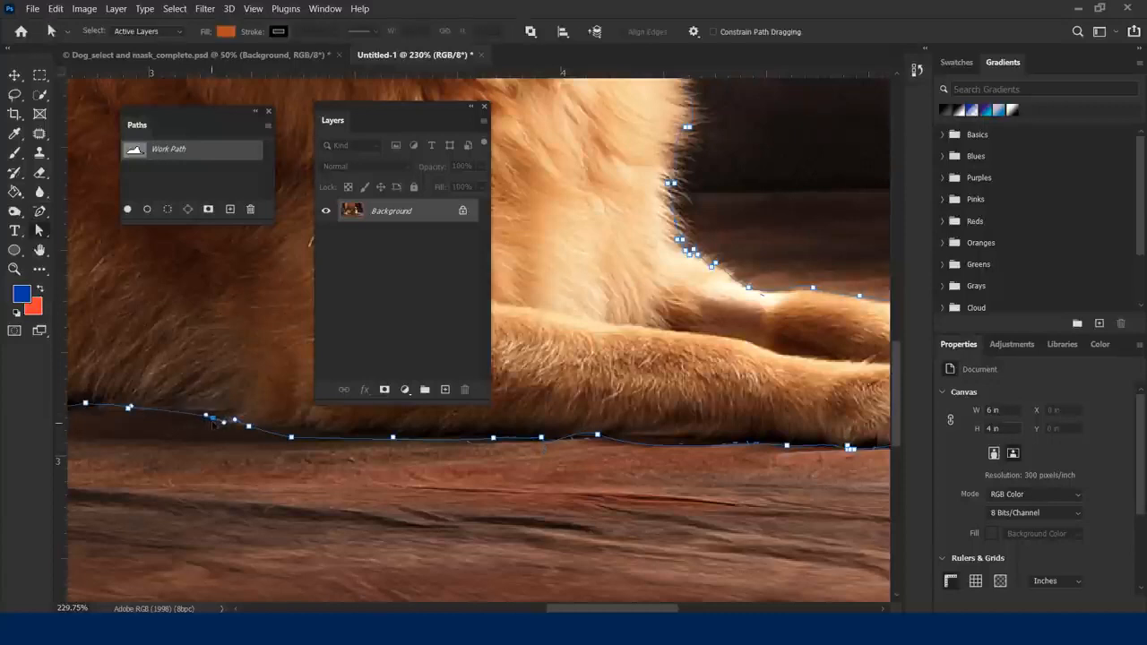
left_click_drag(292, 440, 293, 434)
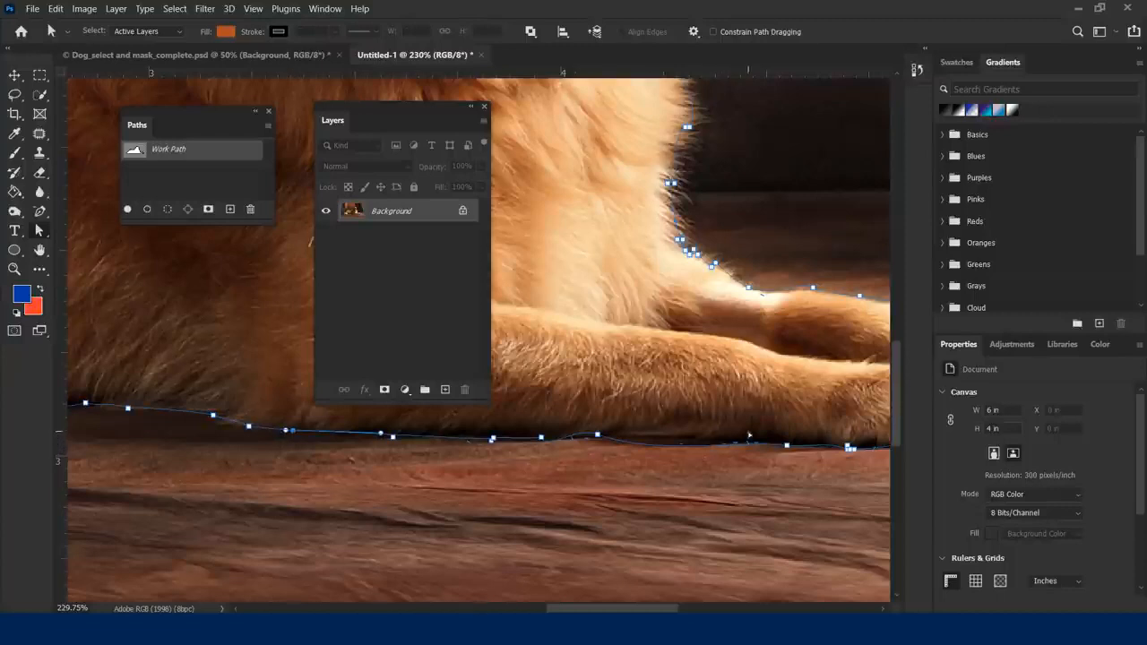
Step: Adjust the path's anchor points around both front paws and move Layers off the dog's chest
left_click_drag(752, 466, 573, 481)
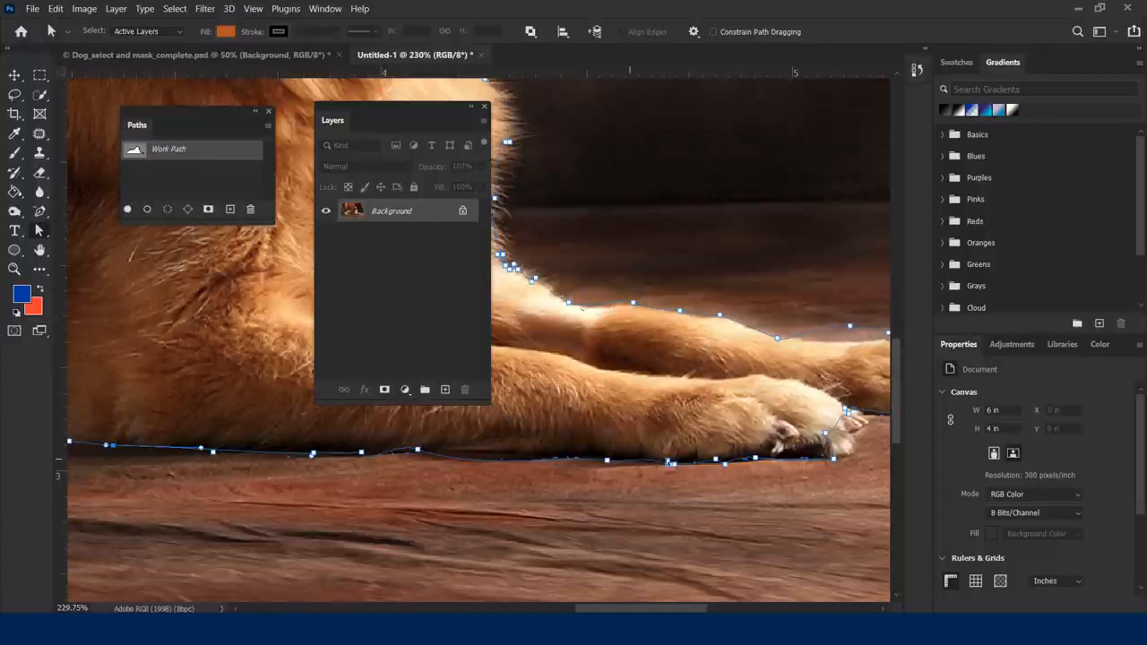
left_click_drag(792, 502, 591, 559)
left_click_drag(648, 385, 675, 400)
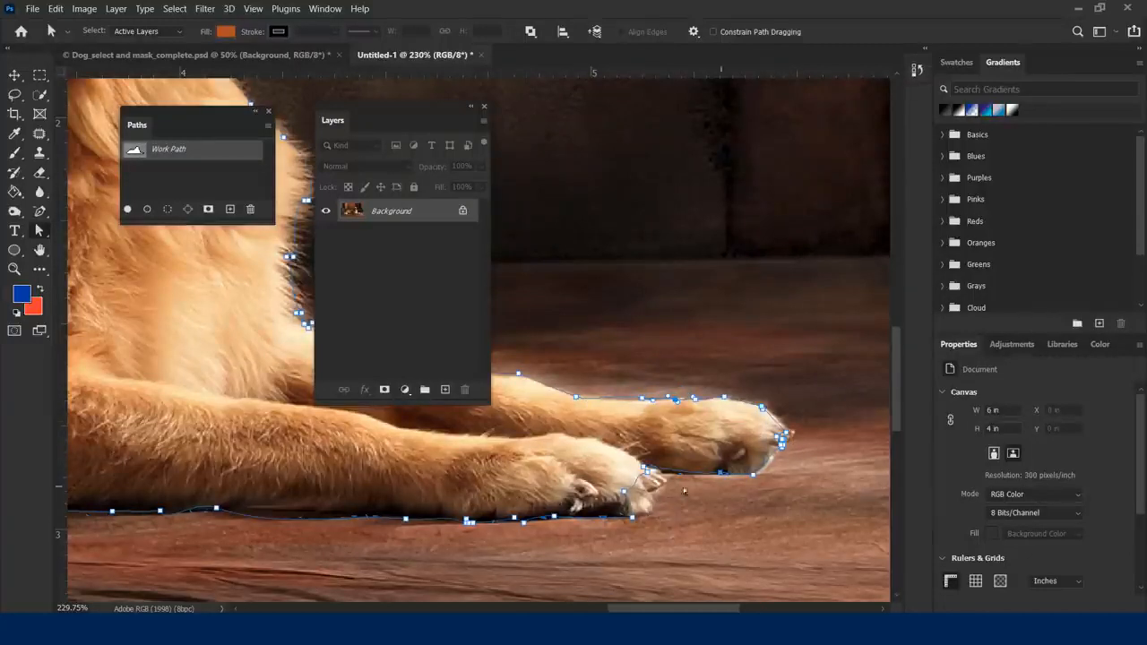
left_click_drag(648, 471, 640, 498)
left_click_drag(392, 113, 709, 209)
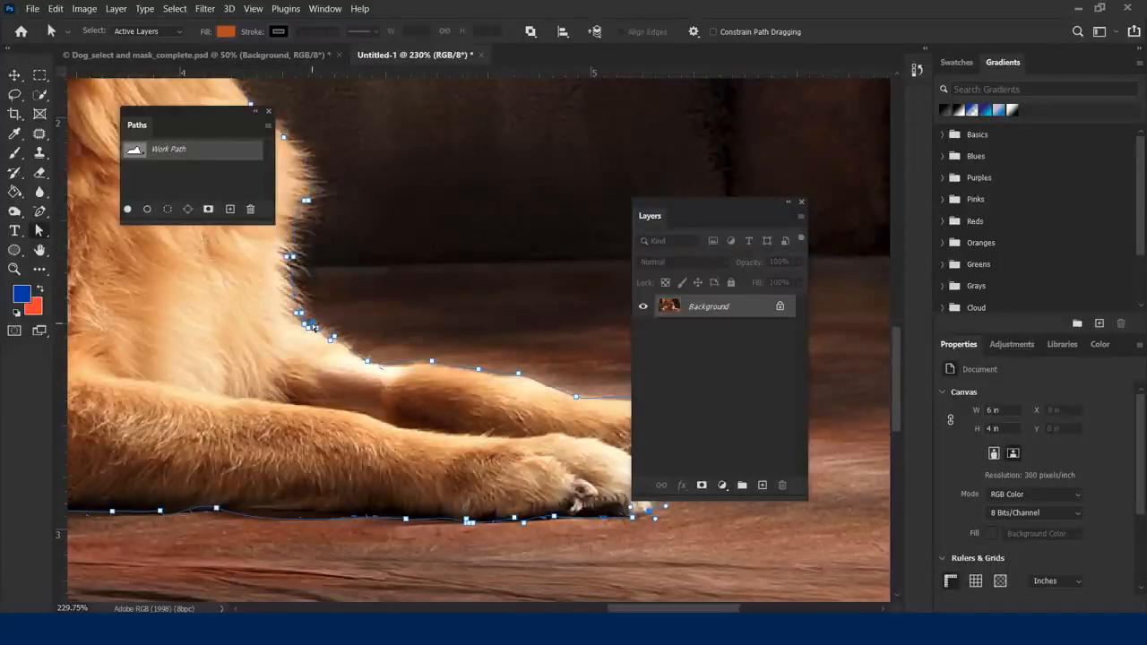
Step: Load the dog's work path as a selection and deselect the path so only the selection outline is displayed
scroll(313, 325, "down", 10)
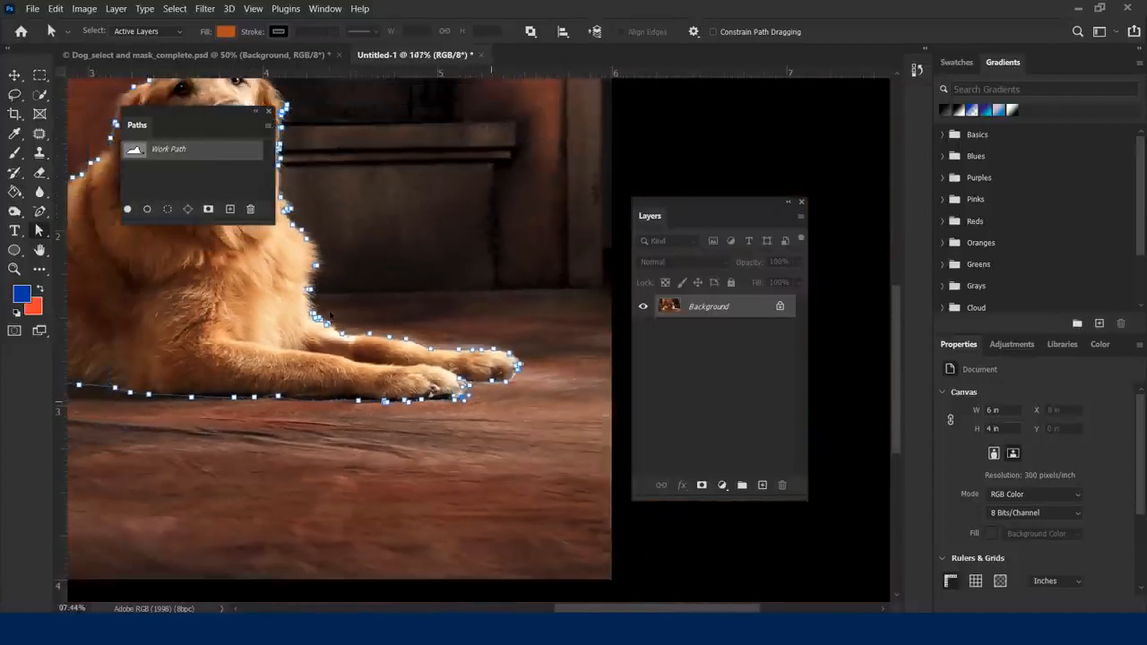
scroll(332, 311, "down", 1)
left_click_drag(286, 351, 513, 389)
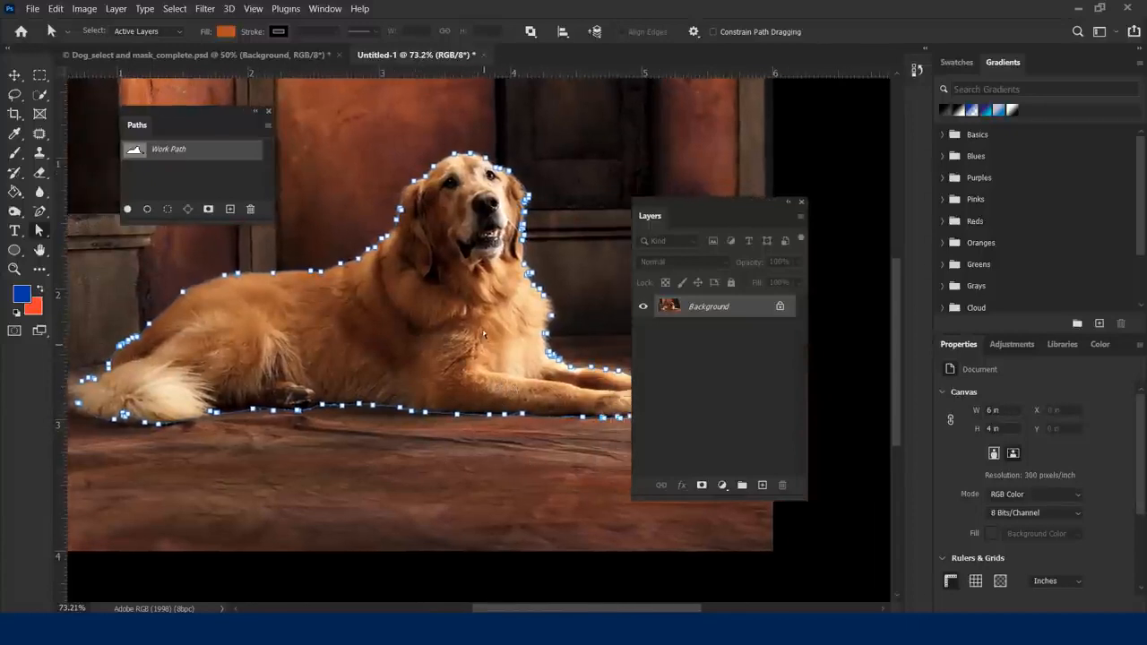
left_click(157, 124)
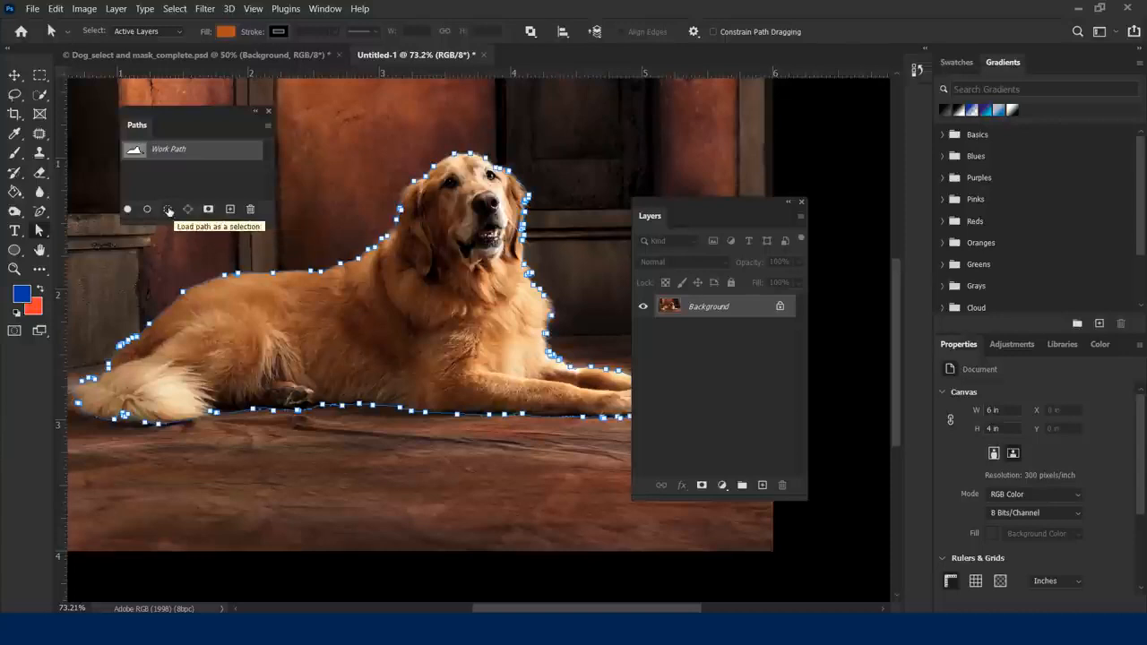
left_click(169, 210)
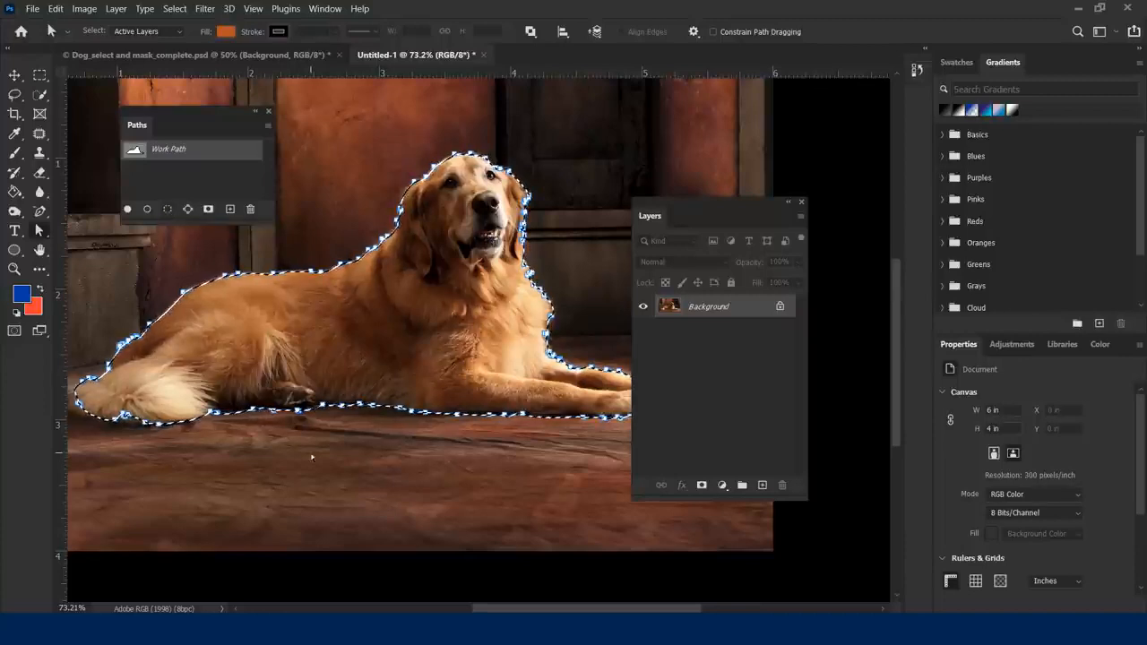
left_click(220, 177)
left_click(213, 175)
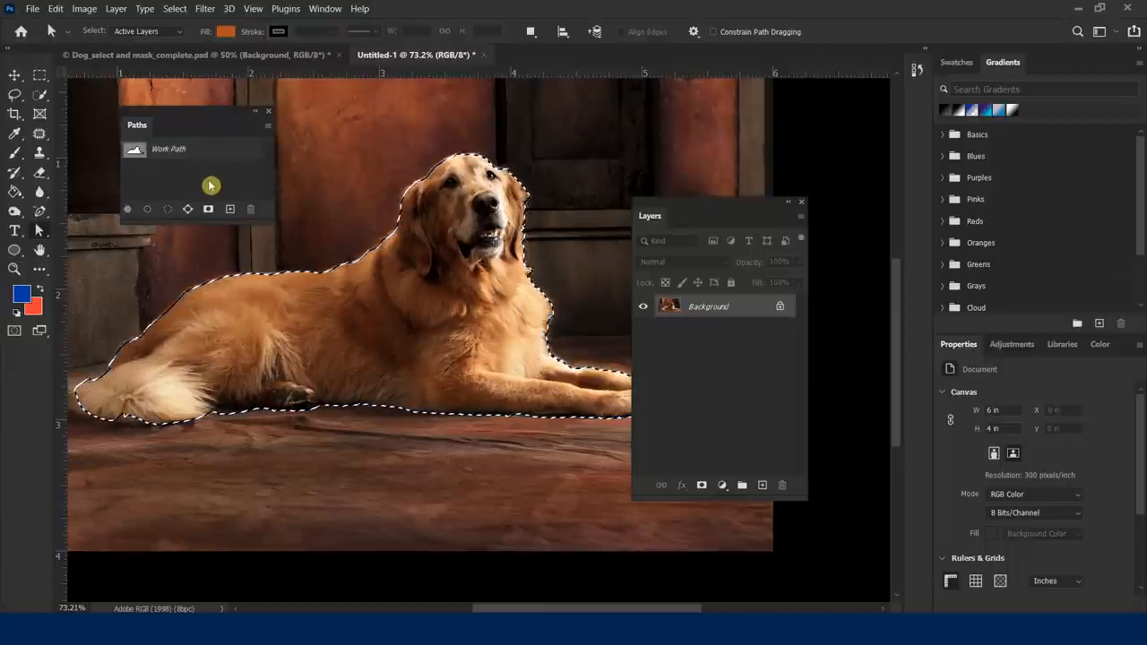
left_click(222, 184)
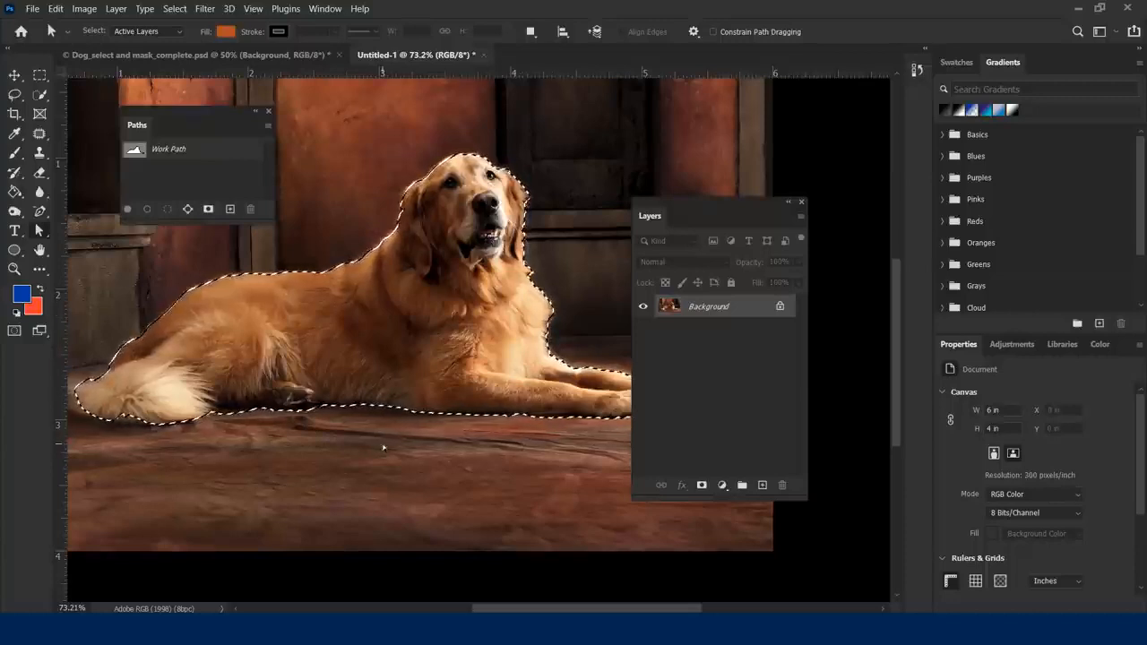
Step: Examine the masked Black & White layer in Dog_select and mask_complete.psd and return to the Untitled-1 document
left_click(251, 65)
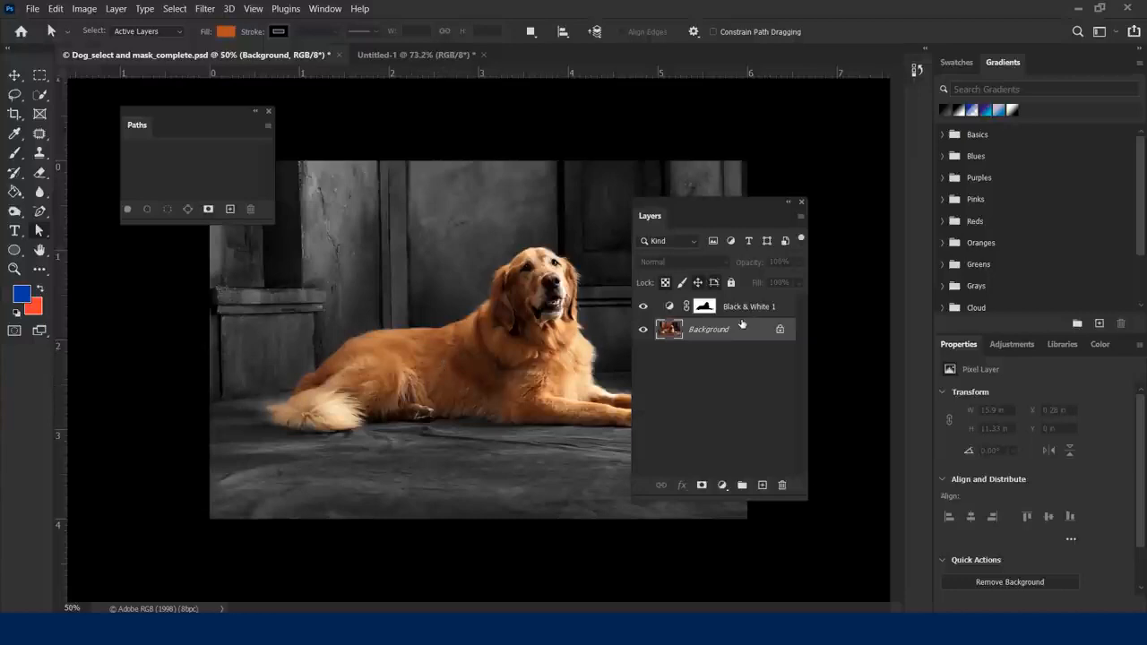
left_click(410, 54)
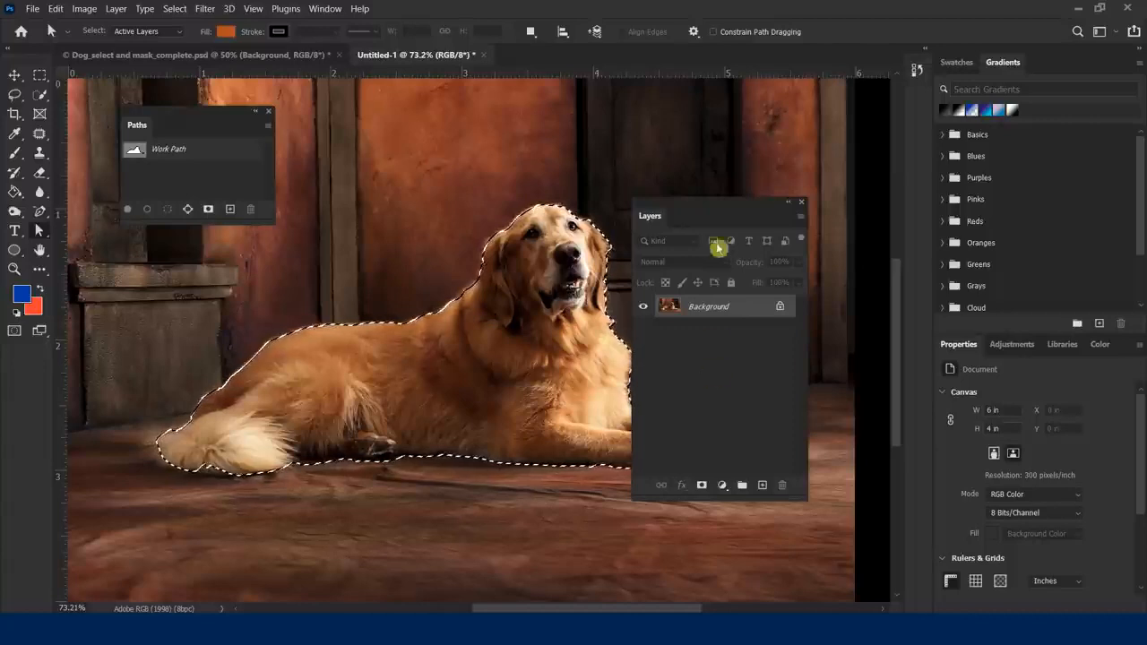
Step: Move Layers clear of the dog's chest and save the selection as a new channel named Dog Selection
left_click_drag(707, 209, 794, 211)
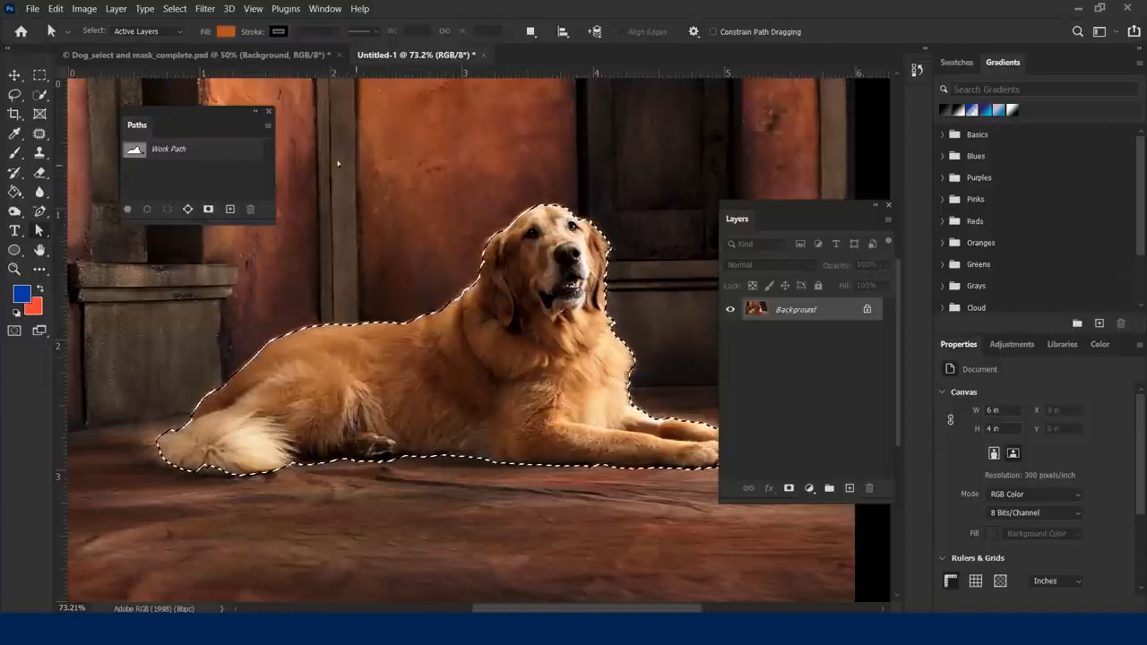
left_click(173, 11)
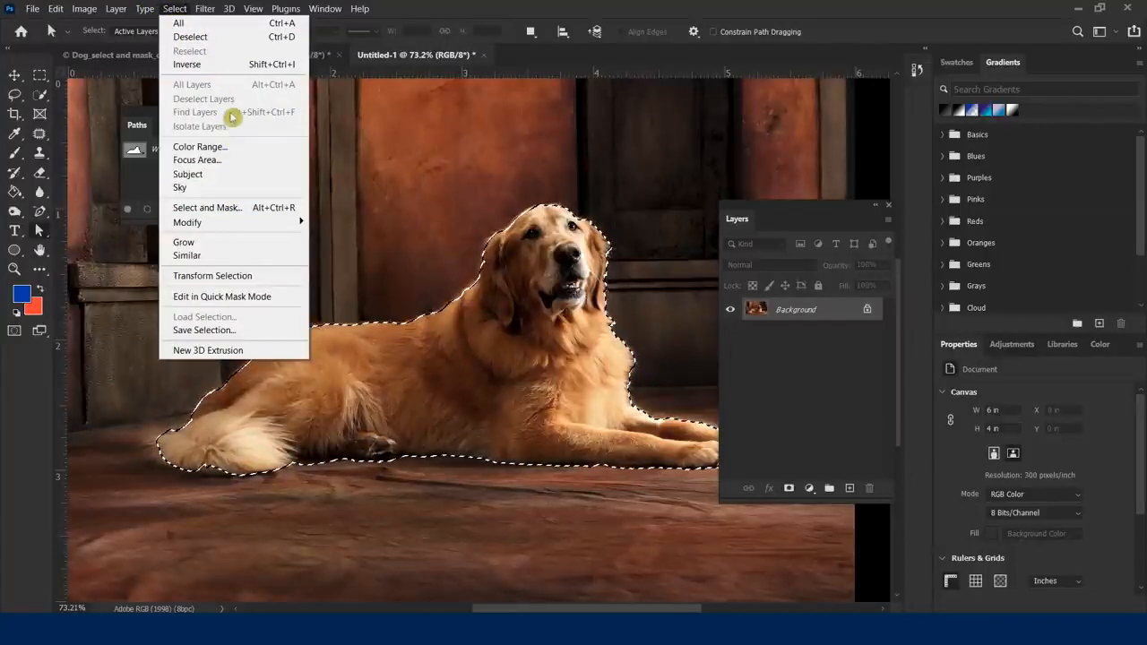
left_click(235, 331)
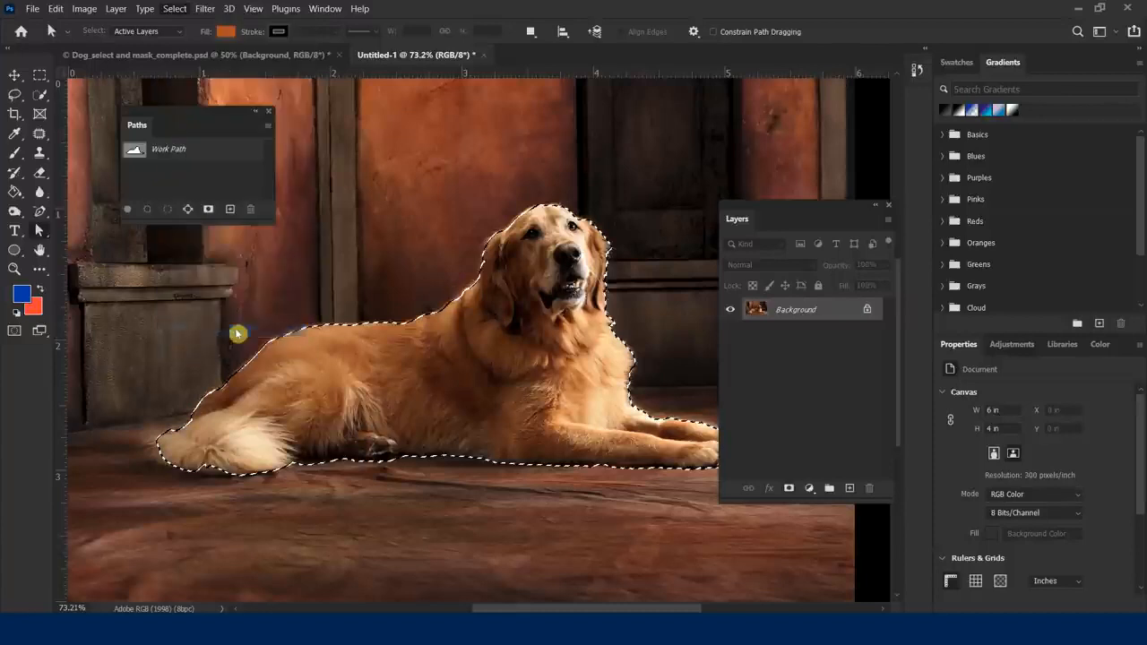
type("Dog Selection")
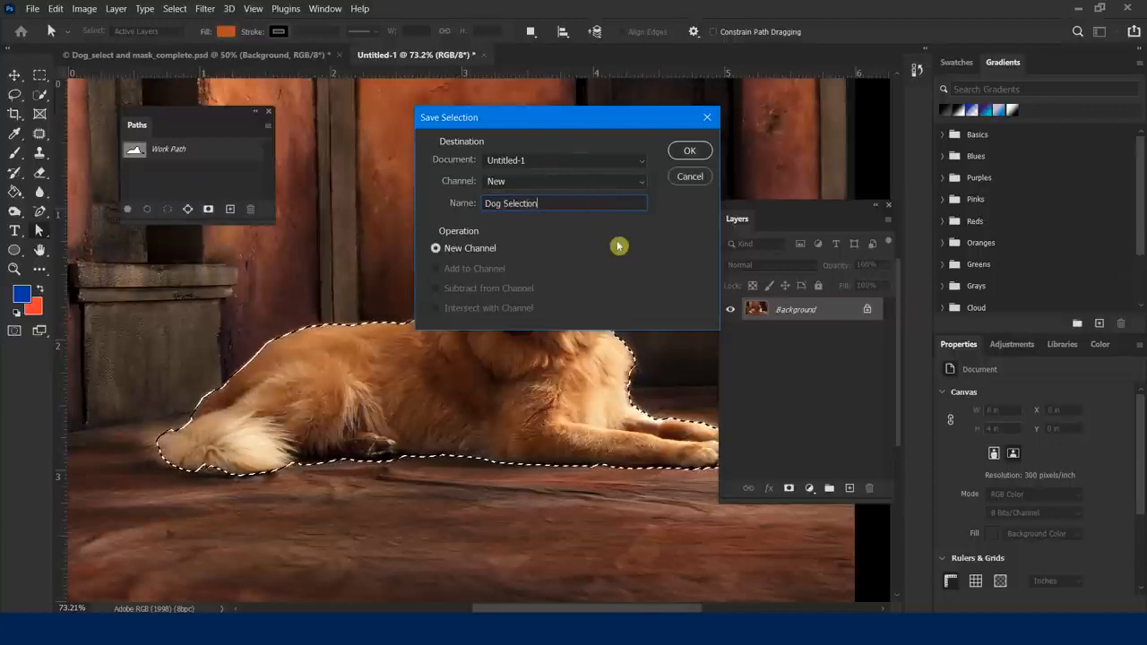
left_click(696, 152)
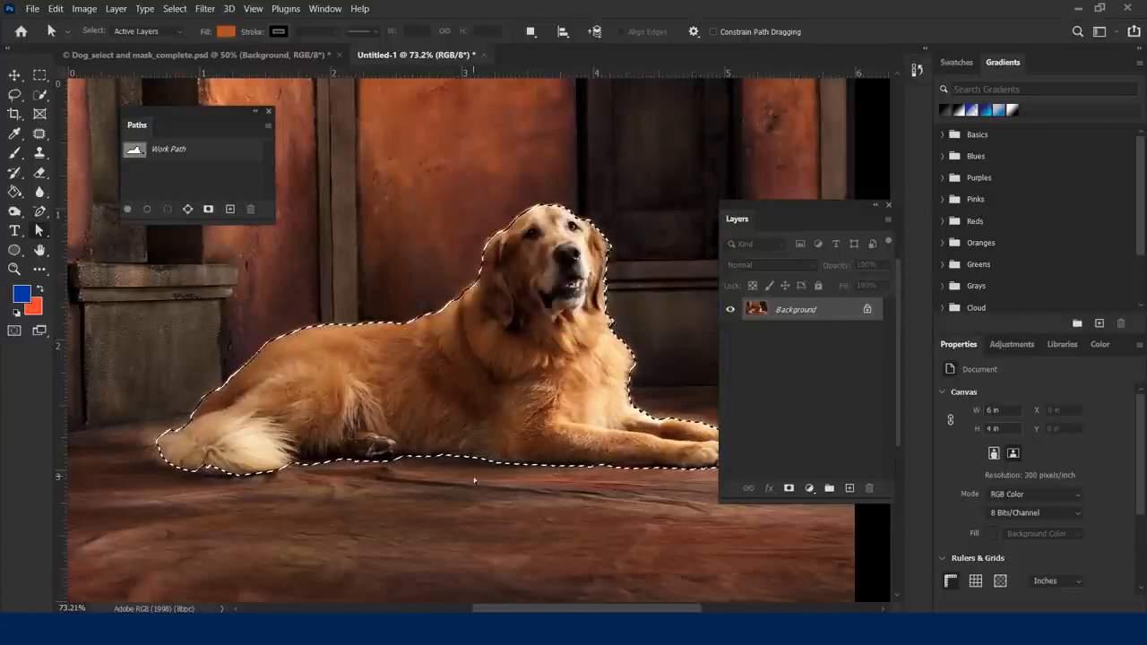
Step: Deselect the dog and load the saved Dog Selection channel as a new selection
key("ctrl+d")
left_click(173, 9)
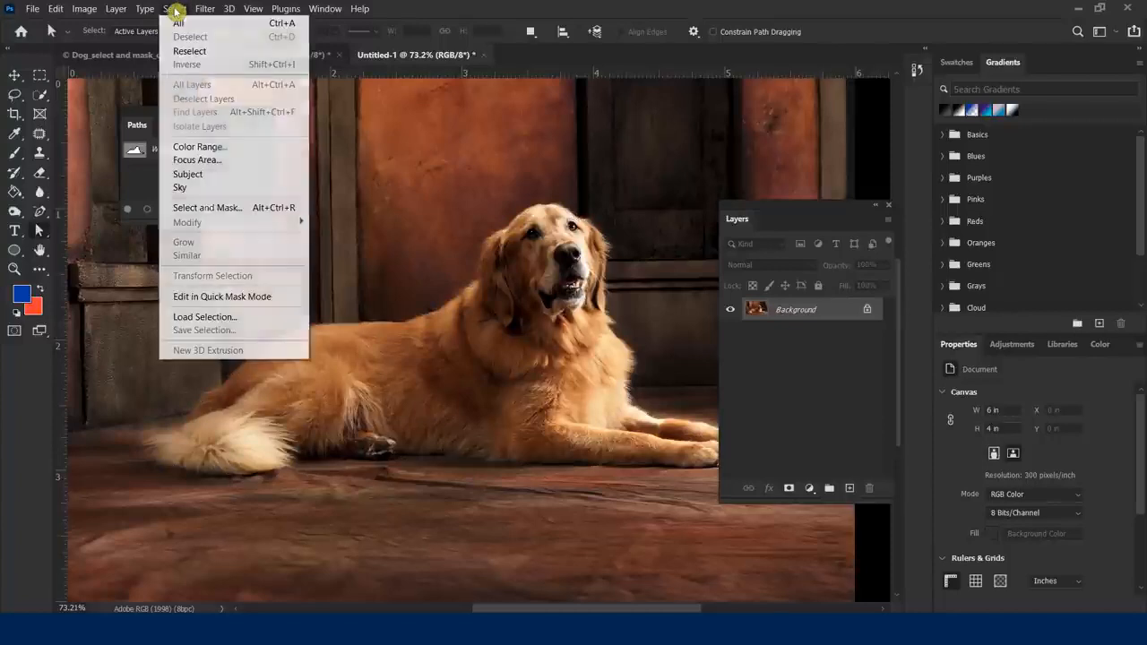
left_click(291, 317)
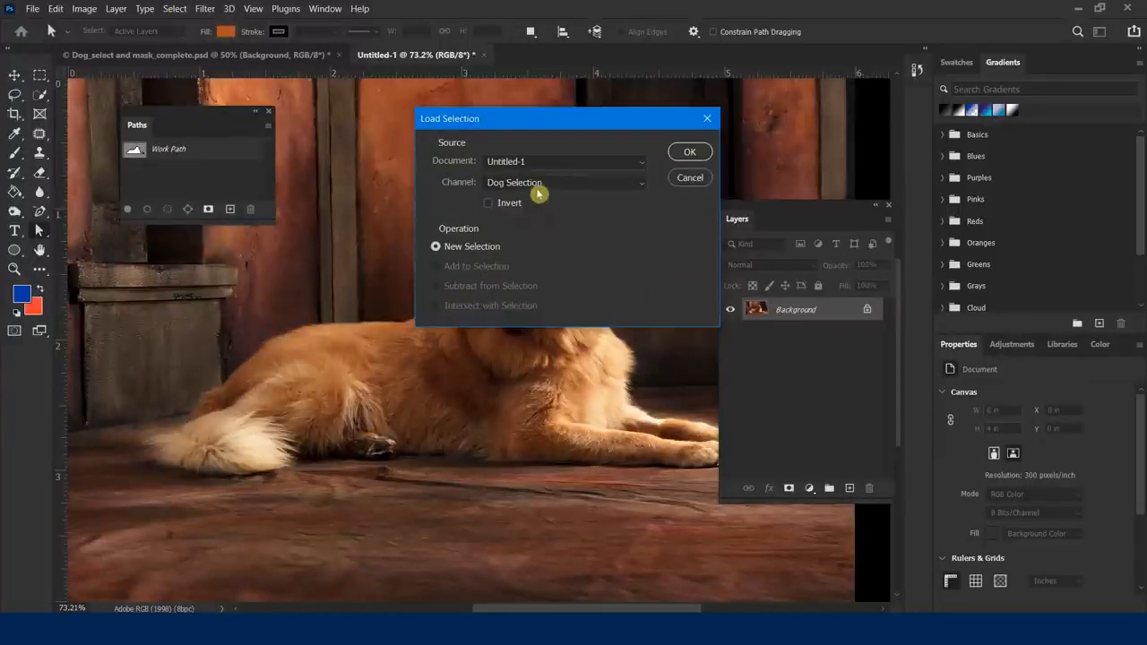
left_click(689, 152)
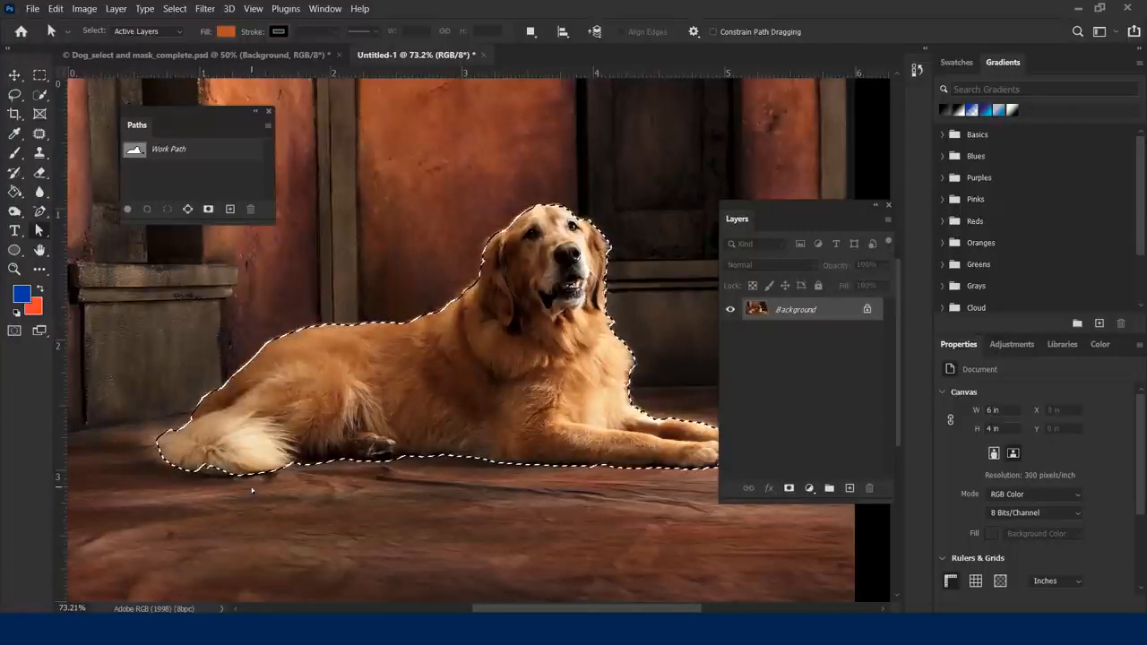
Step: Open the dog selection in the Select and Mask workspace and review its edge detection, global refinement and output settings
left_click(169, 121)
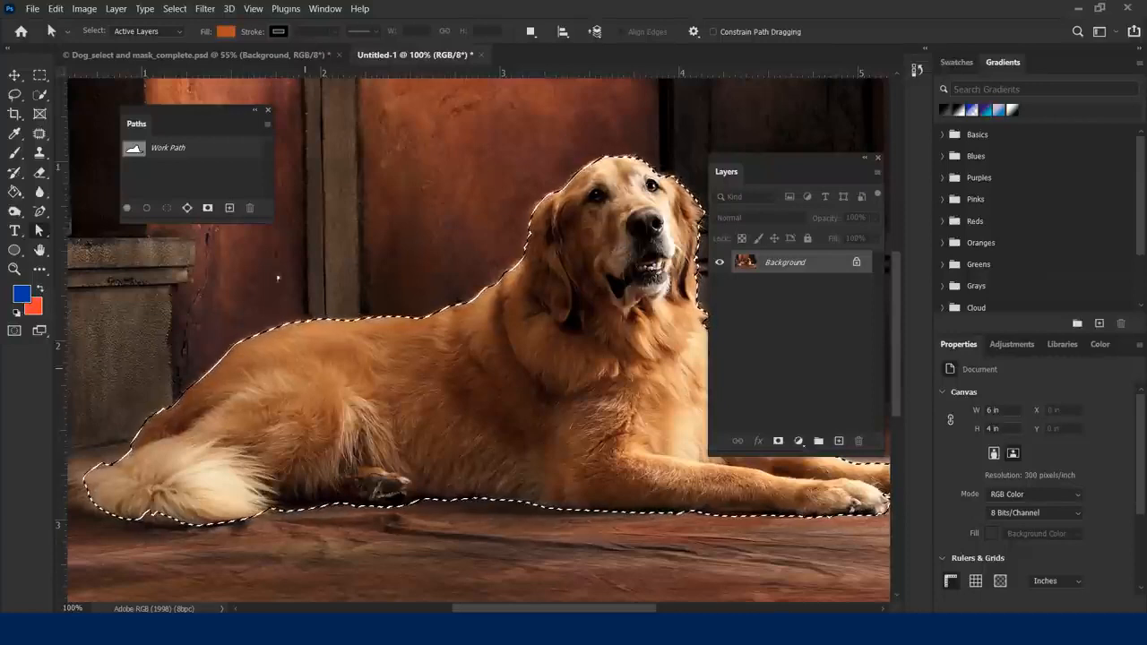
left_click(174, 8)
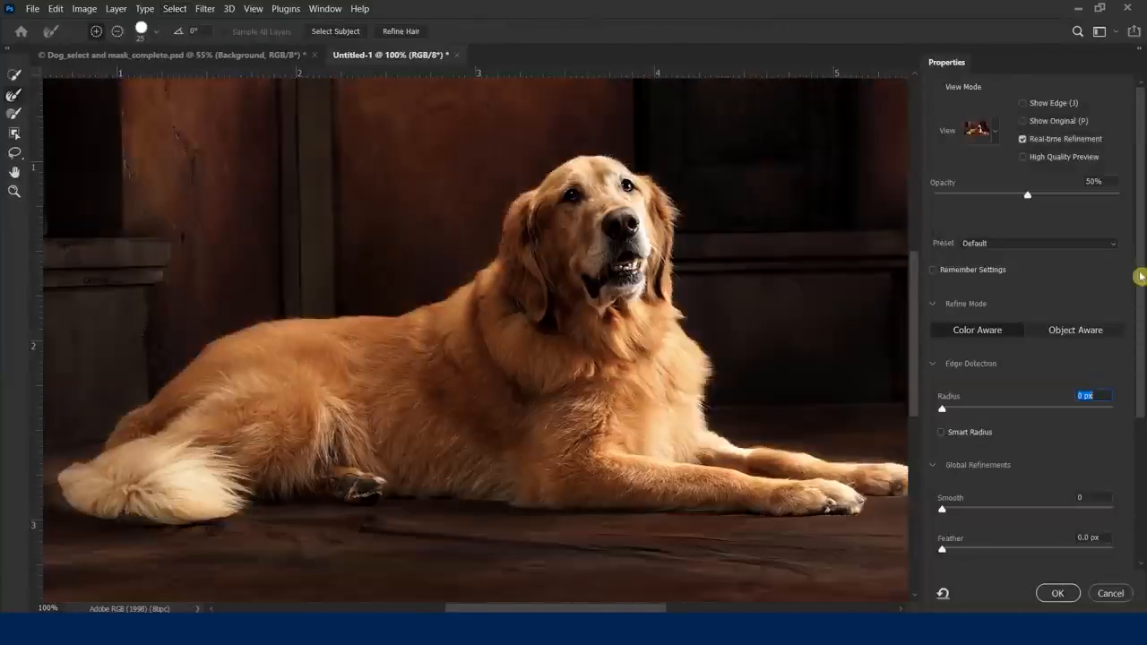
left_click_drag(1142, 229, 1144, 372)
left_click(942, 339)
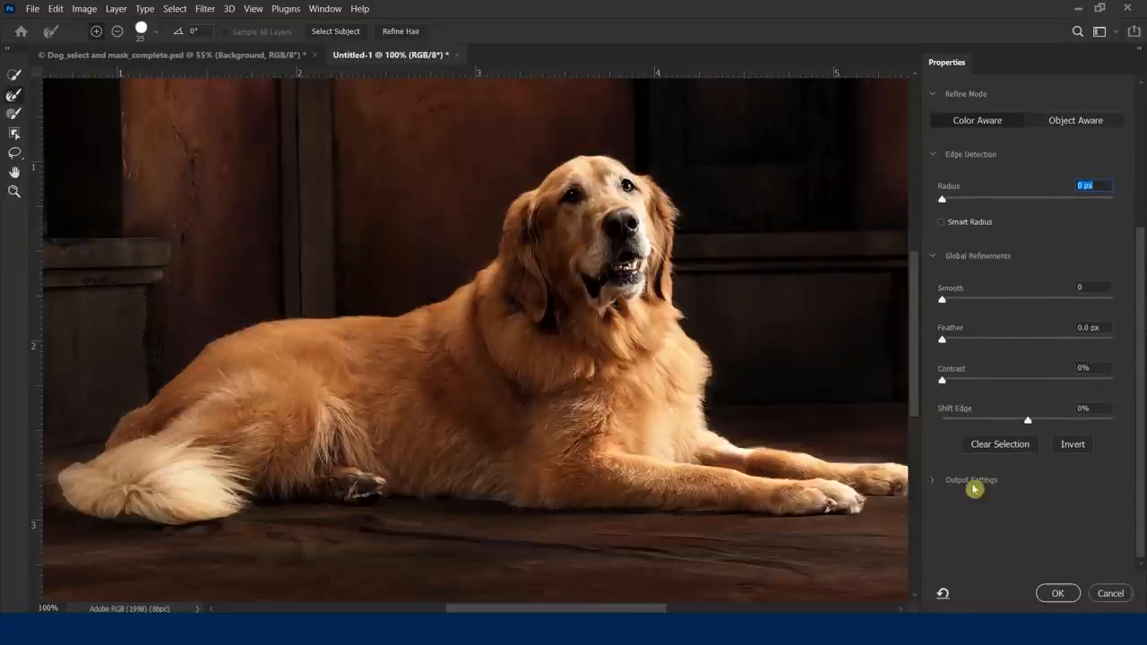
left_click_drag(1143, 385, 1138, 208)
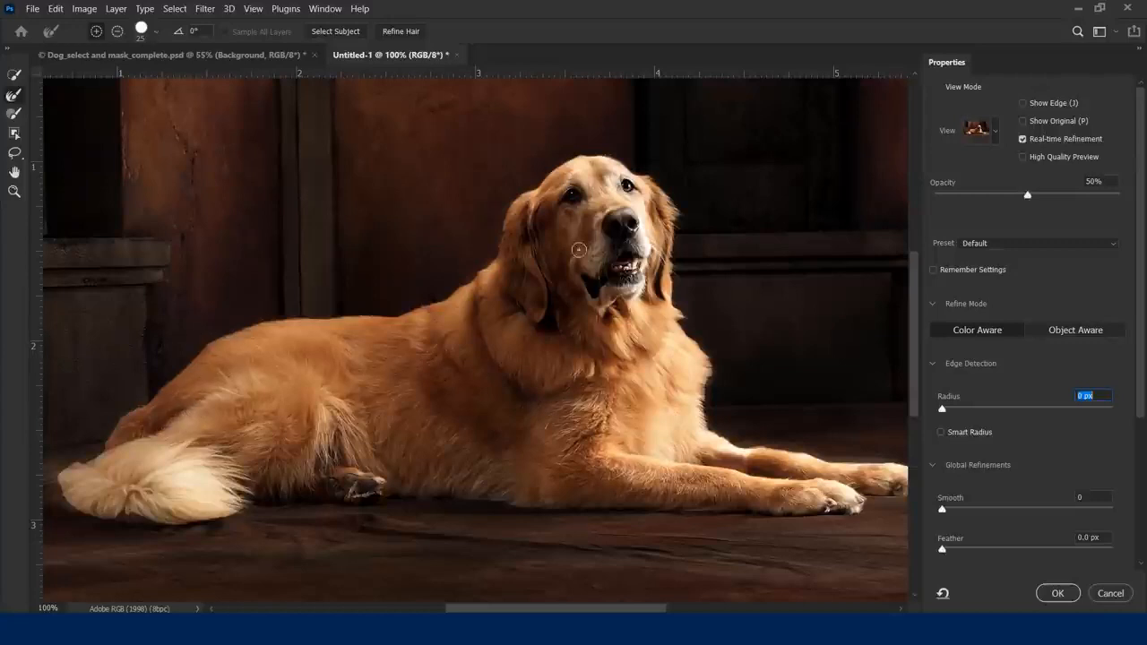
Step: Try different view modes for the dog selection and leave the preview on Onion Skin with 20% transparency
left_click(1018, 138)
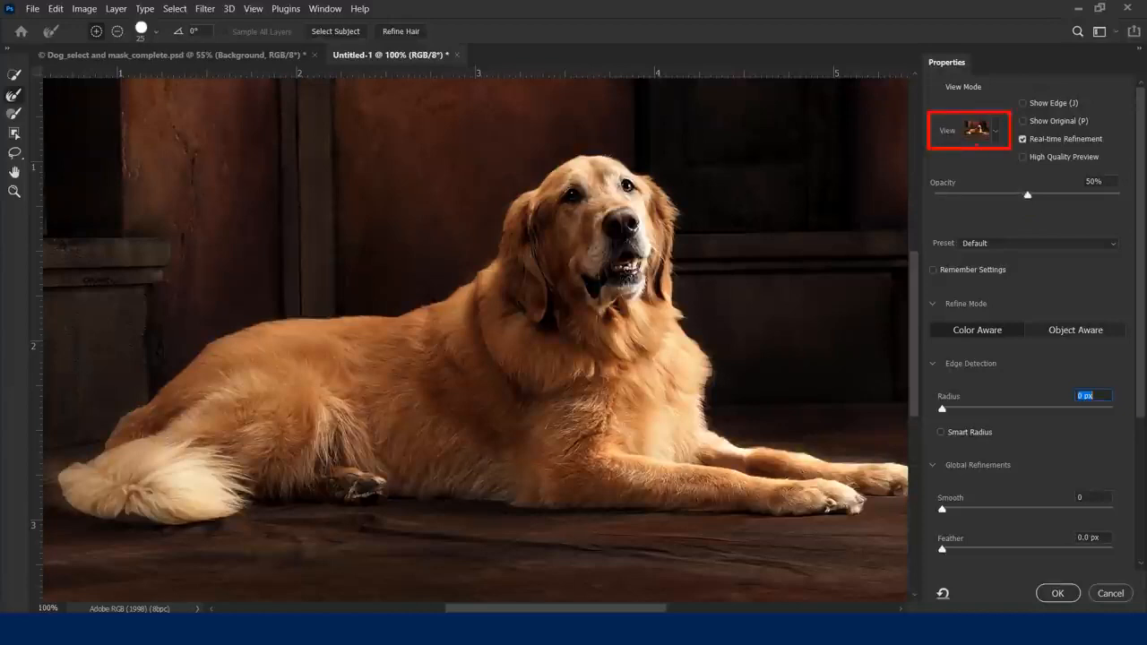
left_click(996, 132)
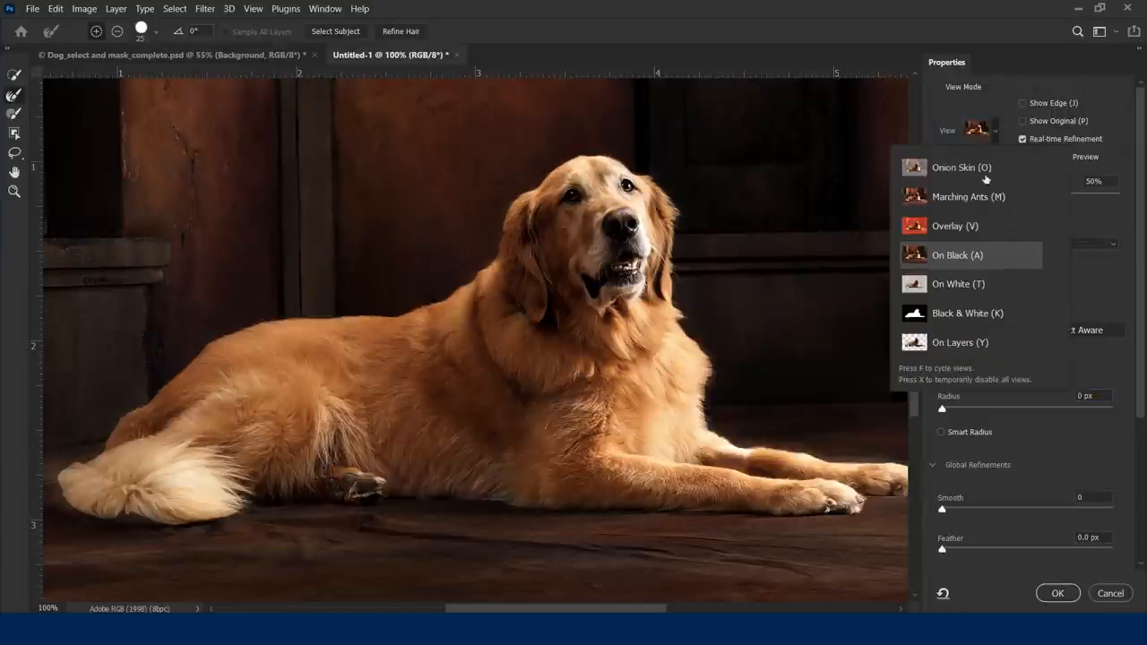
left_click(982, 197)
left_click(994, 131)
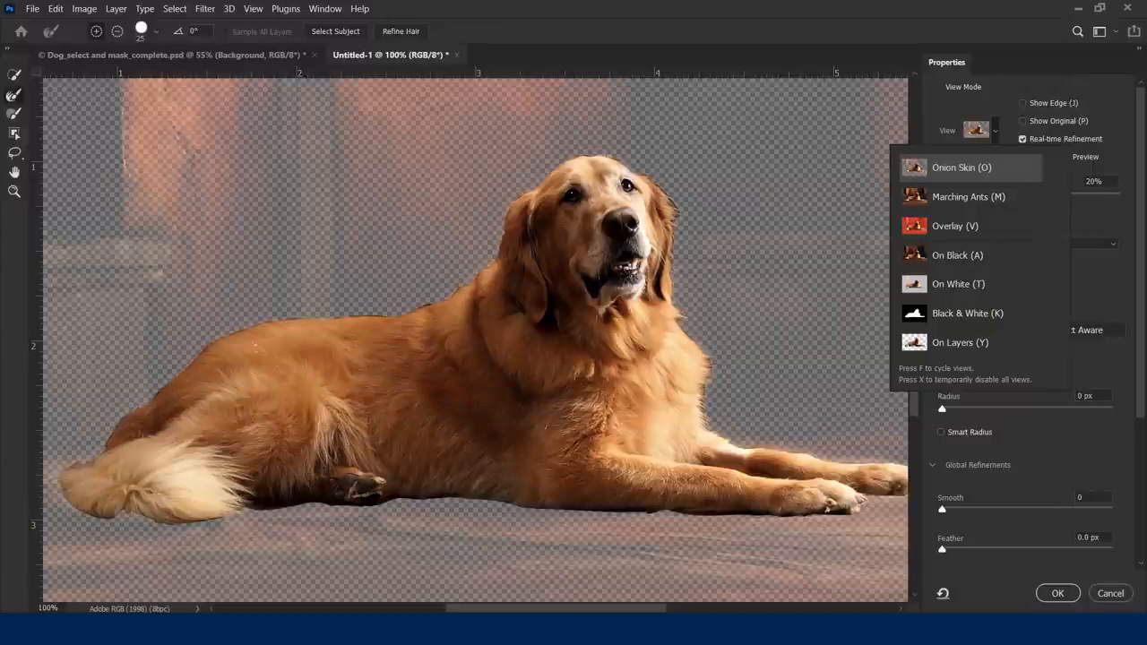
left_click(960, 261)
left_click(1009, 88)
mouse_move(1031, 206)
left_mouse_down()
mouse_move(1080, 205)
mouse_move(1035, 217)
left_mouse_up()
left_click(999, 135)
left_click(1080, 215)
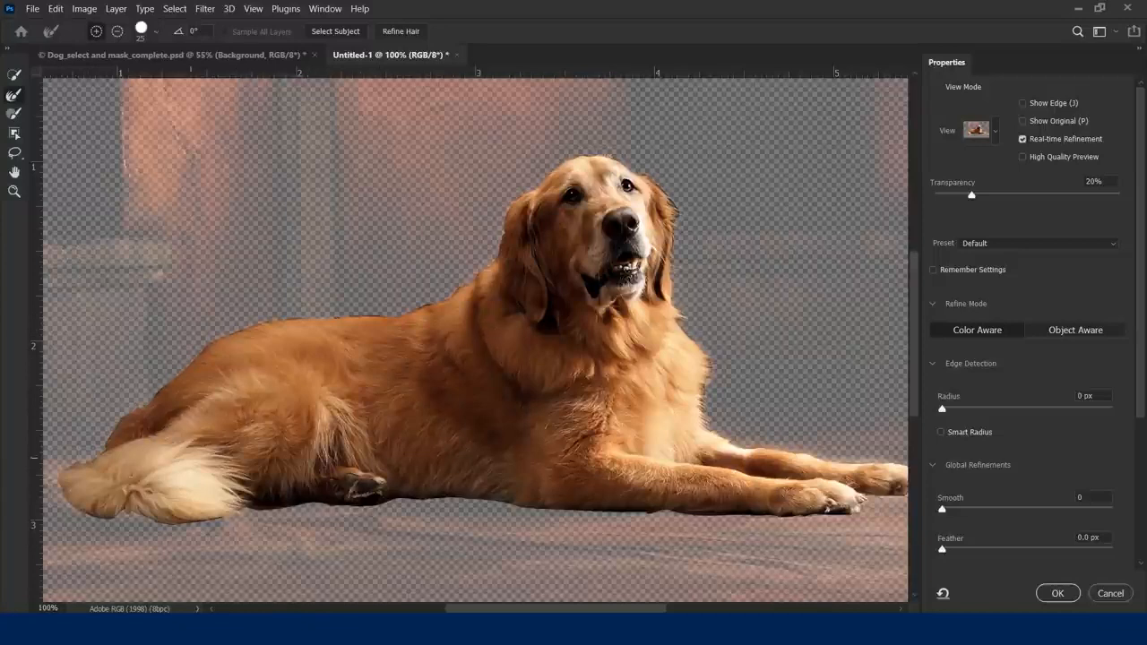
Step: Enable Smart Radius for edge detection and set the radius to 8 px
left_click(941, 433)
left_click_drag(947, 412, 986, 413)
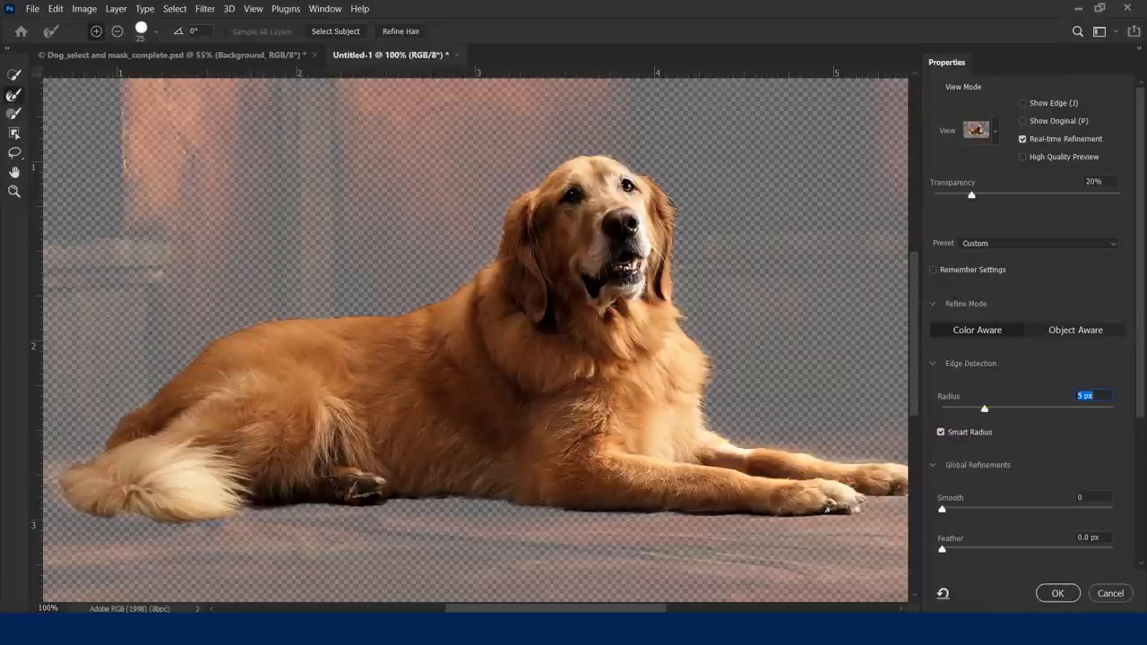
mouse_move(983, 412)
left_mouse_down()
mouse_move(947, 421)
mouse_move(950, 435)
mouse_move(944, 414)
mouse_move(1012, 415)
mouse_move(1001, 410)
left_mouse_up()
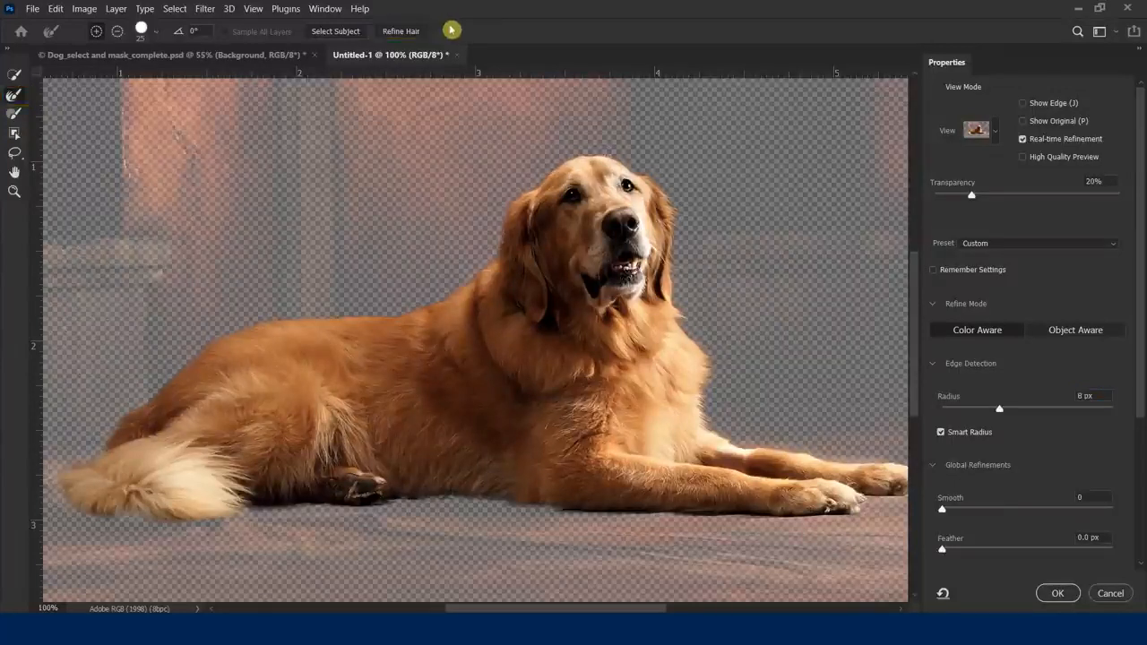
Step: Run Refine Hair on the dog selection, choose the Refine Edge Brush and accept the refined selection
left_click(400, 32)
left_click(394, 34)
left_click(13, 96)
left_click(1054, 595)
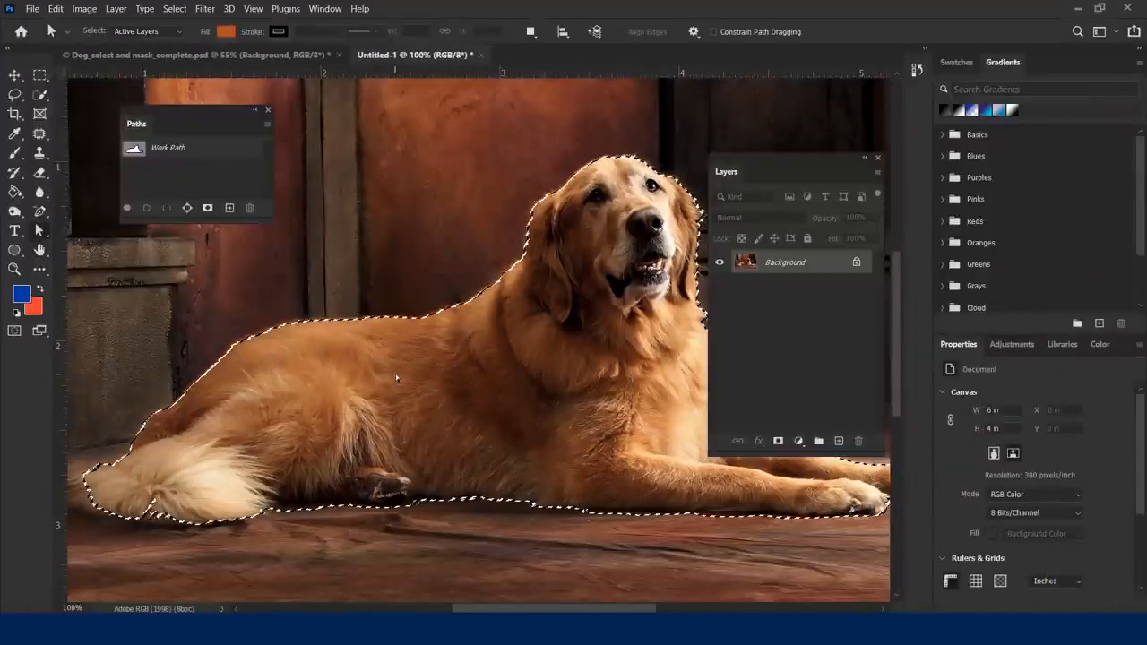
Step: Look at the finished result in Dog_select and mask_complete.psd and return to the Untitled-1 document
left_click(240, 57)
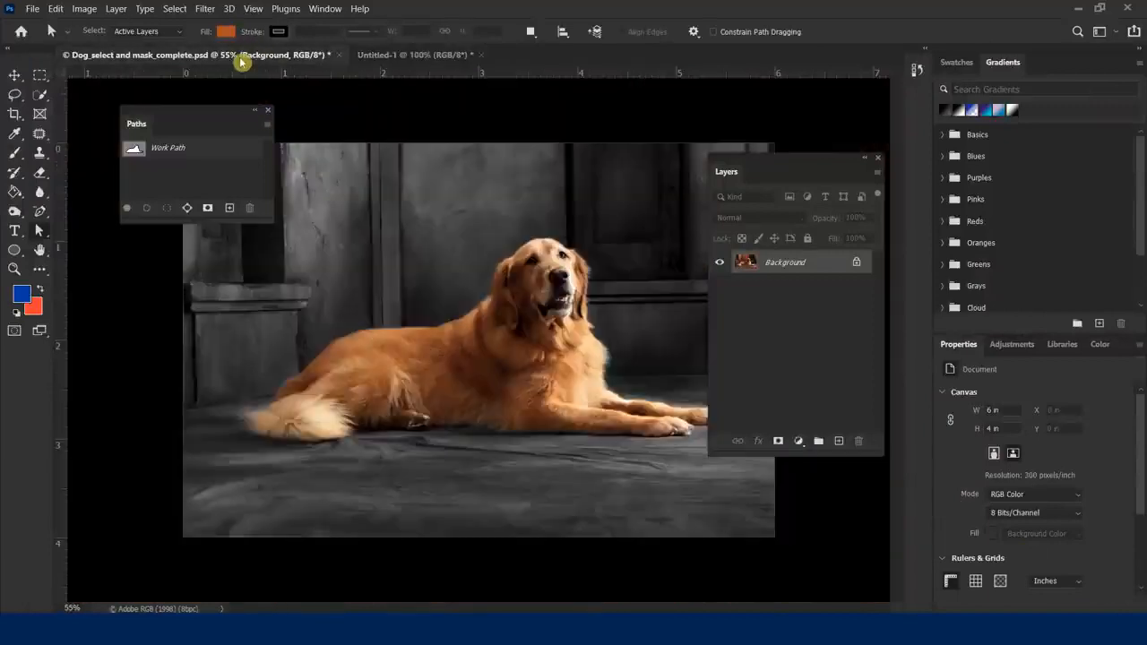
left_click(410, 57)
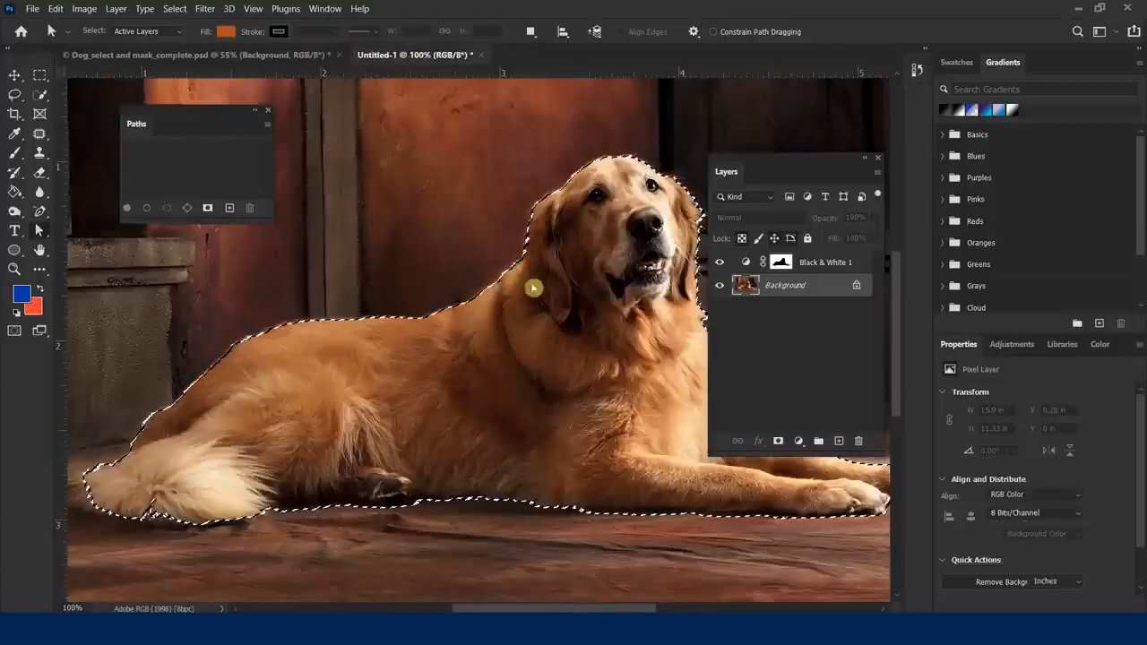
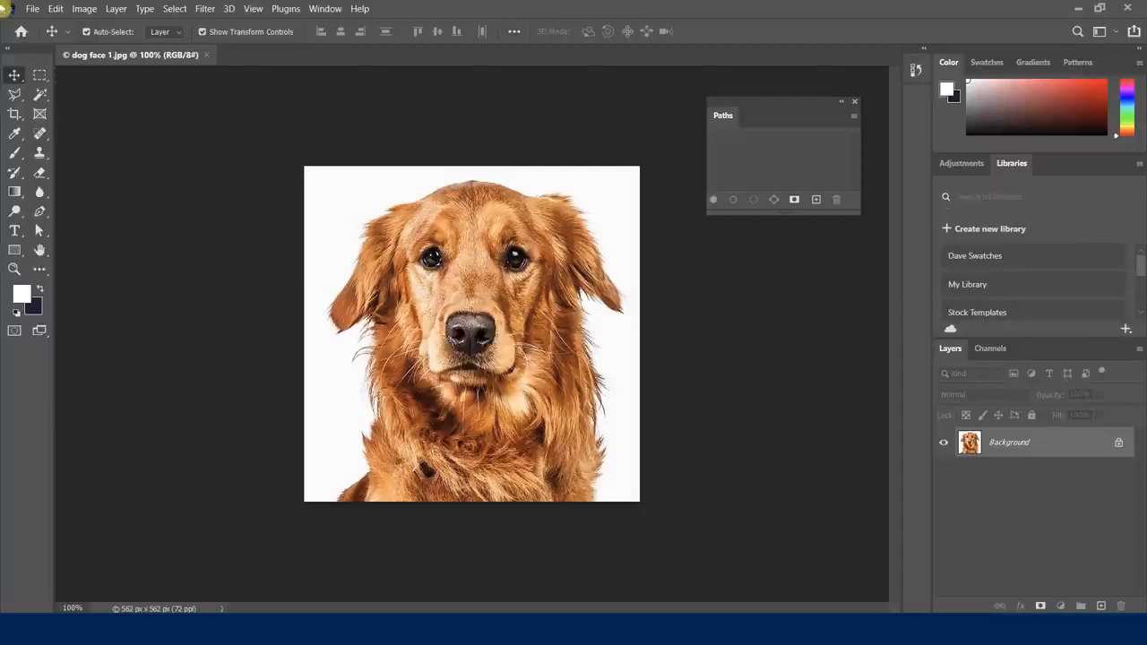
Step: Look up the Place Embedded shortcut among the File commands in the keyboard shortcut settings and close them without changes
left_click(56, 9)
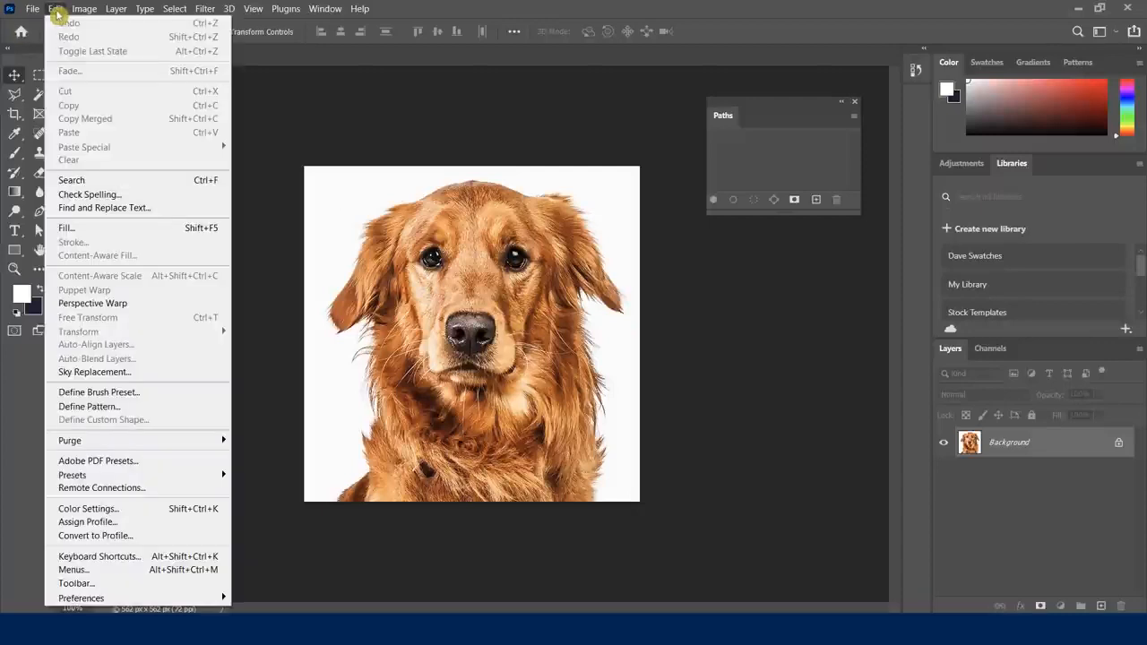
left_click(98, 556)
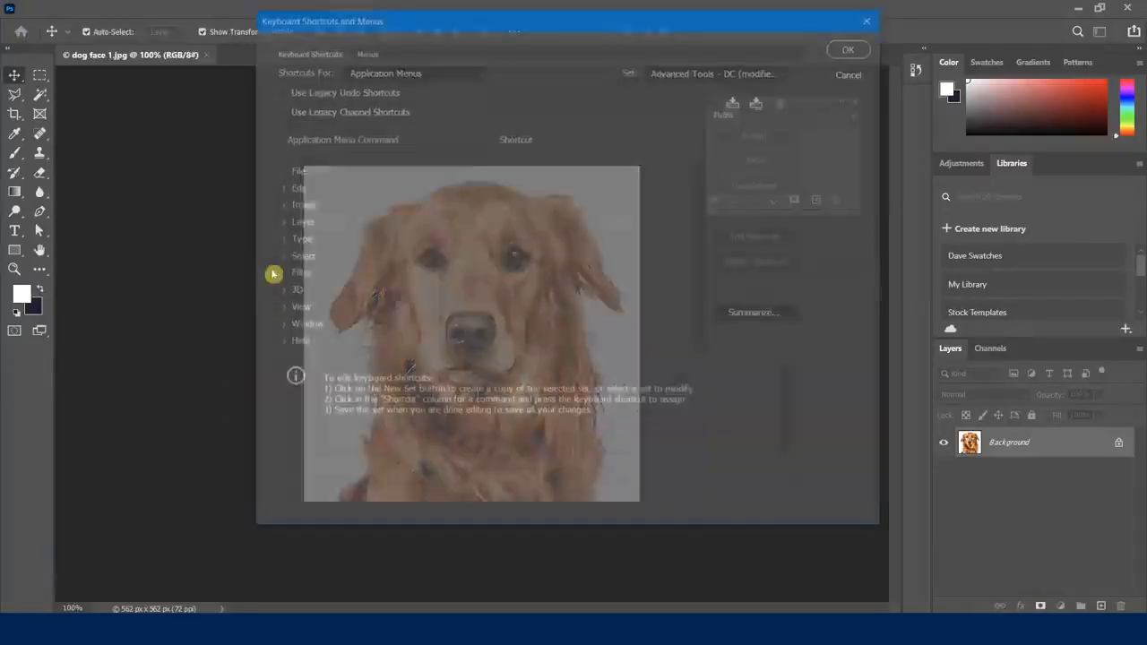
left_click(280, 170)
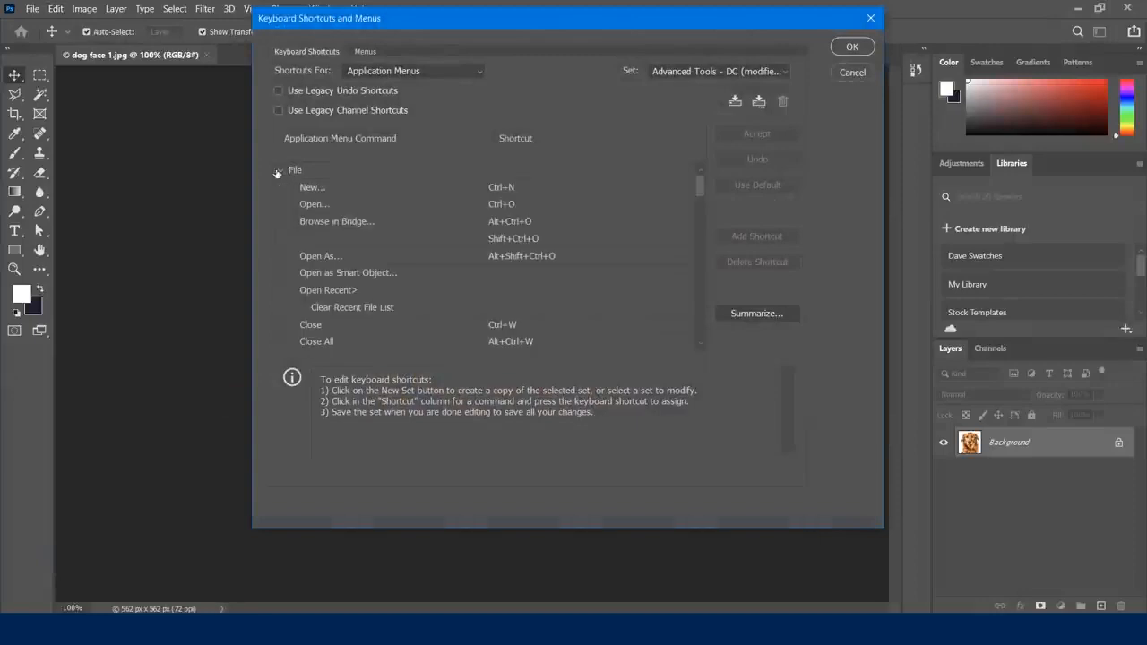
left_click_drag(699, 184, 698, 247)
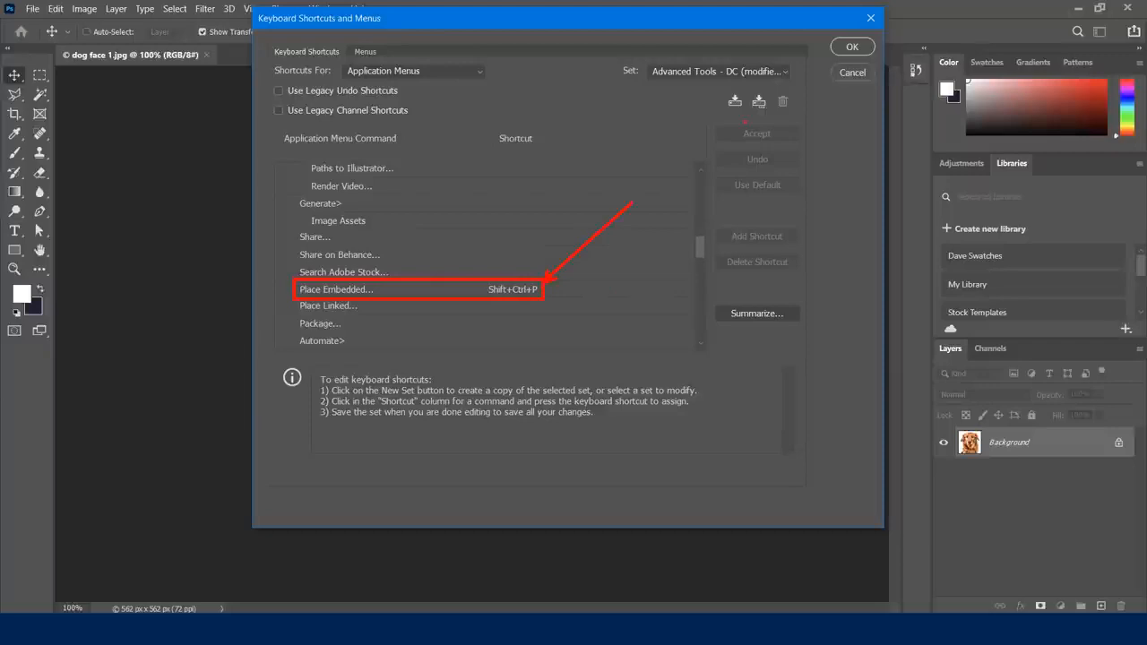
left_click(852, 75)
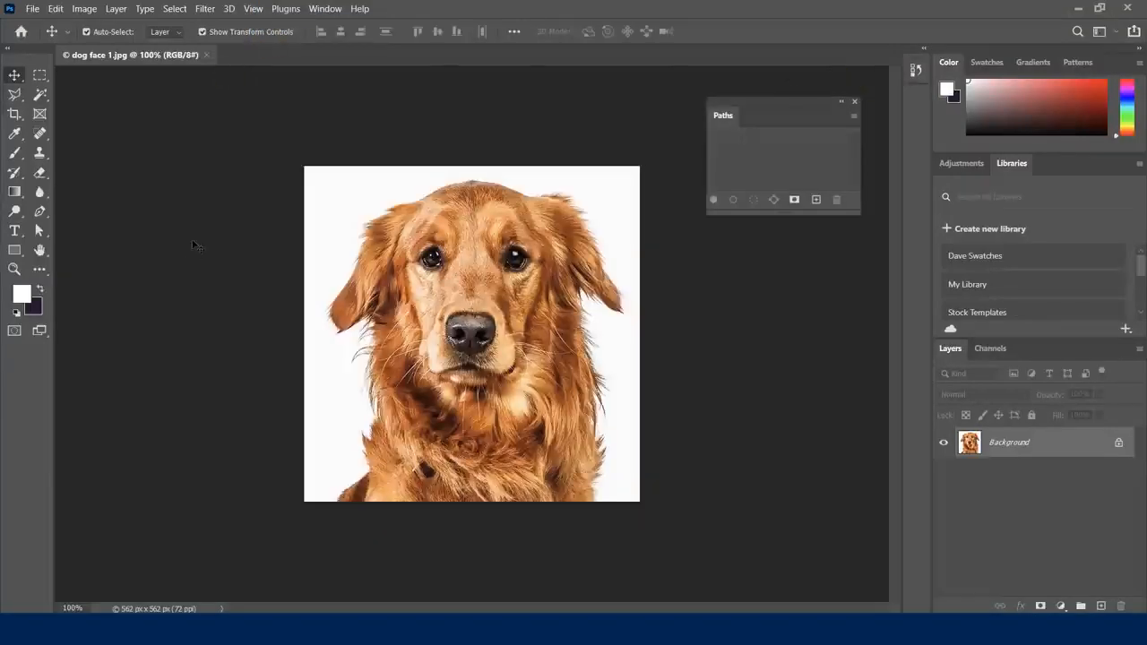
Step: Place the lion face image as an embedded layer over the dog face, scale it to 1.38% and commit it
key("ctrl")
key("ctrl+shift+p")
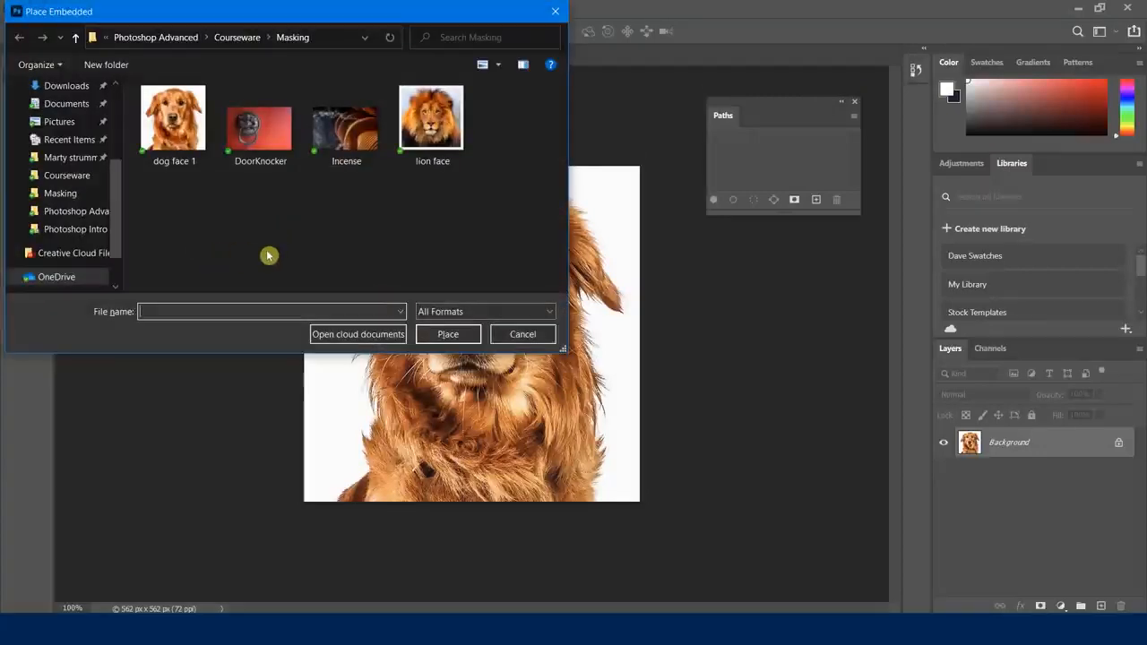
double_click(431, 117)
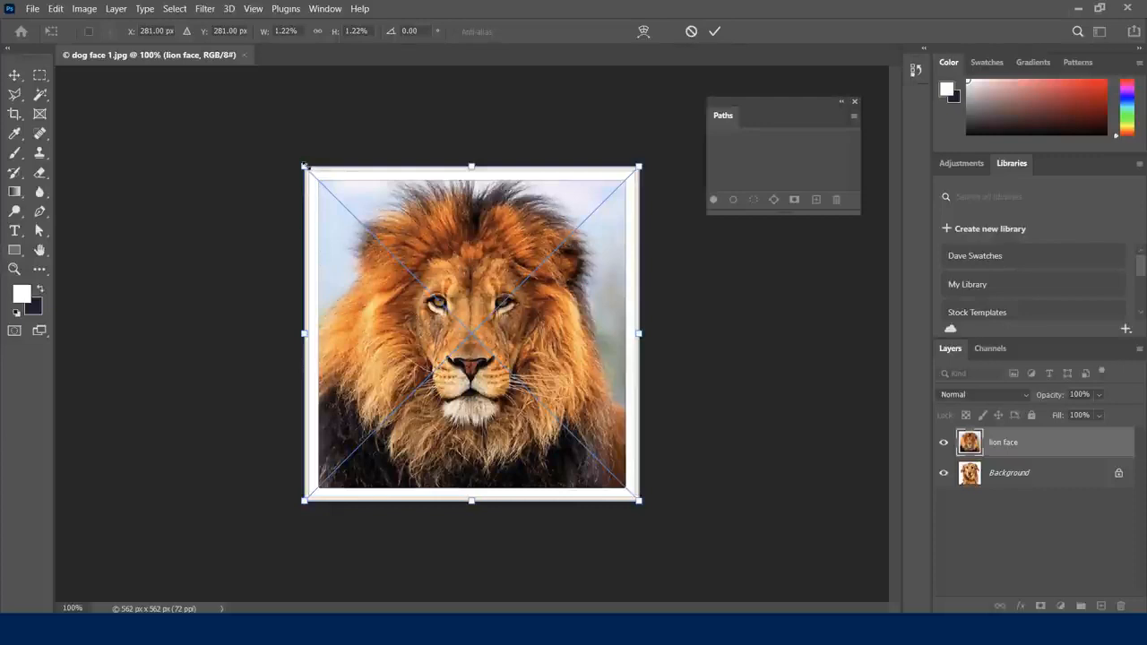
left_click_drag(304, 166, 273, 151)
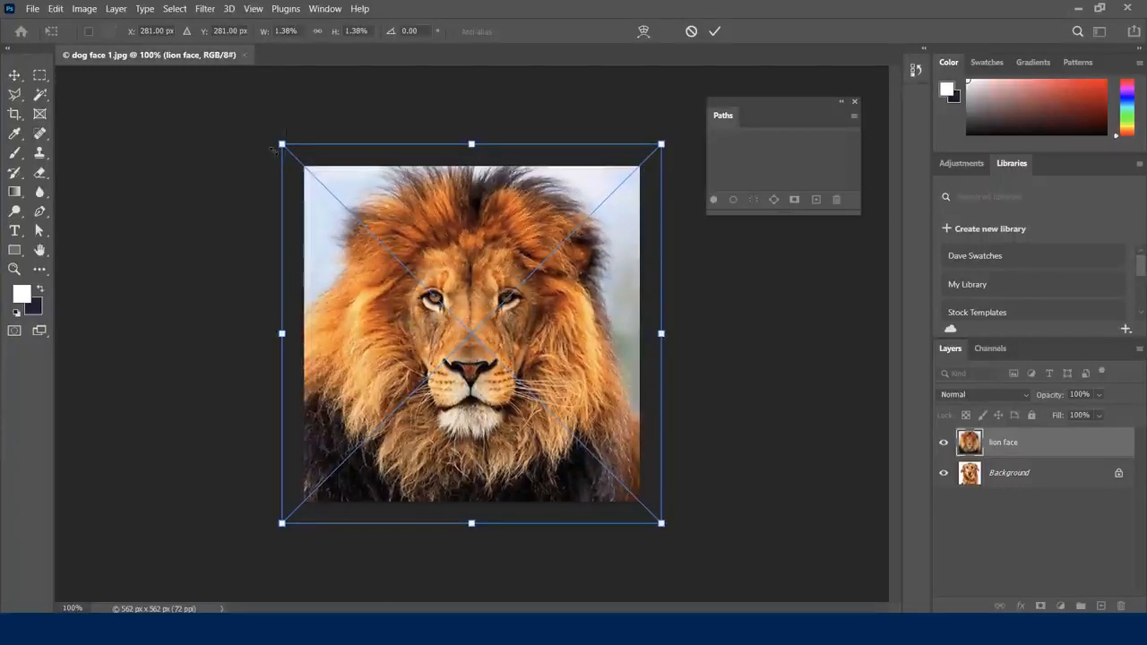
left_click(715, 31)
left_click(193, 237)
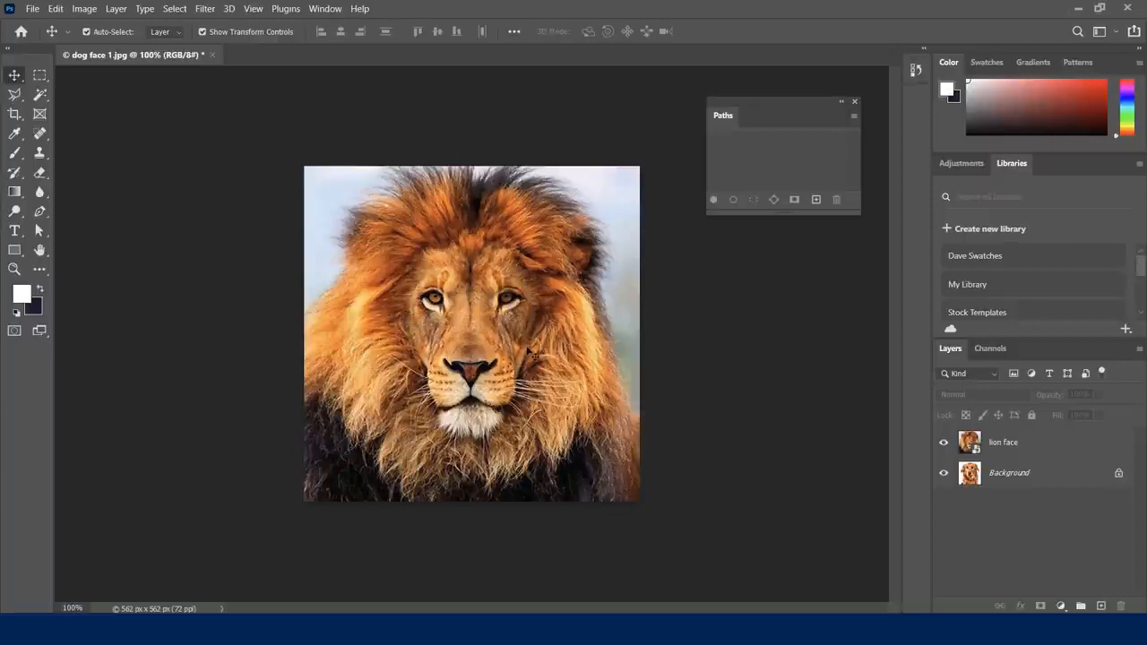
Step: Add a layer mask to the lion face layer and activate the Brush tool, checking its size and hardness settings
left_click(1019, 447)
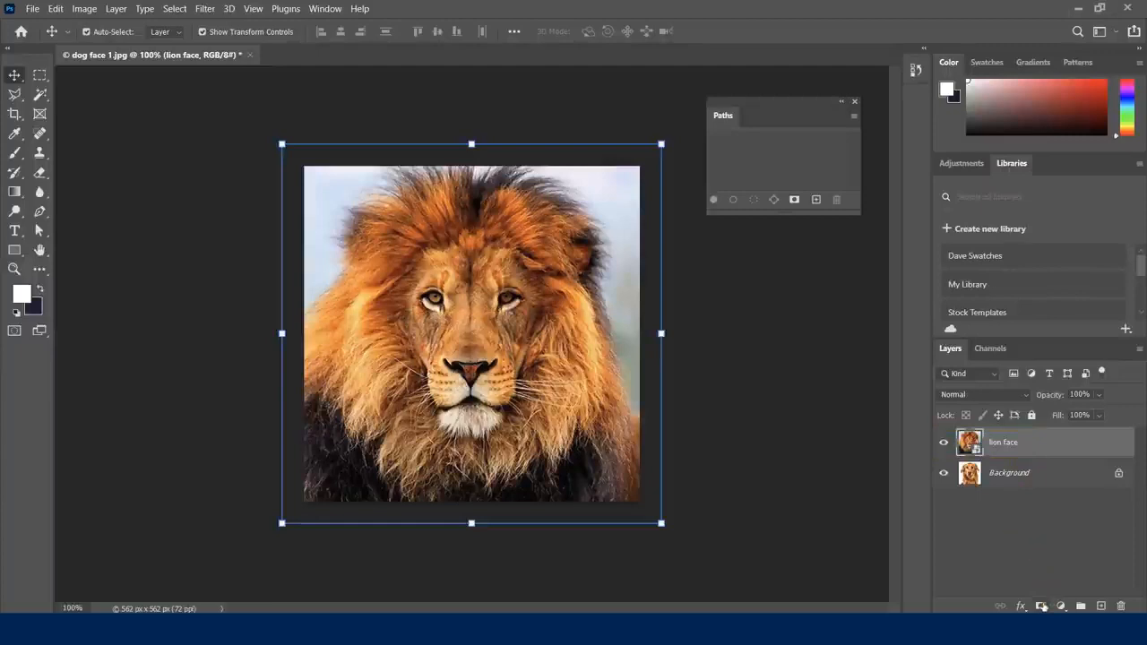
left_click(1041, 606)
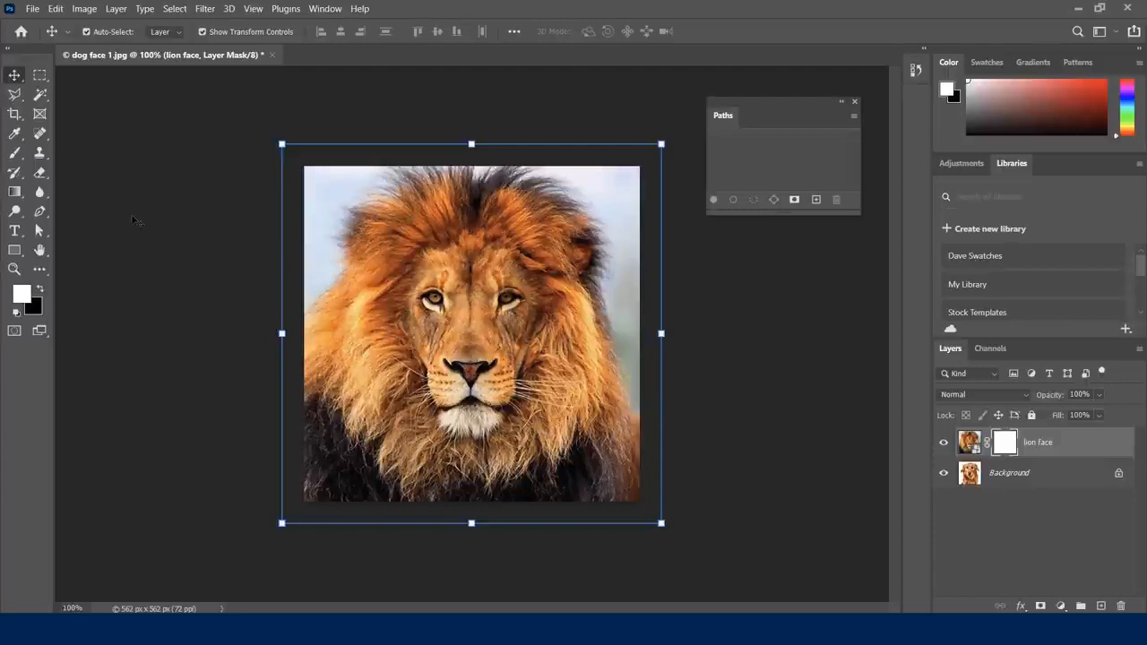
left_click(15, 159)
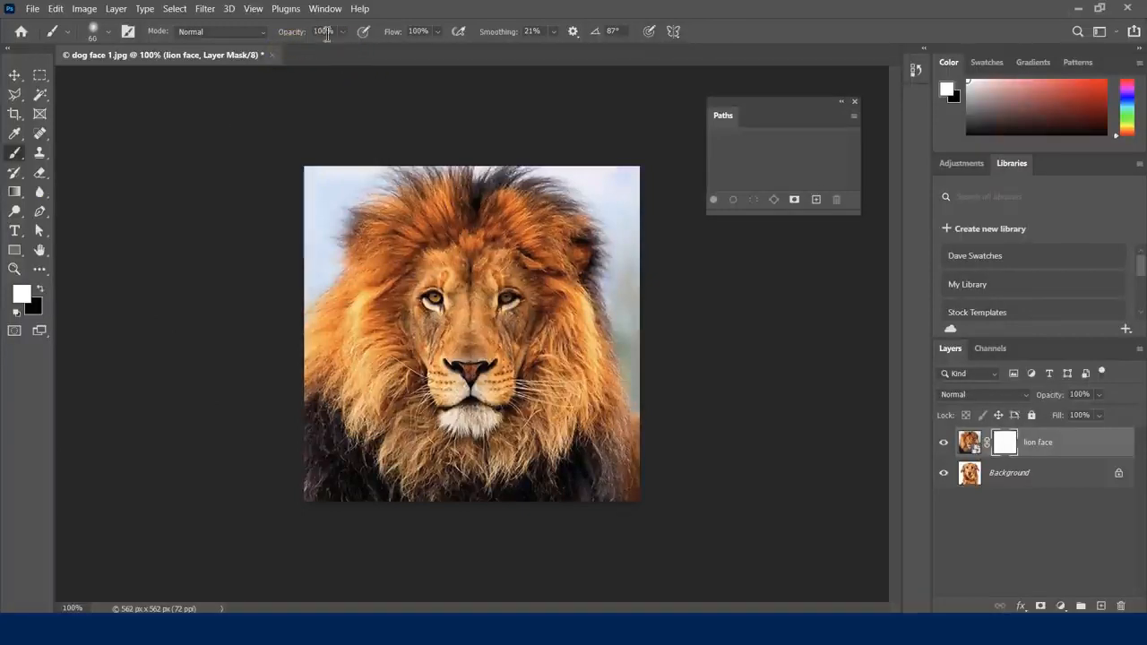
left_click(107, 36)
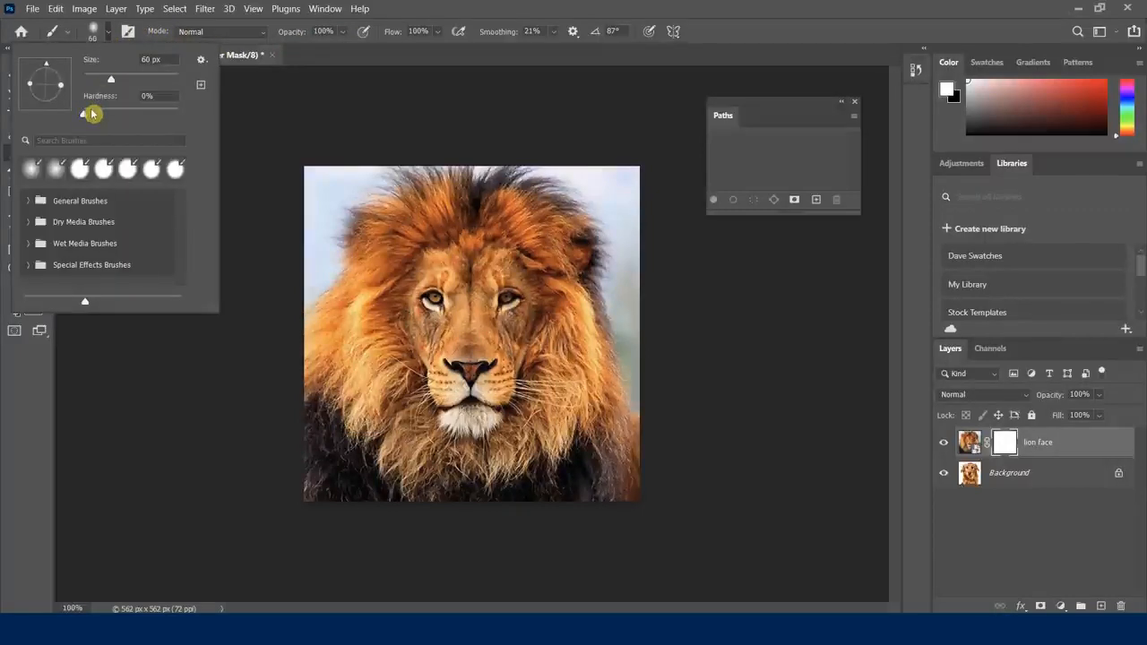
left_click(496, 12)
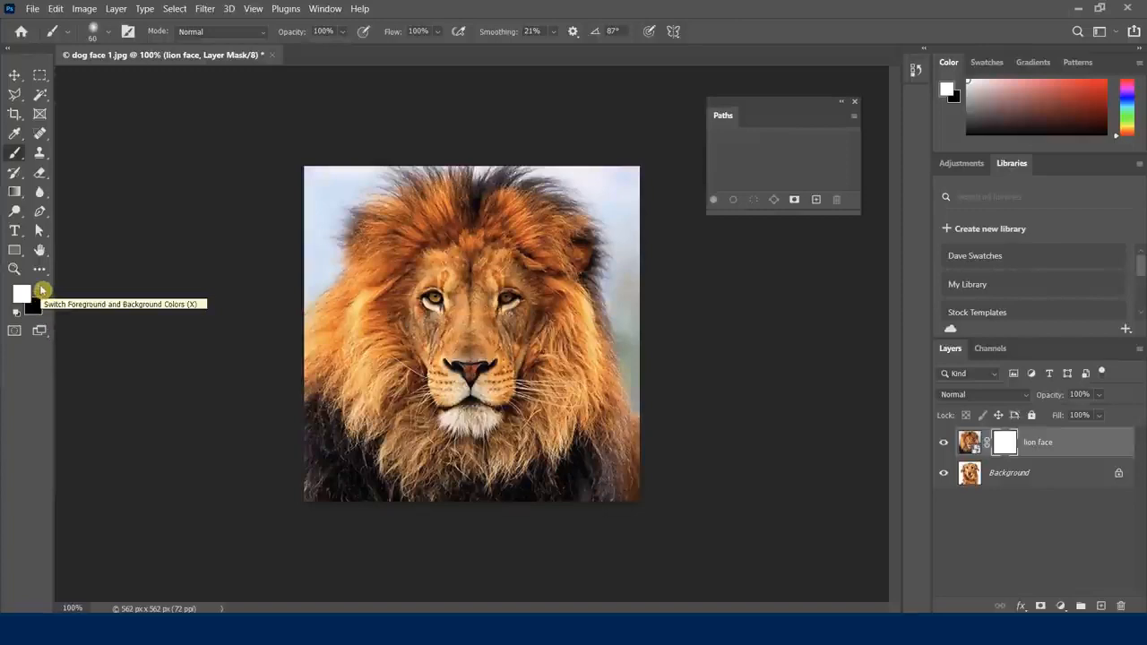
Step: Swap the foreground and background colors back and forth between white and black
key("x")
key("x")
key("x")
key("x")
key("x")
key("x")
key("x")
key("x")
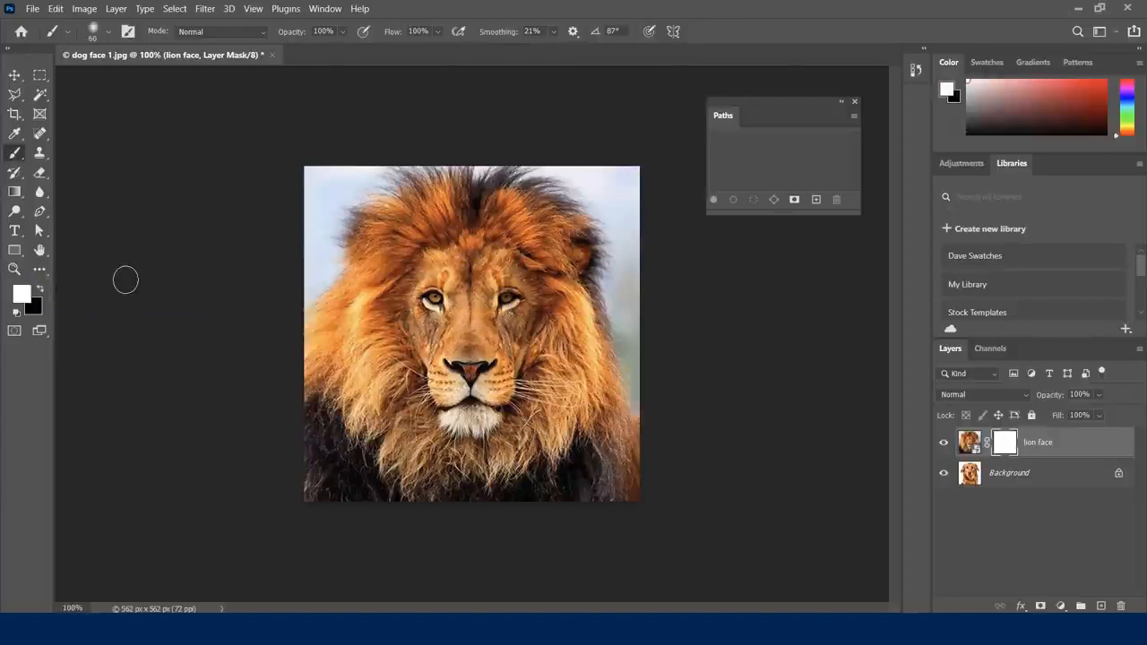
Step: Set the foreground color to a gray and reset both colors to the default white and black
left_click(22, 294)
left_click(574, 167)
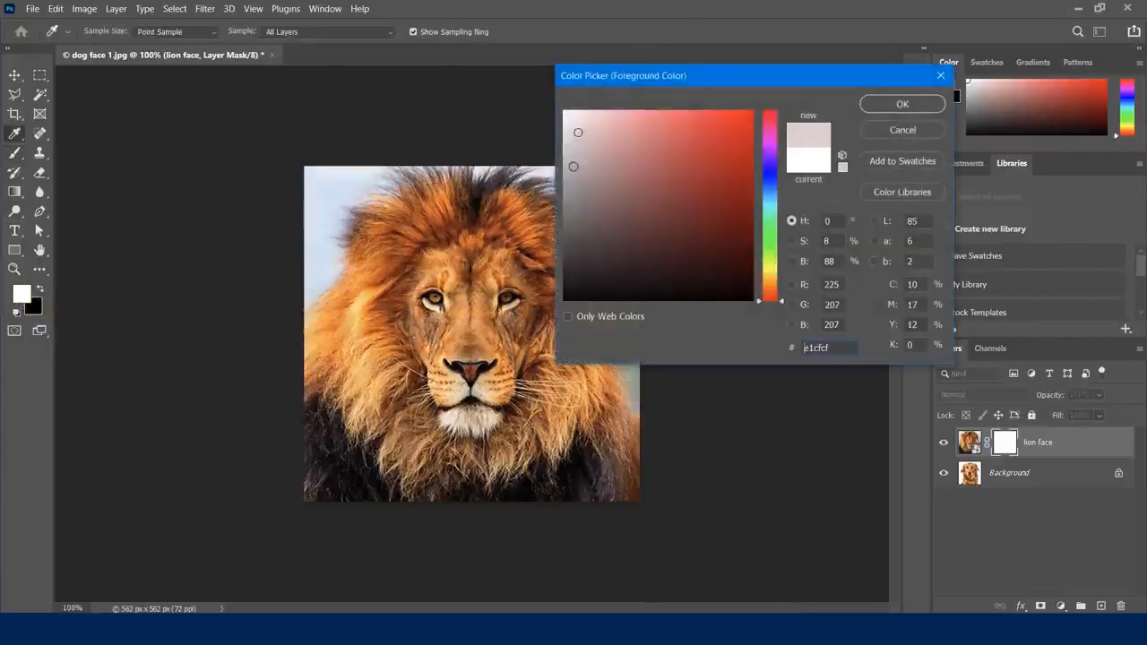
left_click(907, 104)
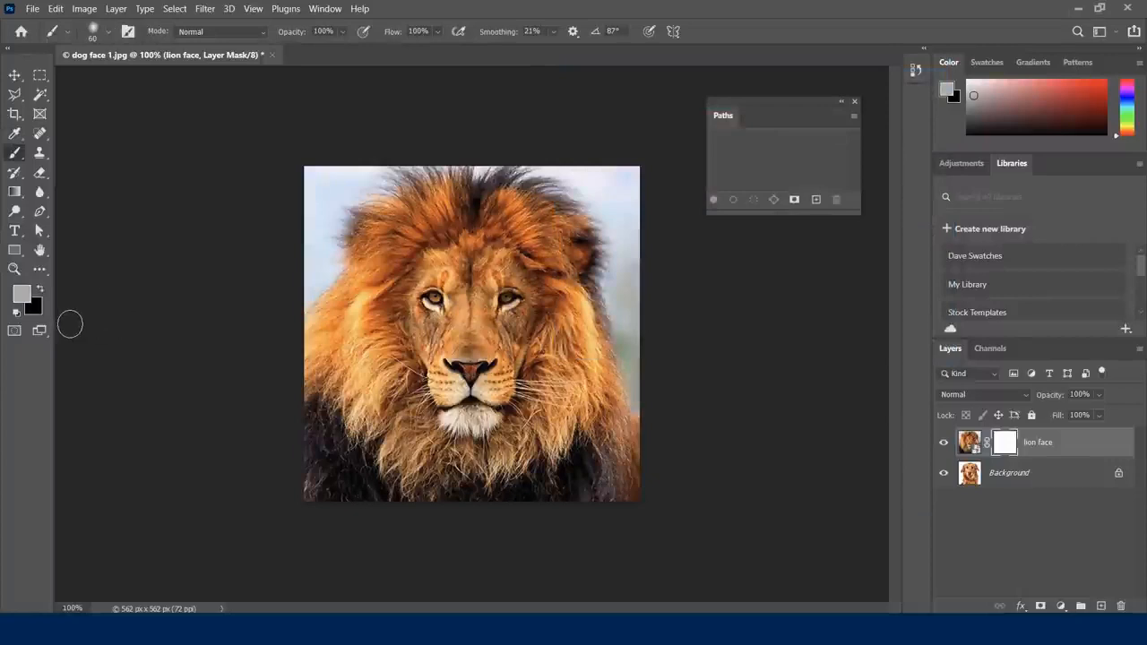
key("d")
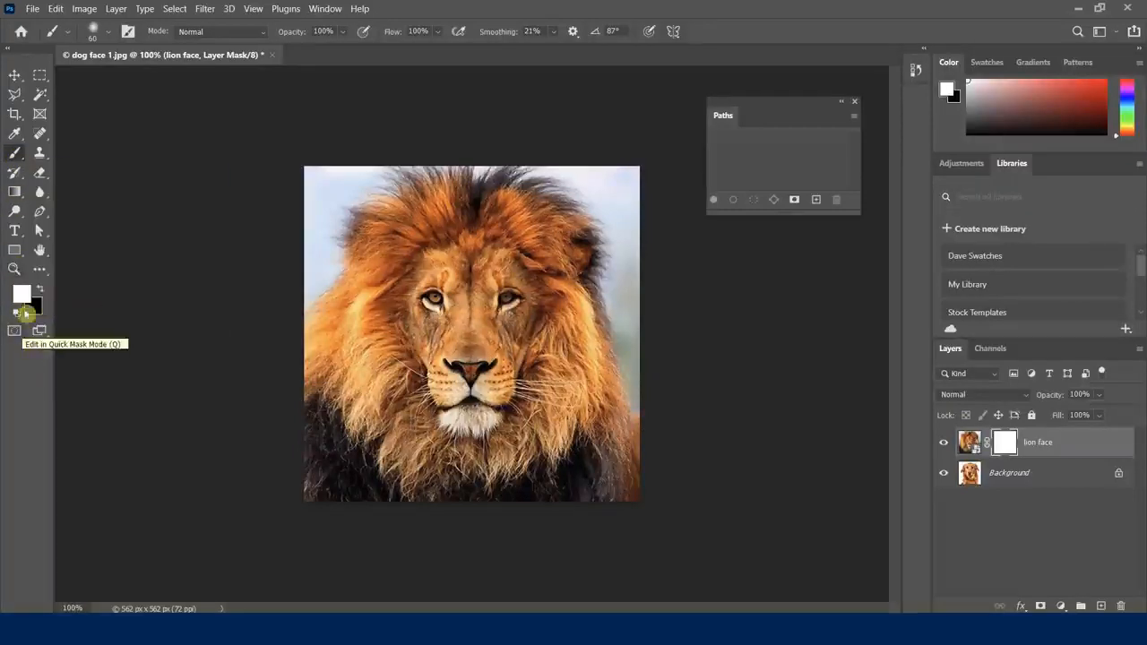
Step: Paint black on the lion face layer mask over the face and upper mane, and restore those areas with white
left_click(39, 289)
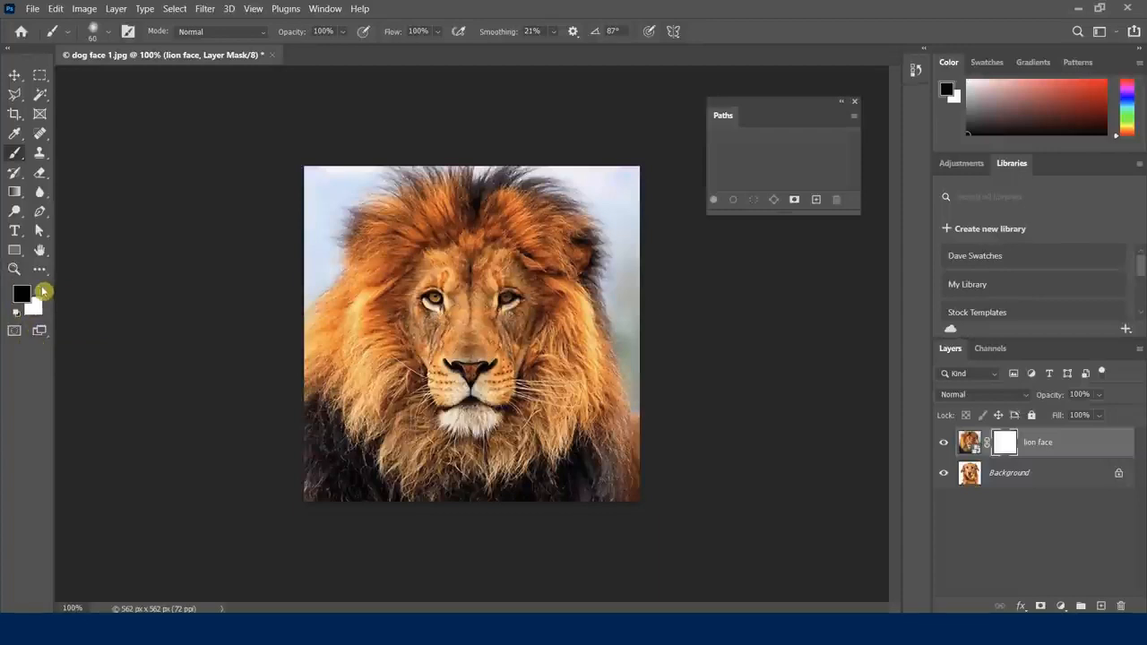
mouse_move(457, 350)
left_mouse_down()
mouse_move(444, 304)
mouse_move(485, 334)
mouse_move(483, 380)
mouse_move(451, 288)
mouse_move(487, 283)
mouse_move(445, 348)
mouse_move(434, 309)
mouse_move(489, 282)
mouse_move(442, 321)
mouse_move(442, 280)
mouse_move(509, 335)
mouse_move(427, 331)
mouse_move(430, 302)
mouse_move(478, 287)
mouse_move(508, 363)
mouse_move(449, 367)
mouse_move(454, 383)
mouse_move(464, 307)
mouse_move(432, 303)
mouse_move(482, 289)
mouse_move(448, 285)
mouse_move(425, 307)
mouse_move(452, 290)
mouse_move(519, 291)
mouse_move(494, 343)
mouse_move(472, 306)
left_mouse_up()
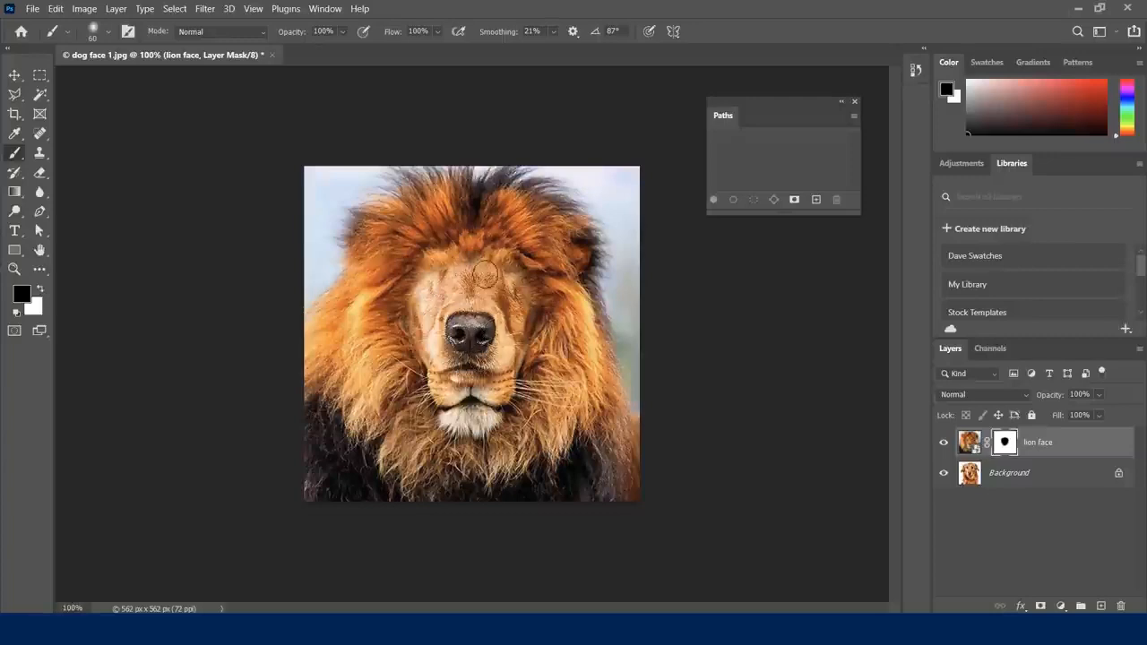
mouse_move(444, 239)
left_mouse_down()
mouse_move(376, 212)
mouse_move(374, 238)
left_mouse_up()
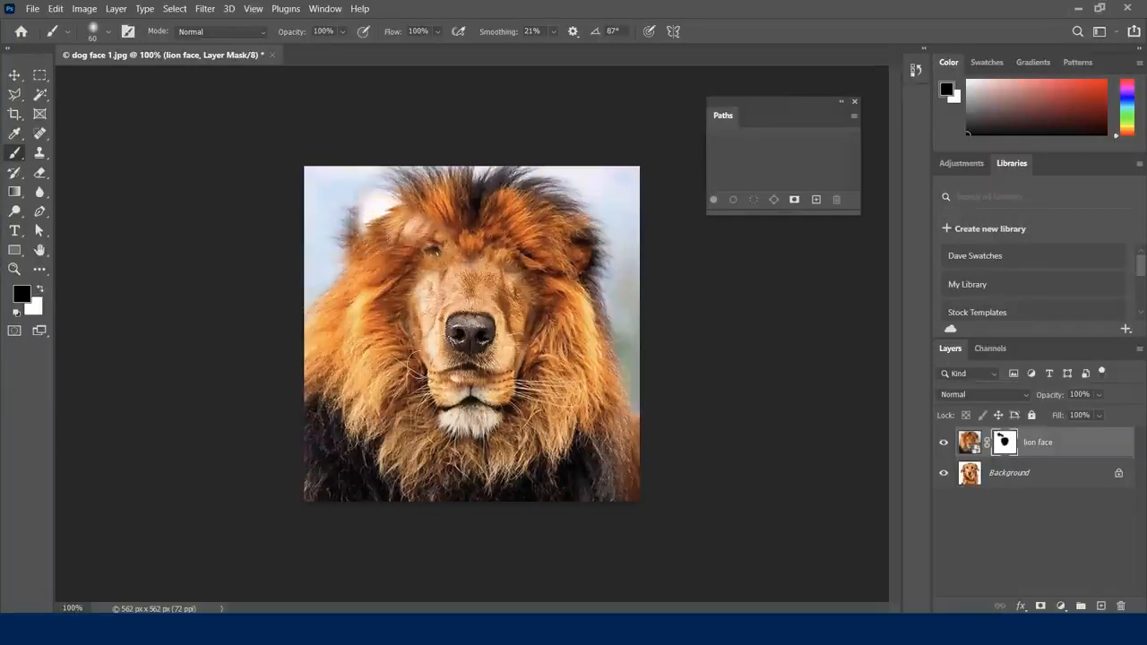
key("x")
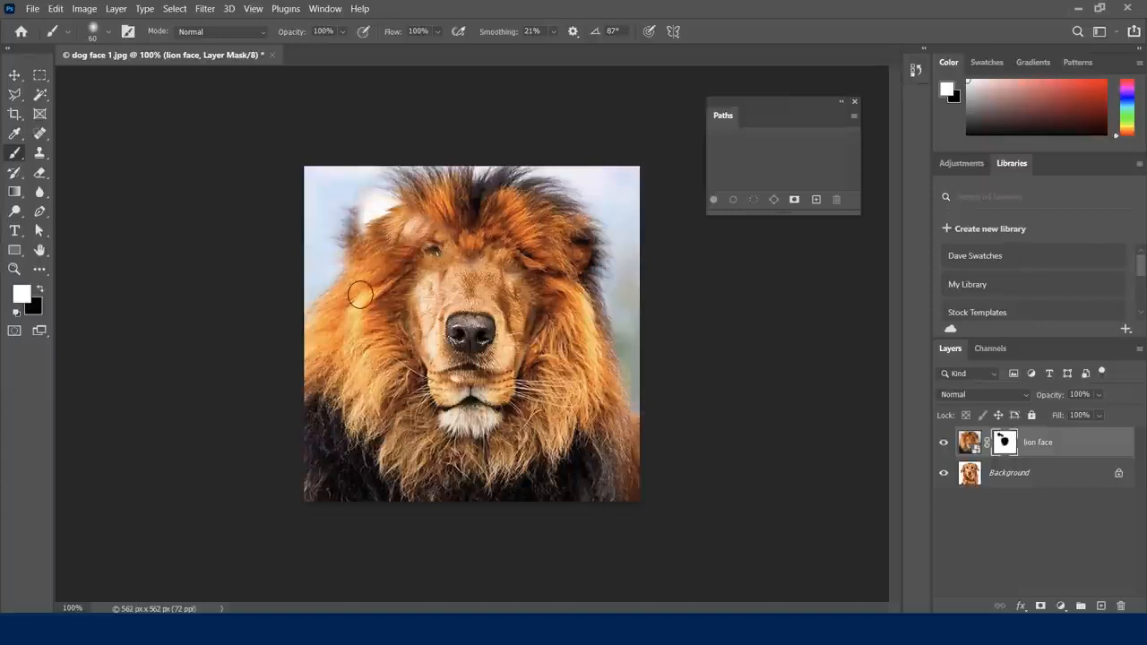
mouse_move(372, 240)
left_mouse_down()
mouse_move(382, 204)
mouse_move(430, 231)
mouse_move(484, 239)
mouse_move(489, 212)
mouse_move(473, 289)
mouse_move(437, 345)
mouse_move(390, 336)
mouse_move(491, 354)
mouse_move(479, 363)
mouse_move(453, 345)
mouse_move(535, 320)
mouse_move(510, 300)
left_mouse_up()
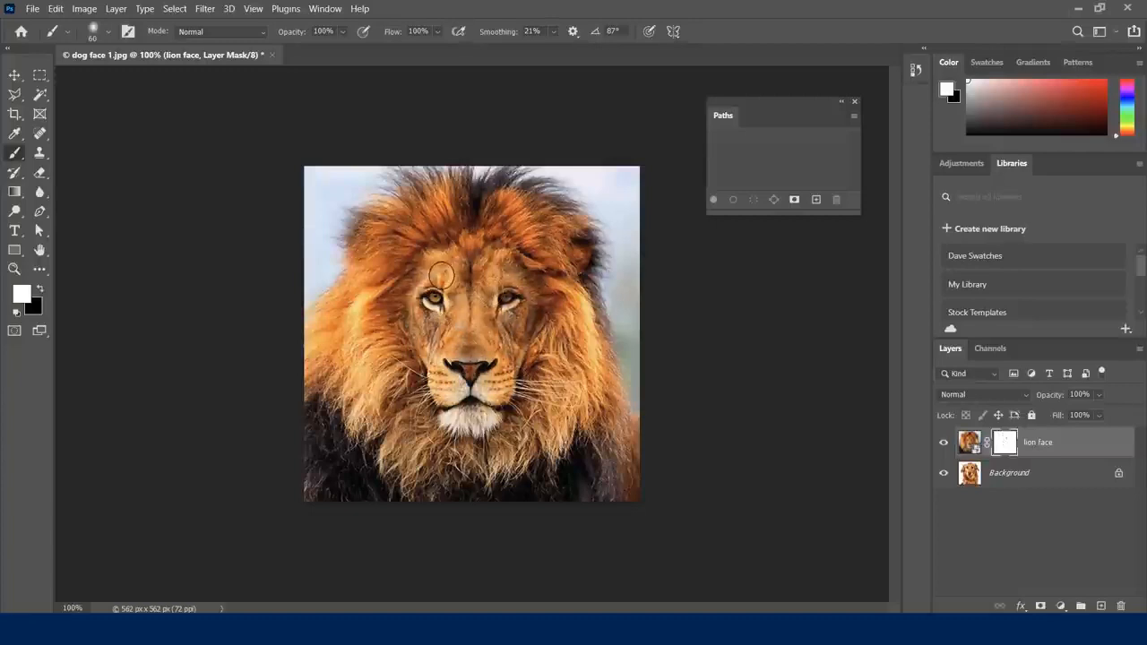
Step: Paint black on the mask over the lion's eyes, nose and muzzle to reveal the dog beneath
key("x")
mouse_move(434, 298)
left_mouse_down()
mouse_move(455, 337)
mouse_move(432, 375)
mouse_move(435, 394)
mouse_move(464, 334)
mouse_move(475, 408)
mouse_move(507, 318)
mouse_move(510, 342)
mouse_move(509, 303)
mouse_move(480, 319)
mouse_move(485, 272)
mouse_move(439, 296)
mouse_move(430, 323)
mouse_move(466, 287)
mouse_move(424, 334)
mouse_move(429, 319)
mouse_move(514, 294)
mouse_move(502, 360)
mouse_move(448, 371)
mouse_move(499, 287)
mouse_move(493, 362)
mouse_move(452, 383)
mouse_move(461, 392)
mouse_move(508, 352)
left_mouse_up()
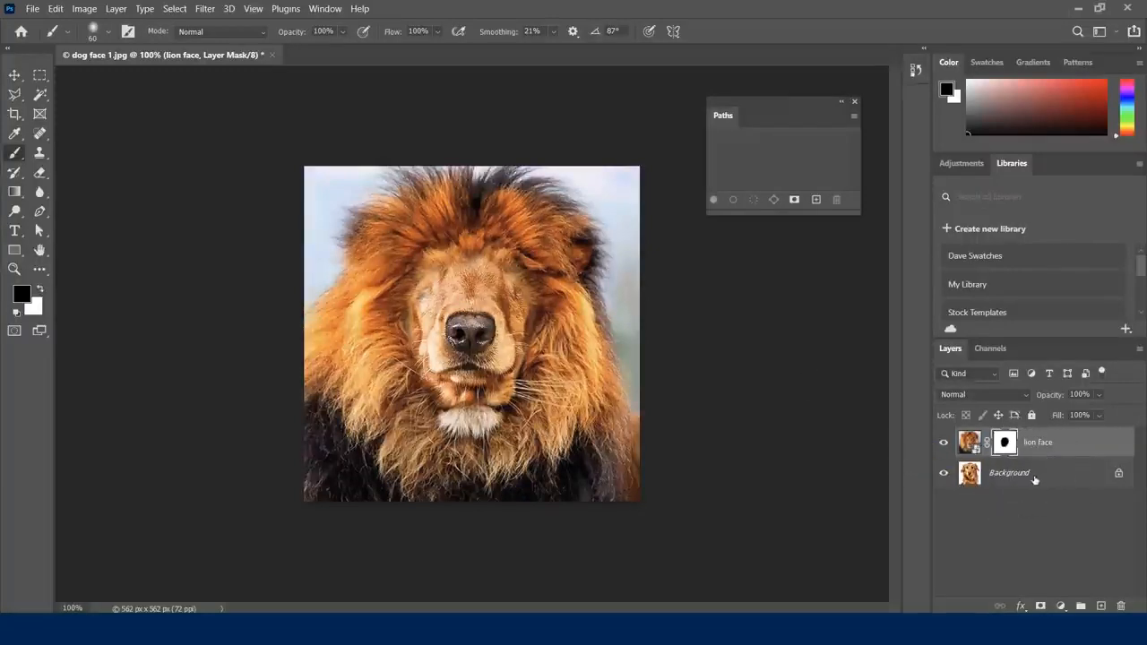
Step: Unlock the Background layer and nudge the dog image down until its eyes and nose fit the opening in the lion's face
left_click(1120, 476)
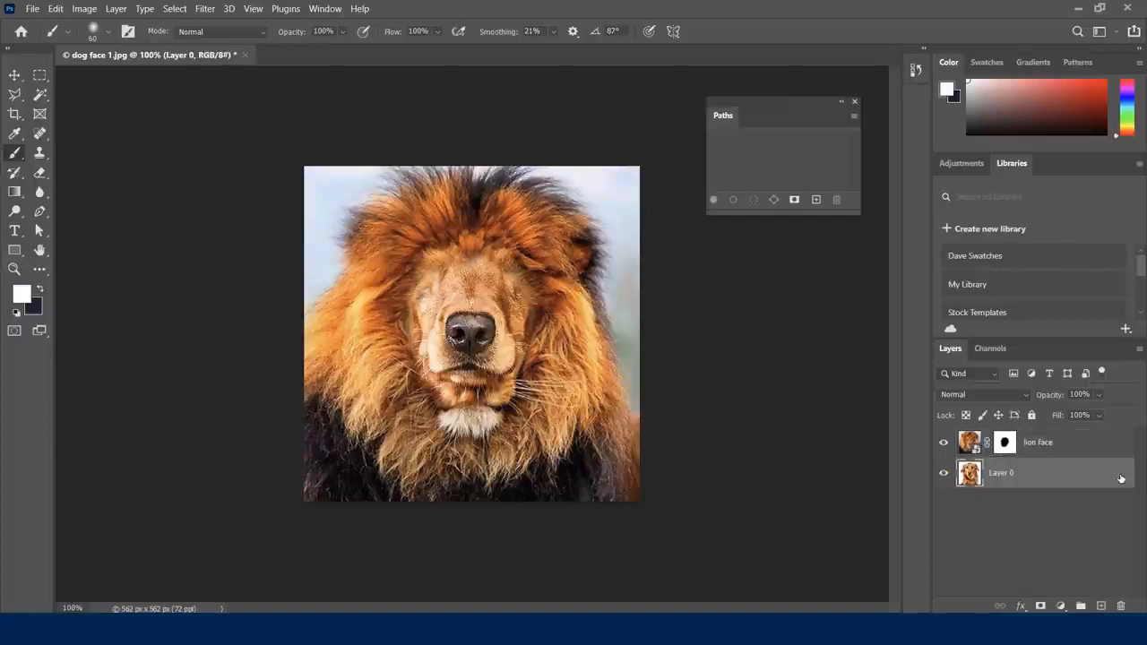
key("v")
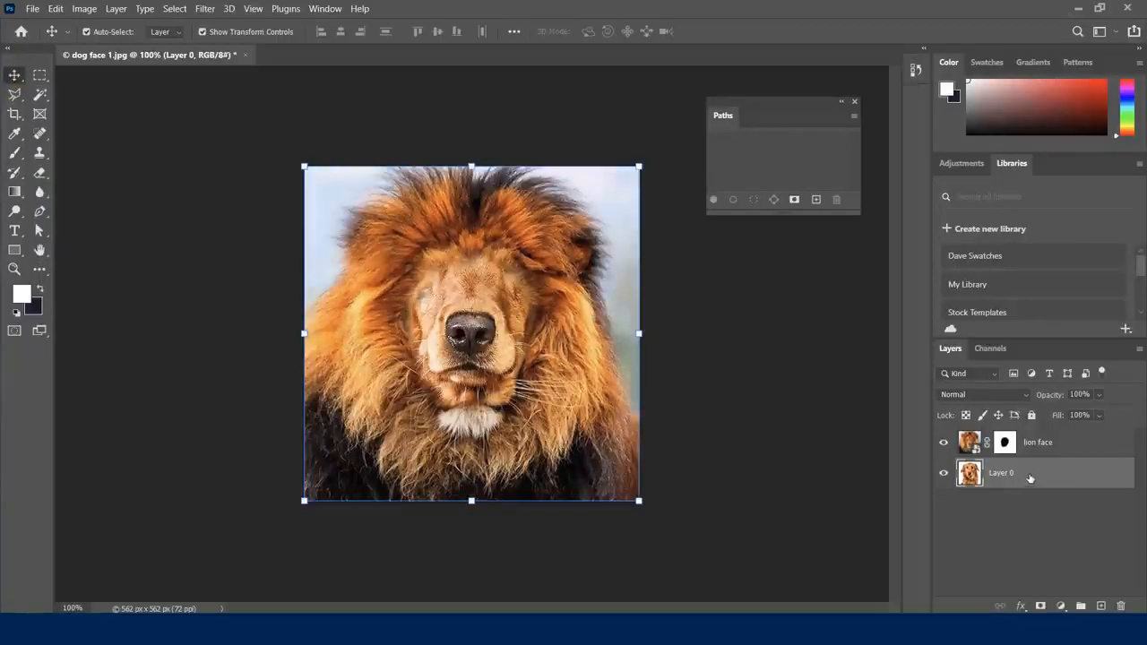
key("Down")
key("Down")
key("Down")
key("Down")
key("Down")
key("Down")
key("Down")
key("Down")
key("Down")
key("Down")
key("Down")
key("Down")
key("Down")
key("Down")
key("Down")
key("Down")
key("Down")
key("Down")
key("Down")
key("Down")
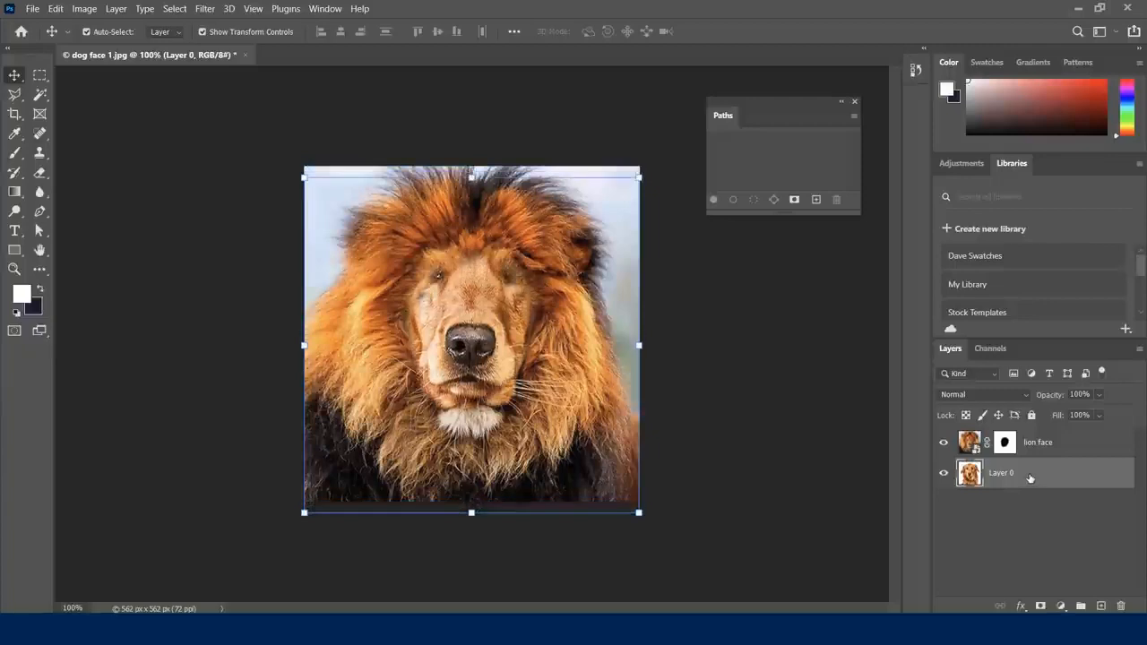
key("shift+Down")
key("shift+Up")
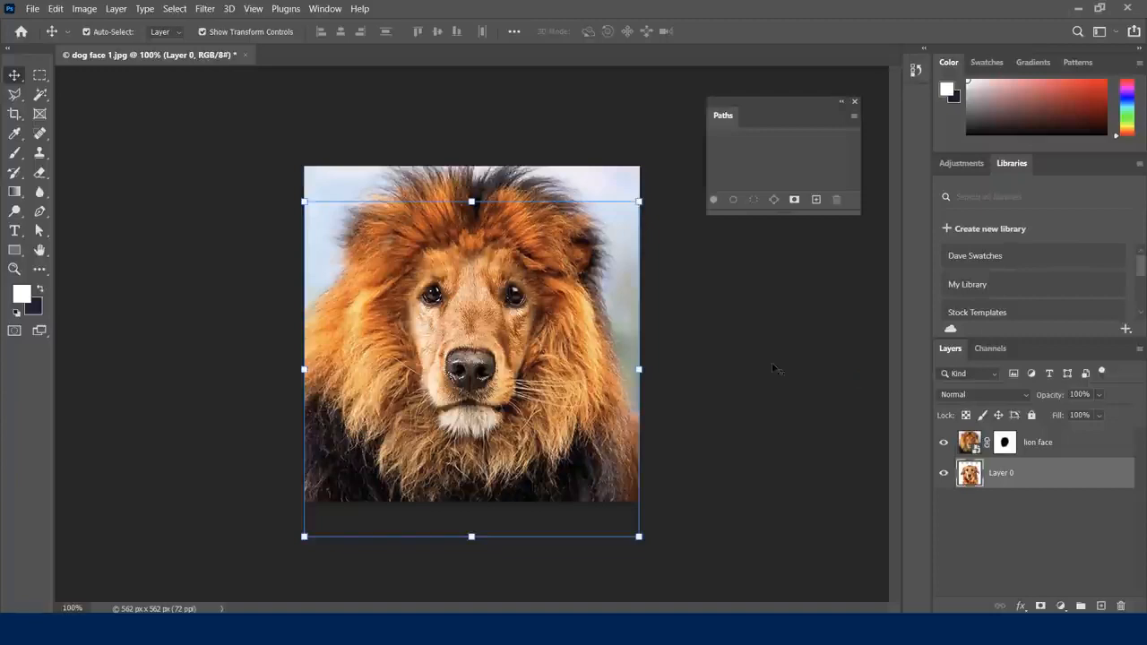
Step: Refine the lion face layer mask with black and white brush strokes where the mane meets the dog's face
left_click(1013, 441)
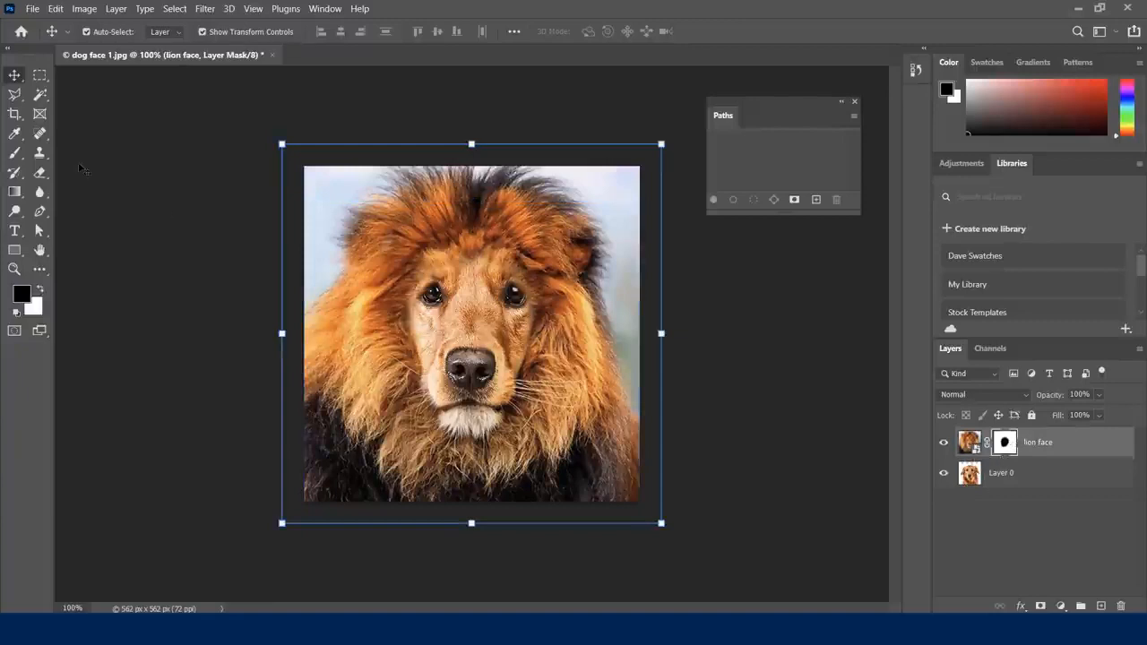
key("b")
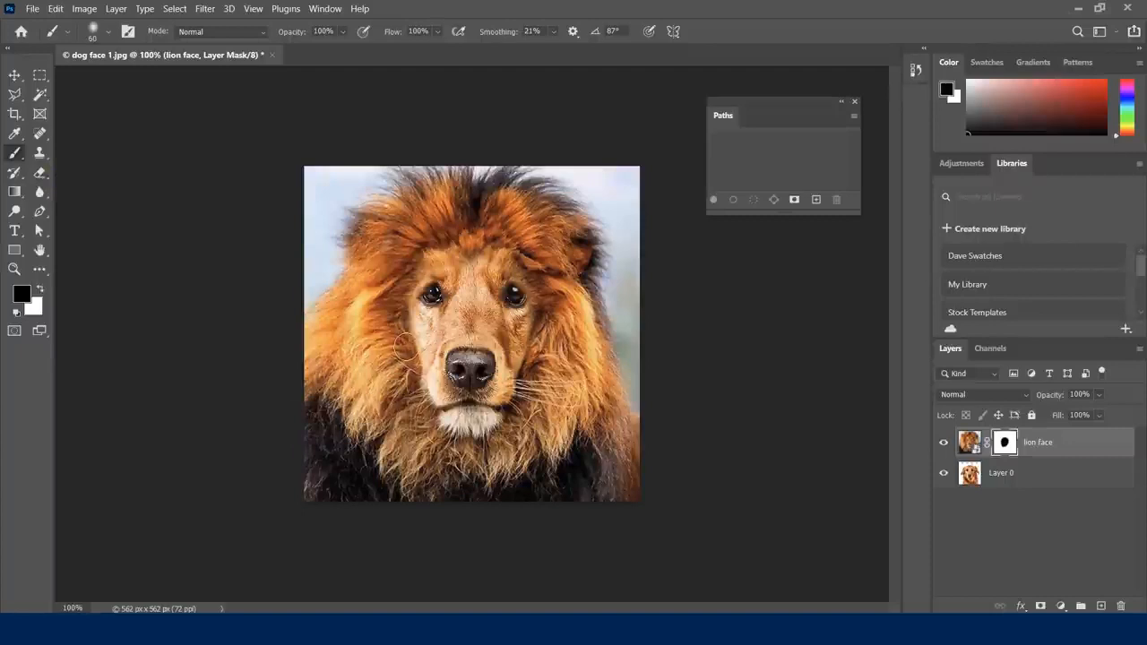
left_click_drag(404, 346, 387, 266)
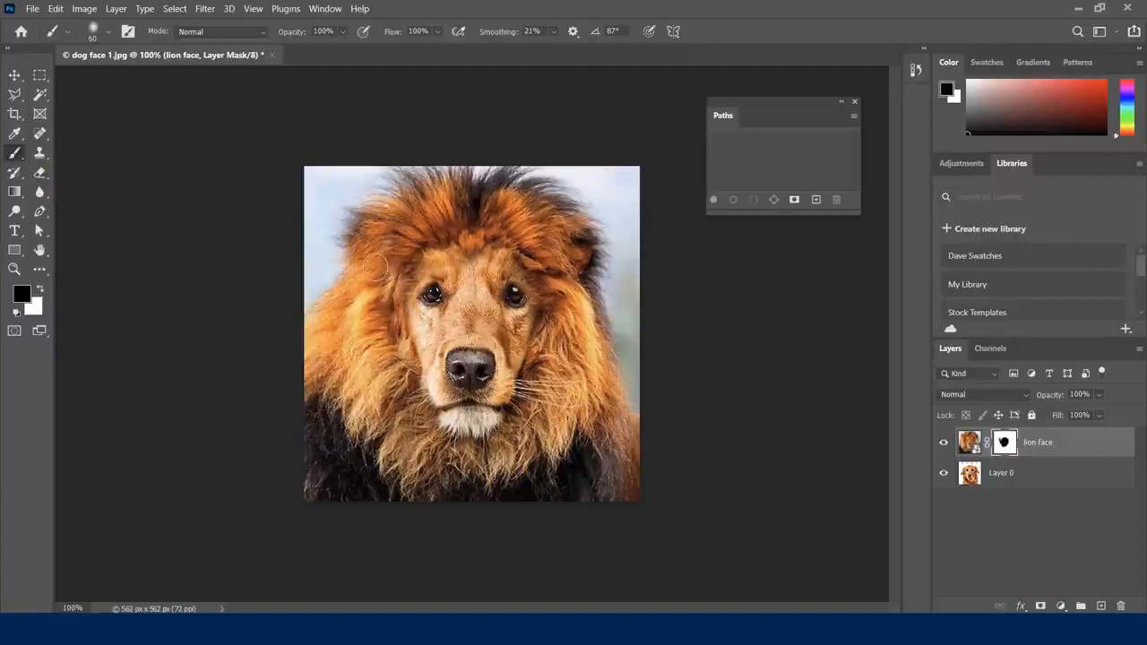
key("x")
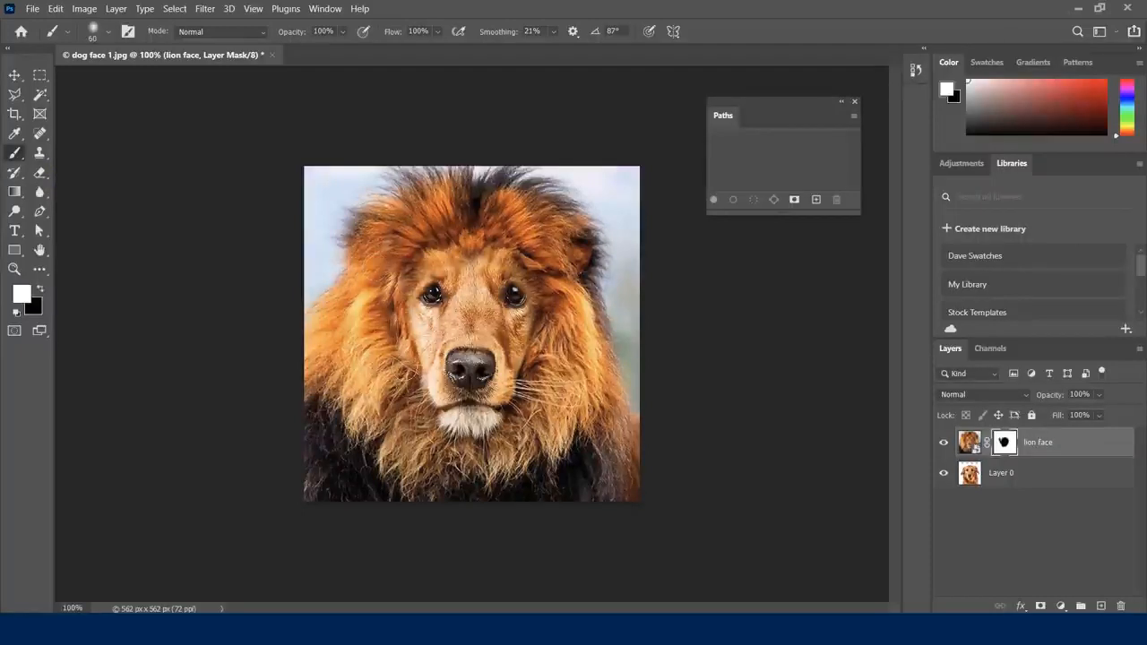
left_click_drag(413, 307, 419, 413)
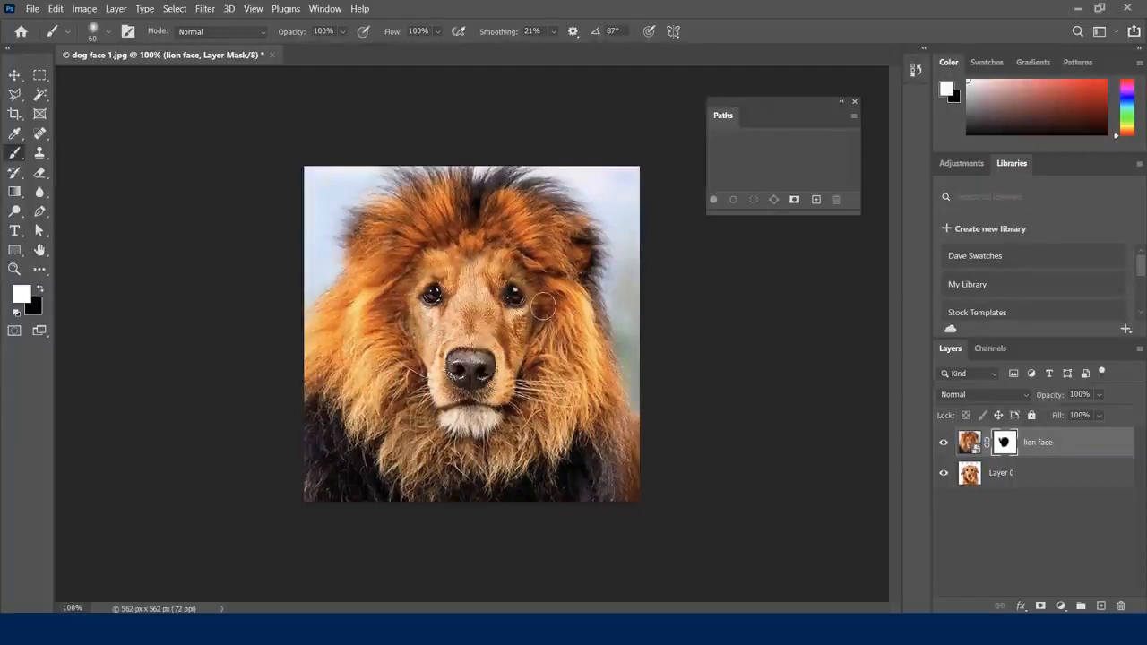
mouse_move(527, 337)
left_mouse_down()
mouse_move(500, 439)
mouse_move(436, 432)
mouse_move(414, 369)
left_mouse_up()
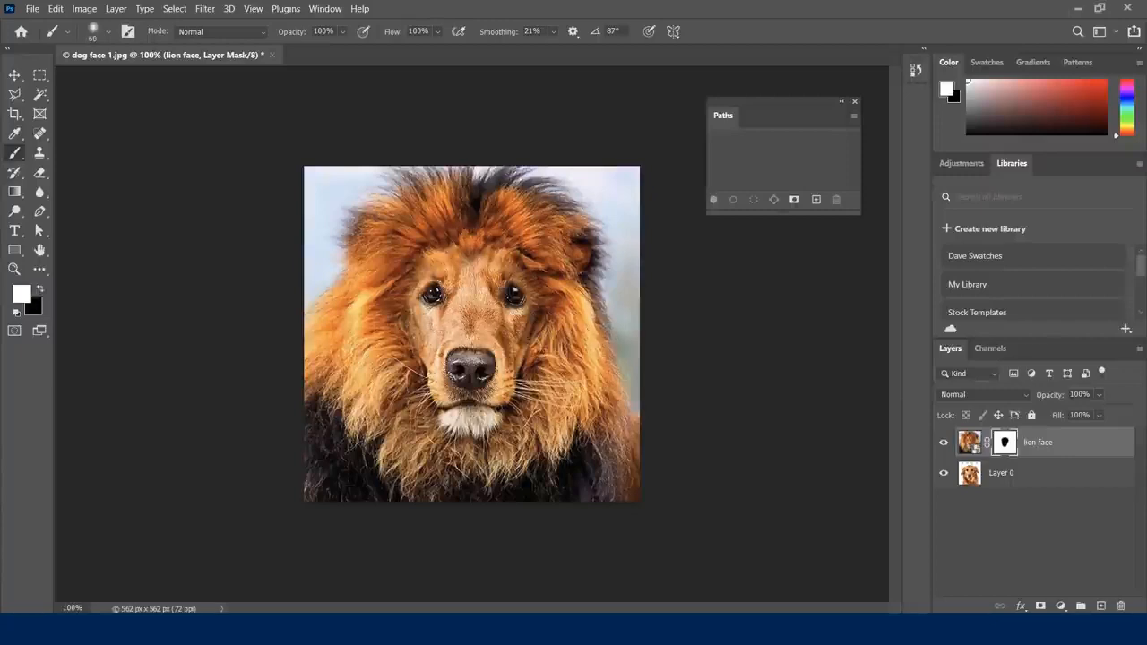
Step: Bring back the lion's eyes with white on the mask, and reveal the dog's eyes again with black
left_click_drag(515, 297, 512, 294)
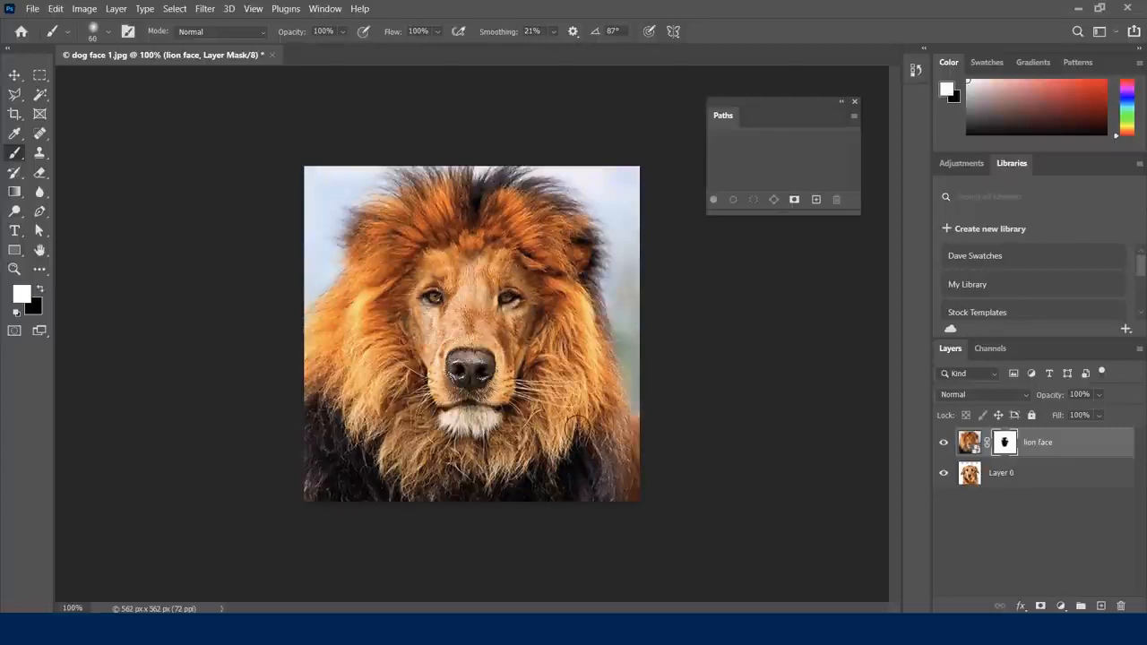
key("x")
left_click_drag(516, 298, 511, 297)
left_click_drag(435, 297, 431, 296)
left_click_drag(513, 294, 517, 294)
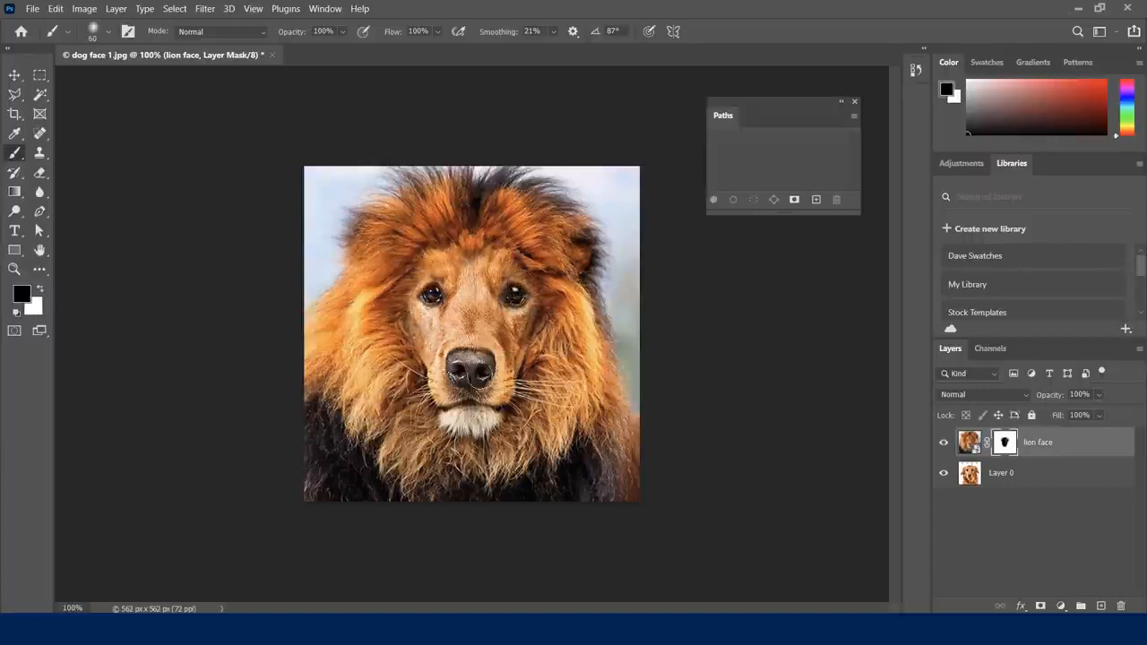
Step: Paint white on the mask over the nose, muzzle and cheeks to restore the lion's features there
key("x")
mouse_move(462, 363)
left_mouse_down()
mouse_move(466, 372)
mouse_move(480, 359)
mouse_move(469, 391)
mouse_move(428, 372)
mouse_move(470, 348)
mouse_move(464, 318)
mouse_move(473, 354)
left_mouse_up()
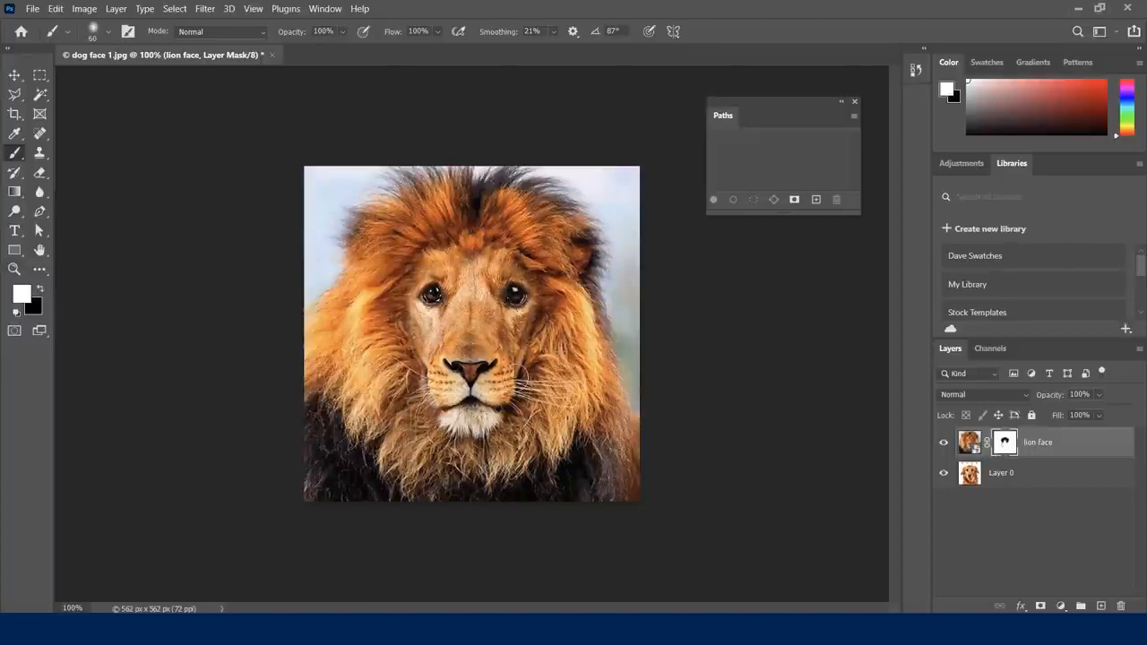
key("x")
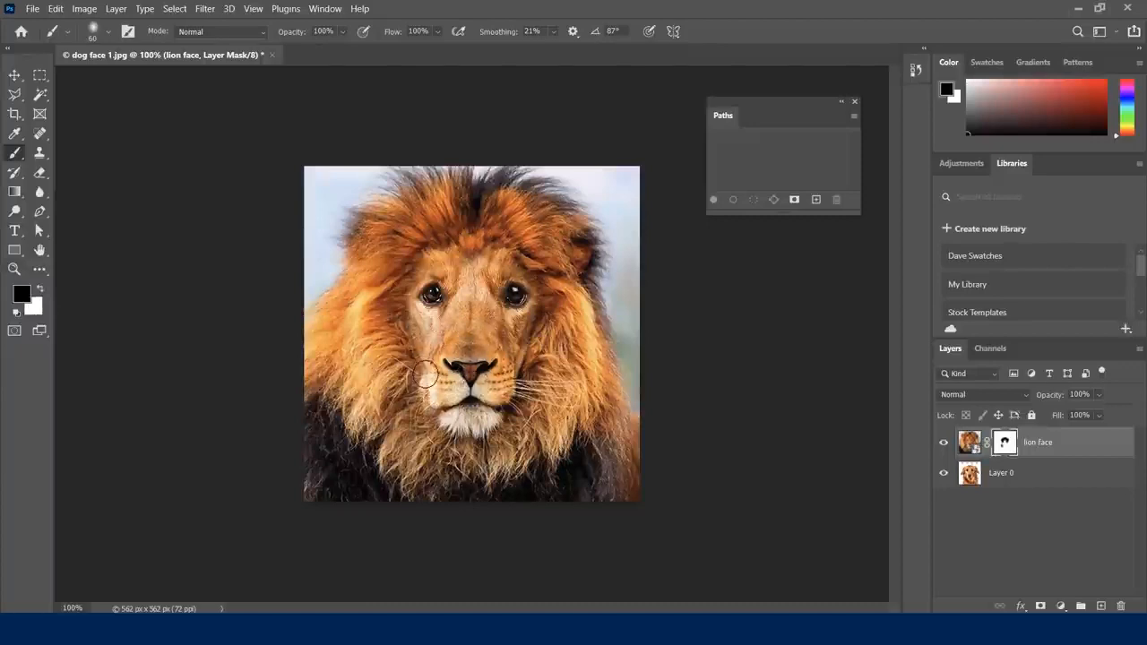
key("x")
mouse_move(423, 386)
left_mouse_down()
mouse_move(429, 407)
mouse_move(413, 347)
left_mouse_up()
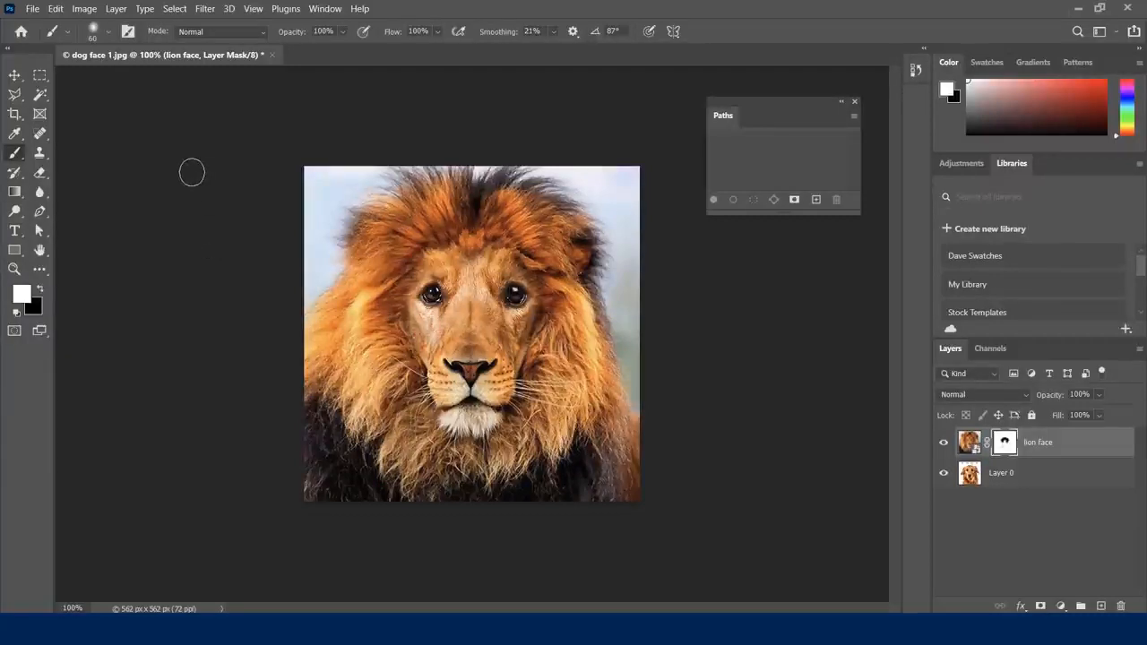
Step: Open the DoorKnocker.jpg image as a new document
left_click(36, 8)
left_click(45, 37)
double_click(285, 148)
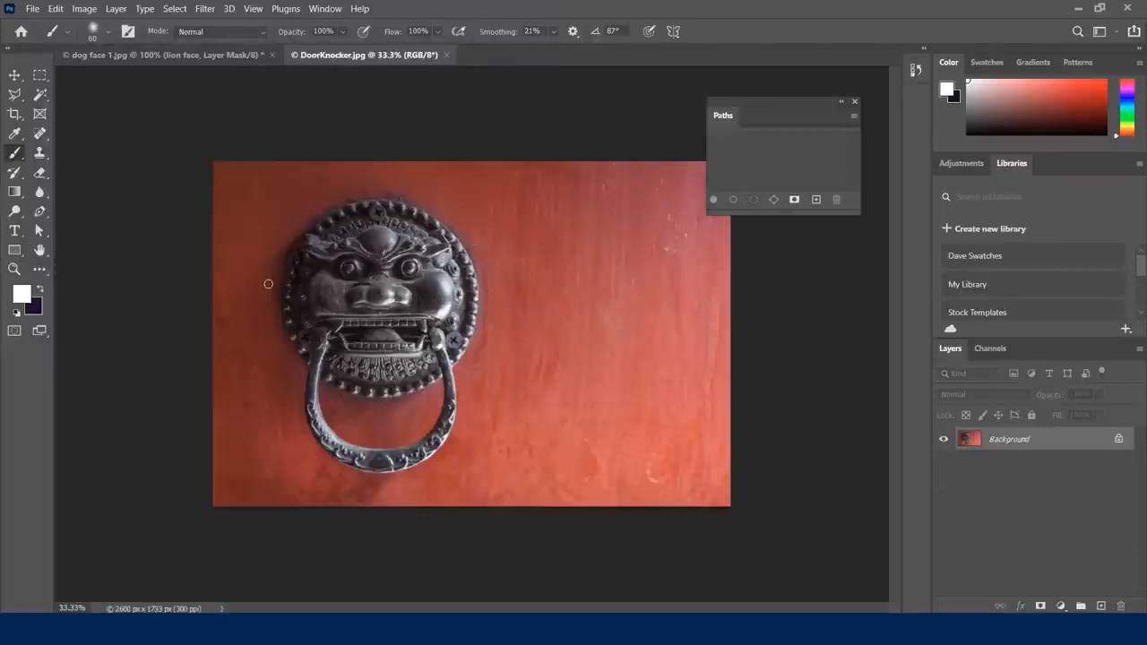
Step: Place the Incense image as an embedded layer and move the unlocked door knocker layer above it
key("alt+f")
key("l")
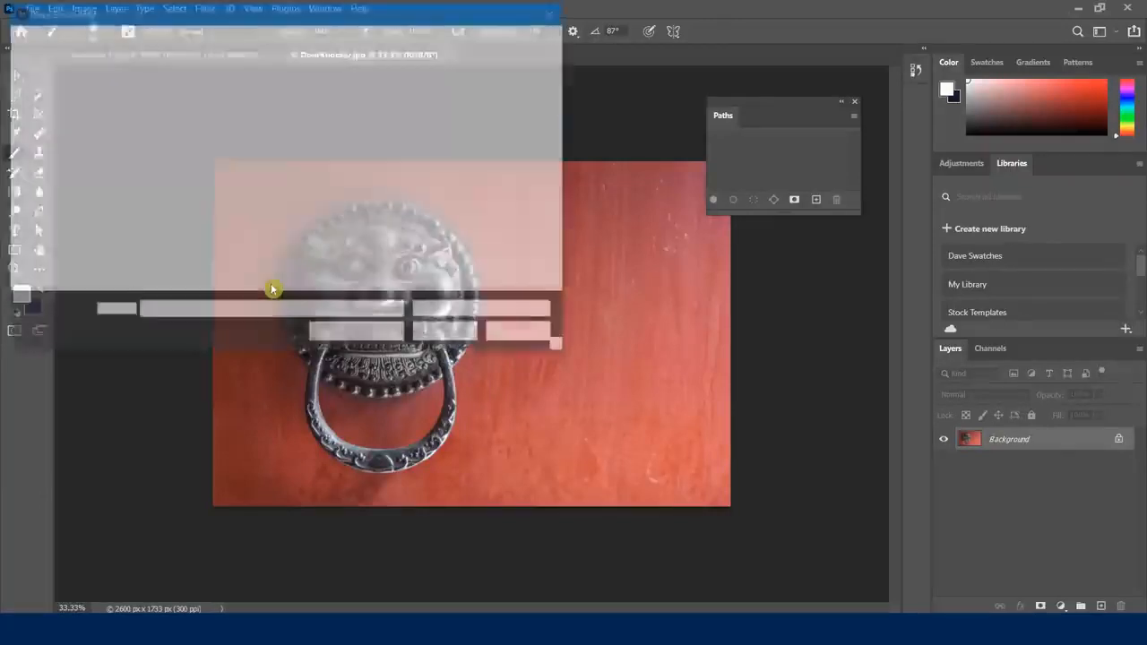
double_click(345, 128)
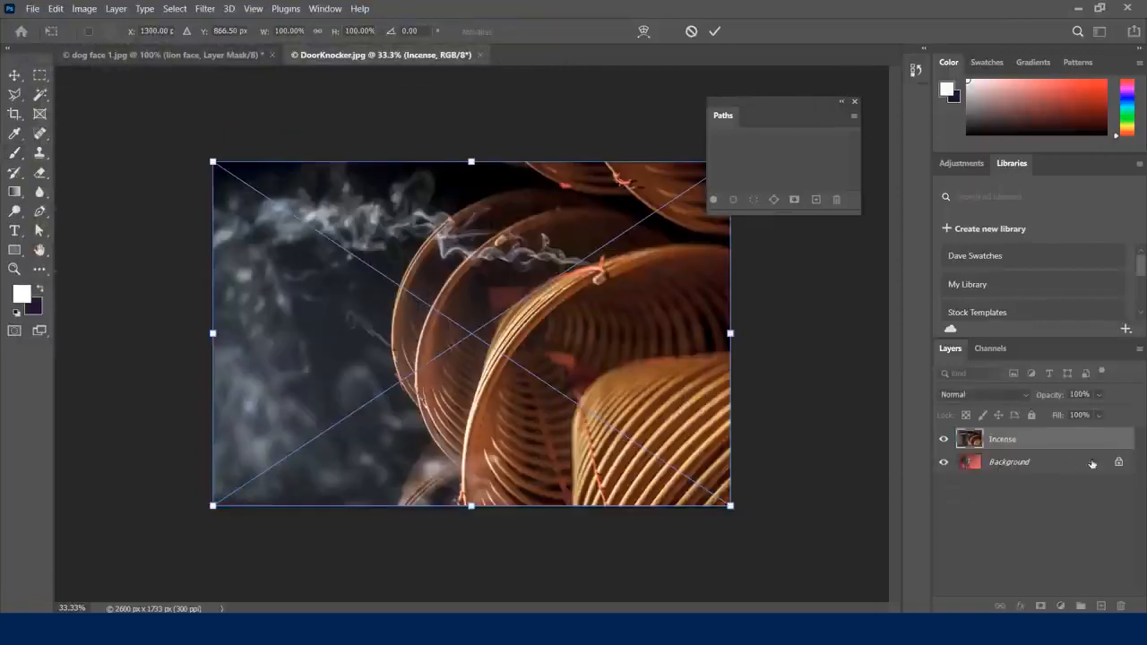
left_click(1120, 464)
left_click_drag(1047, 473, 1031, 439)
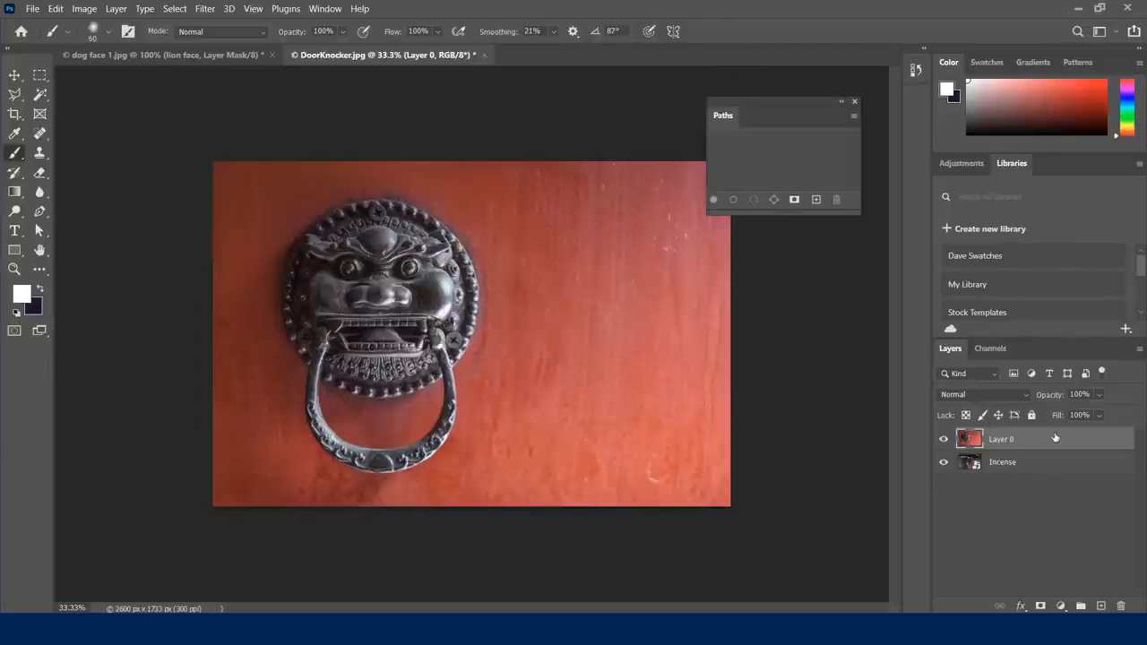
Step: Add a layer mask to the door knocker layer and activate the Gradient tool, trying the Paint Bucket tool on the way
left_click(1041, 605)
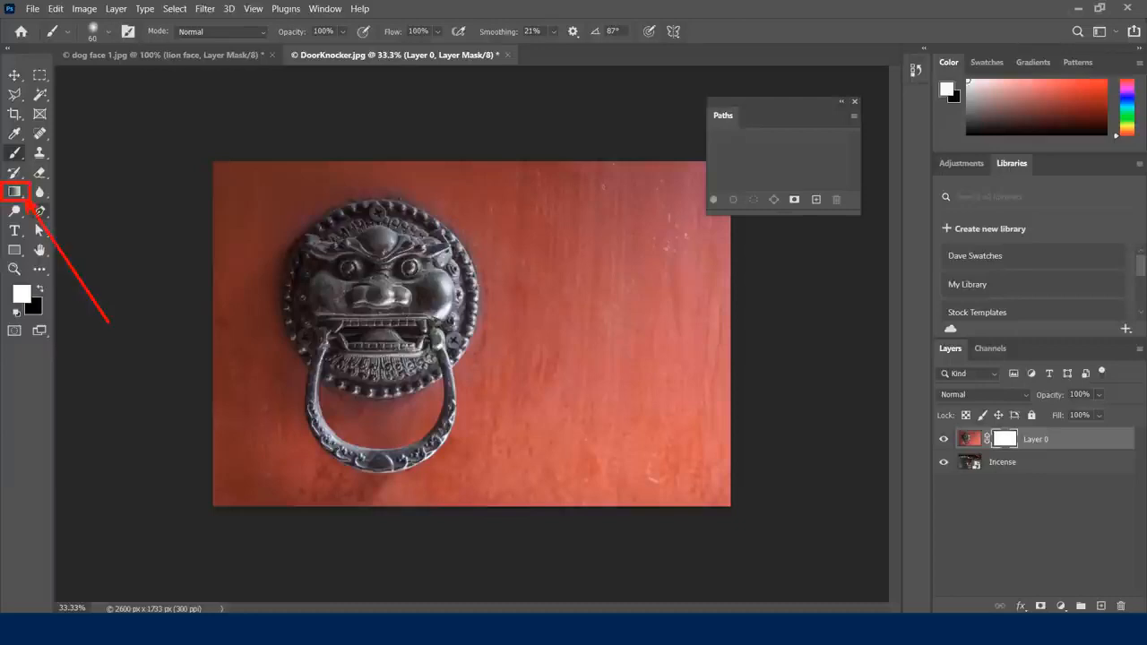
left_click(16, 192)
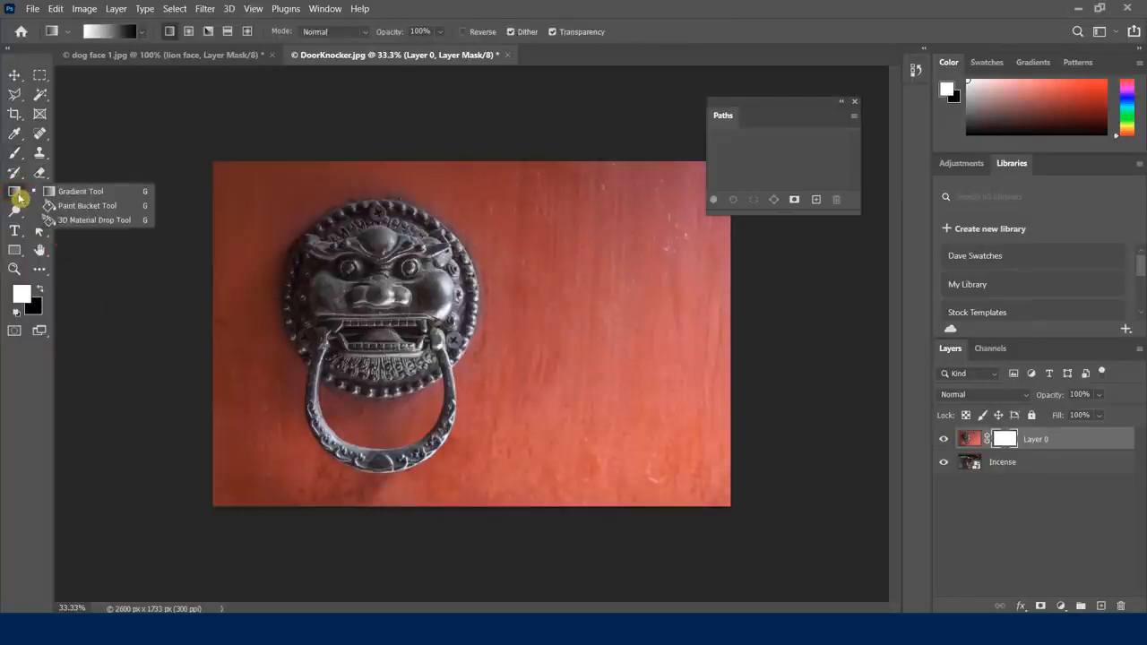
left_click(86, 210)
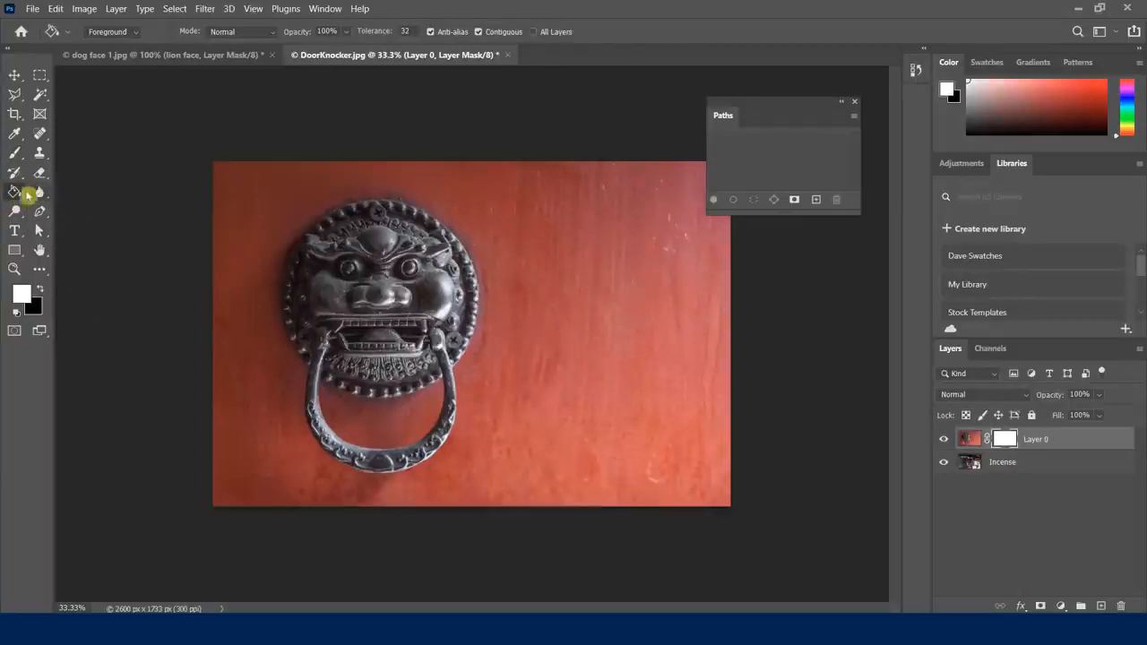
left_click(14, 192)
left_click(89, 192)
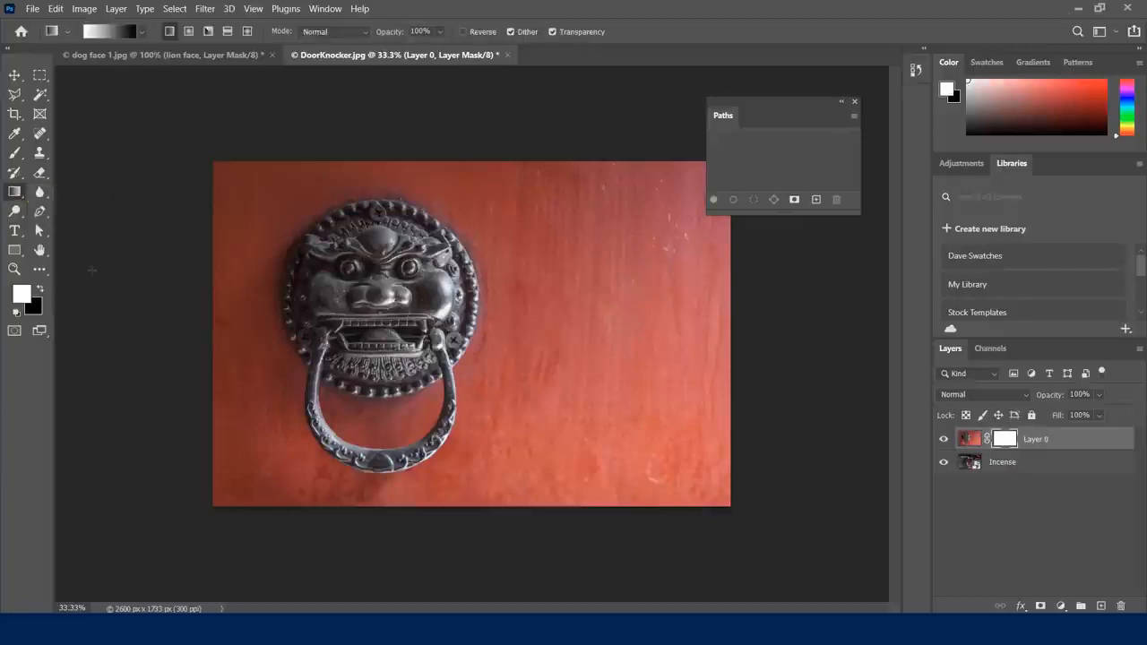
Step: Check the Basics presets in the Gradient Editor and leave it without changing the gradient
left_click(116, 39)
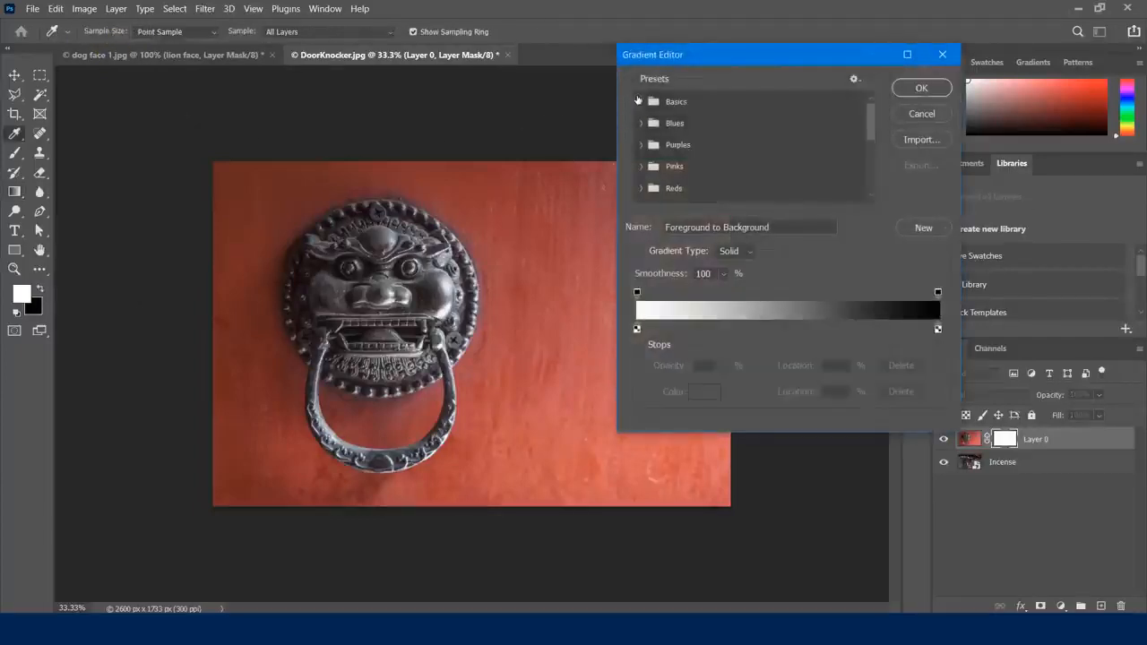
left_click(641, 101)
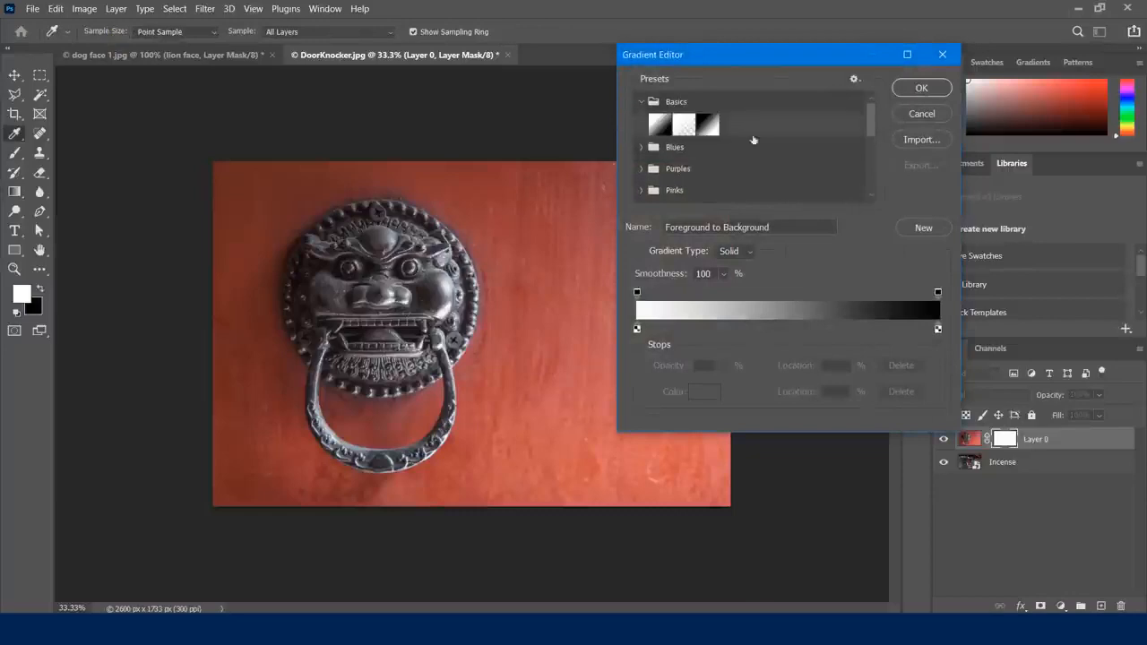
left_click(924, 117)
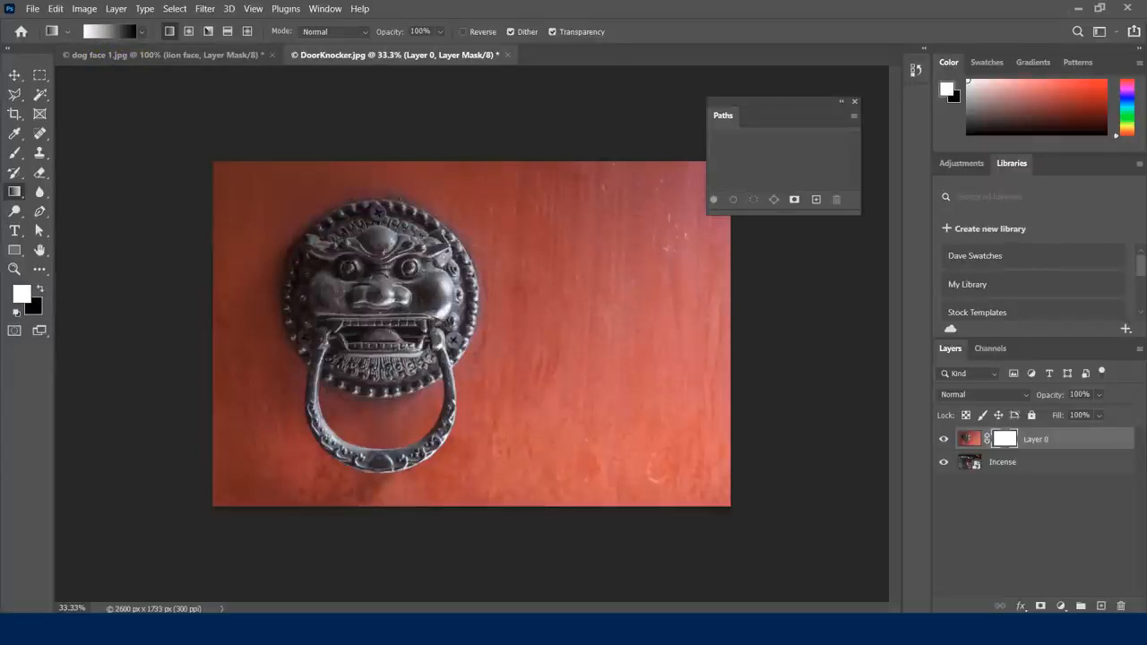
Step: Apply linear white-to-black gradients to the door knocker's layer mask diagonally, downward, and finally left to right across the knocker
left_click_drag(243, 184, 430, 309)
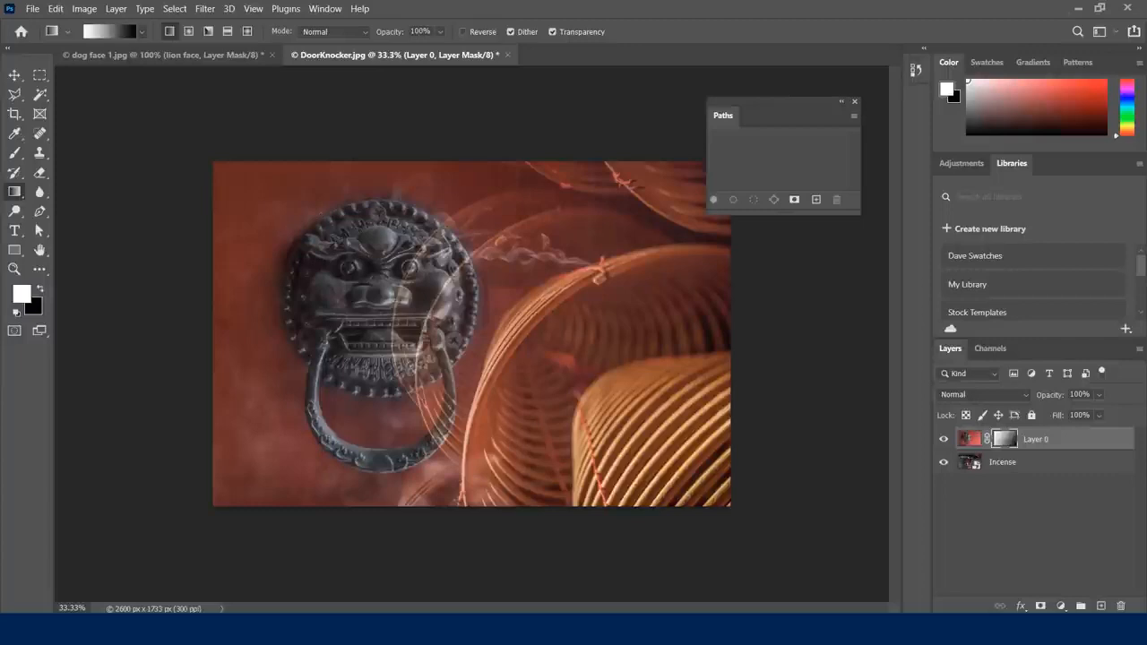
left_click_drag(467, 161, 471, 359)
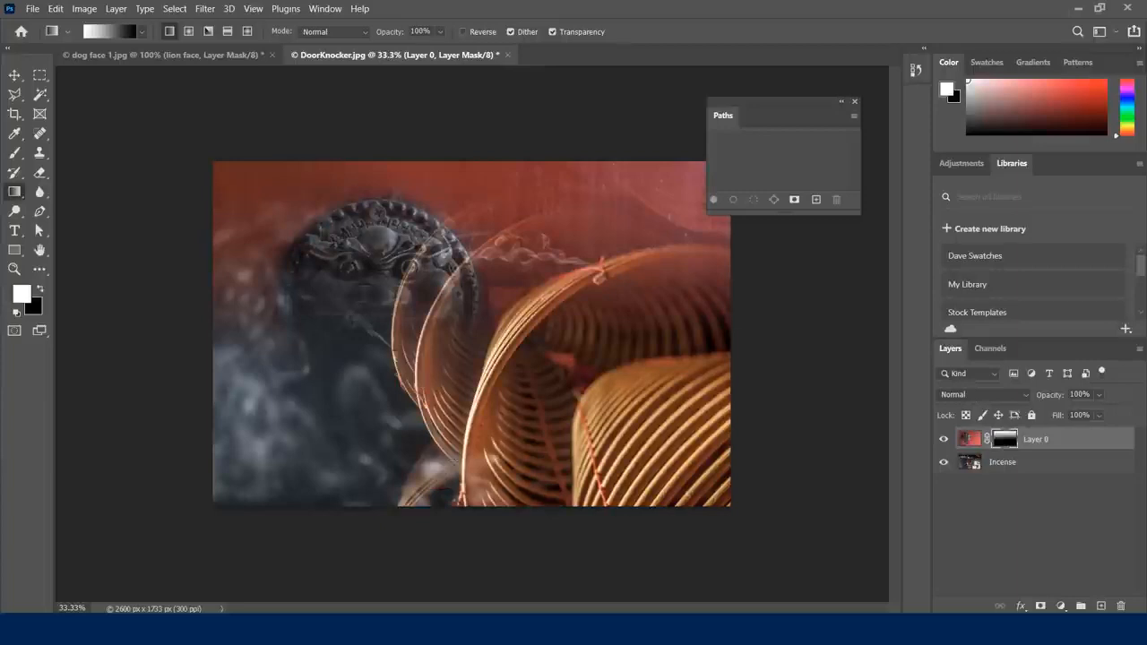
left_click_drag(211, 325, 424, 327)
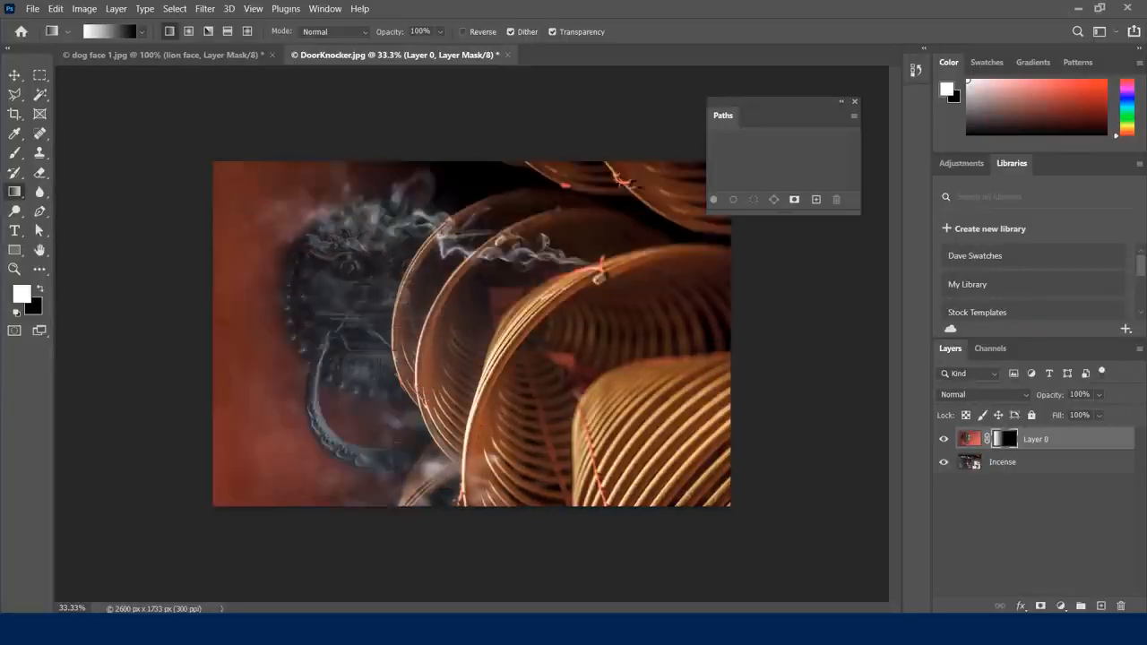
Step: Try linear gradients on the door knocker's layer mask in six directions: upward, from both opposite corners, right to left, downward, and left to right
left_click_drag(492, 506, 493, 387)
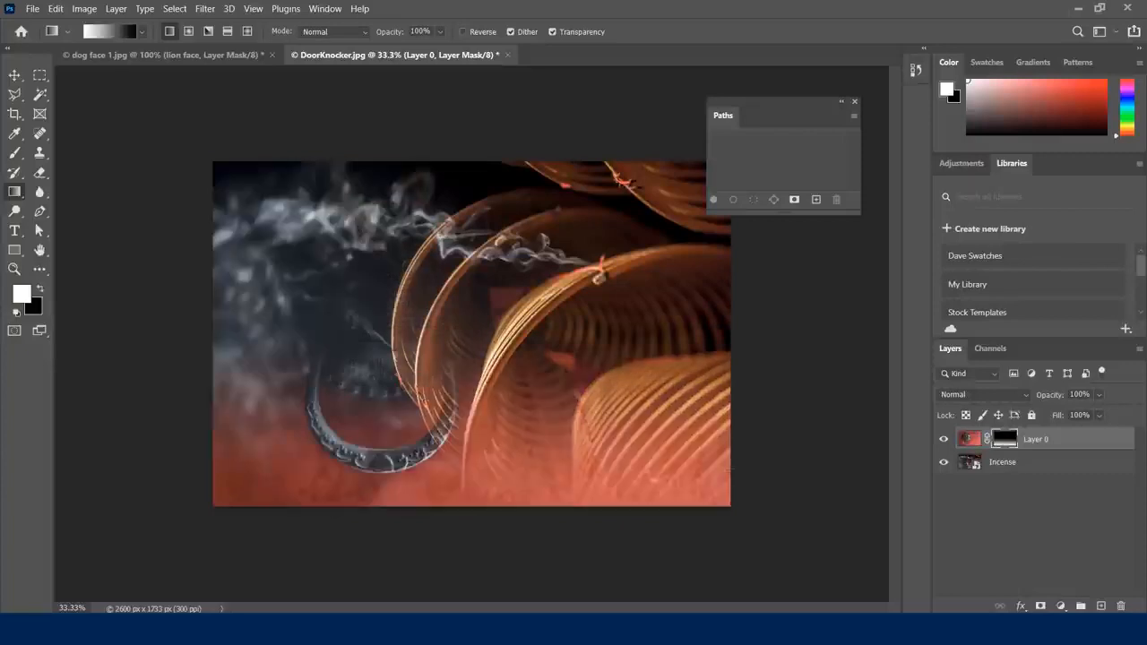
left_click_drag(734, 505, 547, 368)
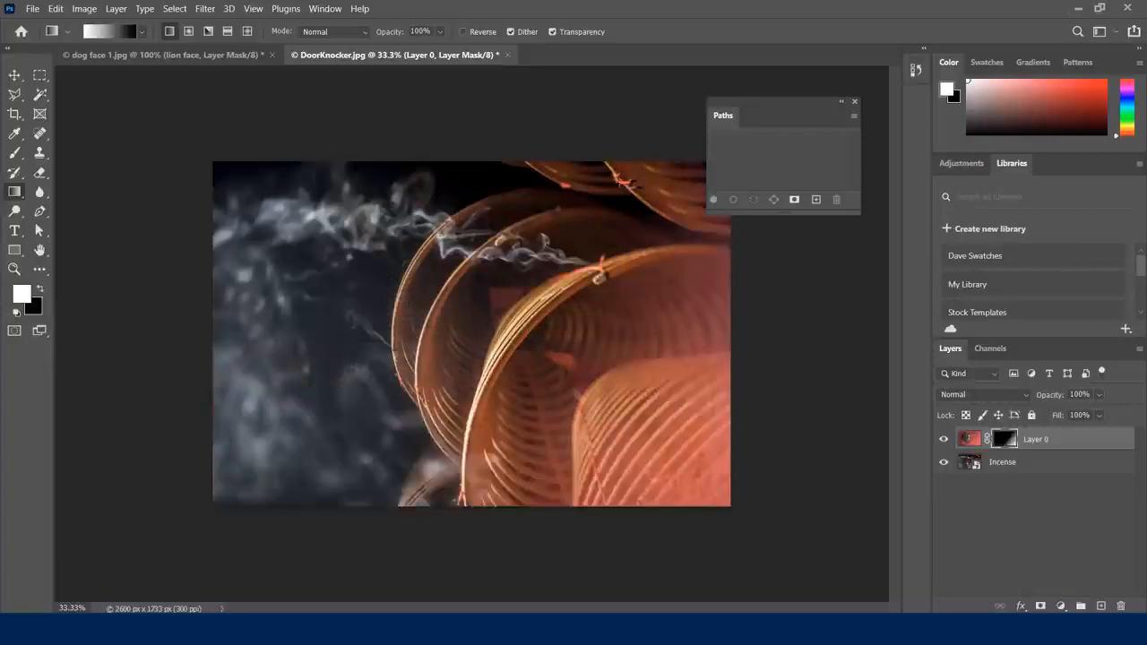
left_click_drag(742, 336, 432, 338)
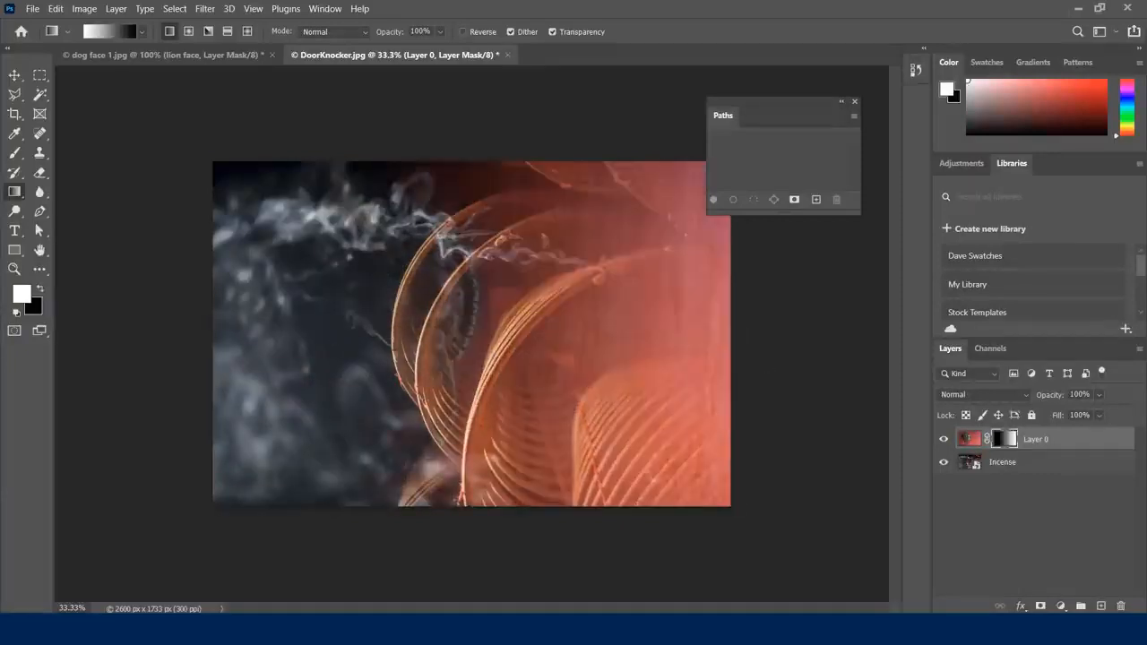
left_click_drag(450, 85, 458, 367)
left_click_drag(172, 131, 363, 309)
left_click_drag(192, 313, 499, 323)
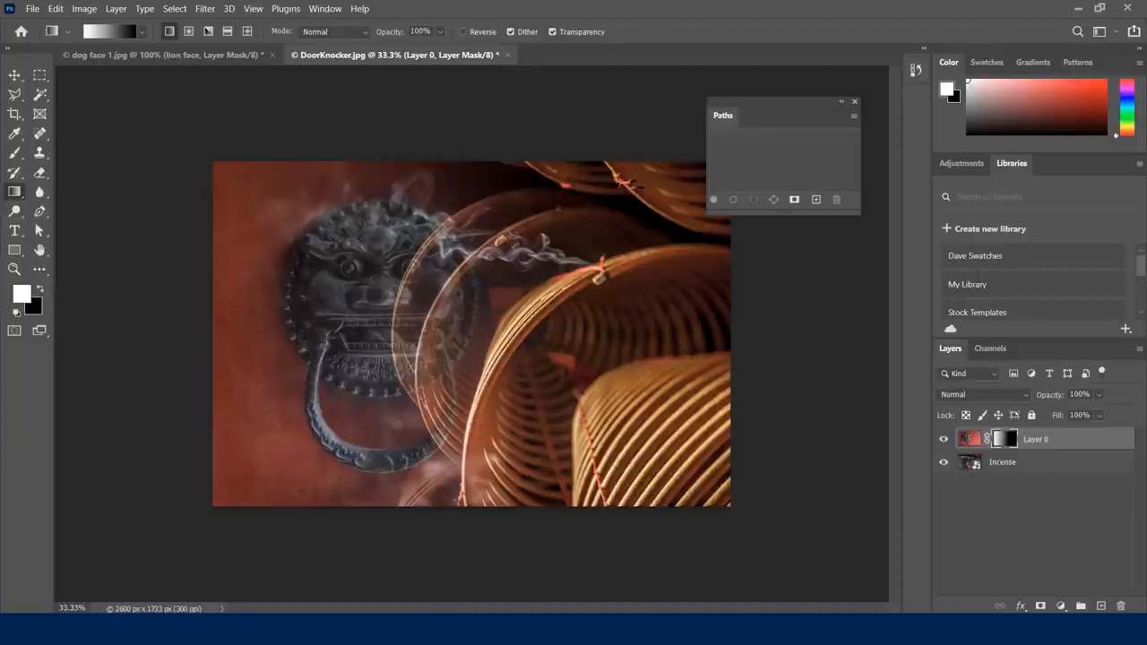
Step: Switch to the radial gradient style and apply gradients to the knocker's layer mask, ending with one centred on the knocker's face
left_click(189, 33)
left_click_drag(475, 345, 475, 156)
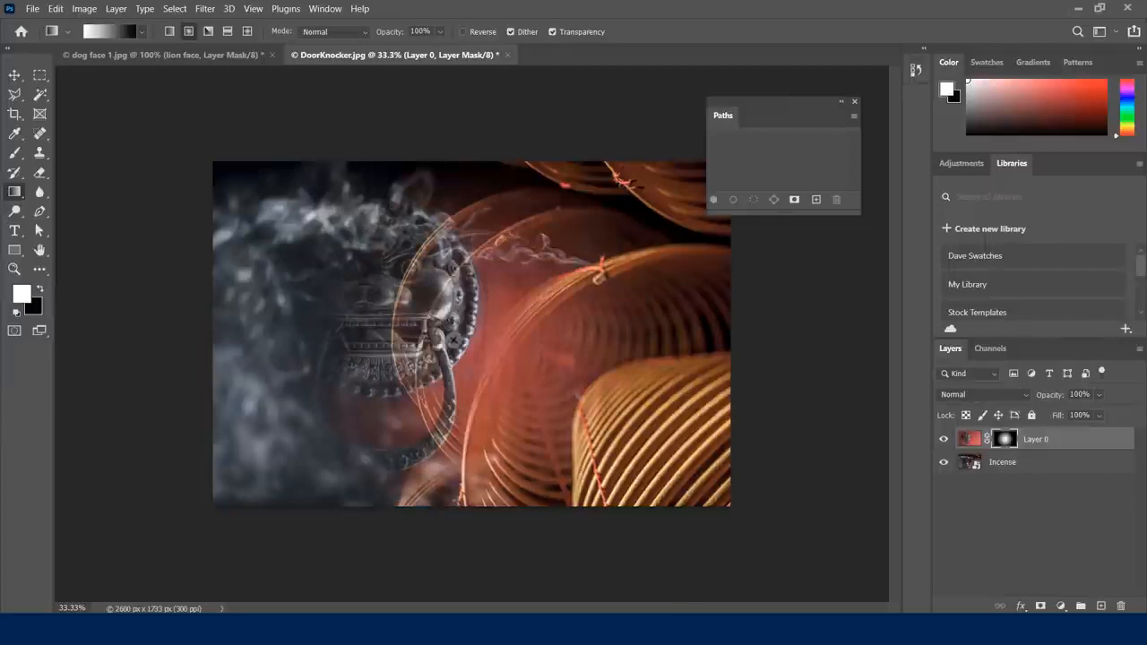
left_click_drag(472, 112, 480, 298)
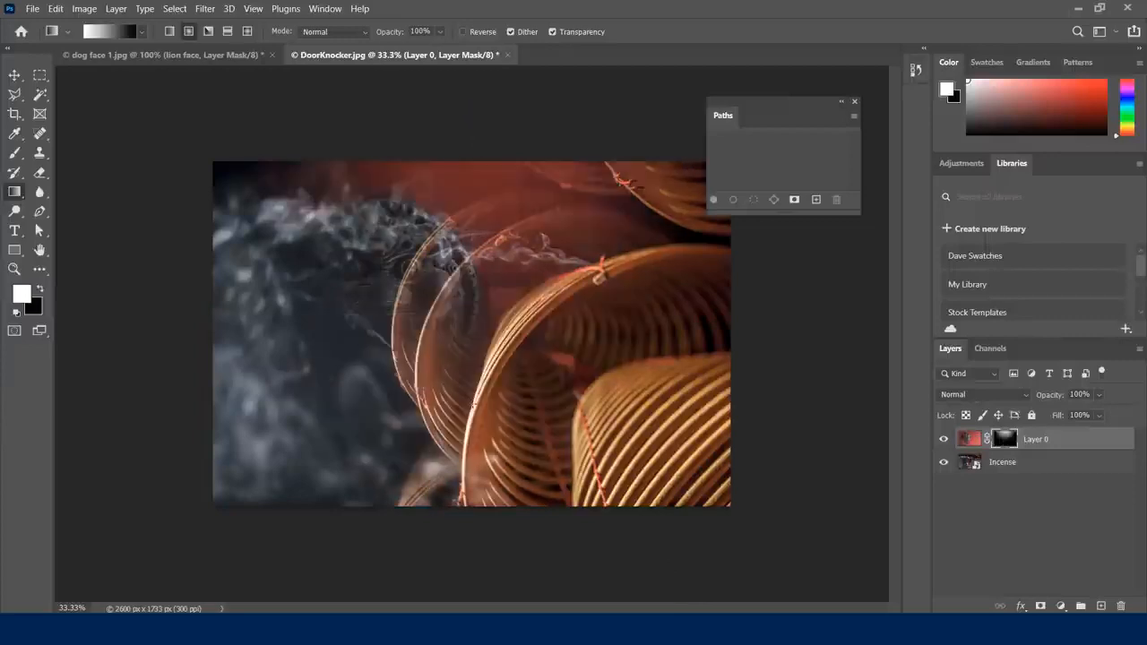
left_click_drag(382, 328, 143, 169)
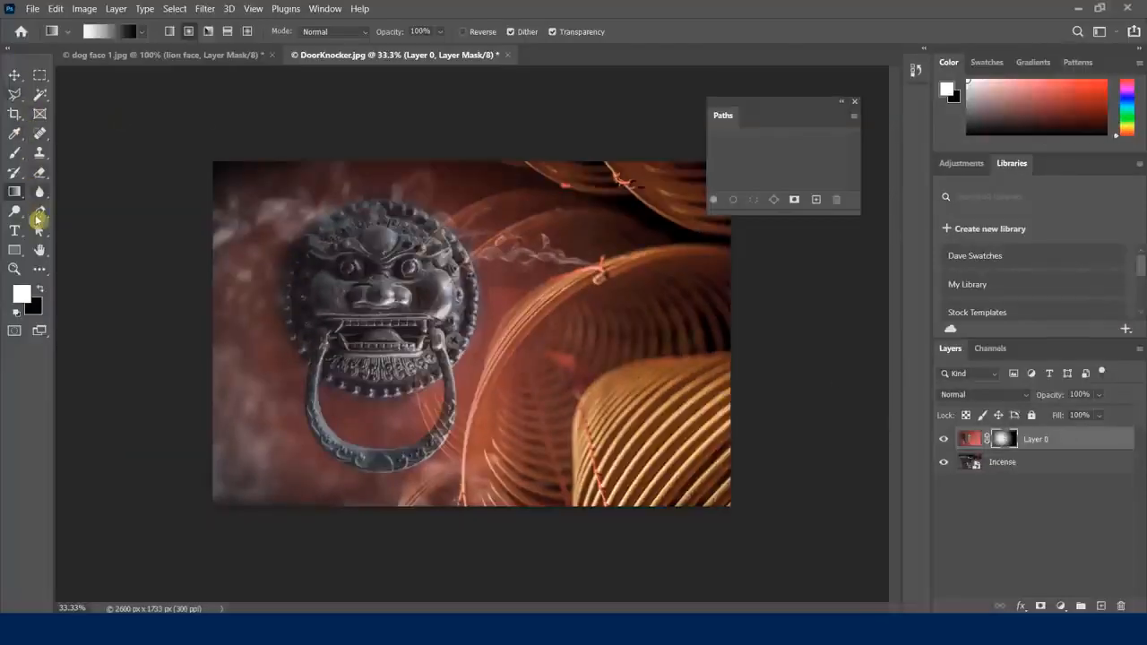
Step: Add the paragraph text "Bhutan" over the incense coils in the image's lower right area and move it slightly down
left_click(15, 231)
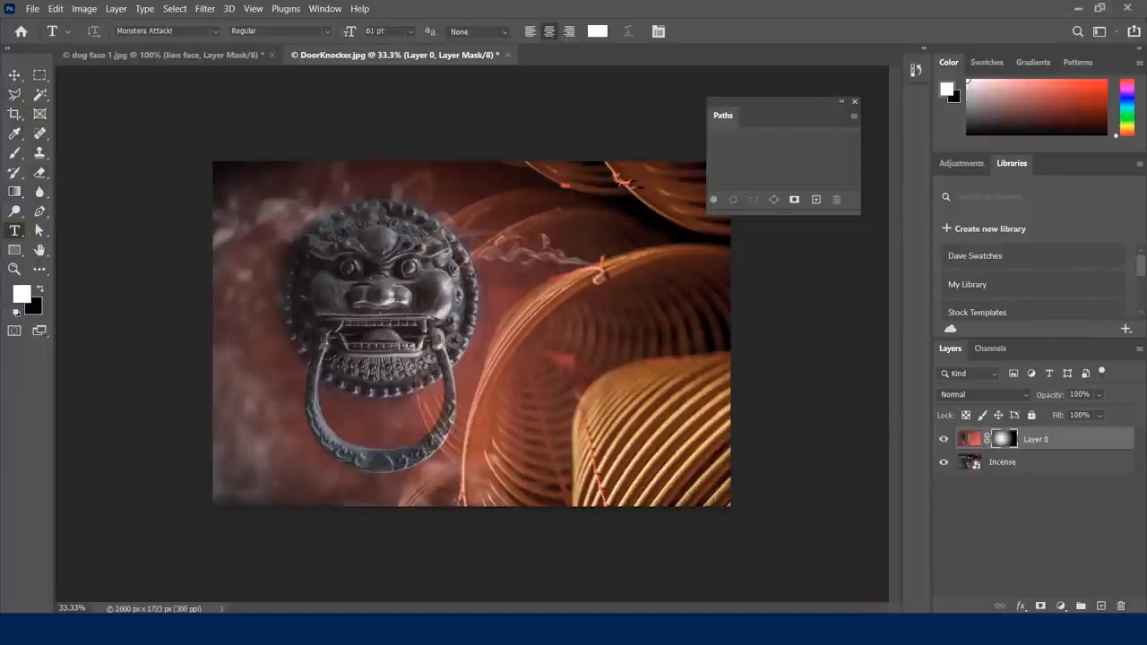
left_click_drag(448, 409, 732, 512)
type("B")
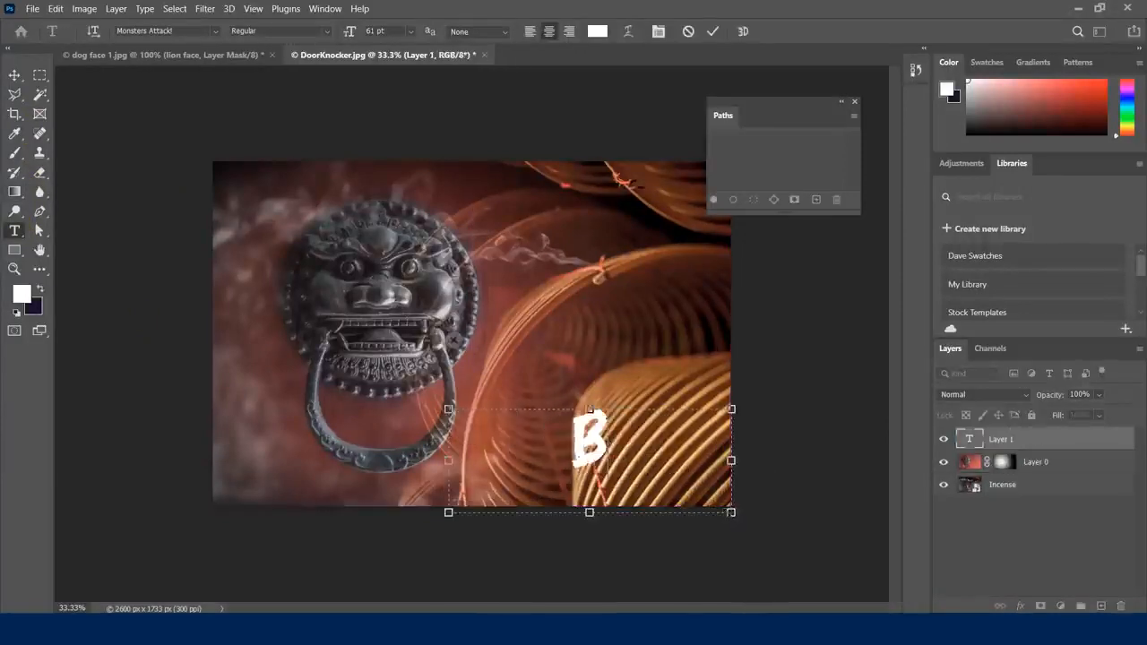
type("hutan")
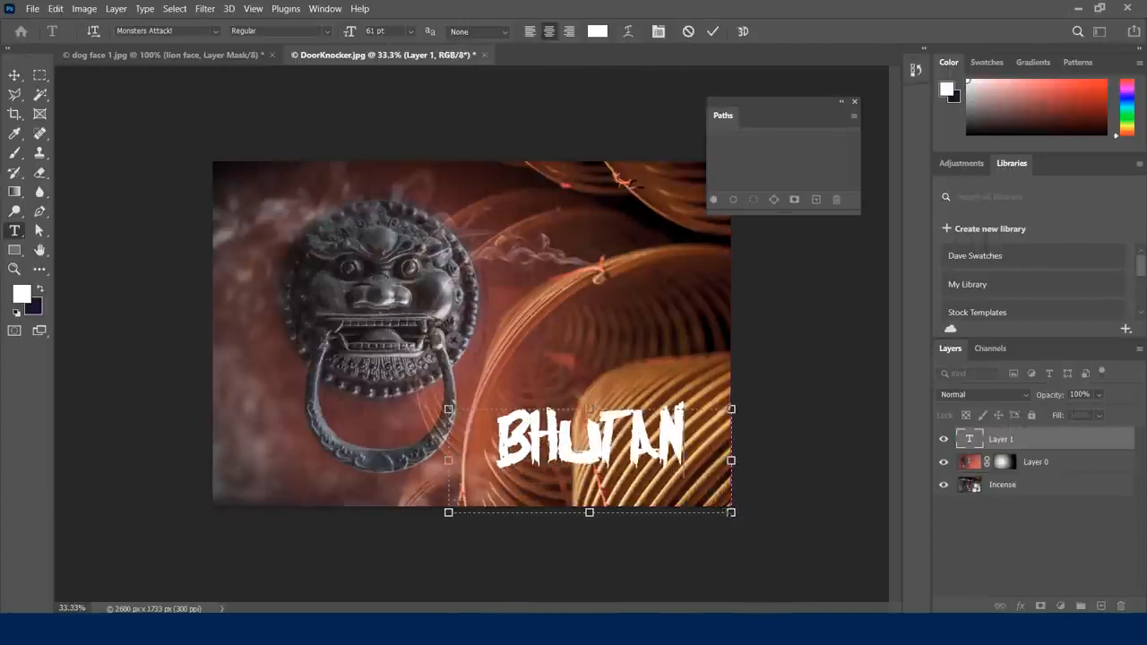
left_click(14, 78)
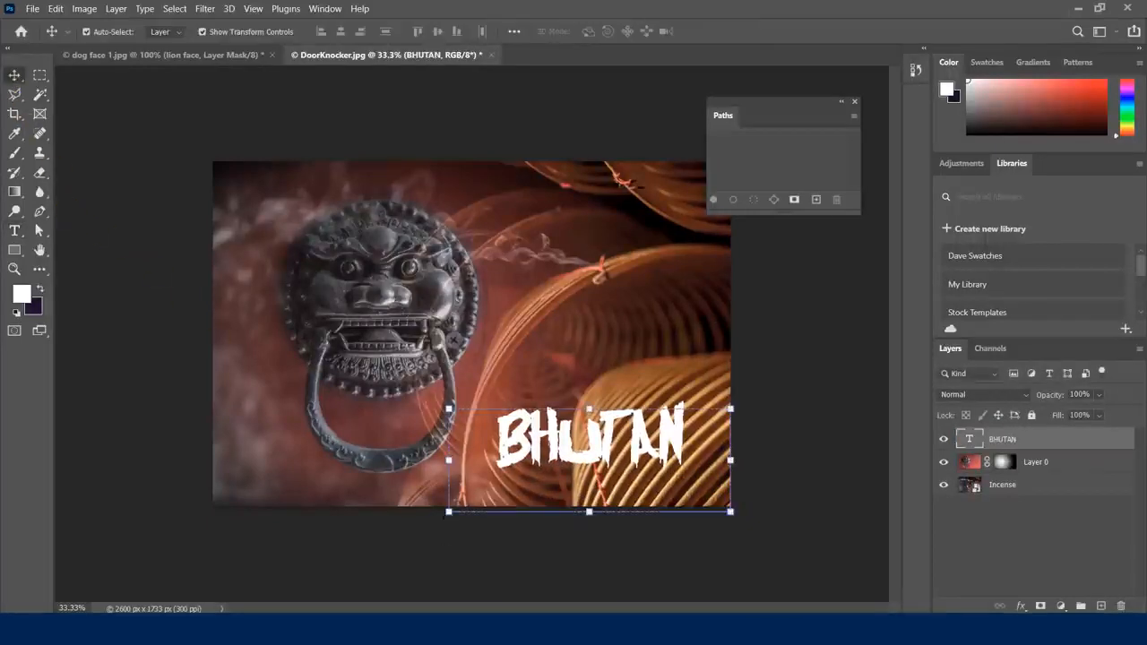
left_click_drag(572, 450, 575, 479)
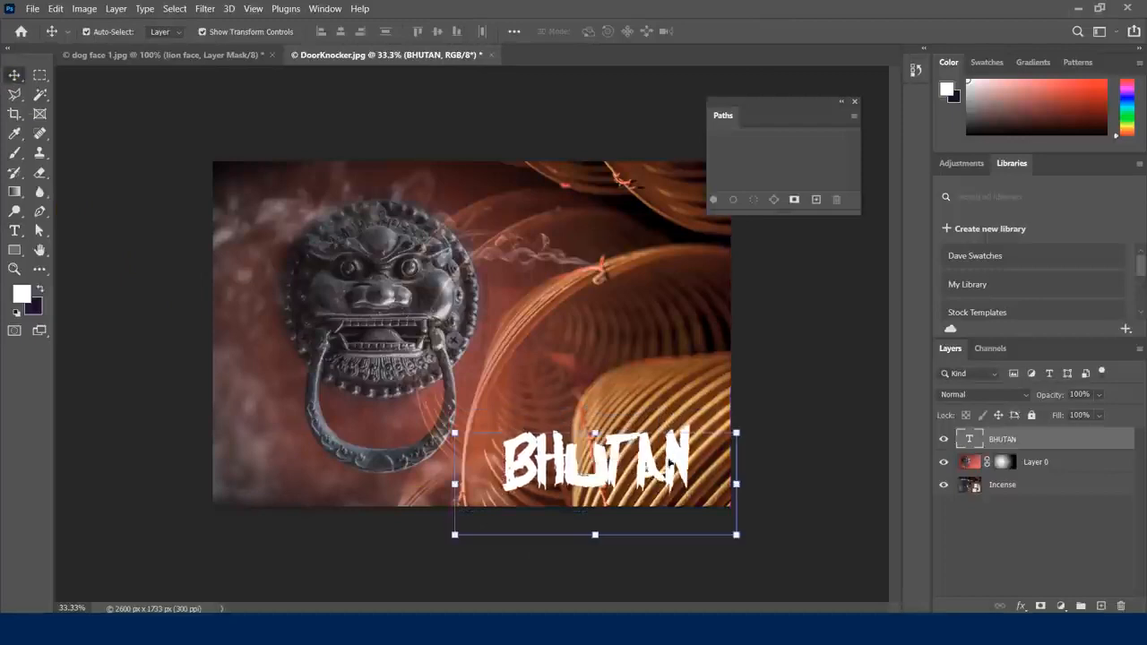
left_click(801, 441)
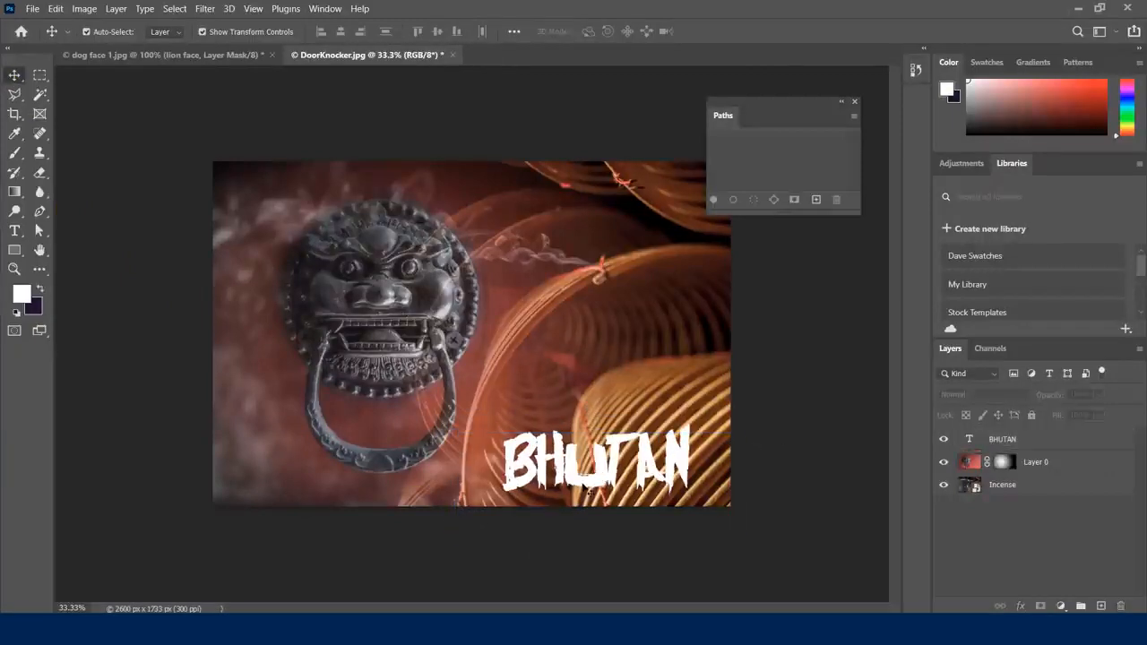
Step: Lower the BHUTAN text layer's opacity to 54%
left_click(589, 489)
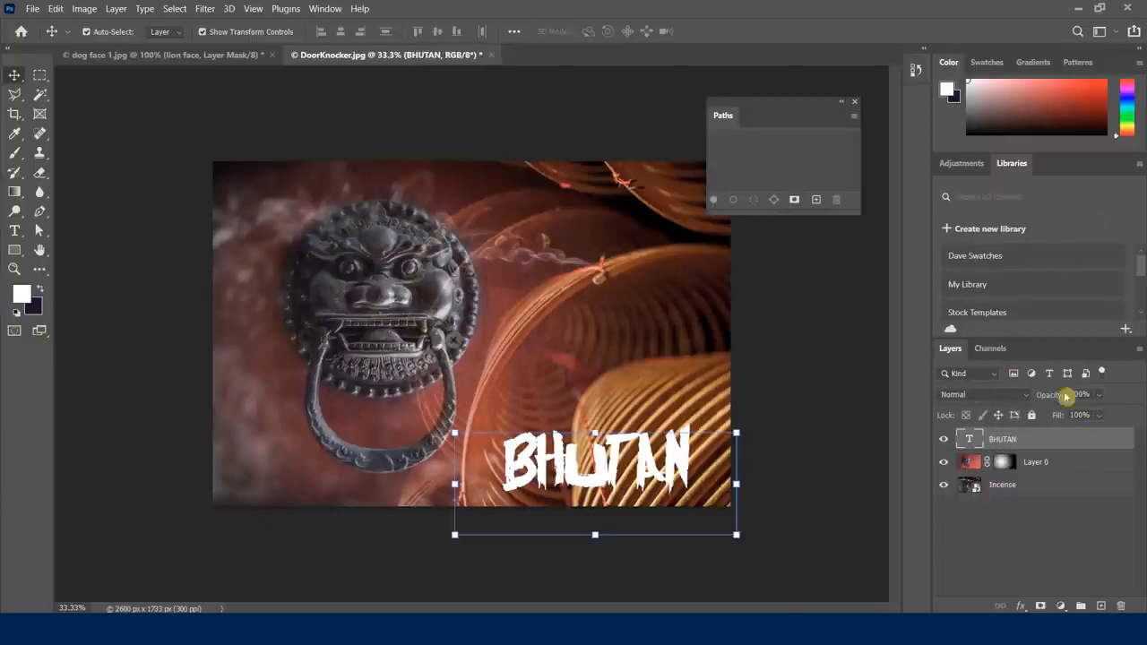
left_click_drag(1060, 395, 1037, 400)
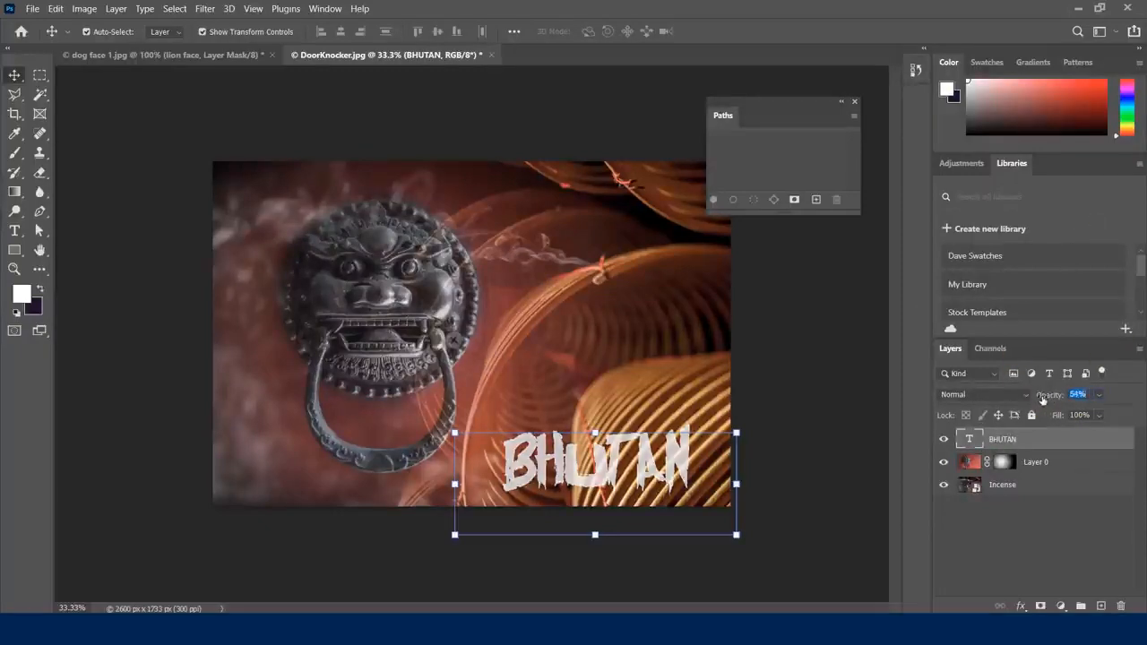
left_click(71, 128)
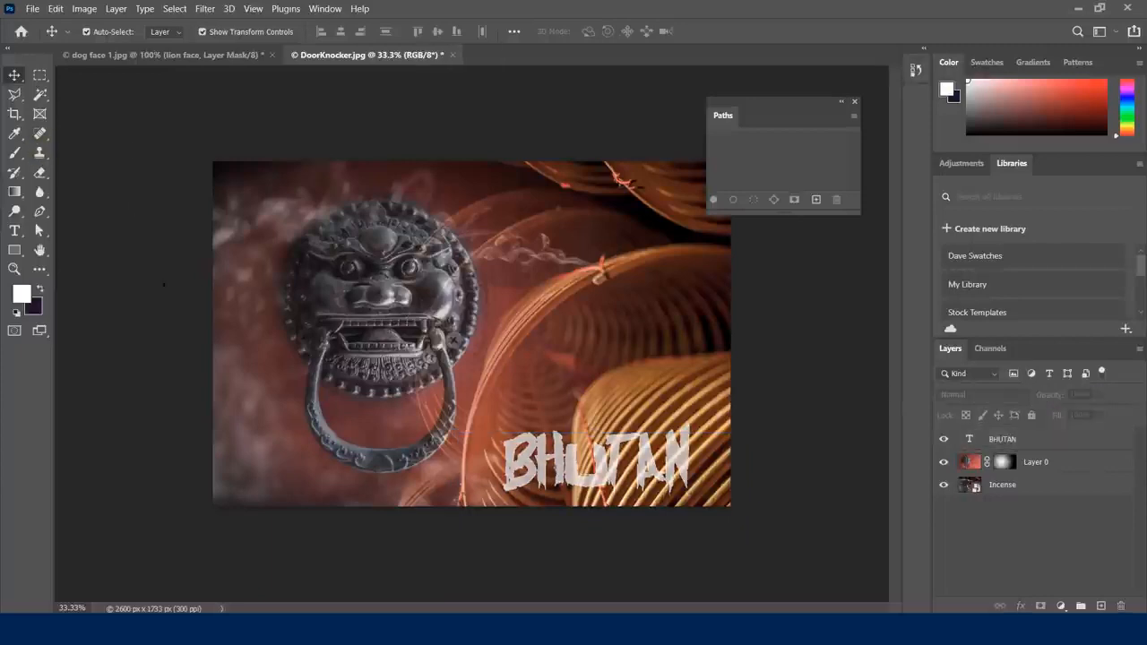
Step: Nudge the BHUTAN text slightly and cycle its layer through the blend modes from Dissolve onward, ending on Subtract
left_click_drag(588, 489, 595, 485)
left_click(1026, 394)
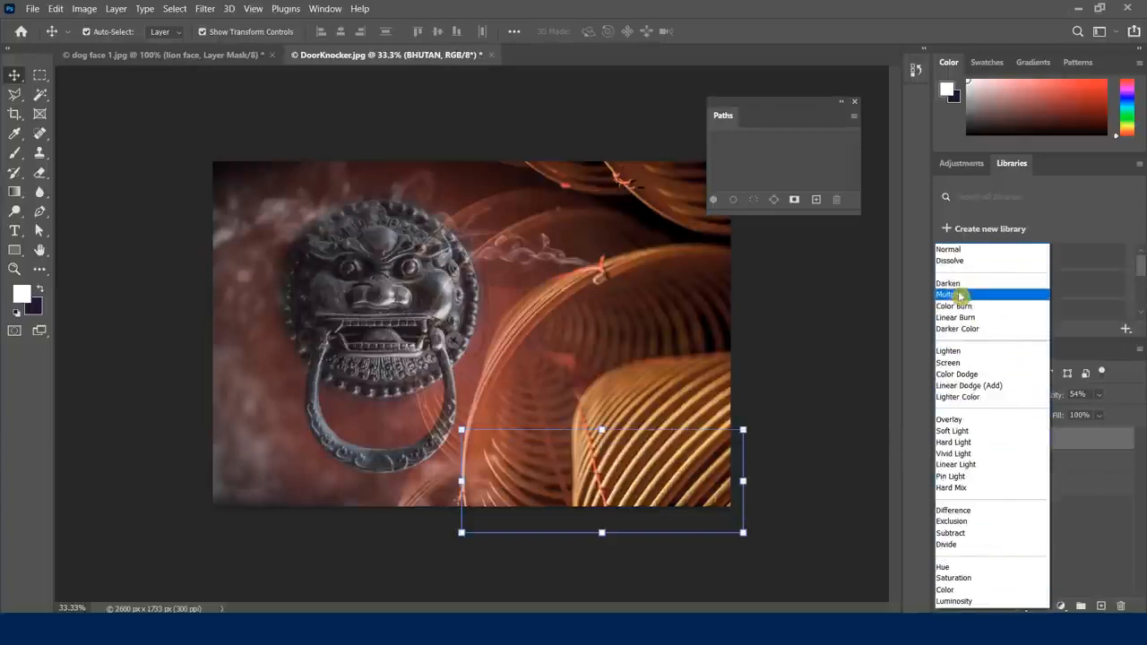
left_click(954, 262)
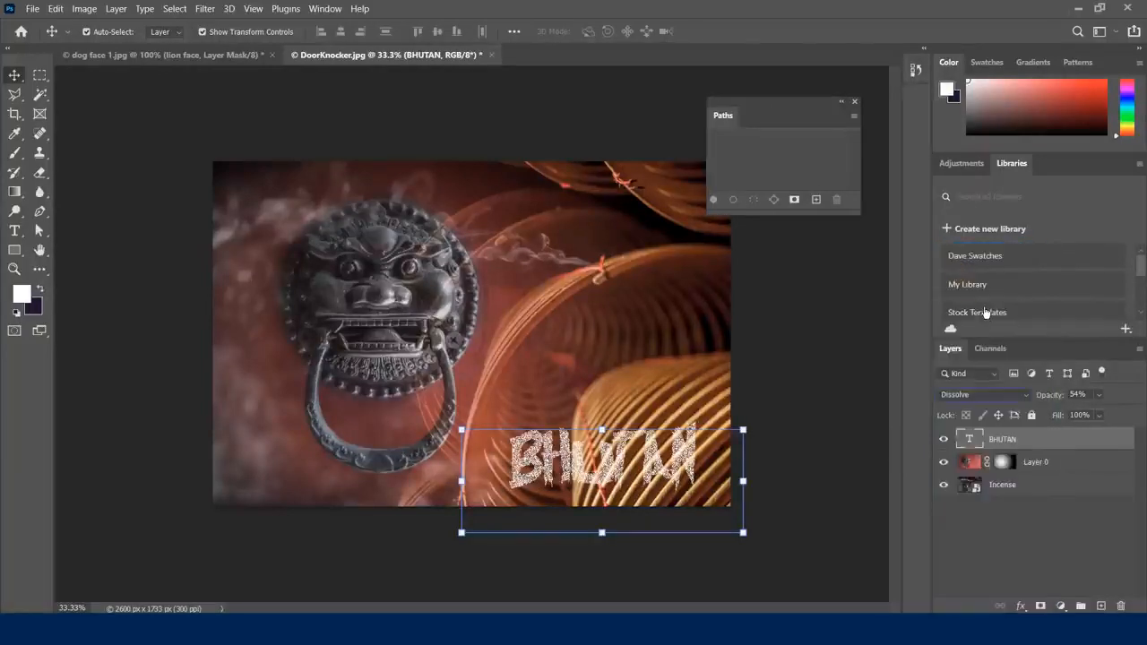
key("shift+plus")
key("shift+plus")
key("shift+plus")
key("shift+plus")
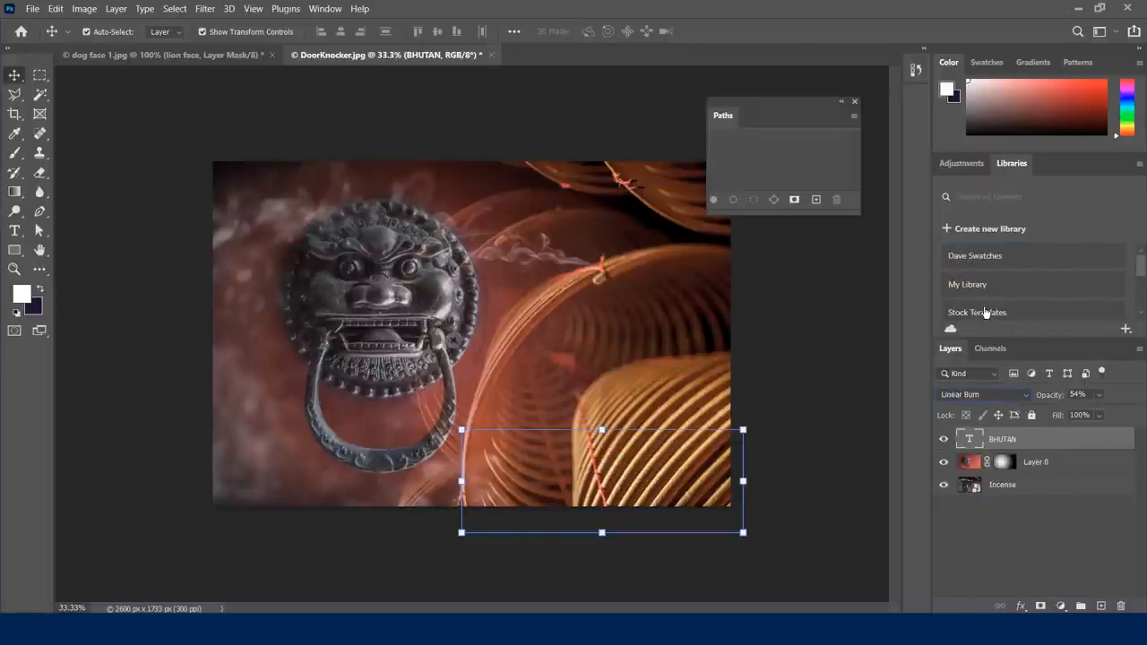
key("shift+plus")
key("shift+plus")
key("shift+plus")
key("shift+plus")
key("shift+plus")
key("shift+plus")
key("shift+plus")
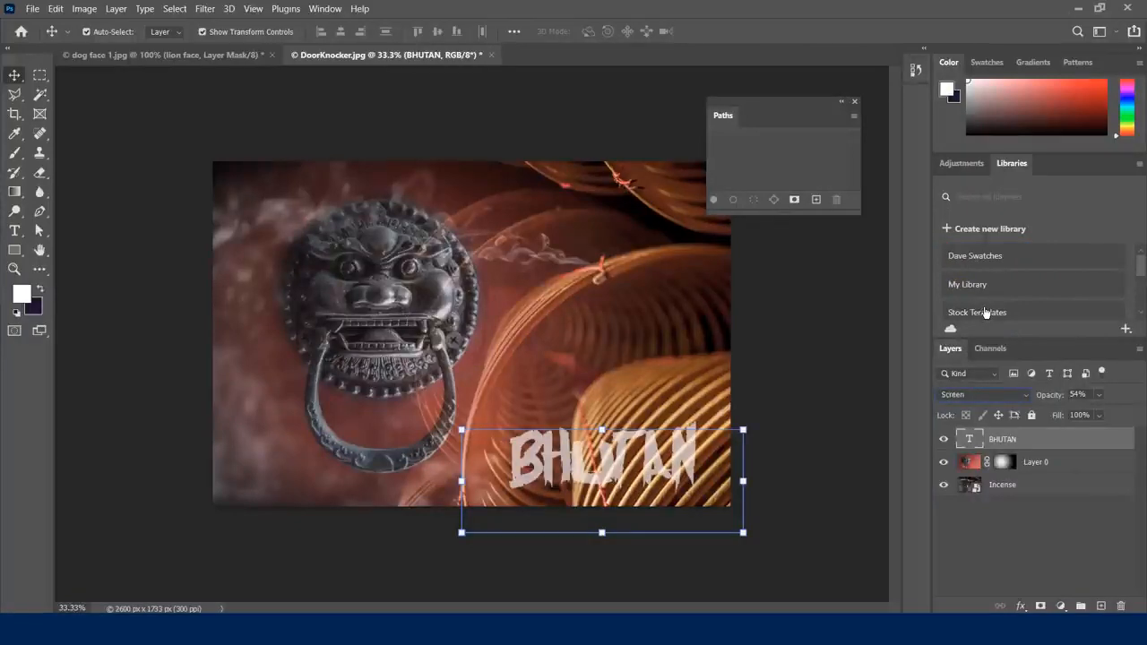
key("shift+plus")
key("shift+plus")
key("shift+plus")
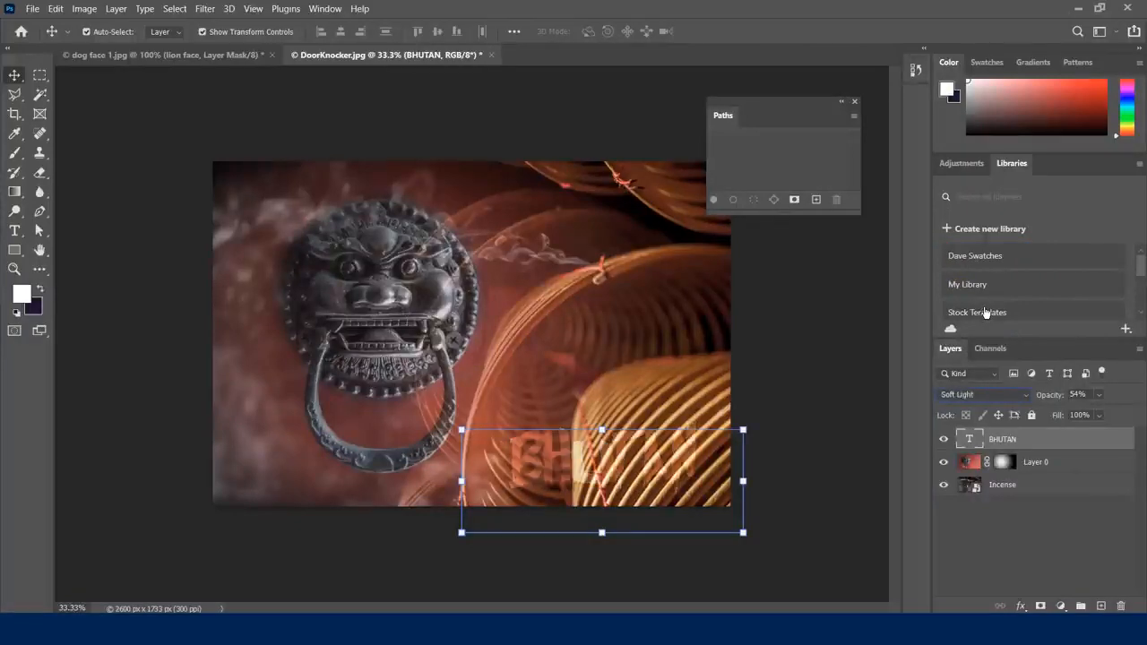
key("shift+plus")
key("shift+plus")
key("shift+plus")
key("shift+plus")
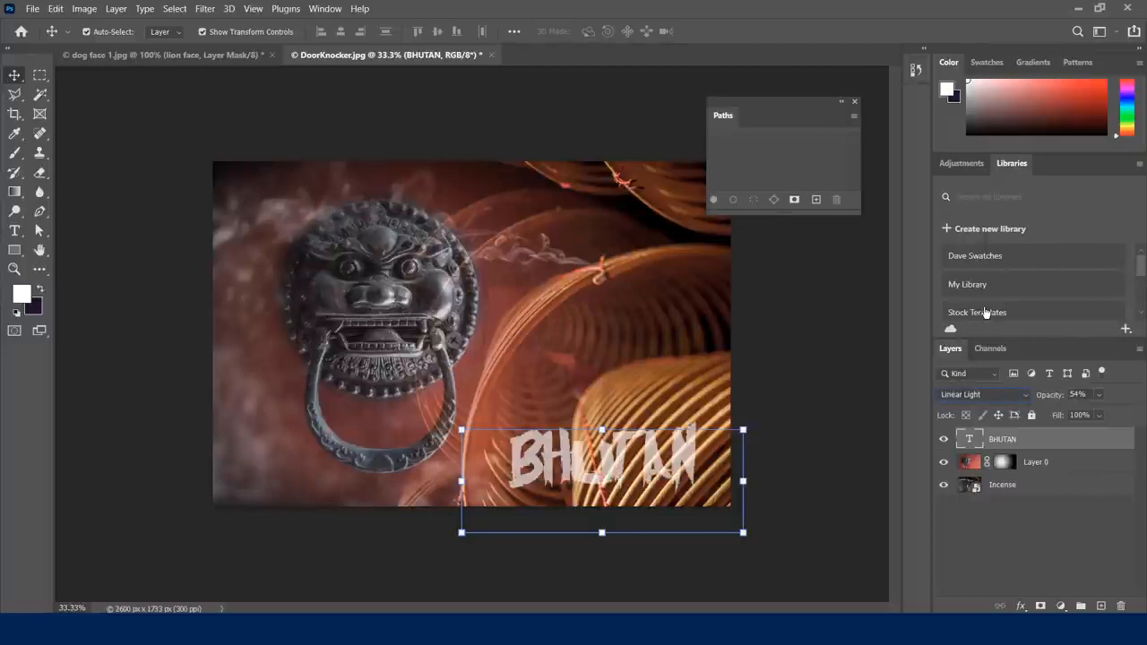
key("Down")
key("Down")
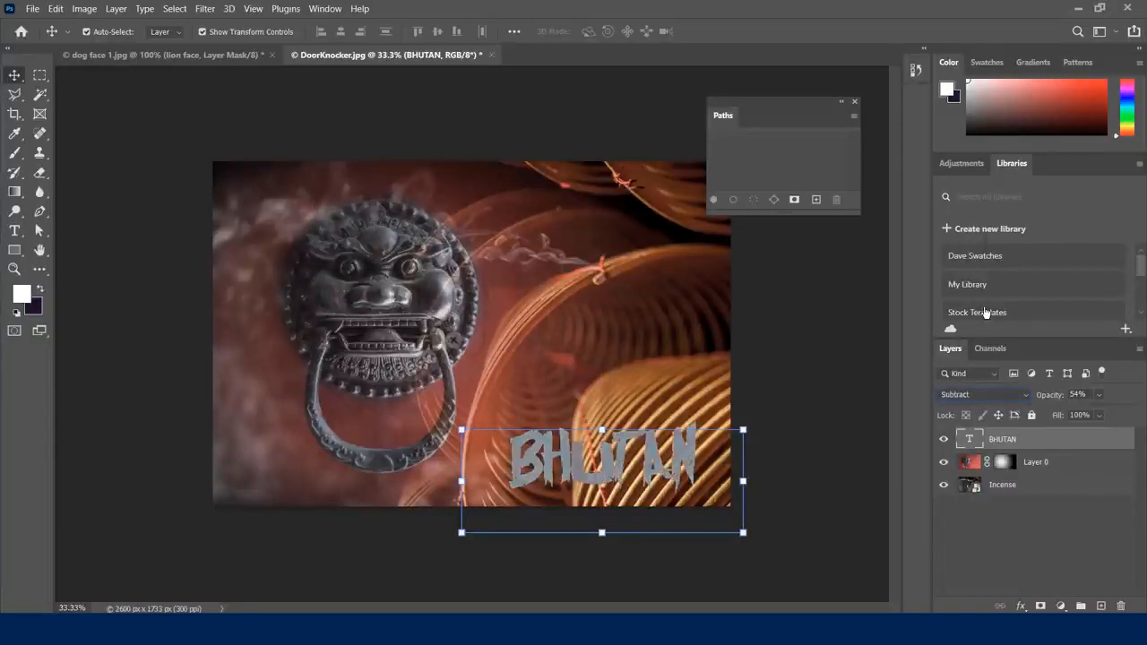
key("Up")
key("Down")
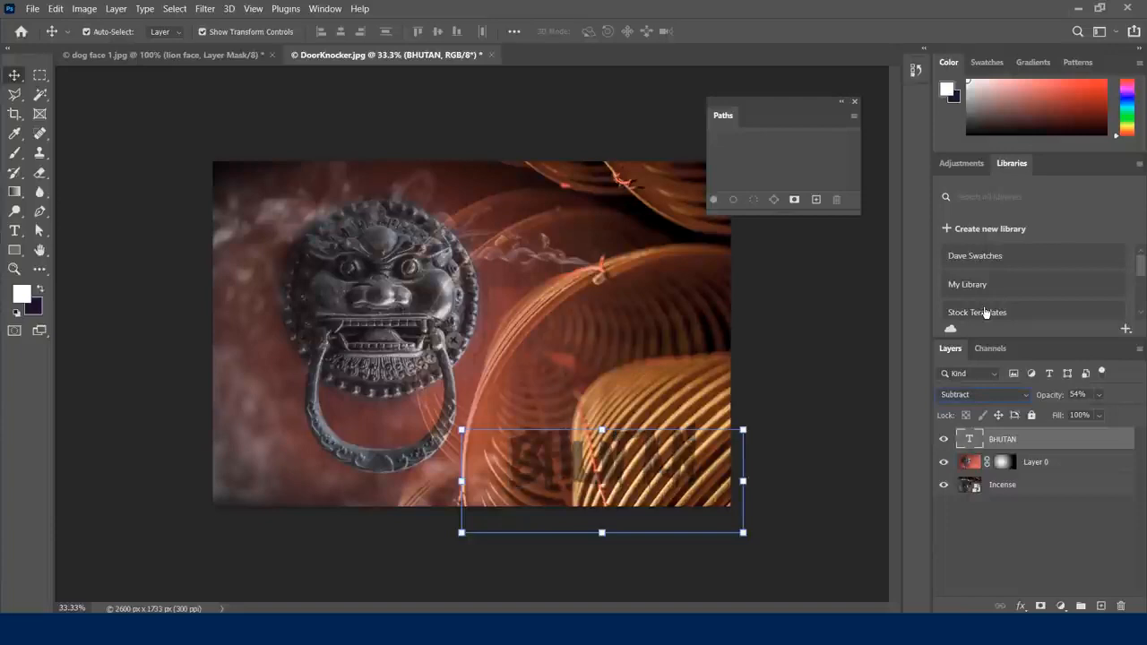
Step: Set the BHUTAN text layer's opacity to 100% and deselect the layer
left_click(148, 190)
left_click(1039, 440)
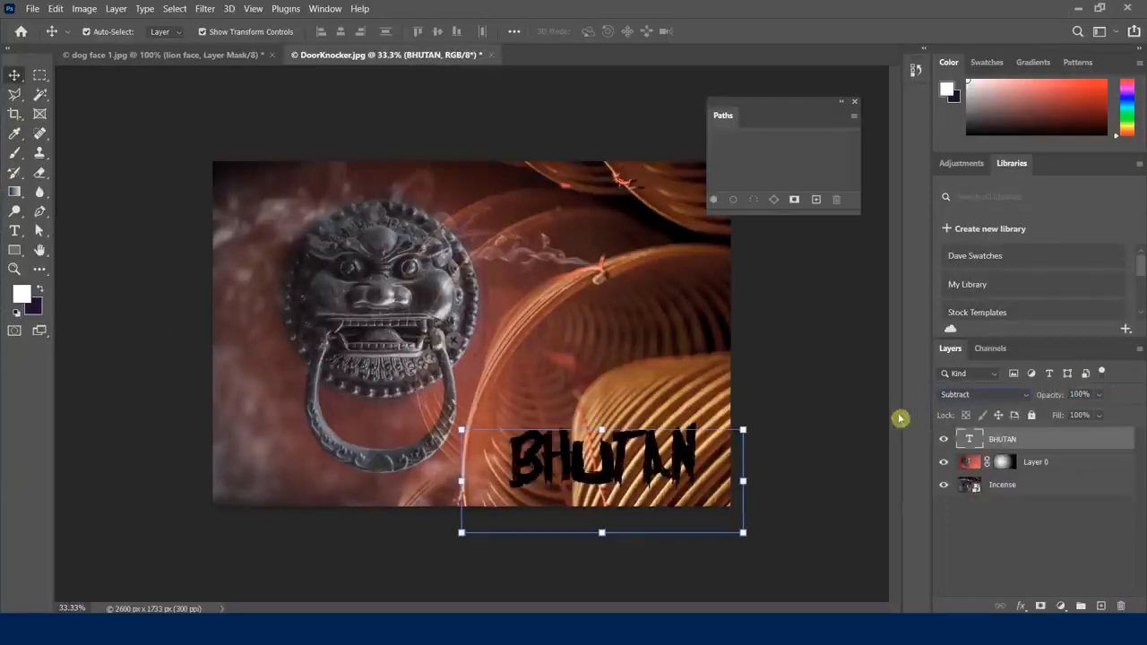
left_click_drag(1054, 396, 1046, 397)
left_click(827, 377)
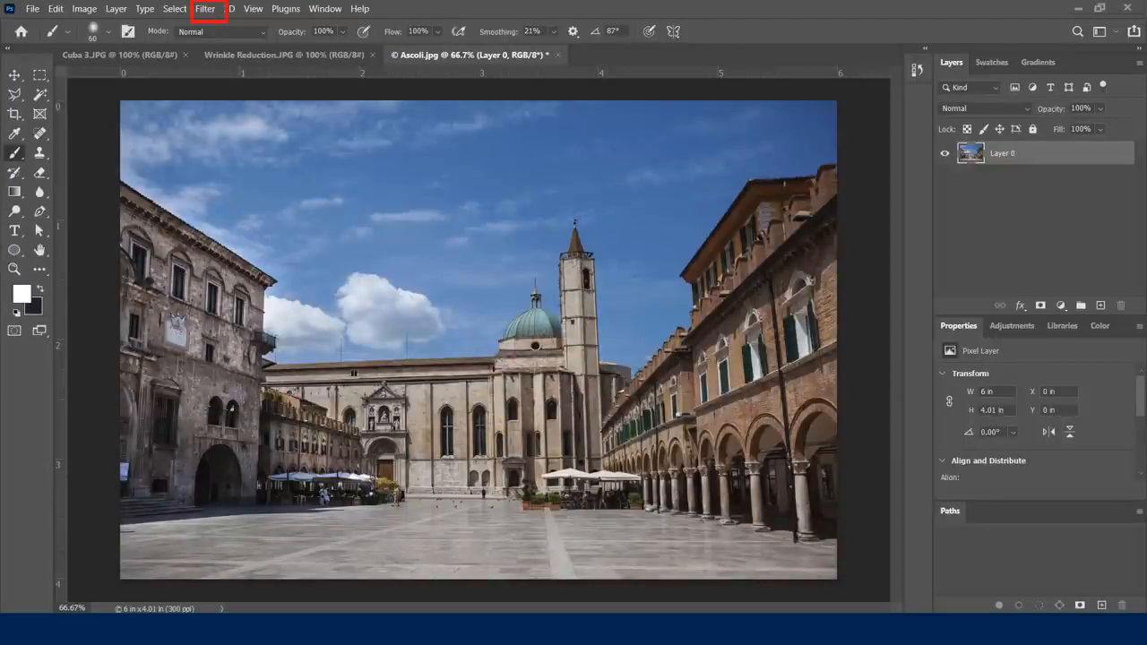
left_click(208, 9)
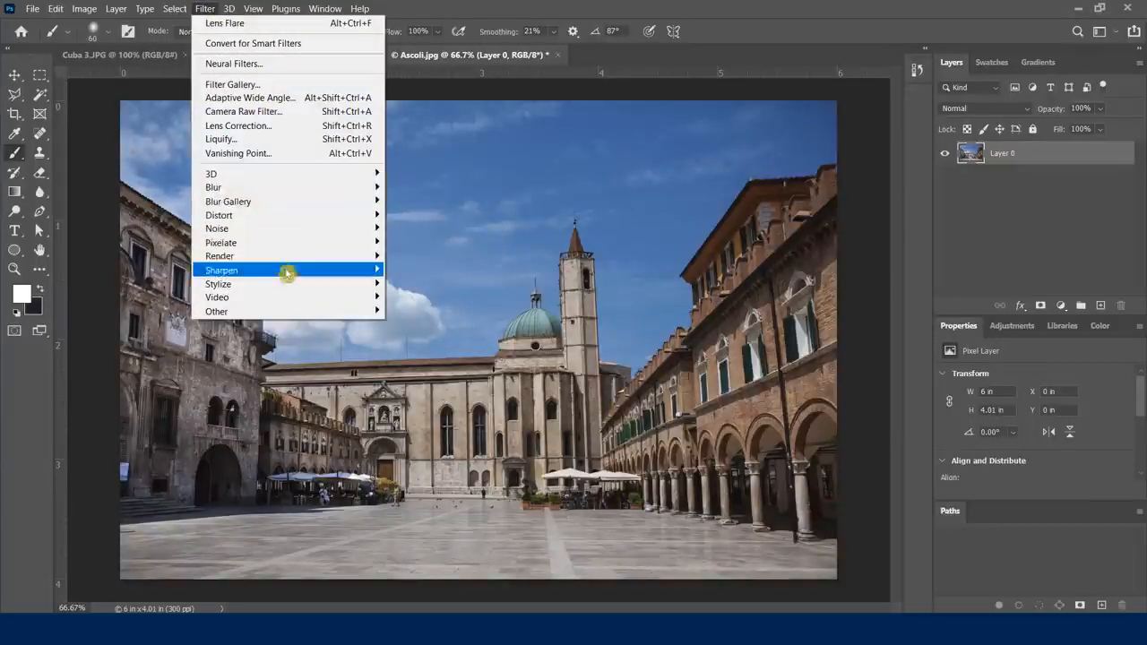
left_click(736, 18)
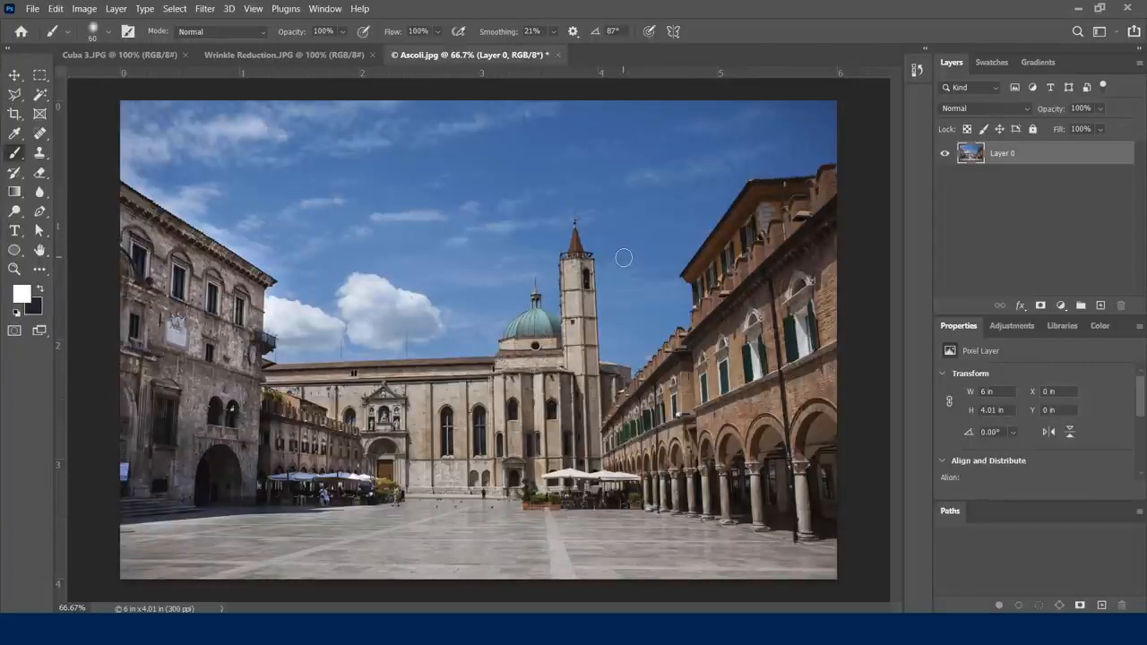
left_click(205, 11)
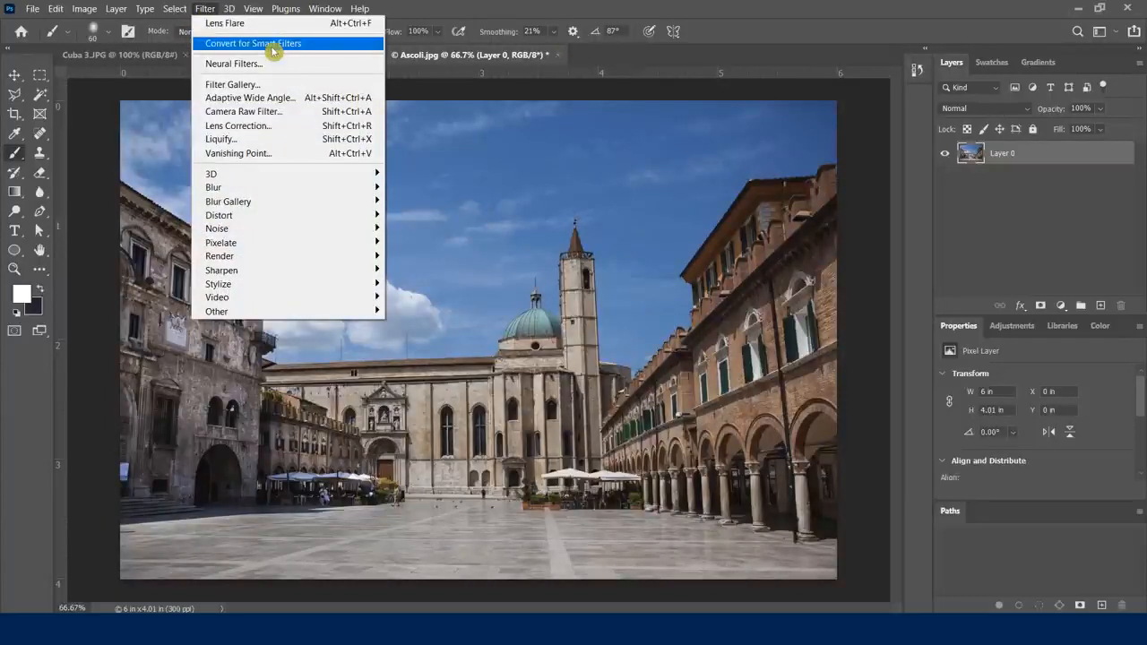
left_click(756, 24)
left_click(209, 10)
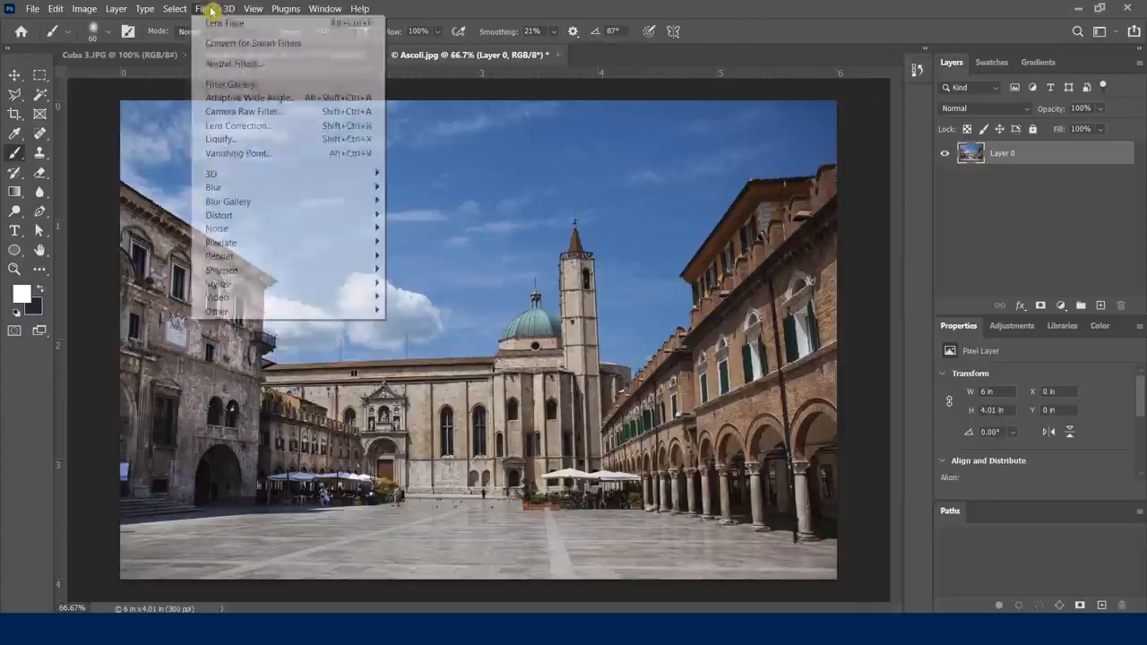
left_click(750, 24)
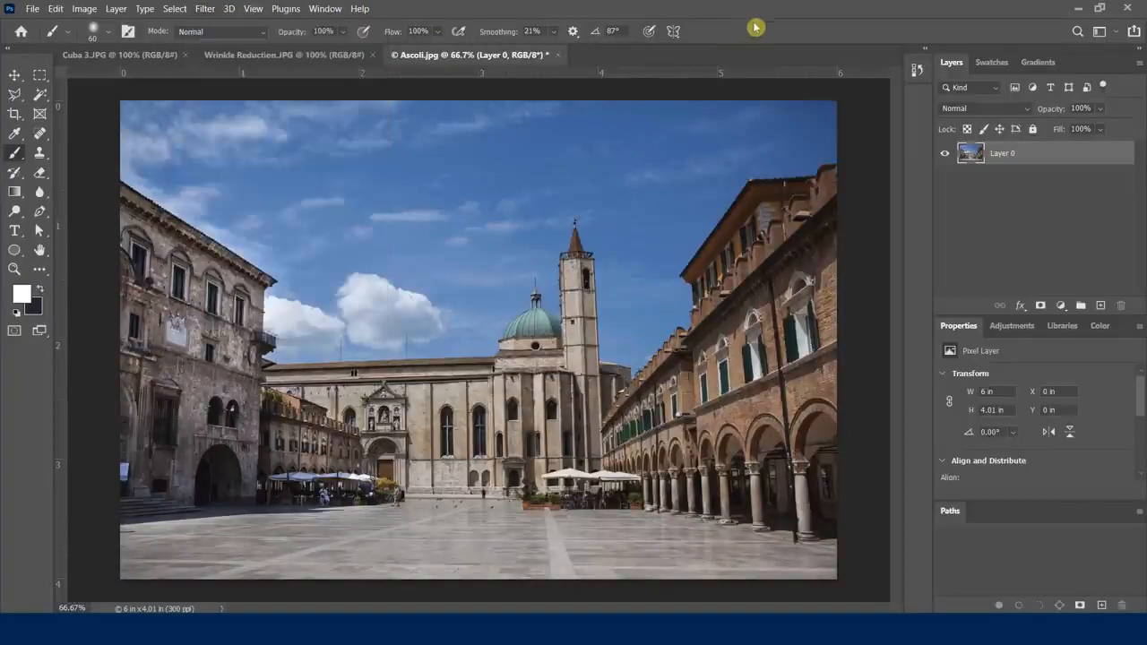
Step: Convert Layer 0 of Ascoli.jpg to a smart object
right_click(1046, 153)
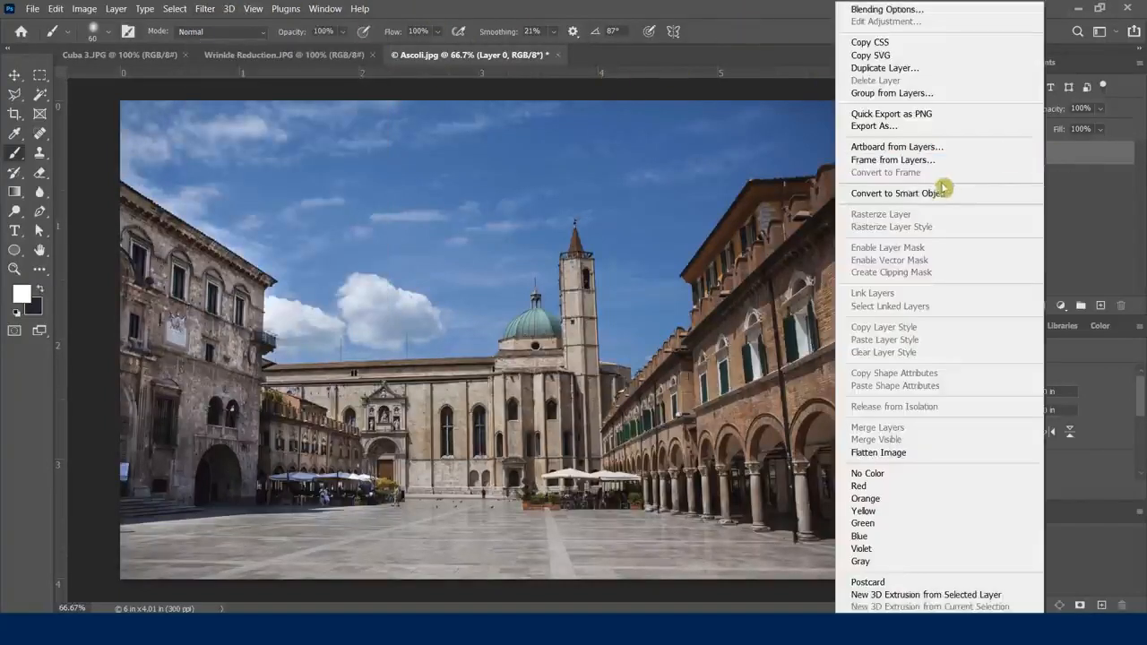
left_click(948, 194)
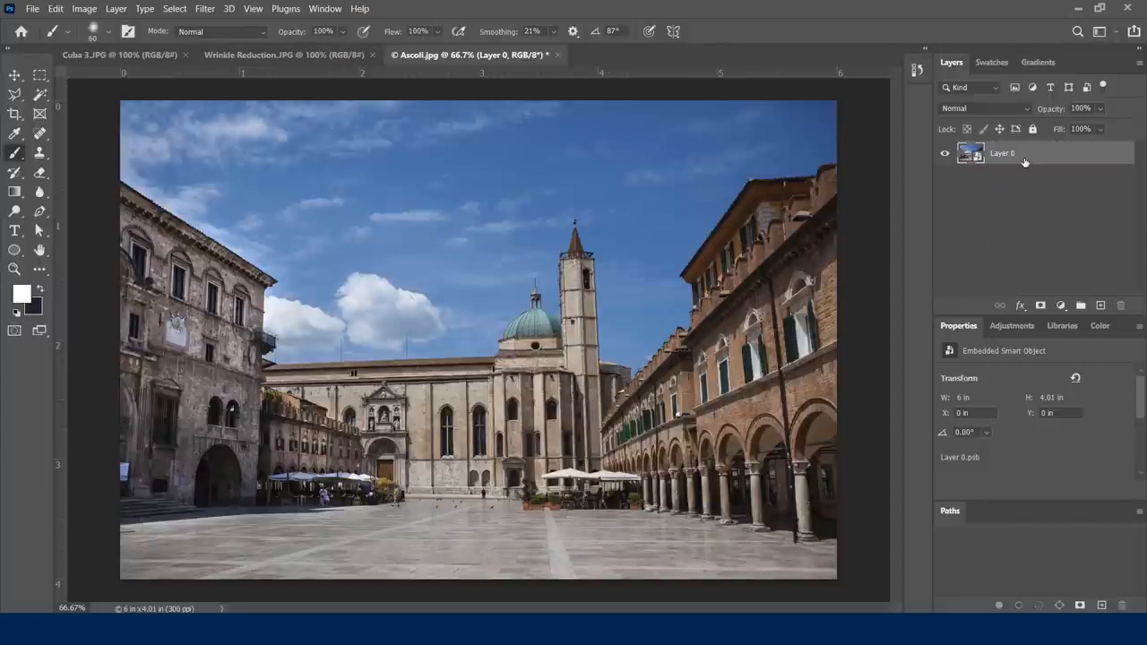
Step: Start a Lens Flare on Layer 0 with 94% brightness, centred over the buildings just left of the church
left_click(206, 11)
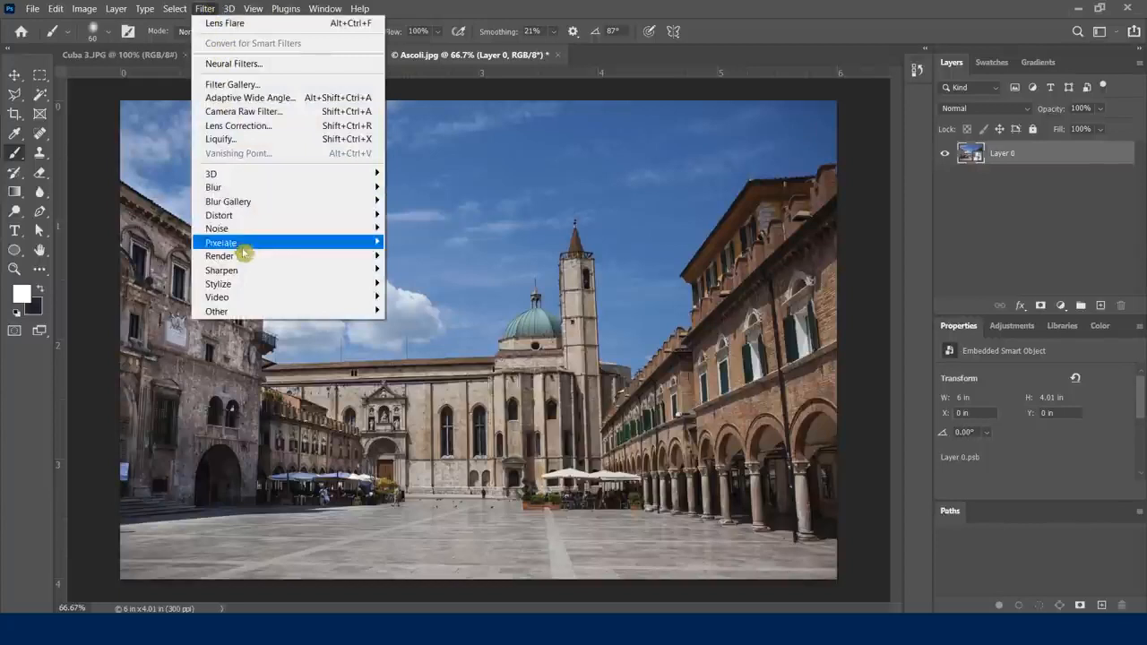
mouse_move(237, 258)
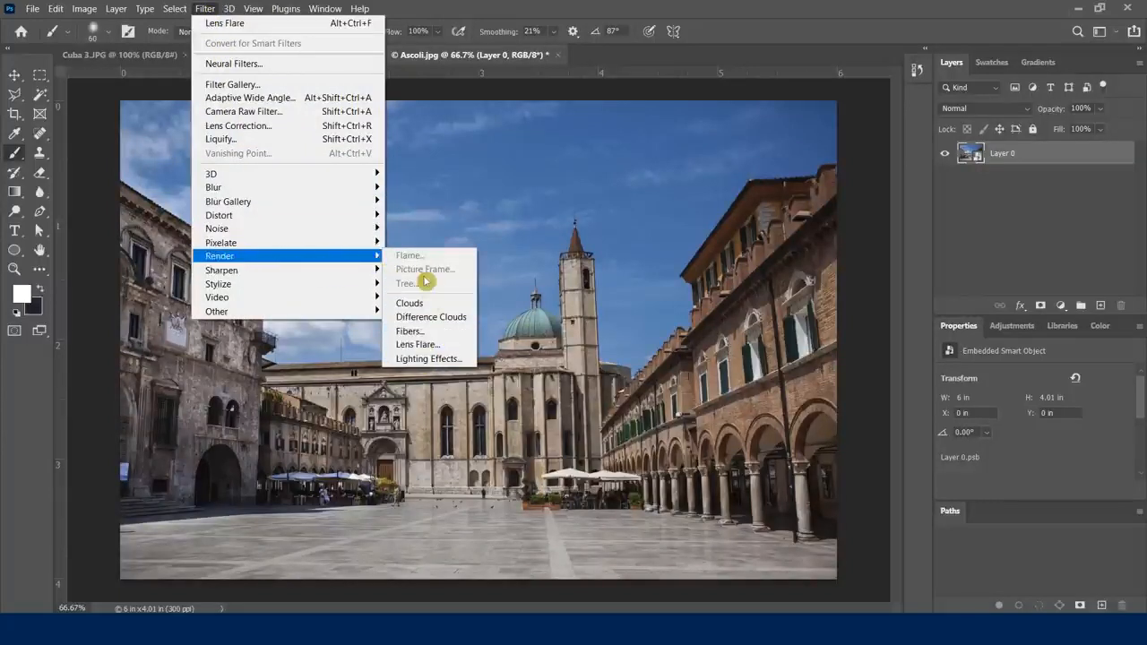
left_click(408, 347)
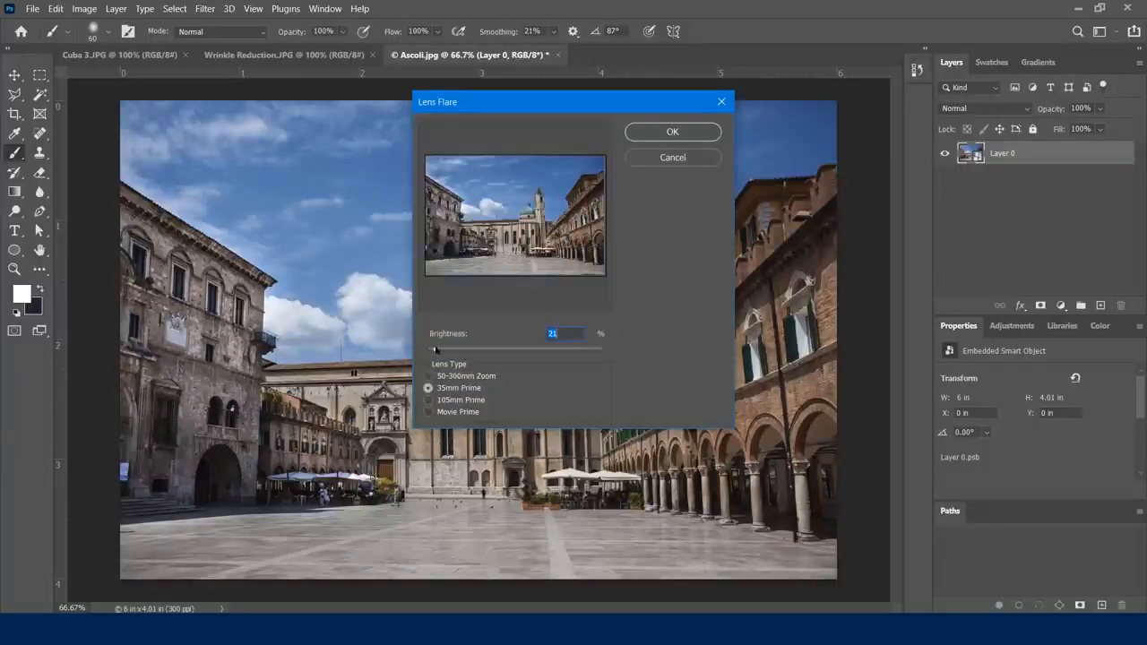
left_click_drag(435, 349, 473, 349)
left_click(531, 218)
left_click_drag(531, 218, 551, 247)
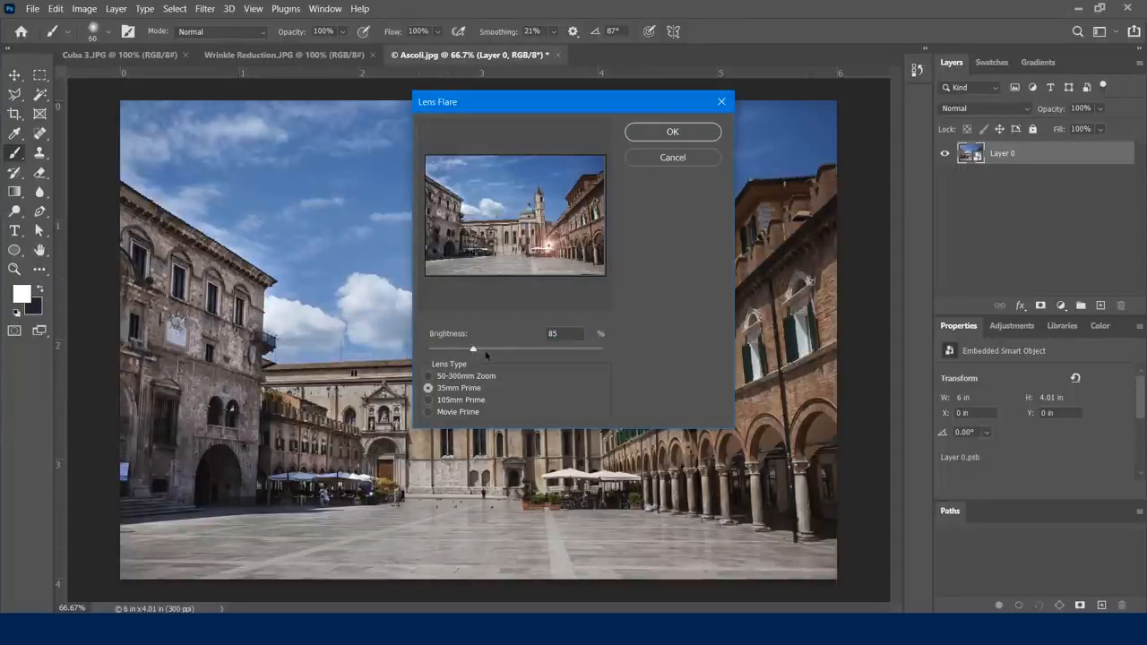
mouse_move(483, 352)
left_mouse_down()
mouse_move(496, 351)
mouse_move(478, 351)
left_mouse_up()
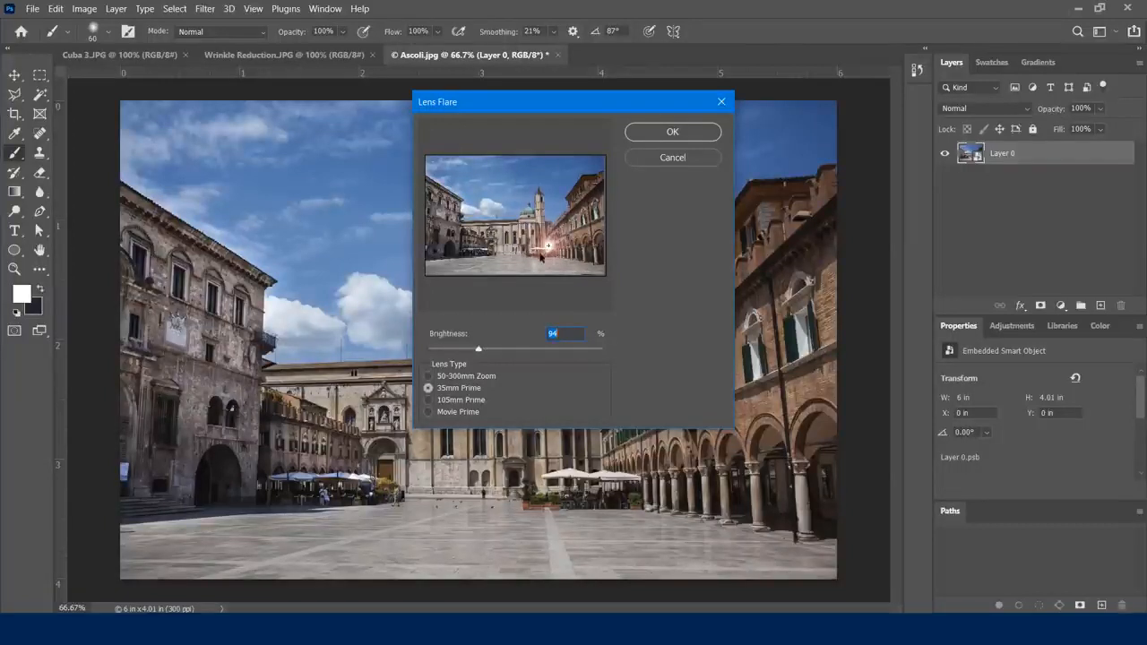
left_click_drag(513, 251, 491, 240)
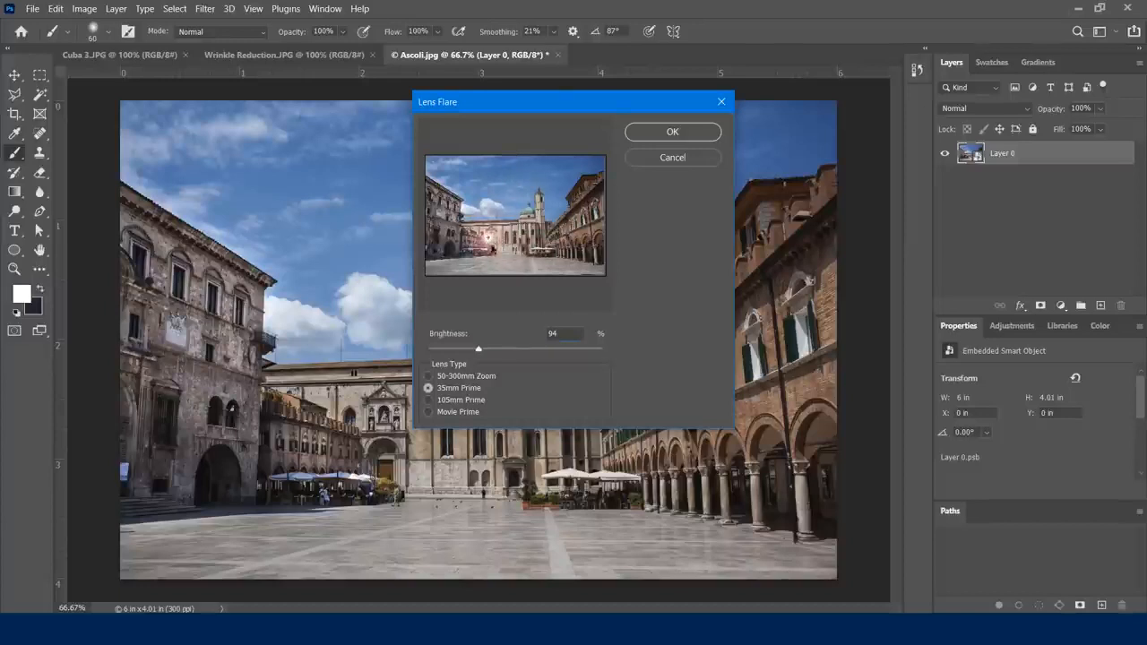
Step: Compare the 50-300mm Zoom, 105mm Prime and Movie Prime lens types, and apply the flare with 50-300mm Zoom
left_click(429, 376)
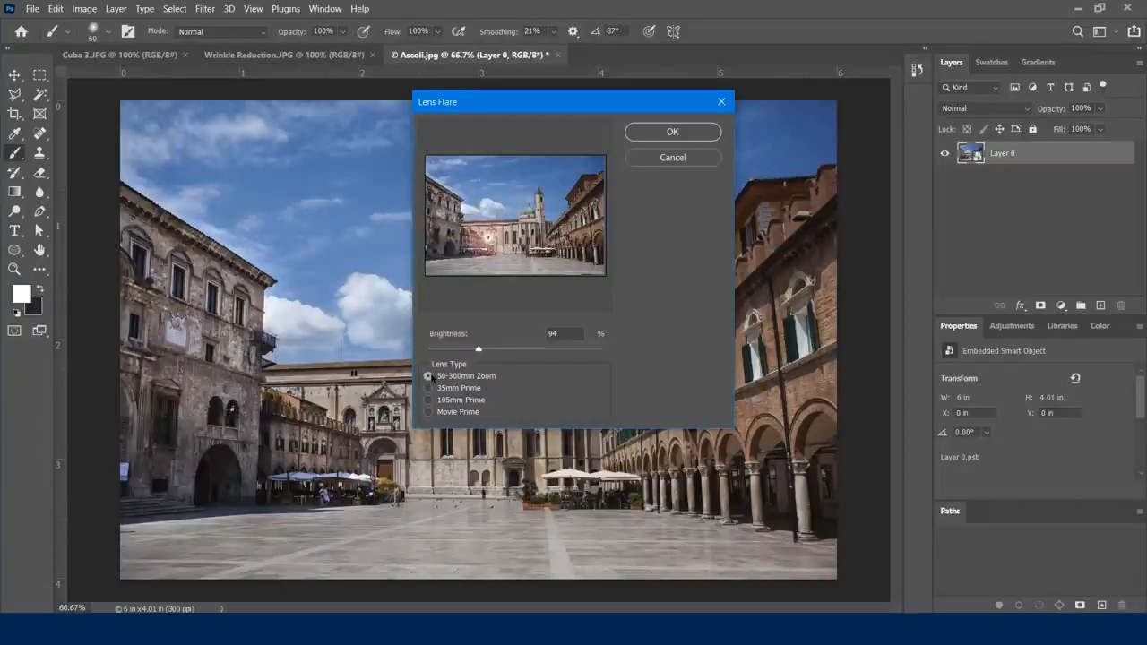
left_click(428, 399)
left_click(430, 412)
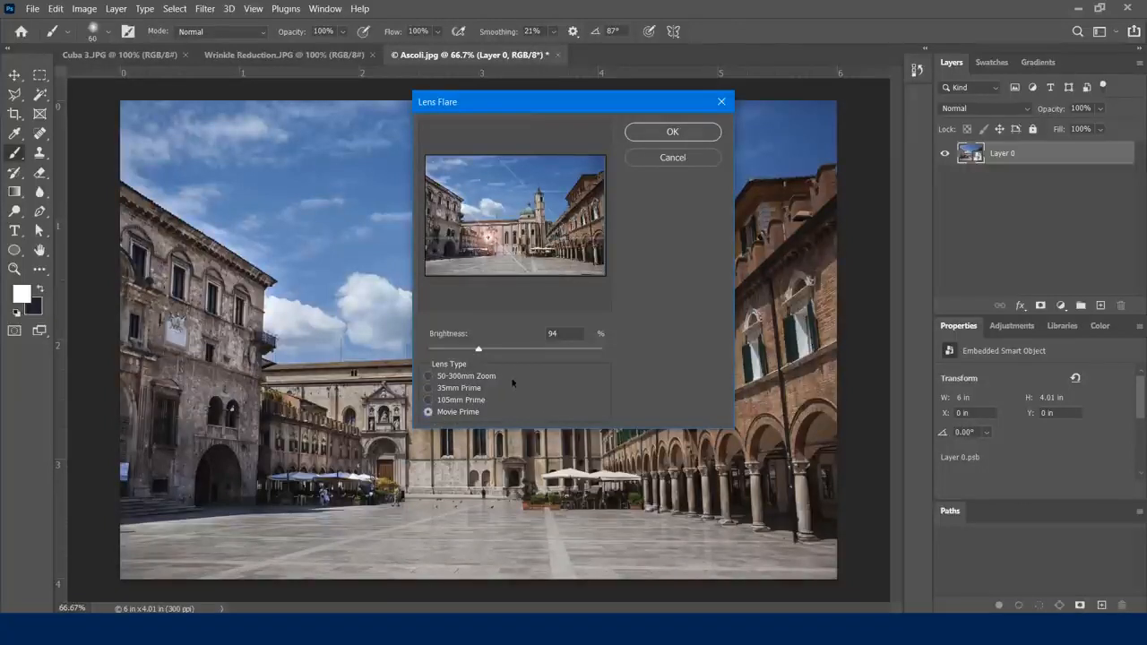
left_click(428, 376)
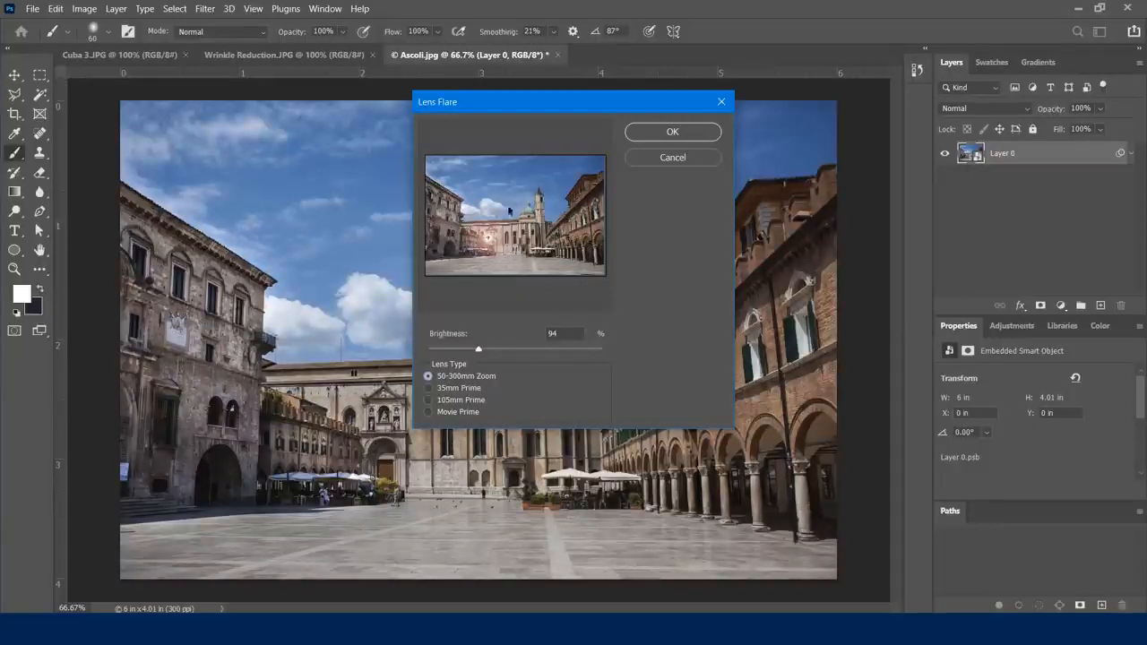
left_click(665, 133)
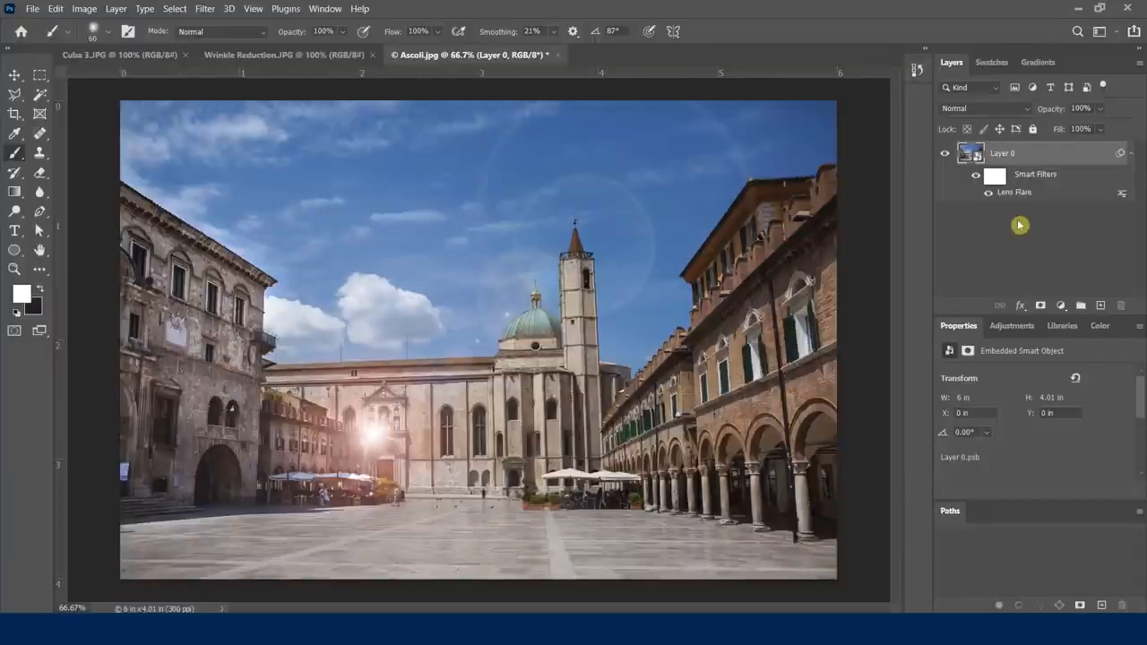
Step: Target the Lens Flare's smart filter mask for painting with a black brush
left_click(996, 178)
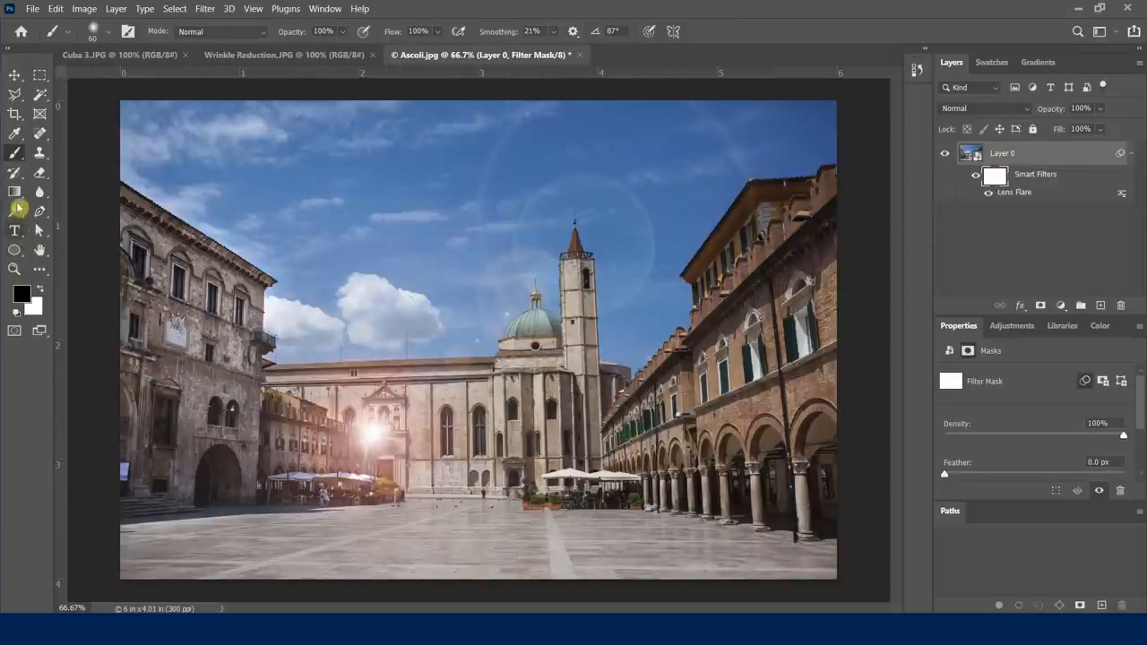
left_click(17, 155)
left_click(26, 297)
Step: Try painting black over the flare's bright centre at 60% and 84% brush opacity, undoing each stroke
left_click_drag(294, 34, 270, 42)
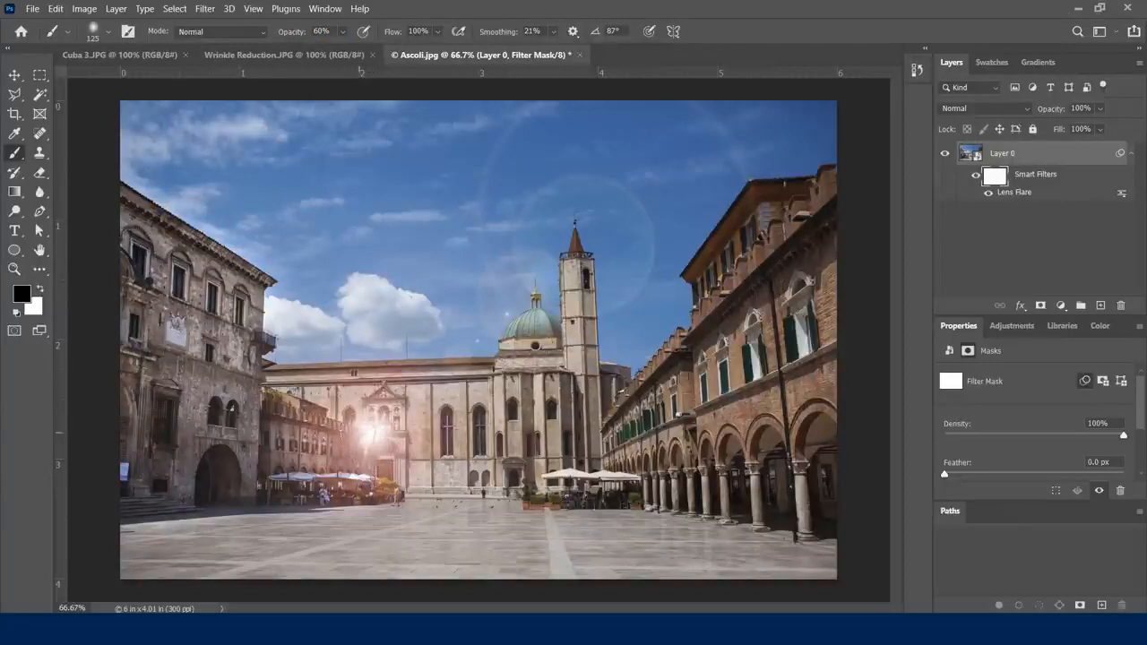
left_click_drag(366, 428, 376, 438)
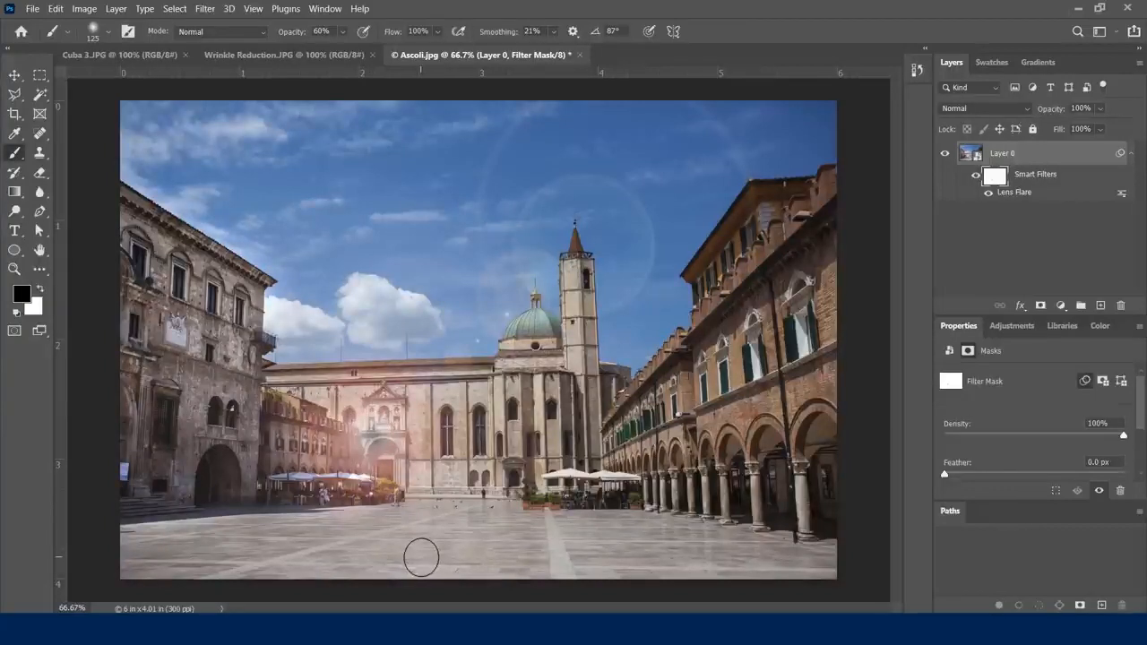
key("ctrl+z")
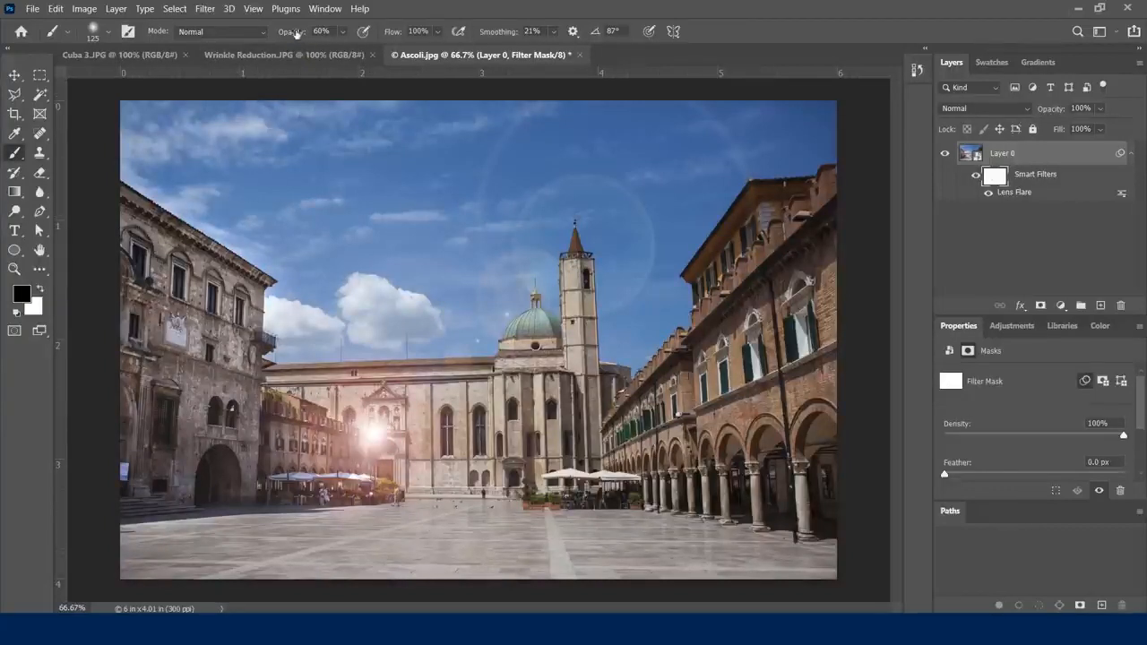
left_click_drag(294, 33, 315, 32)
left_click_drag(376, 436, 369, 430)
key("ctrl+z")
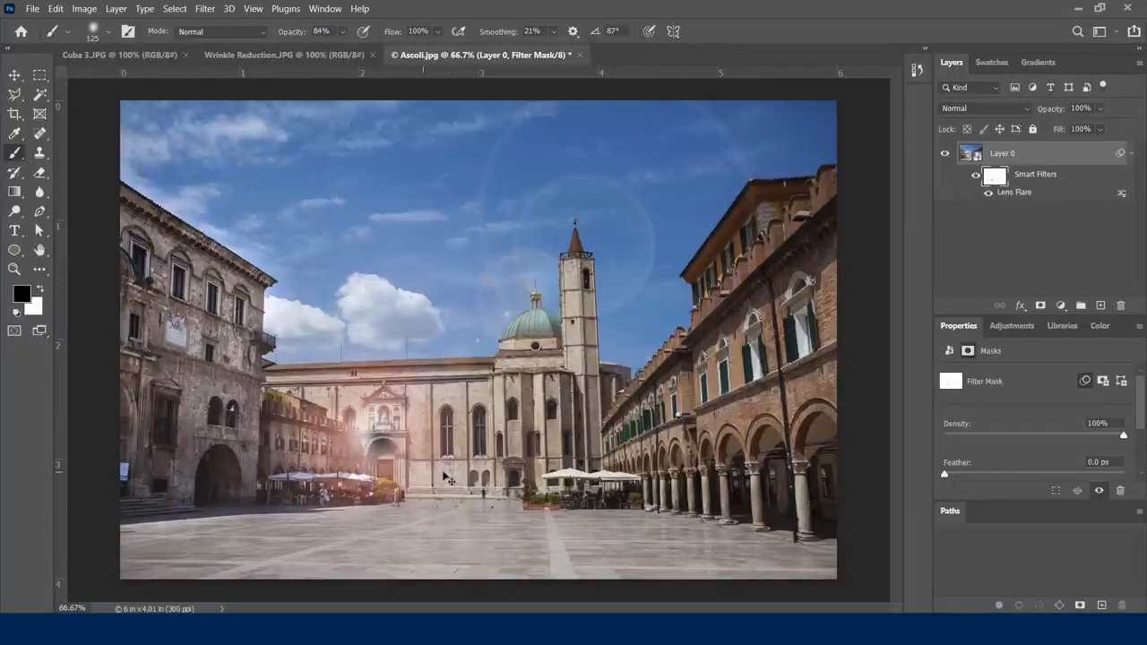
key("ctrl+z")
Step: Fade the flare's bright centre by painting black on the filter mask at 15% opacity, enlarging the brush to 300 px
mouse_move(290, 33)
left_mouse_down()
mouse_move(312, 35)
mouse_move(225, 43)
left_mouse_up()
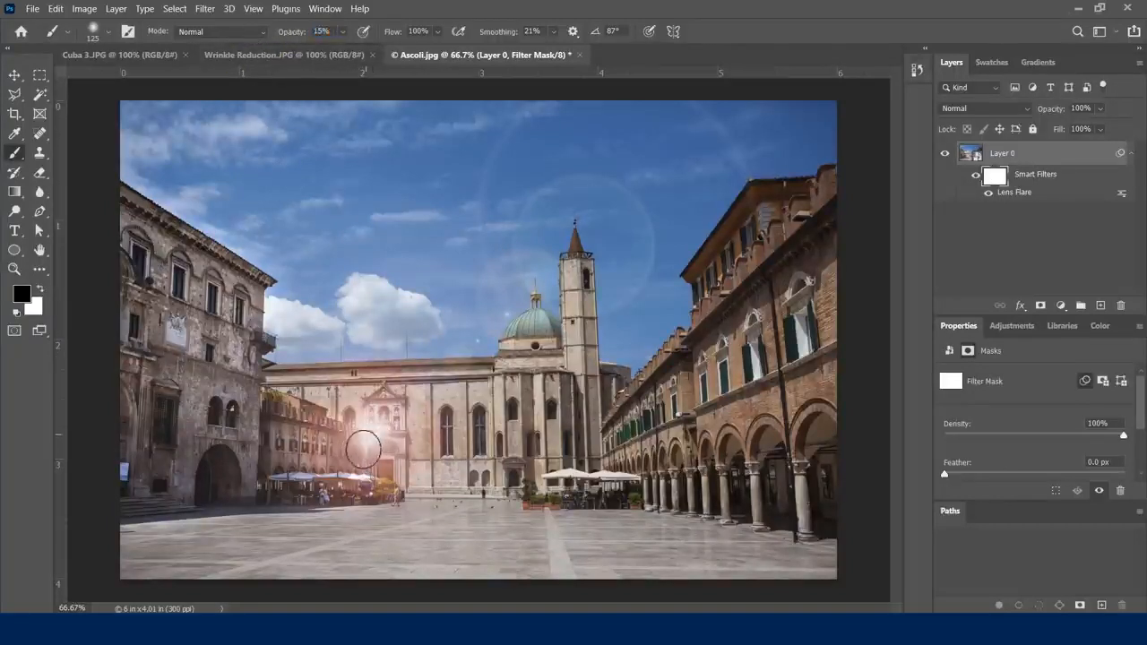
left_click_drag(367, 446, 408, 438)
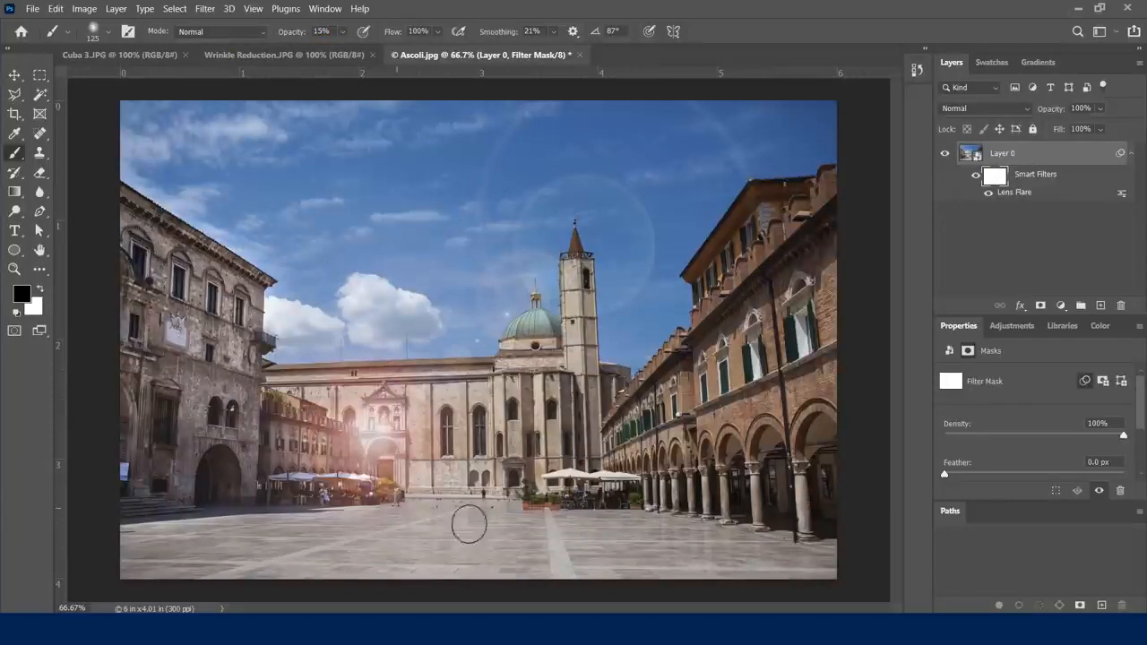
key("ctrl+z")
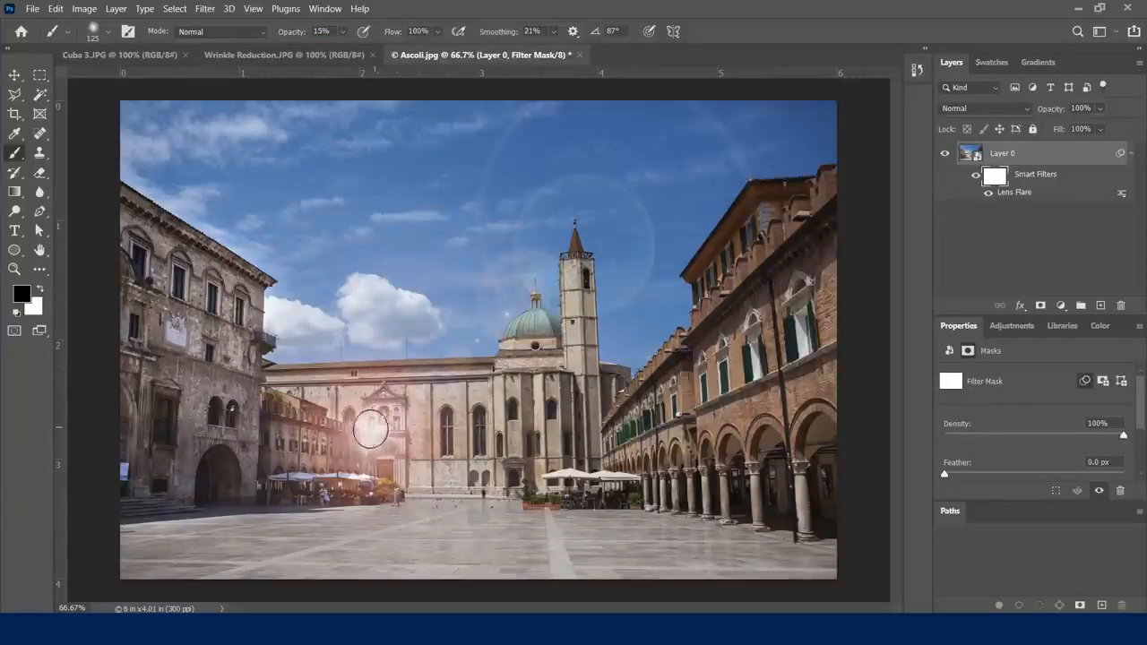
left_click_drag(367, 408, 394, 421)
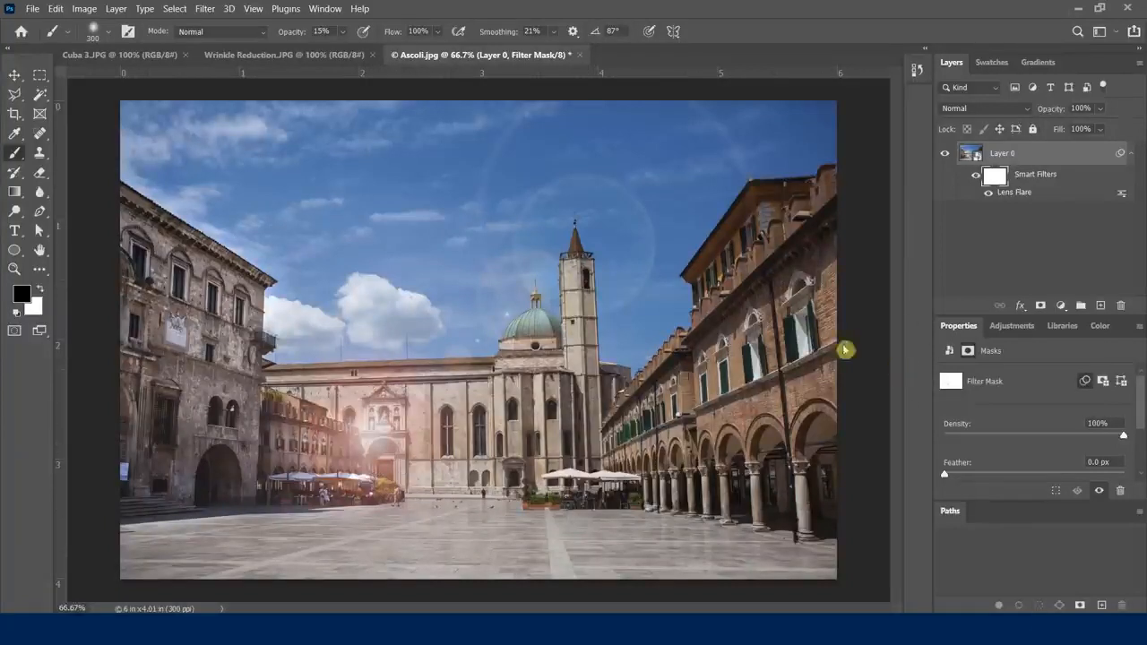
left_click(373, 438)
left_click(358, 446)
left_click(379, 439)
left_click(380, 440)
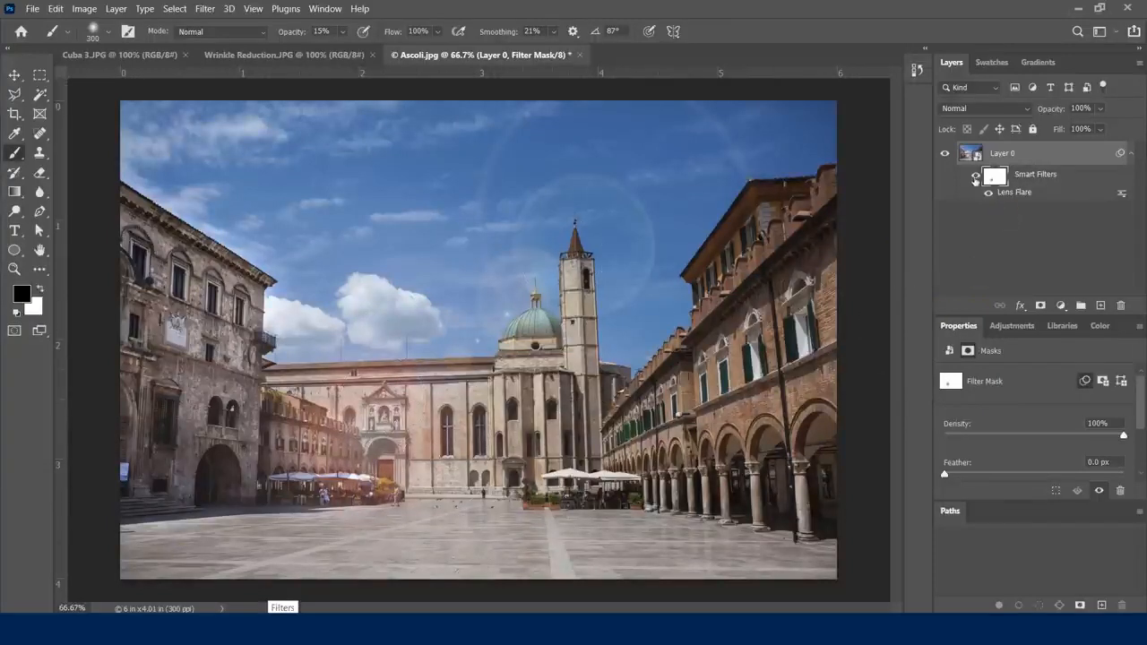
Step: Toggle the smart filters' visibility to compare the photo with and without the masked flare
left_click(976, 180)
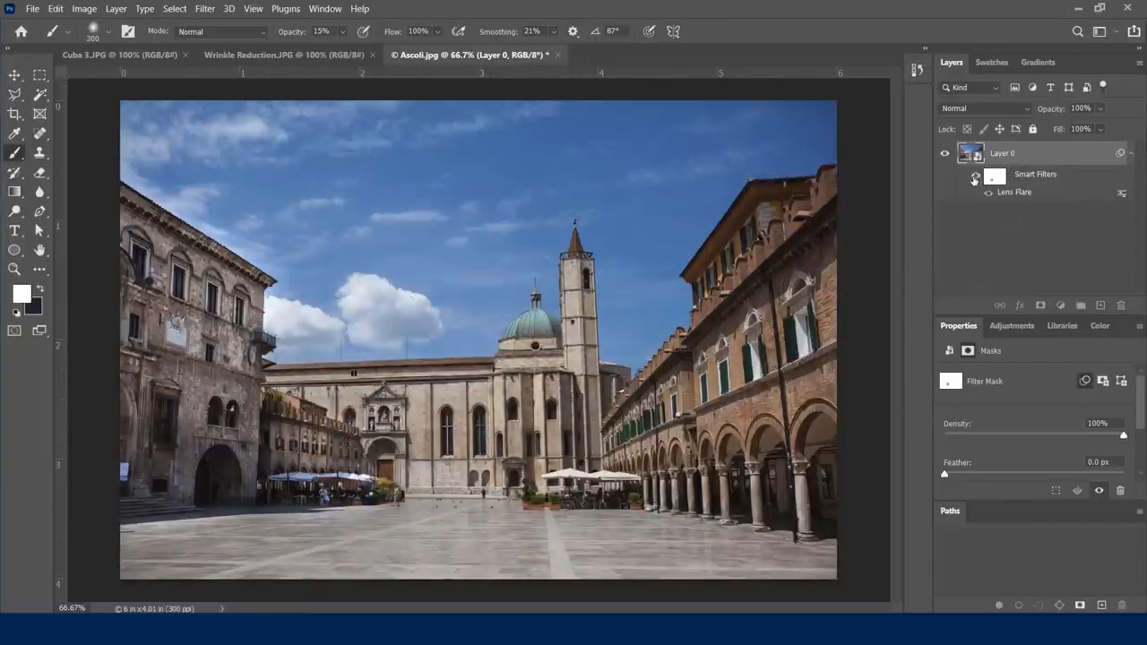
left_click(975, 180)
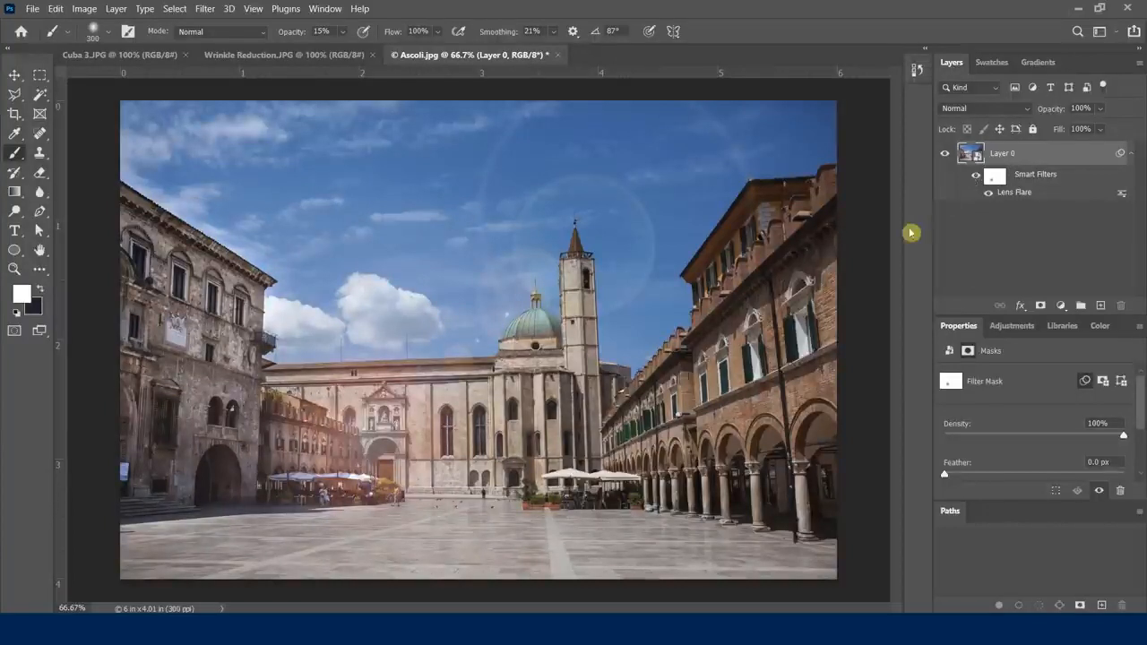
left_click(1003, 182)
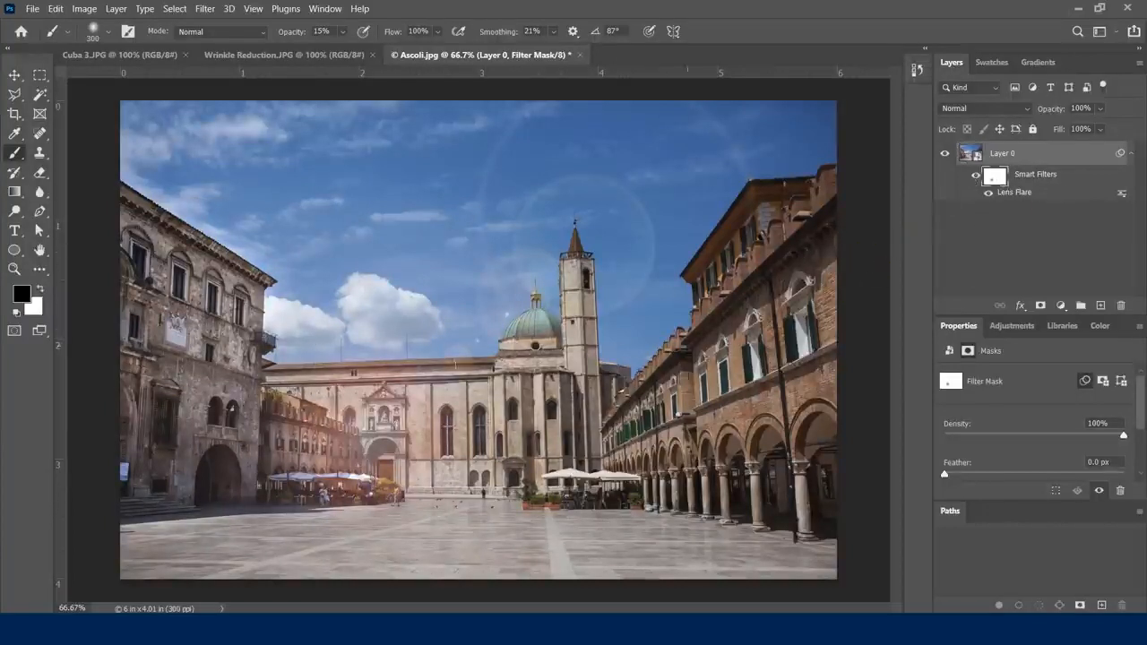
left_click(977, 176)
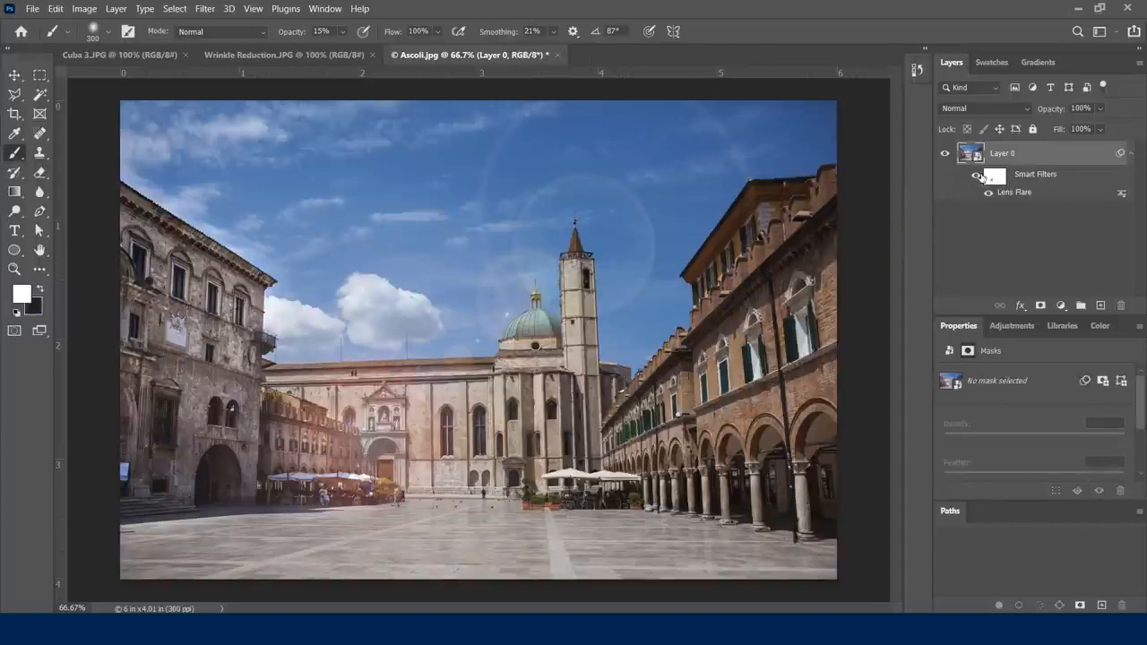
left_click(975, 179)
left_click(975, 179)
Step: Reselect the filter mask and set the black brush to 800 px at 31% opacity, comparing the filter on and off
left_click(998, 178)
key("x")
key("bracketright")
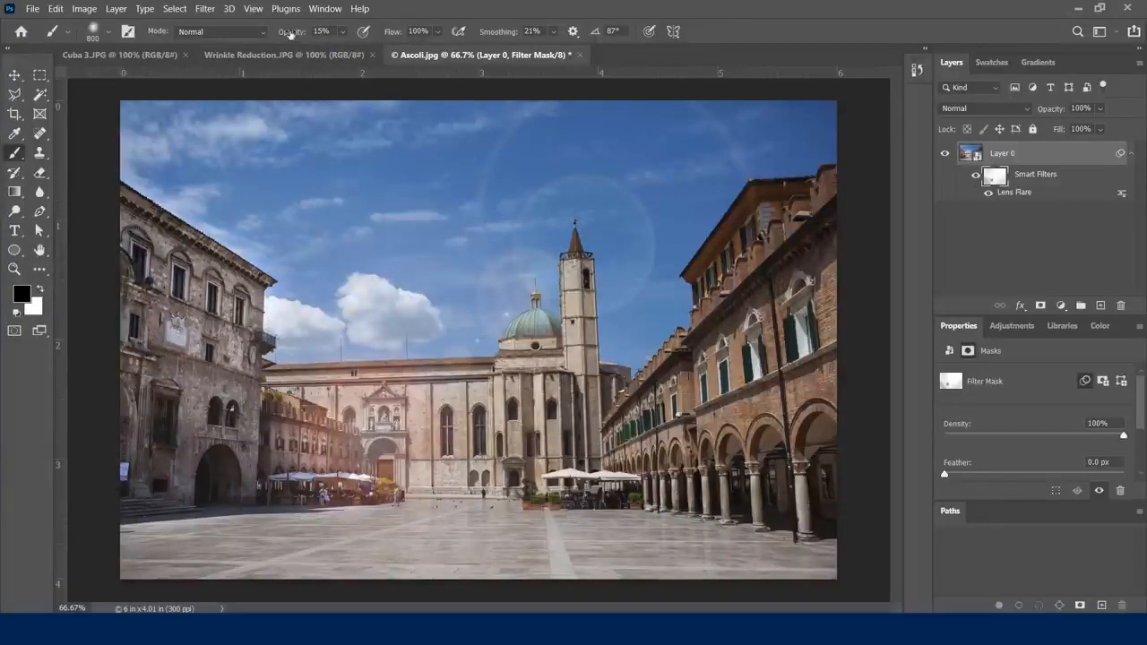
left_click_drag(291, 33, 306, 33)
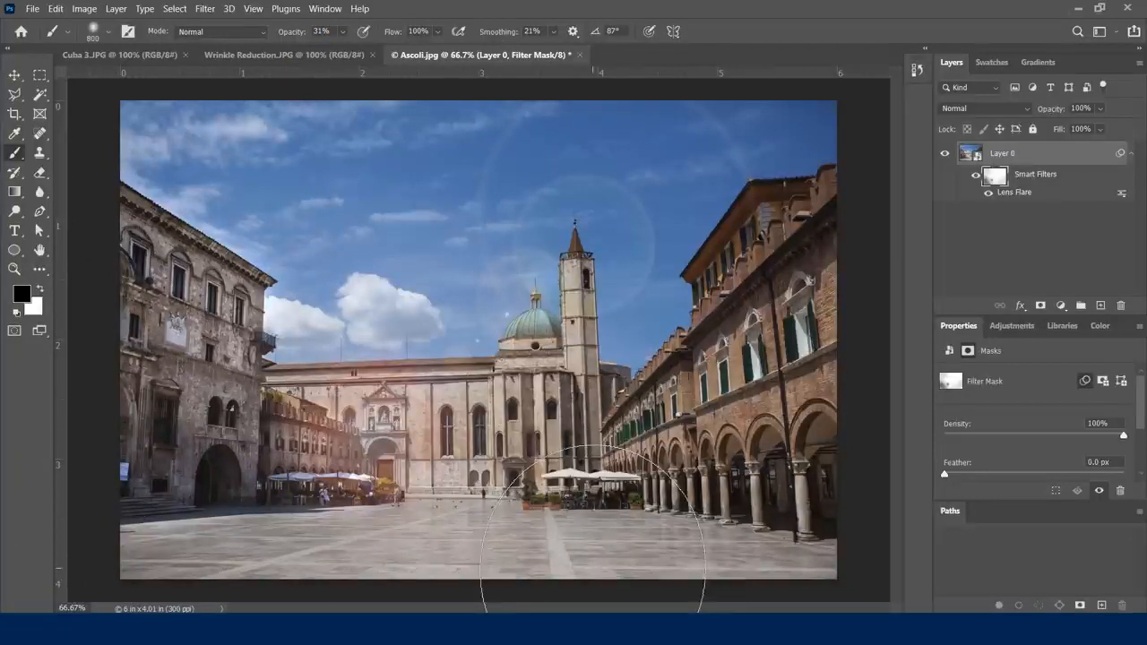
left_click(978, 176)
left_click(978, 176)
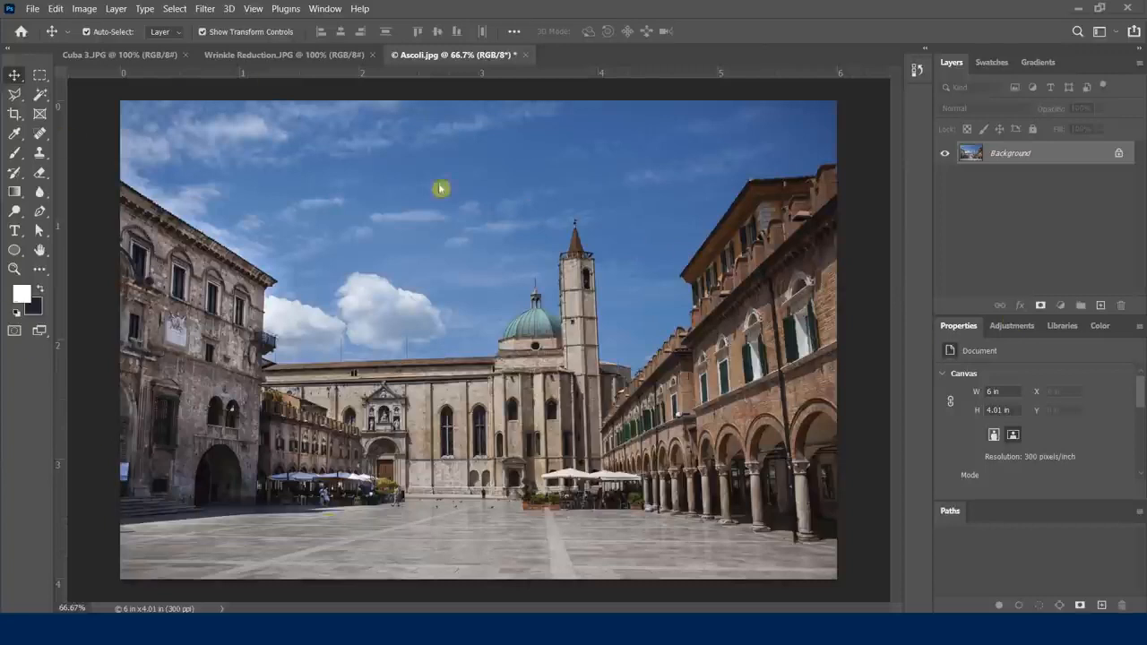
Step: Create a blank layer above the Background and open the Picture Frame filter for it
left_click(1101, 304)
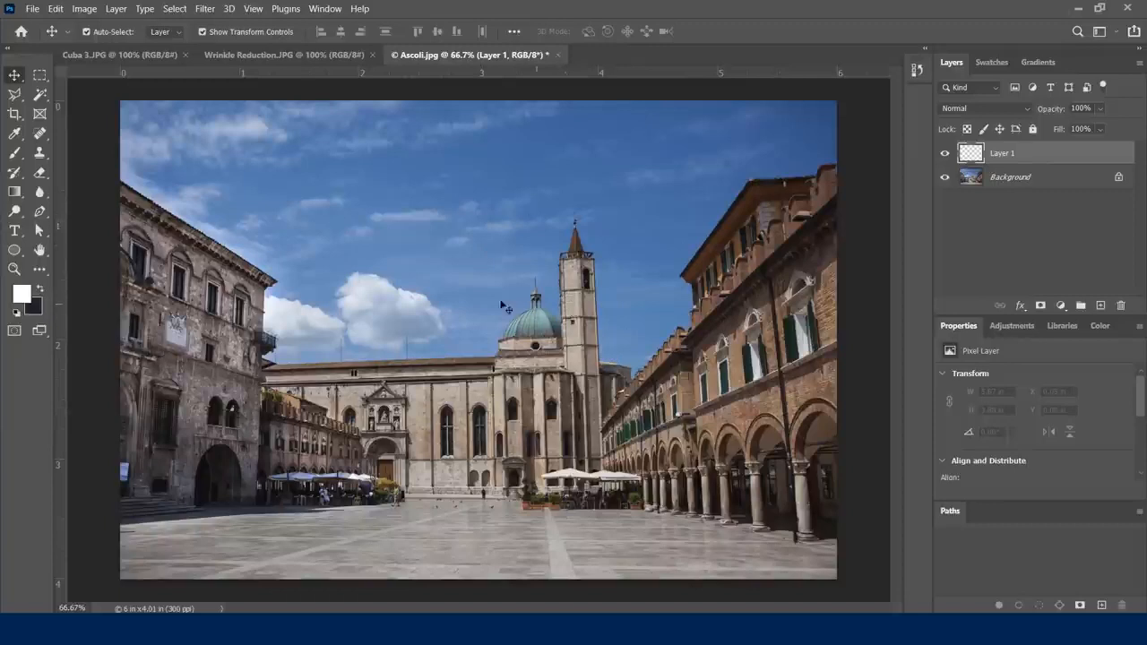
left_click(204, 10)
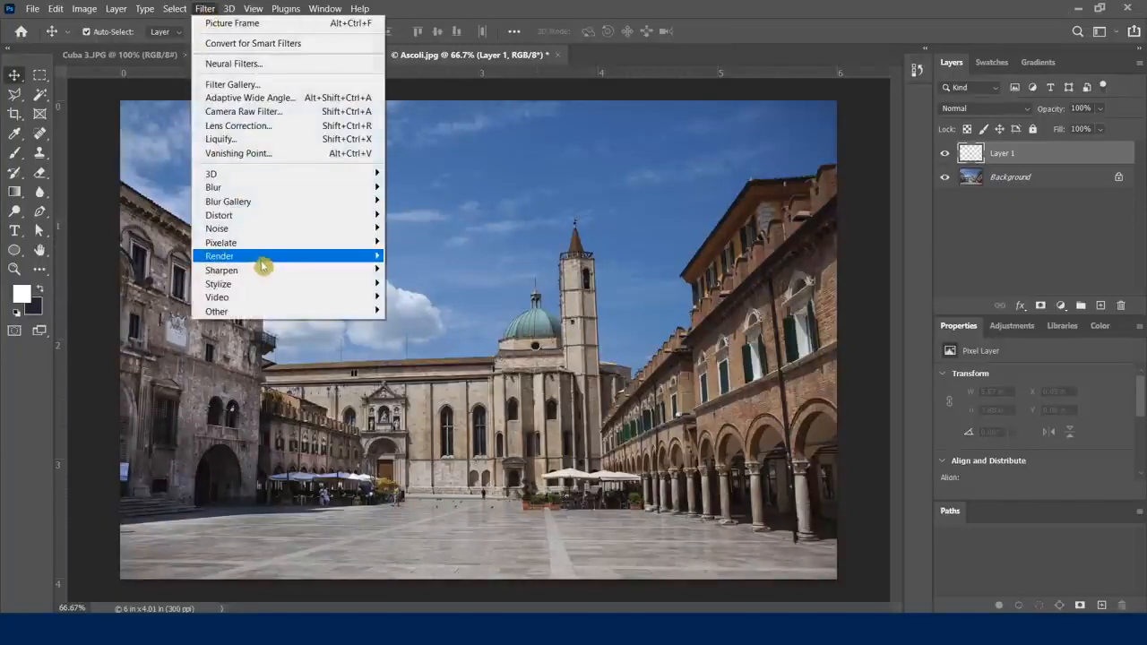
mouse_move(269, 257)
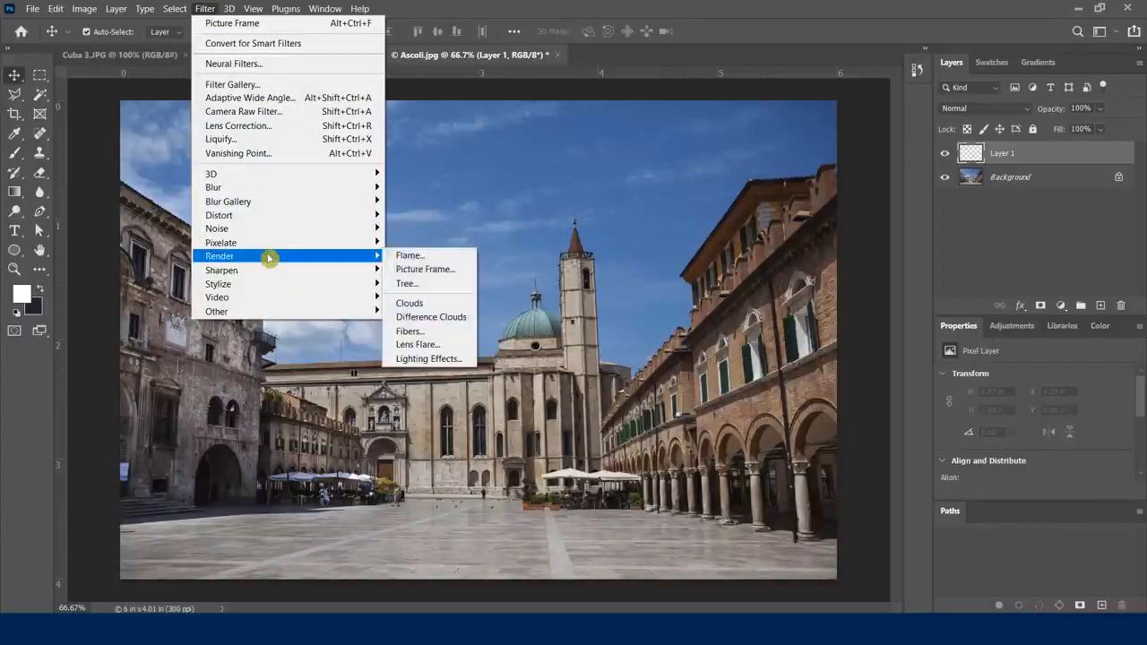
left_click(443, 270)
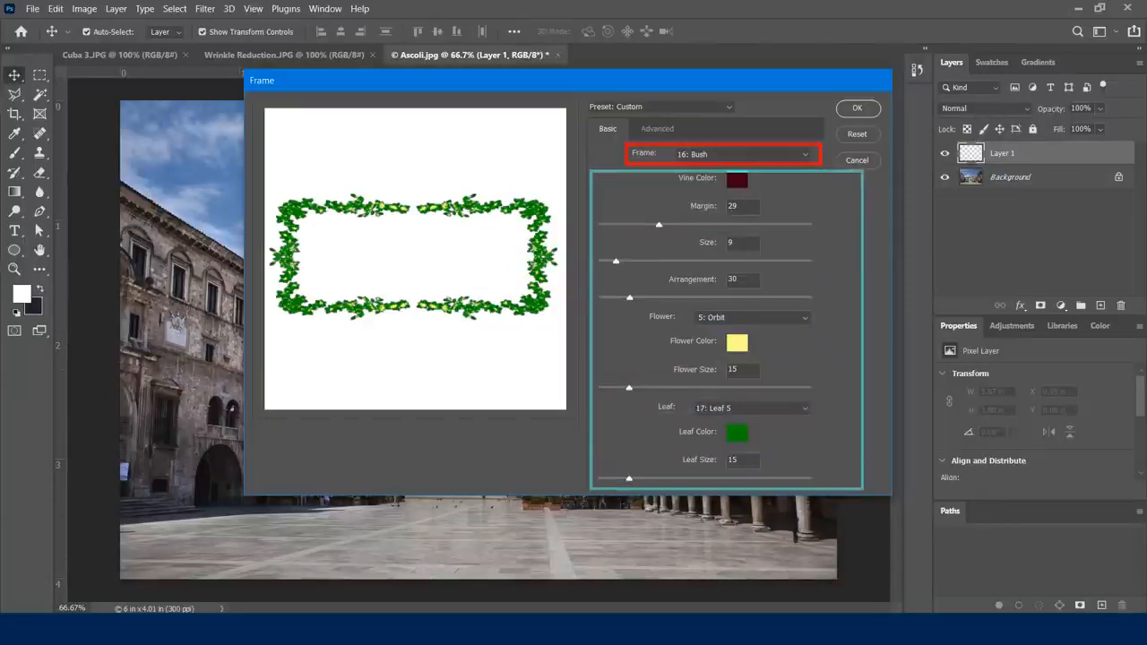
Step: Try the Romance and Eyelash frame styles and return the frame to Bush
left_click(733, 155)
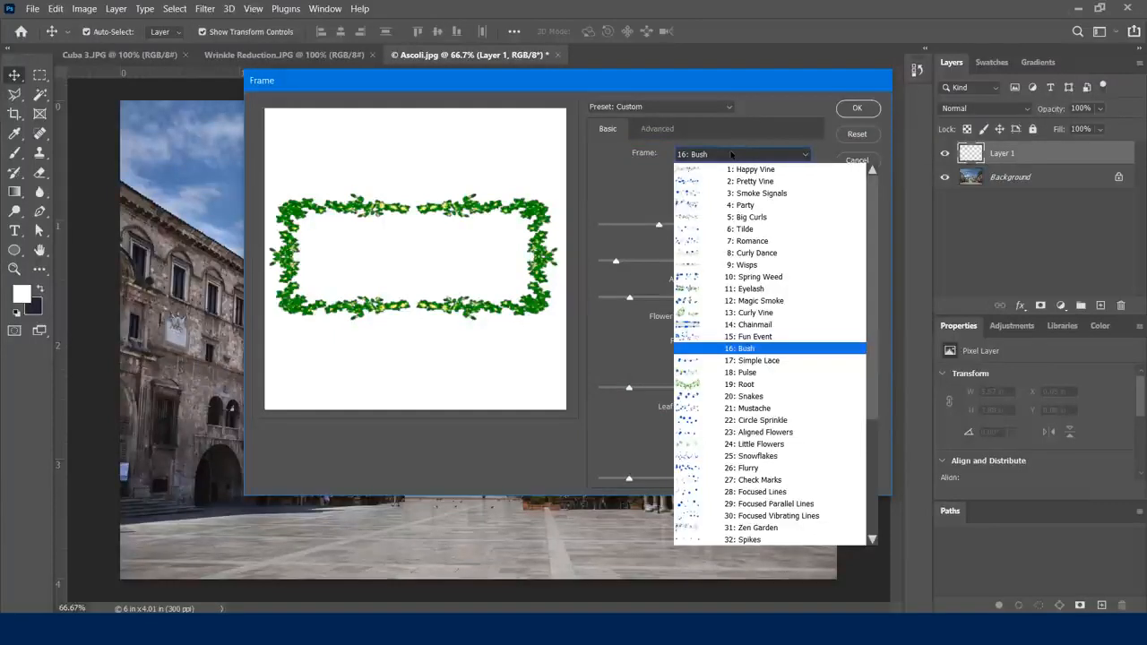
left_click(757, 241)
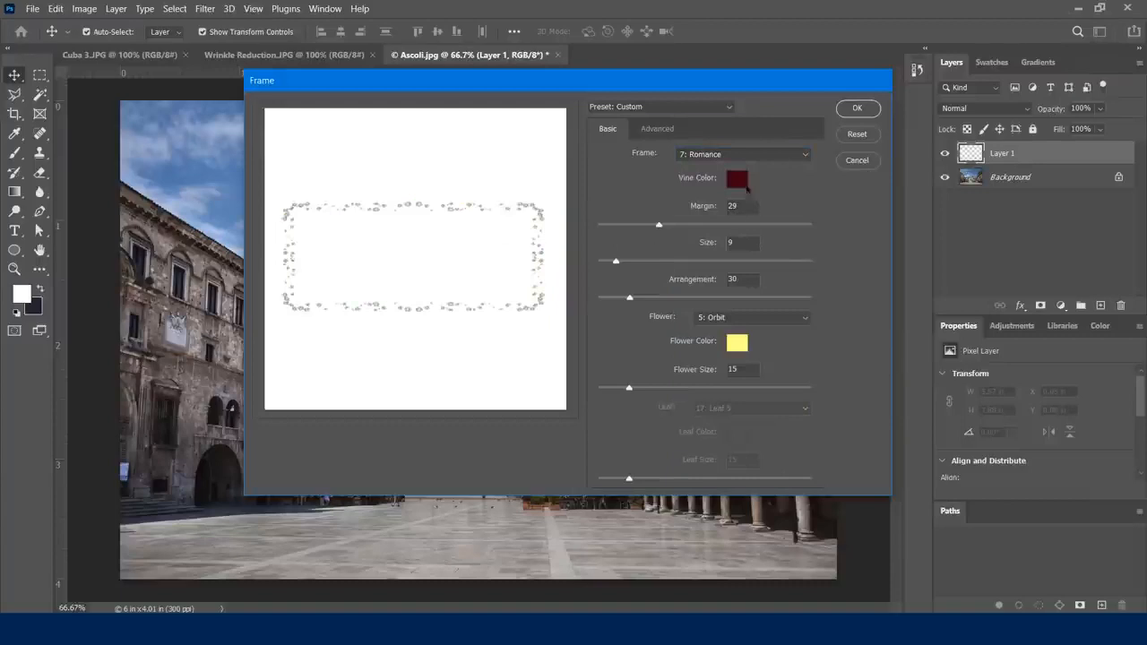
left_click(734, 156)
left_click(771, 289)
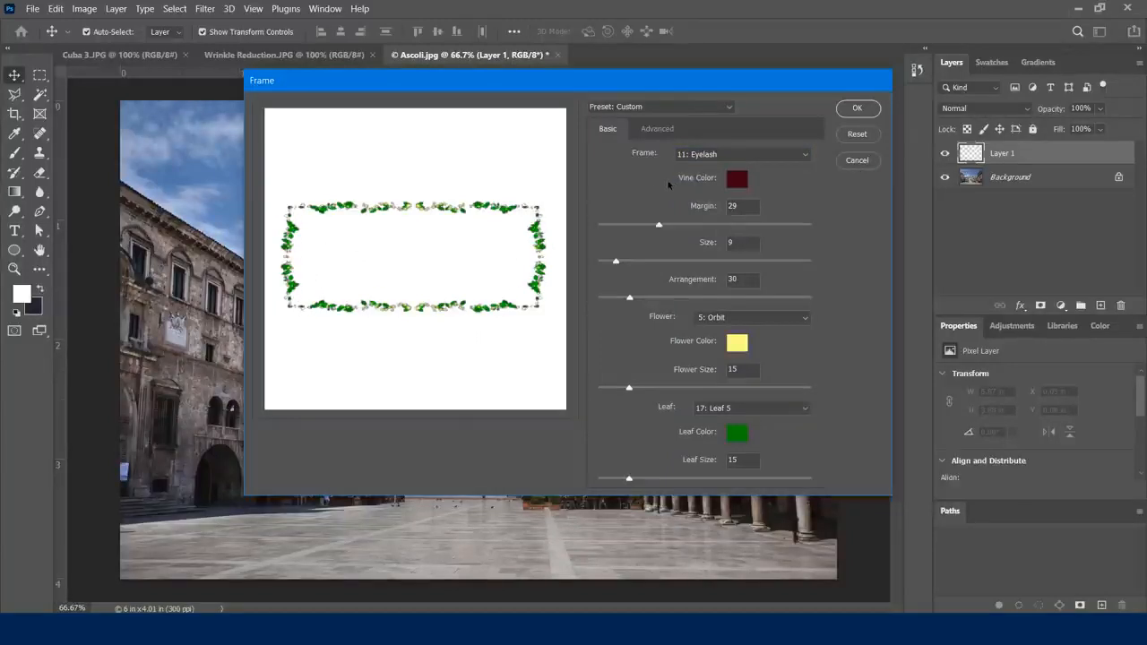
left_click(704, 155)
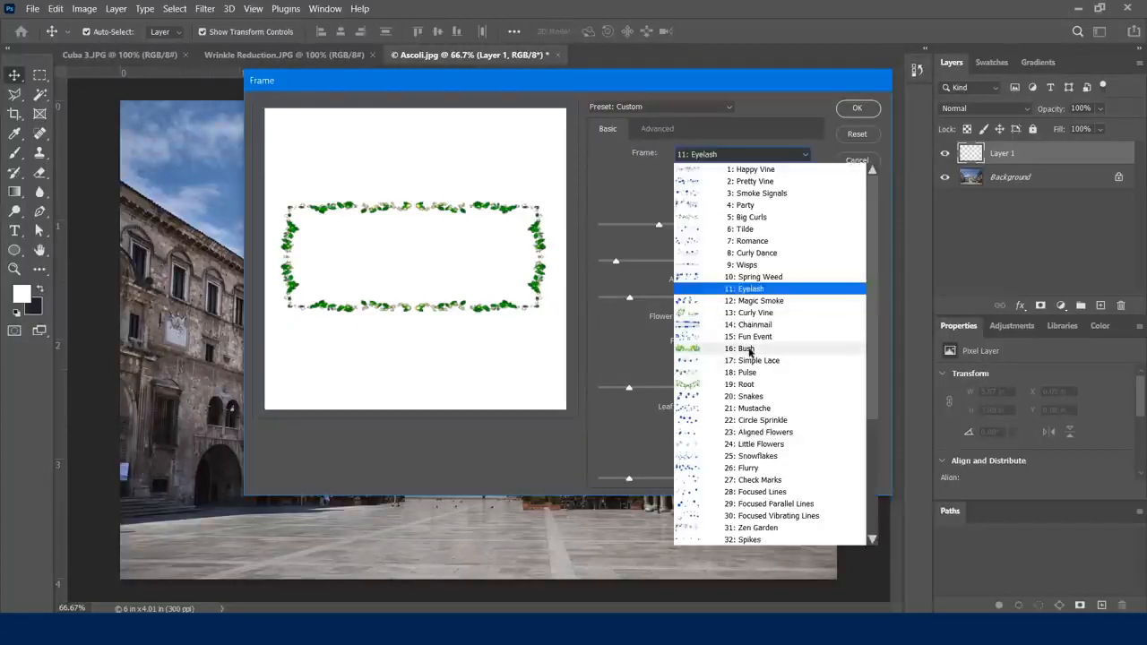
left_click(703, 361)
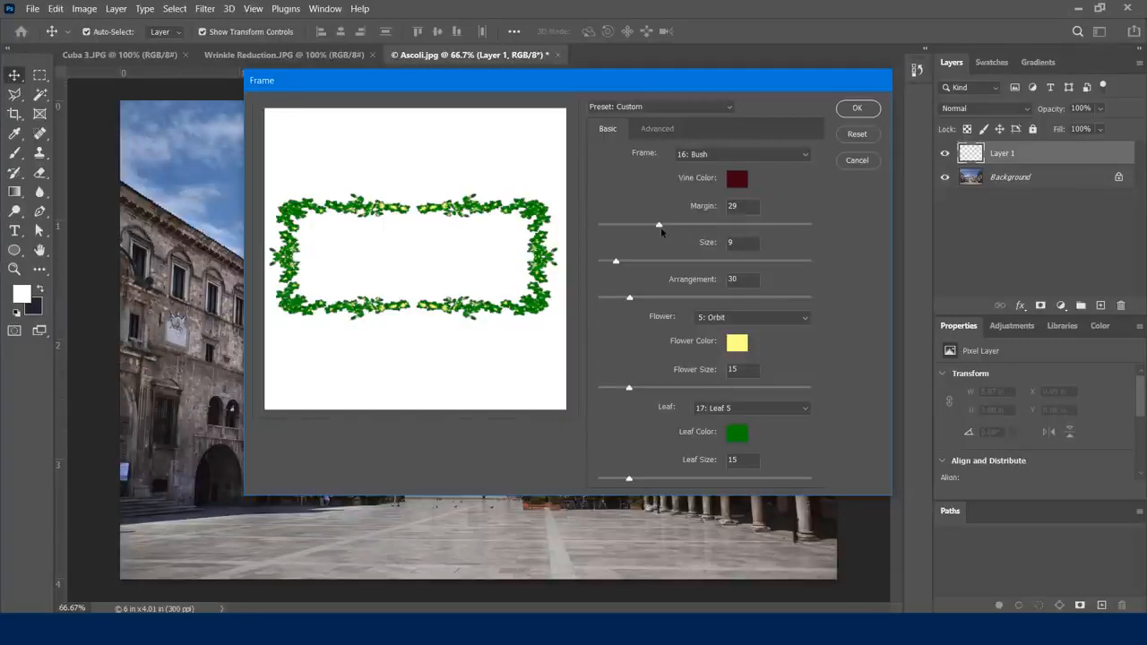
Step: Set the Bush frame's margin to 19, size to 15 and arrangement to 116
left_click_drag(660, 227, 636, 231)
left_click(617, 262)
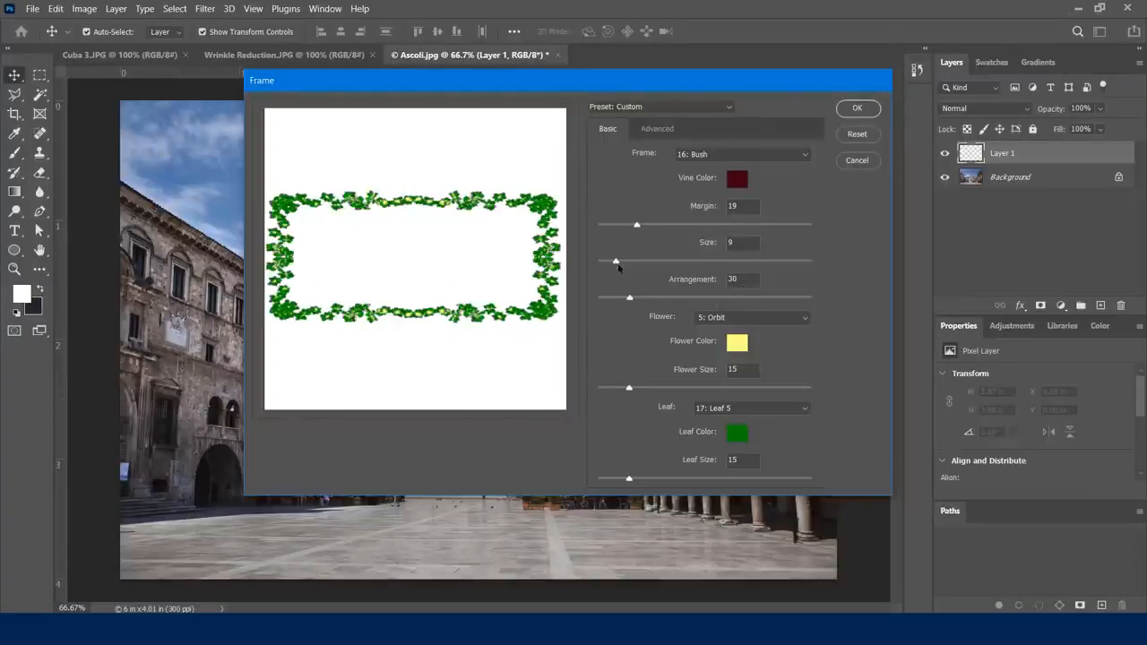
left_click_drag(617, 263, 629, 263)
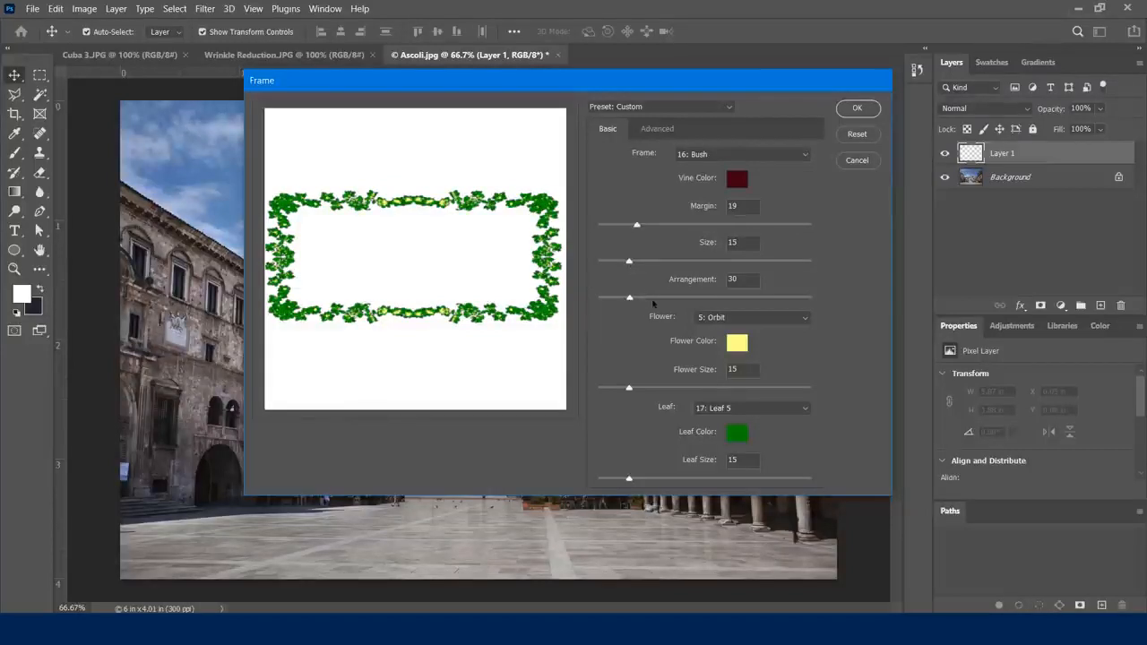
left_click_drag(630, 299, 716, 315)
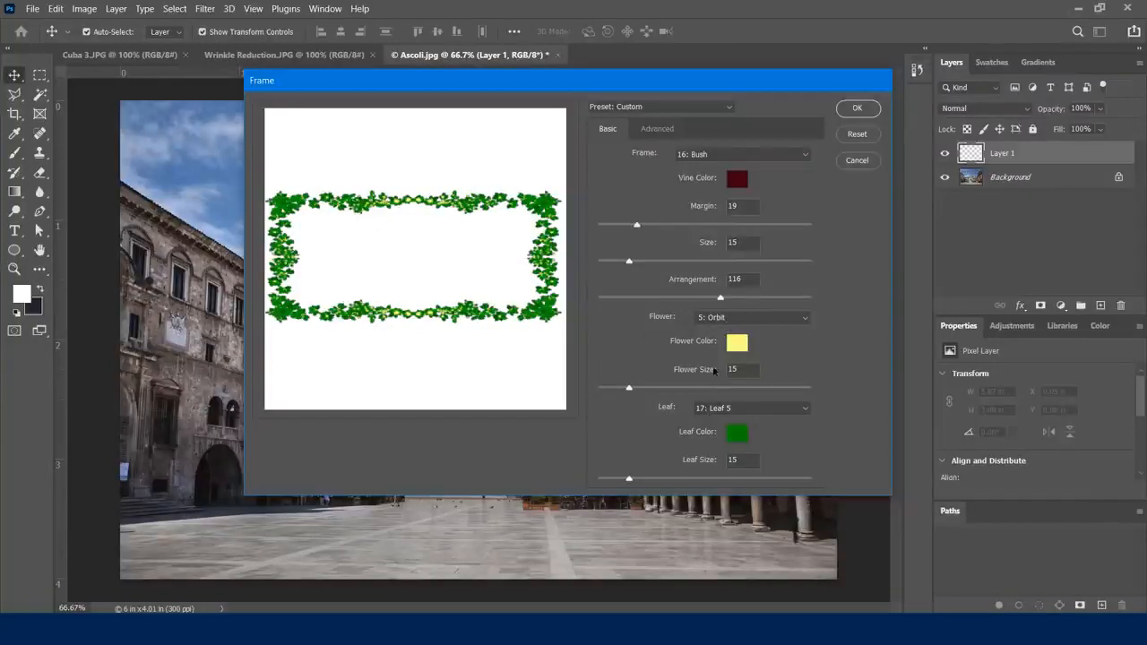
Step: Change the frame's flowers to Pinwheel in light purple (RGB 170, 132, 251) with a flower size of 26
left_click(717, 318)
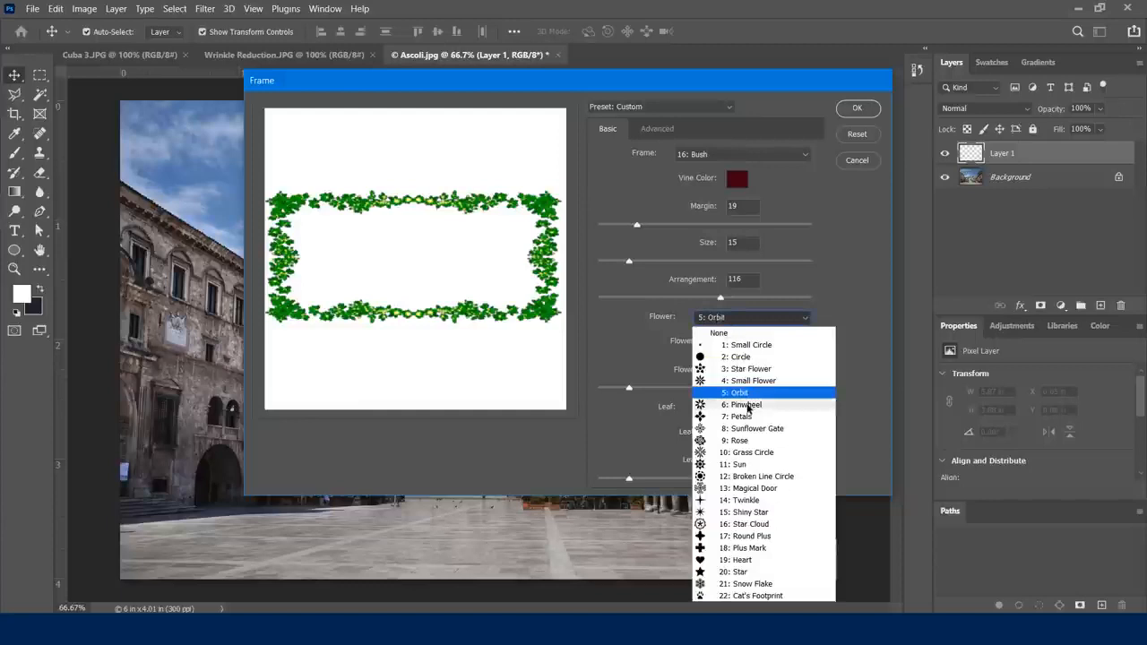
left_click(747, 405)
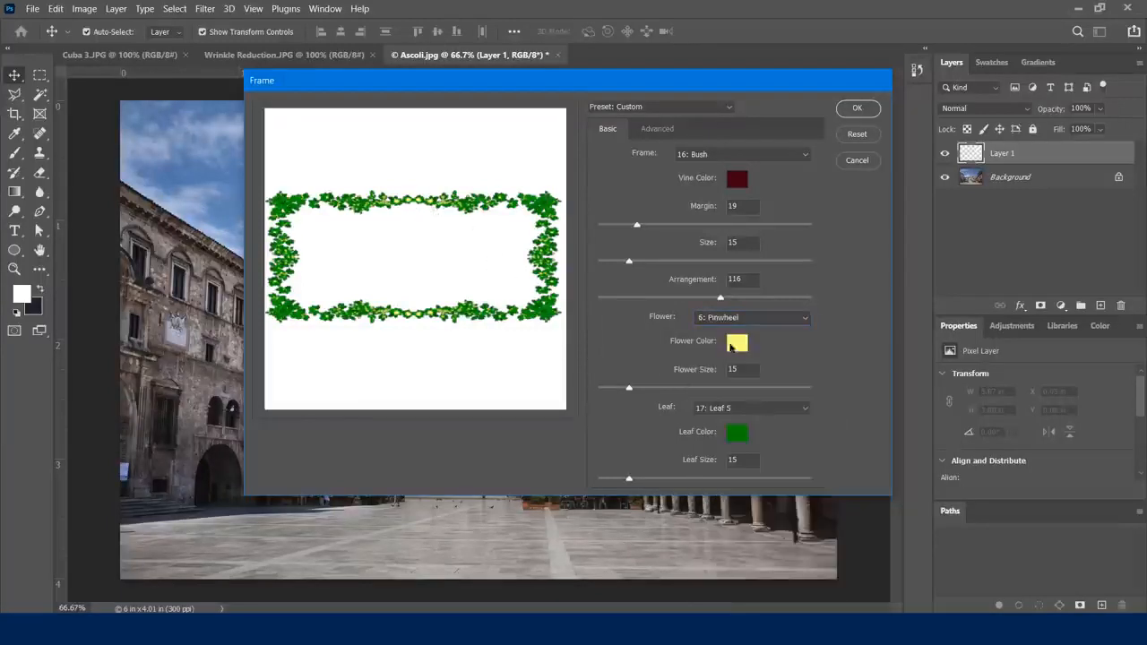
left_click(739, 345)
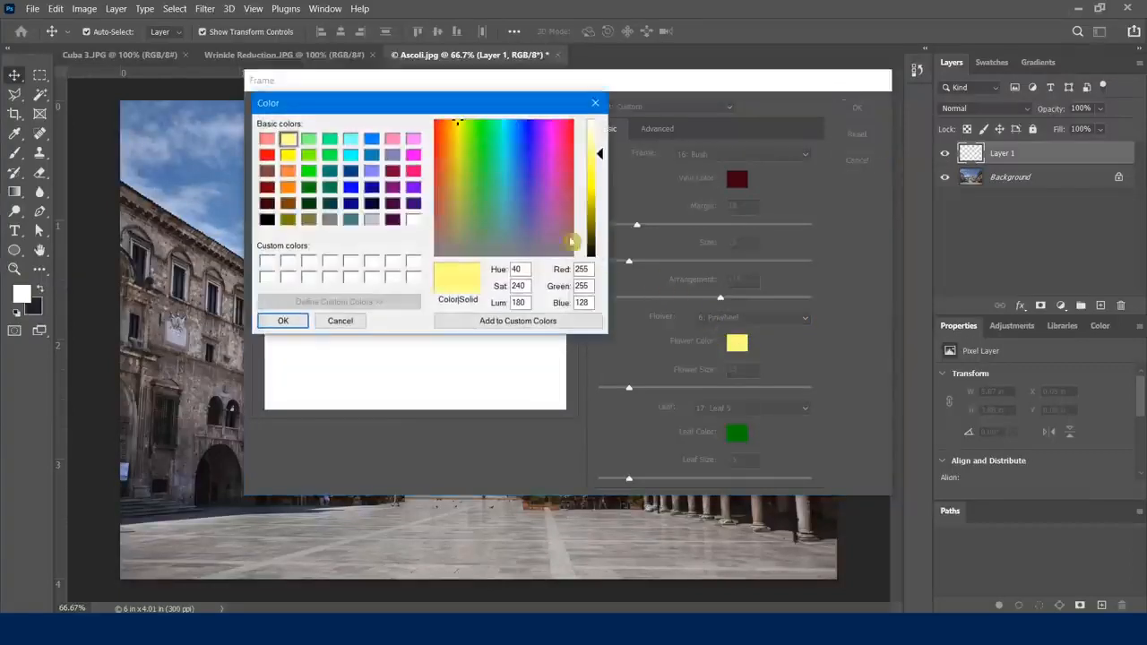
left_click(535, 129)
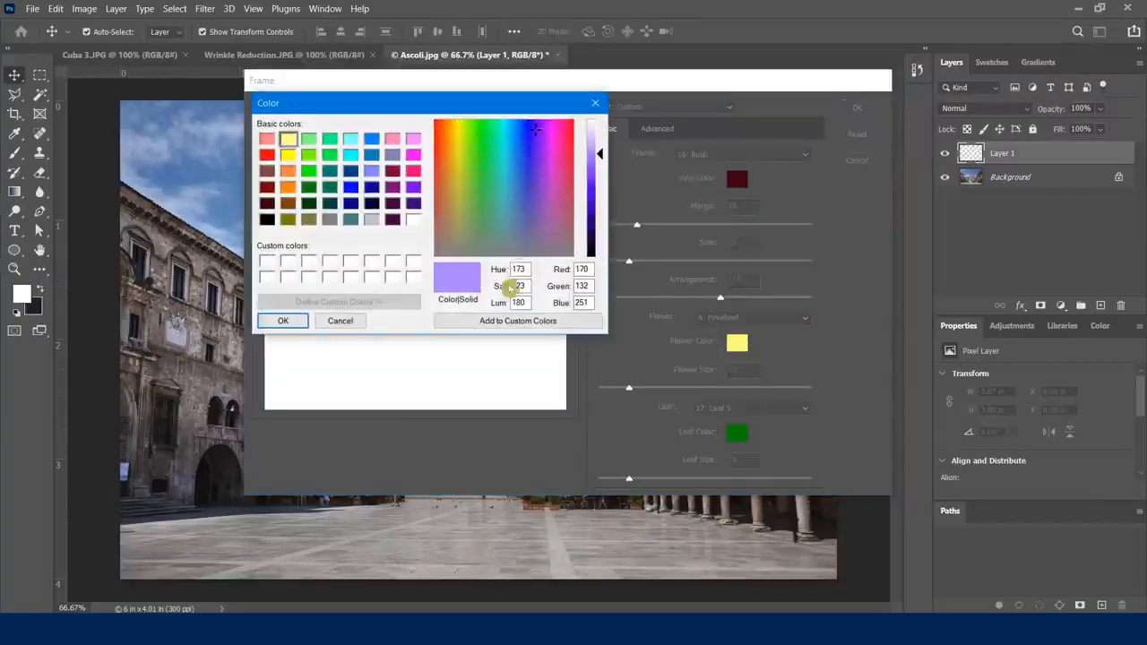
left_click(285, 321)
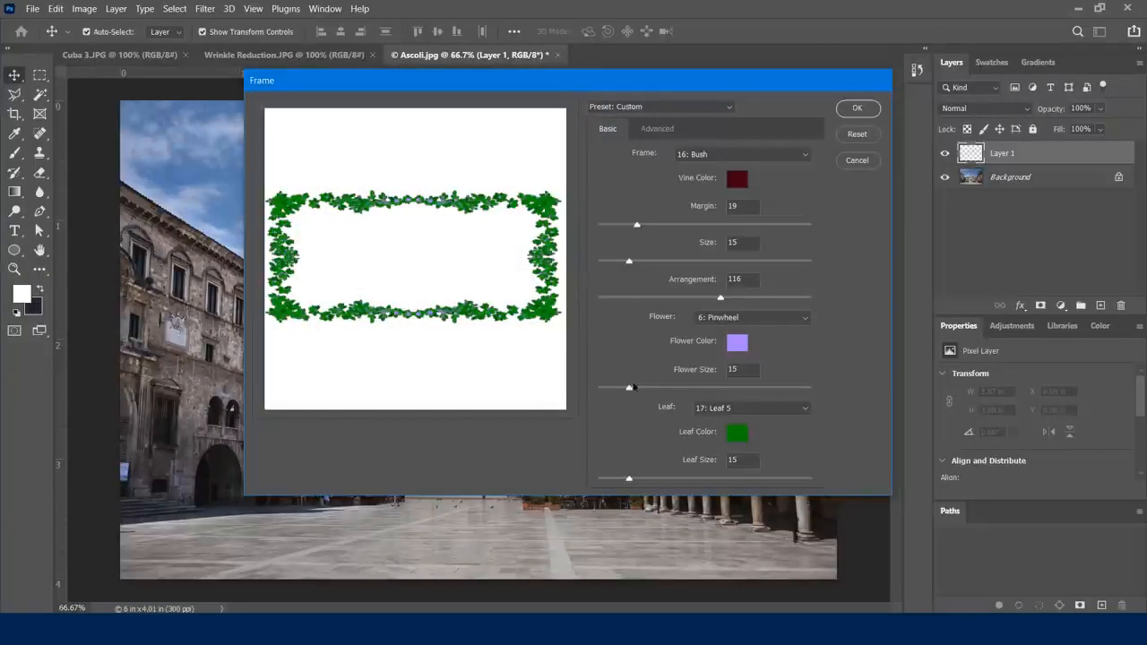
left_click_drag(628, 389, 652, 389)
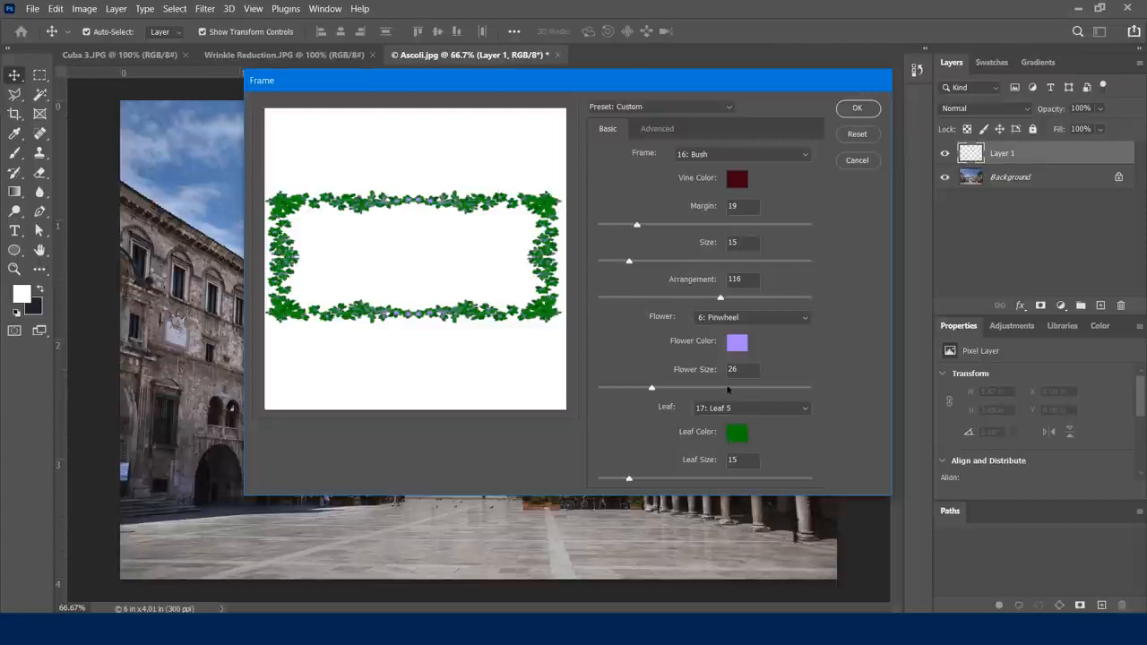
Step: Compare the frame with and without the advanced Invert option, and apply the Picture Frame filter with Invert off
left_click(655, 130)
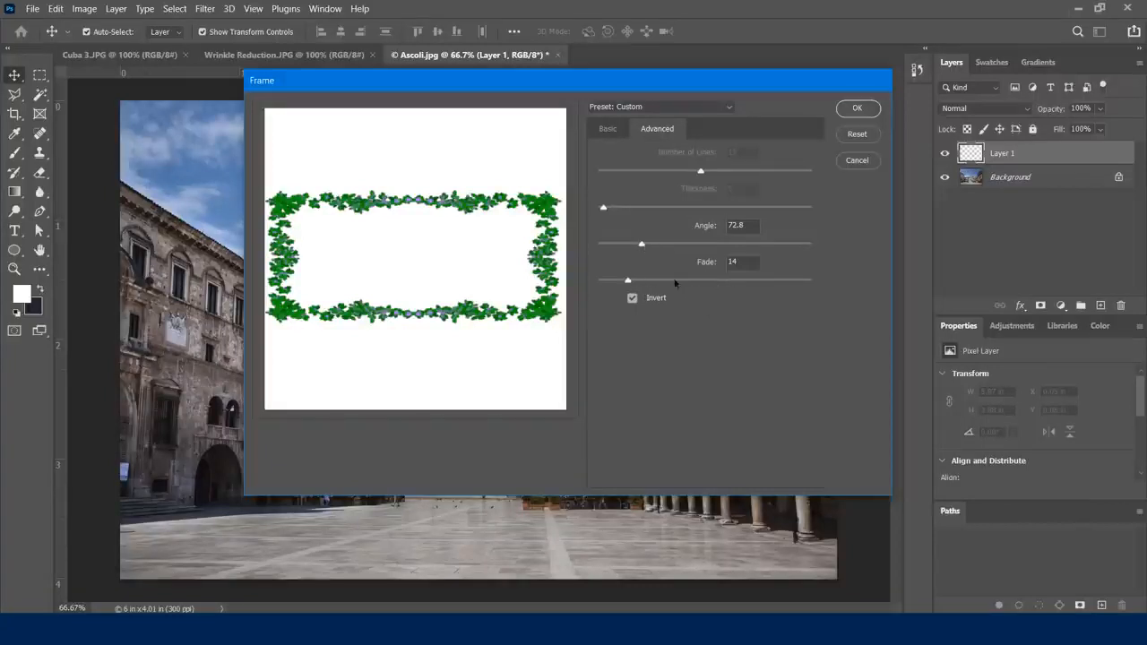
left_click(632, 298)
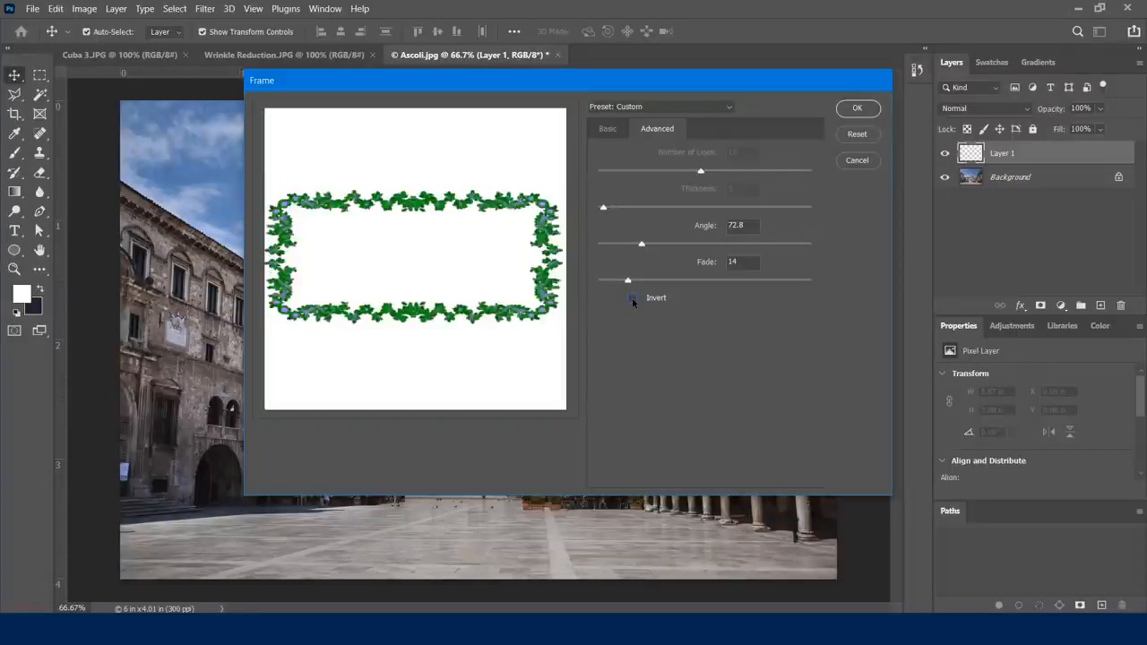
left_click(632, 298)
left_click(631, 299)
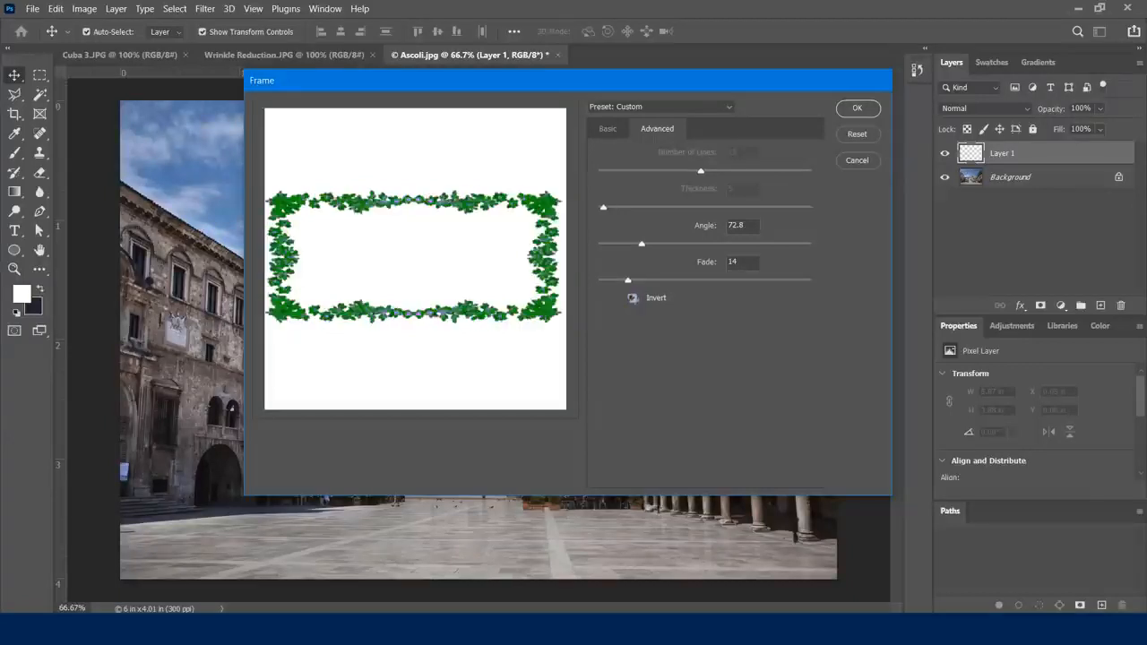
left_click(632, 298)
left_click(632, 298)
left_click(856, 108)
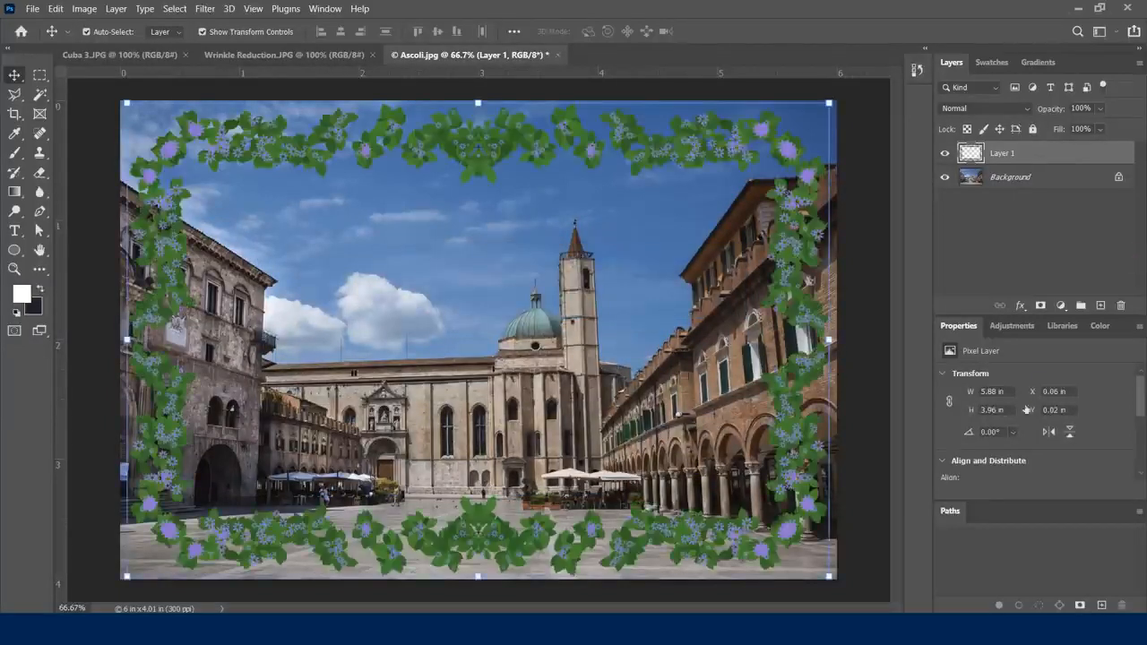
Step: Scale the frame layer to 99.49% and centre it over the photo at about X 0.08 in, Y 0.04 in
mouse_move(488, 144)
left_mouse_down()
mouse_move(513, 145)
mouse_move(500, 153)
mouse_move(491, 137)
mouse_move(505, 135)
mouse_move(483, 141)
left_mouse_up()
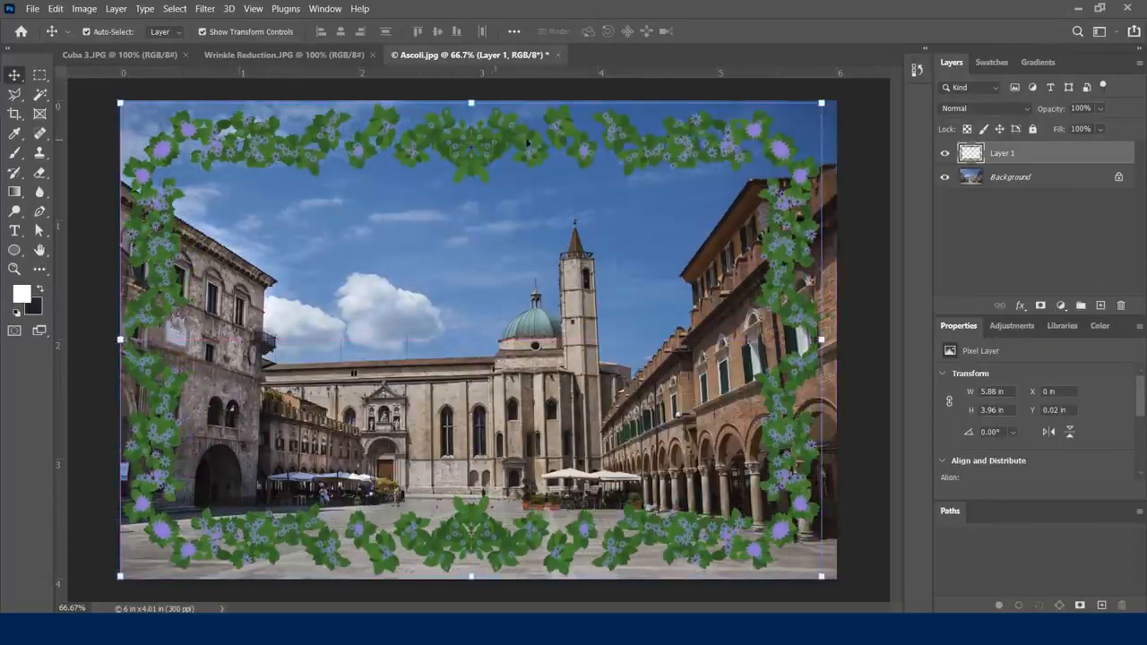
left_click_drag(821, 104, 847, 134)
left_click_drag(668, 152, 678, 154)
key("Up")
key("Up")
key("Up")
key("Up")
key("Up")
key("Up")
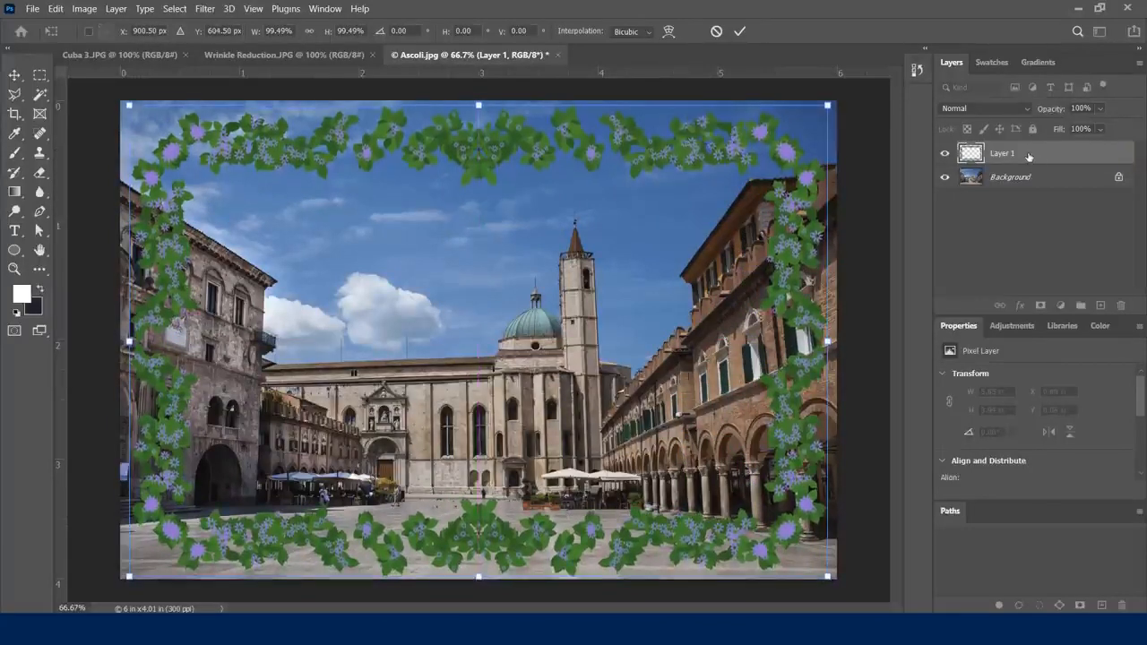
key("Return")
left_click_drag(1053, 108, 1103, 112)
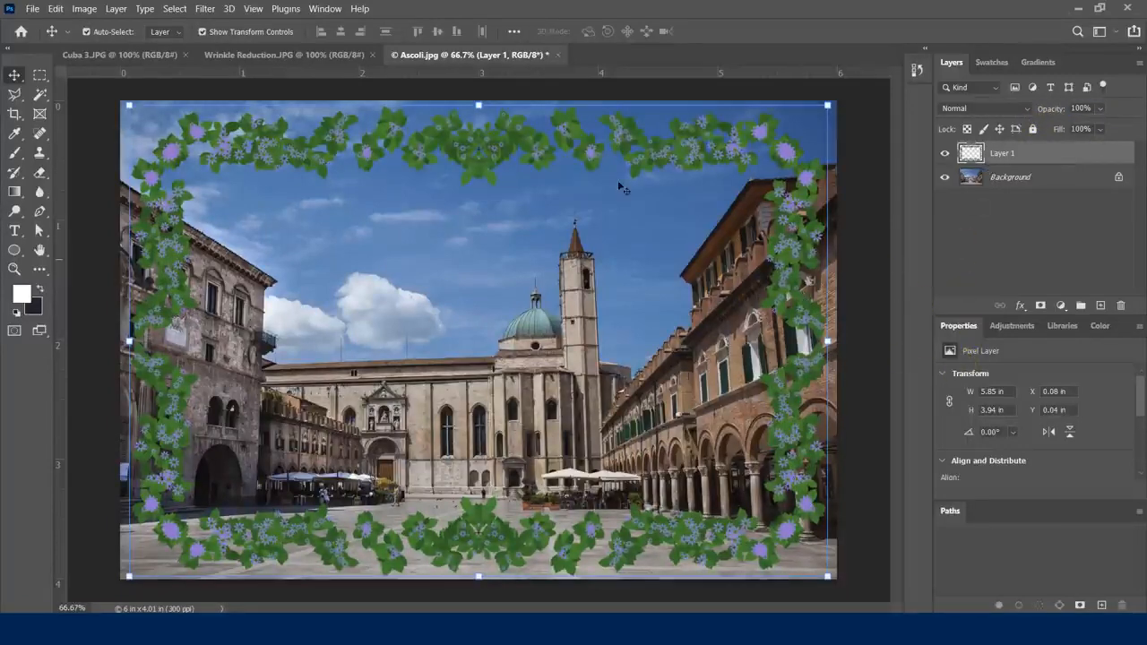
left_click(204, 11)
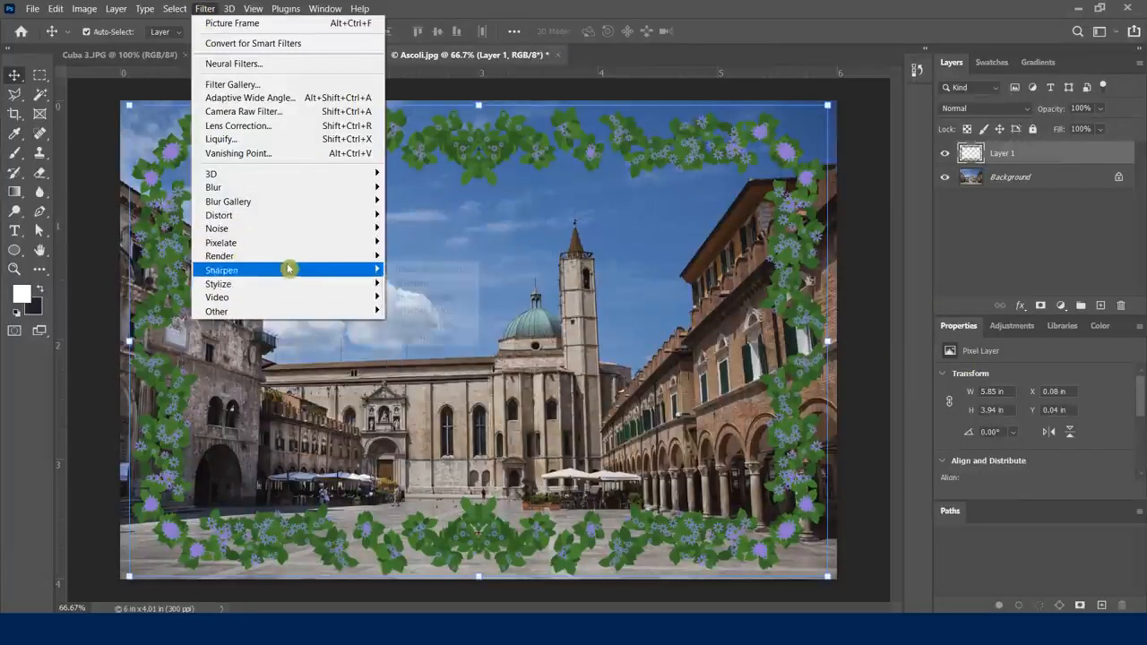
mouse_move(290, 260)
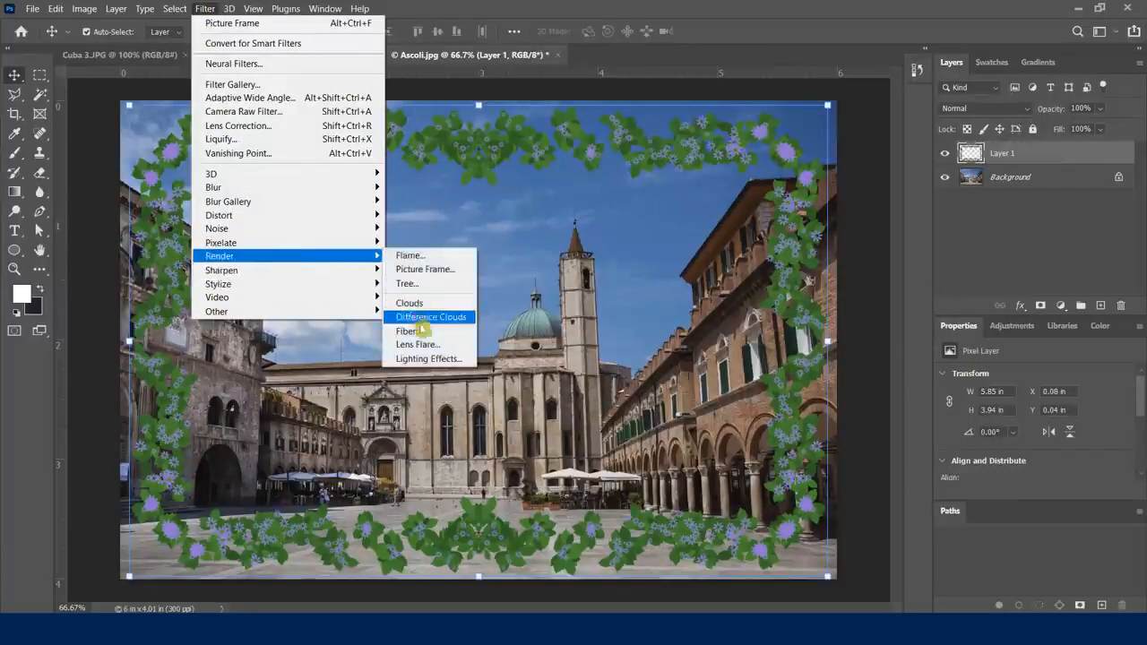
left_click(735, 20)
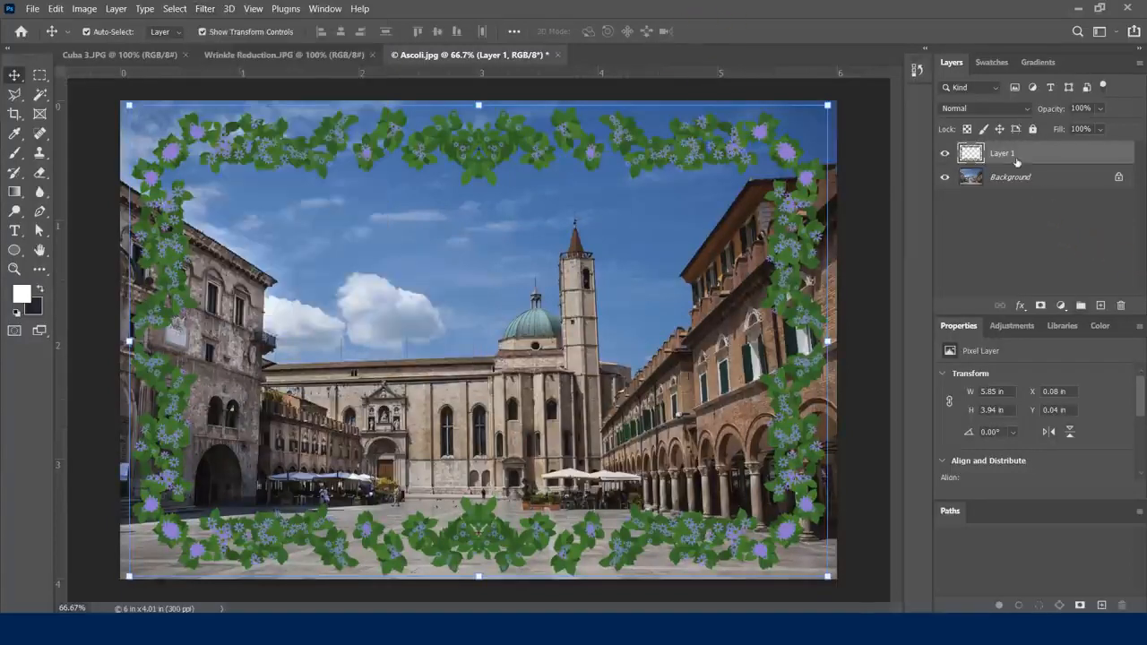
Step: Add a Color Overlay effect to Layer 1 in red (eb1e1e) at 50% opacity
left_click(1022, 306)
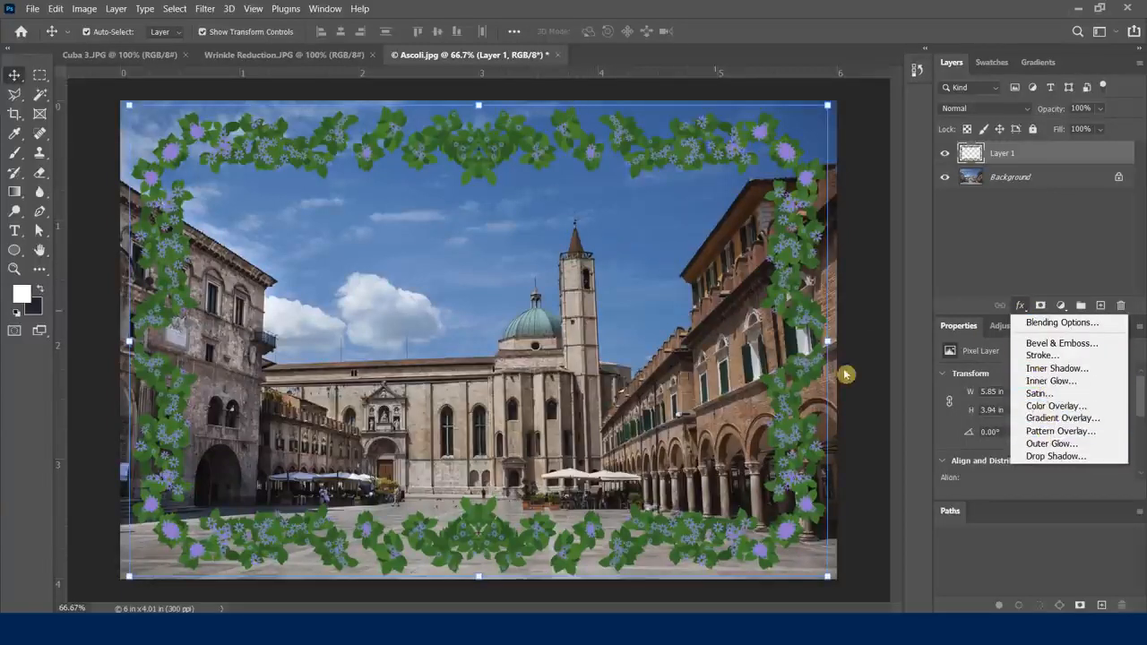
left_click(1056, 406)
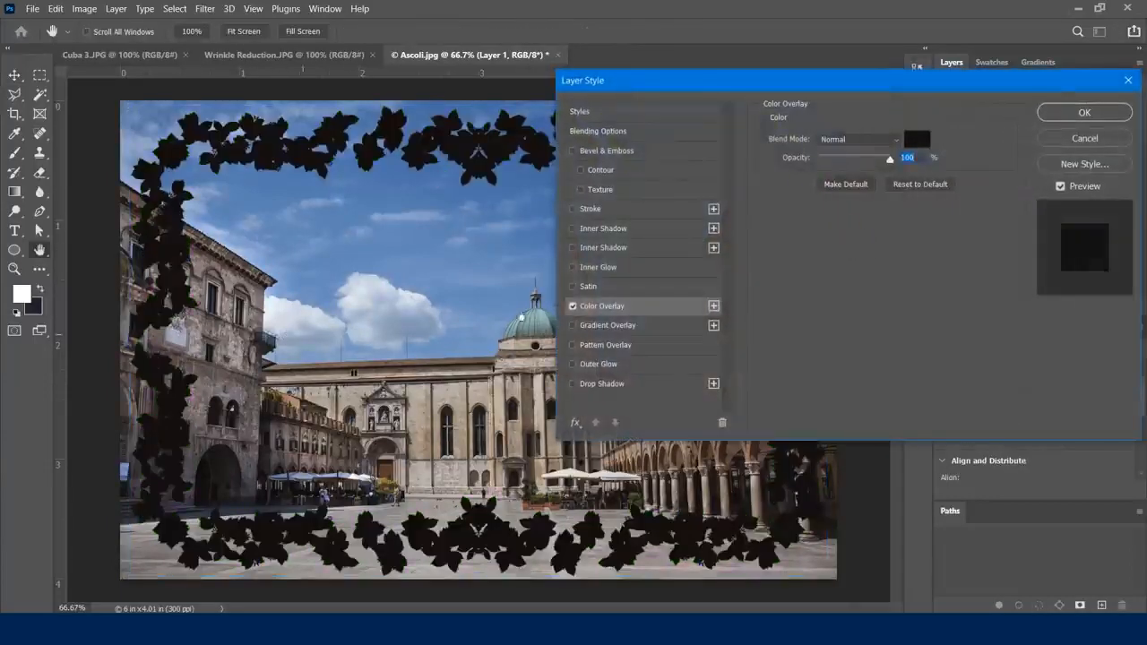
left_click(921, 142)
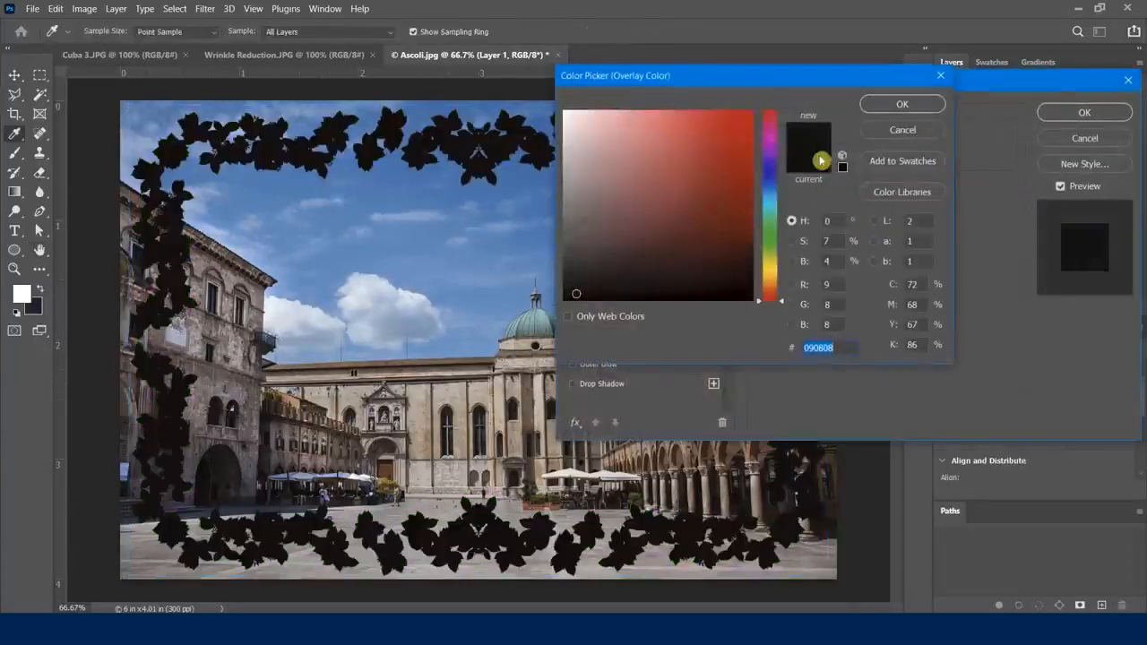
type("eb1e1e")
left_click(884, 107)
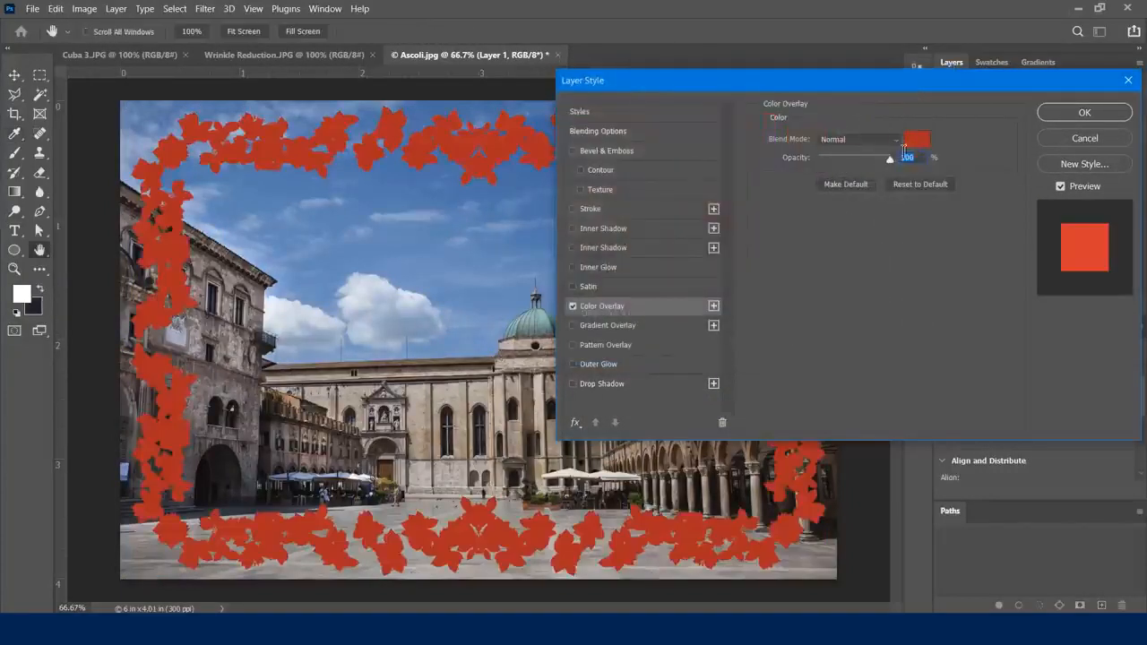
left_click_drag(892, 156, 847, 165)
left_click_drag(855, 169, 854, 163)
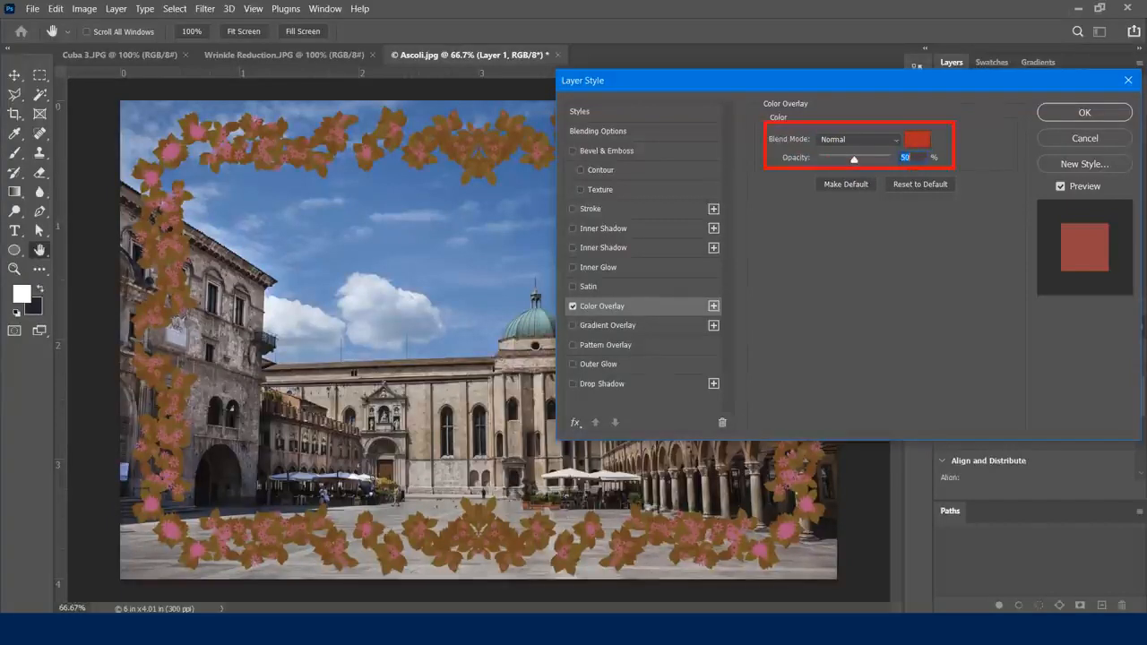
Step: Cycle through the Color Overlay's blend modes, apply the effect with Vivid Light, and reselect the frame layer
left_click(862, 141)
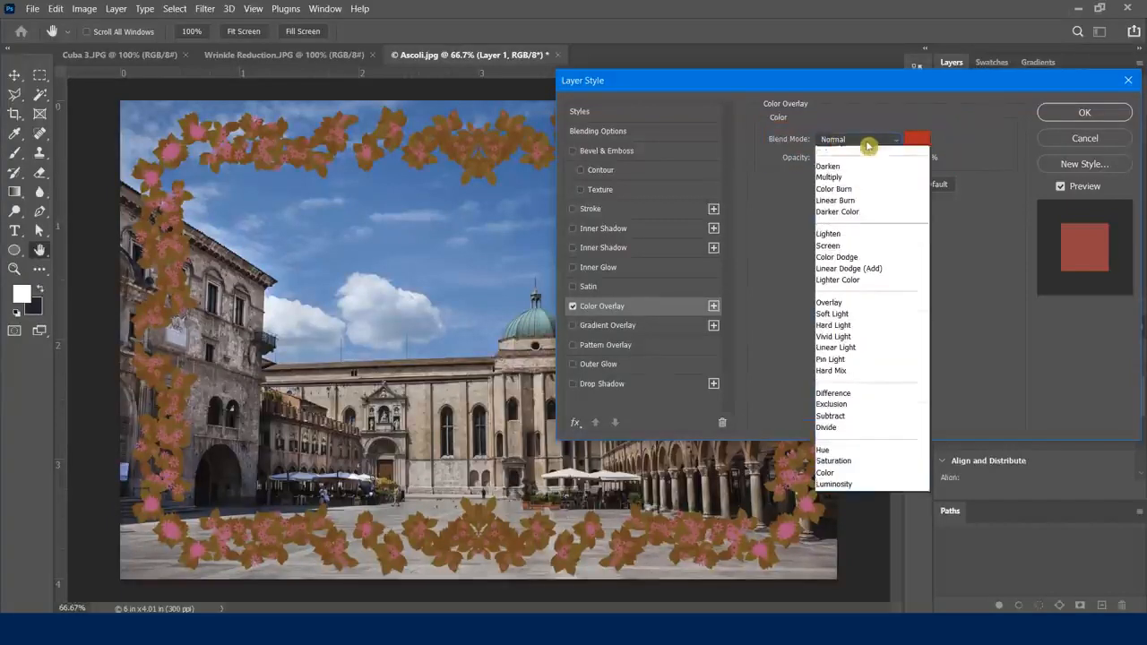
left_click(857, 163)
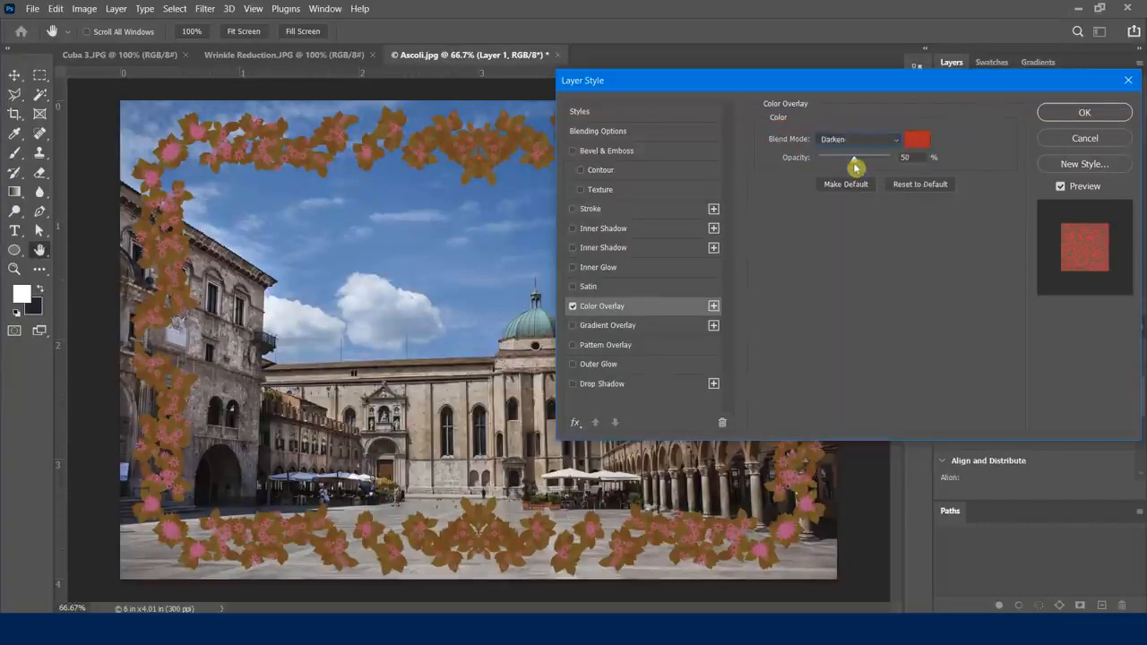
key("Down")
key("Down")
key("Down")
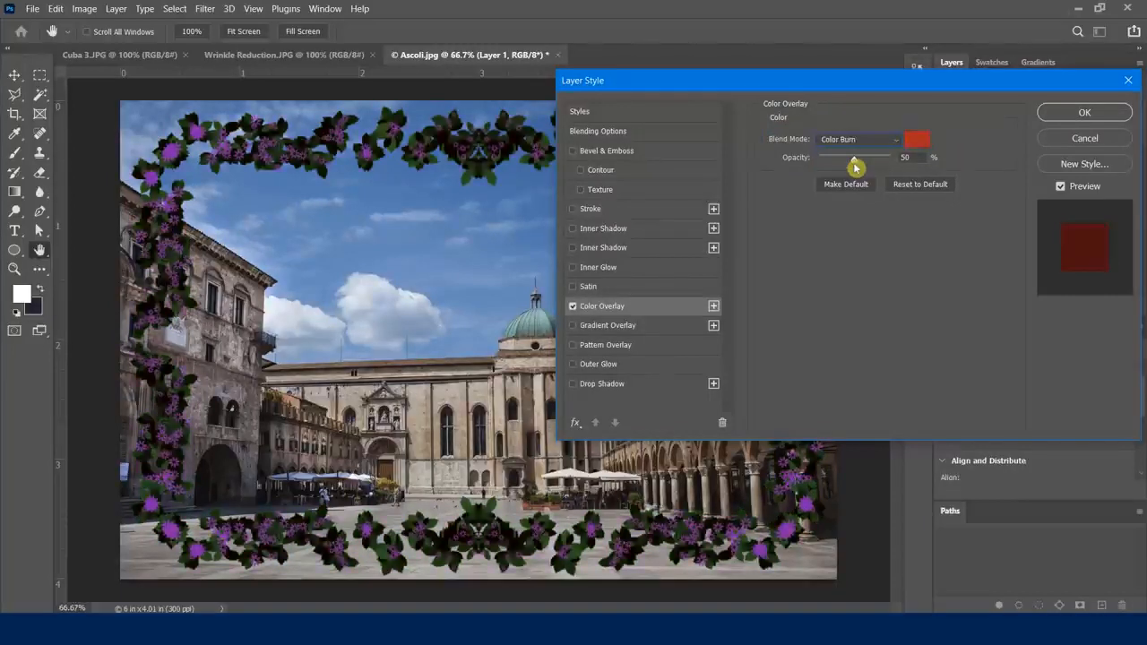
key("Down")
key("Down")
key("Down")
key("Down")
key("Down")
key("Down")
key("Down")
key("Down")
key("Down")
key("Down")
key("Down")
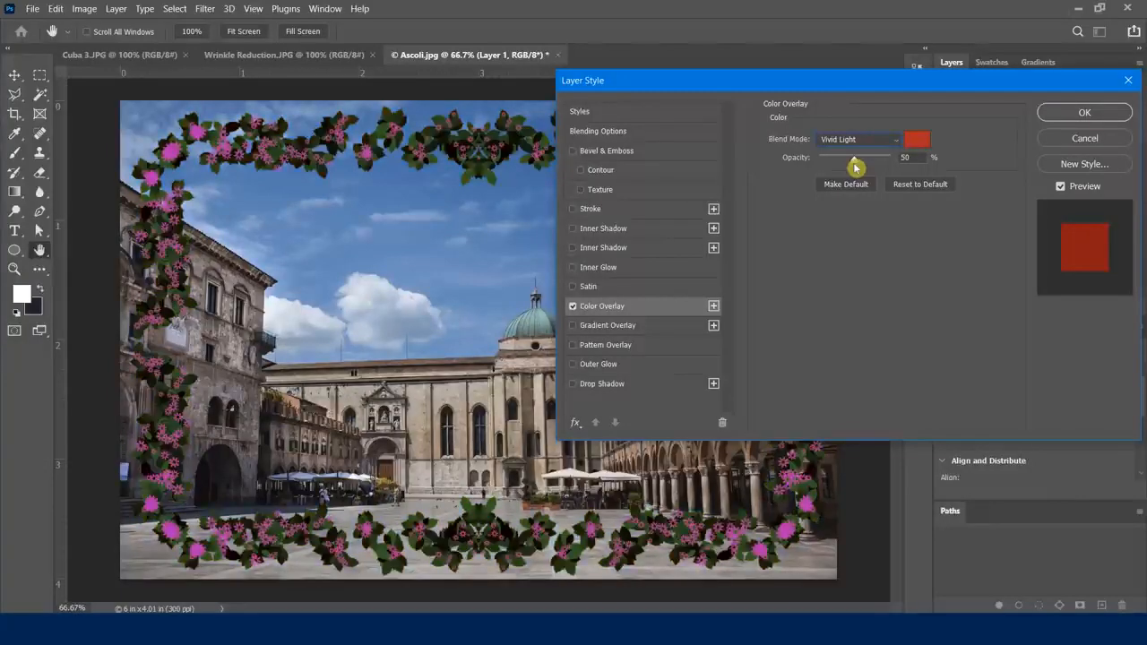
left_click(1083, 113)
left_click(866, 249)
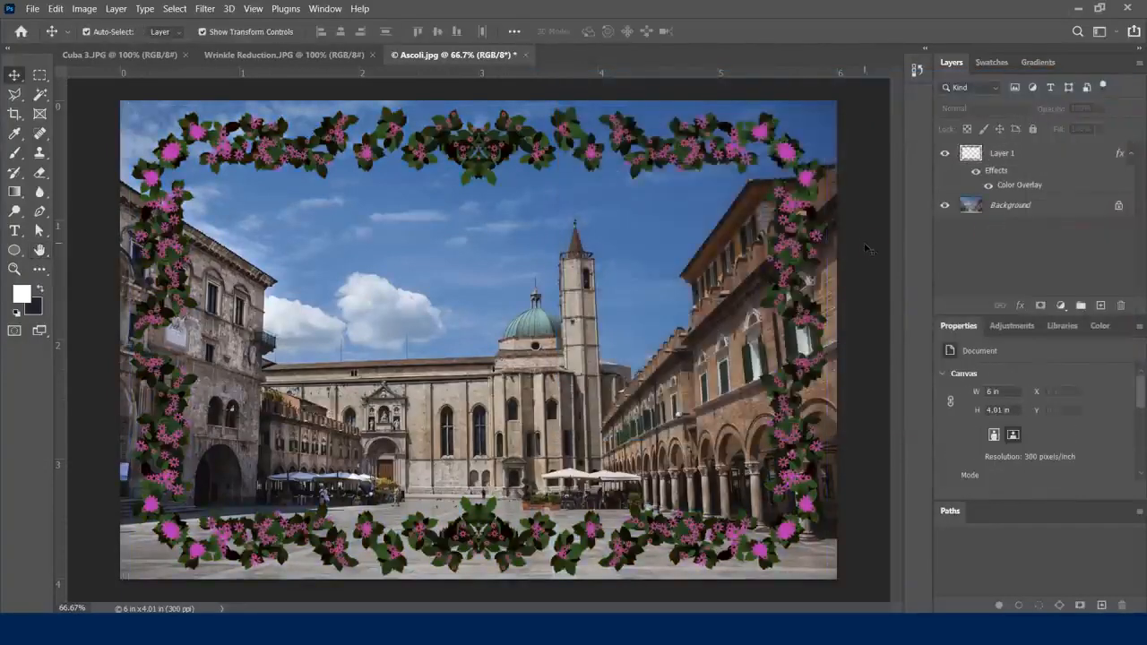
left_click_drag(660, 156, 660, 156)
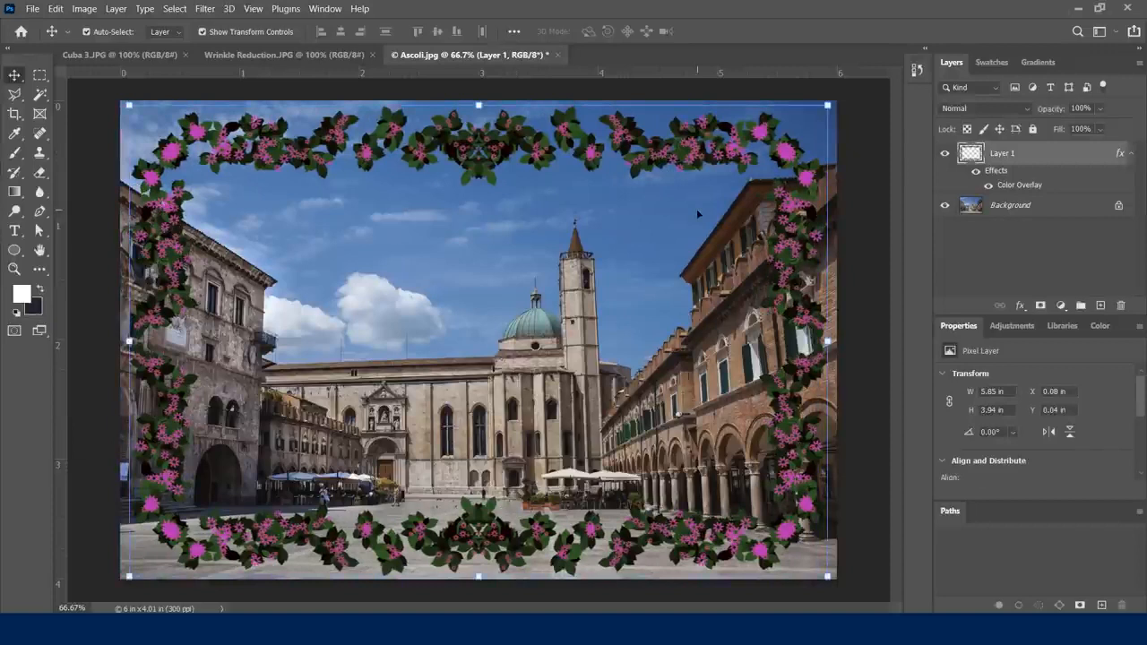
Step: Open the Render Tree filter on the empty Layer 1 of the blank 8.5 x 8.5 in document
left_click(869, 180)
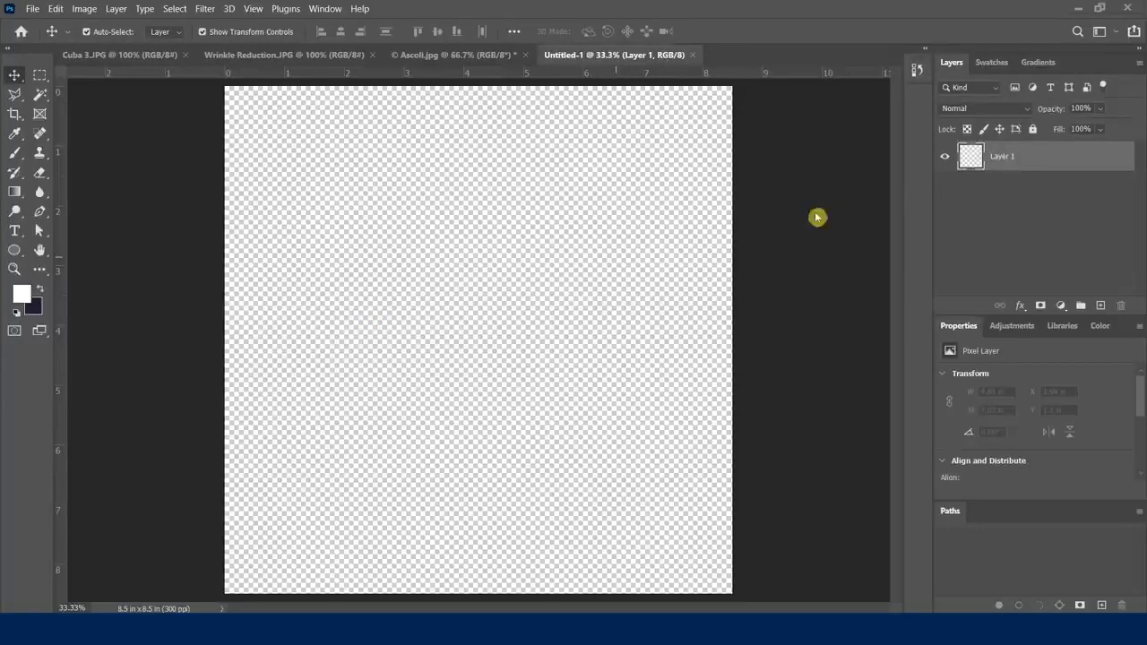
left_click(203, 11)
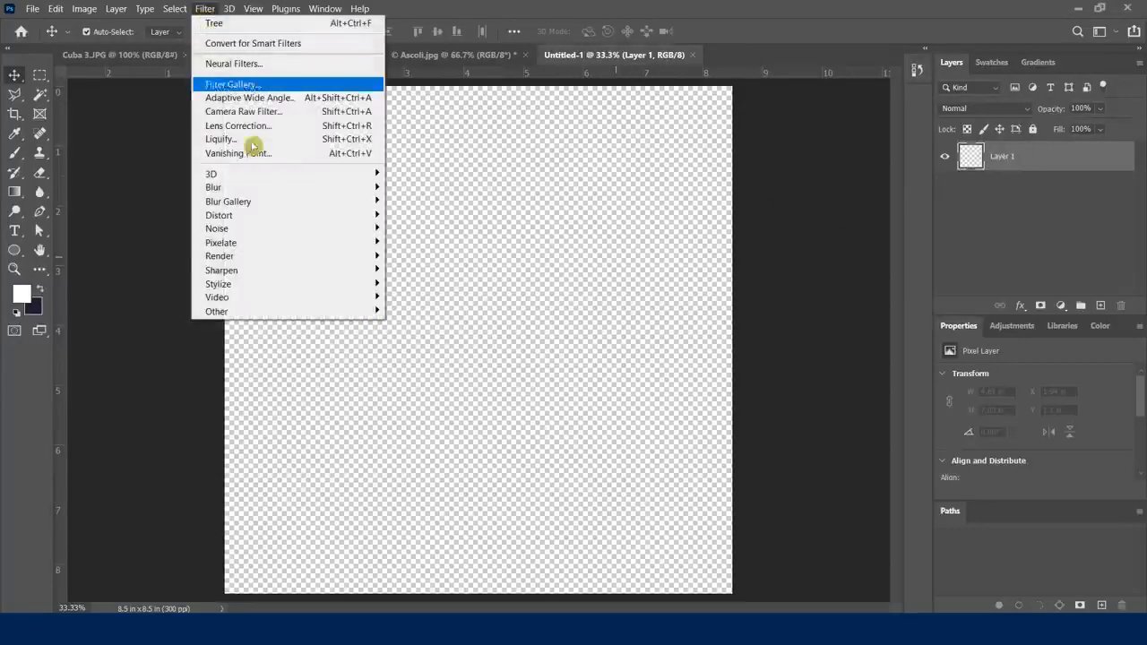
mouse_move(307, 263)
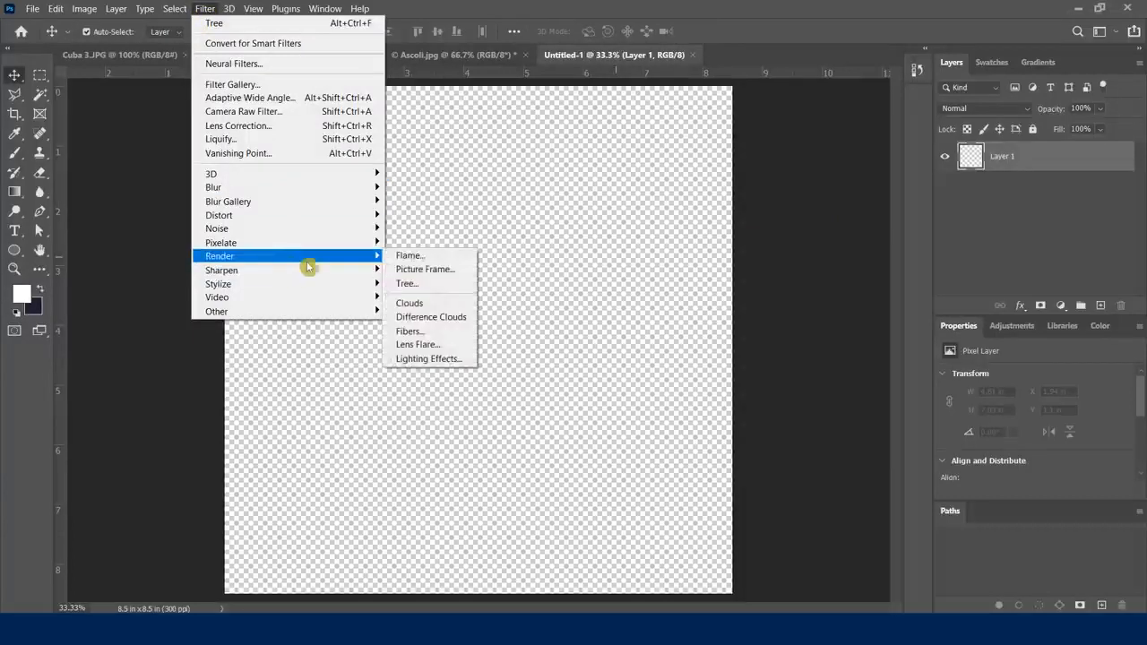
left_click(409, 285)
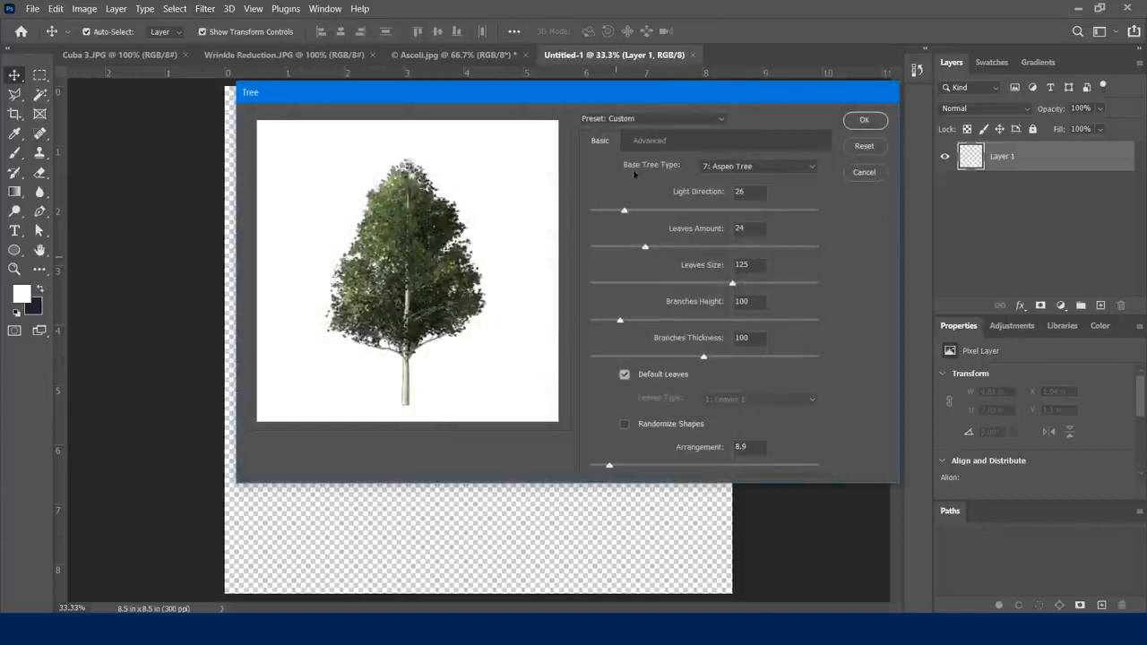
key("ctrl+shift+d")
left_click_drag(613, 157, 665, 174)
Step: Preview the Sakura Cherry Blossom, Oak Tree and Maple Tree base types, and return the base tree type to Aspen Tree
left_click(759, 165)
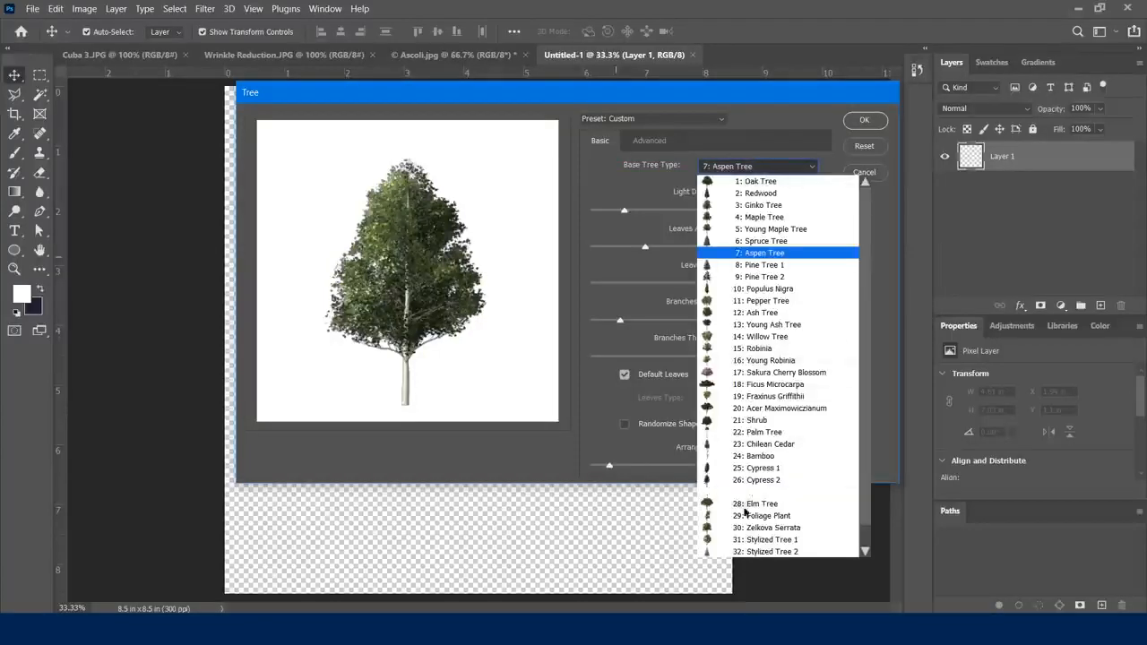
scroll(872, 295, "down", 1)
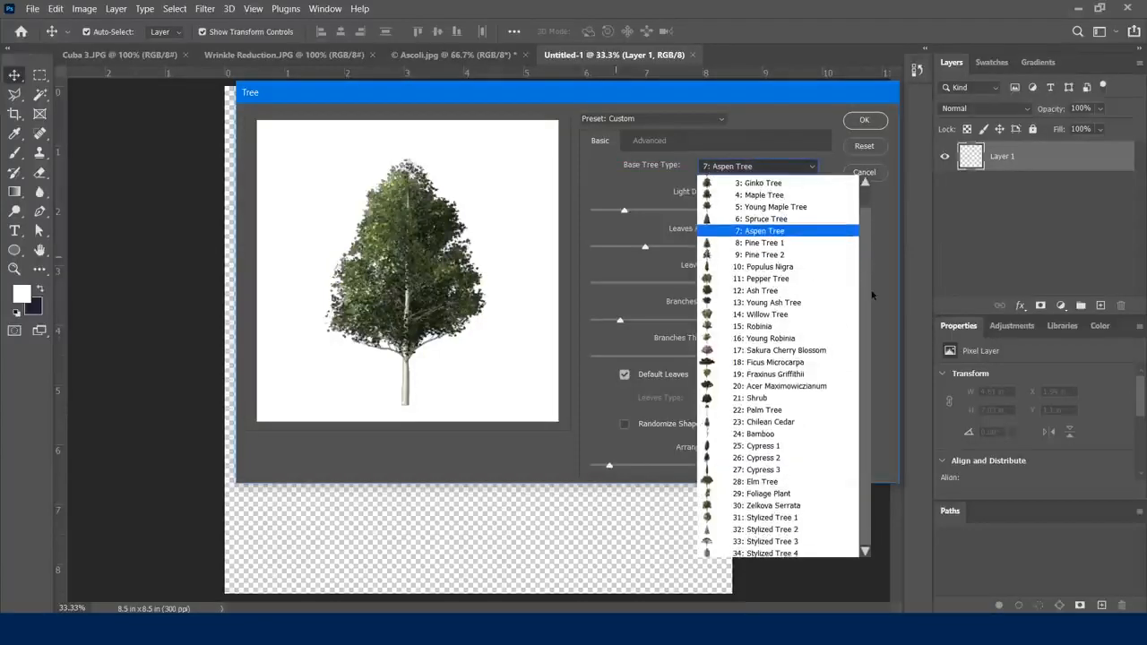
scroll(860, 206, "up", 1)
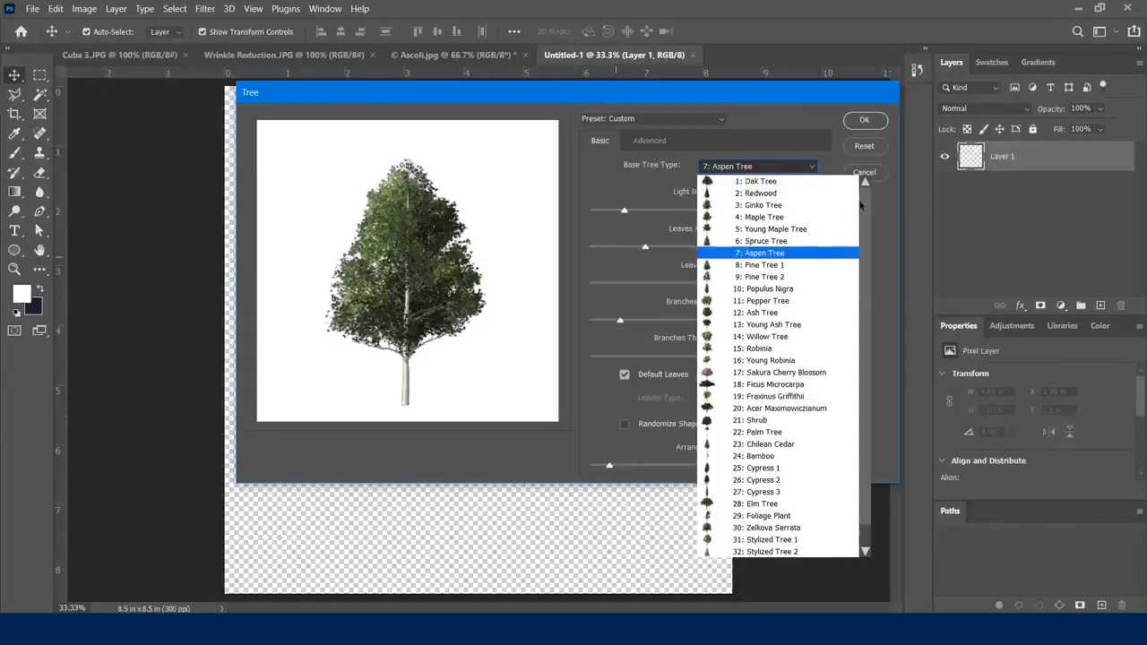
left_click(762, 374)
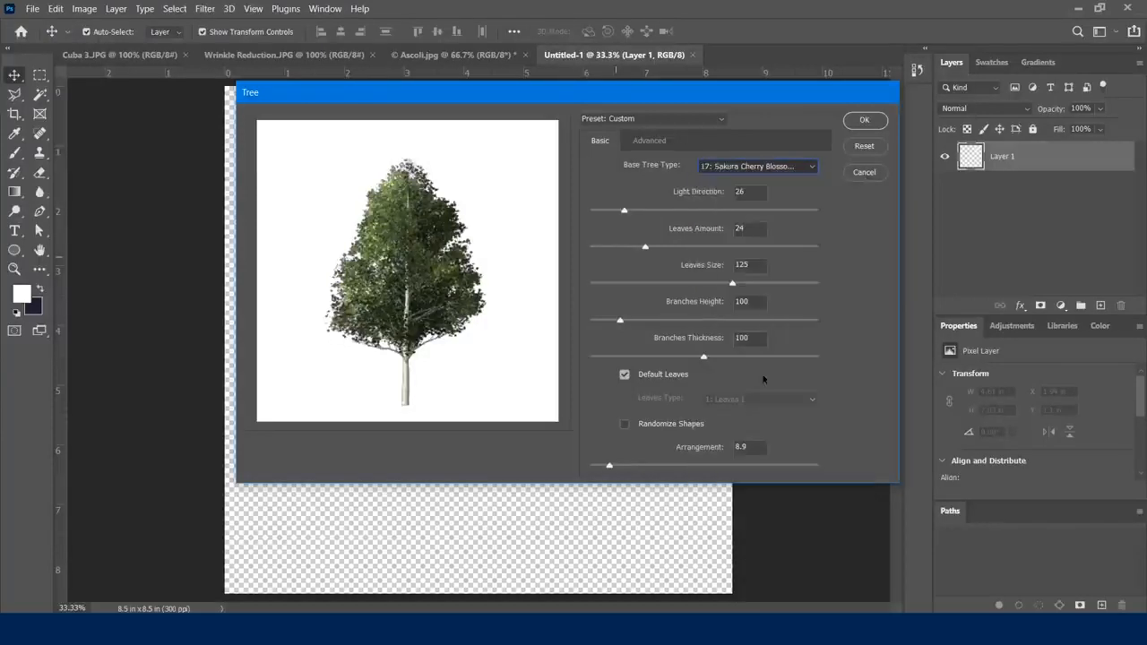
left_click(723, 167)
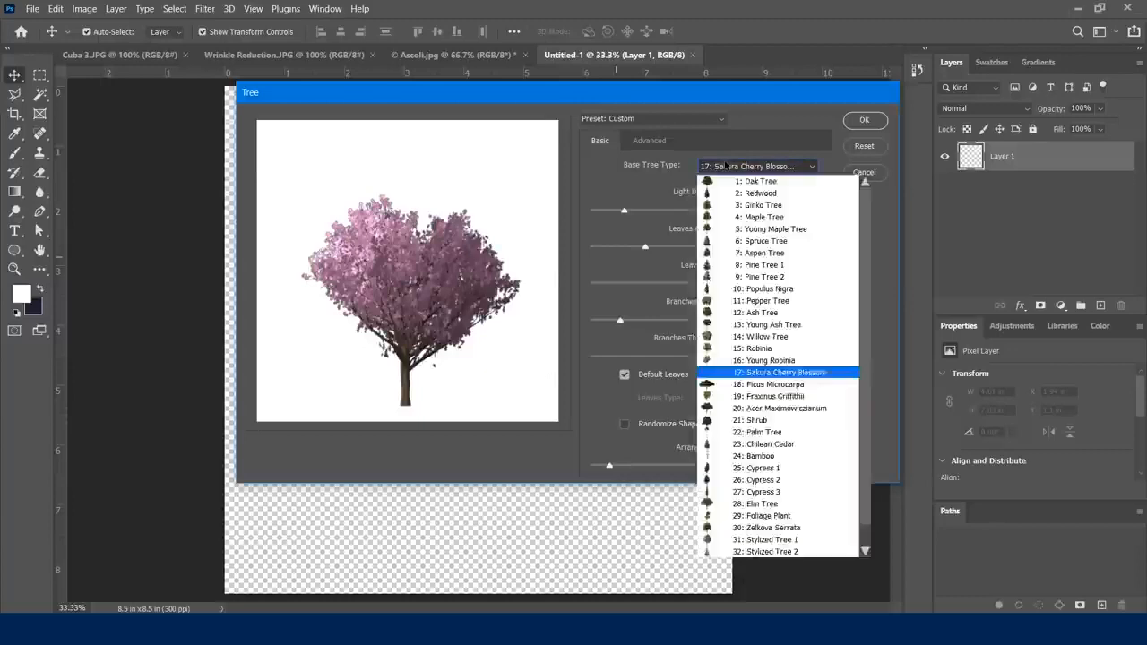
left_click(744, 182)
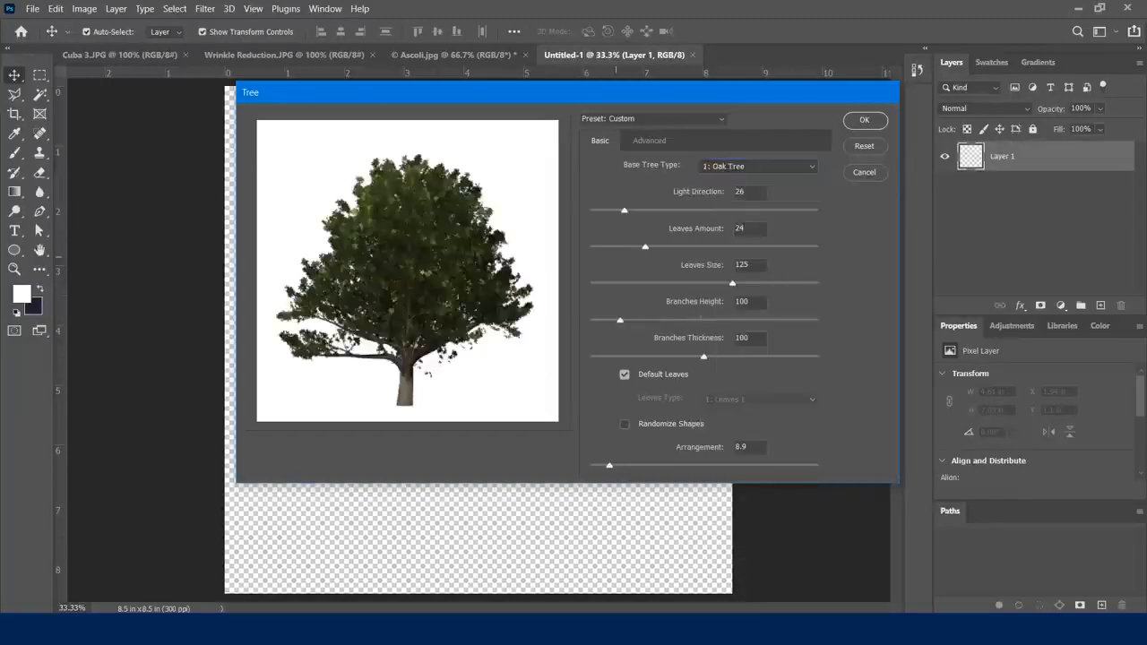
left_click(722, 166)
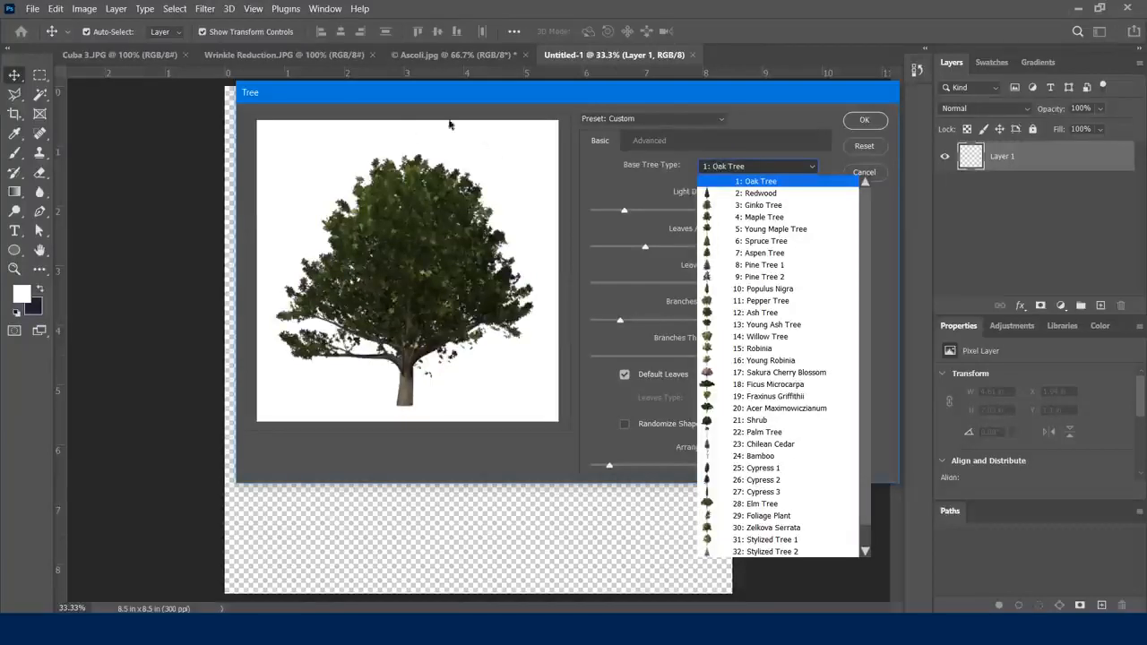
left_click(507, 101)
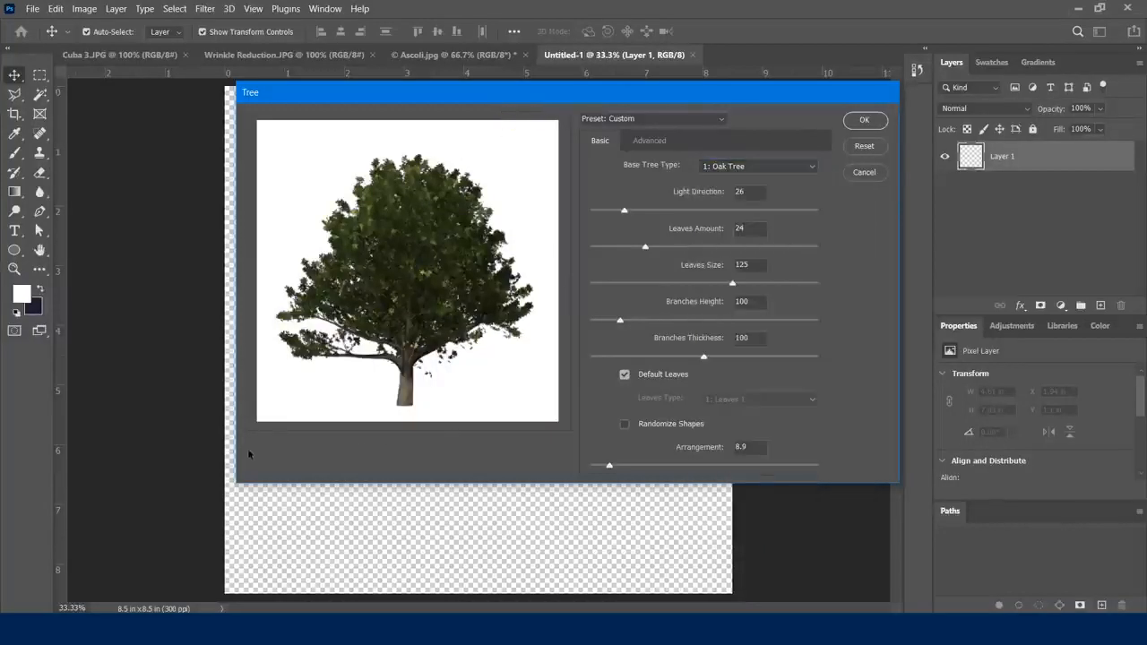
left_click(725, 169)
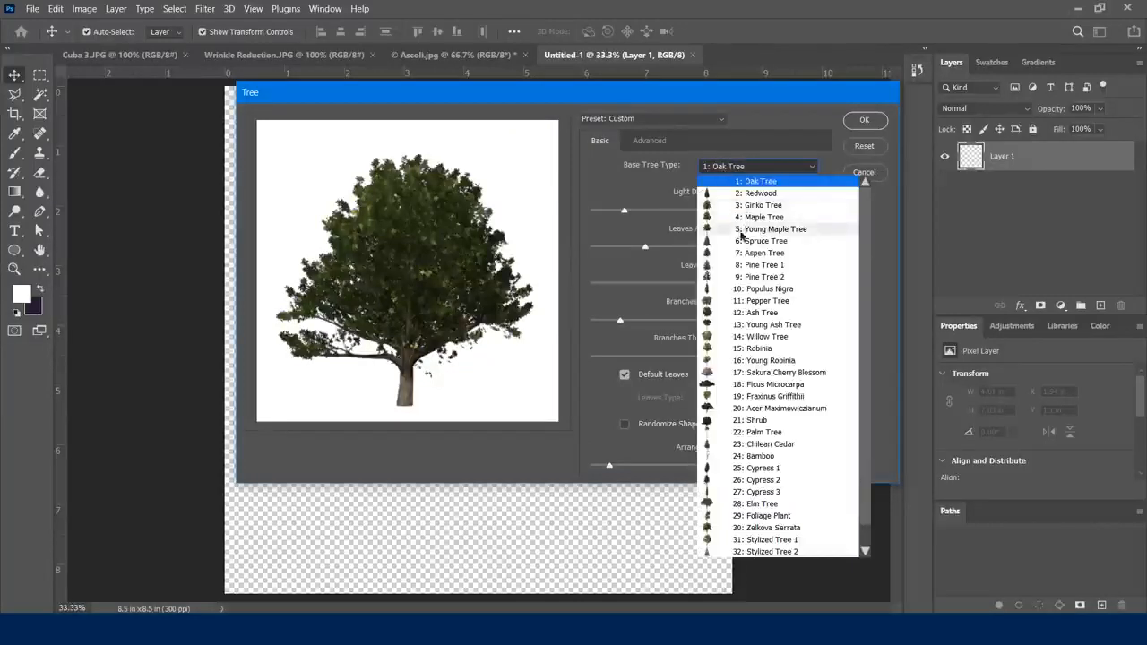
left_click(766, 217)
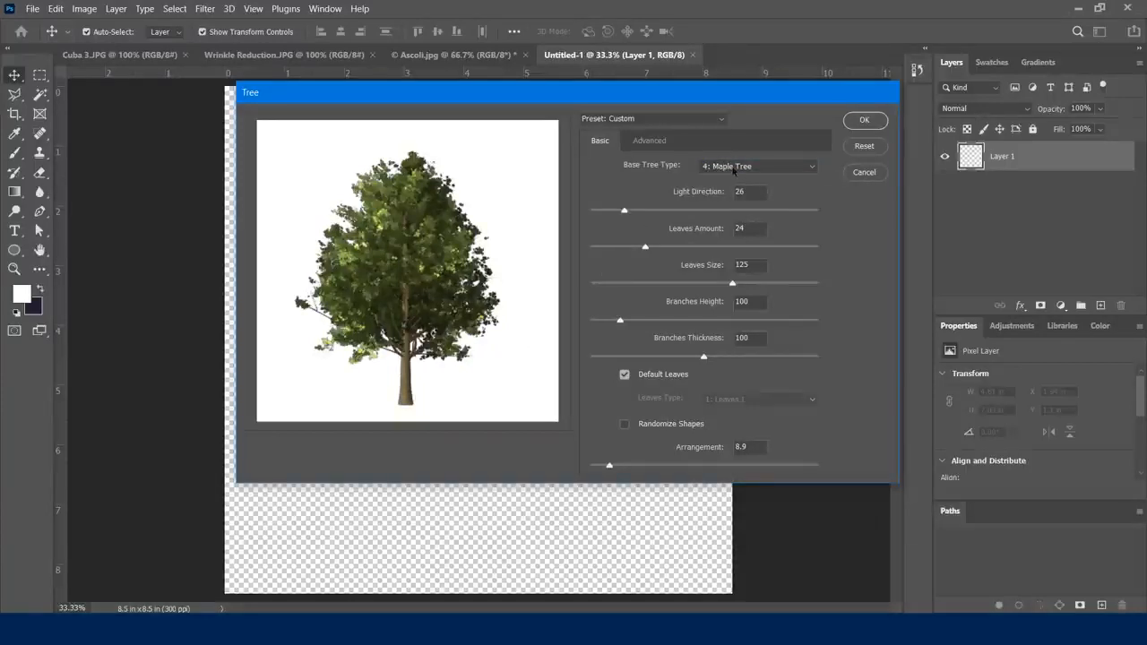
left_click(734, 168)
left_click(708, 249)
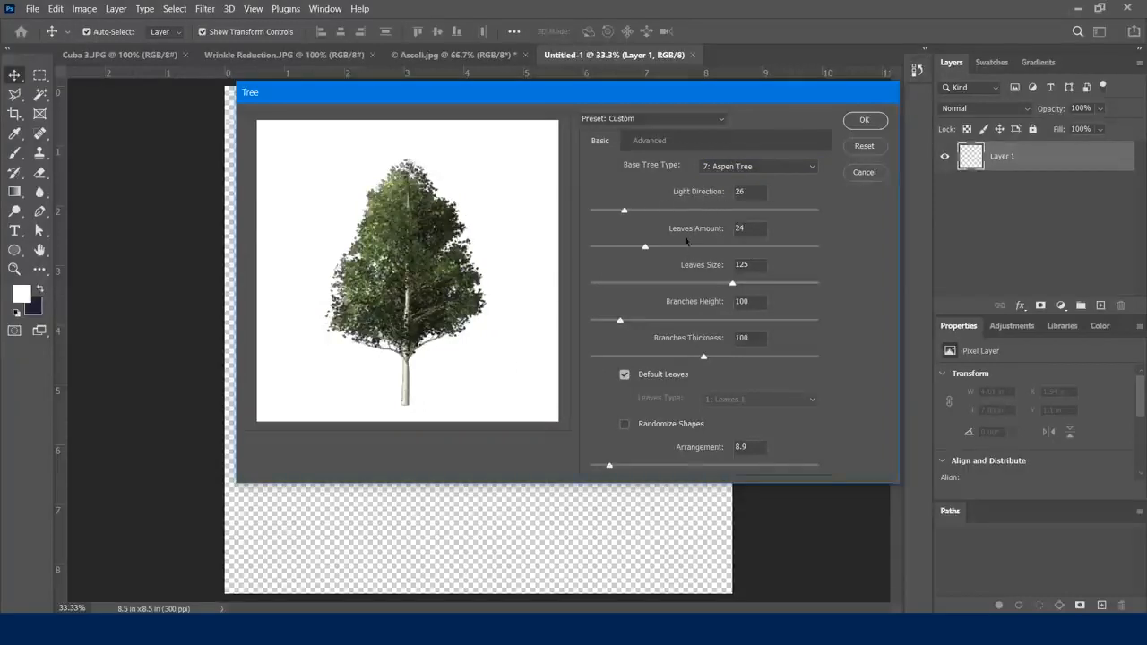
Step: Set the tree's Light Direction to 22, Leaves Amount to 27 and Arrangement to about 17.4
left_click_drag(625, 211, 613, 211)
left_click_drag(614, 211, 620, 212)
mouse_move(645, 249)
left_mouse_down()
mouse_move(664, 252)
mouse_move(653, 250)
left_mouse_up()
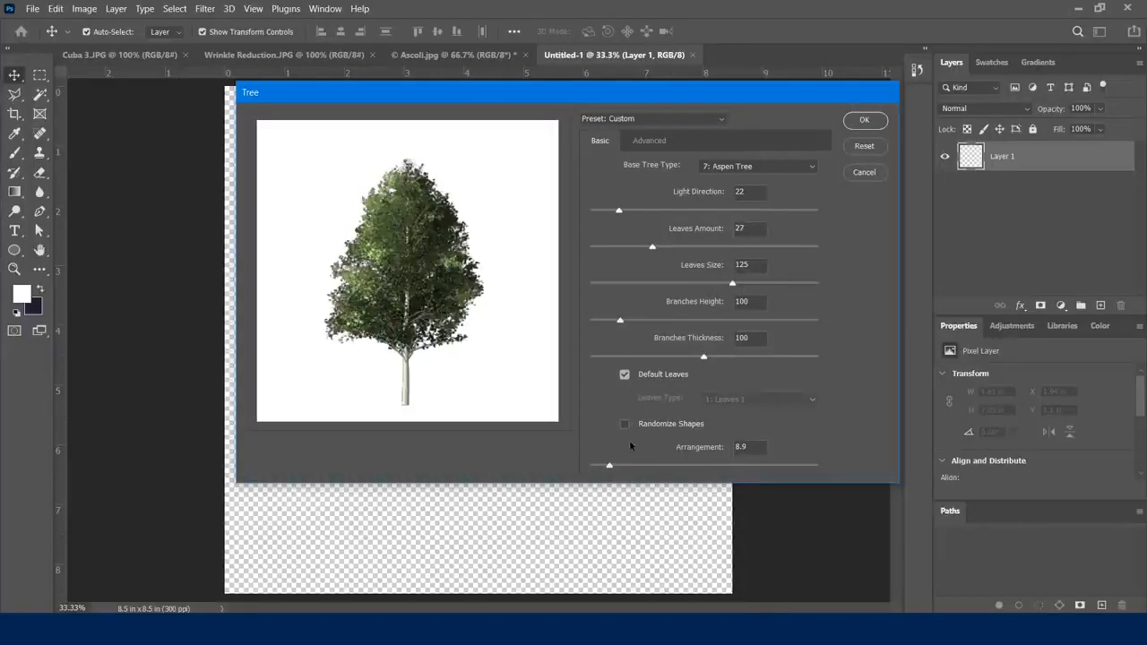
left_click_drag(613, 467, 628, 472)
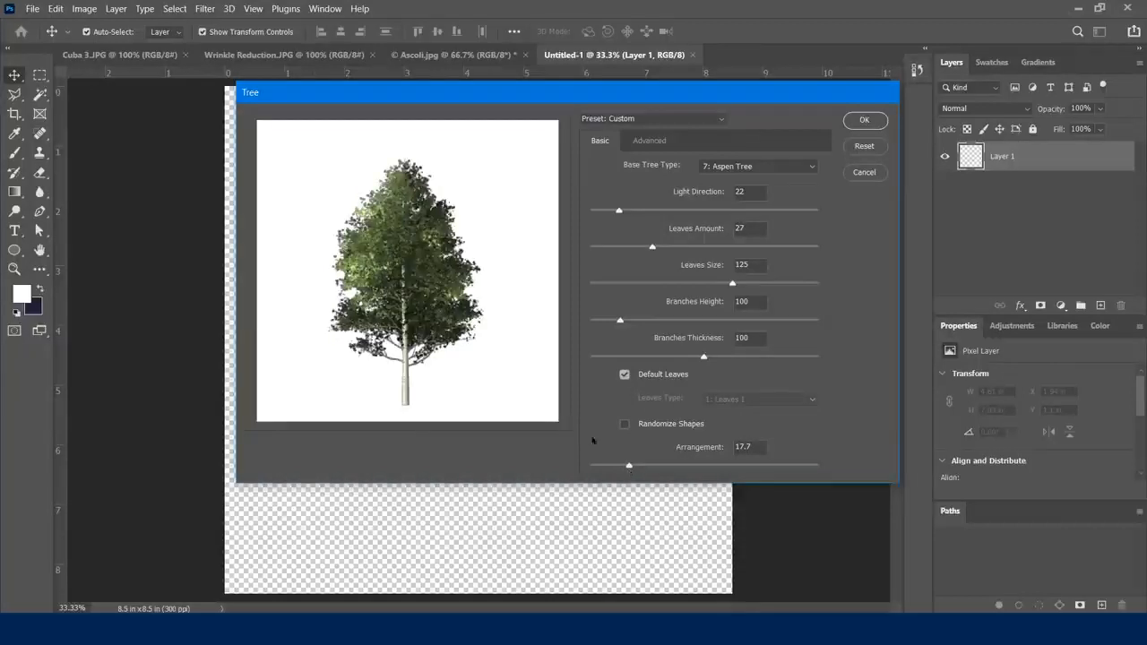
mouse_move(629, 466)
left_mouse_down()
mouse_move(617, 467)
mouse_move(631, 466)
left_mouse_up()
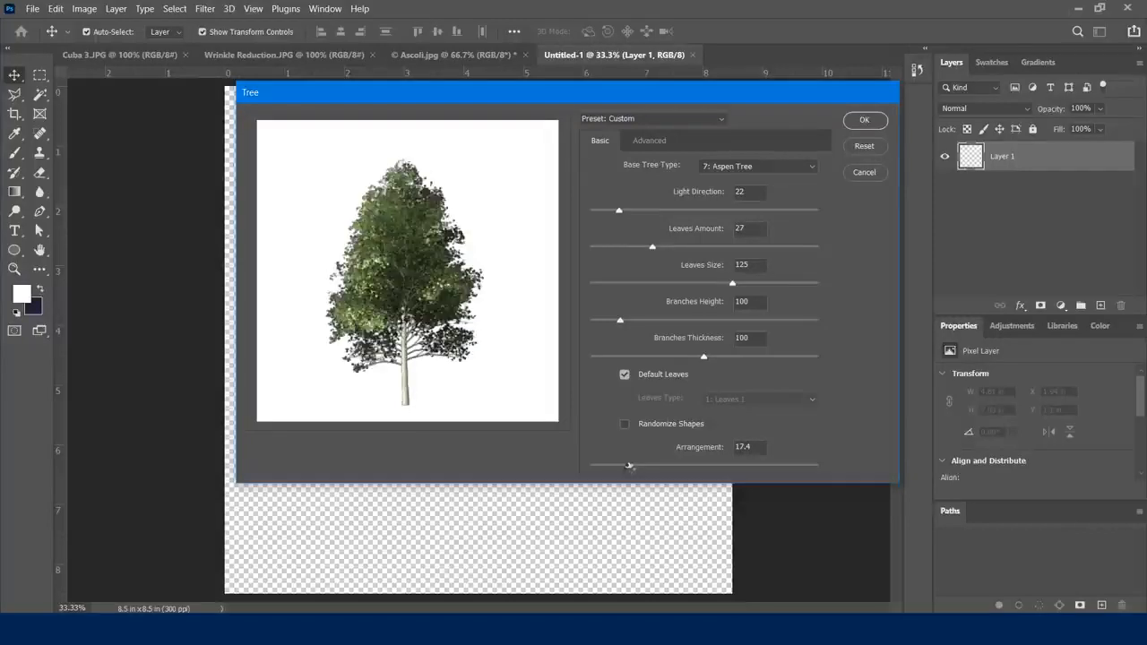
Step: Give the leaves a custom orange colour (RGB 188, 85, 1) in the advanced tree options and apply the Tree filter
left_click(649, 145)
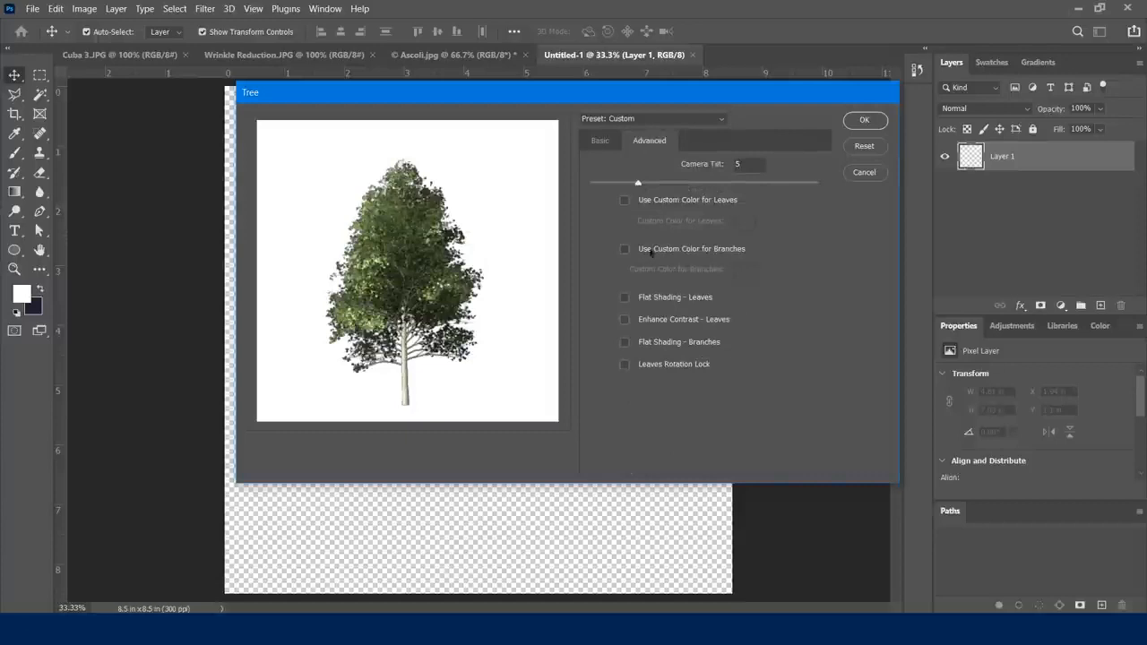
left_click(625, 201)
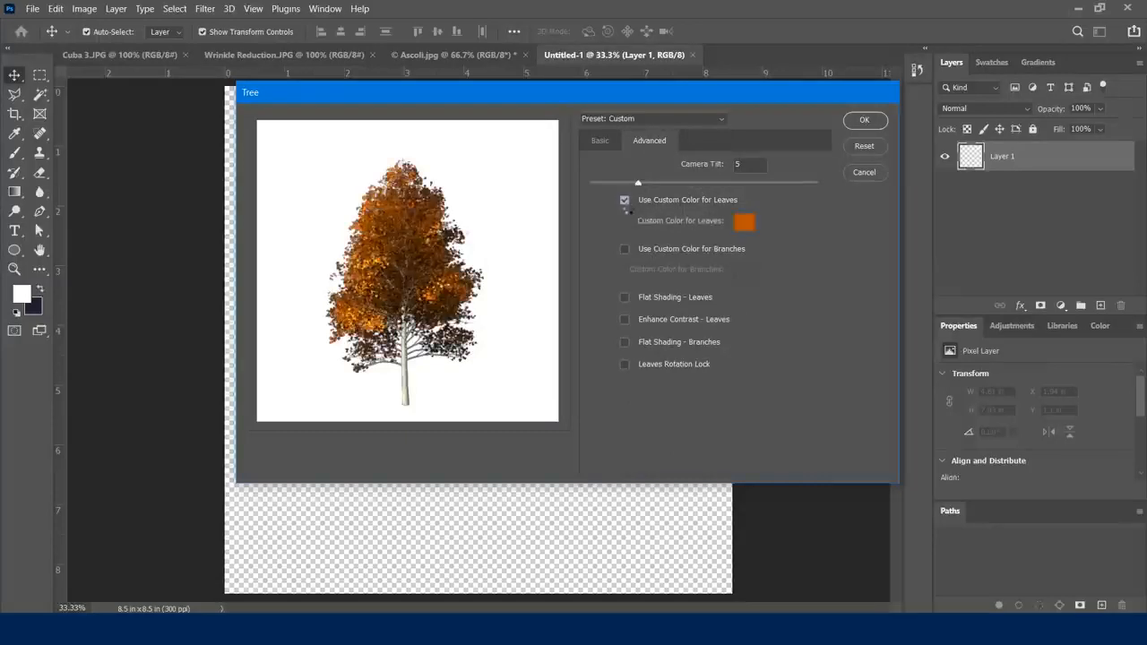
left_click(745, 222)
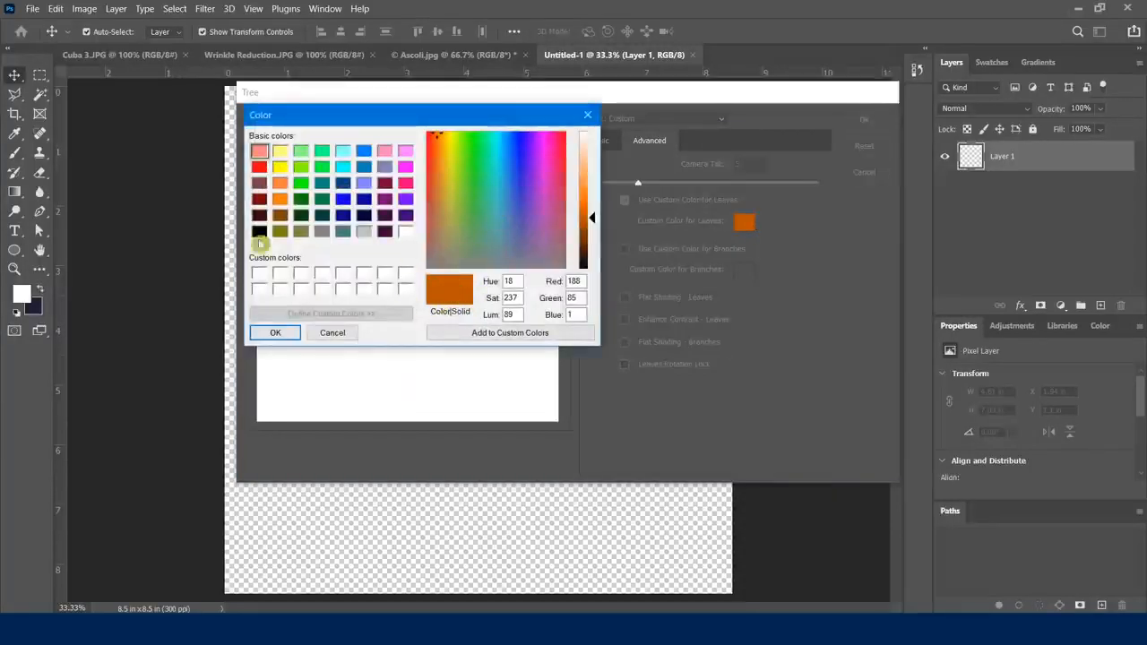
left_click(273, 333)
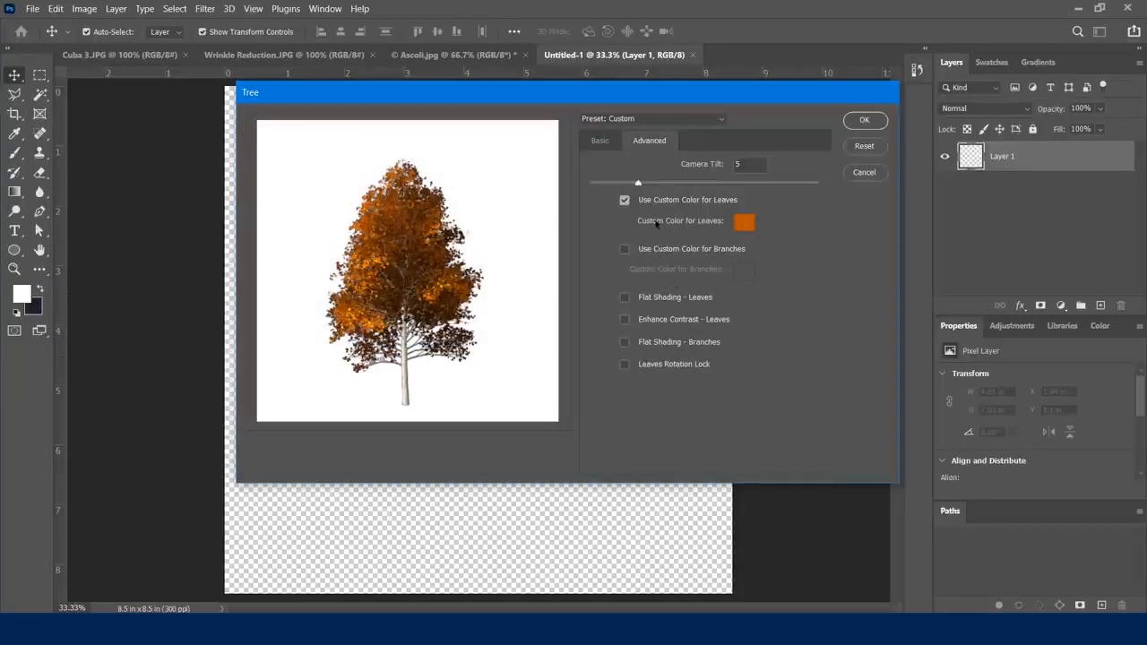
left_click(865, 121)
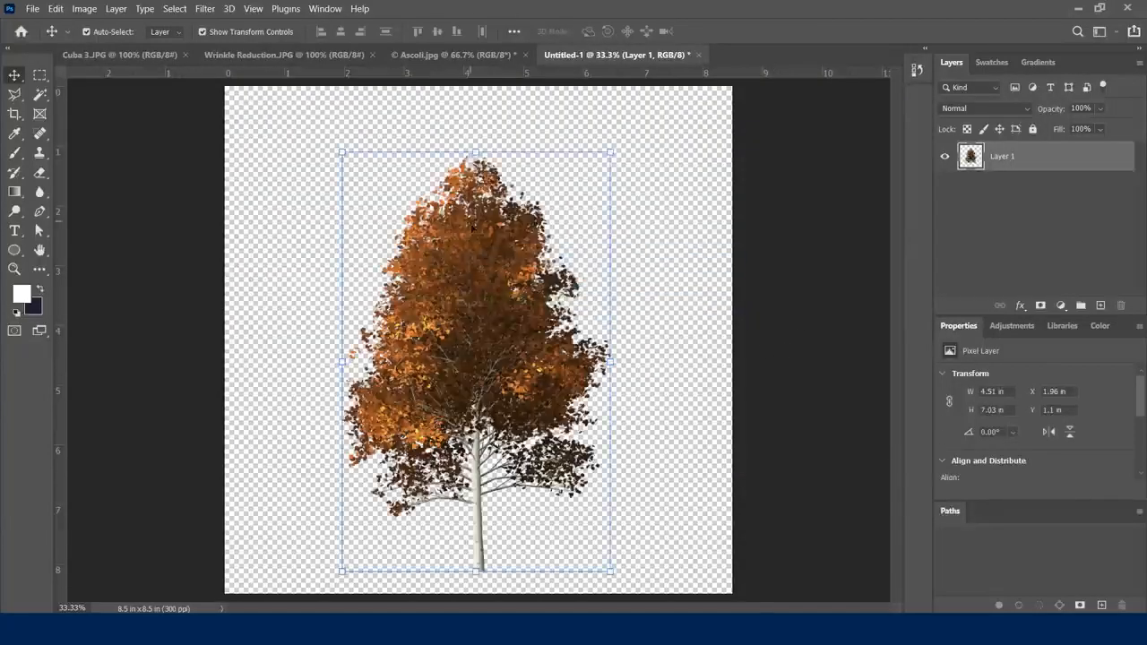
Step: Scale the tree to 73.59% and place it at the canvas's lower left, at about X 0.35 in, Y 3.32 in
left_click_drag(469, 224, 453, 212)
left_click_drag(454, 170, 403, 188)
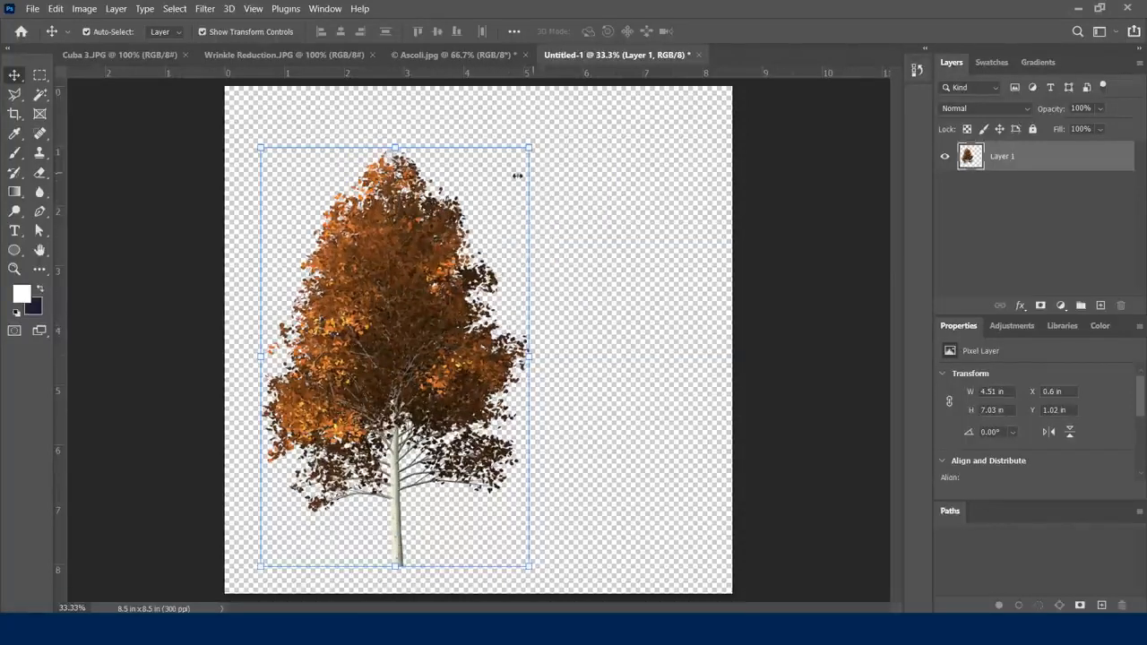
left_click_drag(524, 152, 461, 258)
left_click_drag(372, 334, 355, 369)
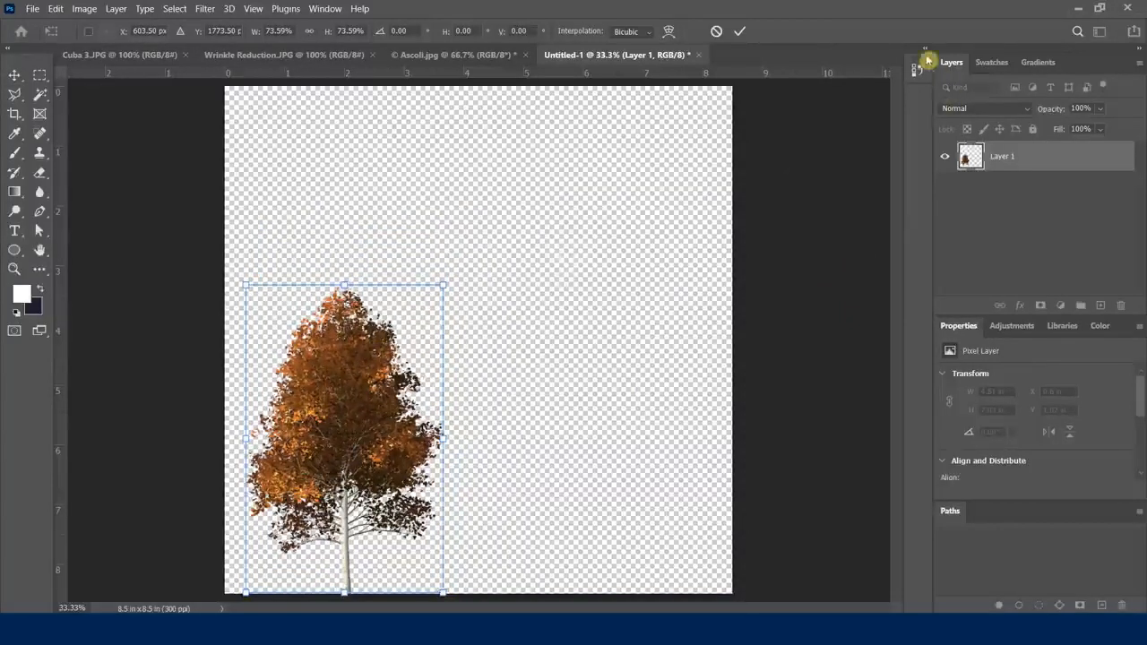
left_click(740, 31)
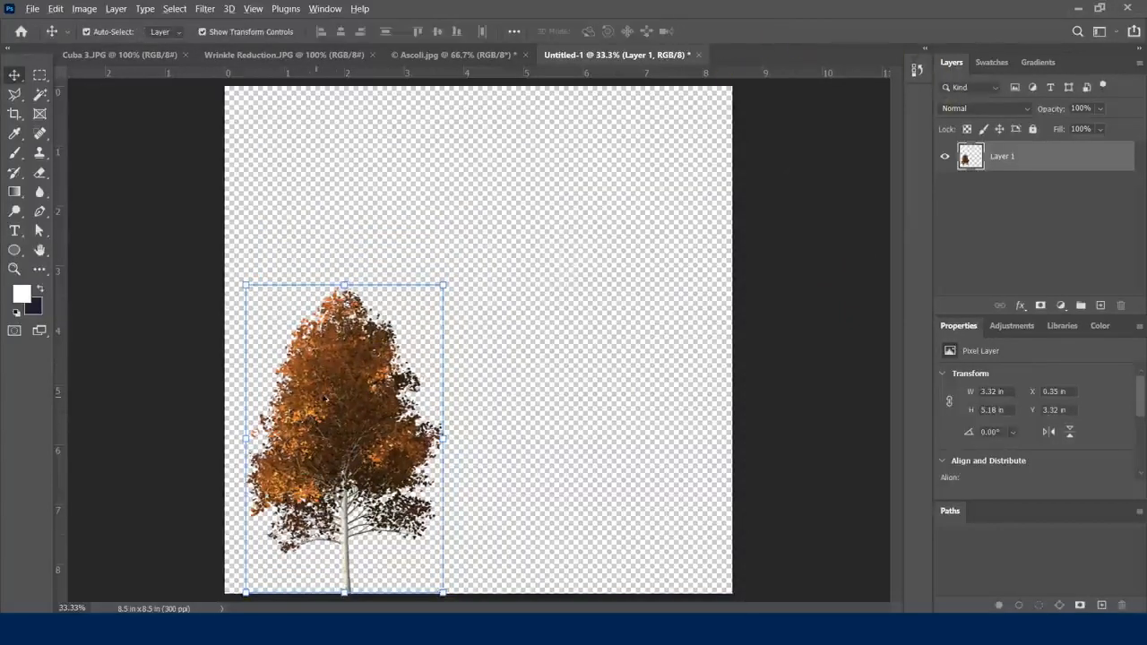
Step: Duplicate the tree to its right, scale the copy to 84.22% and place it at about X 2.99 in, Y 4.02 in
left_click_drag(333, 392, 467, 386)
left_click_drag(381, 279, 422, 321)
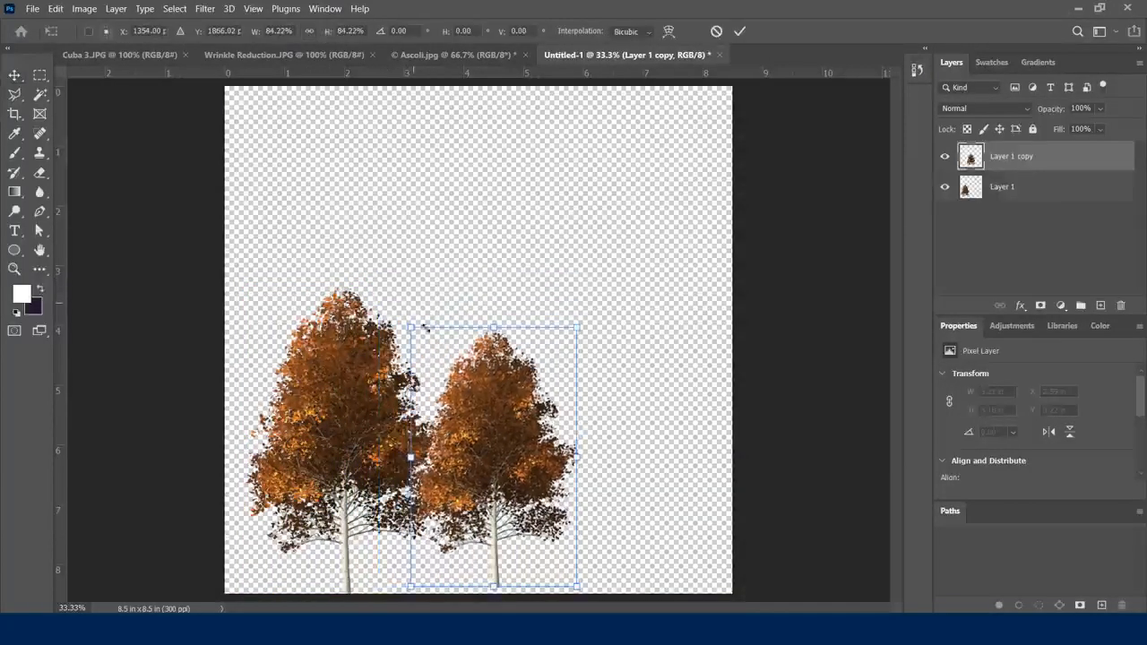
mouse_move(485, 395)
left_mouse_down()
mouse_move(446, 395)
mouse_move(476, 389)
left_mouse_up()
left_click(61, 8)
left_click(740, 31)
Step: Flip the copied tree horizontally and move it to the canvas's lower edge, at about X 2.73 in, Y 4.14 in
left_click(59, 9)
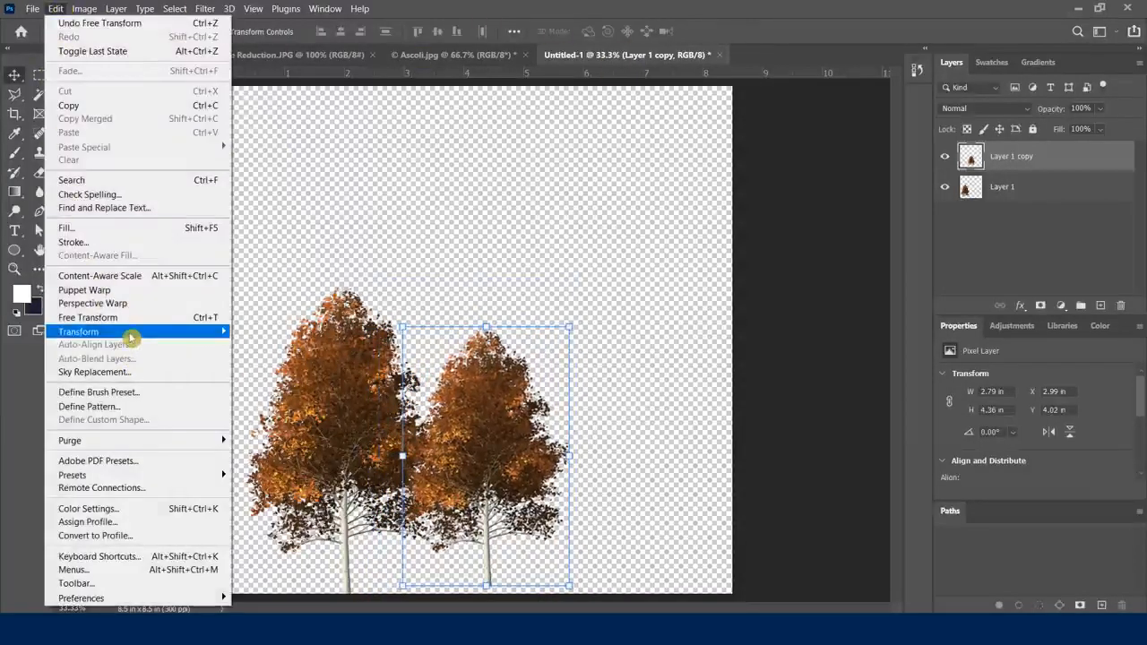
mouse_move(130, 337)
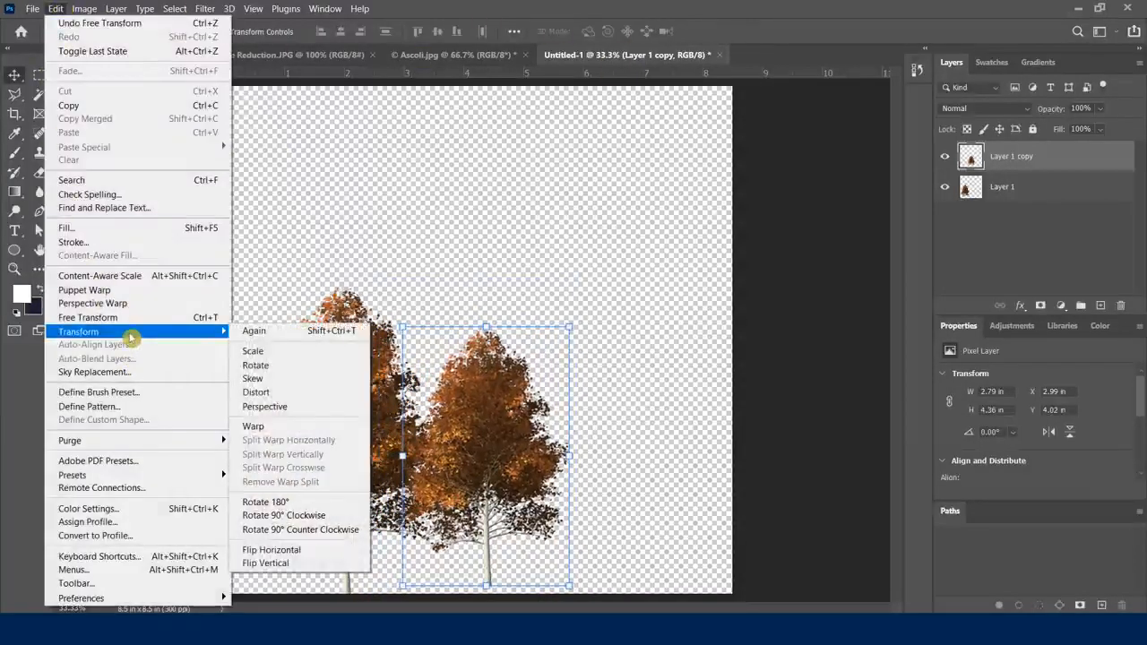
left_click(302, 551)
mouse_move(517, 443)
left_mouse_down()
mouse_move(500, 442)
mouse_move(513, 449)
left_mouse_up()
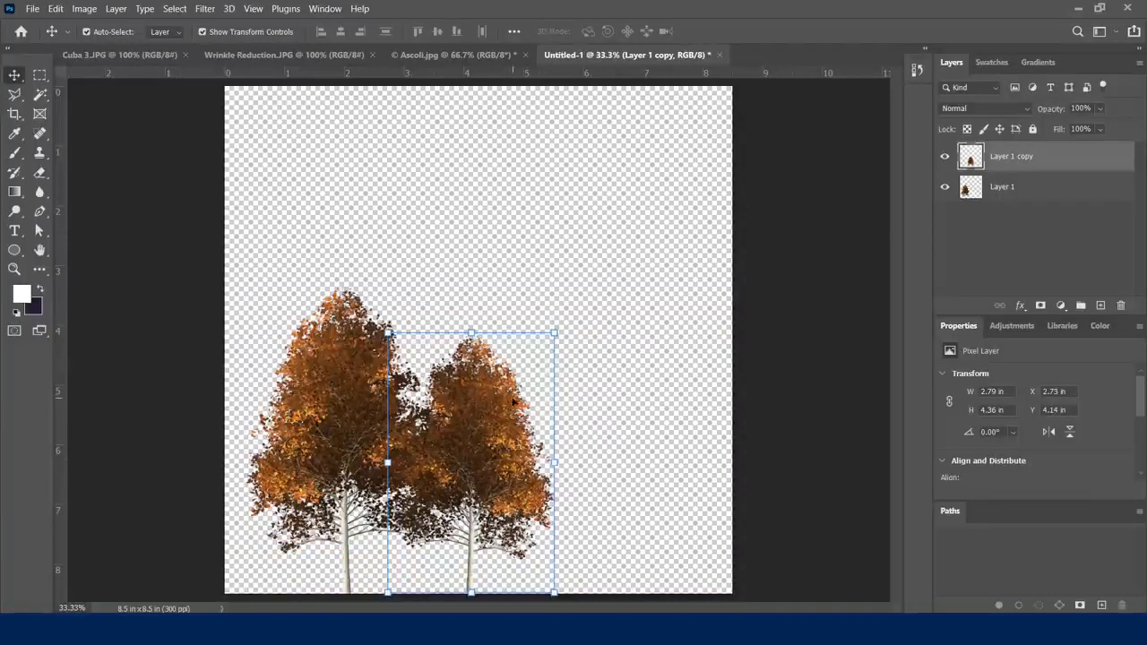
Step: Duplicate the flipped tree to its right, scale the new copy to 106.21% and align its trunk with the canvas's lower edge
left_click_drag(493, 398, 582, 372)
left_click_drag(477, 308, 467, 292)
left_click_drag(554, 362, 579, 385)
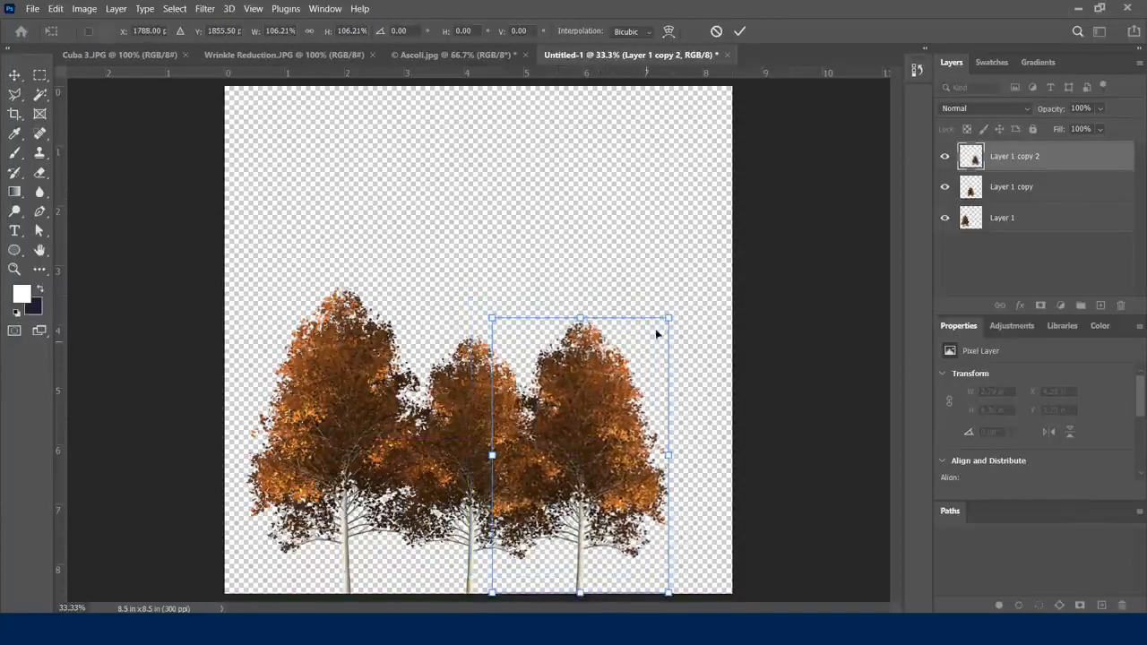
key("Return")
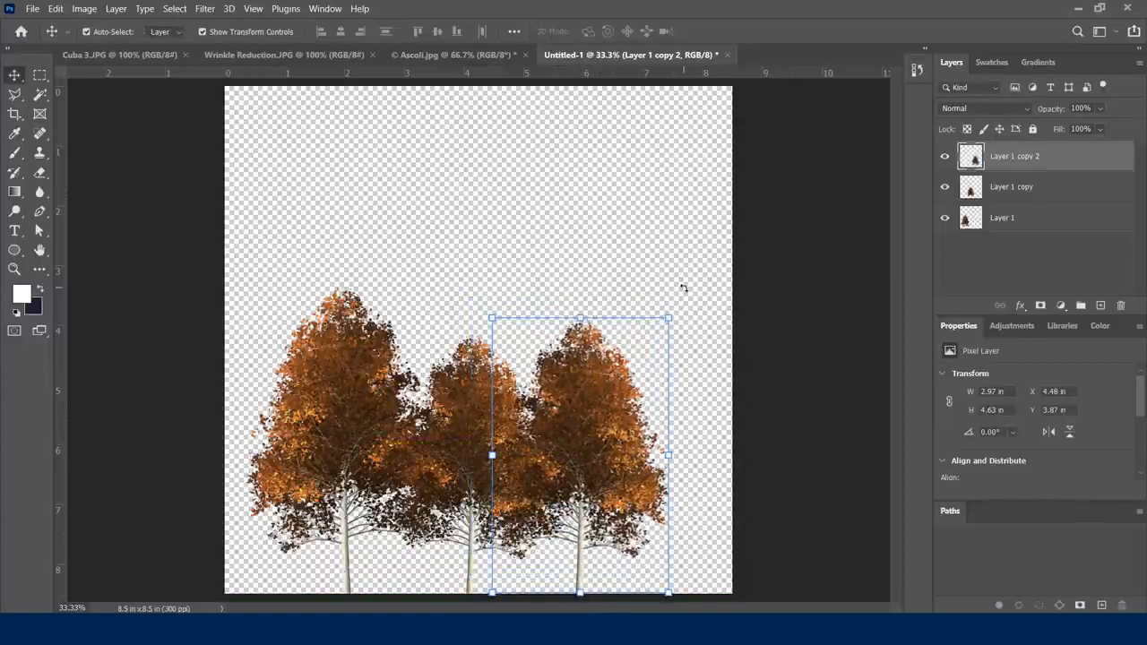
Step: Look through the available adjustment layers and layer effects for the third tree, and deselect all layers
left_click(1062, 304)
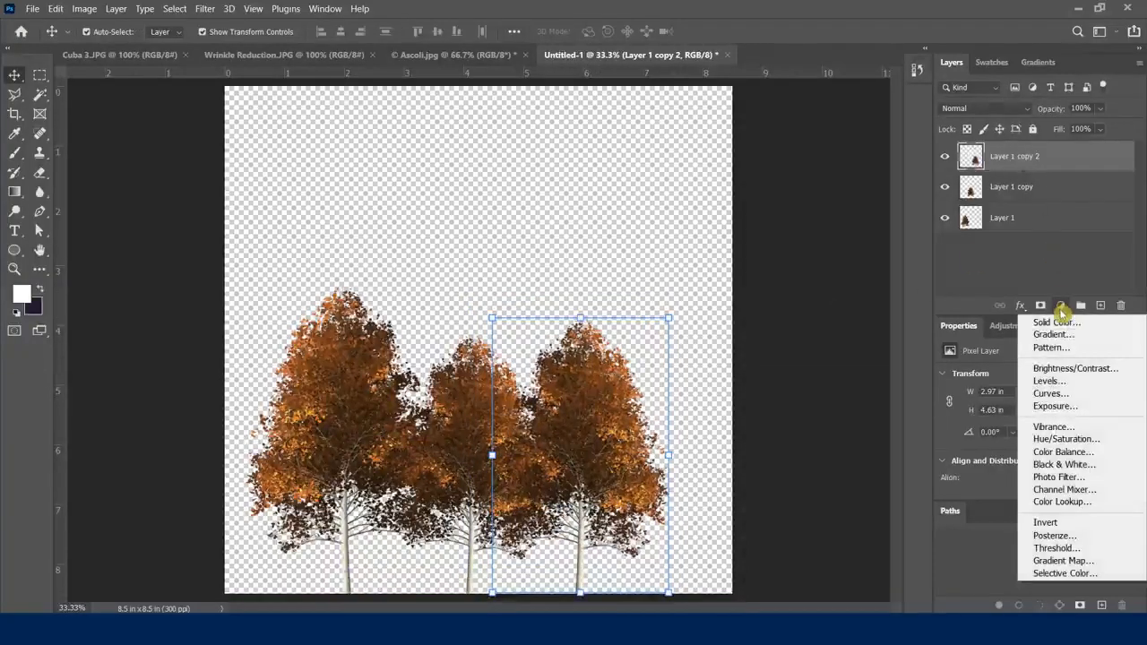
left_click(1023, 306)
left_click(1023, 306)
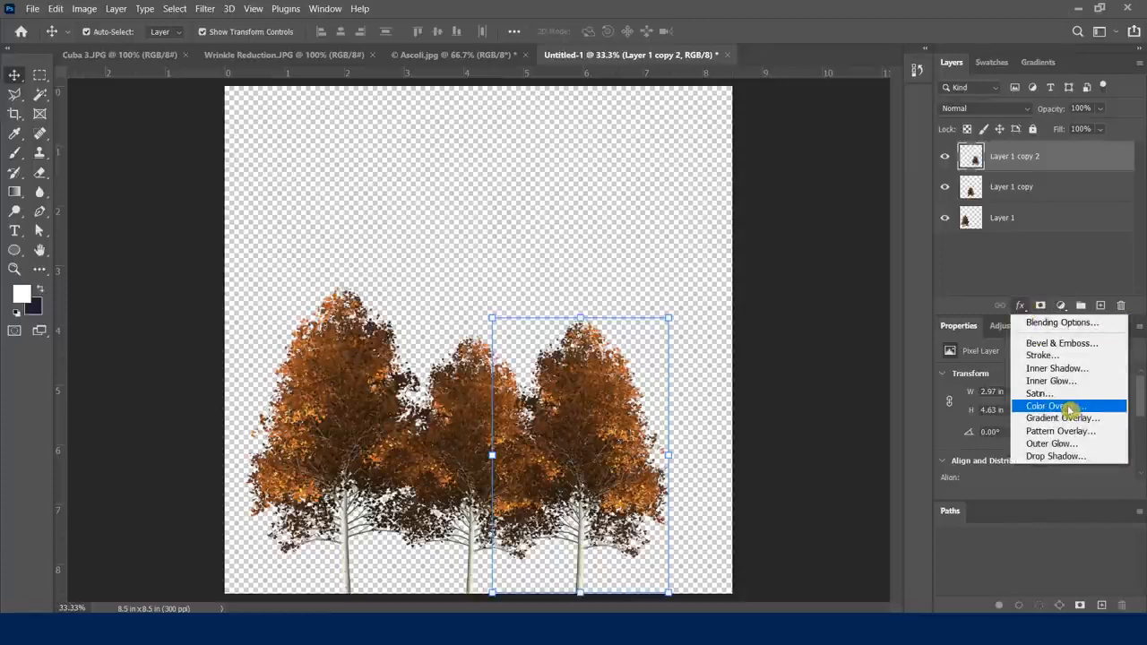
left_click(800, 395)
left_click(464, 206)
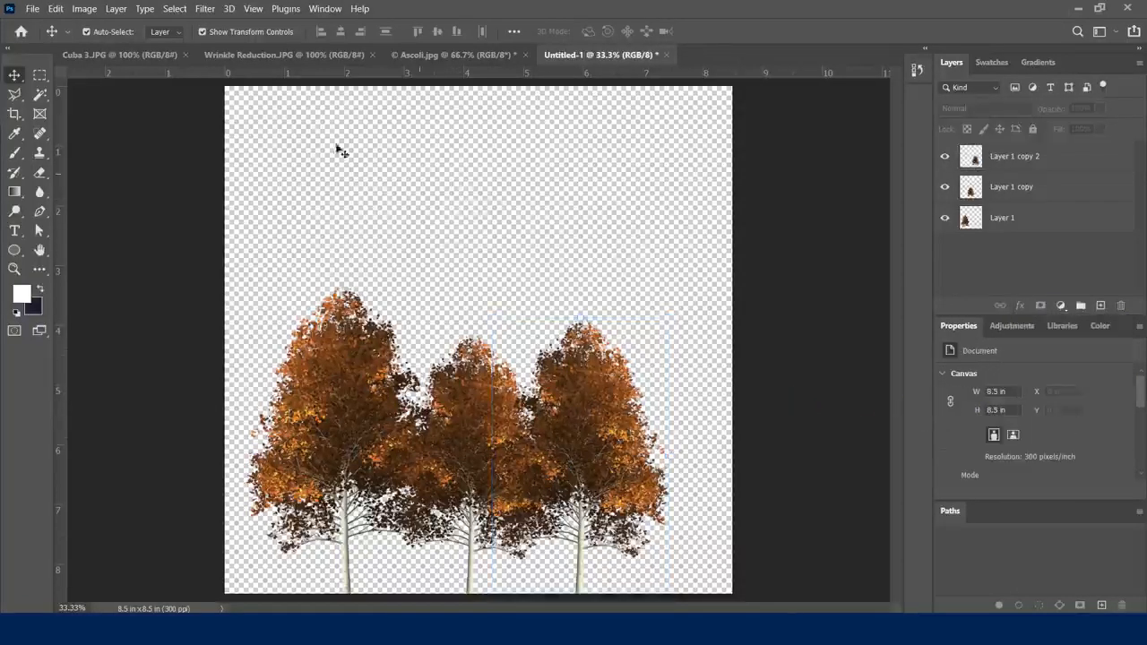
Step: Add a new empty layer above the three aspen tree layers
left_click(206, 9)
left_click(606, 236)
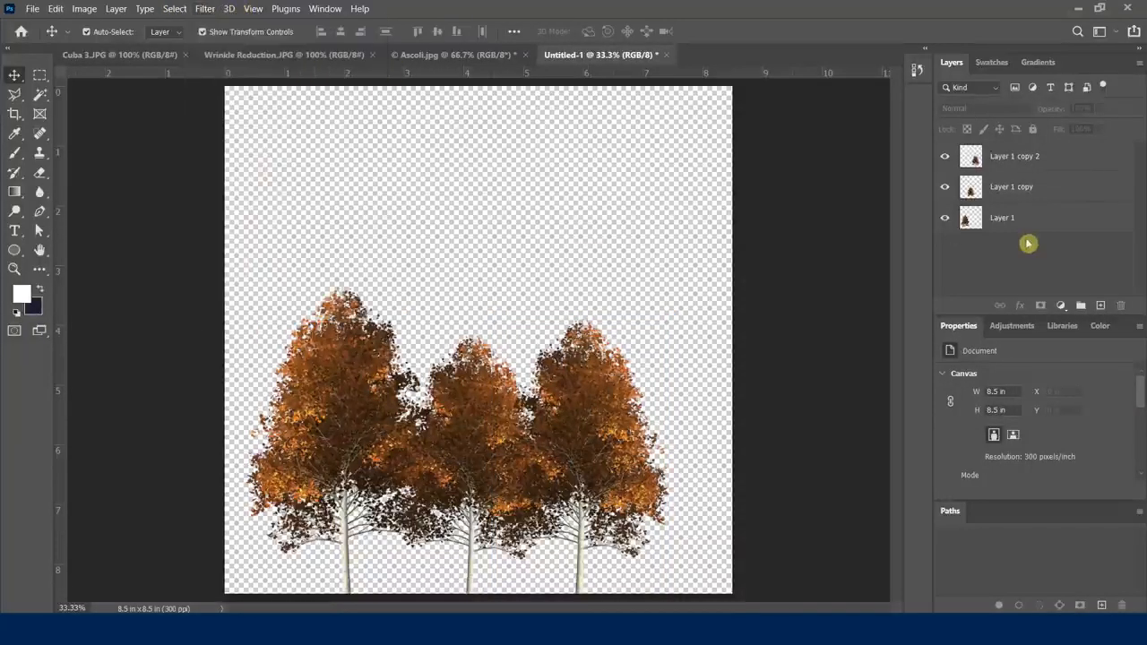
left_click(1100, 305)
left_click(975, 144)
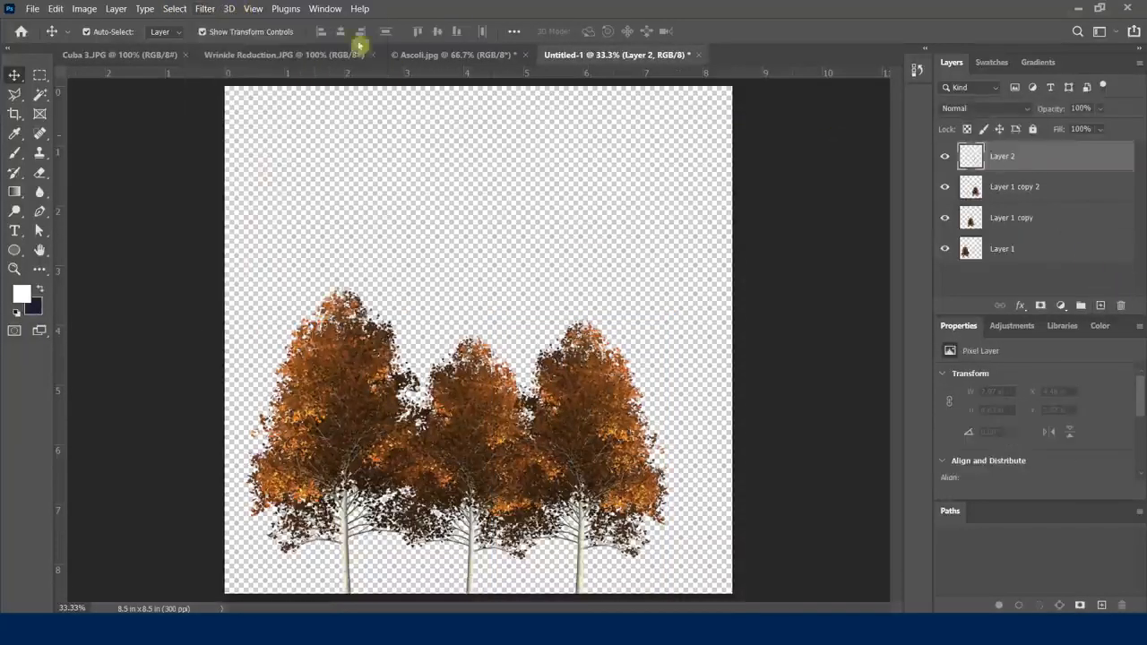
Step: Start the Tree render filter on the new layer with the base tree type 6: Spruce Tree
left_click(206, 9)
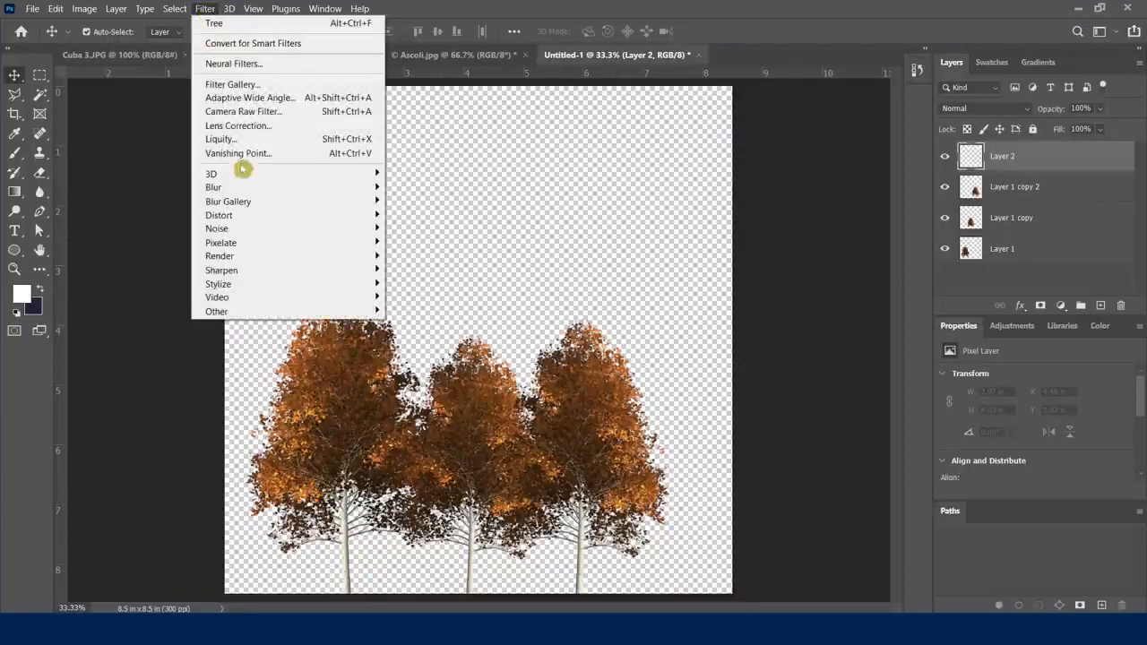
mouse_move(284, 252)
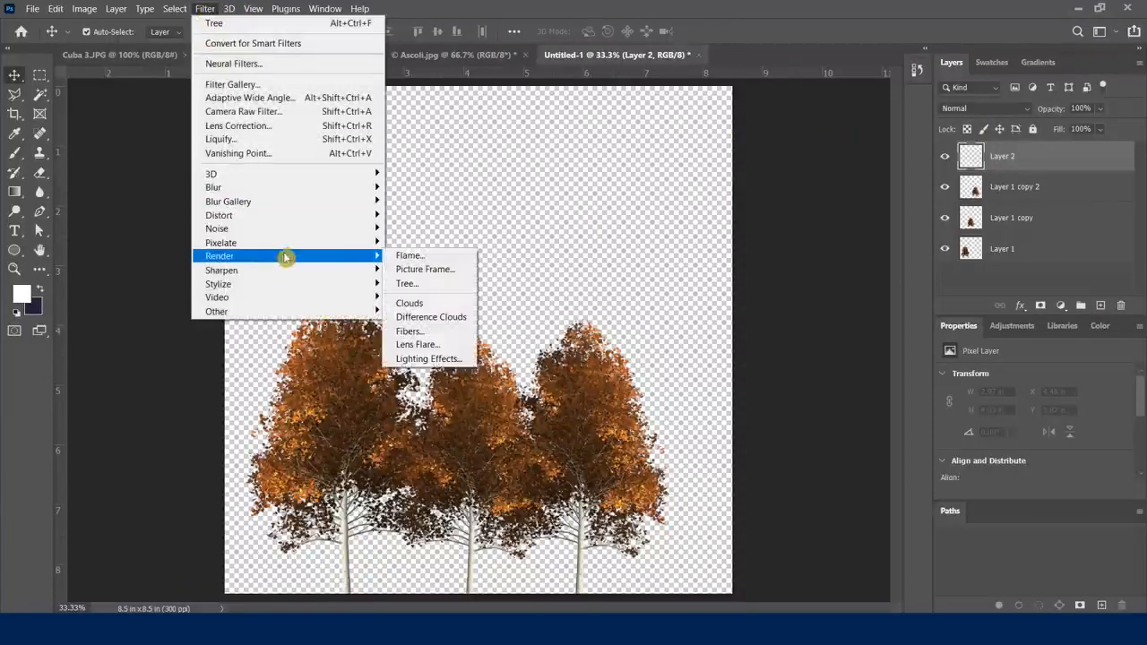
left_click(427, 285)
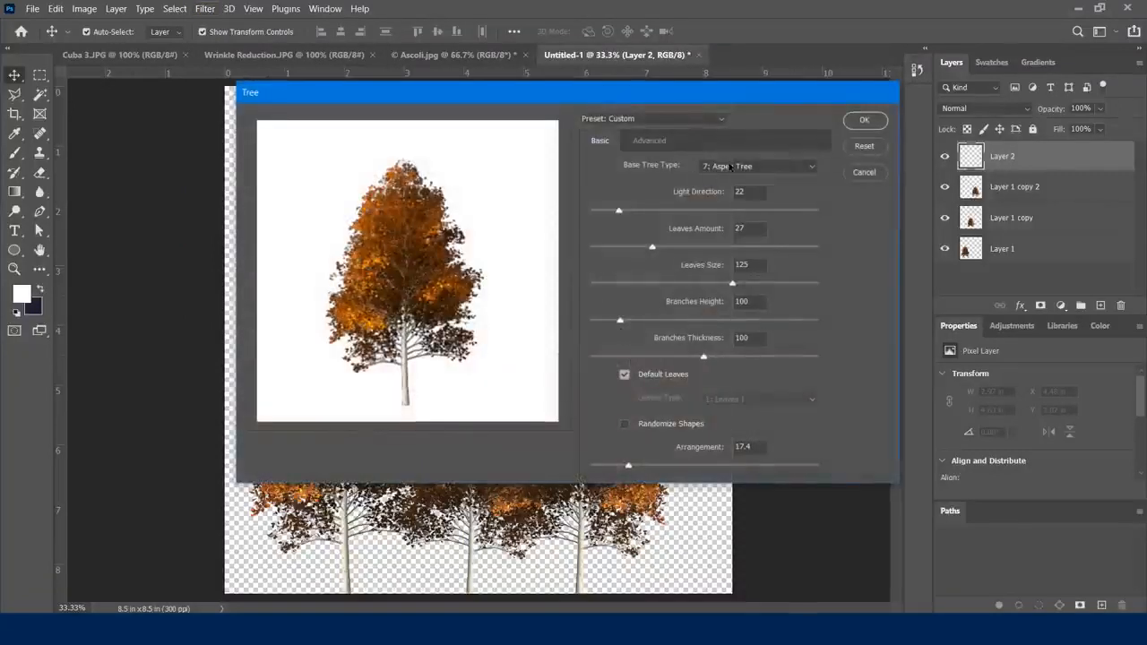
left_click(731, 167)
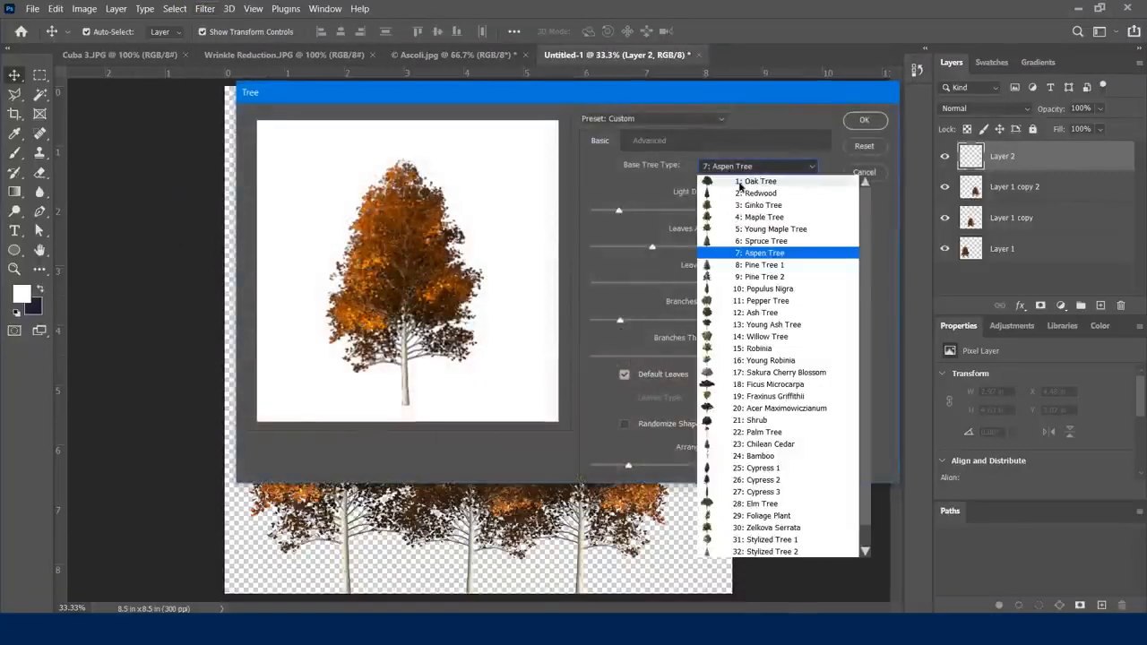
left_click(753, 241)
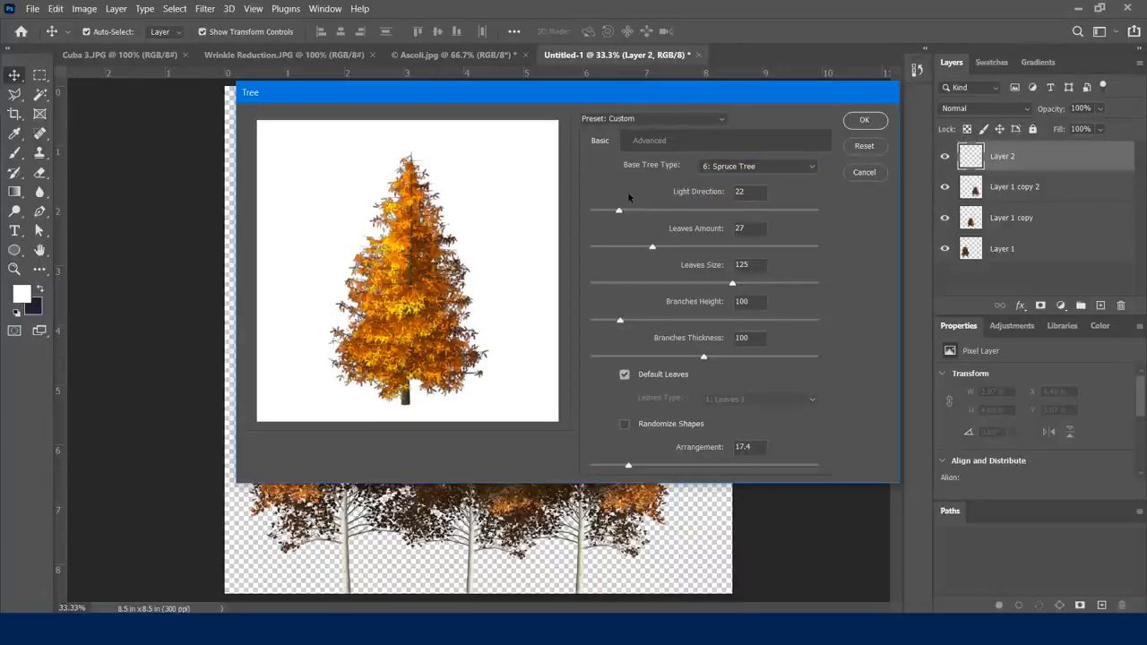
Step: Set the spruce's custom leaf colour to dark green from the basic colours
left_click(651, 144)
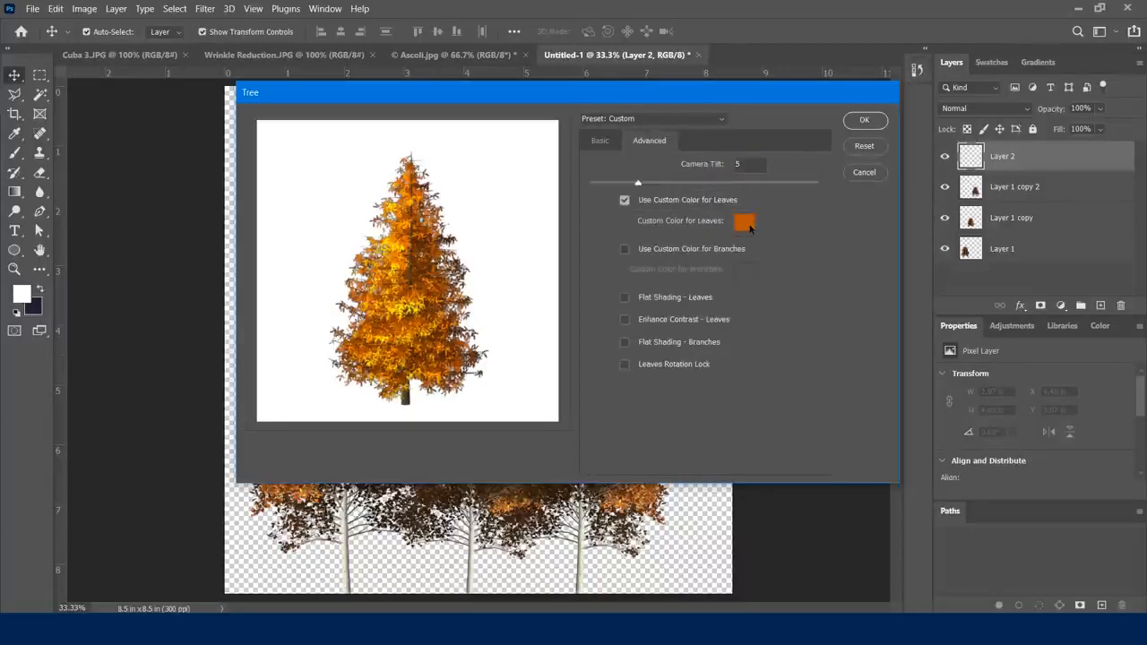
left_click(746, 224)
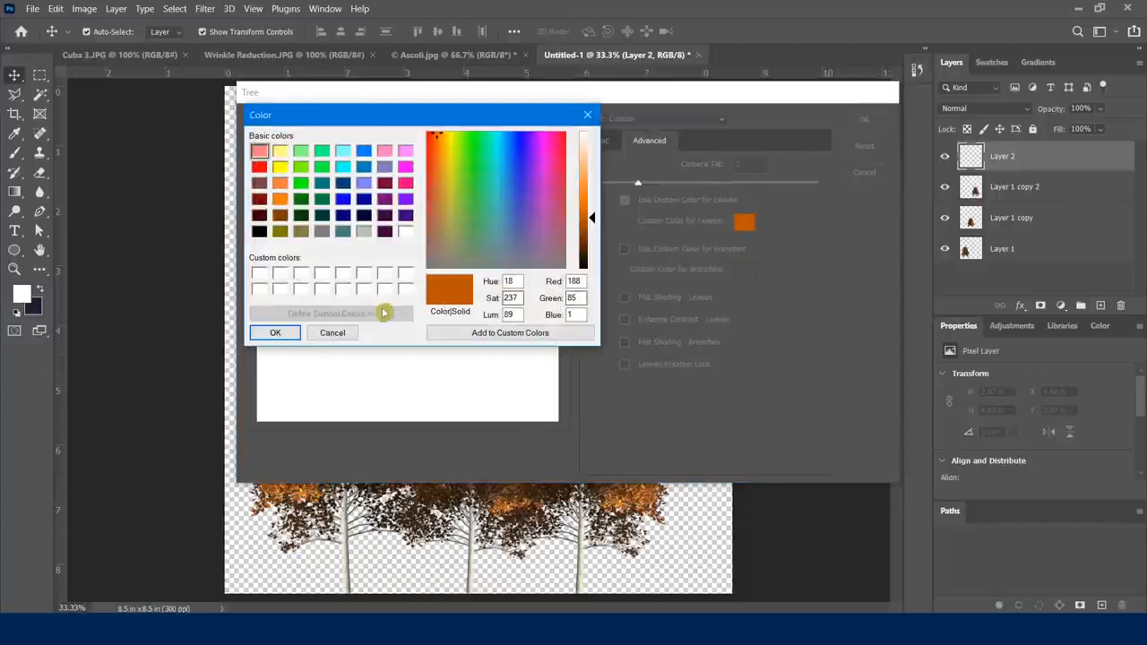
left_click(301, 217)
left_click(275, 332)
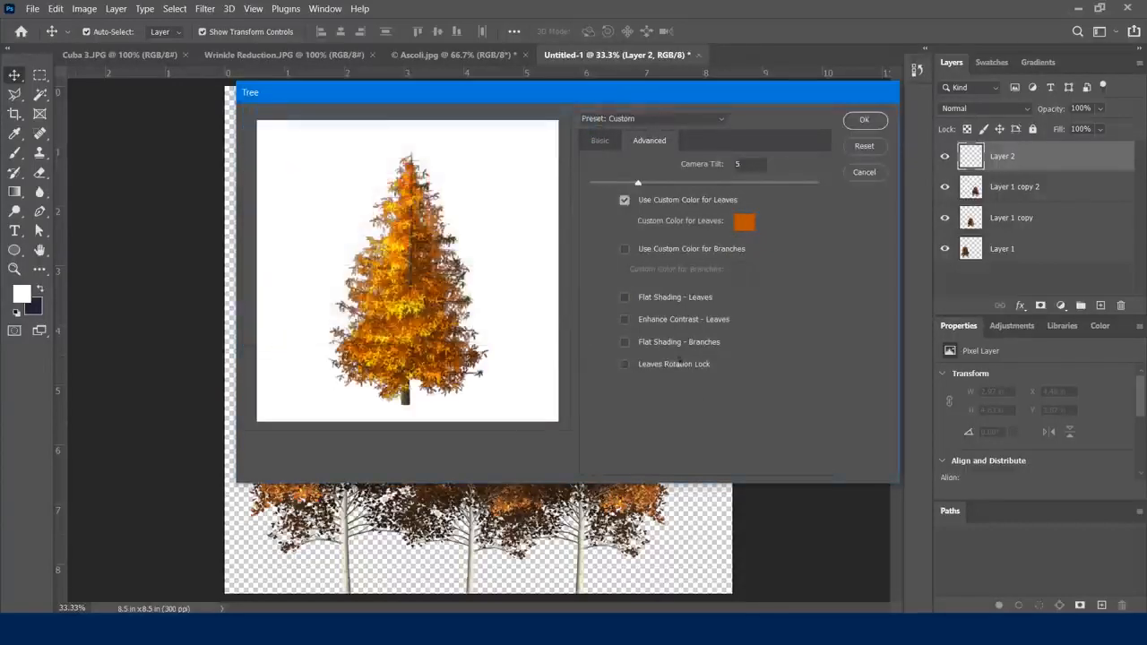
Step: Enable a custom colour for the spruce's branches and darken it to a very dark brown
left_click(624, 250)
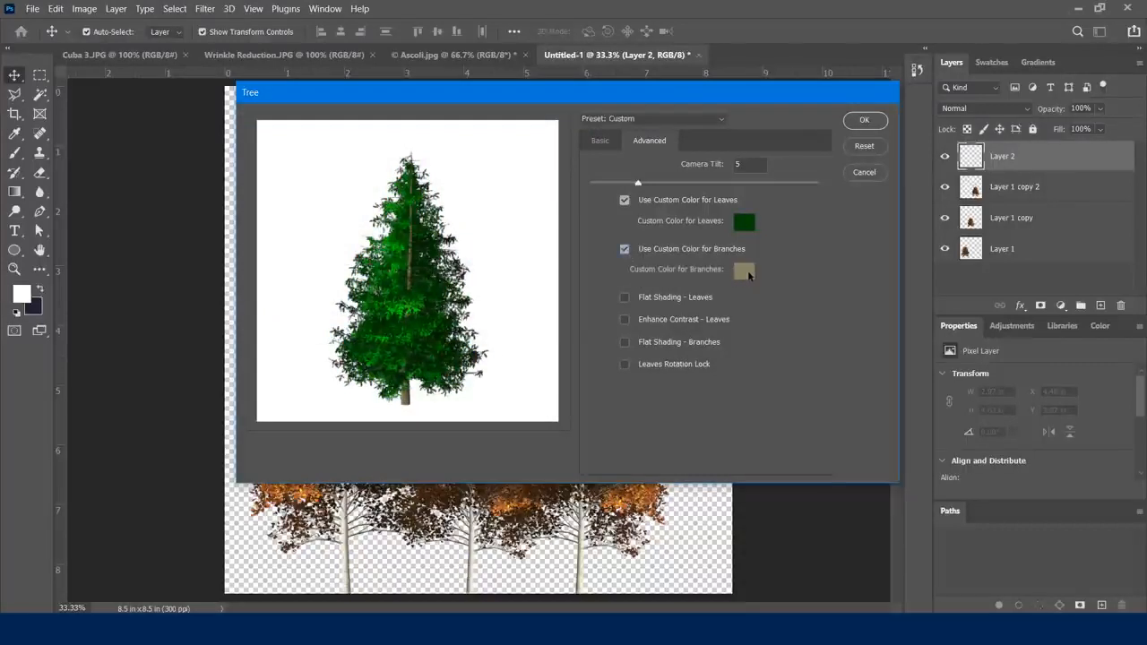
left_click(744, 271)
left_click_drag(592, 205, 594, 250)
left_click(267, 334)
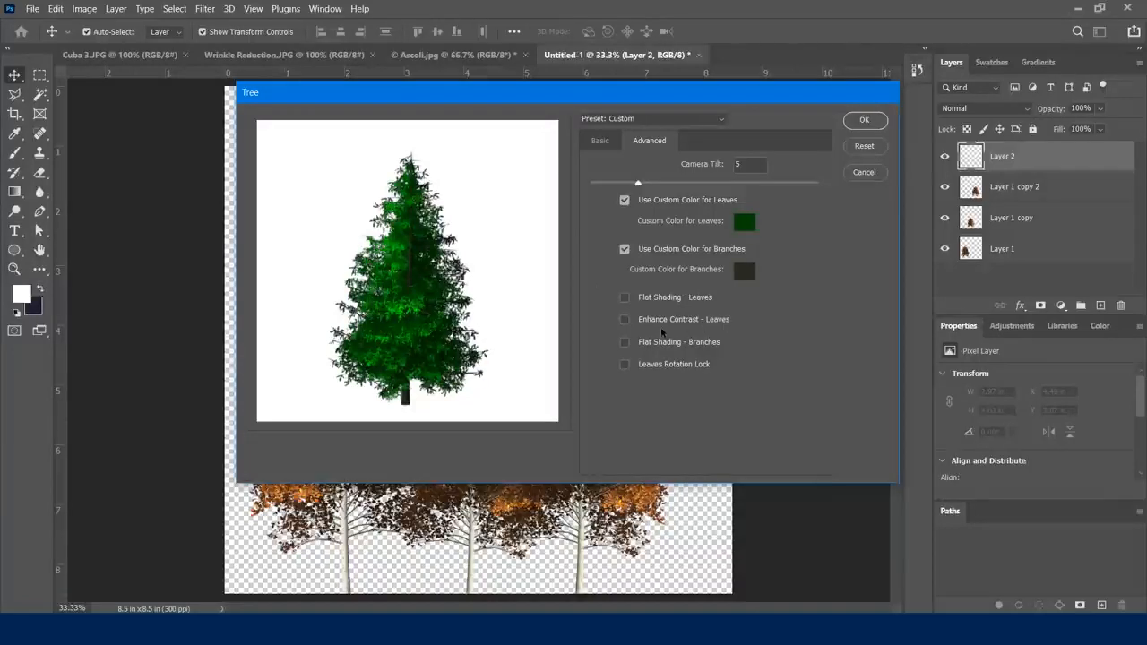
Step: Try Flat Shading for leaves and branches, Enhance Contrast and Leaves Rotation Lock on the spruce preview, and switch all four options off again
left_click(626, 298)
left_click(626, 298)
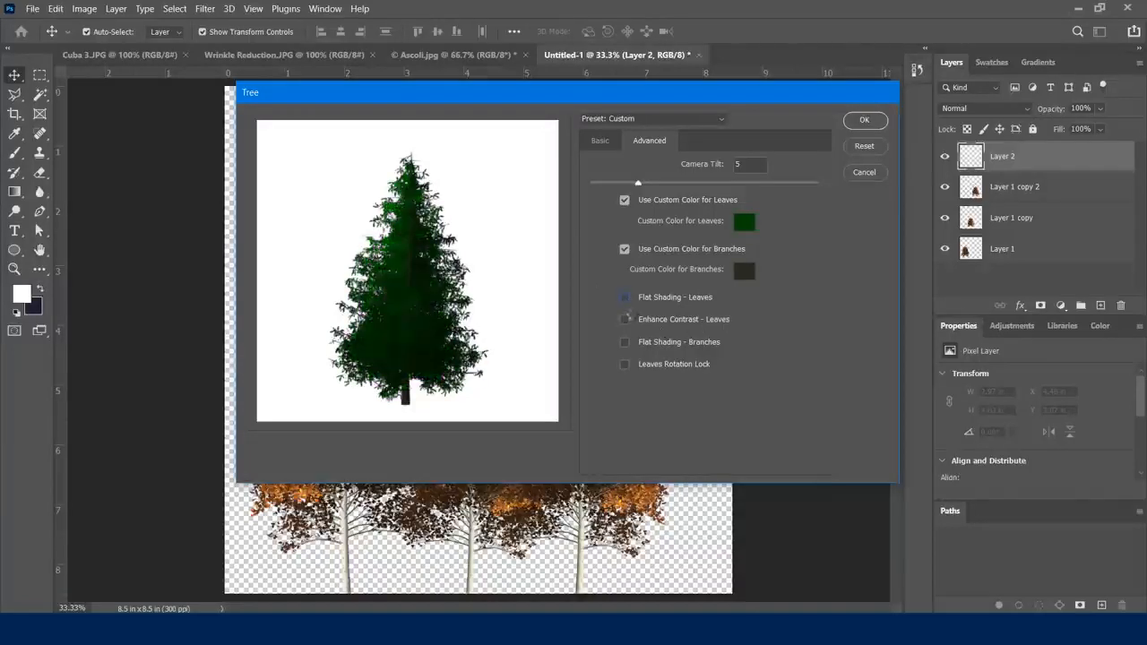
left_click(626, 320)
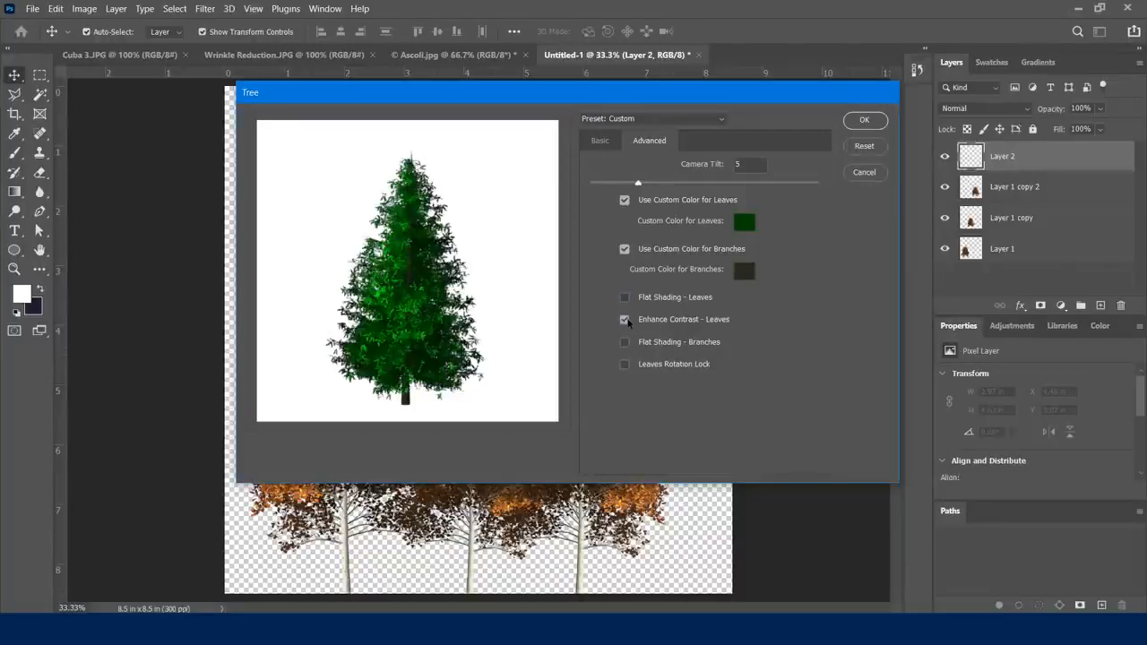
left_click(625, 320)
left_click(626, 343)
left_click(625, 365)
left_click(626, 320)
left_click(626, 298)
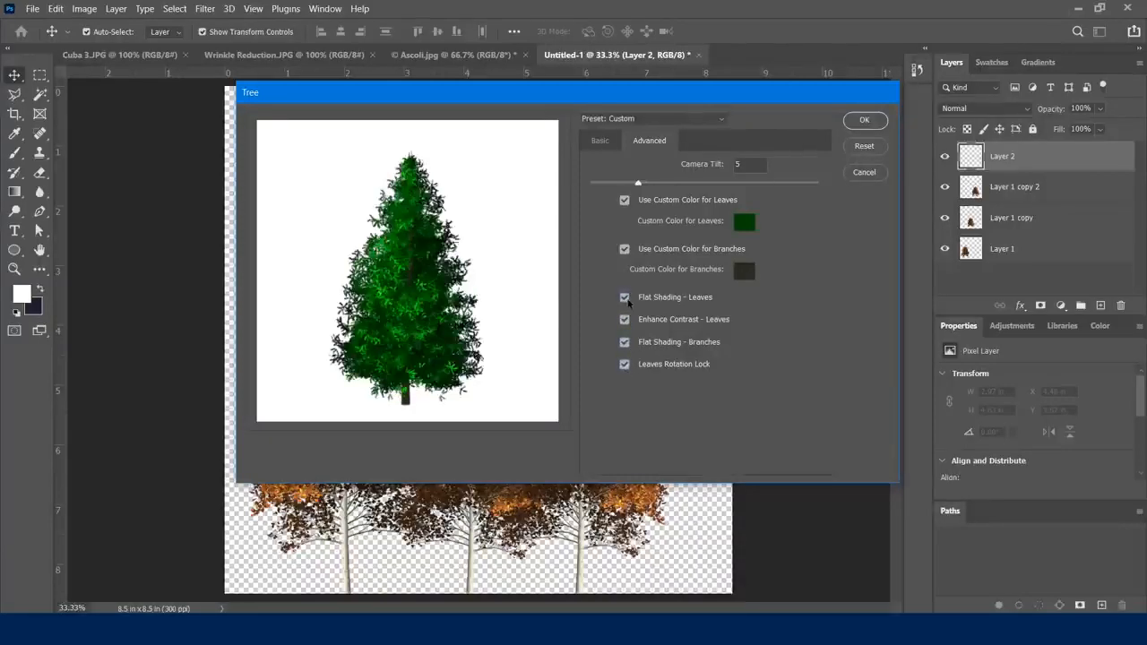
left_click(625, 297)
left_click(626, 320)
left_click(625, 342)
left_click(624, 365)
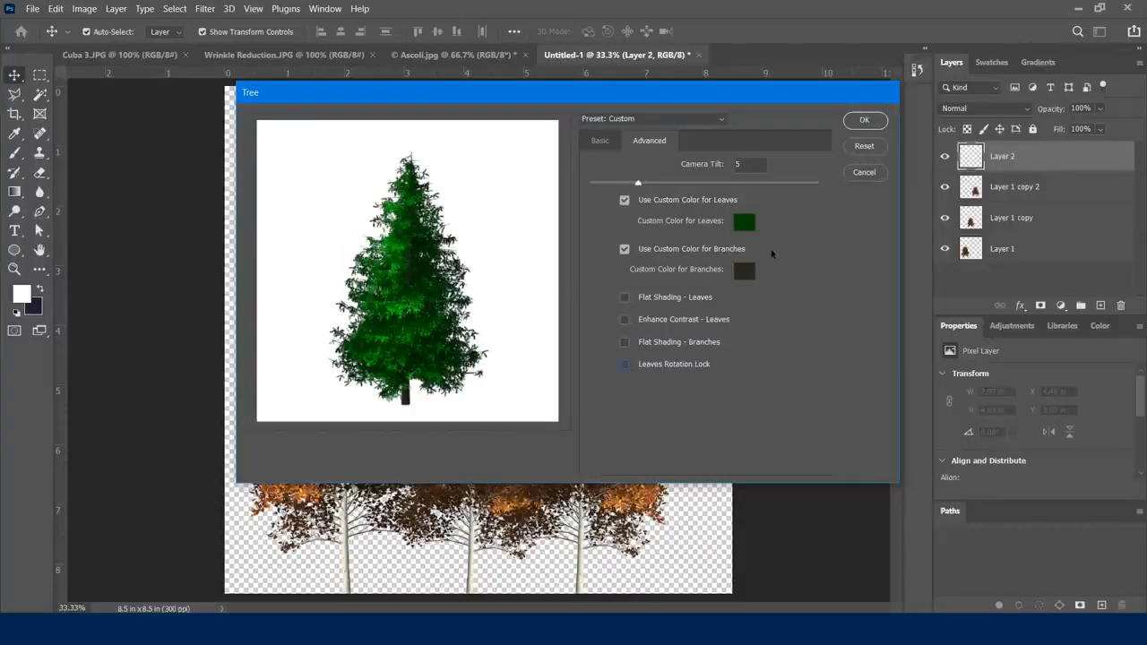
Step: Render the spruce, scale it to 61.23% and place it in the canvas's lower-right corner, at about X 5.71 in, Y 4.07 in
left_click(862, 121)
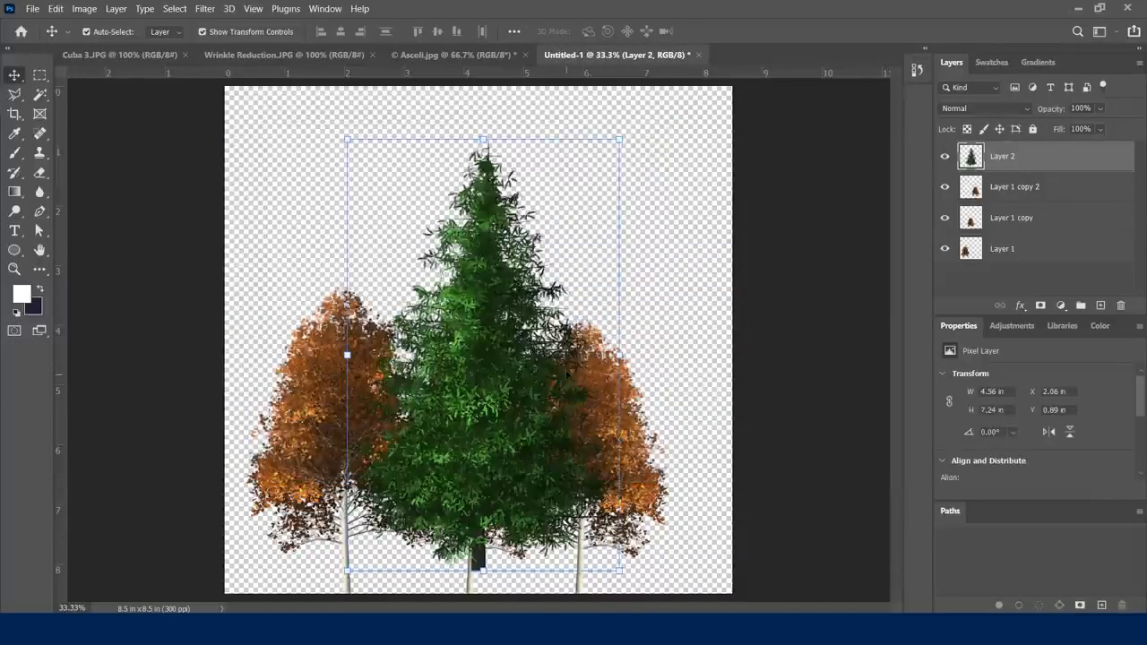
left_click_drag(347, 140, 453, 306)
left_click_drag(585, 463, 604, 488)
left_click_drag(536, 467, 661, 448)
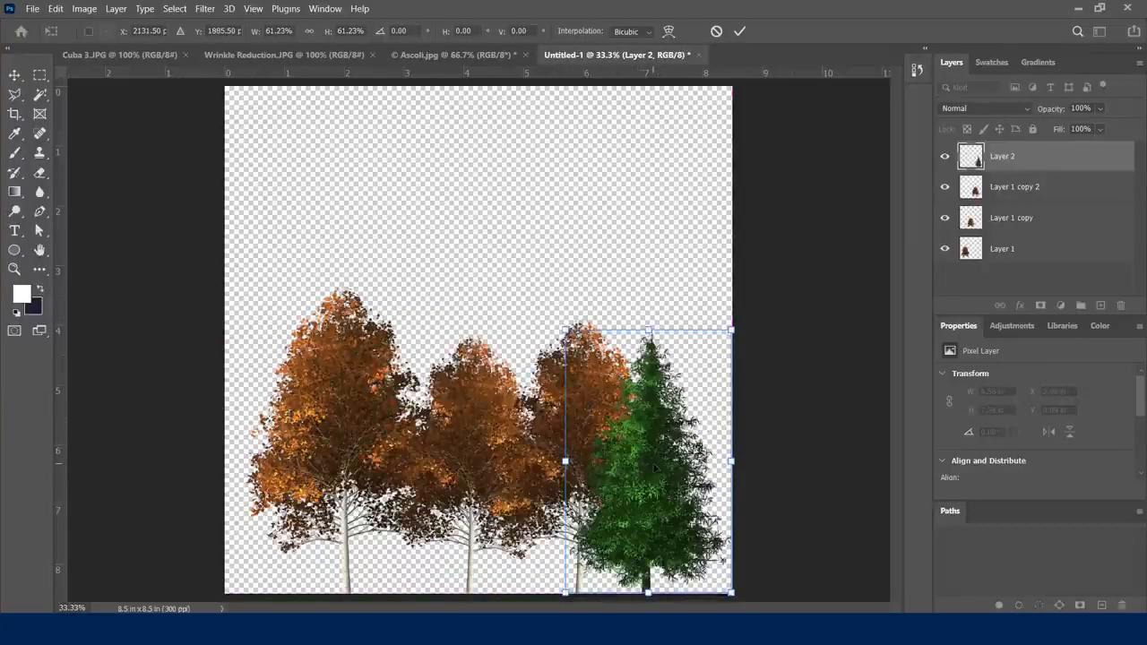
Step: Move the spruce's layer behind the two copied aspens, directly above Layer 1
left_click_drag(1017, 164, 1022, 233)
left_click(1061, 305)
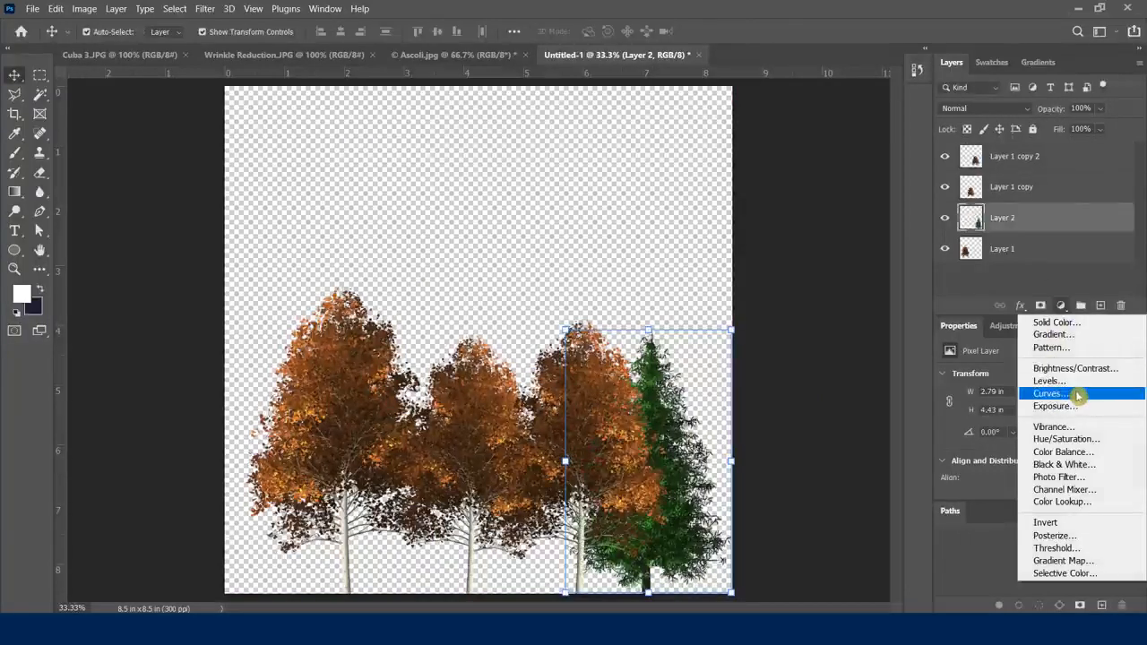
left_click(670, 389)
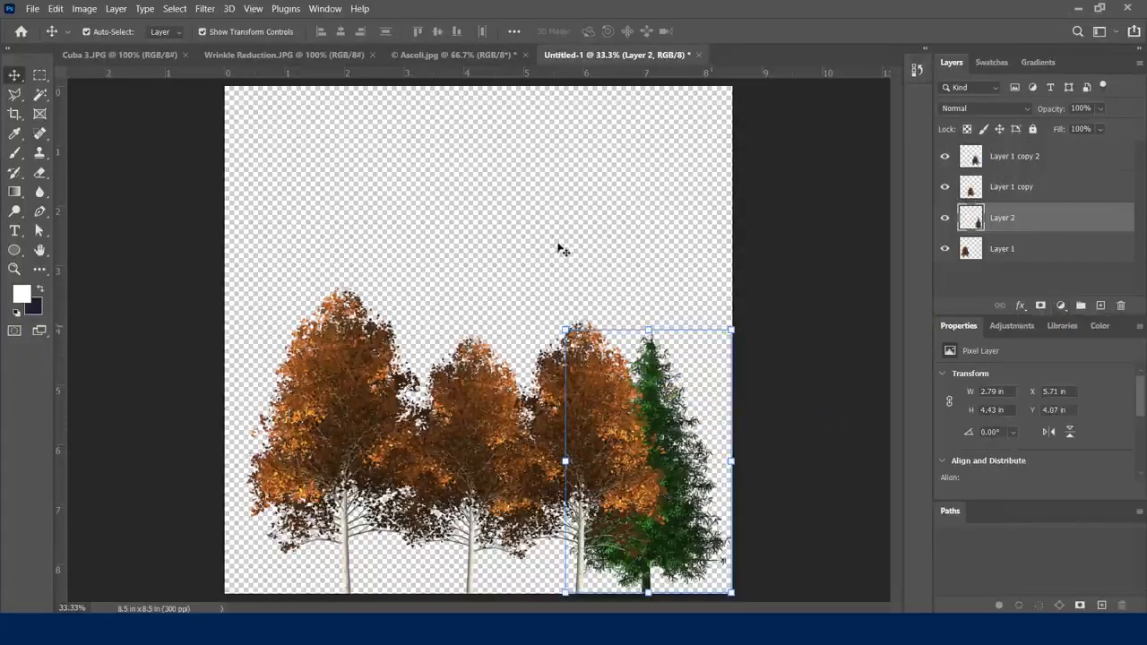
Step: Scale the spruce to 124.97% and raise it behind the right aspen, partly beyond the canvas's right edge
left_click_drag(566, 329, 475, 221)
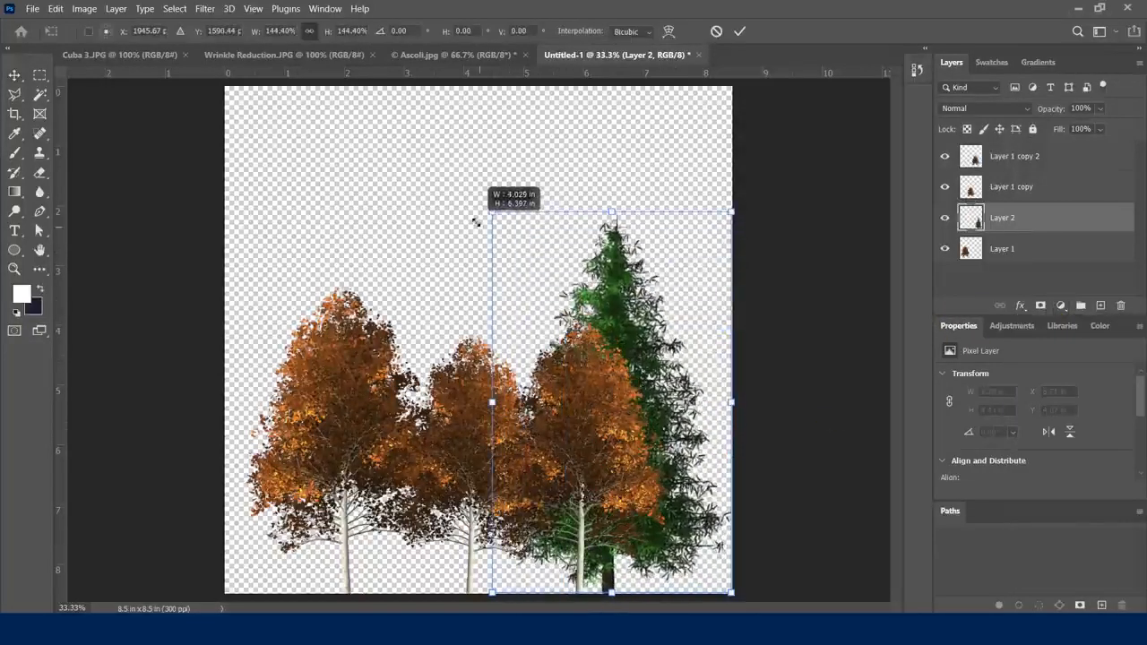
left_click_drag(618, 310, 664, 306)
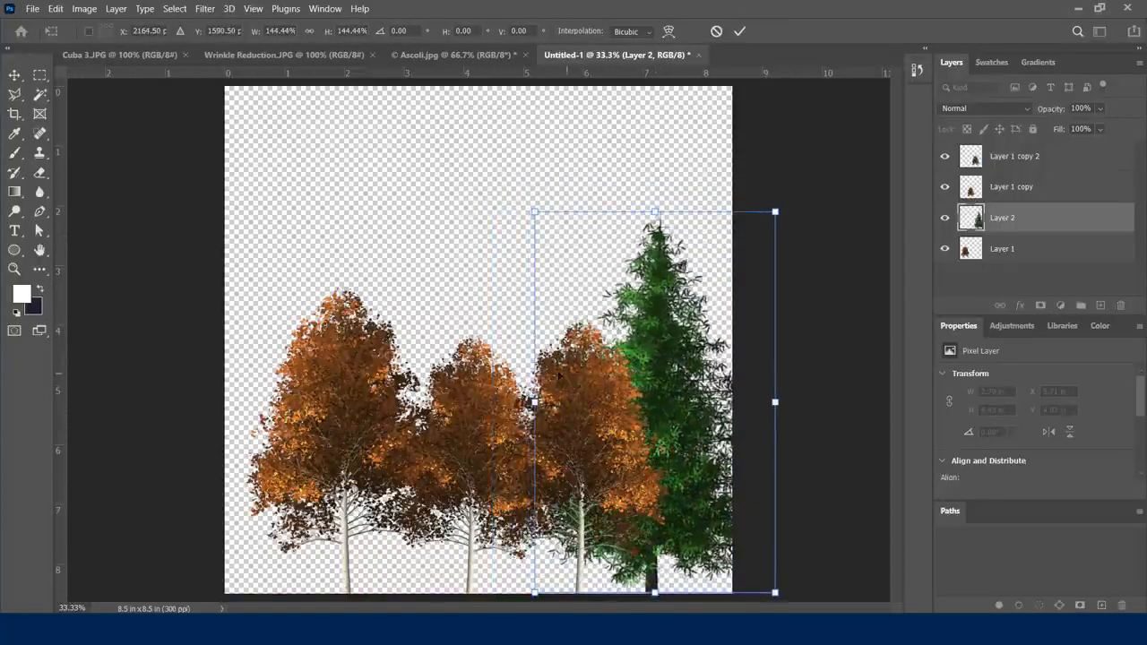
left_click_drag(684, 343, 686, 260)
left_click_drag(532, 125, 570, 184)
mouse_move(659, 299)
left_mouse_down()
mouse_move(639, 291)
mouse_move(662, 290)
left_mouse_up()
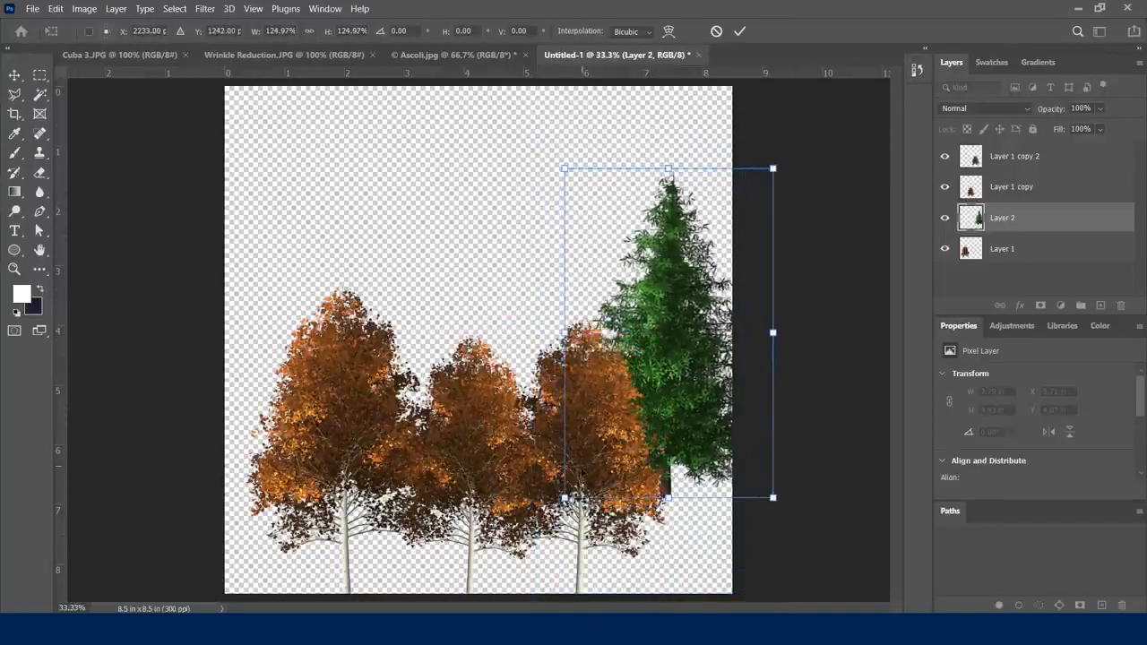
key("Return")
Step: Raise the middle aspen about 1 in, shift the left aspen left and down and the right aspen slightly left, and lower the spruce a little
left_click(598, 439)
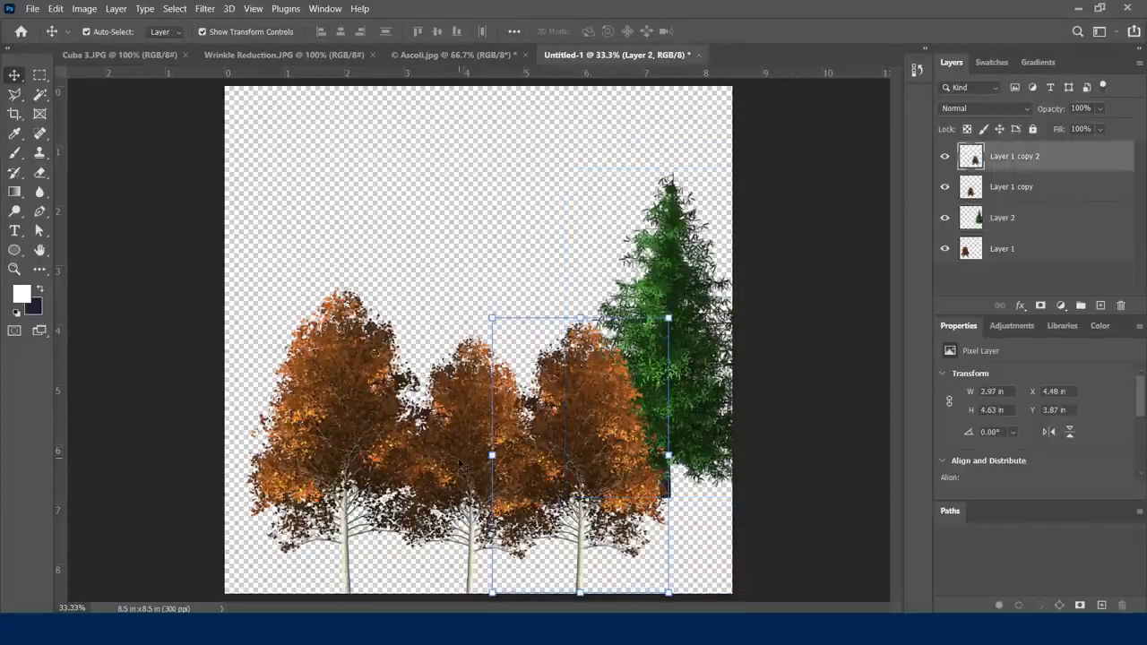
left_click(433, 432)
left_click_drag(434, 432, 434, 371)
left_click_drag(339, 387, 314, 403)
left_click_drag(576, 407, 563, 408)
left_click_drag(678, 308, 691, 341)
left_click(856, 488)
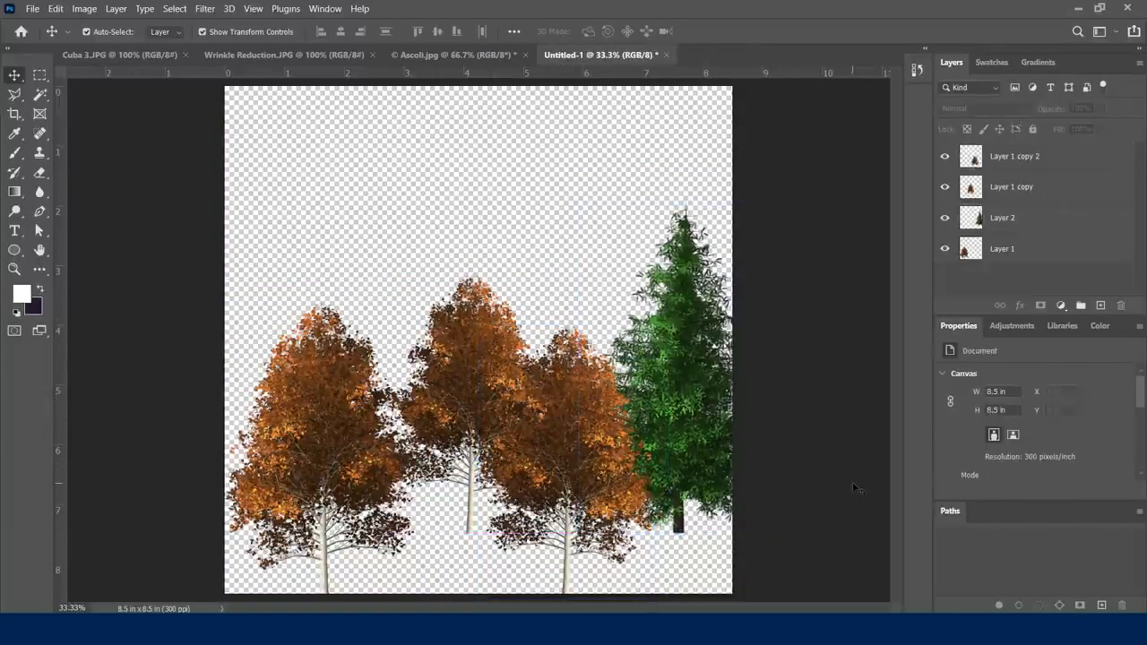
Step: Move the middle aspen slightly left, scale it to 74.82% and raise it between the two outer aspens
left_click_drag(484, 338, 464, 338)
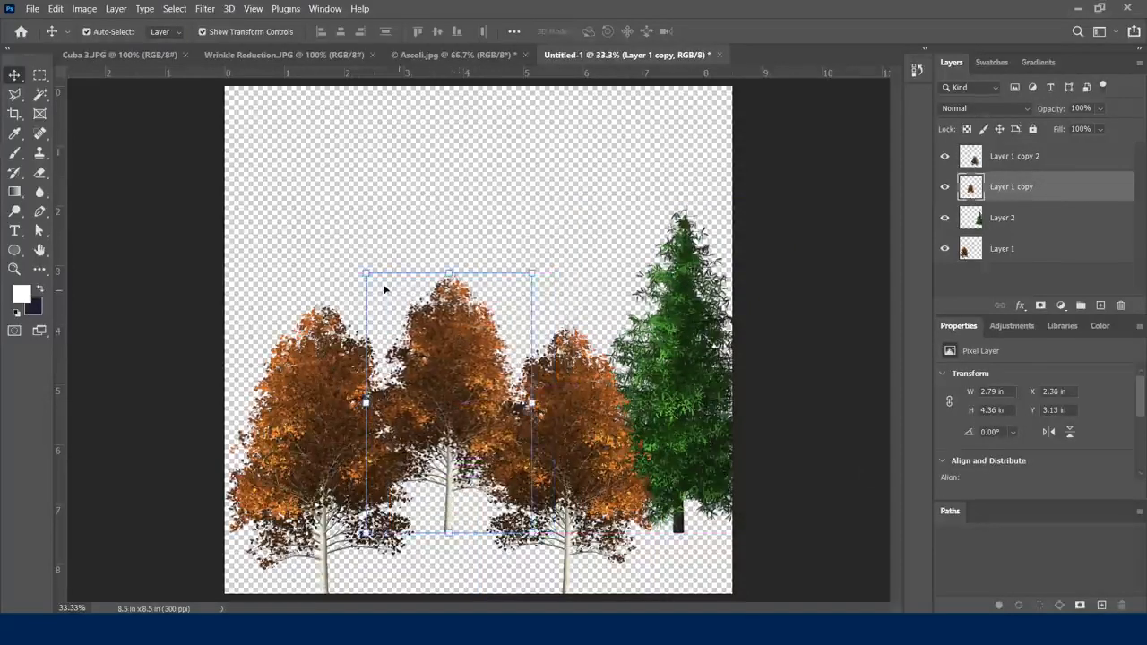
key("ctrl+t")
left_click_drag(366, 273, 408, 339)
left_click_drag(469, 395, 445, 337)
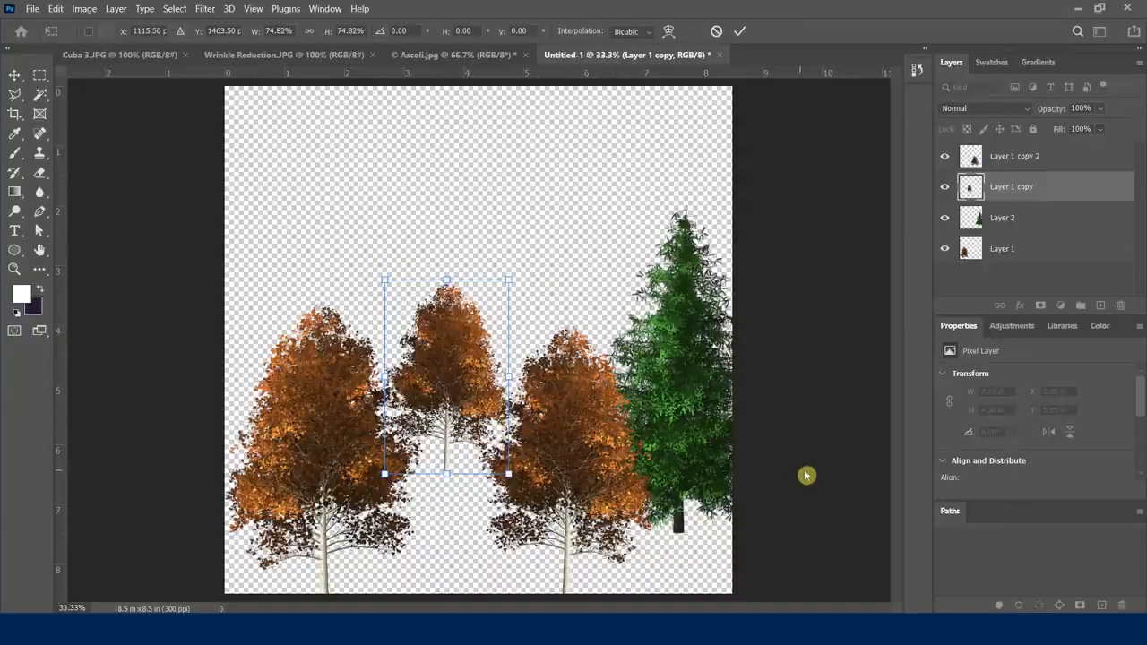
key("Return")
left_click(806, 475)
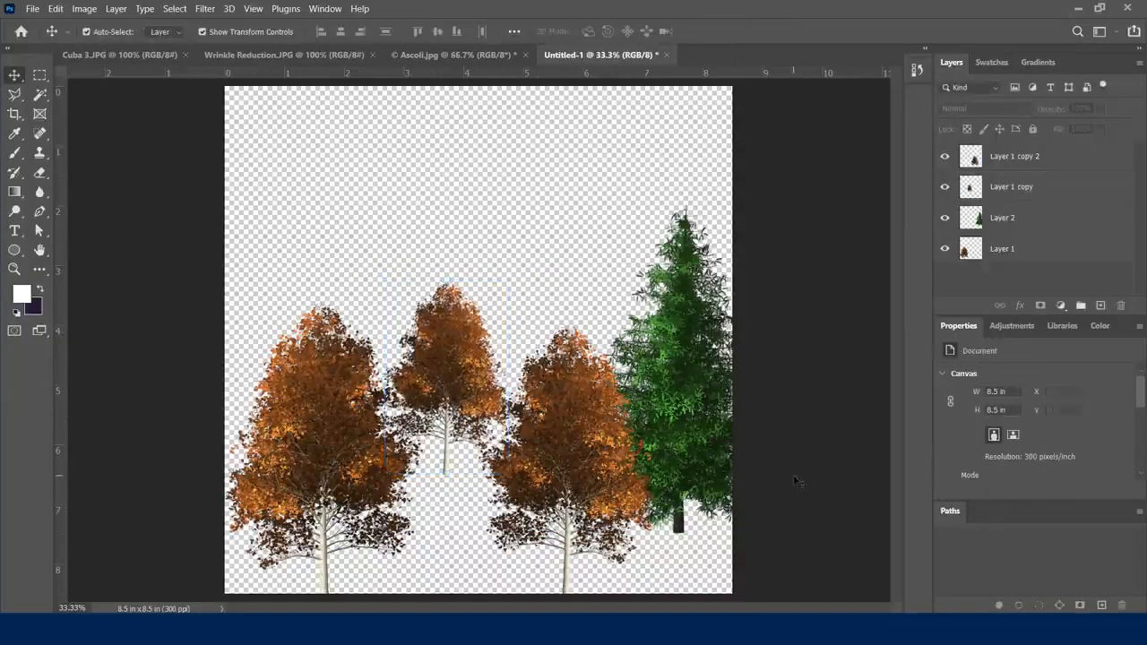
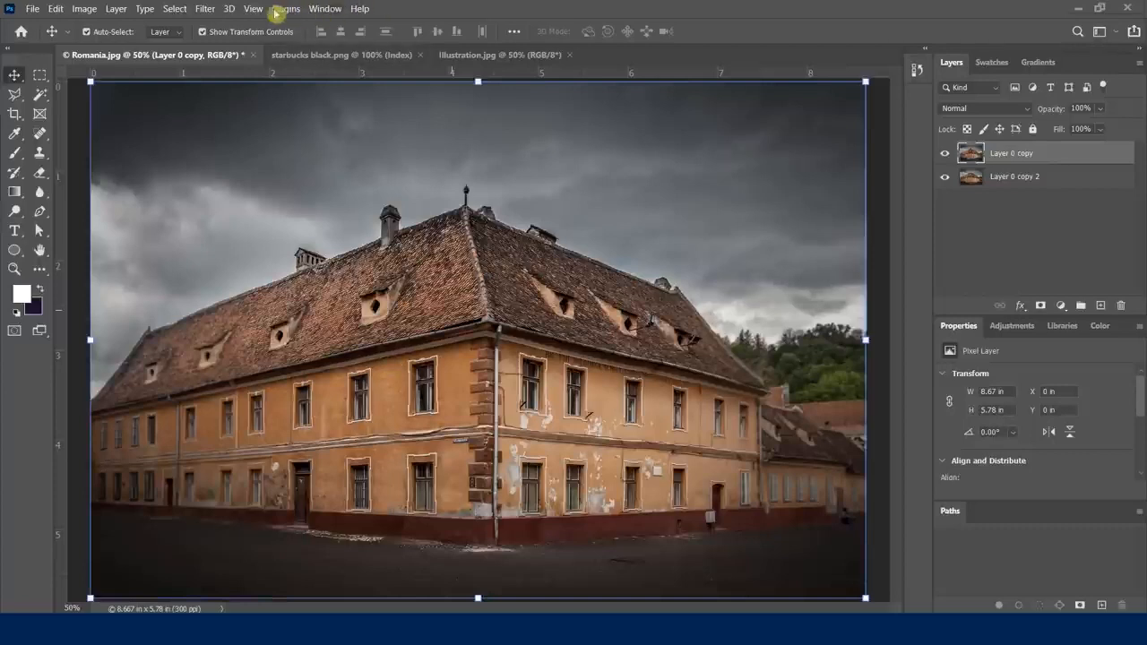
left_click(206, 11)
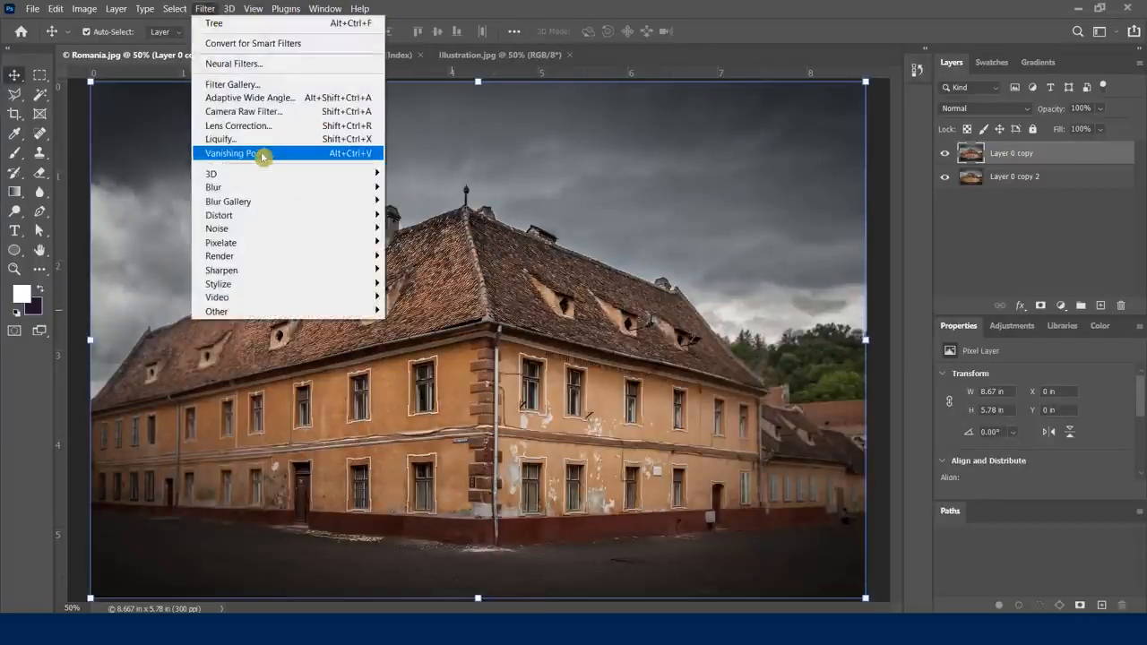
left_click(729, 29)
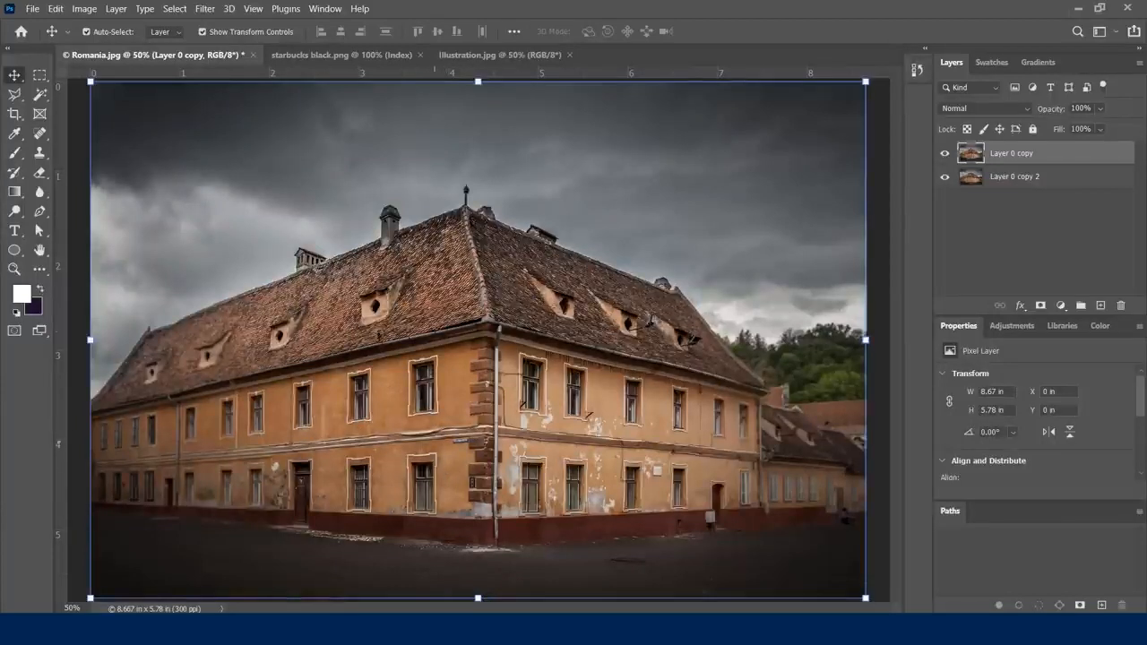
left_click(329, 55)
left_click_drag(1022, 177, 1123, 305)
left_click_drag(1028, 158, 1033, 188)
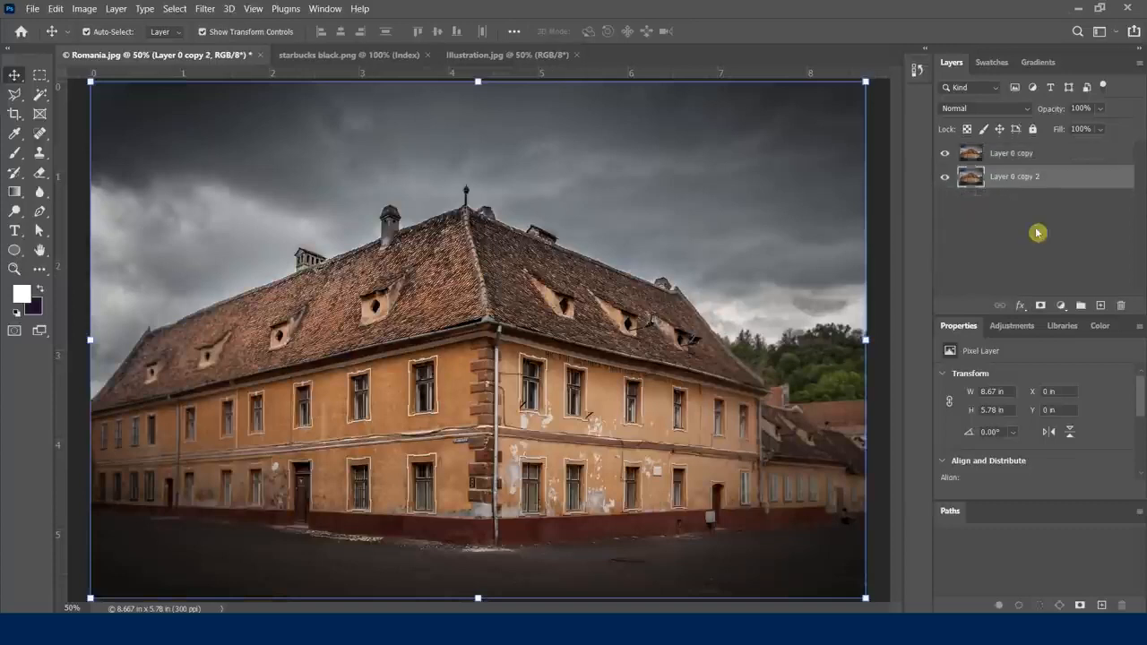
Step: Make Layer 0 copy active in Romania.jpg, select the whole logo in starbucks black.png and return to the Romania photo
left_click(1027, 154)
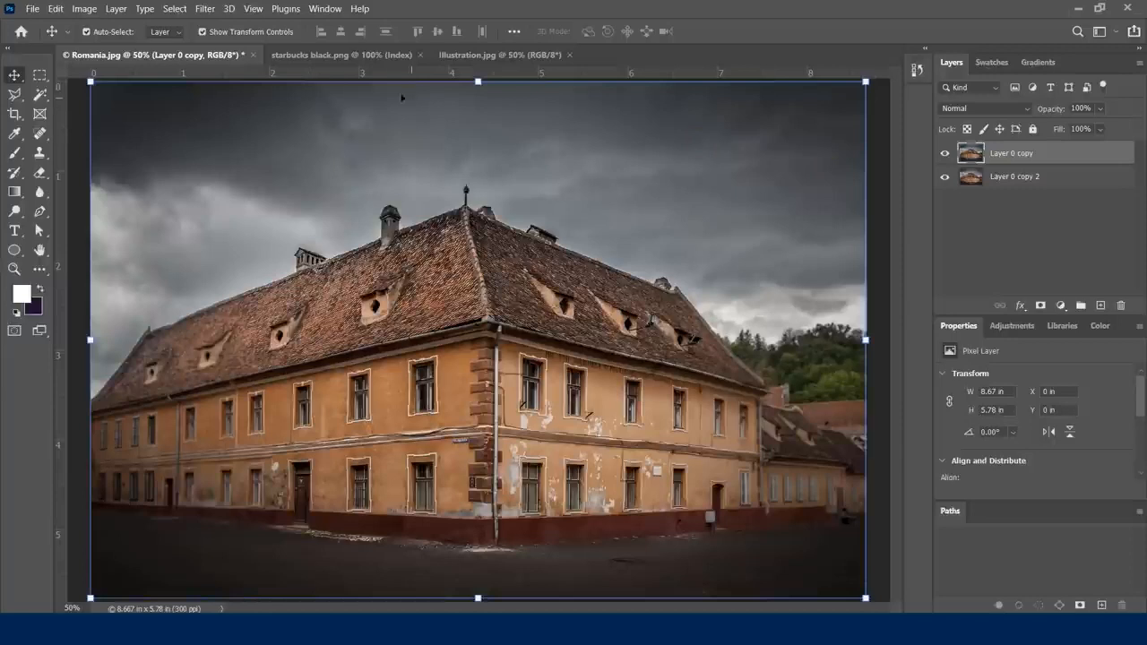
left_click(329, 55)
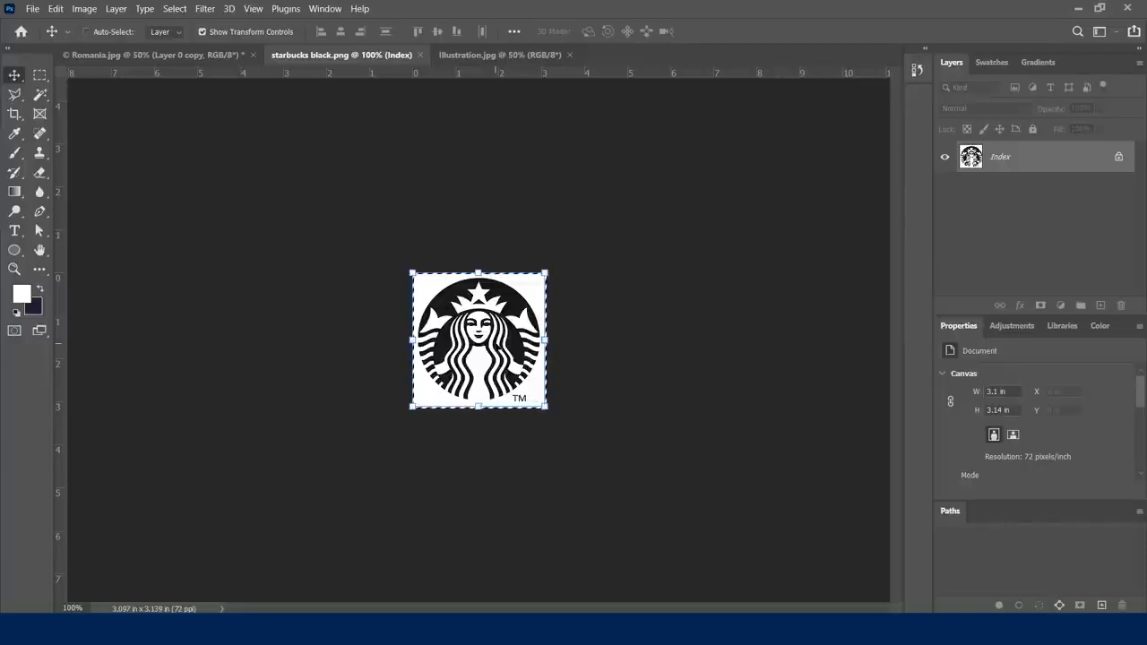
left_click(184, 54)
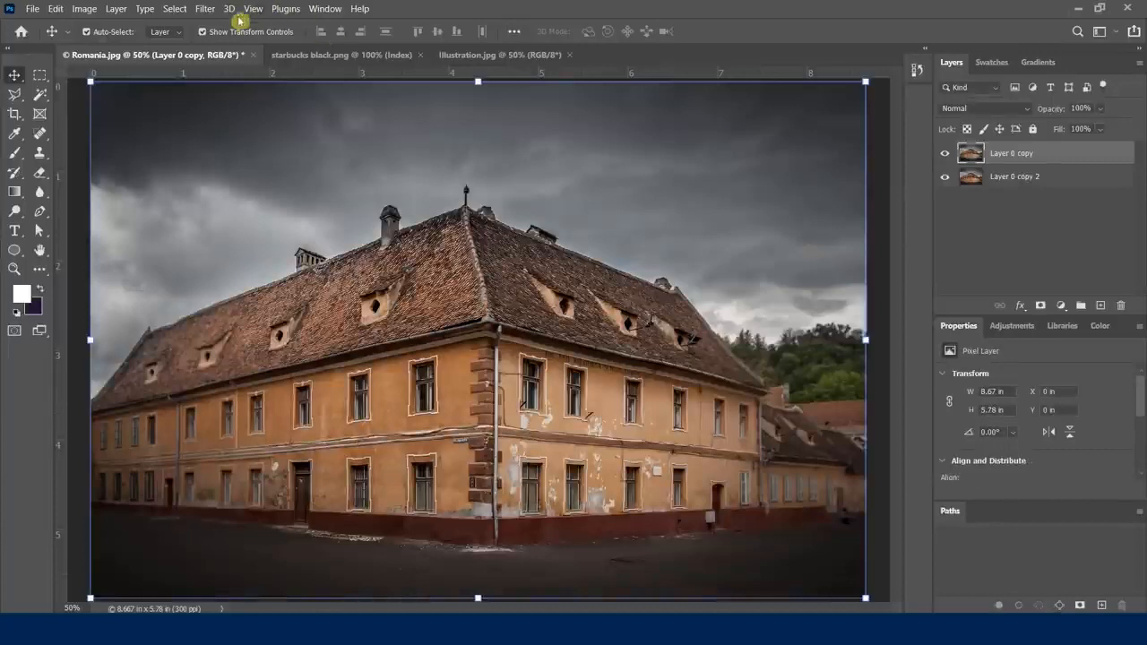
Step: Open the Vanishing Point filter for Layer 0 copy, accepting the colour profile conversion and turning off future mismatch warnings
left_click(205, 9)
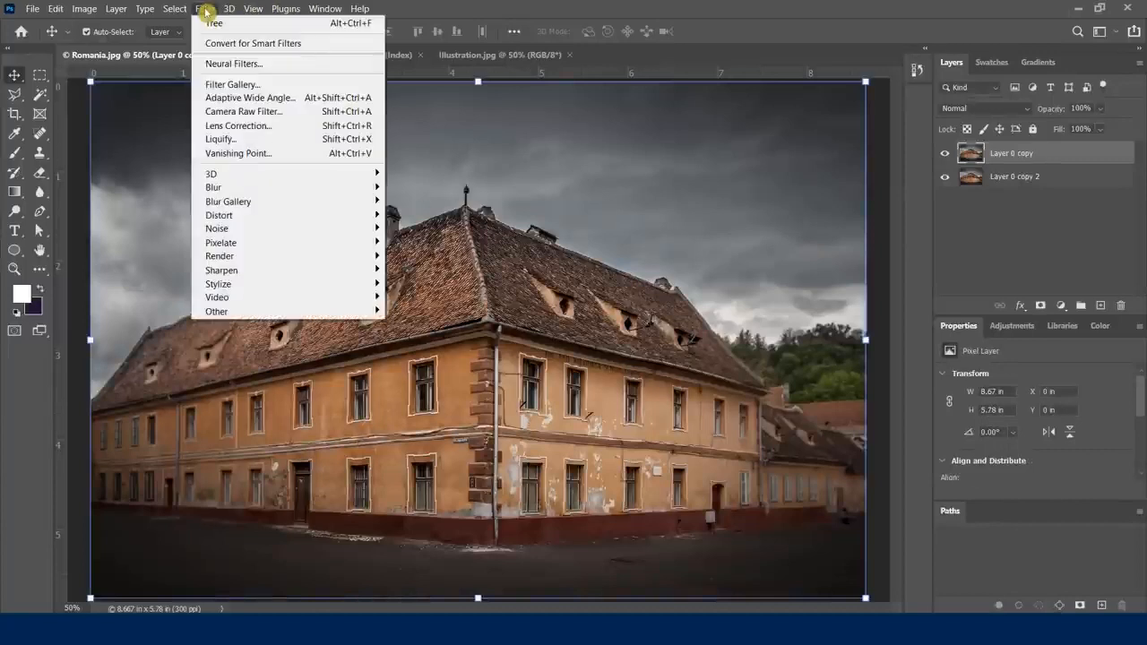
key("ctrl+v")
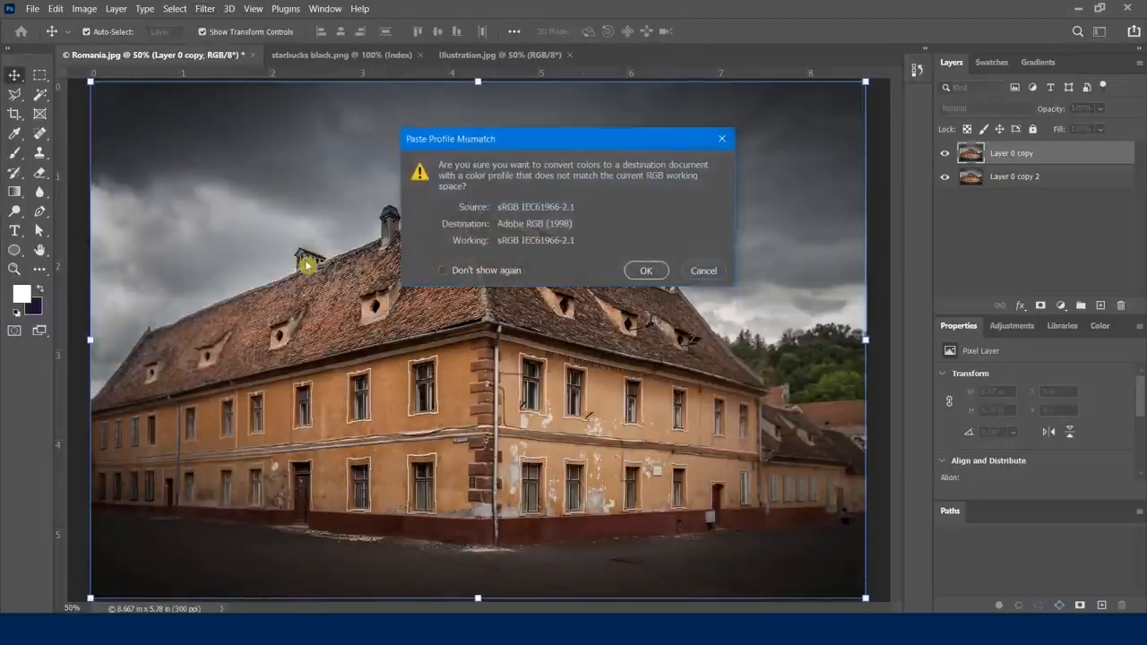
left_click(493, 271)
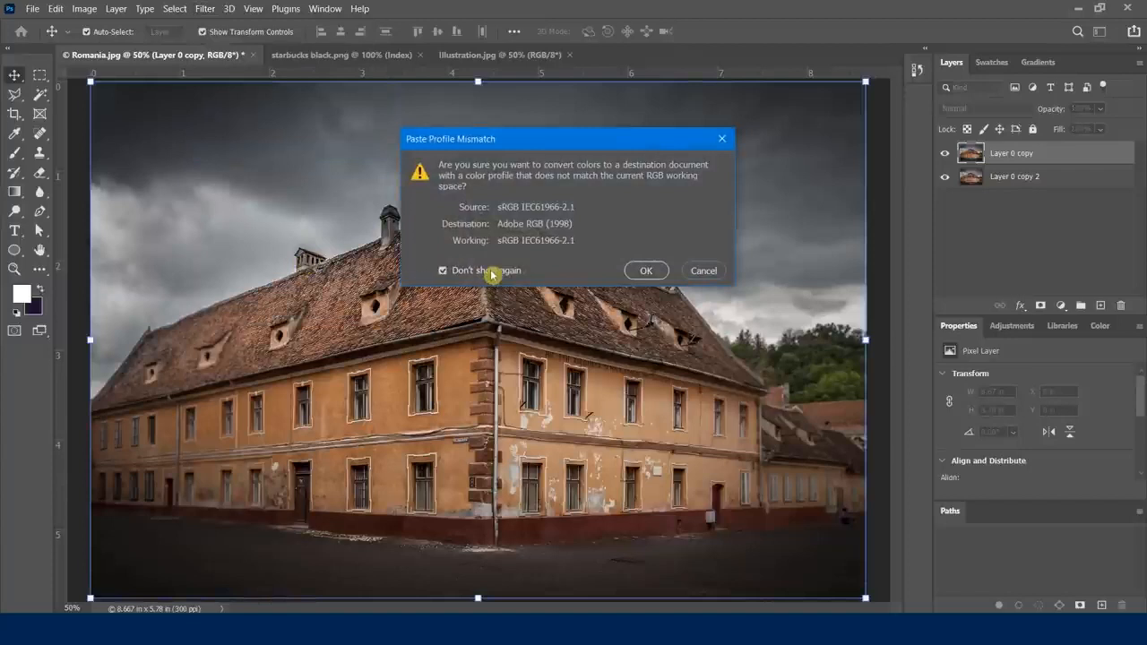
left_click(638, 272)
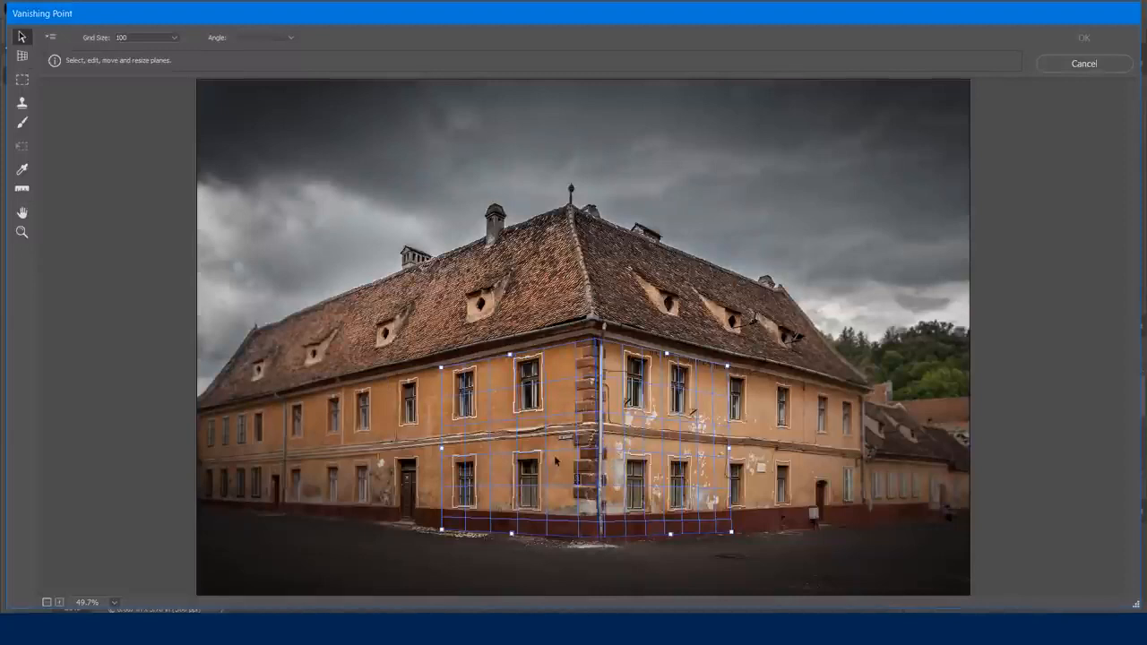
Step: Replace the existing perspective planes with one plane on the building's left wall, spanning the two window columns nearest the corner
key("BackSpace")
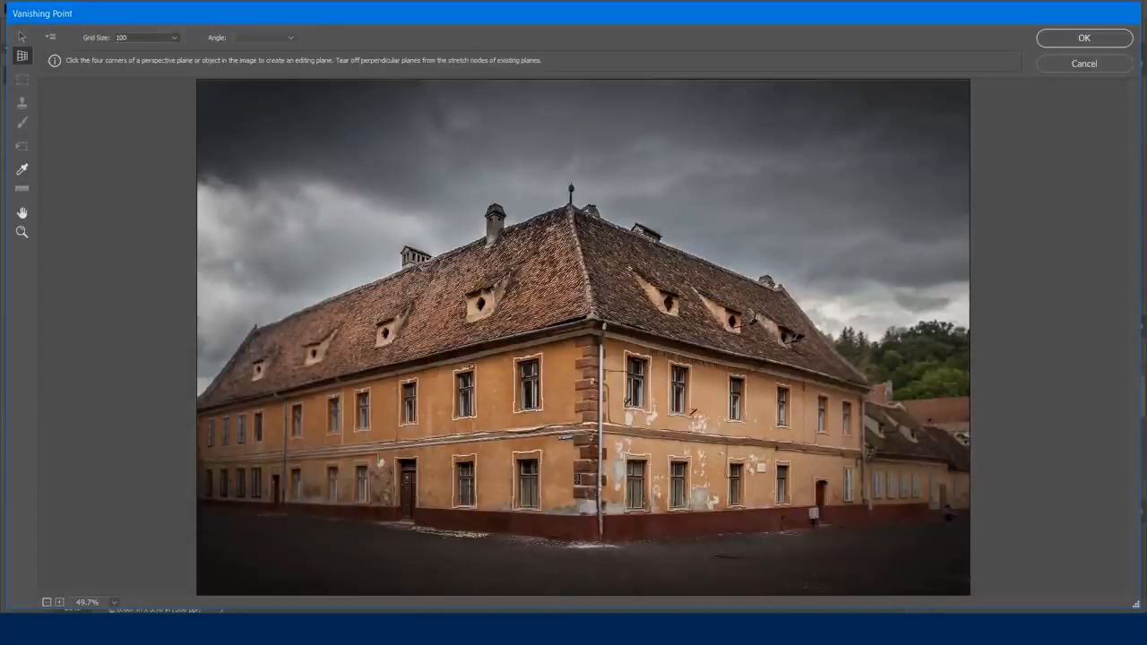
left_click(463, 362)
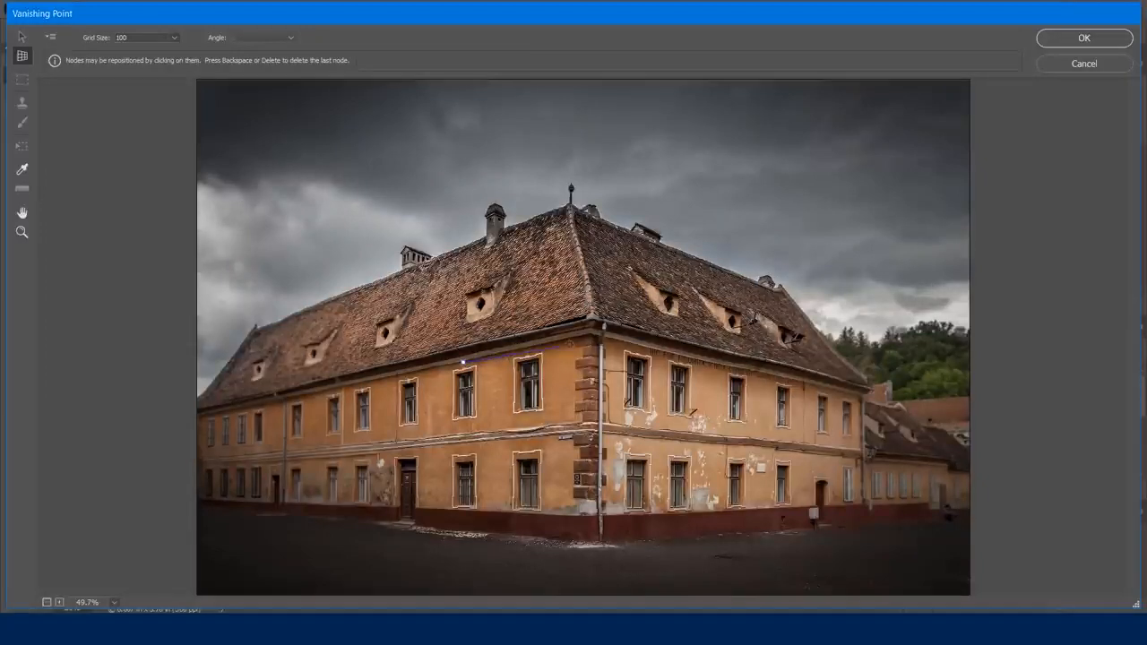
left_click(593, 337)
left_click(593, 540)
left_click(459, 532)
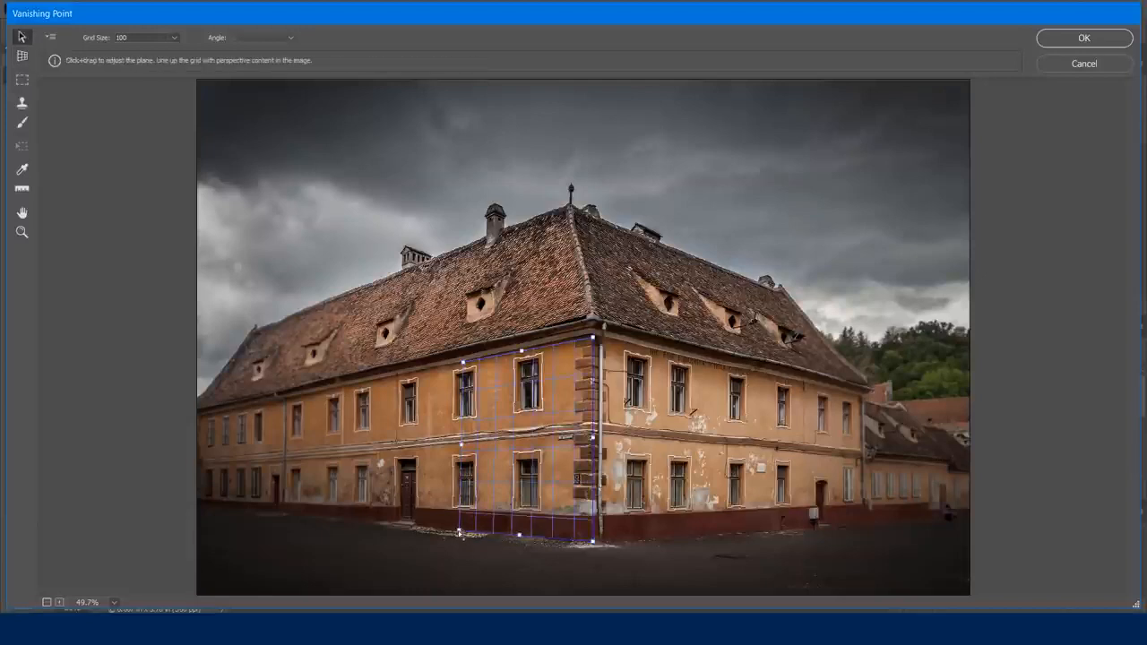
left_click_drag(459, 532, 462, 534)
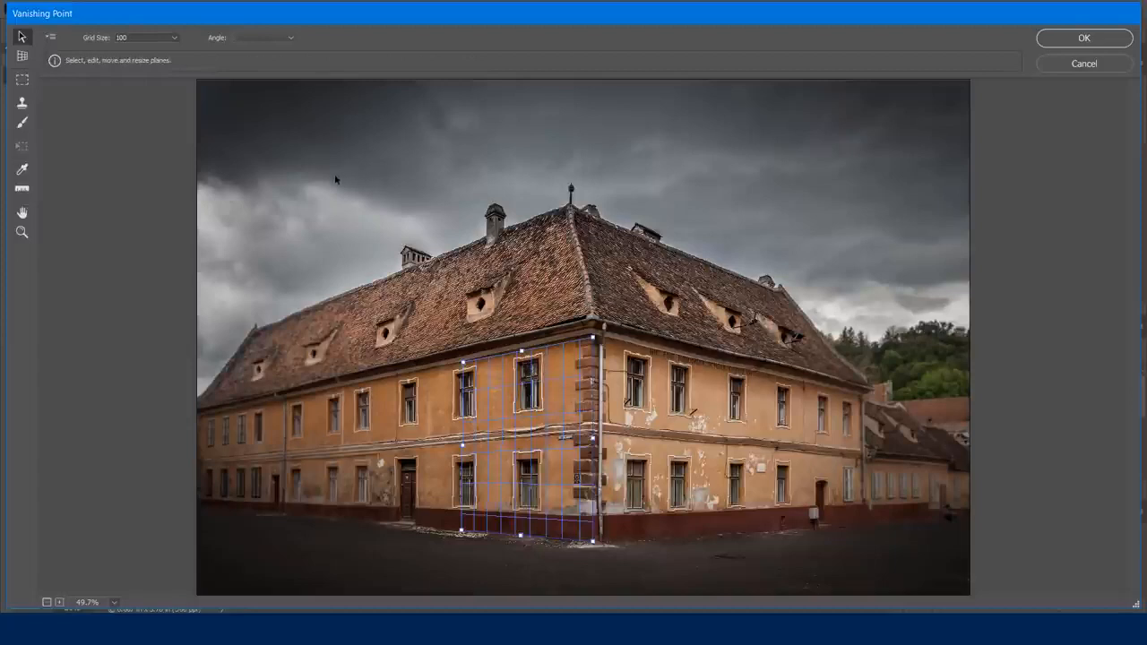
Step: Paste the Starbucks logo and use the Transform tool to fit it inside the wall plane, over the window column nearest the corner
key("ctrl+v")
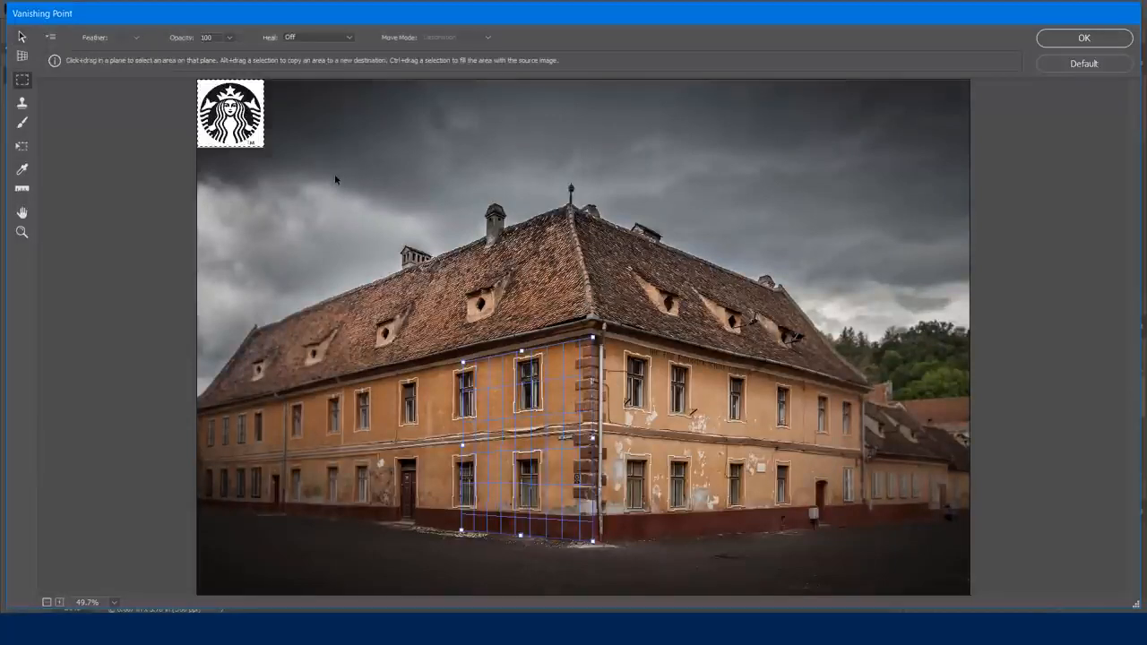
key("alt")
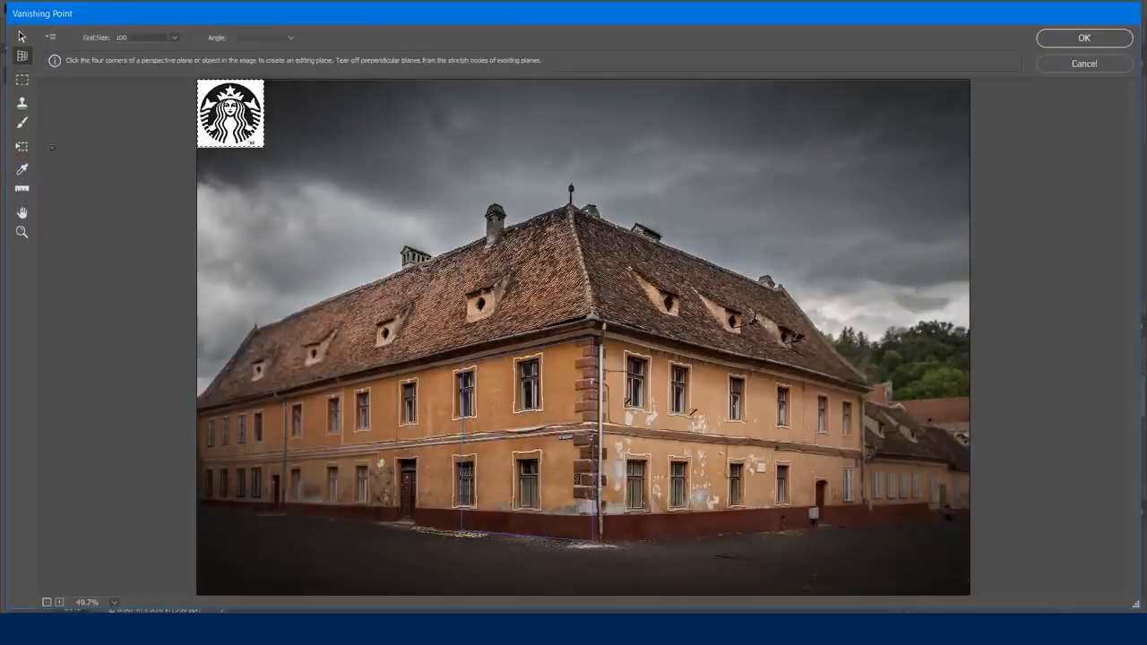
left_click(22, 146)
left_click_drag(260, 145, 344, 242)
left_click_drag(301, 190, 516, 448)
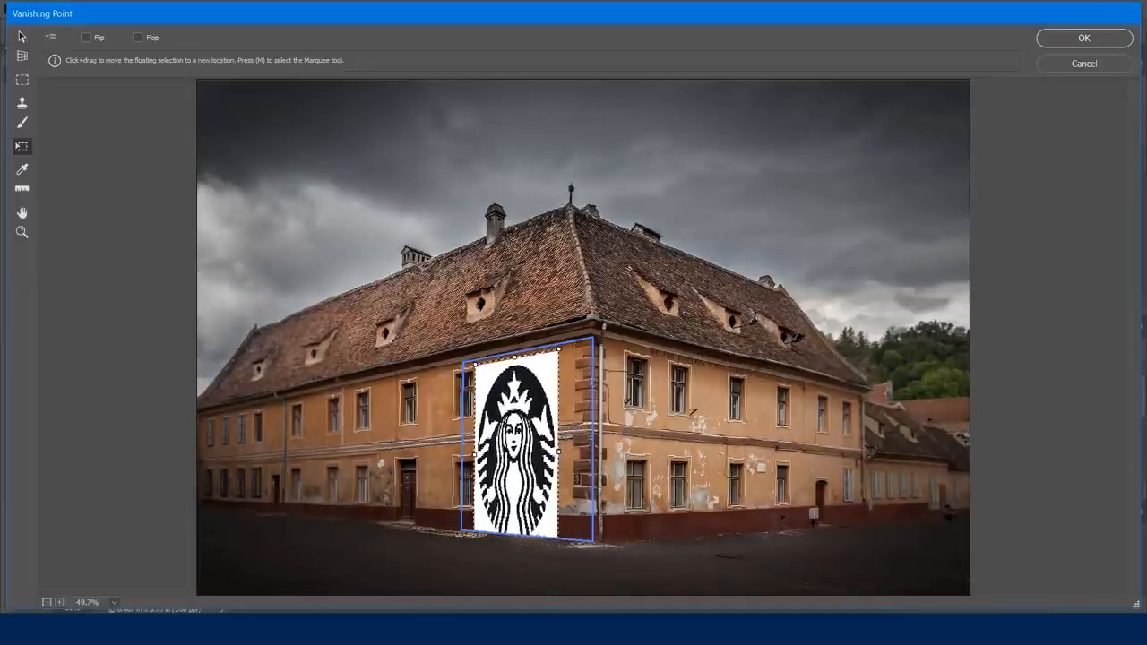
left_click_drag(559, 350, 548, 371)
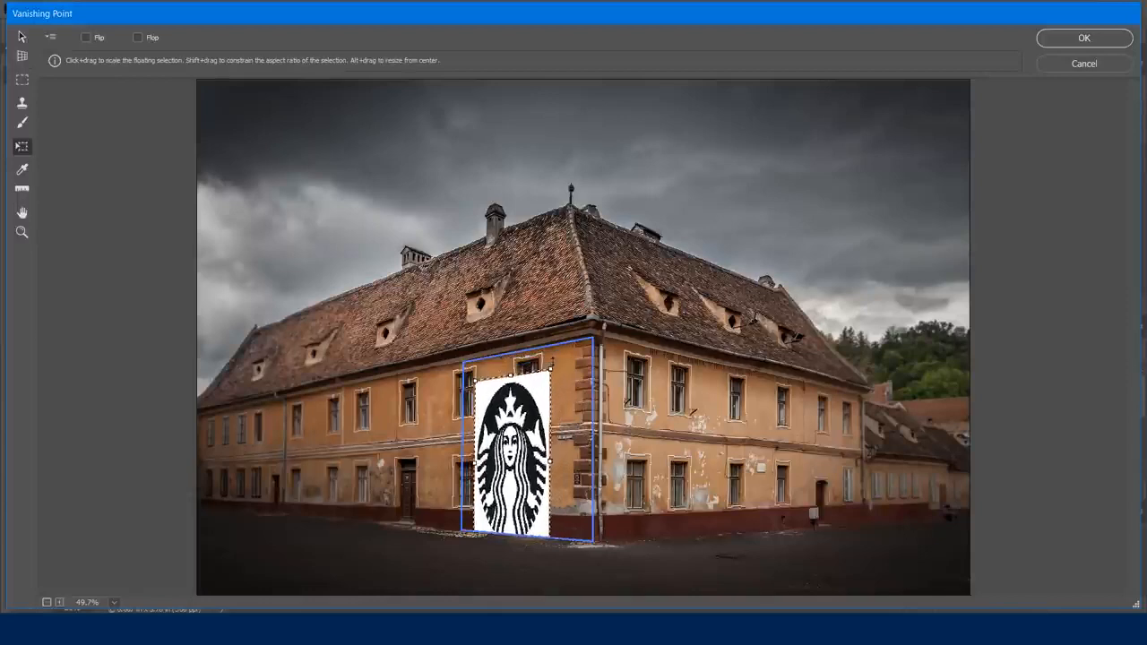
left_click_drag(511, 454, 526, 430)
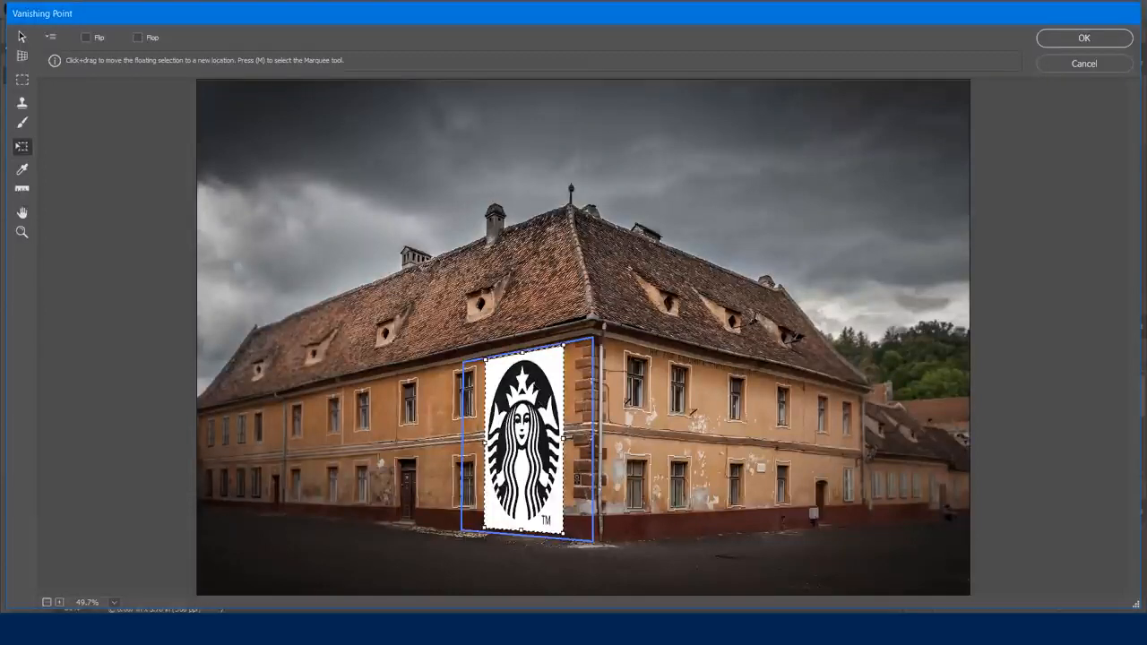
Step: Accept the Vanishing Point placement of the Starbucks logo on the building's corner wall
left_click(1067, 40)
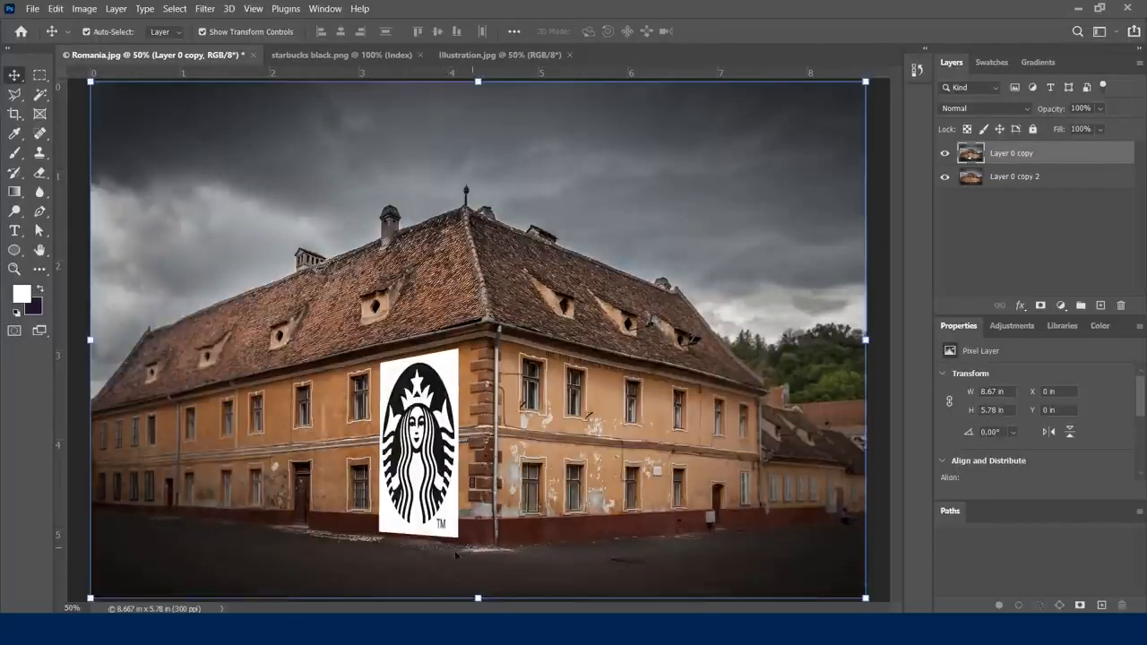
Step: Preview different blend modes on the logo layer, including Dissolve, Darken, Color Burn, Darker Color and Lighten
left_click(1017, 108)
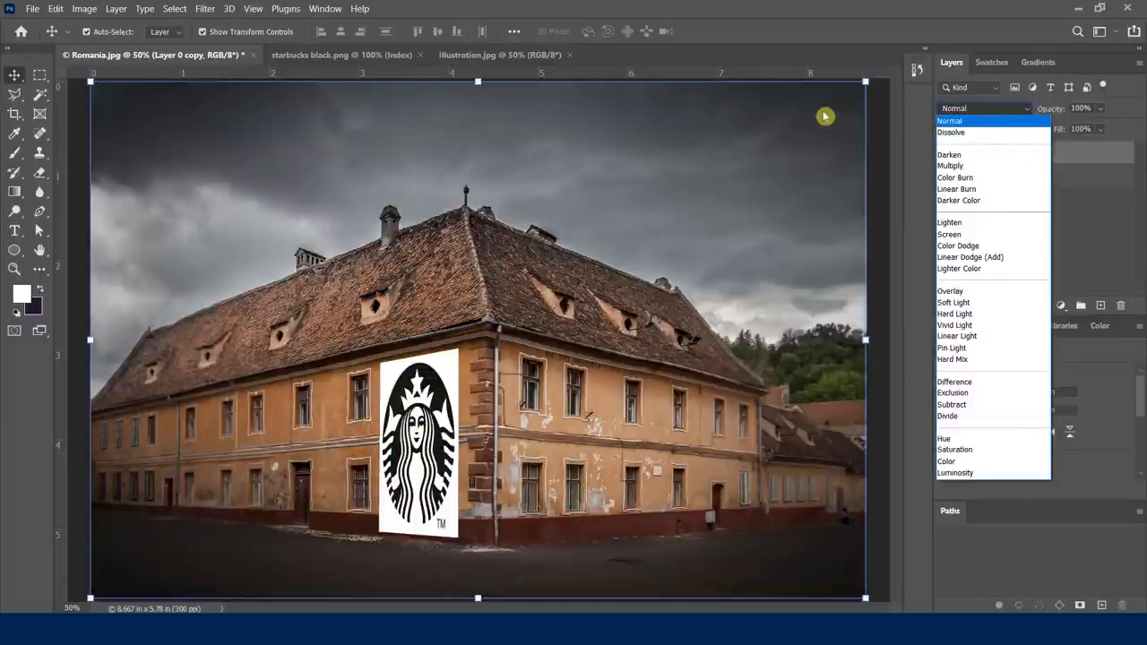
left_click(943, 133)
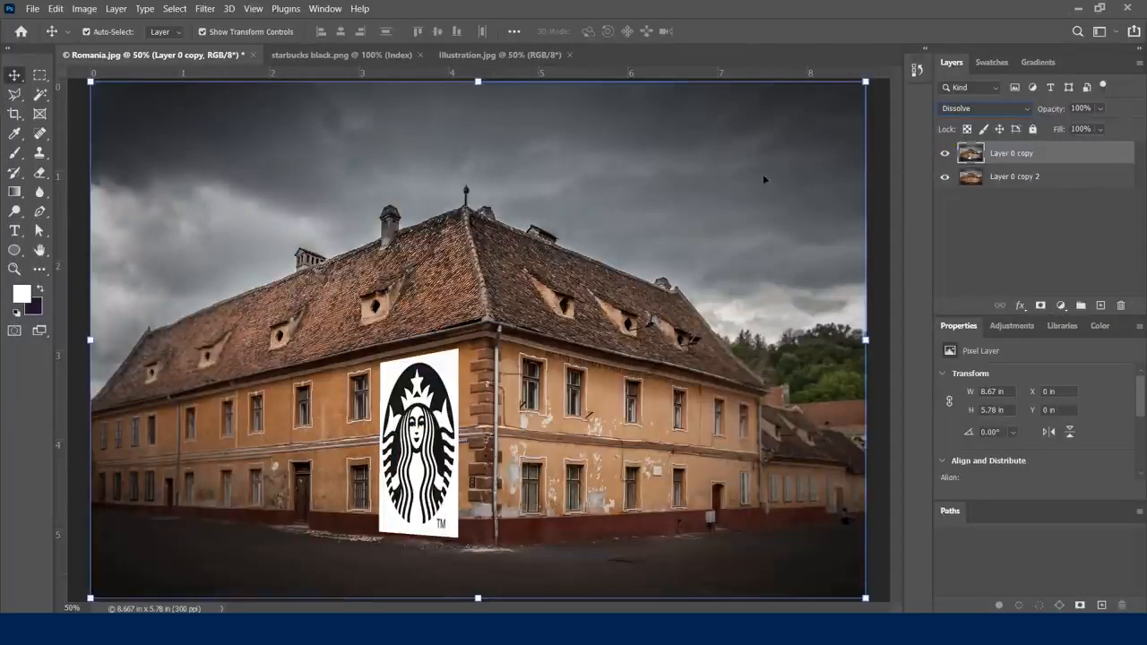
key("Down")
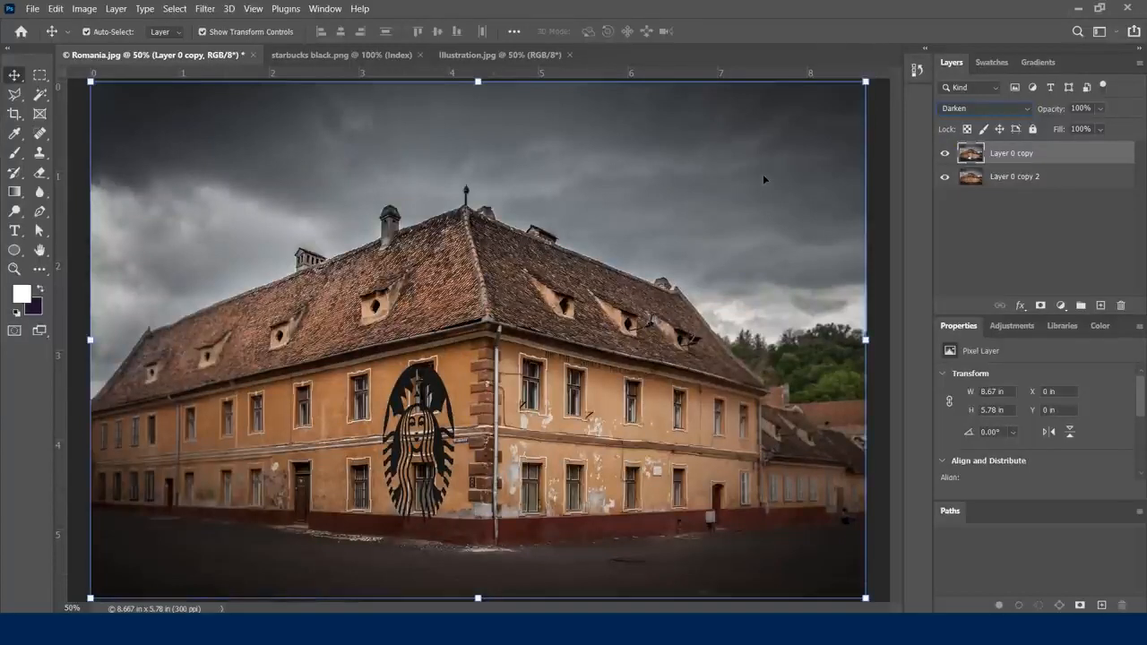
key("shift+plus")
key("shift+plus")
key("shift+plus")
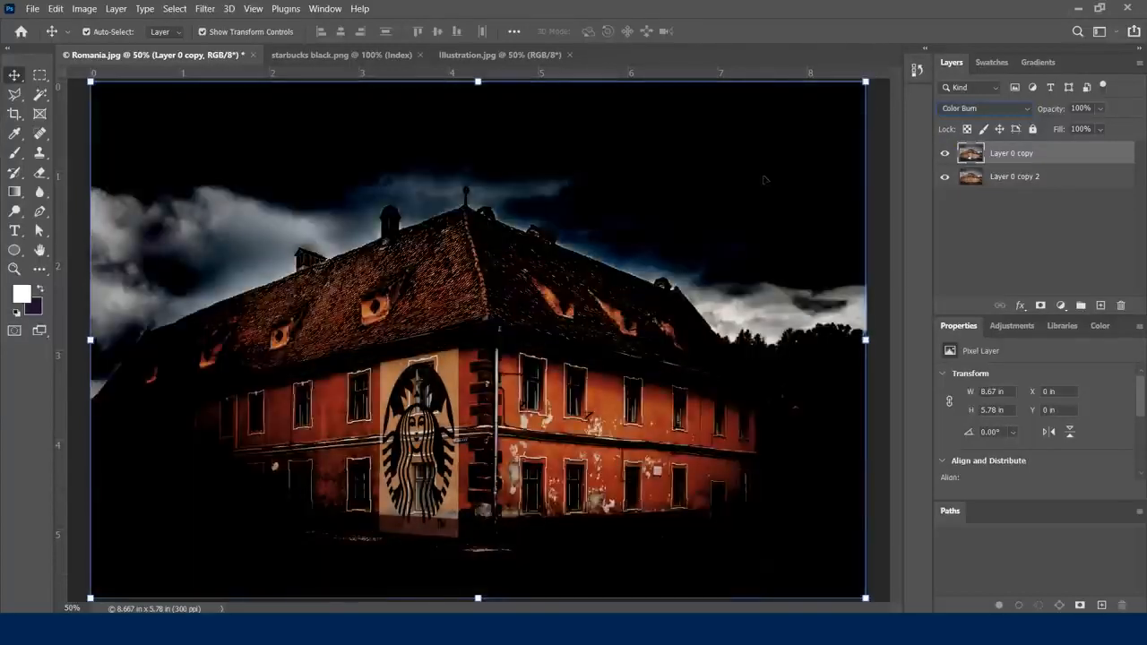
key("shift+plus")
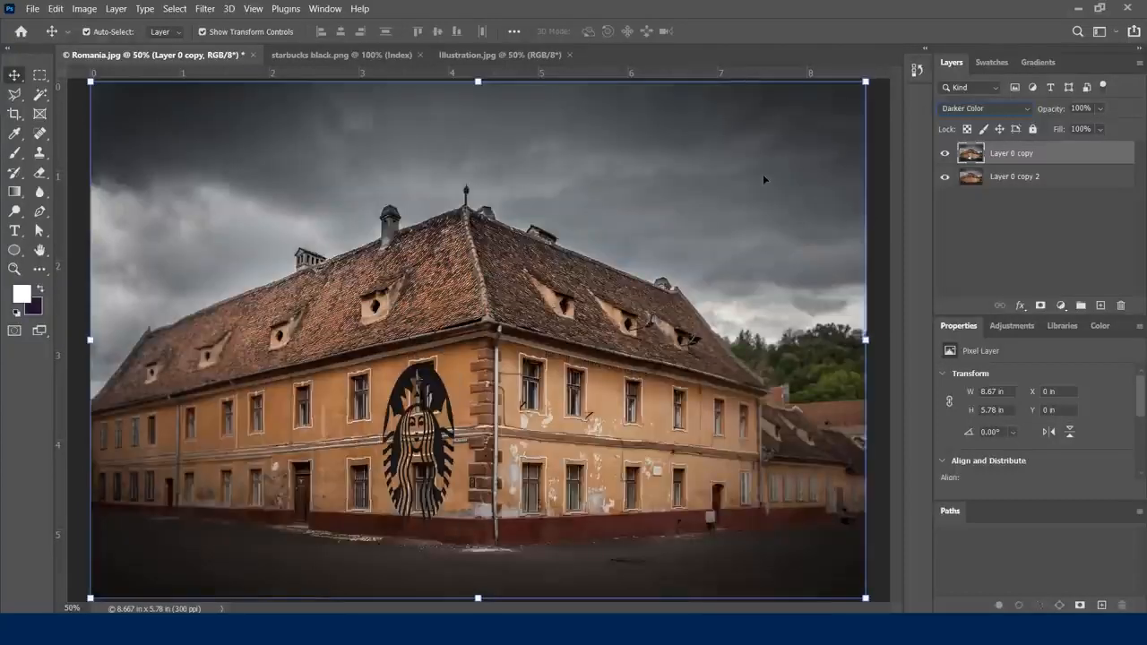
key("shift+plus")
key("shift+plus")
key("shift+plus")
key("shift+plus")
key("shift+minus")
key("shift+minus")
key("shift+minus")
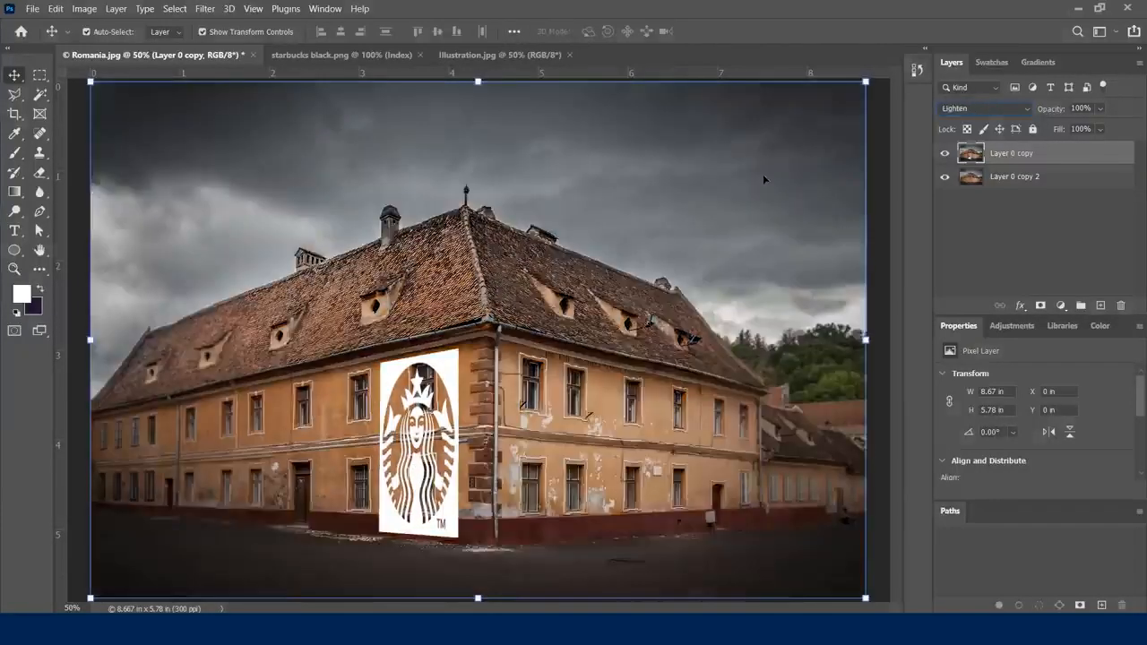
key("shift+minus")
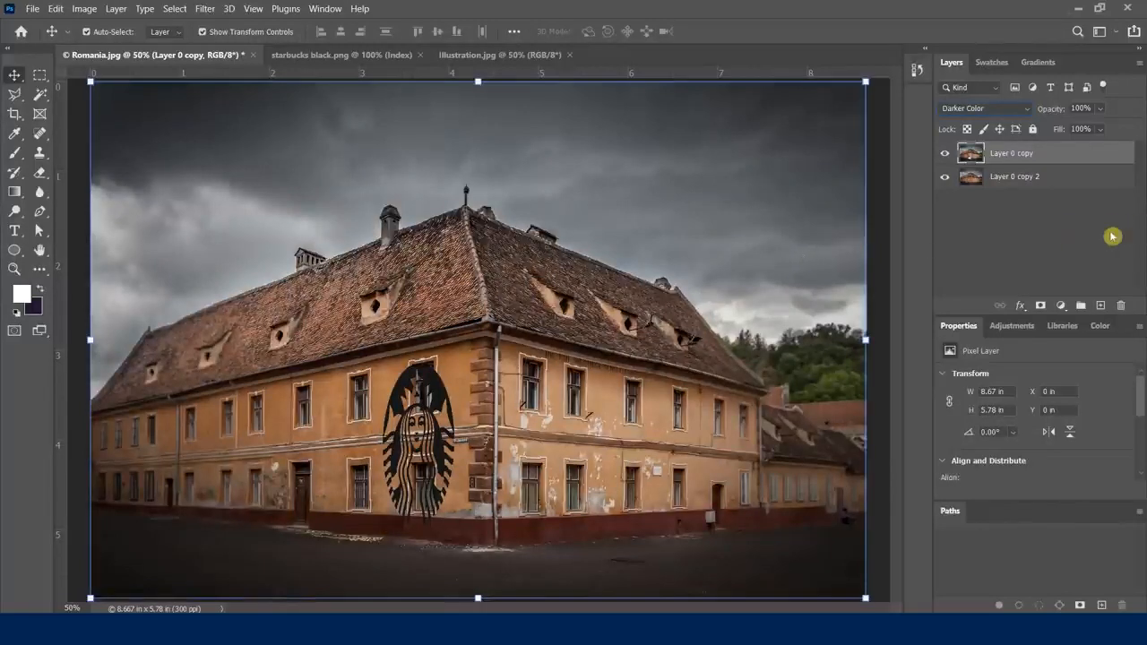
Step: Set the logo layer's blend mode to Darken and reduce its opacity to 81%
left_click(1035, 109)
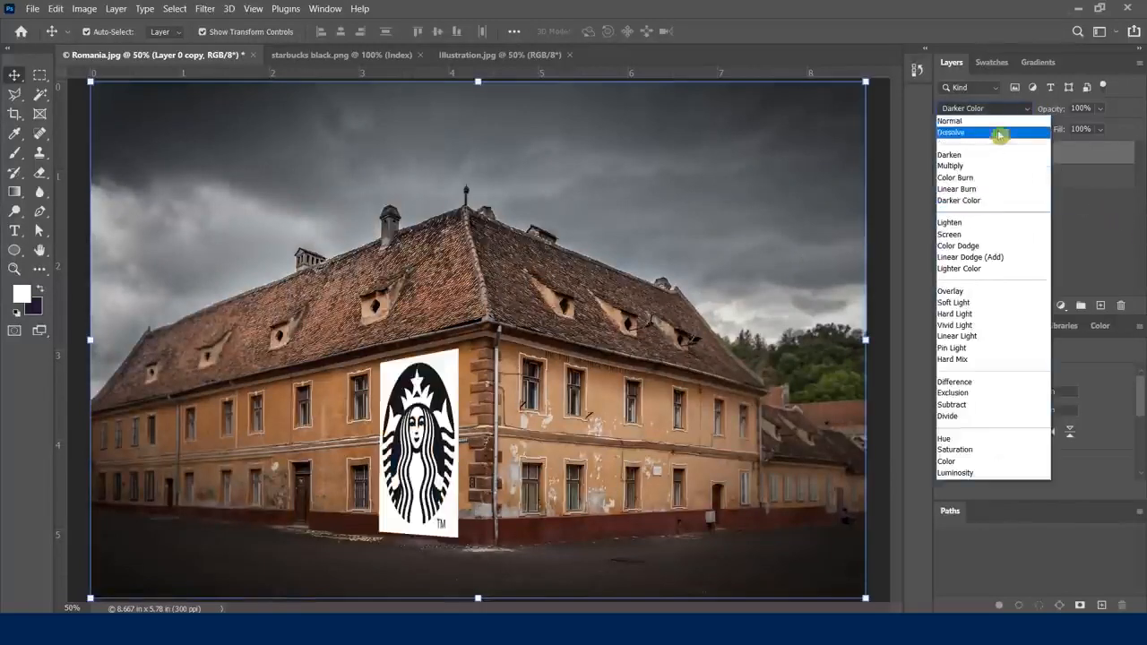
left_click(1001, 158)
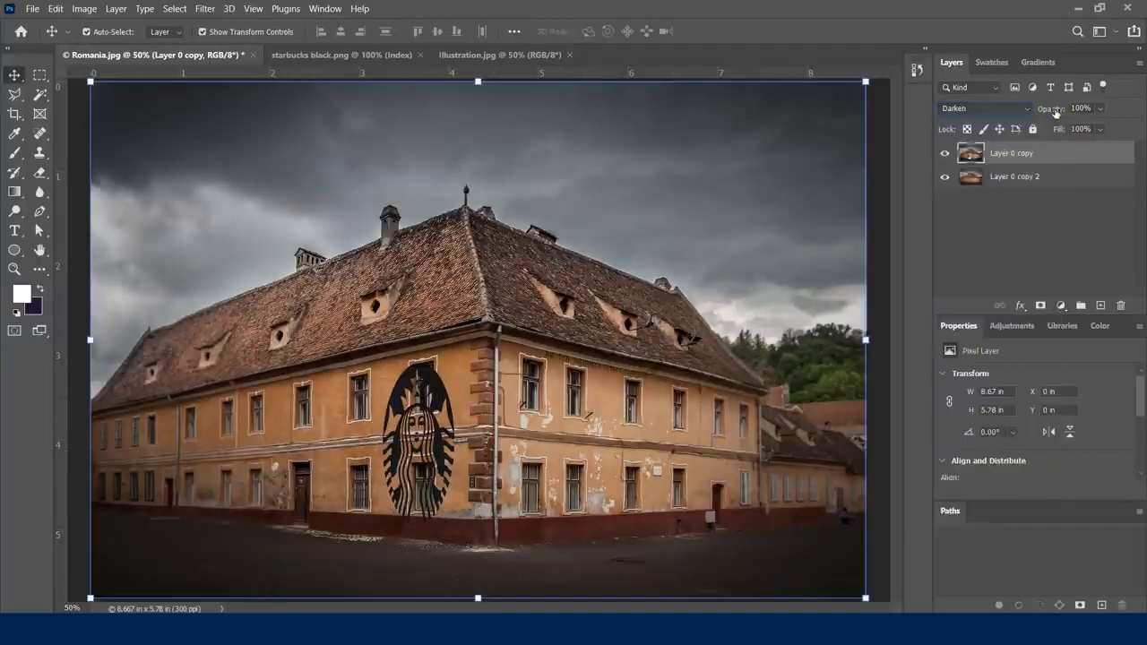
left_click_drag(1054, 109, 1038, 112)
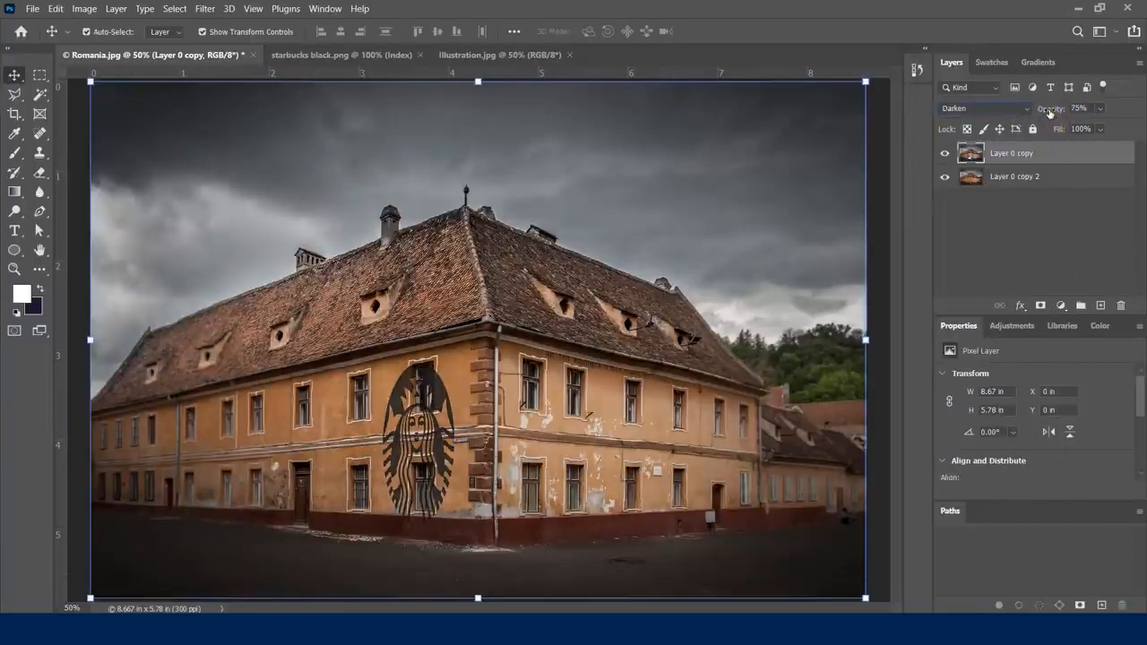
left_click_drag(1046, 111, 1055, 112)
left_click(1055, 111)
Step: Add a layer mask to Layer 0 copy and make black the foreground color for masking
left_click(426, 392)
scroll(426, 392, "up", 3)
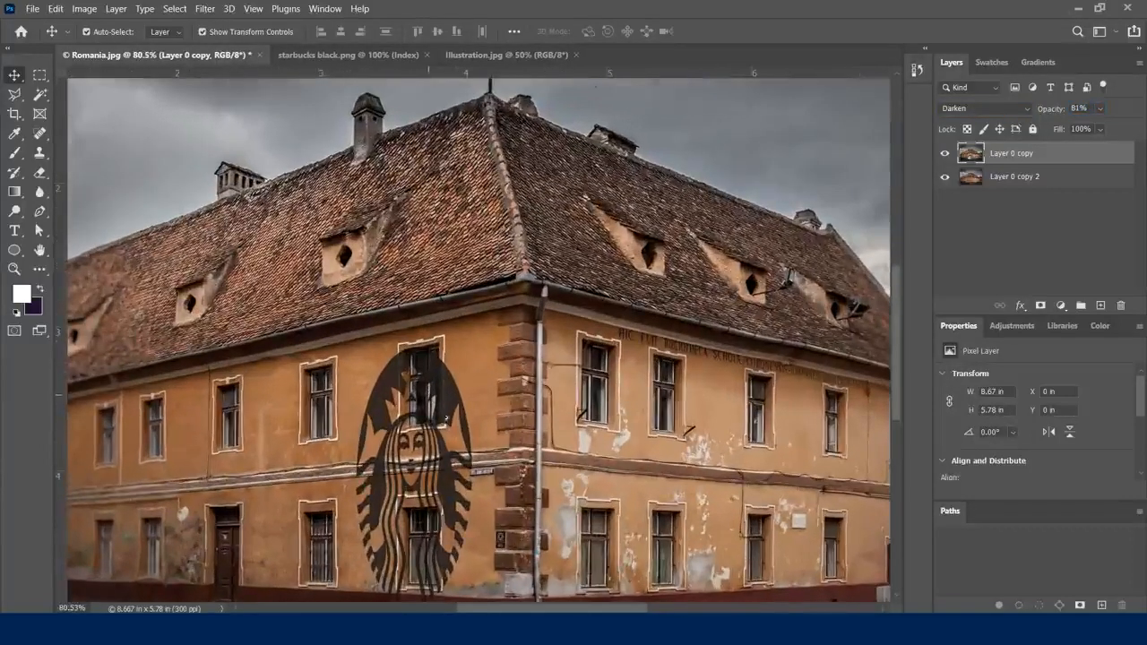
scroll(464, 430, "down", 2)
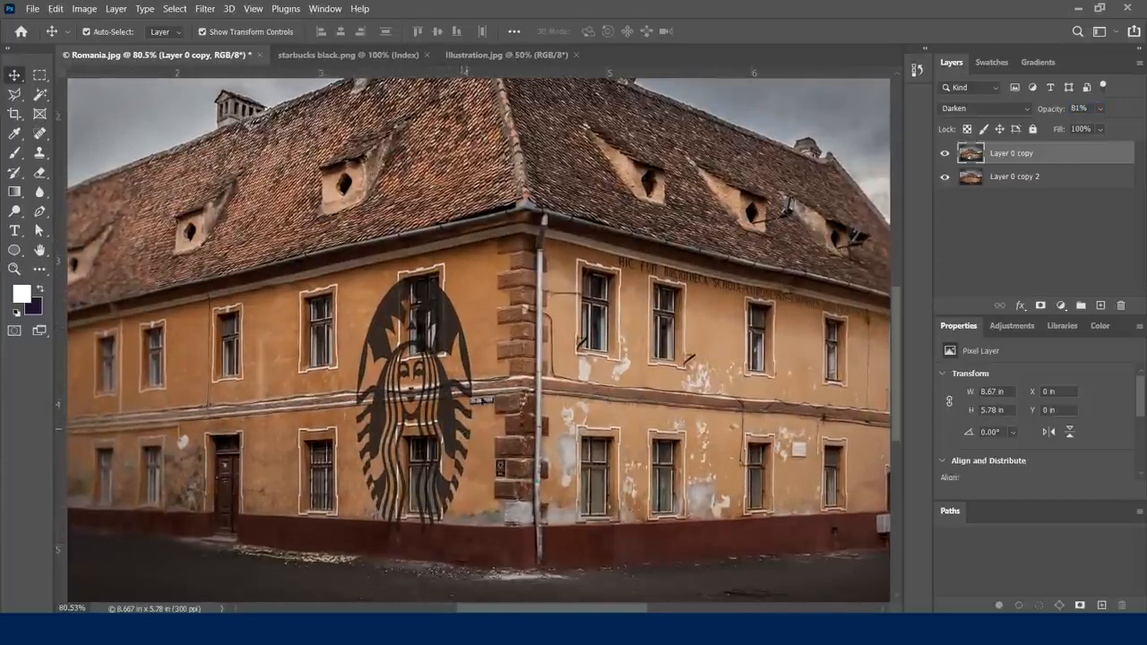
scroll(478, 337, "down", 1)
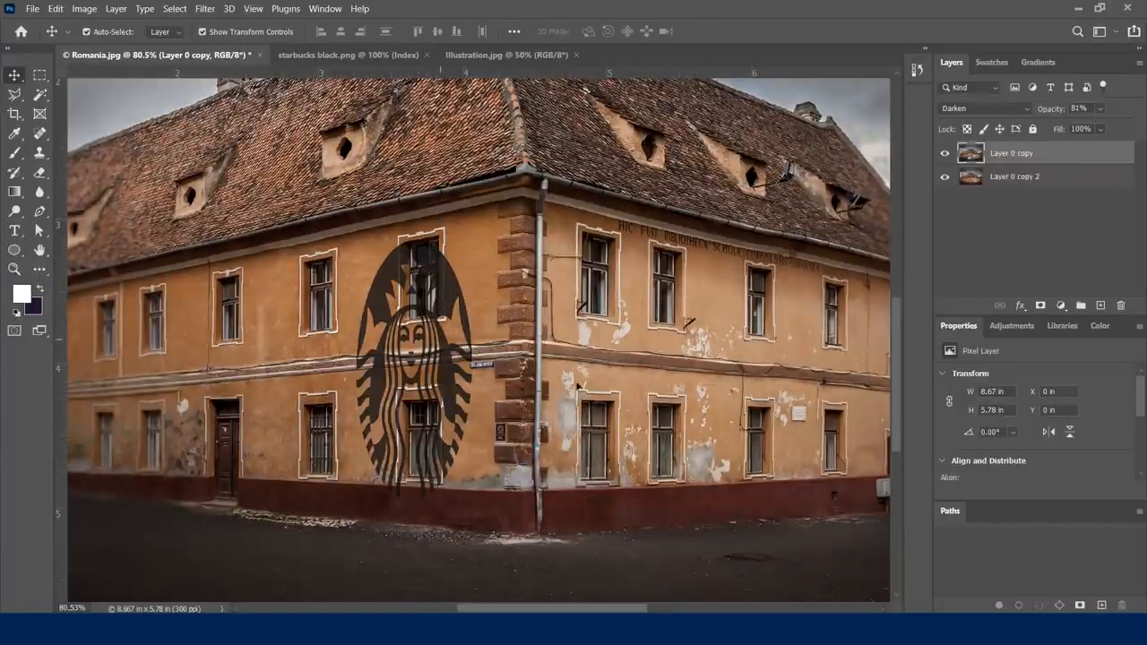
left_click(1041, 305)
key("l")
key("x")
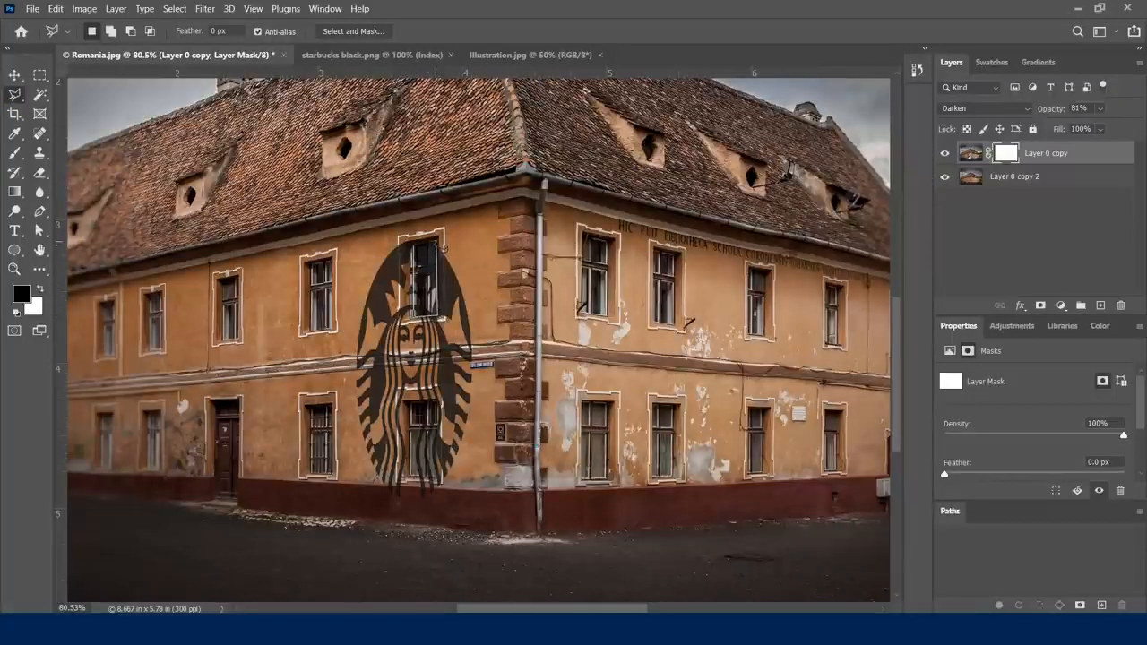
Step: Outline the upper window behind the logo with the Polygonal Lasso, paint it black on the mask, and deselect
left_click(414, 245)
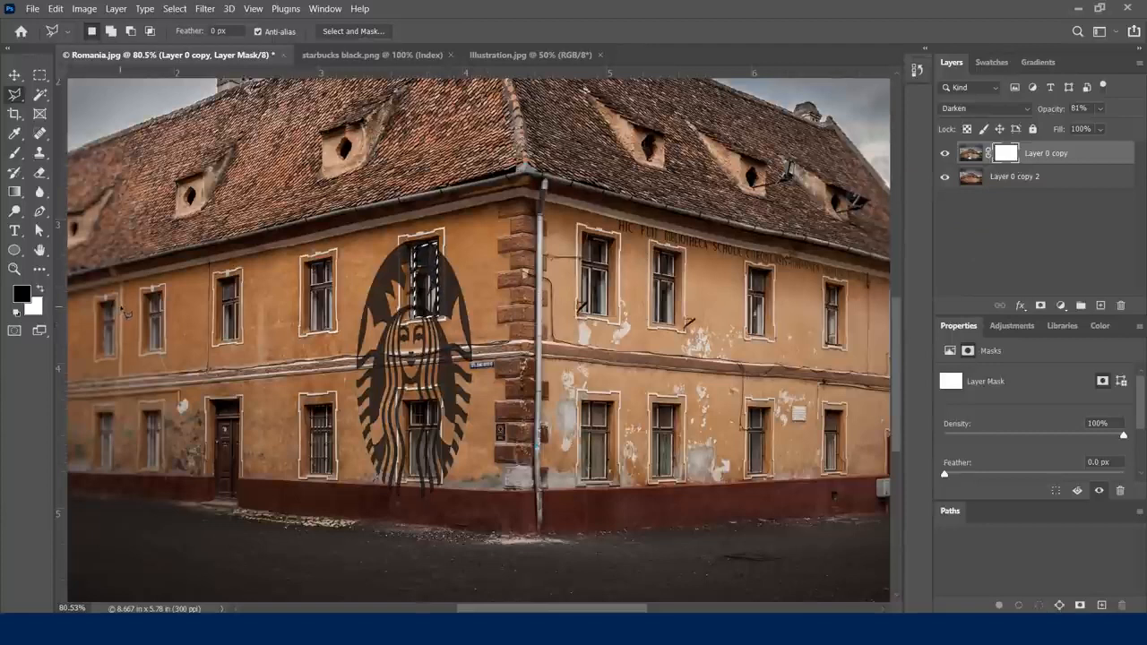
key("b")
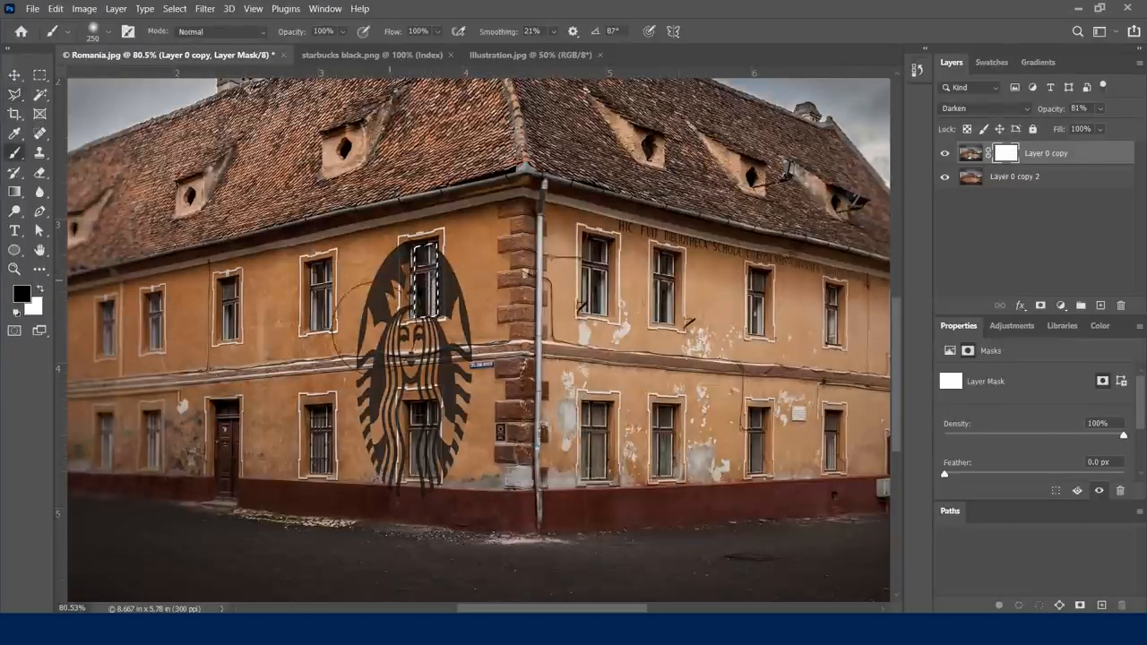
left_click_drag(426, 256, 421, 313)
key("ctrl+d")
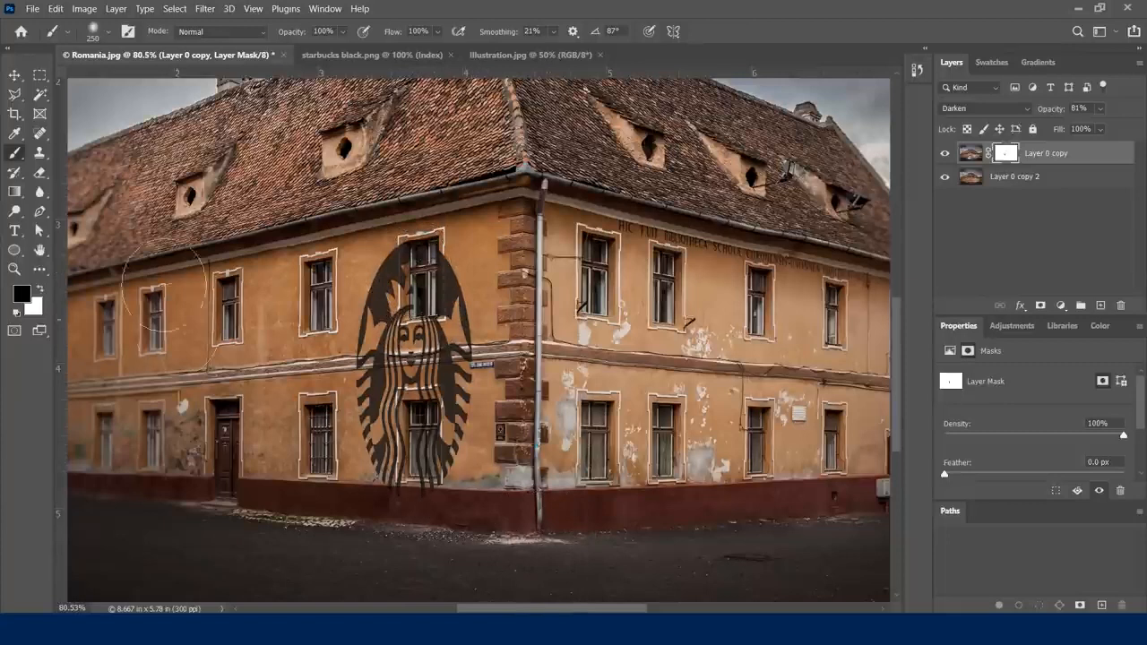
Step: Outline the lower window behind the logo with the Polygonal Lasso, paint it black on the mask, and deselect
left_click(14, 95)
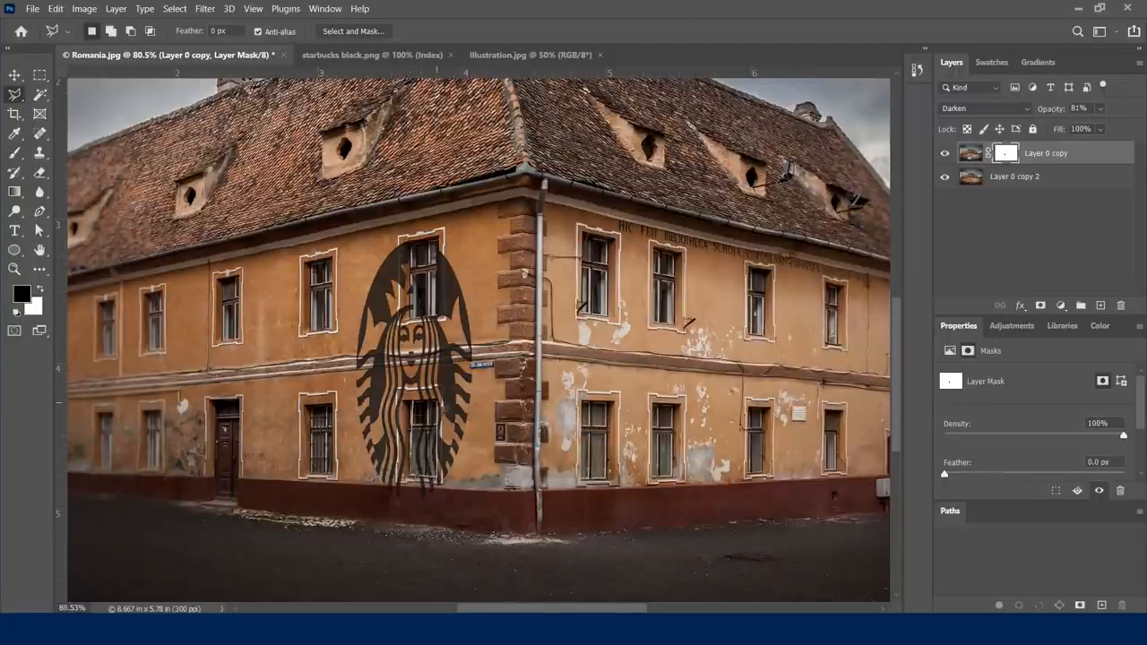
left_click(415, 402)
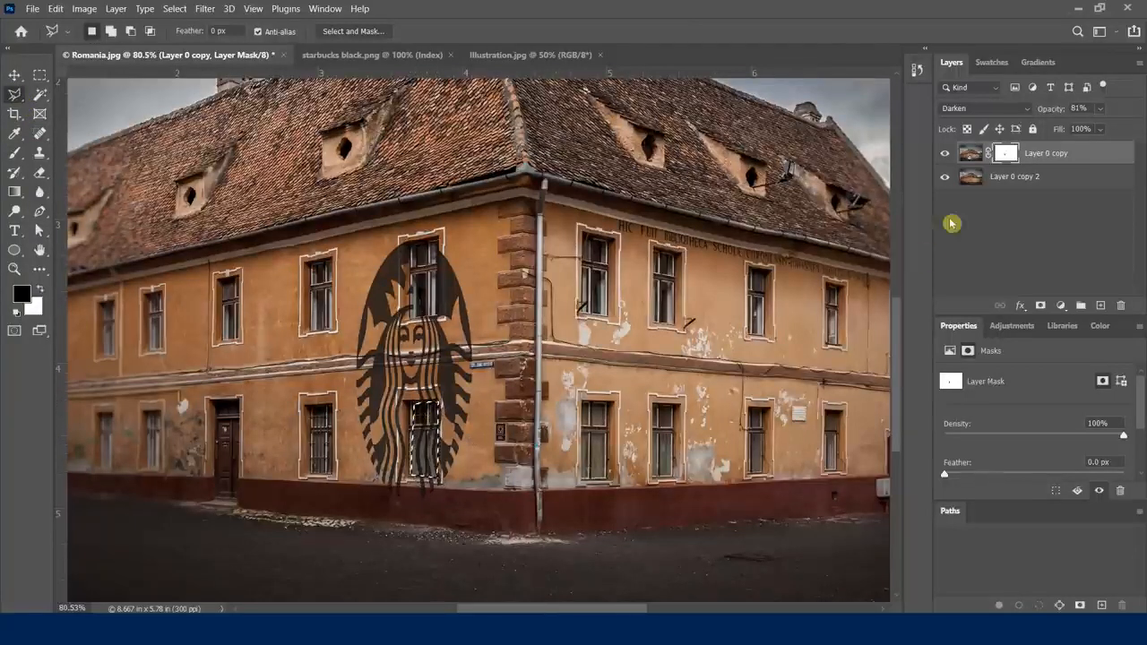
key("b")
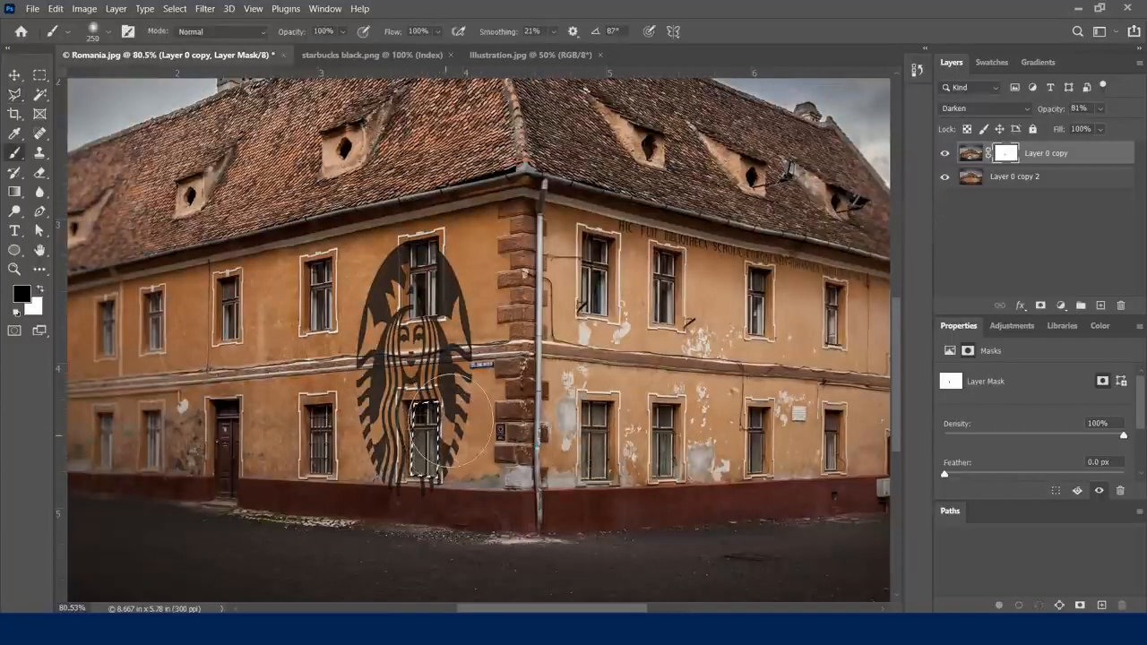
key("ctrl+d")
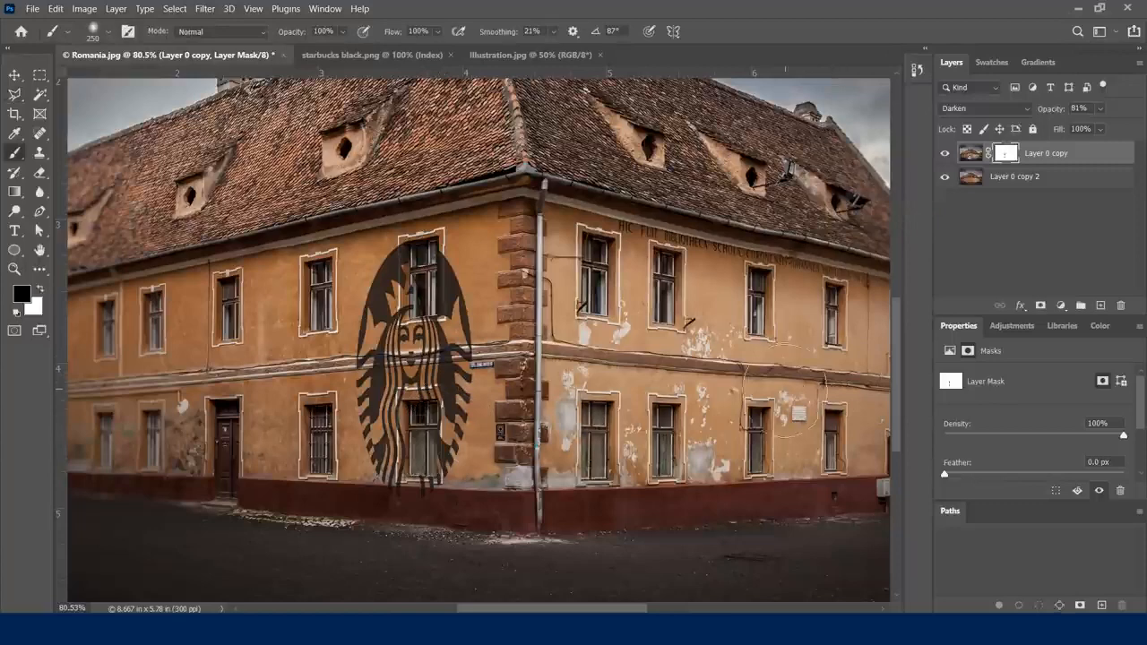
key("ctrl+0")
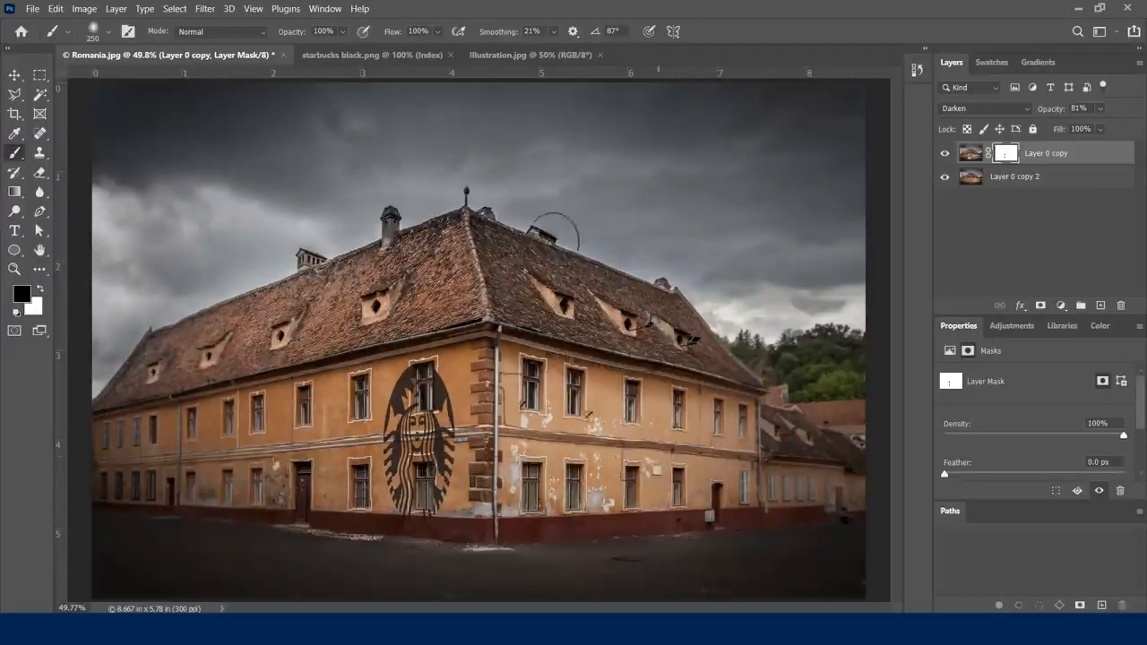
left_click(206, 9)
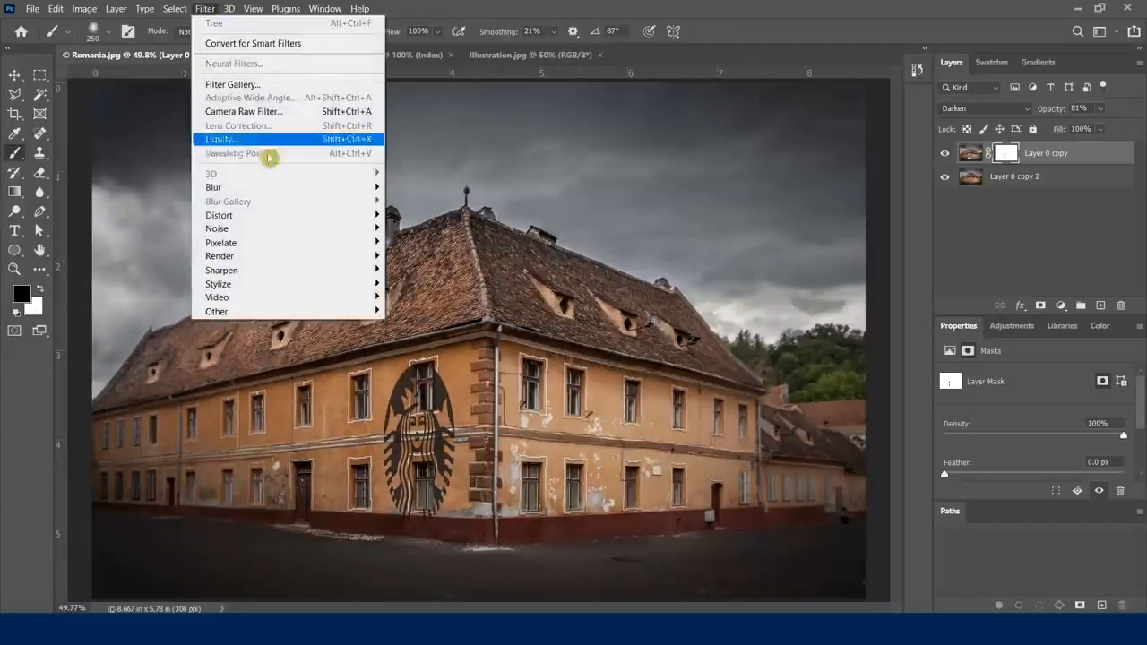
left_click(762, 27)
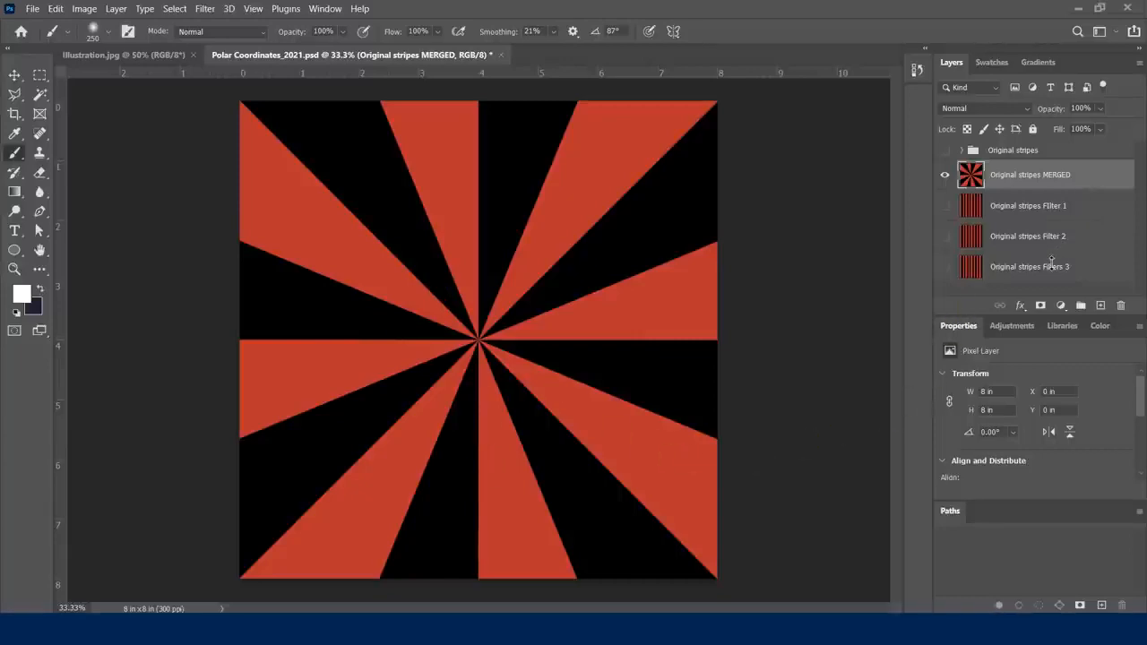
Step: In Polar Coordinates_2021.psd, hide the Original stripes MERGED layer and show the Original stripes group instead
left_click(945, 175)
left_click(945, 206)
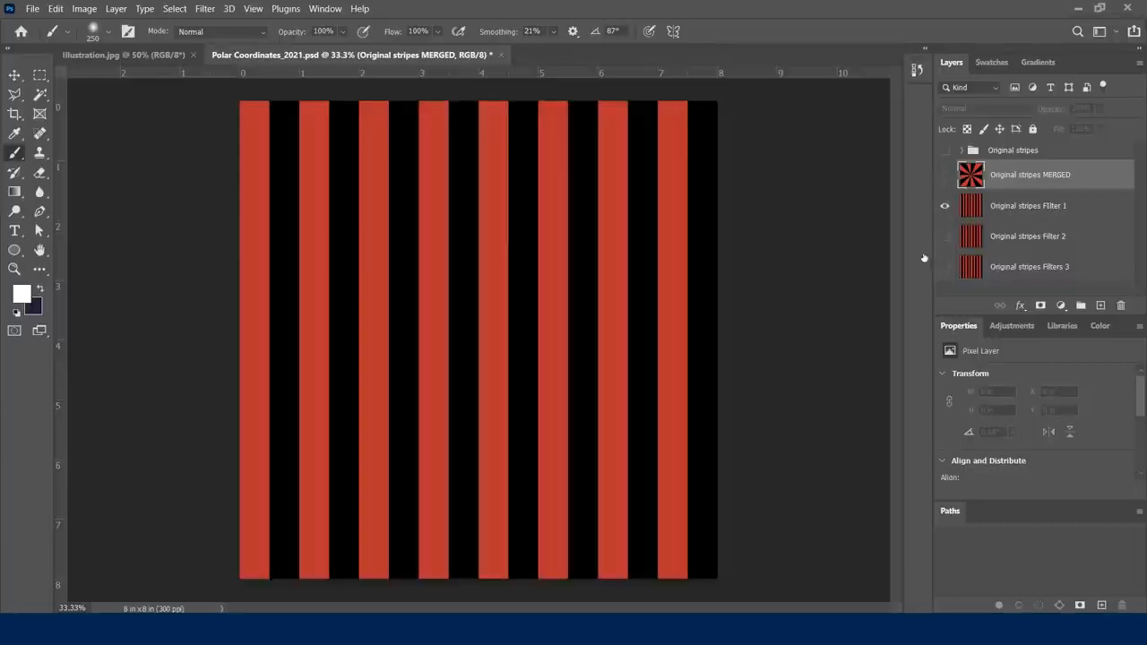
left_click(944, 206)
left_click(944, 152)
Step: Examine the rectangle layers that make up the Original stripes group, and collapse the group again
left_click(962, 150)
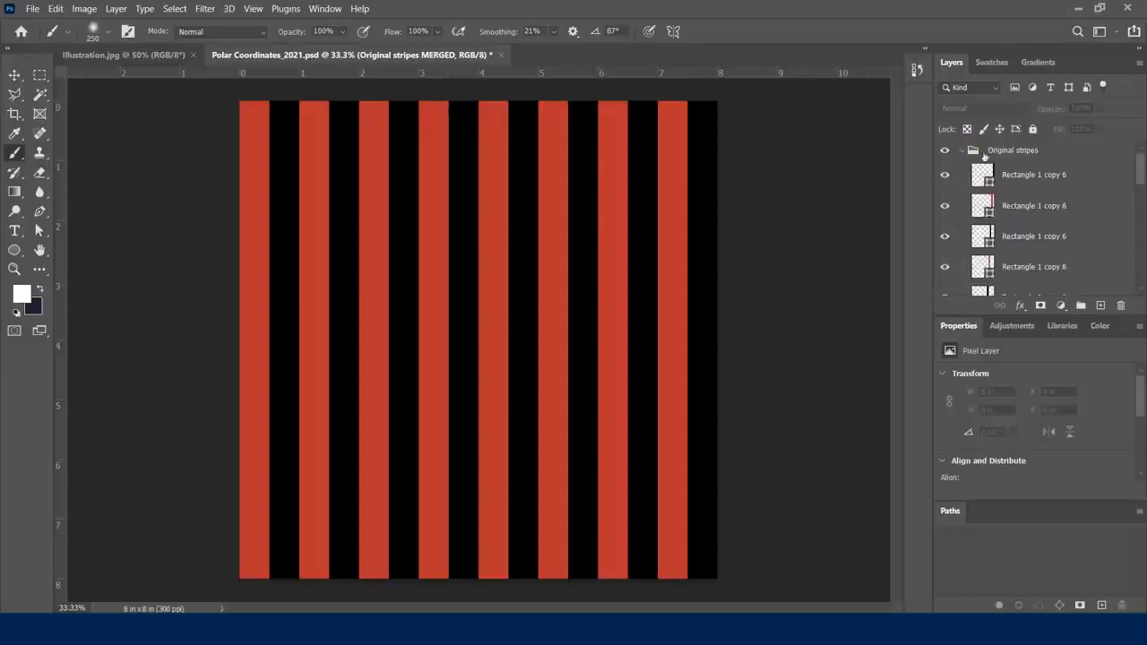
left_click_drag(1142, 177, 1143, 144)
left_click(960, 152)
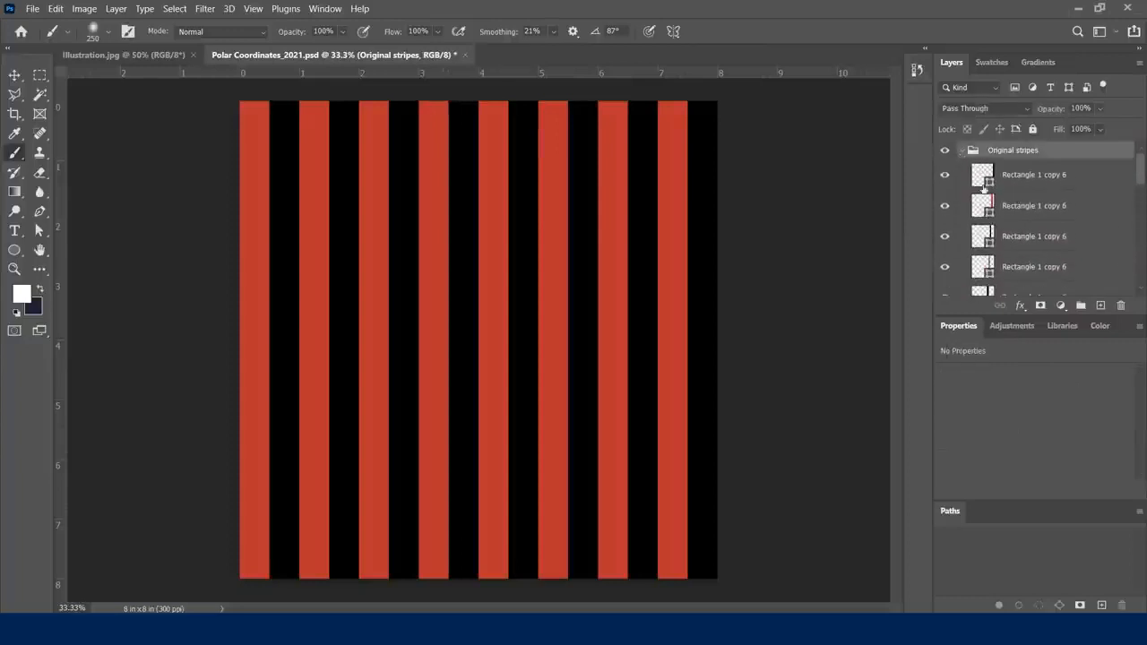
left_click(962, 150)
Step: Check the Merge Group option for the Original stripes group and compare the group with the Original stripes Filter 1 layer
right_click(1008, 154)
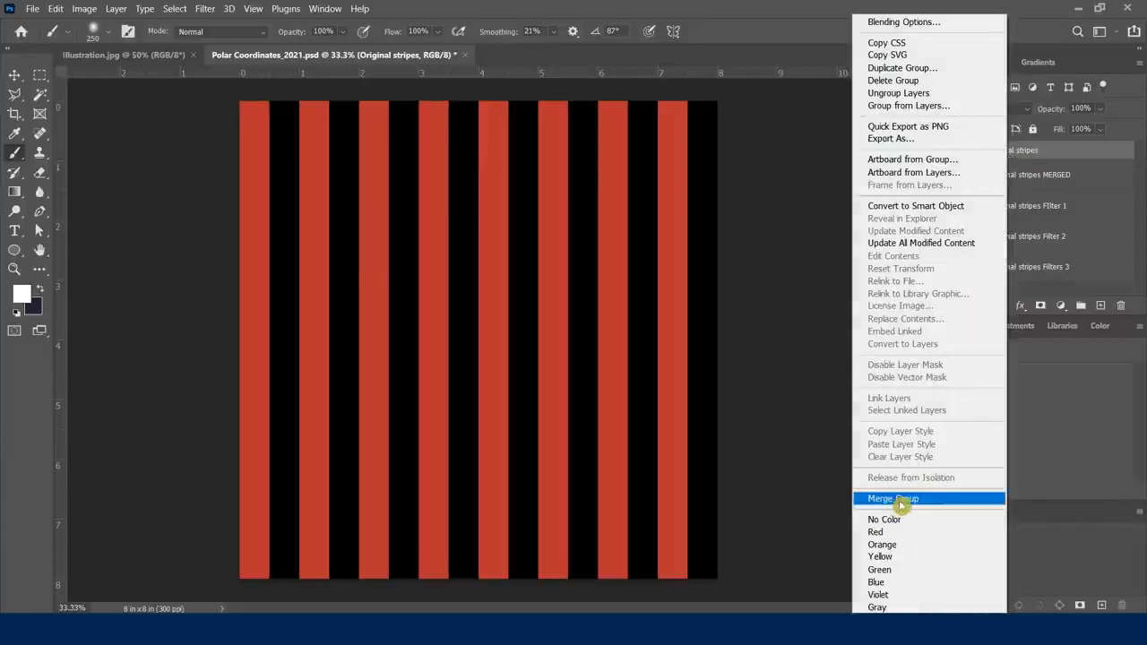
left_click(1055, 154)
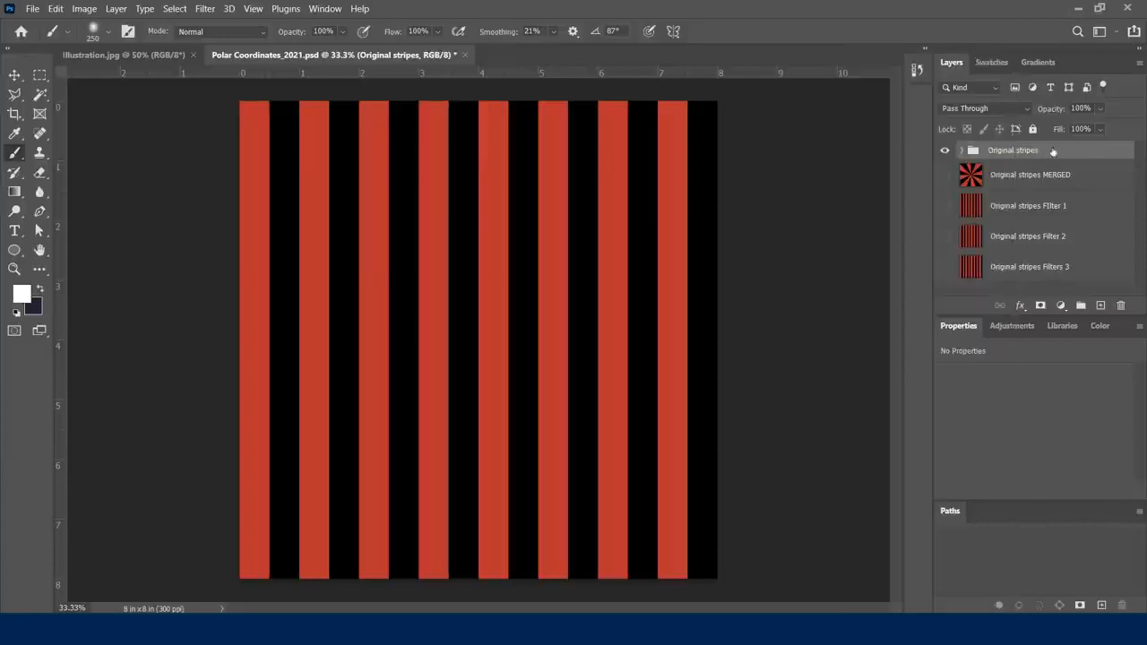
left_click(1002, 207)
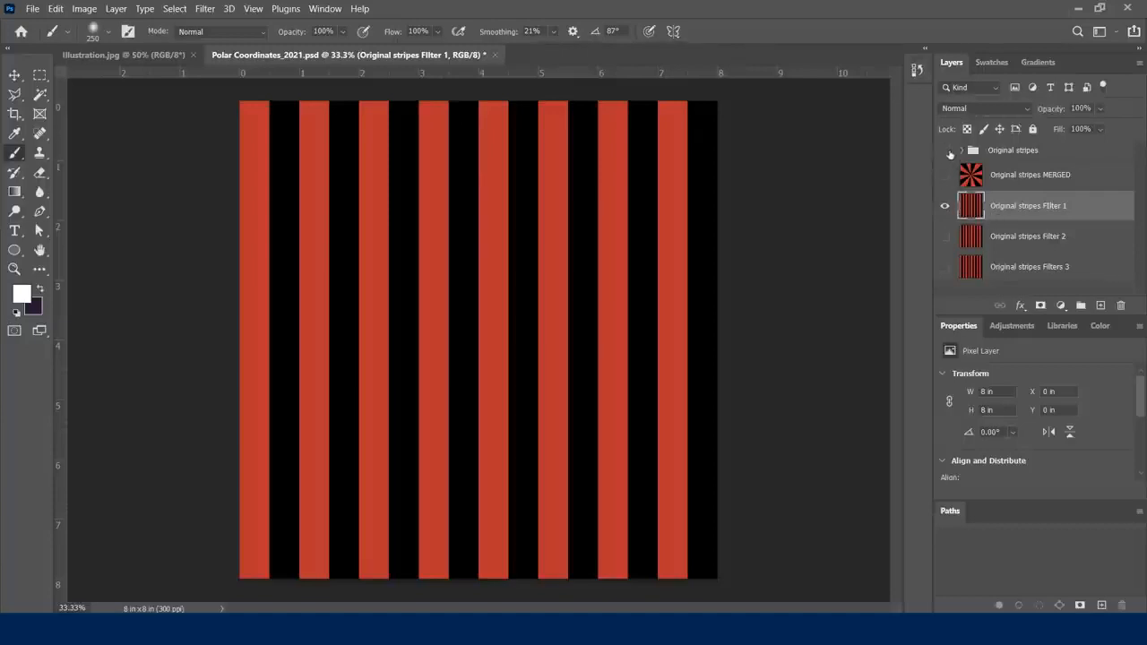
left_click(945, 207)
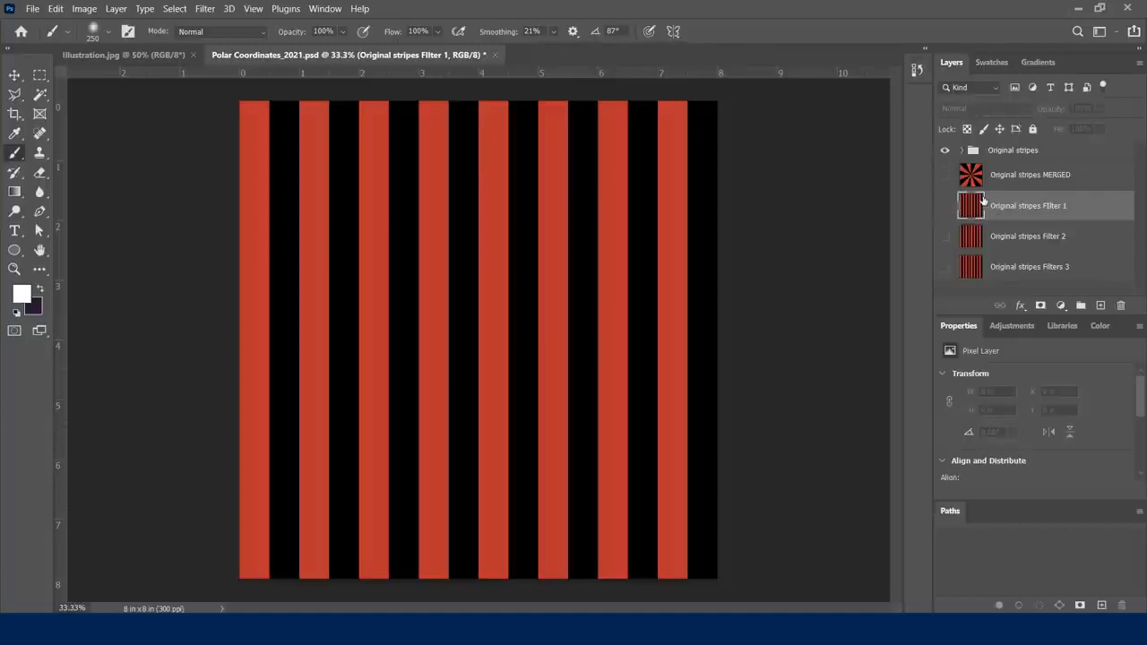
Step: Expand the Original stripes group and show the grid over the canvas
left_click(1006, 152)
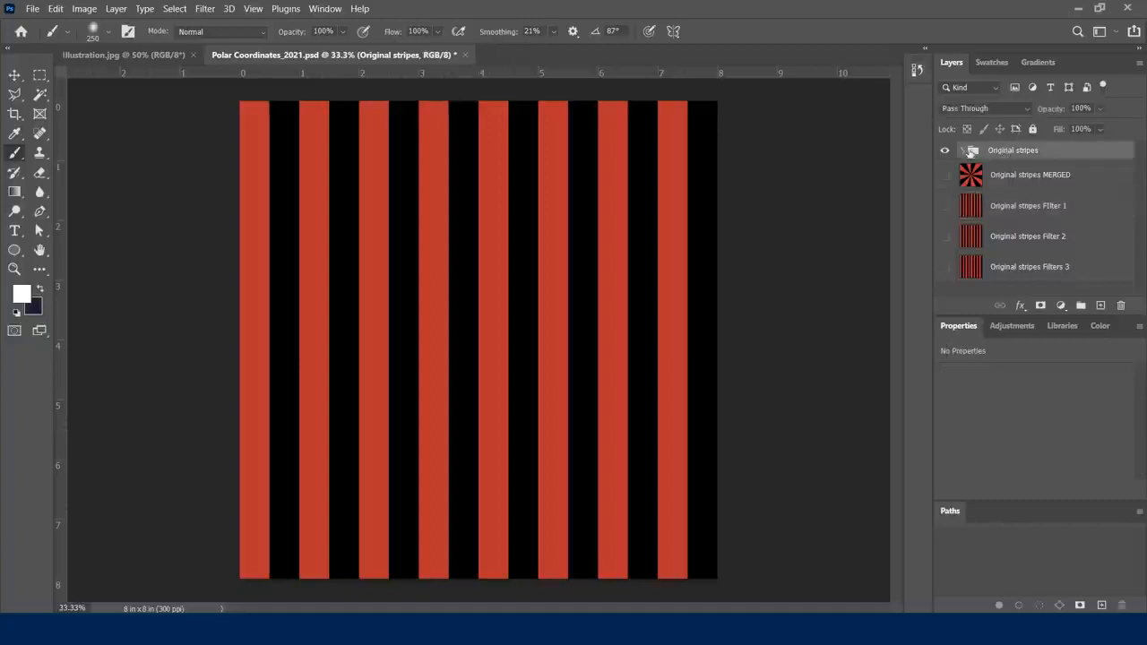
left_click(962, 151)
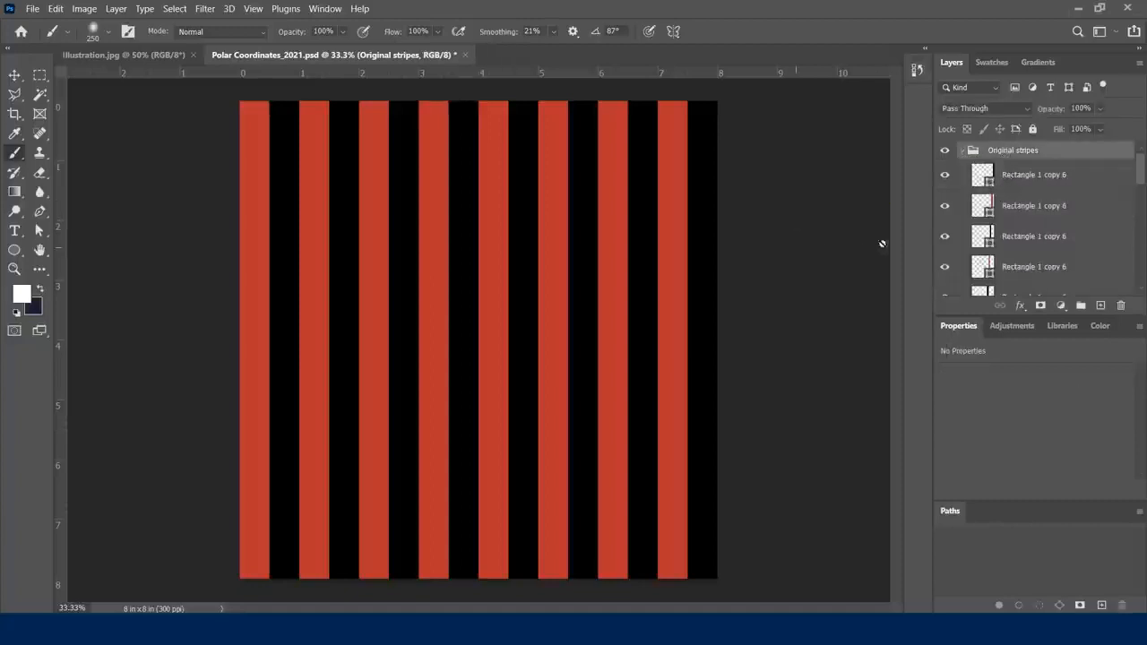
left_click(252, 10)
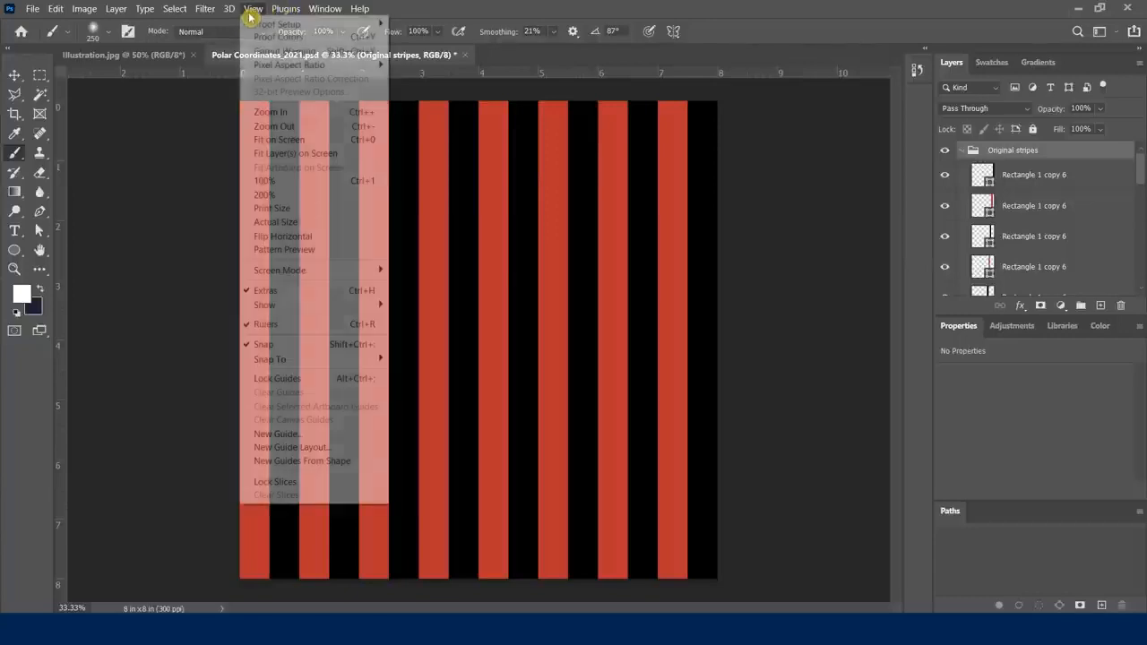
mouse_move(295, 306)
left_click(431, 321)
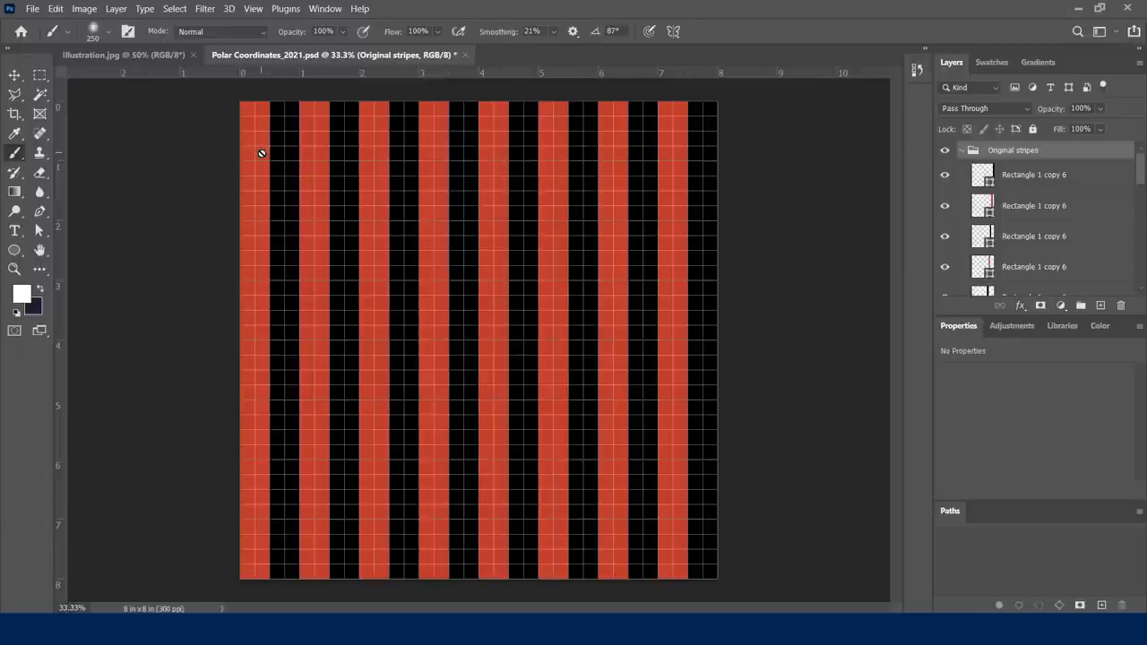
Step: Check which elements the document snaps to, including Grid, without changing any option
left_click(252, 10)
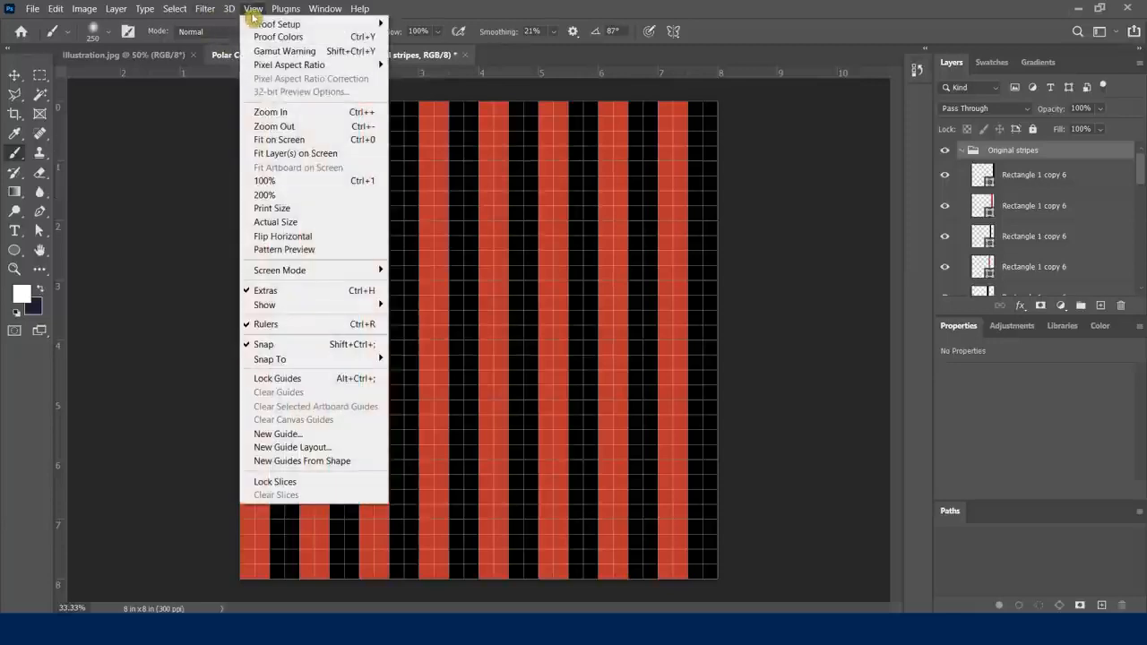
mouse_move(290, 362)
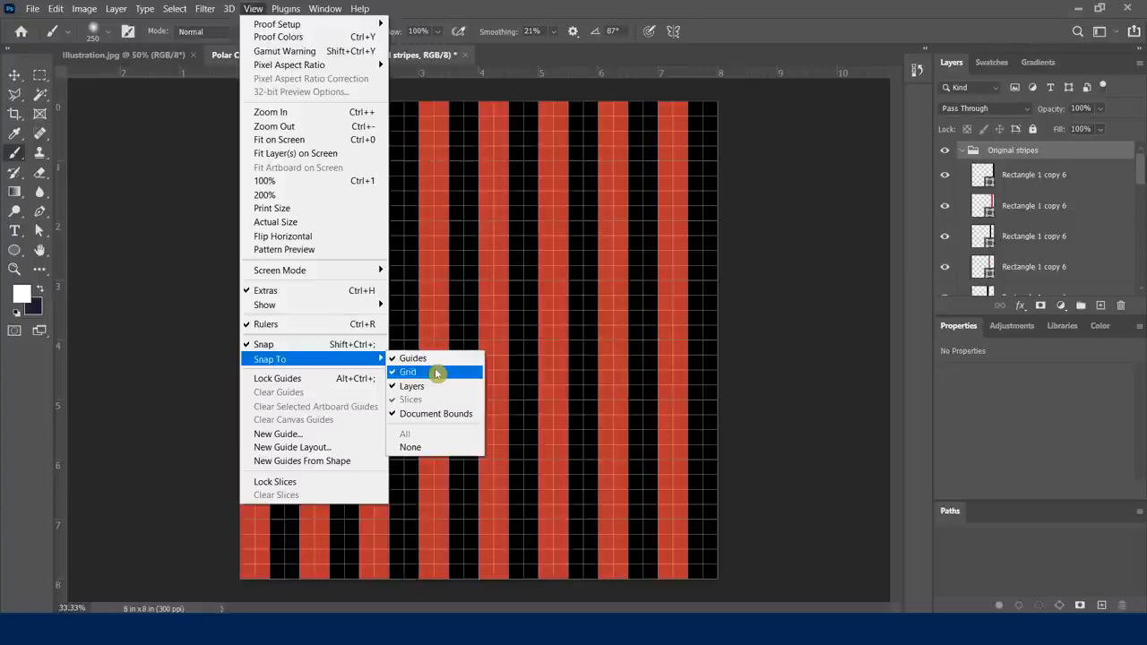
left_click(733, 30)
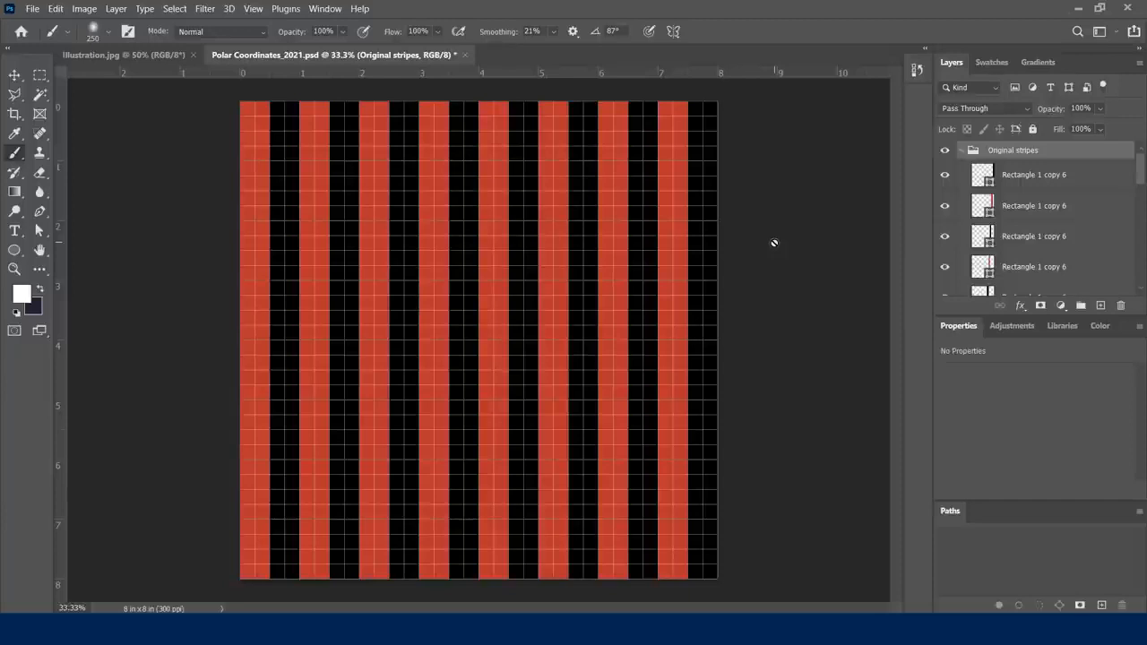
Step: Collapse and hide the Original stripes group, preview the Original stripes MERGED layer, and leave only Original stripes Filter 1 shown
left_click(963, 149)
left_click(946, 151)
left_click(949, 175)
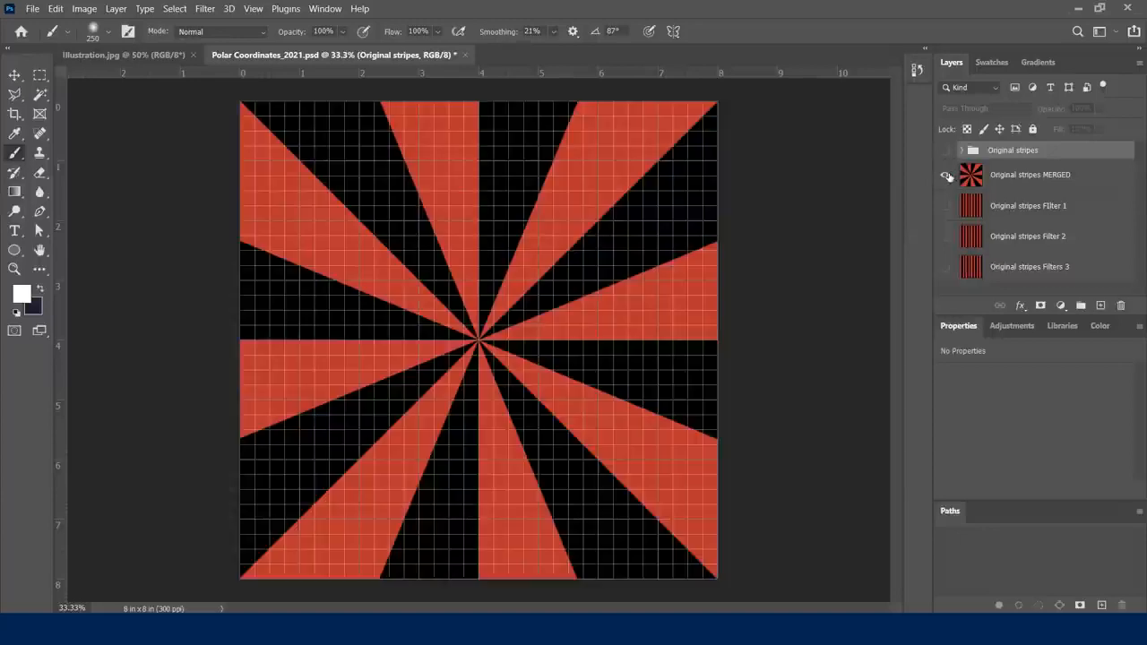
left_click(946, 152)
left_click(945, 152)
left_click(946, 175)
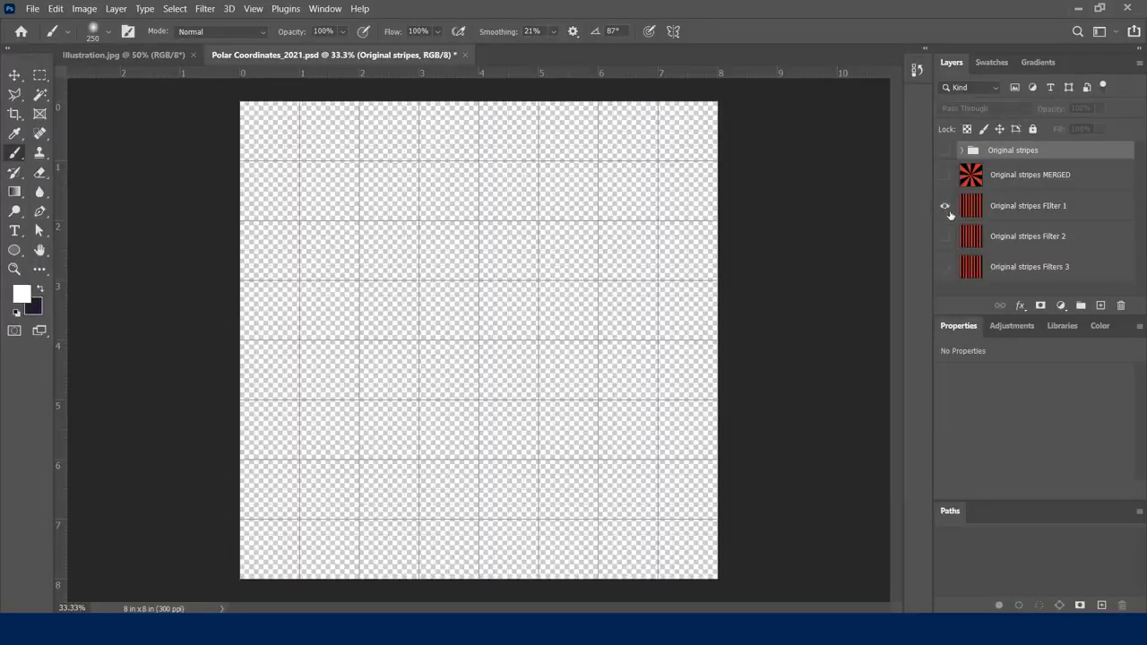
left_click(946, 206)
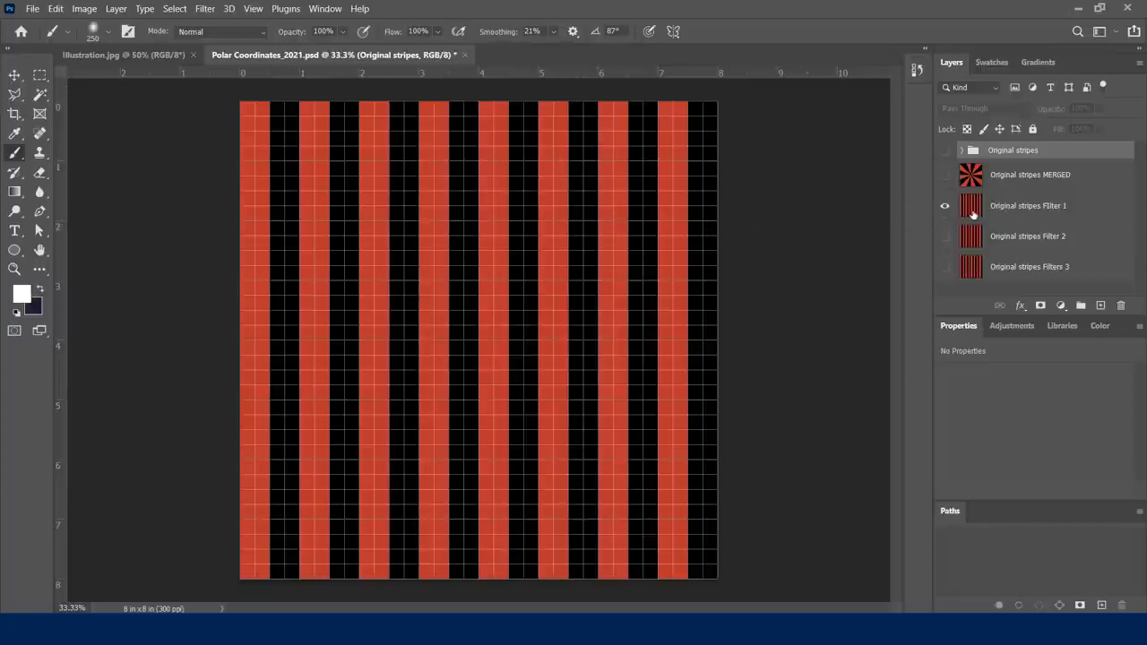
Step: Turn off the grid display over the stripes
left_click(252, 11)
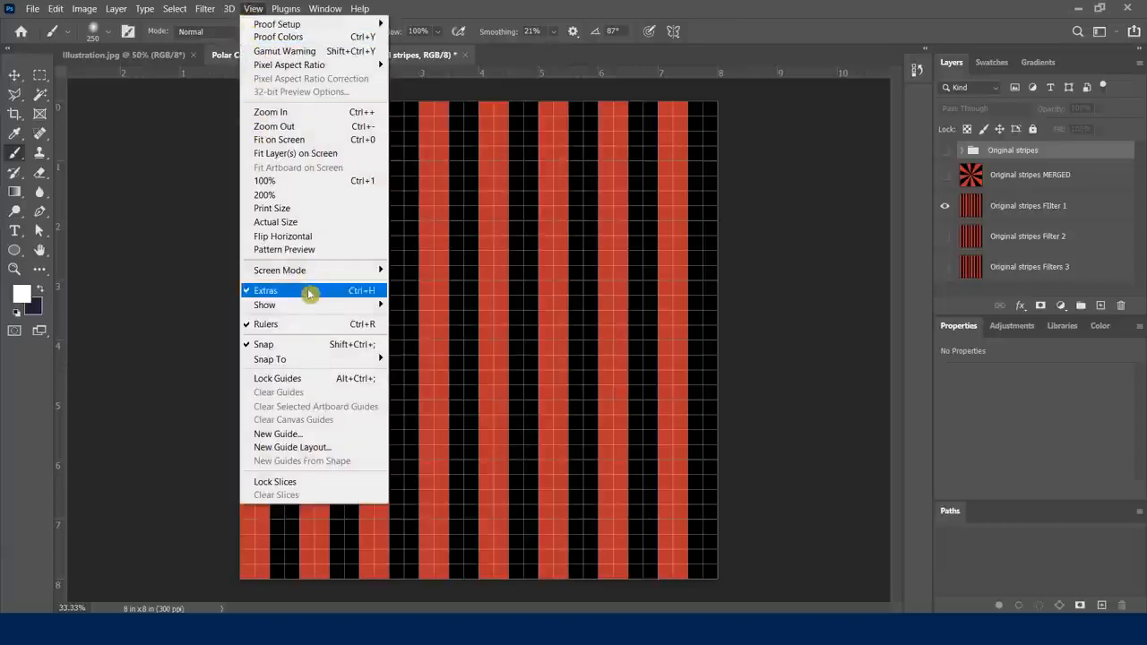
mouse_move(315, 306)
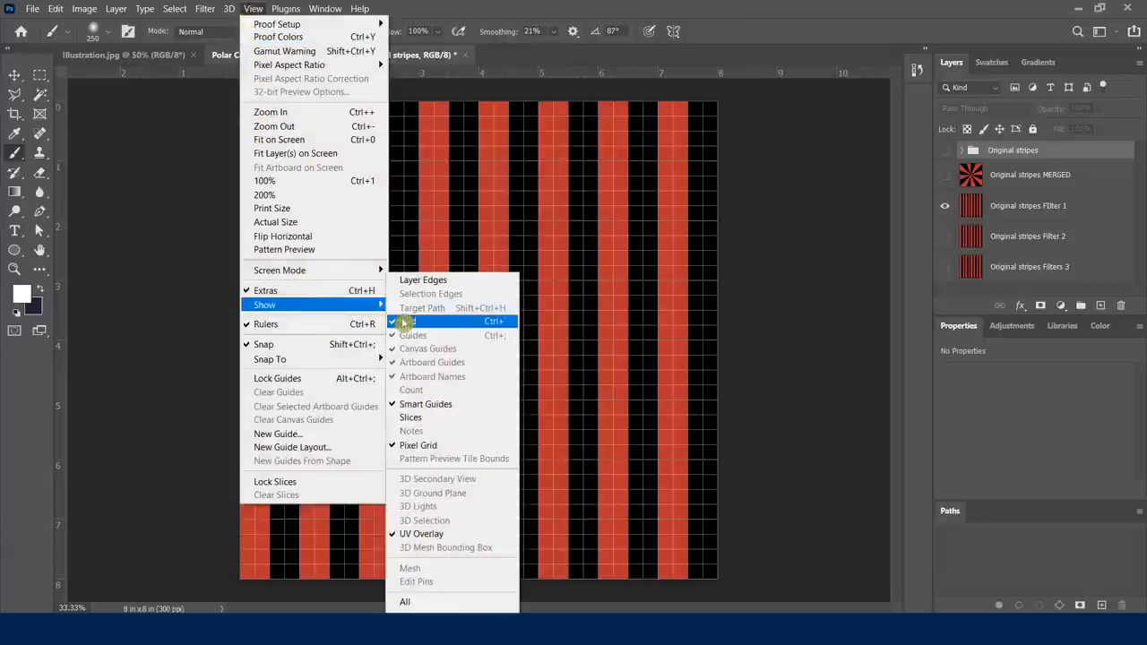
left_click(489, 321)
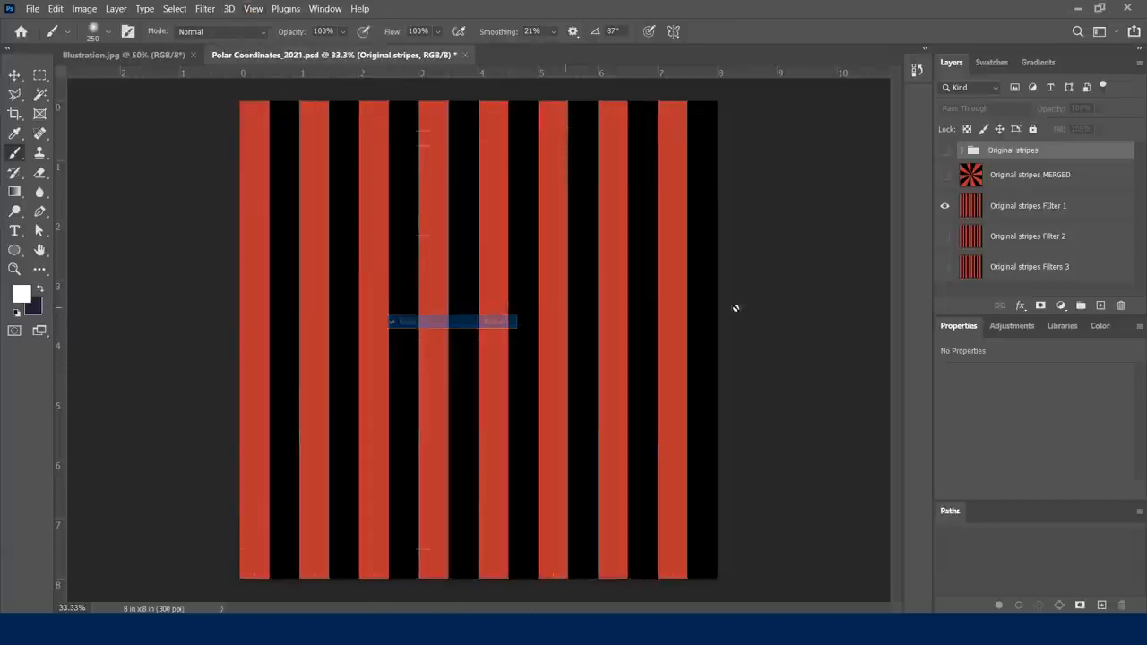
Step: Convert the Original stripes Filter 1 layer to a smart object
left_click(1013, 209)
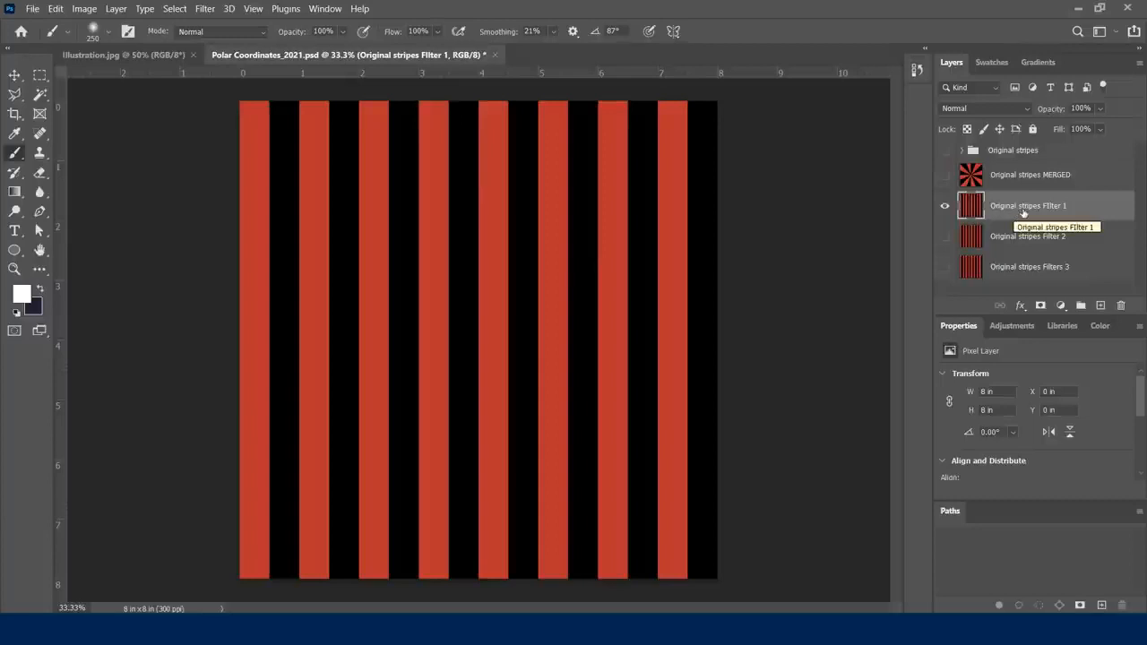
right_click(1024, 212)
left_click(908, 195)
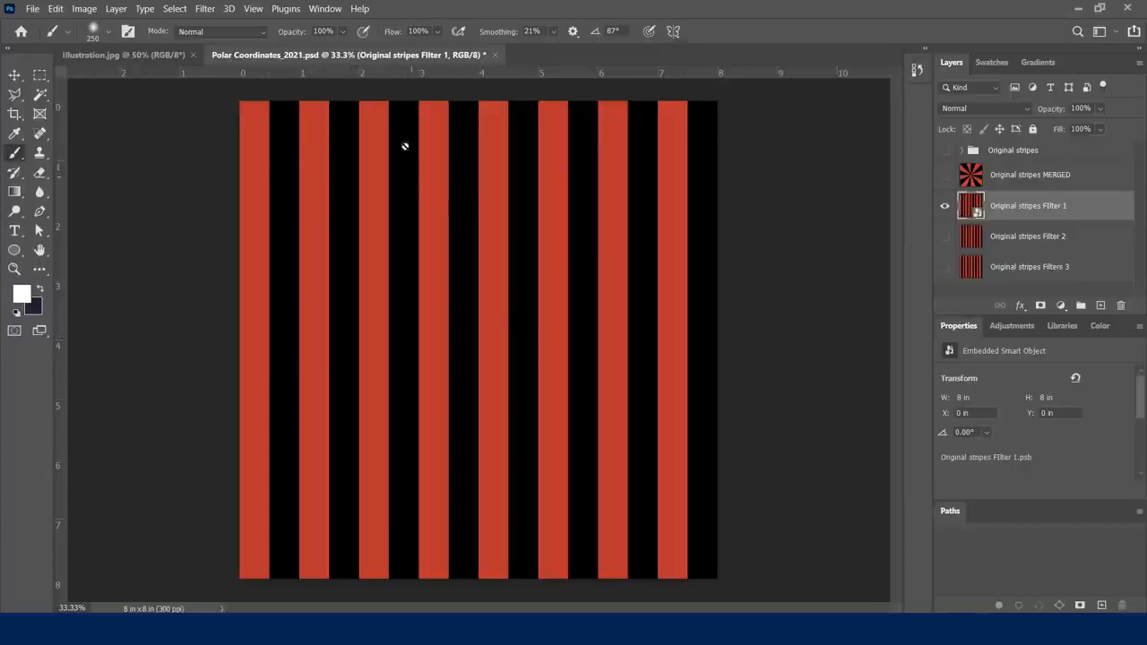
Step: Apply the Polar Coordinates distortion to Original stripes Filter 1 with Rectangular to Polar, checking the preview at different zoom levels
left_click(205, 9)
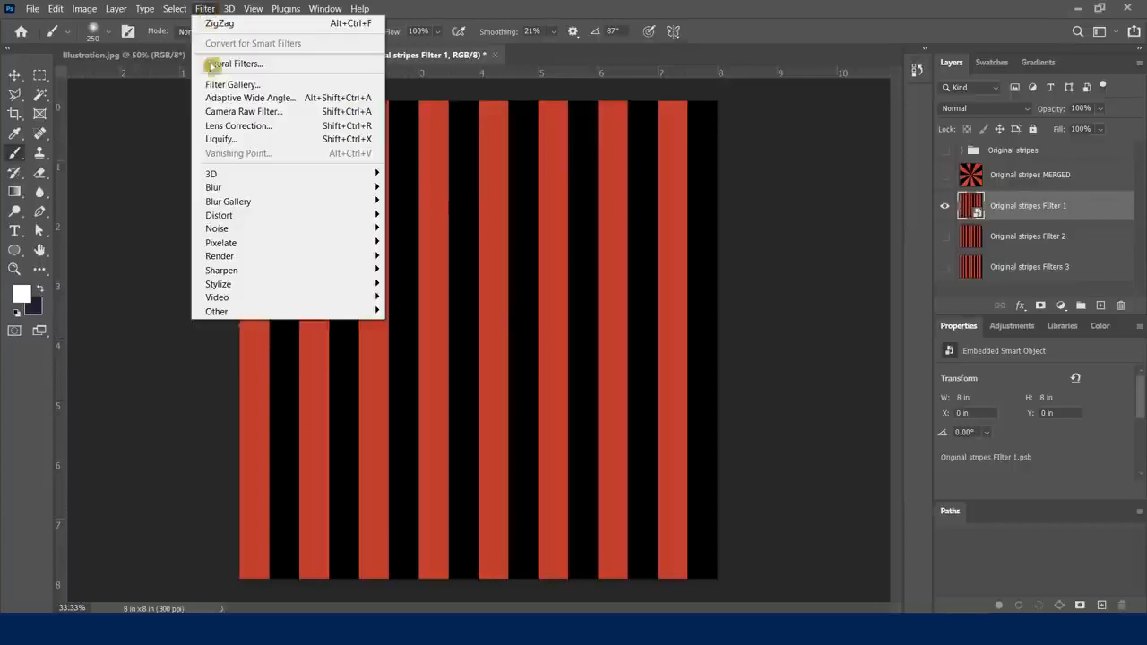
mouse_move(308, 215)
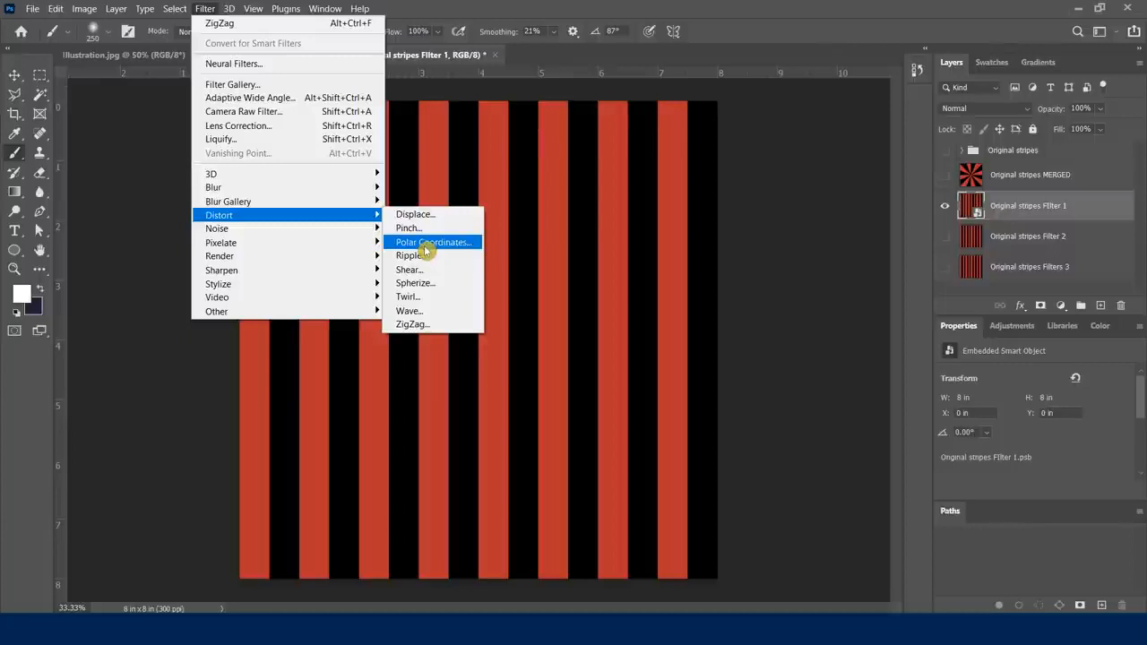
left_click(414, 249)
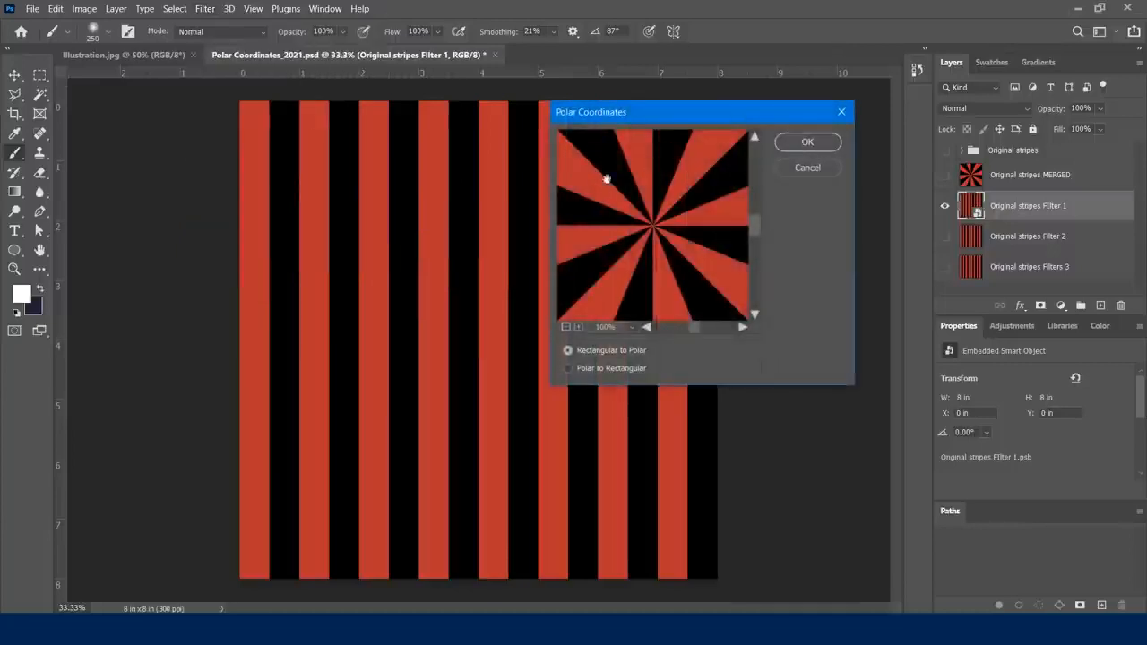
left_click(647, 328)
left_click_drag(702, 329, 552, 328)
left_click(567, 327)
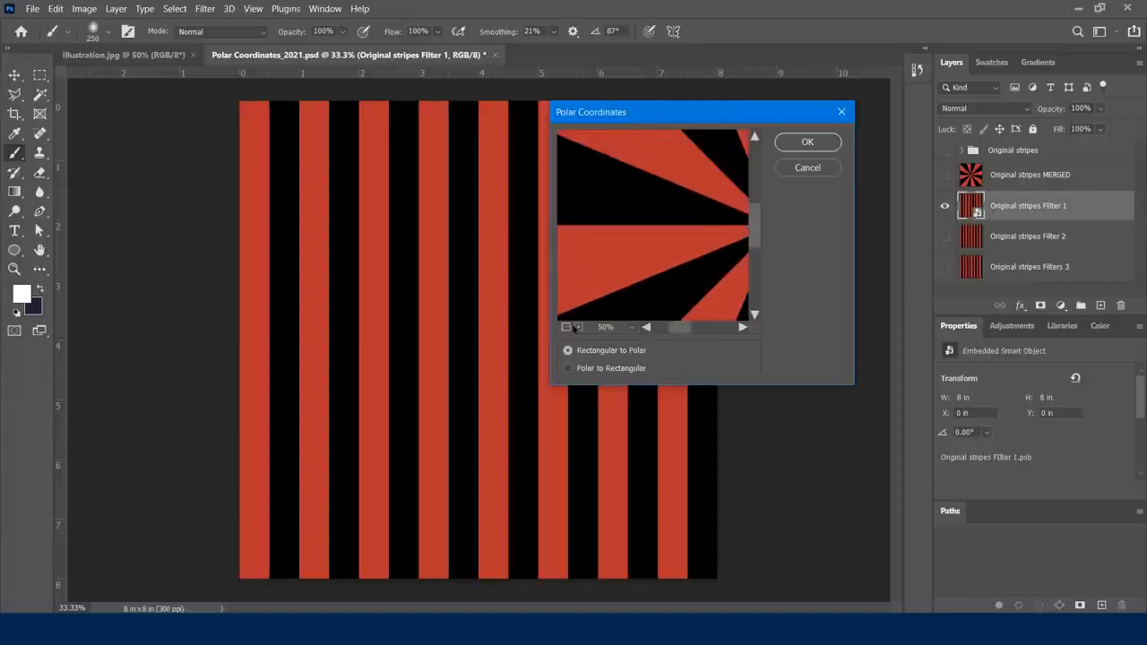
left_click(579, 327)
left_click(579, 327)
left_click(566, 328)
left_click(565, 328)
left_click(566, 327)
left_click(811, 144)
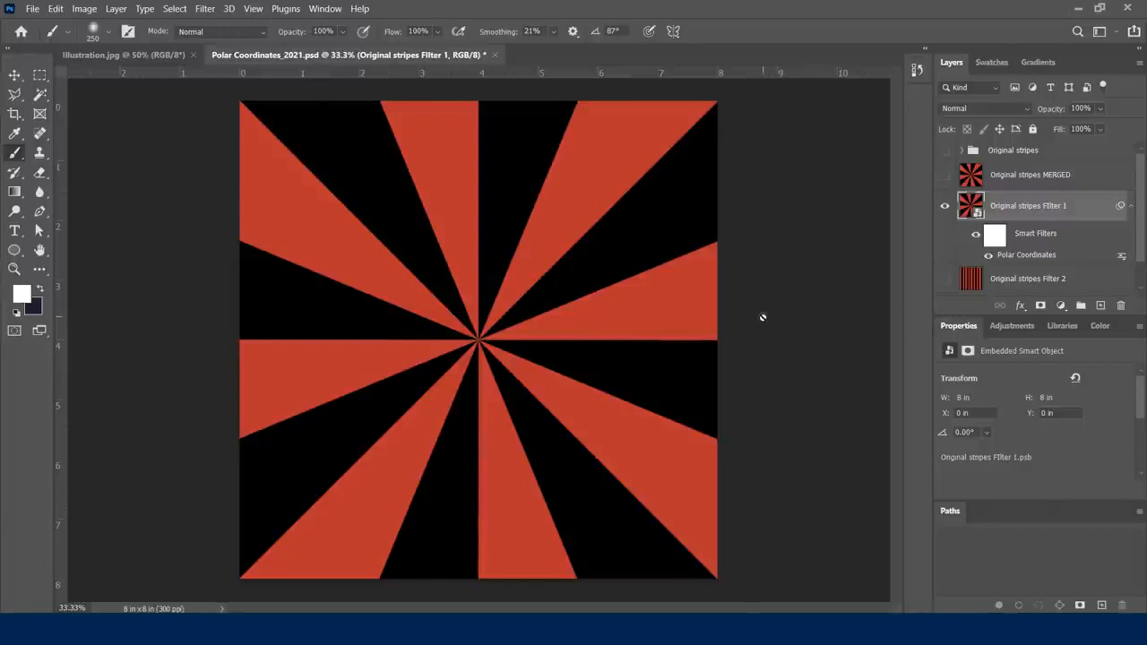
Step: Compare the layer with its smart filters off and on, and review the Polar Coordinates settings without changing them
left_click(976, 234)
left_click(976, 234)
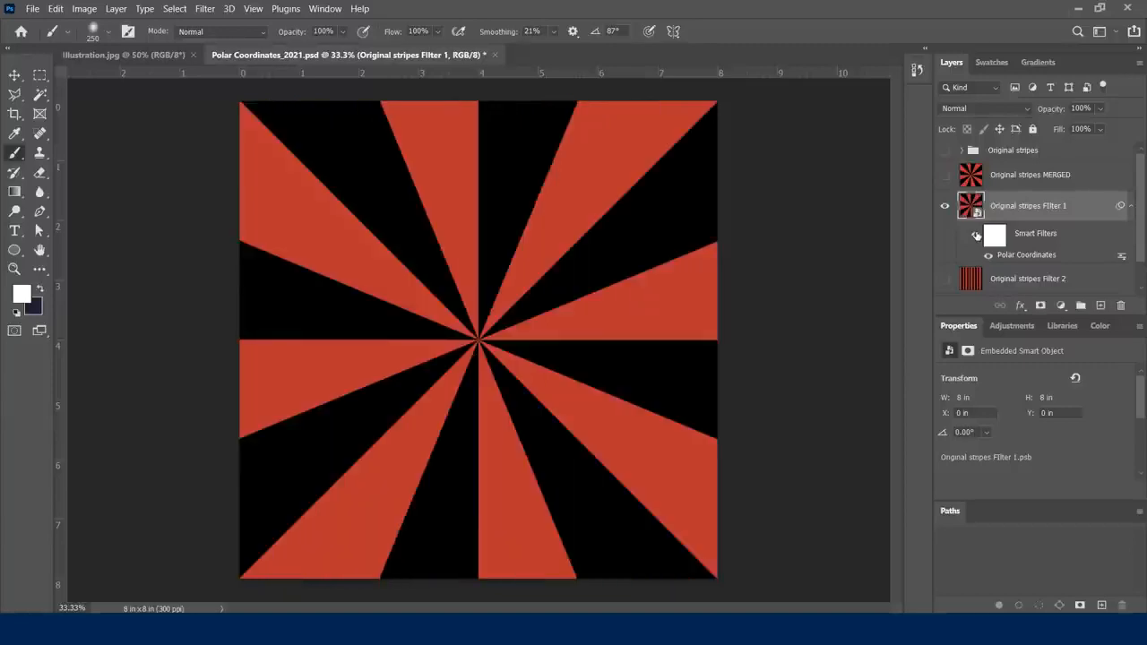
double_click(1021, 256)
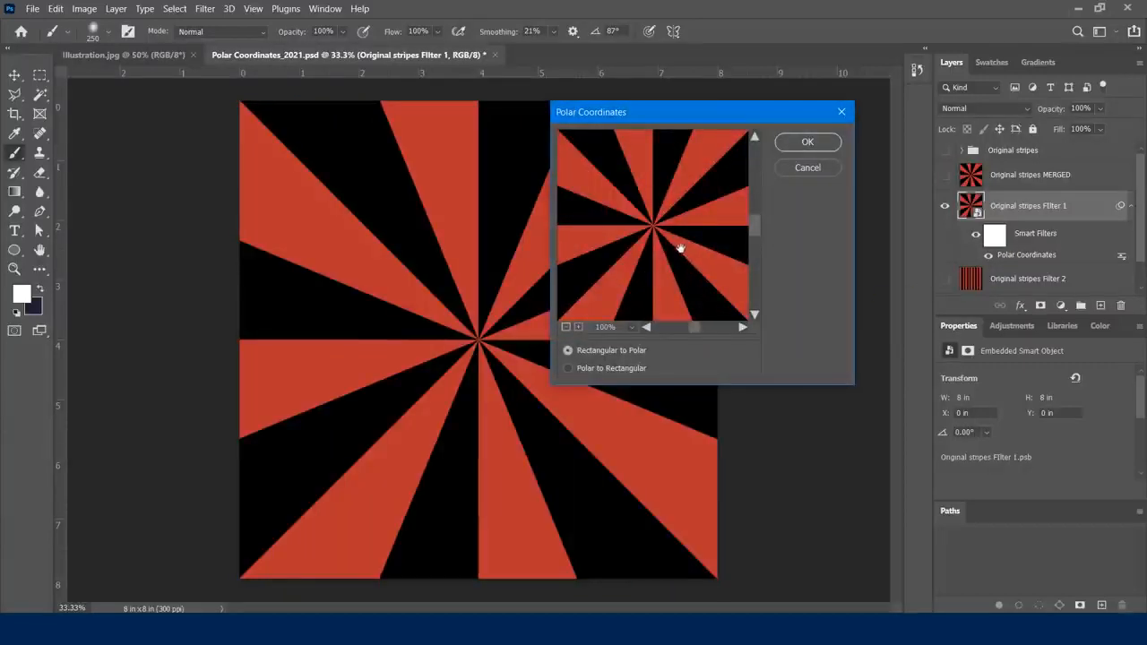
left_click(807, 169)
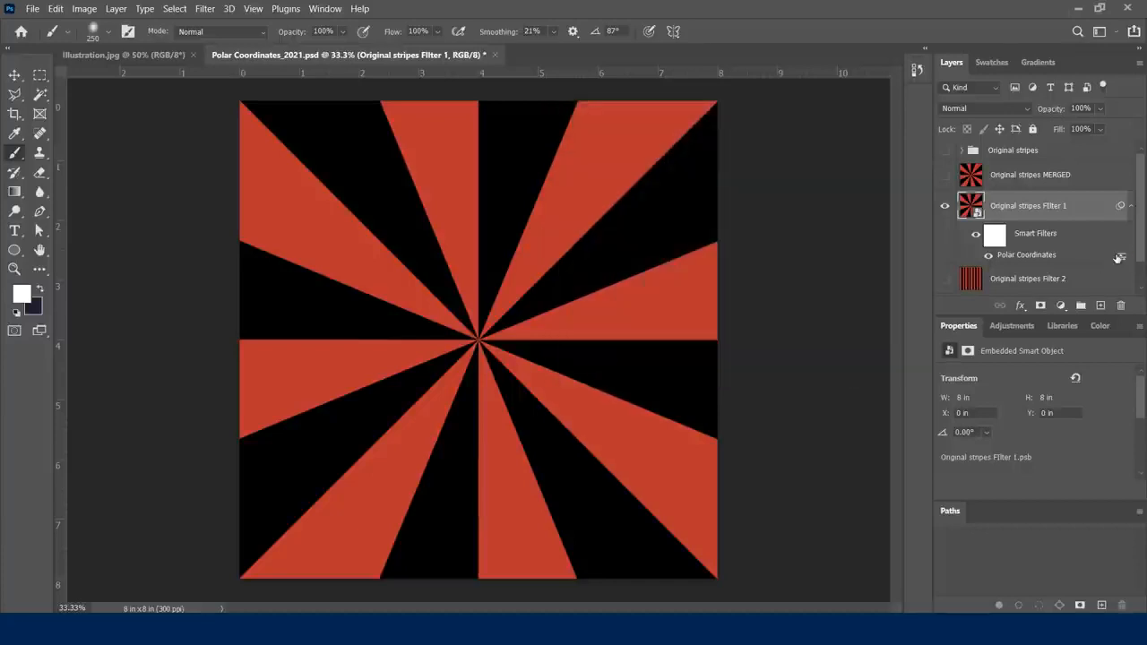
Step: Examine the blend modes offered in the Polar Coordinates filter's Blending Options, and leave them unchanged
double_click(1120, 259)
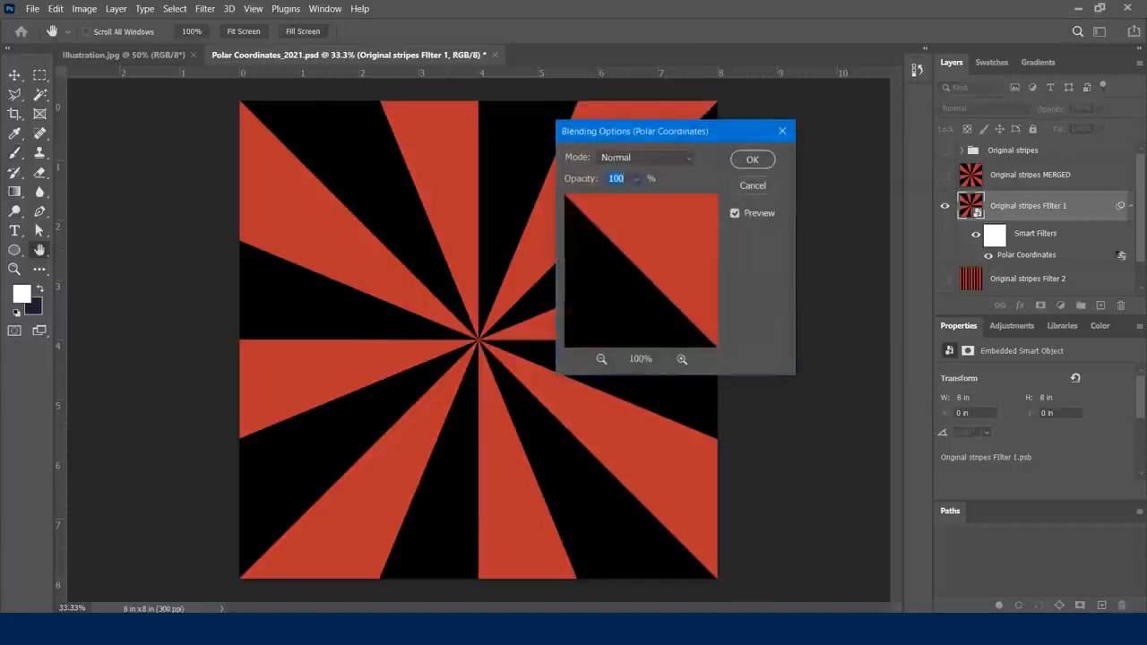
left_click(645, 156)
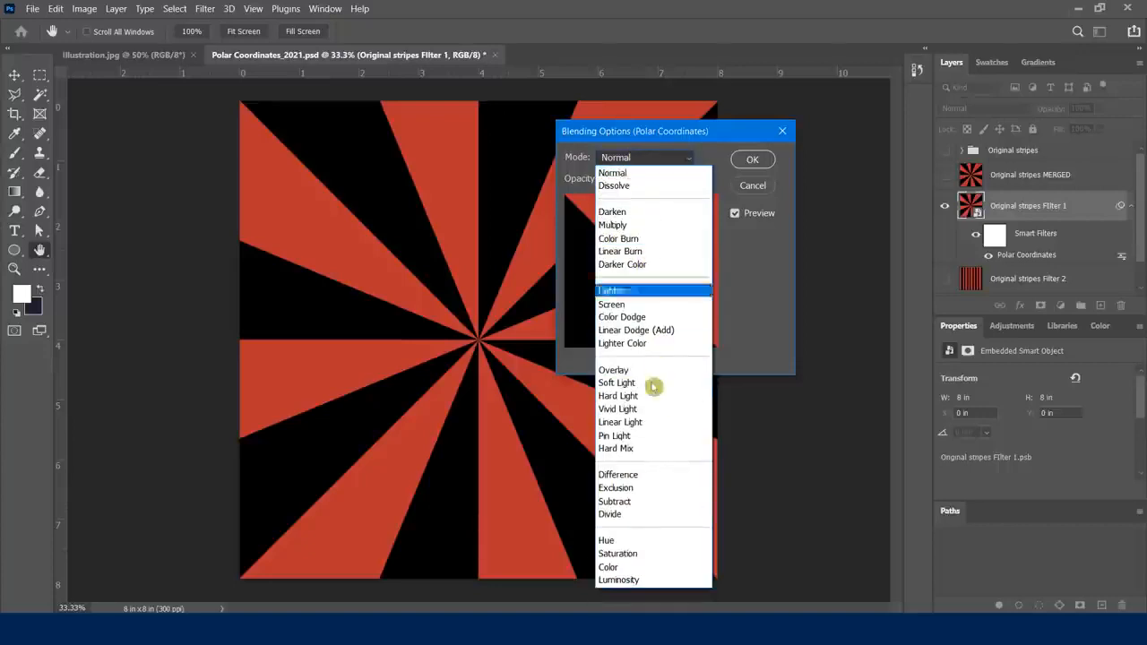
left_click(749, 305)
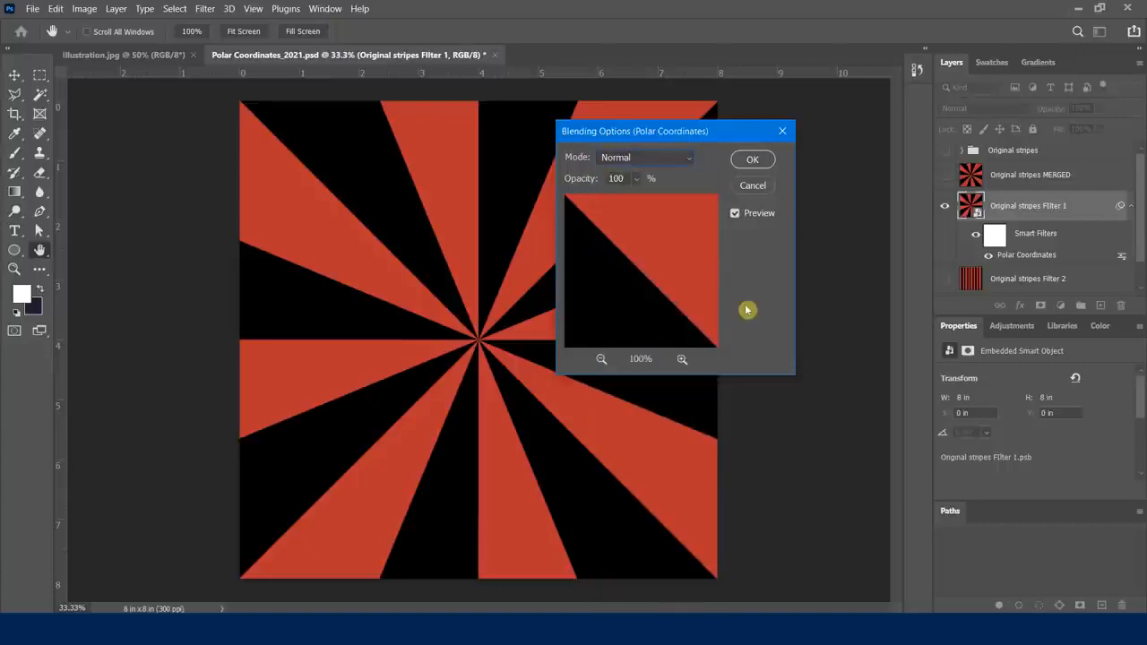
left_click(751, 185)
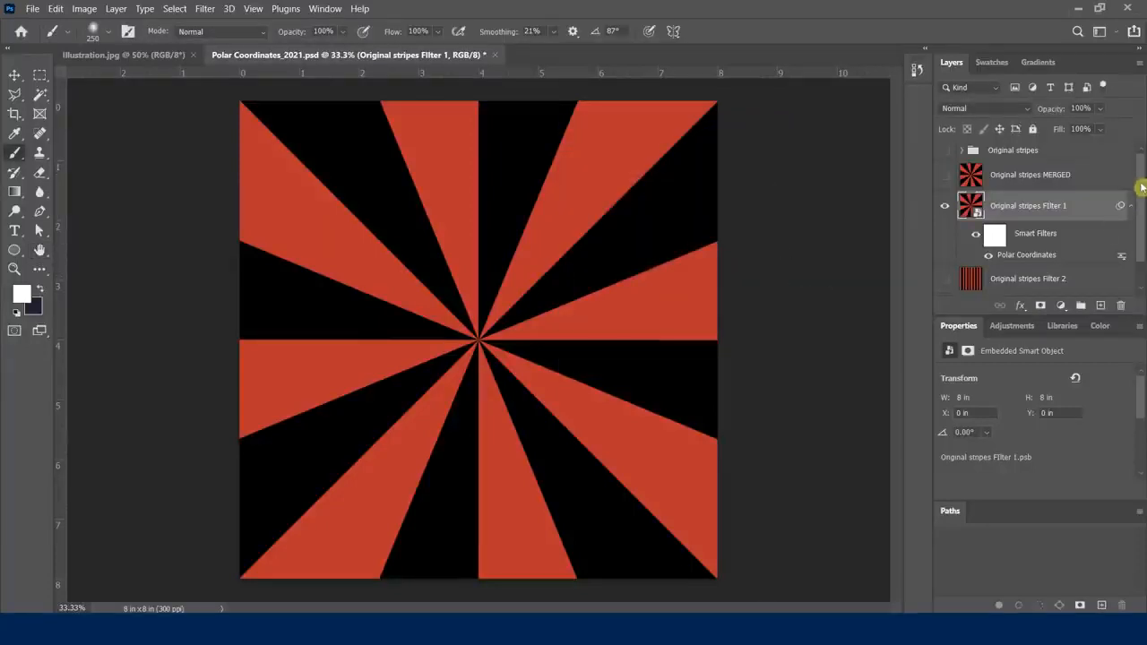
Step: Duplicate the Original stripes Filter 1 smart object, placing the copy directly below it
scroll(1076, 193, "down", 1)
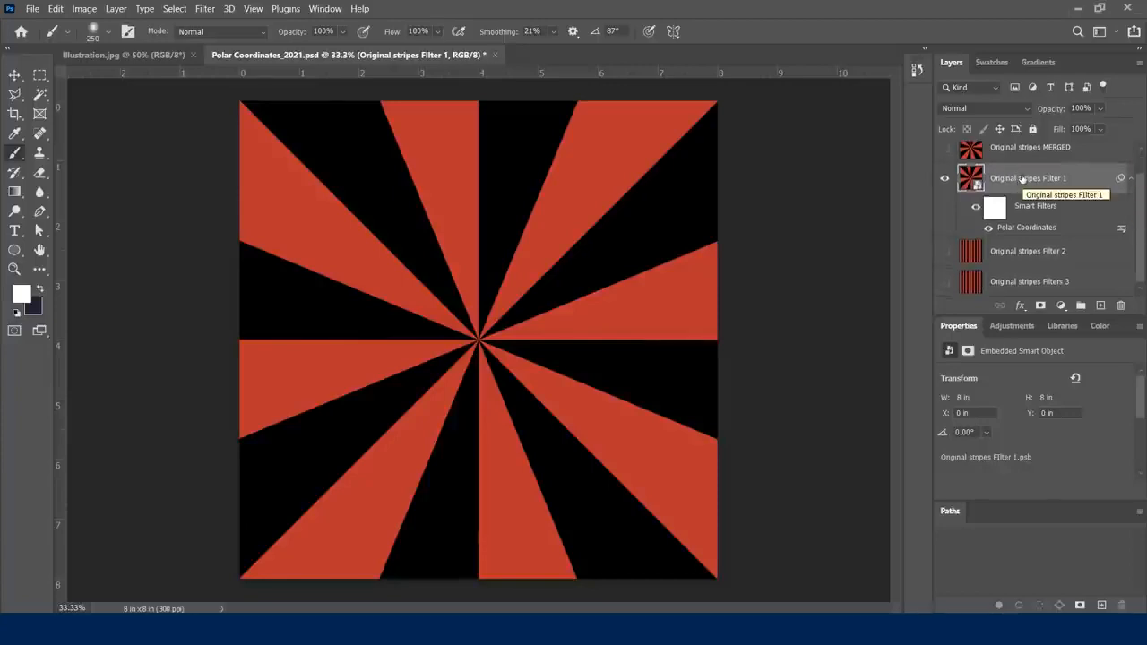
left_click_drag(1021, 180, 1012, 238)
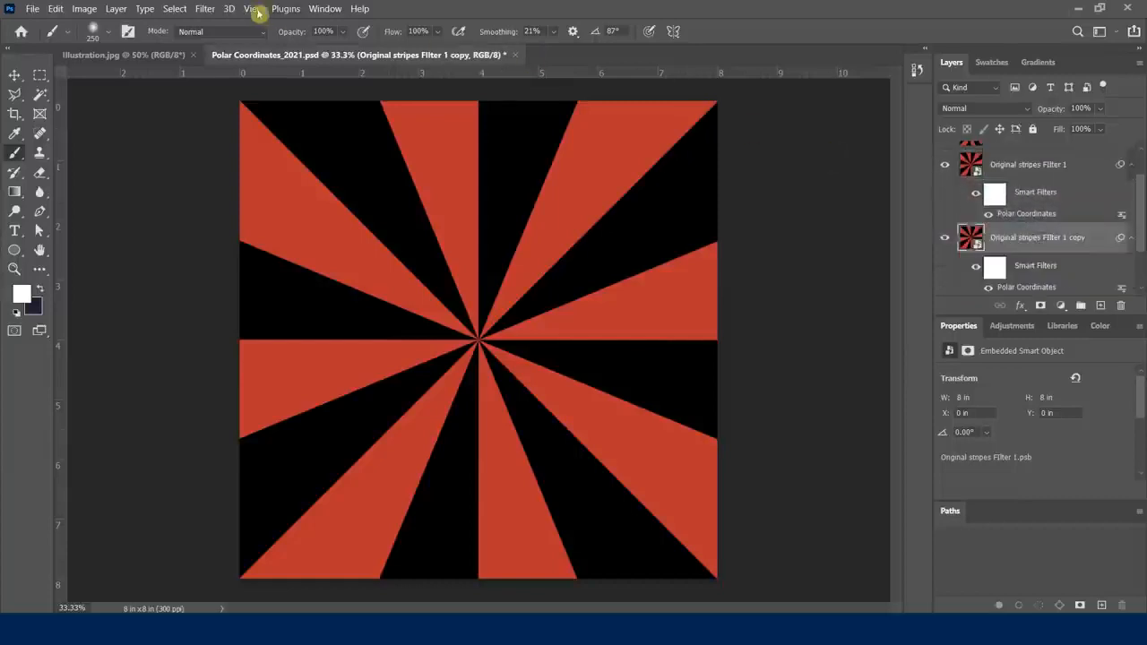
Step: Apply a Twirl filter with an angle of -469° to the Filter 1 copy and hide the Original stripes Filter 1 layer
left_click(202, 11)
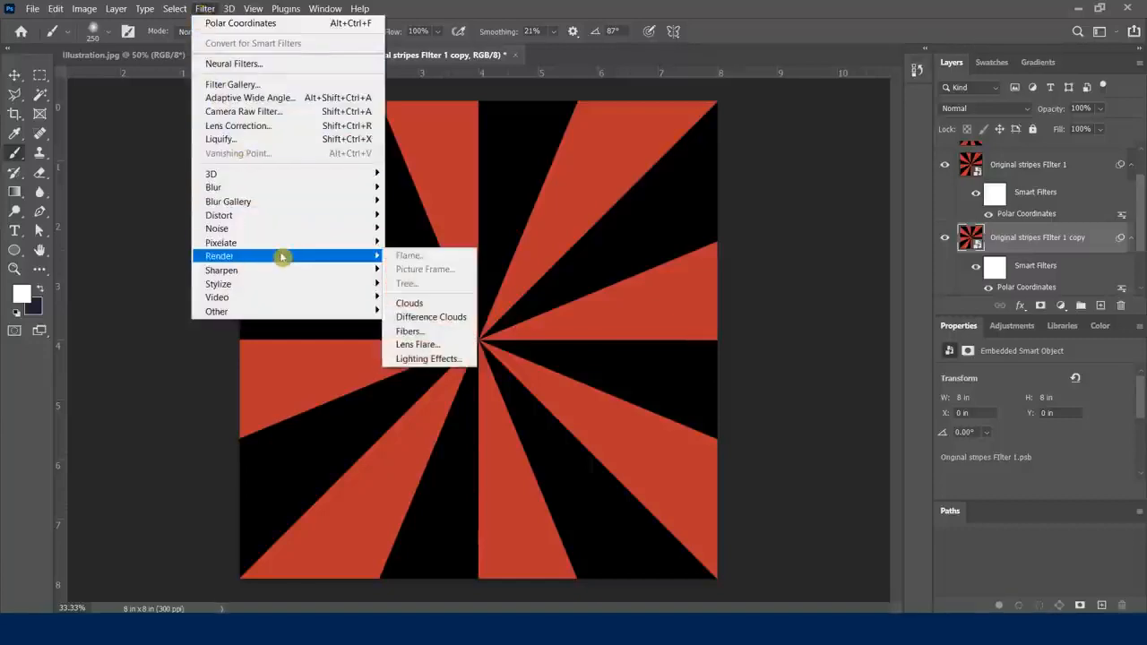
mouse_move(268, 215)
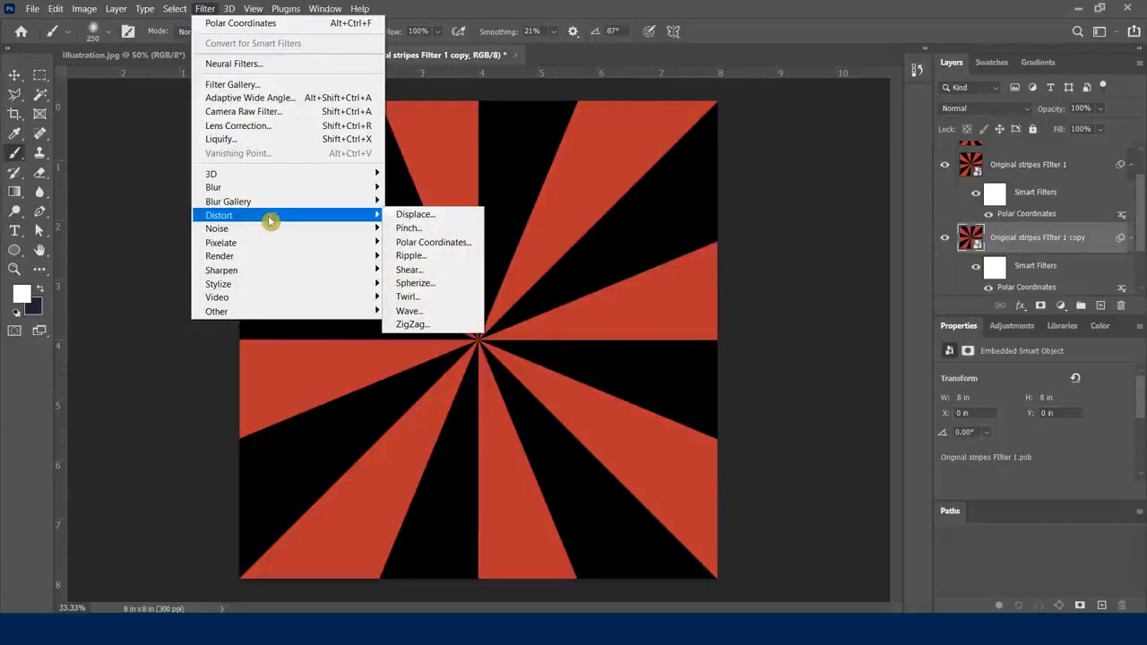
left_click(427, 296)
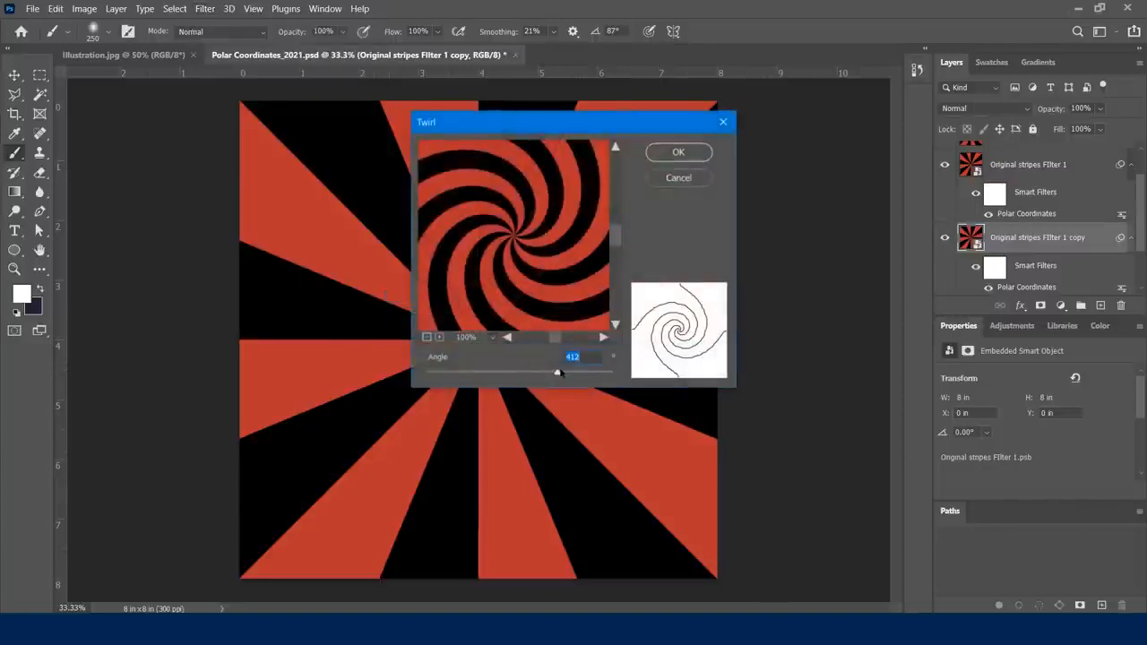
left_click_drag(558, 374, 480, 378)
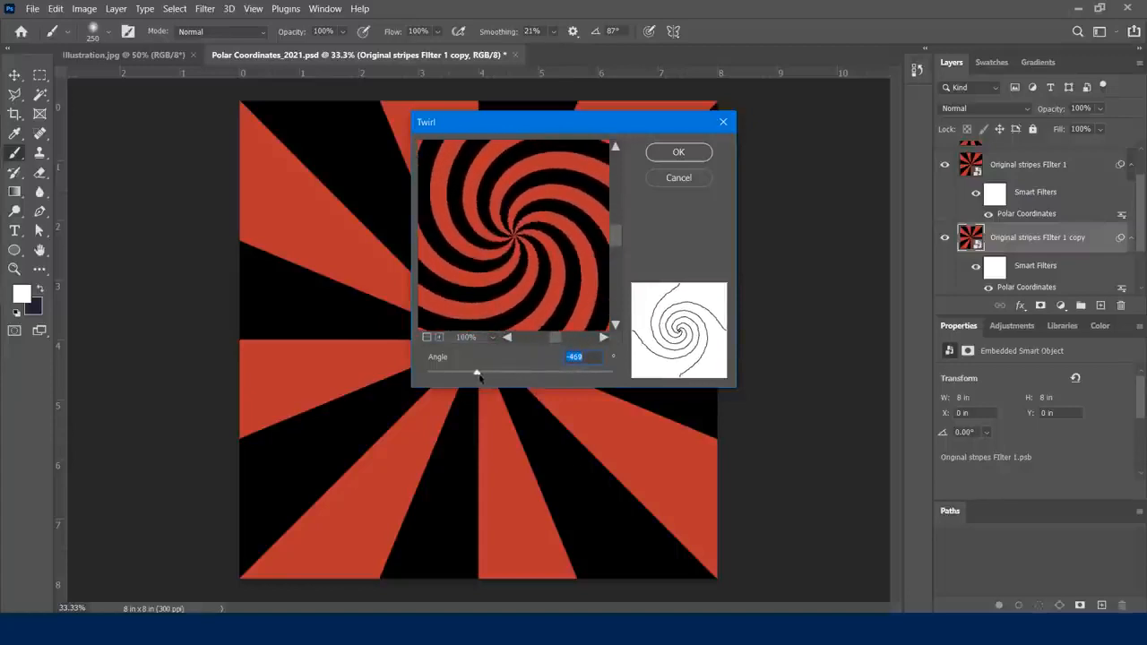
left_click(665, 154)
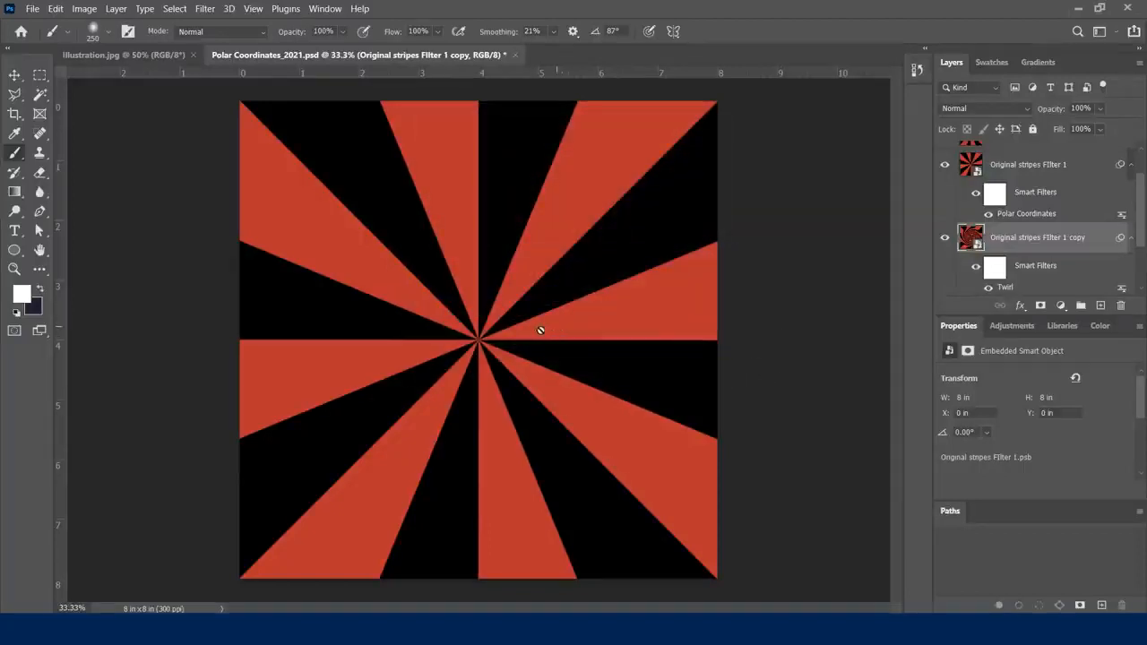
left_click(946, 165)
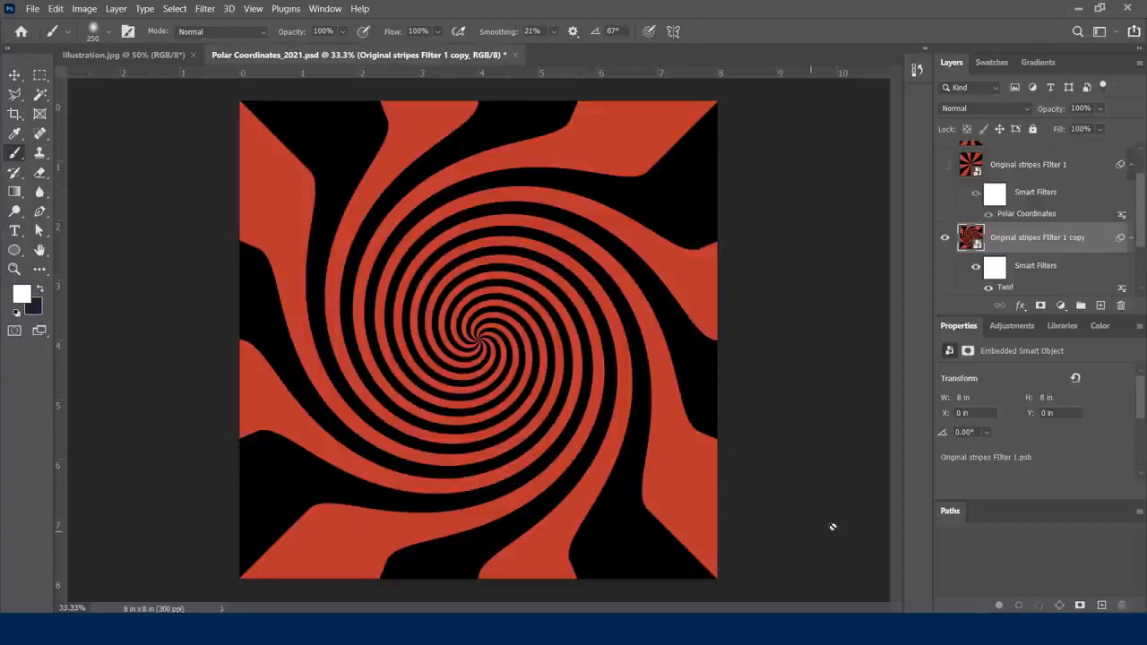
Step: Make a second copy of the Original stripes Filter 1 smart object, placed lower in the layer stack
left_click(1139, 252)
left_click_drag(1138, 252, 1144, 189)
left_click(1045, 210)
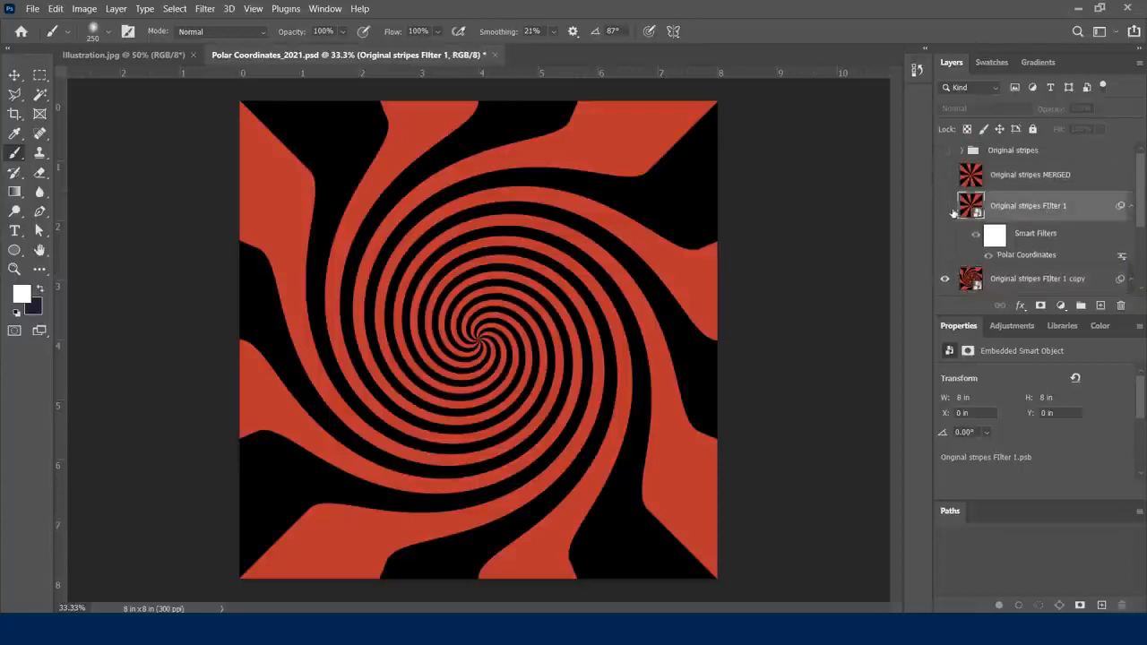
left_click_drag(1033, 206, 1031, 241)
scroll(1048, 228, "up", 3)
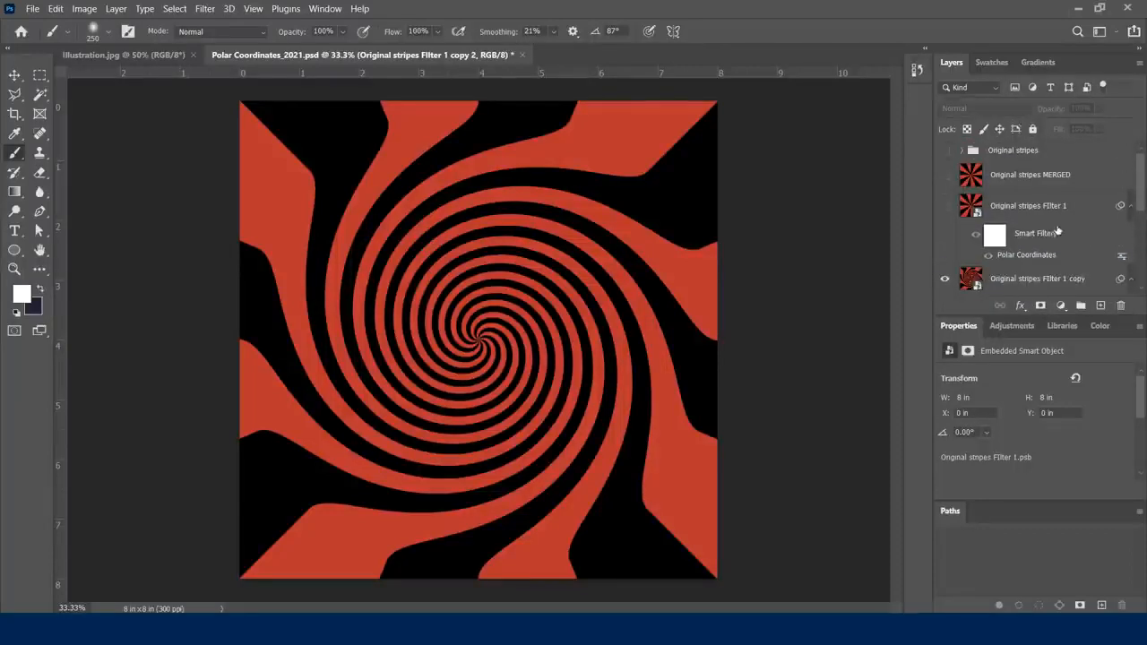
Step: Hide the twirled Filter 1 copy and show the Original stripes Filter 1 layer, leaving that layer selected
left_click(1022, 207)
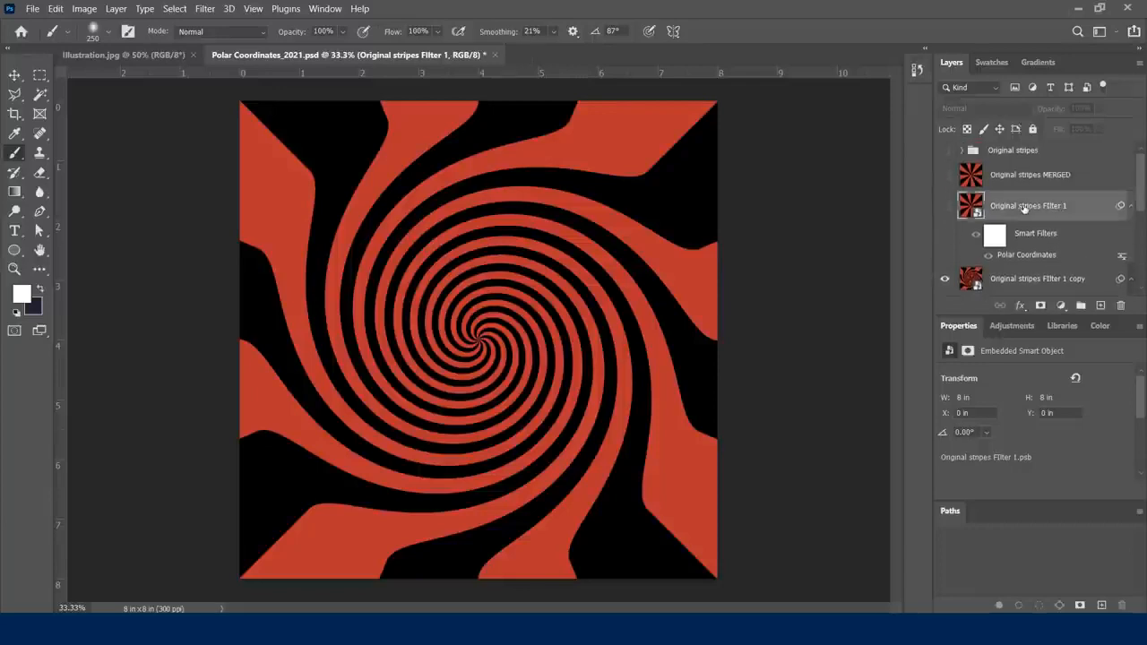
left_click(946, 281)
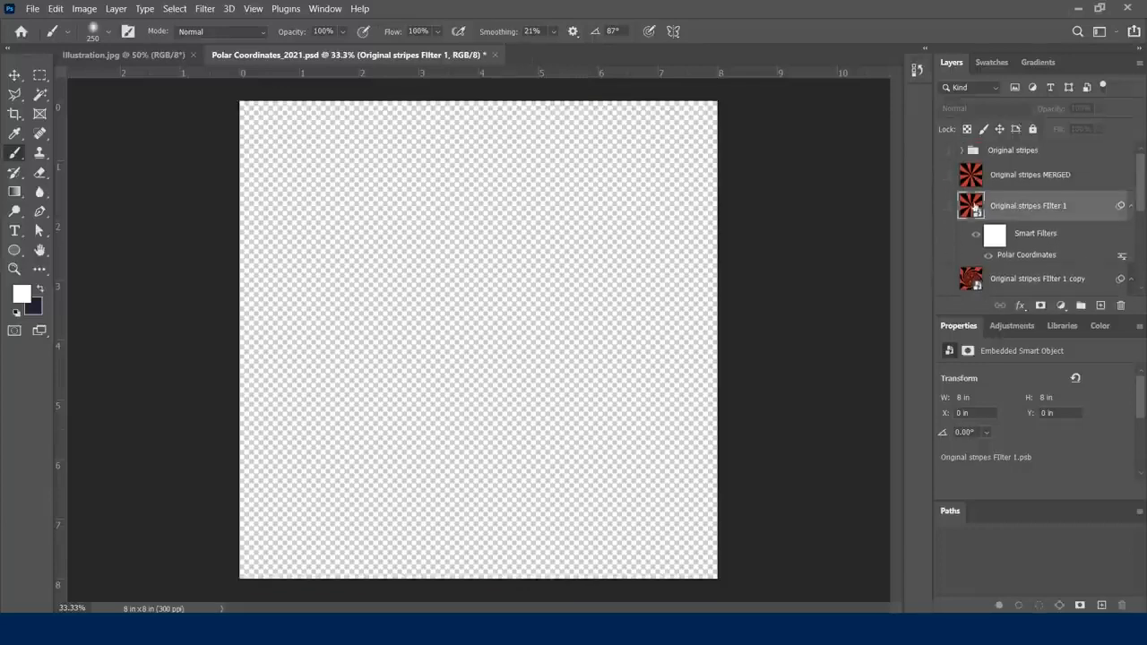
left_click(950, 207)
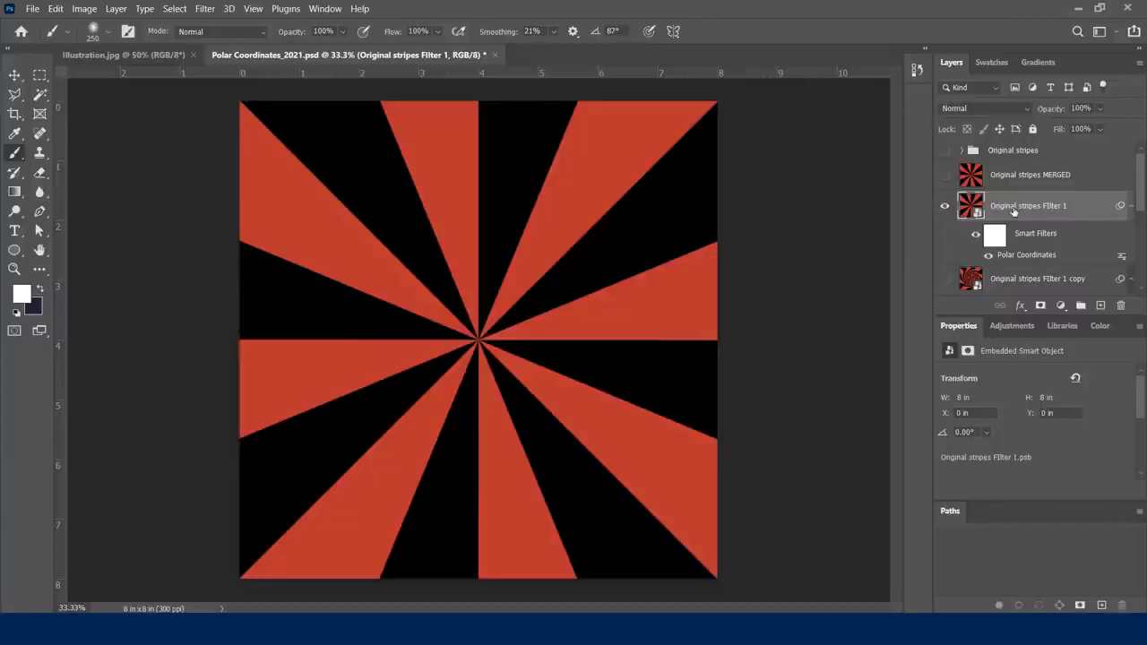
Step: Apply a Wave filter to Original stripes Filter 1 with 24 generators, wavelength 36–37, amplitude 1–75 and 55% horizontal and vertical scale
left_click(201, 9)
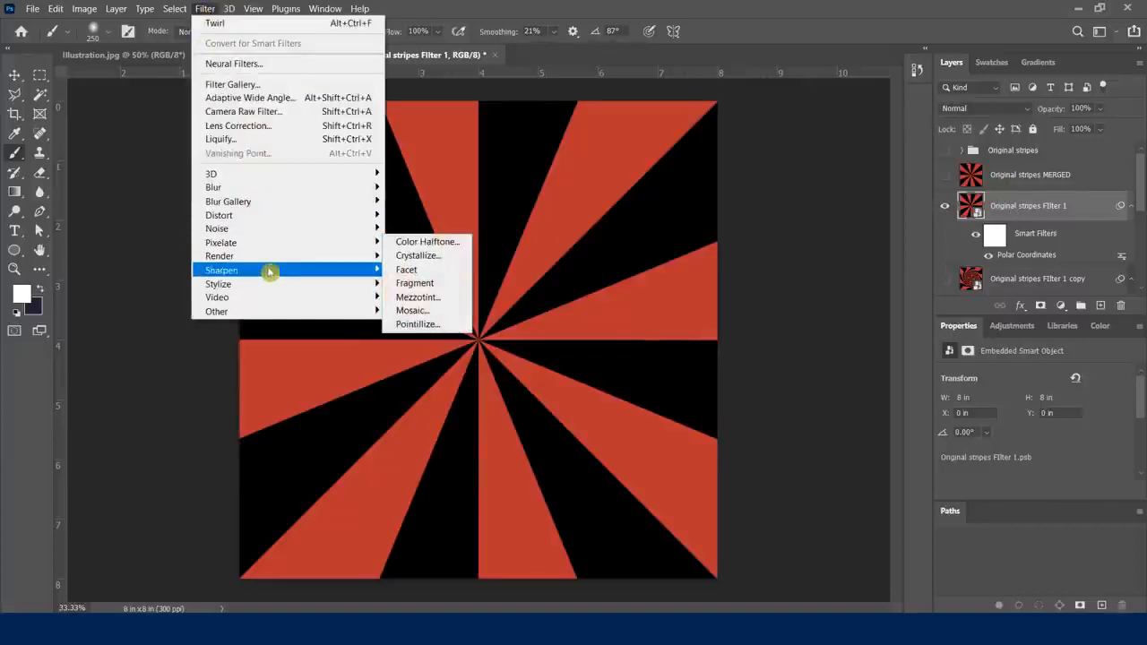
mouse_move(258, 220)
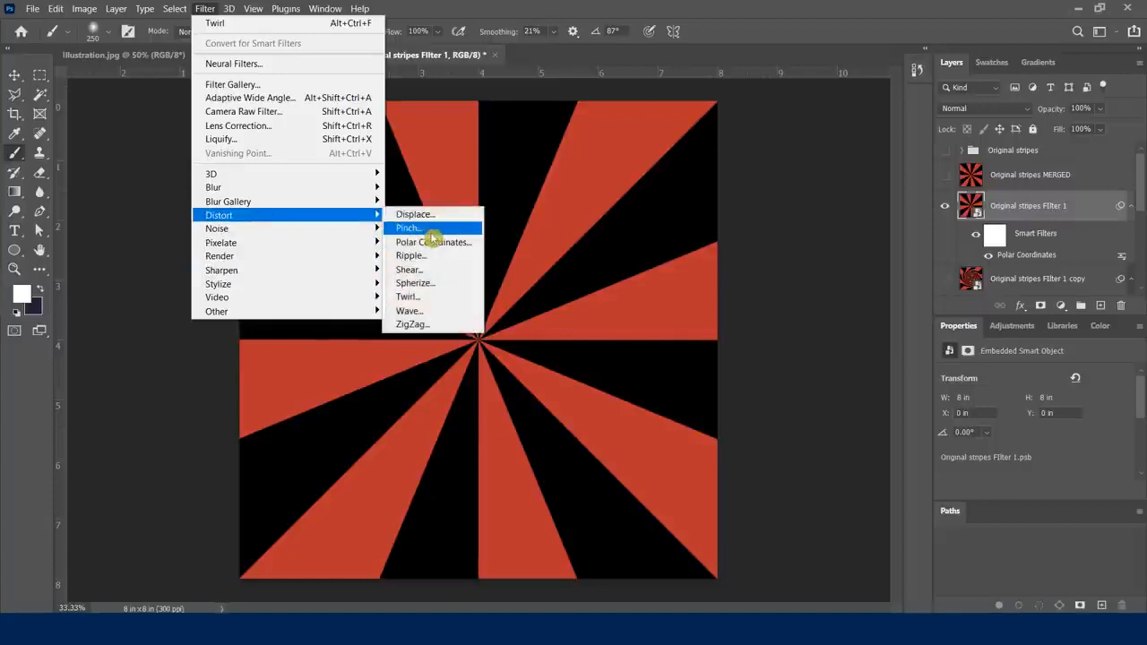
left_click(417, 311)
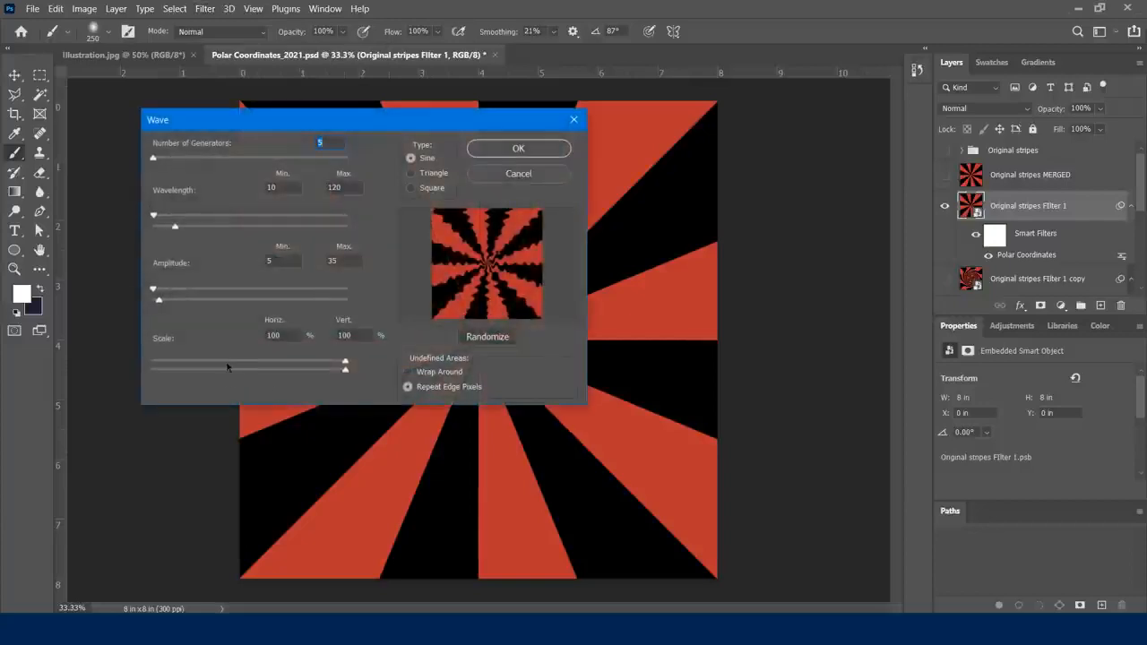
left_click_drag(152, 159, 156, 160)
left_click_drag(155, 218, 159, 229)
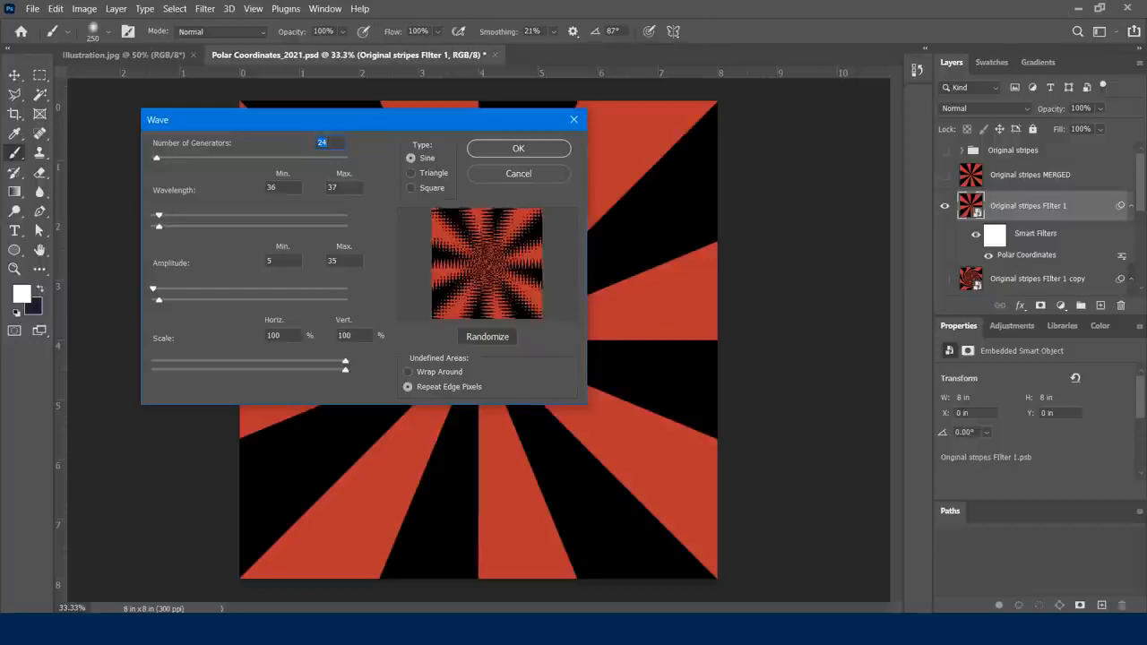
mouse_move(154, 291)
left_mouse_down()
mouse_move(167, 293)
mouse_move(153, 297)
mouse_move(164, 304)
left_mouse_up()
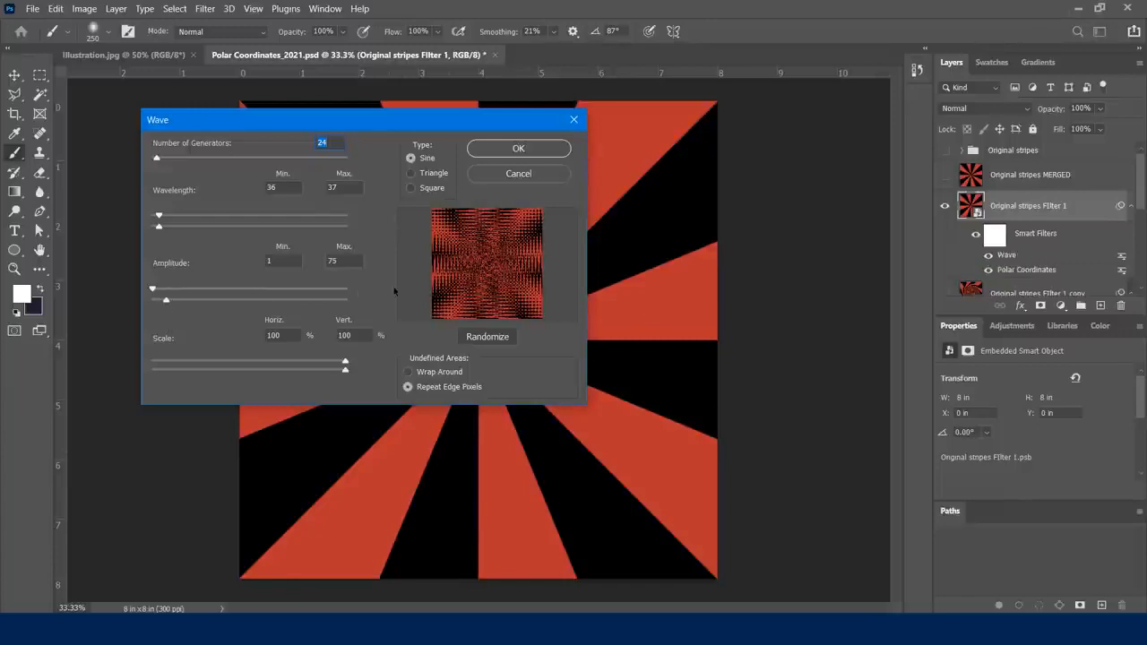
left_click_drag(346, 368, 257, 366)
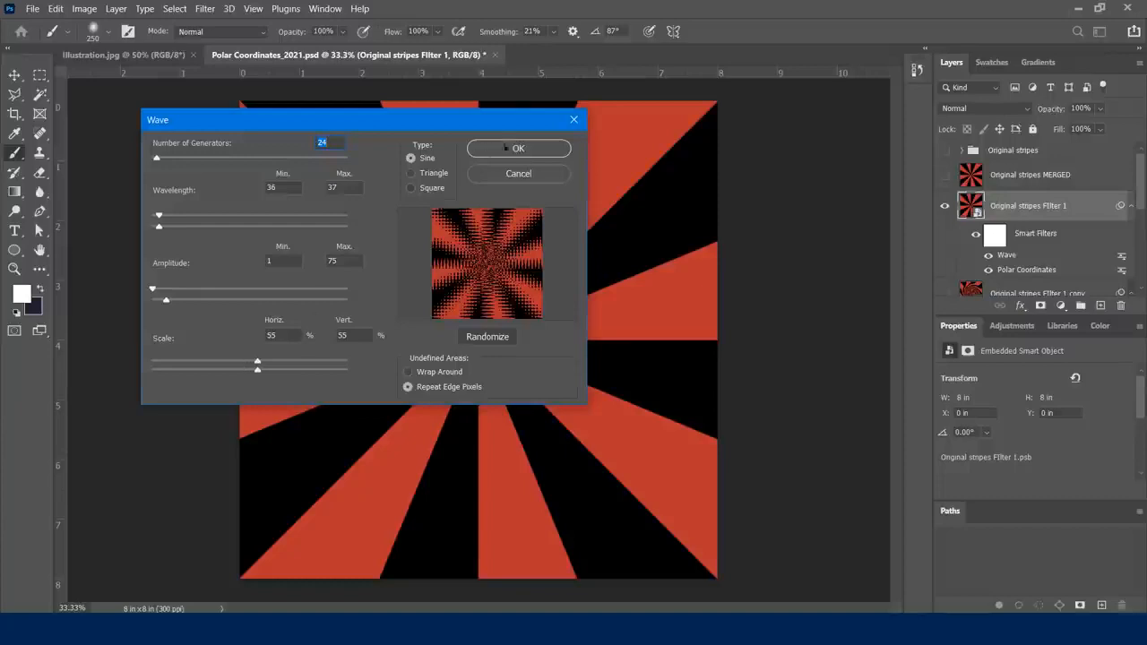
left_click(509, 152)
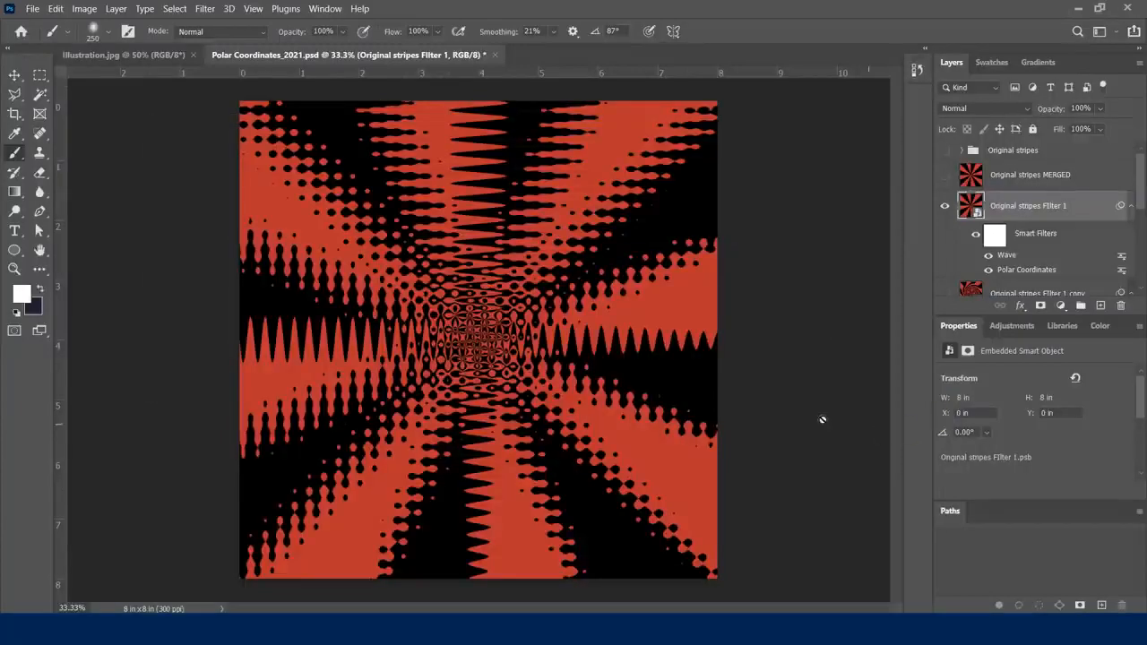
Step: Compare the waved Filter 1 layer with the Original stripes MERGED layer by briefly showing the merged one
mouse_move(1139, 190)
left_mouse_down()
mouse_move(1143, 226)
mouse_move(1144, 172)
left_mouse_up()
mouse_move(1143, 172)
left_mouse_down()
mouse_move(1144, 204)
mouse_move(1142, 176)
left_mouse_up()
left_click(946, 175)
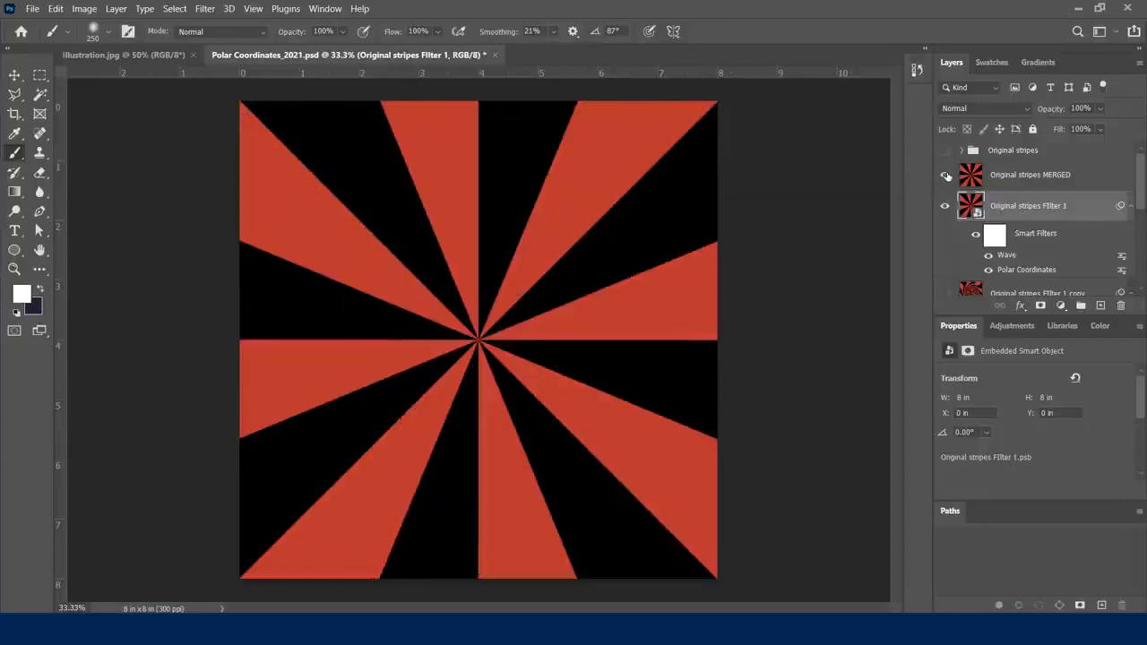
left_click(1036, 180)
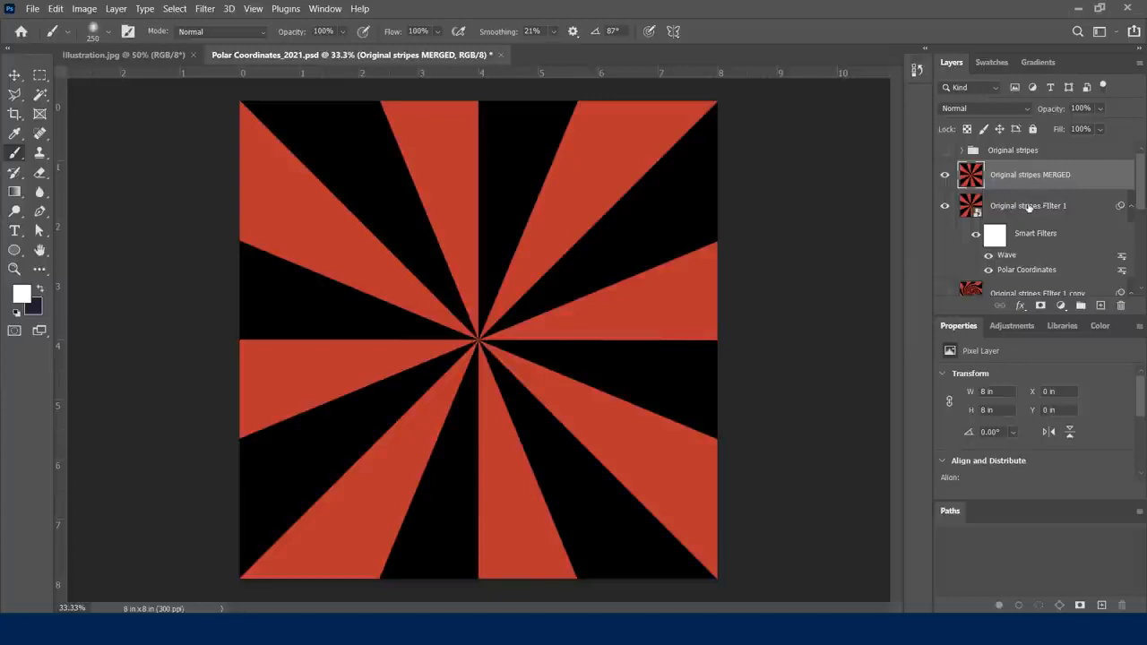
left_click(1029, 207)
left_click(945, 178)
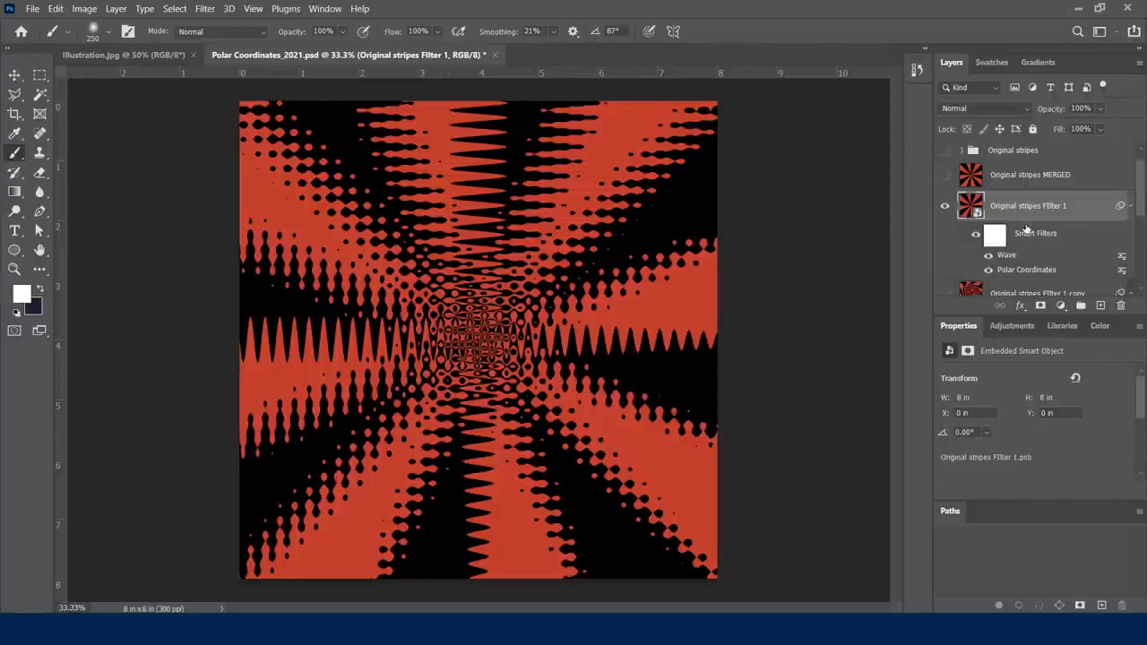
Step: Show both Filter 1 copies and reorder the layers so copy 2 sits above the twirled copy, with Original stripes Filter 1 beneath them
scroll(1022, 229, "down", 1)
left_click(944, 257)
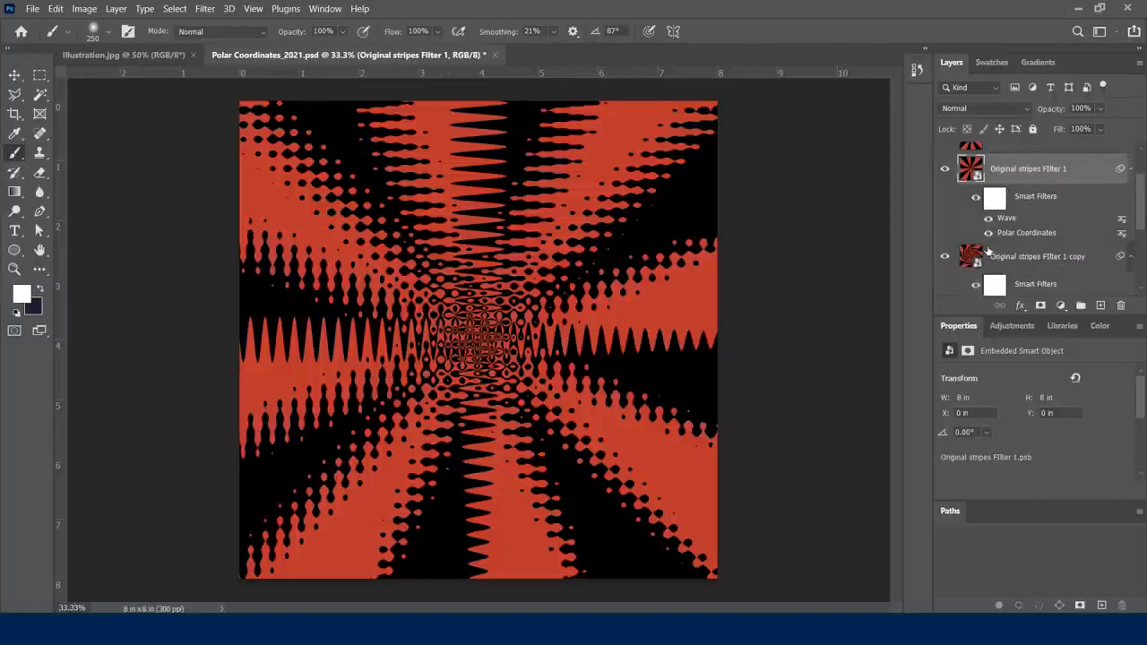
scroll(990, 251, "down", 1)
scroll(991, 267, "down", 4)
left_click(944, 255)
scroll(1011, 262, "up", 4)
scroll(1021, 223, "up", 2)
mouse_move(1025, 213)
left_mouse_down()
mouse_move(1018, 189)
mouse_move(1017, 200)
left_mouse_up()
scroll(1045, 215, "down", 2)
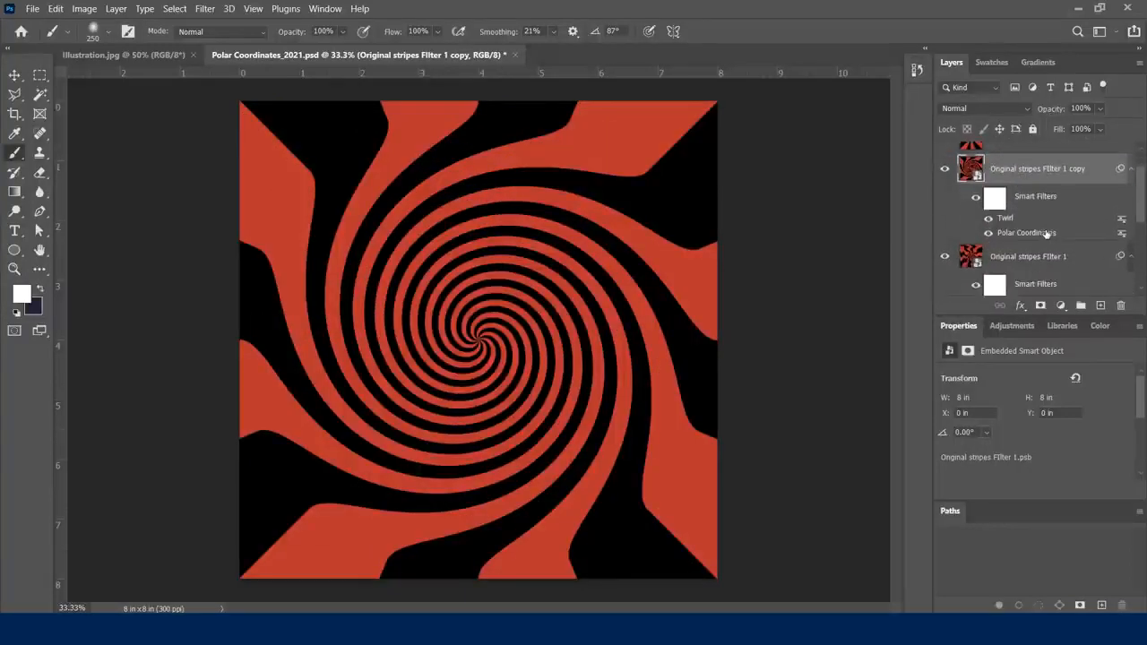
scroll(1046, 236, "down", 2)
left_click_drag(1042, 216, 1045, 148)
Step: Float and lengthen the layer list, and try darker and lighter blend modes on Filter 1 copy 2, ending on Screen
left_click_drag(951, 63, 708, 125)
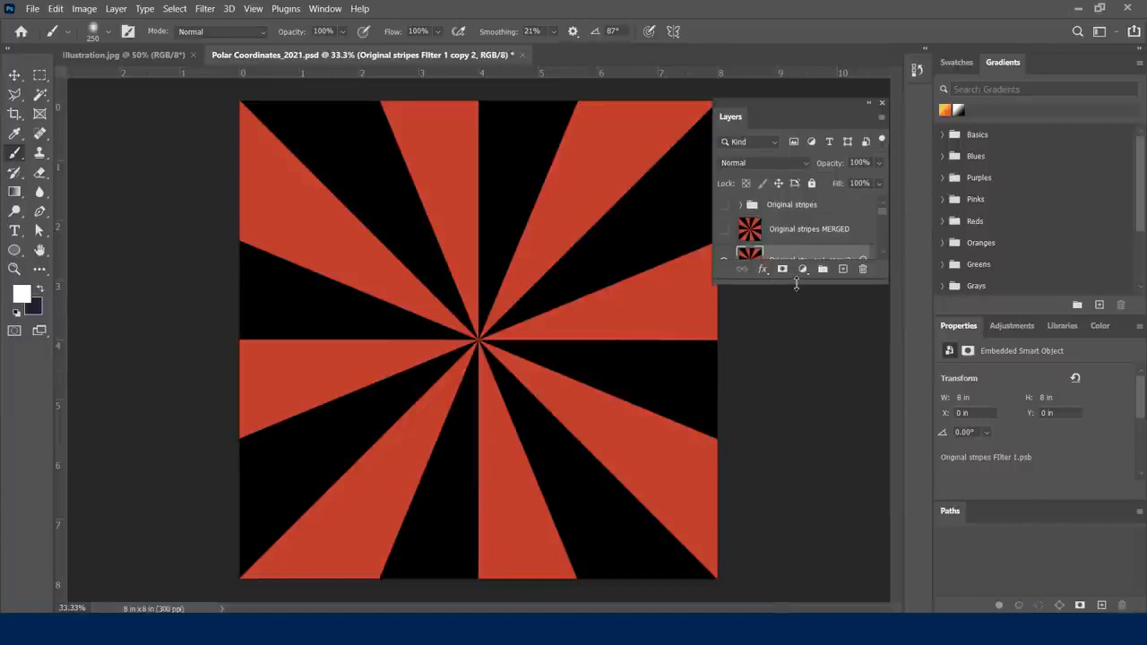
left_click_drag(799, 284, 805, 493)
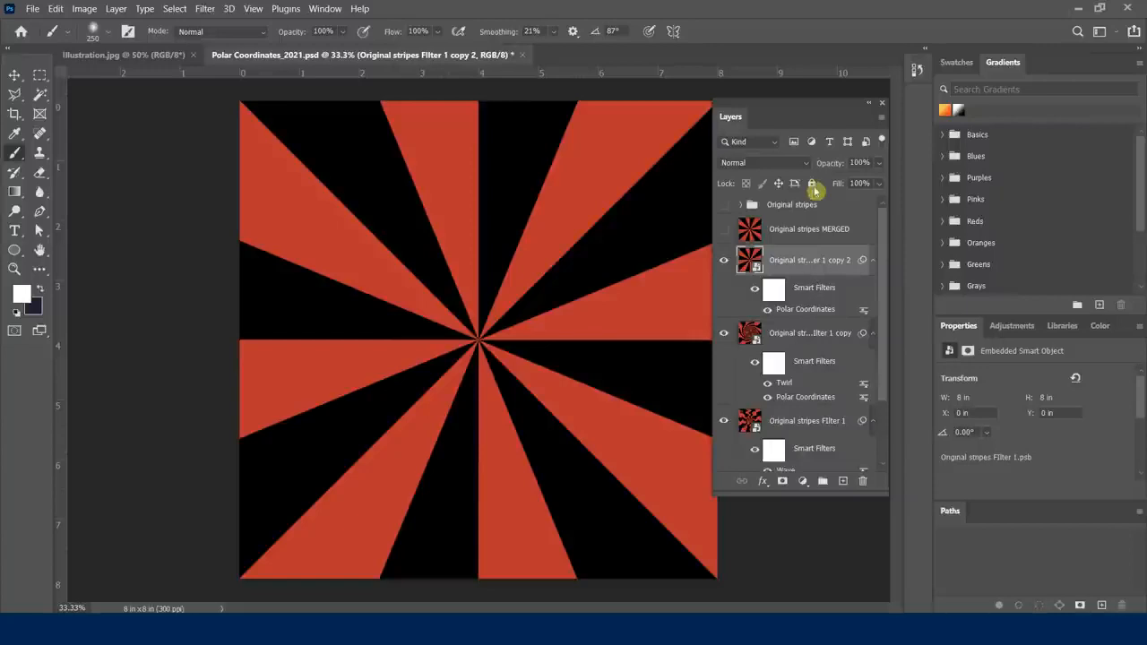
left_click(807, 164)
left_click(789, 180)
key("Down")
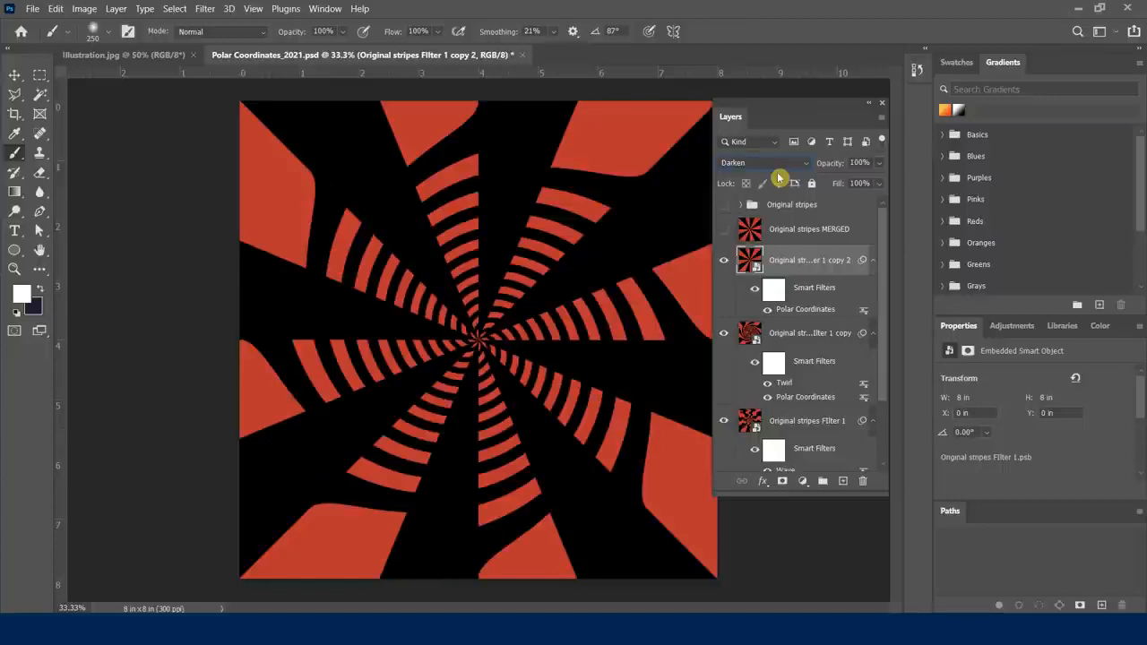
key("Down")
key("Down")
key("Down")
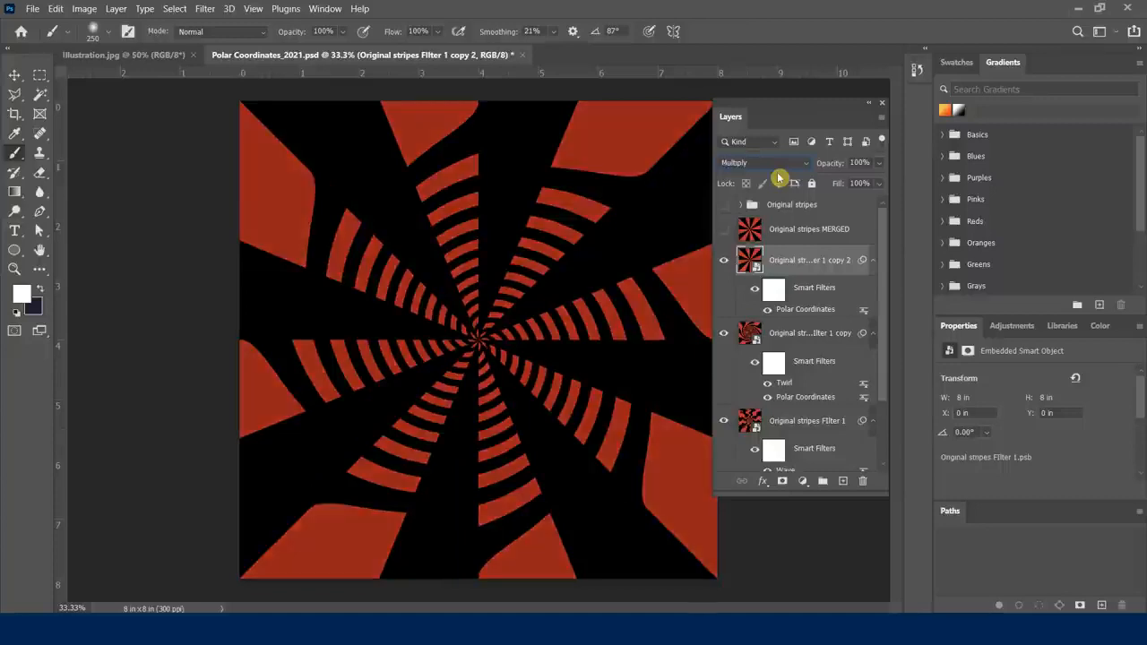
key("Down")
key("Down")
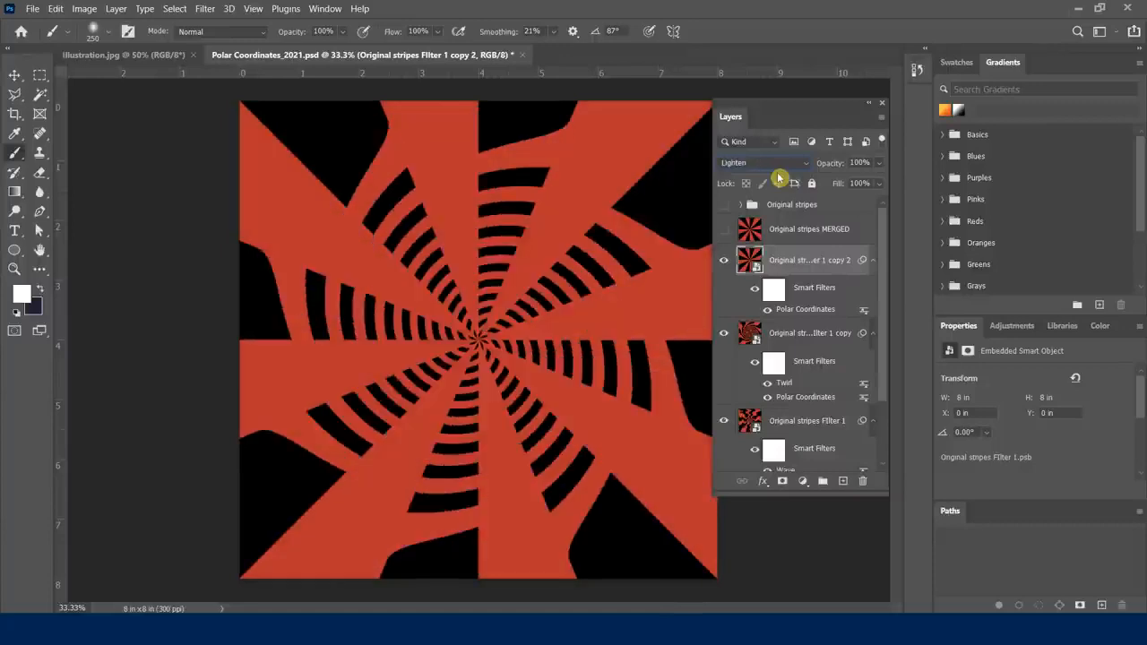
key("Down")
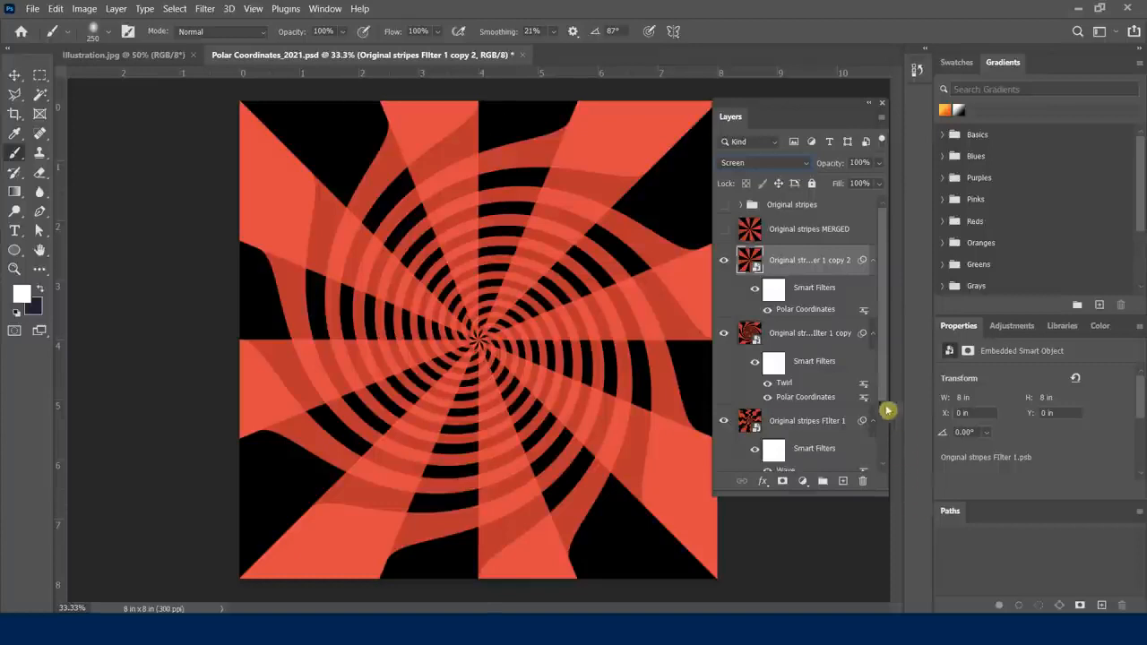
Step: Try several blend modes on the twirled Filter 1 copy, from Darken through Lighten, and settle on Color Dodge
left_click(797, 337)
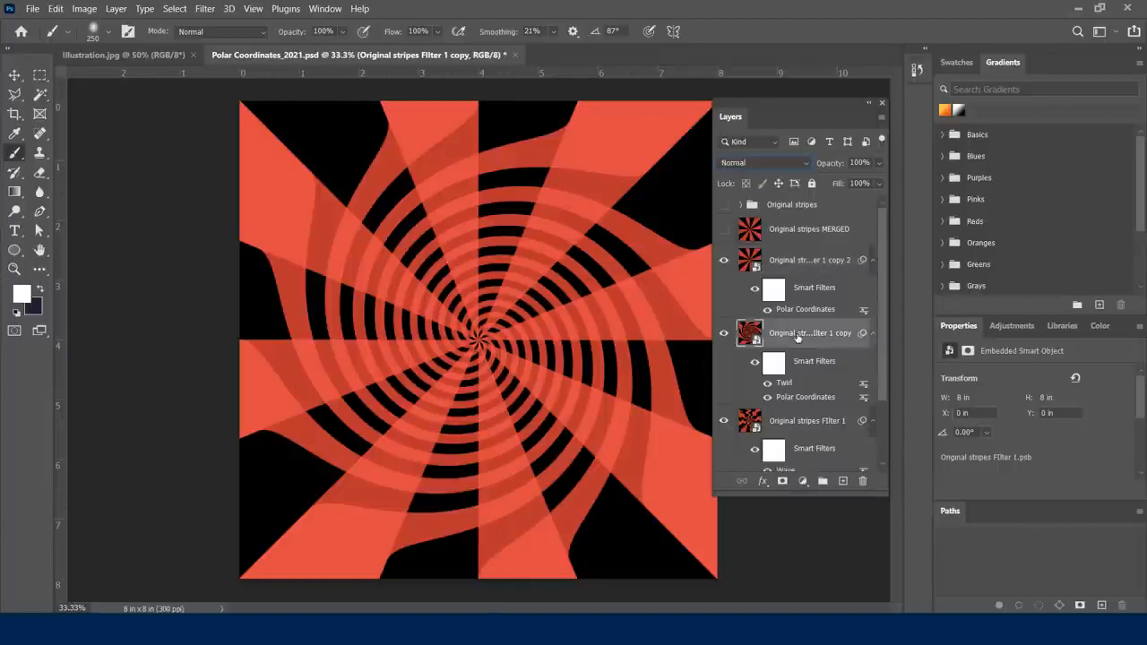
left_click(806, 164)
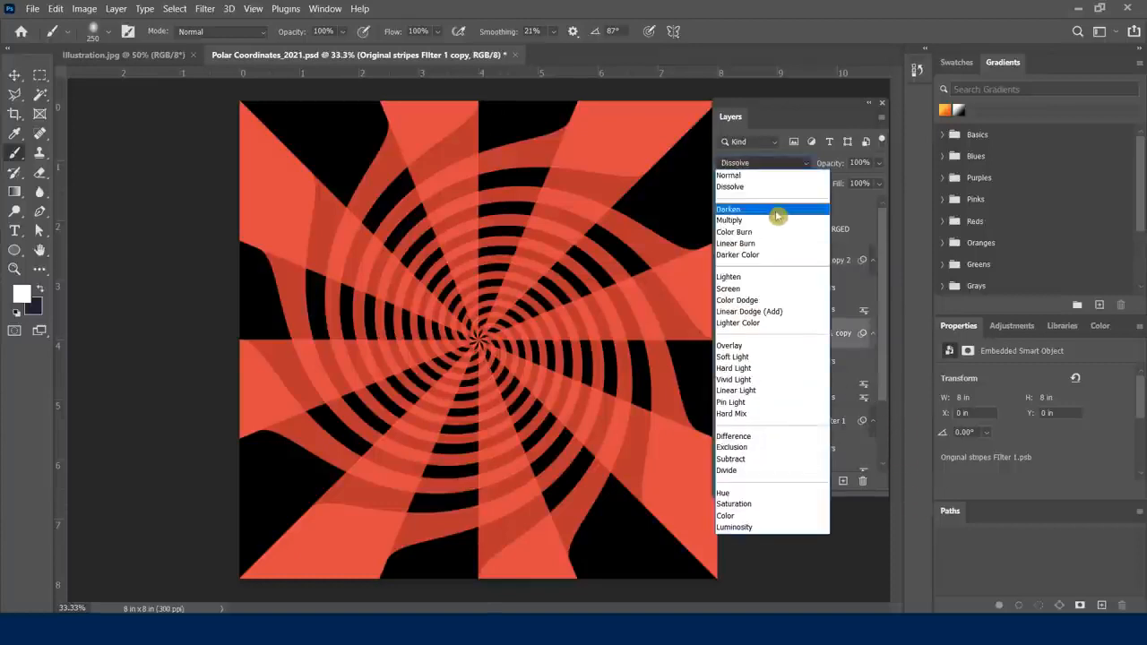
left_click(776, 215)
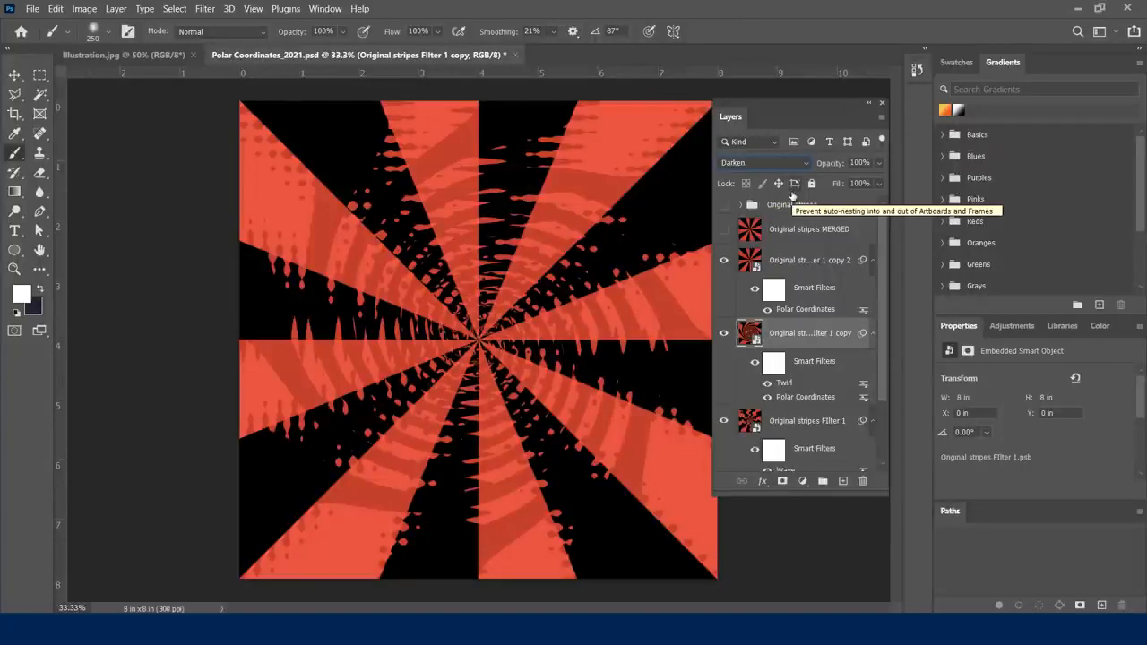
key("Down")
key("Down")
key("Down")
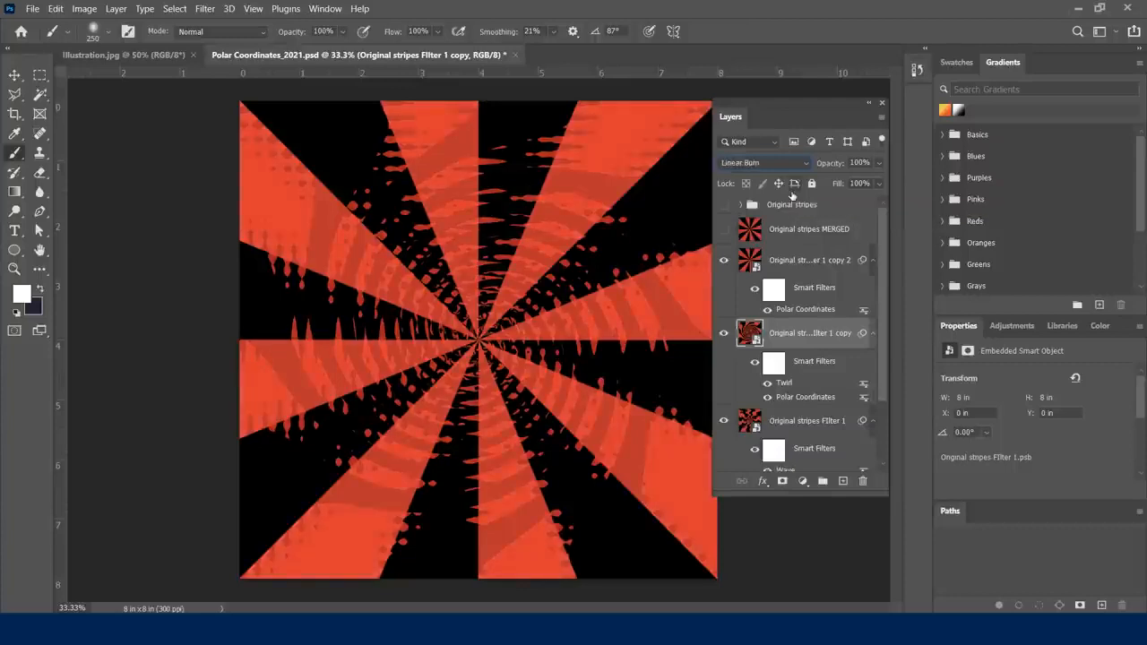
key("Down")
key("Down")
key("Down")
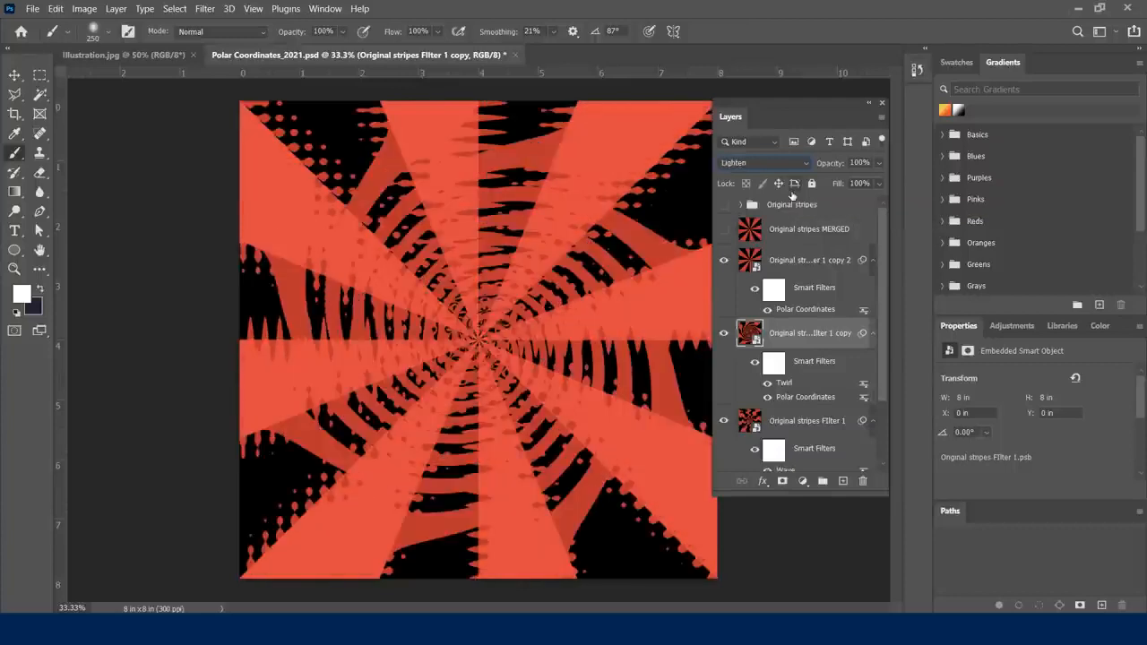
key("Down")
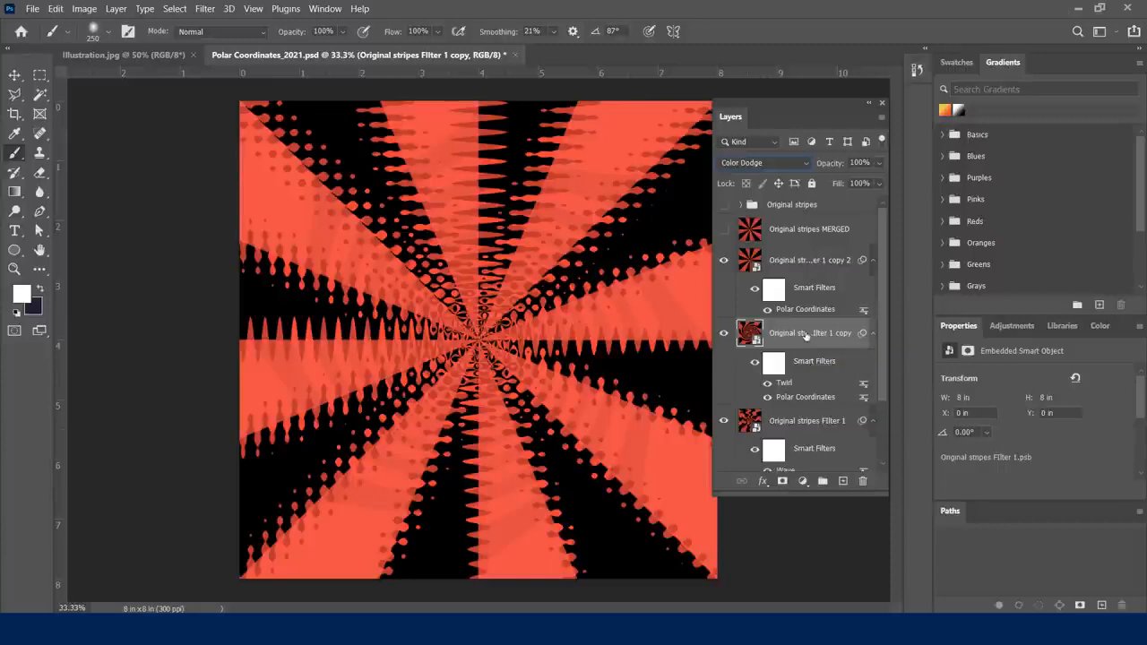
Step: Add a blue #451eeb Color Overlay to the Original stripes Filter 1 layer with Vivid Light blending at 50% opacity
left_click(802, 420)
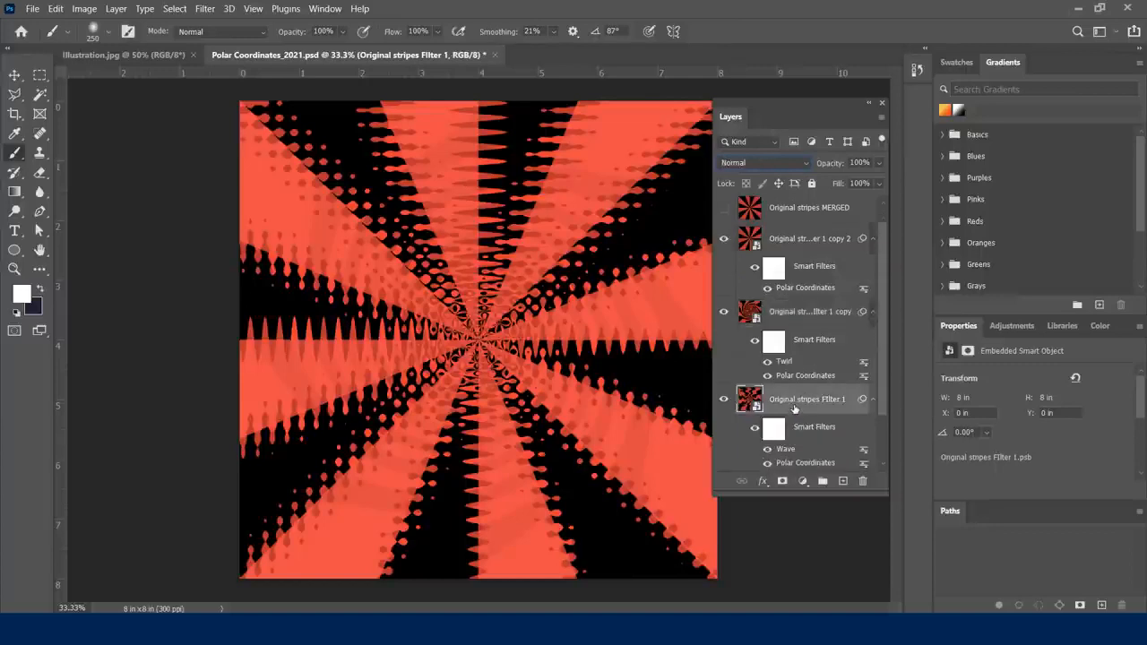
left_click(762, 487)
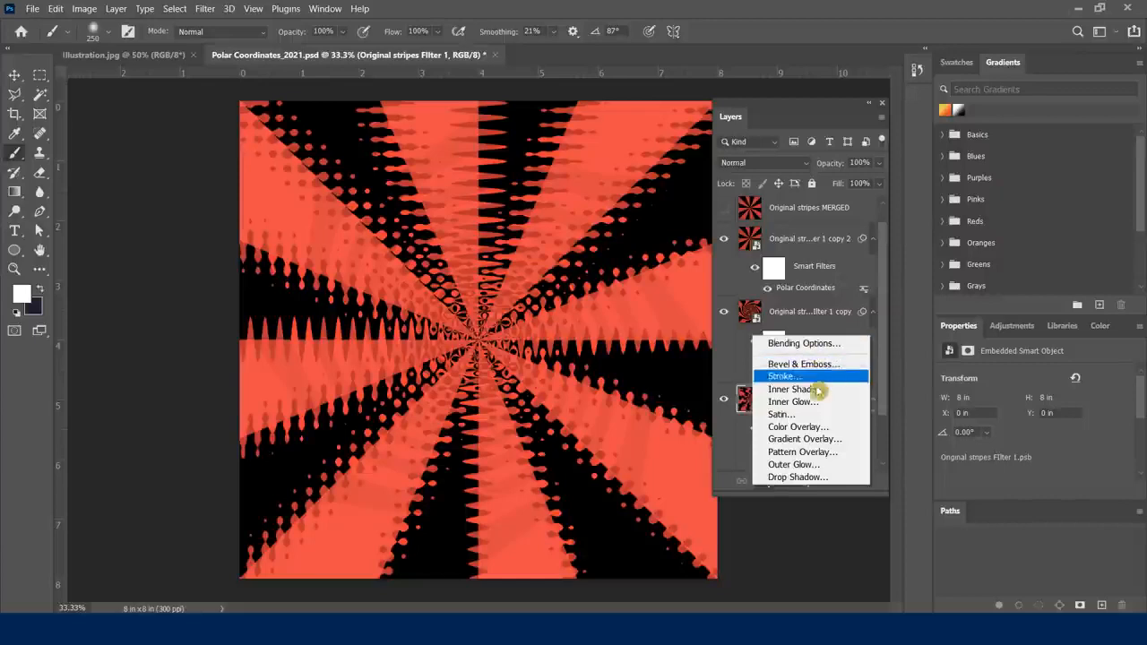
left_click(806, 428)
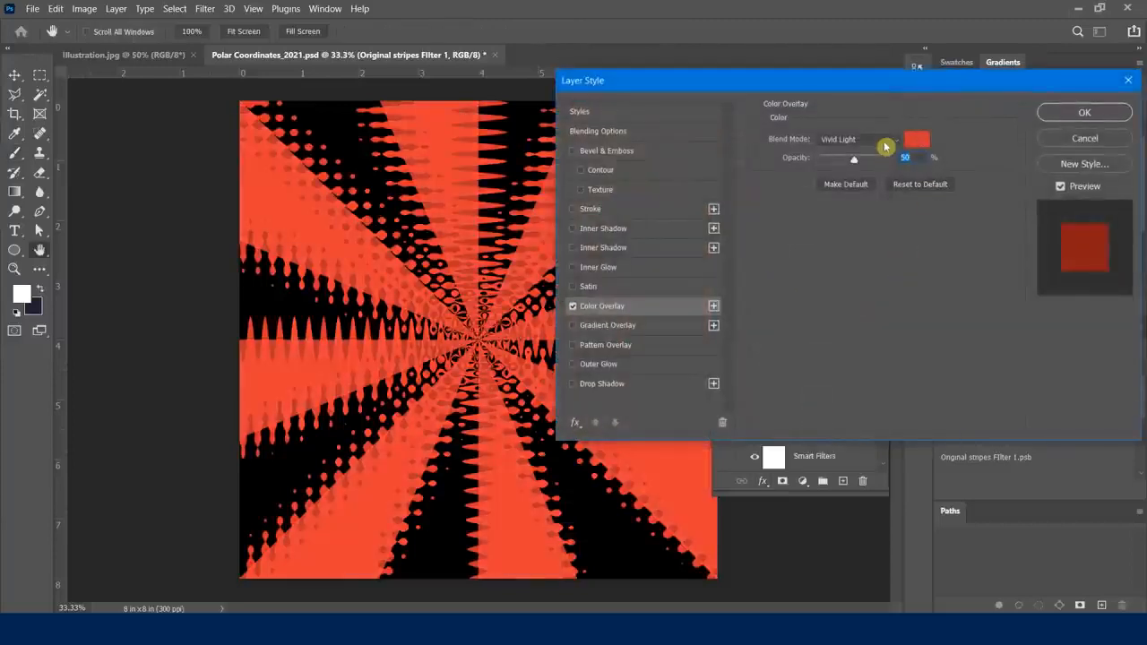
left_click(917, 142)
left_click(781, 169)
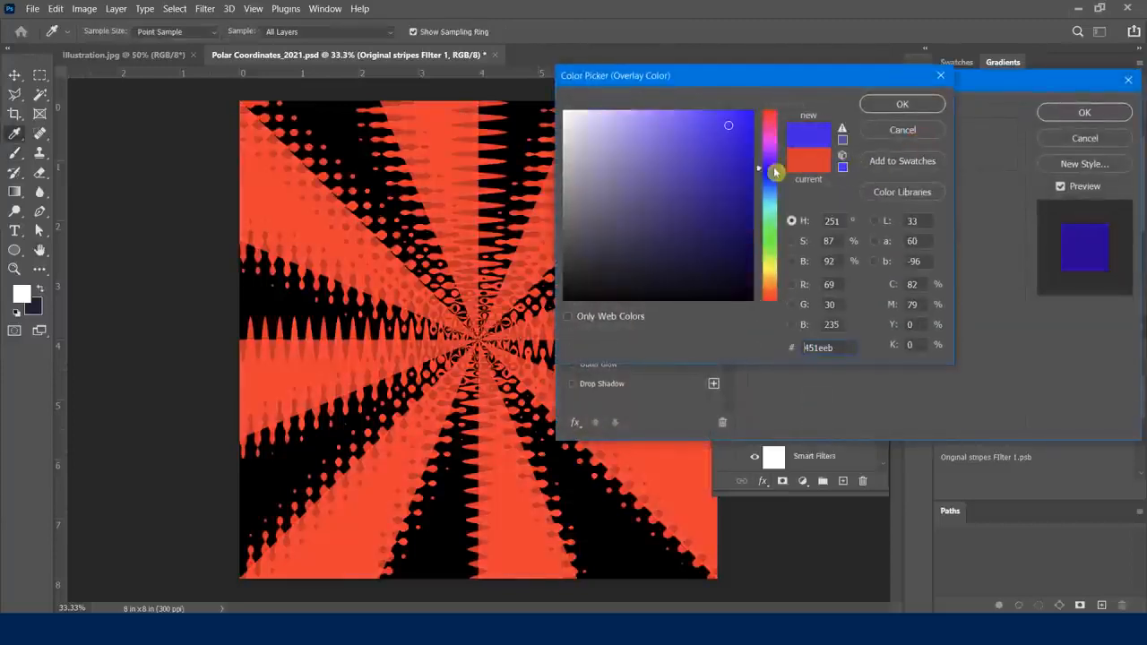
left_click(899, 106)
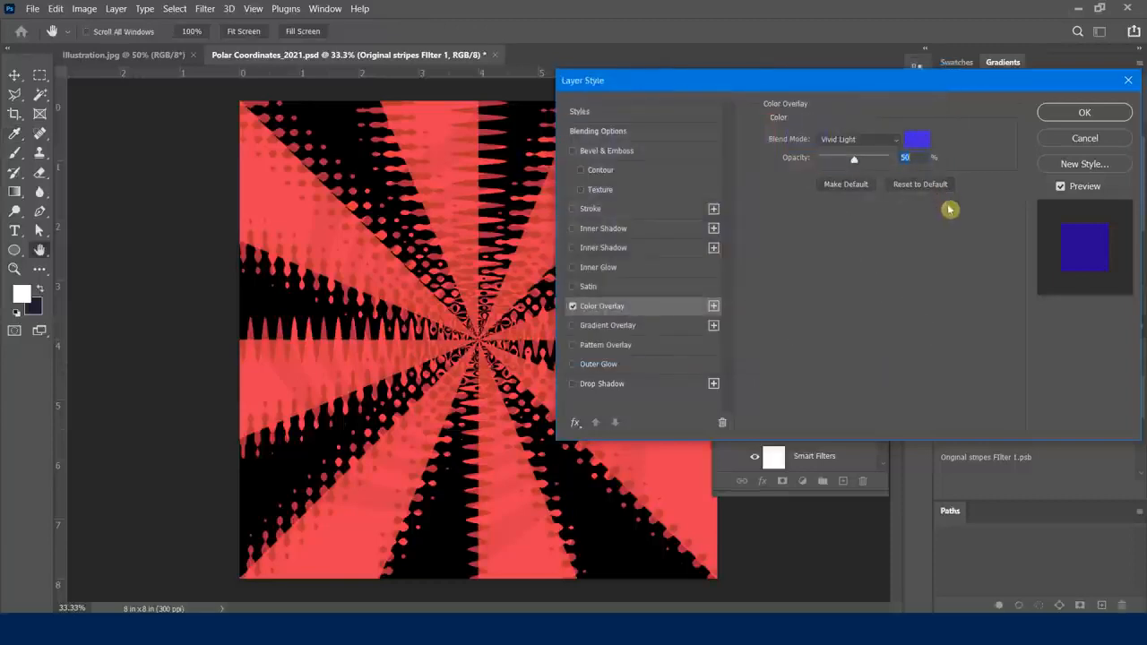
left_click(1088, 116)
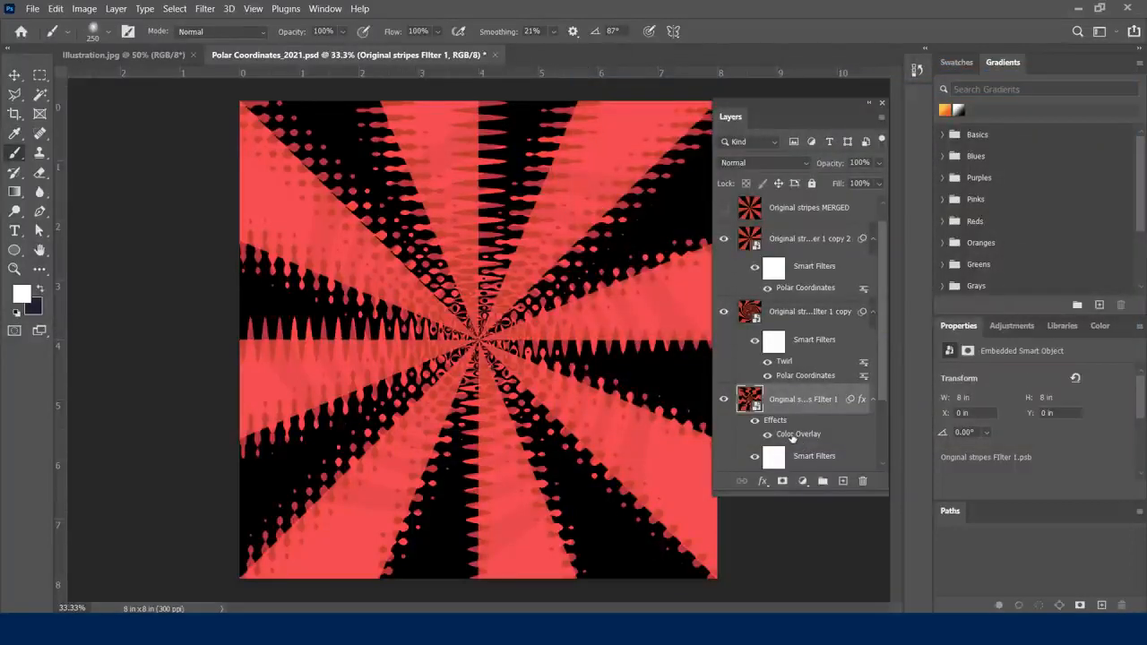
Step: Change the Color Overlay on the Original stripes Filter 1 layer to Dissolve blending at 49% opacity
double_click(782, 409)
left_click_drag(863, 160, 887, 160)
left_click(897, 141)
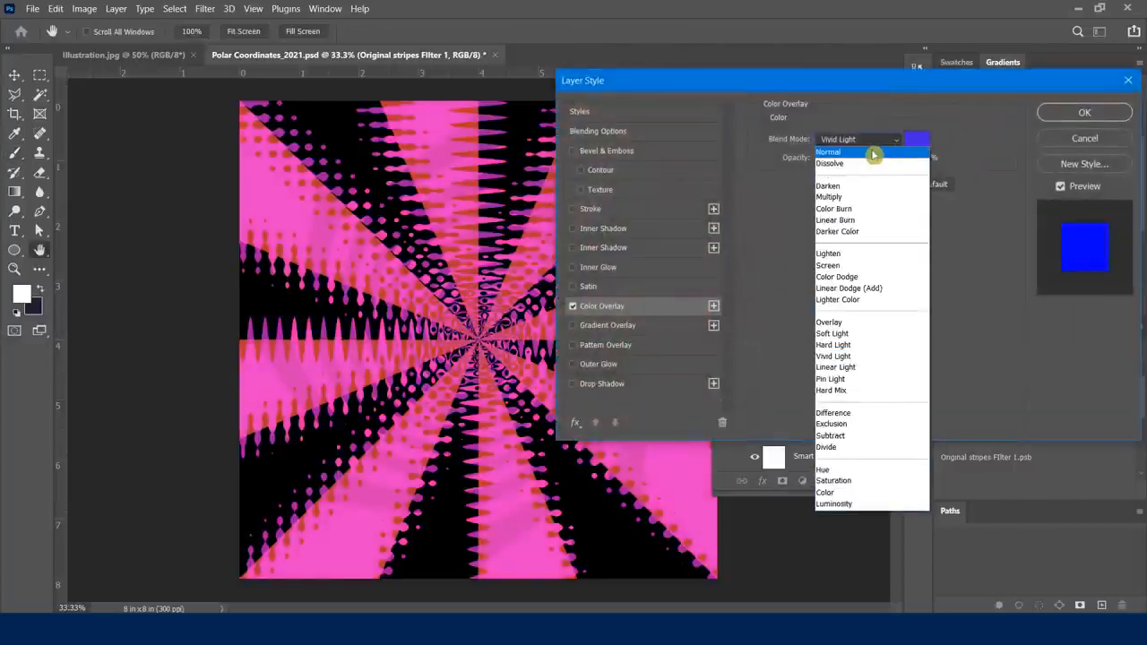
left_click(871, 140)
left_click(895, 143)
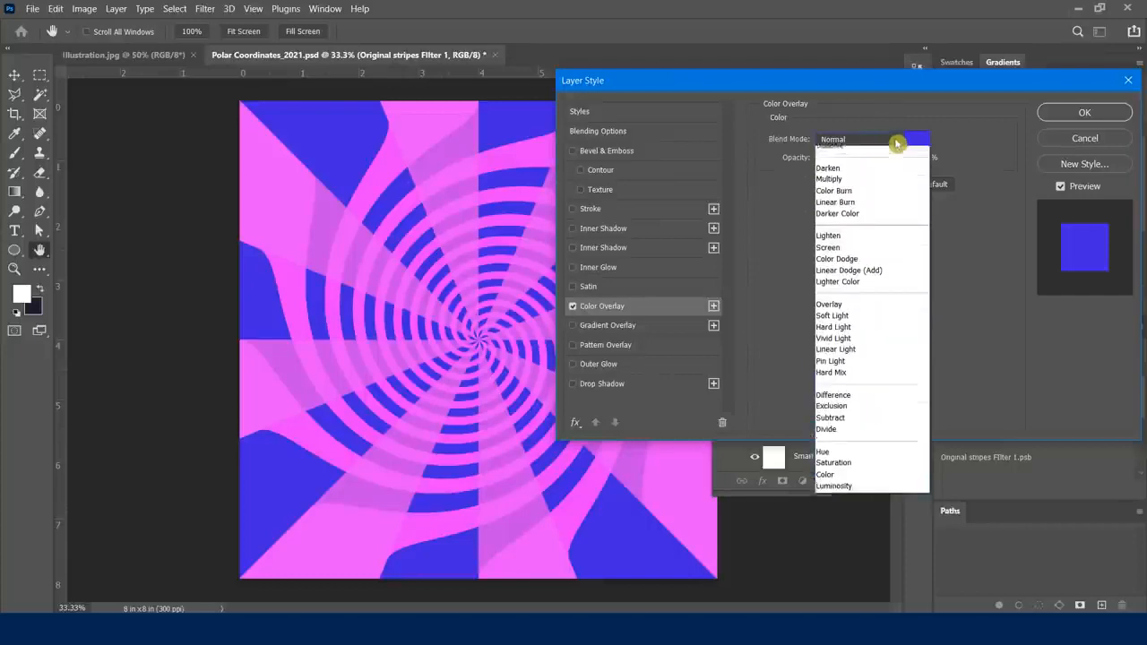
left_click(871, 161)
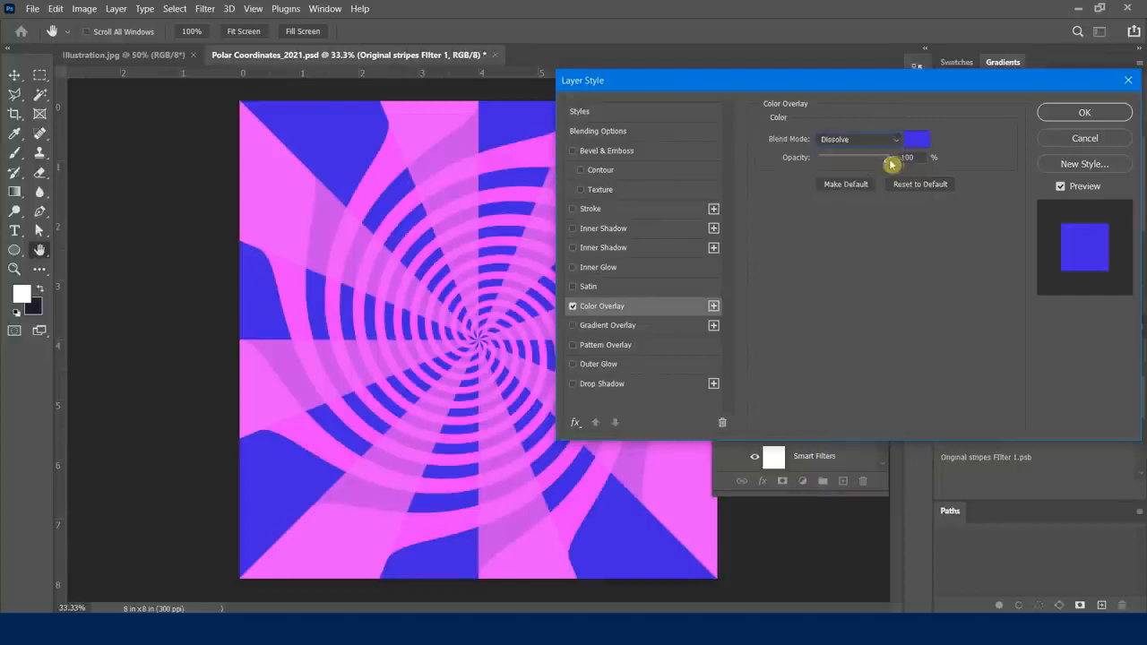
left_click_drag(893, 158, 865, 164)
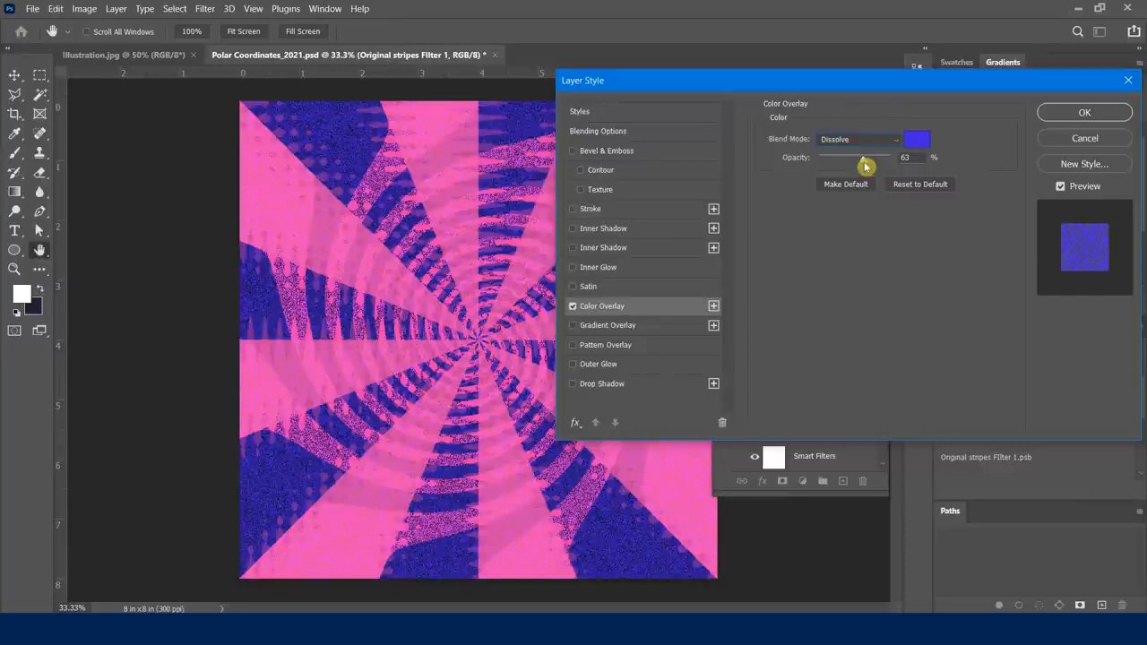
left_click_drag(865, 165, 856, 172)
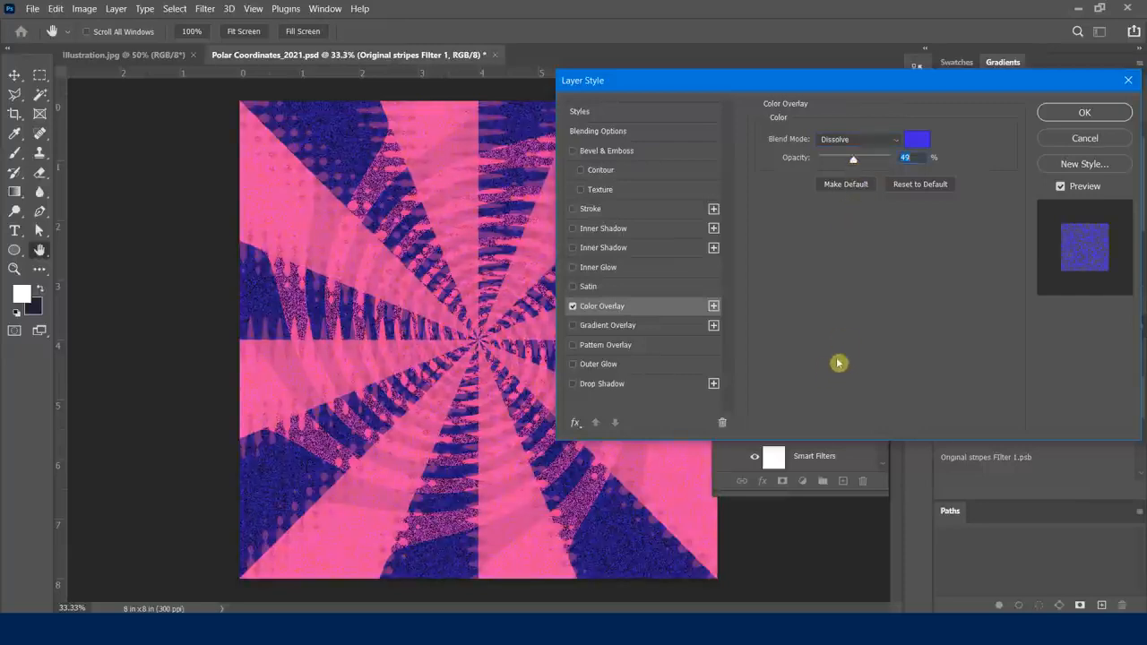
left_click(1051, 112)
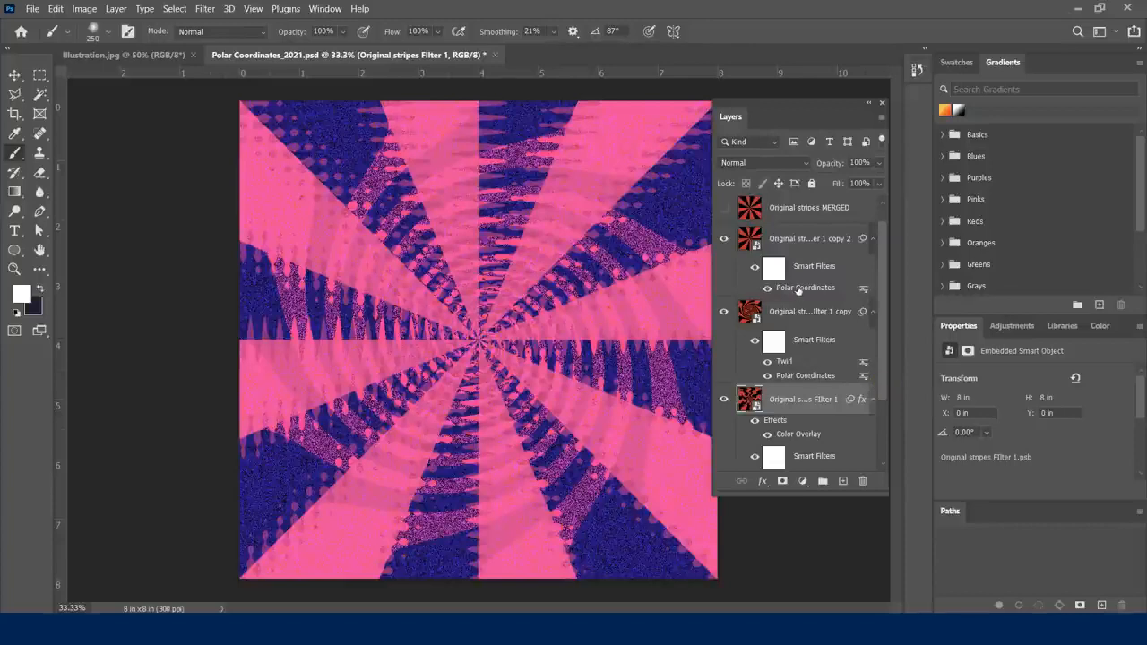
Step: Look through the layer stack's smart filters and select the filter mask of the twirled Filter 1 copy
left_click_drag(881, 358, 881, 440)
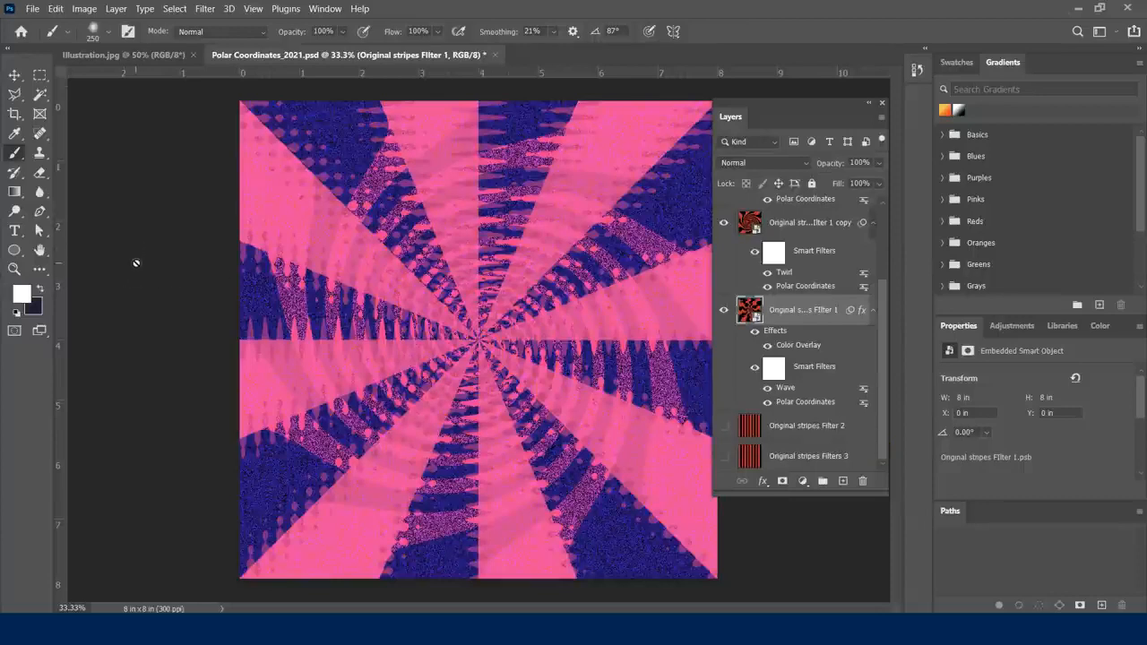
left_click_drag(883, 323, 881, 239)
left_click(741, 296)
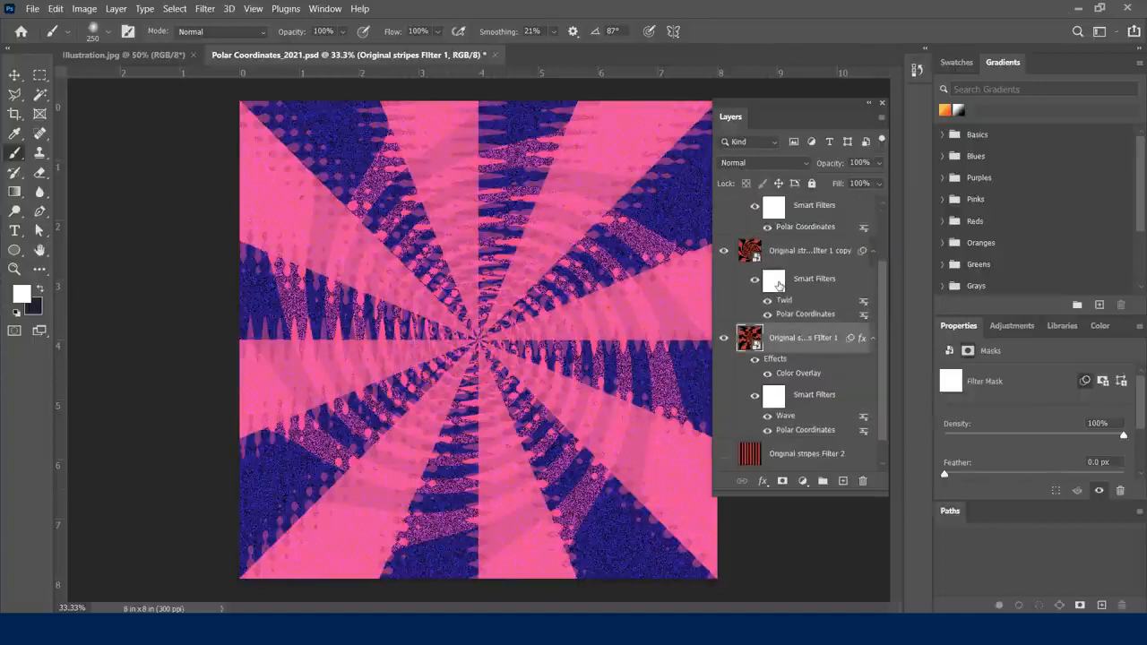
left_click(779, 283)
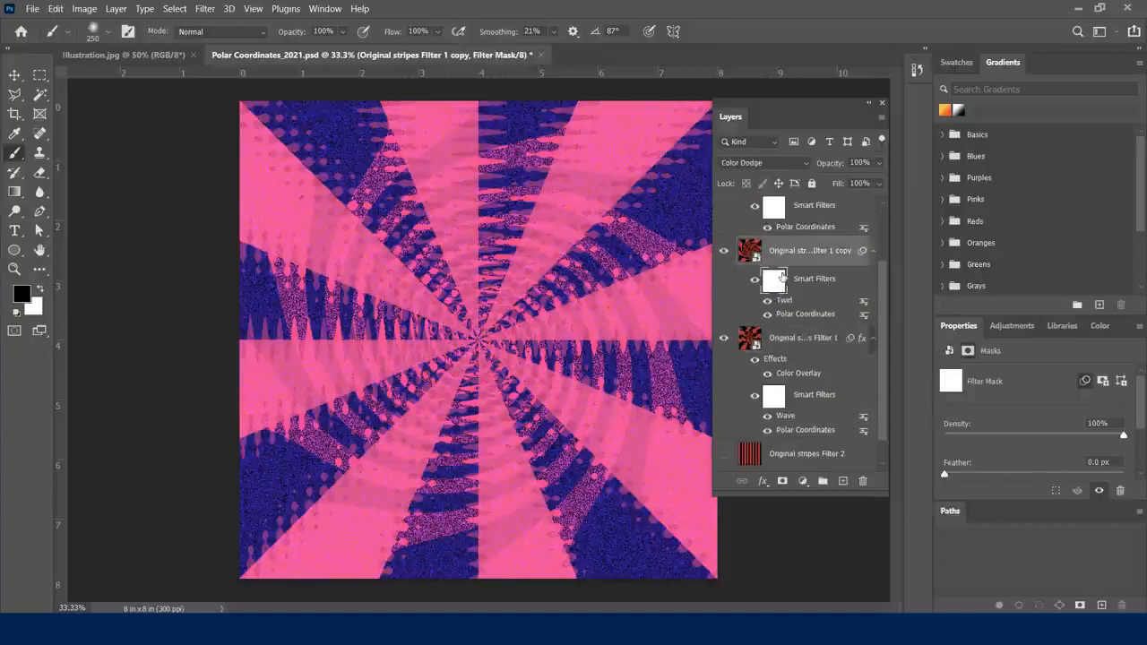
scroll(883, 328, "down", 1)
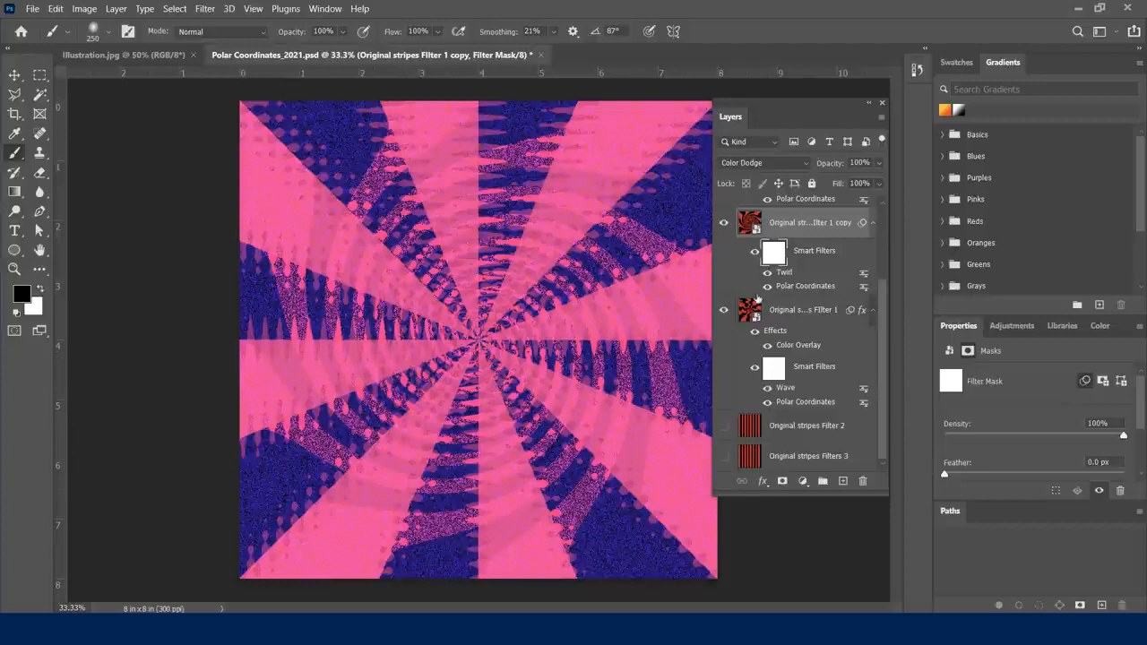
scroll(767, 303, "up", 2)
scroll(768, 303, "up", 2)
Step: Add a layer mask to Filter 1 copy 2, paint black around the sunburst's centre and restore the area below it with white
left_click(787, 263)
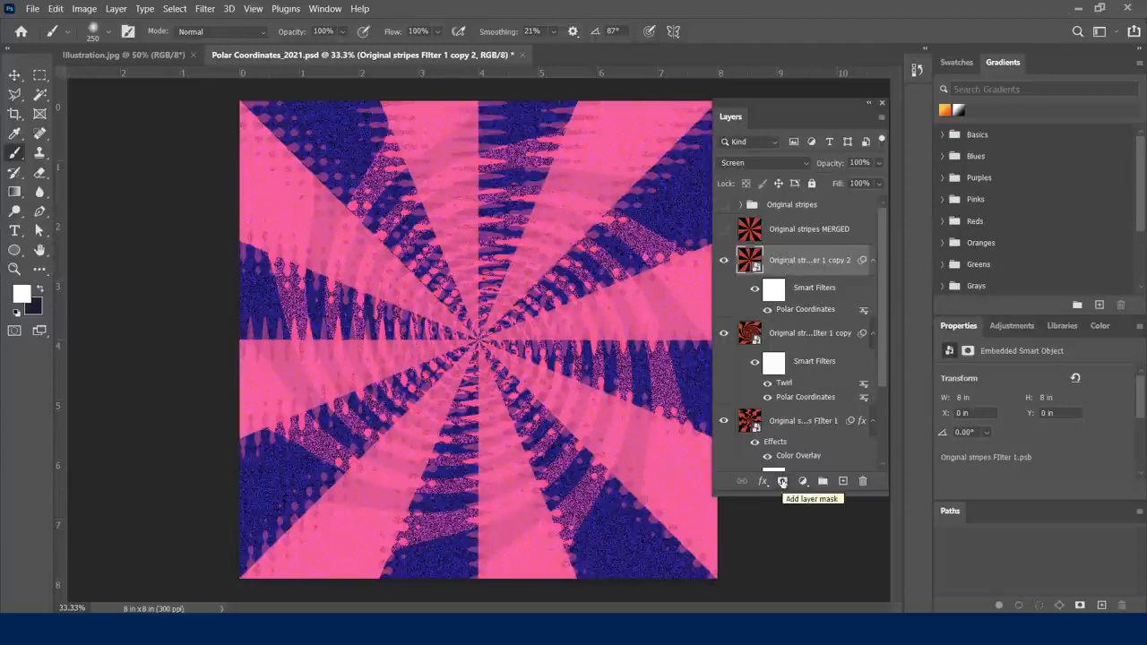
left_click(782, 482)
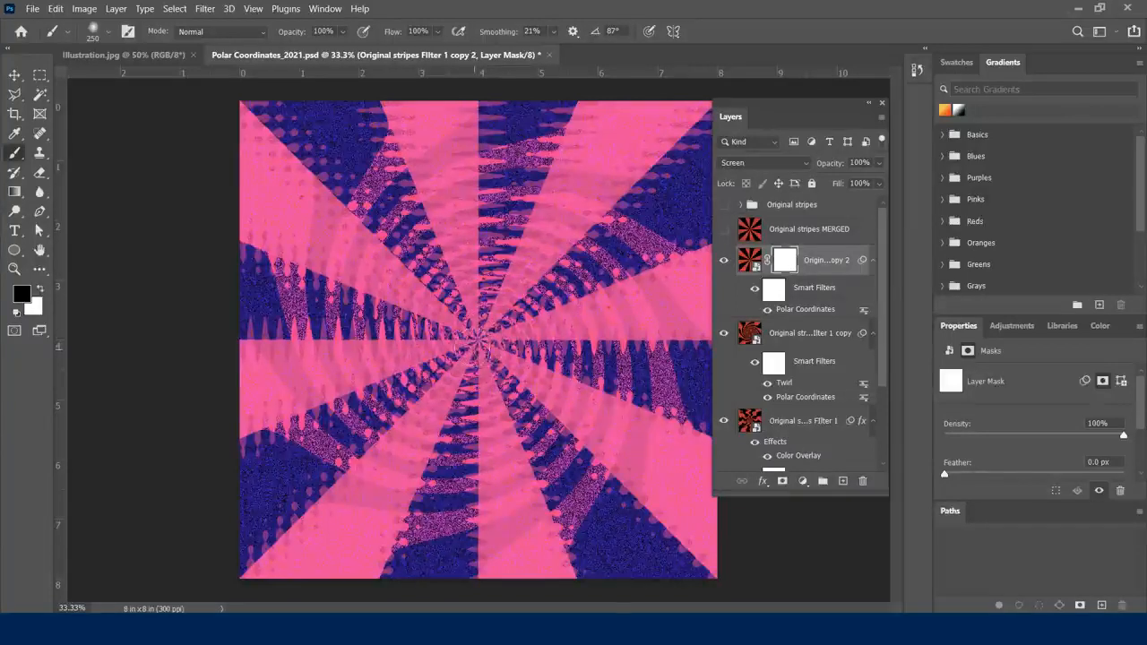
mouse_move(475, 350)
left_mouse_down()
mouse_move(468, 320)
mouse_move(489, 317)
mouse_move(492, 338)
mouse_move(463, 344)
mouse_move(460, 321)
mouse_move(492, 317)
mouse_move(486, 354)
mouse_move(465, 338)
mouse_move(467, 320)
mouse_move(478, 302)
mouse_move(503, 317)
mouse_move(476, 358)
mouse_move(454, 340)
mouse_move(454, 316)
mouse_move(508, 296)
mouse_move(530, 327)
mouse_move(507, 354)
mouse_move(446, 361)
mouse_move(443, 319)
mouse_move(519, 370)
mouse_move(469, 365)
mouse_move(454, 320)
mouse_move(496, 388)
mouse_move(498, 440)
left_mouse_up()
key("x")
mouse_move(502, 492)
left_mouse_down()
mouse_move(509, 450)
mouse_move(490, 406)
left_mouse_up()
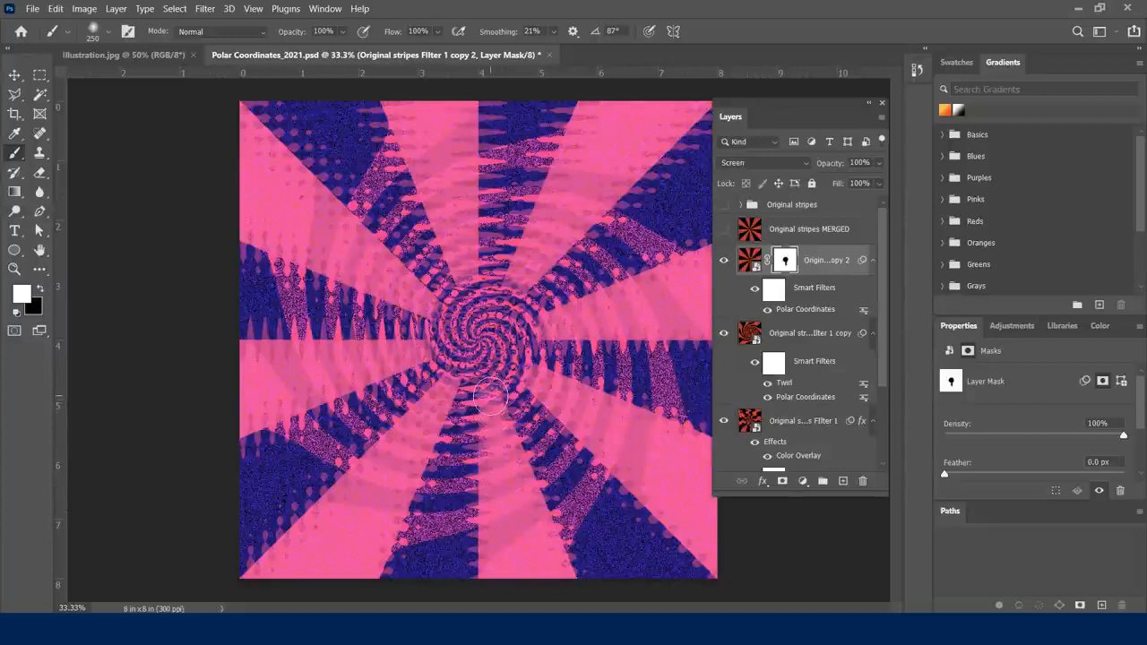
scroll(597, 379, "down", 2)
scroll(597, 379, "down", 1)
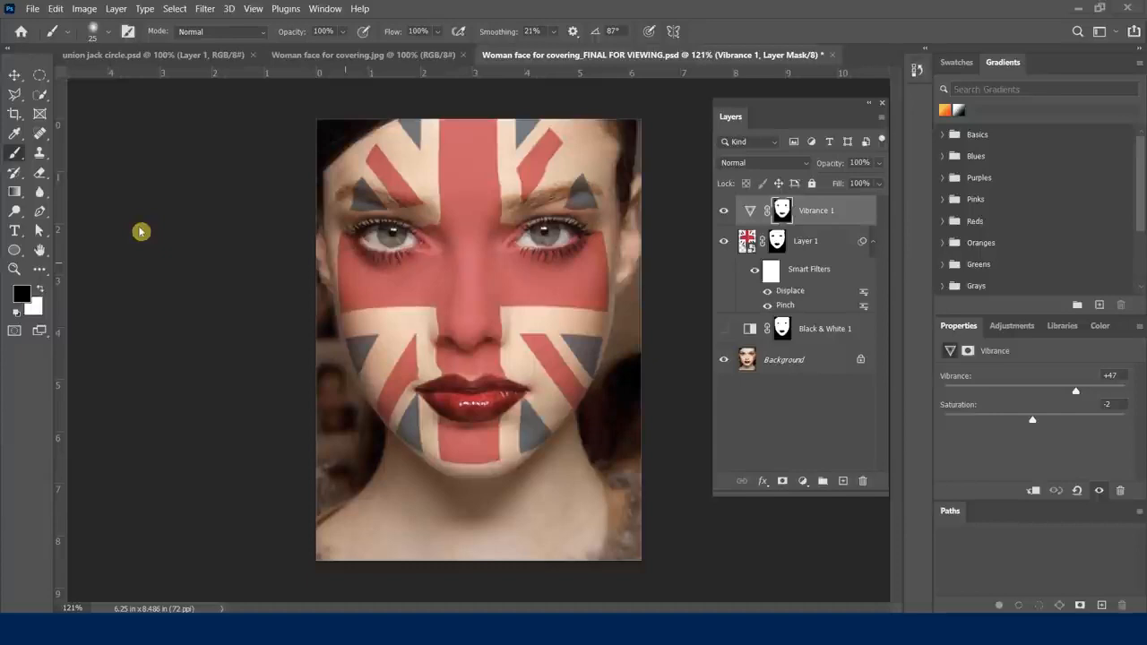
Step: Duplicate the Background layer of Woman face for covering.jpg into a new document named Displacement Map
left_click(341, 57)
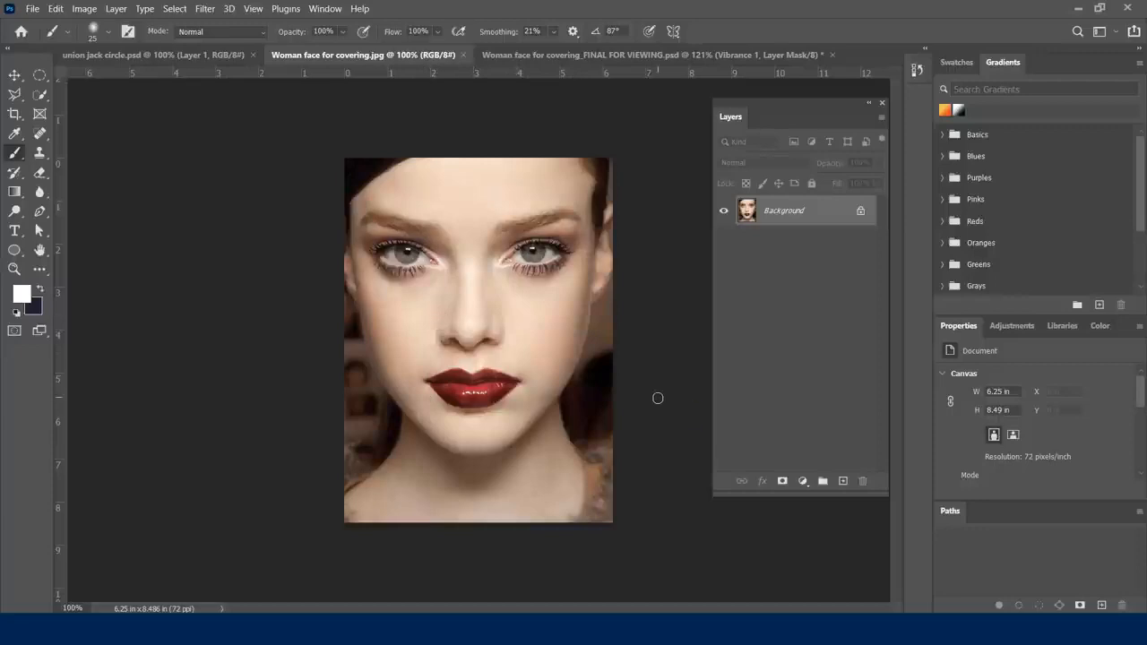
right_click(804, 217)
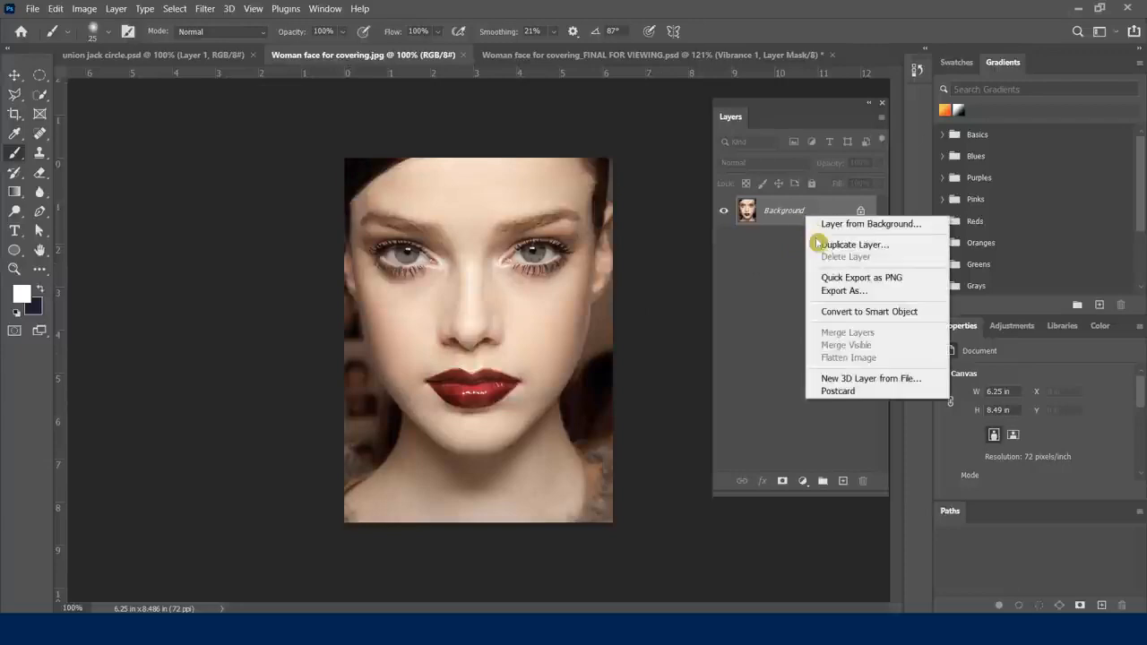
left_click(826, 248)
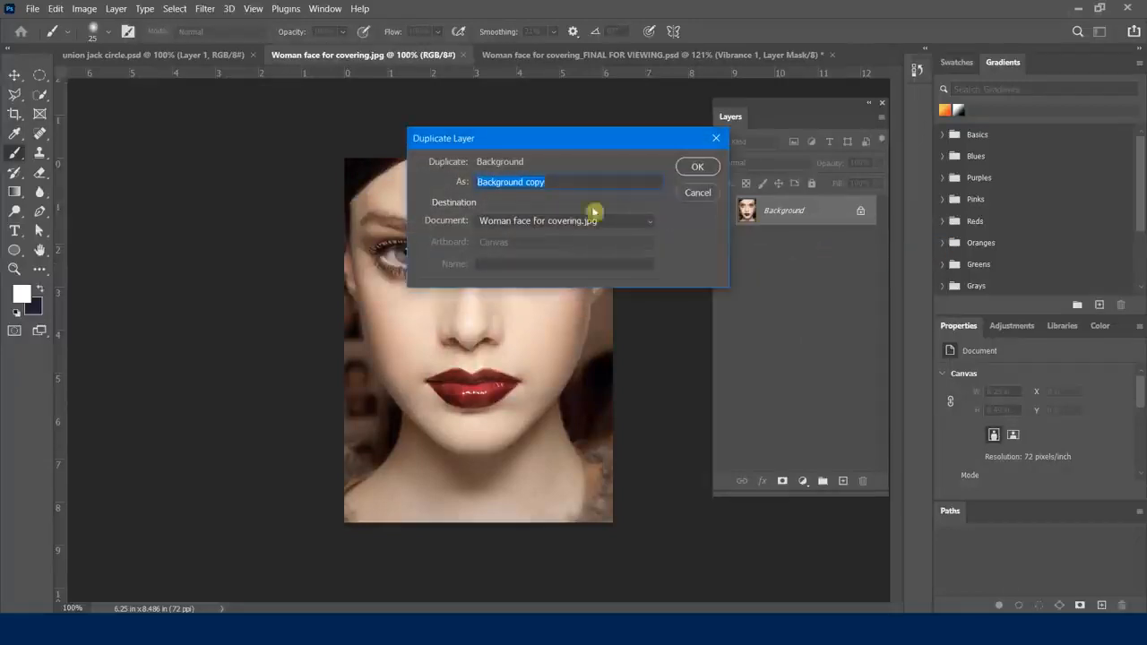
left_click(553, 226)
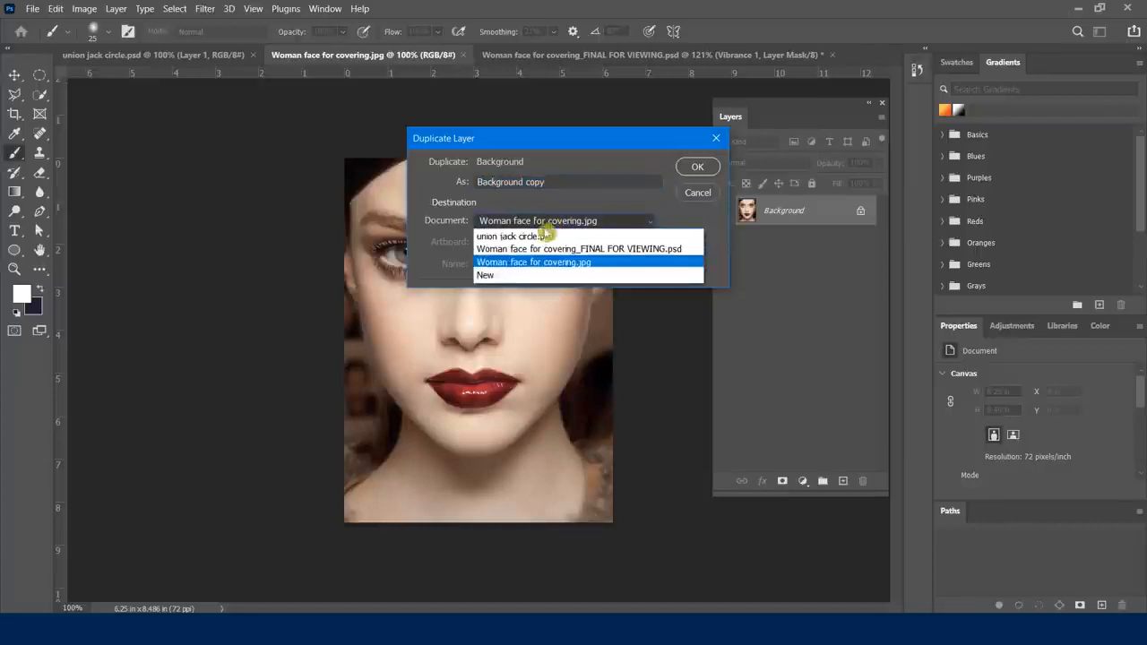
left_click(520, 276)
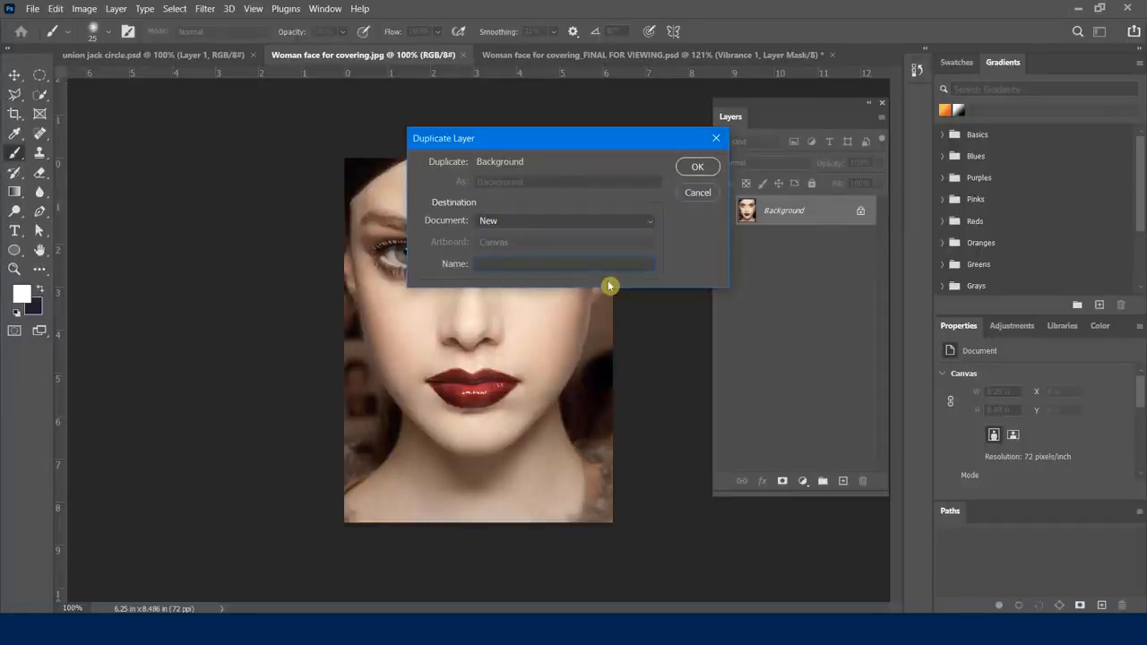
type("Displacement Map")
left_click(698, 167)
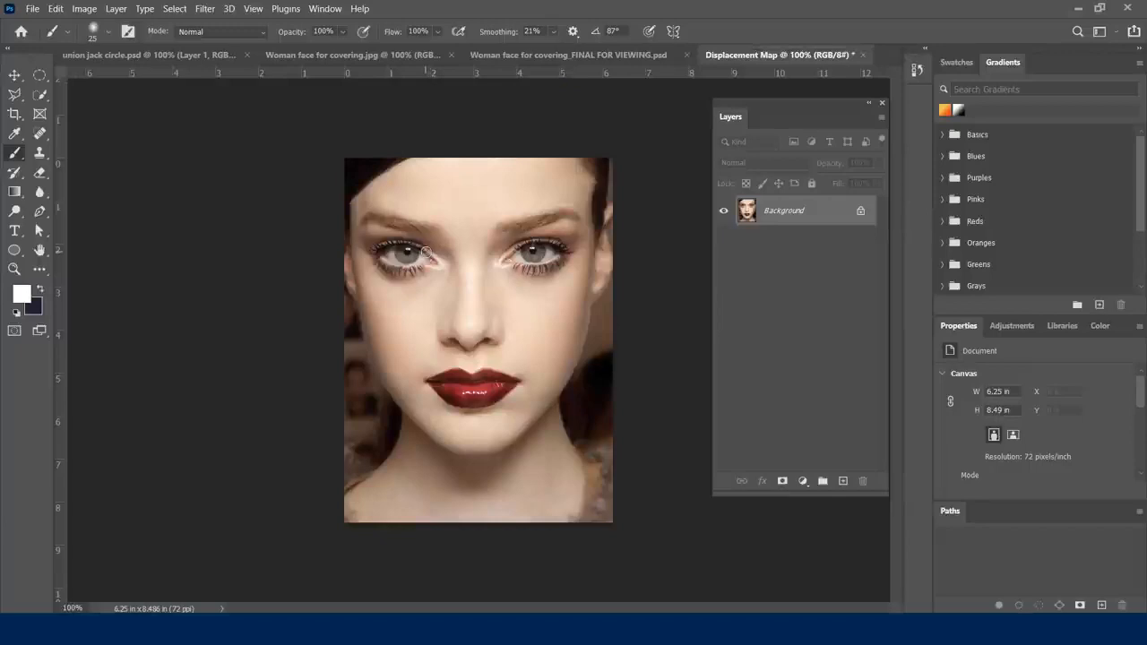
Step: Apply a 2.0-pixel Gaussian Blur to the duplicated face and add a Black & White adjustment layer with the default preset
left_click(205, 9)
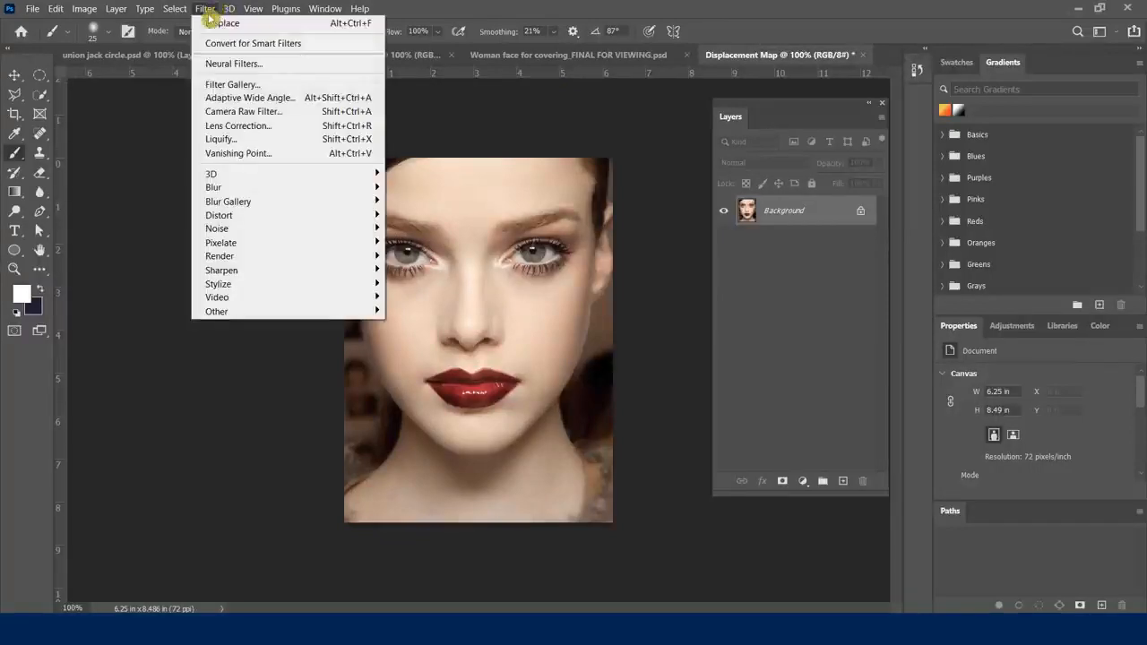
mouse_move(238, 186)
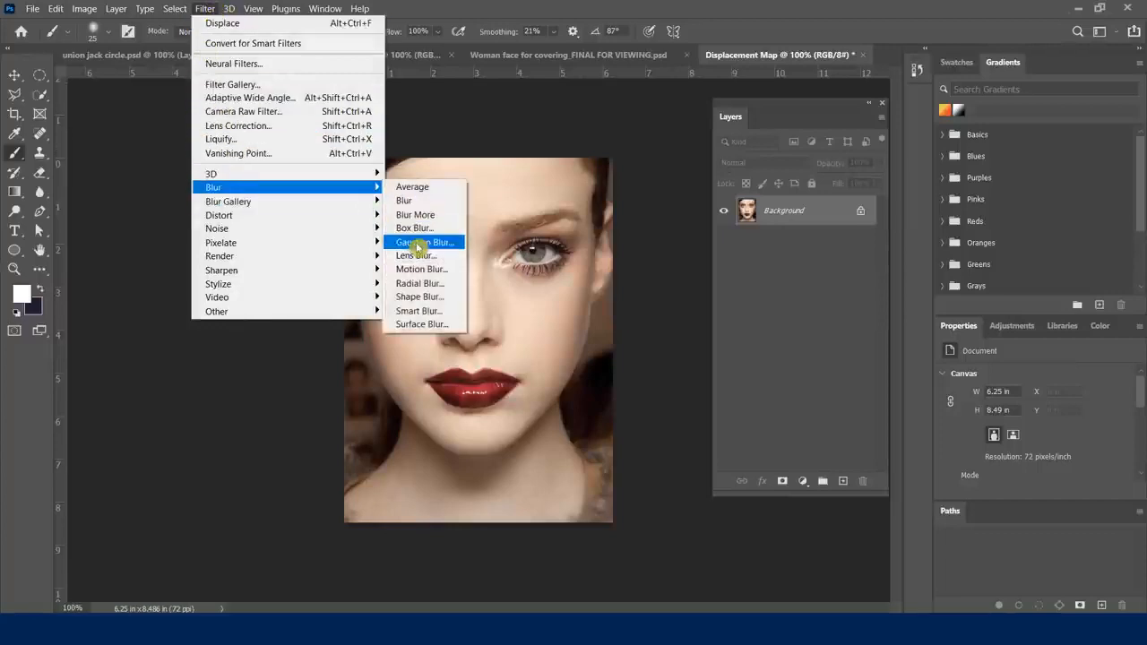
left_click(418, 243)
left_click_drag(486, 341, 475, 341)
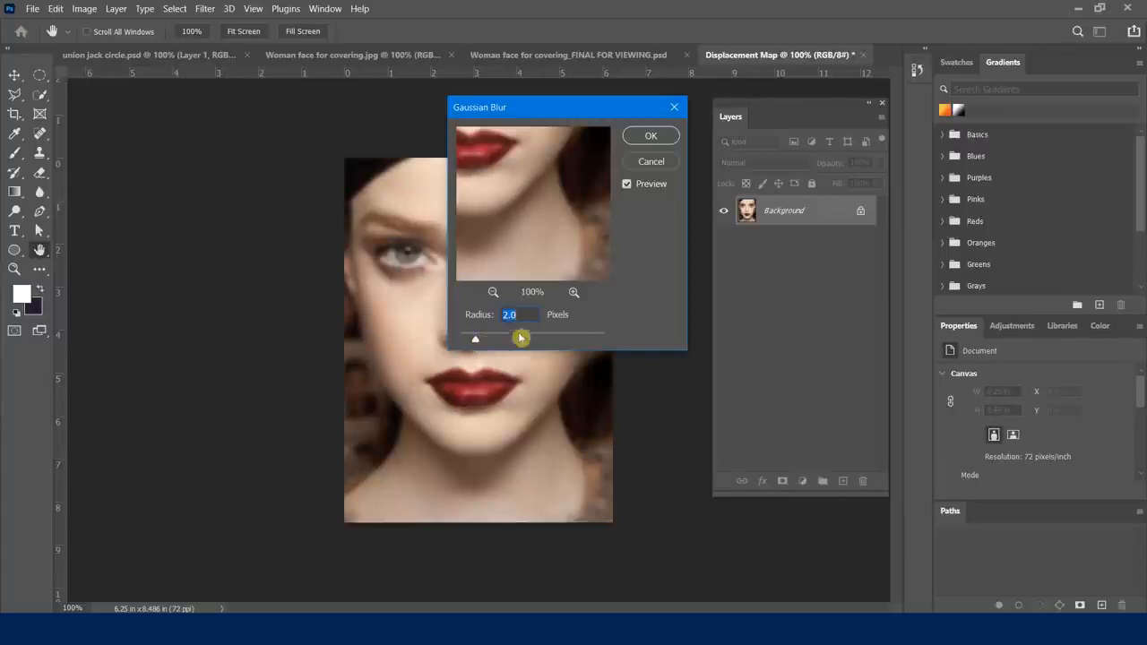
left_click_drag(504, 209, 517, 231)
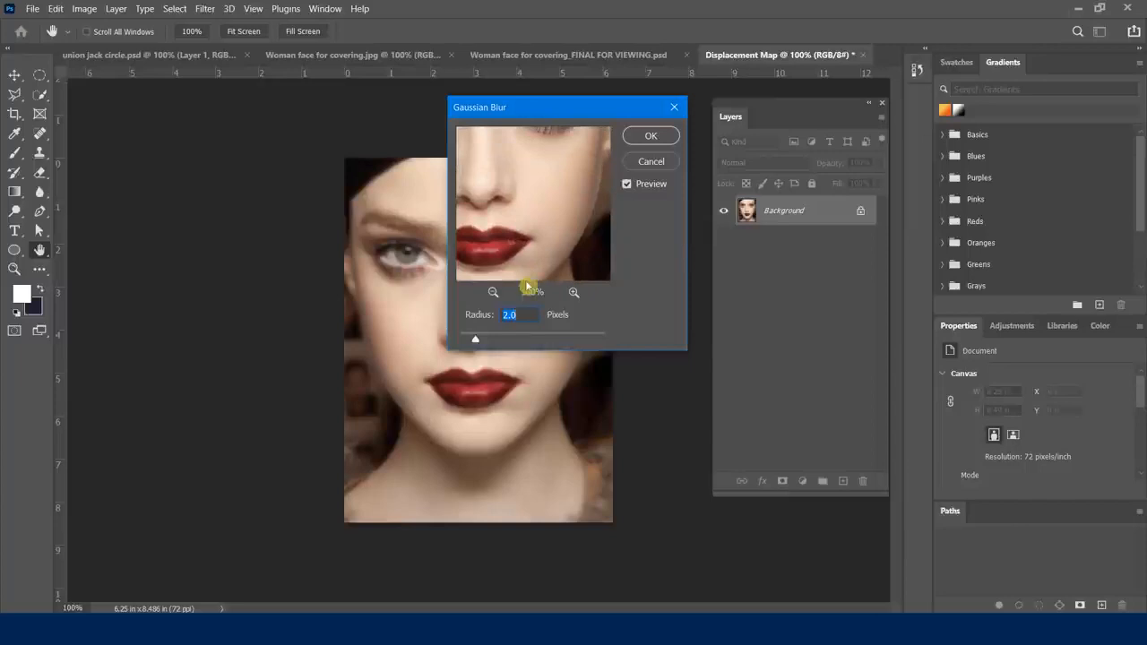
left_click(650, 137)
key("b")
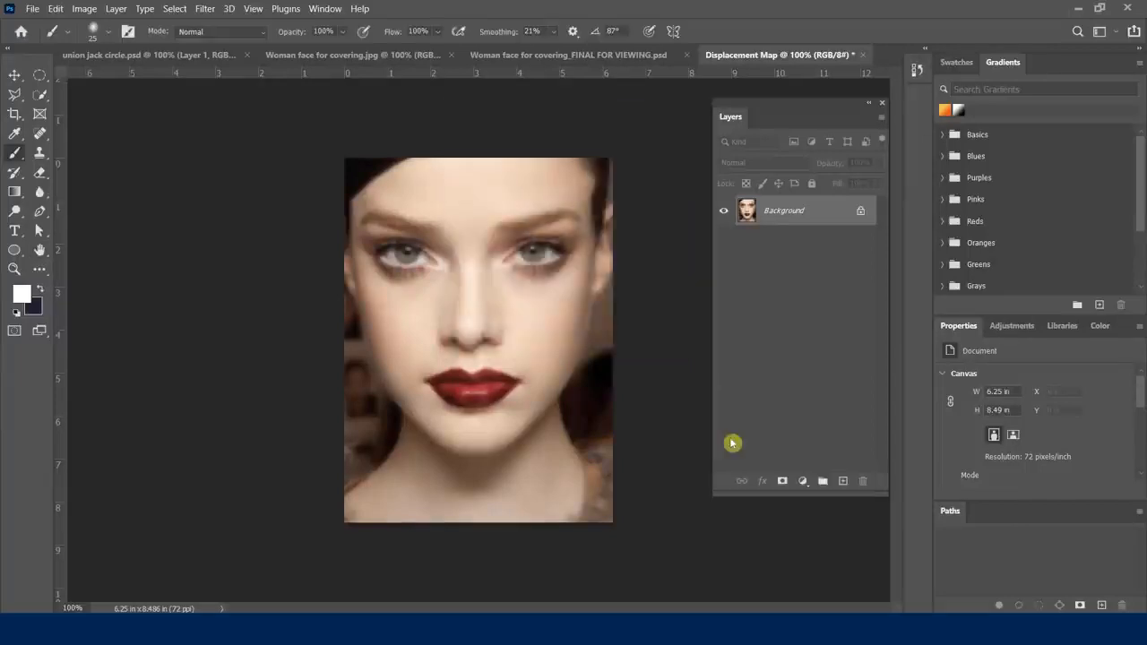
left_click(803, 482)
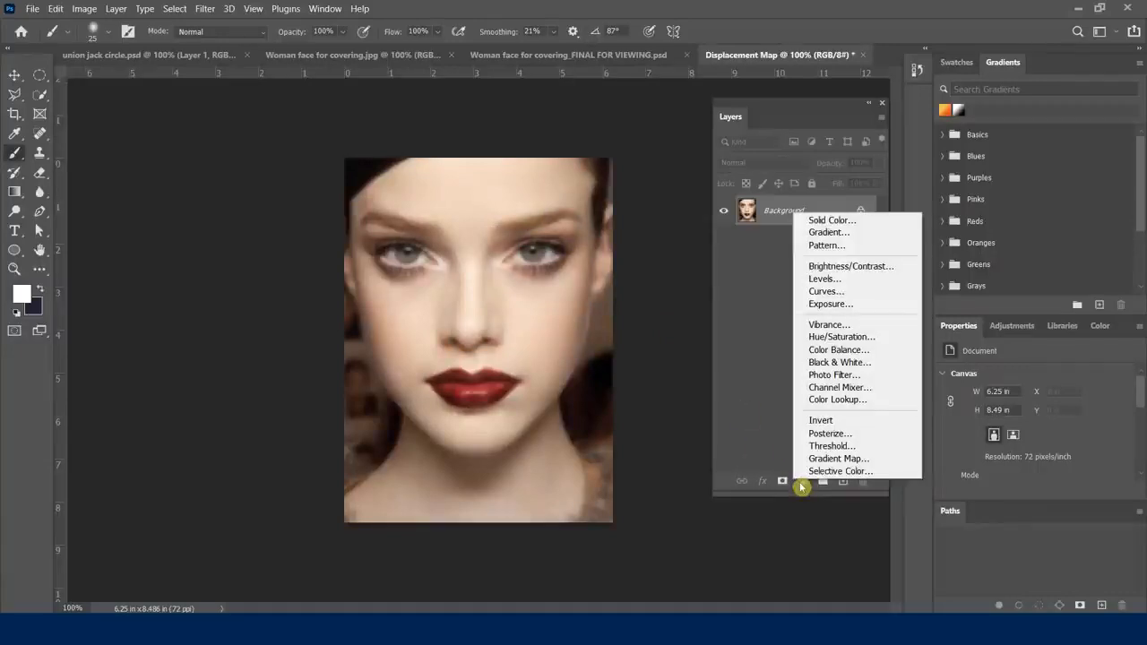
left_click(820, 362)
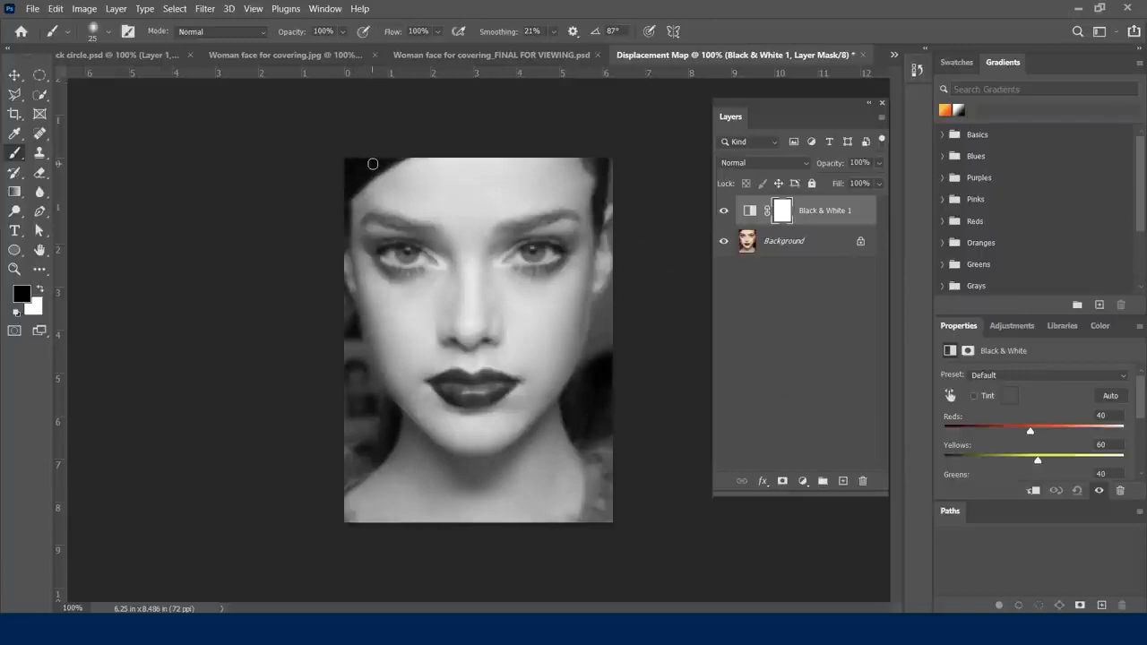
Step: Save the document as Displacement Map in Photoshop format in the Displacement Filter folder and close it
key("ctrl+s")
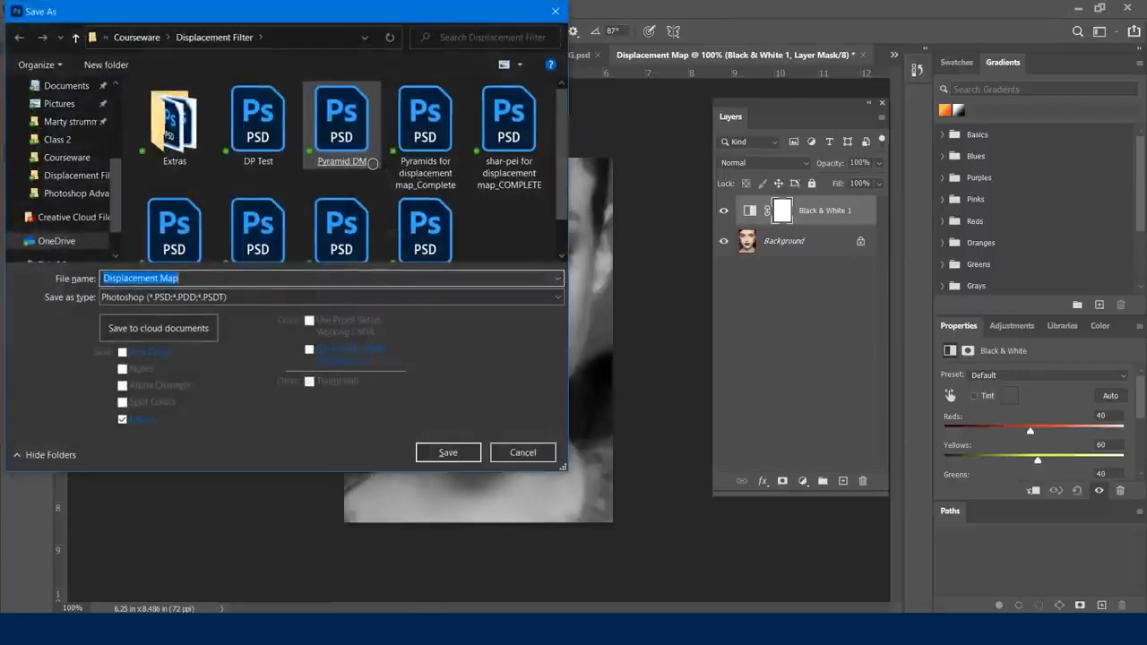
left_click(459, 453)
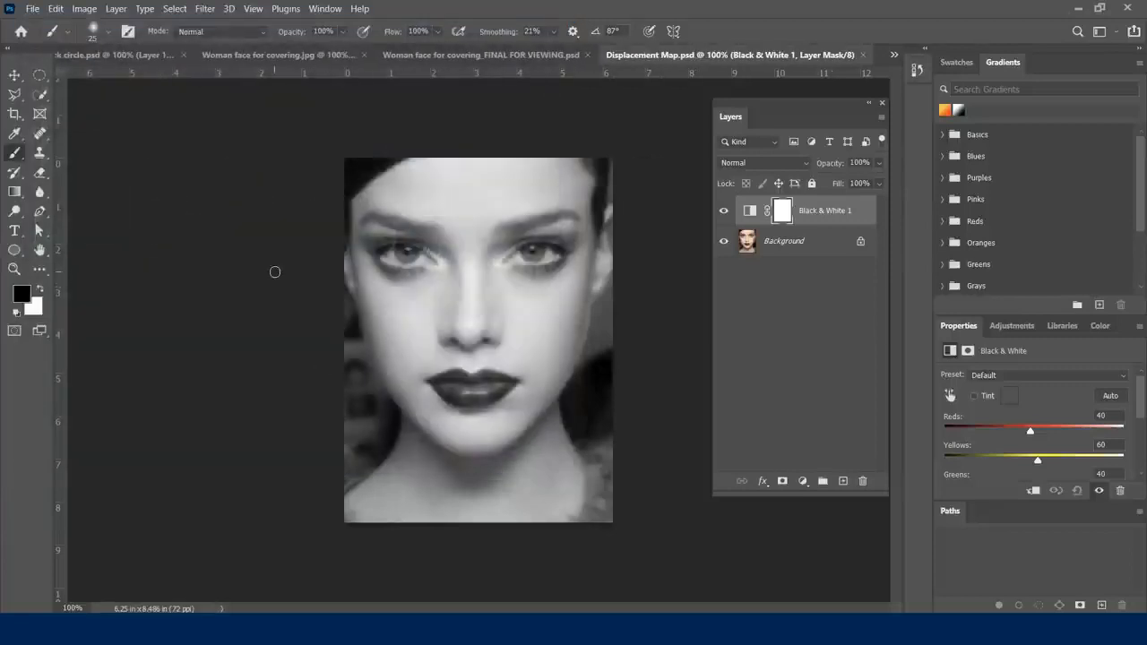
left_click(866, 56)
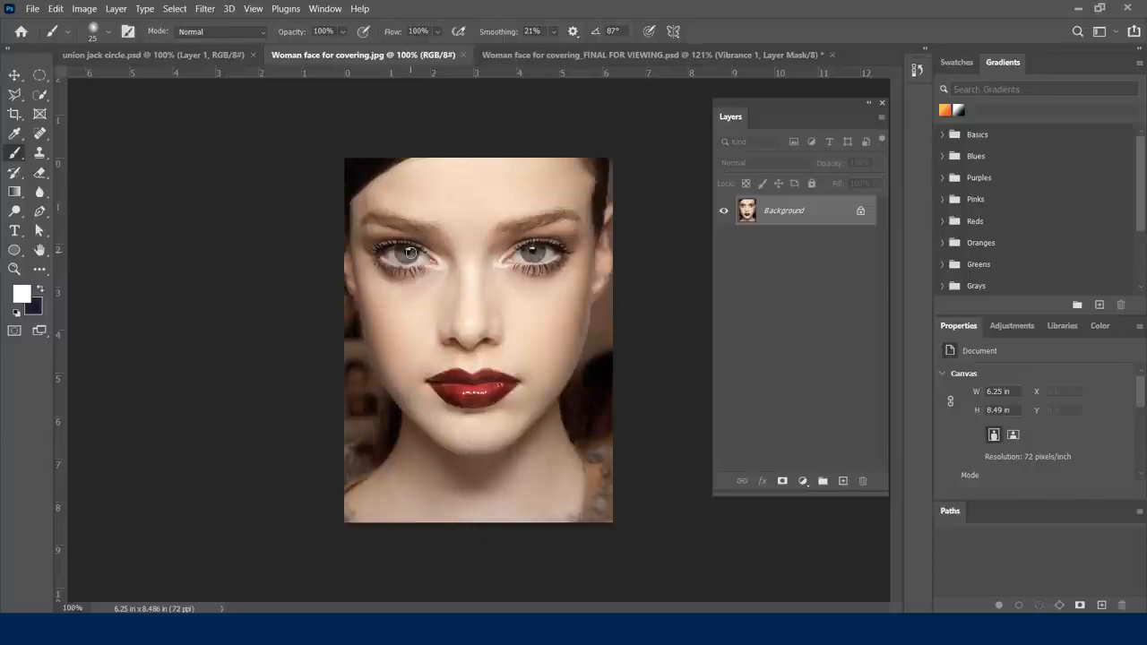
Step: Bring Layer 1 from union jack circle.psd into Woman face for covering.jpg, placed over the face at about X -1.23 in, Y 0.87 in
left_click(520, 55)
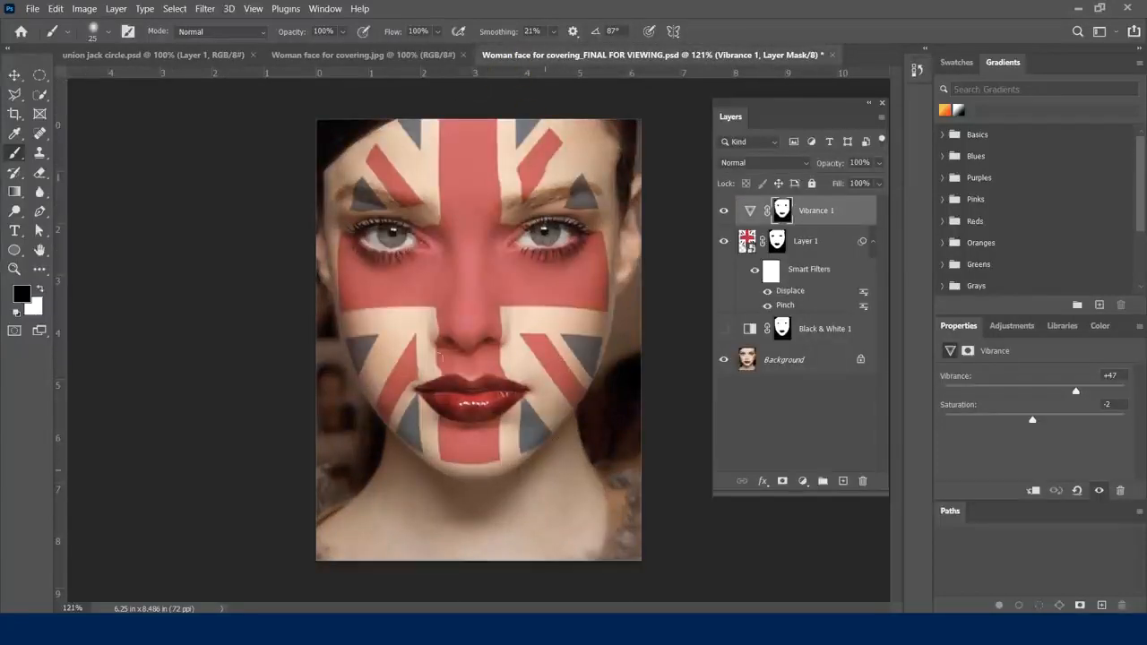
left_click(374, 56)
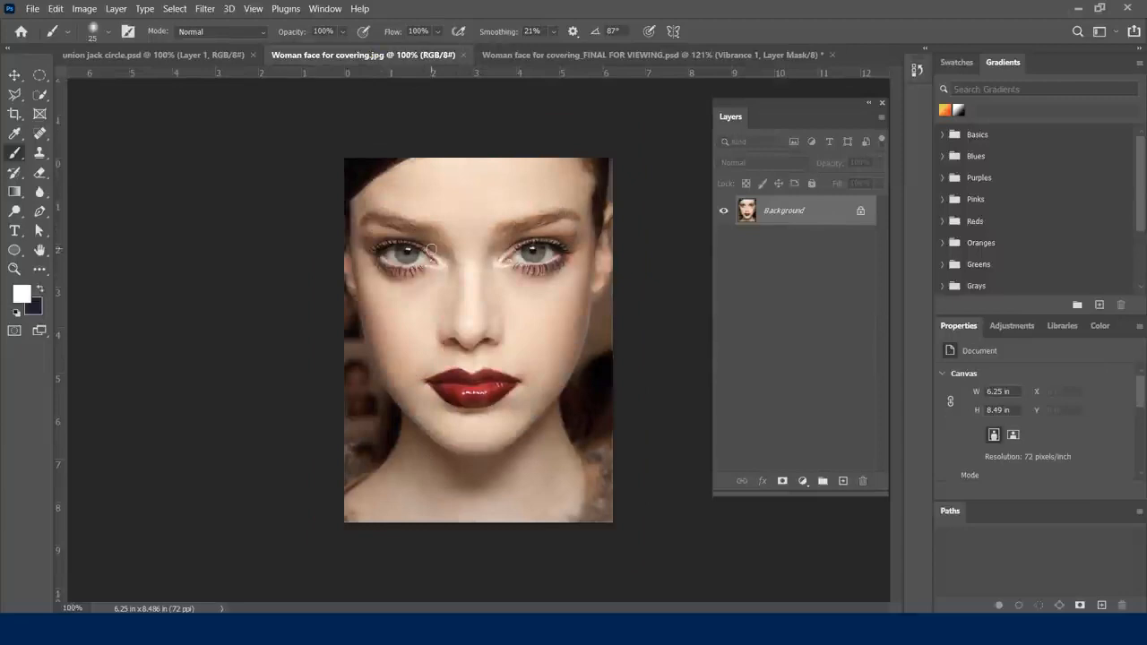
left_click(179, 55)
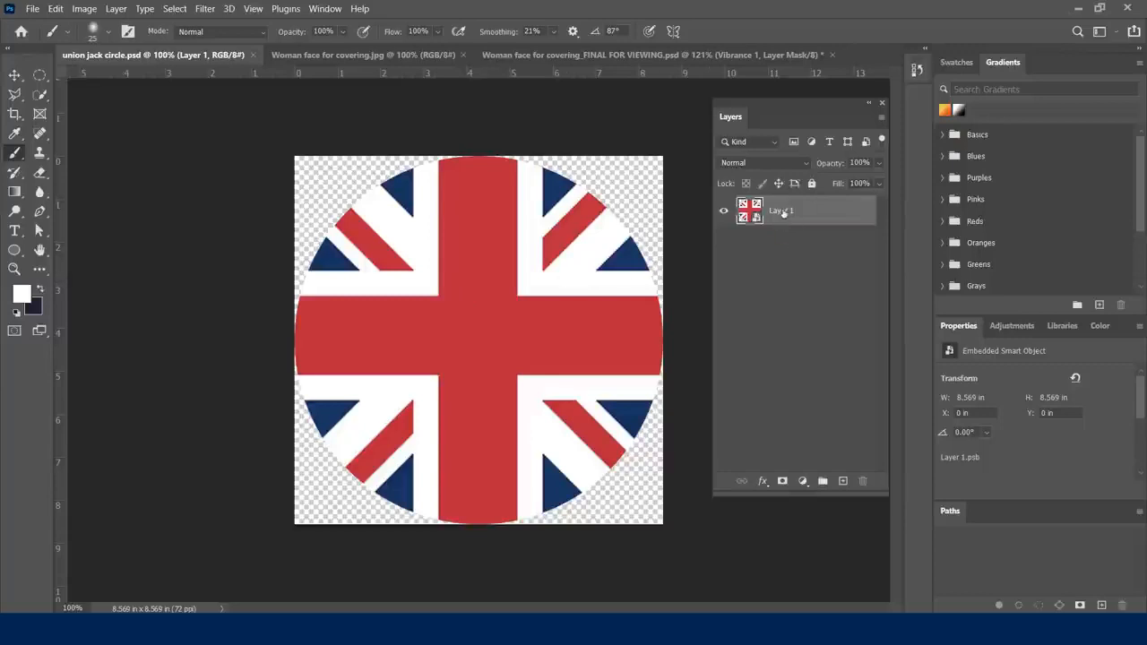
left_click(15, 75)
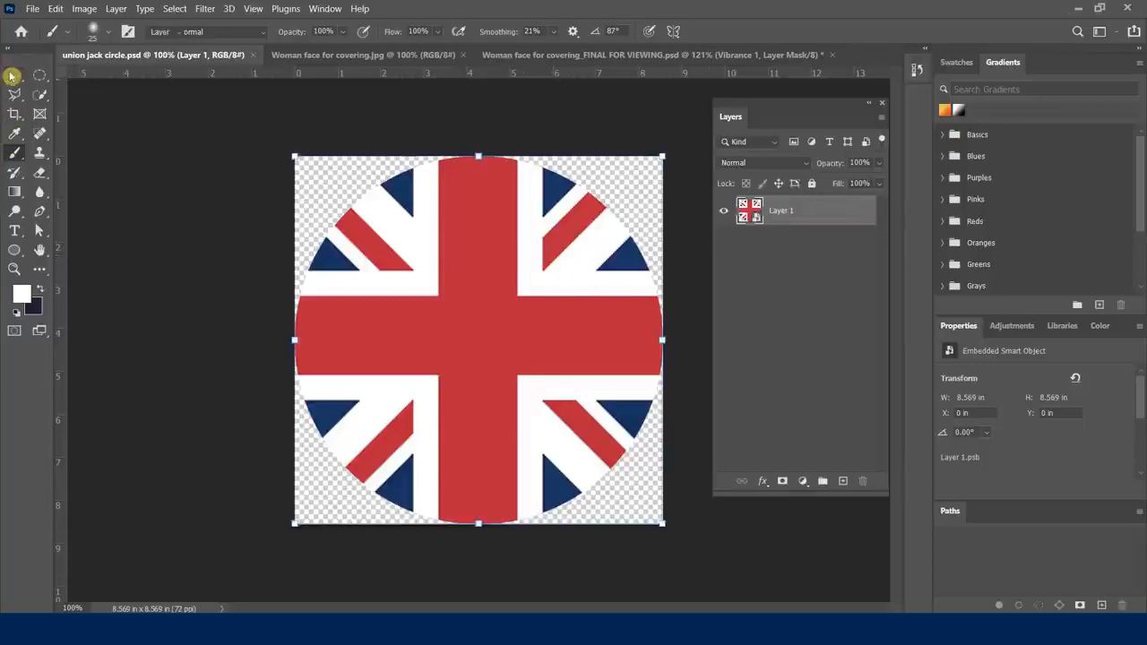
left_click_drag(512, 285, 476, 380)
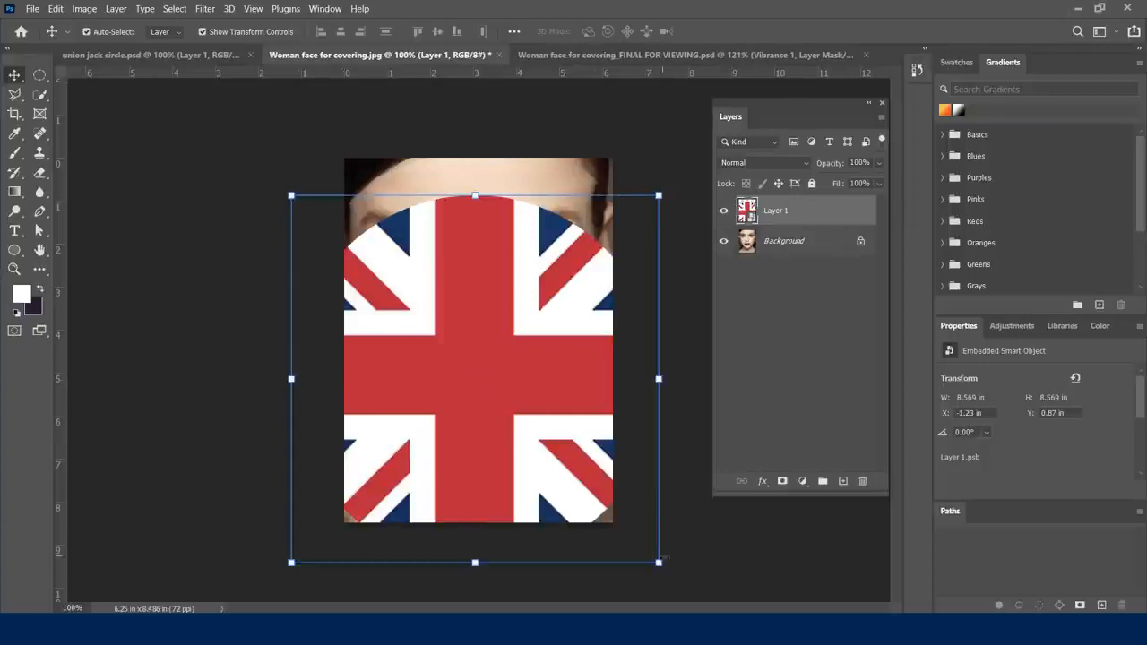
Step: Scale the Union Jack into an upright oval covering the woman's face, about 57.86% wide and 75.20% high
left_click_drag(652, 554, 602, 512)
left_click_drag(506, 323, 511, 236)
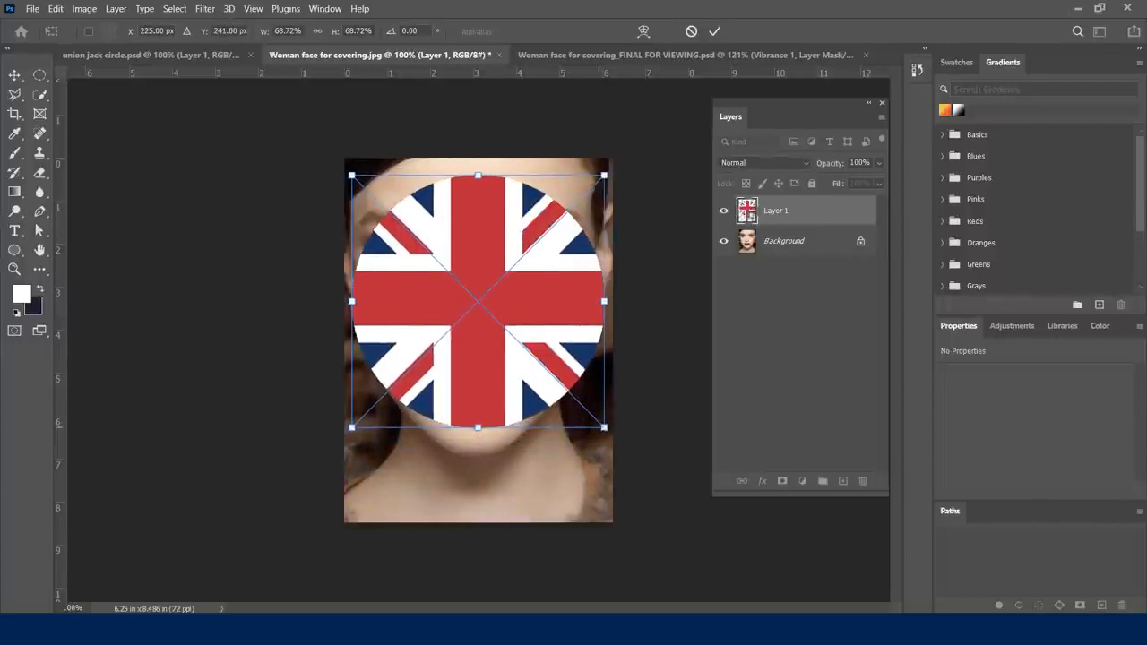
left_click_drag(609, 305, 577, 303)
left_click_drag(351, 301, 363, 302)
left_click_drag(471, 175, 471, 165)
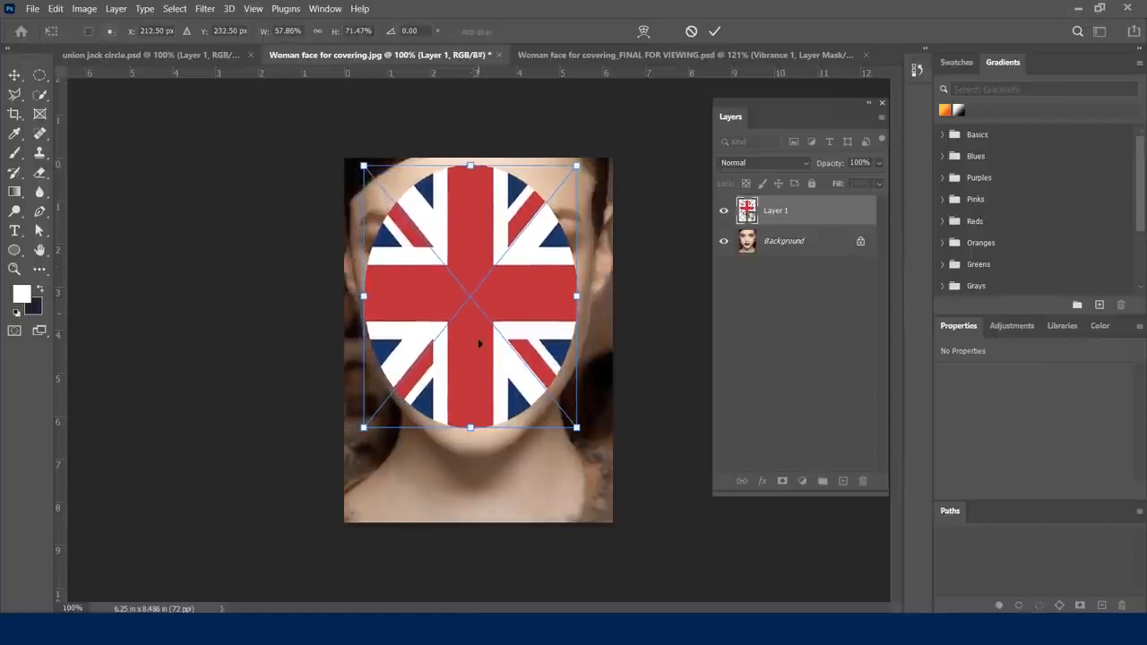
left_click_drag(469, 430, 472, 437)
left_click_drag(504, 315, 513, 303)
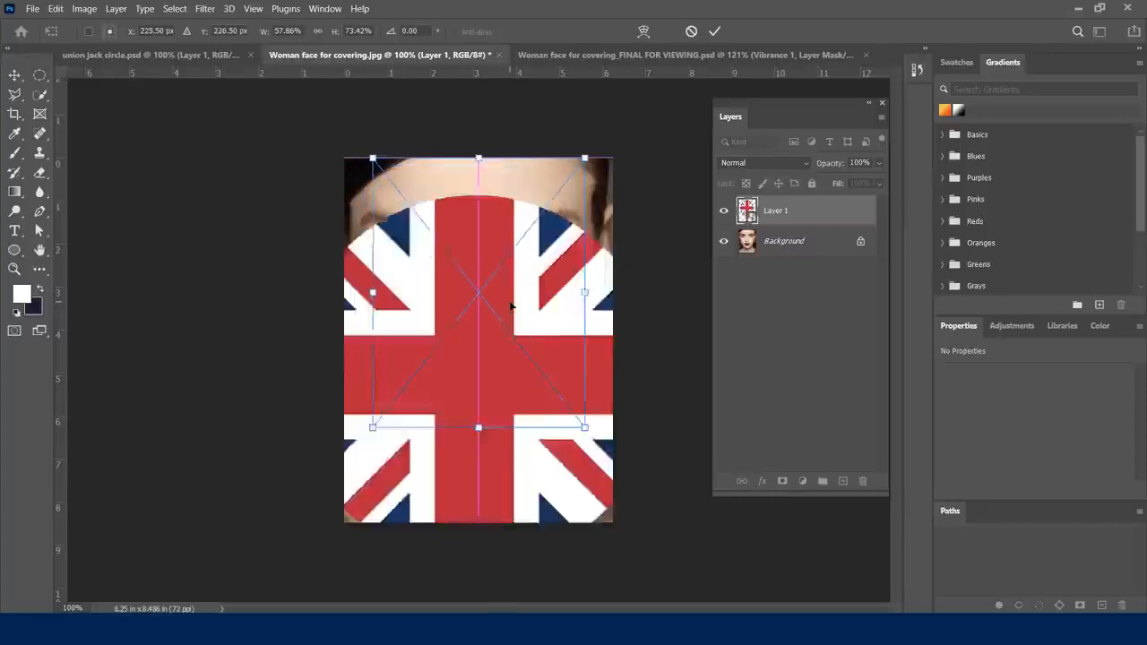
left_click_drag(478, 427, 478, 435)
left_click_drag(467, 370, 460, 366)
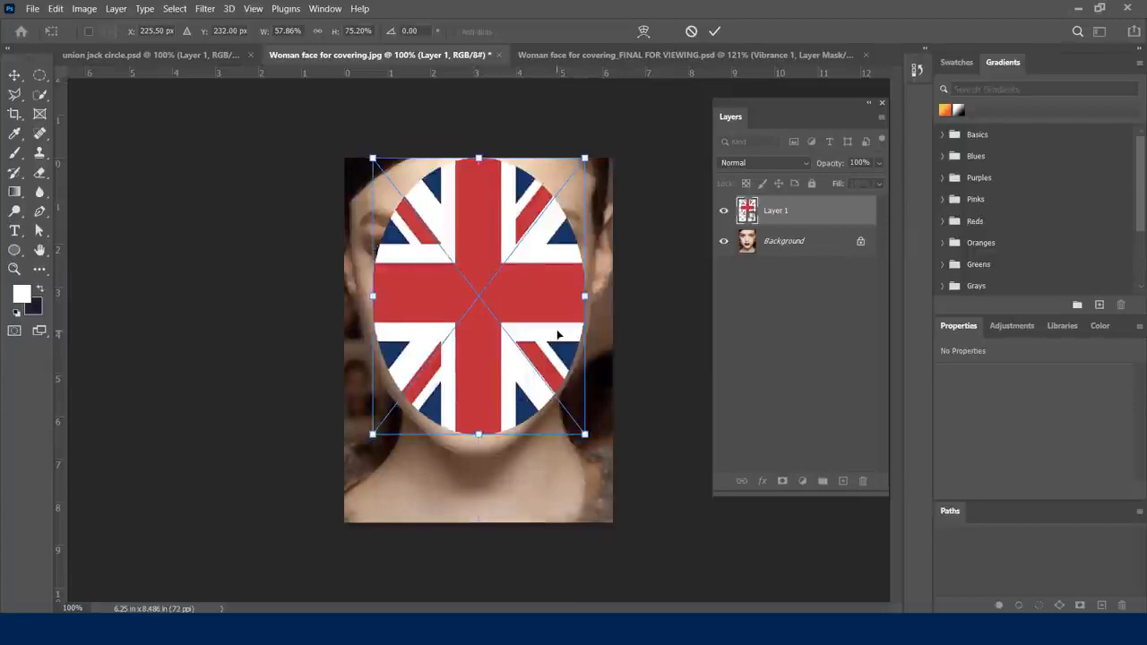
Step: Nudge the flag 8 px to the left, apply the transform and lower Layer 1's opacity to 51%
key("Left")
key("Left")
key("Left")
key("Left")
key("Left")
key("Left")
key("Left")
key("Left")
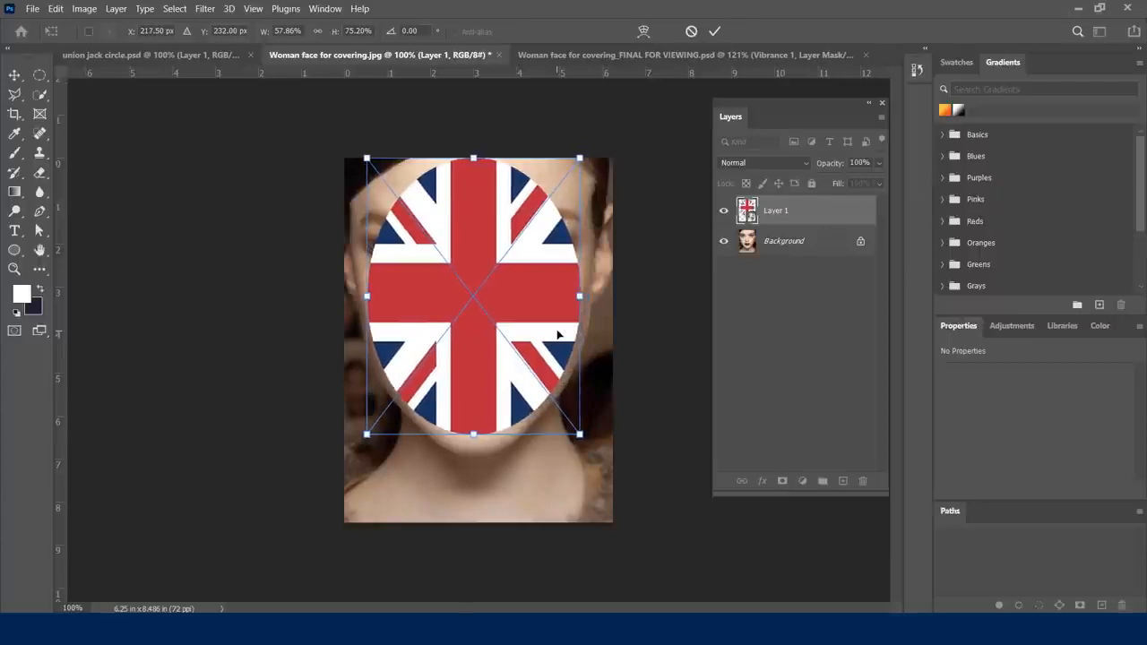
left_click(714, 31)
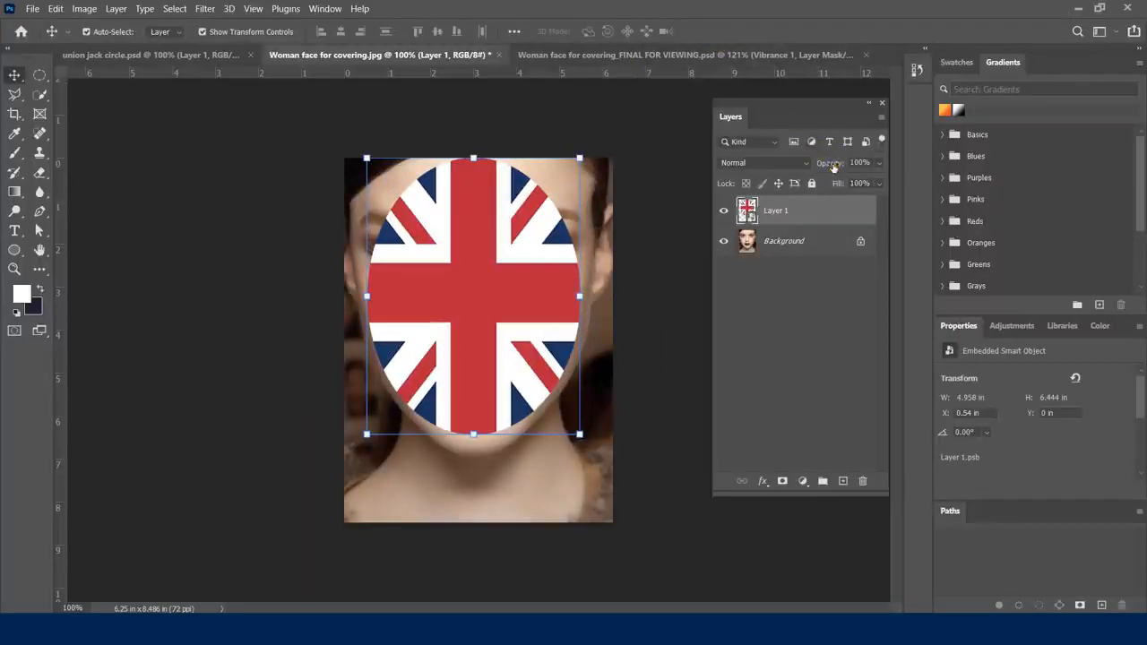
mouse_move(828, 163)
left_mouse_down()
mouse_move(819, 162)
mouse_move(839, 171)
mouse_move(812, 168)
left_mouse_up()
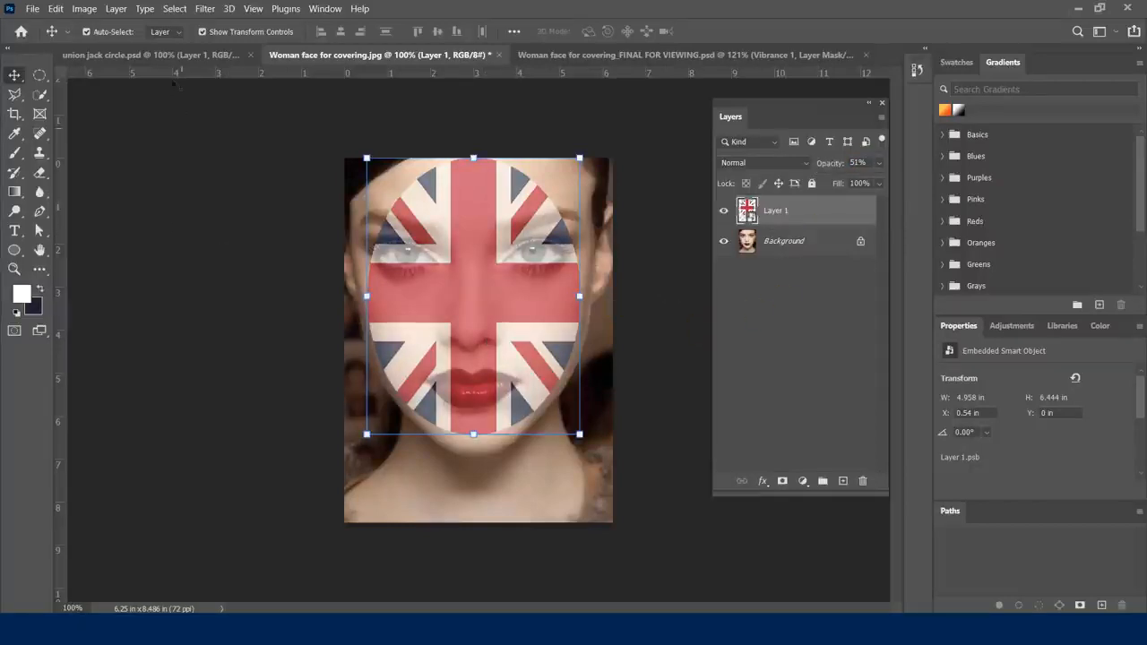
Step: Apply the Pinch distortion filter to the flag layer with an amount of -19%
left_click(204, 14)
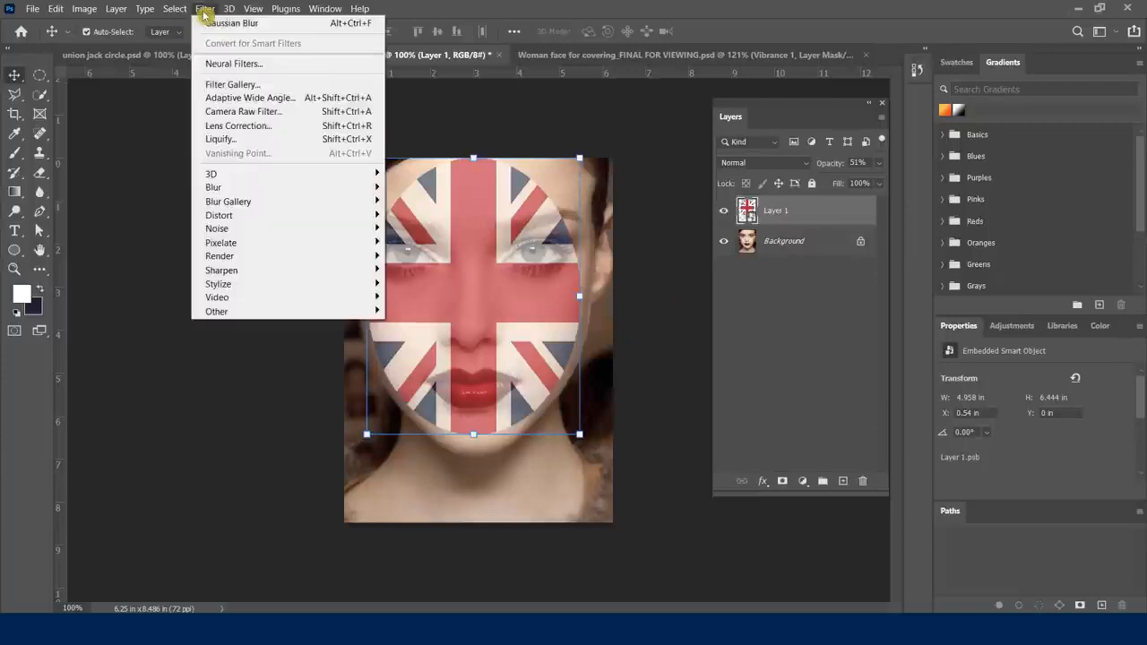
mouse_move(270, 221)
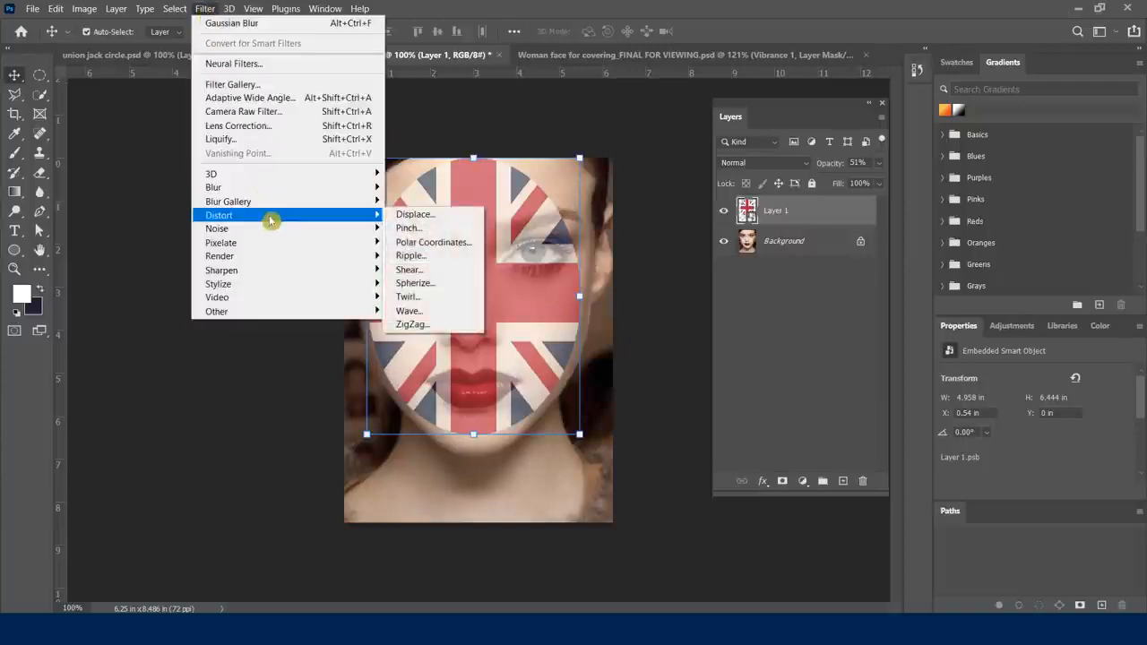
left_click(408, 228)
left_click_drag(492, 191, 503, 266)
left_click_drag(519, 128, 648, 122)
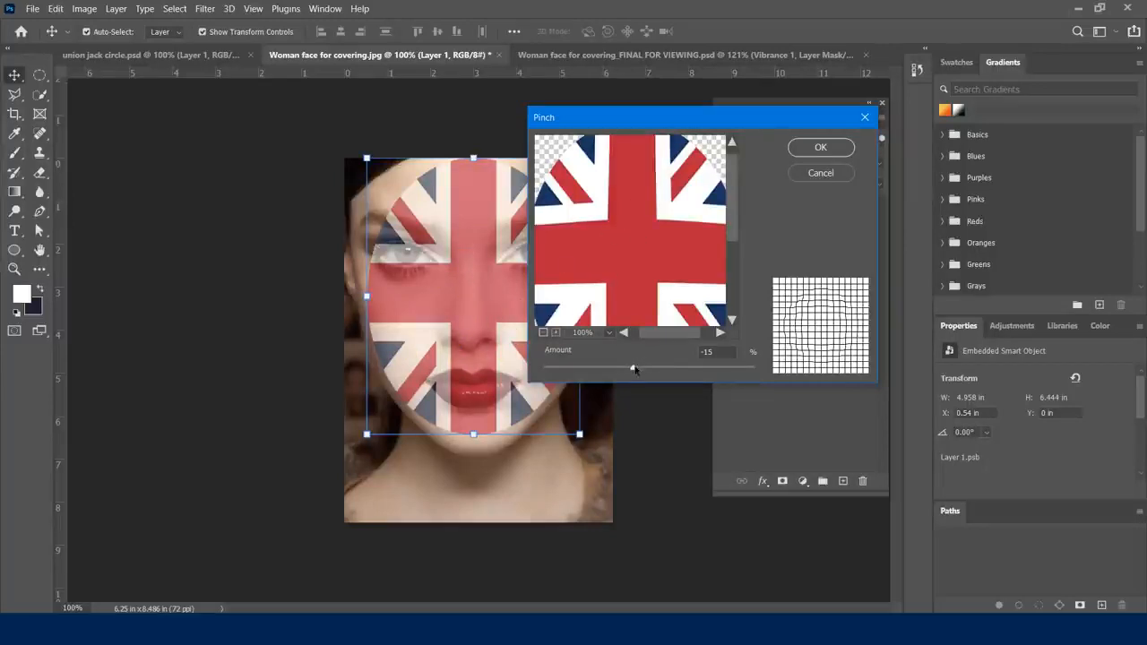
left_click_drag(633, 368, 630, 368)
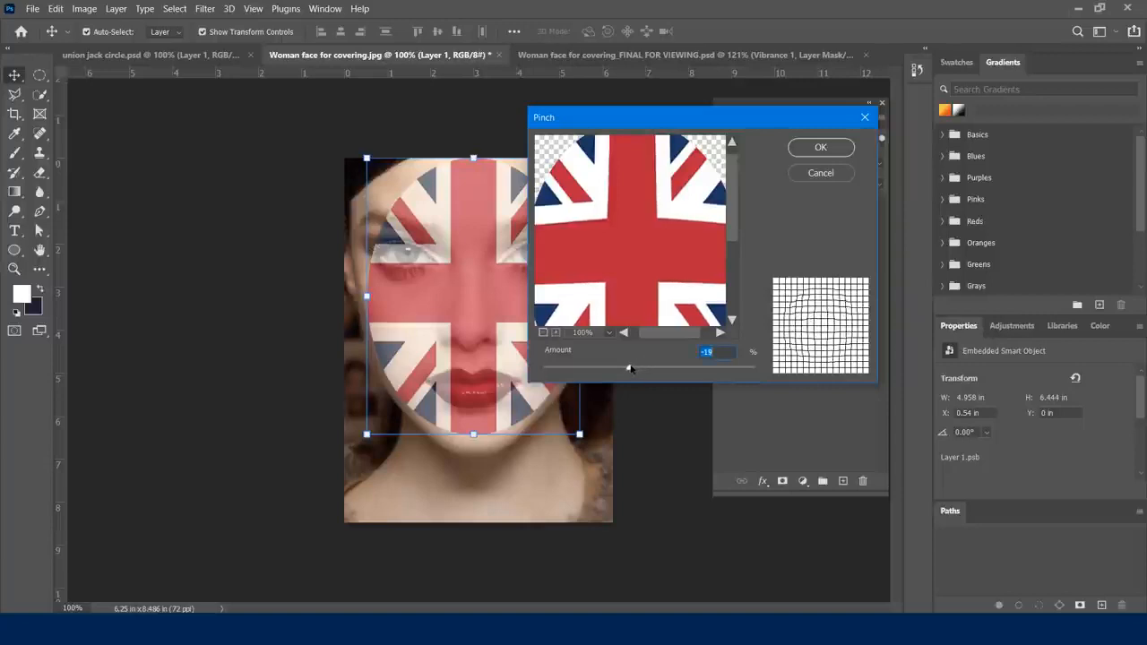
left_click(822, 148)
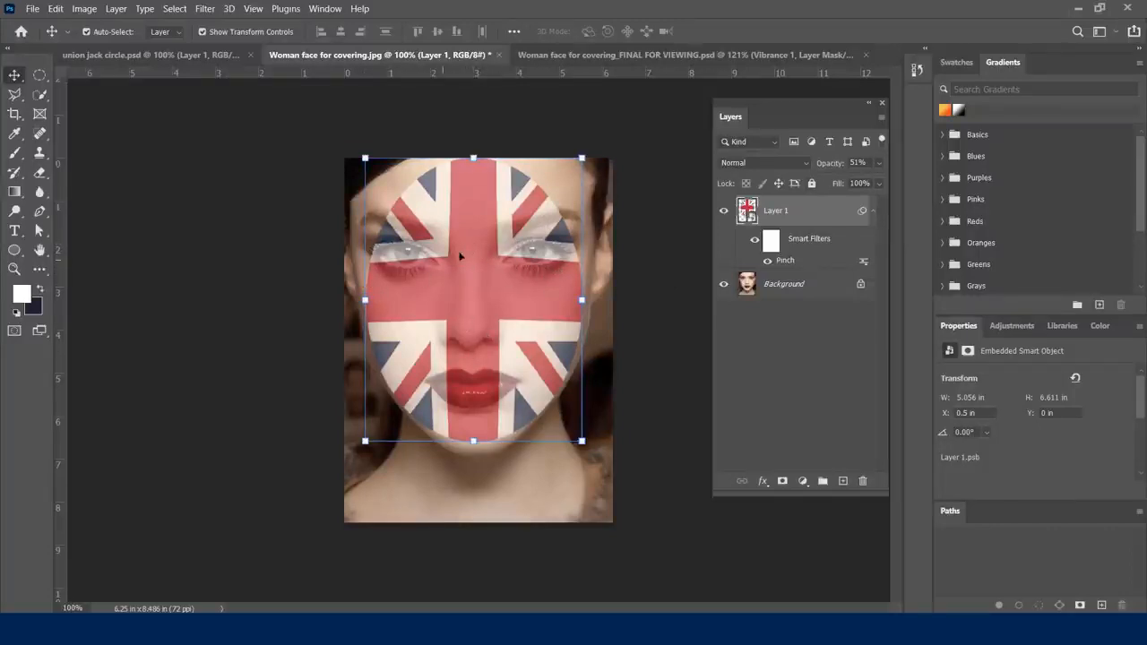
Step: Slightly reduce the bulge of Layer 1's Pinch smart filter and set the layer's blend mode to Color Burn
double_click(788, 260)
left_click_drag(629, 369, 633, 368)
left_click(808, 148)
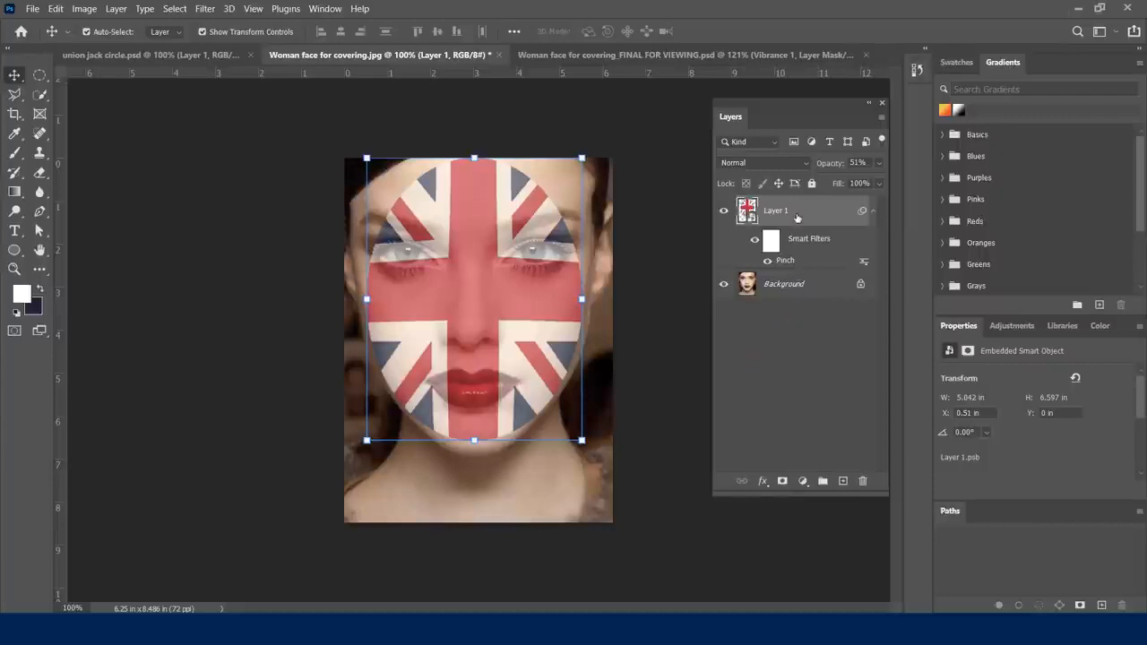
left_click(807, 163)
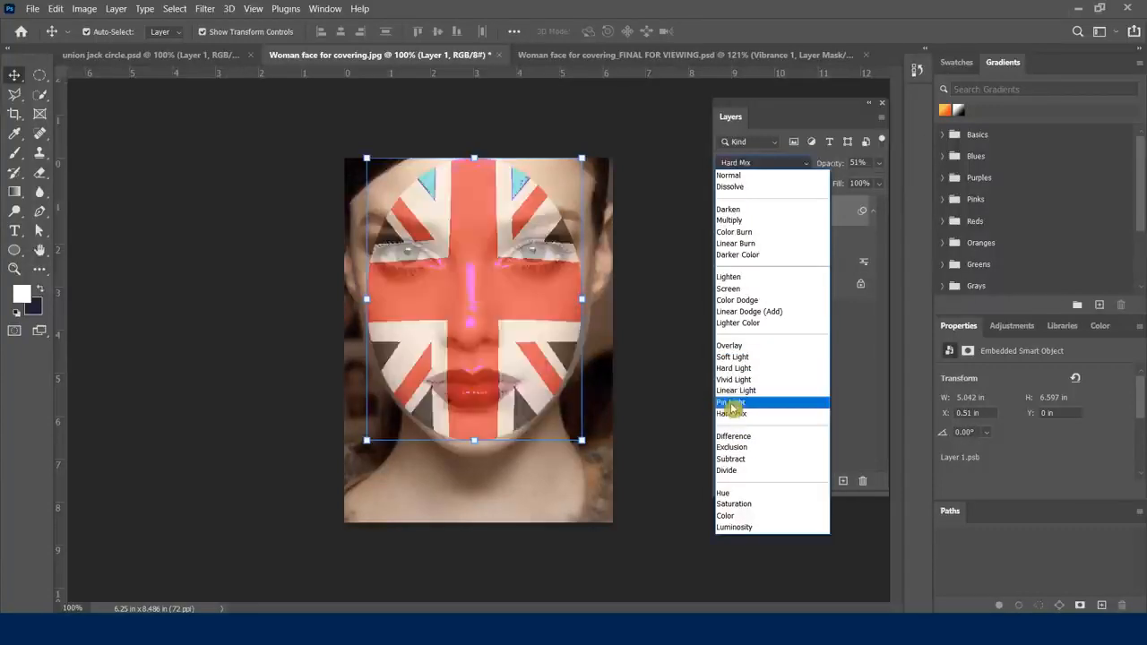
left_click(746, 234)
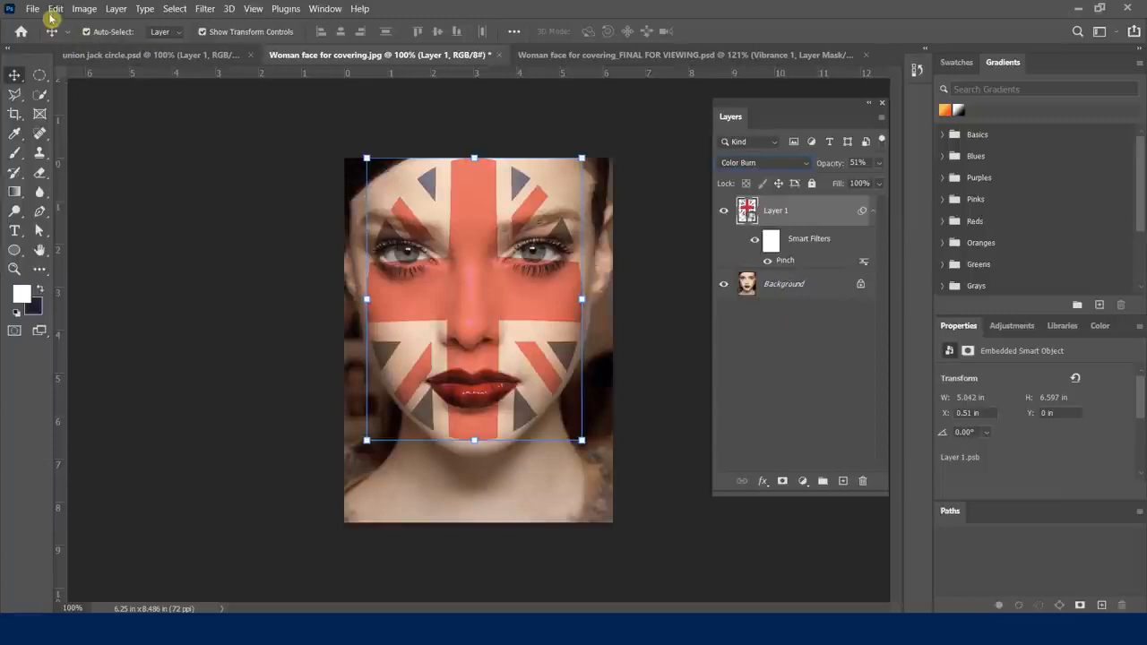
Step: Apply the Displace filter to Layer 1 with scales of 5, Stretch To Fit and Repeat Edge Pixels, using Displacement Map.psd, and compare it off and on
left_click(204, 11)
mouse_move(282, 202)
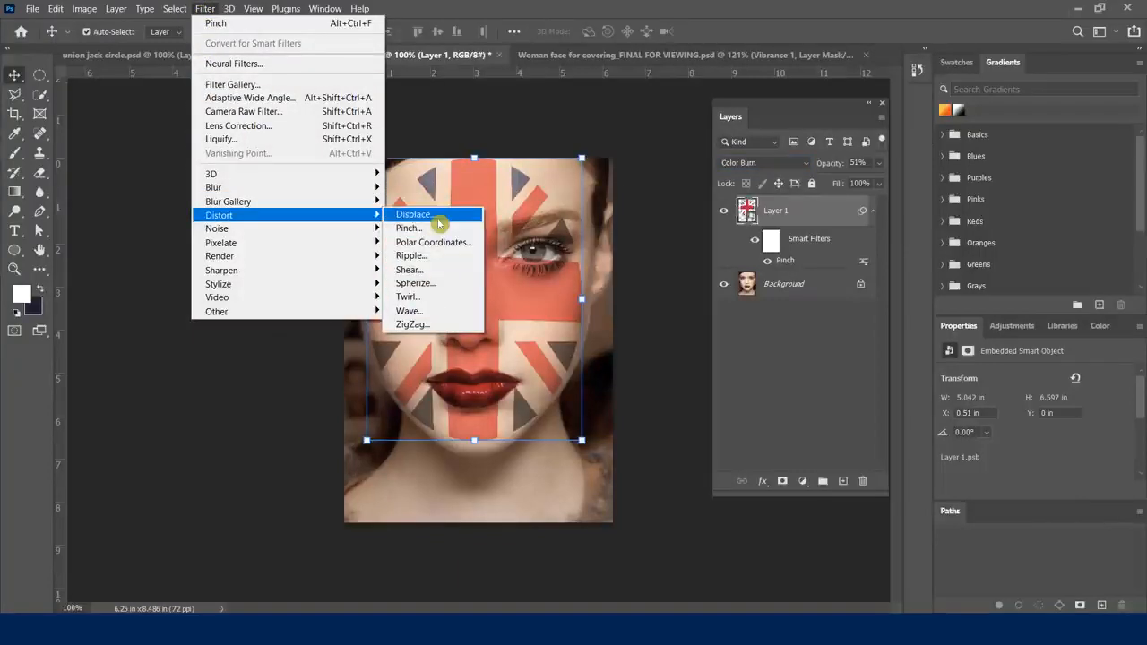
left_click(439, 223)
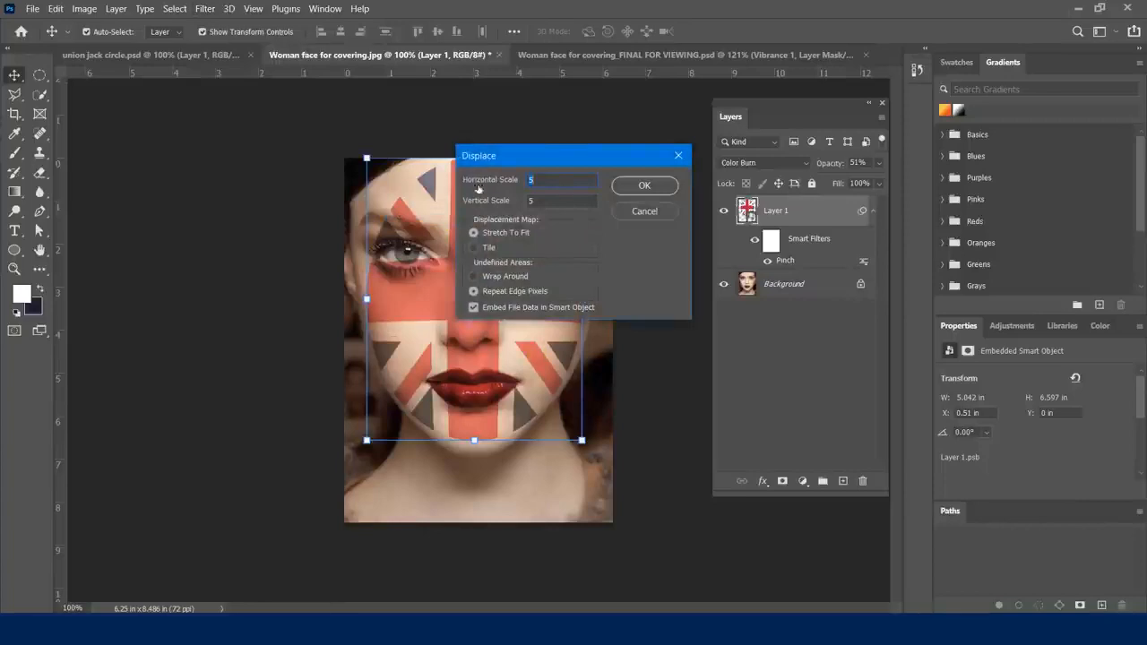
left_click_drag(552, 164, 638, 104)
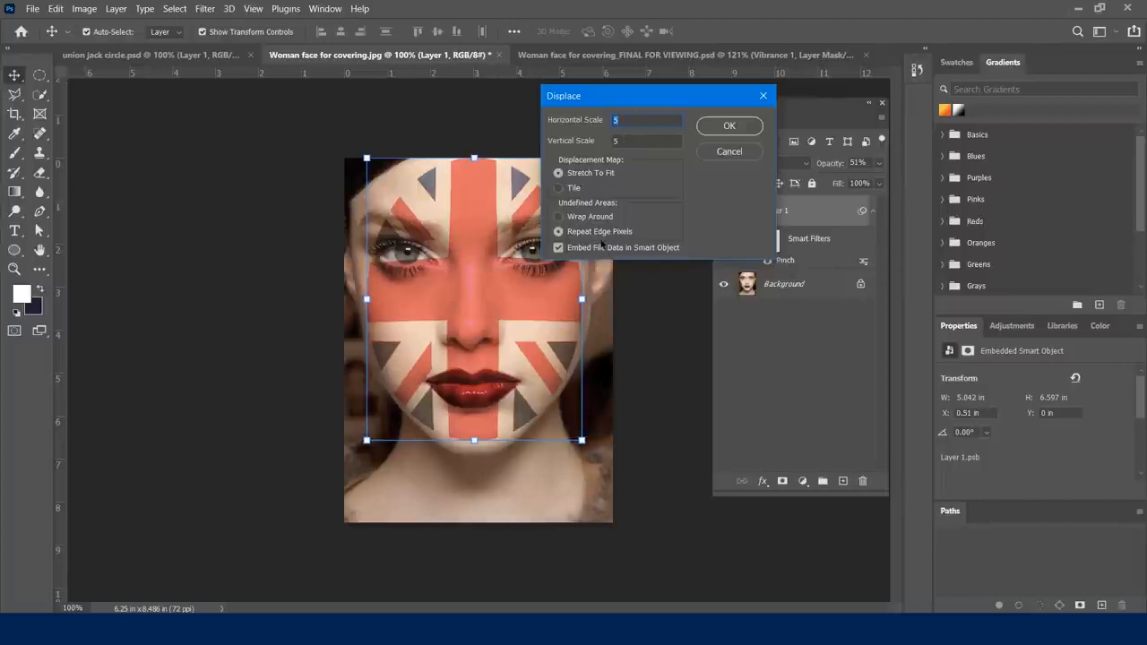
left_click(726, 128)
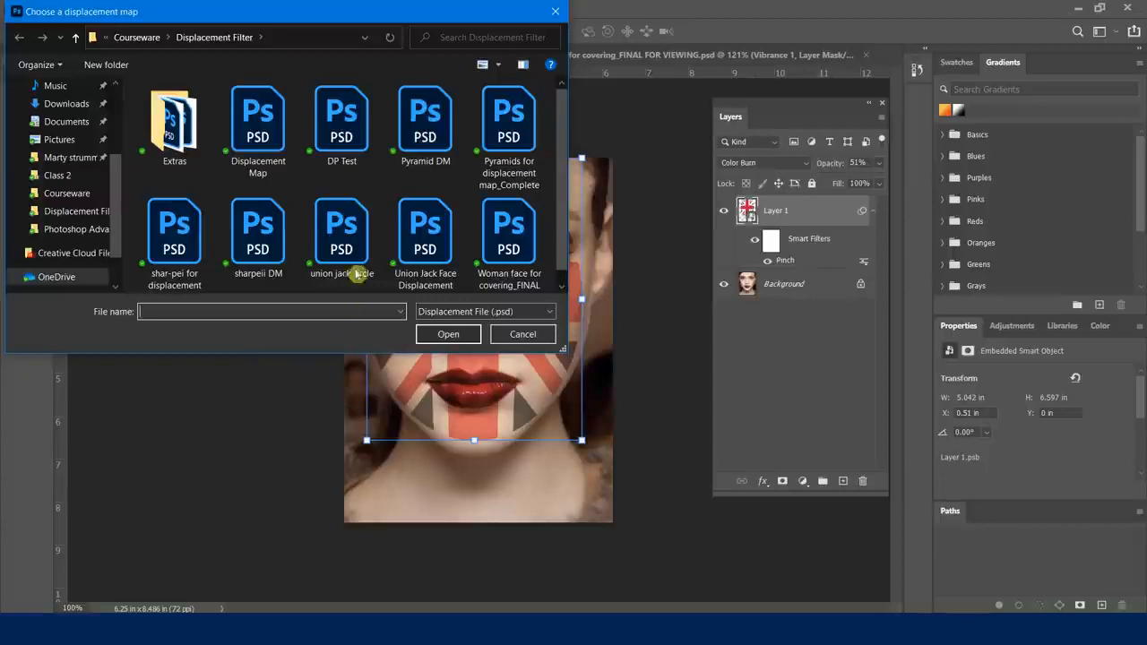
left_click_drag(365, 13, 481, 92)
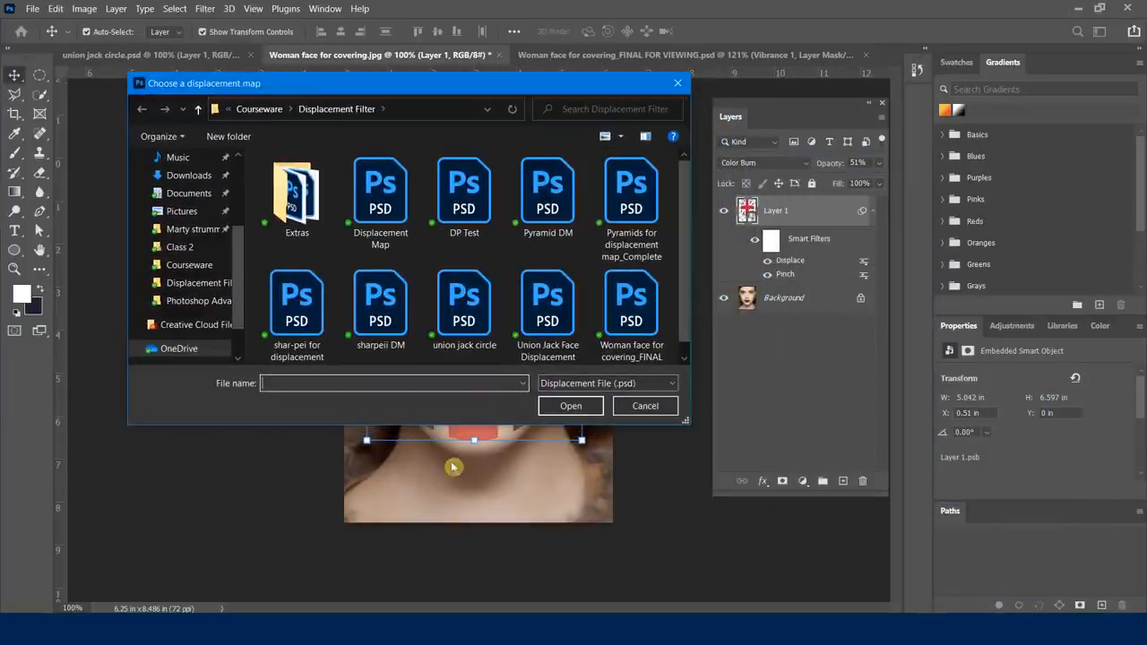
double_click(366, 200)
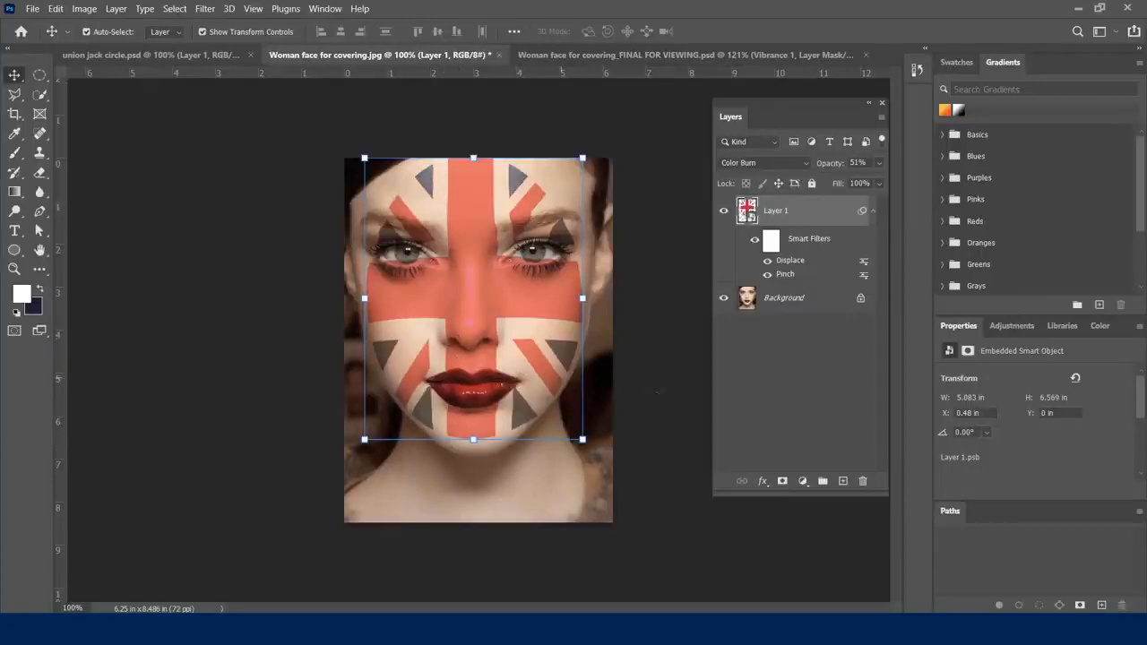
left_click(767, 261)
left_click(767, 260)
Step: Stretch the flag vertically toward the chin and beyond the top of the photo, to about 81.20% height
left_click(473, 440)
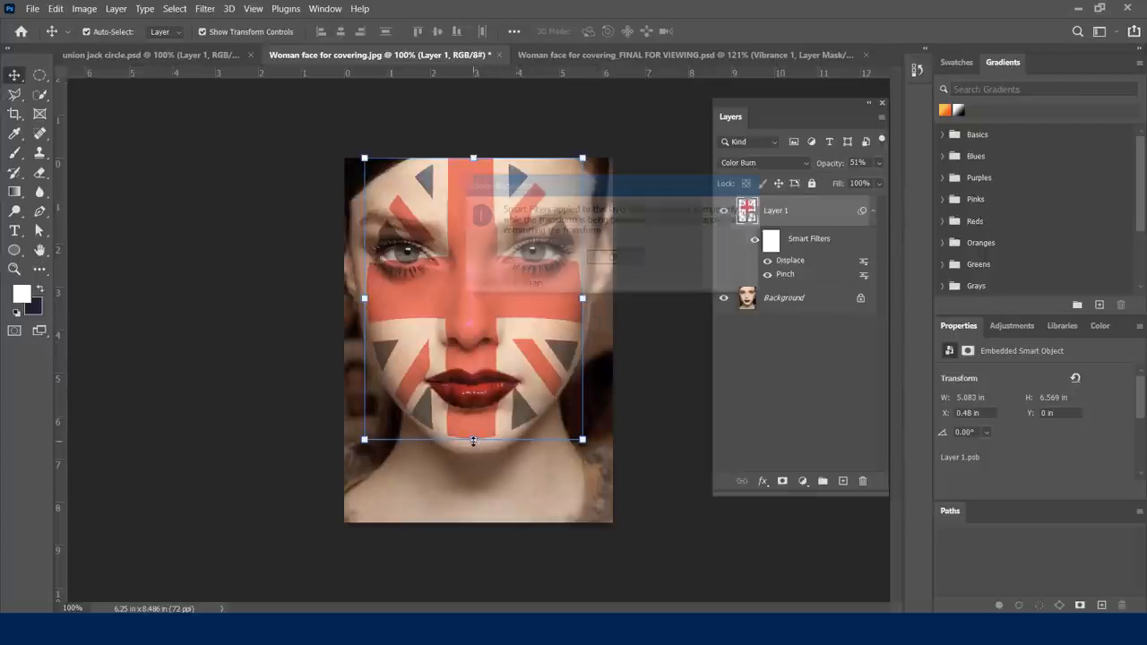
left_click(614, 259)
left_click_drag(474, 439, 474, 440)
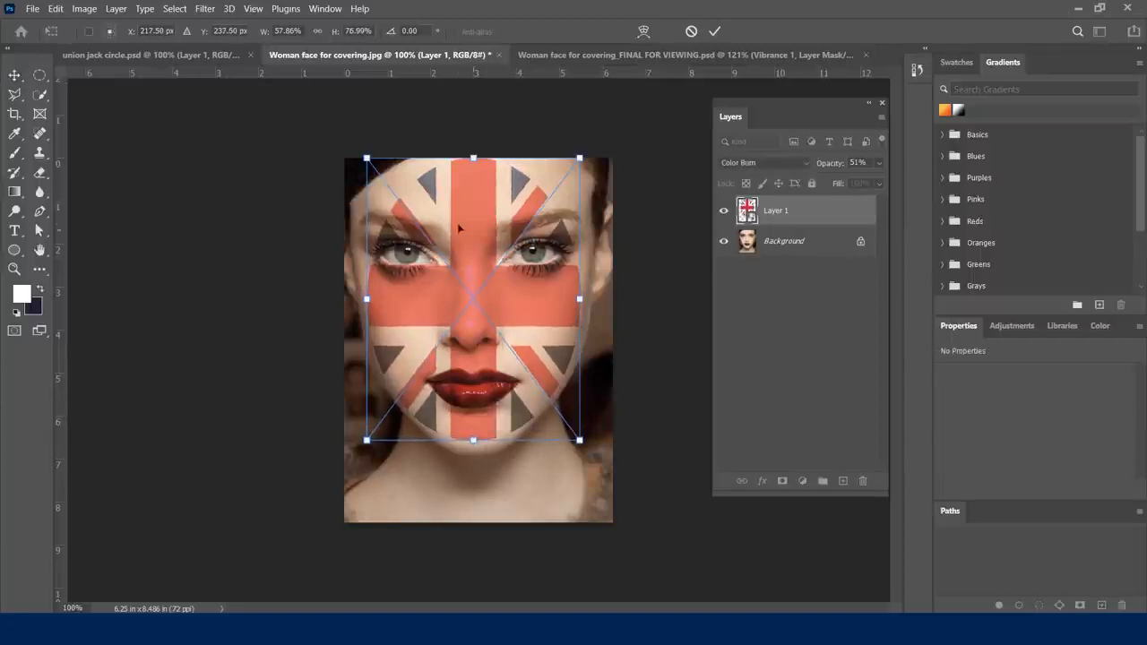
left_click_drag(473, 159, 473, 141)
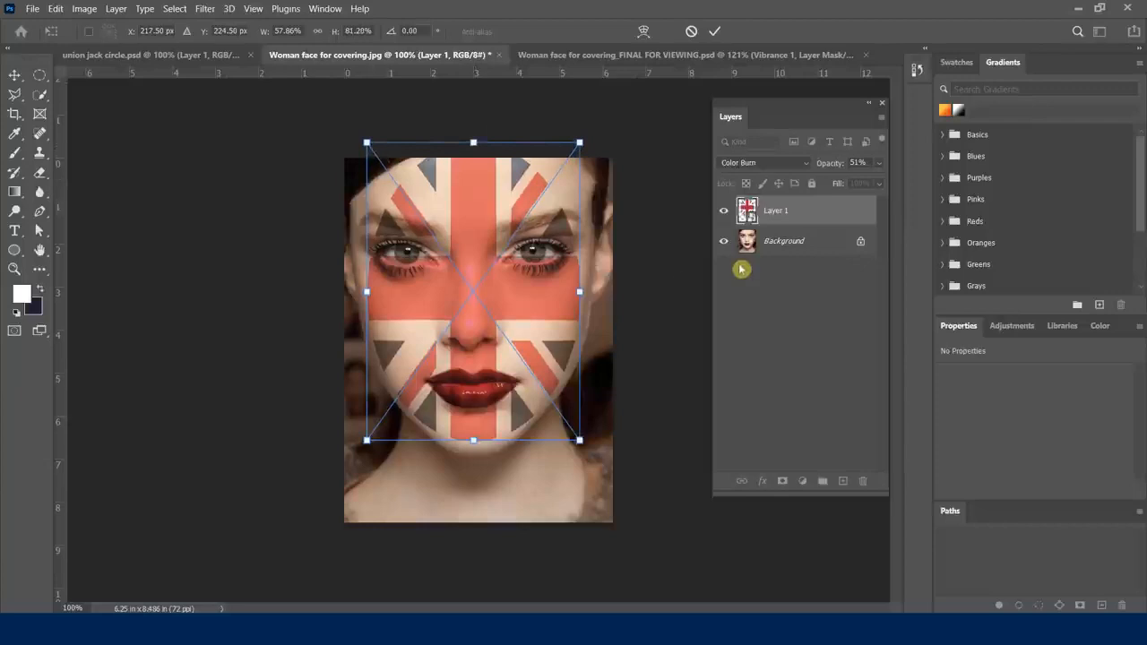
left_click(714, 36)
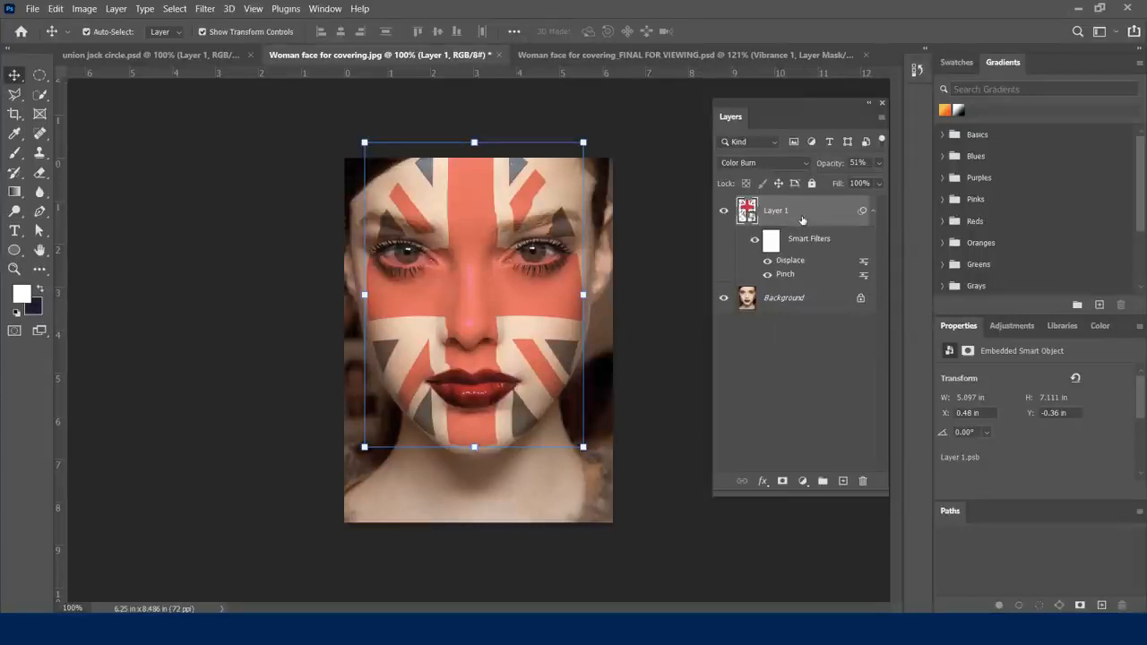
Step: Add a layer mask to Layer 1 and paint black over both eyes and the lips with a 25 px brush
left_click(782, 482)
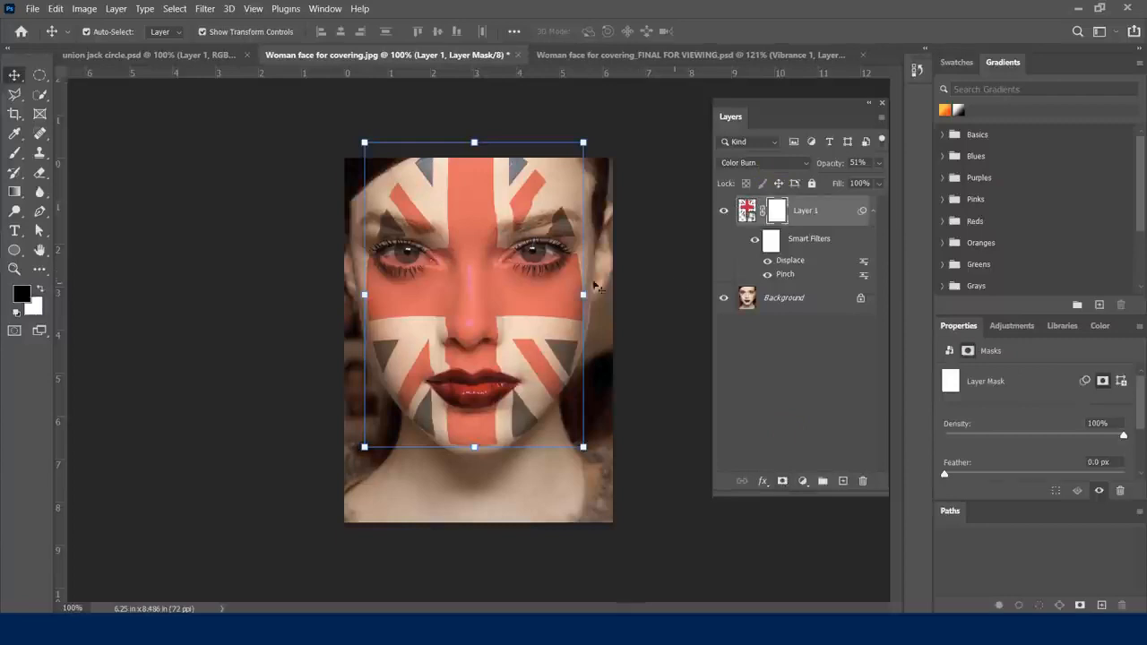
key("b")
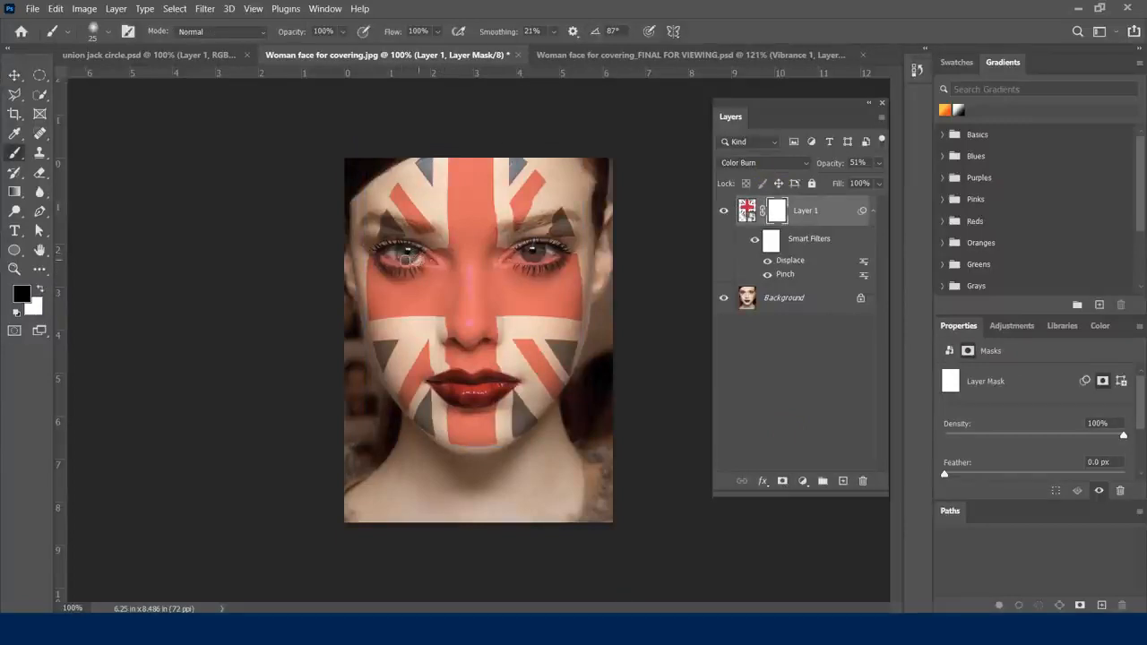
mouse_move(404, 255)
left_mouse_down()
mouse_move(421, 258)
mouse_move(386, 254)
left_mouse_up()
mouse_move(532, 255)
left_mouse_down()
mouse_move(550, 252)
mouse_move(517, 257)
mouse_move(536, 252)
mouse_move(541, 266)
left_mouse_up()
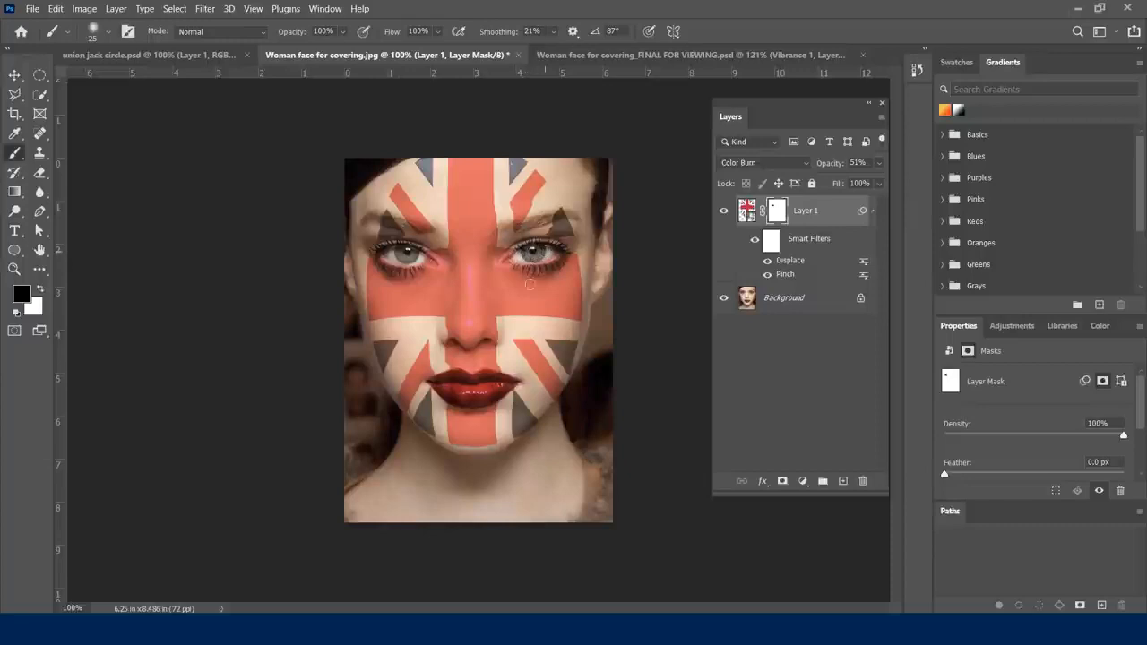
mouse_move(464, 409)
left_mouse_down()
mouse_move(452, 396)
mouse_move(484, 388)
mouse_move(456, 382)
mouse_move(499, 391)
mouse_move(470, 397)
mouse_move(455, 382)
mouse_move(499, 385)
mouse_move(461, 392)
left_mouse_up()
Step: Add a Vibrance adjustment layer above Layer 1 and increase its vibrance
left_click(814, 210)
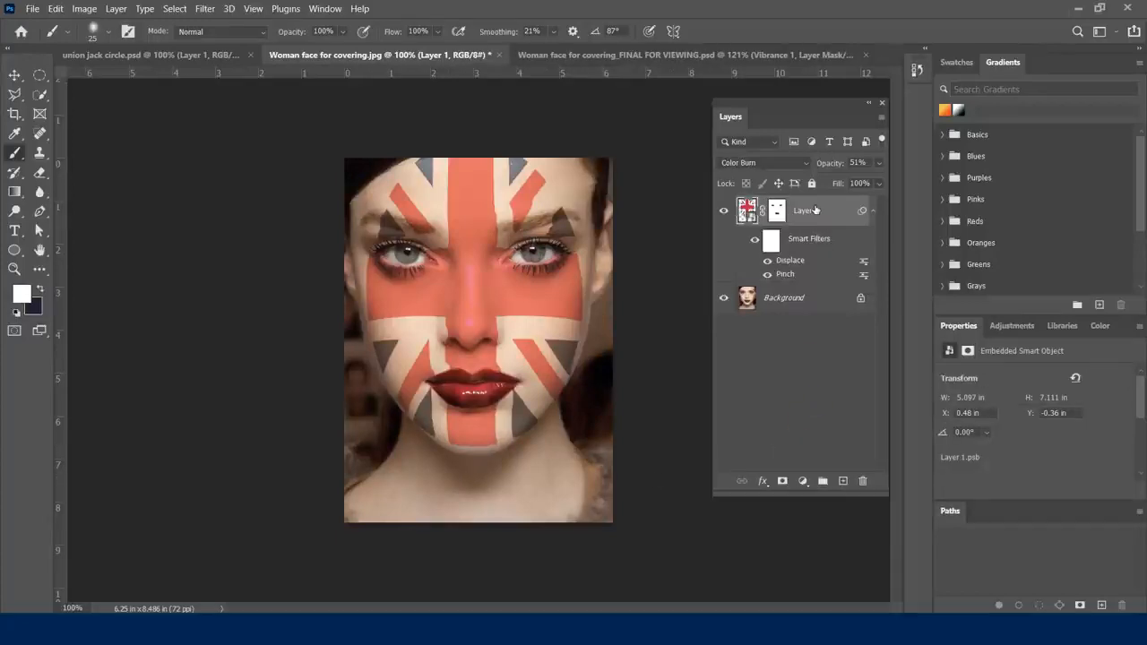
left_click(803, 482)
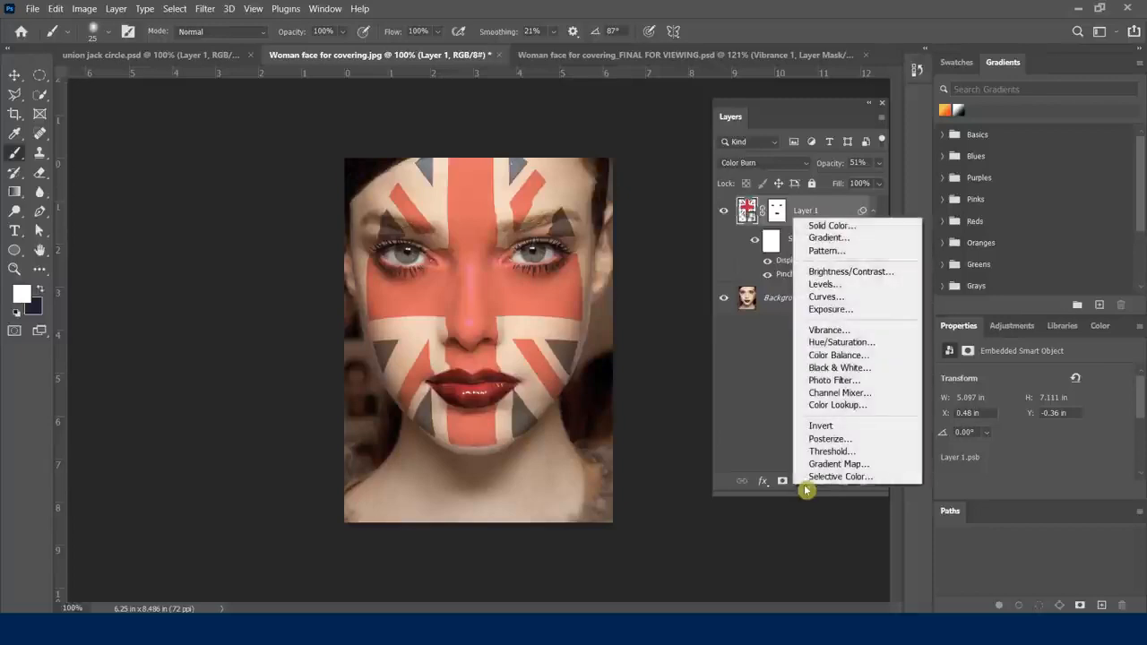
left_click(822, 330)
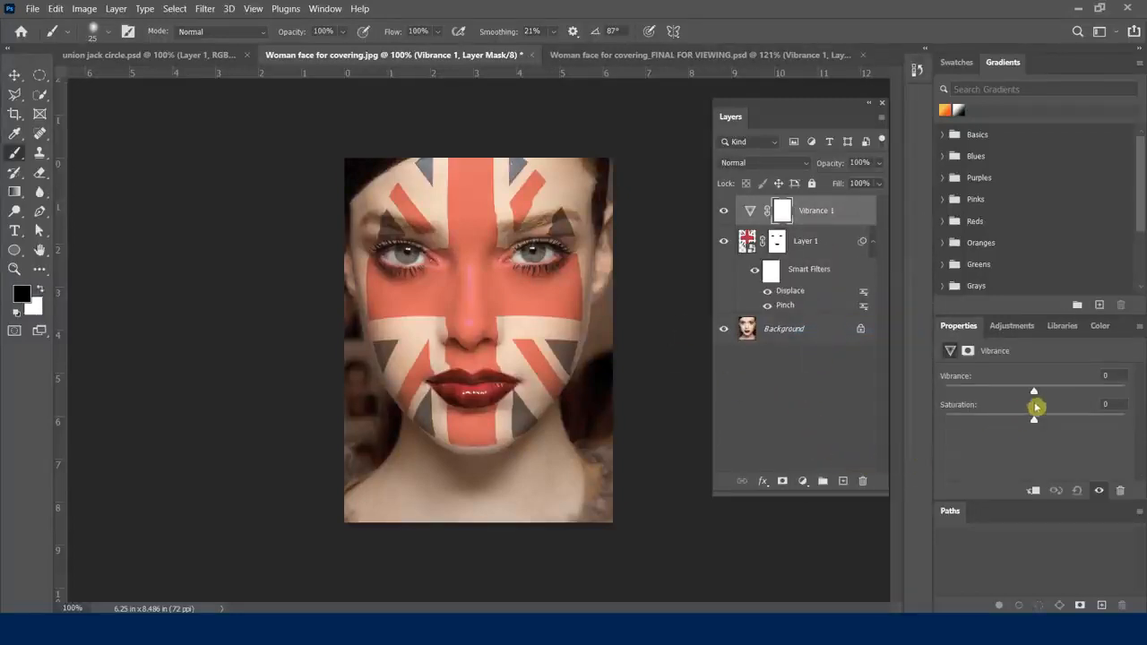
left_click_drag(1037, 397, 1079, 401)
Step: Preview Layer 1 in other blend modes such as Normal, keeping Color Burn
left_click(808, 244)
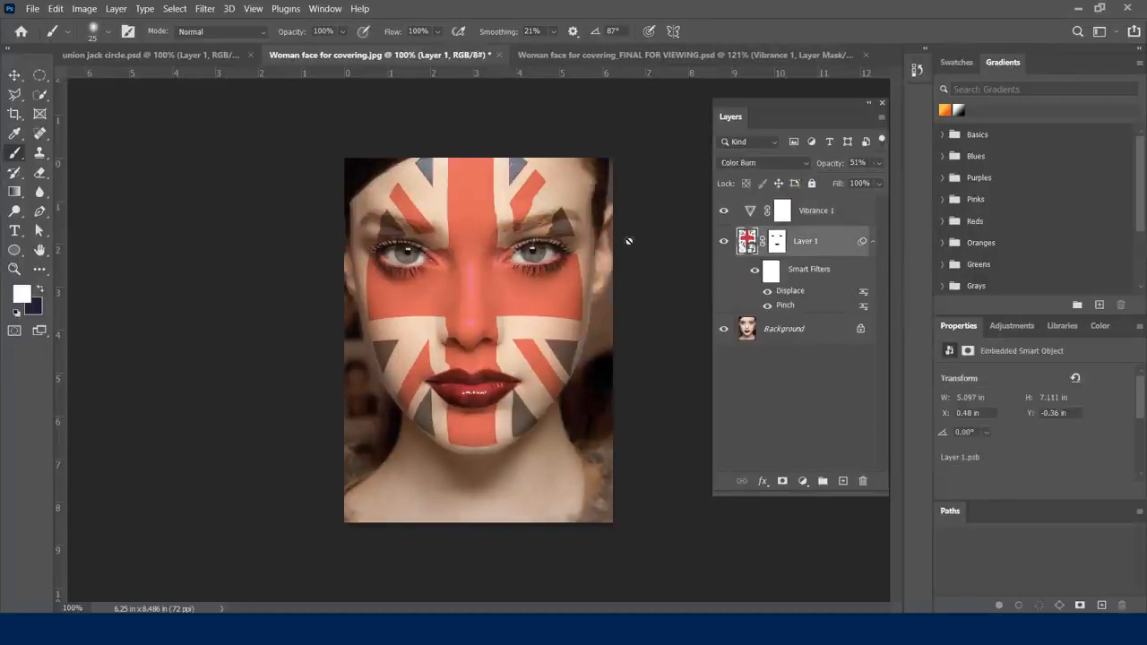
left_click(805, 166)
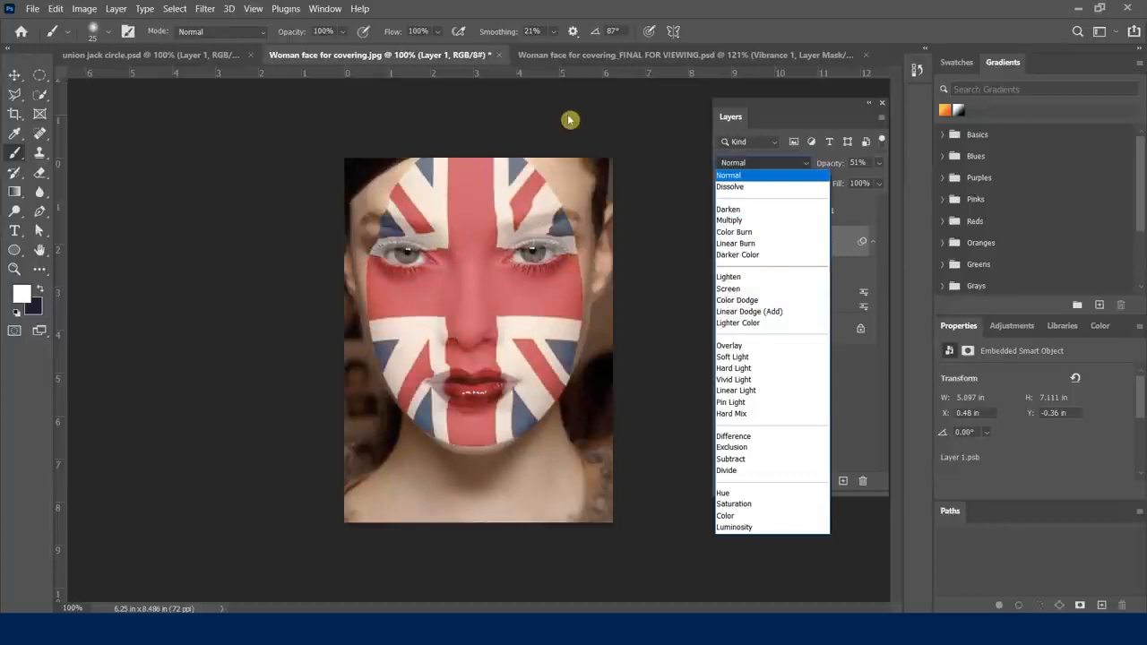
key("Escape")
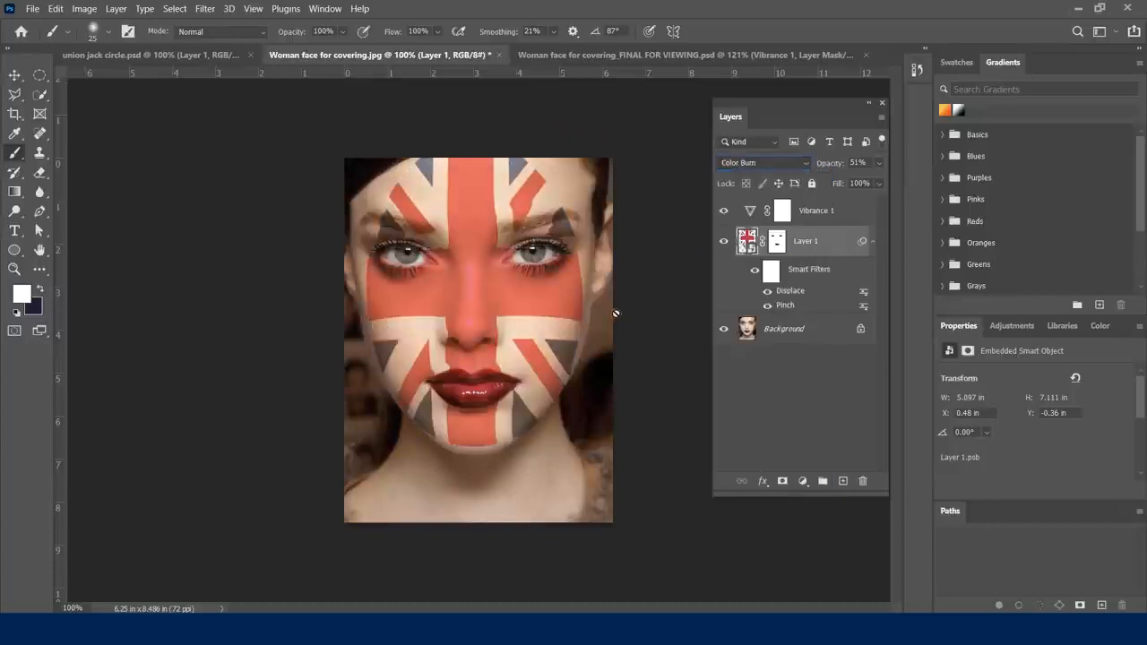
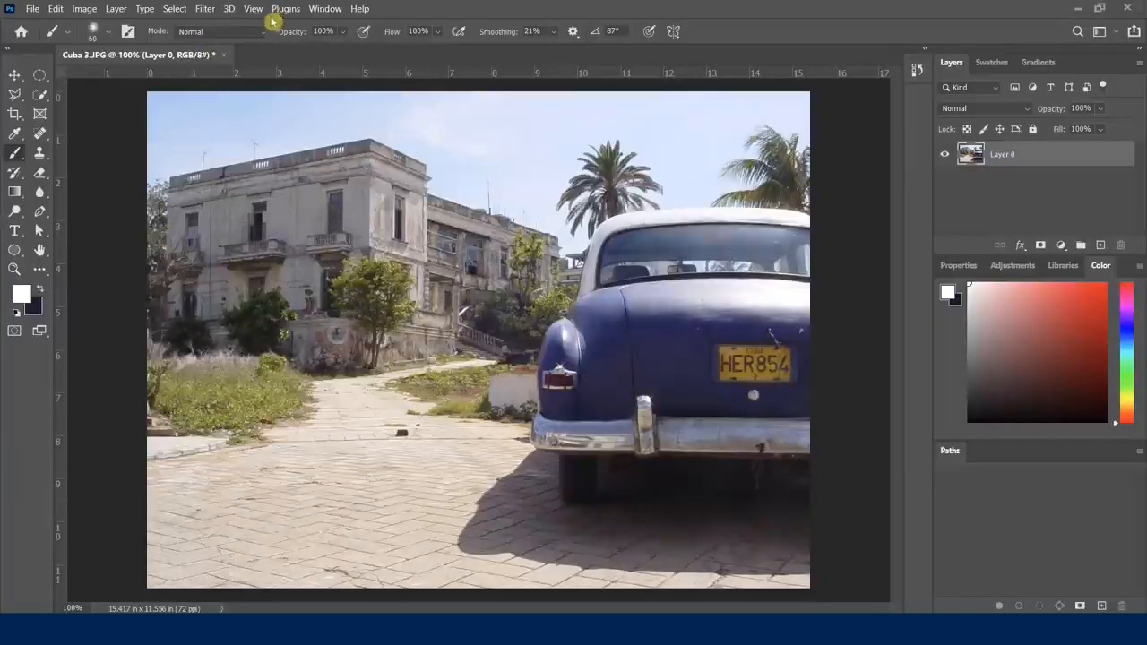
Step: Convert Layer 0 of Cuba 3.JPG to a smart object
left_click(205, 8)
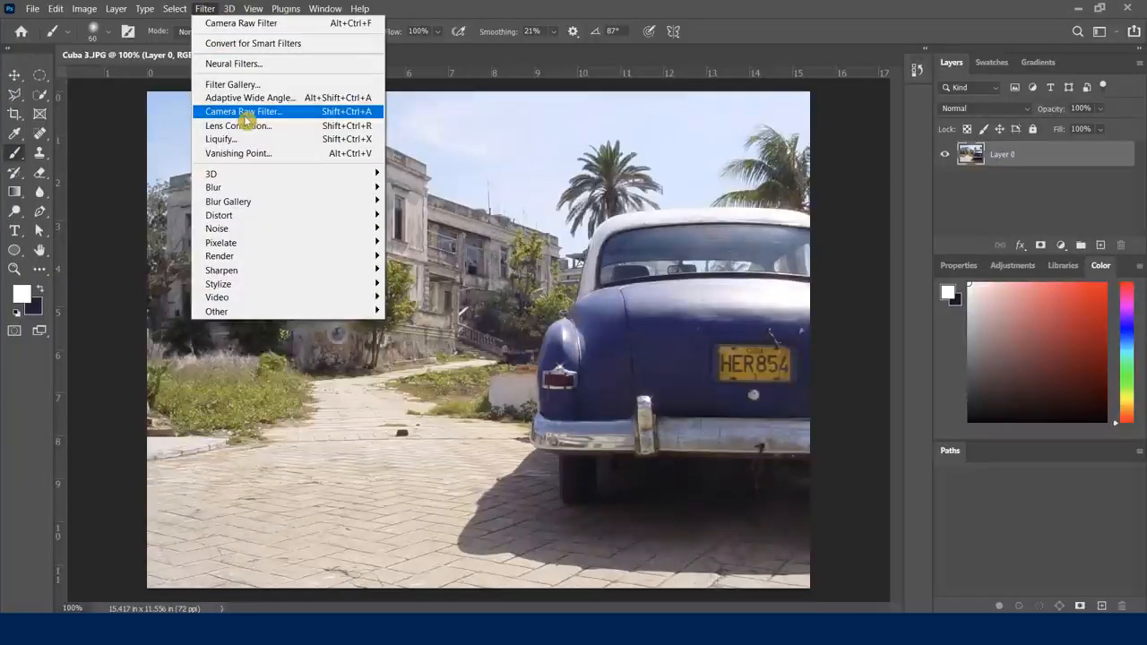
left_click(722, 28)
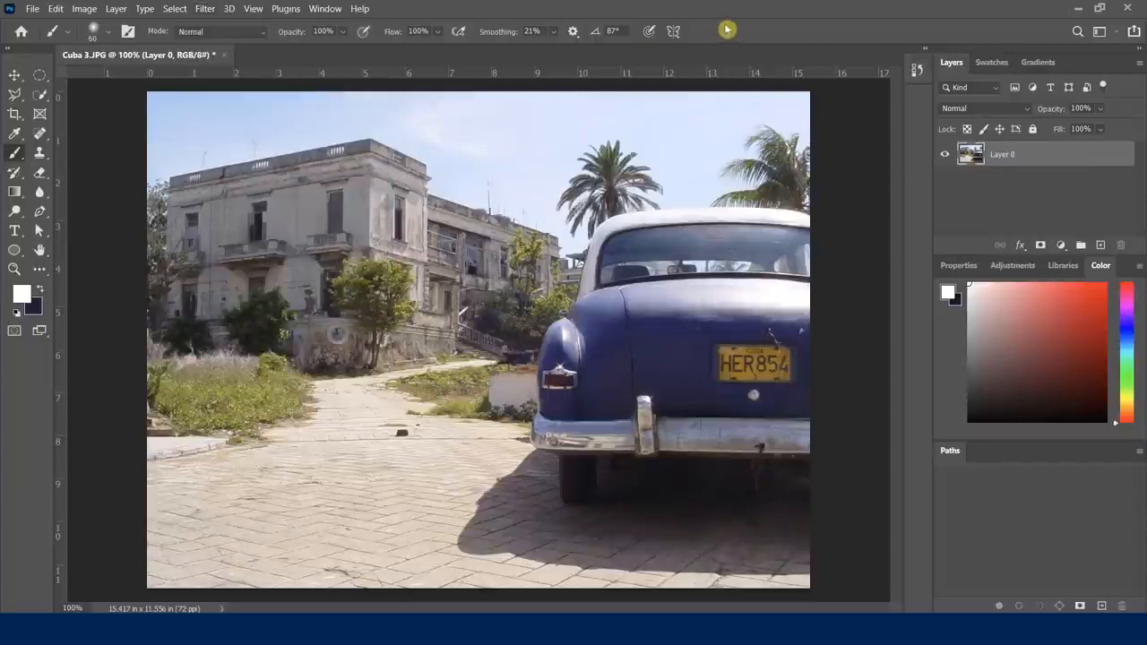
right_click(1033, 155)
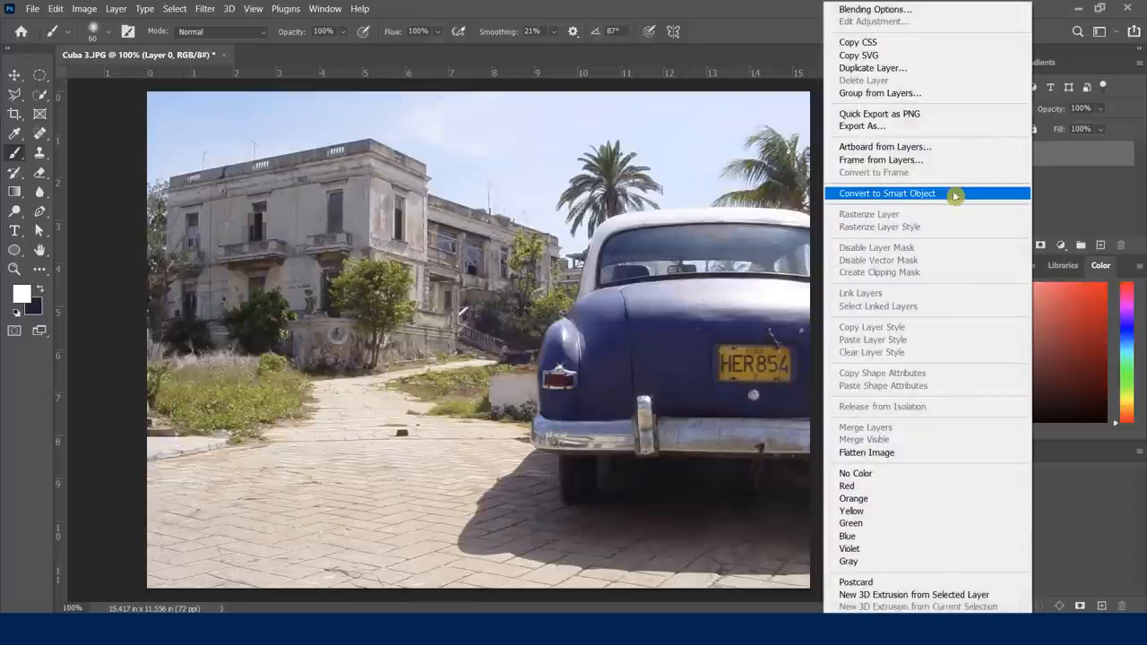
left_click(956, 193)
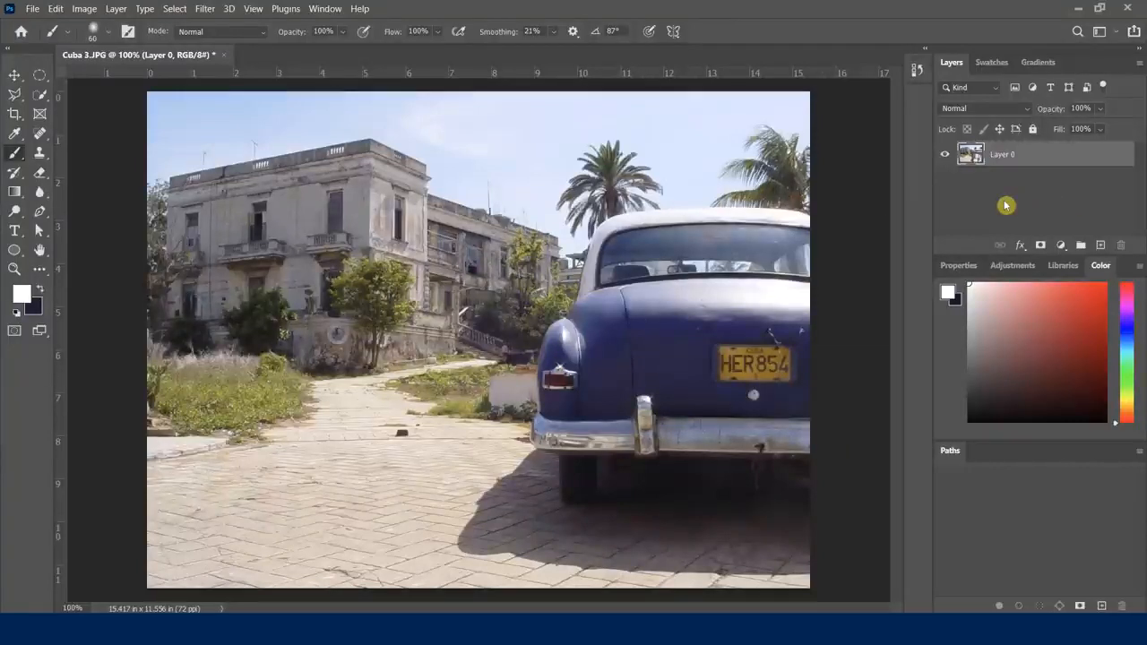
Step: Open the Camera Raw filter on Layer 0, look through the Edit settings and collapse the Basic section
left_click(209, 9)
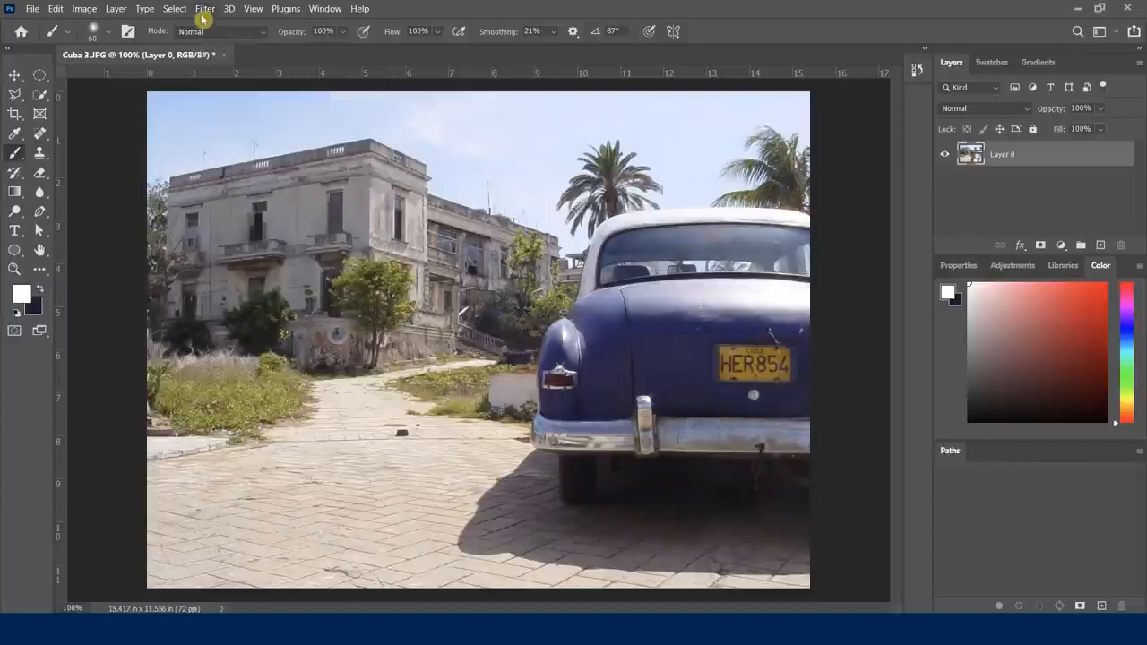
left_click(205, 9)
left_click(241, 115)
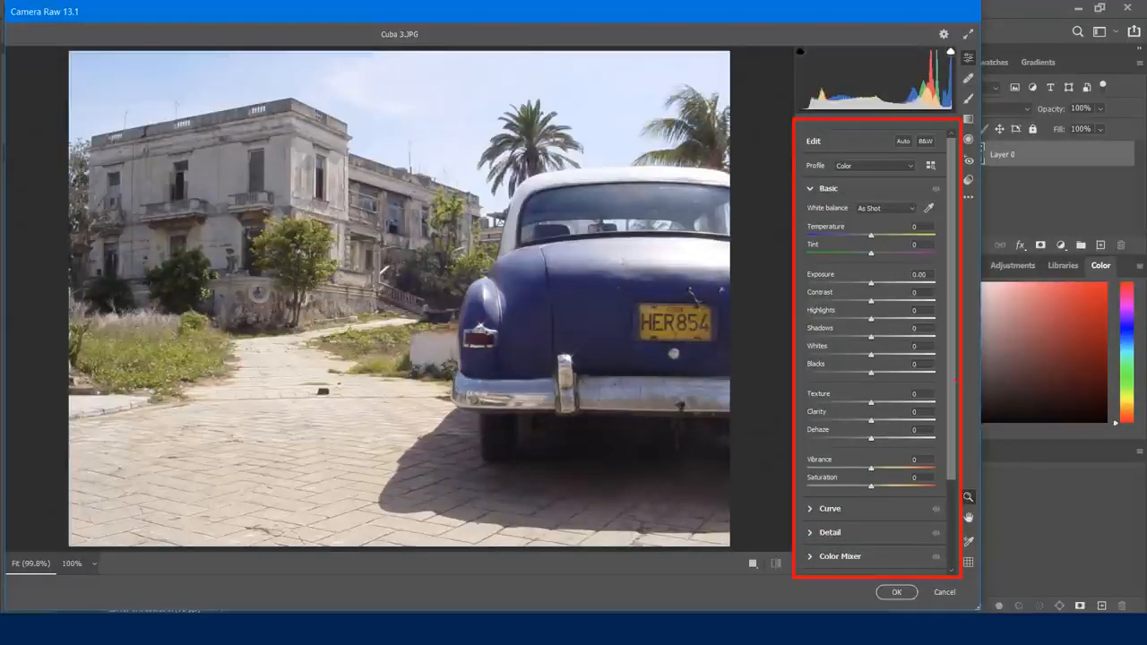
scroll(955, 481, "down", 3)
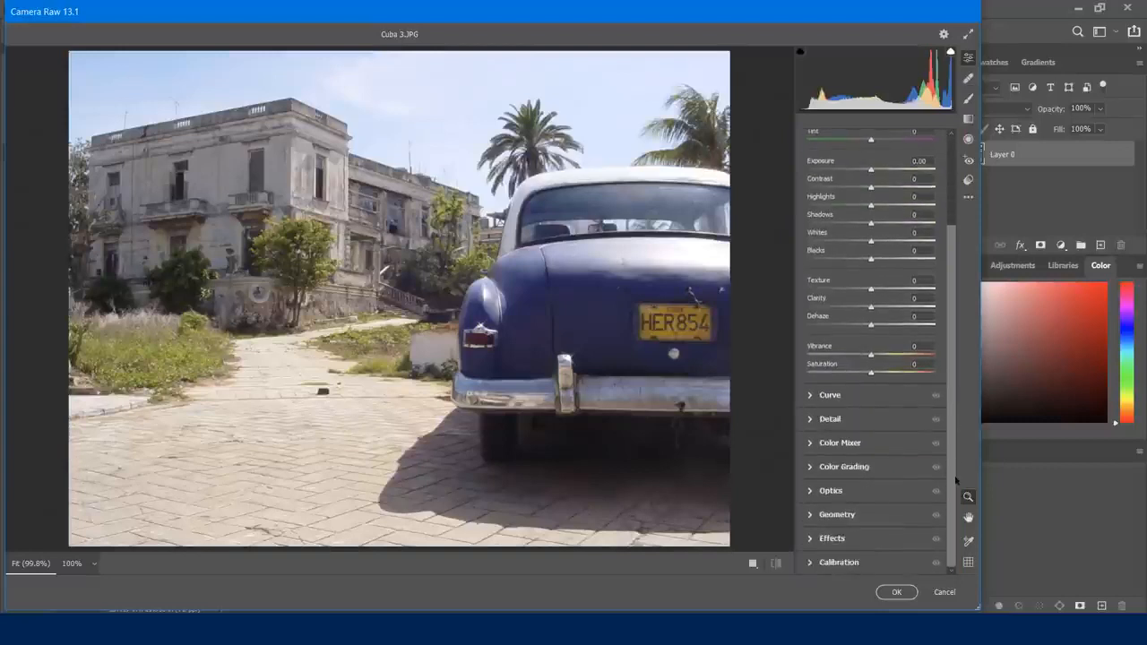
scroll(956, 481, "up", 3)
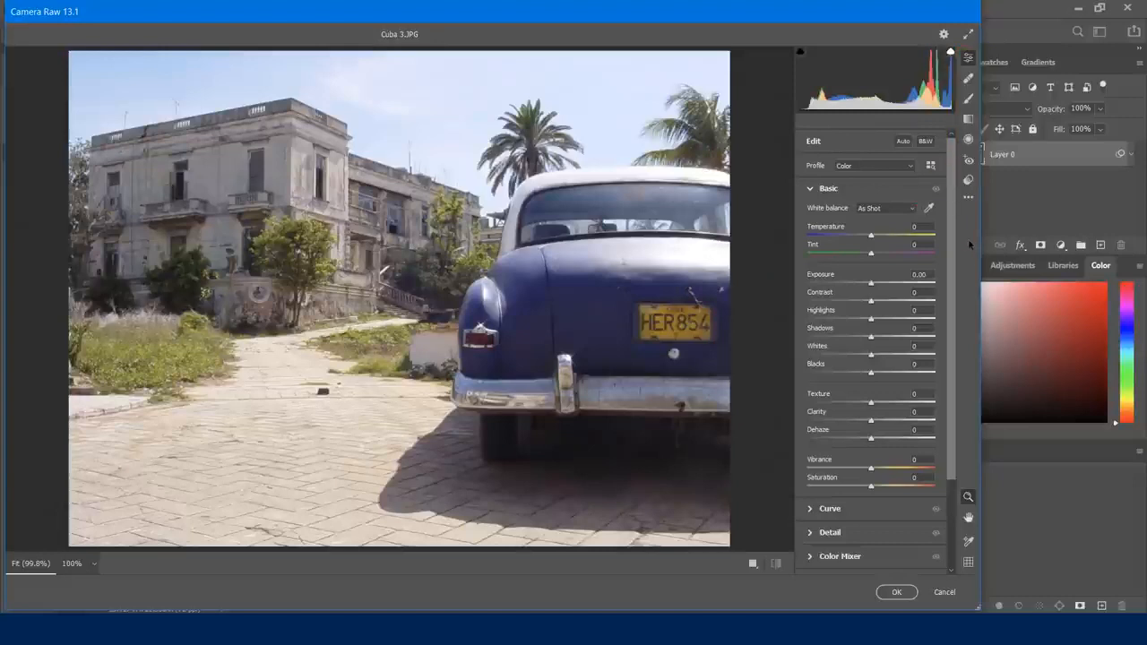
left_click(816, 190)
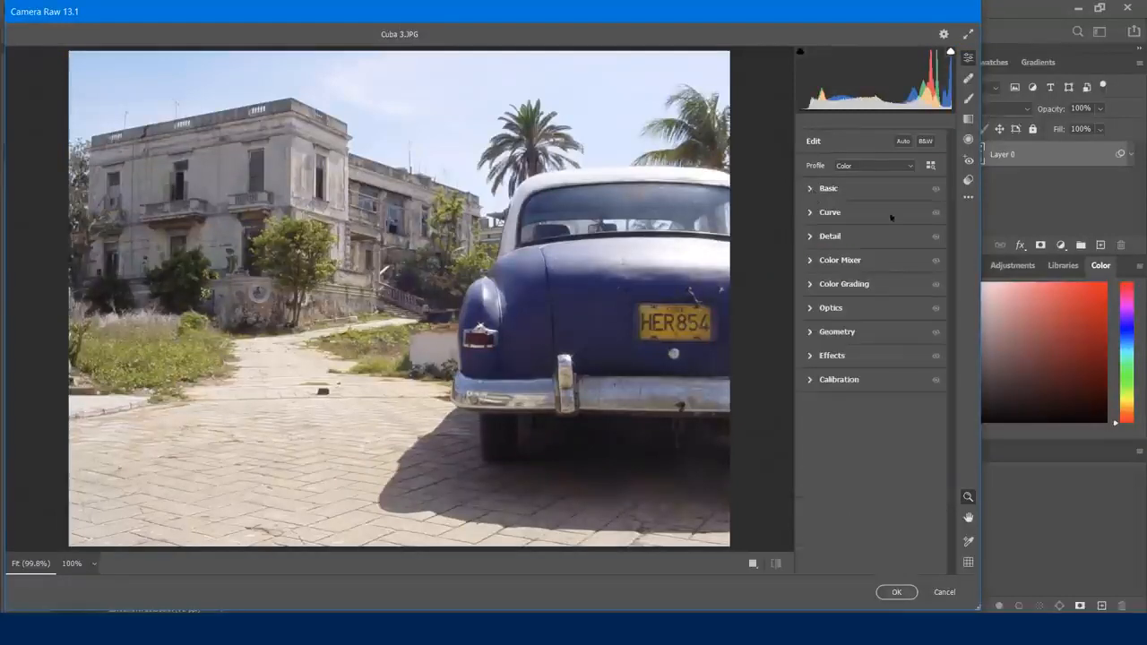
Step: Show the Camera Raw presets and preview Color and Creative ones such as High Contrast & Detail and Warm Shadows
left_click(967, 182)
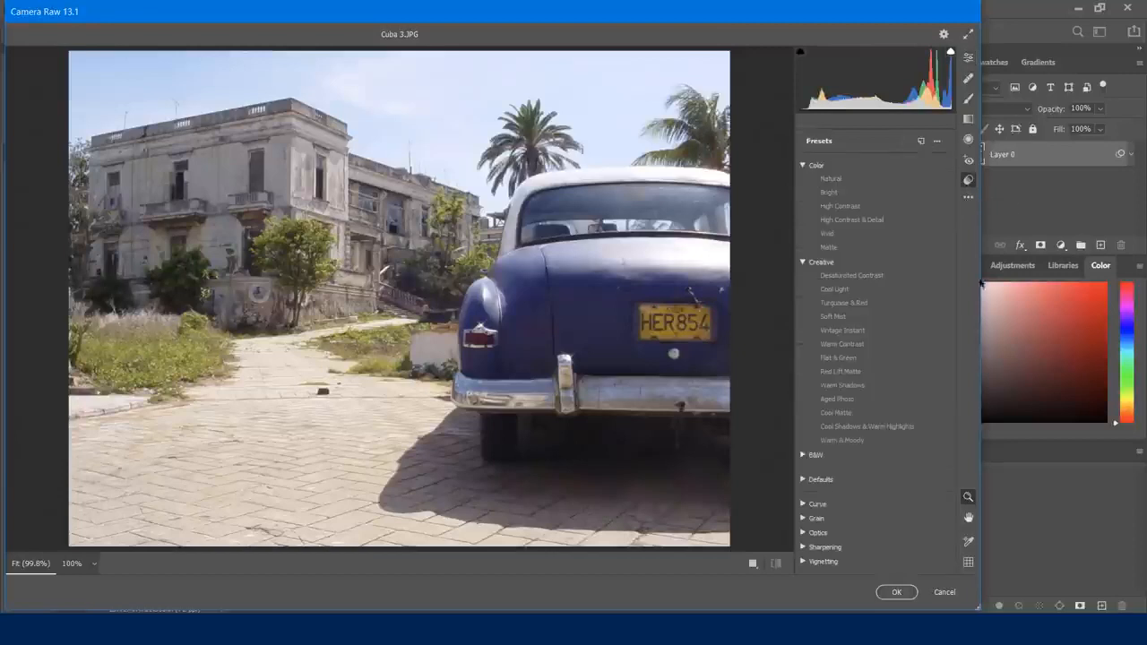
left_click(803, 165)
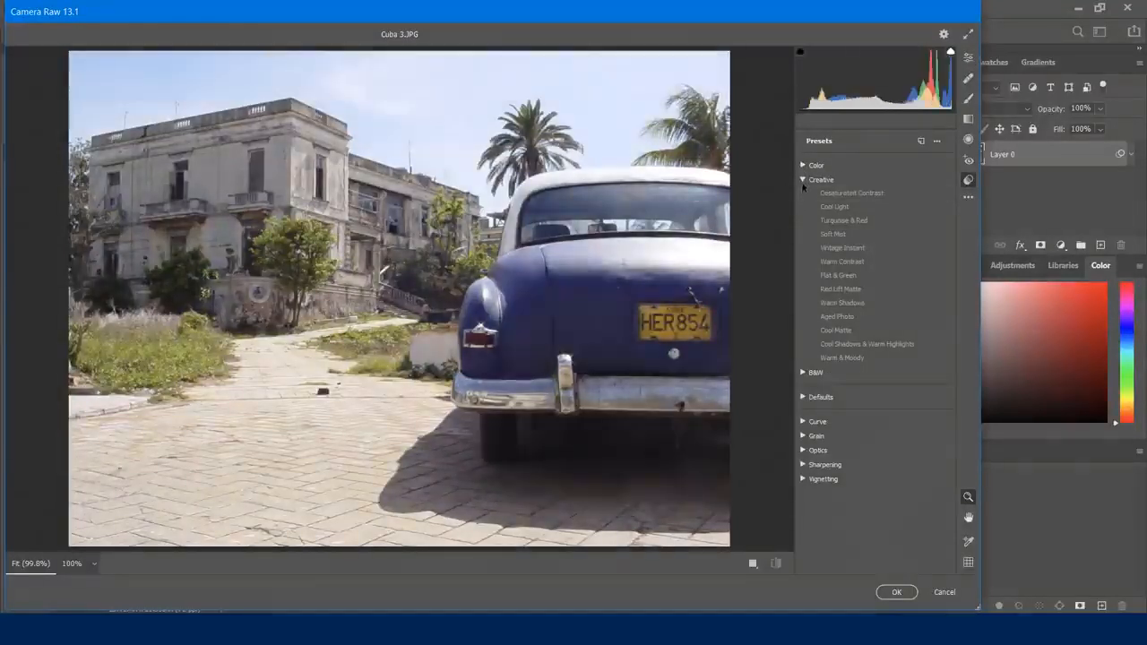
left_click(803, 180)
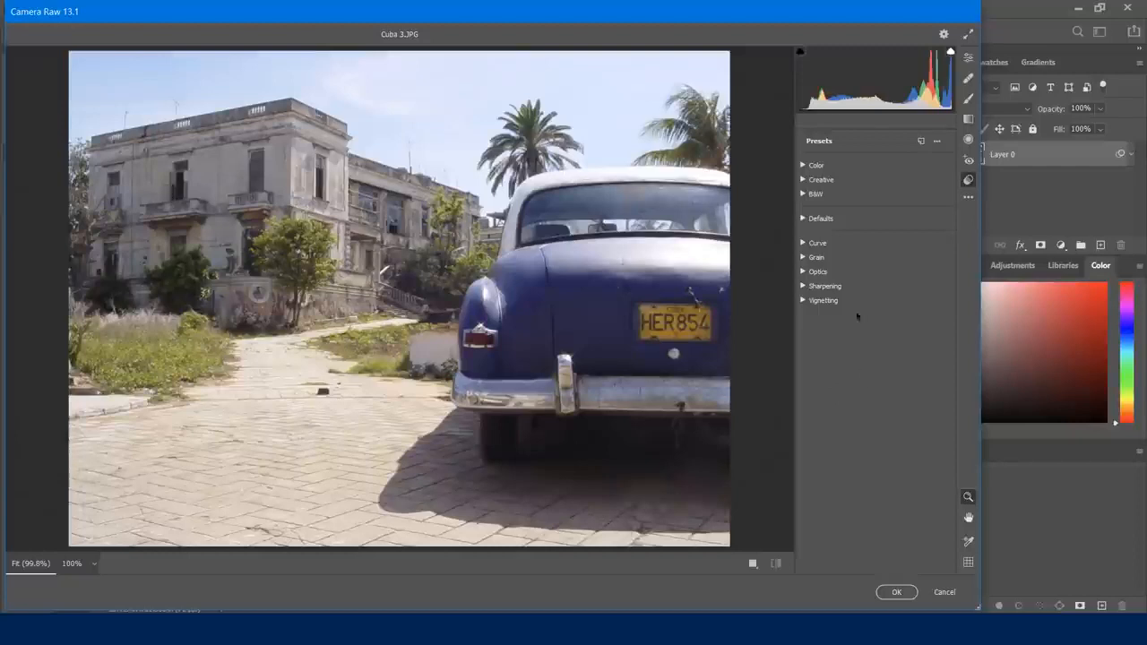
left_click(805, 165)
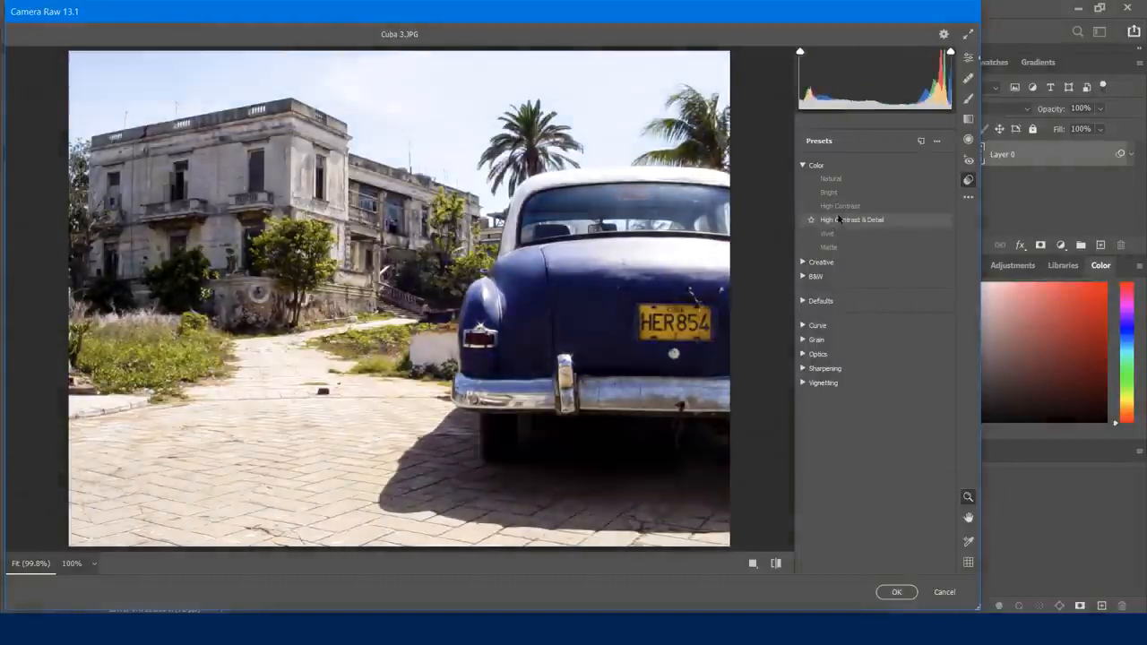
left_click(819, 262)
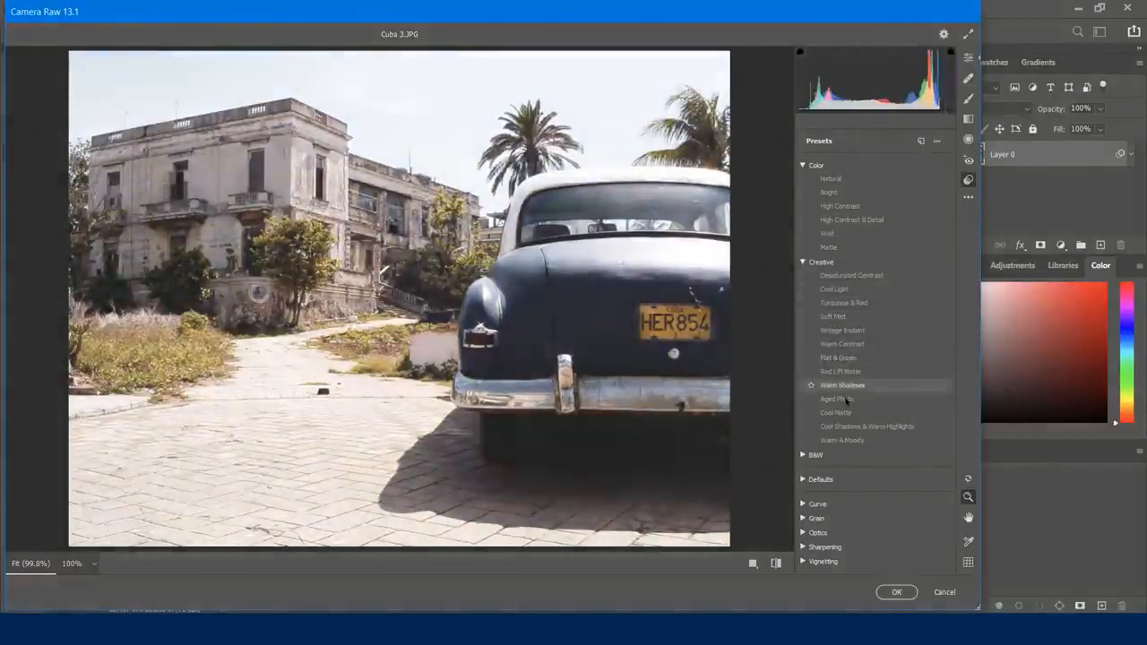
left_click(843, 412)
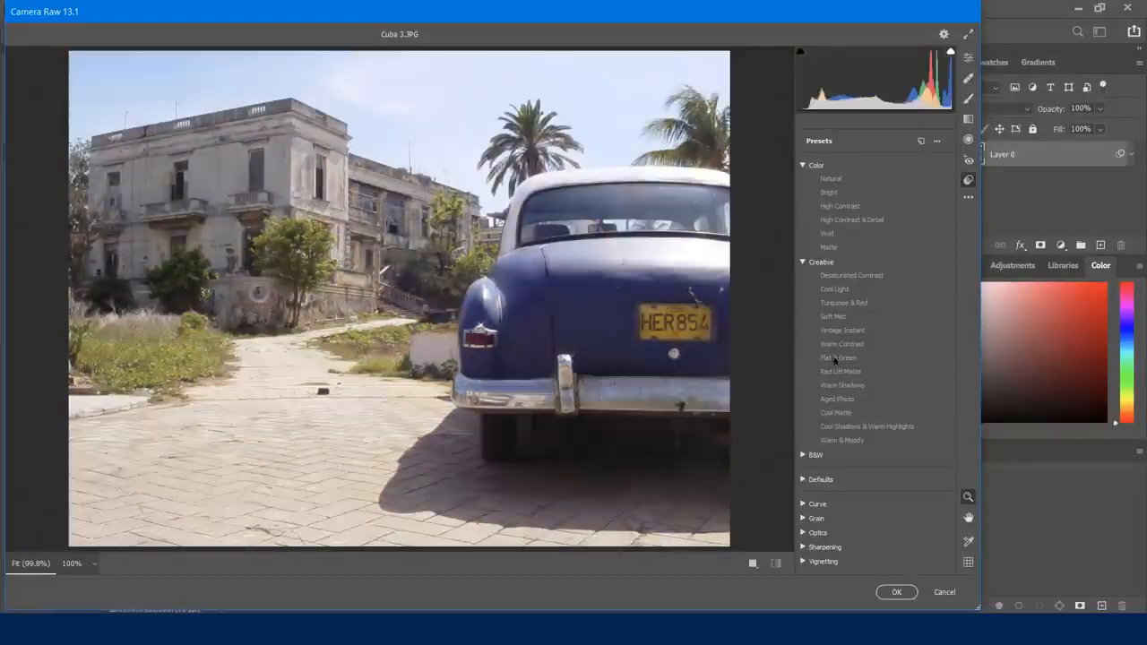
Step: Expand the B&W preset group and preview presets such as B&W Soft on the photo
left_click(804, 455)
left_click_drag(957, 296, 967, 411)
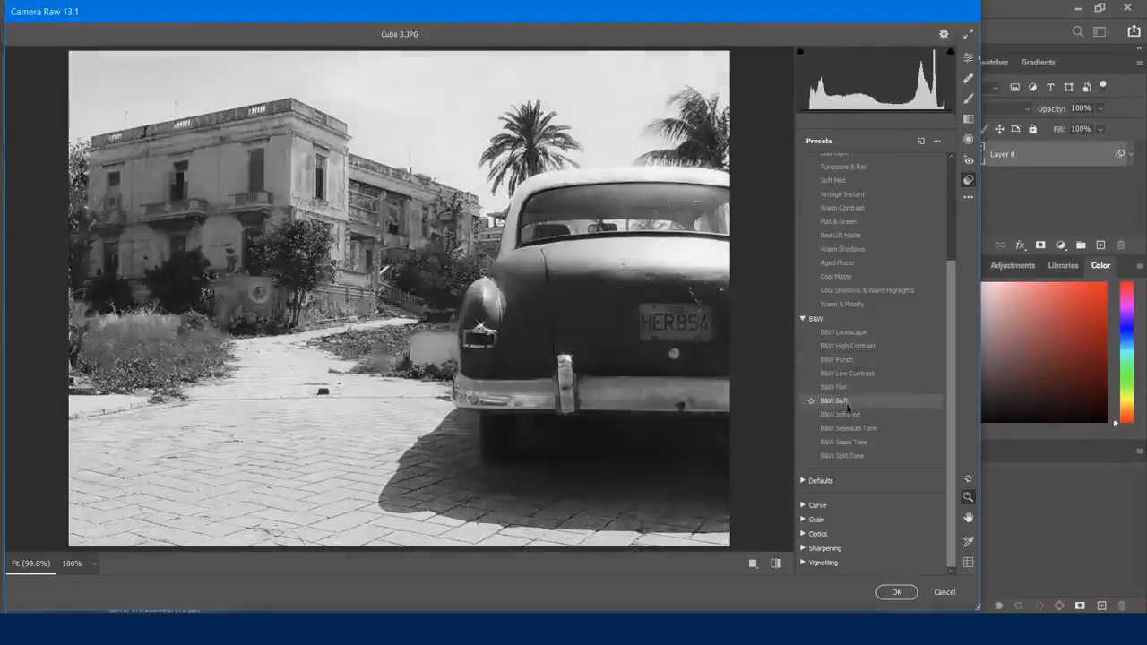
left_click(853, 387)
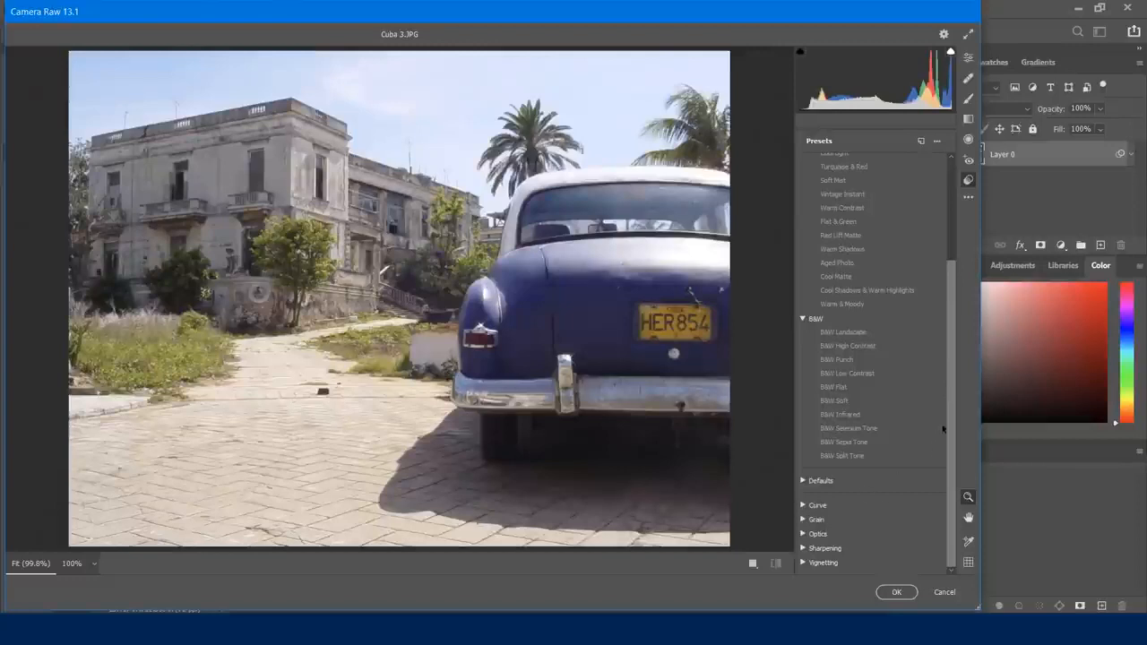
Step: Expand the Curve, Sharpening and Vignetting preset groups and preview presets such as Medium sharpening
left_click(803, 505)
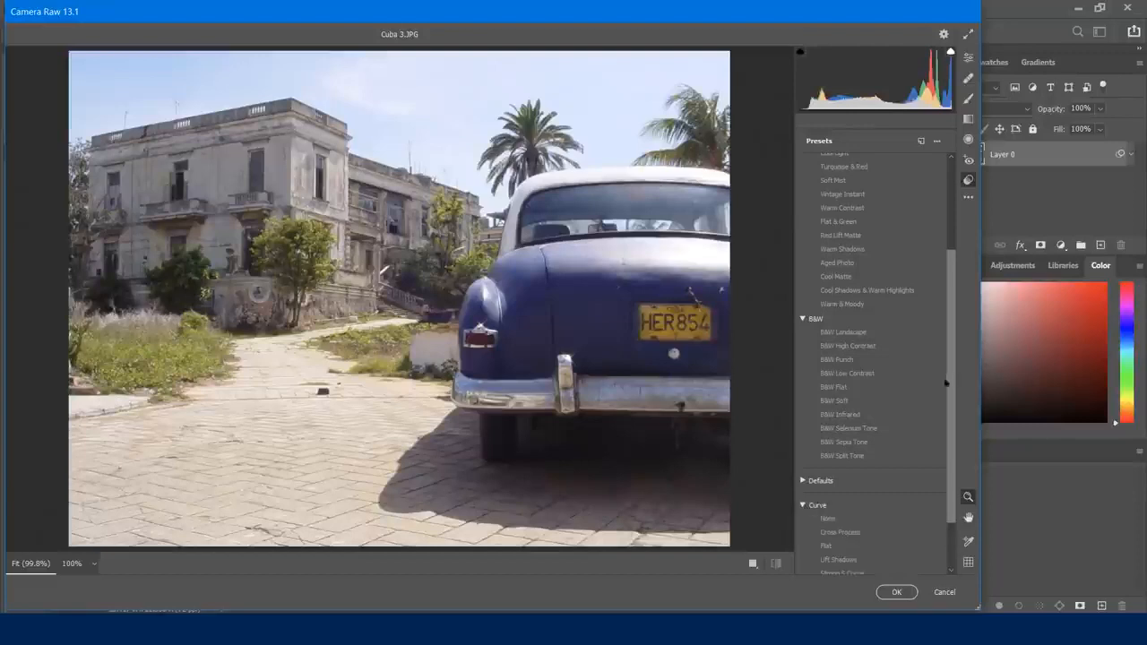
left_click_drag(952, 352, 957, 446)
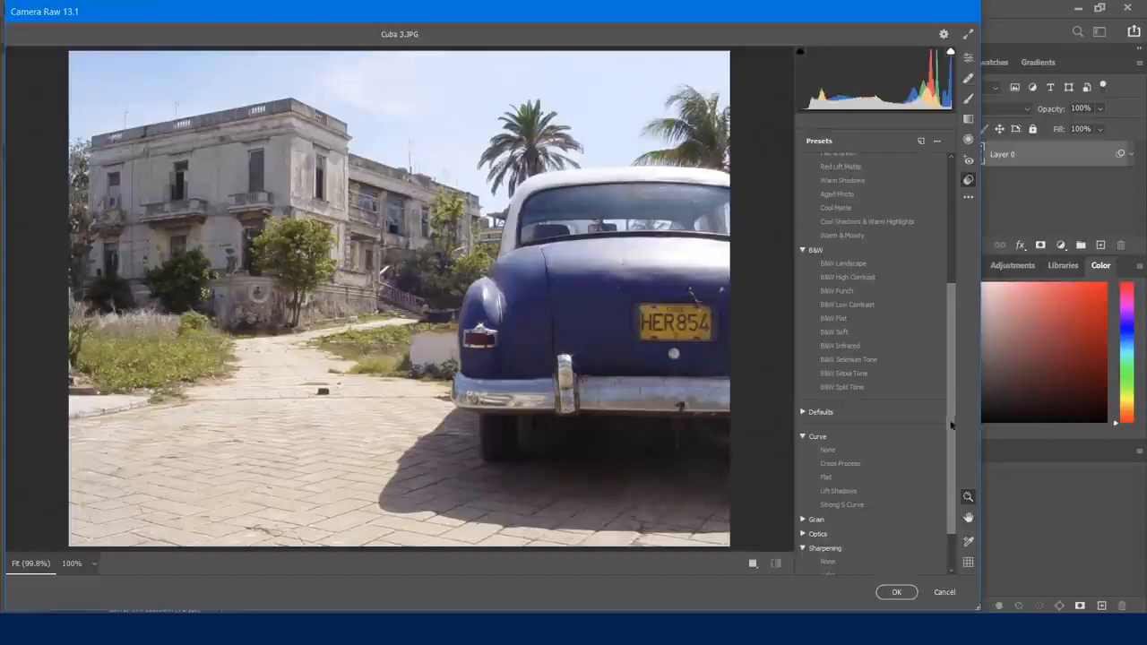
scroll(901, 519, "down", 1)
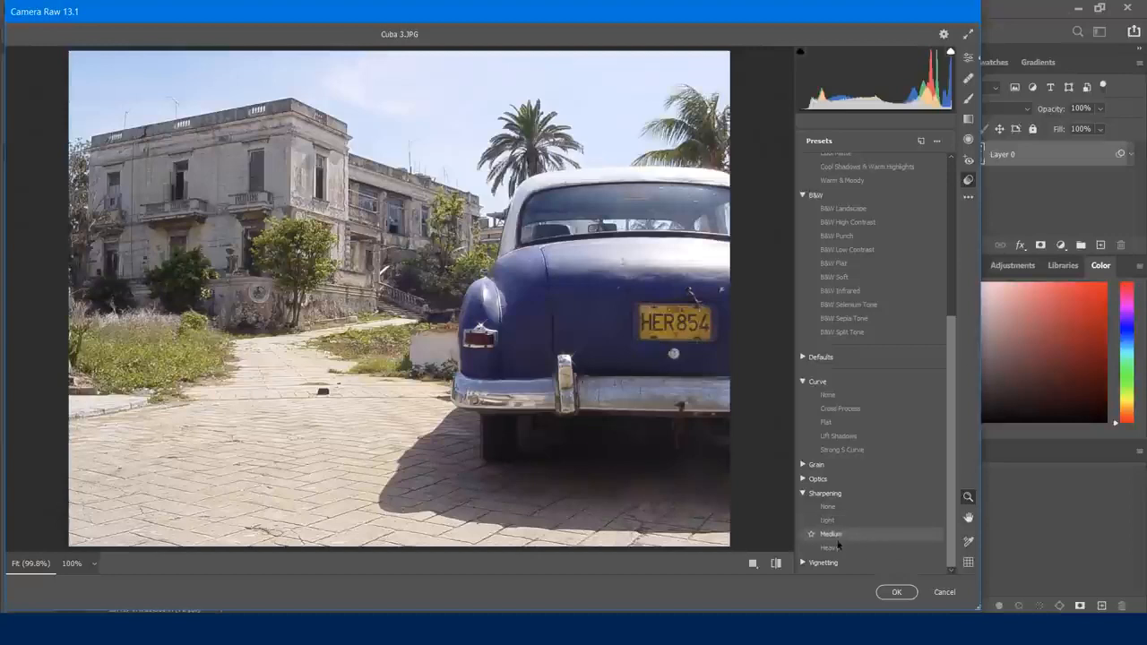
left_click(804, 564)
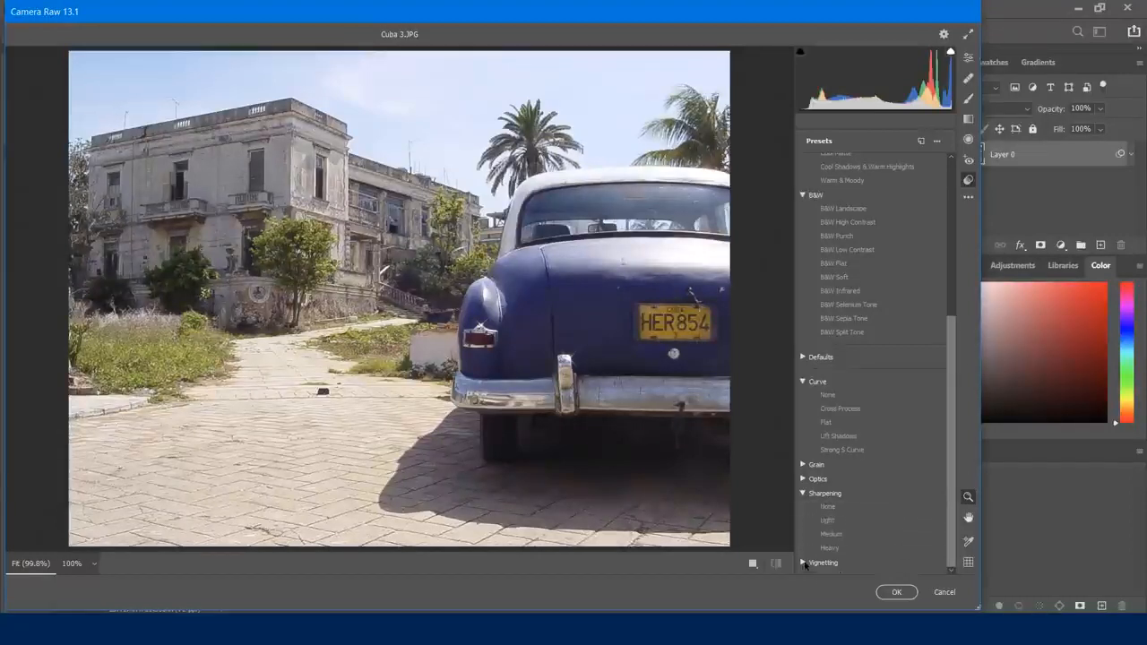
left_click_drag(954, 413, 961, 507)
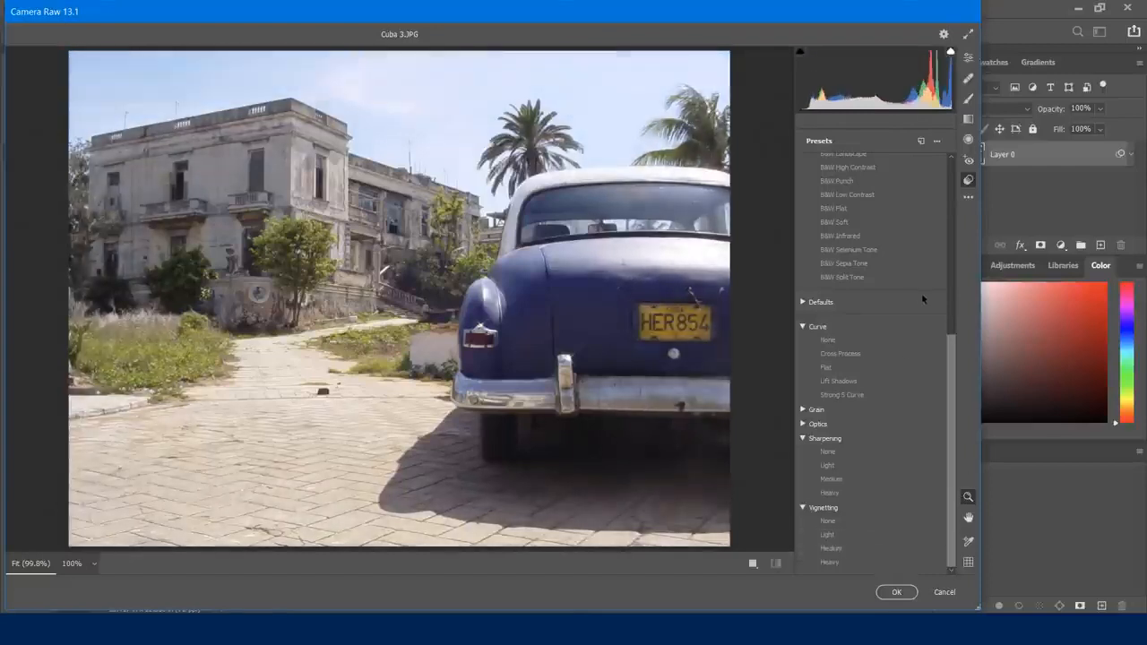
scroll(954, 343, "up", 3)
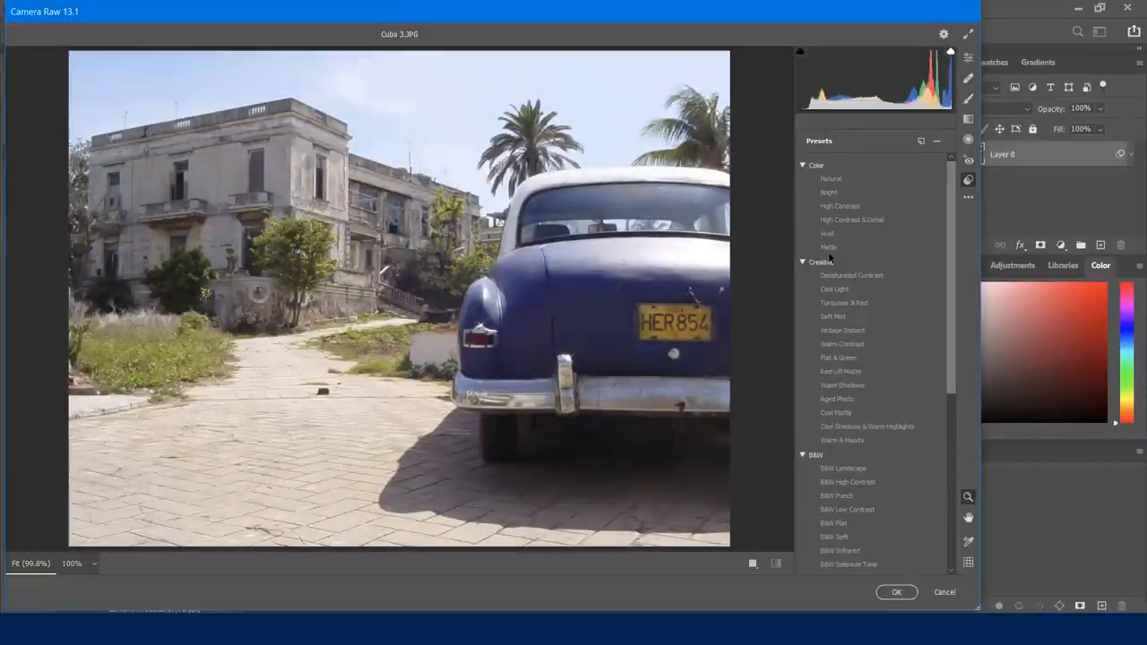
Step: Collapse all expanded preset groups, from Color down to Vignetting
left_click(804, 166)
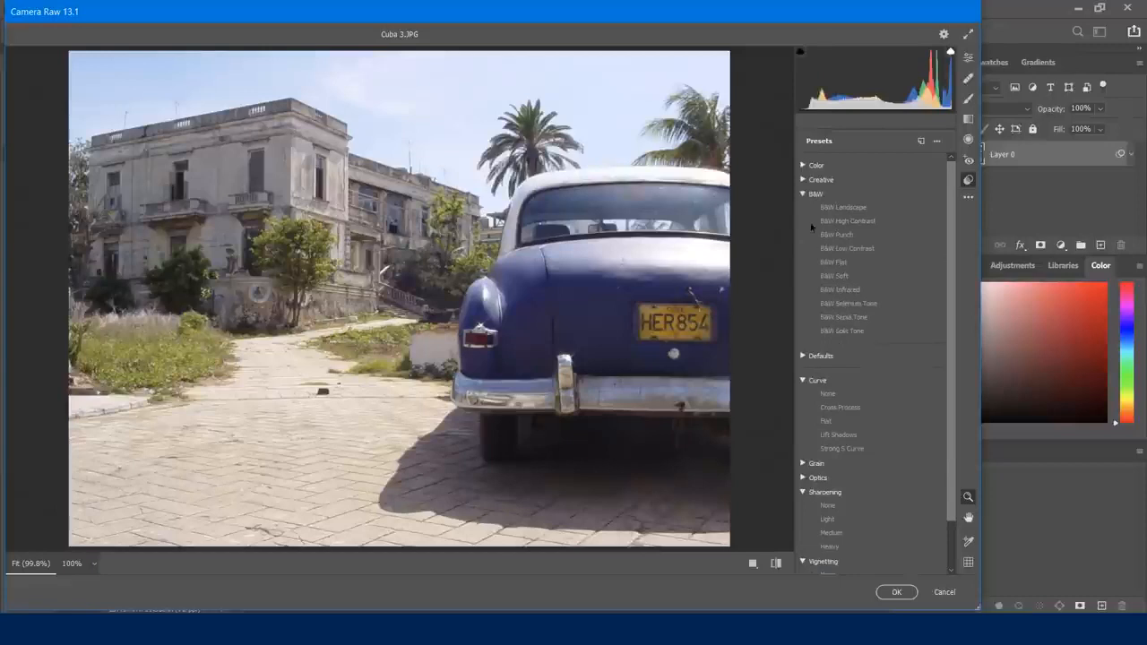
left_click(803, 195)
left_click(803, 243)
left_click(803, 356)
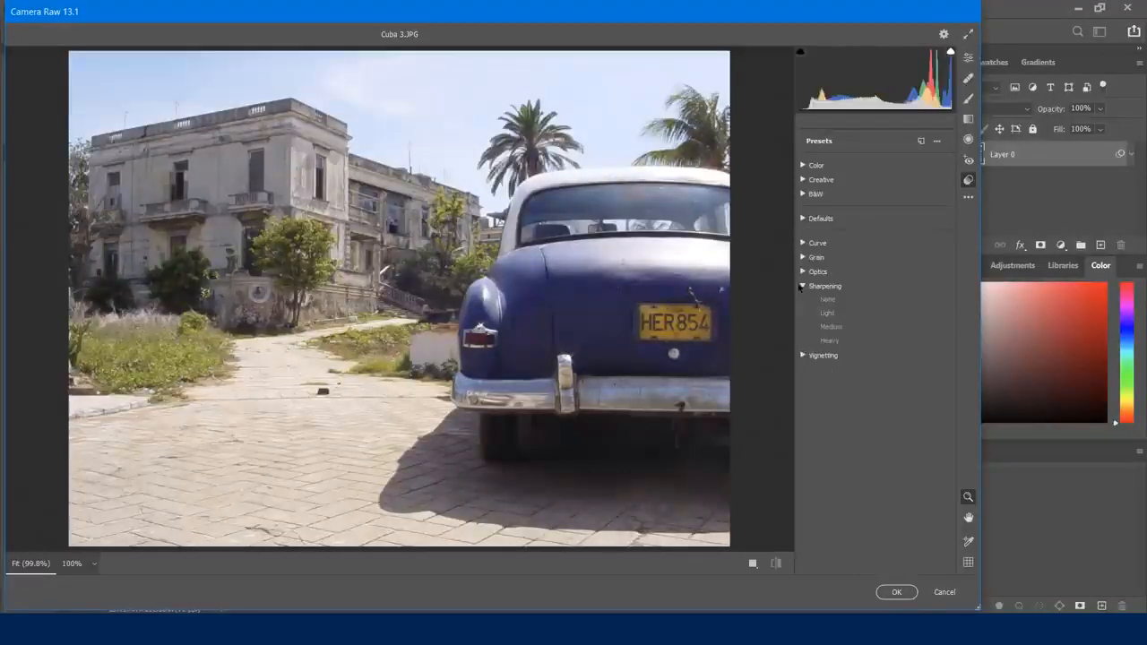
left_click(803, 286)
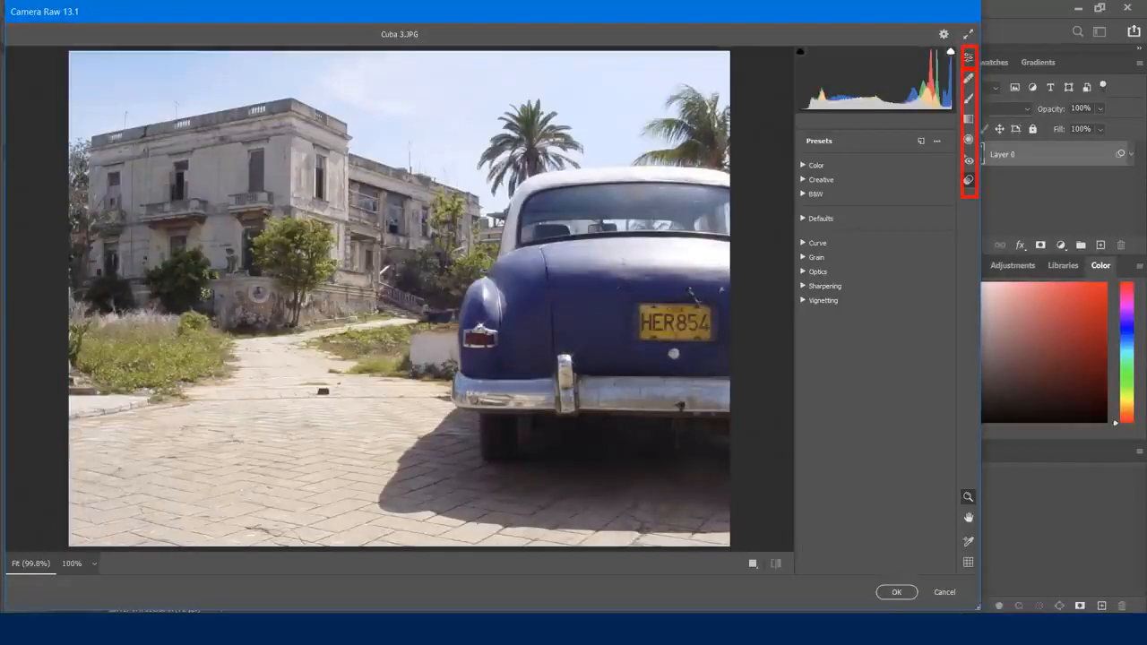
Step: Return to the Camera Raw Edit settings and expand the Basic section
left_click(969, 59)
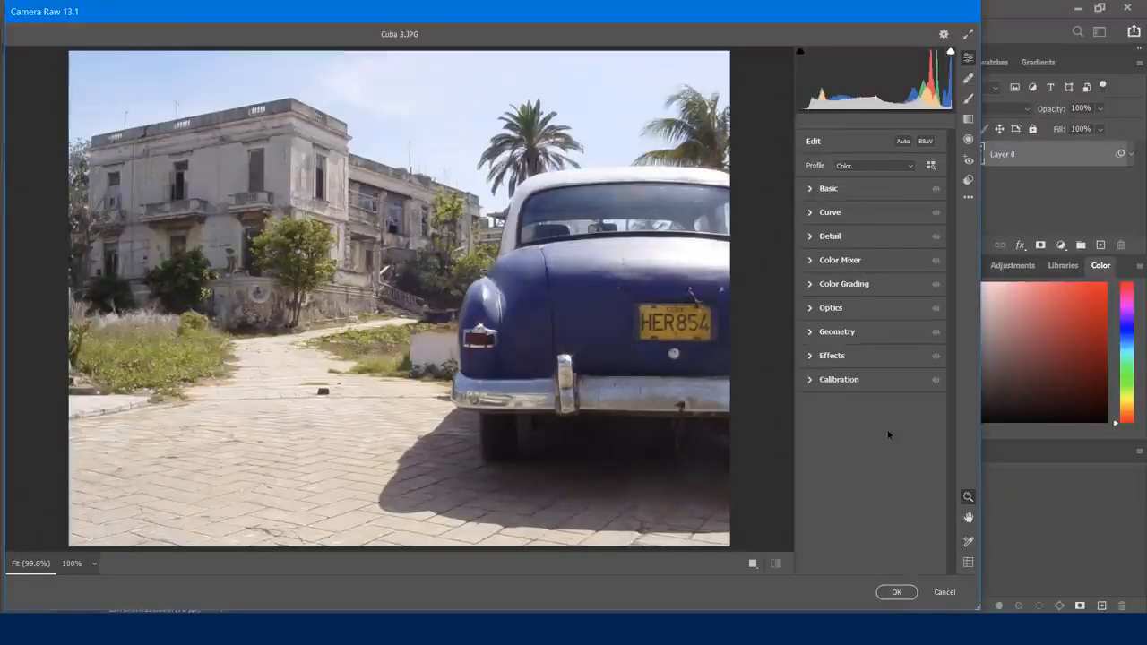
left_click(812, 190)
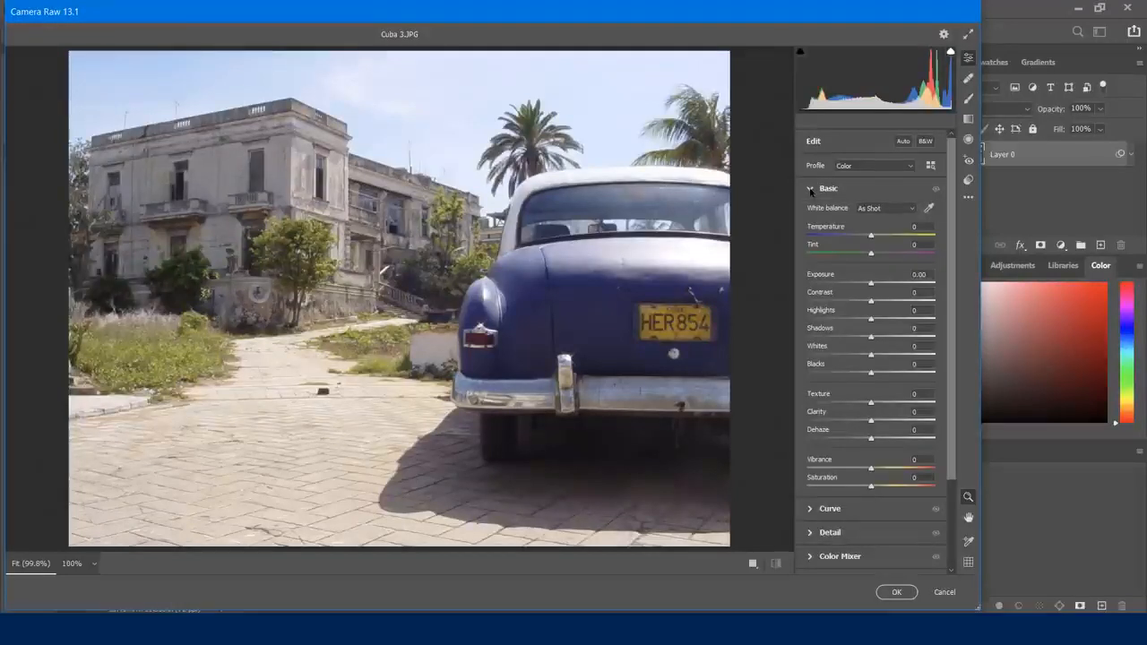
mouse_move(952, 190)
left_mouse_down()
mouse_move(958, 224)
mouse_move(961, 207)
left_mouse_up()
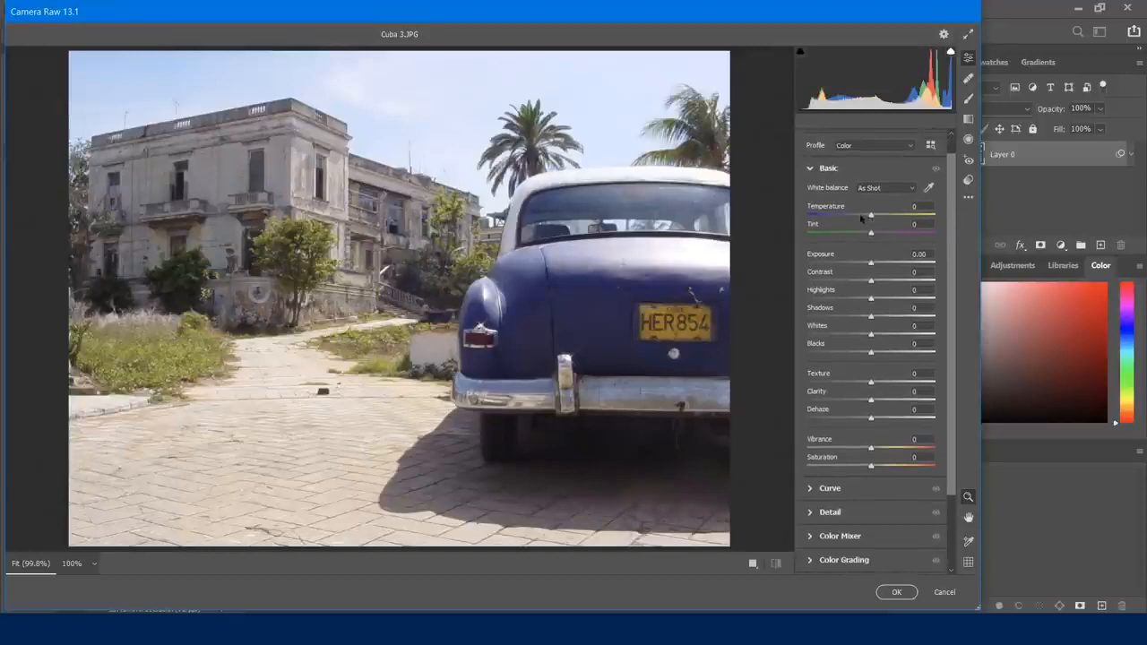
Step: Try a warmer temperature and a cooler one of -51, resetting the temperature to 0 each time
left_click_drag(872, 217, 908, 228)
double_click(908, 227)
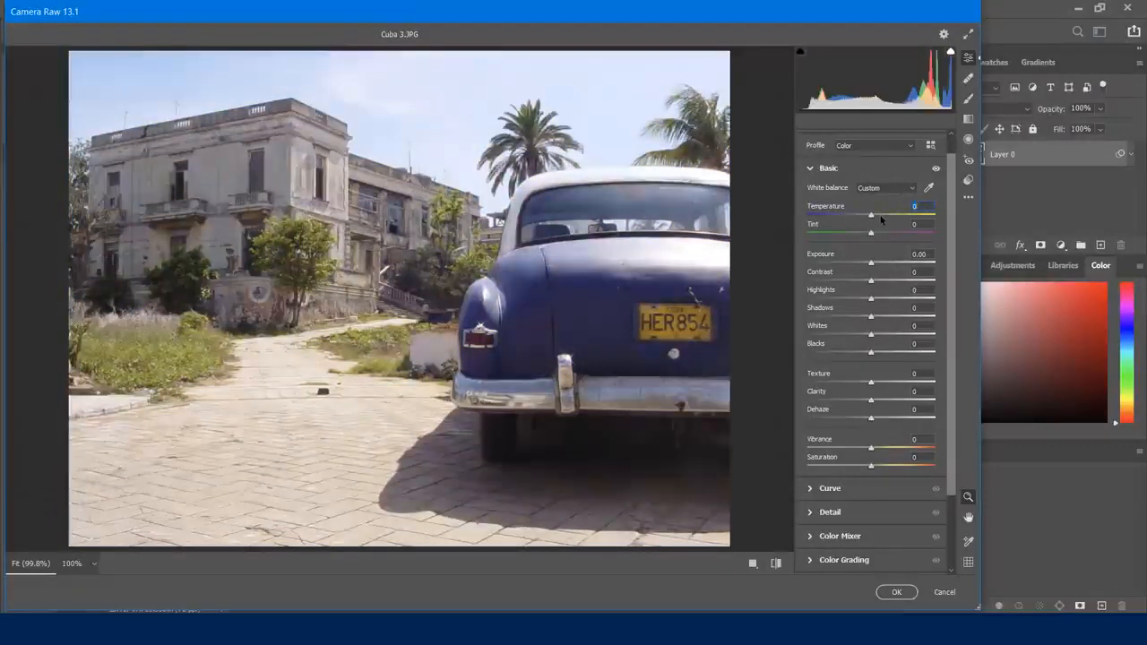
left_click(868, 215)
left_click_drag(871, 216, 838, 216)
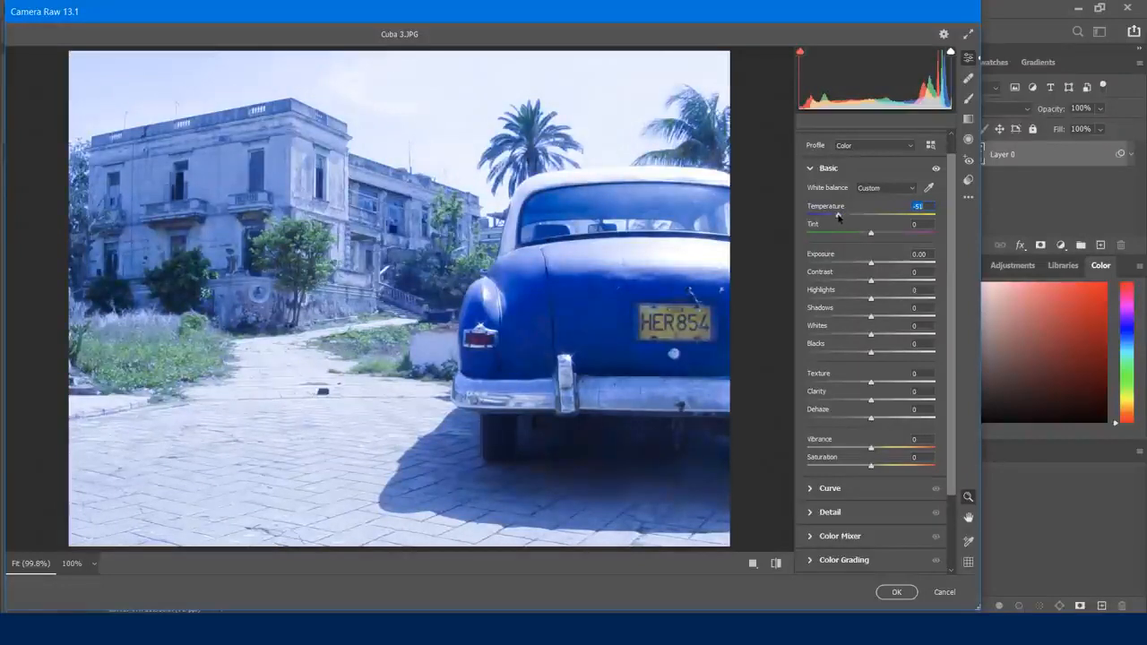
double_click(838, 215)
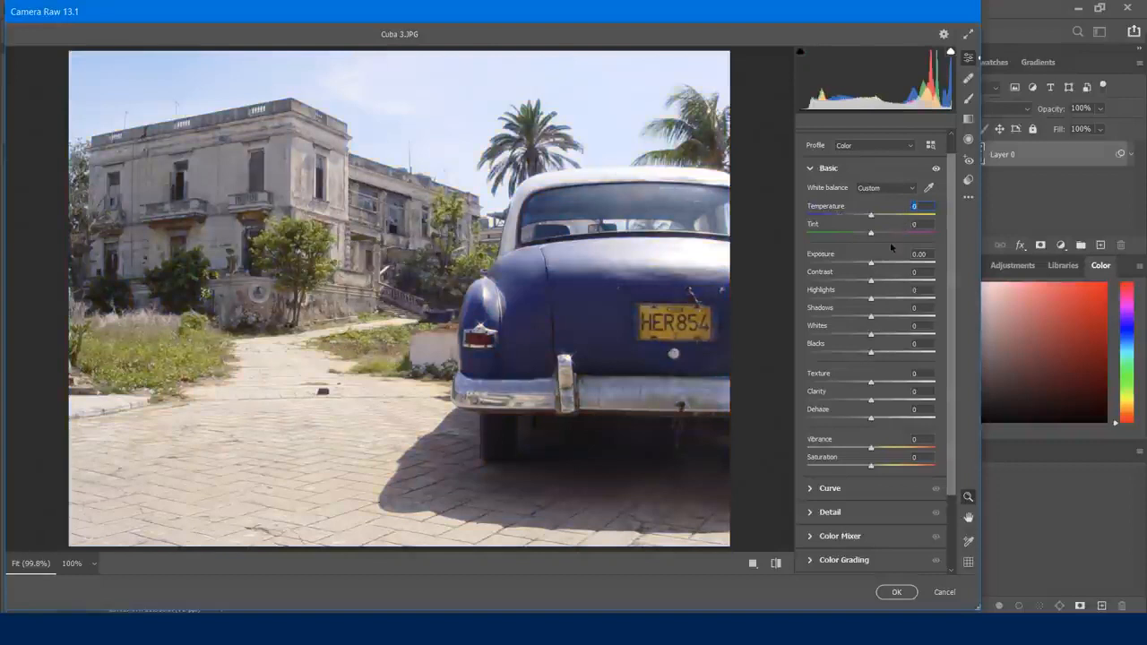
Step: Try adjusting the tint and reset it to 0, and set Shadows to +1
left_click(872, 234)
mouse_move(873, 237)
left_mouse_down()
mouse_move(900, 237)
mouse_move(874, 238)
left_mouse_up()
double_click(874, 235)
left_click_drag(871, 318, 874, 343)
Step: Try a higher saturation on the photo and reset it to 0
scroll(954, 426, "down", 3)
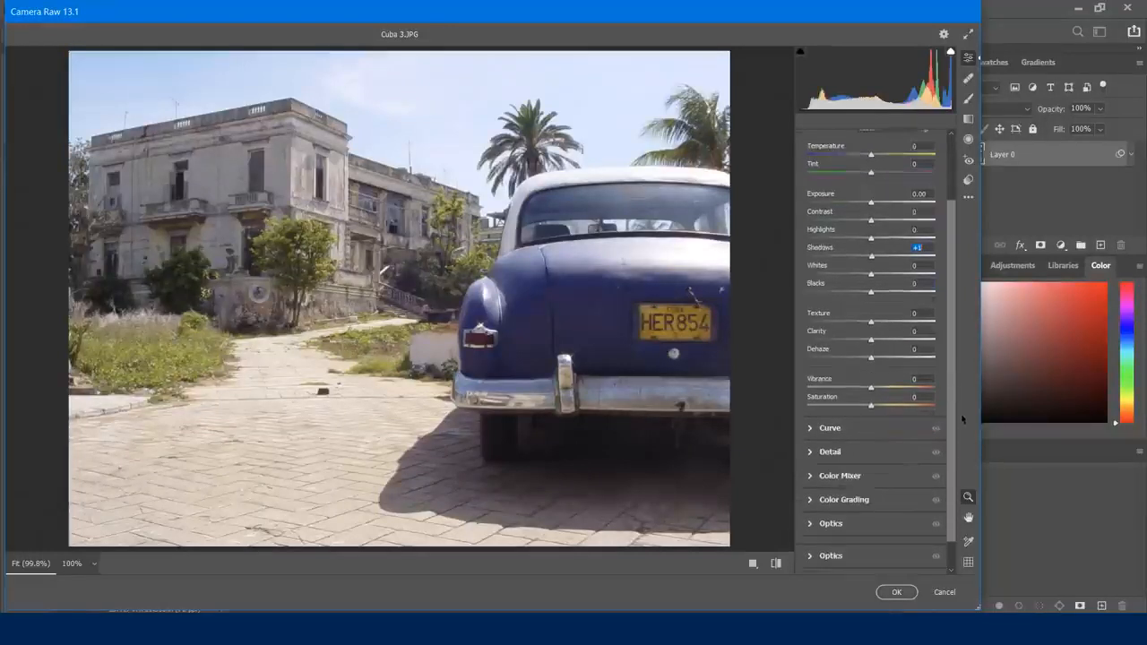
left_click_drag(872, 379, 900, 395)
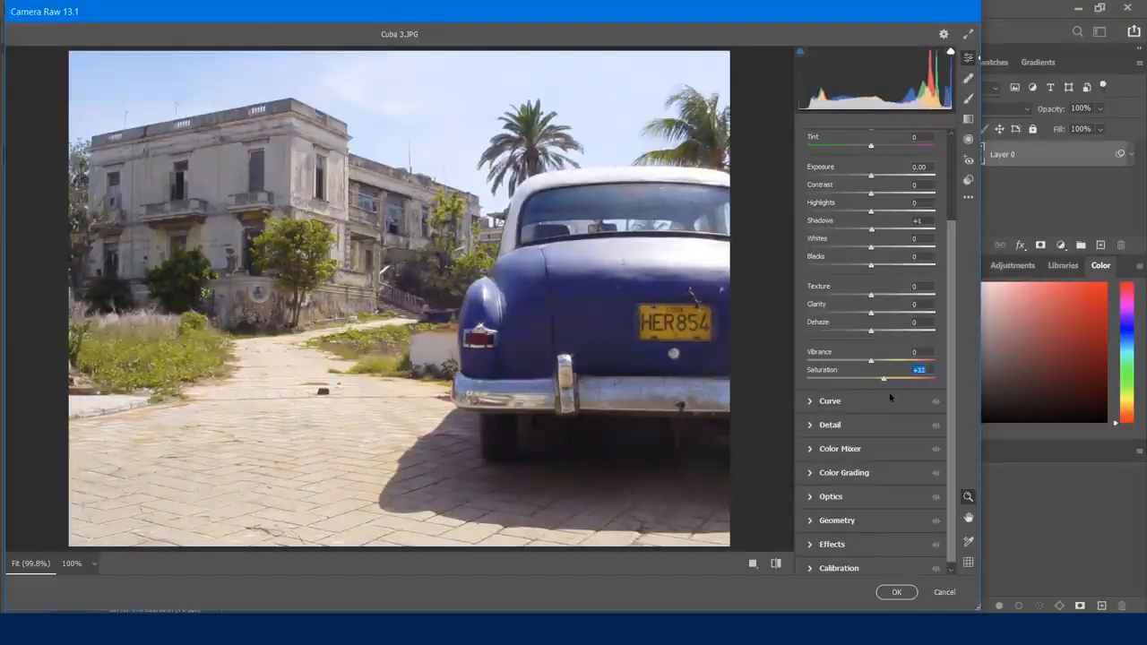
mouse_move(888, 391)
left_mouse_down()
mouse_move(903, 399)
mouse_move(867, 401)
mouse_move(887, 400)
left_mouse_up()
double_click(888, 382)
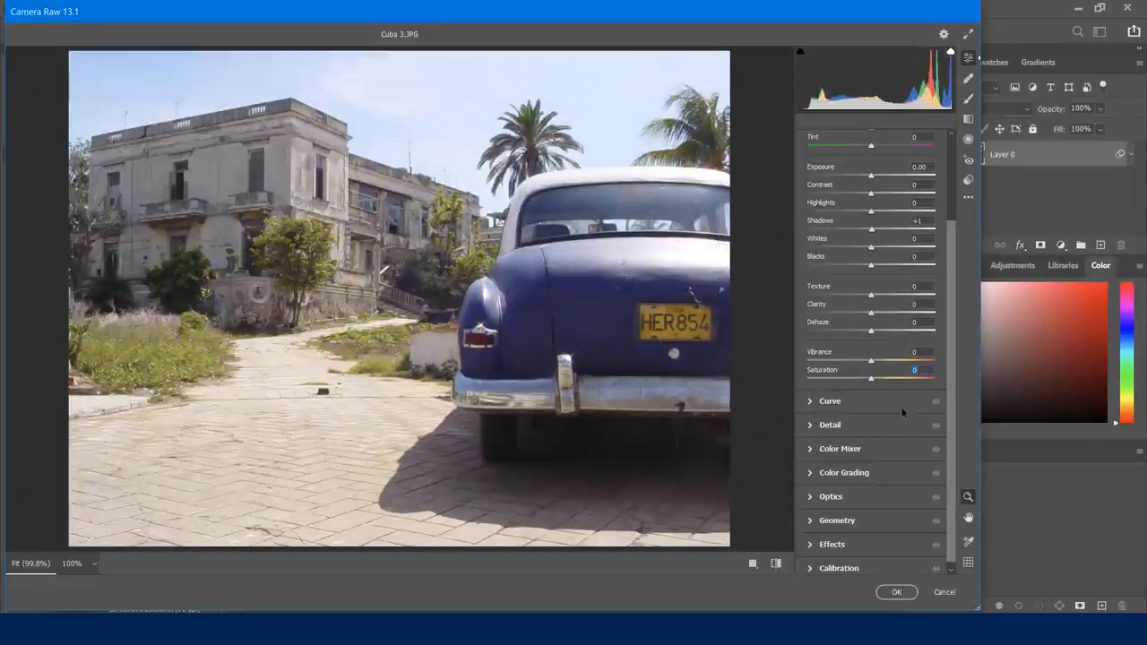
Step: Try brightening the Lights to +82 with the Curve section's targeted adjustment tool and reset them to 0
left_click(822, 401)
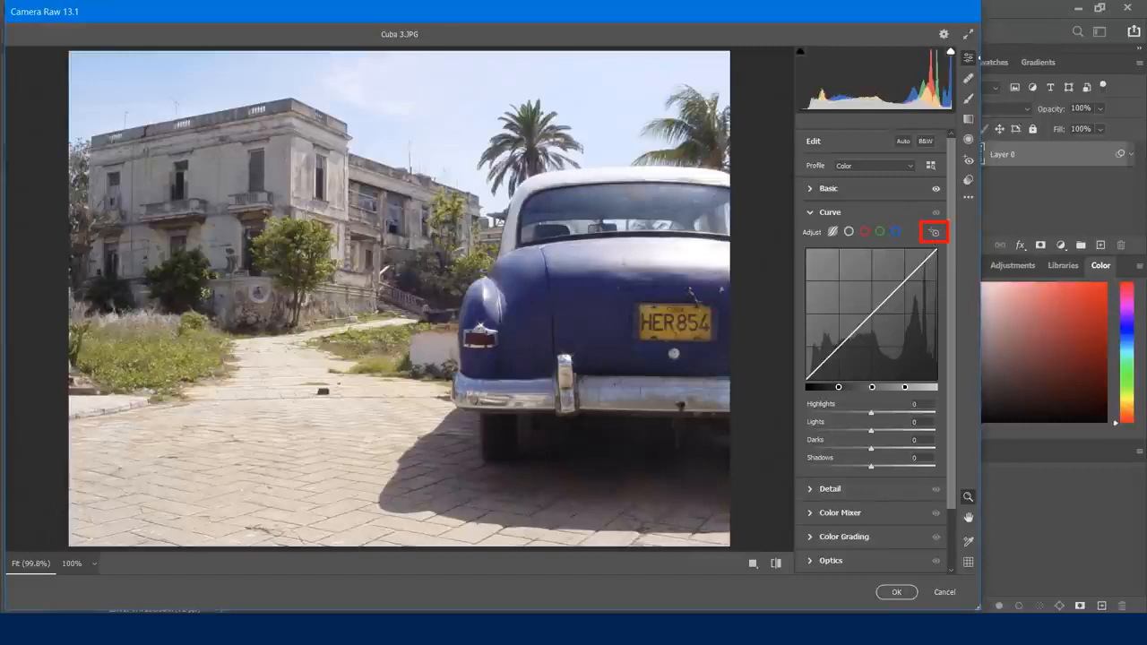
left_click(934, 233)
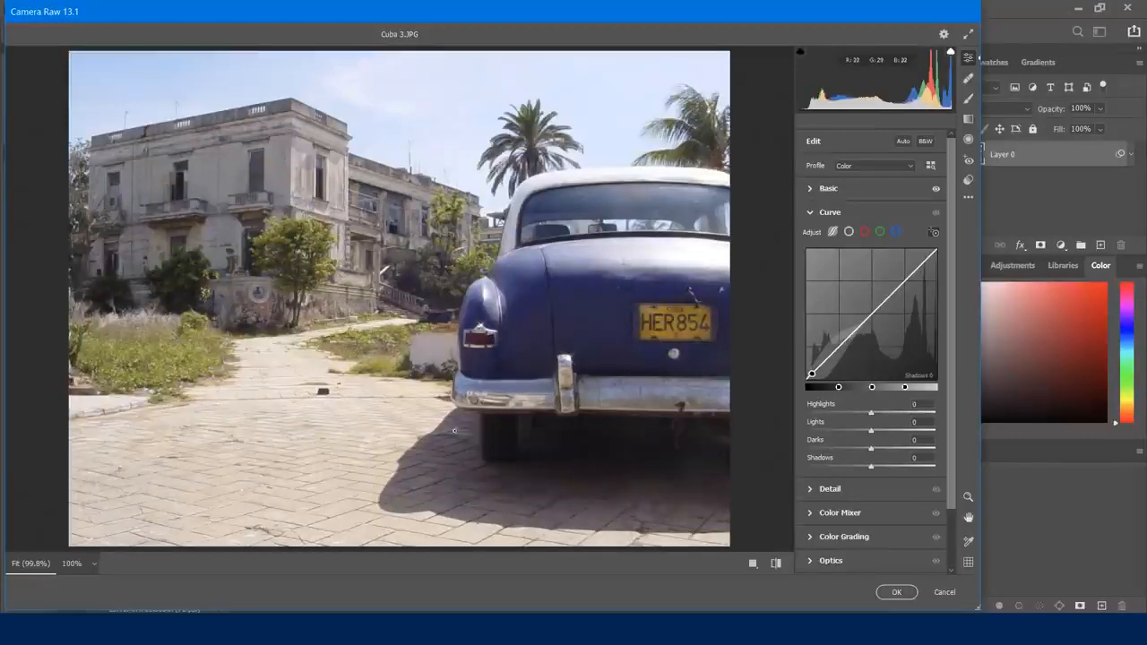
mouse_move(154, 359)
left_mouse_down()
mouse_move(157, 342)
mouse_move(158, 355)
mouse_move(170, 340)
mouse_move(154, 361)
mouse_move(158, 351)
left_mouse_up()
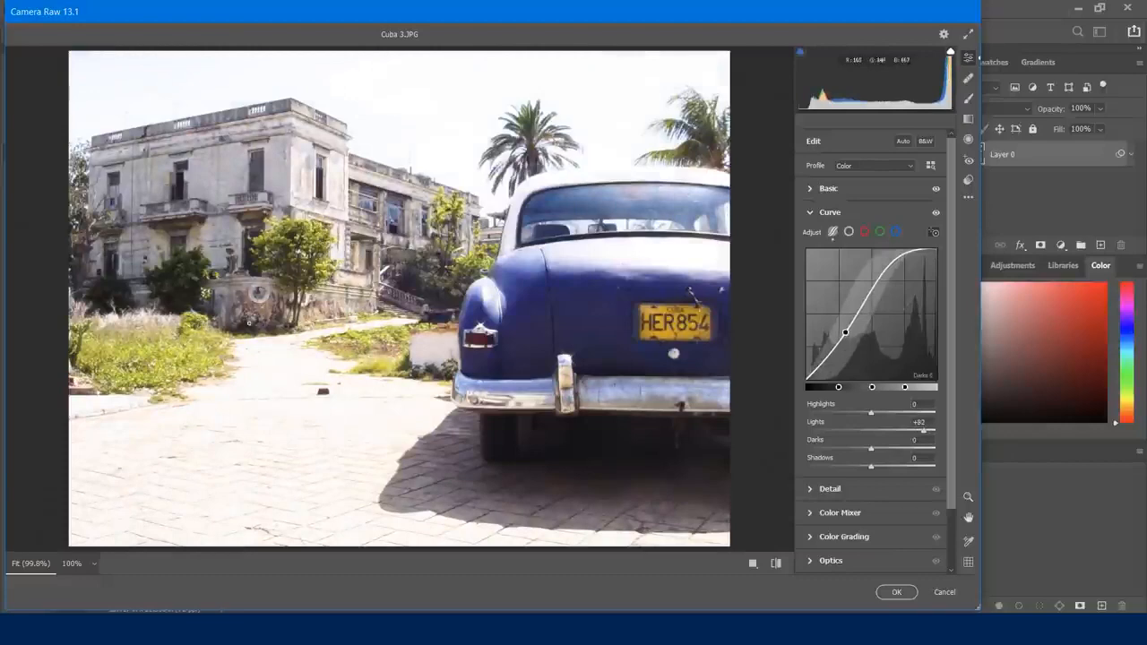
double_click(926, 433)
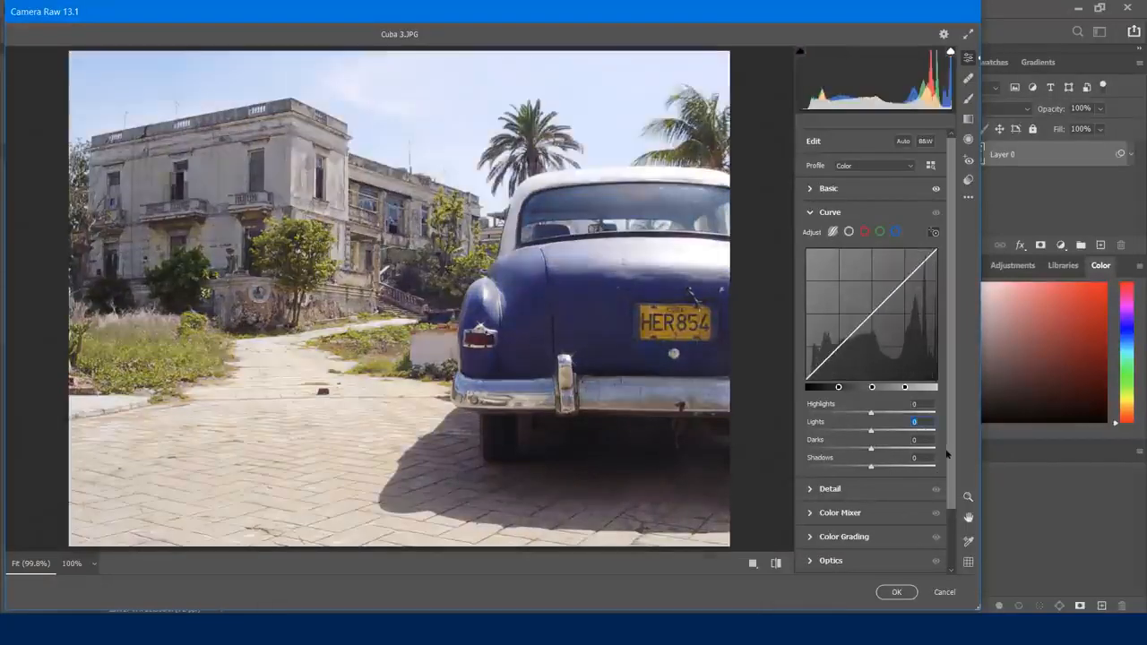
Step: Try grain and a vignetting of -100 in the Effects section, resetting both to 0
scroll(952, 443, "down", 3)
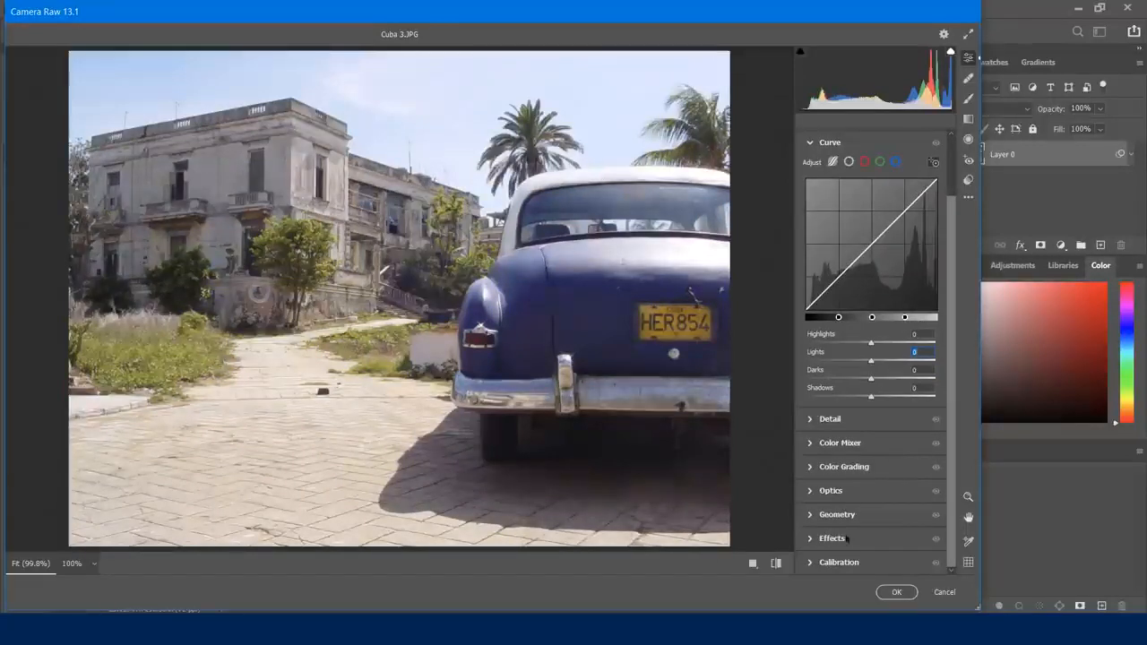
left_click(810, 539)
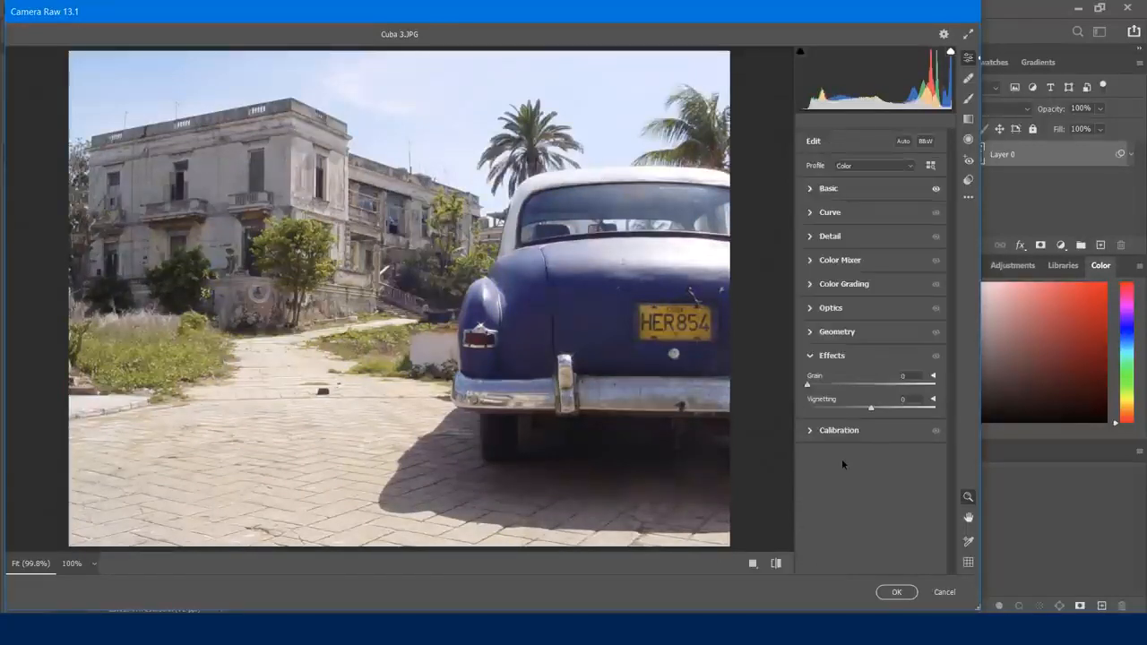
left_click_drag(808, 386, 823, 389)
left_click_drag(843, 397, 809, 396)
mouse_move(874, 413)
left_mouse_down()
mouse_move(907, 417)
mouse_move(805, 423)
mouse_move(848, 408)
mouse_move(833, 408)
mouse_move(804, 420)
mouse_move(907, 406)
mouse_move(873, 412)
left_mouse_up()
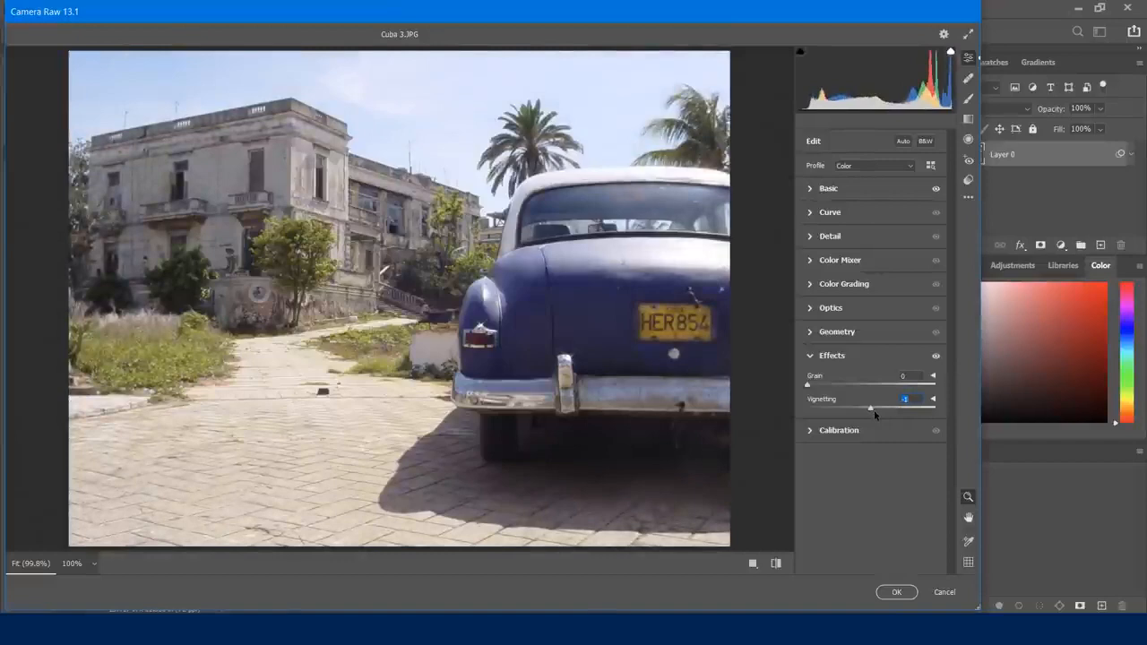
left_click_drag(868, 413, 805, 413)
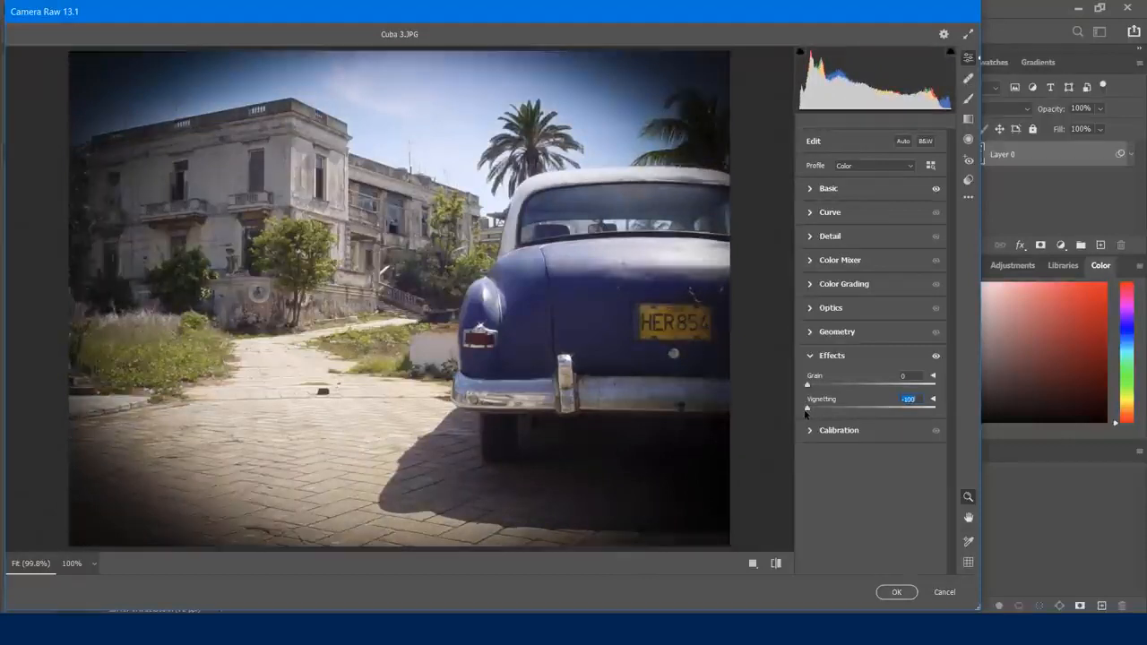
double_click(809, 410)
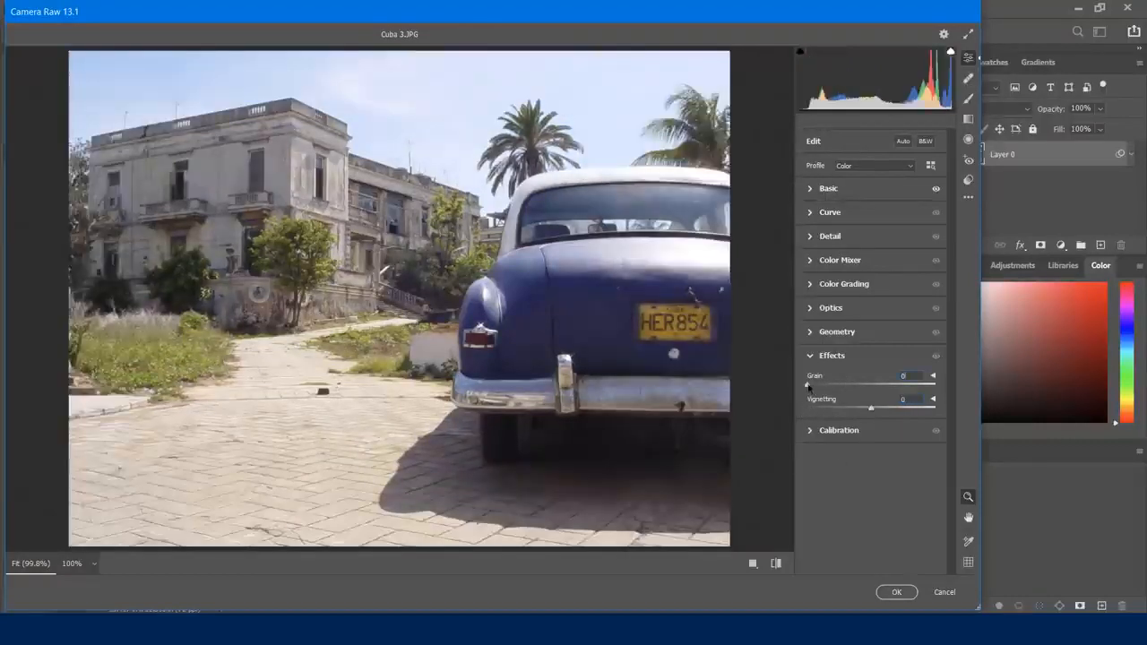
left_click_drag(811, 385, 871, 391)
key("super")
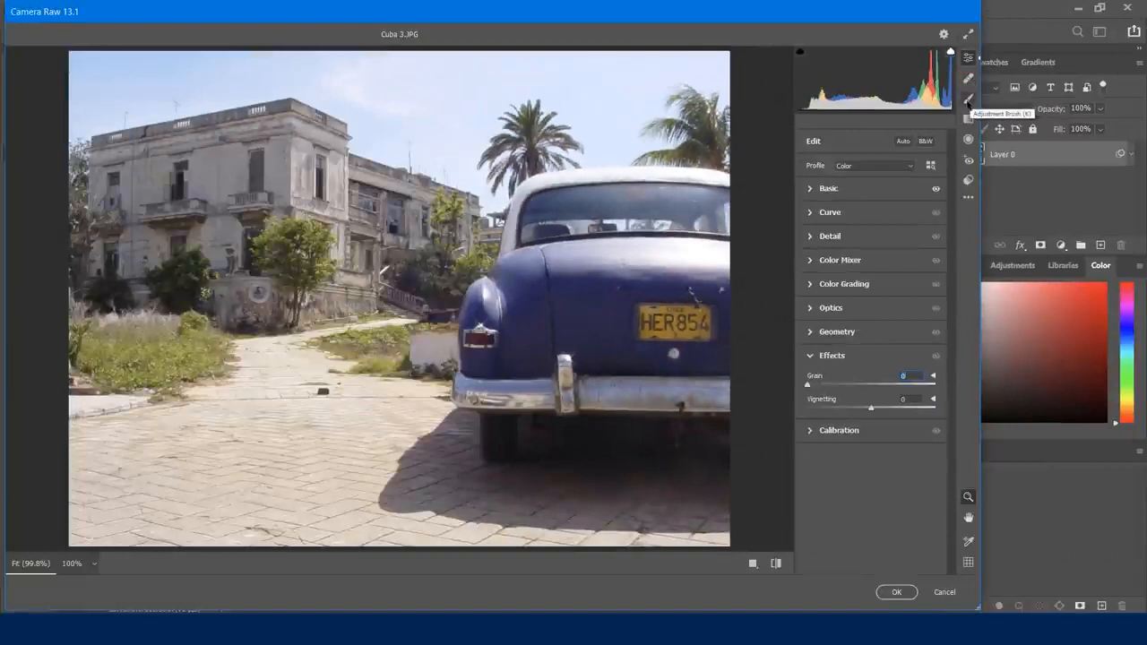
Step: Activate the Adjustment Brush and reset its Exposure and Saturation to 0
left_click(968, 100)
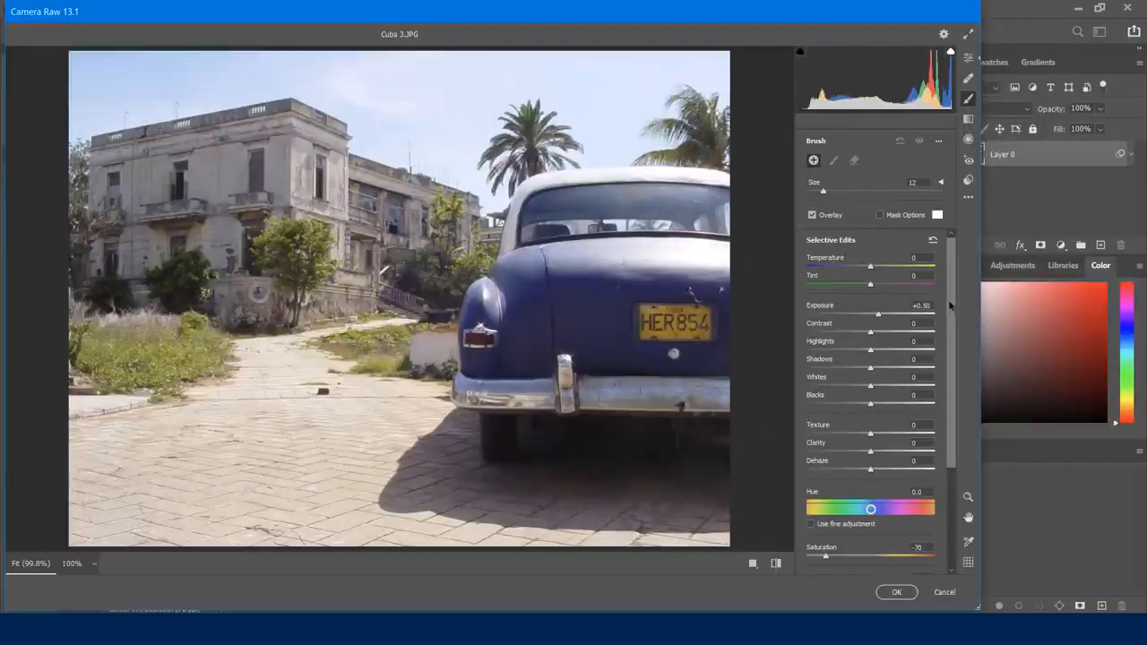
left_click_drag(952, 300, 956, 255)
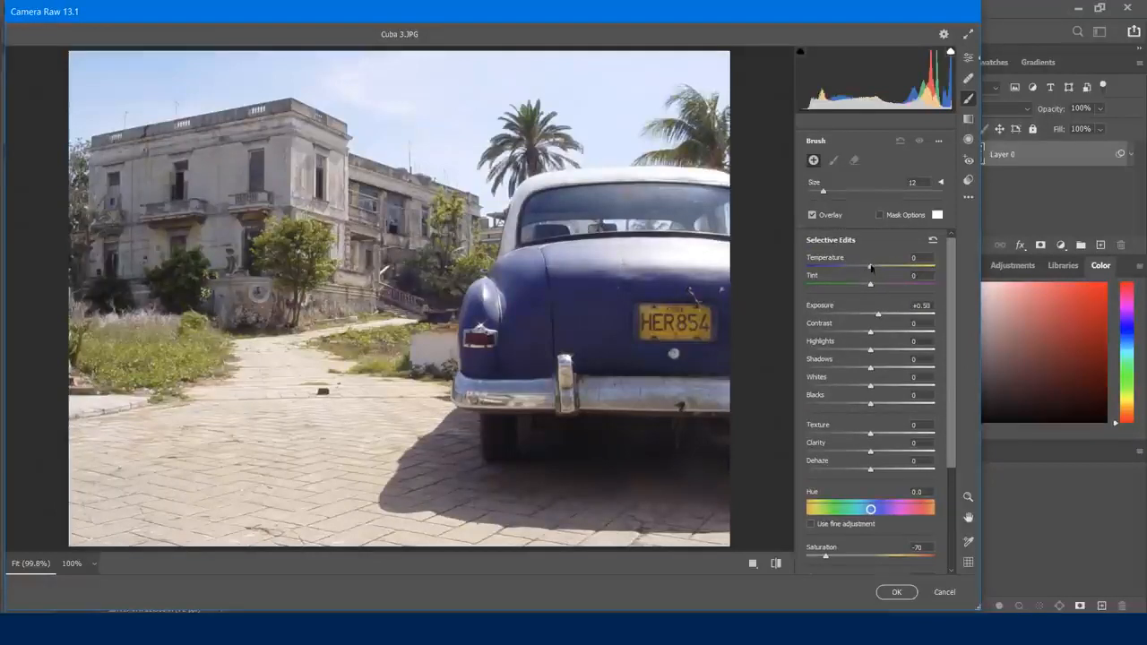
double_click(879, 316)
left_click_drag(947, 314, 961, 433)
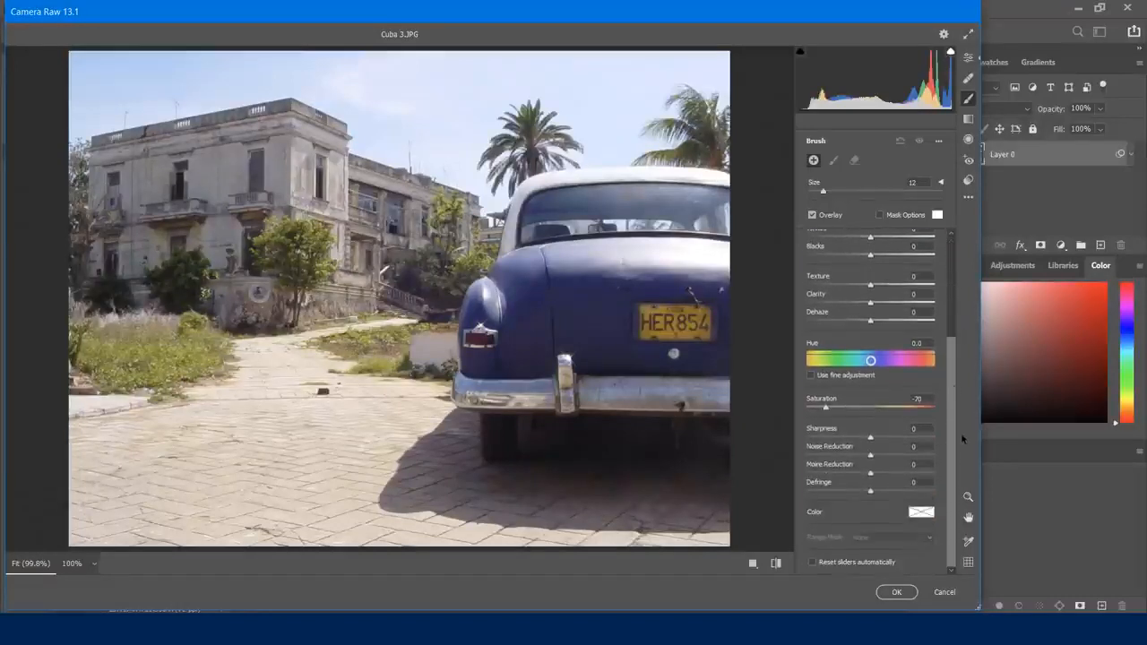
double_click(826, 408)
left_click_drag(954, 367, 941, 256)
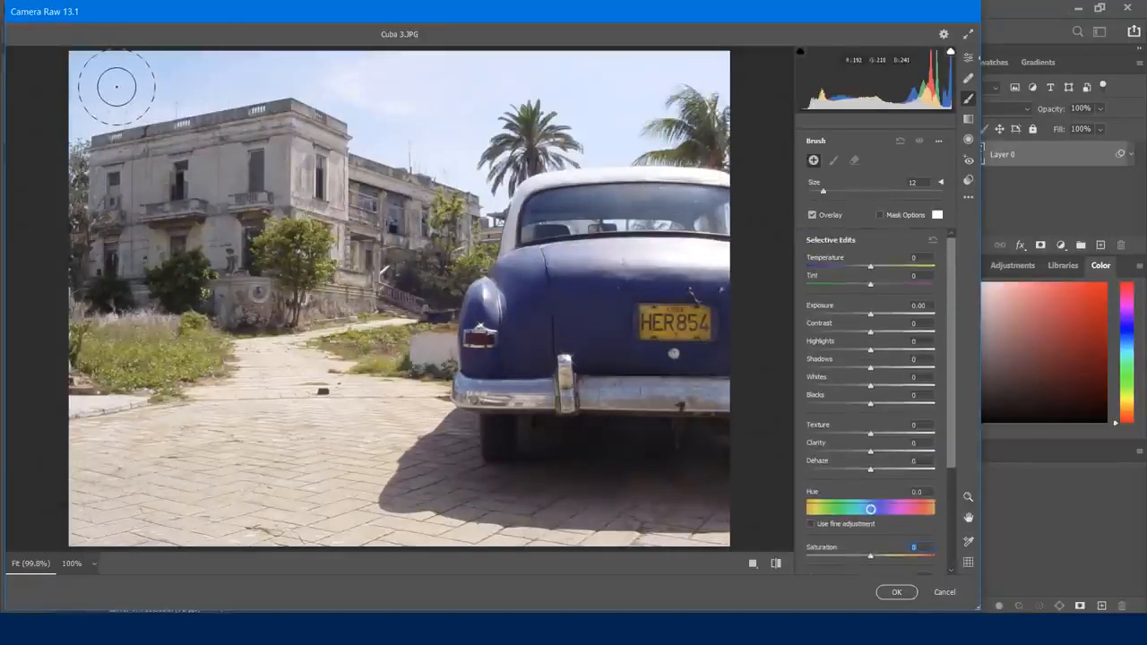
Step: Brush a first stroke across the sky and set its Temperature to -42 and Saturation to +68
left_click_drag(108, 85, 430, 93)
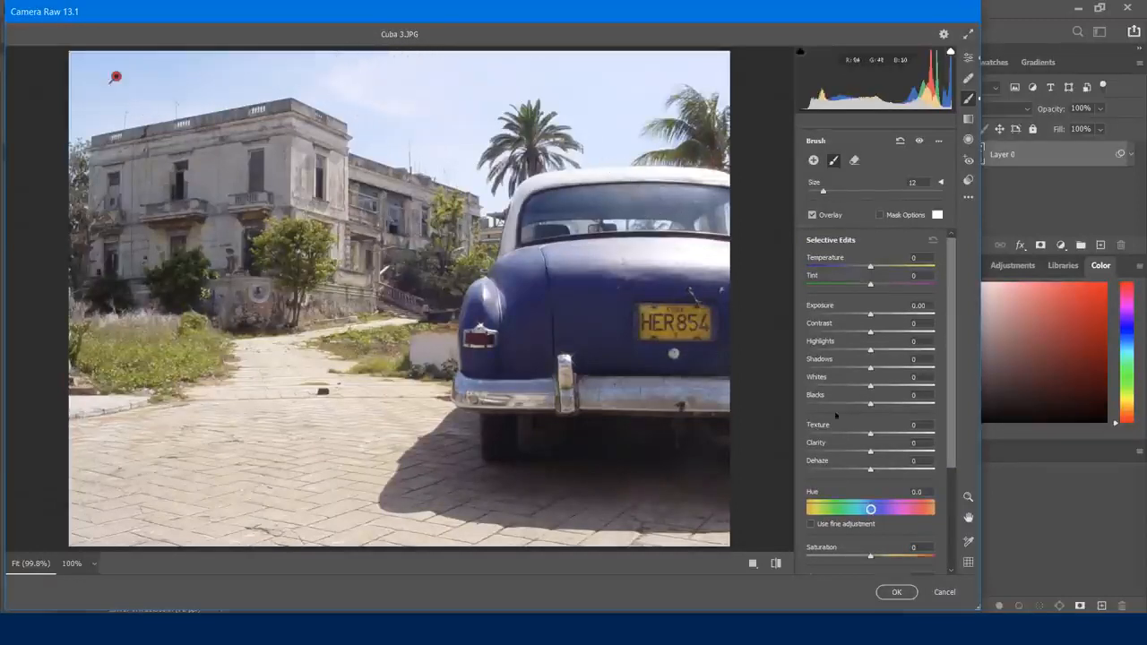
left_click_drag(872, 269, 844, 269)
left_click_drag(952, 298, 963, 417)
left_click_drag(873, 411, 916, 417)
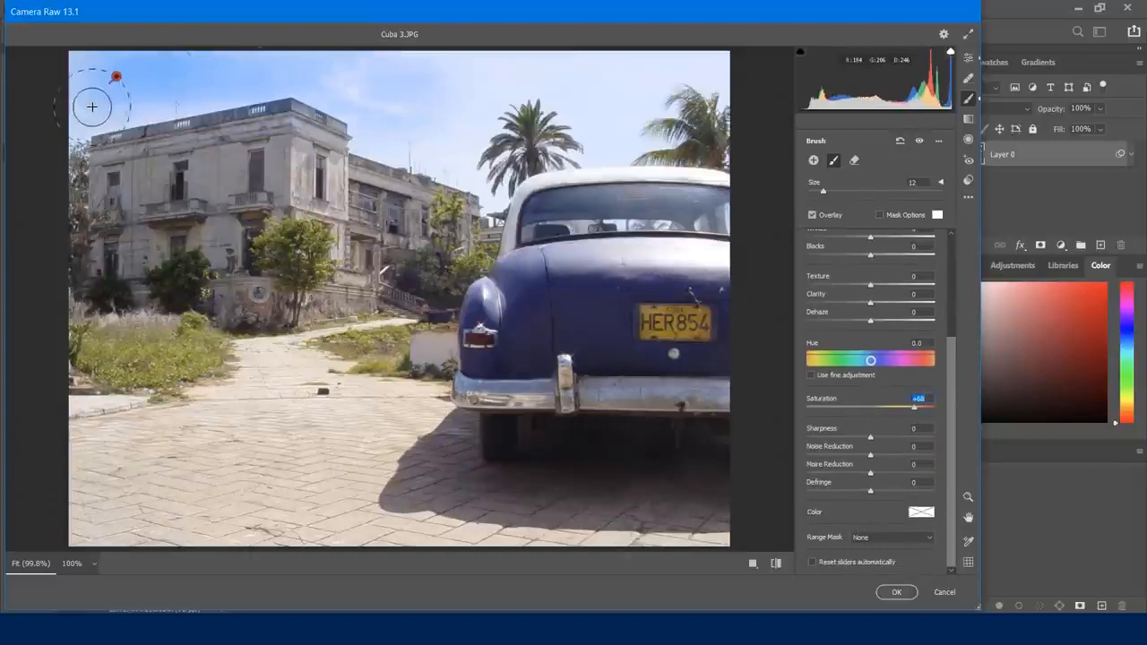
Step: Paint the blue adjustment over the rest of the sky, including around the palm trees
mouse_move(148, 96)
left_mouse_down()
mouse_move(247, 66)
mouse_move(308, 66)
mouse_move(380, 88)
mouse_move(525, 83)
left_mouse_up()
mouse_move(77, 111)
left_mouse_down()
mouse_move(105, 116)
mouse_move(165, 80)
mouse_move(291, 73)
mouse_move(354, 83)
mouse_move(532, 69)
mouse_move(607, 95)
left_mouse_up()
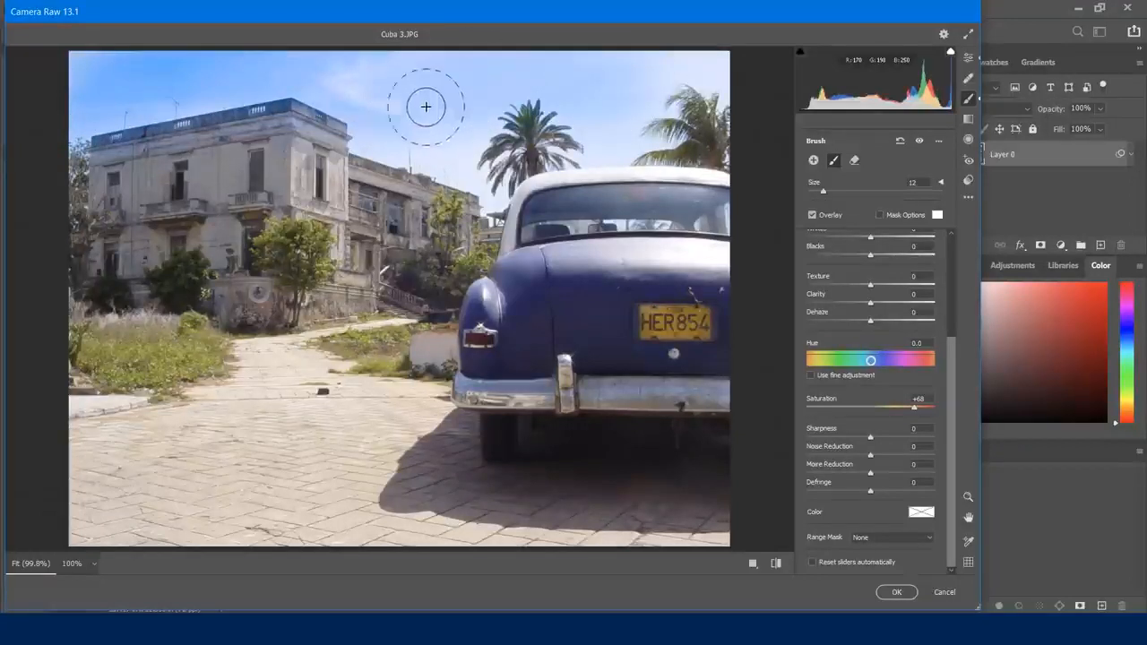
mouse_move(416, 129)
left_mouse_down()
mouse_move(478, 130)
mouse_move(573, 91)
mouse_move(622, 109)
mouse_move(687, 79)
left_mouse_up()
left_click_drag(615, 120, 583, 123)
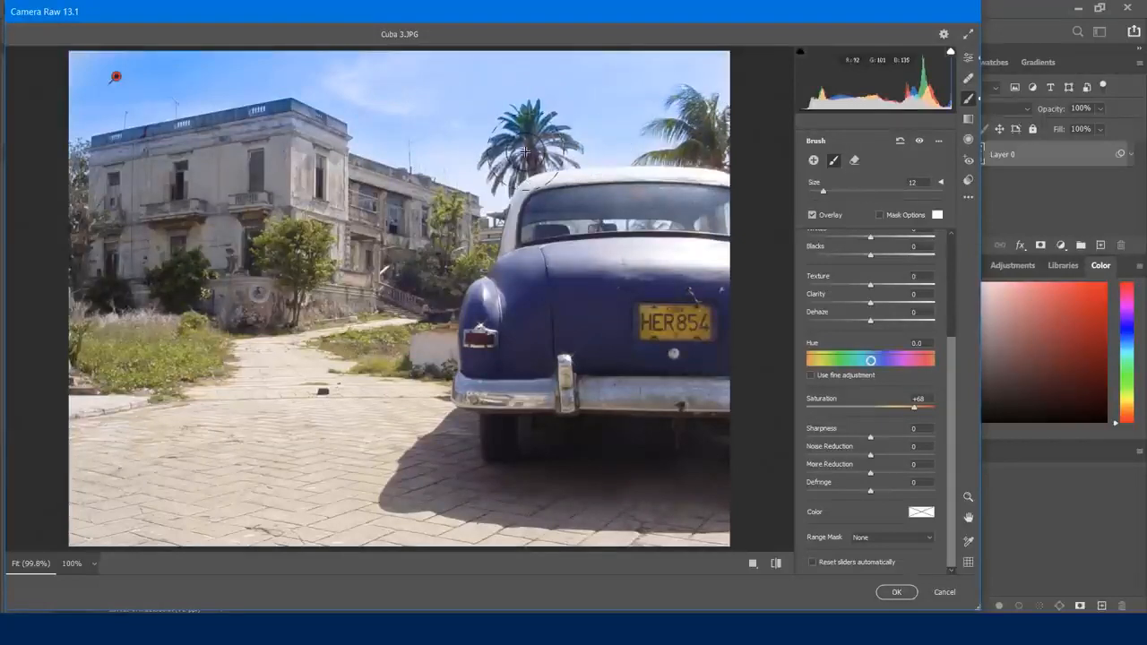
Step: Zoom to 300% on the central palm tree, try erasing the adjustment from its fronds, and undo each erasure
left_click(95, 564)
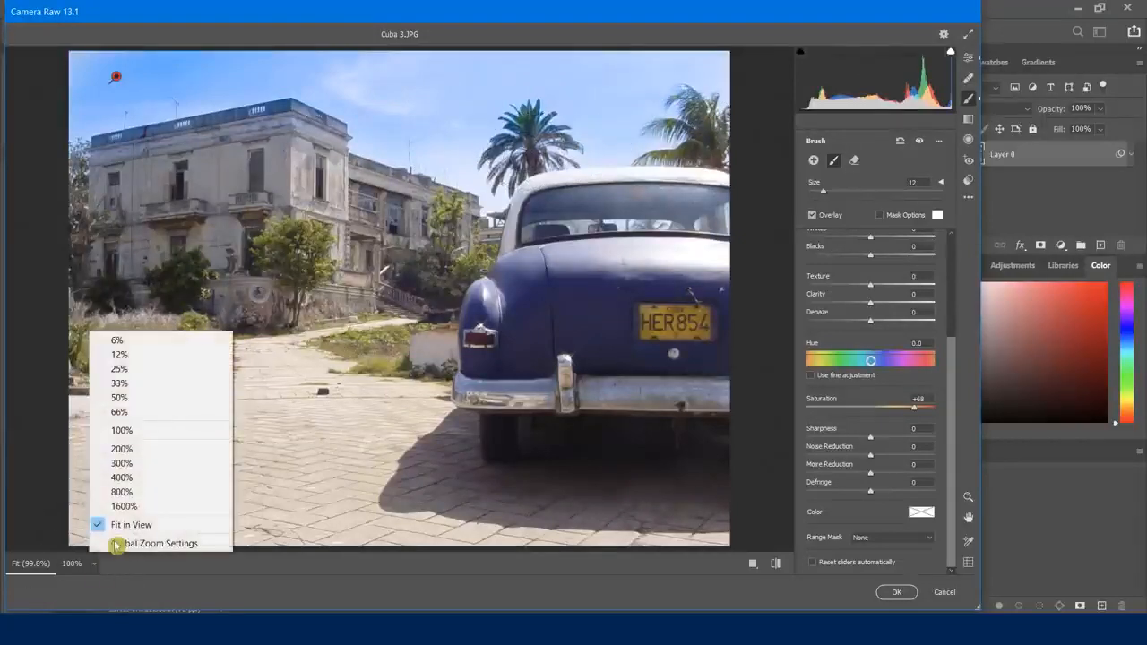
left_click(143, 463)
left_click_drag(577, 166, 359, 464)
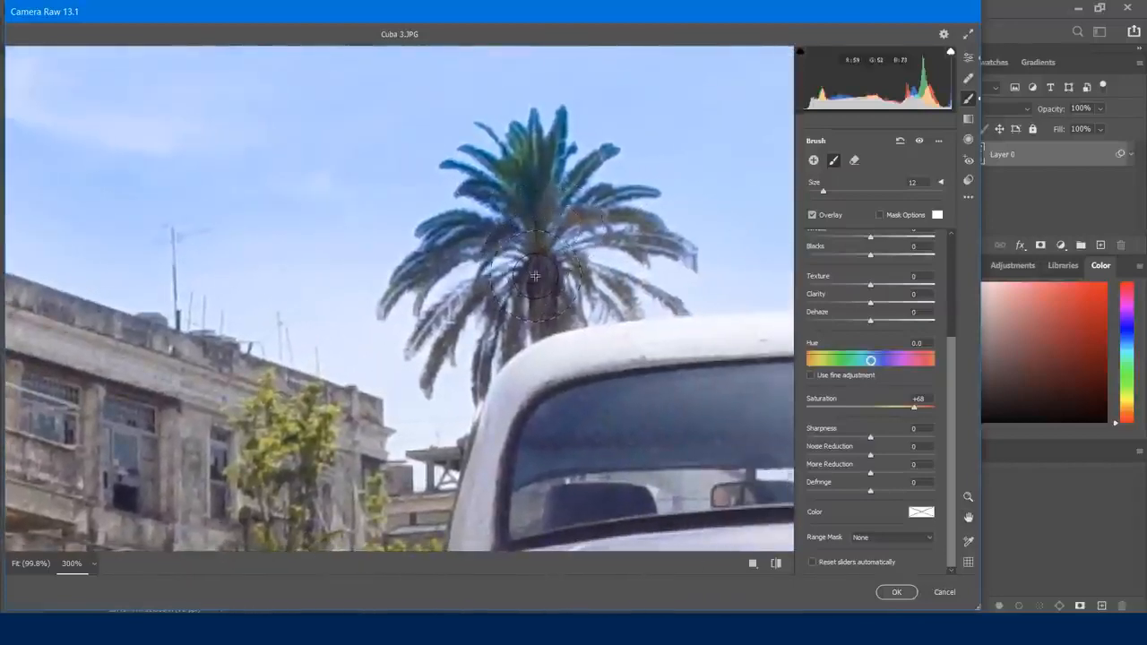
mouse_move(547, 196)
left_mouse_down()
mouse_move(450, 274)
mouse_move(453, 332)
mouse_move(512, 231)
mouse_move(520, 136)
mouse_move(543, 191)
left_mouse_up()
key("alt")
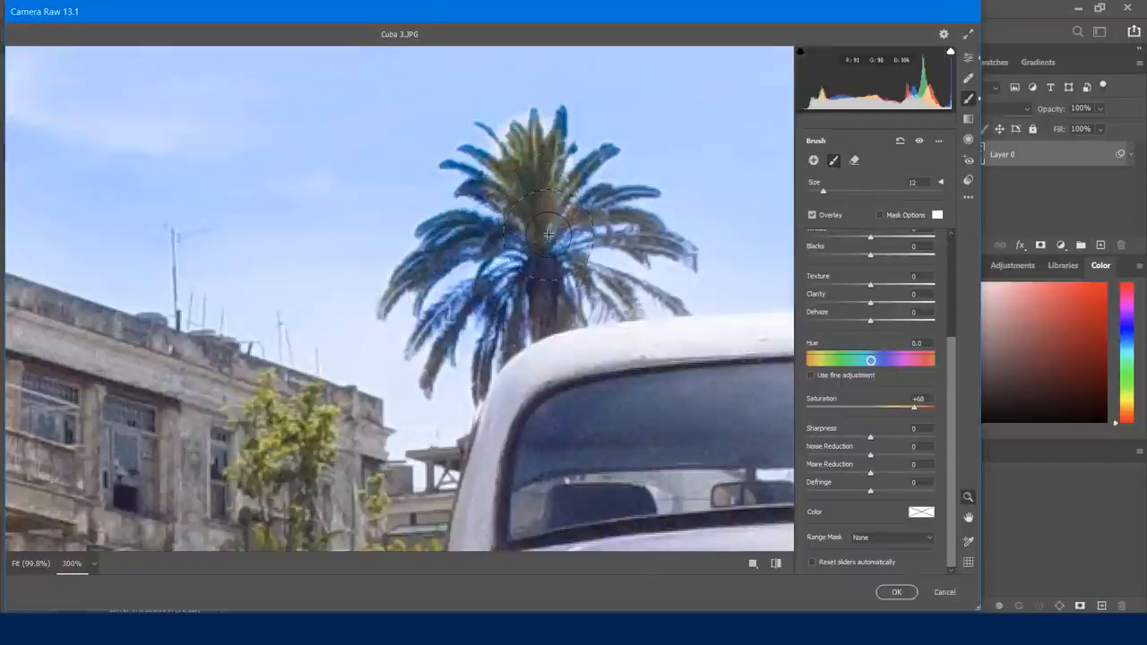
key("ctrl+z")
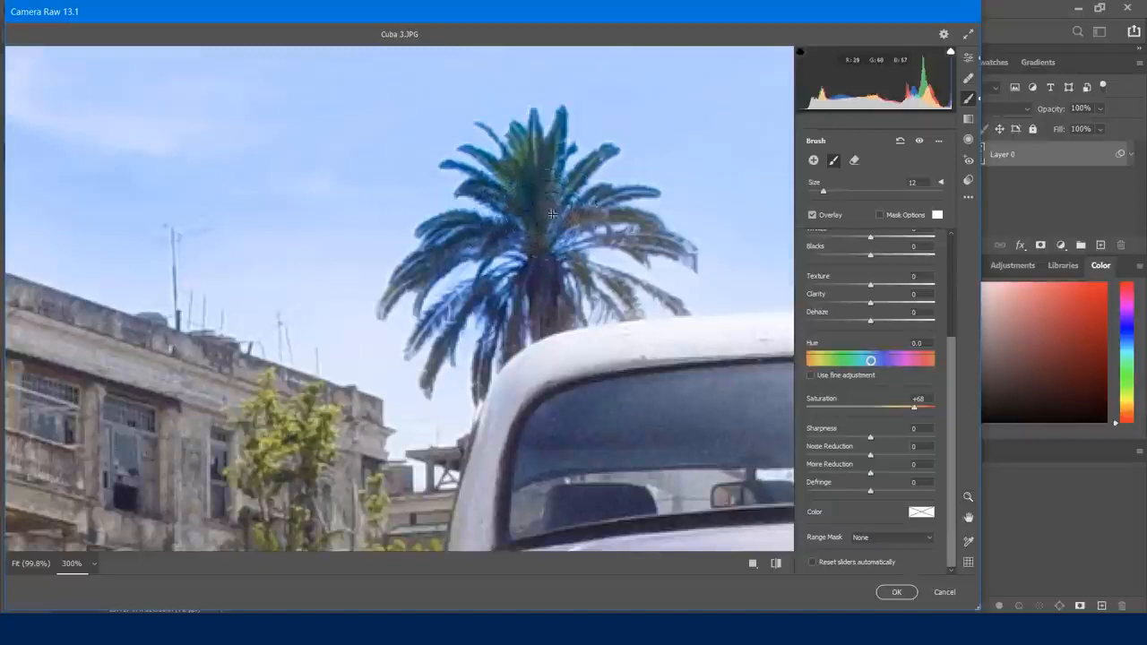
key("alt")
mouse_move(525, 219)
left_mouse_down()
mouse_move(531, 184)
mouse_move(566, 202)
mouse_move(479, 246)
mouse_move(544, 276)
left_mouse_up()
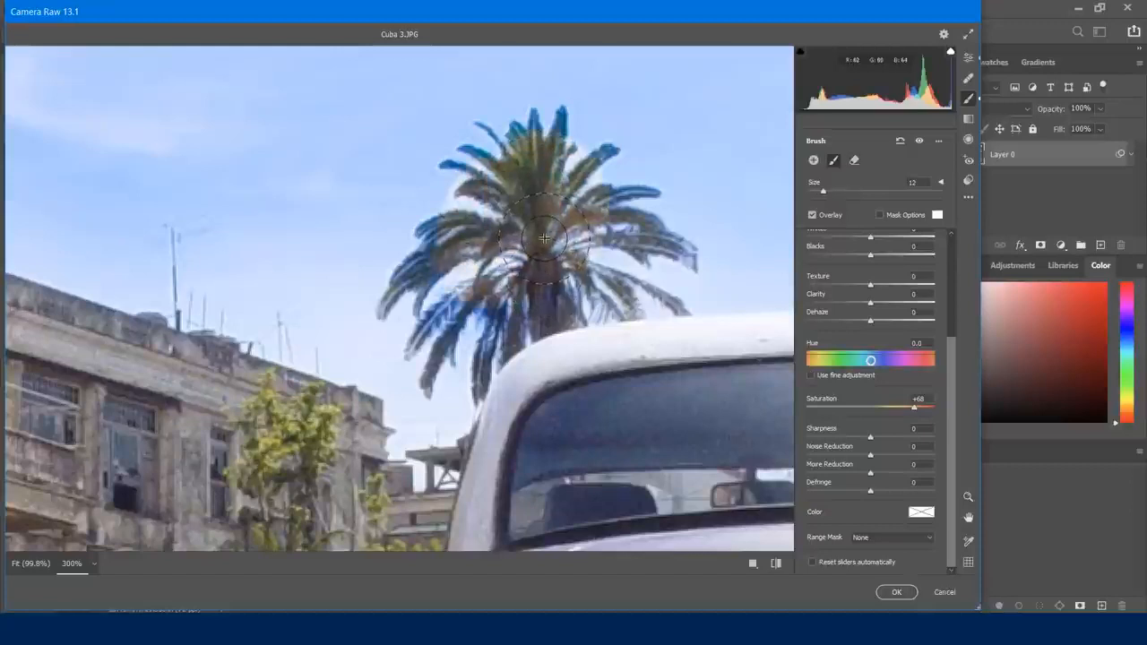
key("ctrl+z")
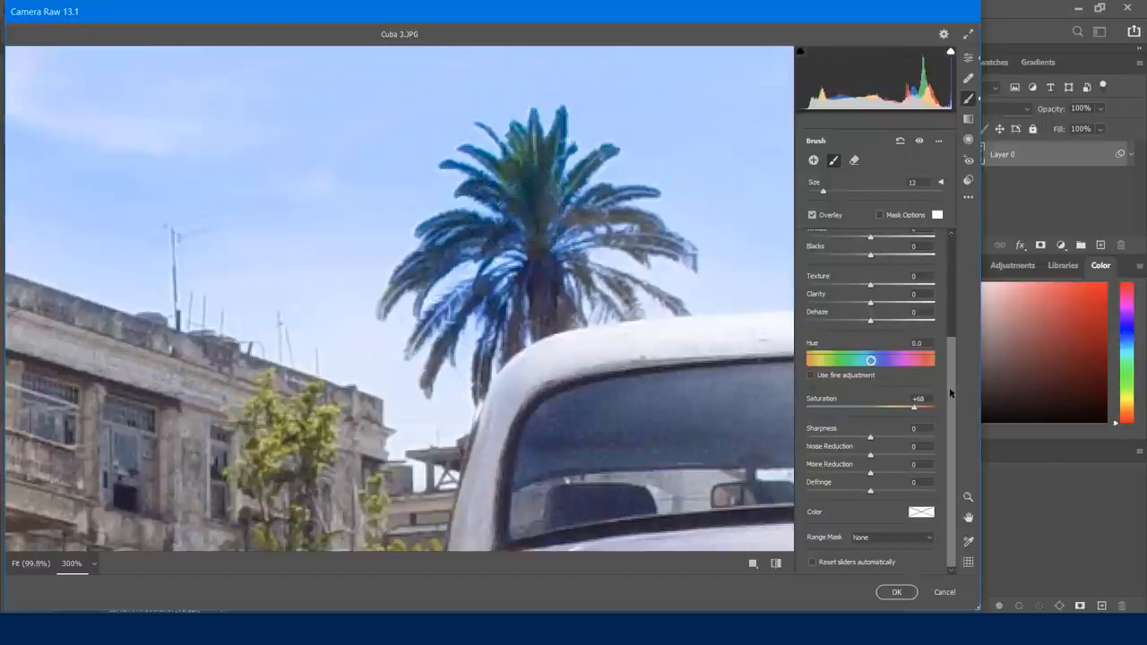
Step: Examine the painted edge along the building's roofline and the brush's Selective Edits values, and return to 100% zoom
scroll(951, 393, "up", 5)
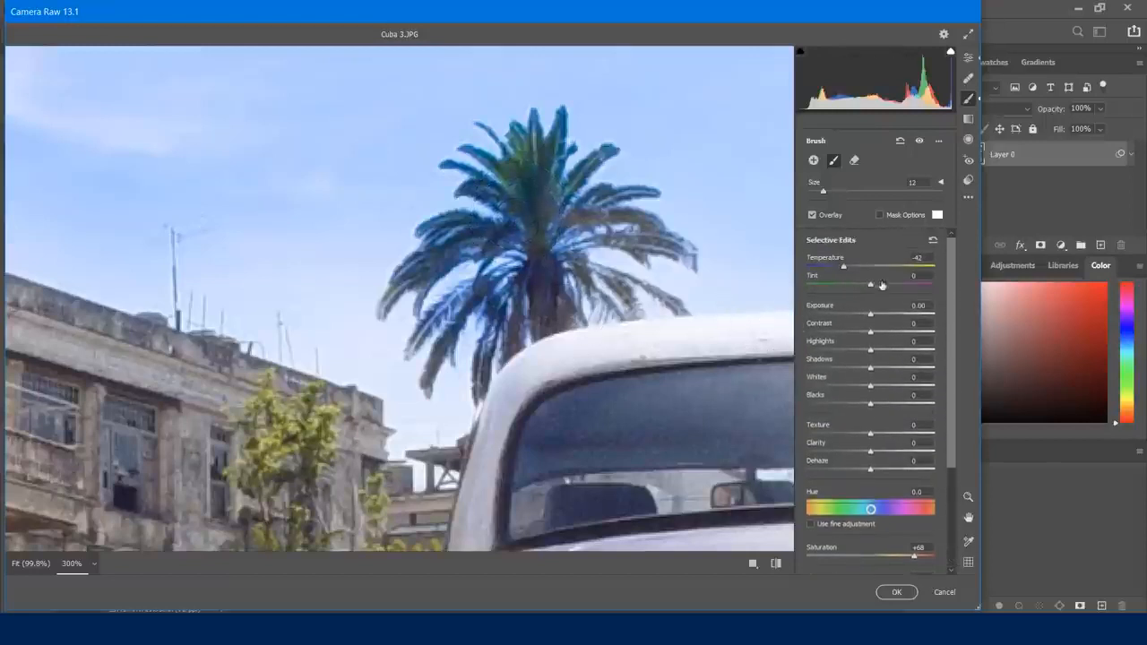
mouse_move(952, 275)
left_mouse_down()
mouse_move(957, 327)
mouse_move(946, 276)
mouse_move(951, 317)
left_mouse_up()
key("alt")
key("space")
left_click_drag(385, 296, 1060, 210)
left_click_drag(267, 279, 729, 322)
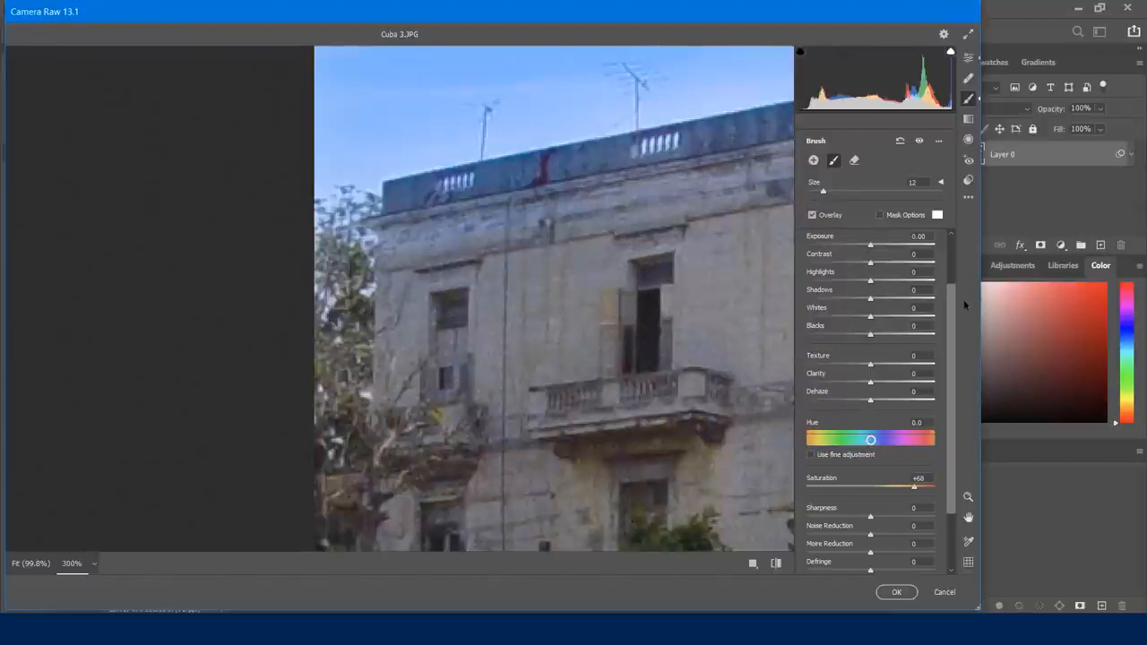
left_click_drag(952, 323, 955, 249)
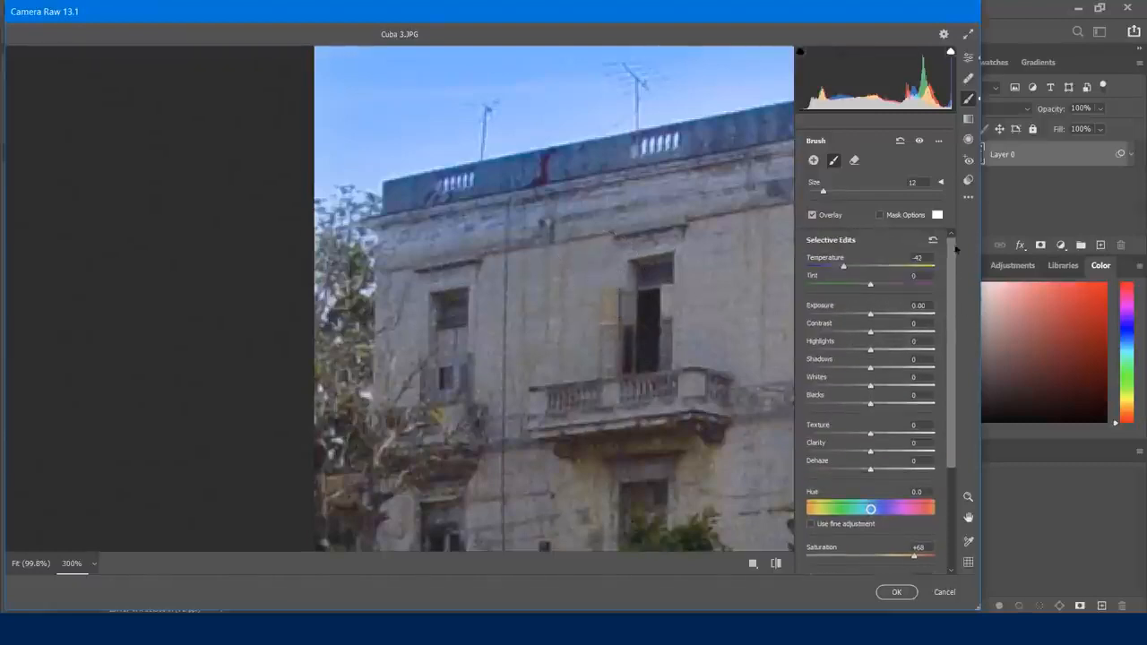
double_click(842, 267)
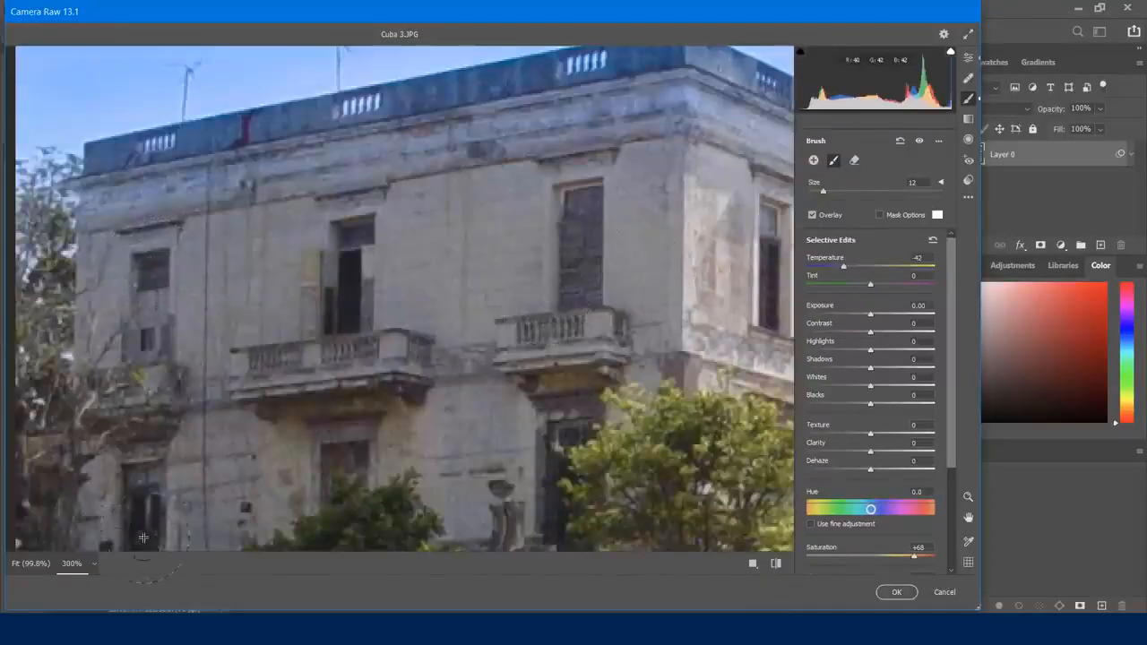
left_click(93, 564)
left_click(122, 431)
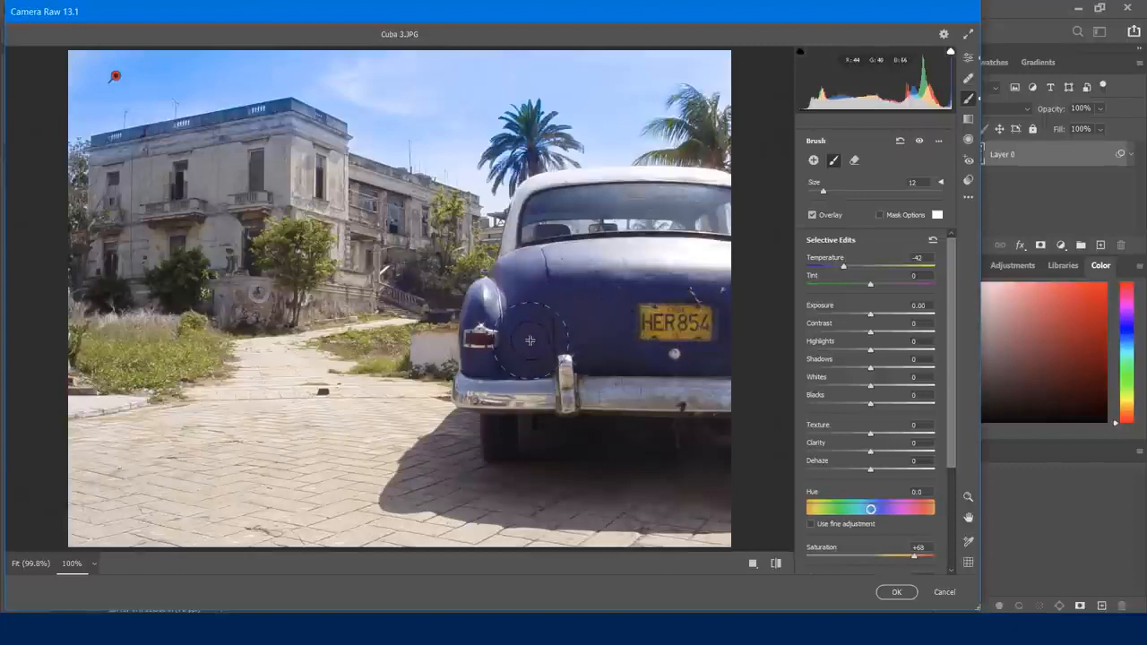
Step: Paint the same brush adjustment over the car's blue trunk and return to the Edit settings
mouse_move(547, 327)
left_mouse_down()
mouse_move(571, 306)
mouse_move(604, 315)
mouse_move(547, 348)
mouse_move(523, 317)
mouse_move(556, 289)
mouse_move(673, 300)
mouse_move(697, 324)
mouse_move(657, 328)
mouse_move(580, 307)
mouse_move(623, 278)
mouse_move(732, 289)
mouse_move(714, 324)
mouse_move(491, 329)
mouse_move(502, 299)
mouse_move(538, 279)
mouse_move(605, 273)
mouse_move(604, 309)
mouse_move(565, 324)
mouse_move(571, 282)
mouse_move(684, 267)
mouse_move(607, 264)
left_mouse_up()
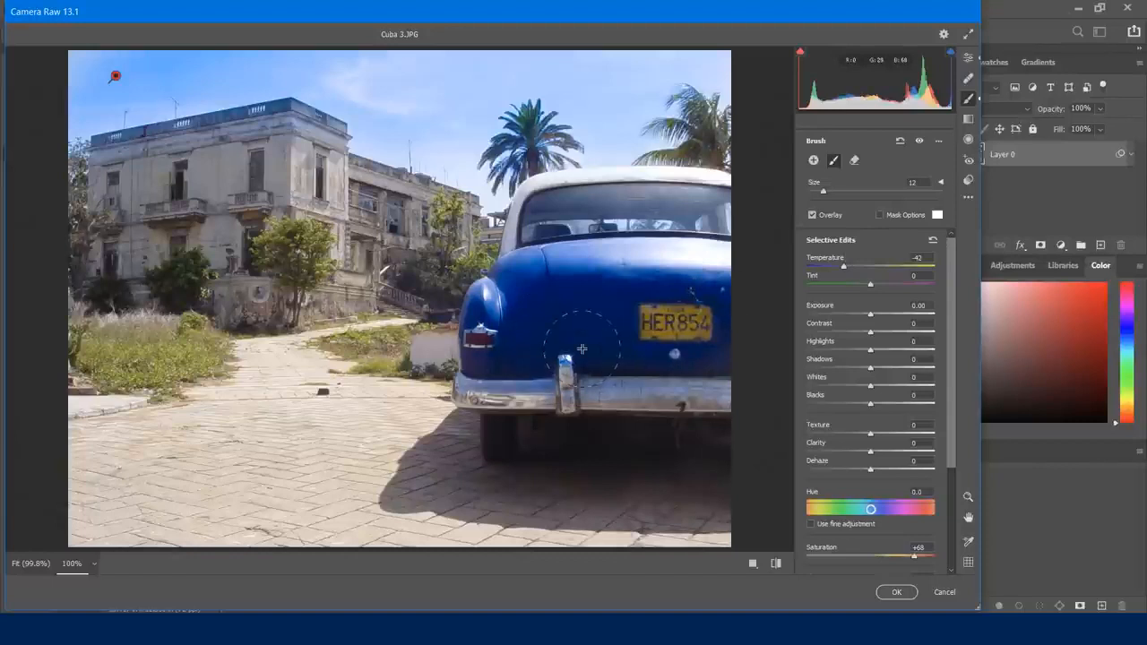
left_click_drag(550, 335, 623, 363)
left_click(969, 58)
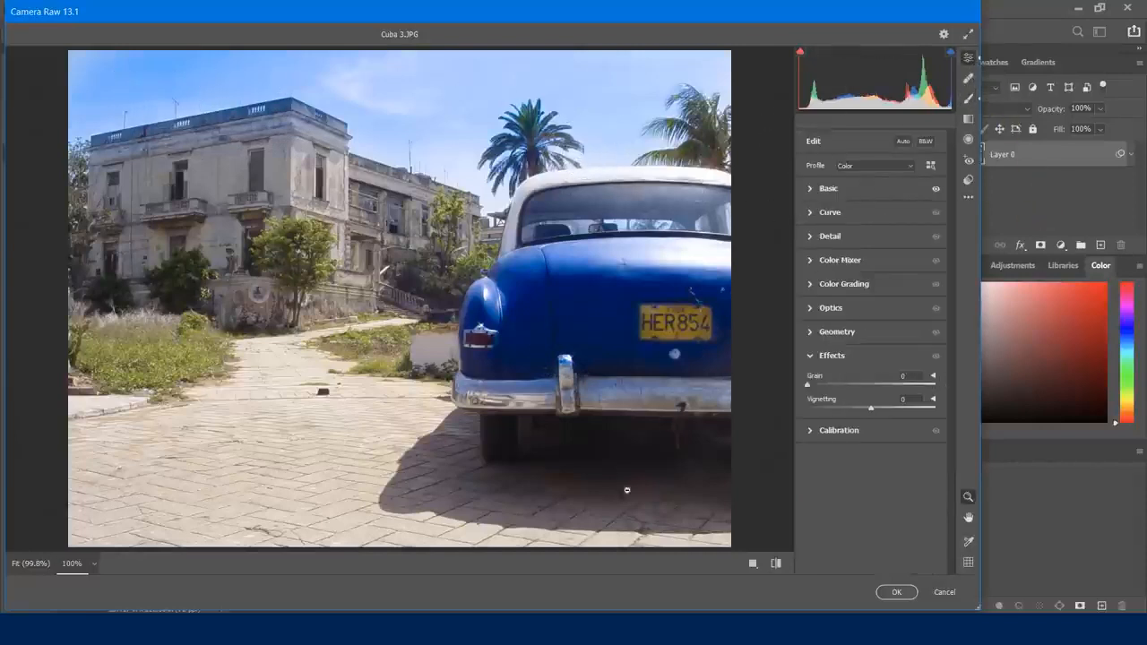
Step: Return to the Adjustment Brush and add a new adjustment on the grass patch in front of the building
left_click(968, 98)
left_click_drag(950, 325, 974, 289)
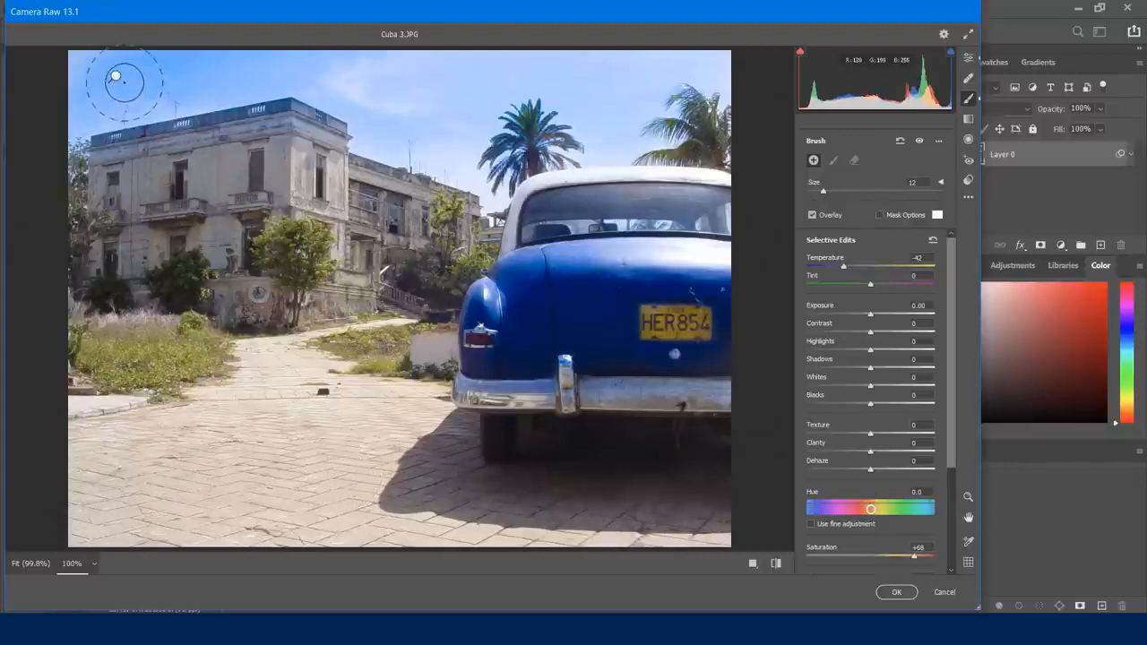
left_click(116, 79)
left_click(153, 358)
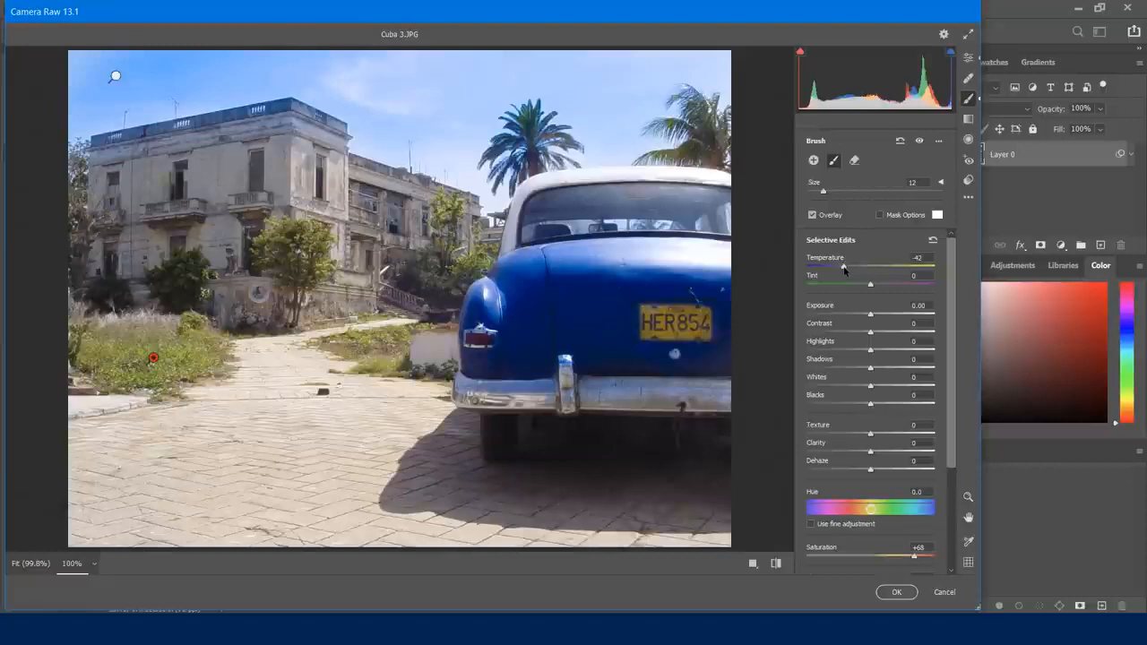
Step: Make the grass adjustment's Temperature warmer and set its Saturation to +100
mouse_move(847, 270)
left_mouse_down()
mouse_move(857, 271)
mouse_move(819, 280)
mouse_move(880, 284)
left_mouse_up()
left_click_drag(950, 396, 819, 477)
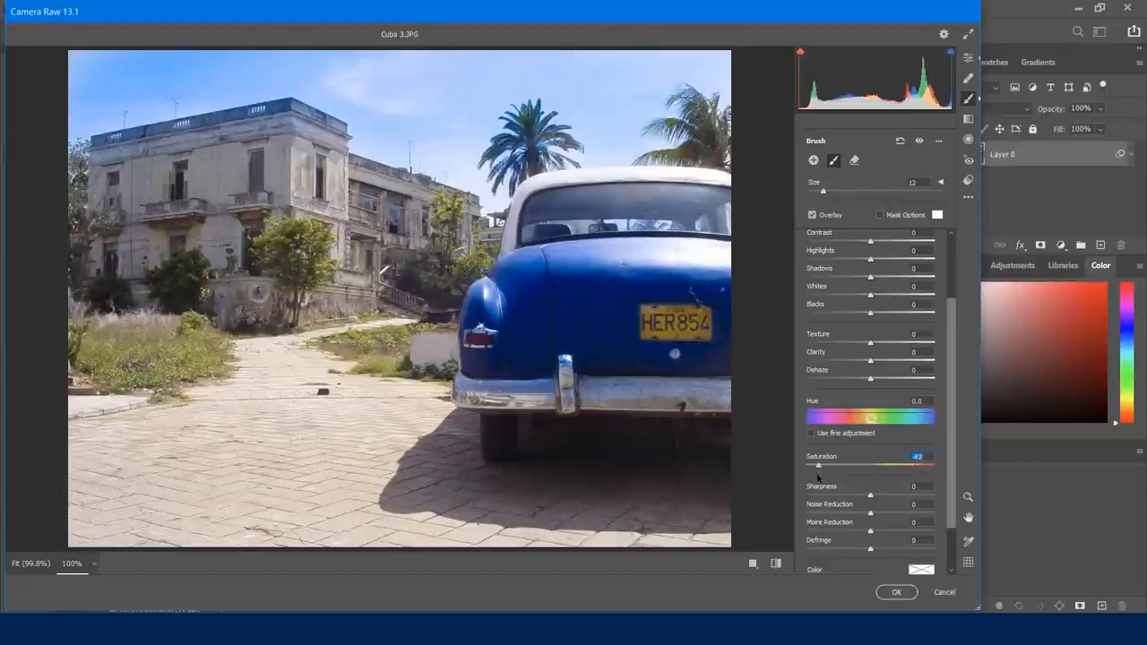
left_click_drag(892, 474, 939, 473)
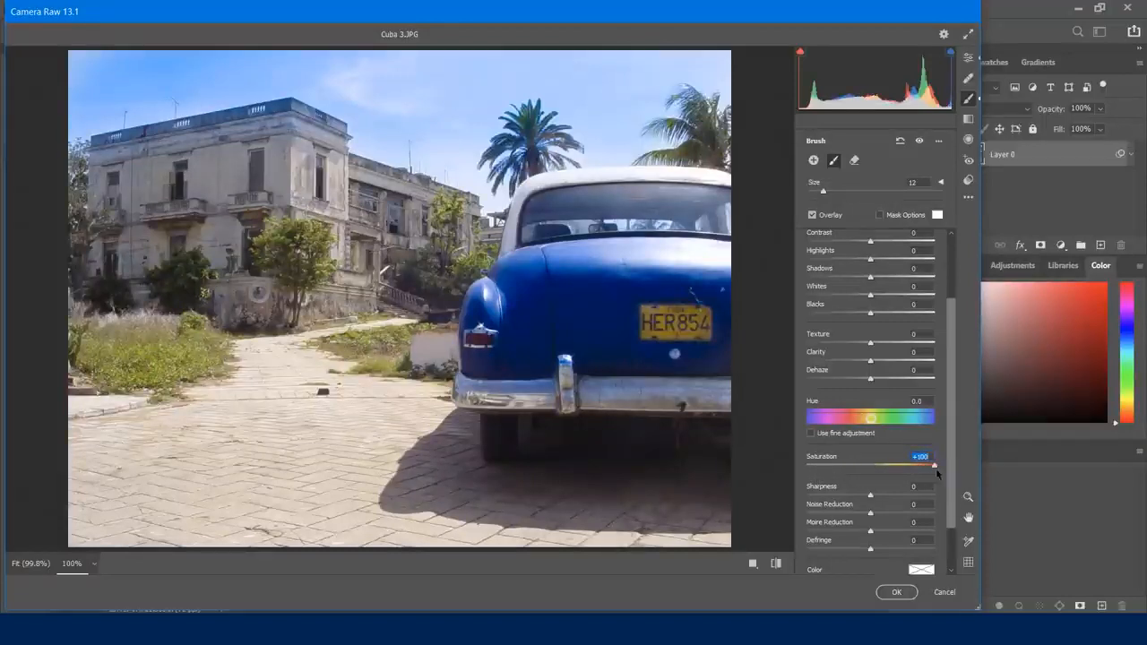
Step: Select the sky's brush adjustment, add a new adjustment over the central palm tree, and review its Selective Edits
left_click(115, 77)
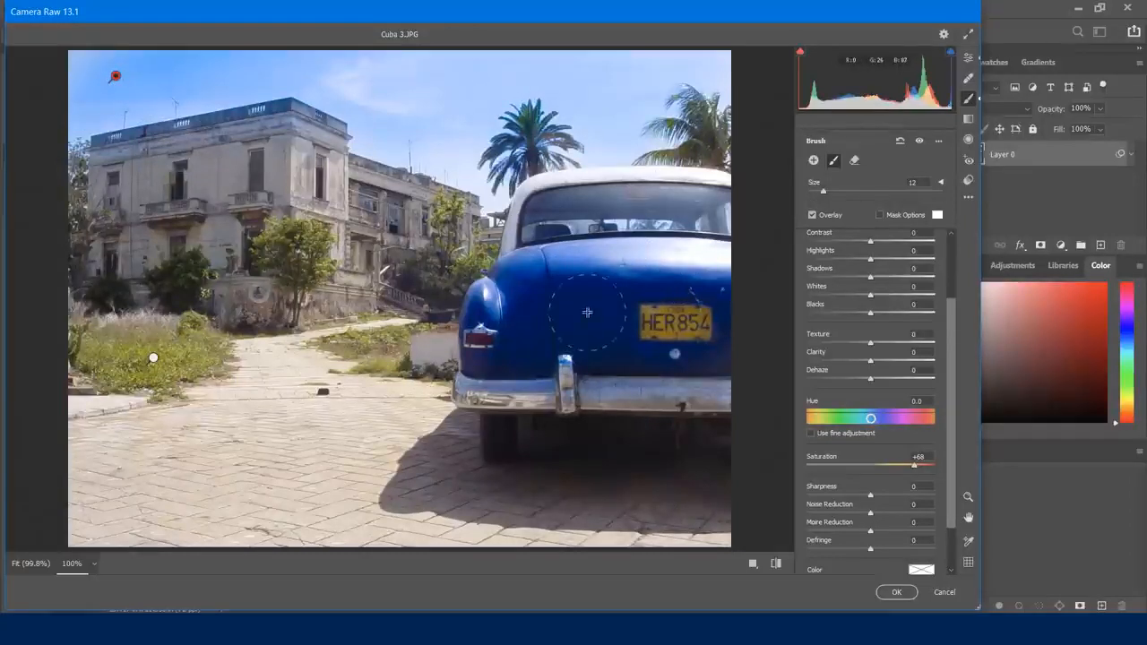
left_click(814, 159)
left_click_drag(534, 135, 544, 135)
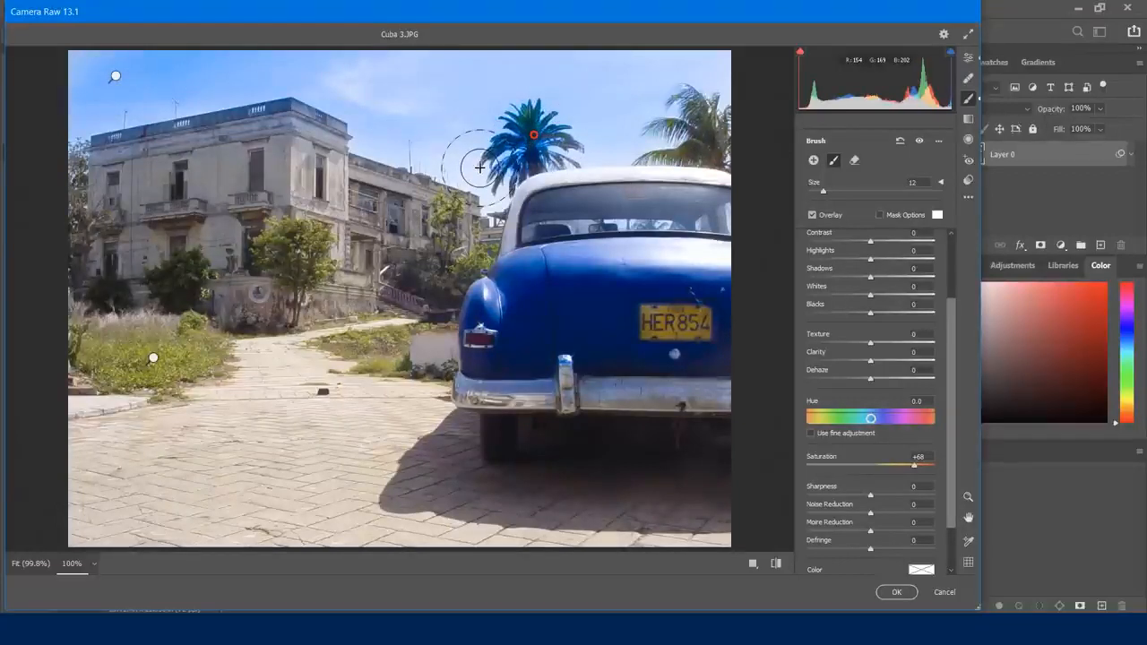
left_click_drag(949, 315, 956, 246)
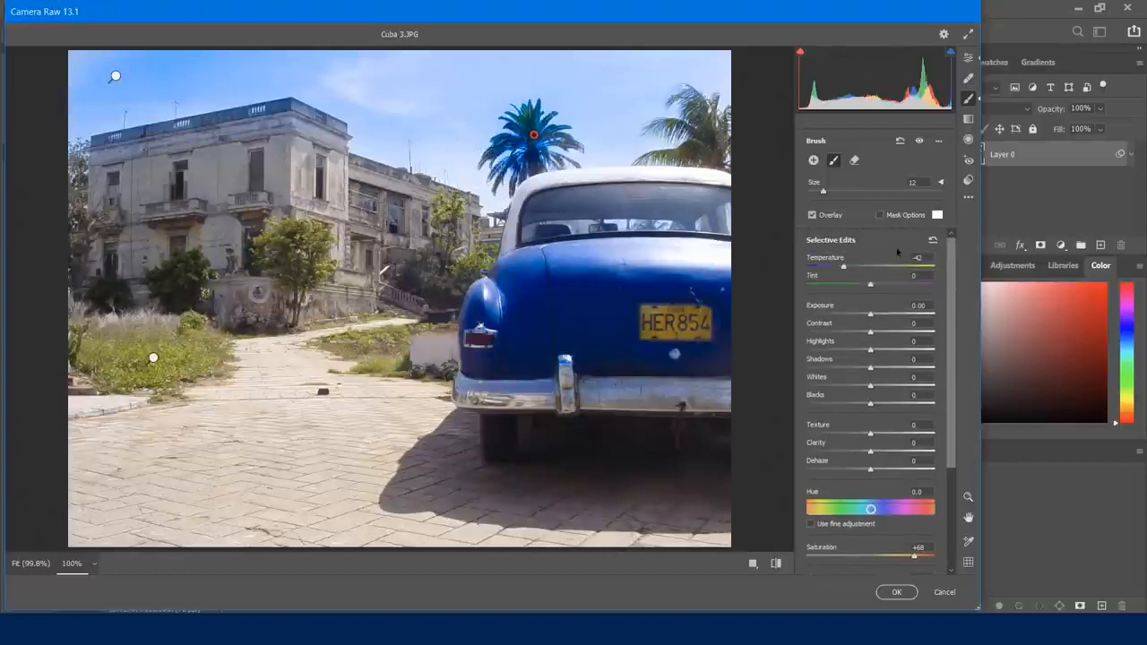
left_click_drag(954, 295, 957, 255)
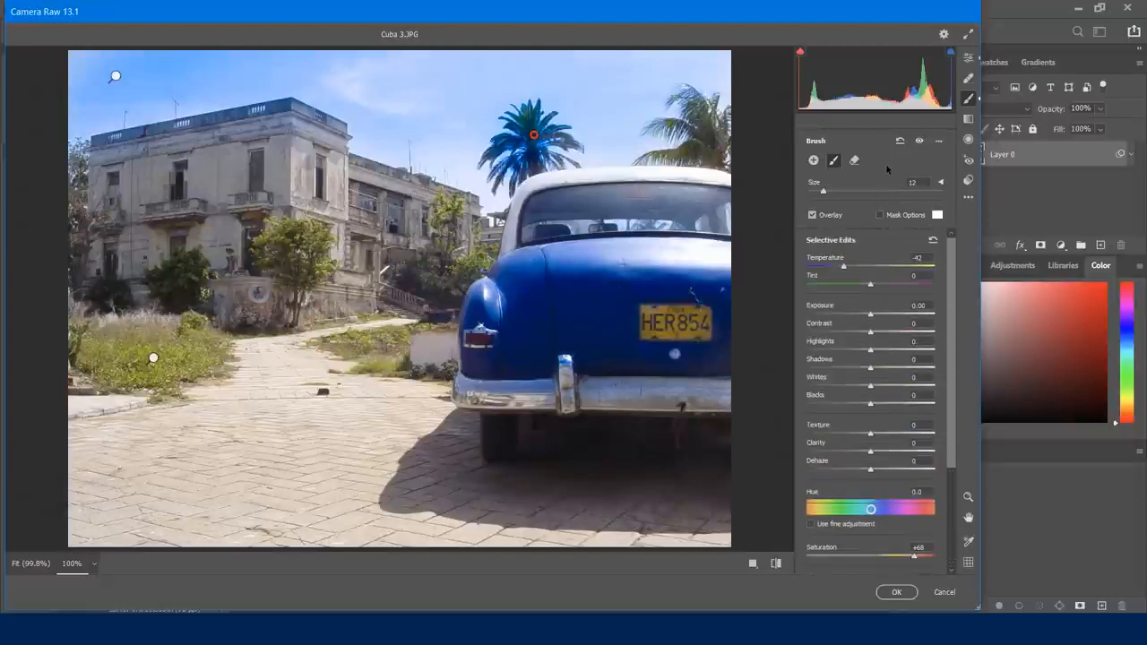
Step: Delete the brush adjustment on the grass patch in front of the building
left_click(855, 161)
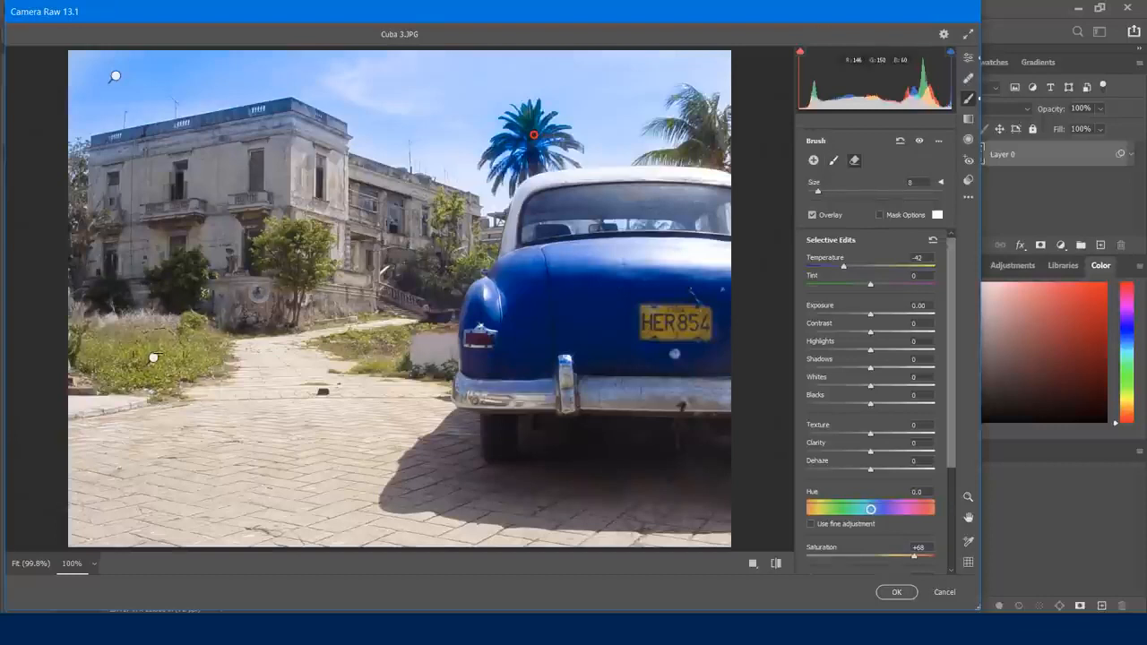
left_click(154, 359)
key("Delete")
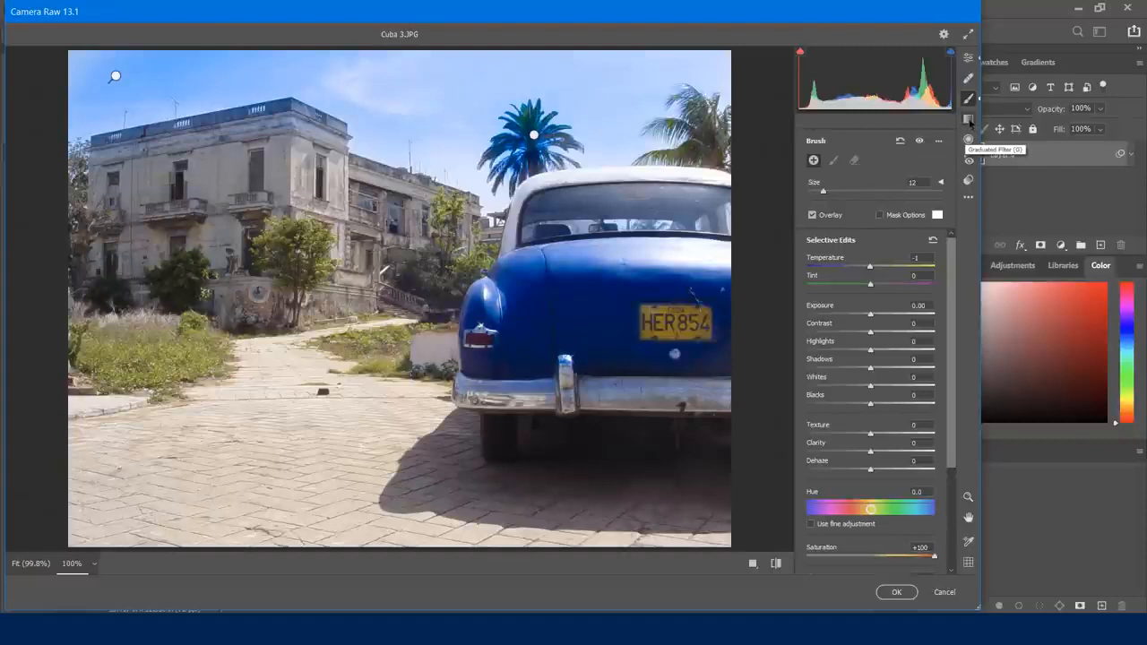
Step: Add a Graduated Filter with Temperature -53 and Saturation +66 from the upper edge of the sky down to the building's roofline
left_click(968, 119)
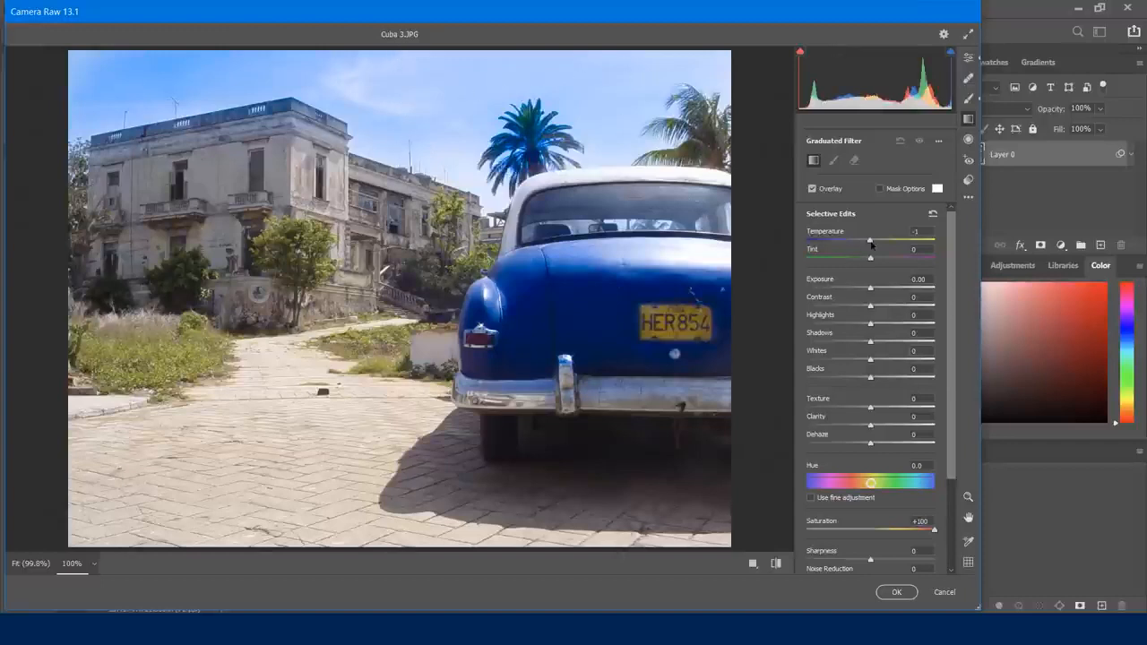
left_click_drag(857, 243, 837, 244)
left_click_drag(935, 531, 907, 512)
left_click_drag(424, 60, 426, 143)
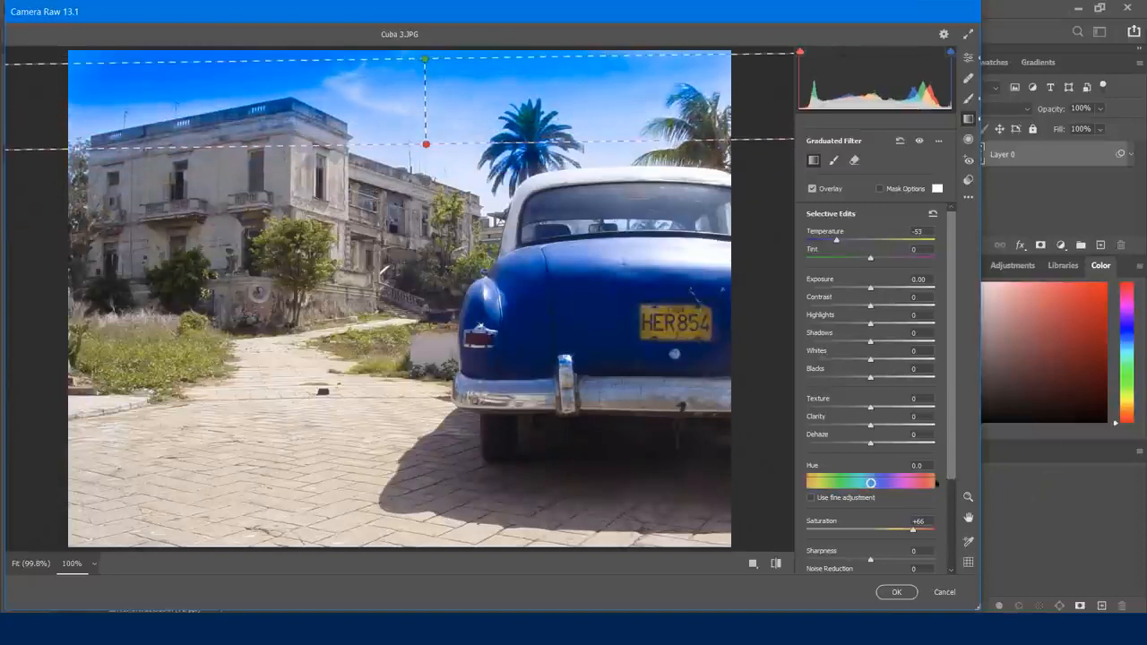
Step: Set the graduated filter's Temperature to +21 and Saturation to +51, and tilt the gradient by moving its lower end
left_click_drag(836, 241, 887, 268)
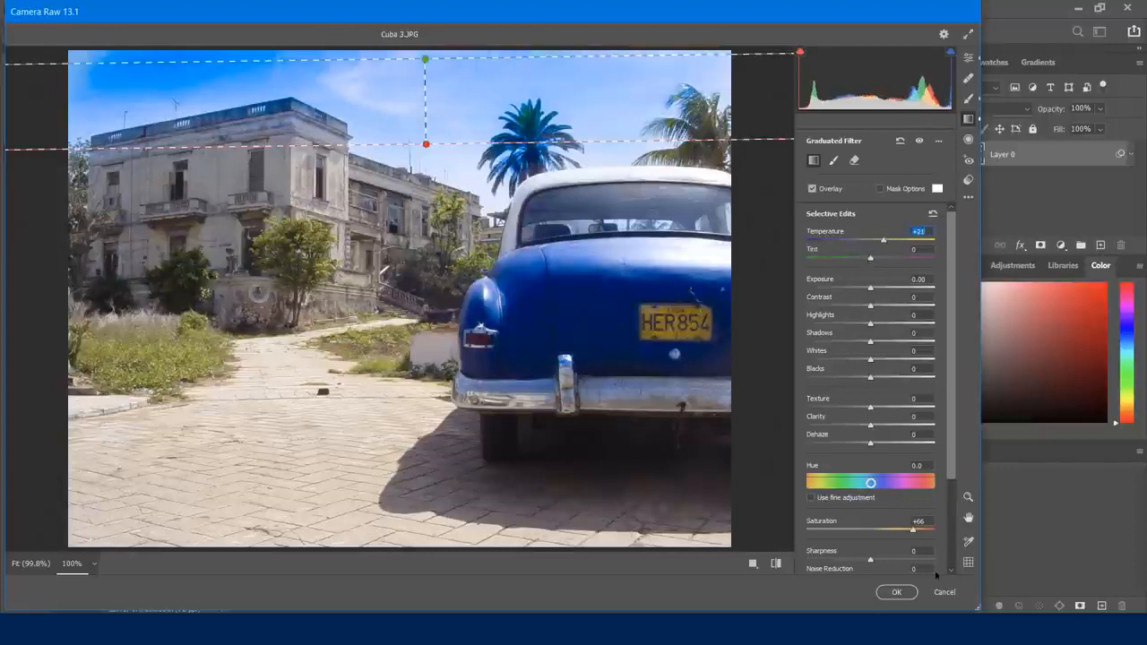
mouse_move(913, 530)
left_mouse_down()
mouse_move(889, 533)
mouse_move(903, 532)
left_mouse_up()
mouse_move(427, 145)
left_mouse_down()
mouse_move(427, 219)
mouse_move(415, 152)
left_mouse_up()
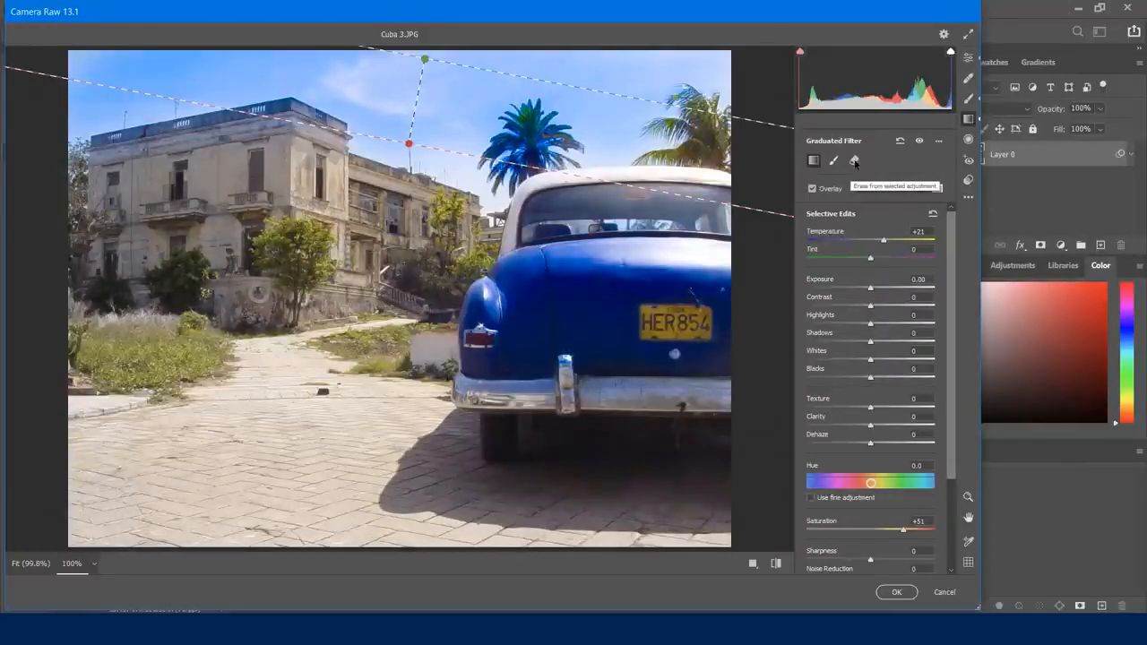
Step: Try the graduated filter's brush and eraser modes above the building's roofline, and return to gradient editing
left_click(855, 161)
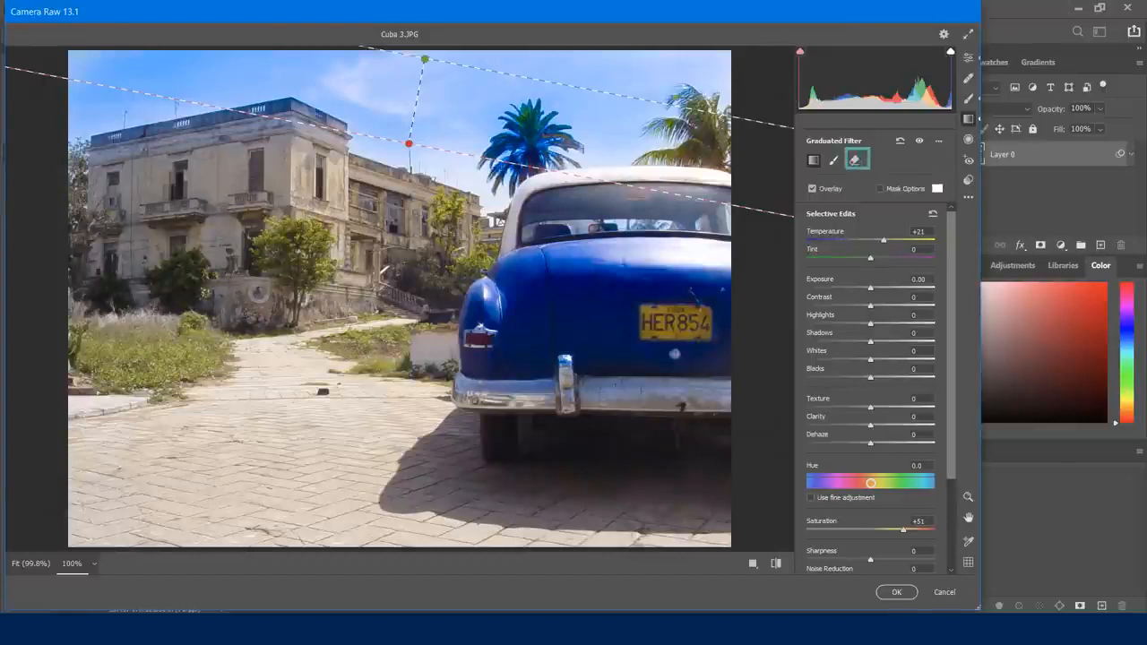
left_click(855, 160)
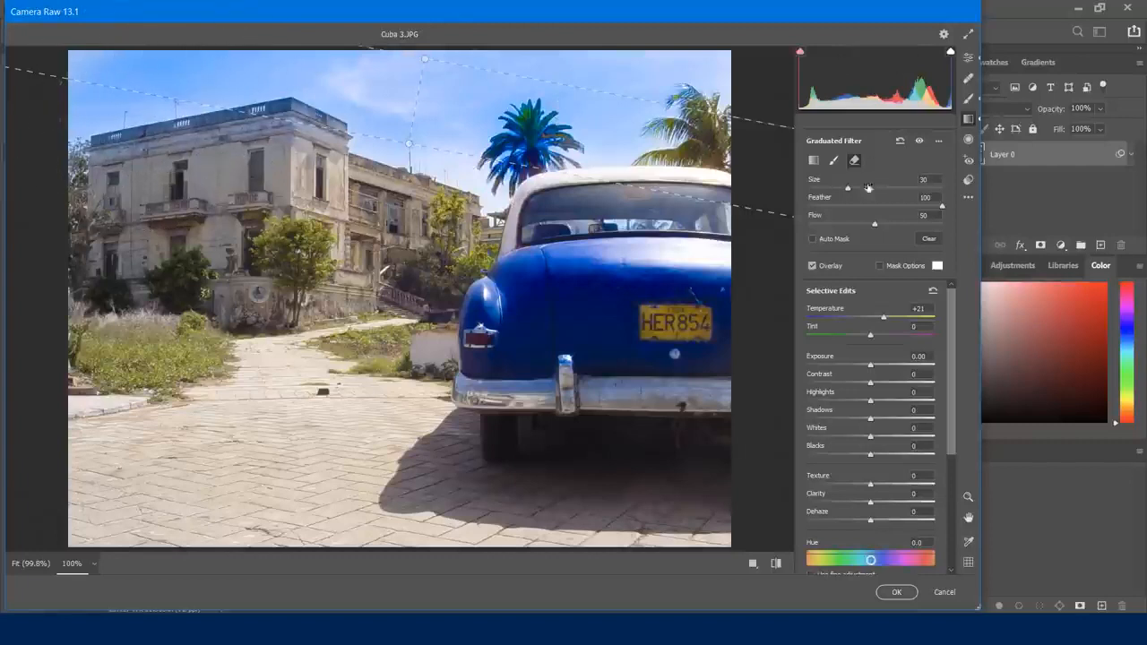
left_click(835, 161)
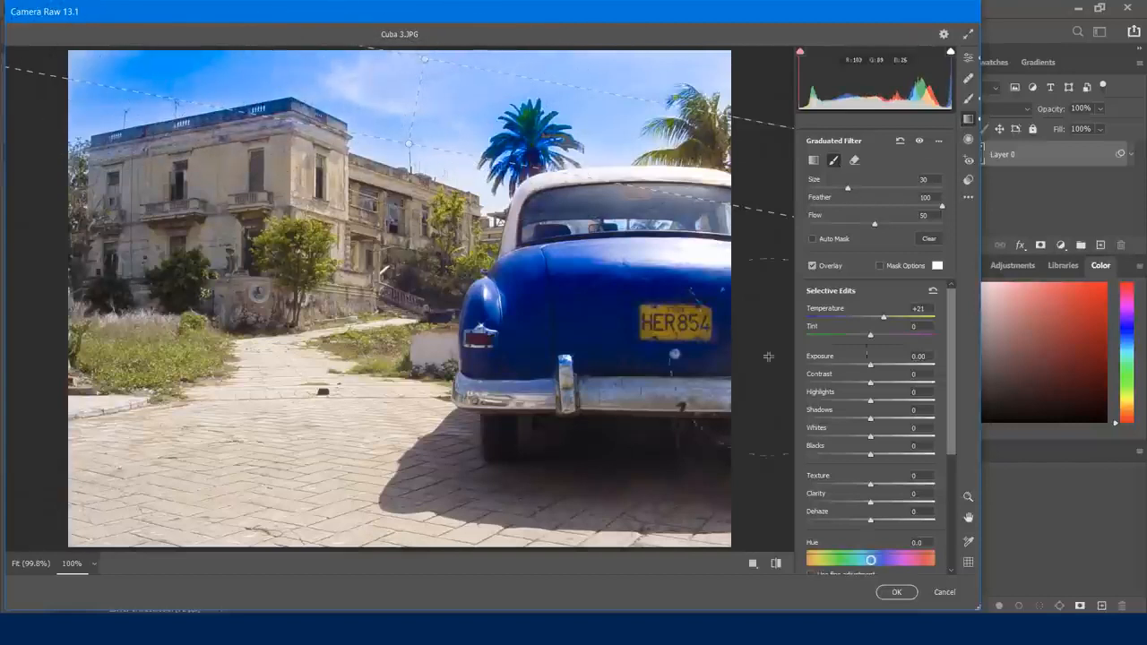
left_click(854, 160)
left_click_drag(156, 72, 200, 64)
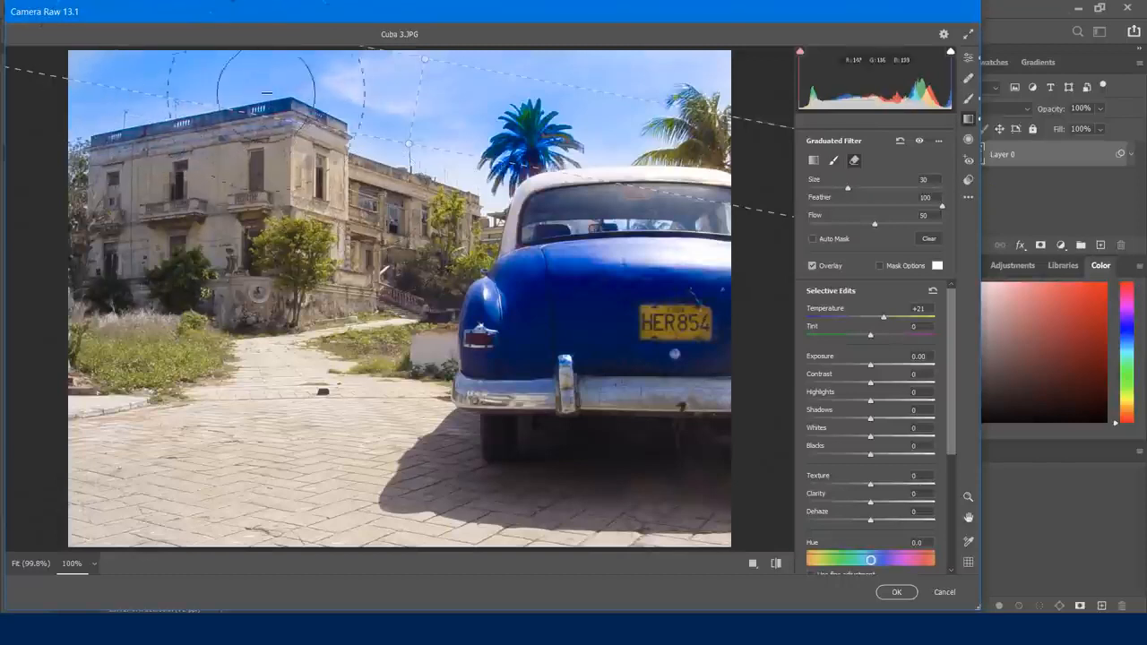
left_click(854, 159)
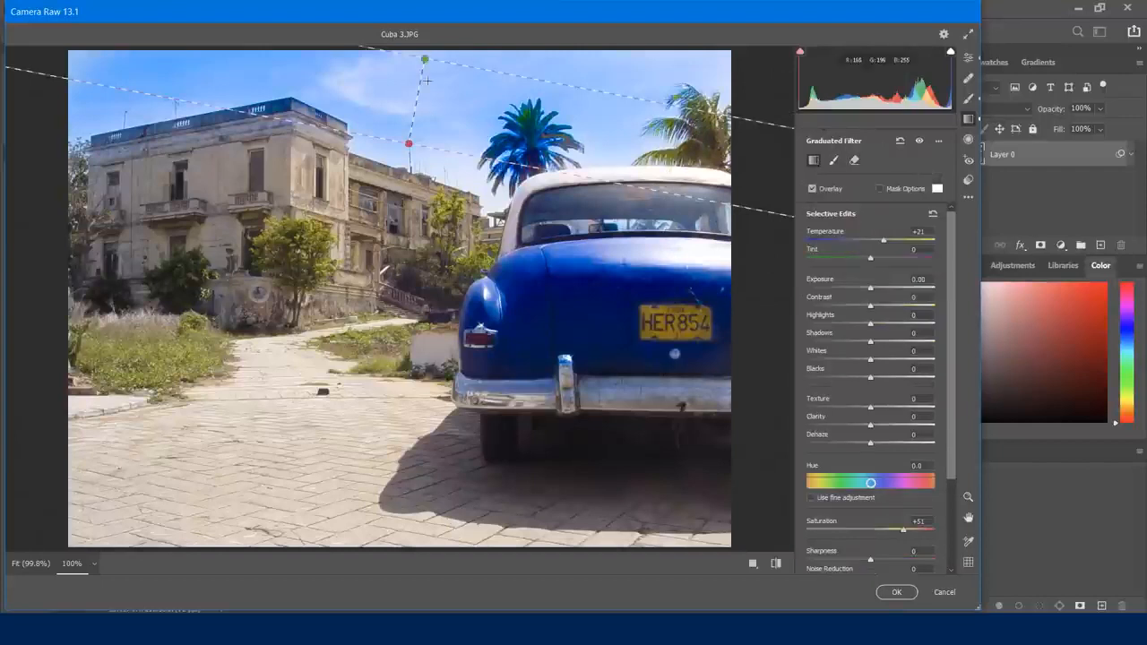
Step: Straighten the gradient so it runs vertically from above the photo, and set its Temperature to -27
left_click_drag(425, 60, 410, 20)
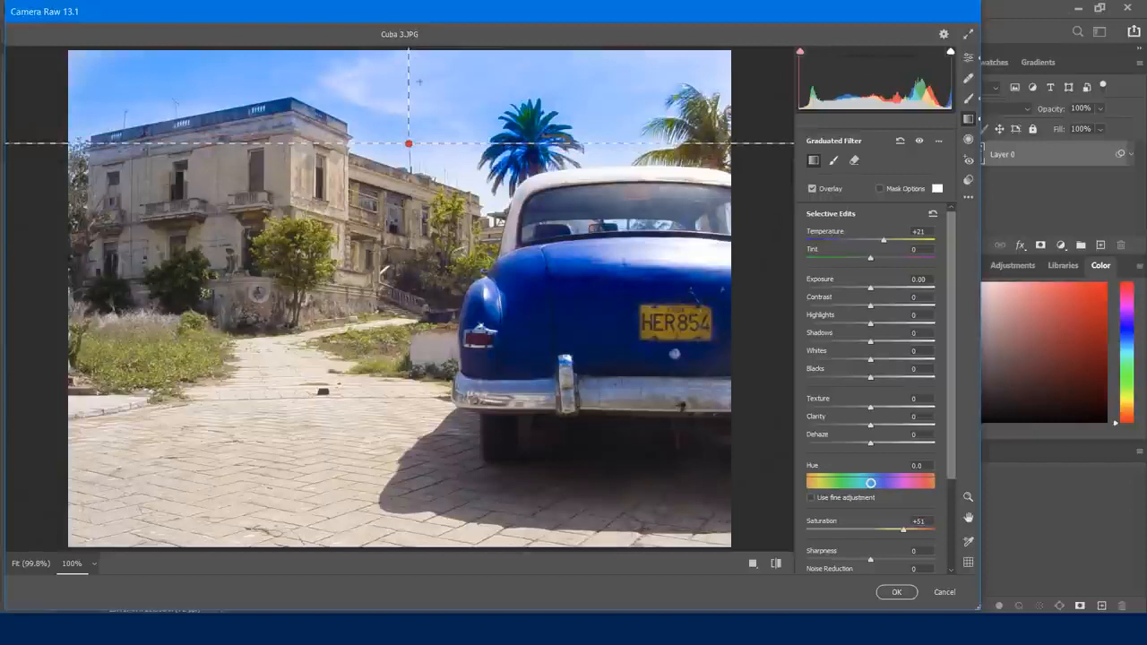
left_click_drag(884, 240, 852, 253)
Step: Examine the graduated filter's brush options and the full list of its Selective Edits
left_click(854, 160)
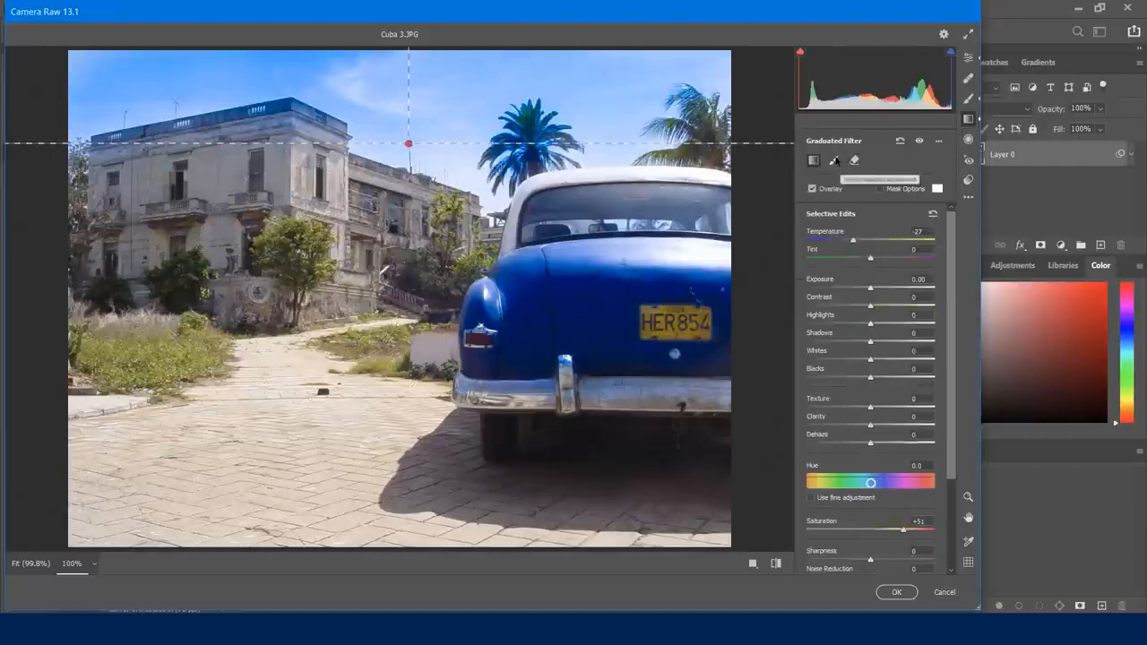
left_click(833, 160)
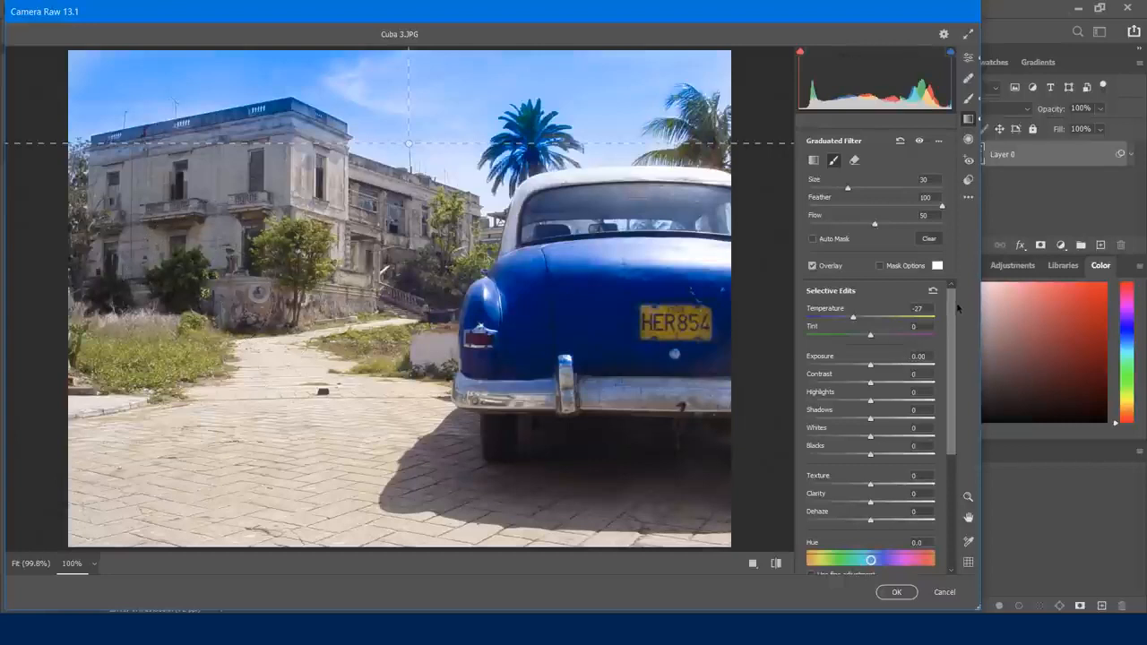
mouse_move(952, 308)
left_mouse_down()
mouse_move(964, 421)
mouse_move(961, 287)
left_mouse_up()
left_click_drag(956, 312, 955, 384)
scroll(955, 383, "up", 3)
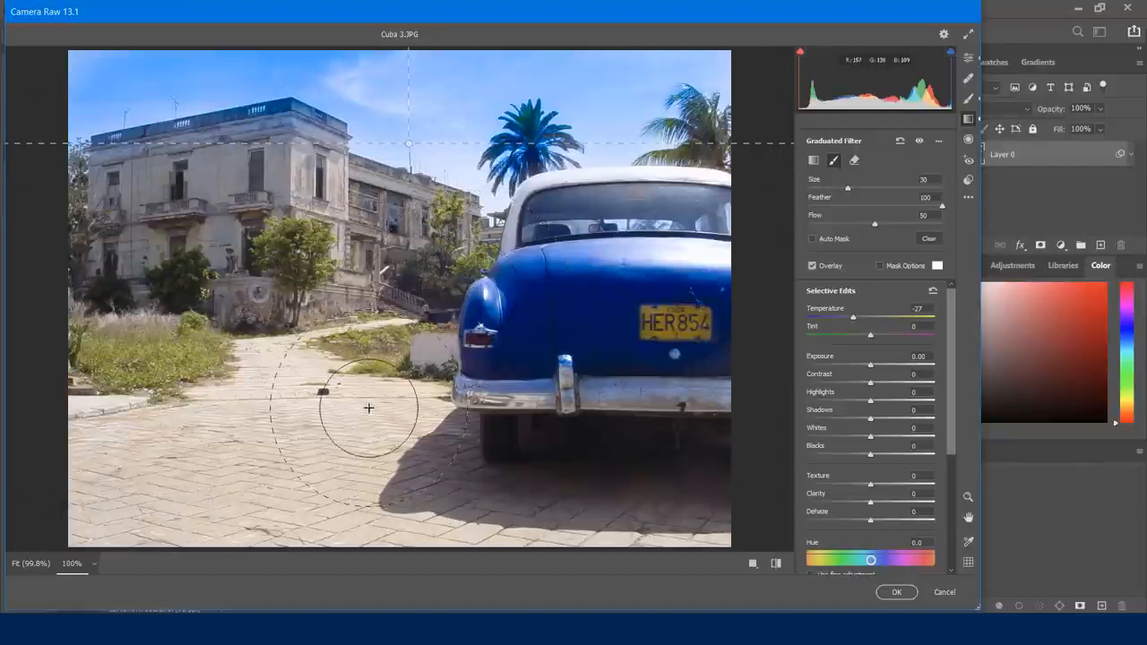
Step: Apply the Camera Raw edits, and hide and show the Smart Filters to compare the photo with and without them
left_click(896, 593)
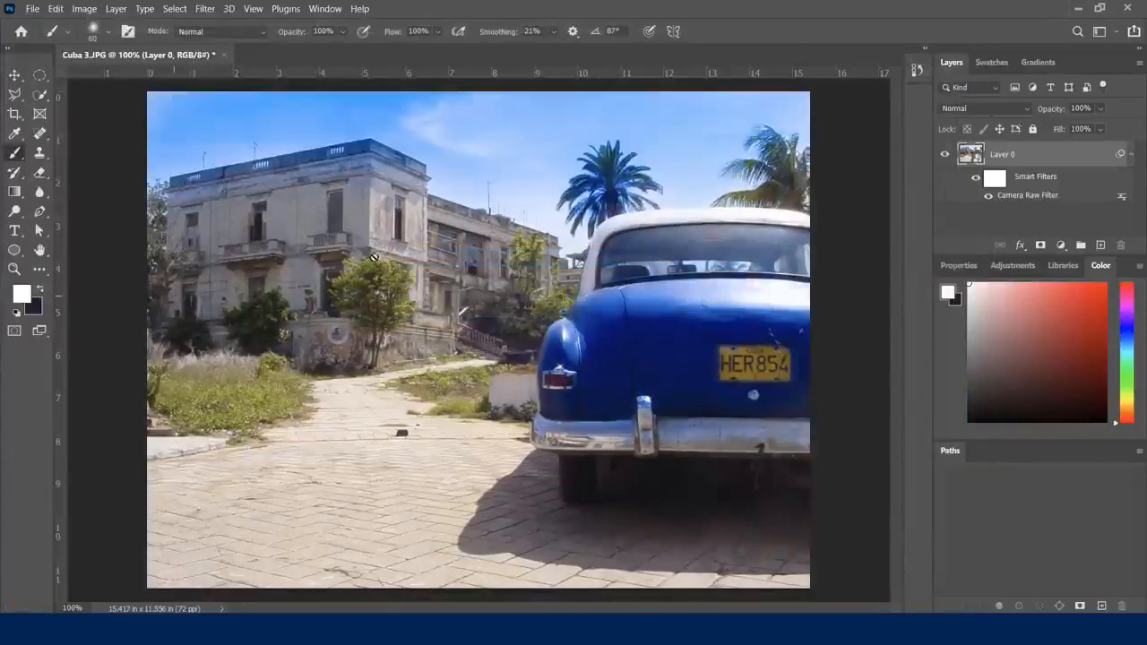
left_click(976, 178)
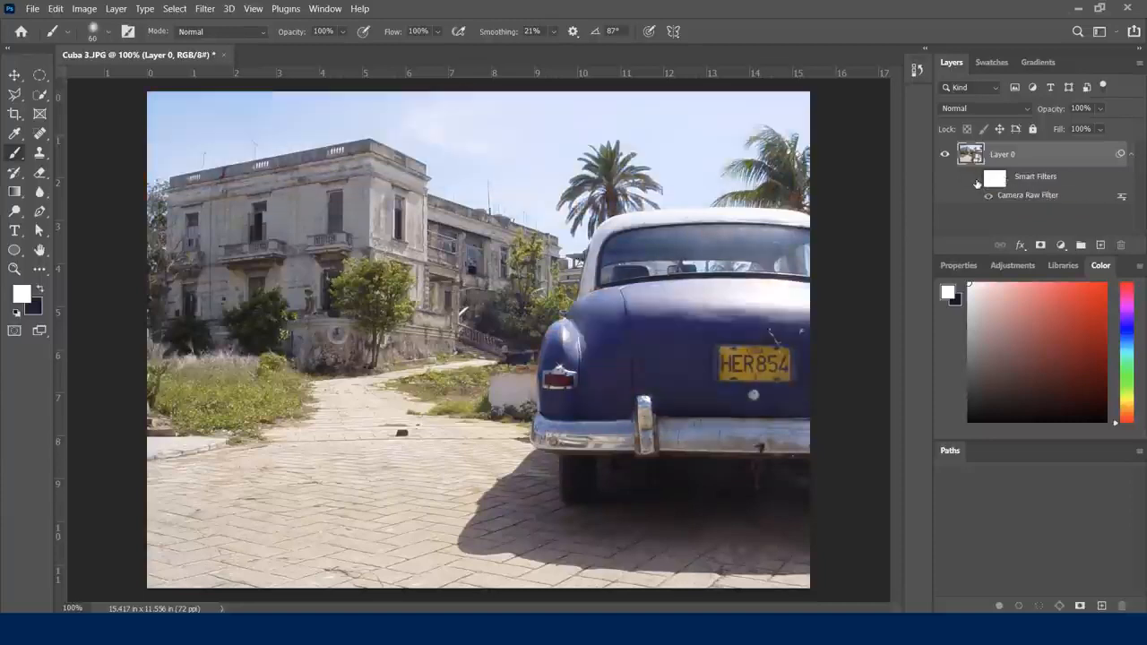
left_click(976, 179)
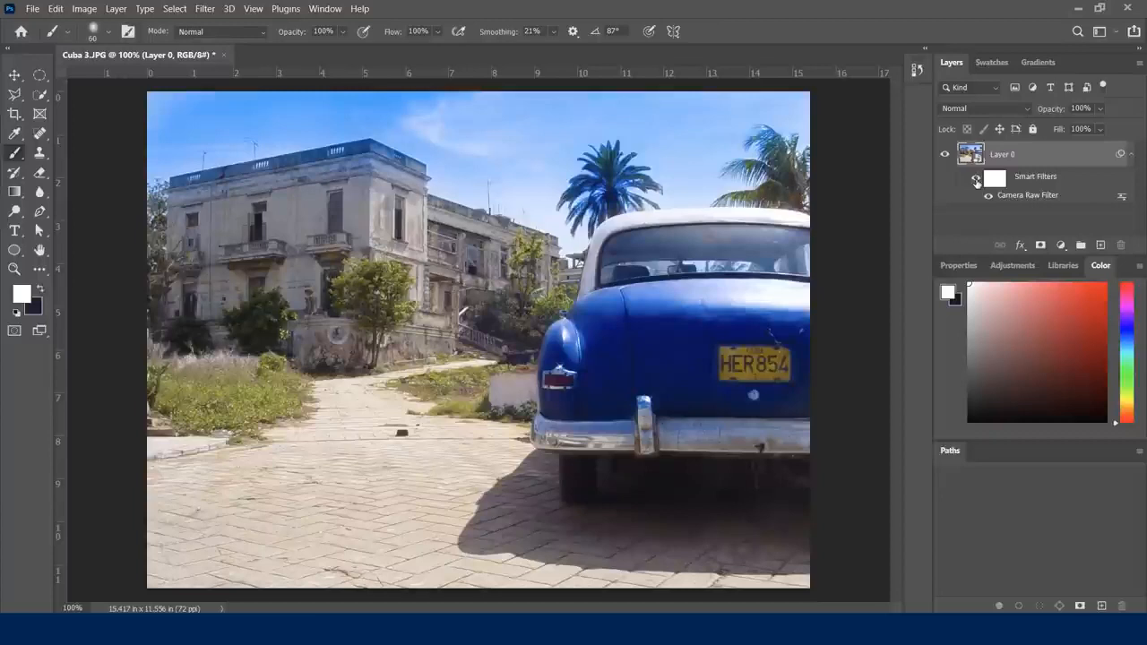
Step: Reopen the Camera Raw Filter, review its reset, preset, copy and save settings options, and accept the filter
double_click(1021, 196)
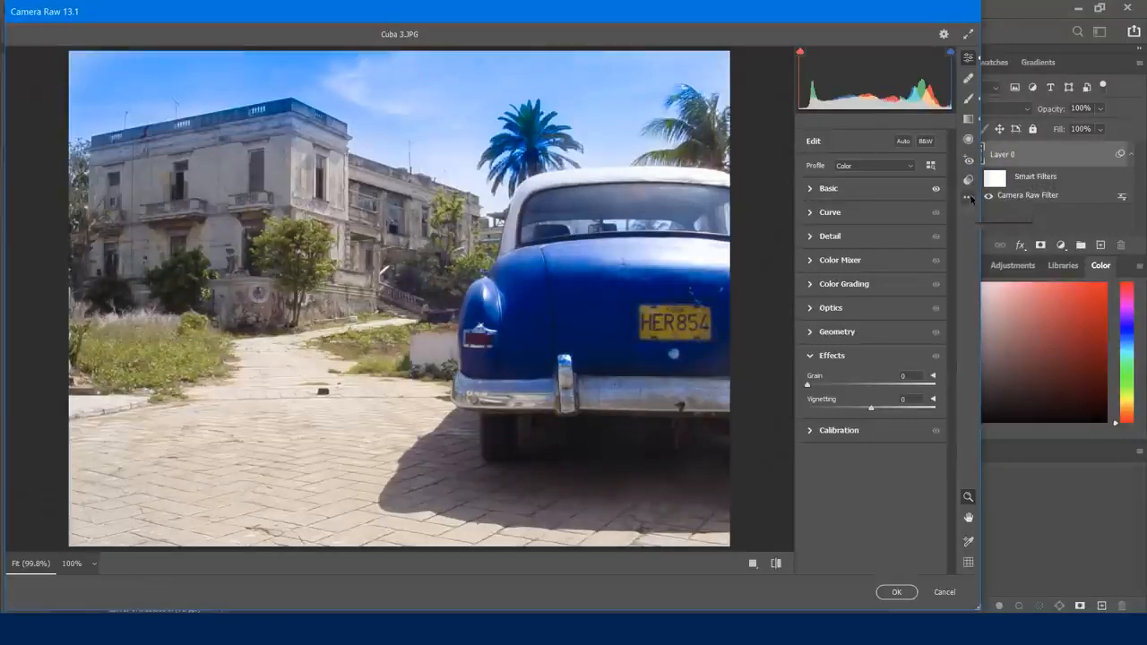
left_click(971, 199)
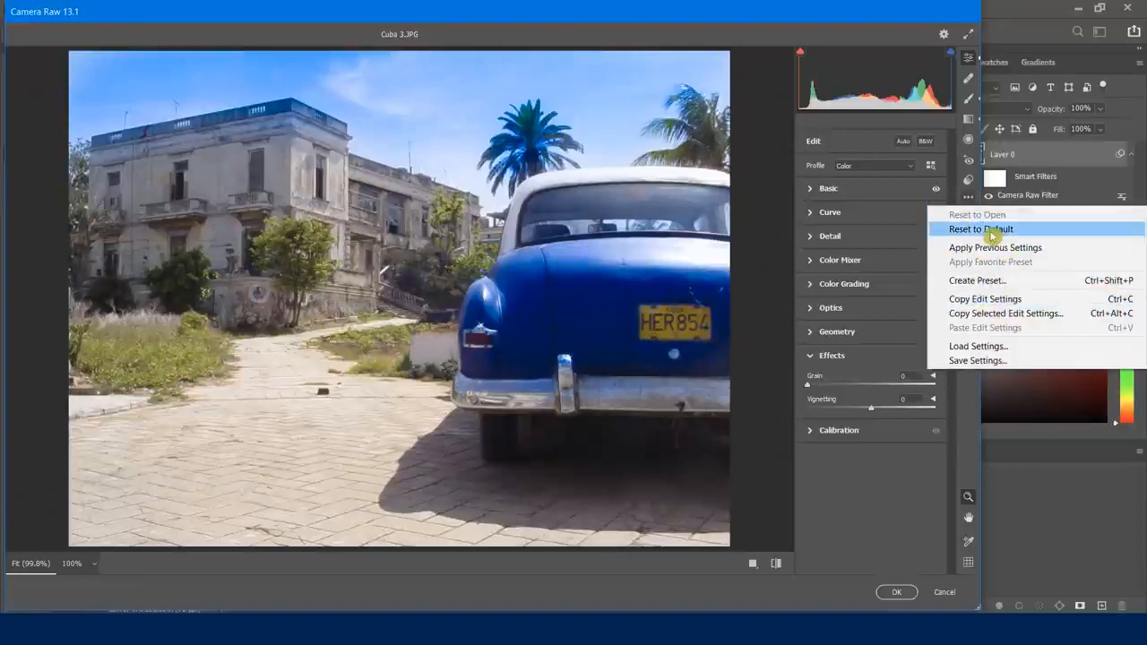
left_click(973, 395)
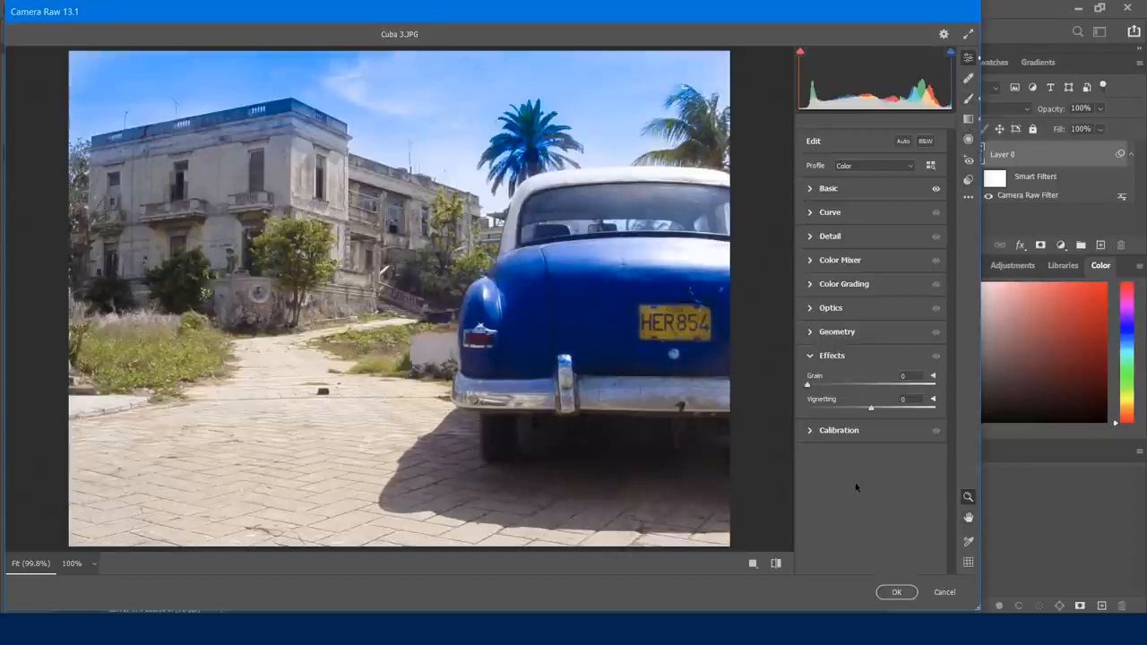
left_click(894, 592)
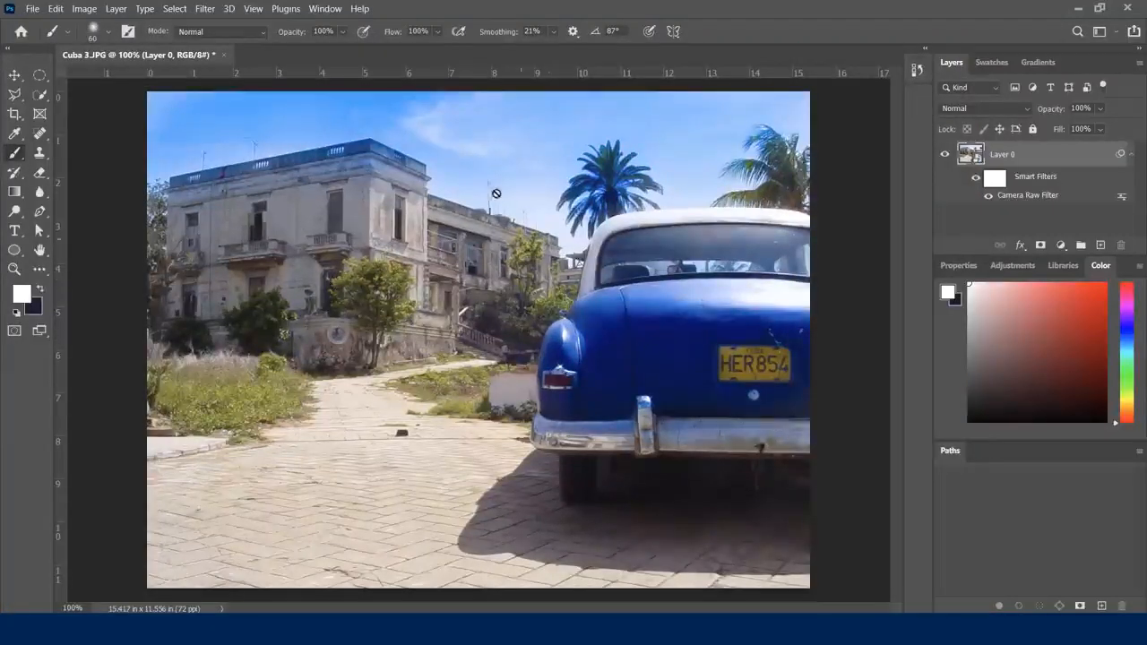
Step: Select the Smart Filters mask and swap the colors so that black is the foreground color
left_click(994, 182)
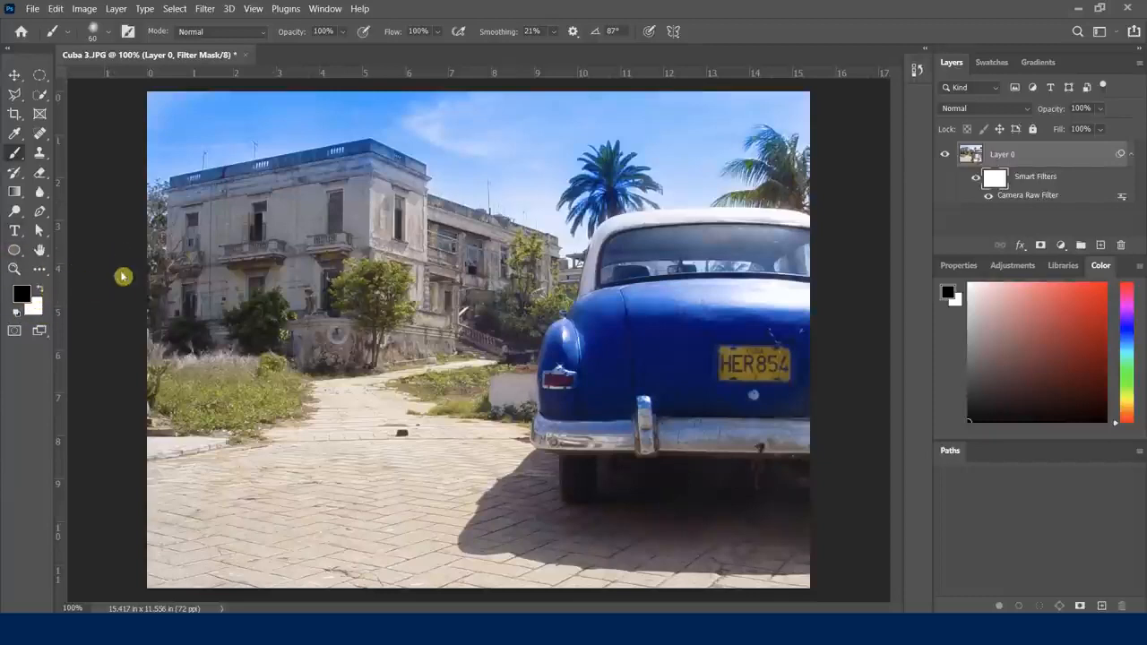
key("x")
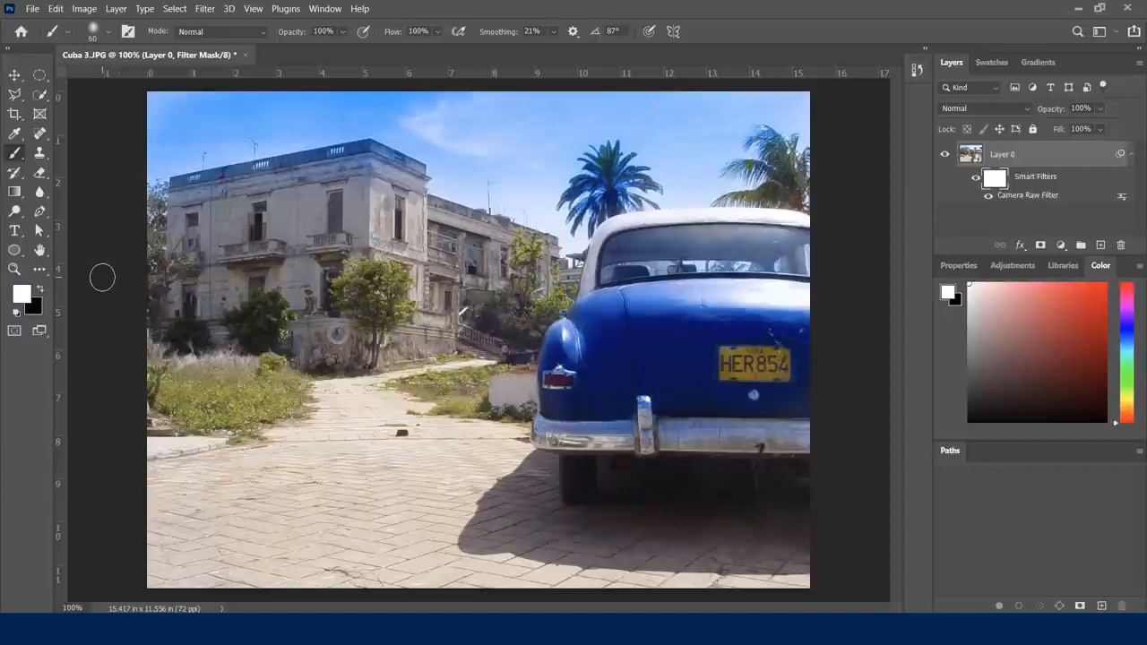
key("x")
key("x")
key("x")
key("x")
key("x")
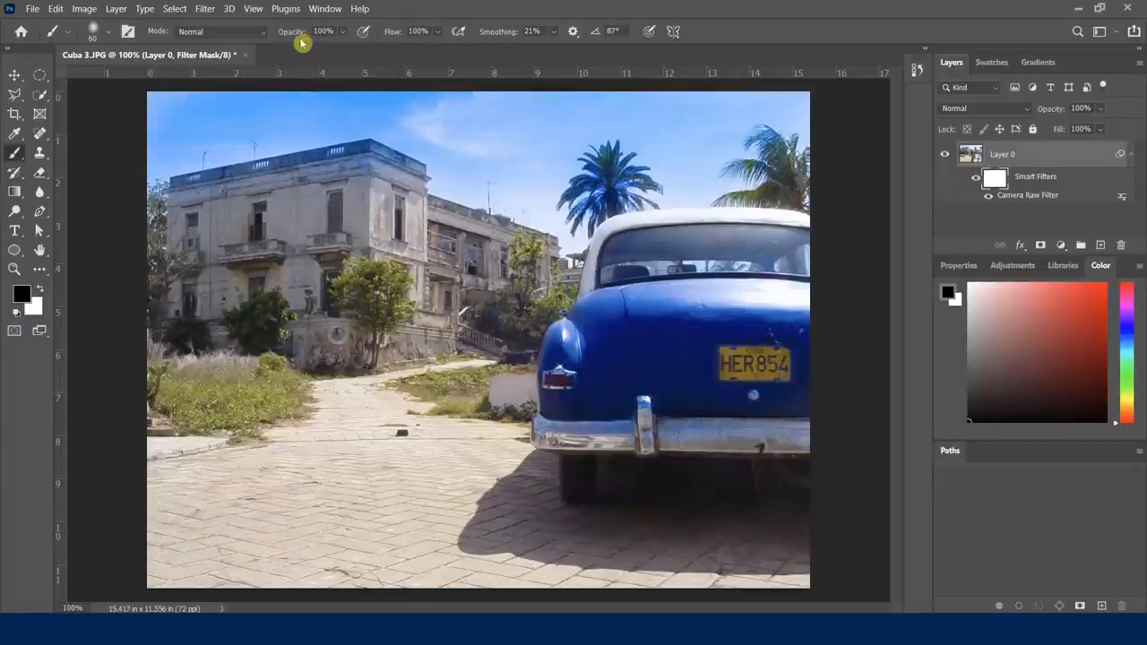
Step: Check the brush's blending mode and presets, and paint black on the filter mask along the building's roofline
left_click(265, 32)
left_click(450, 24)
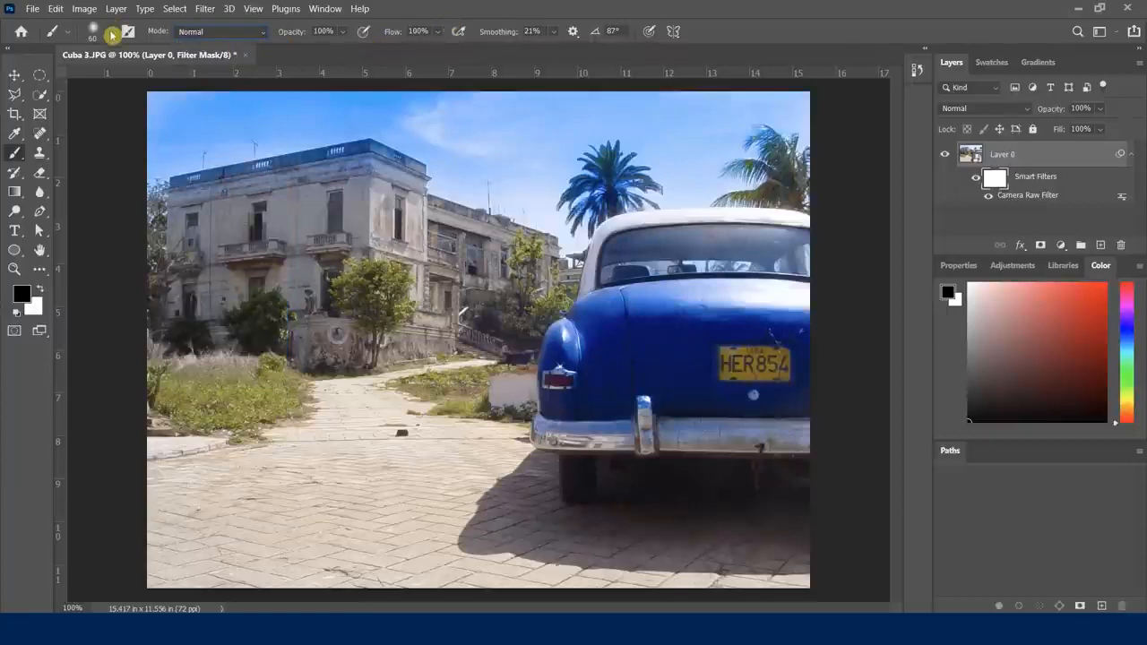
left_click(111, 31)
left_click(429, 10)
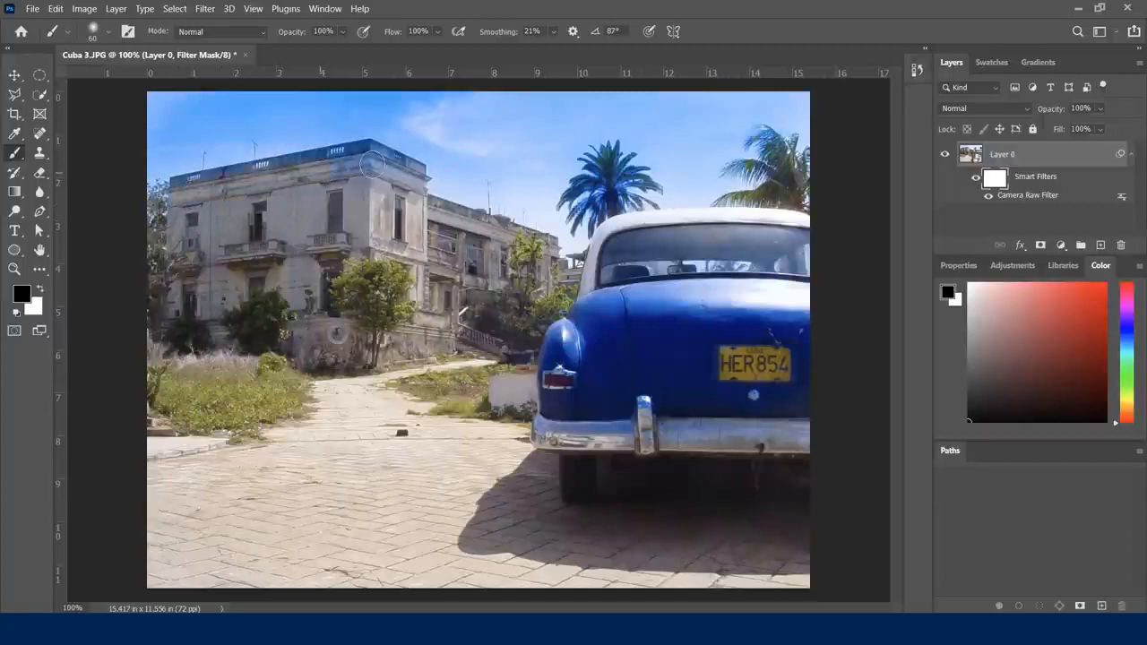
mouse_move(176, 185)
left_mouse_down()
mouse_move(369, 156)
mouse_move(423, 167)
left_mouse_up()
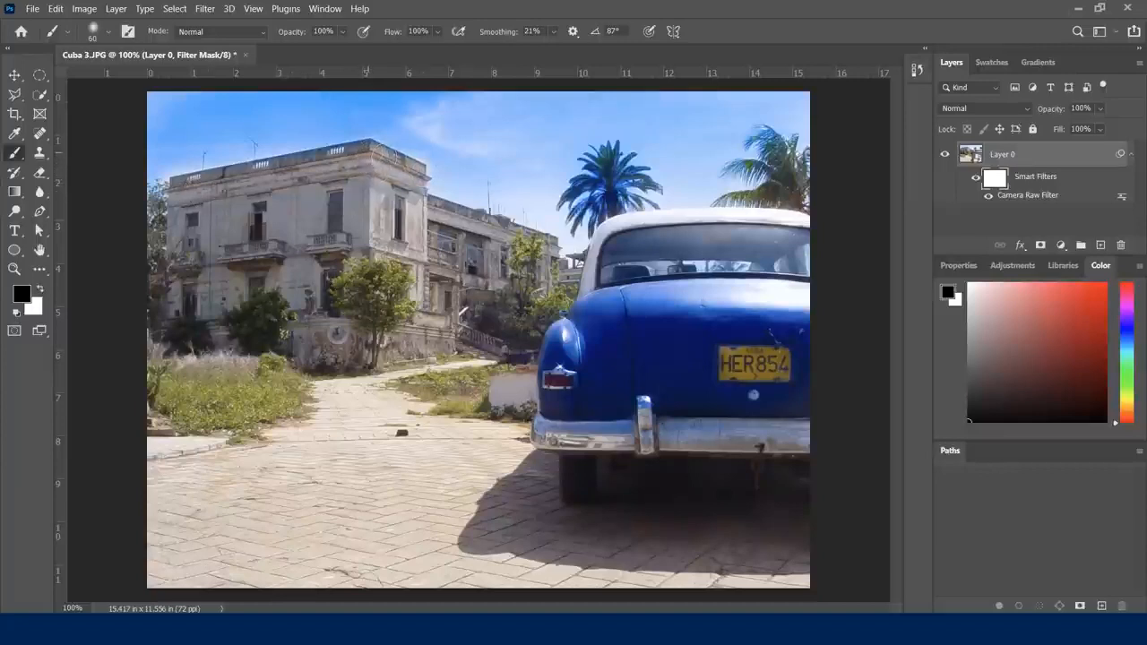
left_click_drag(278, 163, 179, 192)
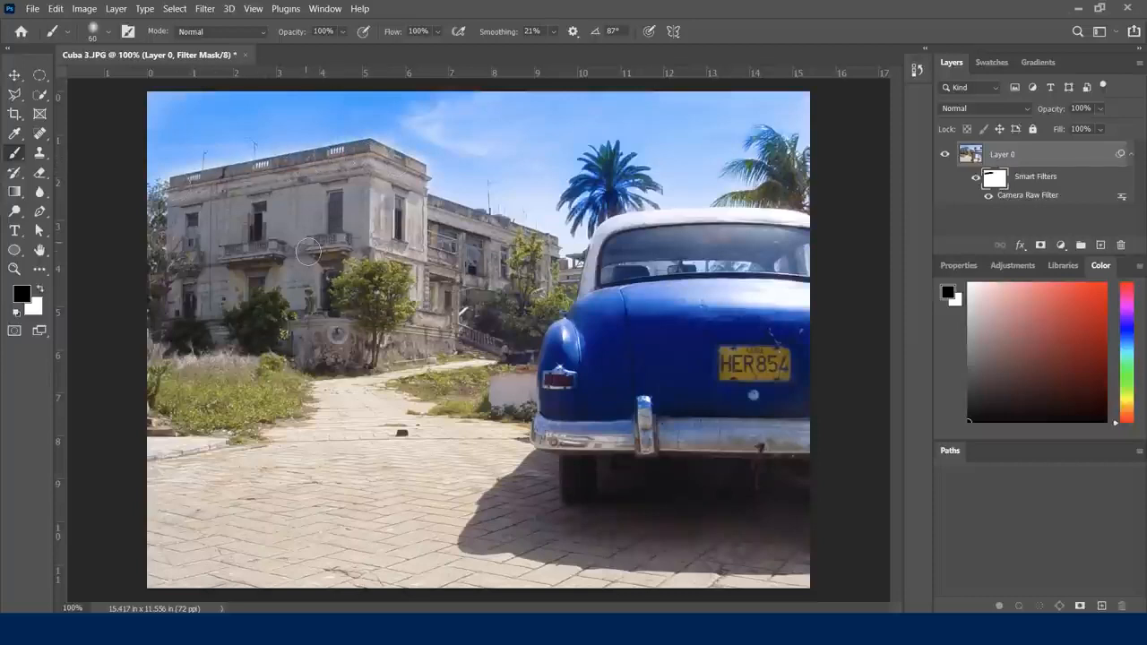
Step: Reduce the brush size to 10 and paint black on the filter mask over the central palm's outer fronds on the building side
mouse_move(617, 175)
left_mouse_down()
mouse_move(591, 213)
mouse_move(601, 170)
mouse_move(623, 181)
left_mouse_up()
scroll(623, 181, "up", 5)
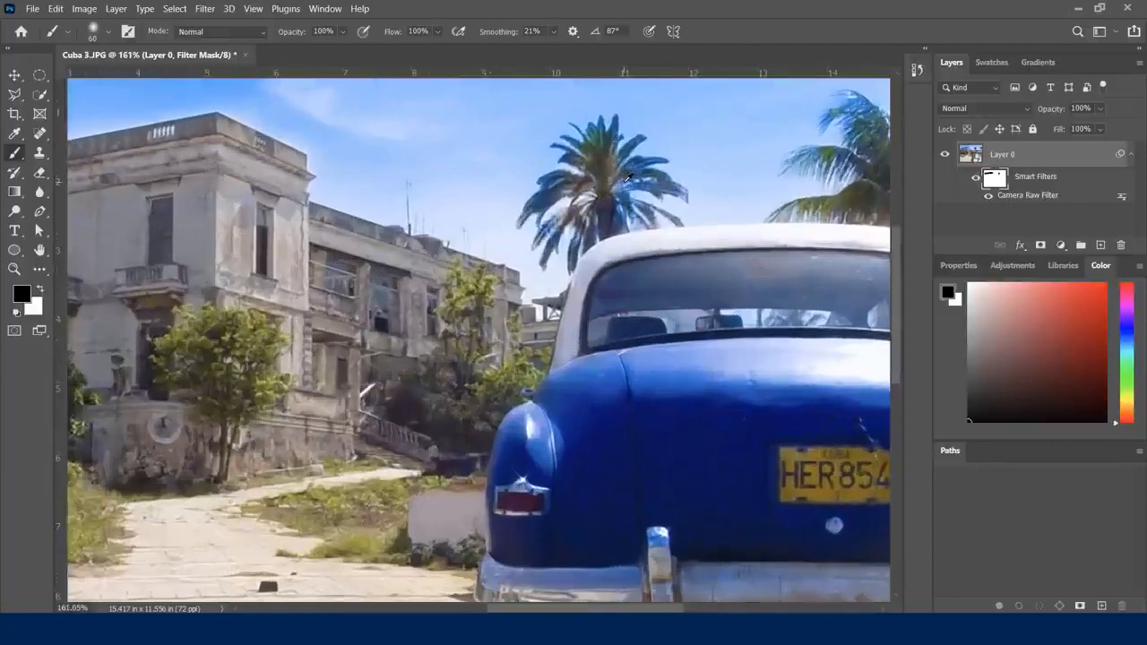
scroll(627, 177, "up", 4)
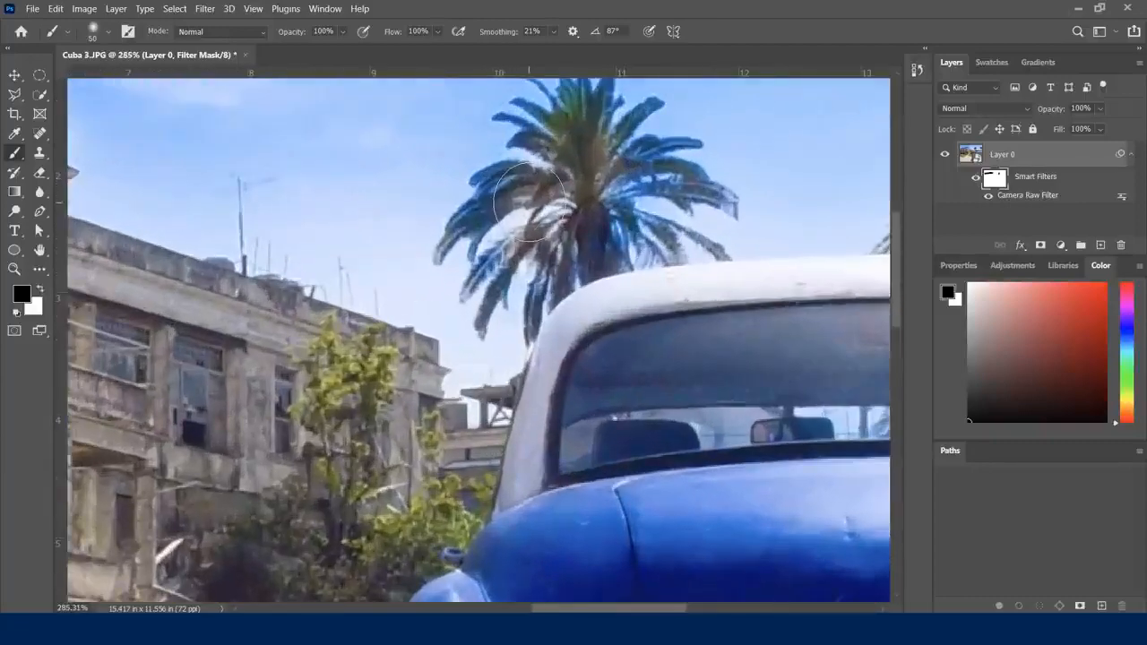
key("bracketleft")
key("bracketleft")
key("bracketleft")
key("bracketleft")
mouse_move(496, 197)
left_mouse_down()
mouse_move(484, 190)
mouse_move(462, 224)
mouse_move(542, 144)
mouse_move(521, 106)
mouse_move(503, 116)
mouse_move(543, 122)
left_mouse_up()
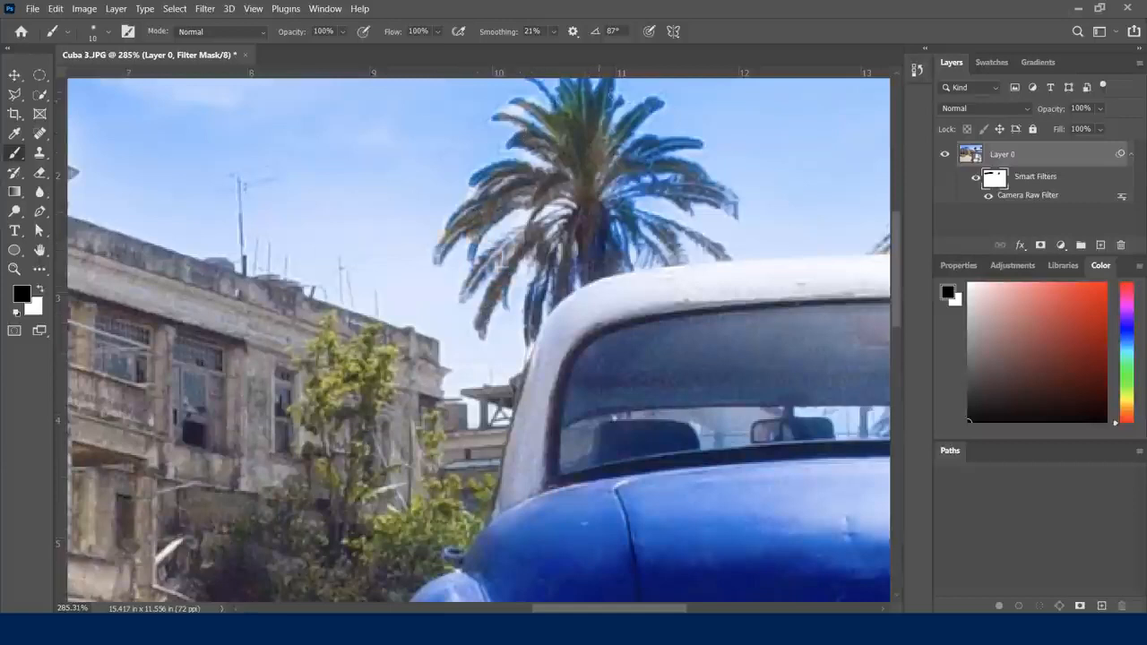
Step: Paint black on the filter mask over the central palm's car-side fronds, crown and top, and swap the foreground and background colors
mouse_move(612, 135)
left_mouse_down()
mouse_move(647, 106)
mouse_move(623, 142)
mouse_move(649, 155)
mouse_move(690, 143)
mouse_move(650, 161)
mouse_move(614, 207)
mouse_move(631, 229)
mouse_move(706, 250)
left_mouse_up()
left_click_drag(623, 191, 698, 189)
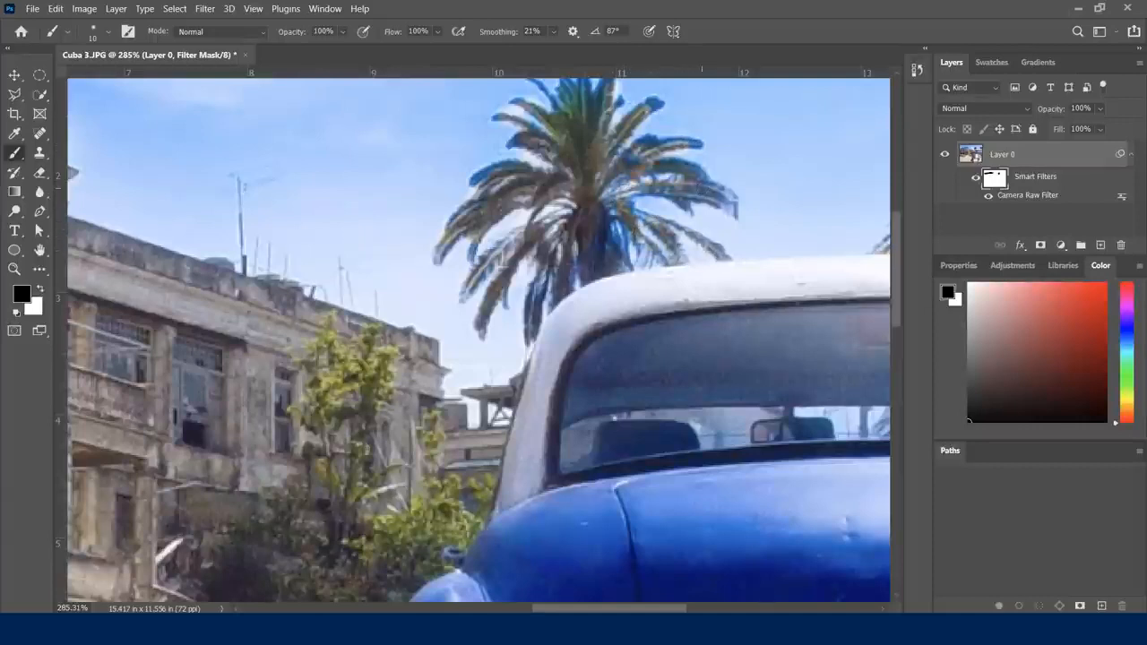
mouse_move(656, 135)
left_mouse_down()
mouse_move(699, 149)
mouse_move(637, 145)
mouse_move(651, 102)
mouse_move(599, 116)
mouse_move(603, 167)
left_mouse_up()
left_click_drag(615, 207, 601, 244)
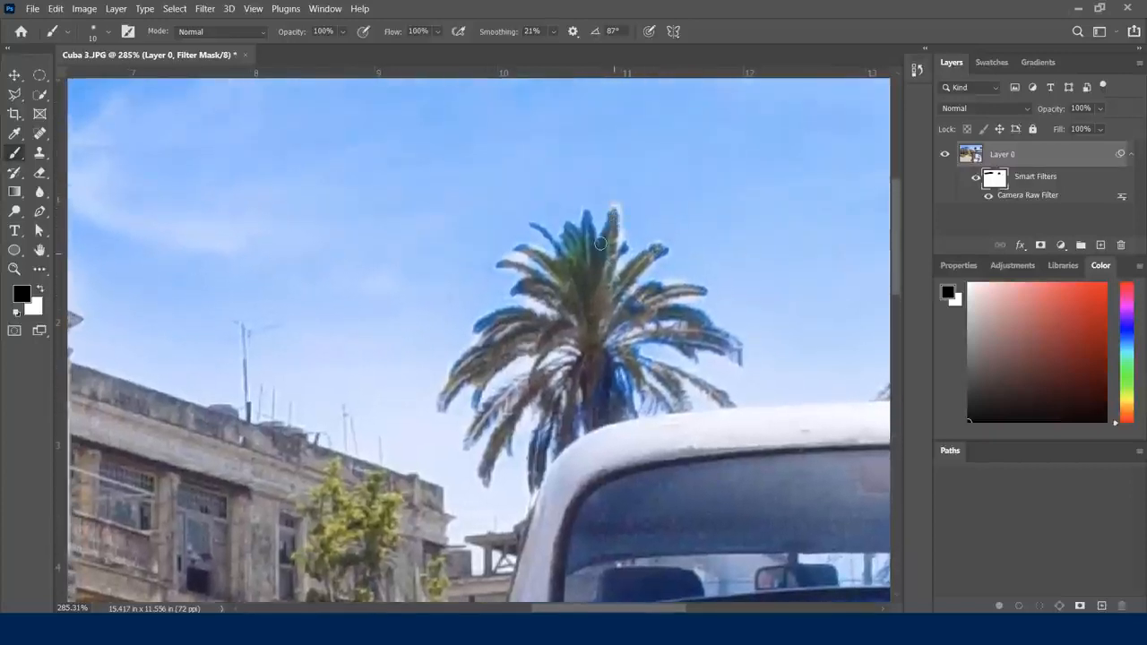
key("ctrl+0")
scroll(511, 303, "down", 1)
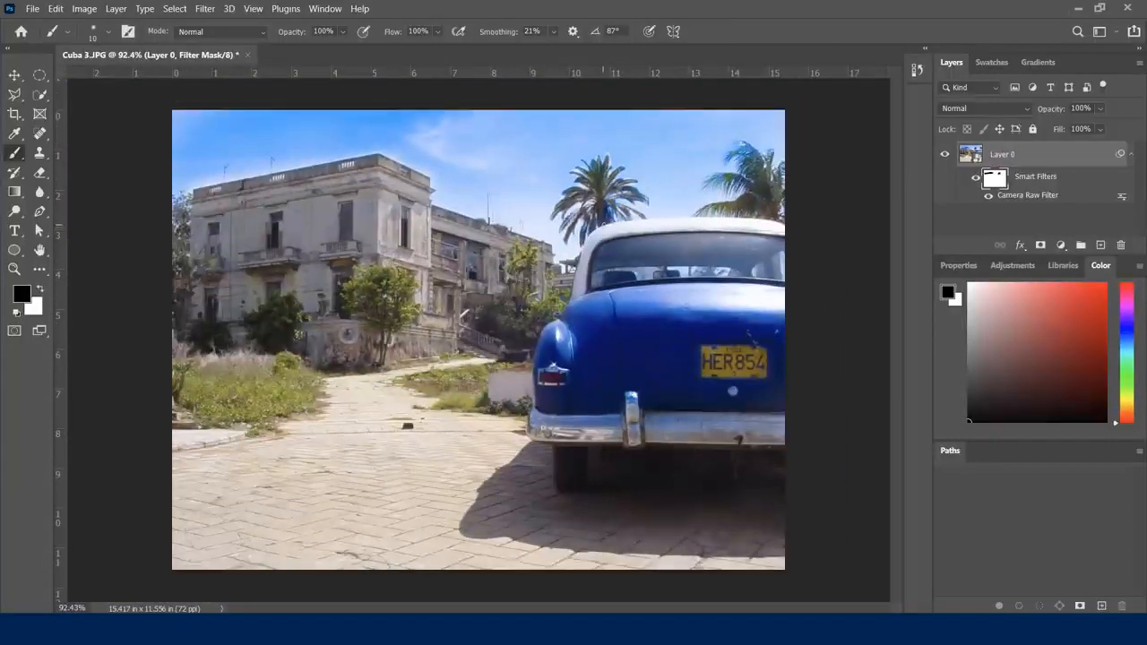
key("x")
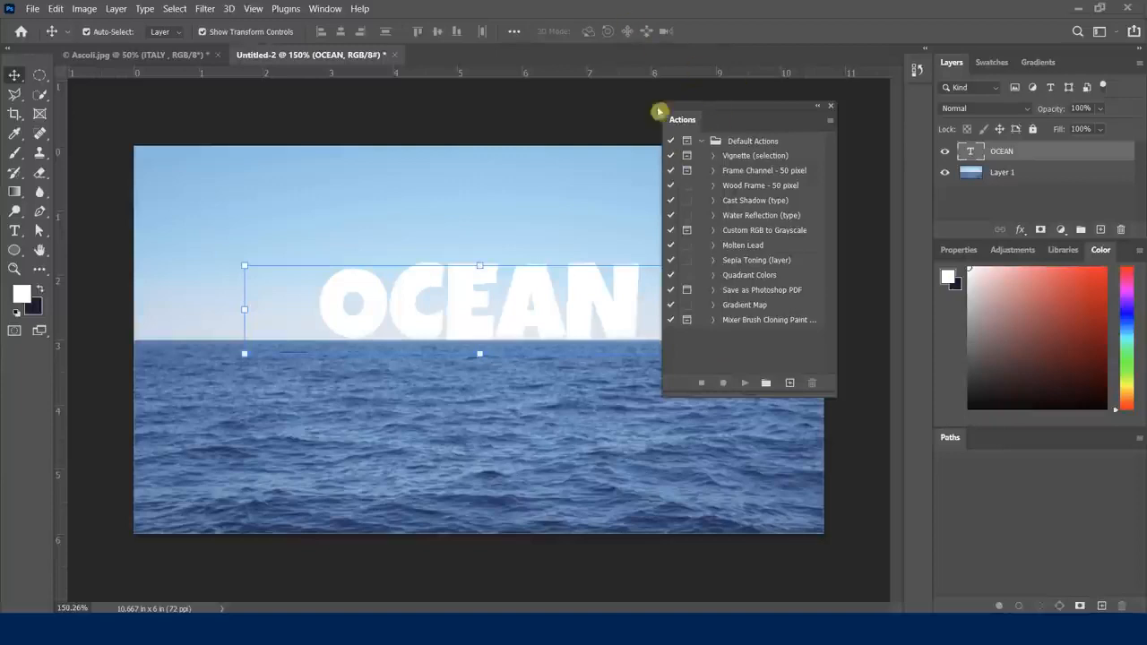
Step: Close and reopen the Actions panel in the OCEAN document, and place it beside the Layers panel
left_click(832, 110)
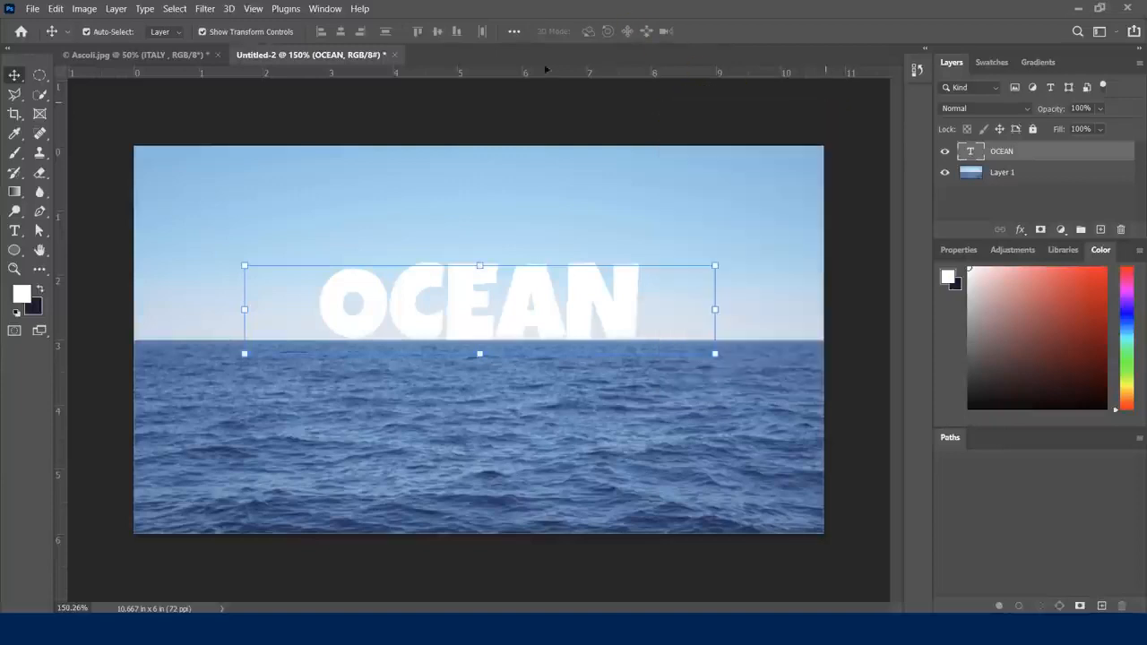
left_click(327, 9)
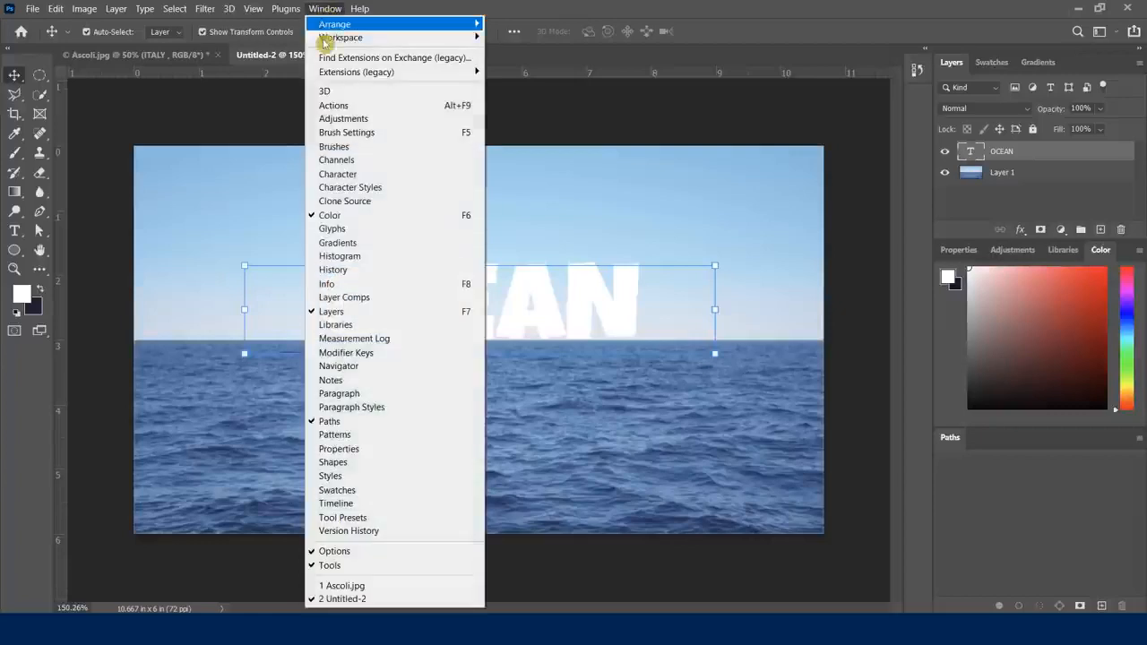
left_click(360, 106)
left_click_drag(735, 111, 780, 101)
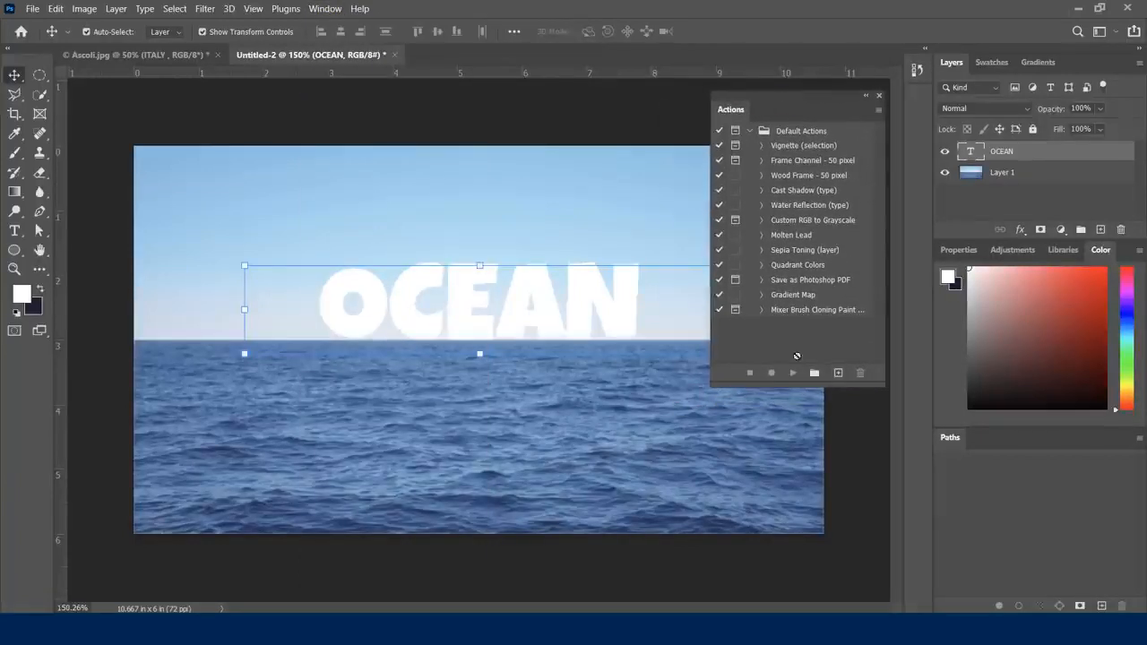
left_click(753, 337)
left_click(806, 330)
left_click(809, 340)
Step: Examine the recorded steps of the Cast Shadow (type) action, including the Make snapshot, Fill and Gaussian Blur details
left_click(761, 191)
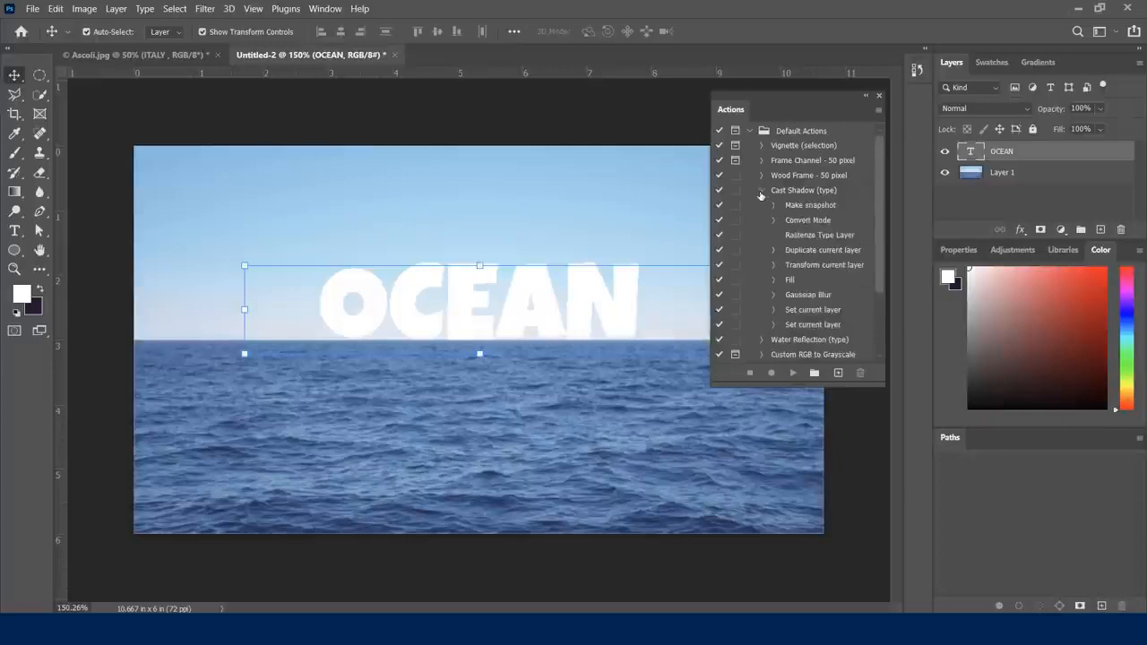
mouse_move(878, 188)
left_mouse_down()
mouse_move(875, 218)
mouse_move(869, 174)
mouse_move(881, 243)
mouse_move(878, 180)
left_mouse_up()
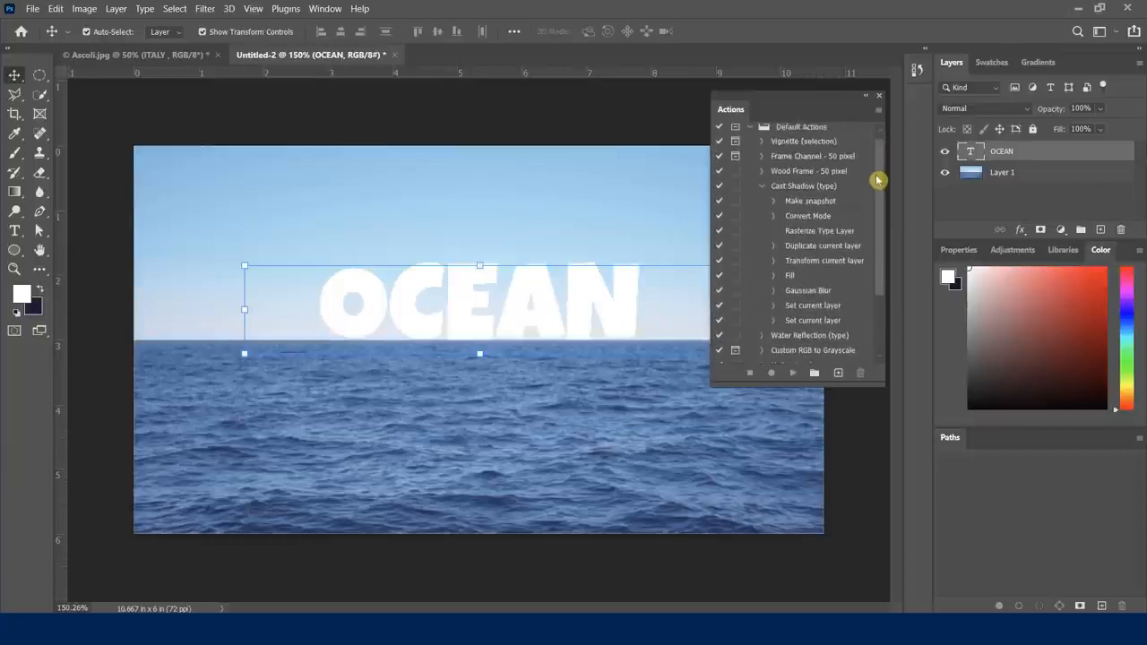
left_click(773, 202)
left_click_drag(876, 196, 885, 182)
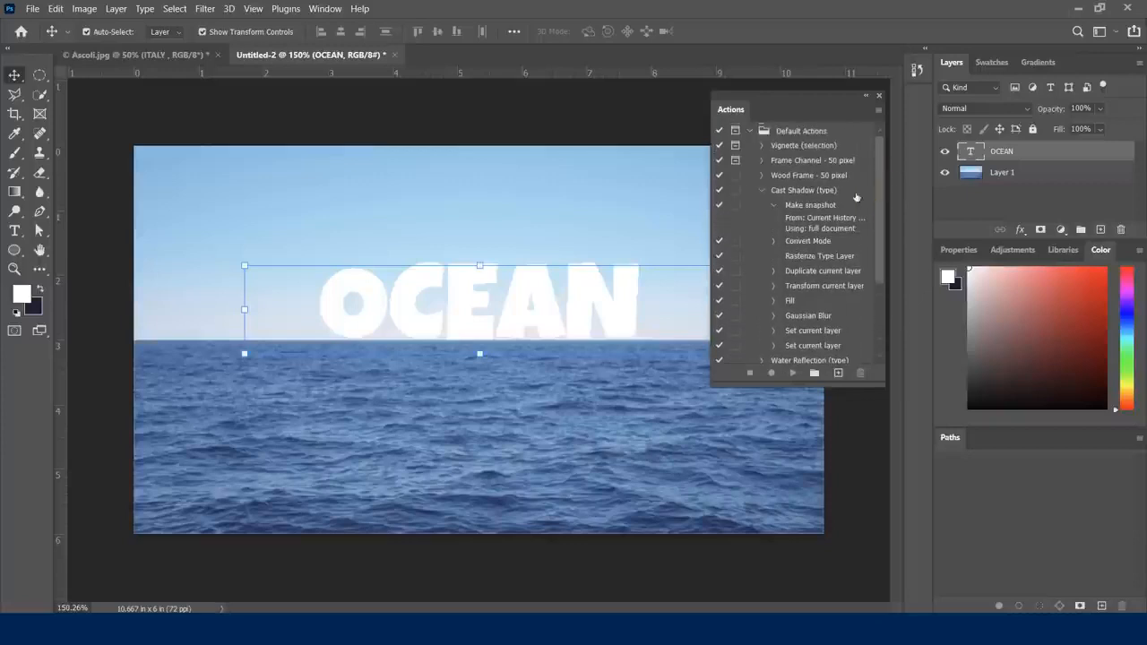
left_click(776, 206)
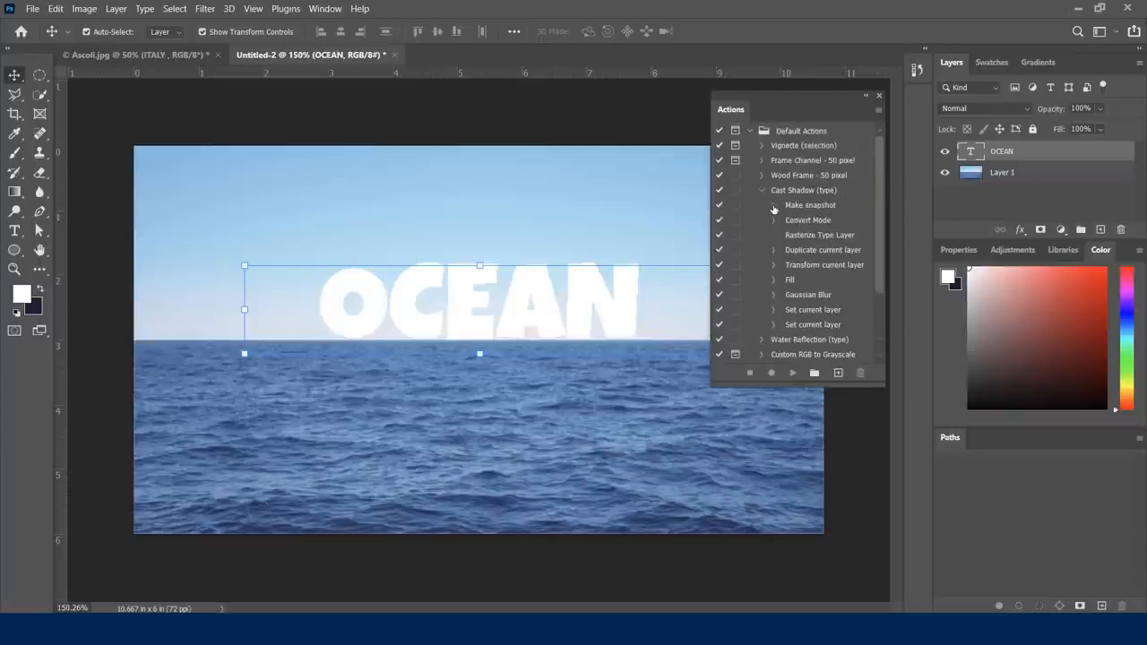
left_click(773, 280)
left_click(774, 281)
left_click(774, 294)
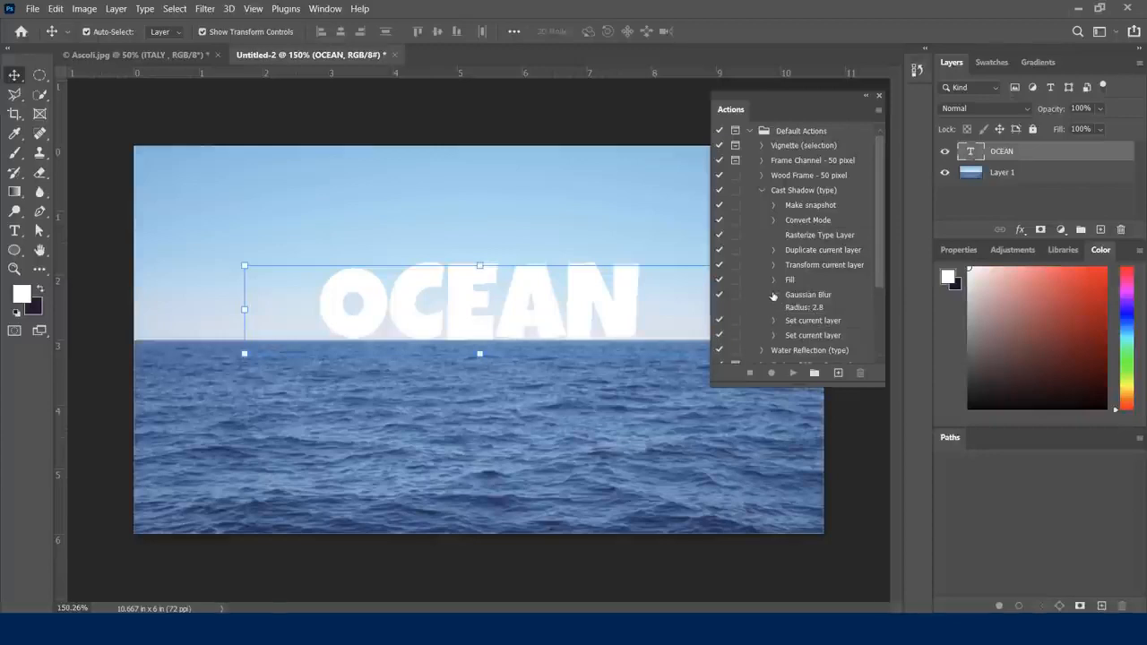
left_click(774, 295)
scroll(768, 288, "down", 3)
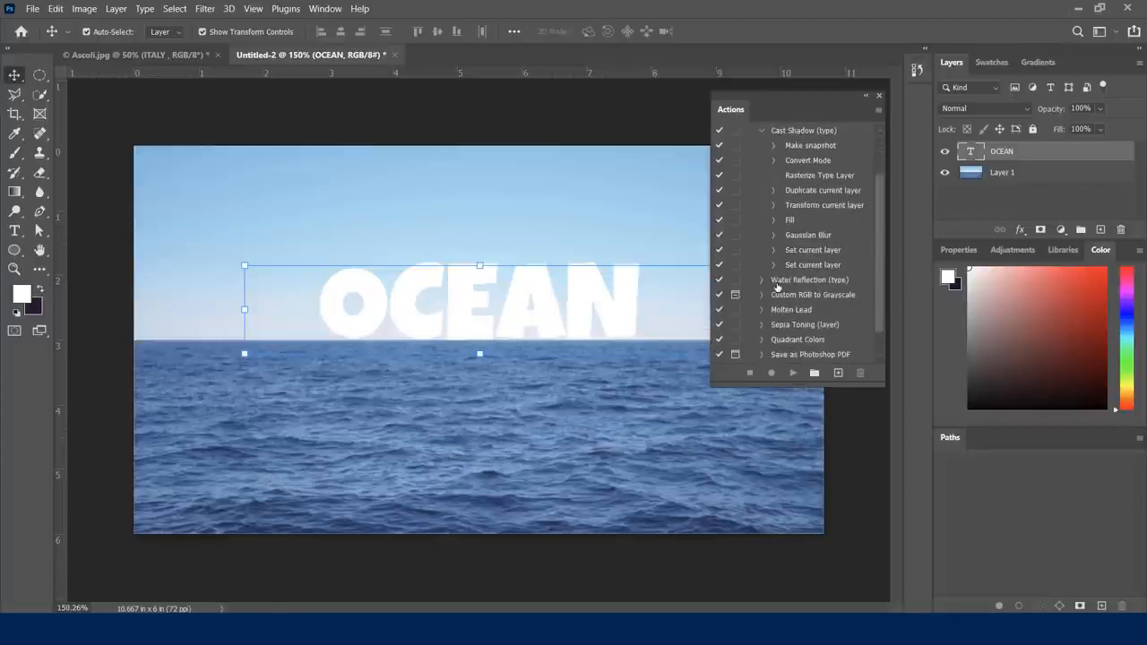
scroll(777, 286, "up", 3)
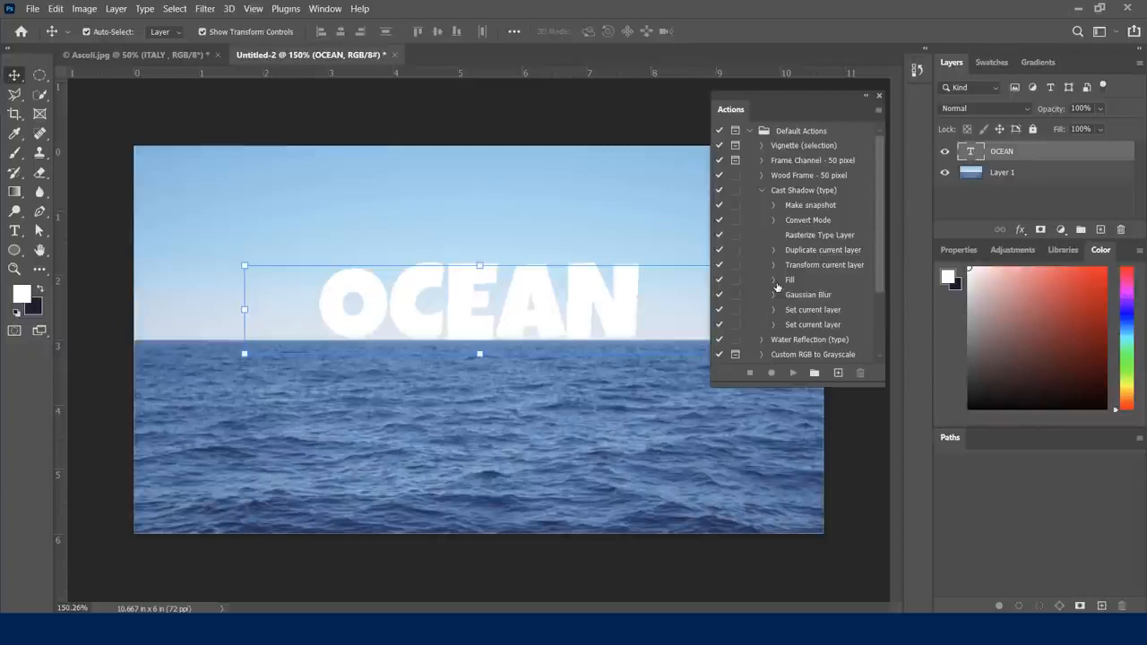
left_click(761, 191)
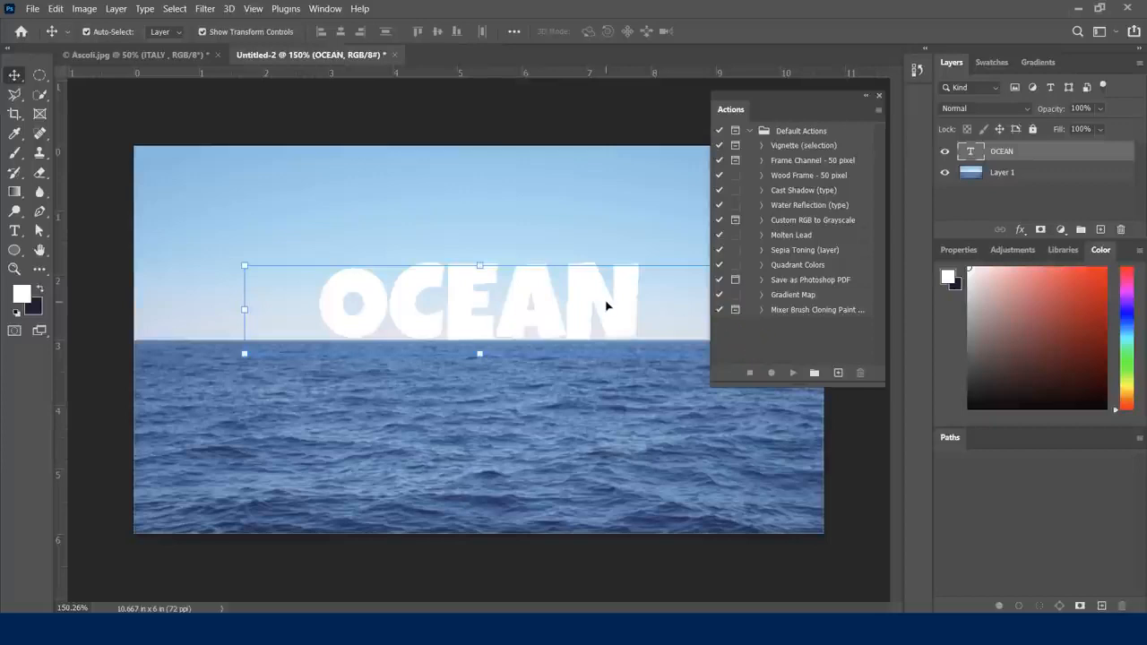
Step: Select the Water Reflection (type) action, review its recorded steps, and play it on the OCEAN text layer
left_click(787, 205)
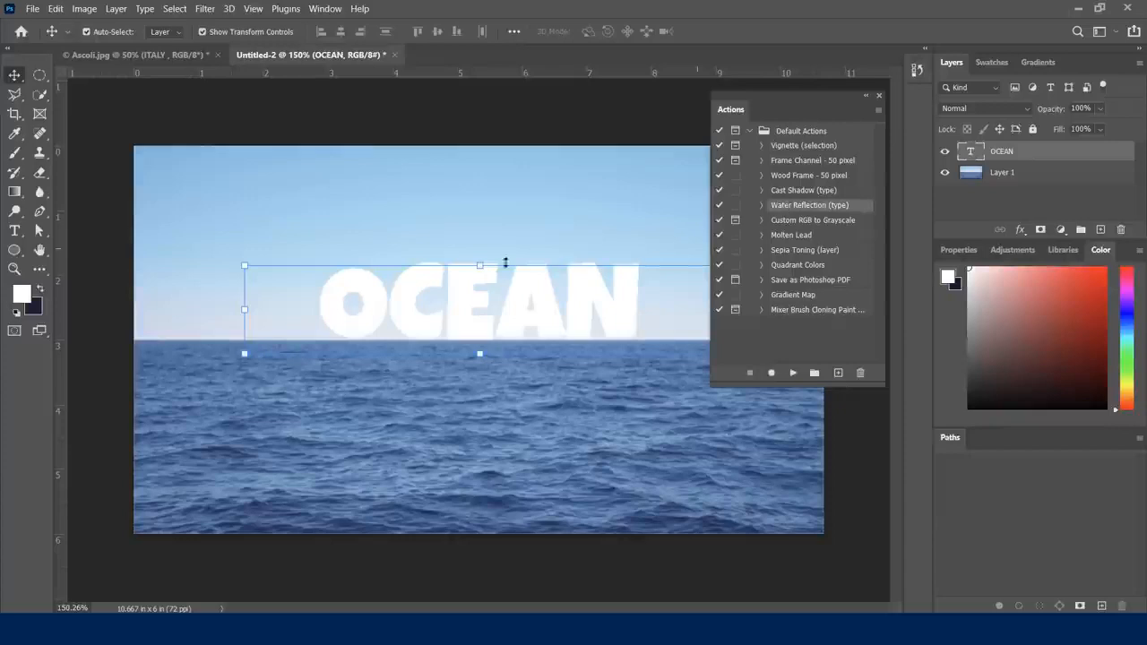
left_click(760, 206)
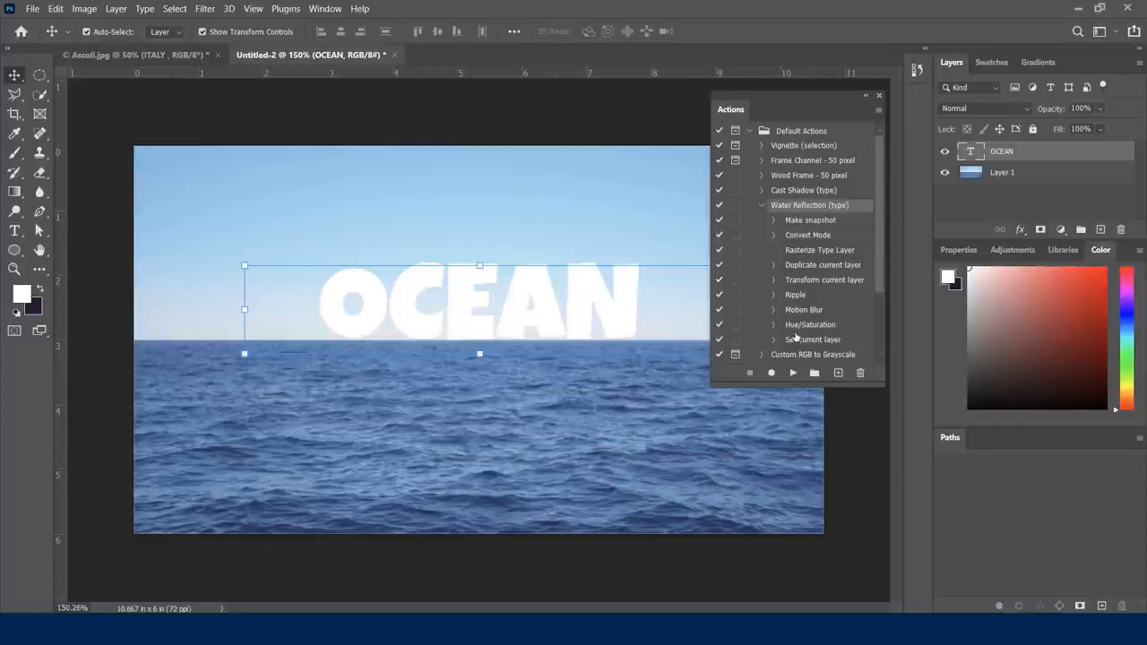
left_click(761, 208)
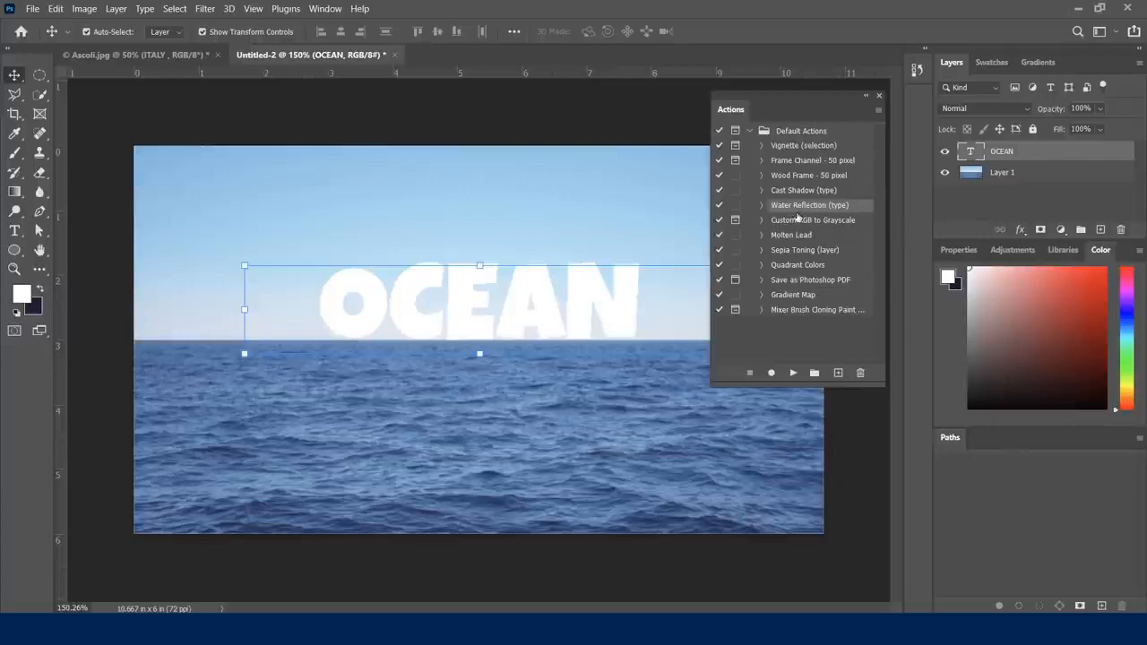
key("ctrl+2")
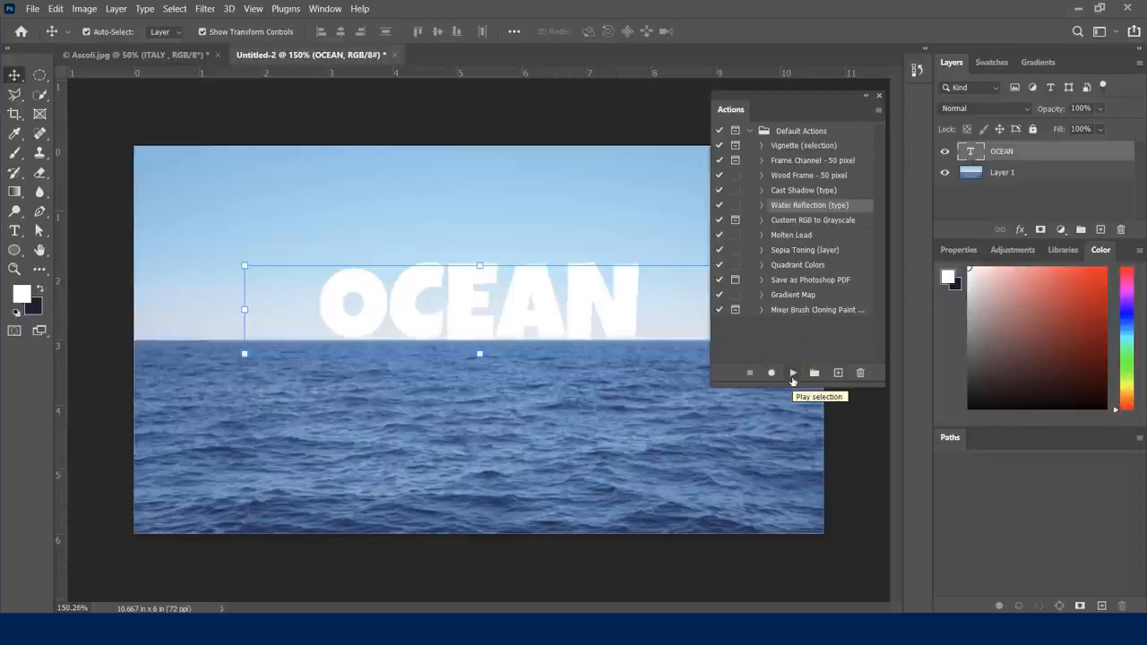
left_click(793, 373)
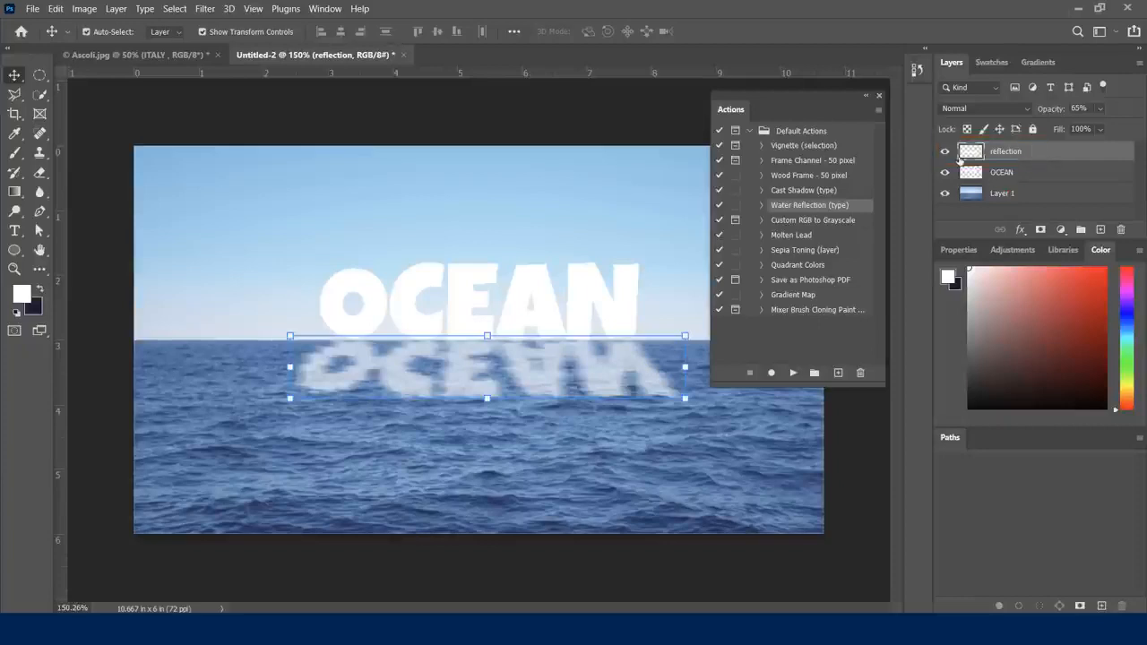
Step: Hide and show the reflection layer to check it, and set its opacity to 44%
left_click(946, 152)
left_click(946, 154)
left_click_drag(1055, 108, 1040, 114)
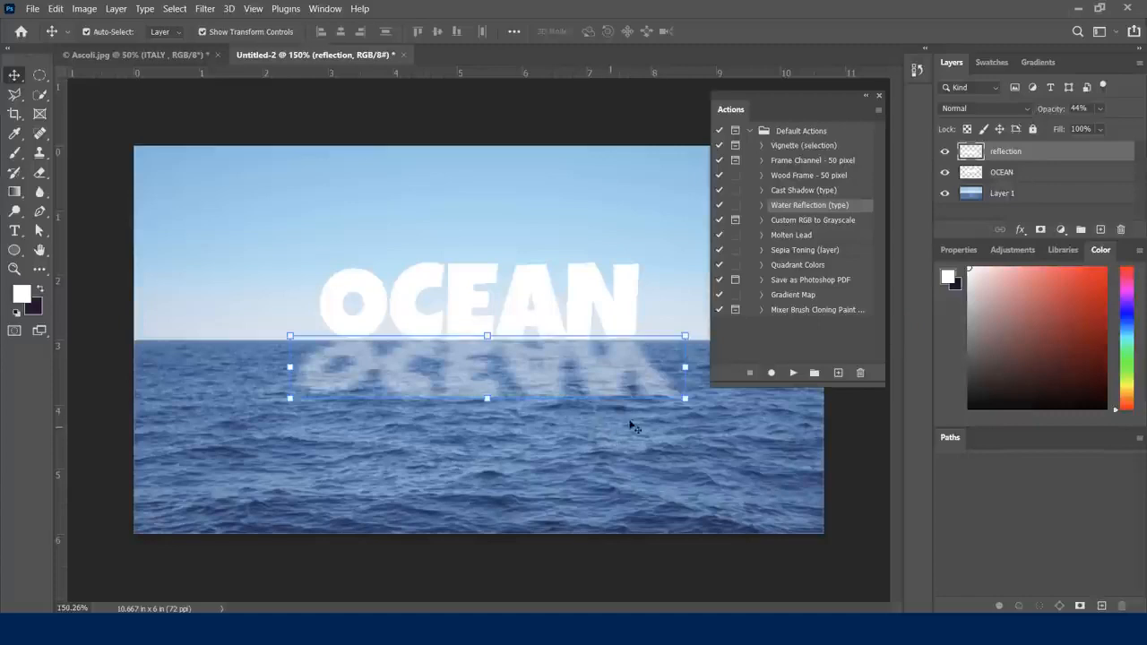
Step: Distort the reflection layer by pulling its two lower corners slightly outward and down, and commit the transformation
key("ctrl")
left_click_drag(685, 405, 697, 403)
left_click_drag(289, 397, 278, 405)
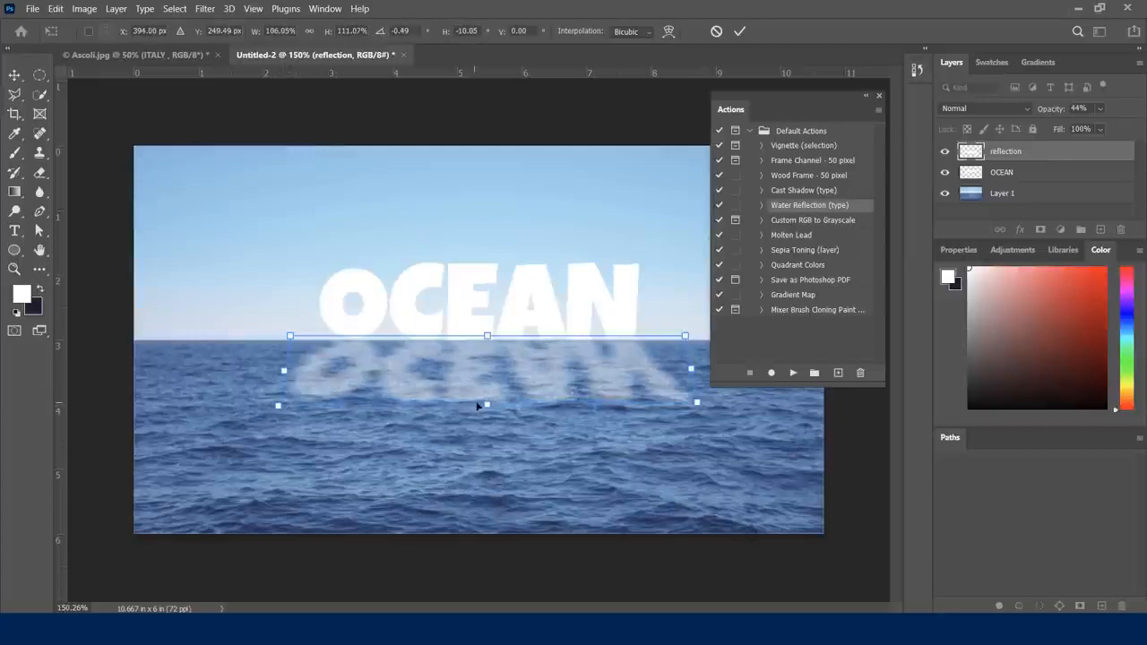
key("Return")
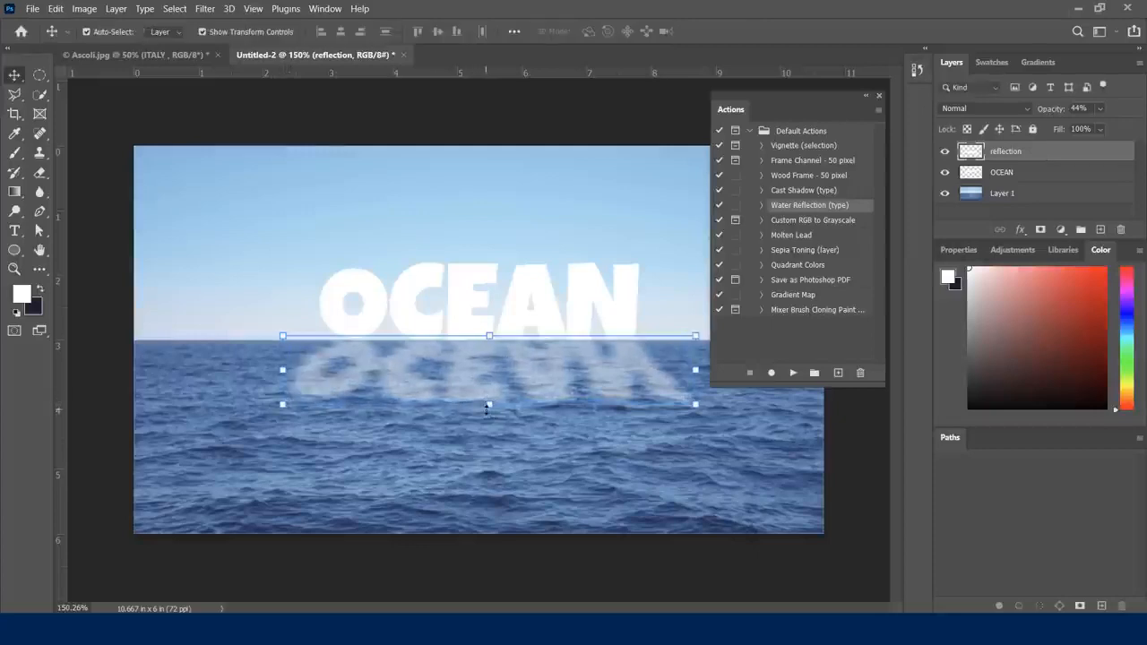
Step: Inspect the reflection in the water without its transform box, and hide and show the OCEAN layer to compare
left_click(538, 484)
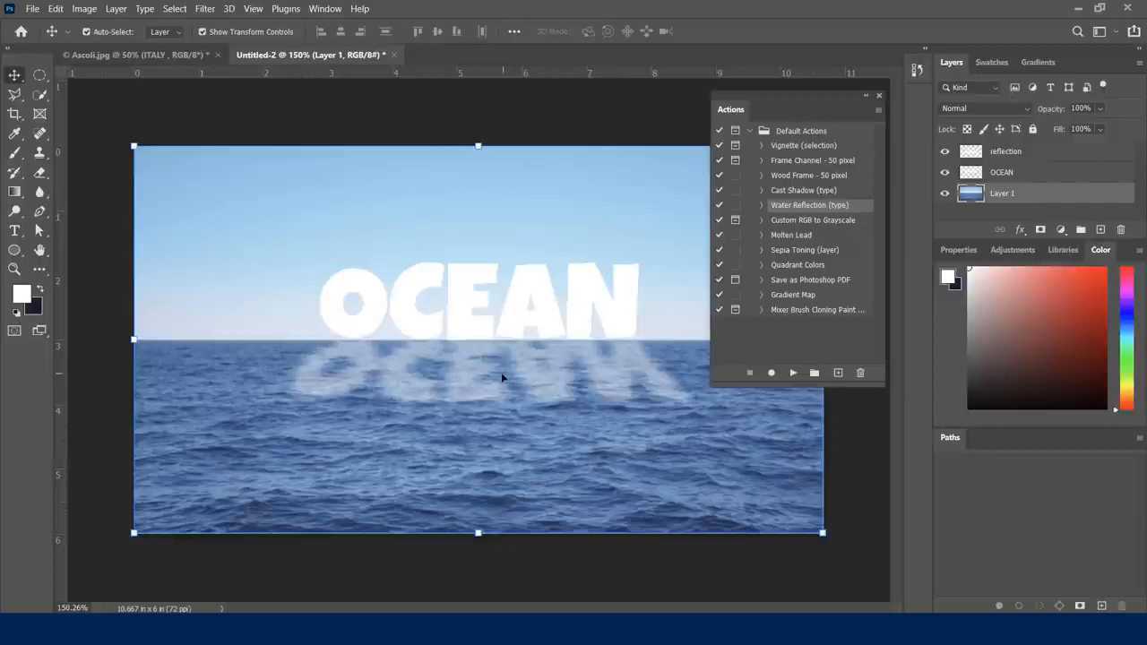
left_click(1015, 156)
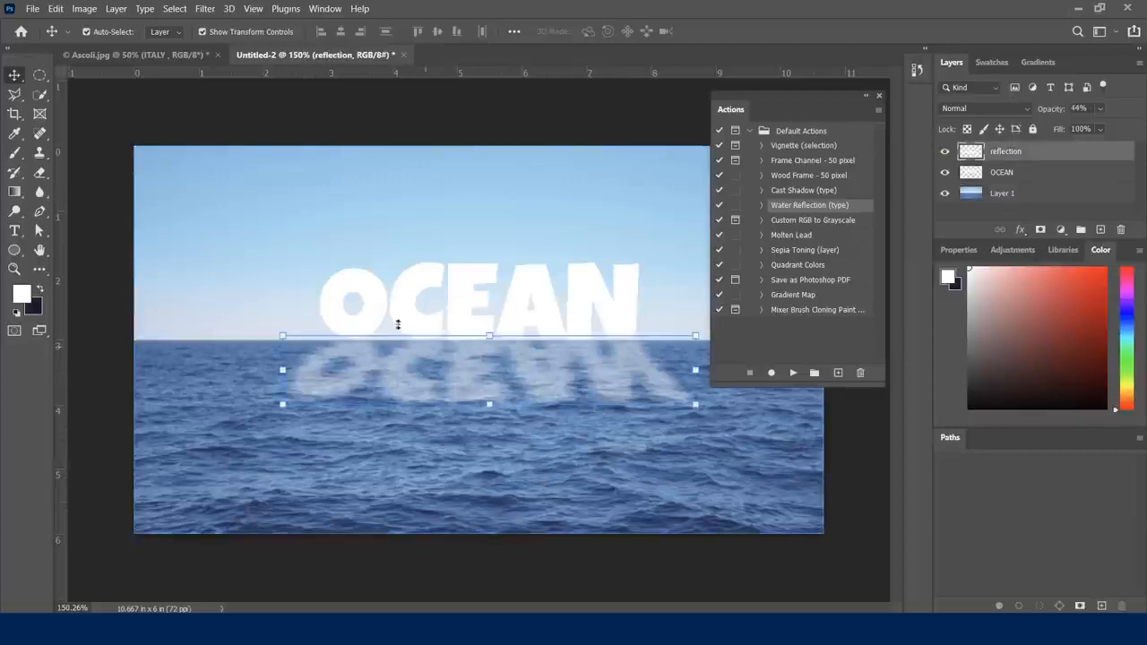
left_click(495, 217)
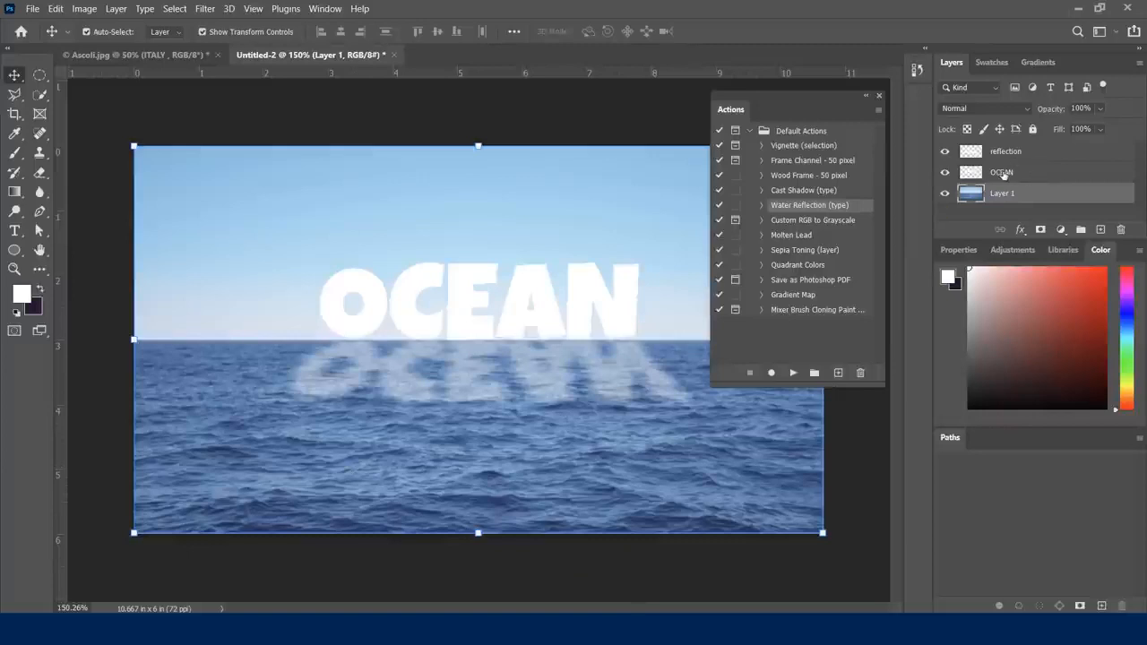
left_click(944, 172)
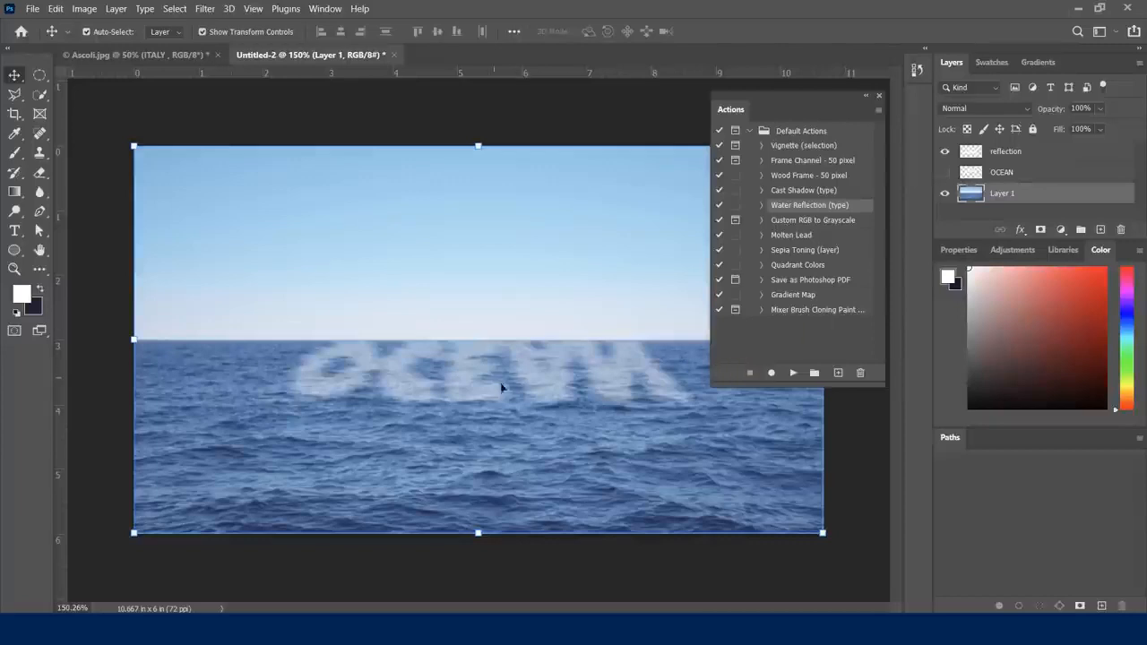
left_click(945, 173)
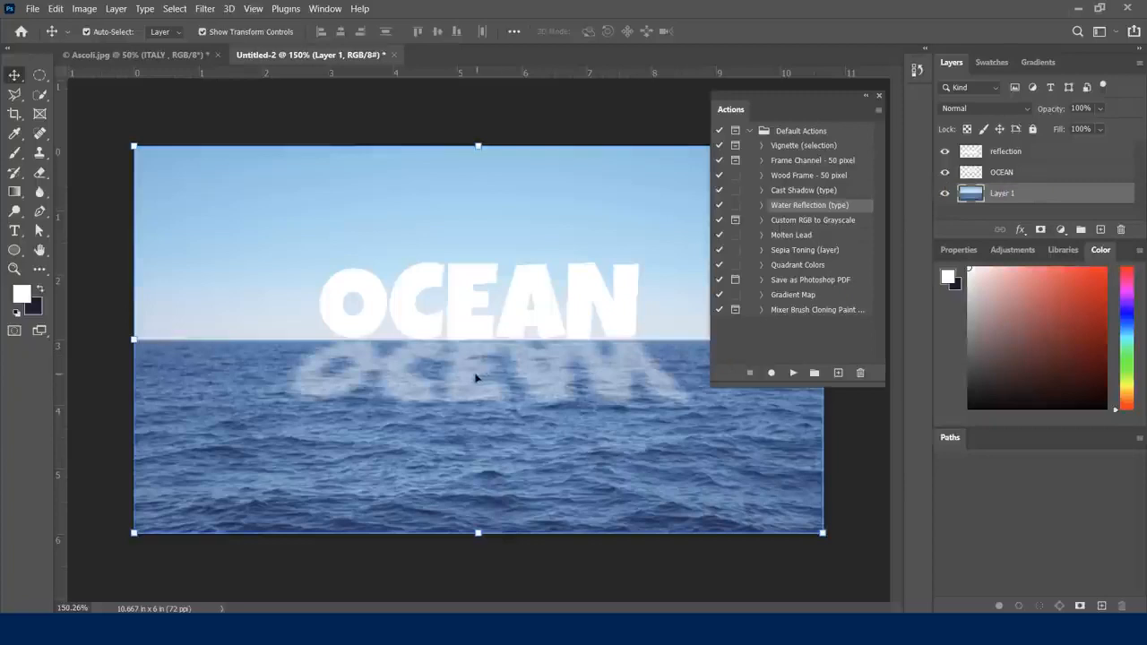
Step: Examine the Water Reflection (type) action's recorded steps, including the Make snapshot and Convert Mode details, and collapse the action
left_click(762, 207)
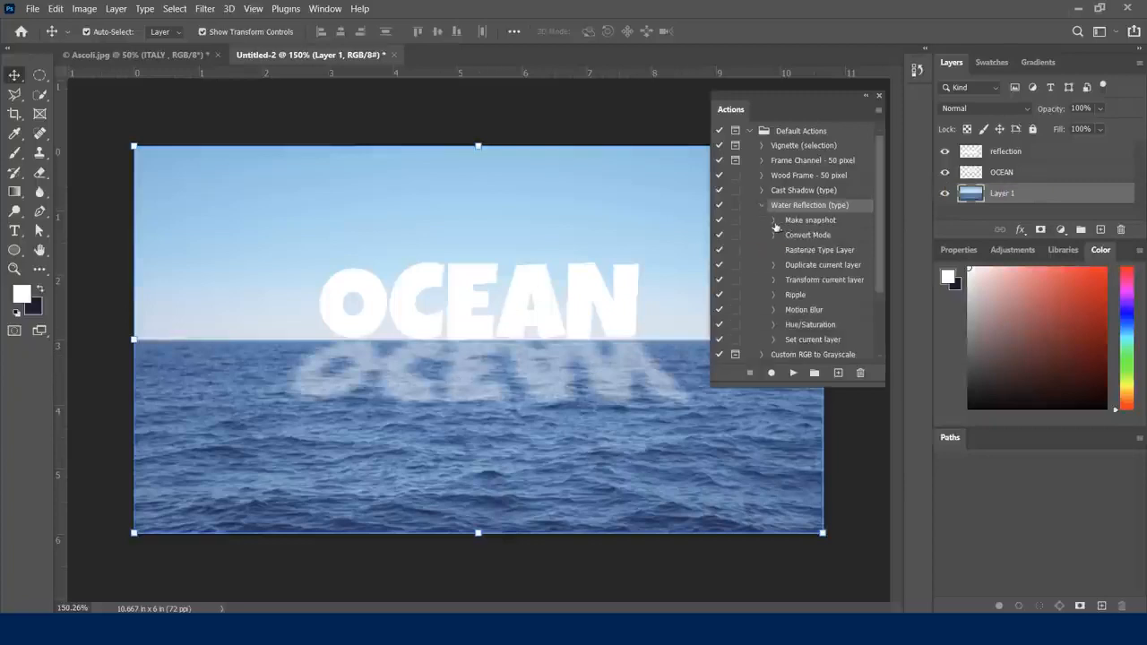
left_click(775, 221)
left_click(776, 257)
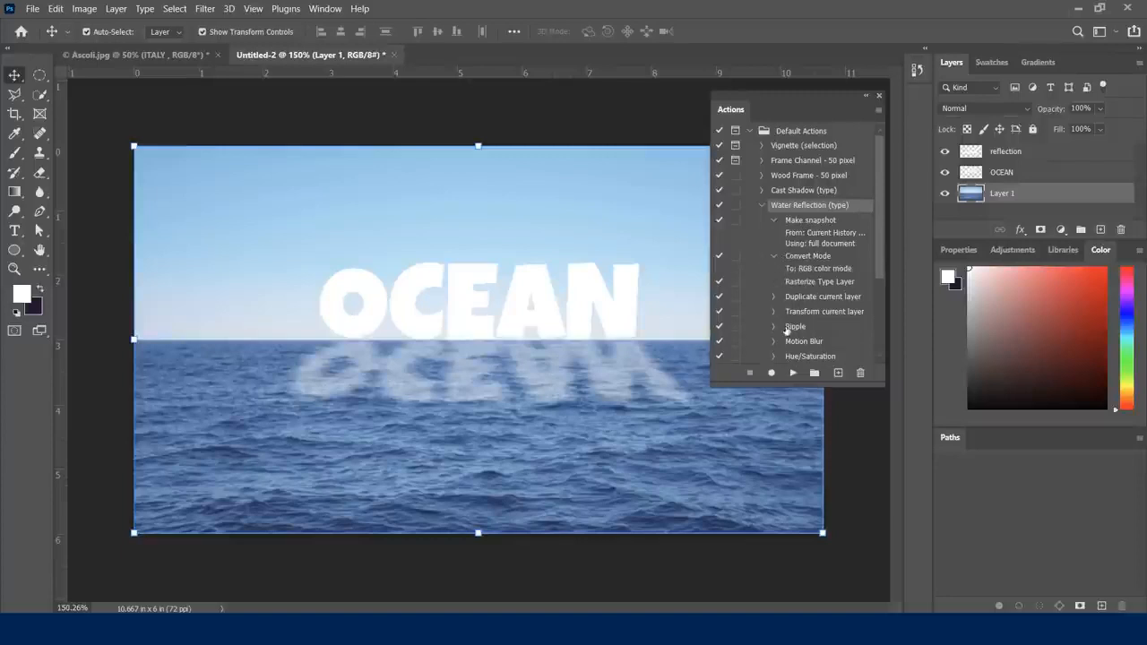
scroll(802, 327, "down", 1)
scroll(789, 269, "up", 1)
left_click(774, 221)
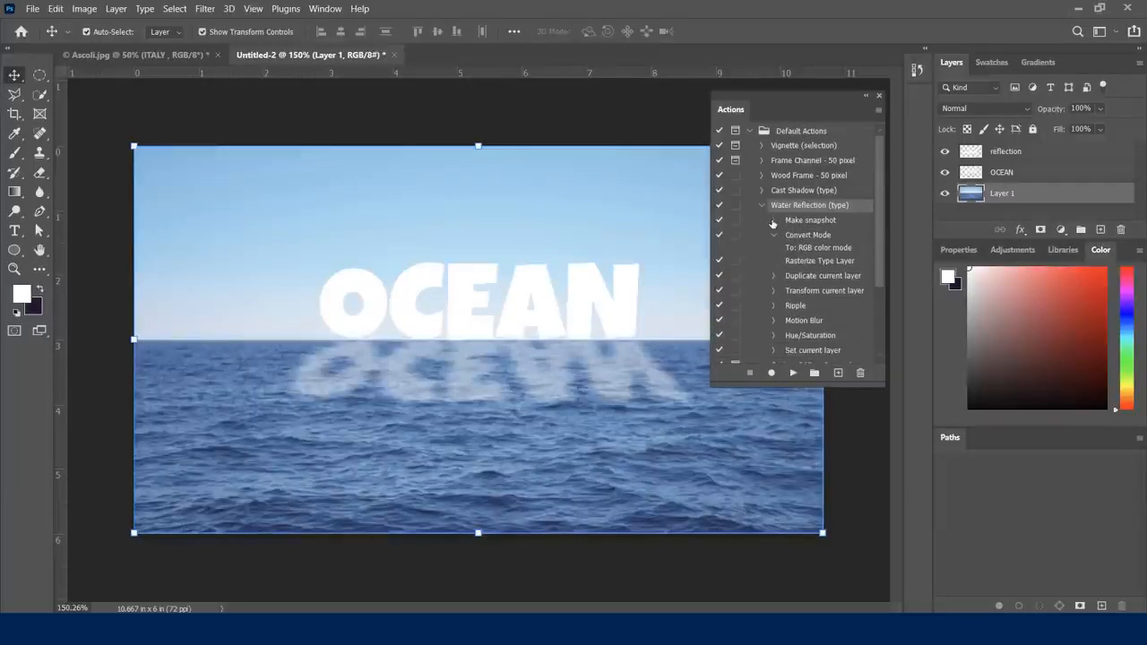
left_click(762, 205)
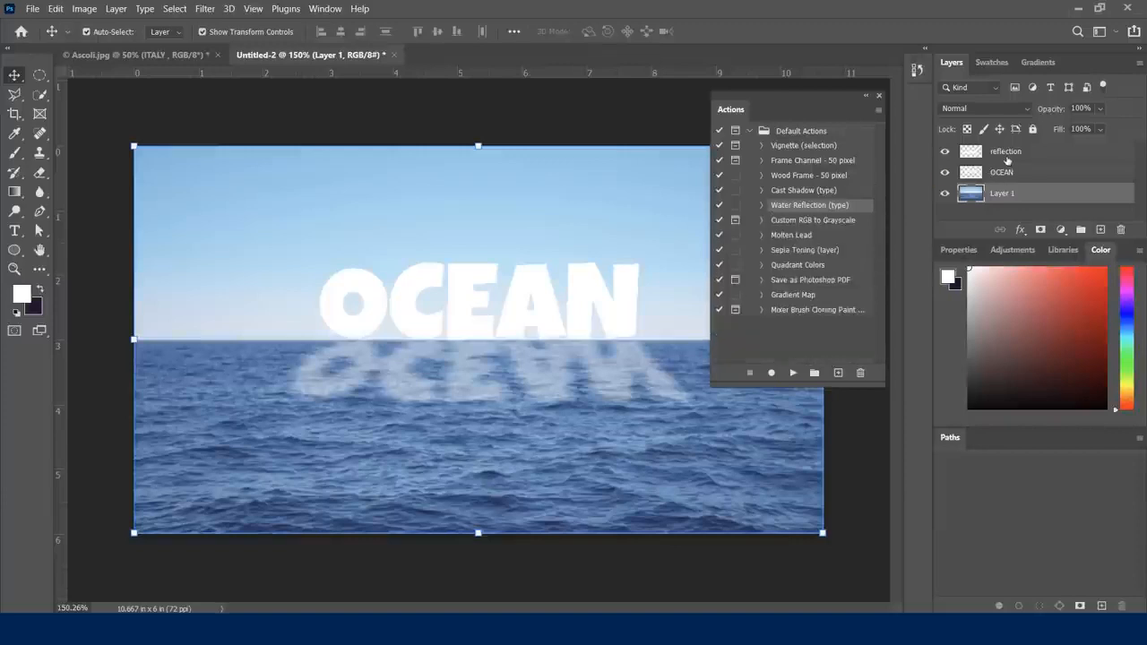
Step: Switch to the Ascoli.jpg document, select Layer 1, and run the Sepia Toning (layer) action on it
left_click(215, 111)
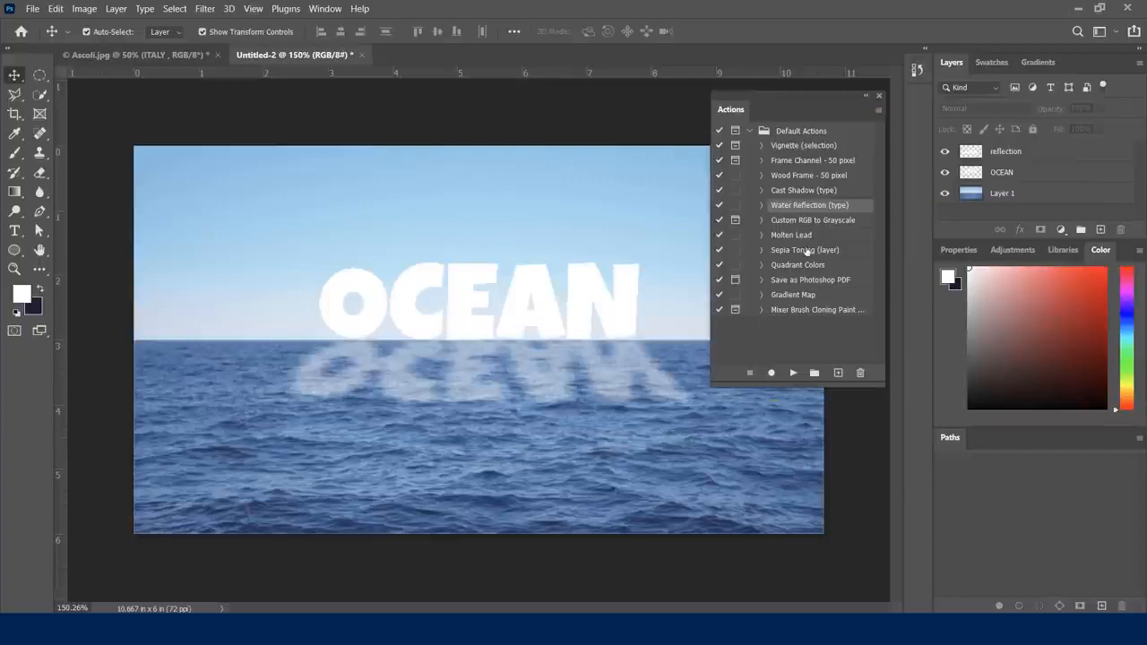
left_click(152, 59)
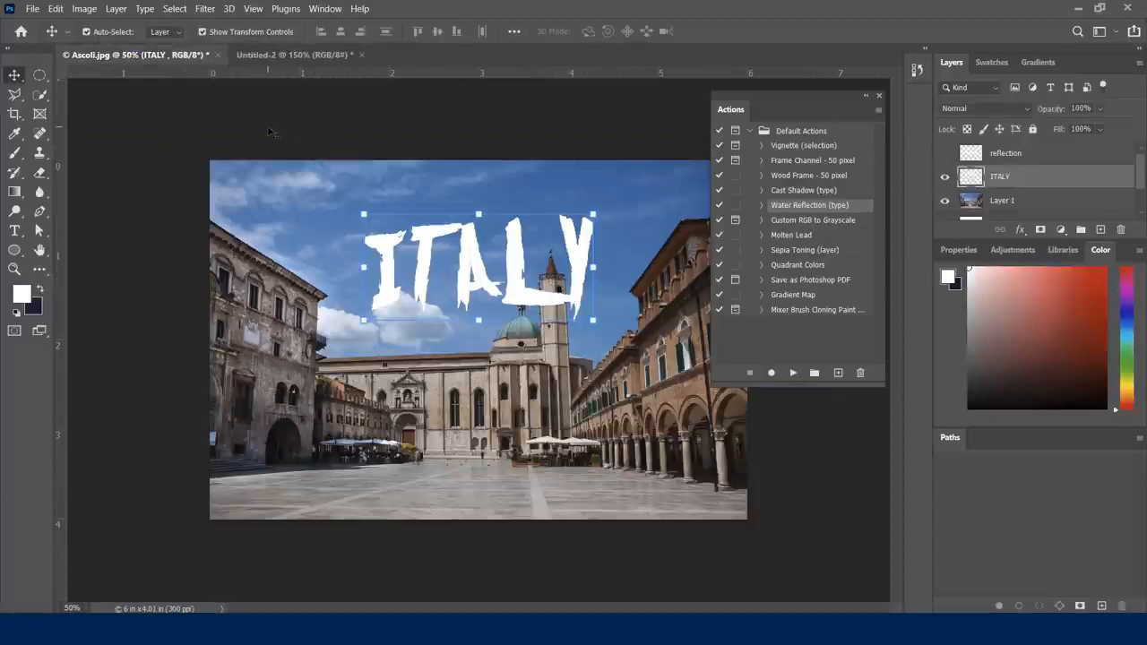
left_click(269, 131)
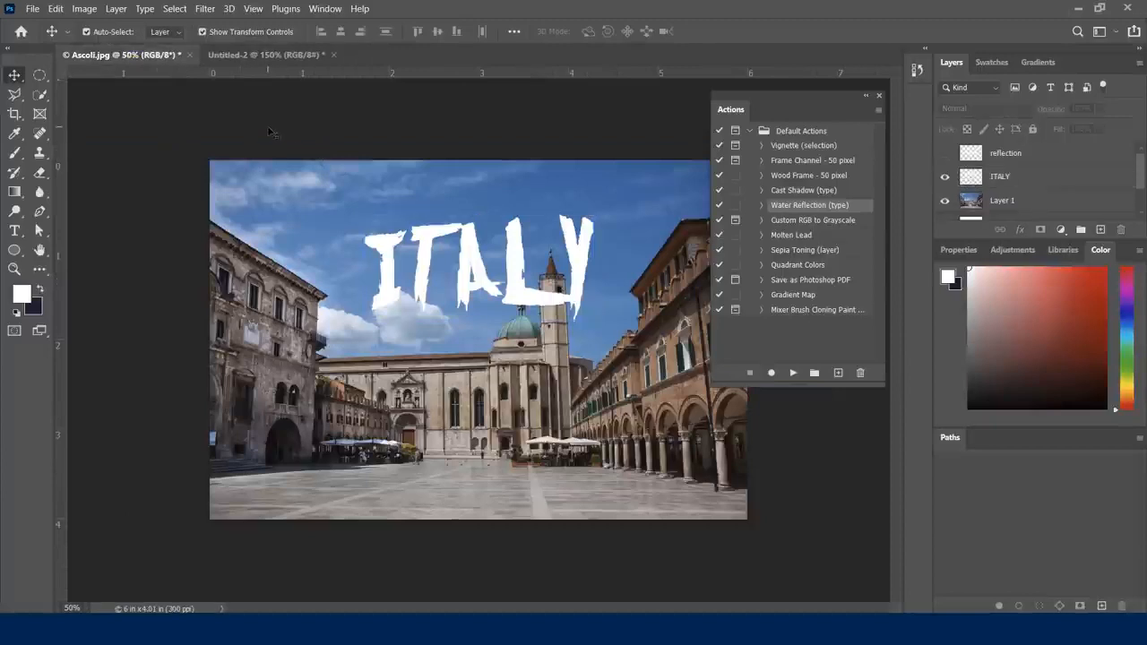
left_click(303, 197)
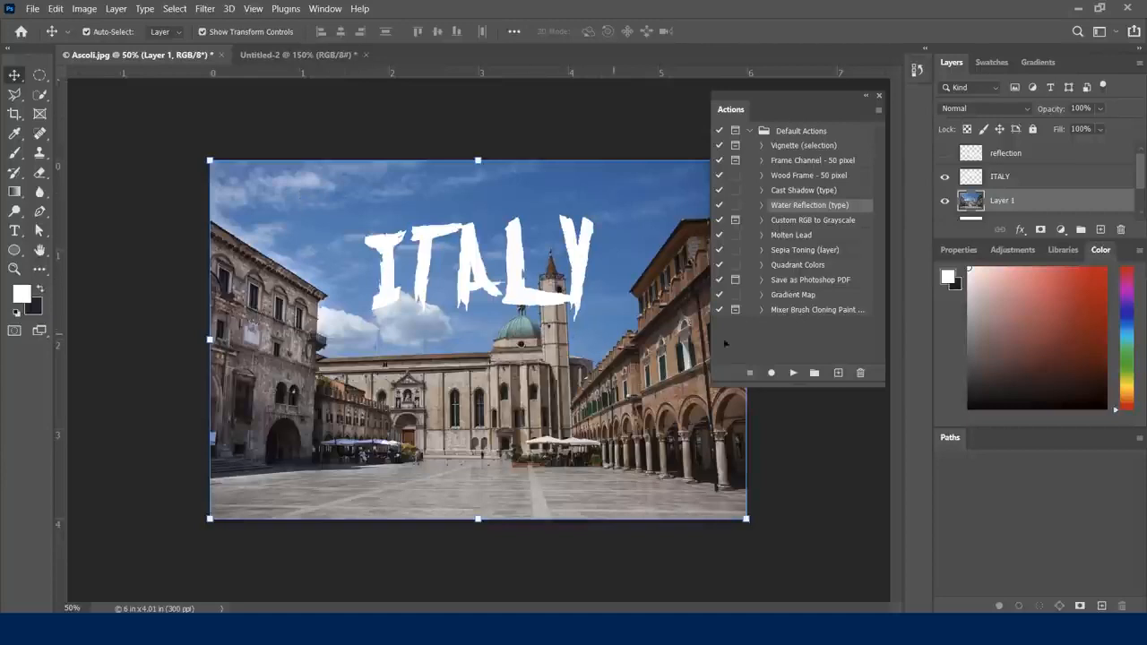
left_click(791, 250)
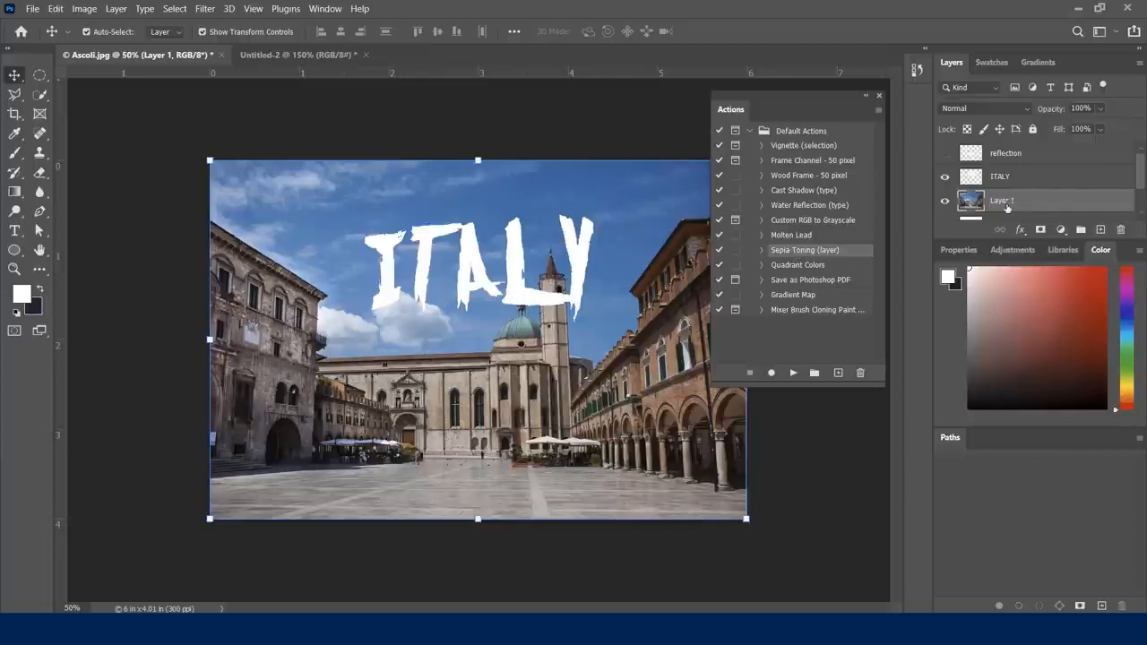
left_click(794, 373)
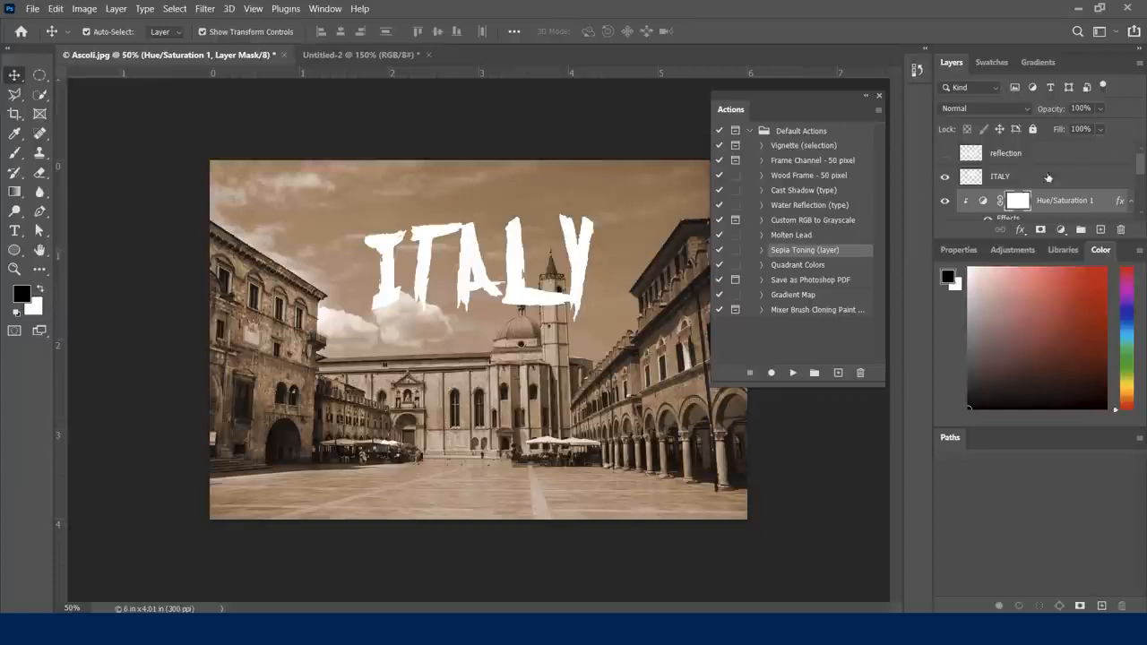
Step: Detach and enlarge the Layers panel to view the full layer stack, and hide and show the Hue/Saturation 1 layer to compare the toning
left_click_drag(952, 62, 115, 111)
left_click_drag(184, 307, 183, 451)
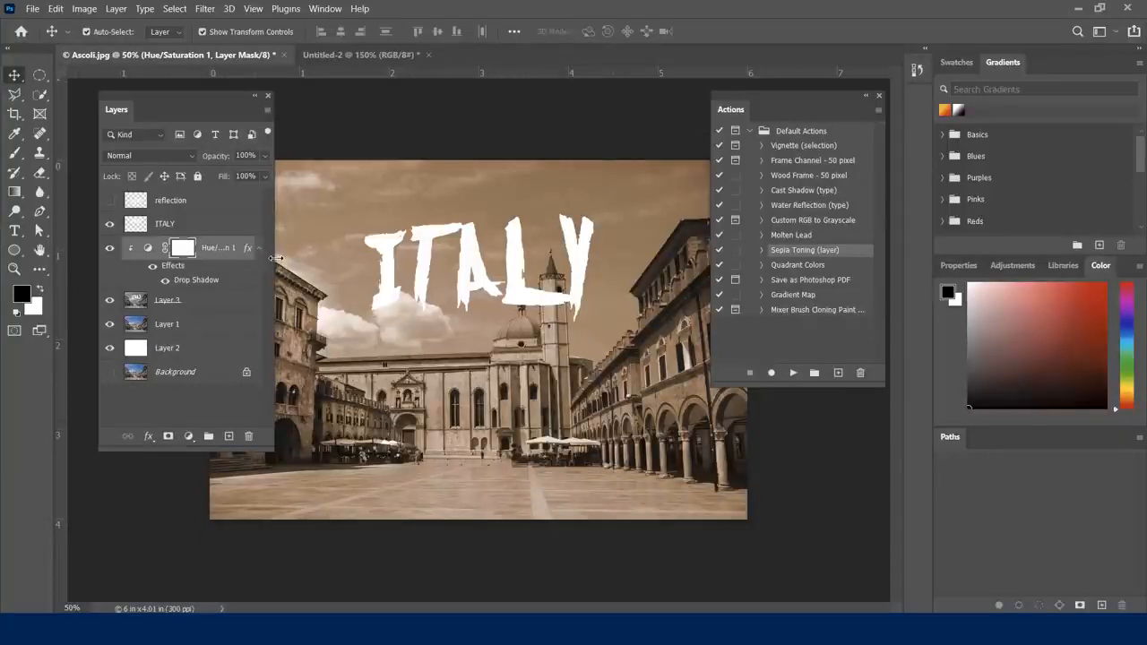
left_click_drag(275, 258, 321, 256)
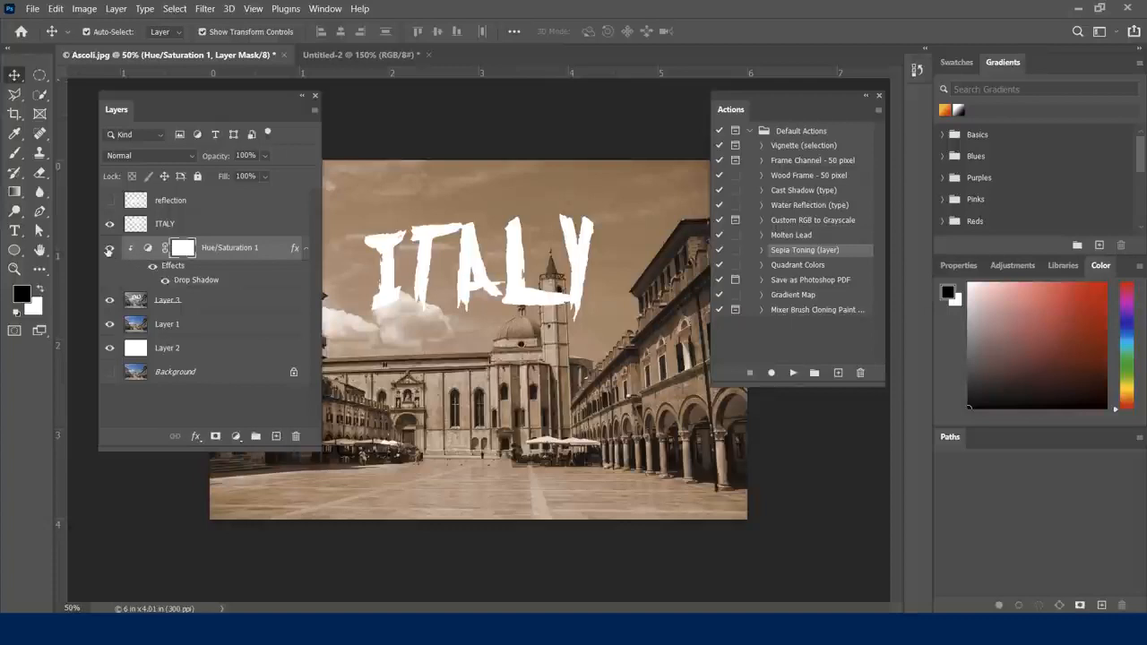
left_click(108, 250)
left_click(109, 250)
Step: Set the saturation of the Hue/Saturation 1 adjustment to 39, and dock the Layers panel back in its group
left_click(149, 248)
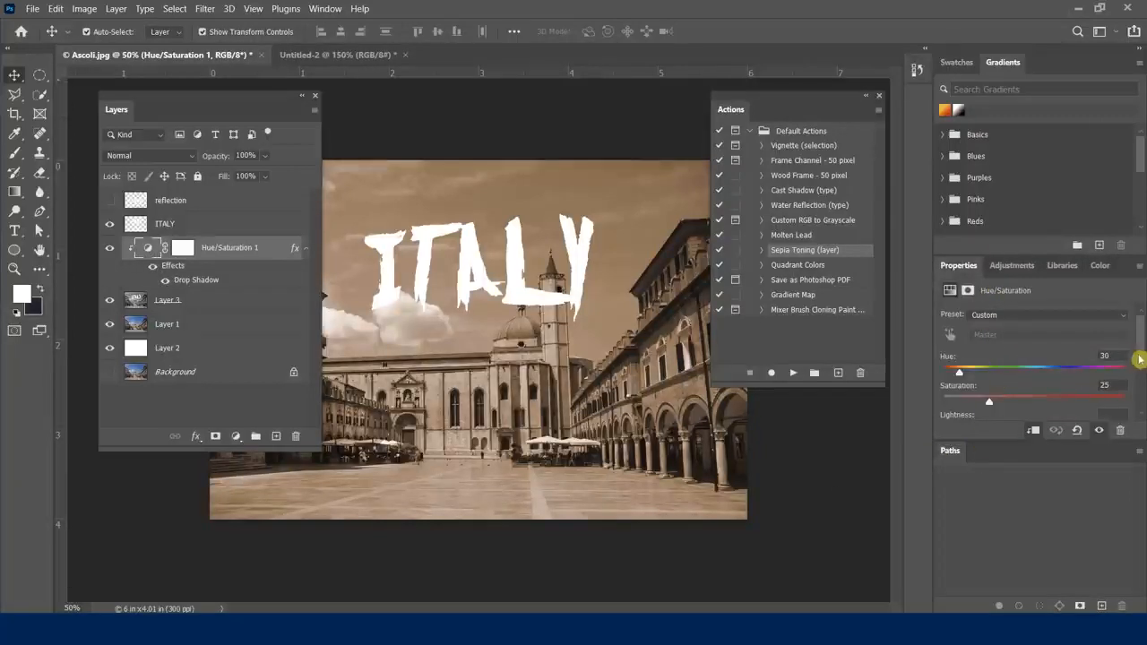
scroll(1142, 365, "down", 4)
scroll(1144, 338, "up", 4)
left_click_drag(990, 402, 1013, 410)
left_click_drag(264, 104, 955, 67)
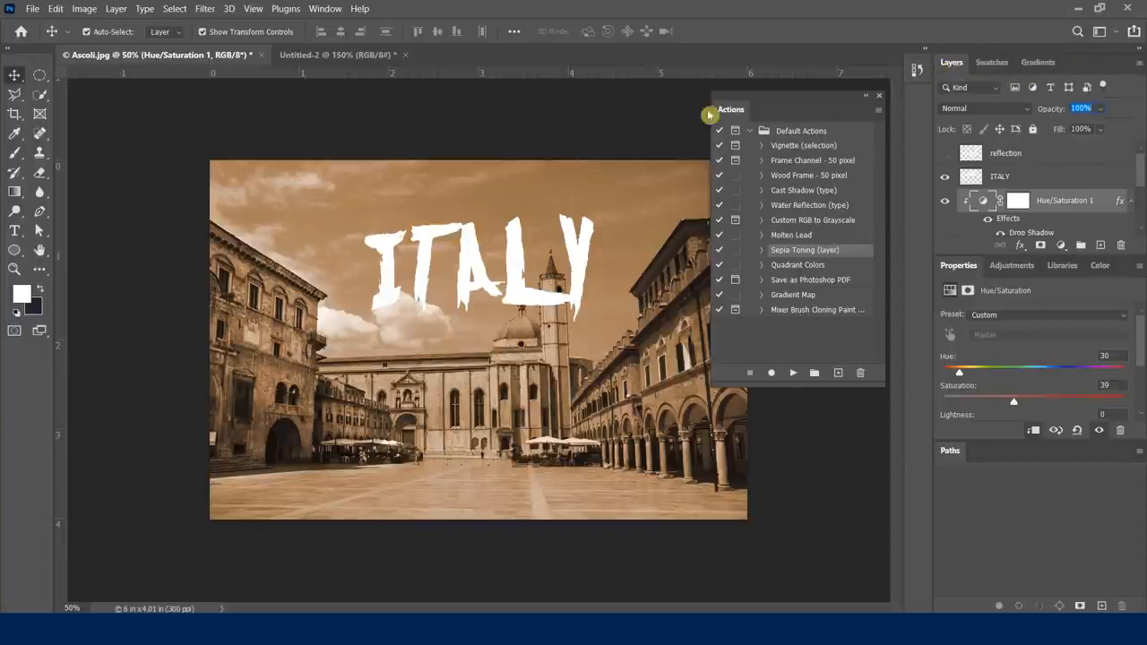
left_click(252, 120)
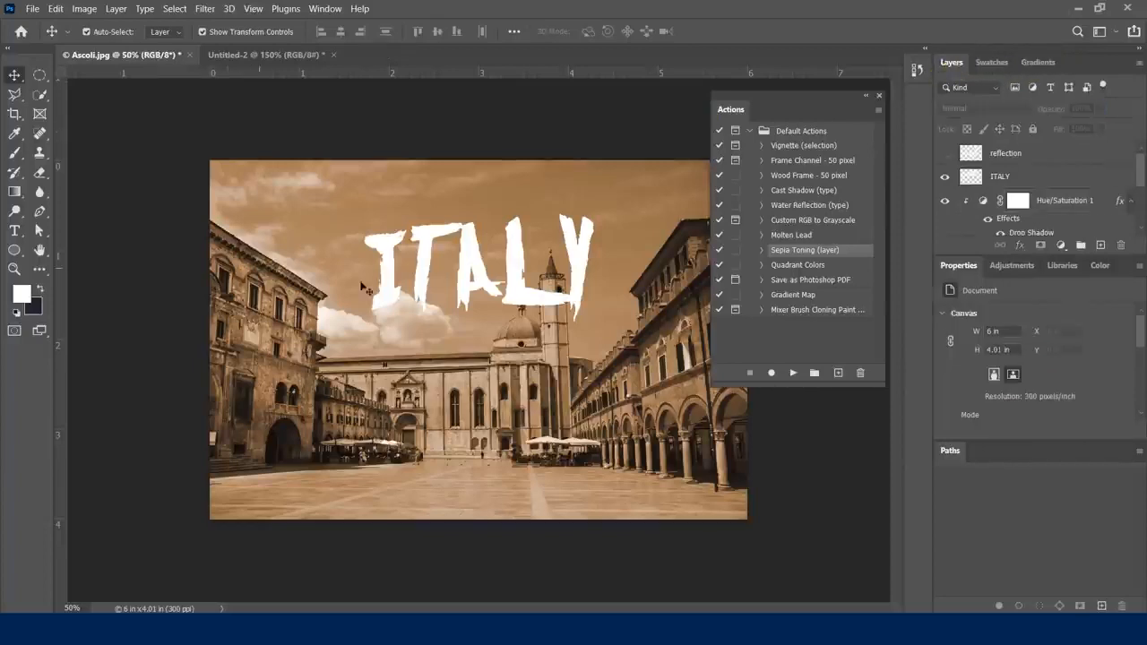
Step: Select the ITALY layer and begin a new action named Text Stroke Inner Shadow in the Default Actions set
left_click(431, 250)
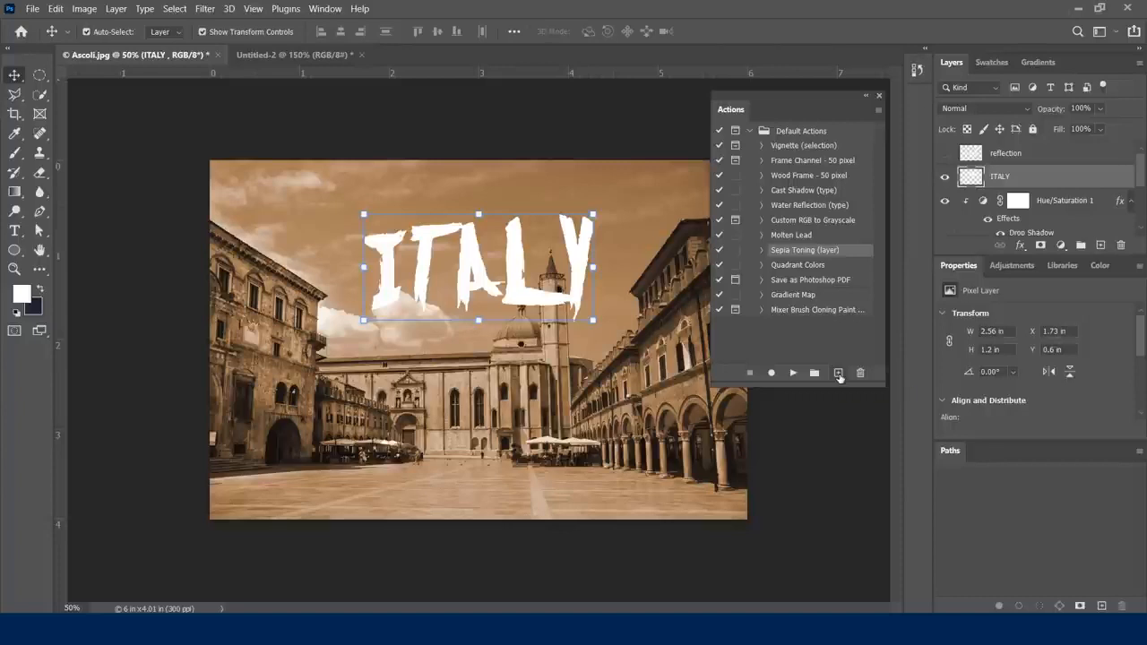
left_click(839, 373)
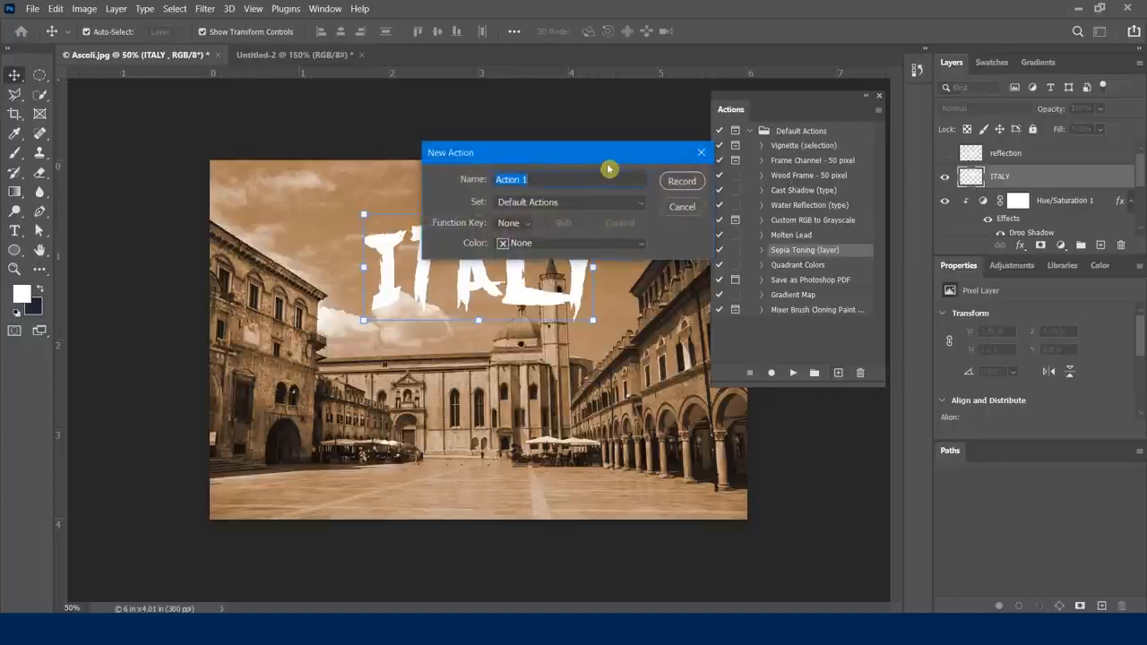
type("Text tStroke Inner")
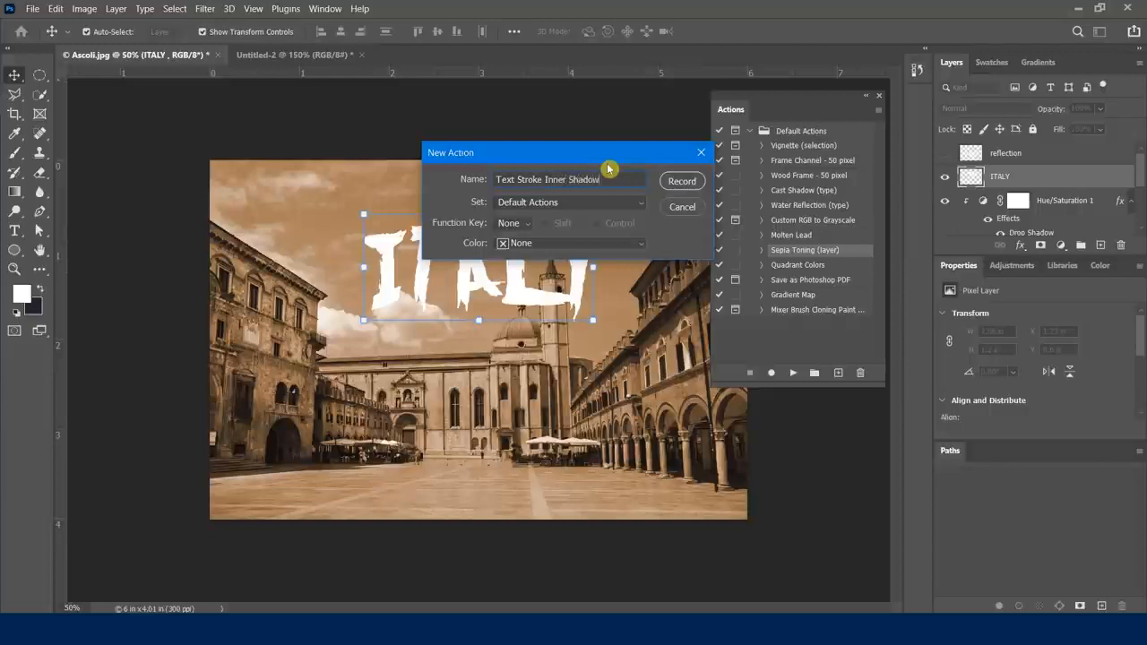
Step: Assign the action the function key F3 with Shift and Control, set its color to Red, and start recording
left_click(515, 227)
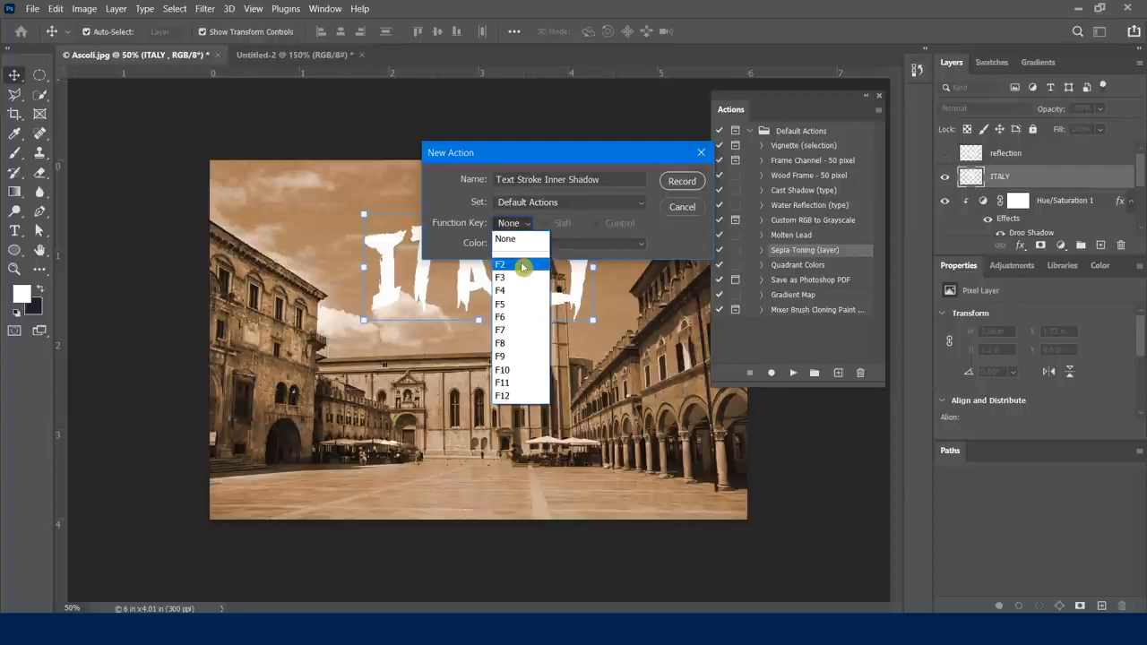
left_click(517, 278)
left_click(545, 223)
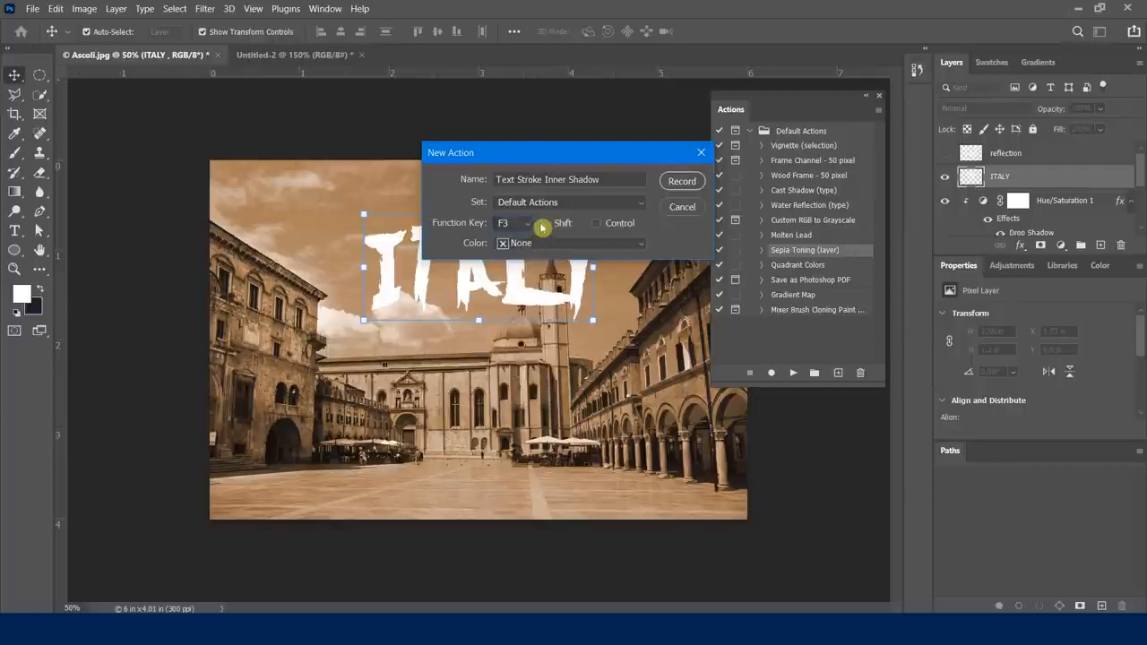
left_click(602, 225)
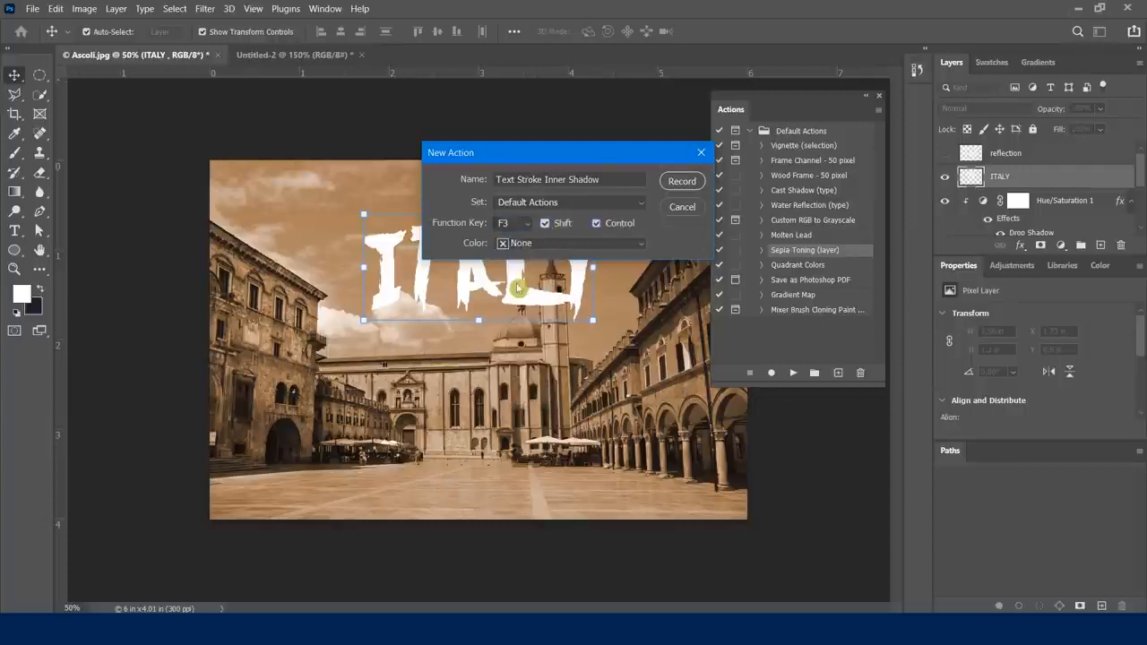
left_click(576, 243)
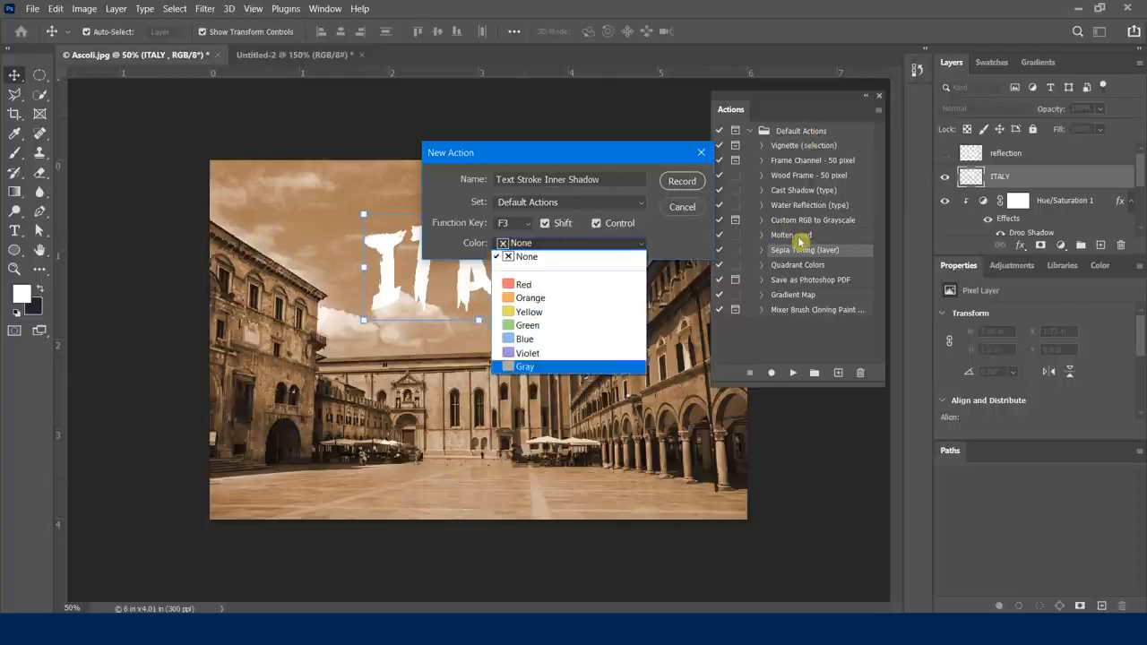
left_click(563, 286)
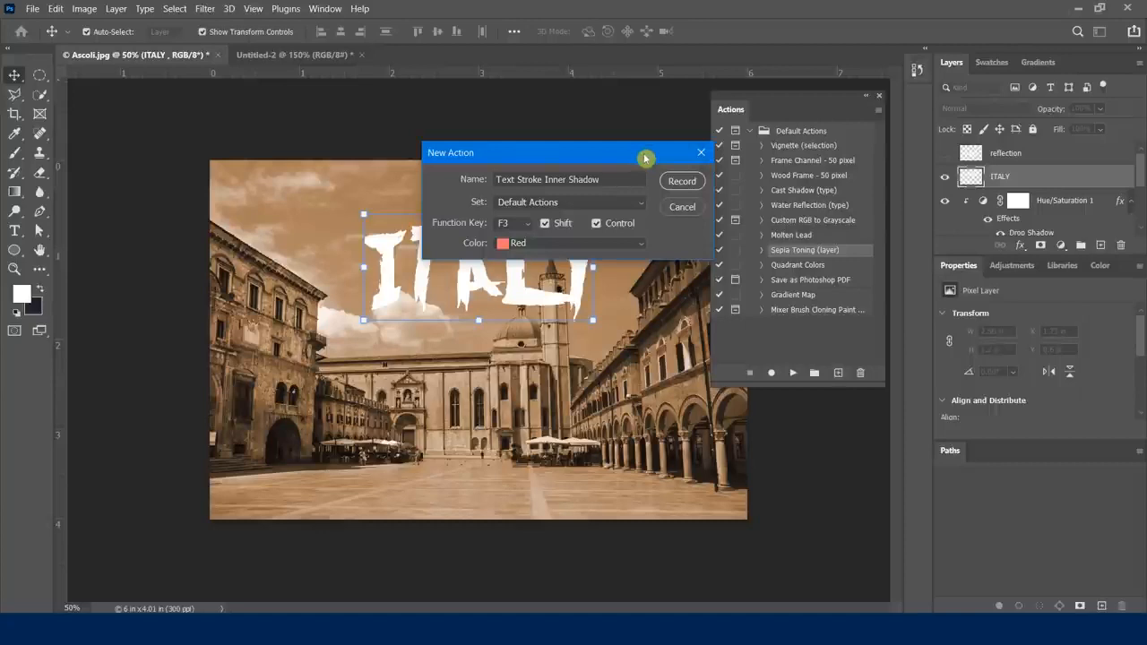
left_click(682, 182)
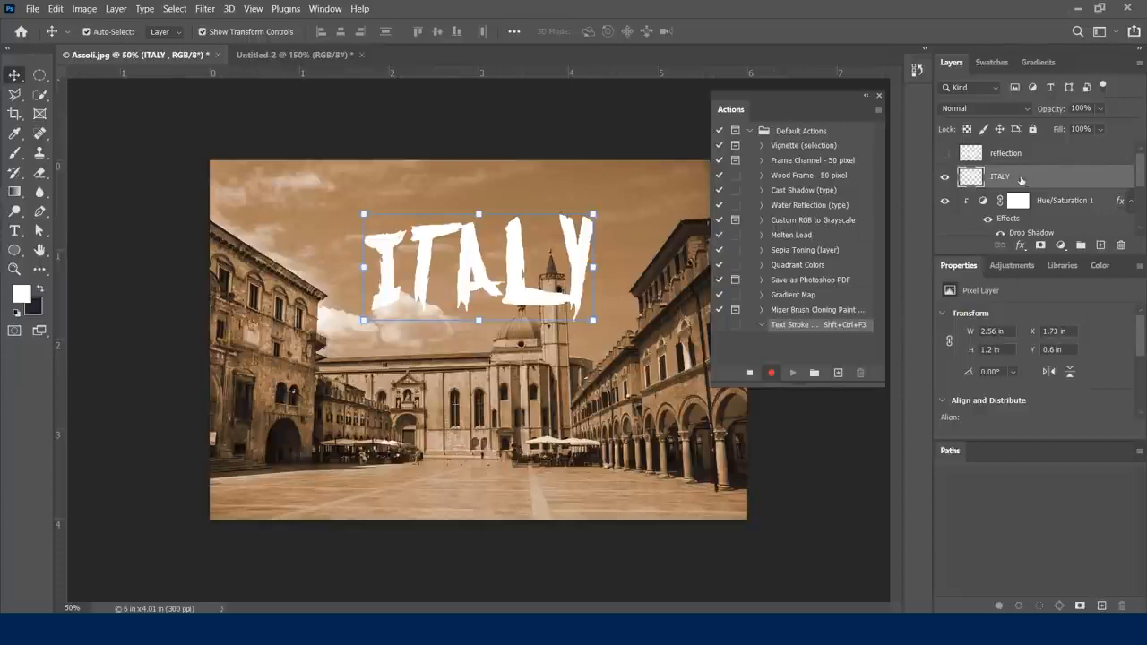
Step: Add a Stroke layer style to the ITALY layer with a size of 6 px
left_click(1022, 249)
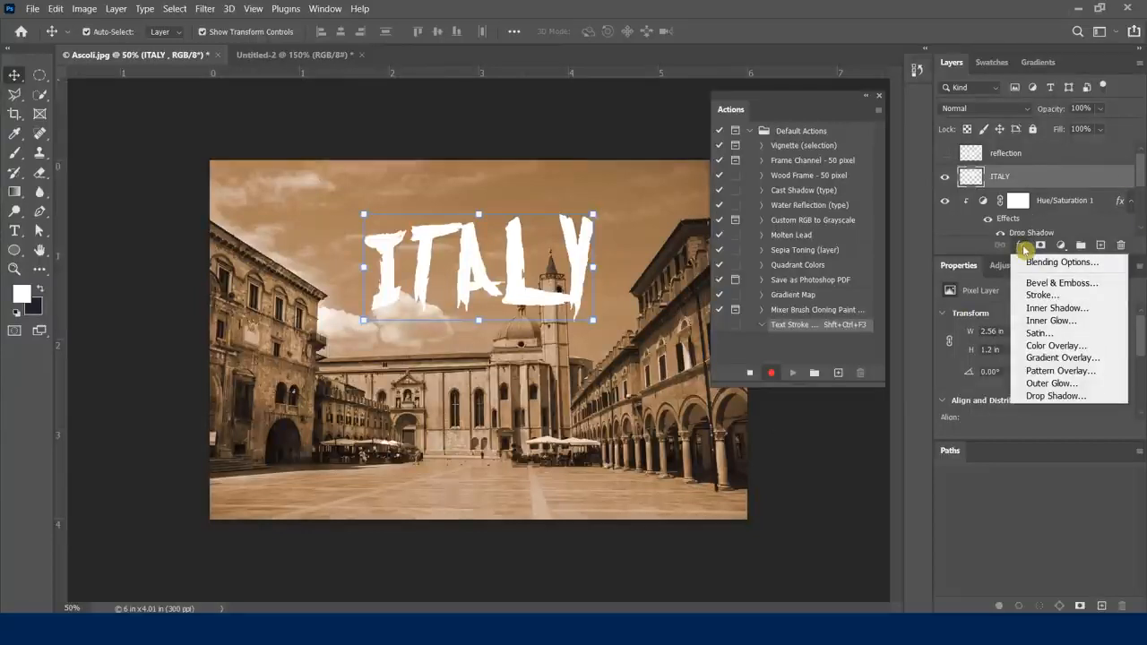
left_click(1022, 295)
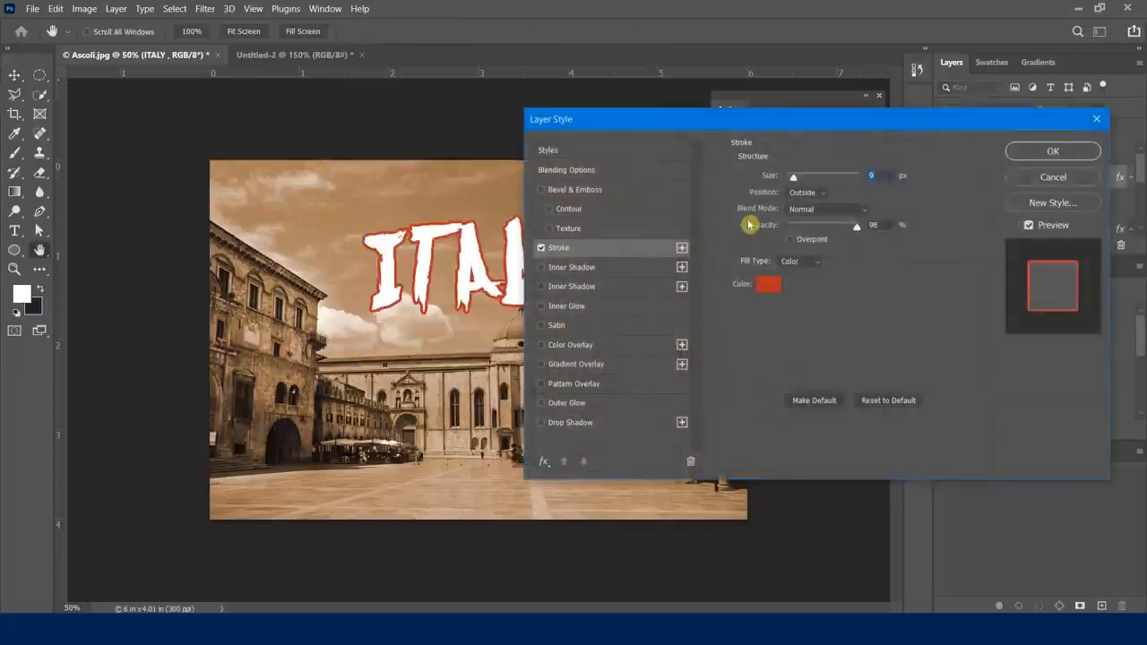
left_click_drag(654, 117, 715, 111)
type("9")
key("BackSpace")
type("4")
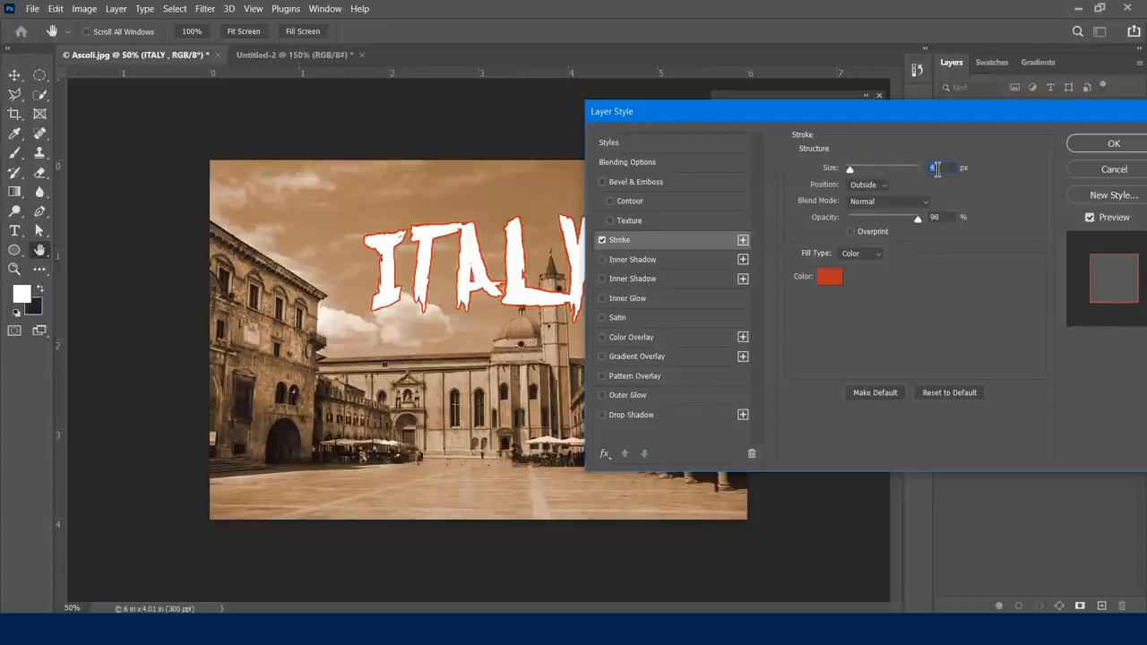
key("Up")
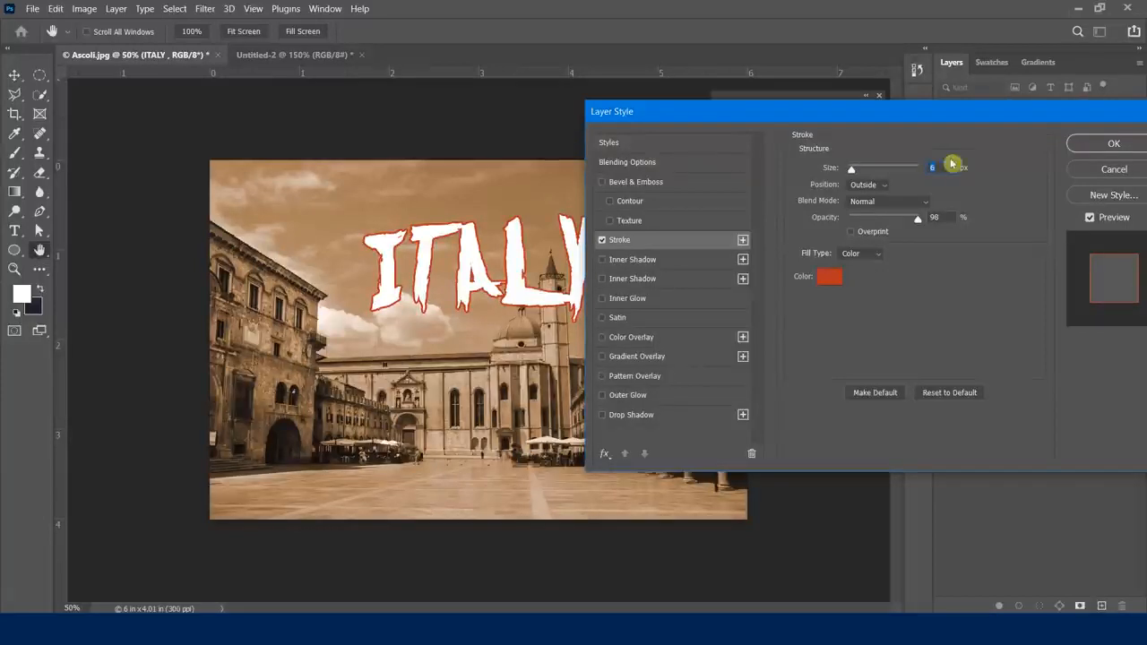
mouse_move(914, 116)
left_mouse_down()
mouse_move(967, 124)
mouse_move(914, 95)
mouse_move(932, 95)
mouse_move(917, 99)
left_mouse_up()
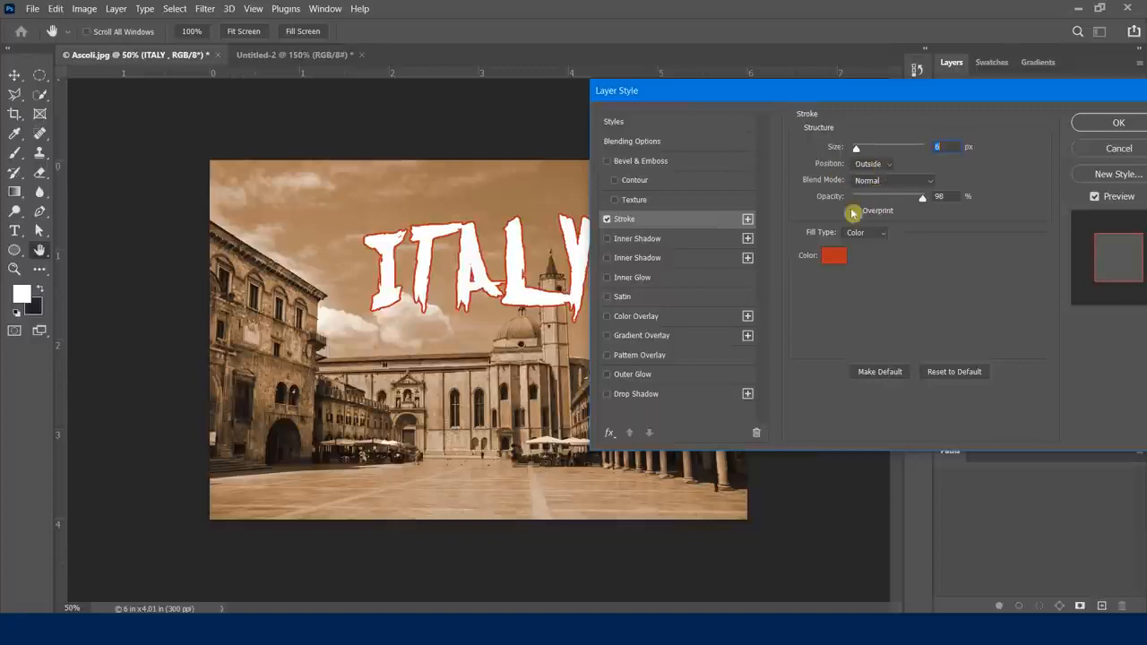
Step: Add an Inner Shadow to the ITALY layer with 47% opacity and 13% choke, compare it off and on, and apply the layer style
left_click(608, 239)
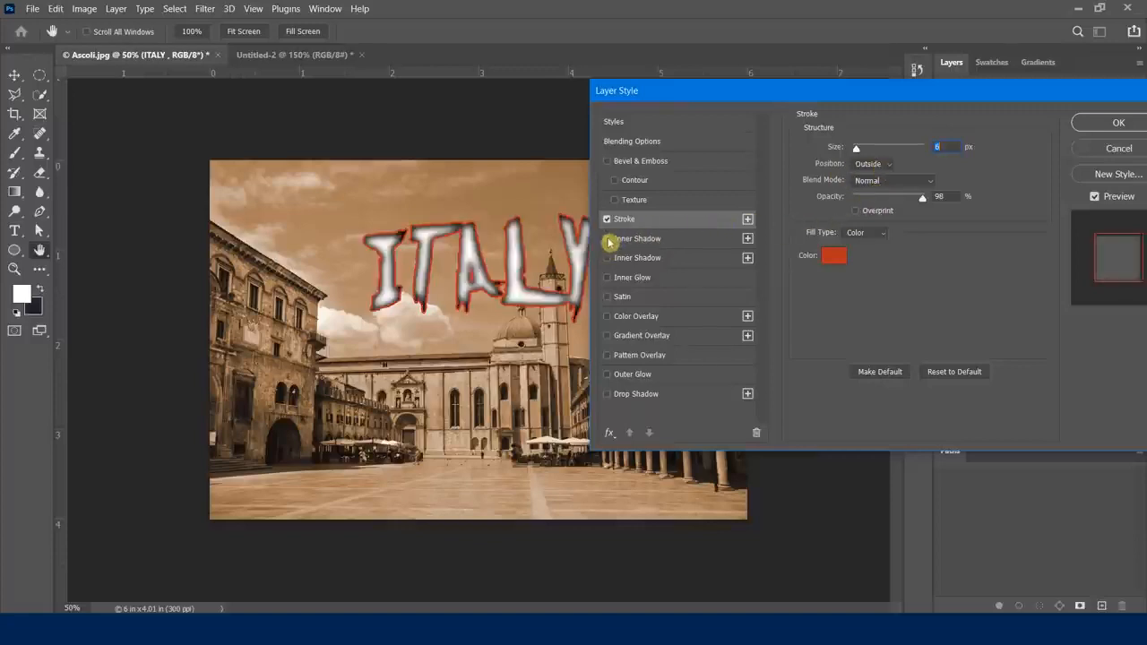
left_click(660, 238)
left_click_drag(917, 177, 902, 178)
left_click_drag(894, 179, 887, 178)
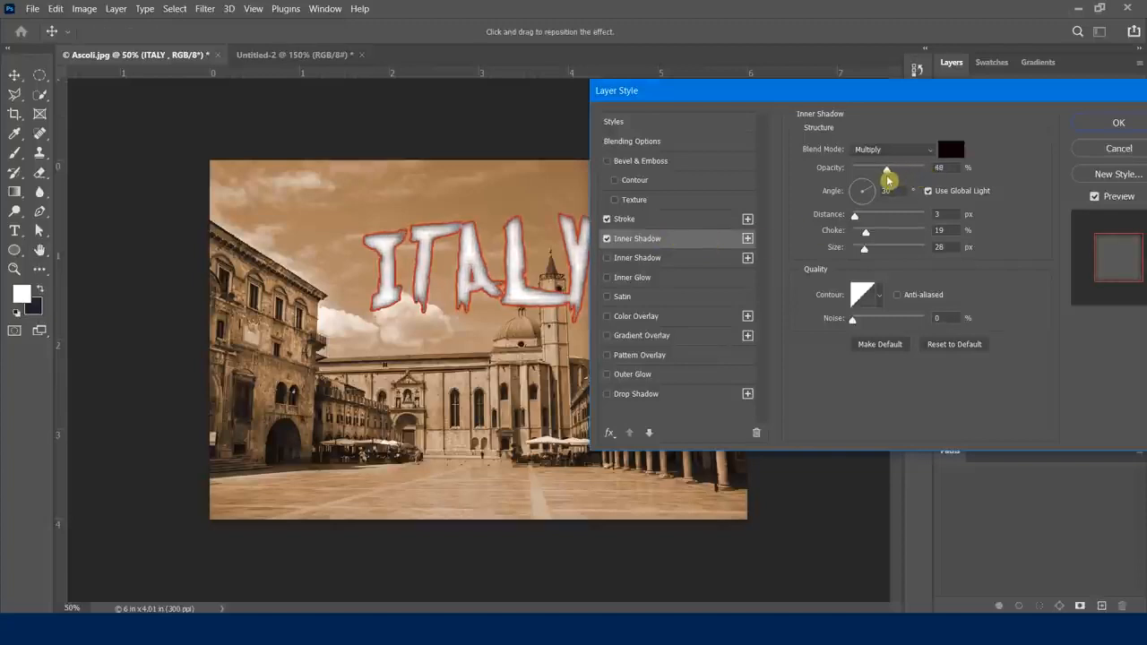
left_click_drag(869, 238, 863, 235)
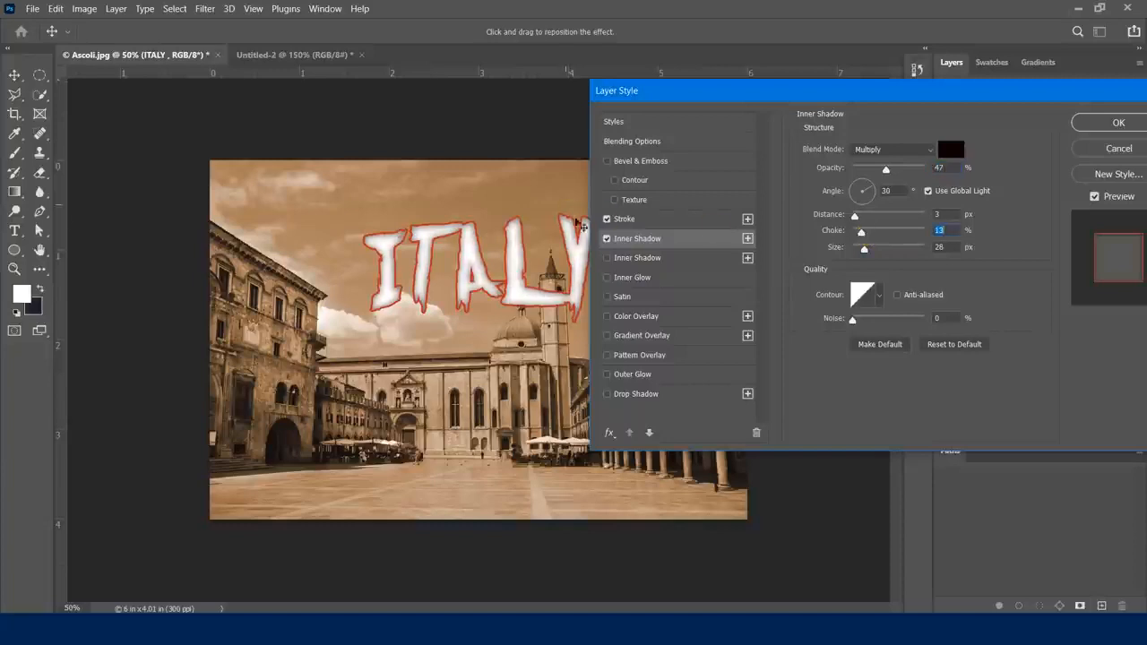
left_click(609, 240)
left_click(609, 239)
left_click(1110, 123)
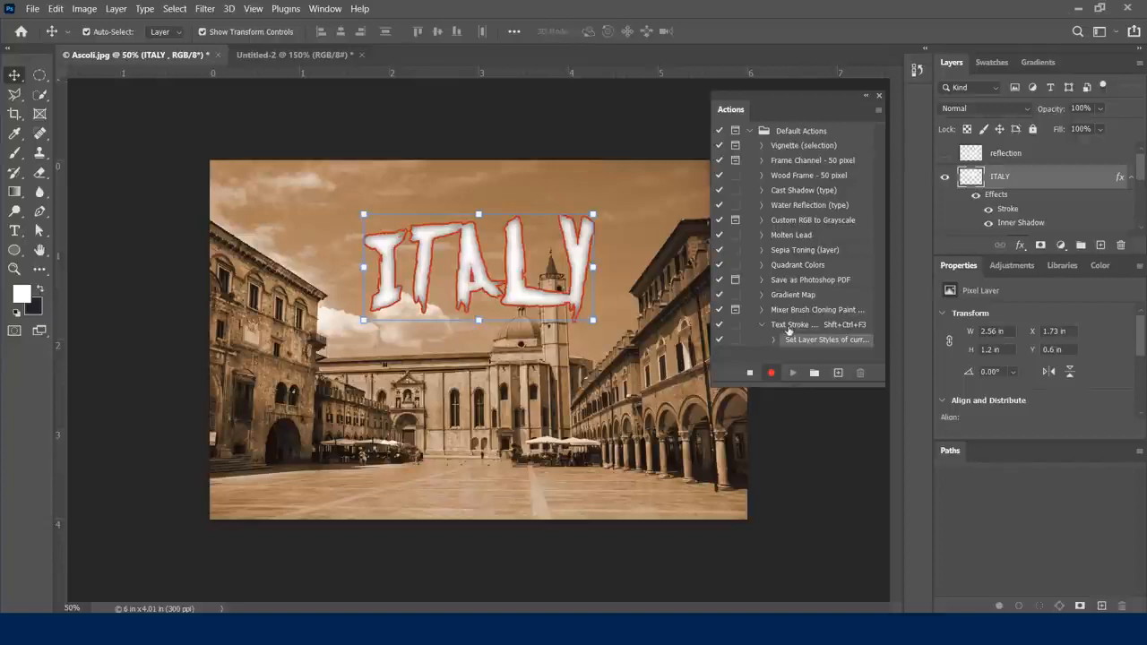
Step: Stop recording the action, lengthen the Actions panel, and review the recorded layer style settings before collapsing the action
left_click(750, 373)
left_click_drag(810, 385, 813, 458)
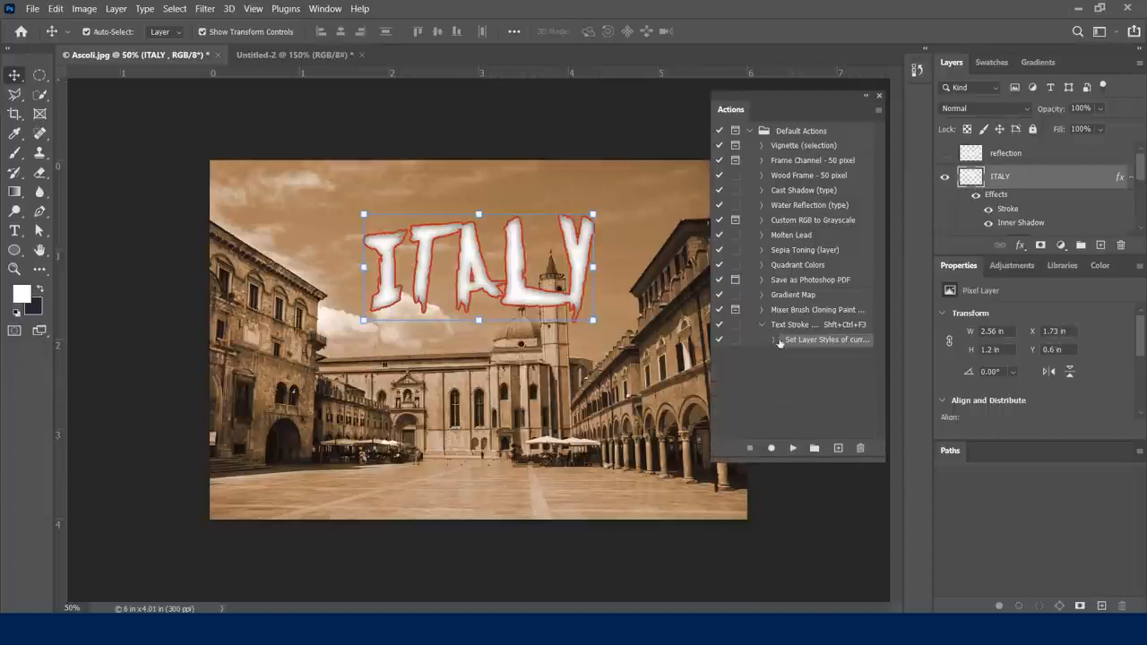
left_click(774, 340)
mouse_move(879, 243)
left_mouse_down()
mouse_move(872, 411)
mouse_move(863, 241)
mouse_move(879, 310)
mouse_move(884, 237)
mouse_move(893, 275)
mouse_move(896, 224)
left_mouse_up()
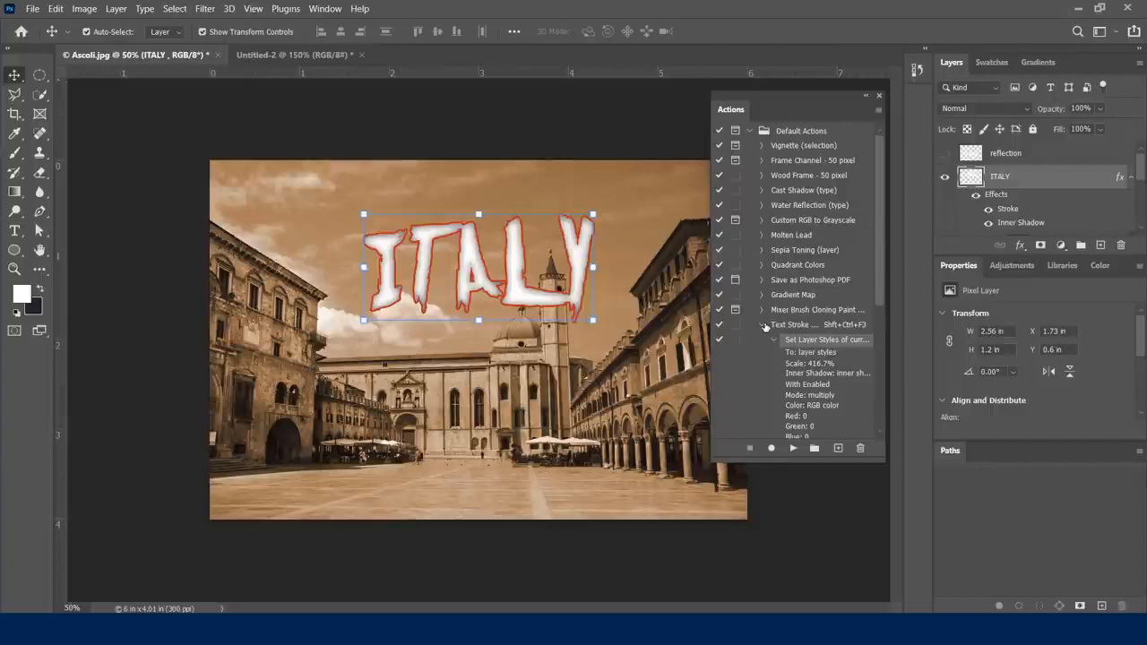
left_click(762, 325)
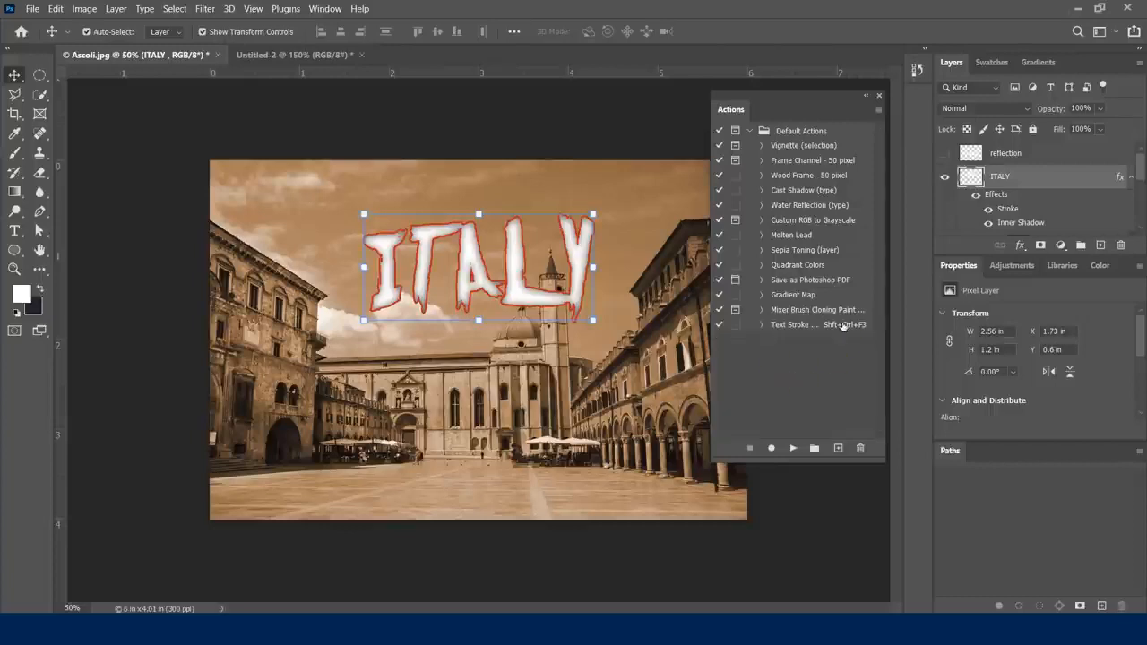
Step: Add the text PIAZZA in a text box about 5.3 by 1.6 in across the photo's lower half and nudge it slightly up and left
left_click(381, 381)
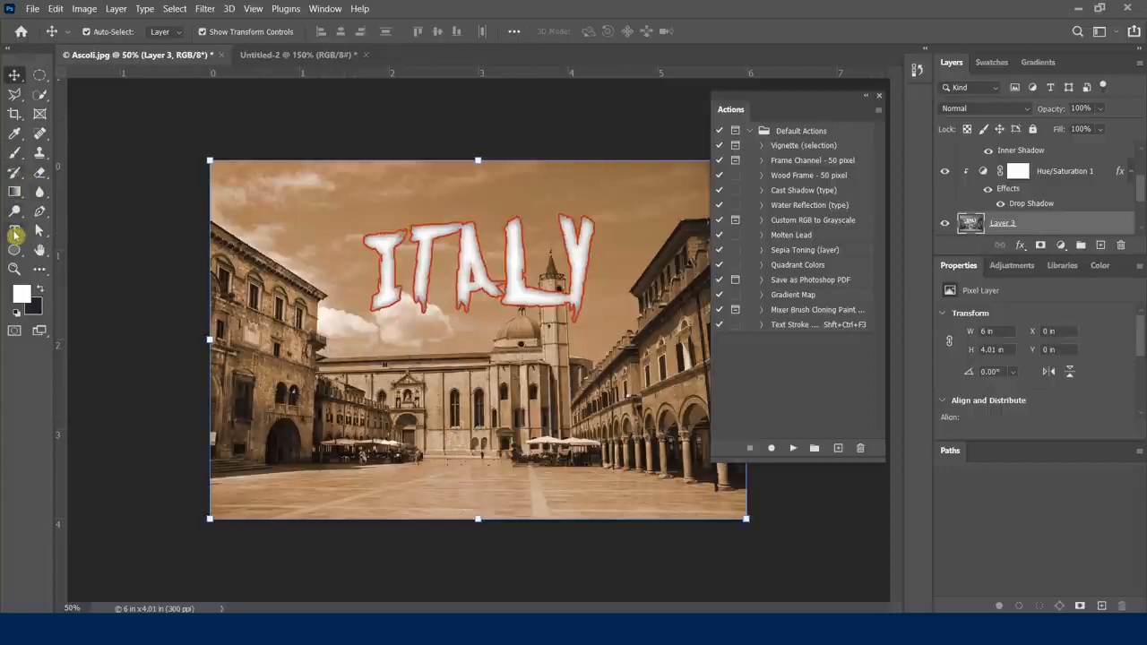
left_click(15, 230)
left_click_drag(246, 373, 718, 512)
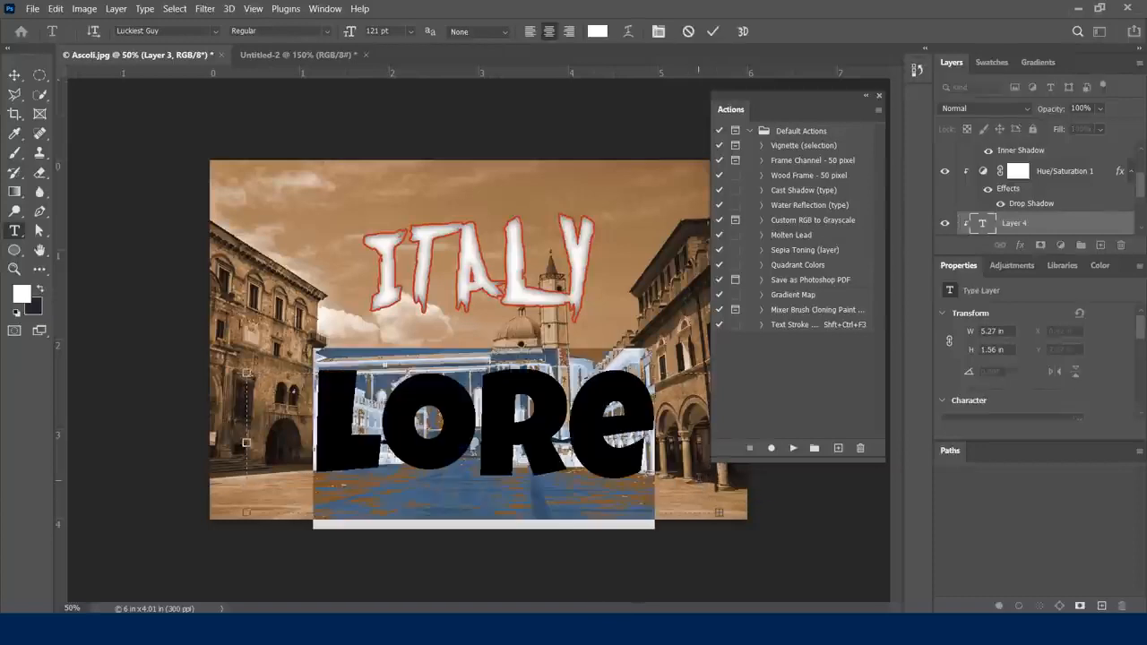
type("PIAZZ")
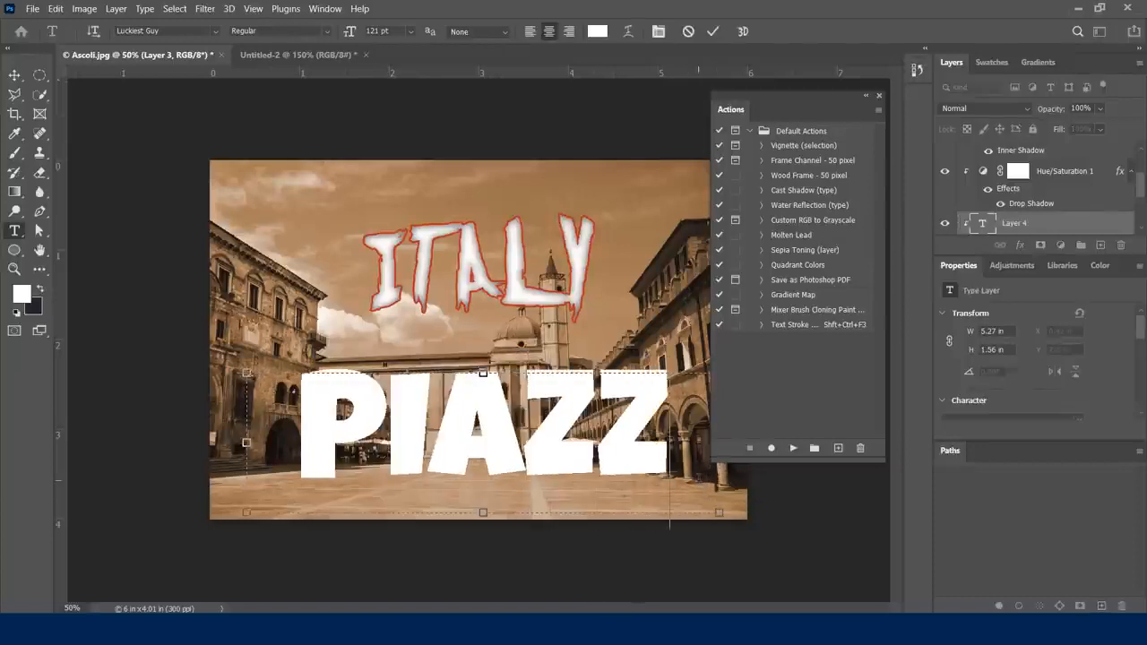
type("A")
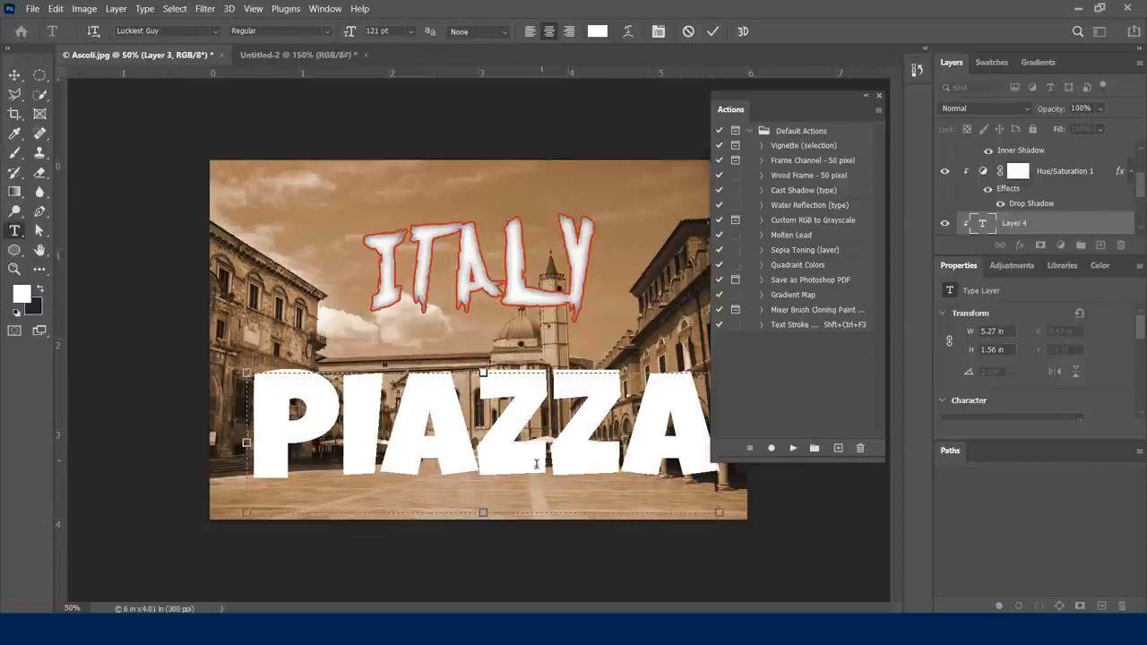
left_click(14, 75)
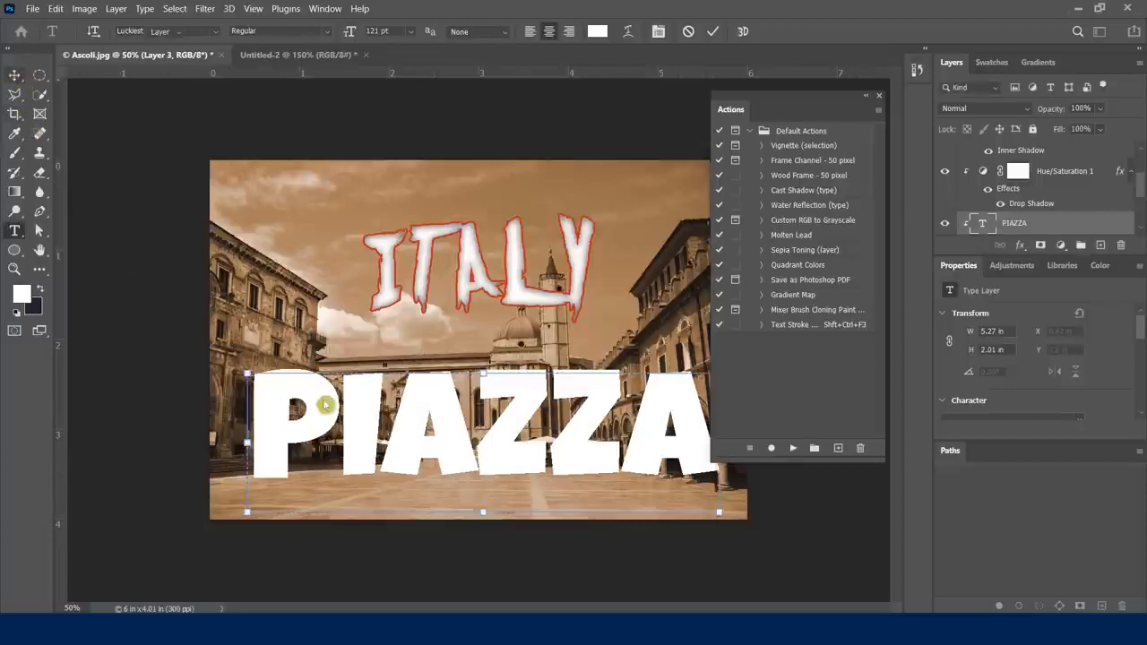
mouse_move(440, 430)
left_mouse_down()
mouse_move(433, 445)
mouse_move(437, 426)
left_mouse_up()
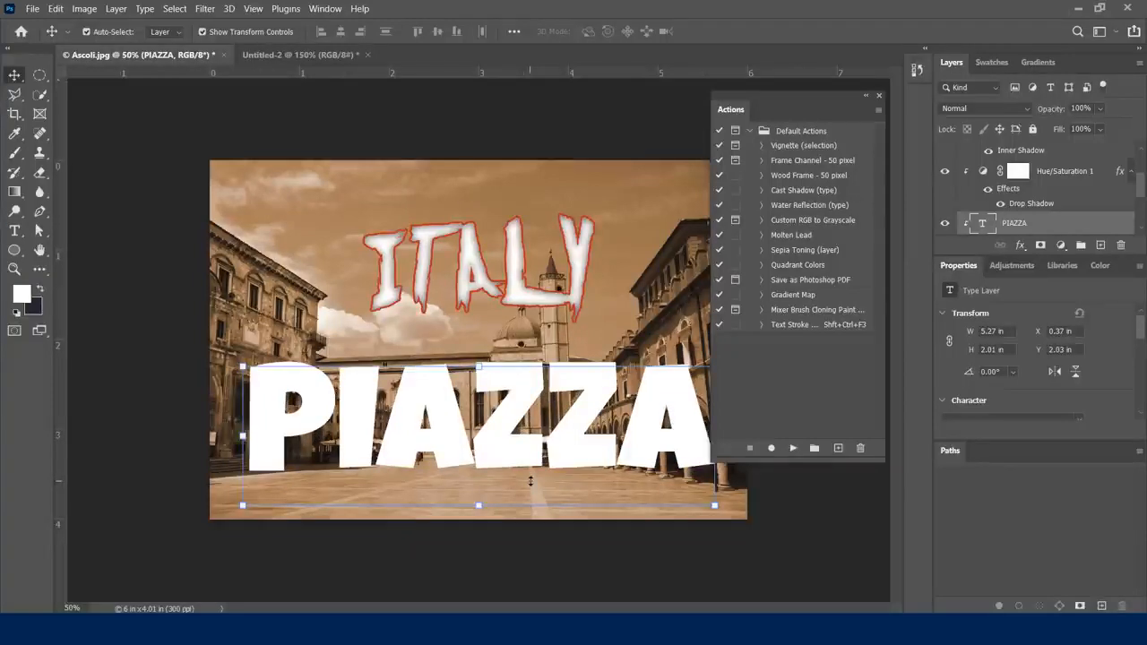
Step: Select the Text Stroke action and move the PIAZZA text layer directly above the ITALY layer
left_click(798, 326)
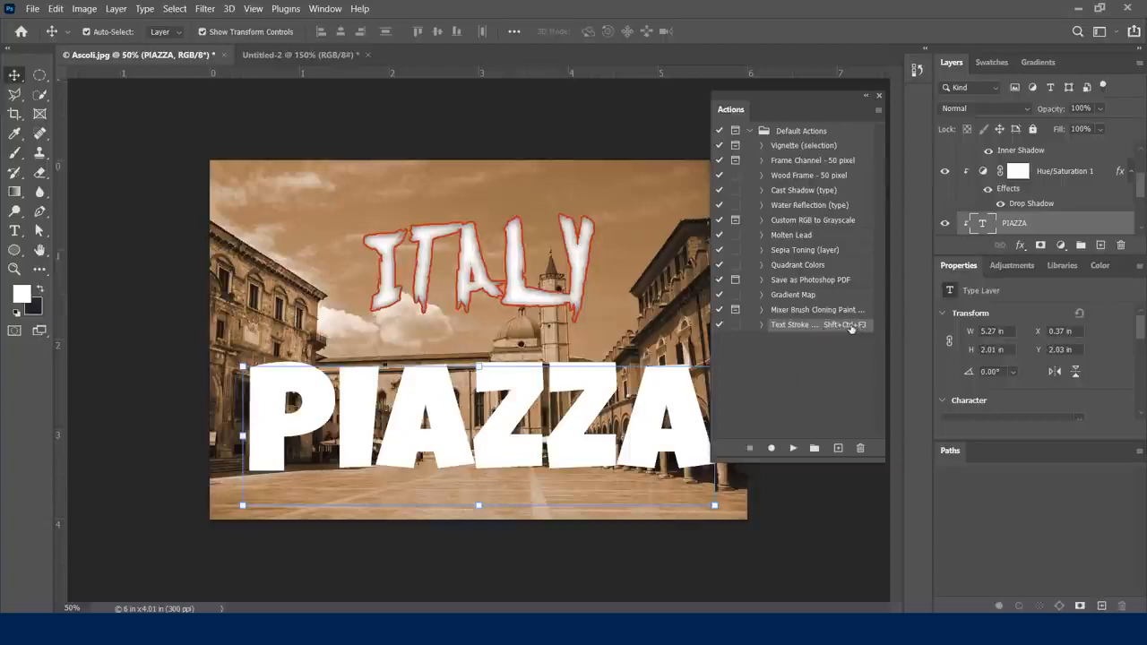
left_click(793, 448)
mouse_move(1141, 189)
left_mouse_down()
mouse_move(1143, 175)
mouse_move(1141, 199)
mouse_move(1144, 182)
left_mouse_up()
left_click_drag(1066, 233, 1042, 188)
left_click_drag(1140, 190, 1140, 171)
left_click_drag(1054, 221, 1038, 156)
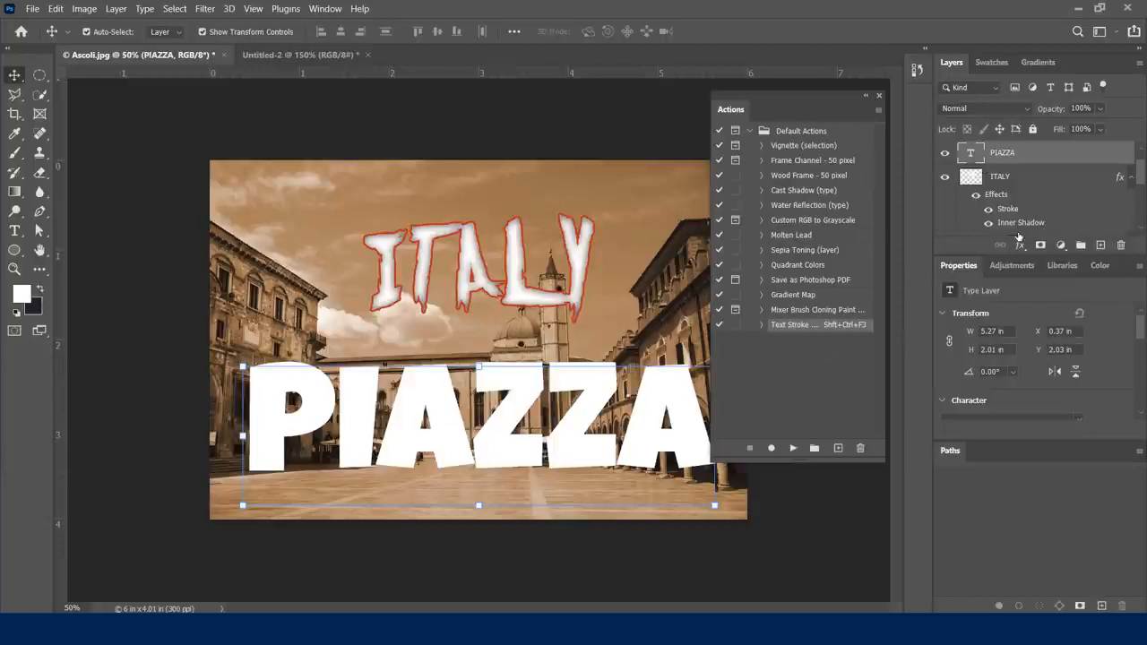
mouse_move(1141, 175)
left_mouse_down()
mouse_move(1145, 157)
mouse_move(1138, 204)
mouse_move(1142, 167)
left_mouse_up()
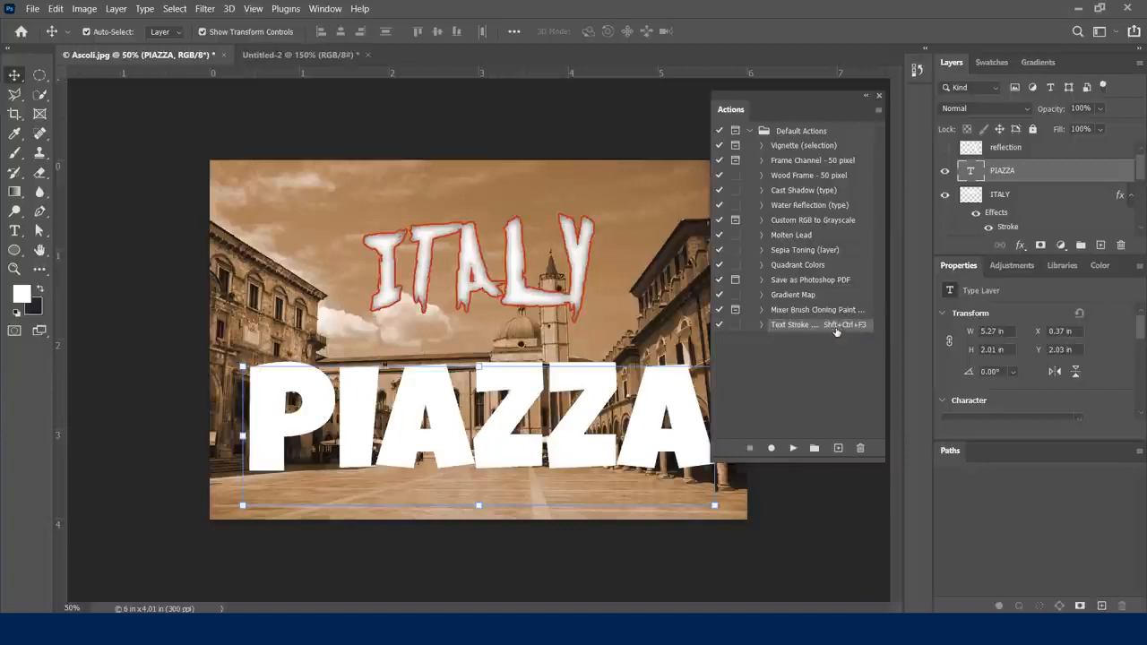
Step: Play the Text Stroke action on the PIAZZA layer and deselect the layer
left_click(832, 342)
left_click(793, 448)
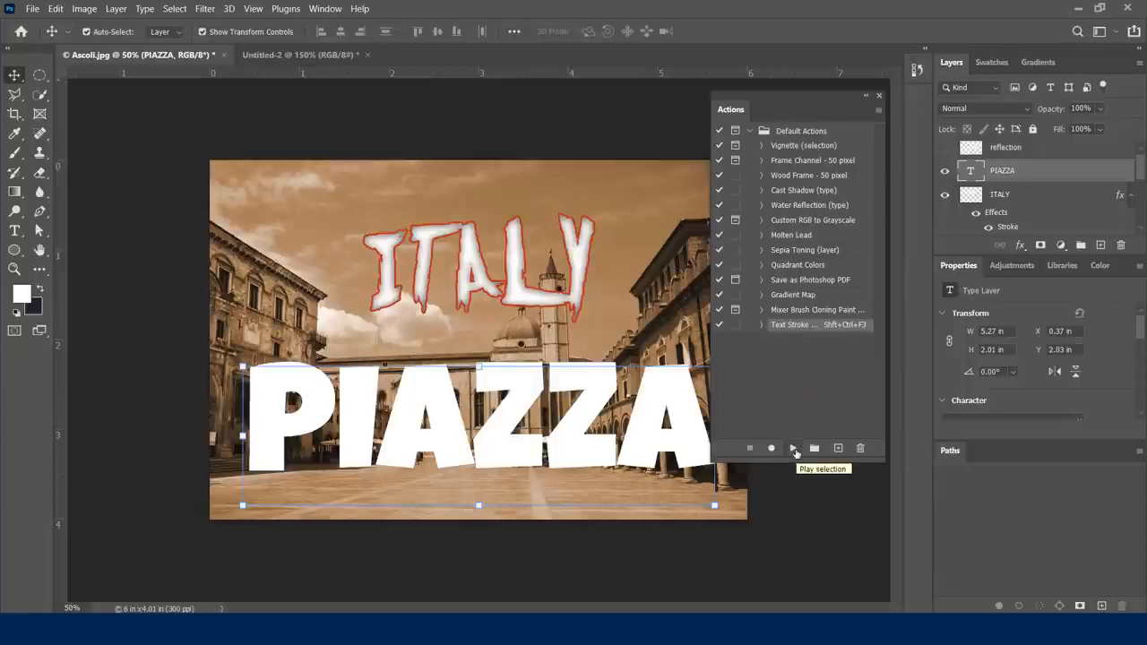
left_click(794, 449)
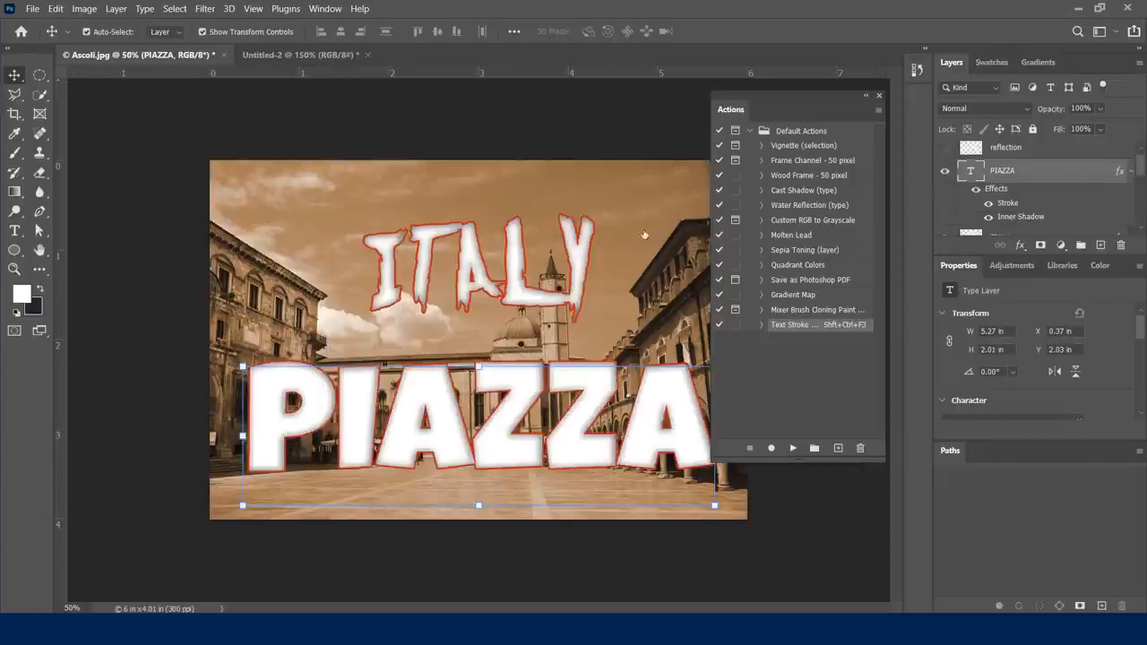
left_click(762, 515)
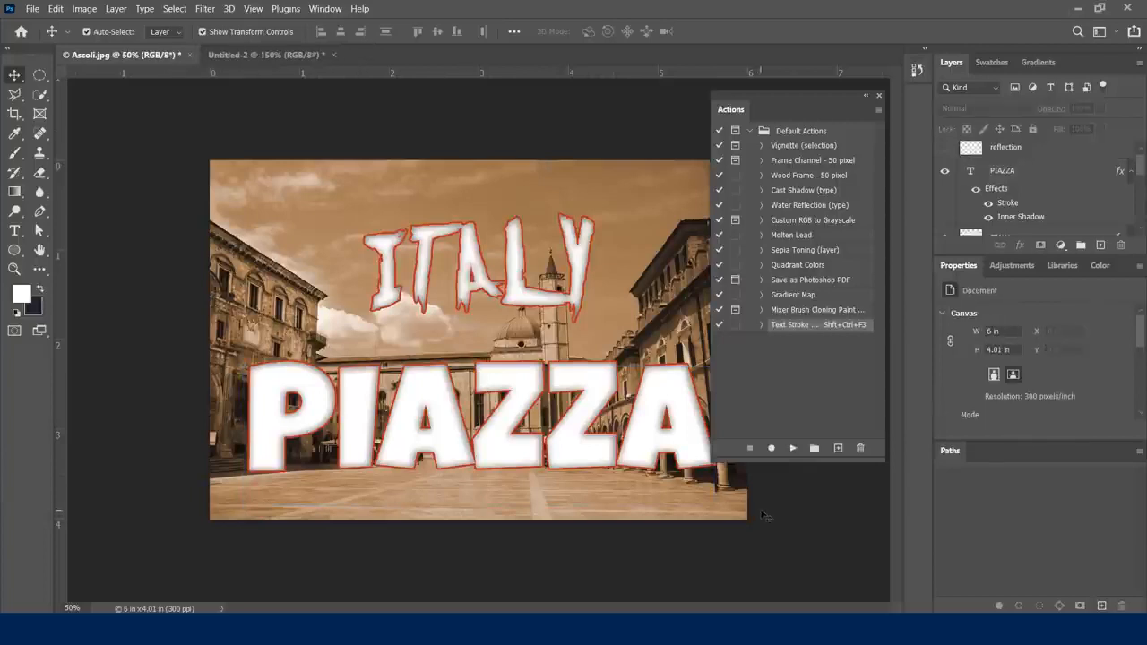